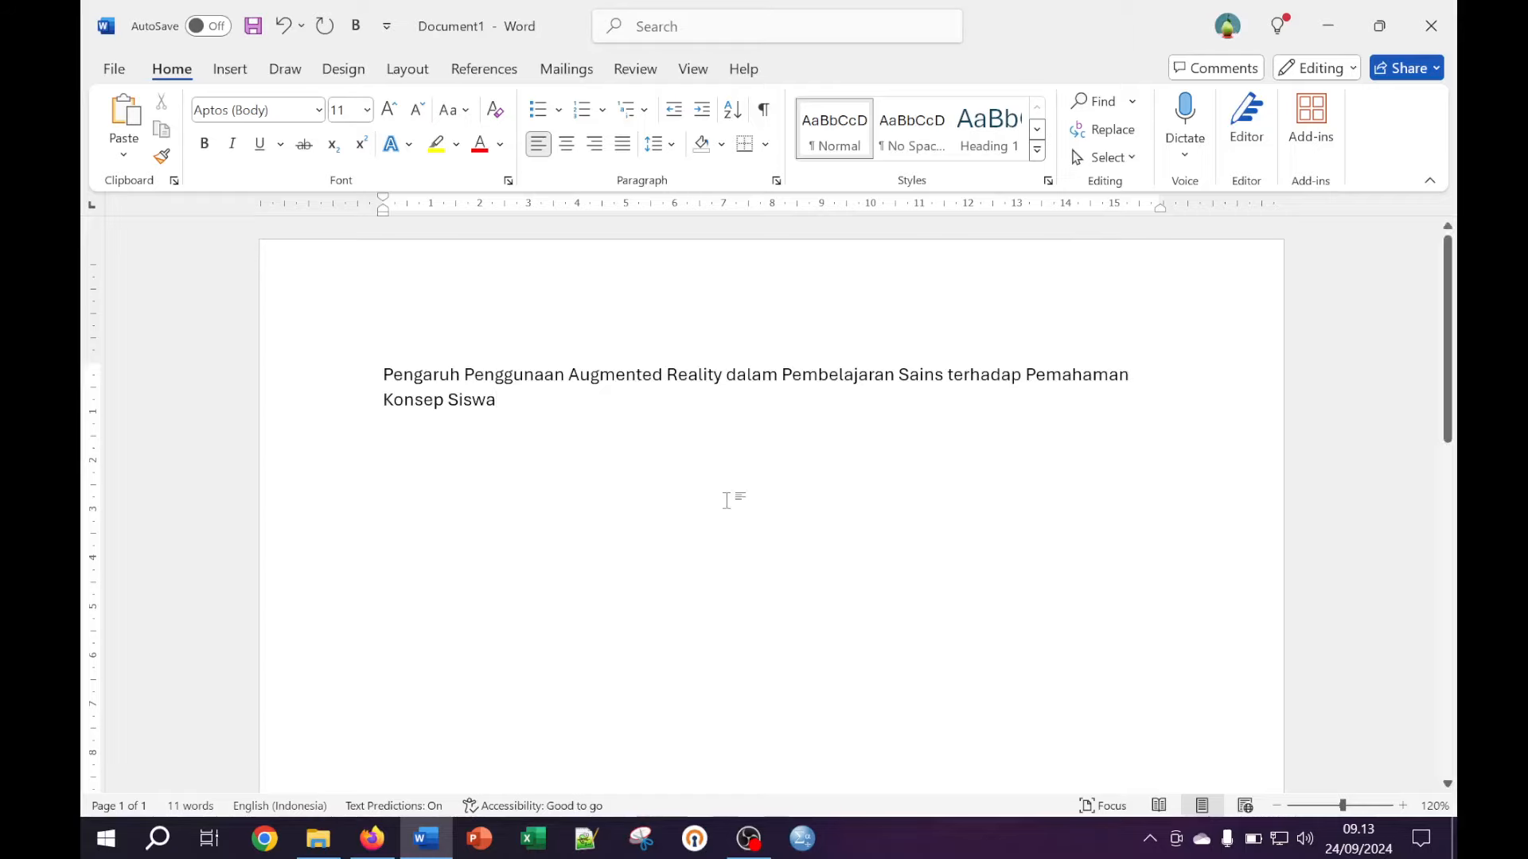
Place the insertion point at the end of the thesis title
scroll(725, 500, "down", 3)
scroll(725, 499, "up", 3)
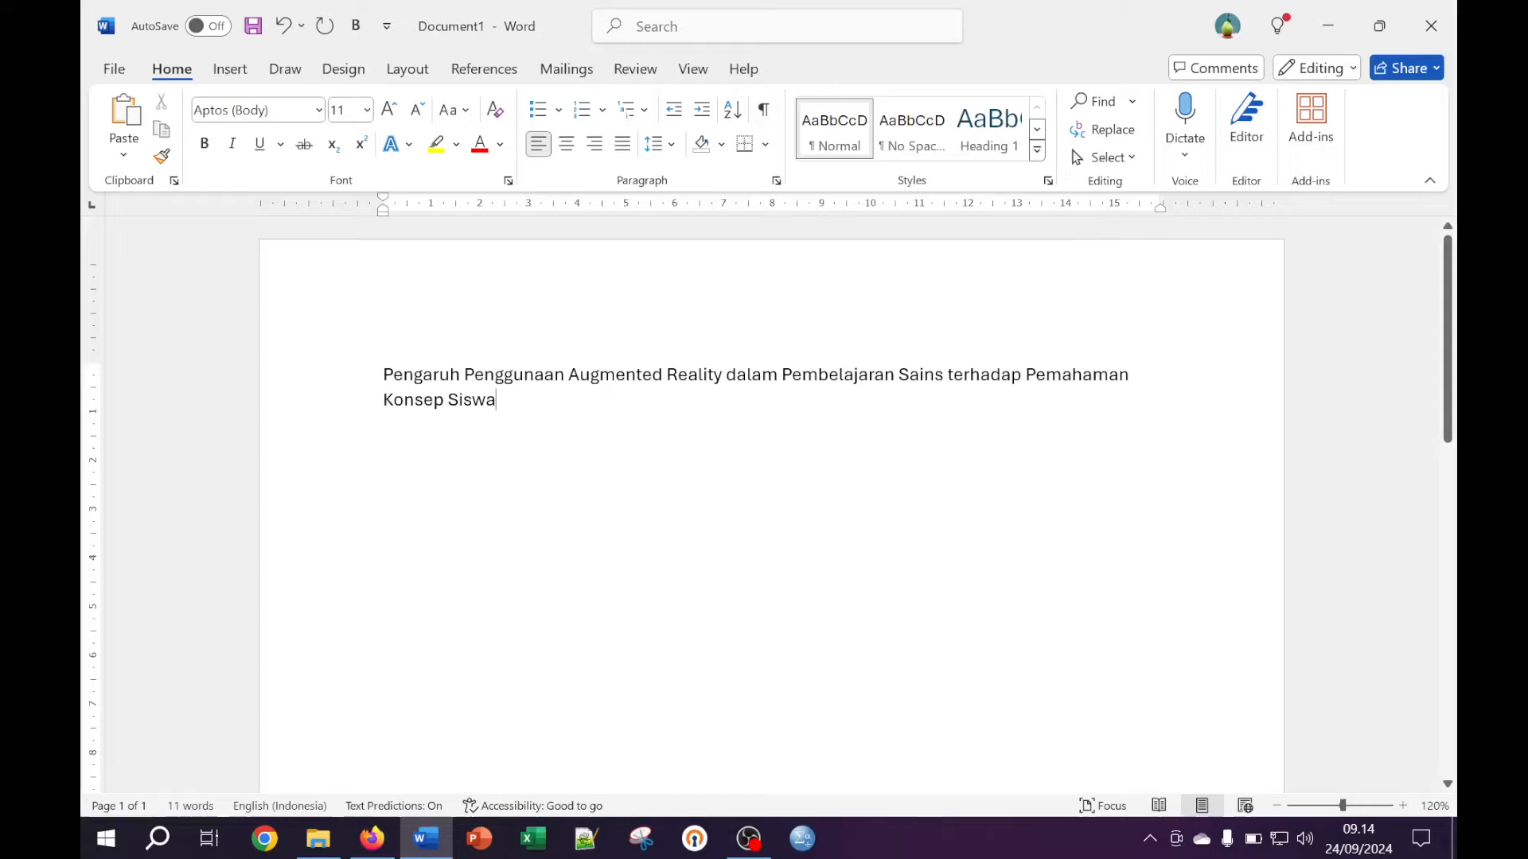
scroll(559, 402, "down", 10)
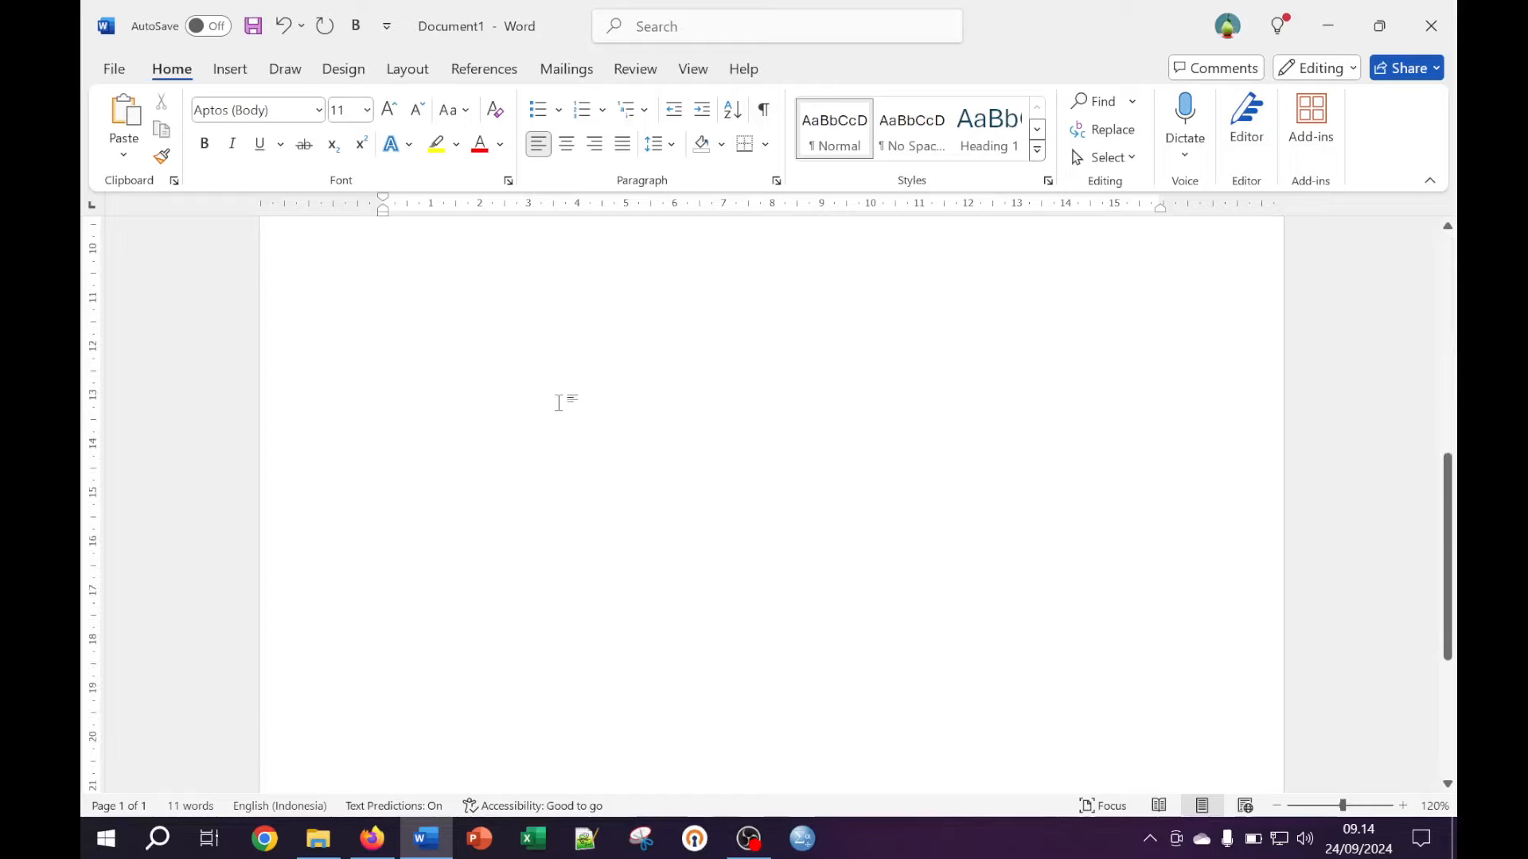
scroll(559, 403, "up", 10)
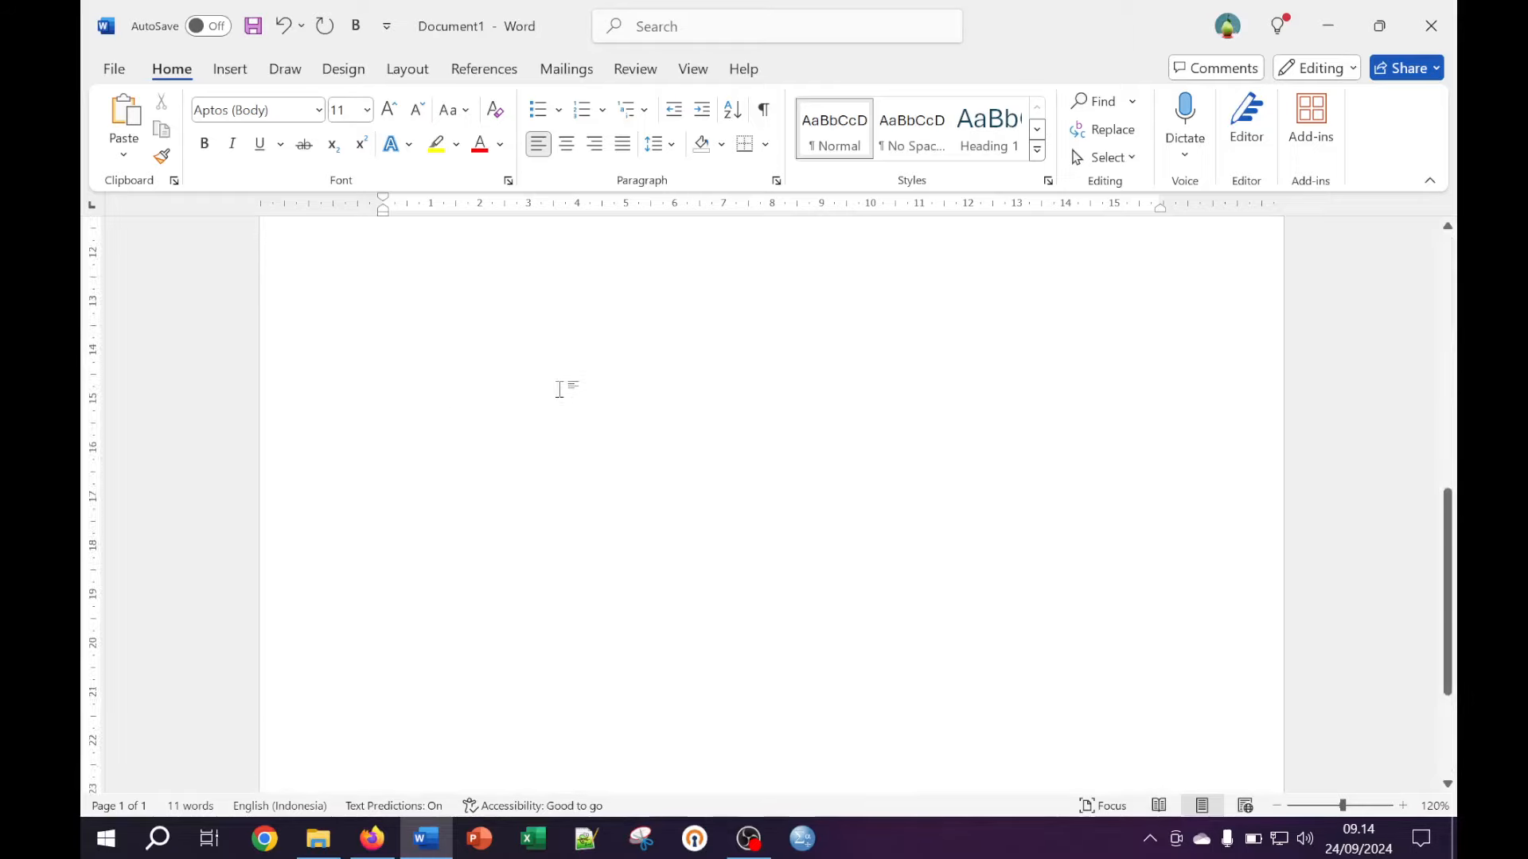
scroll(771, 335, "up", 1)
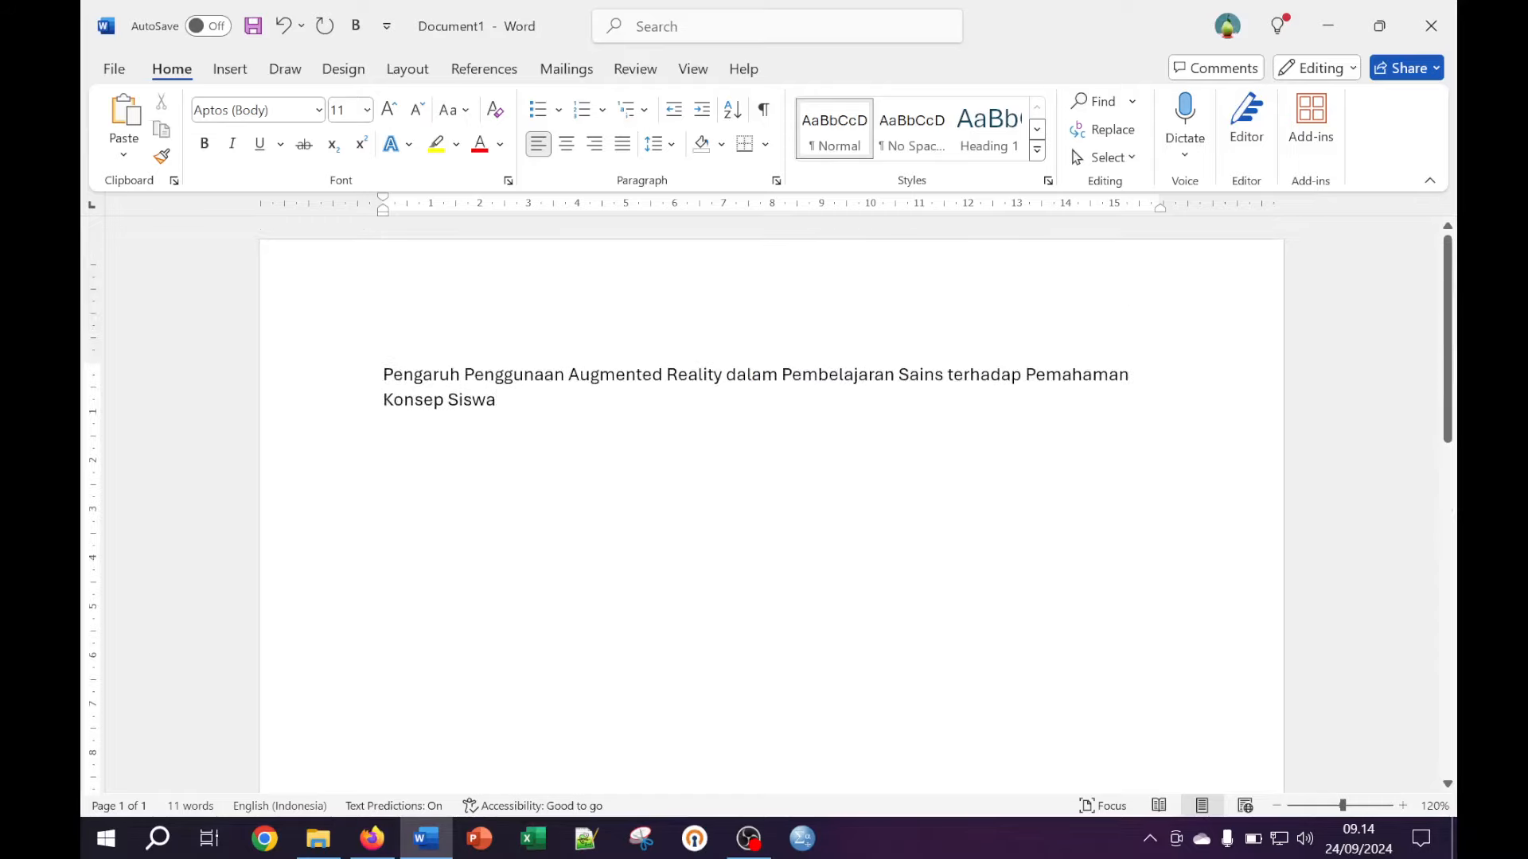
double_click(325, 385)
left_click(486, 399)
key("ctrl+a")
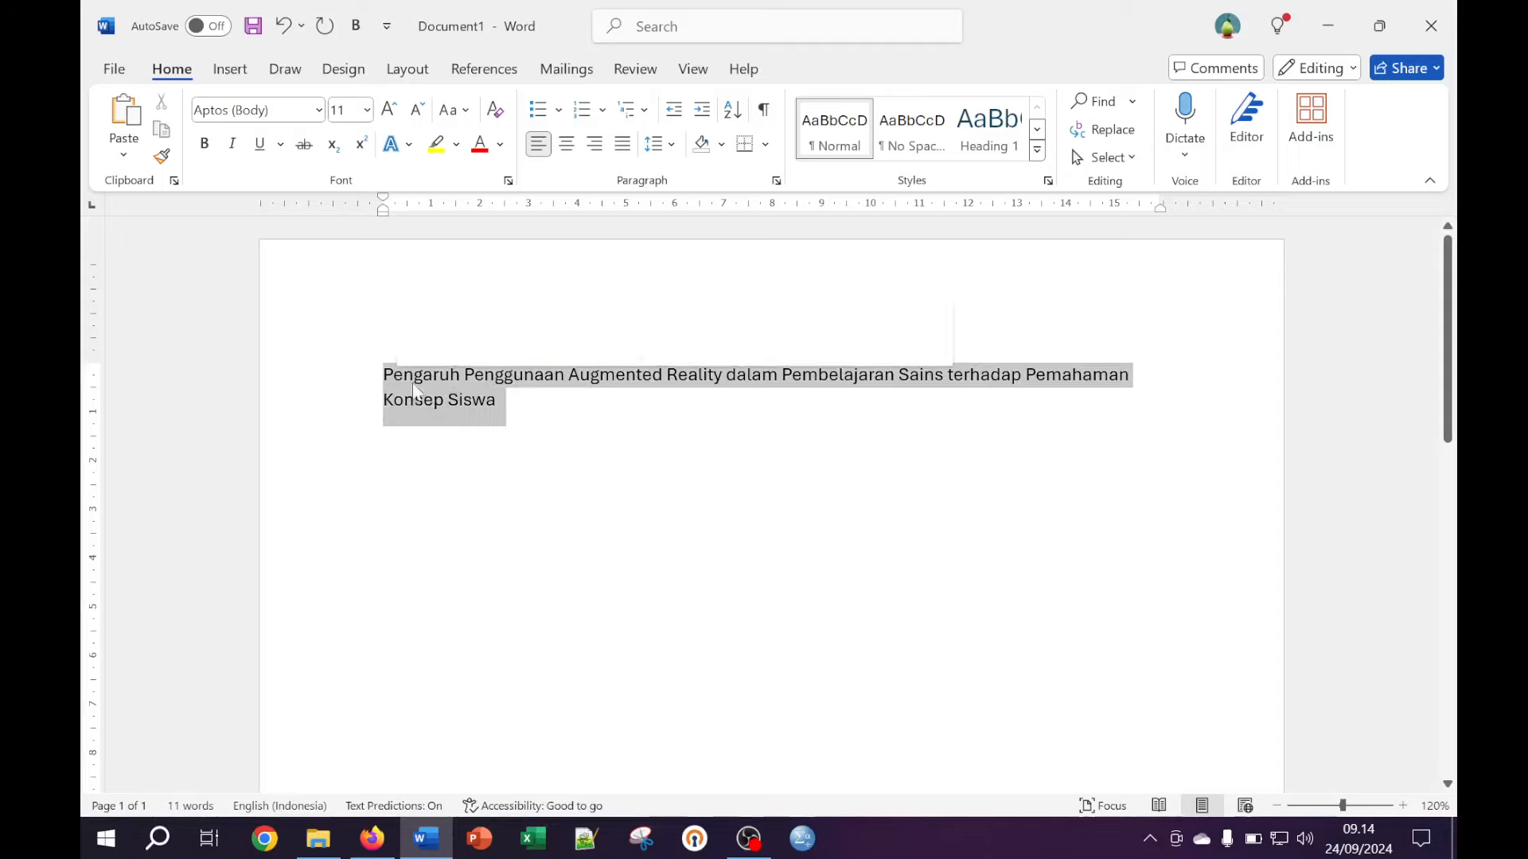
key("Right")
Add the 'Disusun oleh' line, the author's name and an NPM line with the student number below the title
key("Return")
key("Return")
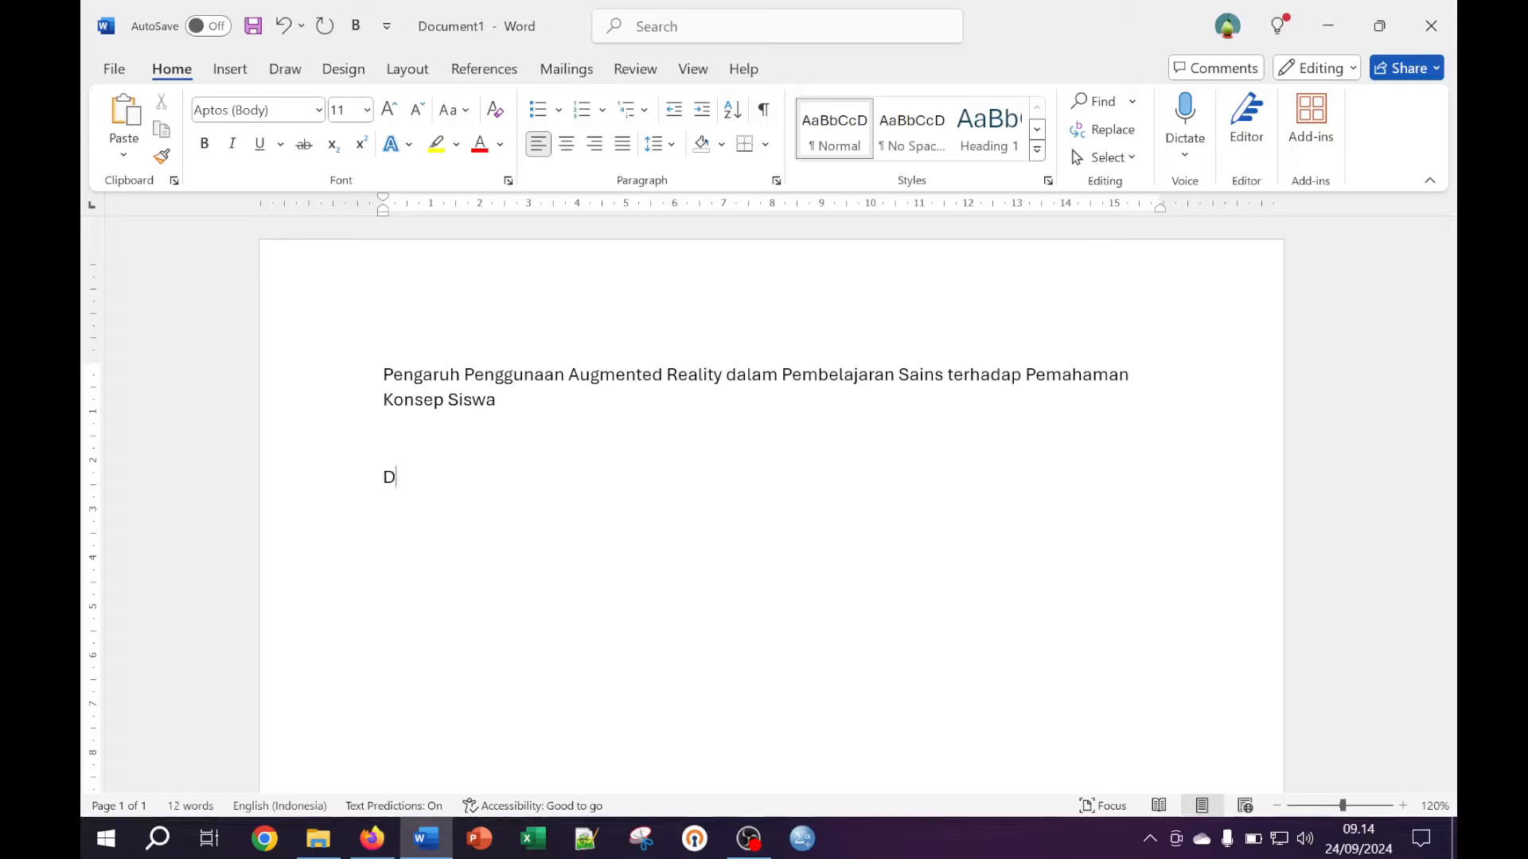
type("Disusu")
type("n oleh ")
type("Agu")
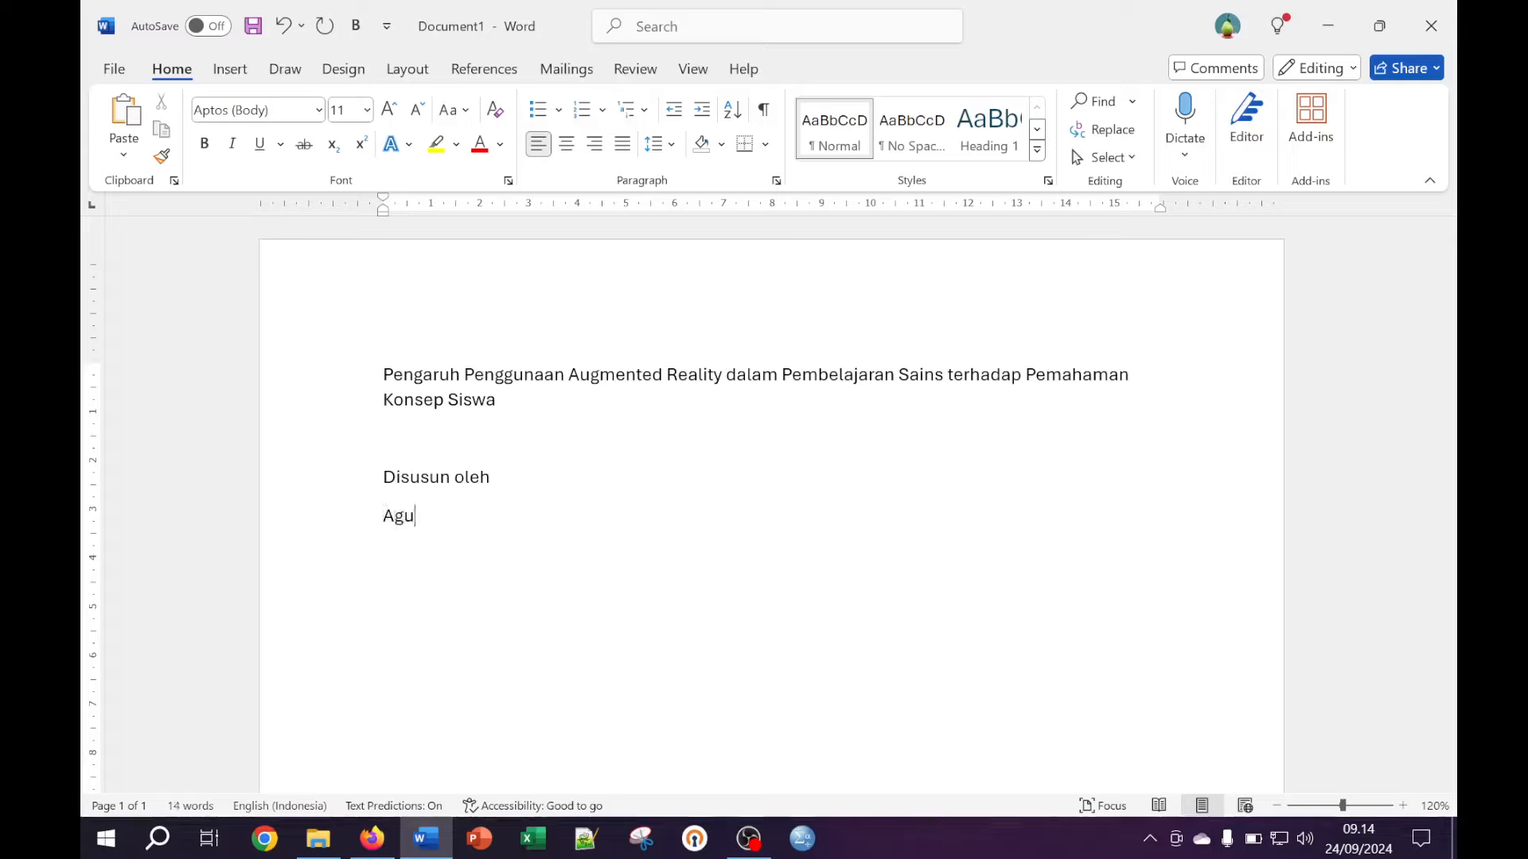
type("ssalim N")
type("PM : 123")
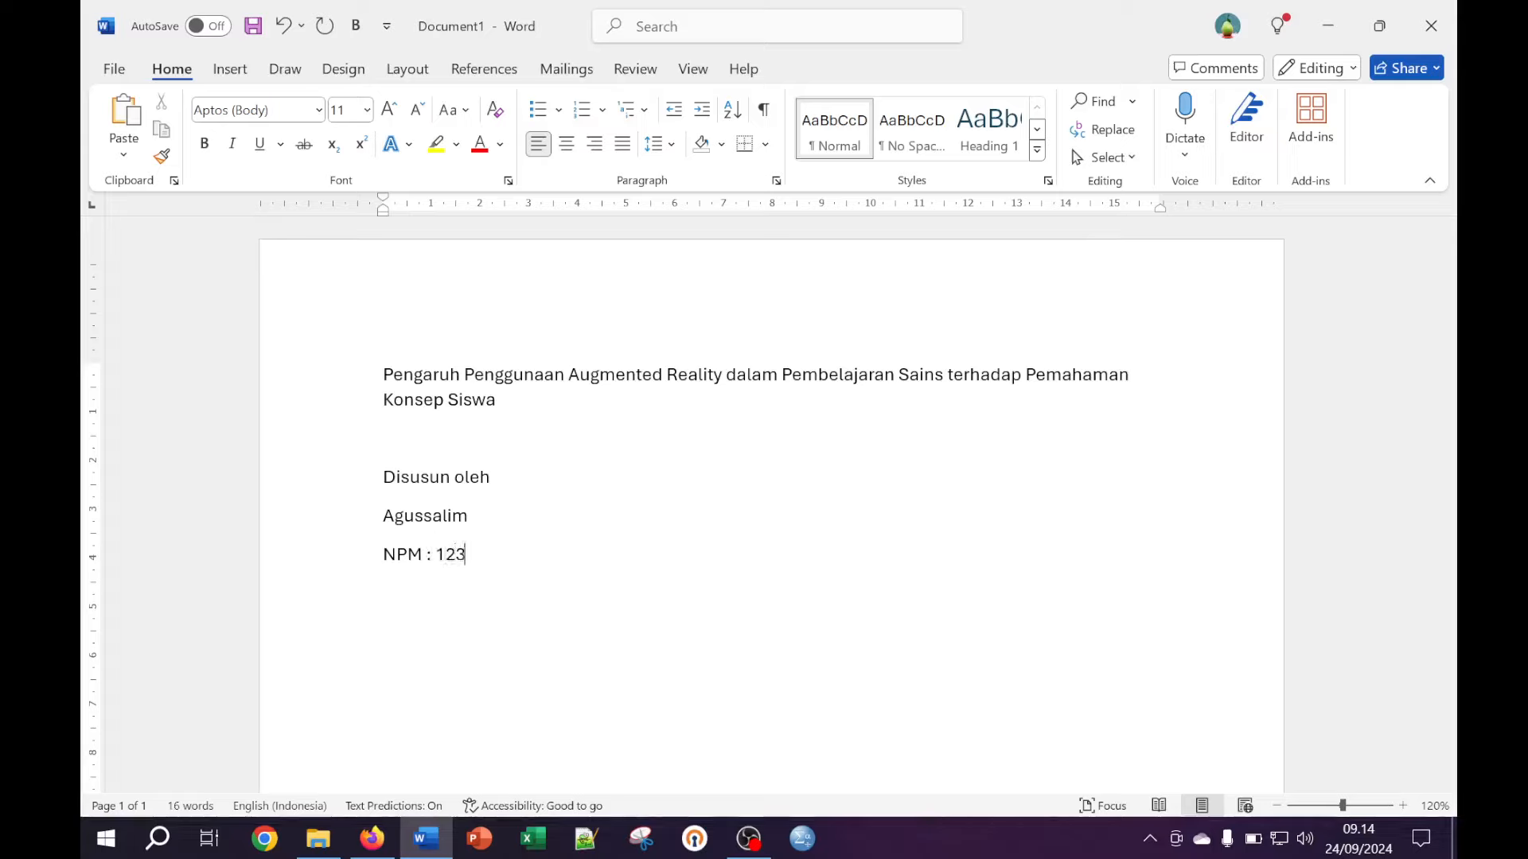
type("456789")
key("Return")
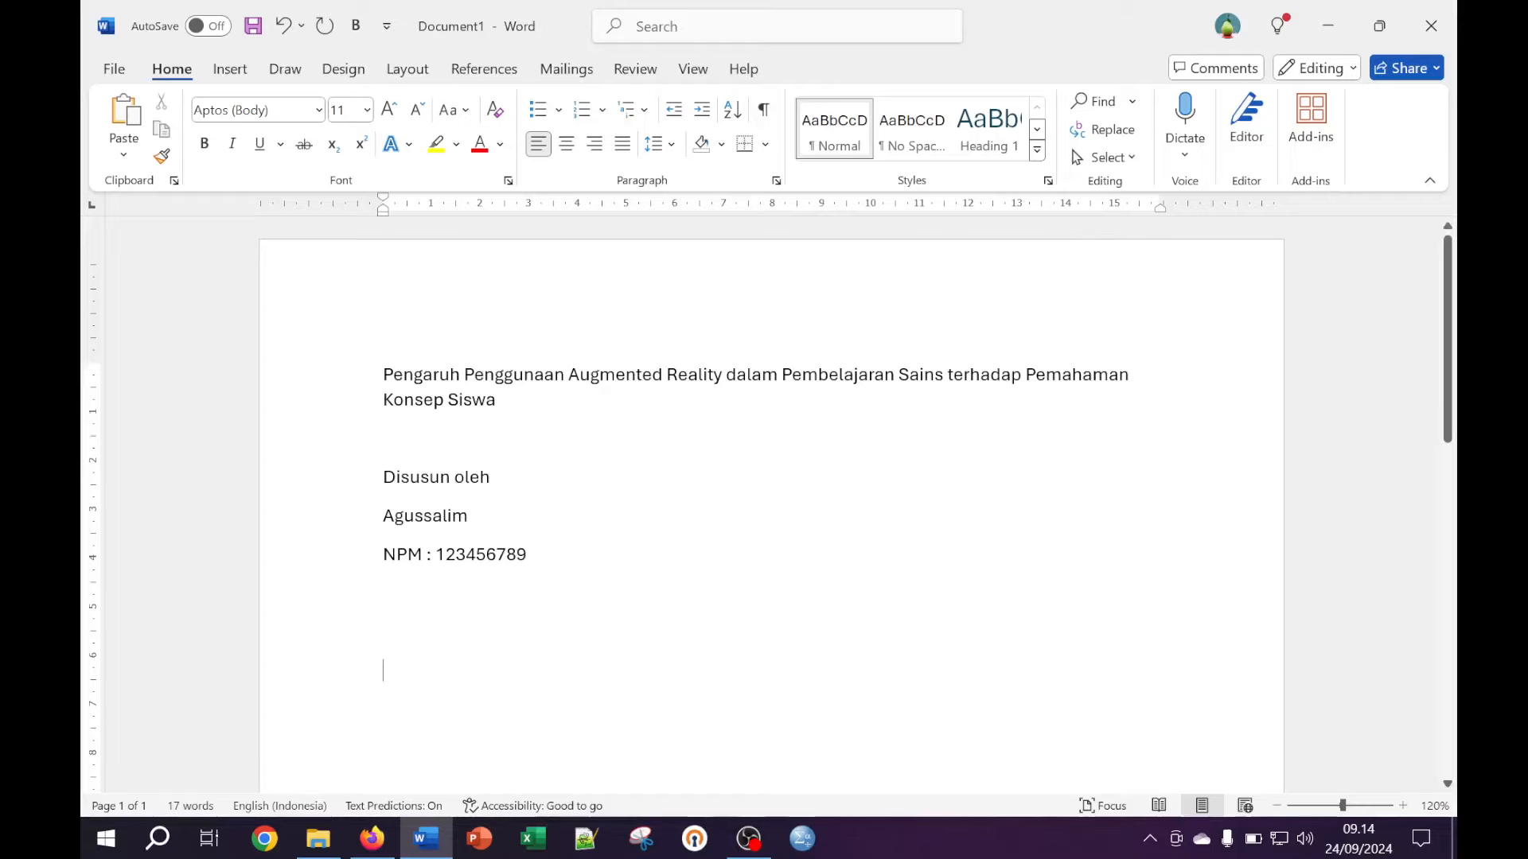
Type the line PROGRAM STUDI PENDIDIKAN MATEMATIKA
scroll(517, 617, "down", 3)
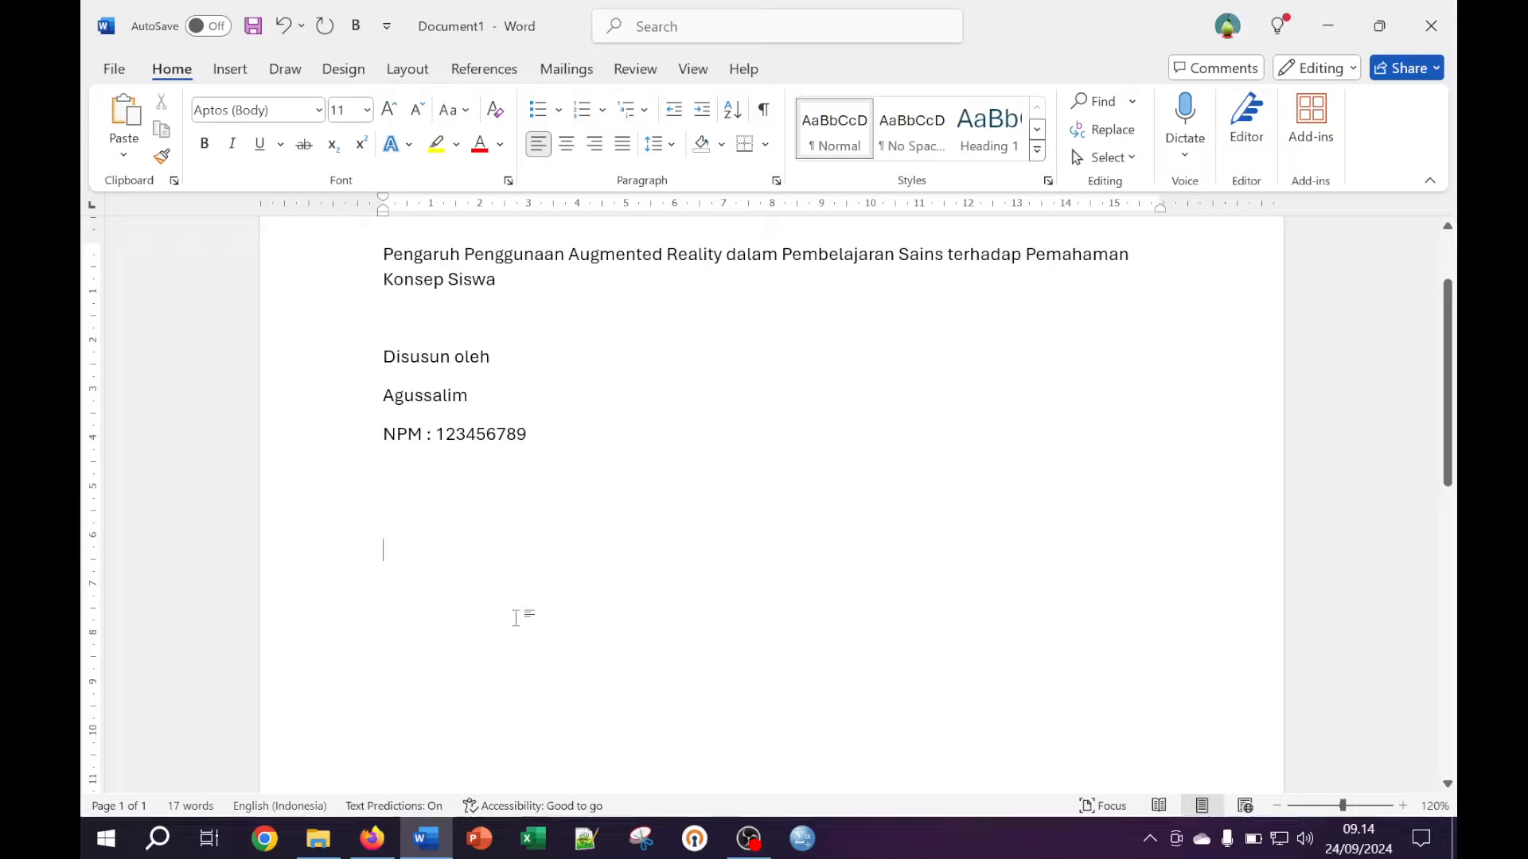
type("jurusa")
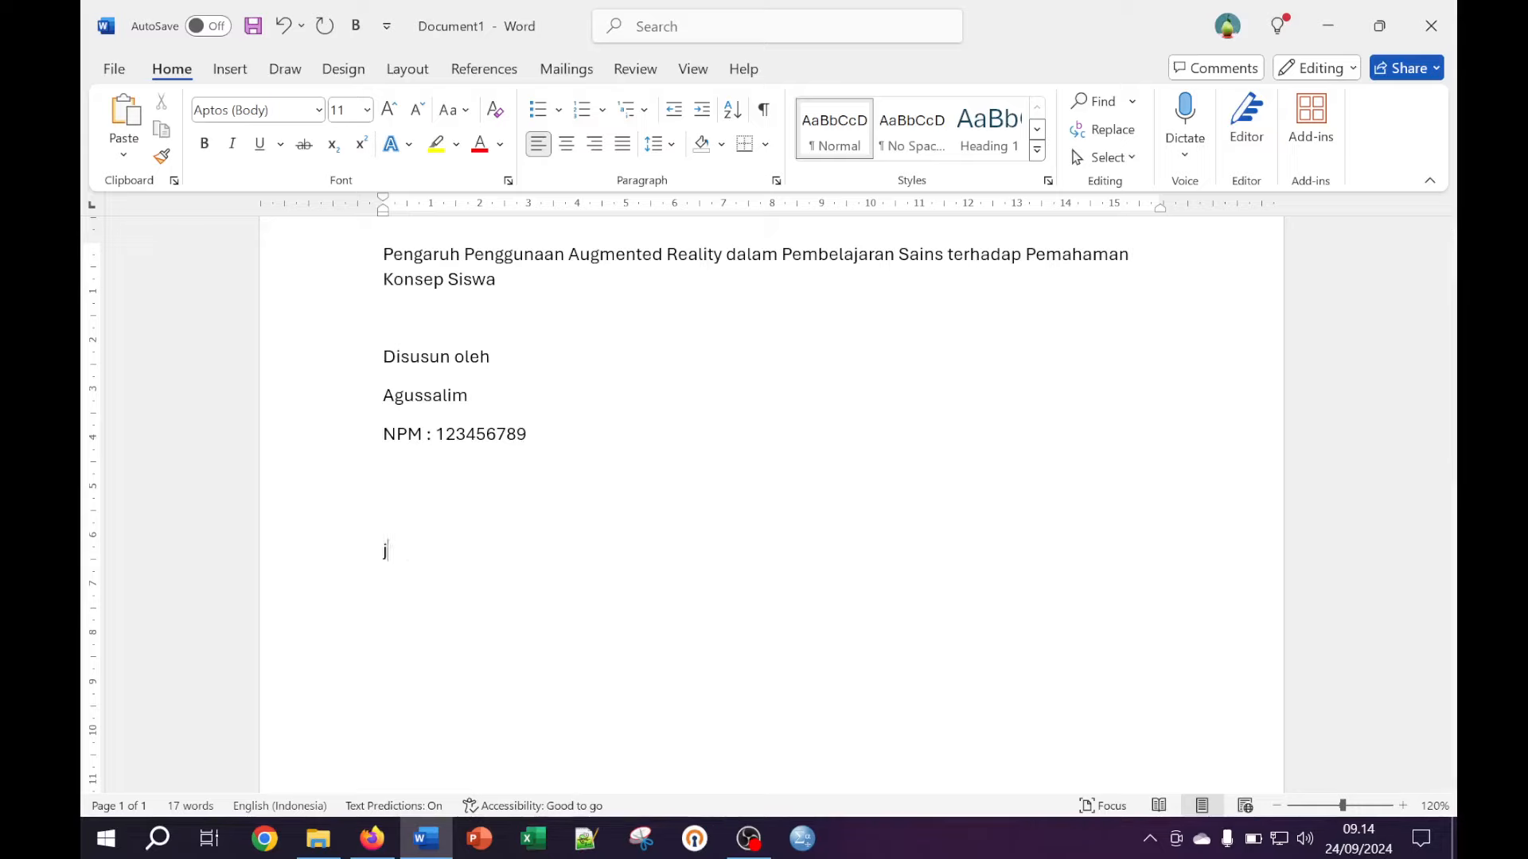
key("BackSpace")
type("PROGRA")
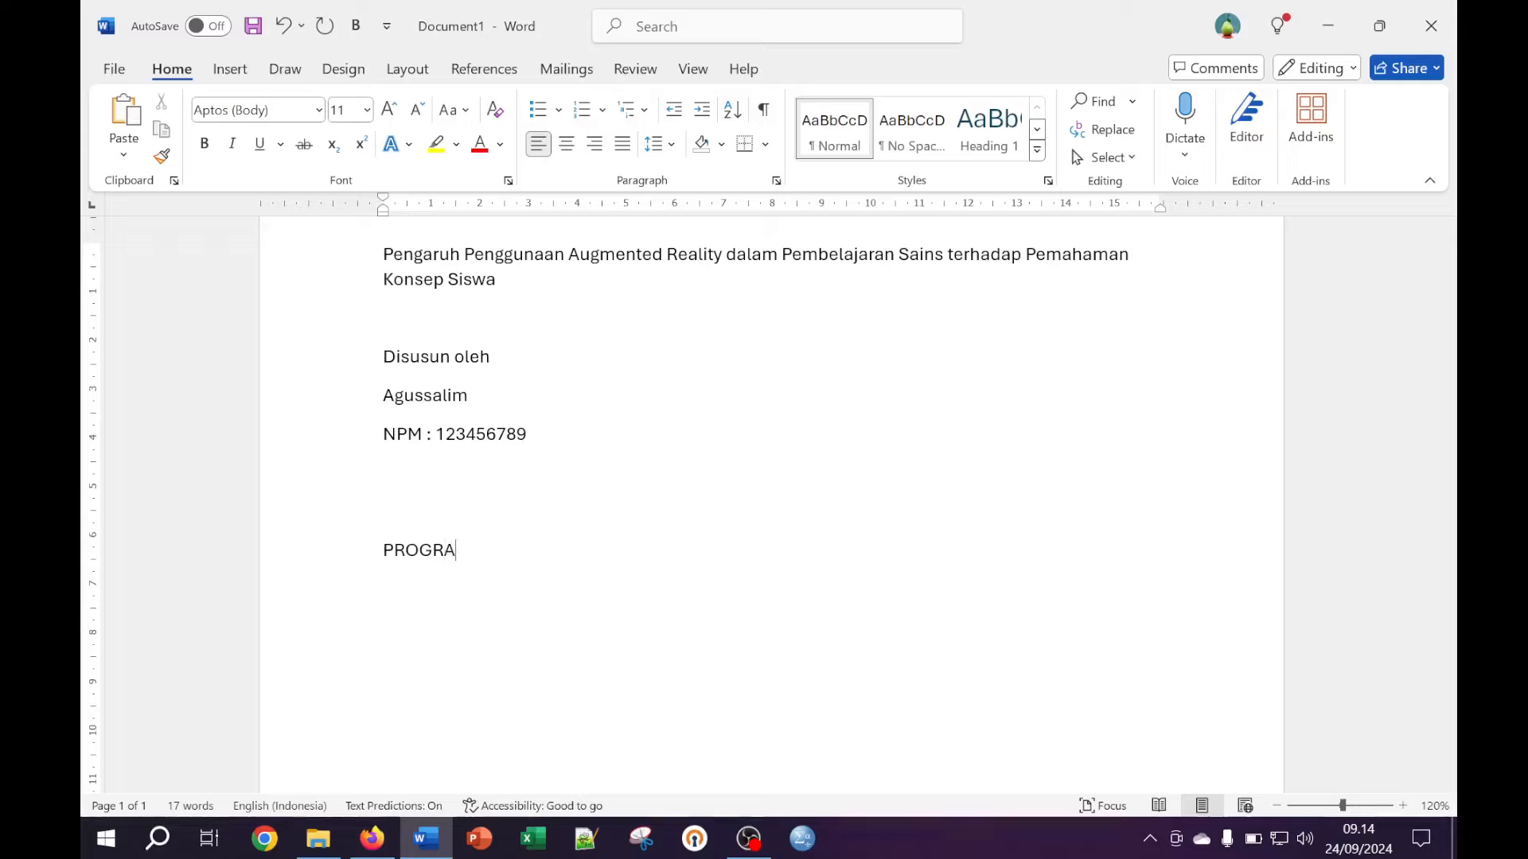
type("M STUDI PENDIDIKAN MATEMATIKA")
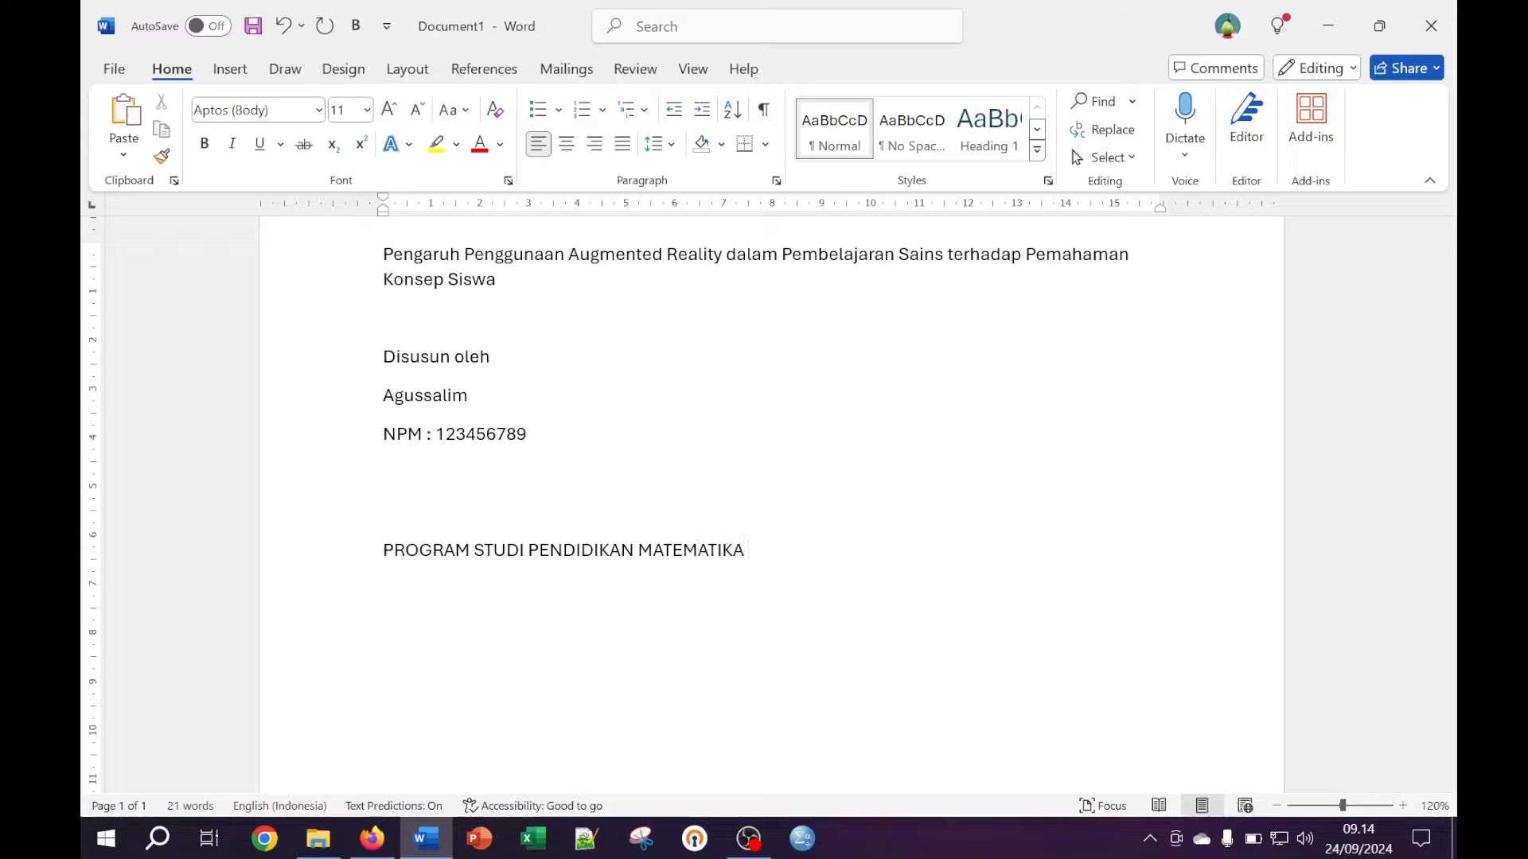
key("Return")
Add the JURUSAN PENDIDIKAN MATEMATIKA, faculty, UNIVERSITAS SYIAH KUALA and TAHUN 2024 lines
type("JURUSAN PENDI")
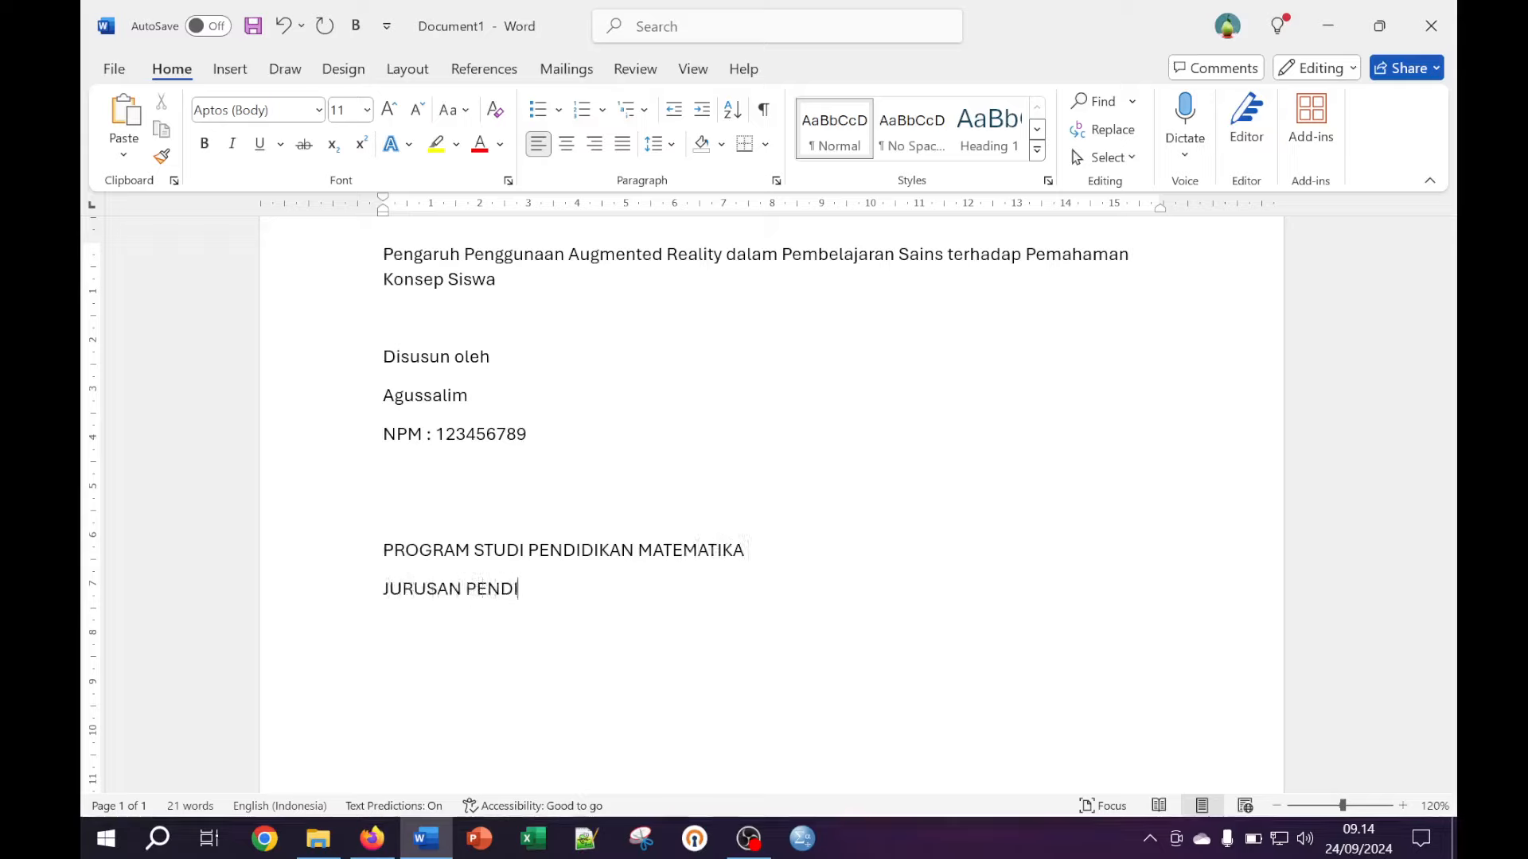
type("DIKAN MATEMATI")
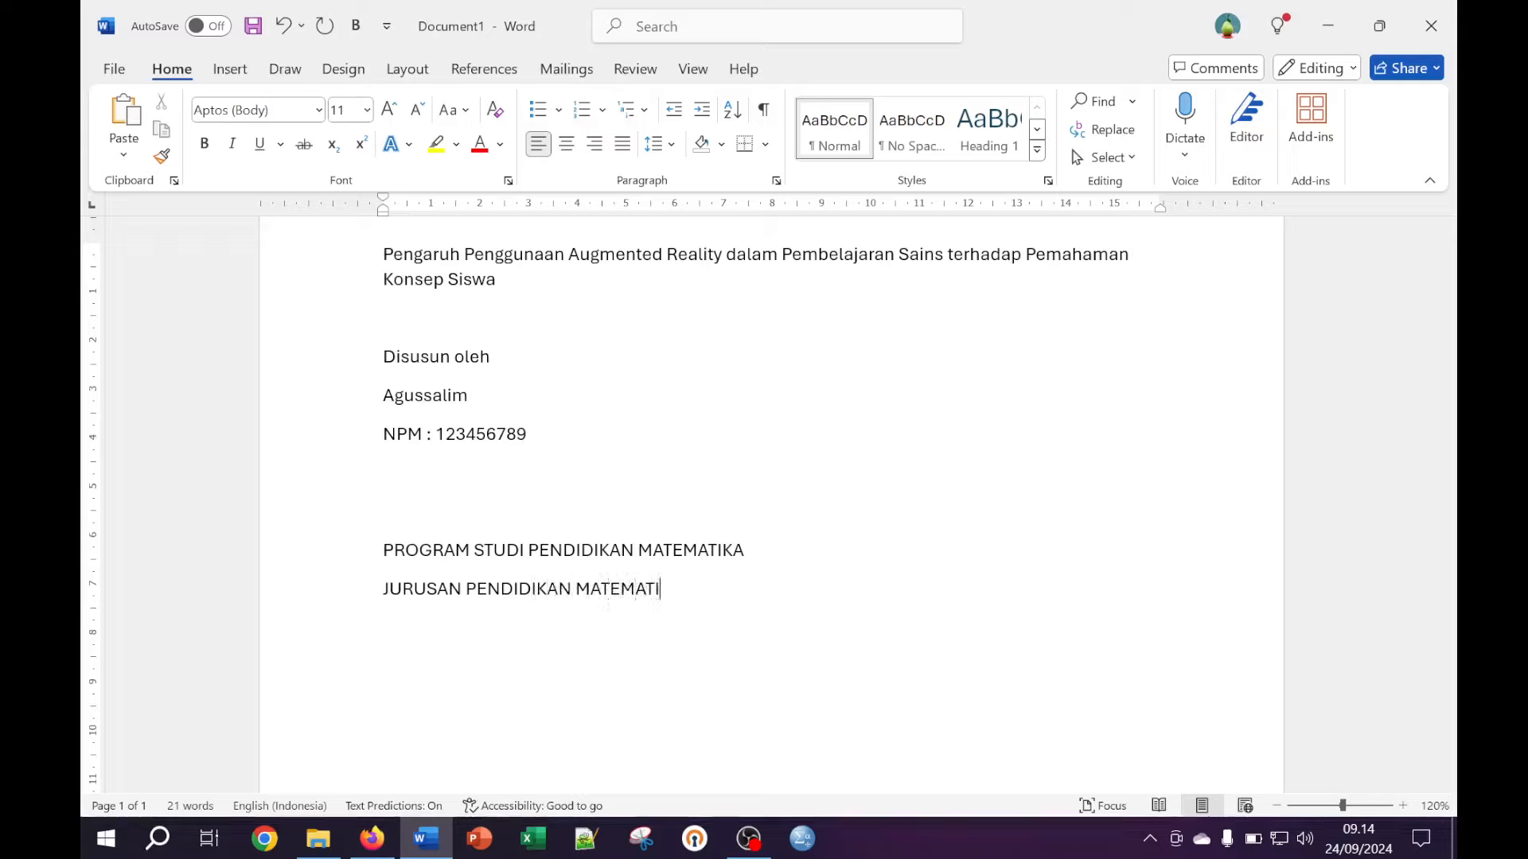
type("ULTAS KEGURUA")
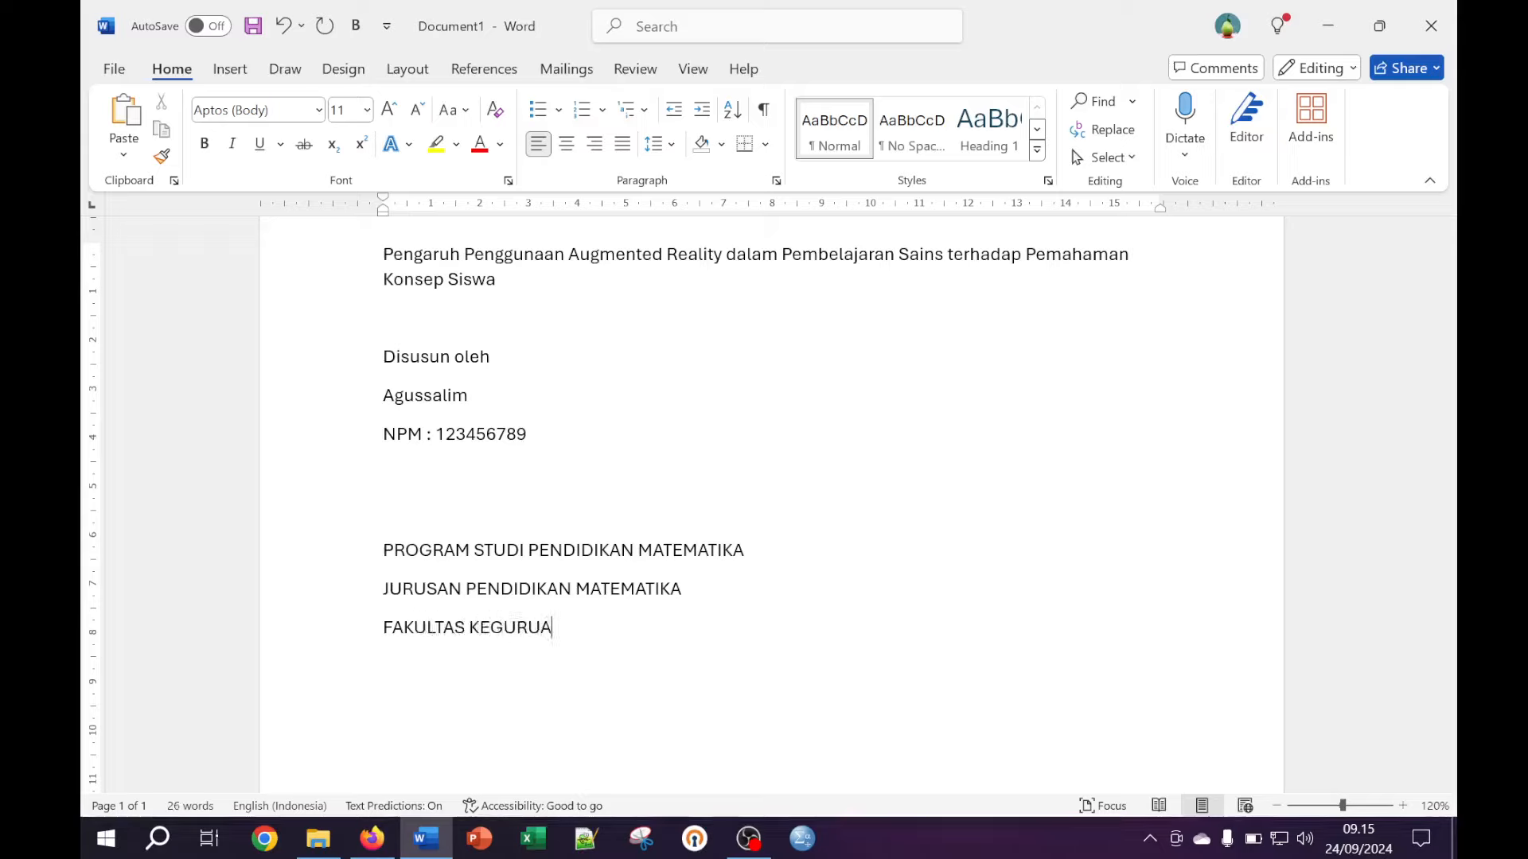
type("AN D")
type("DAN")
type(" ILMU PEND")
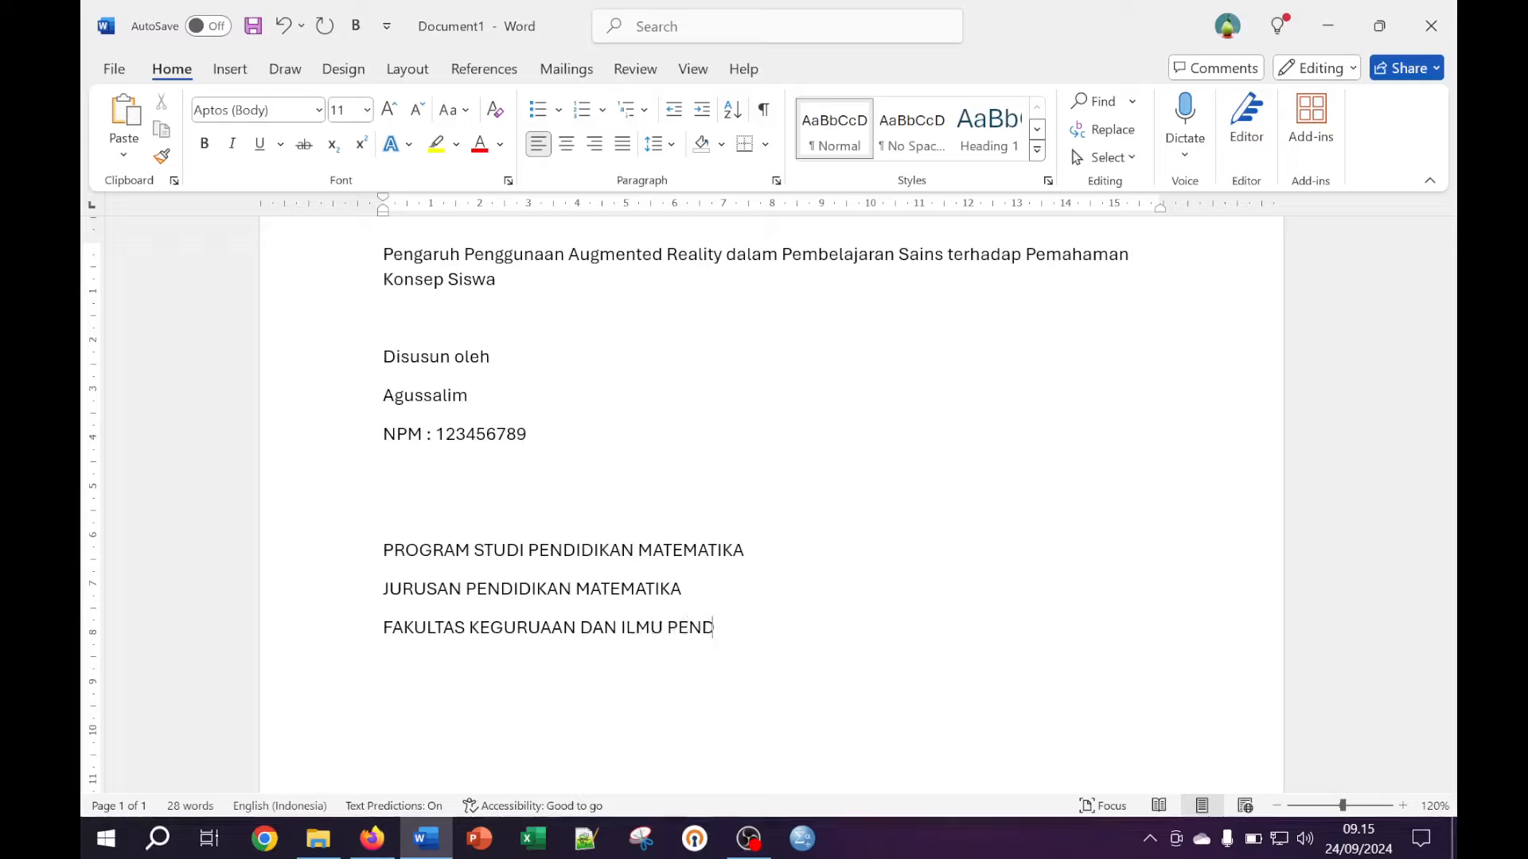
type("IDIKAN ")
type("IVERSITAS ")
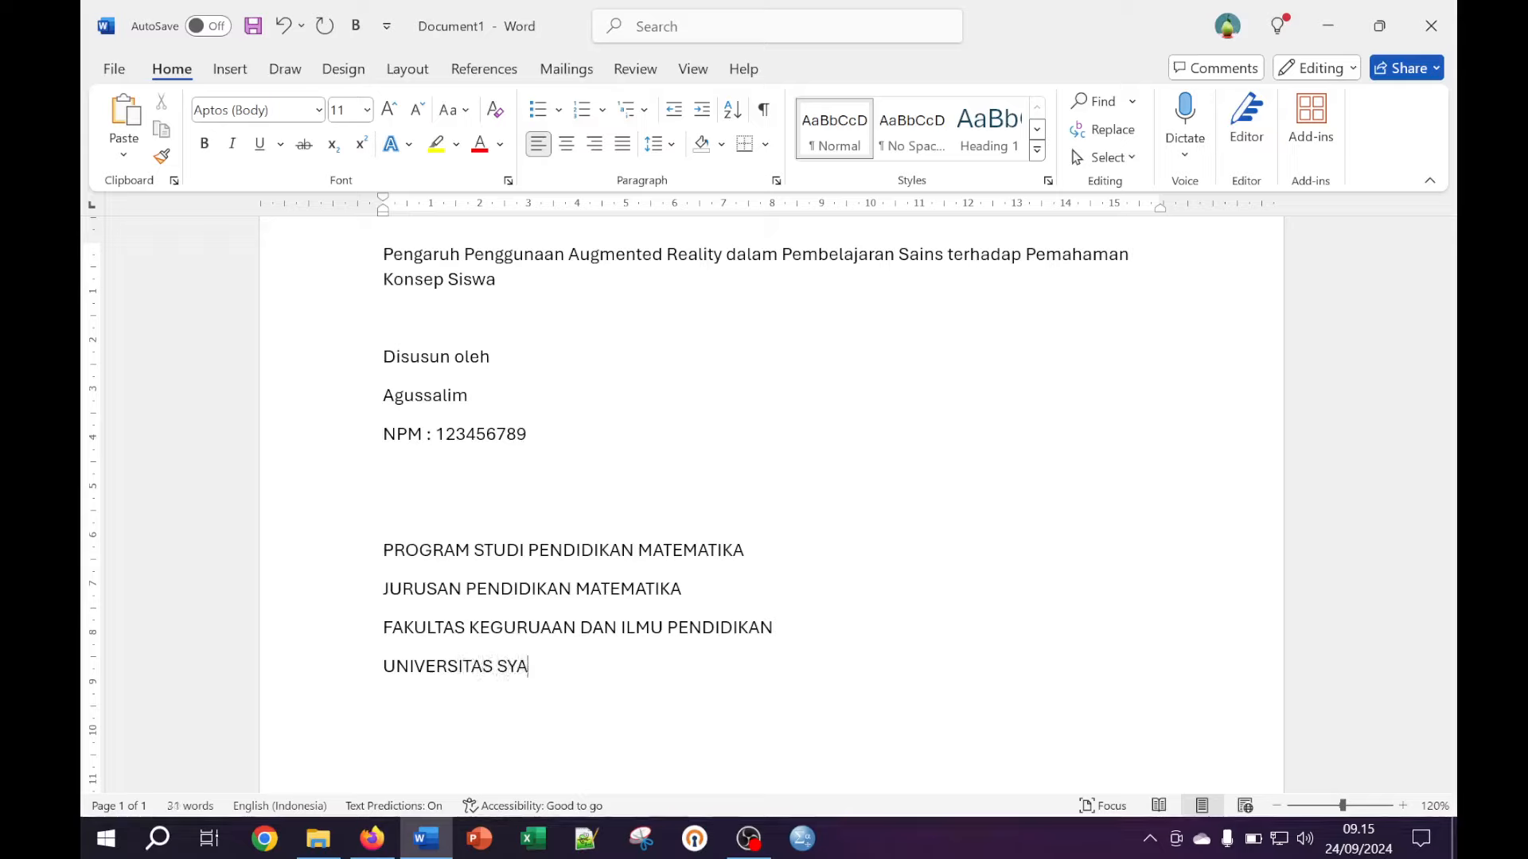
type("SYA")
key("BackSpace")
type("IAH KUALA")
key("Return")
type("TAHUN")
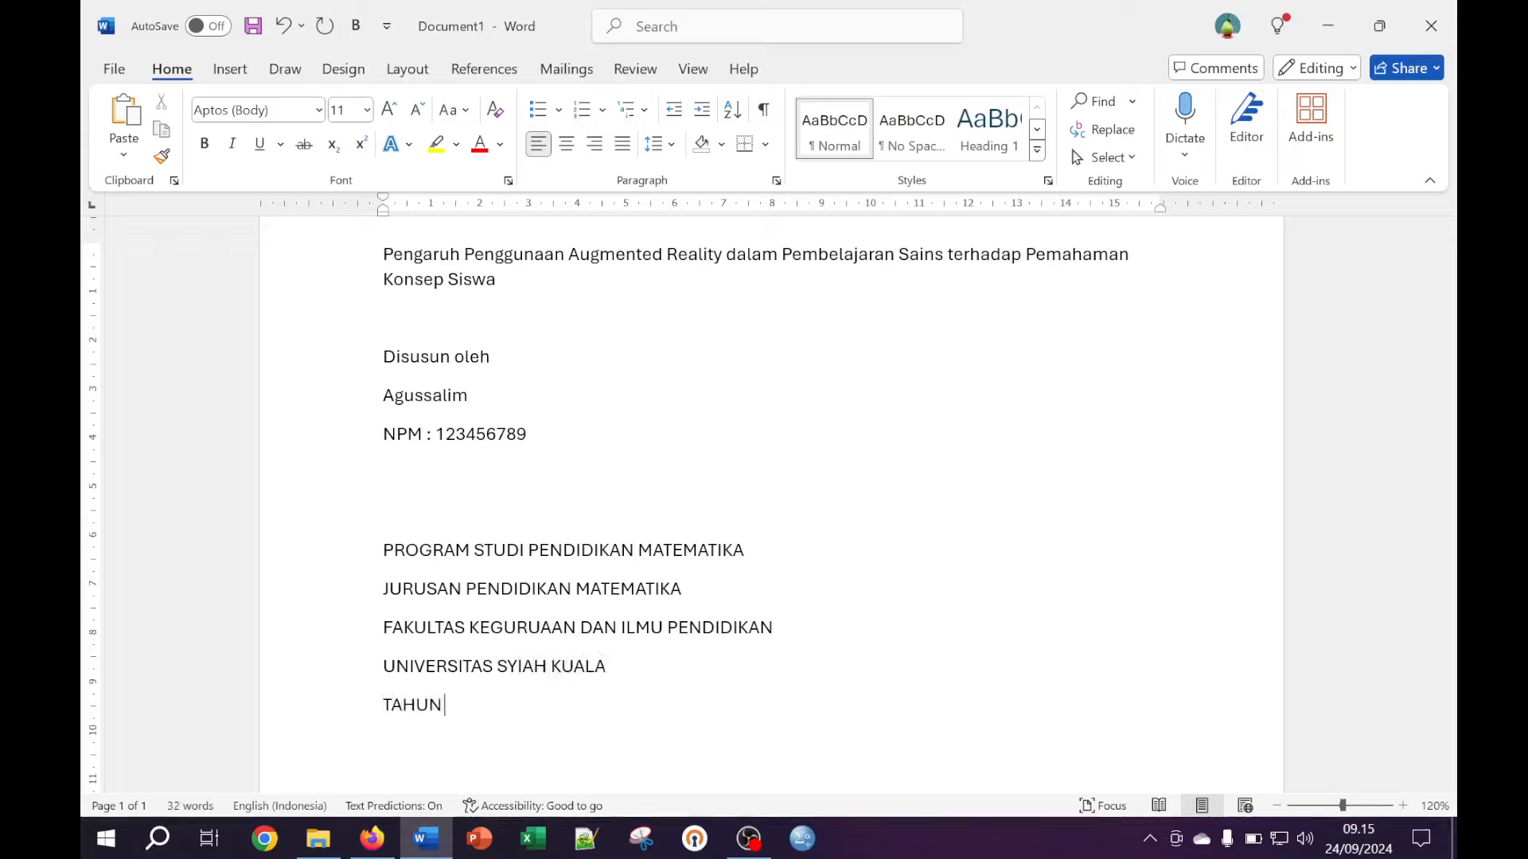
type(" 2024")
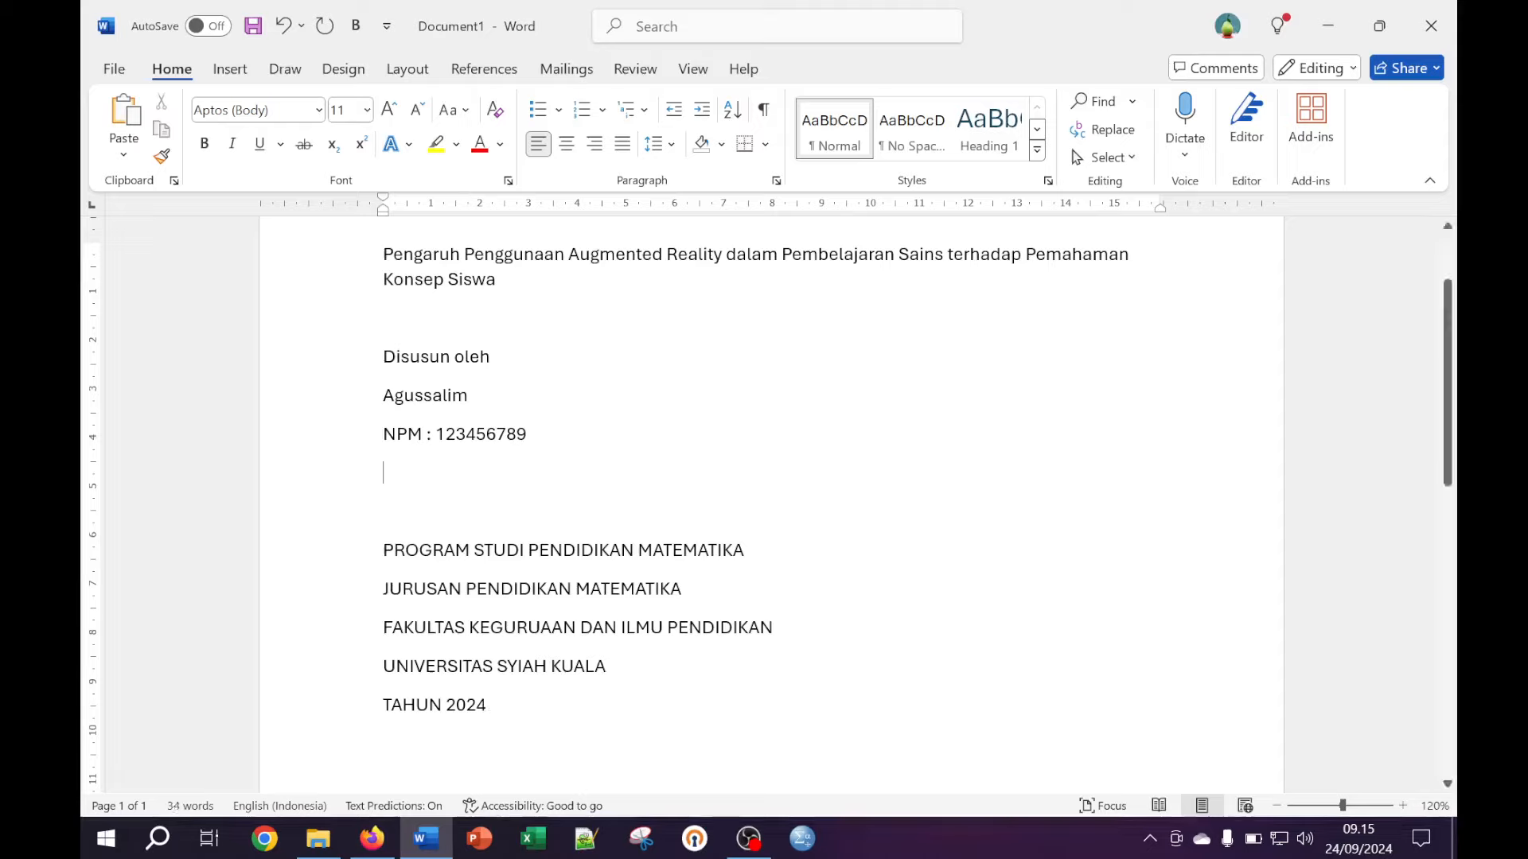
Search Google Images for 'LOGO USK' in a new Firefox tab
left_click(376, 849)
left_click(876, 55)
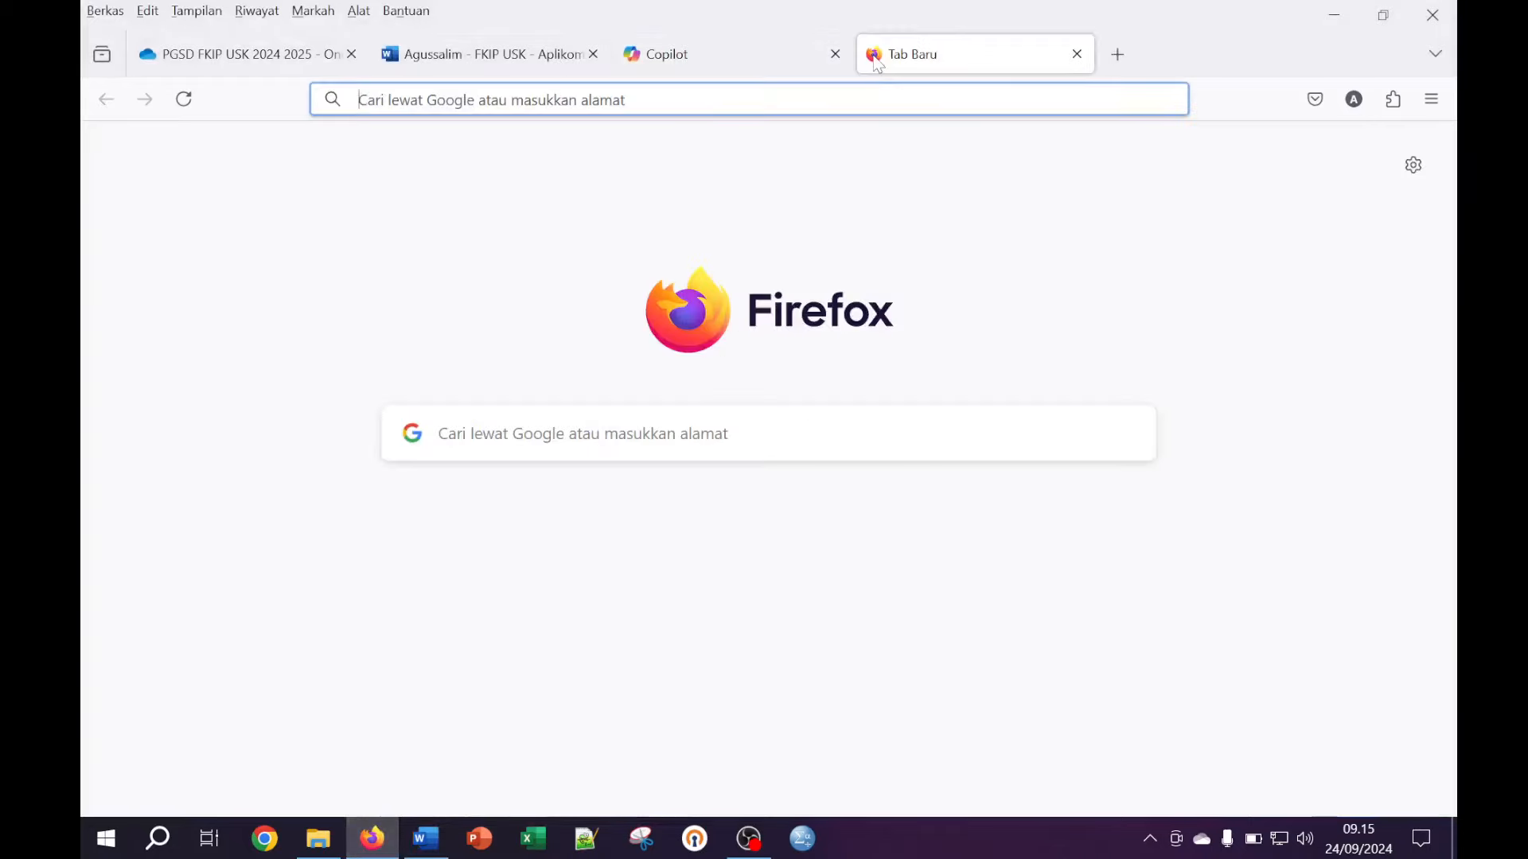
type("LOGO ")
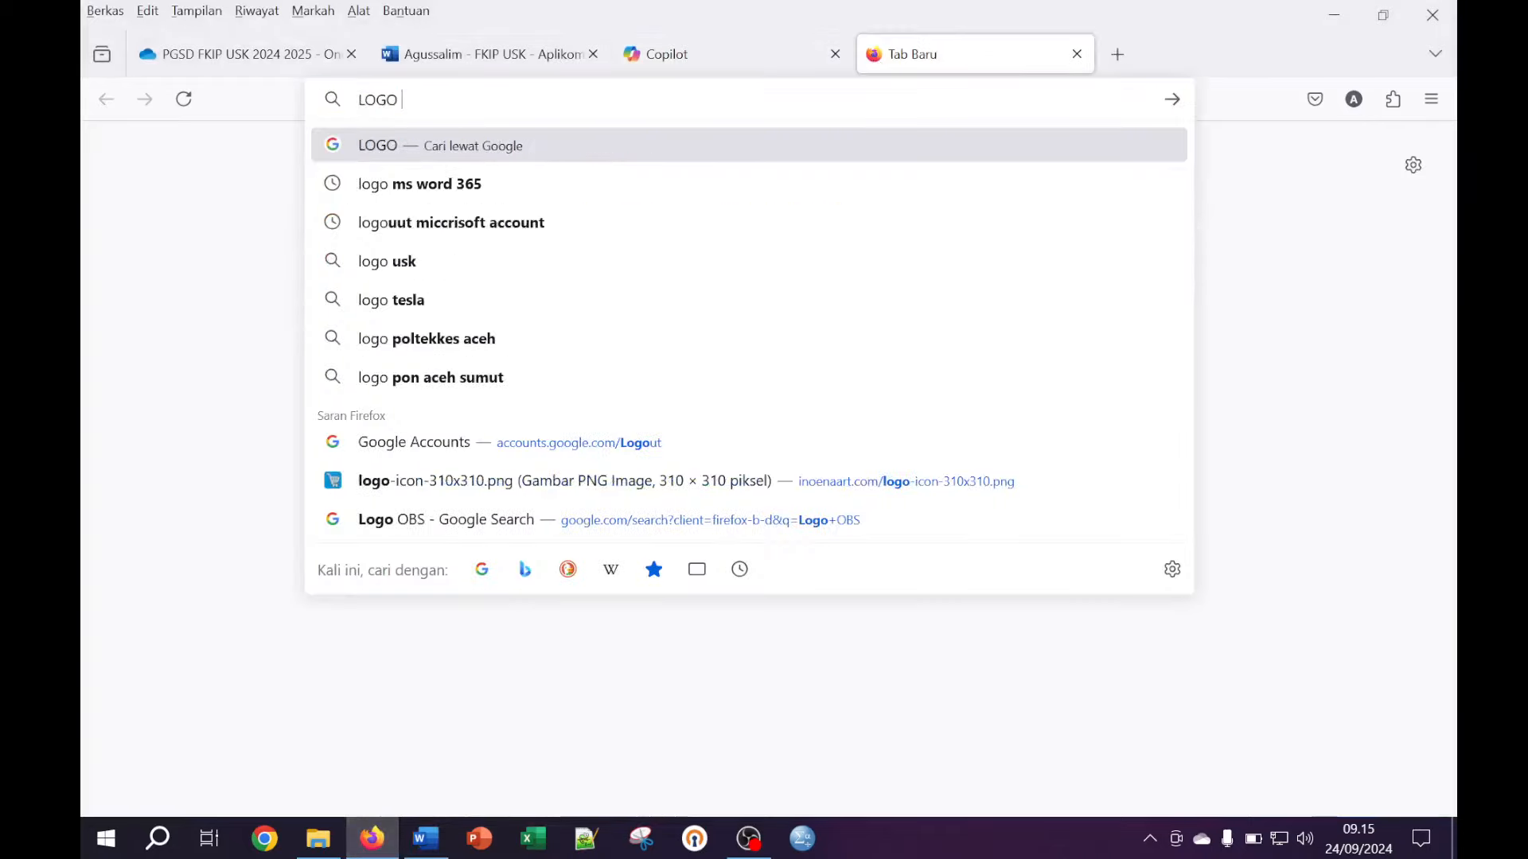
type("USK")
key("Return")
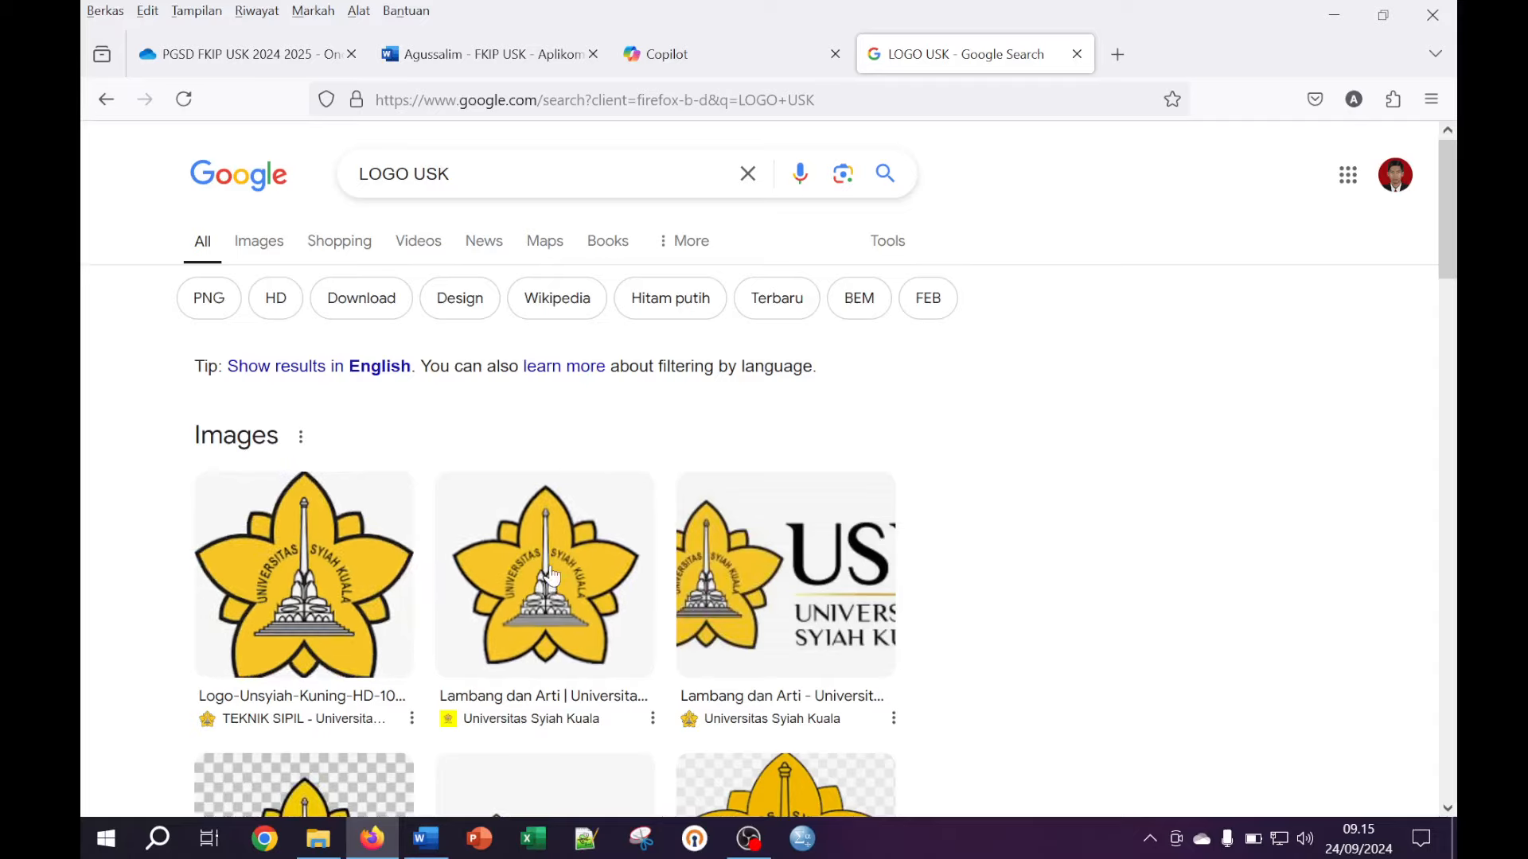
left_click(183, 99)
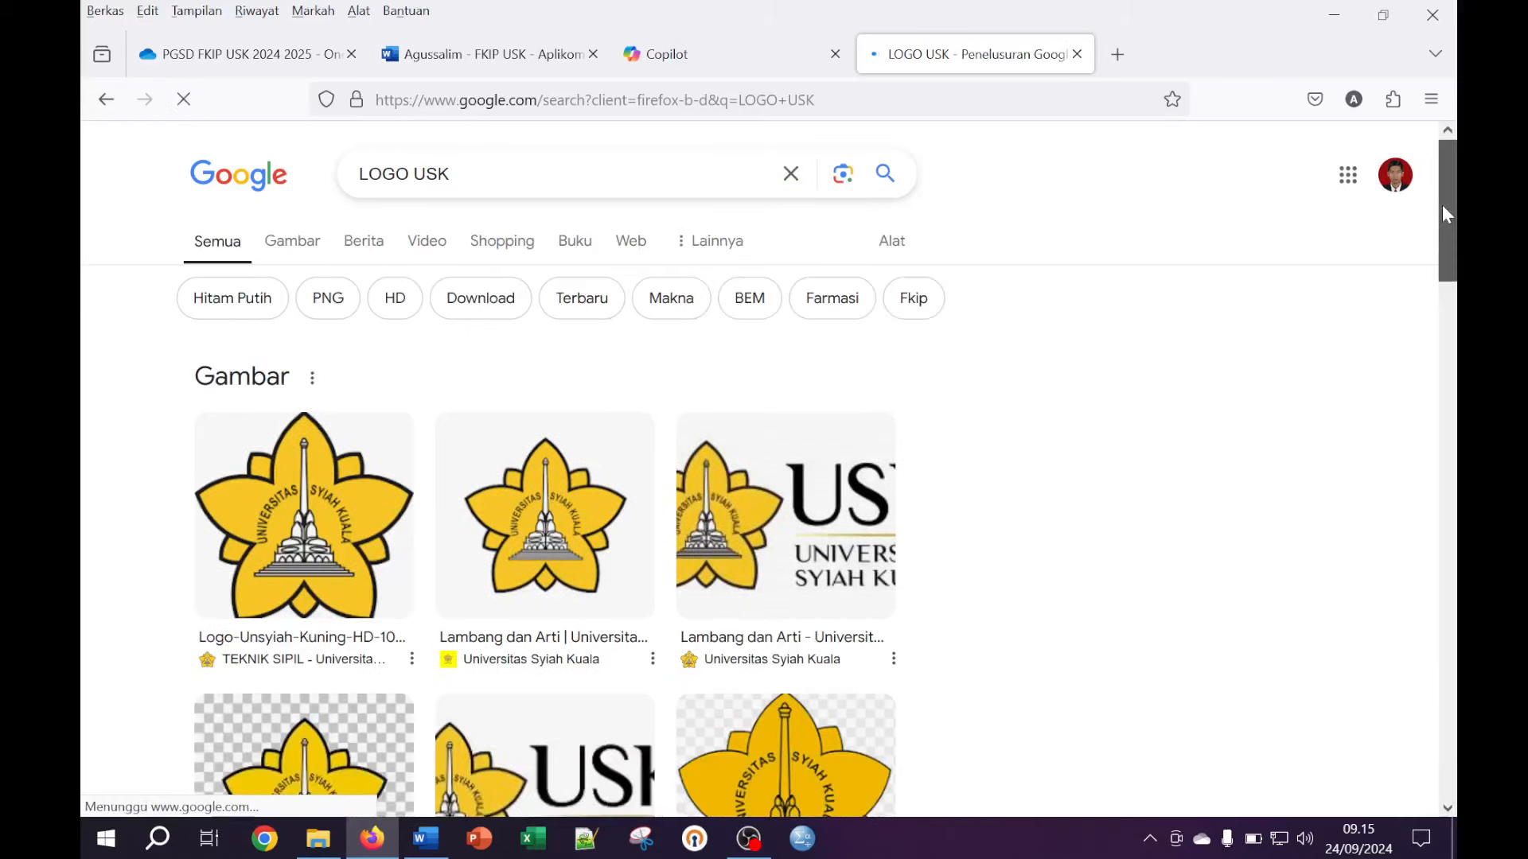
left_click_drag(1443, 206, 1445, 250)
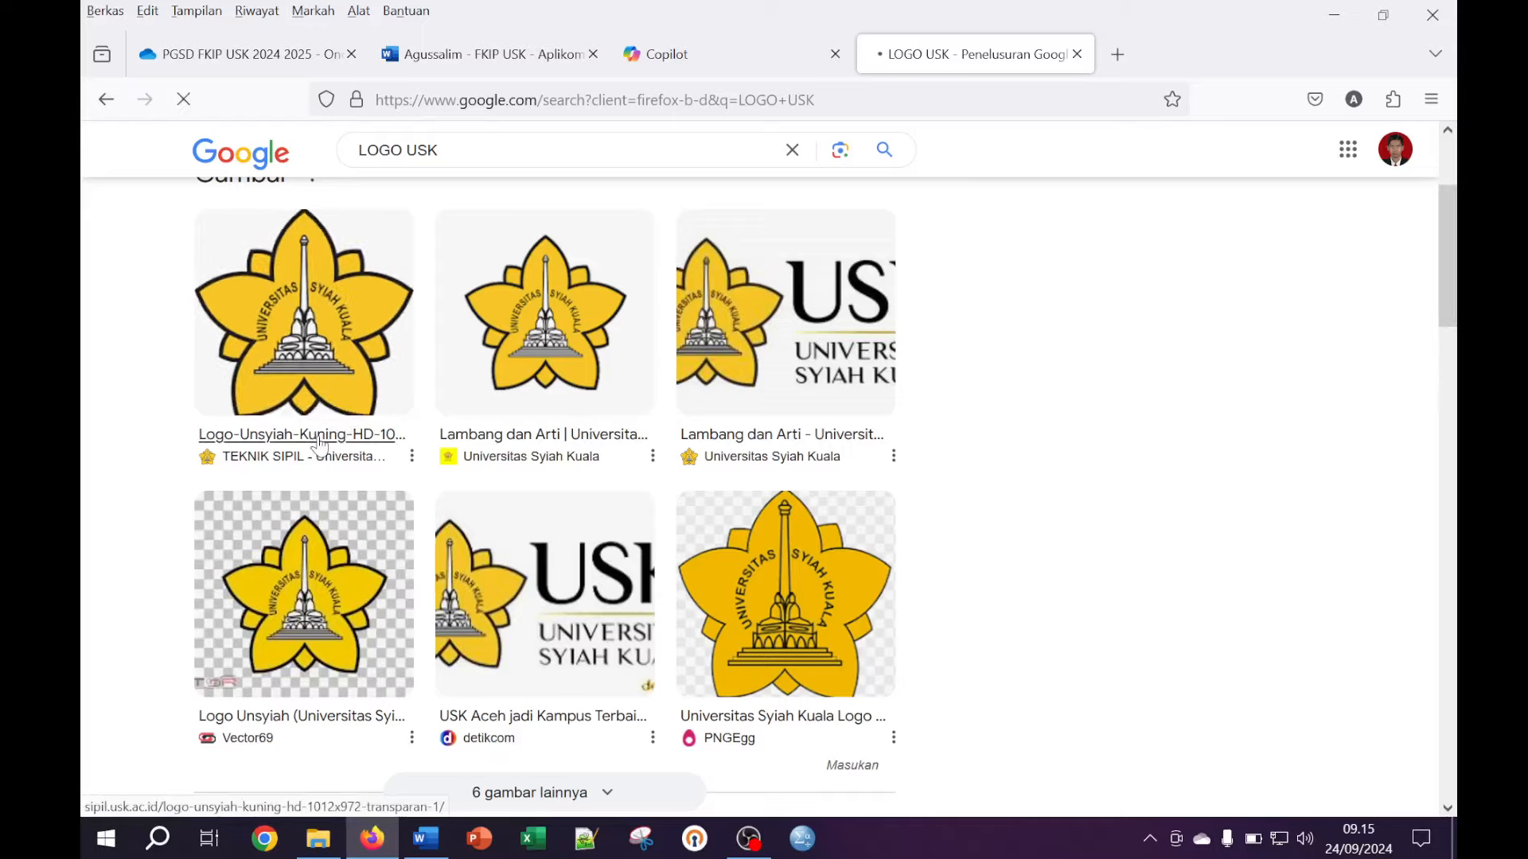
left_click(319, 443)
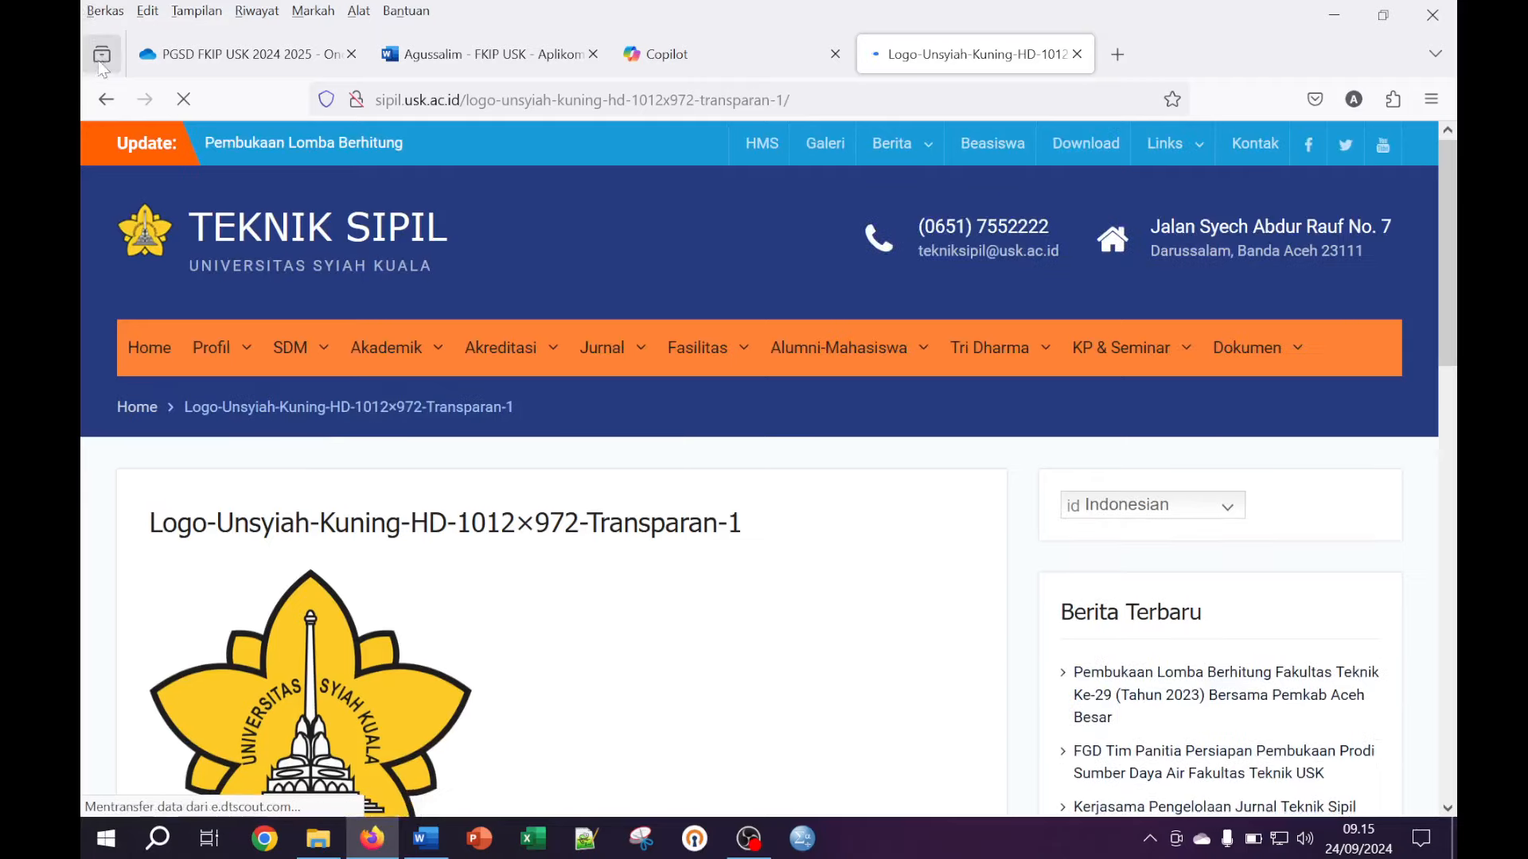
left_click(106, 99)
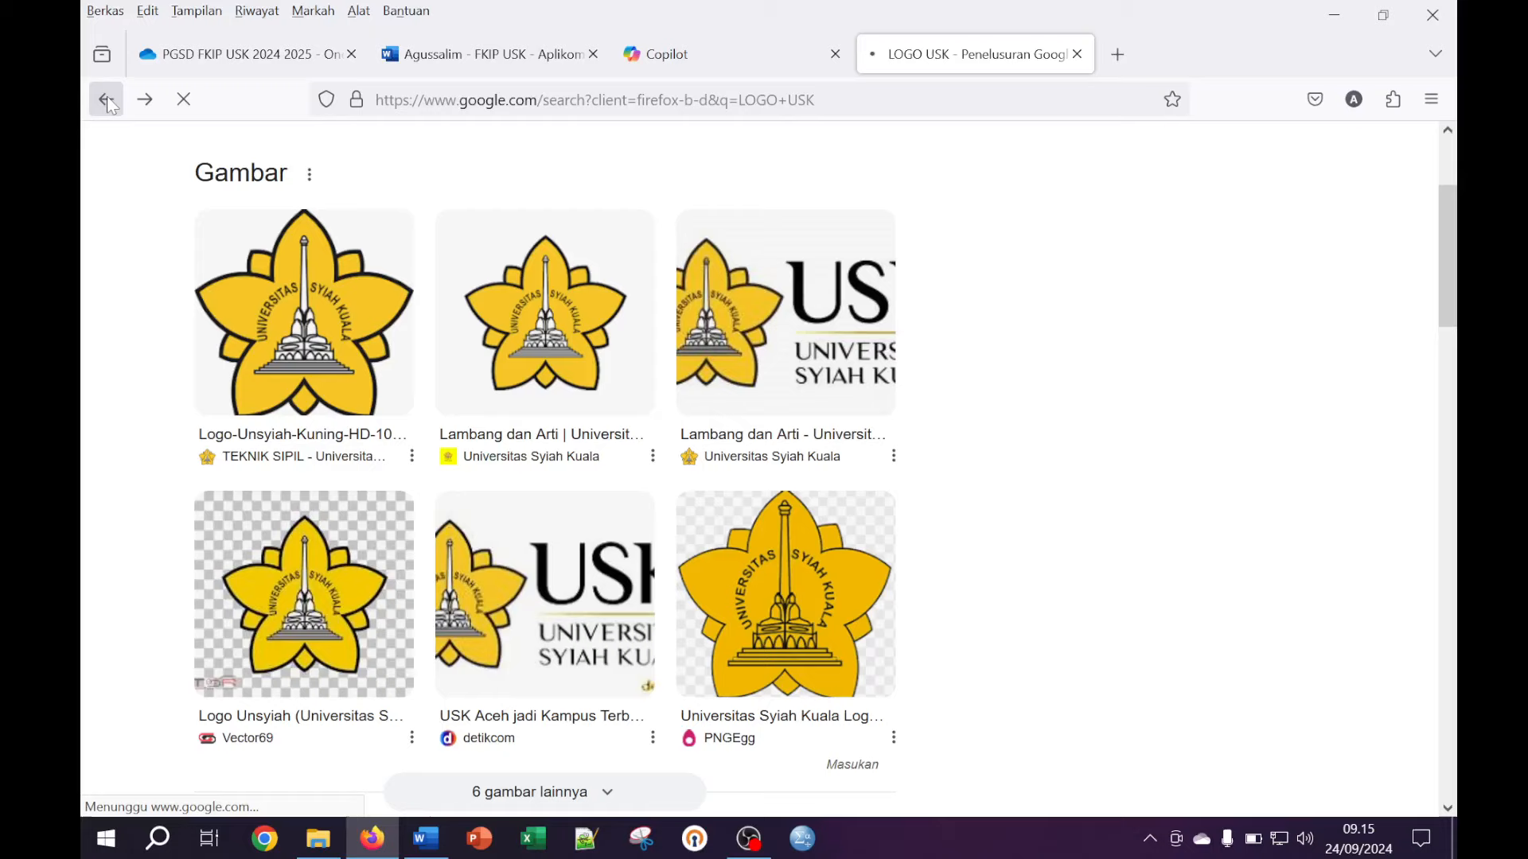
Enlarge the first logo result and copy the image with Salin Gambar
left_click(342, 299)
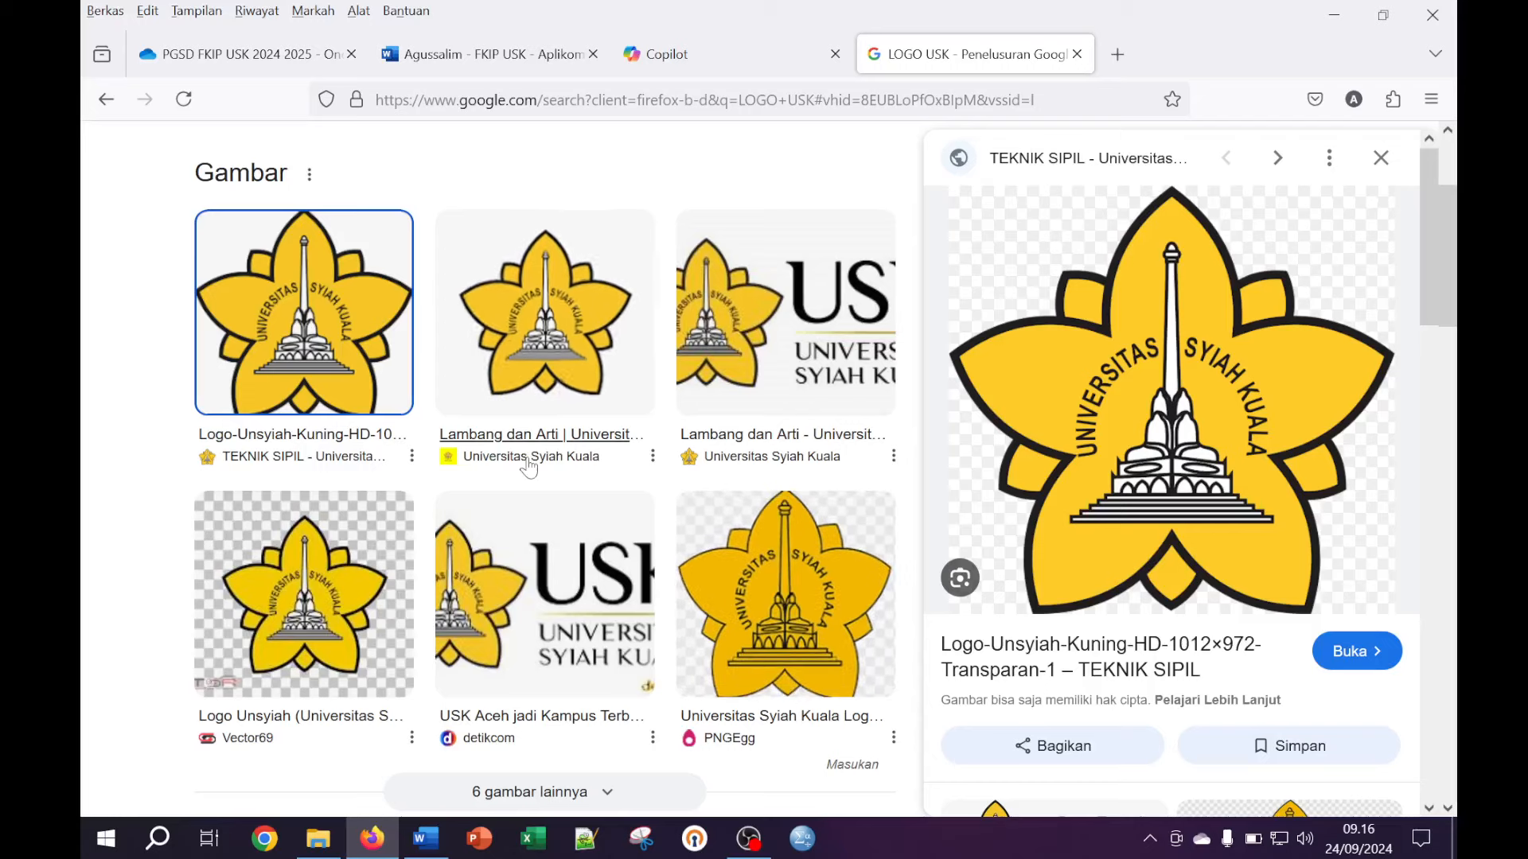
scroll(529, 468, "down", 3)
scroll(529, 468, "down", 3)
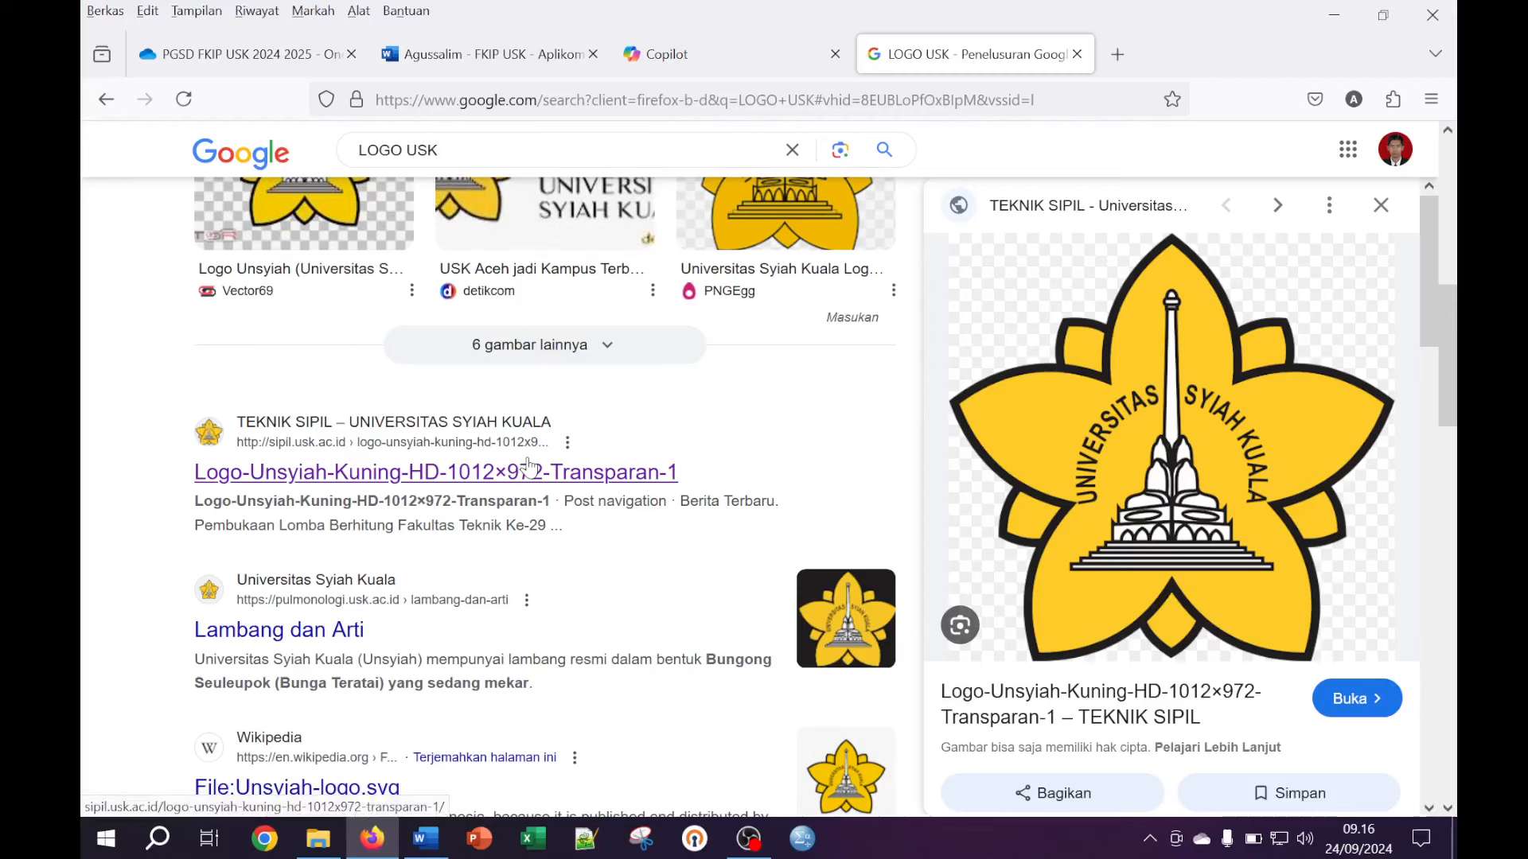
scroll(529, 477, "up", 2)
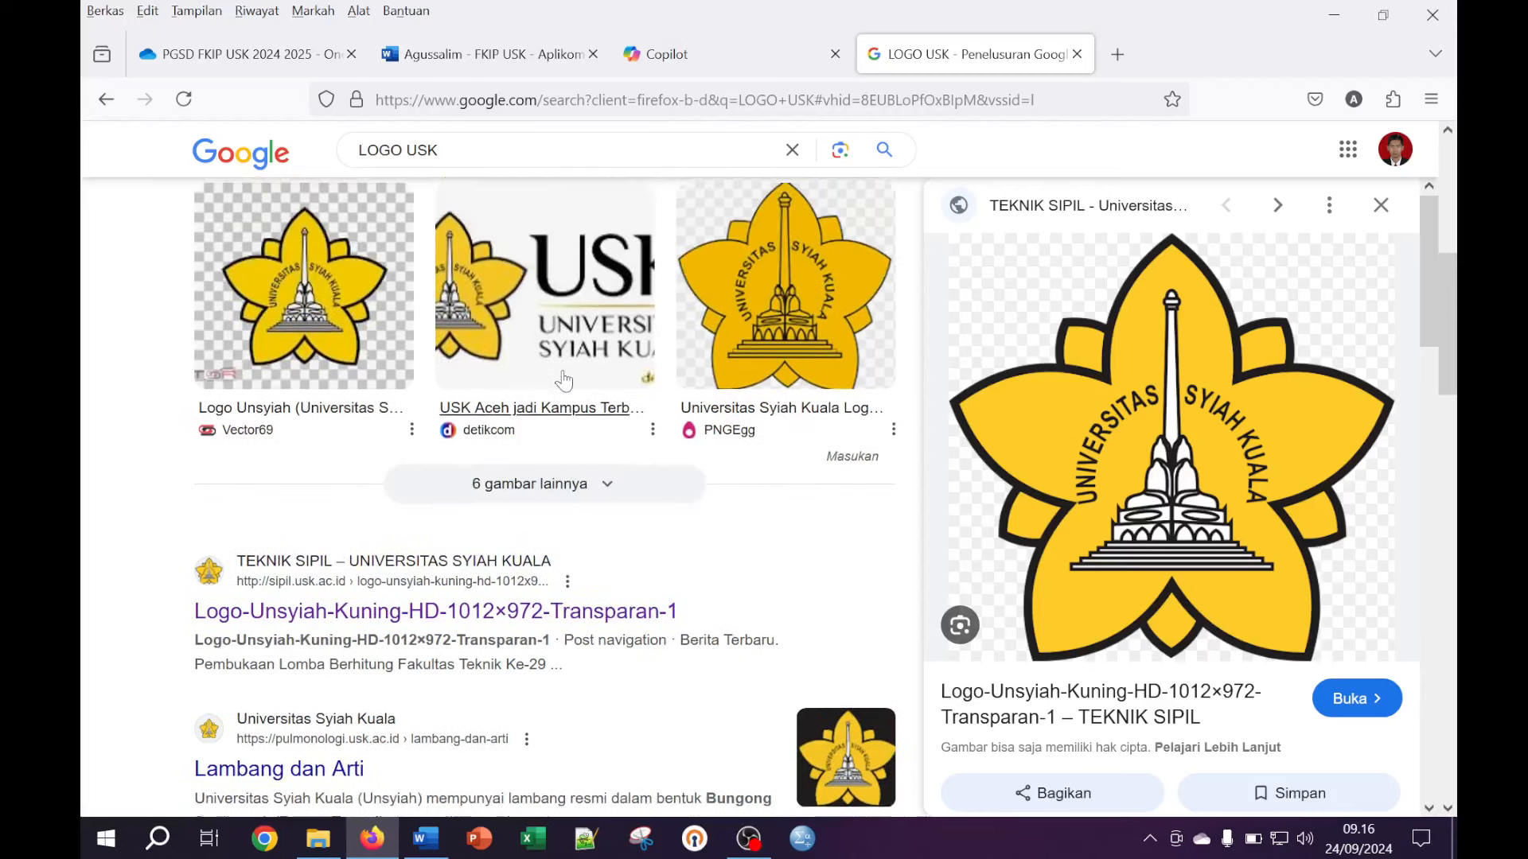
right_click(1205, 468)
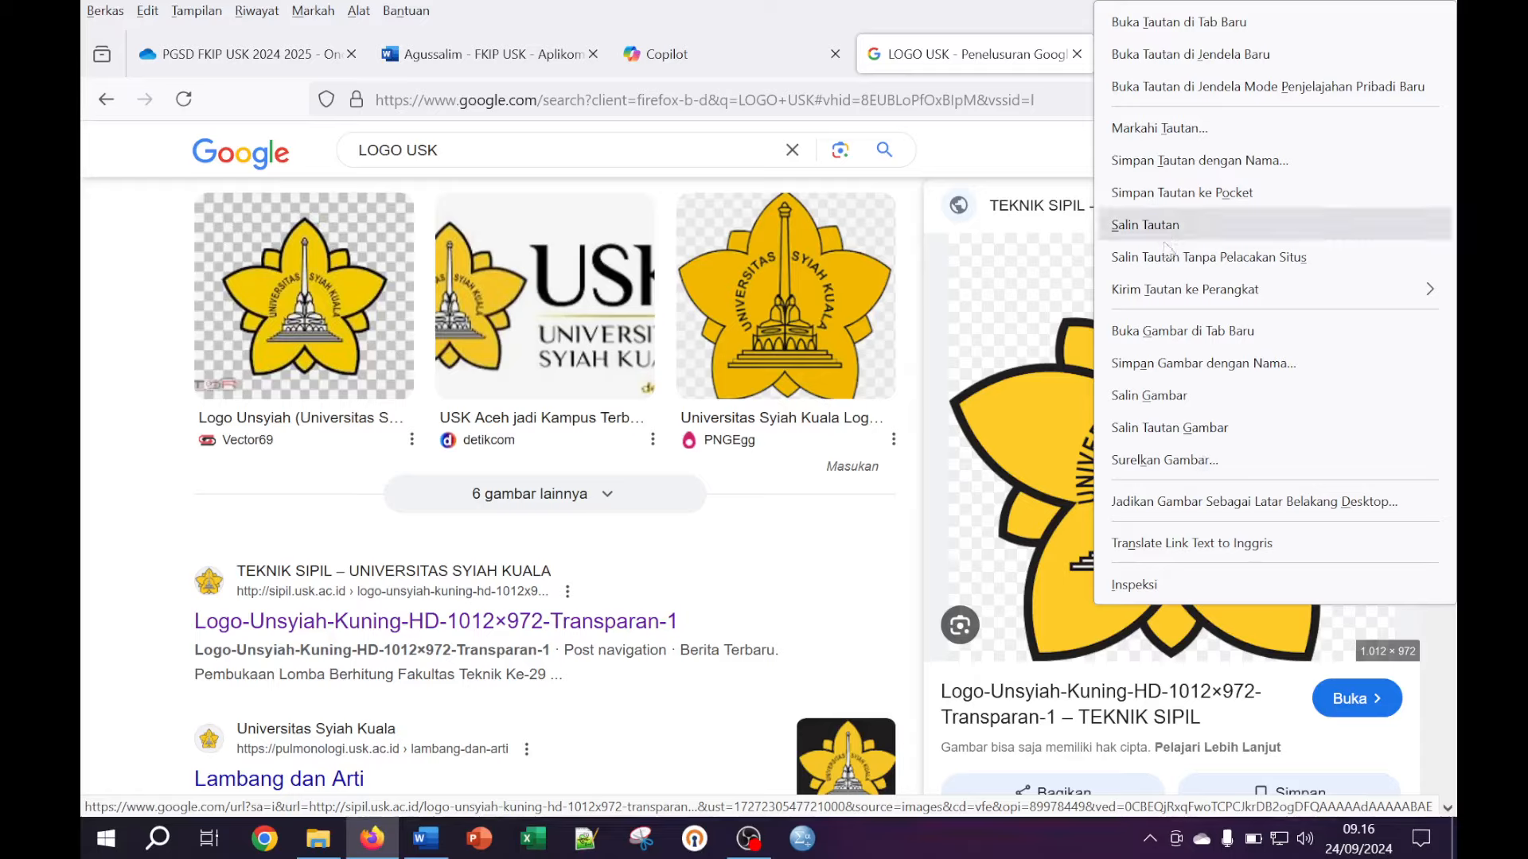
left_click(1192, 398)
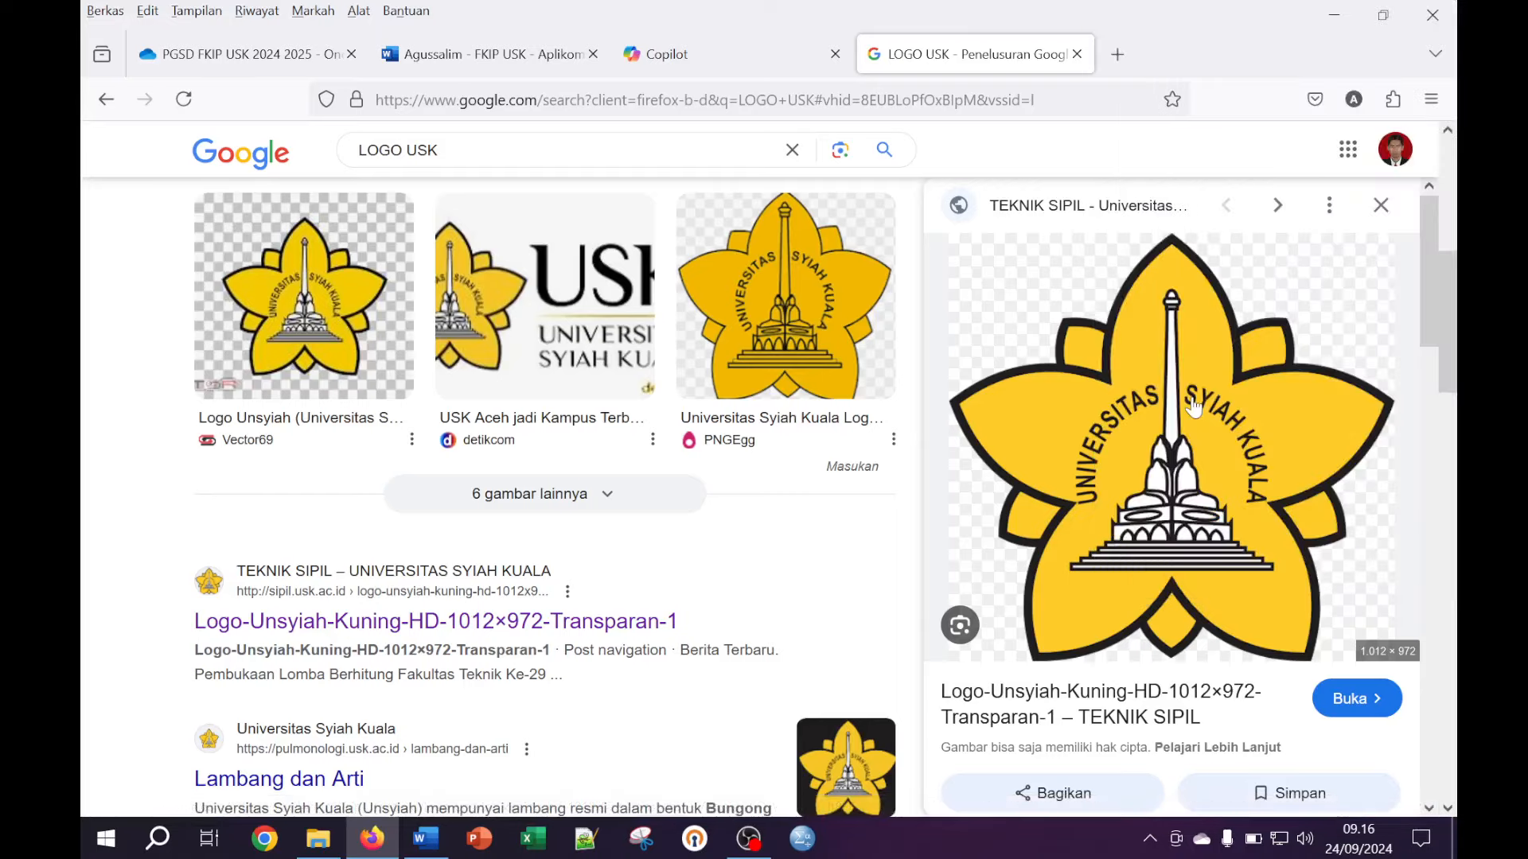
left_click(424, 843)
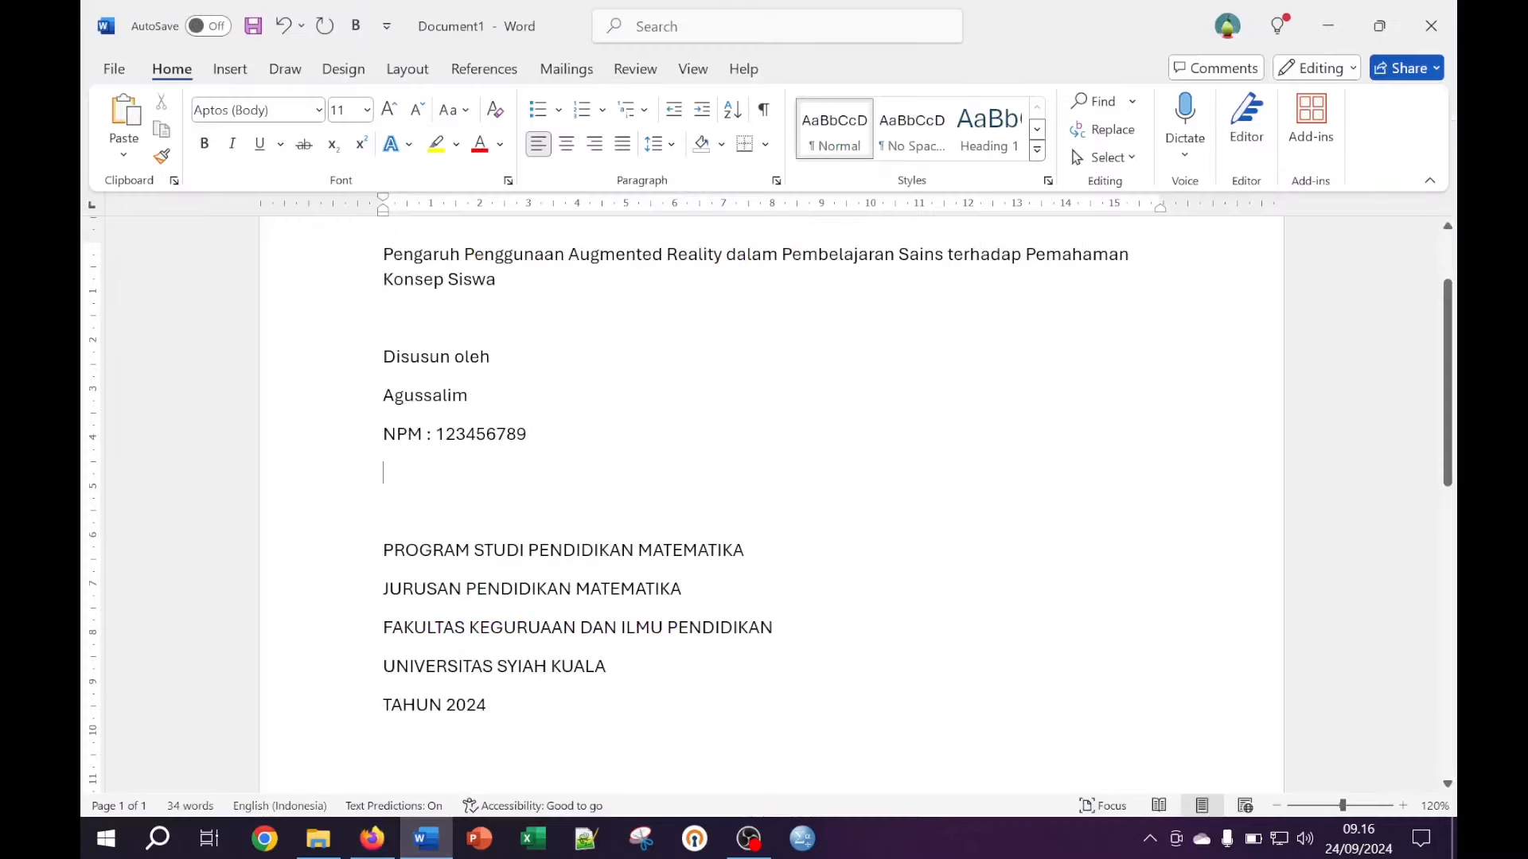
Paste the copied logo on a new line below the NPM line
key("Return")
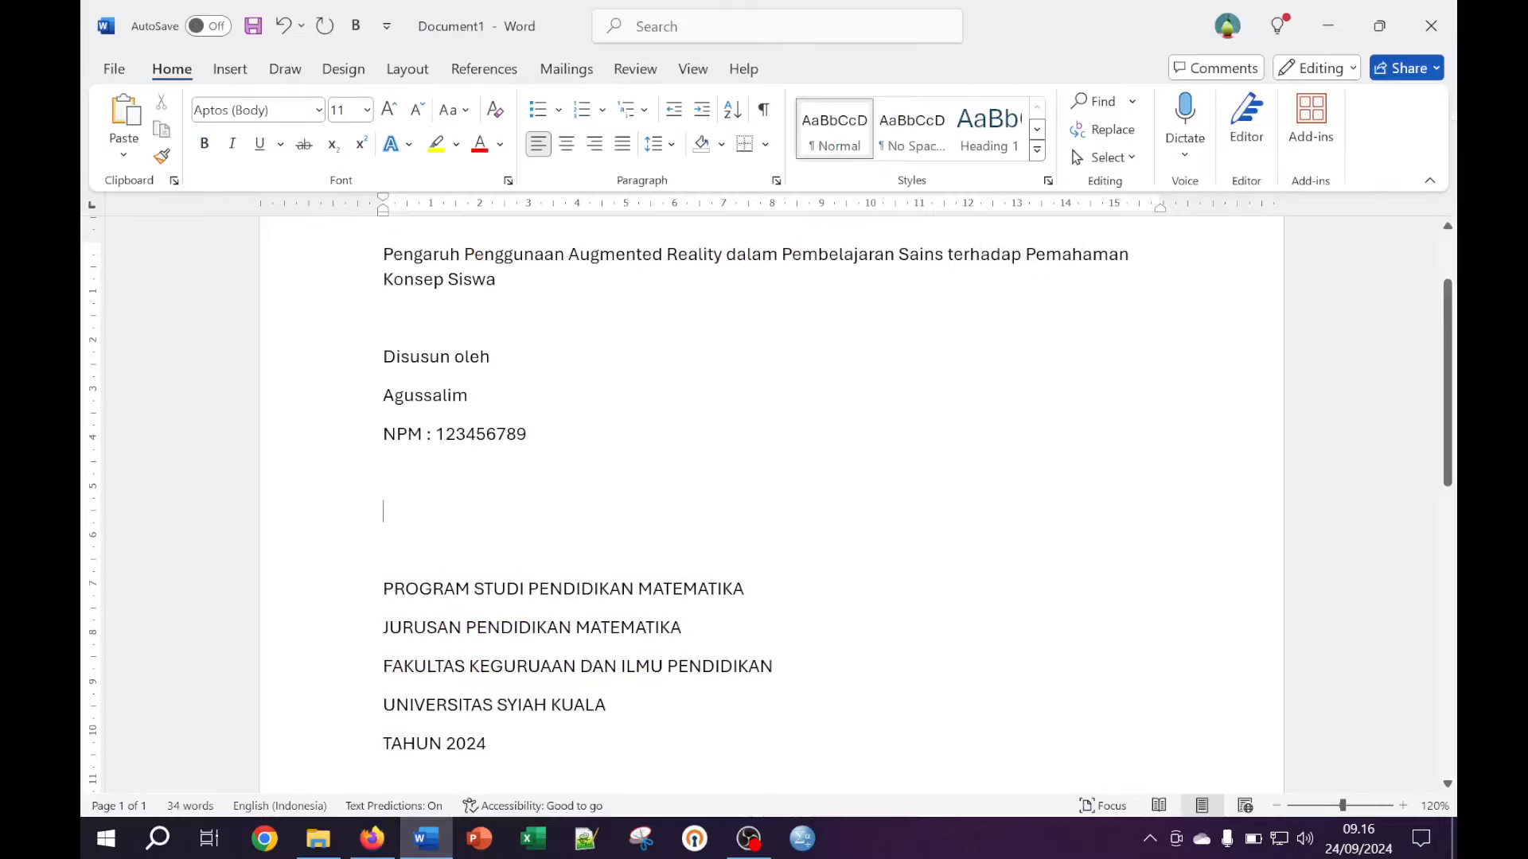
right_click(406, 530)
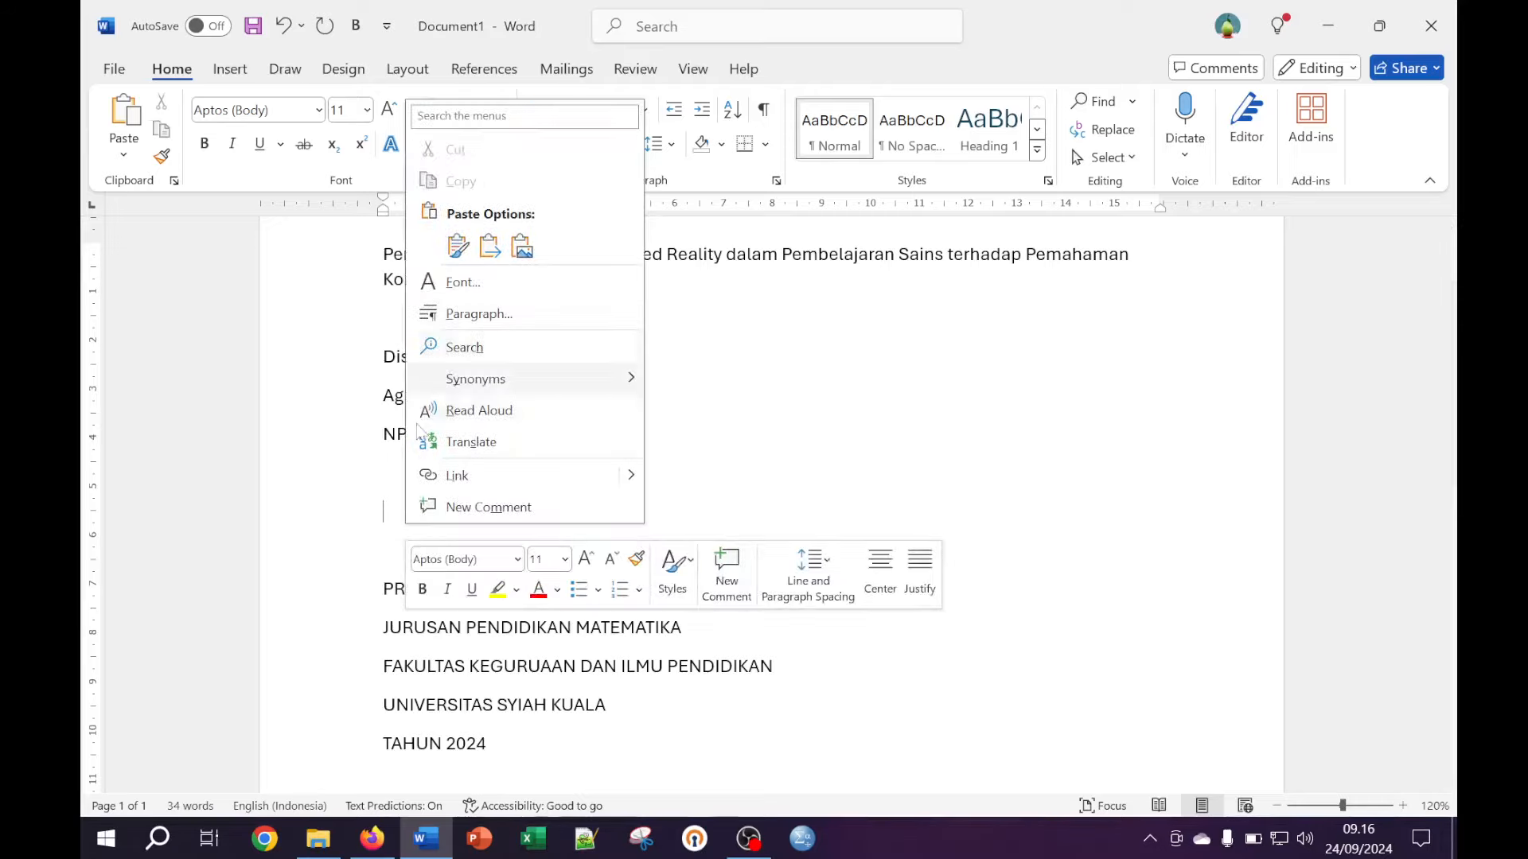
key("Escape")
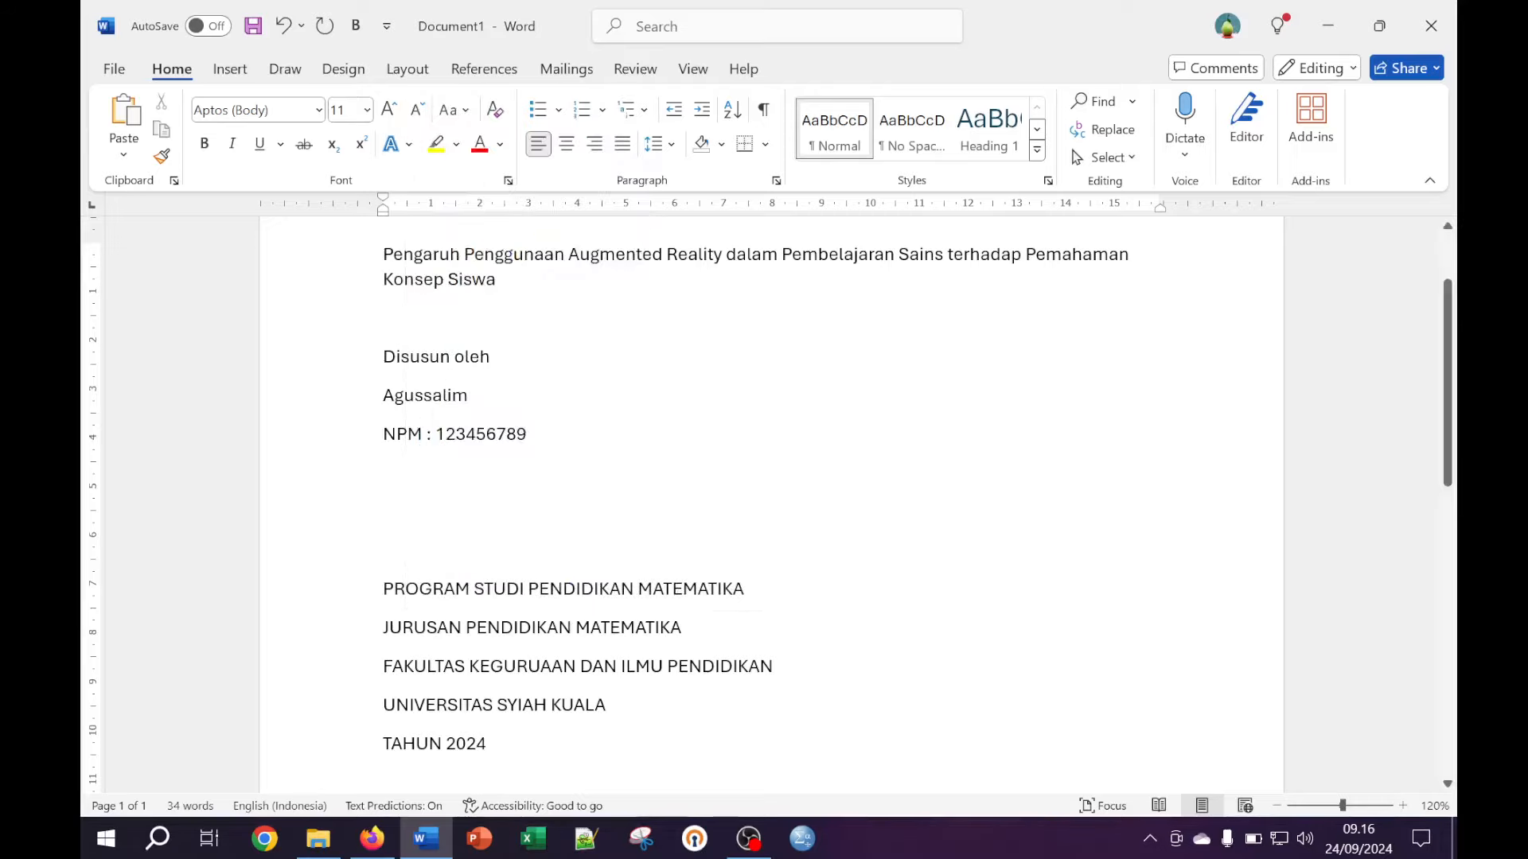
key("ctrl+v")
Shrink the pasted logo to a small size by dragging its corner handle
left_click(771, 499)
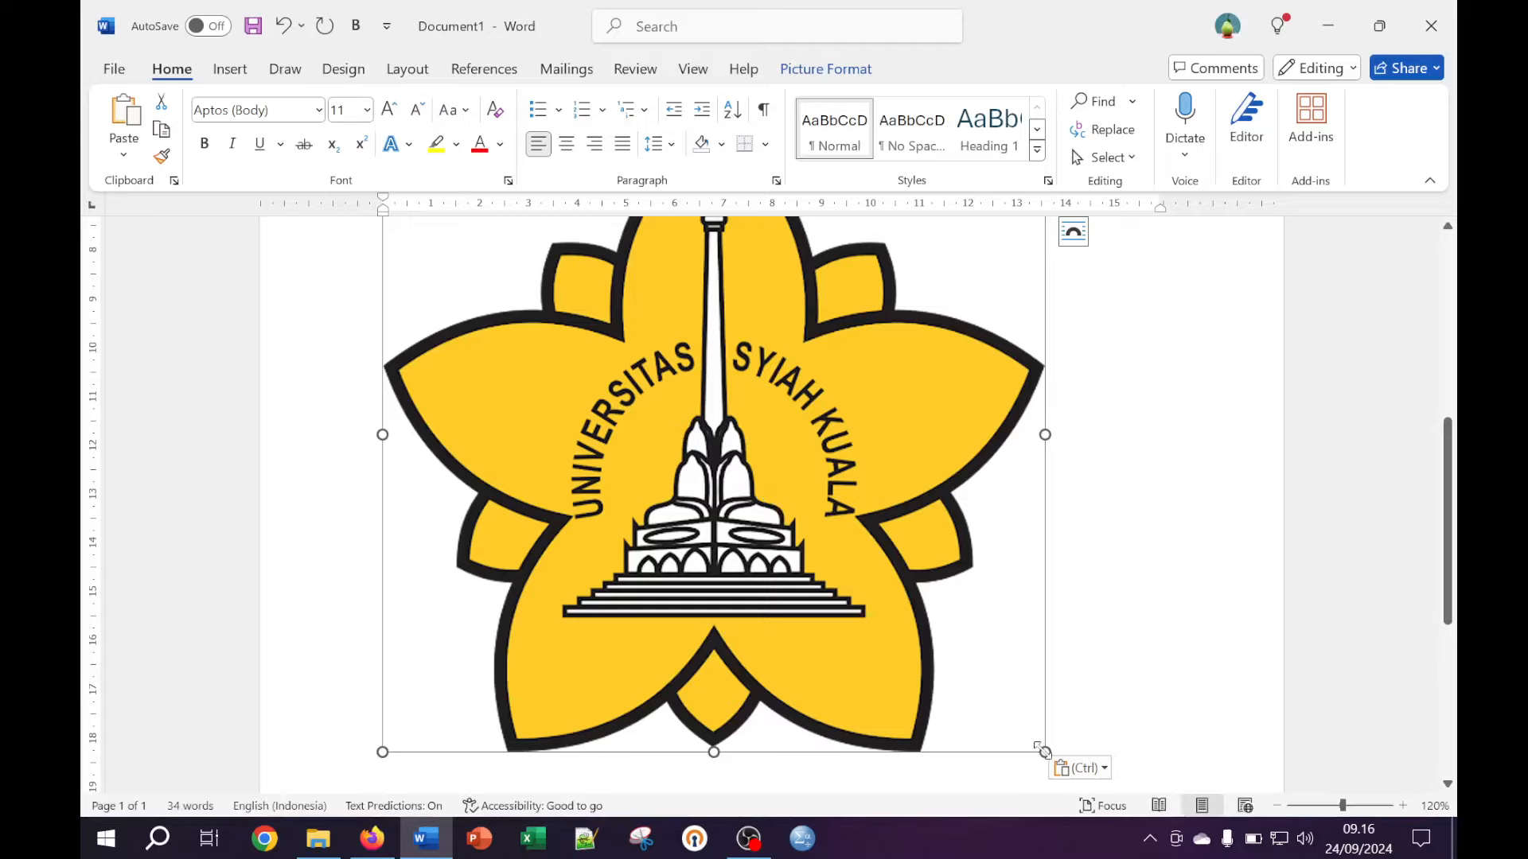
left_click_drag(1044, 752, 490, 282)
scroll(590, 303, "up", 2)
scroll(590, 303, "down", 3)
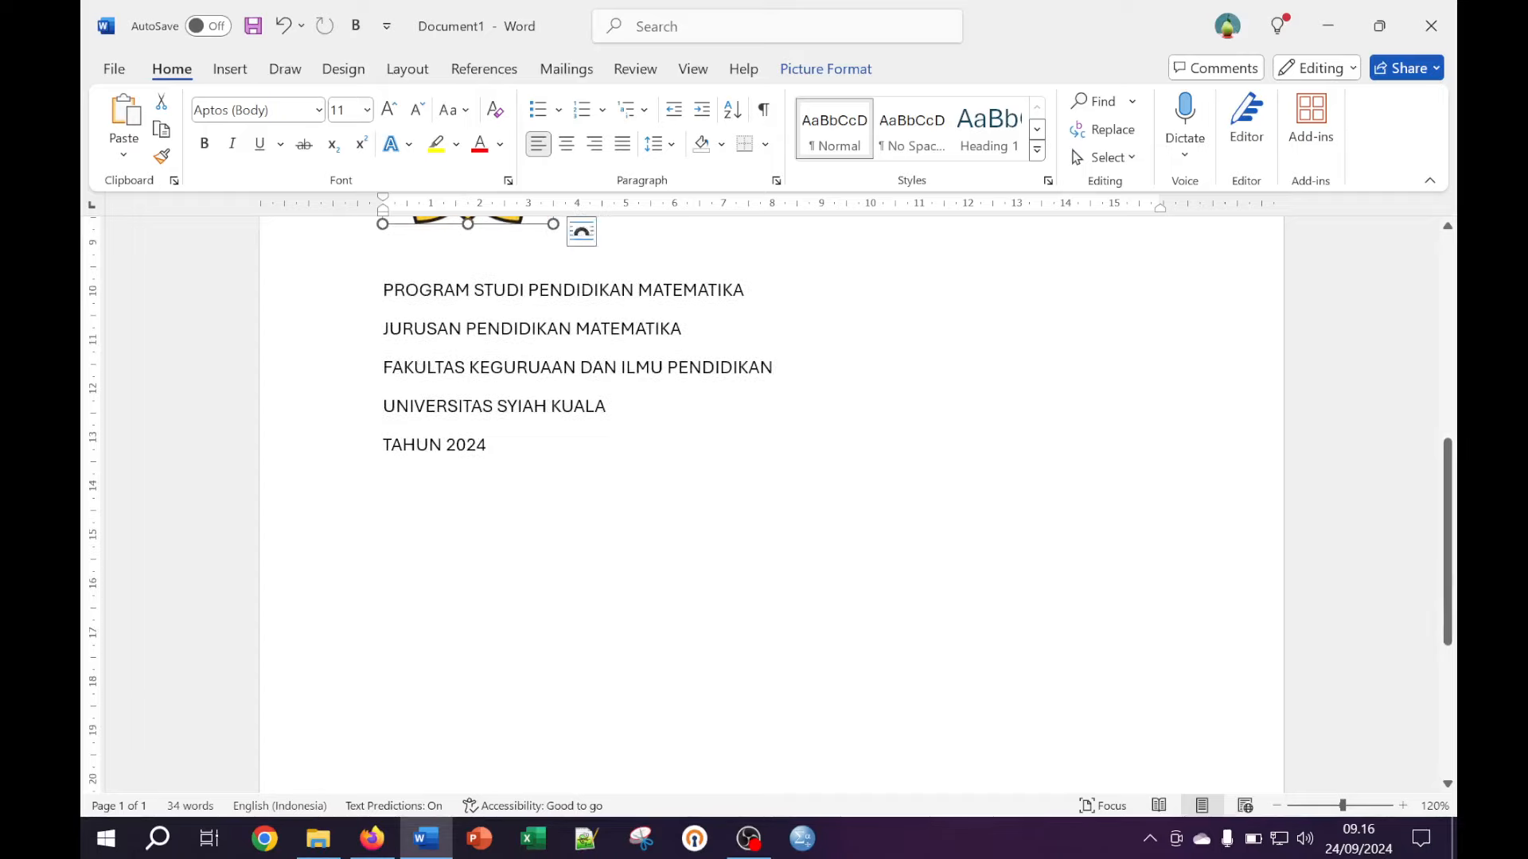
scroll(589, 303, "up", 3)
scroll(561, 509, "up", 4)
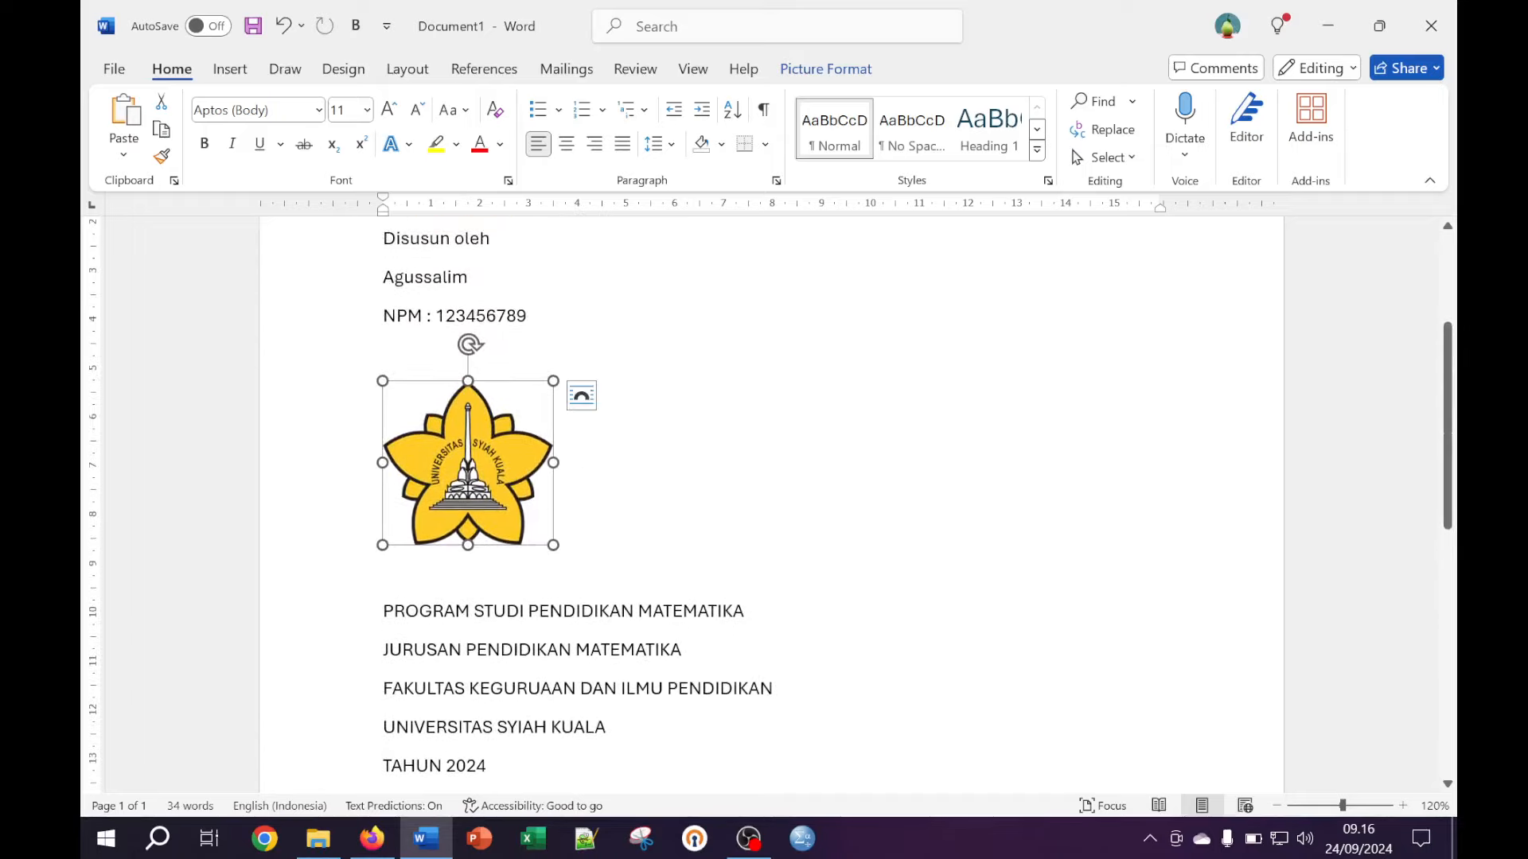
left_click_drag(548, 543, 547, 530)
left_click(549, 527)
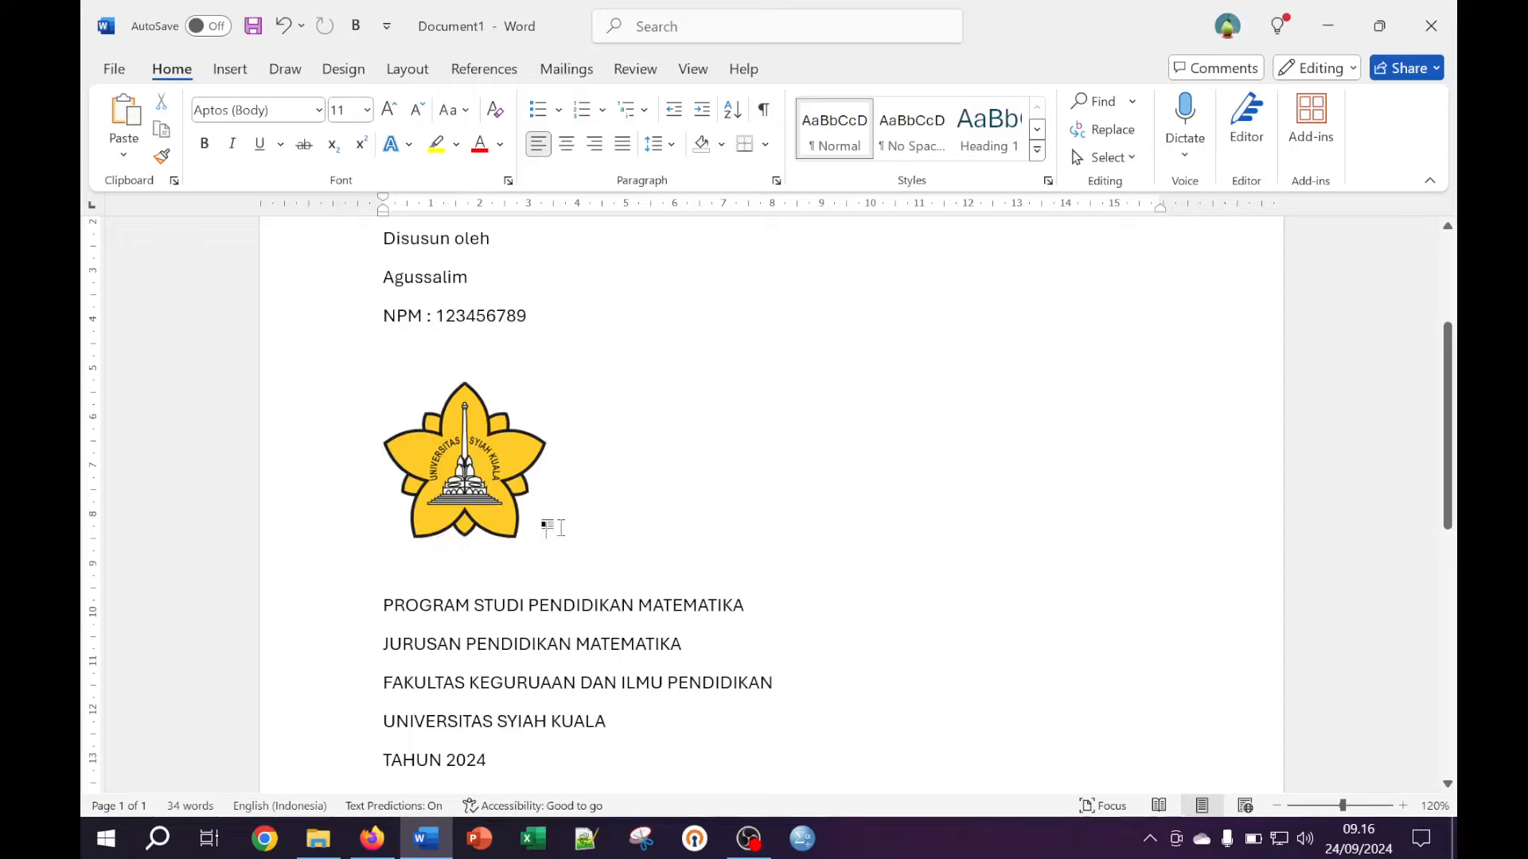
Centre the logo on the page
left_click(567, 144)
scroll(772, 501, "down", 3)
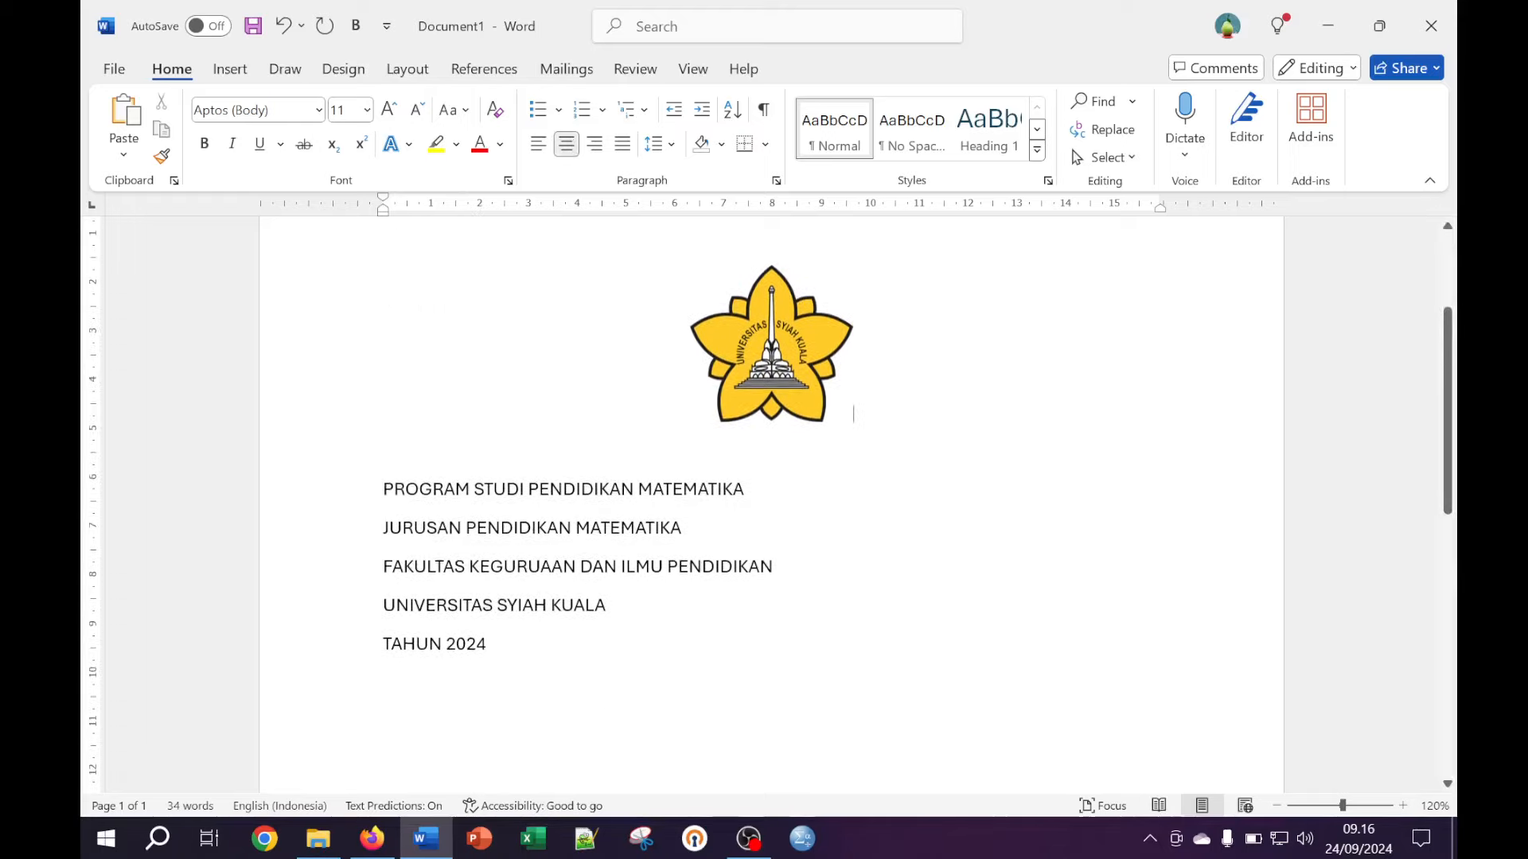
scroll(772, 501, "up", 7)
scroll(772, 501, "up", 2)
Make the thesis title UPPERCASE, bold and centred
left_click_drag(506, 399, 383, 373)
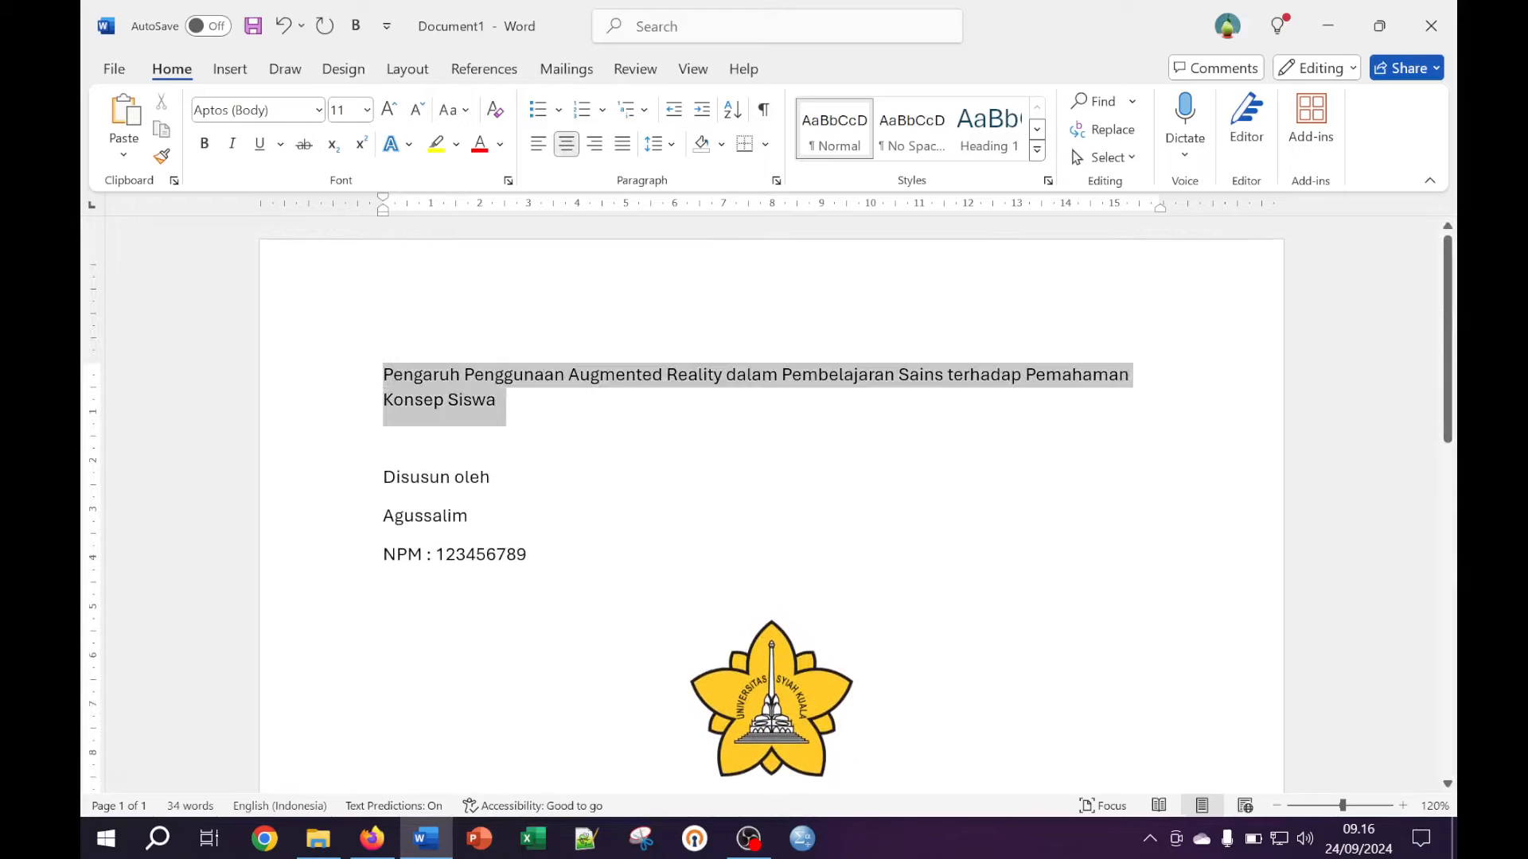
left_click(449, 109)
left_click(493, 198)
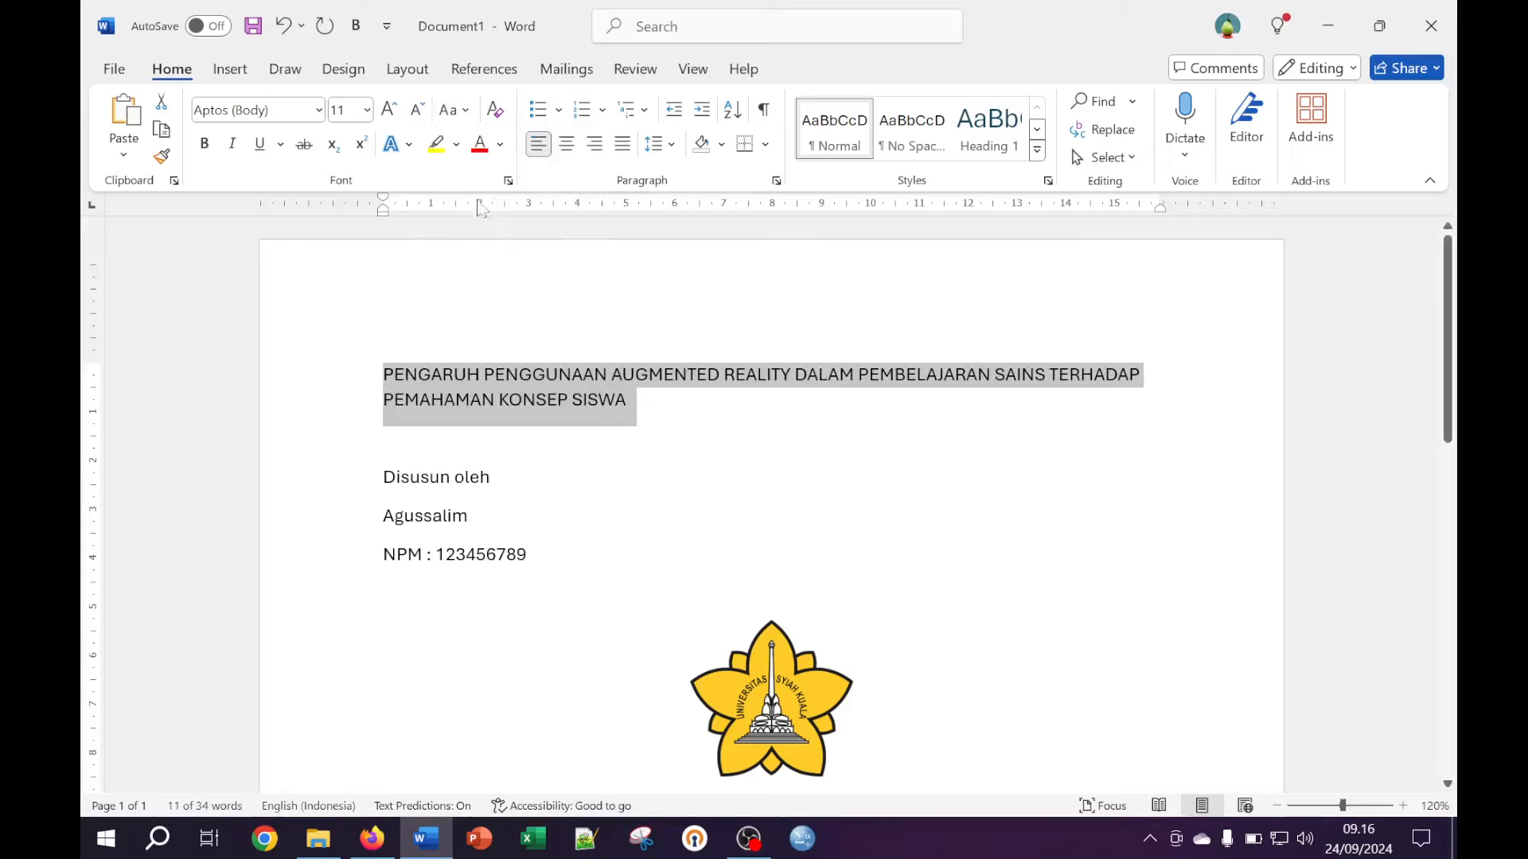
left_click(203, 143)
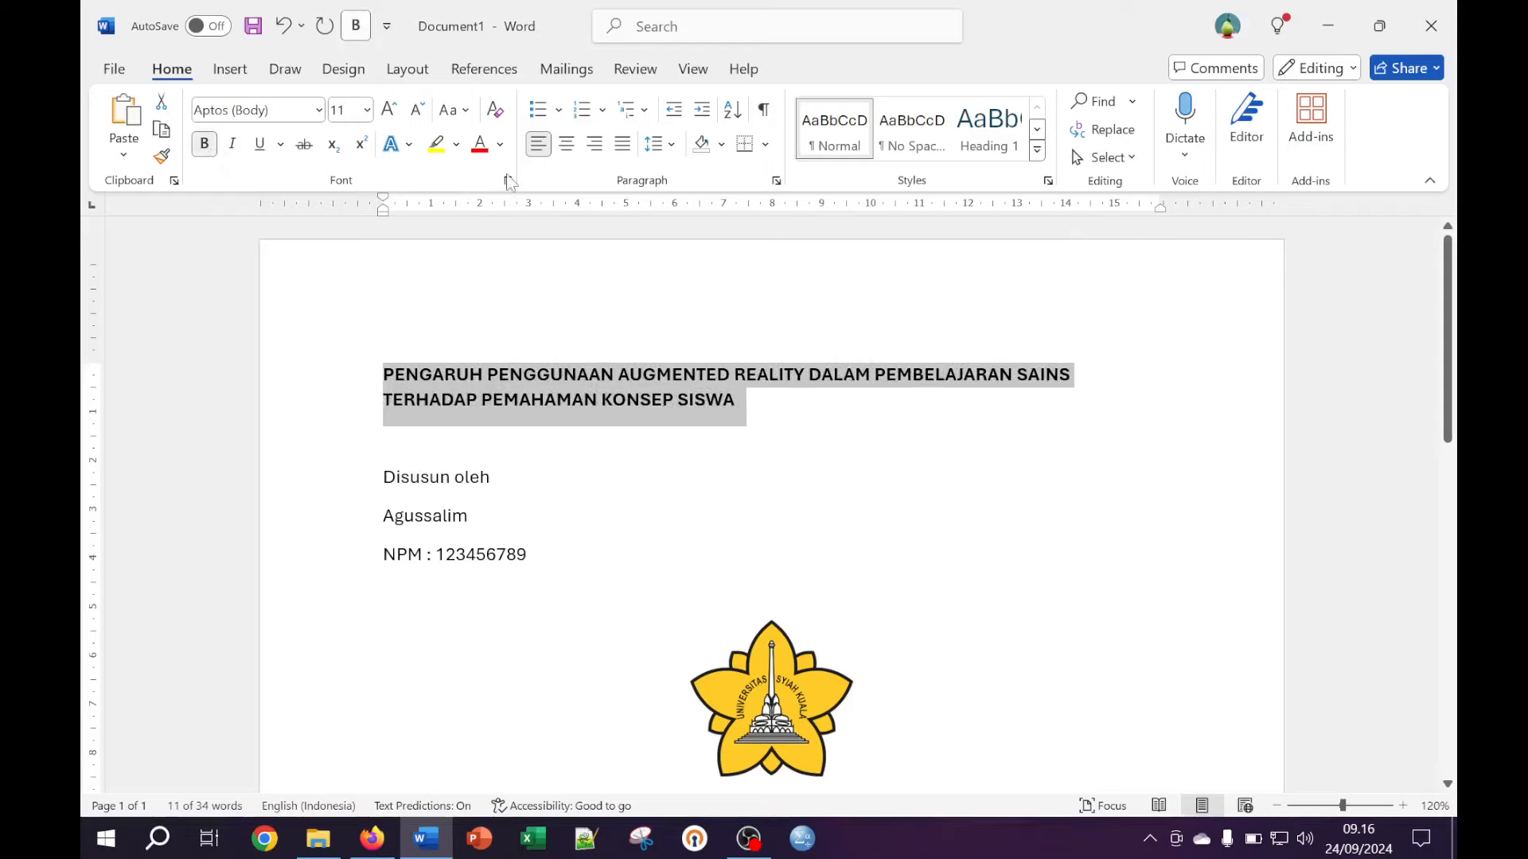
left_click(566, 143)
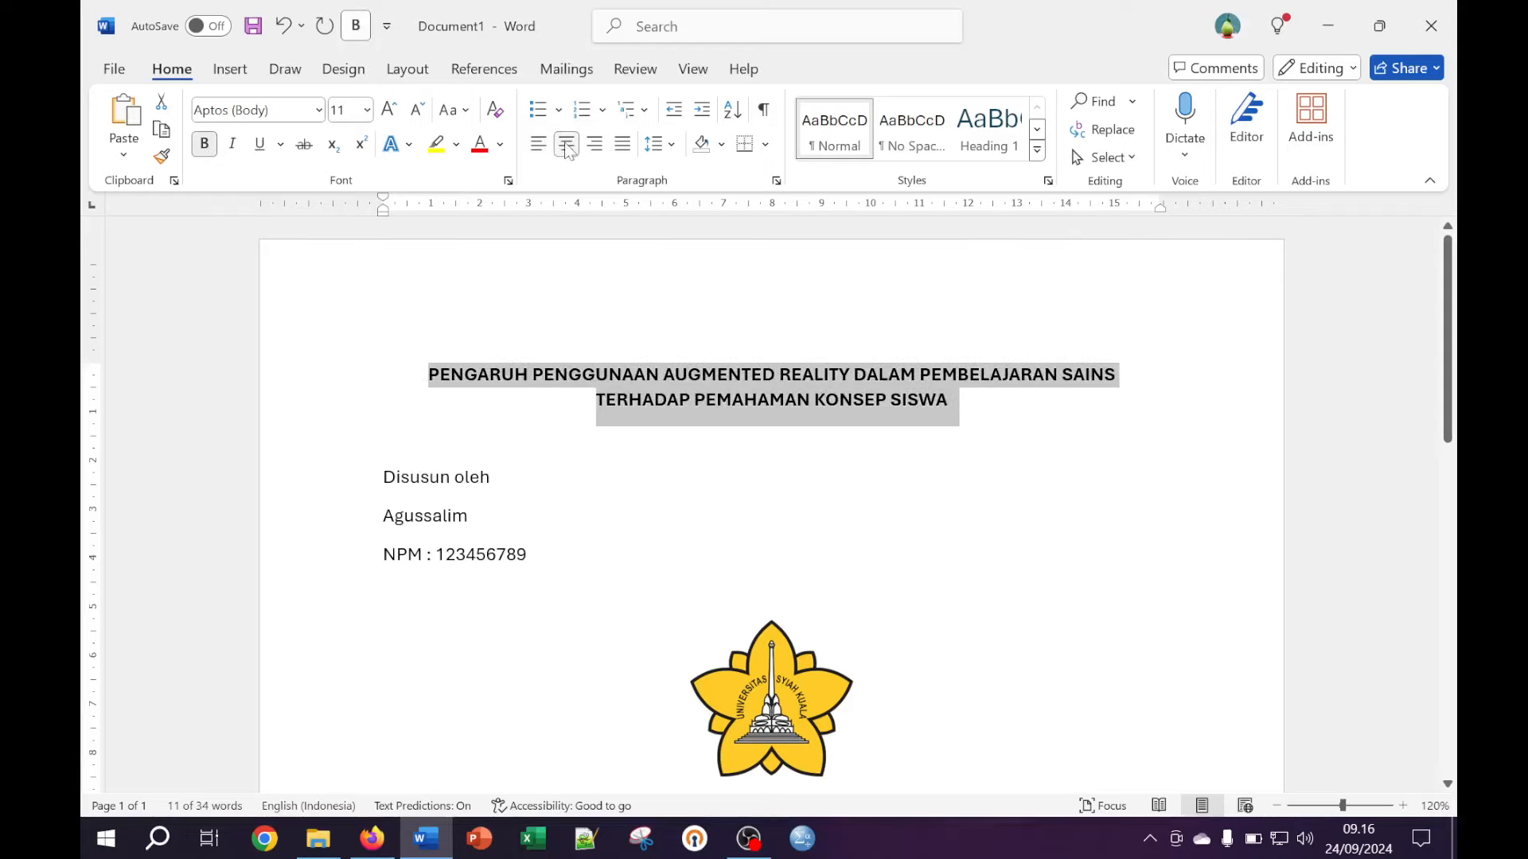
left_click(718, 401)
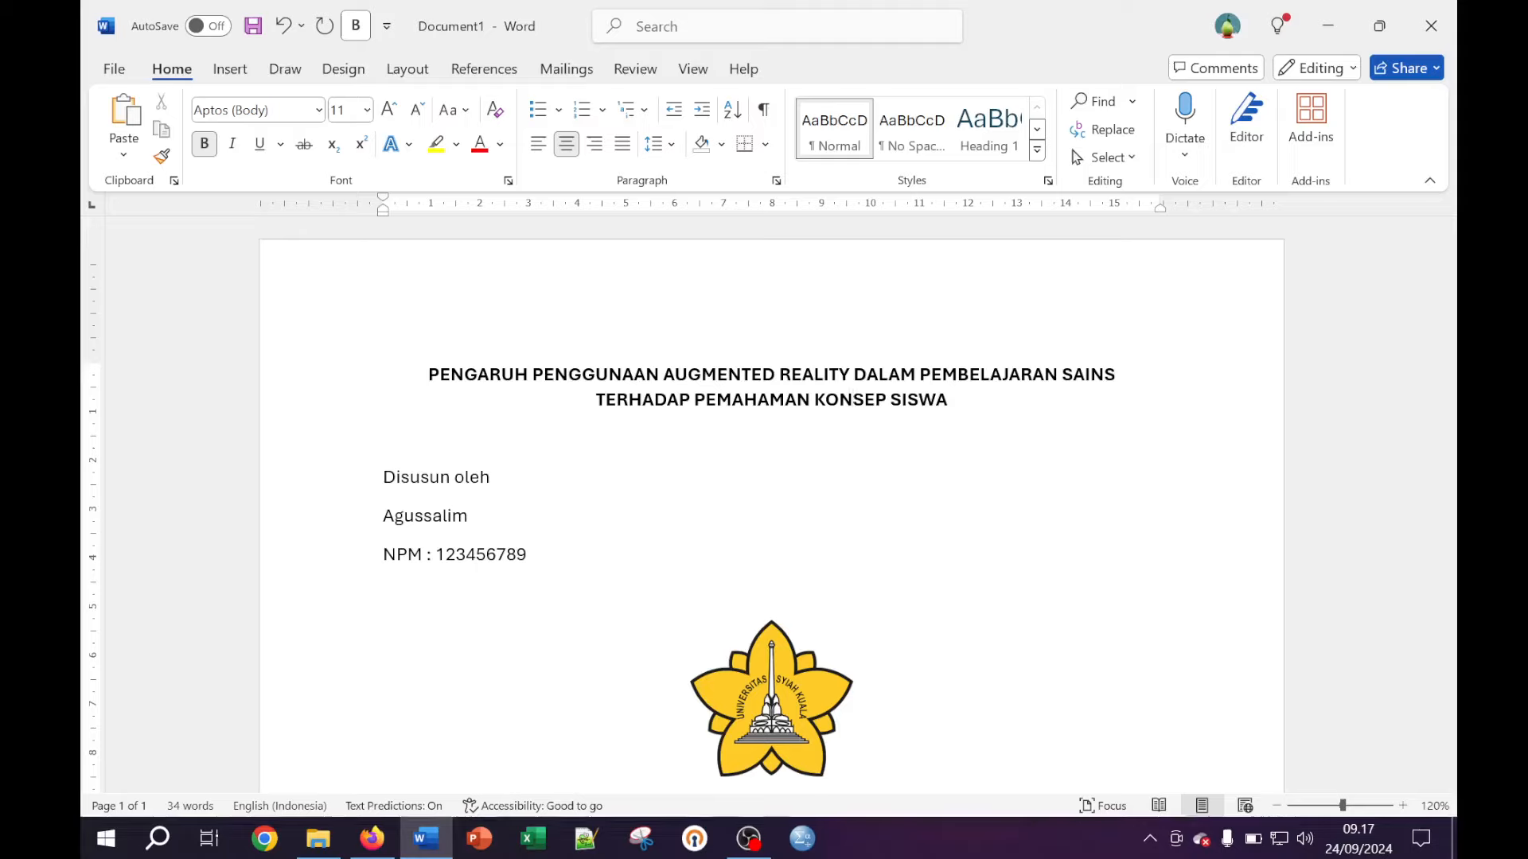
Select all text and change its font to Times New Roman
left_click(495, 477)
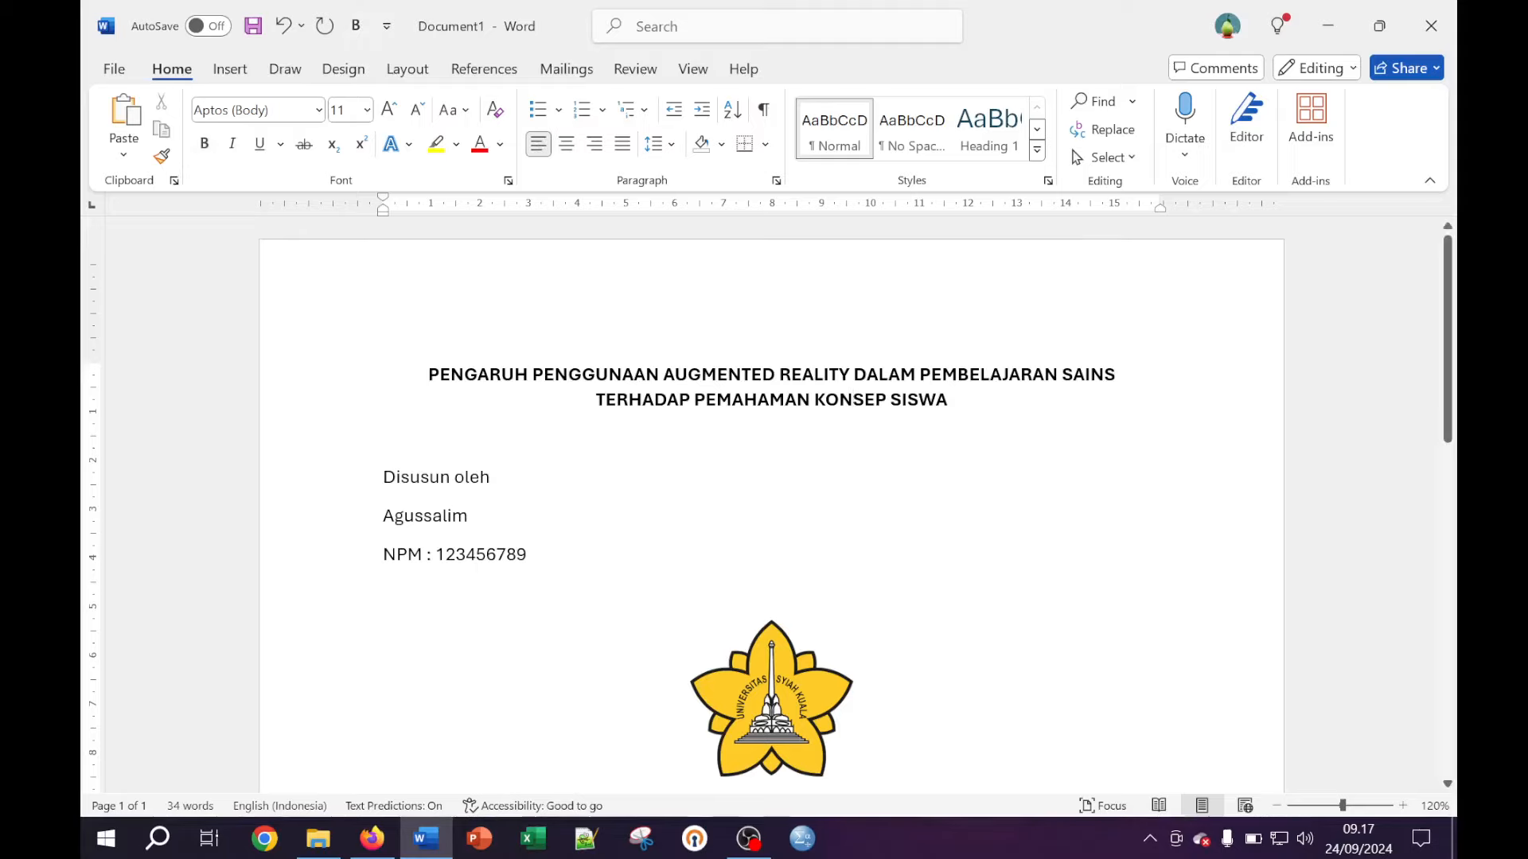
left_click(685, 510)
key("ctrl+a")
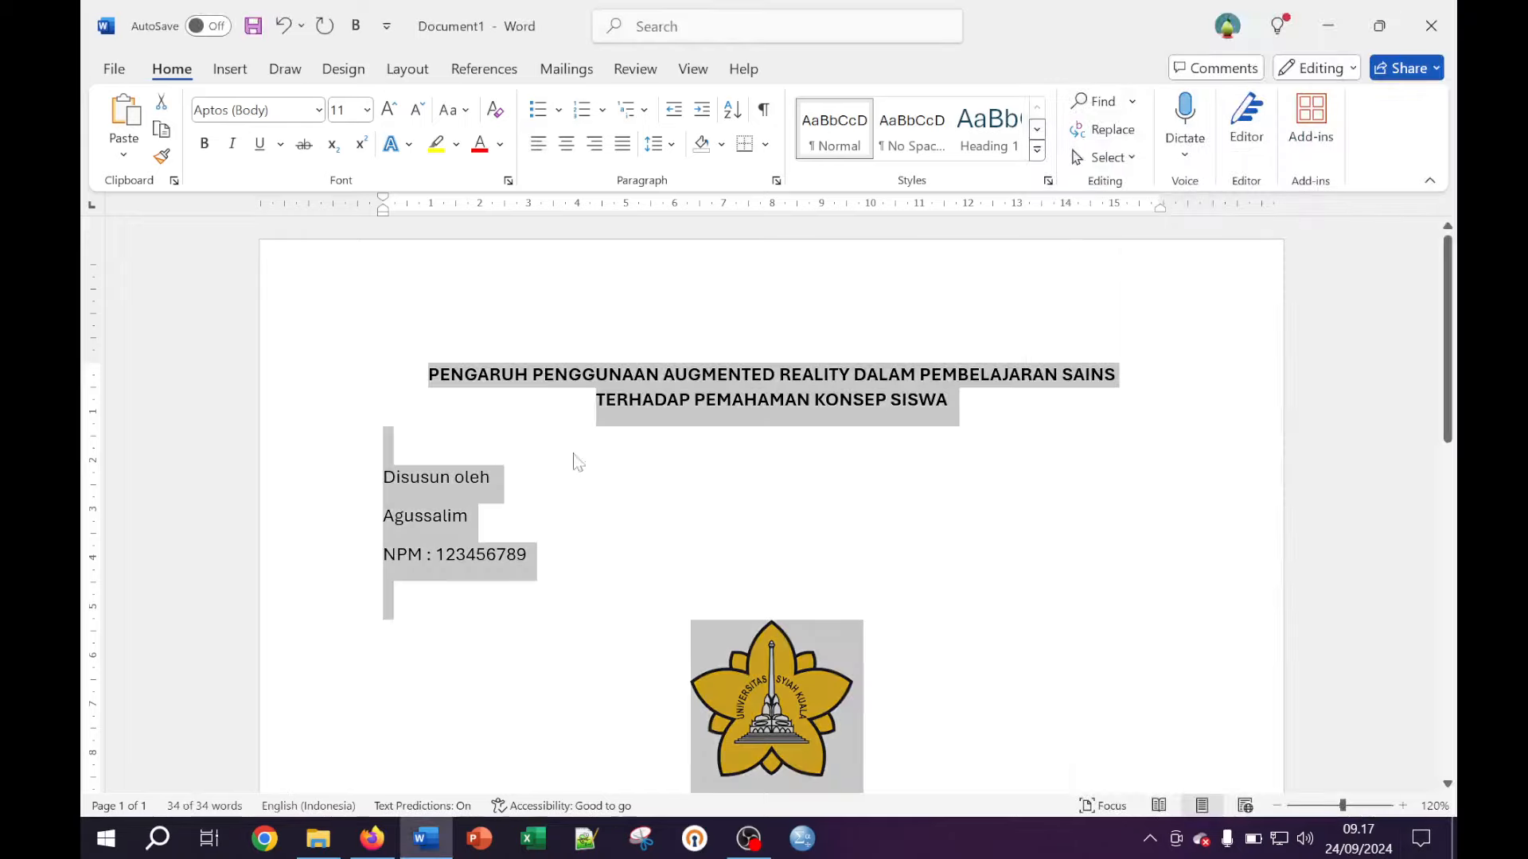
left_click(318, 110)
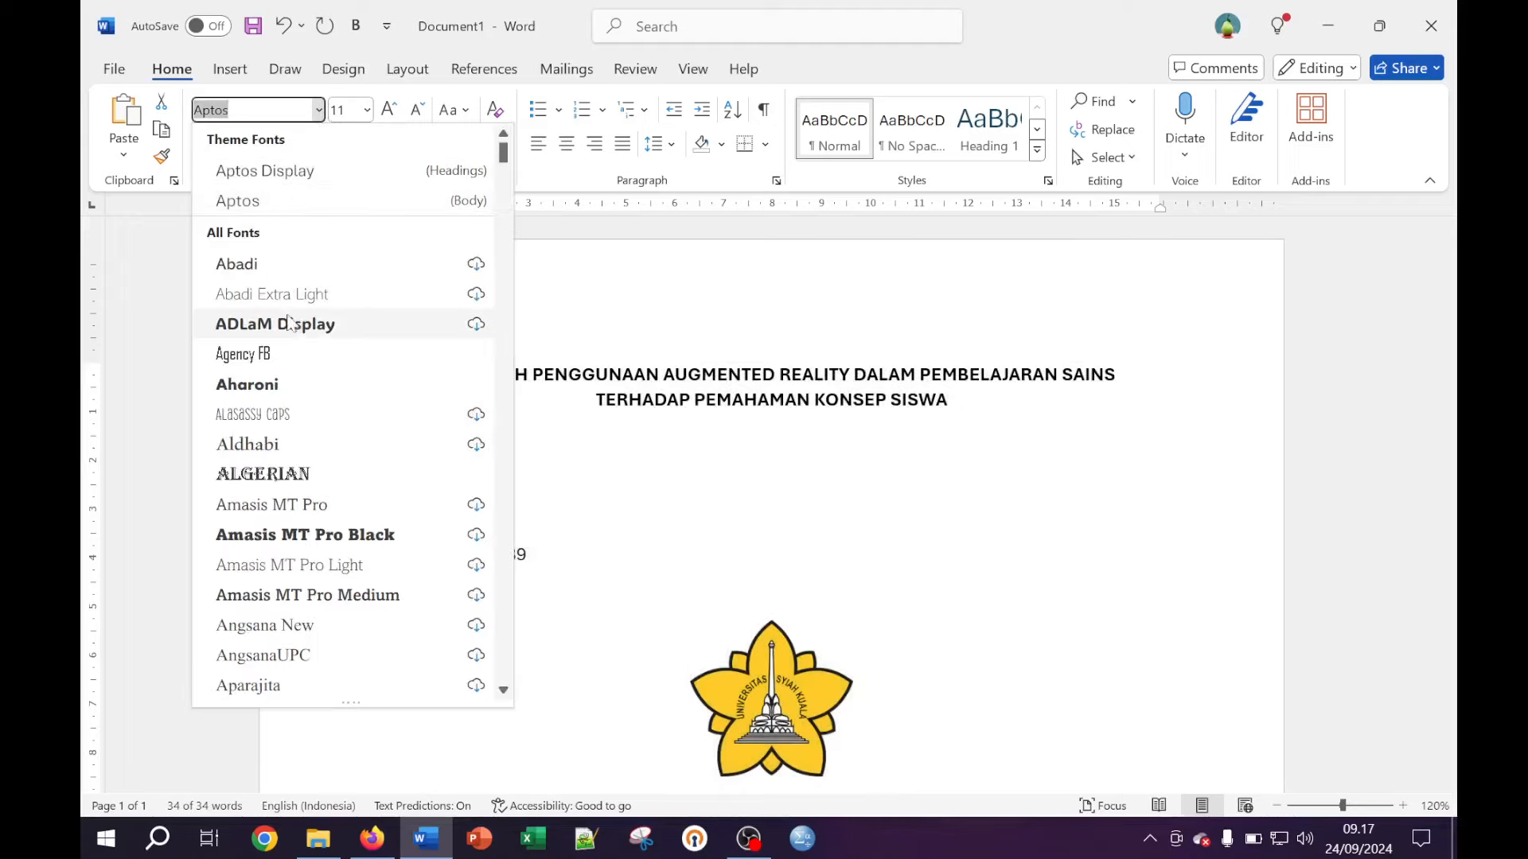
left_click(261, 116)
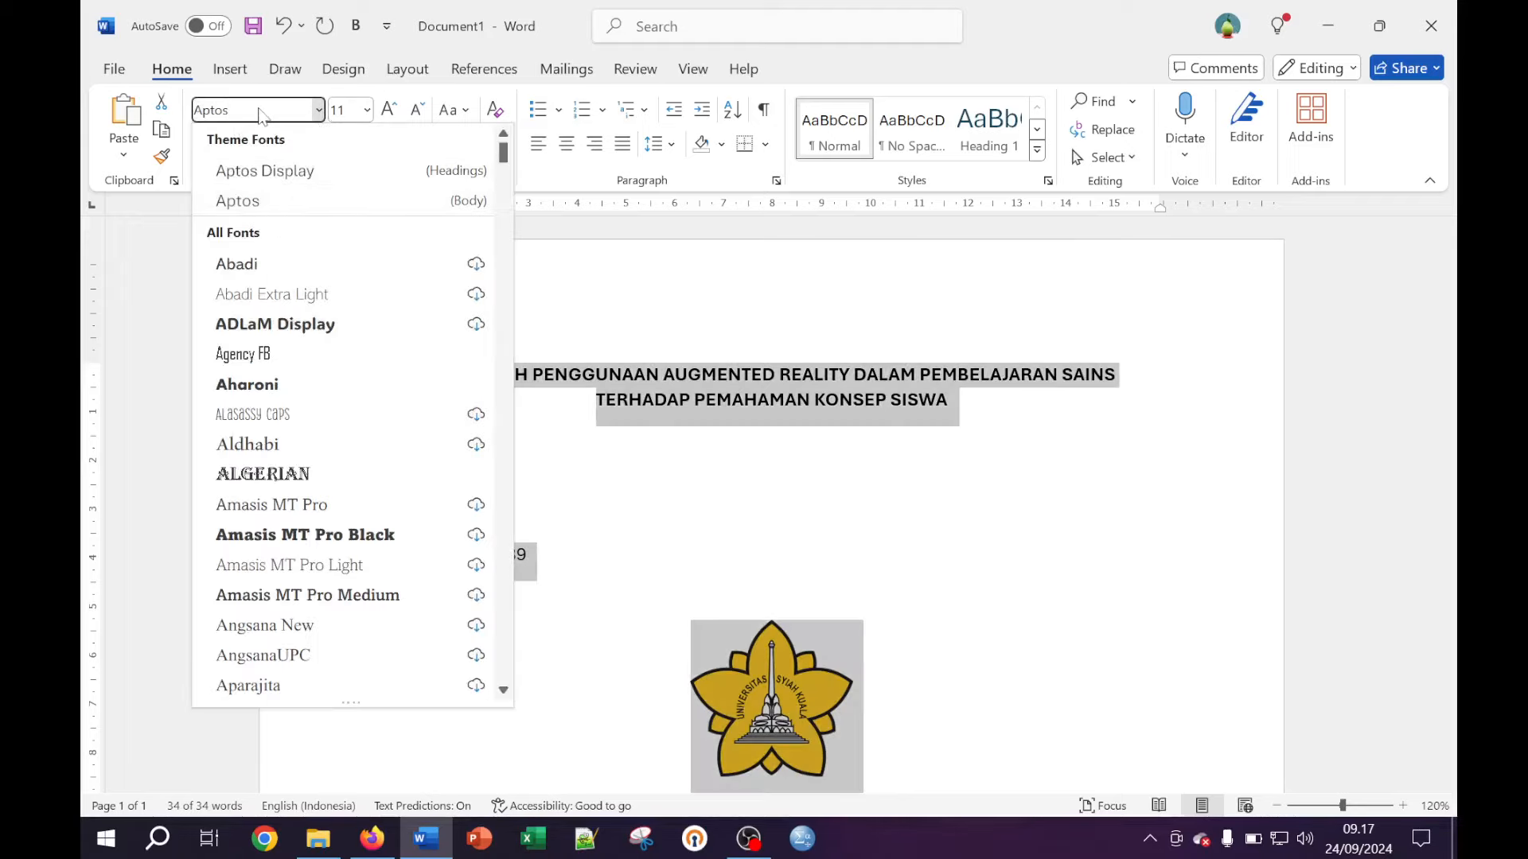
key("BackSpace")
key("BackSpace")
key("BackSpace")
key("BackSpace")
key("BackSpace")
type("timee")
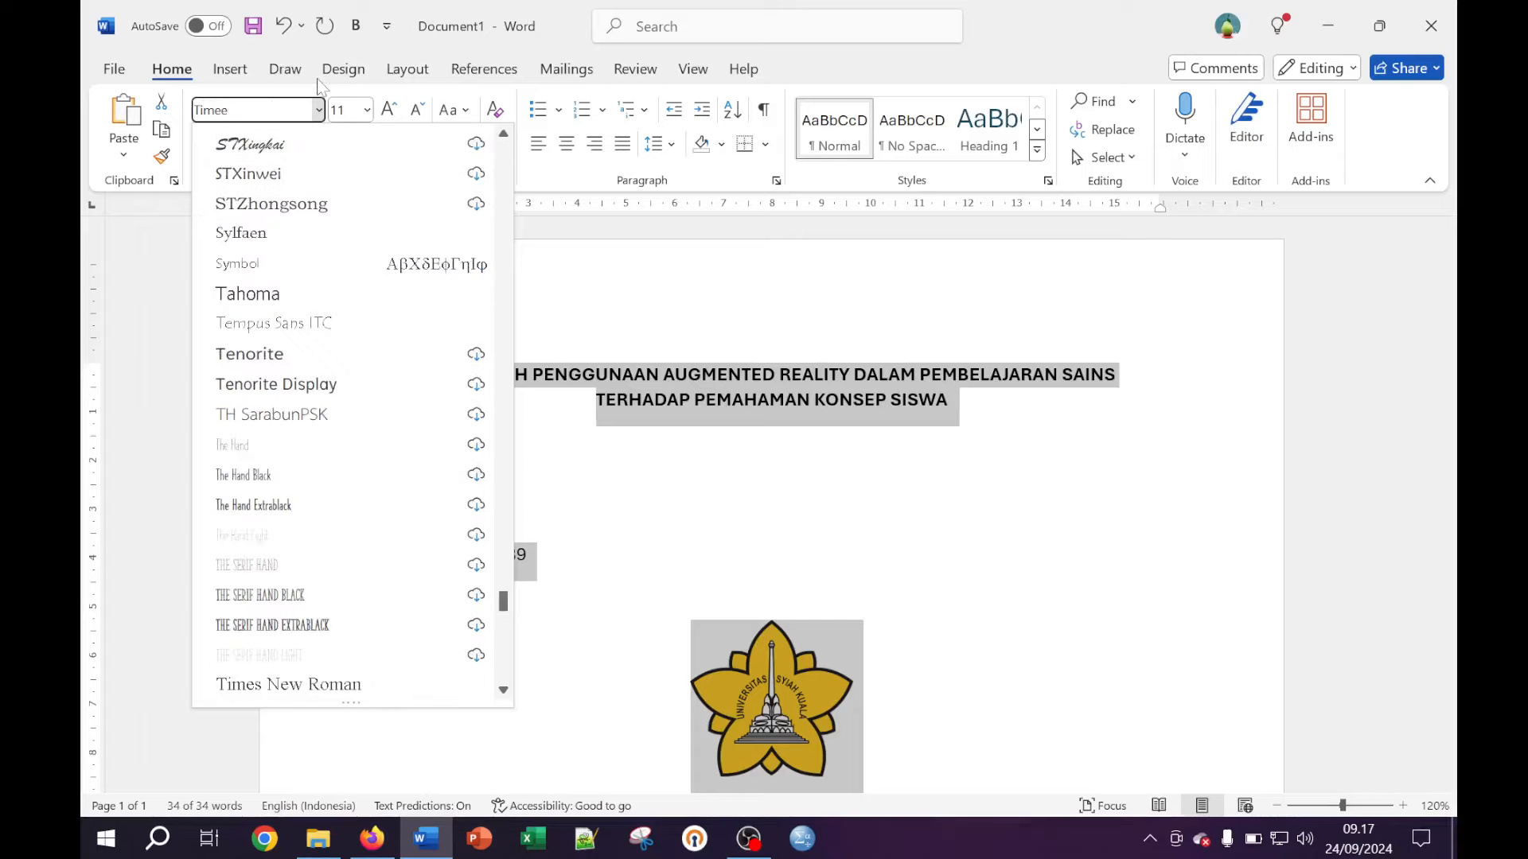
key("BackSpace")
type("s New Roman")
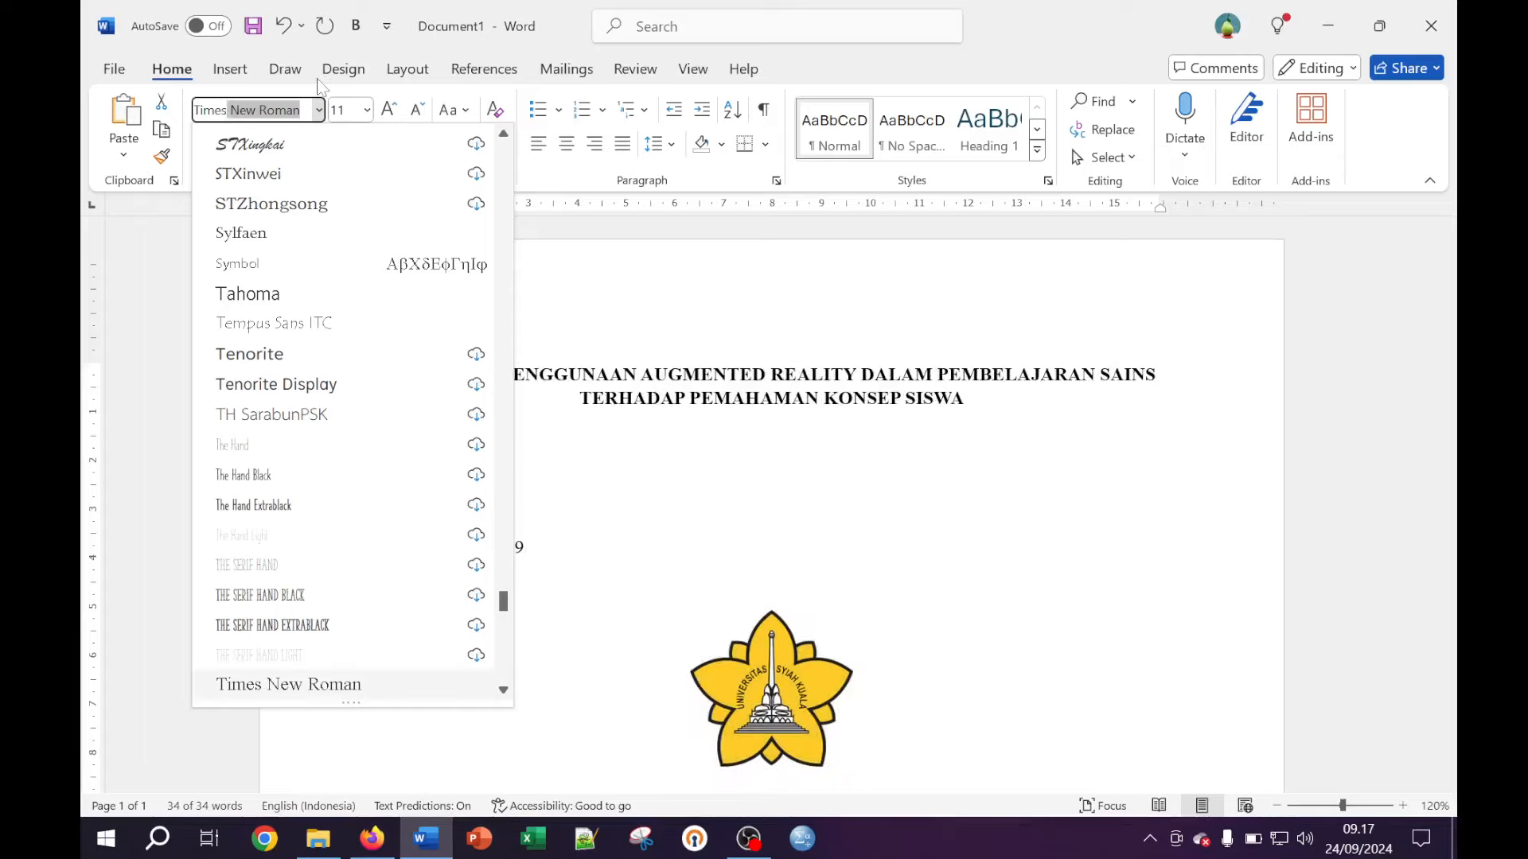
key("Return")
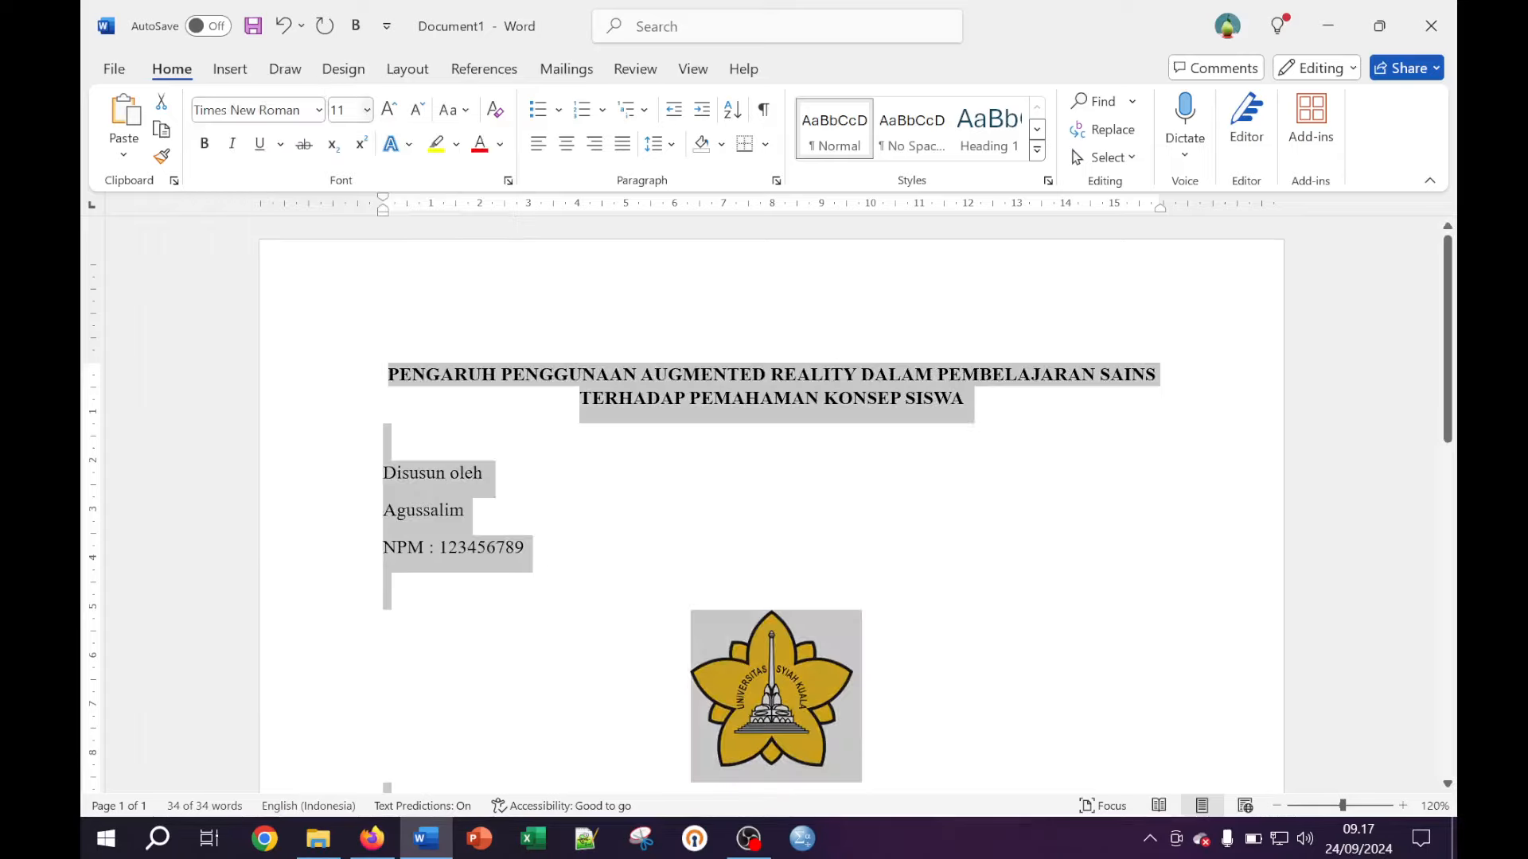
Set the whole document's font size to 12 pt
left_click(342, 110)
type("12")
key("Return")
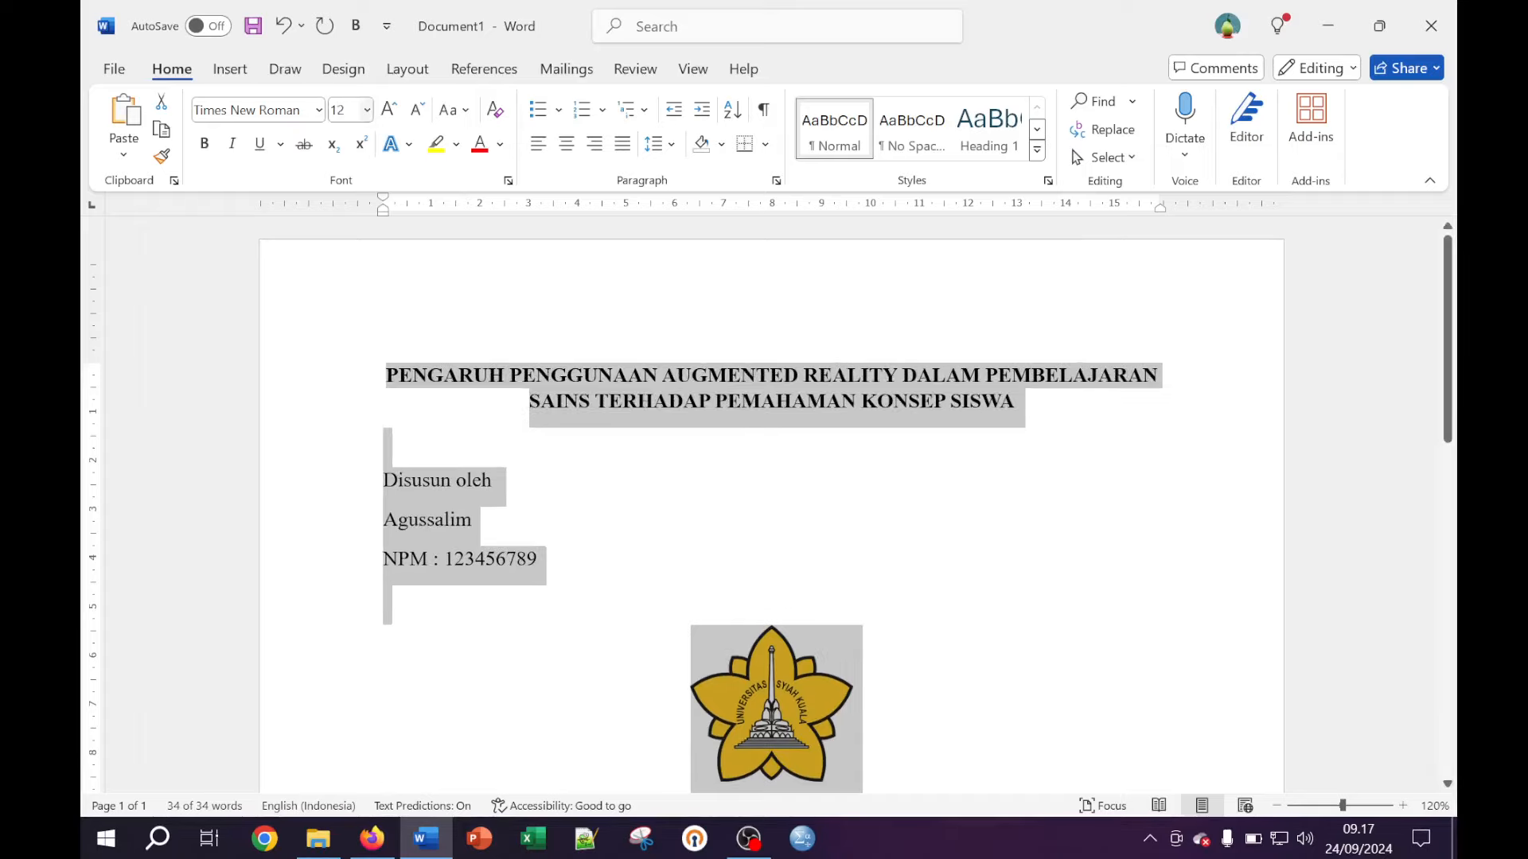
left_click(647, 450)
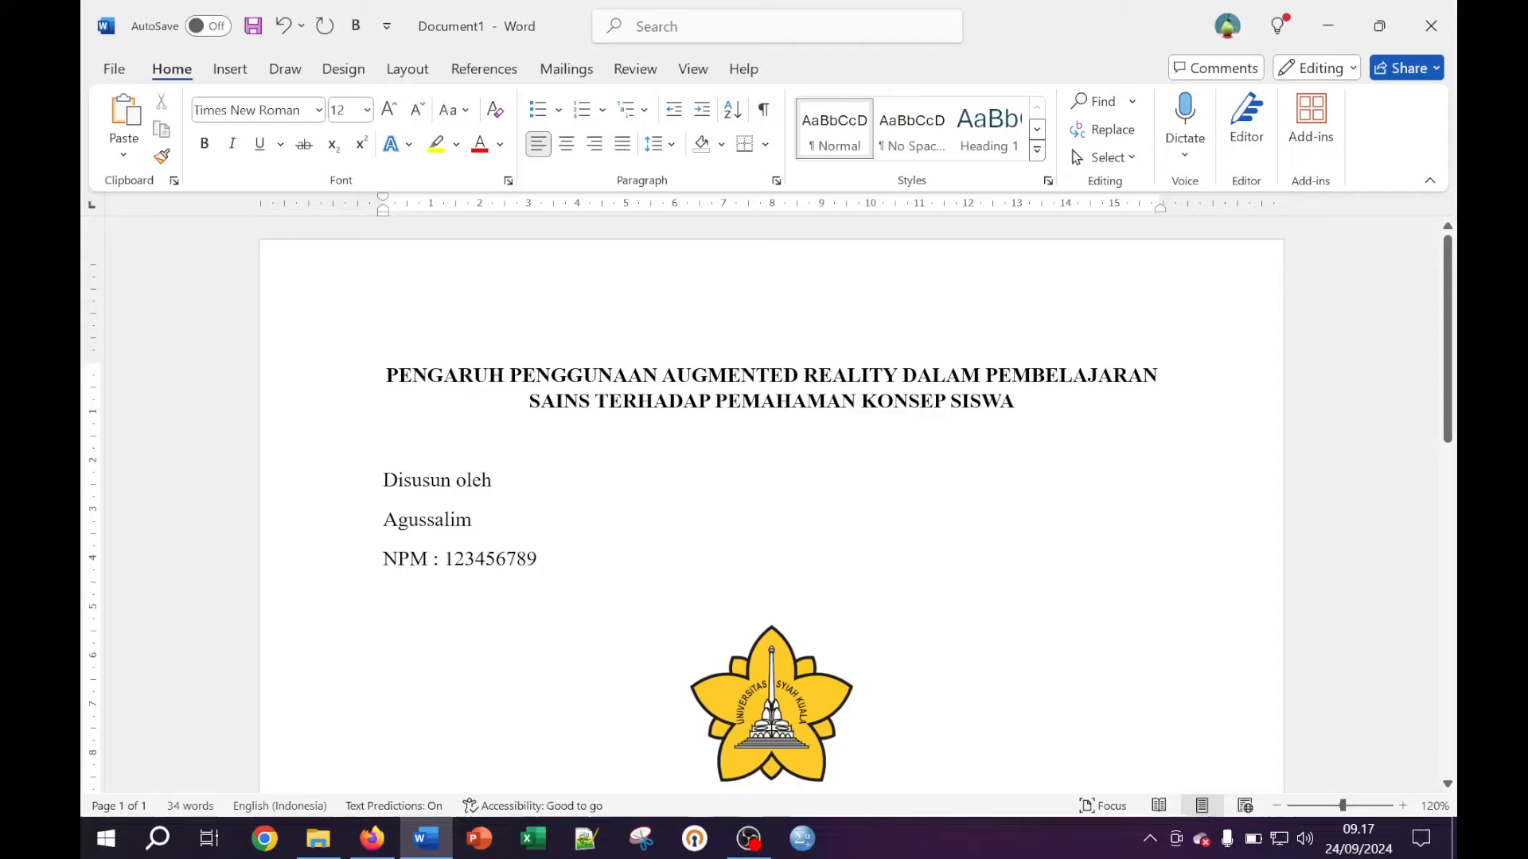
Set the author name and NPM lines to 1.0 line spacing
key("shift+Down")
key("shift+Down")
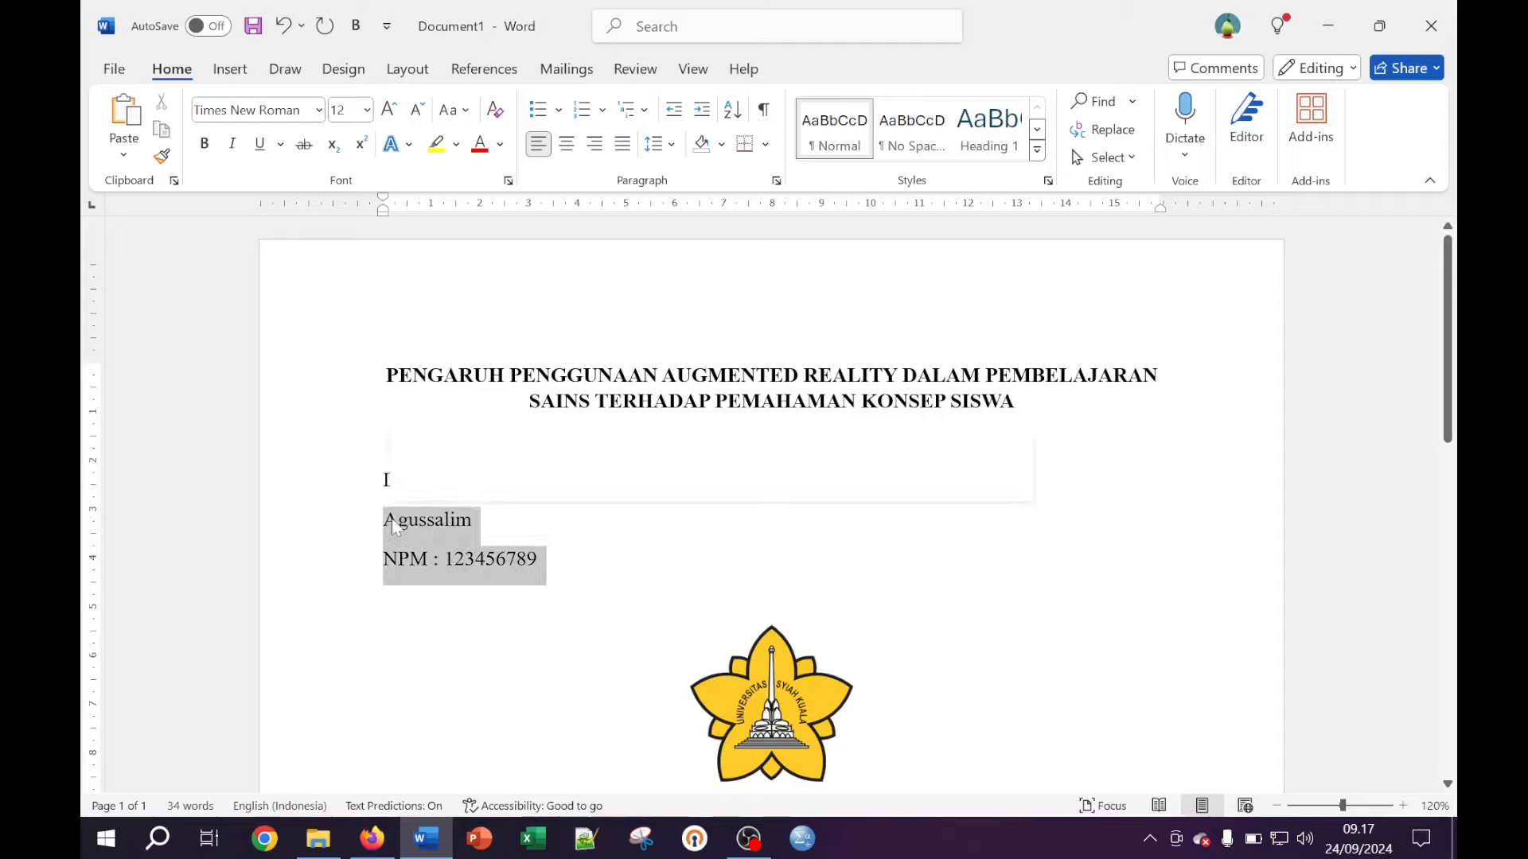
left_click(459, 557)
key("shift+Down")
key("shift+Down")
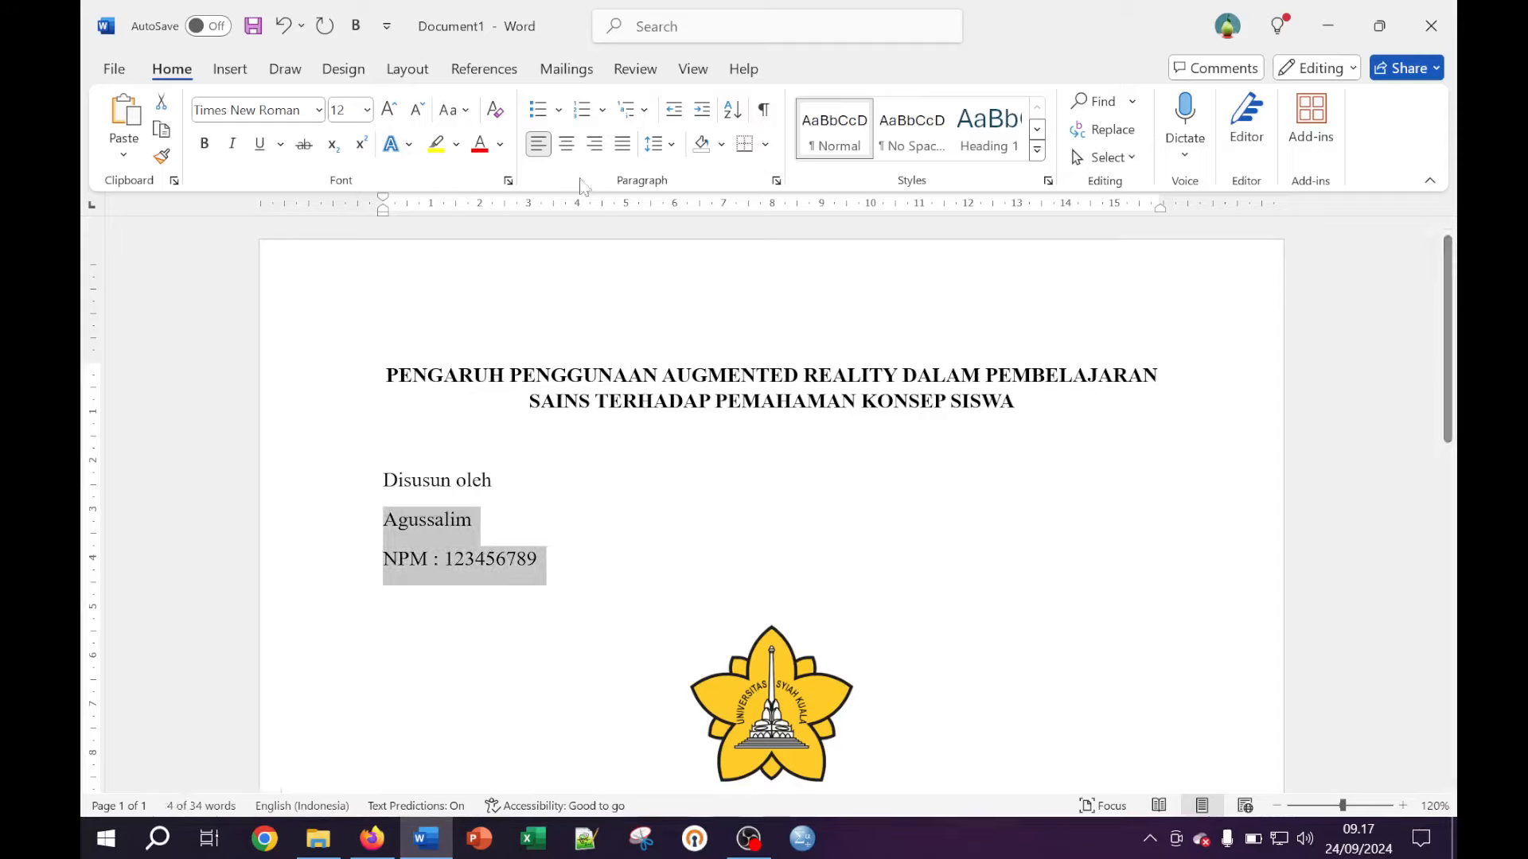
left_click(654, 143)
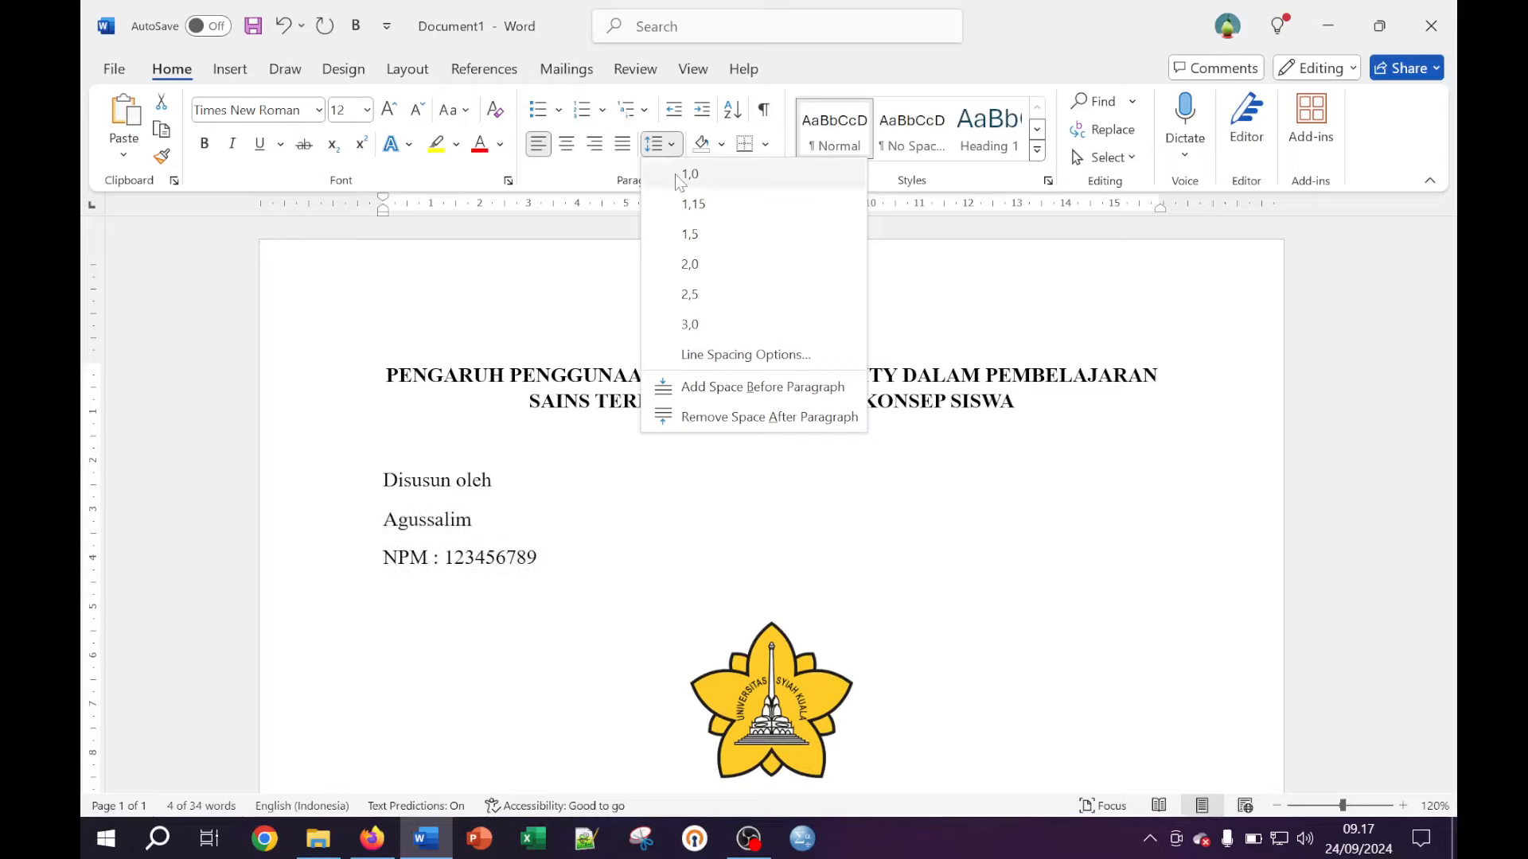
left_click(688, 175)
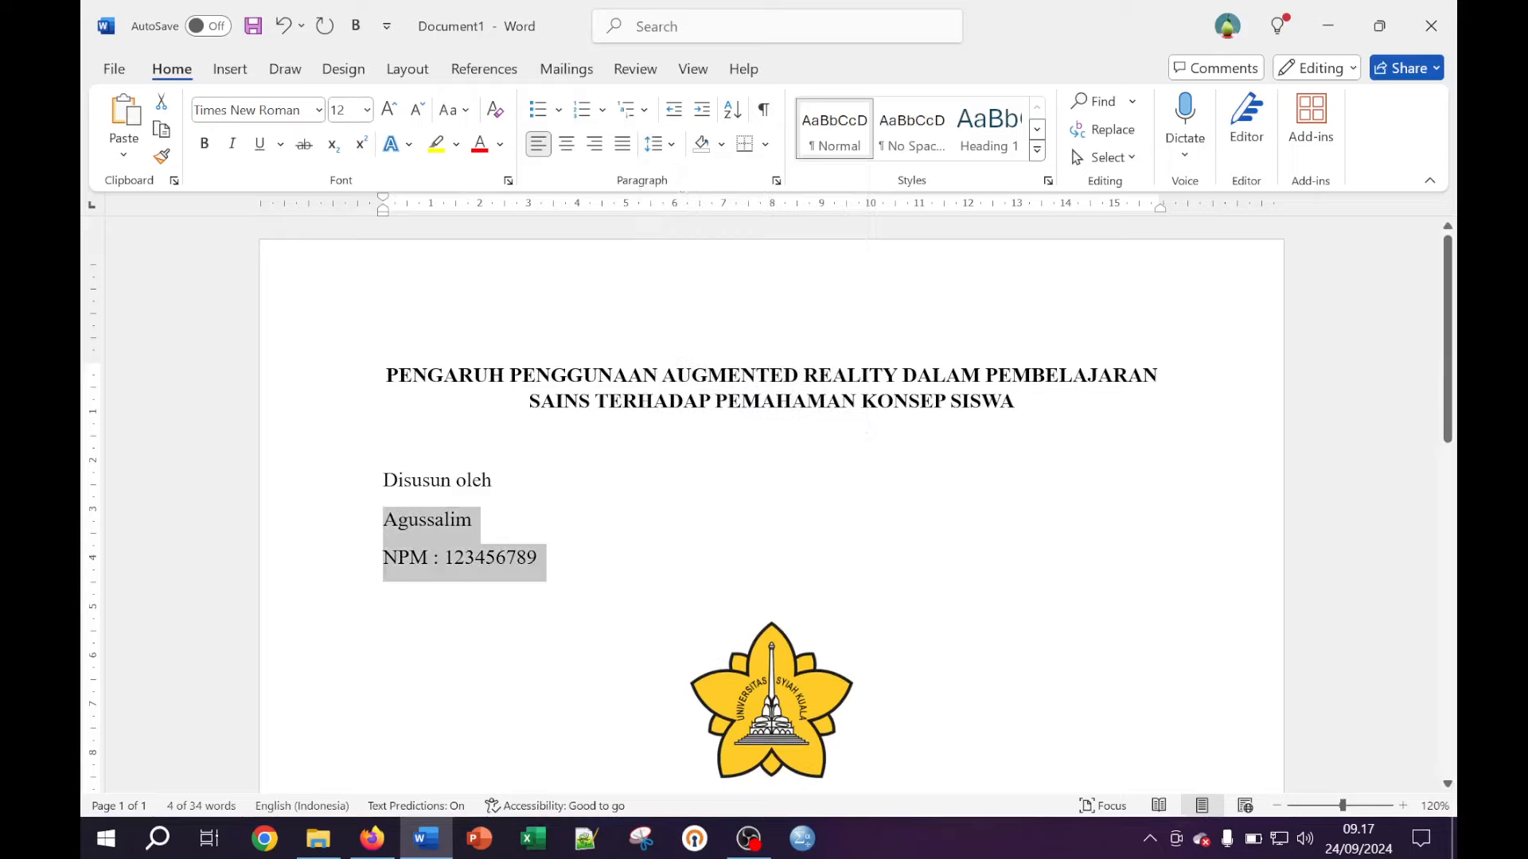
left_click(654, 143)
left_click(675, 182)
Give the name and NPM lines 0 pt spacing after in Layout
left_click(413, 74)
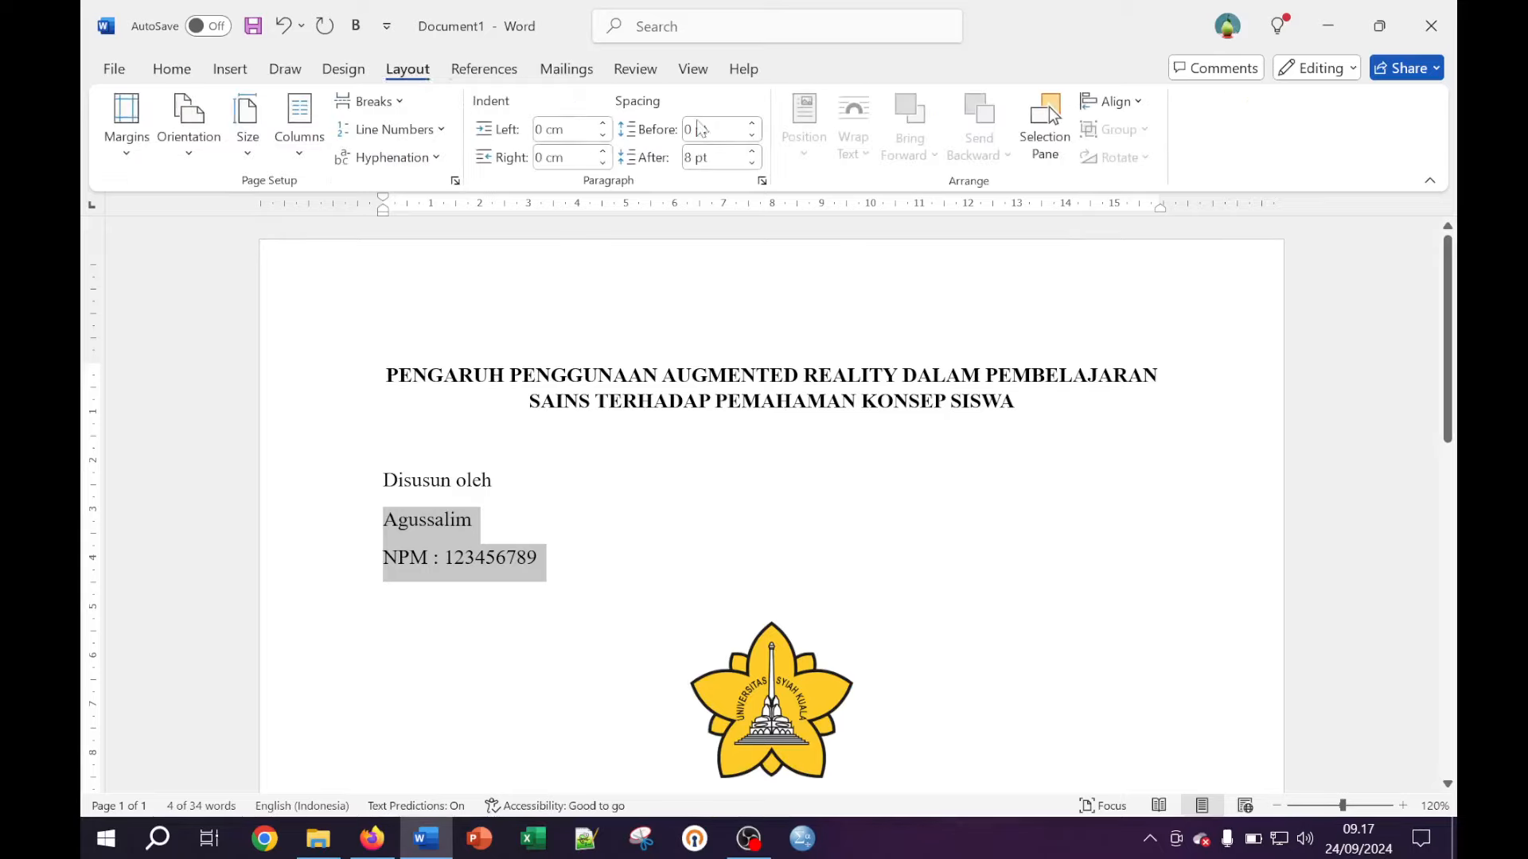
left_click(714, 156)
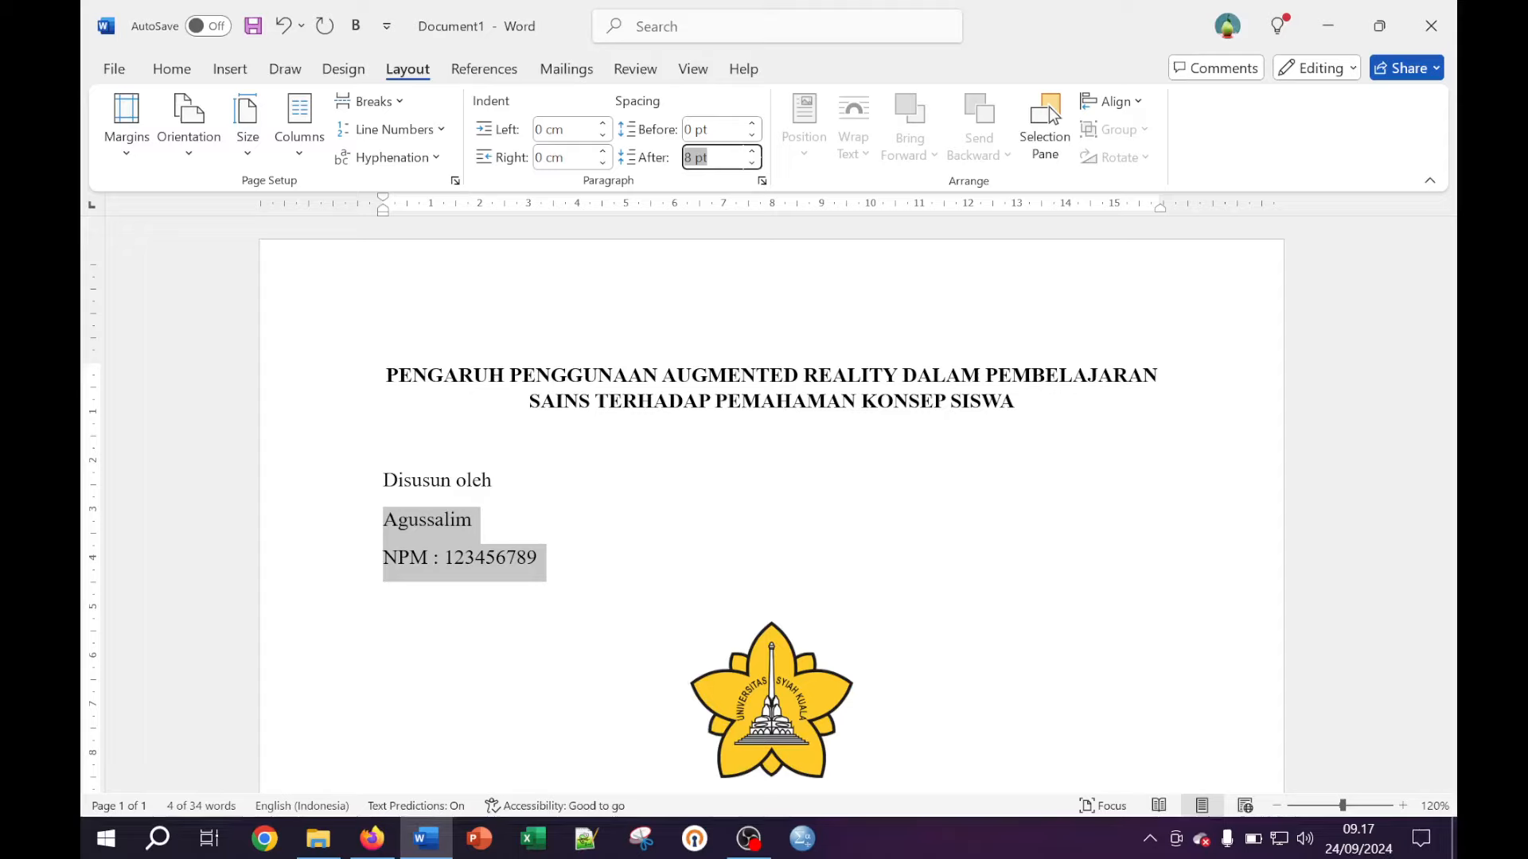
type("0")
key("Return")
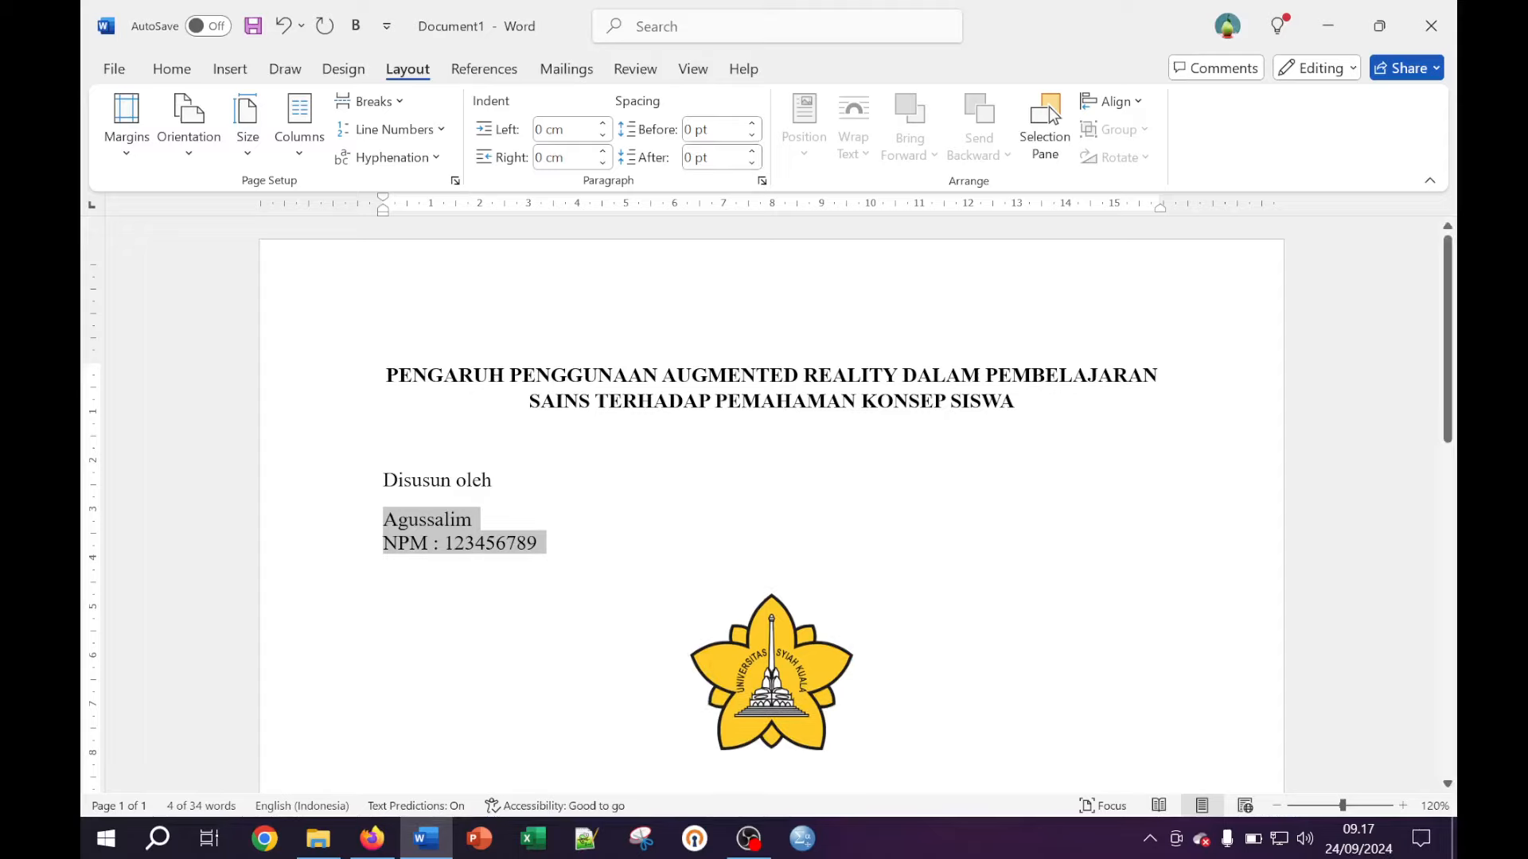
left_click(503, 517)
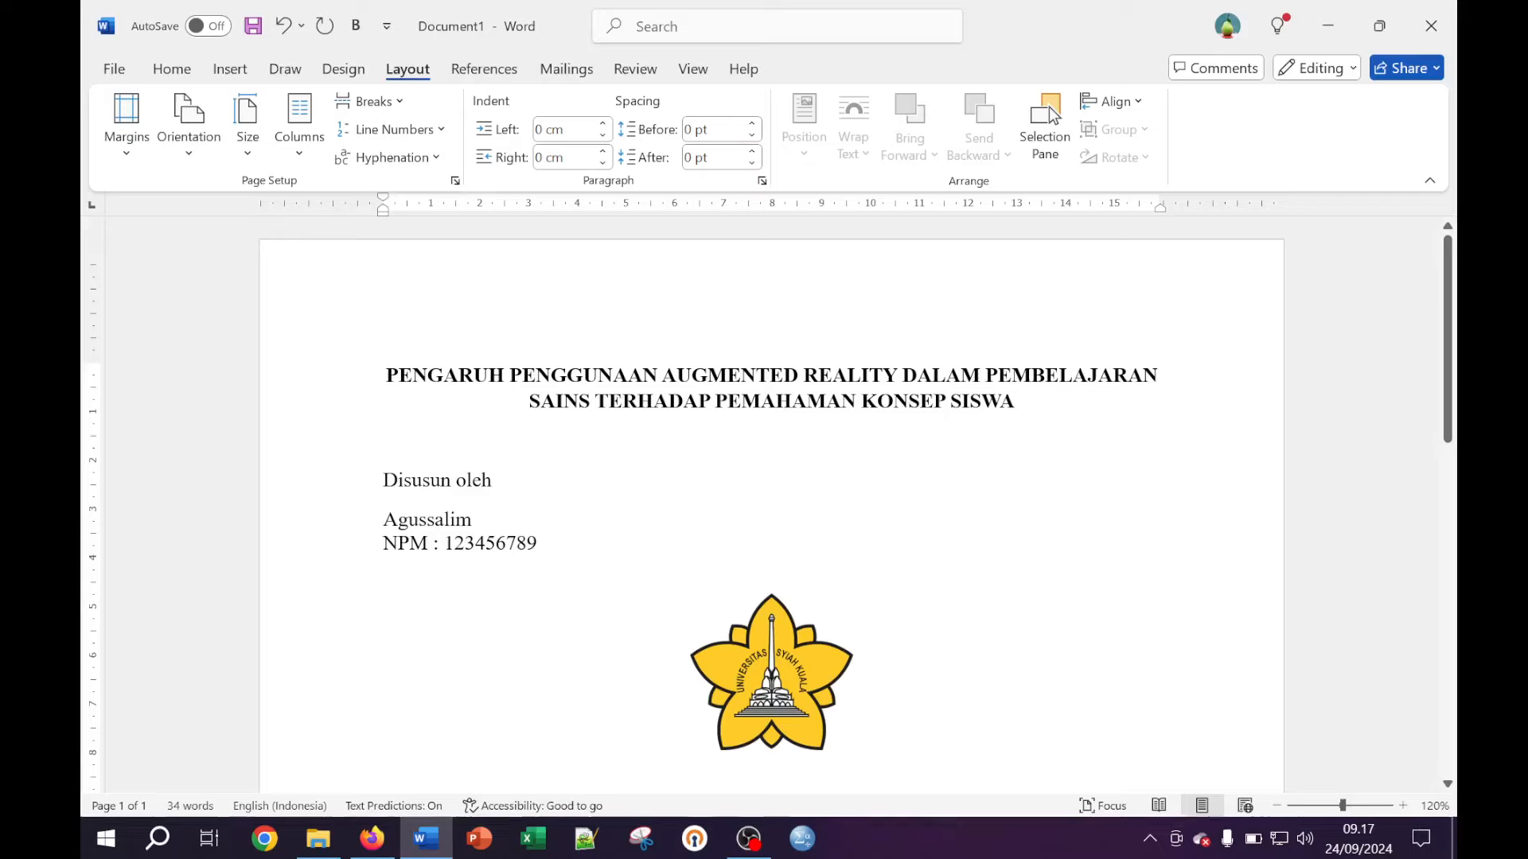
Centre the block from Disusun oleh through the NPM line
left_click_drag(546, 544, 382, 478)
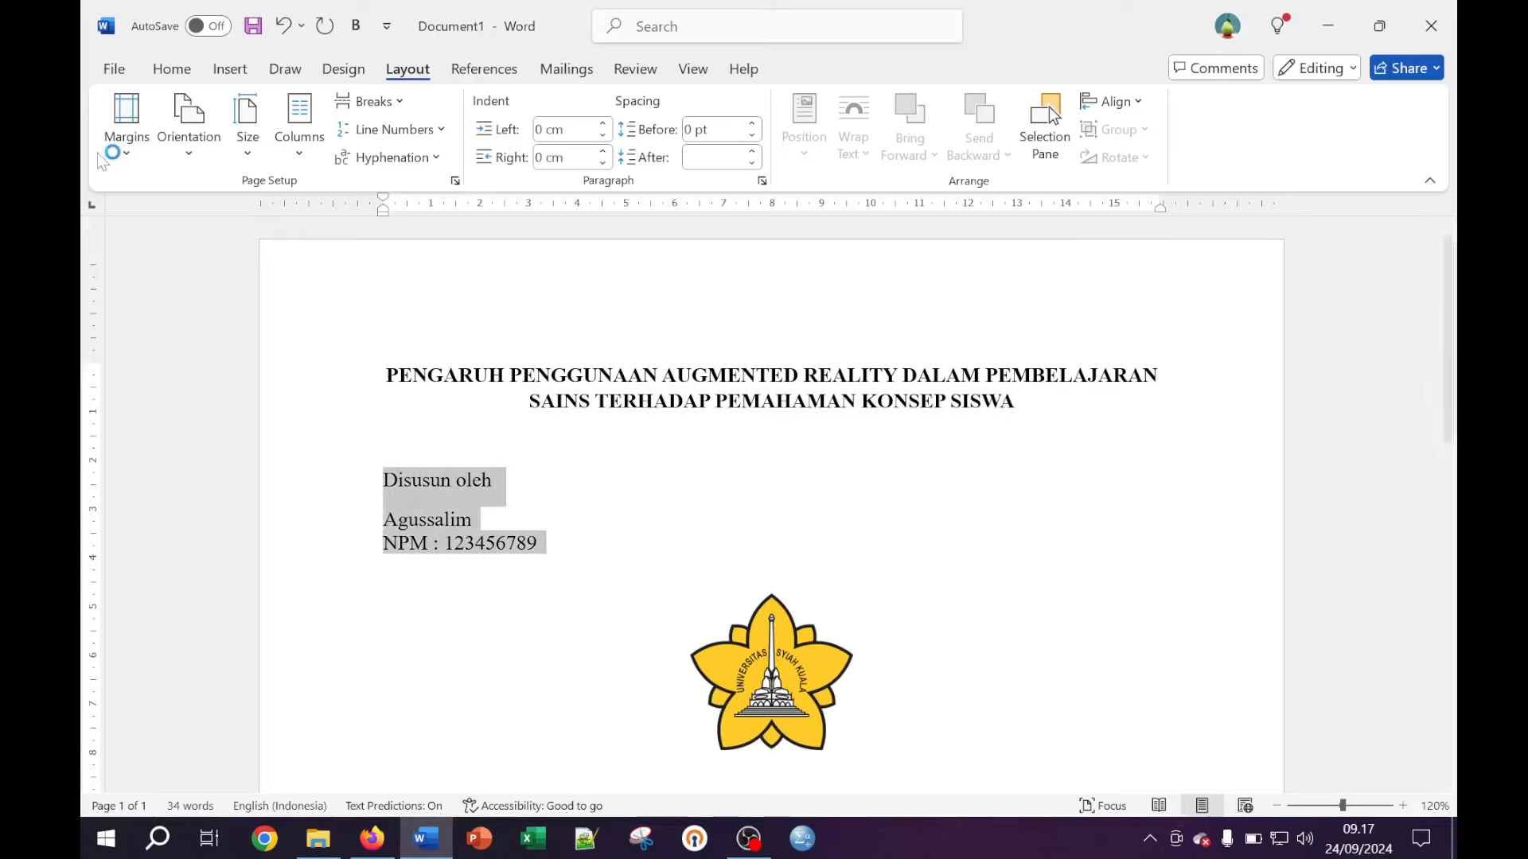
left_click(170, 70)
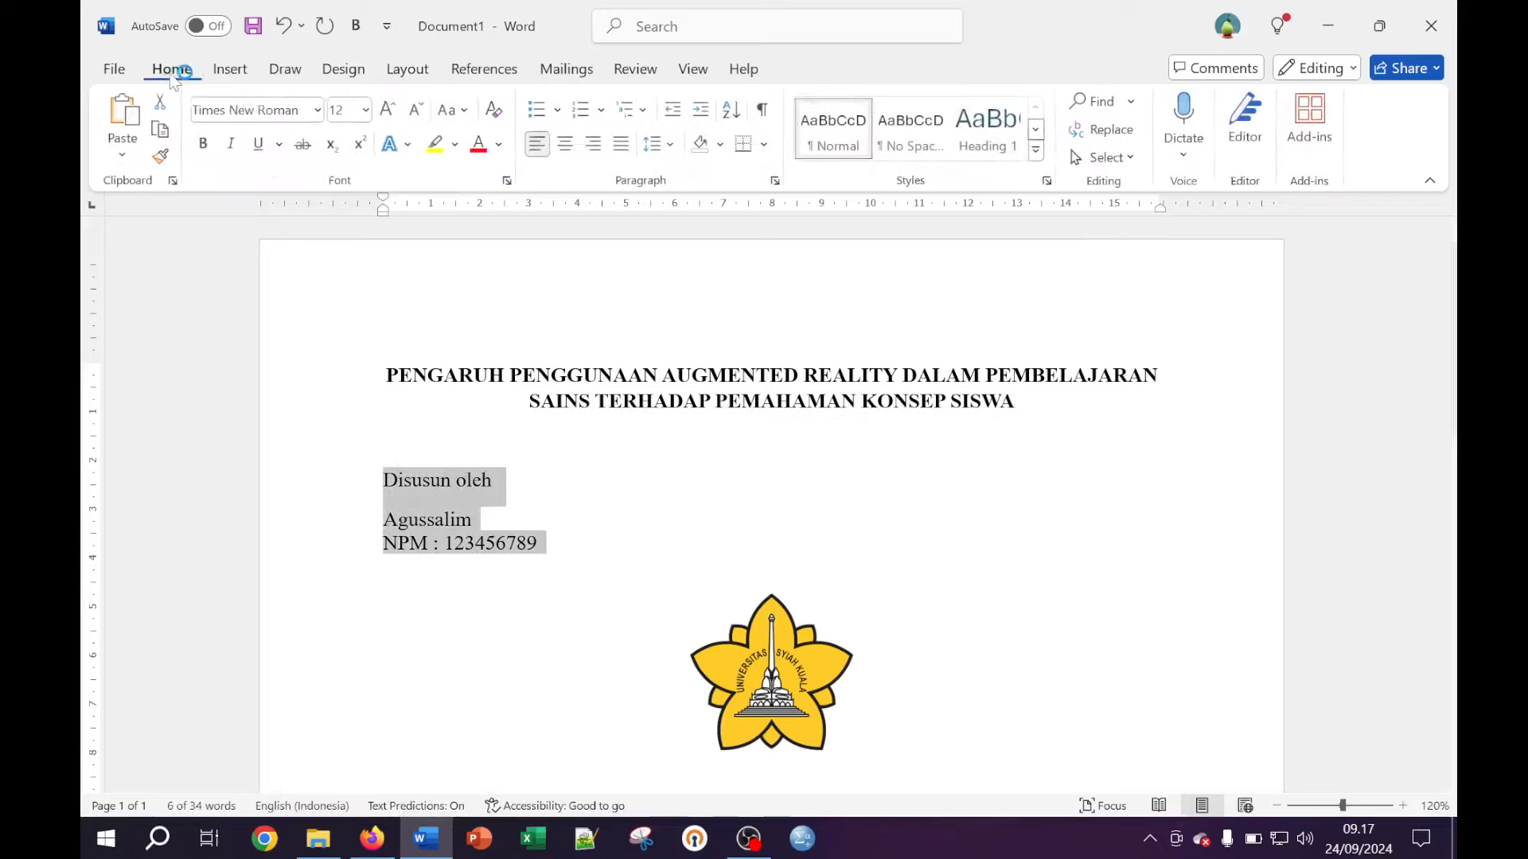
left_click(567, 143)
left_click(802, 481)
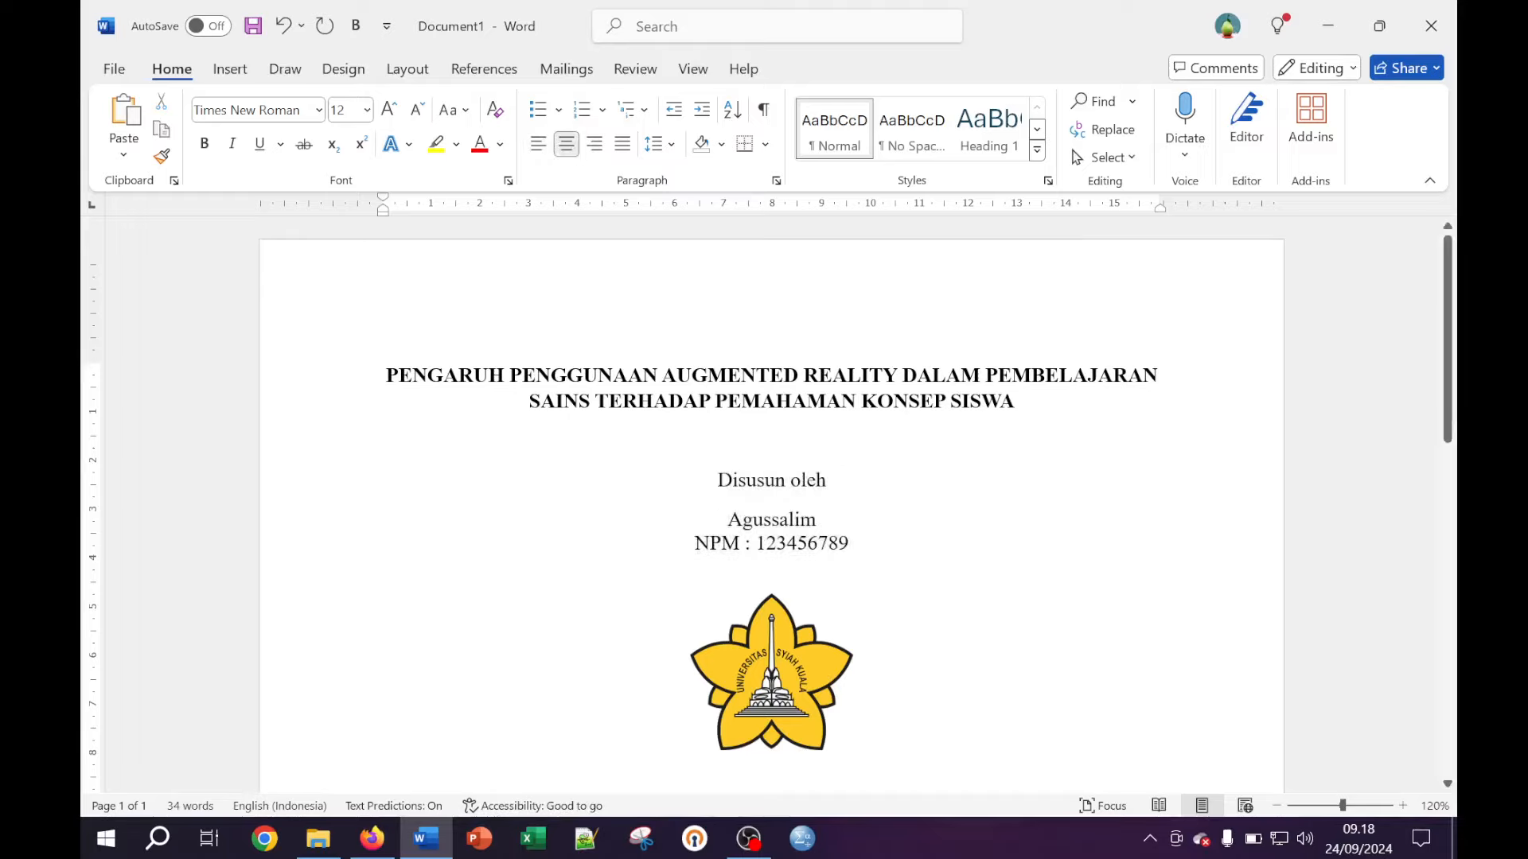
scroll(771, 347, "down", 6, "ctrl")
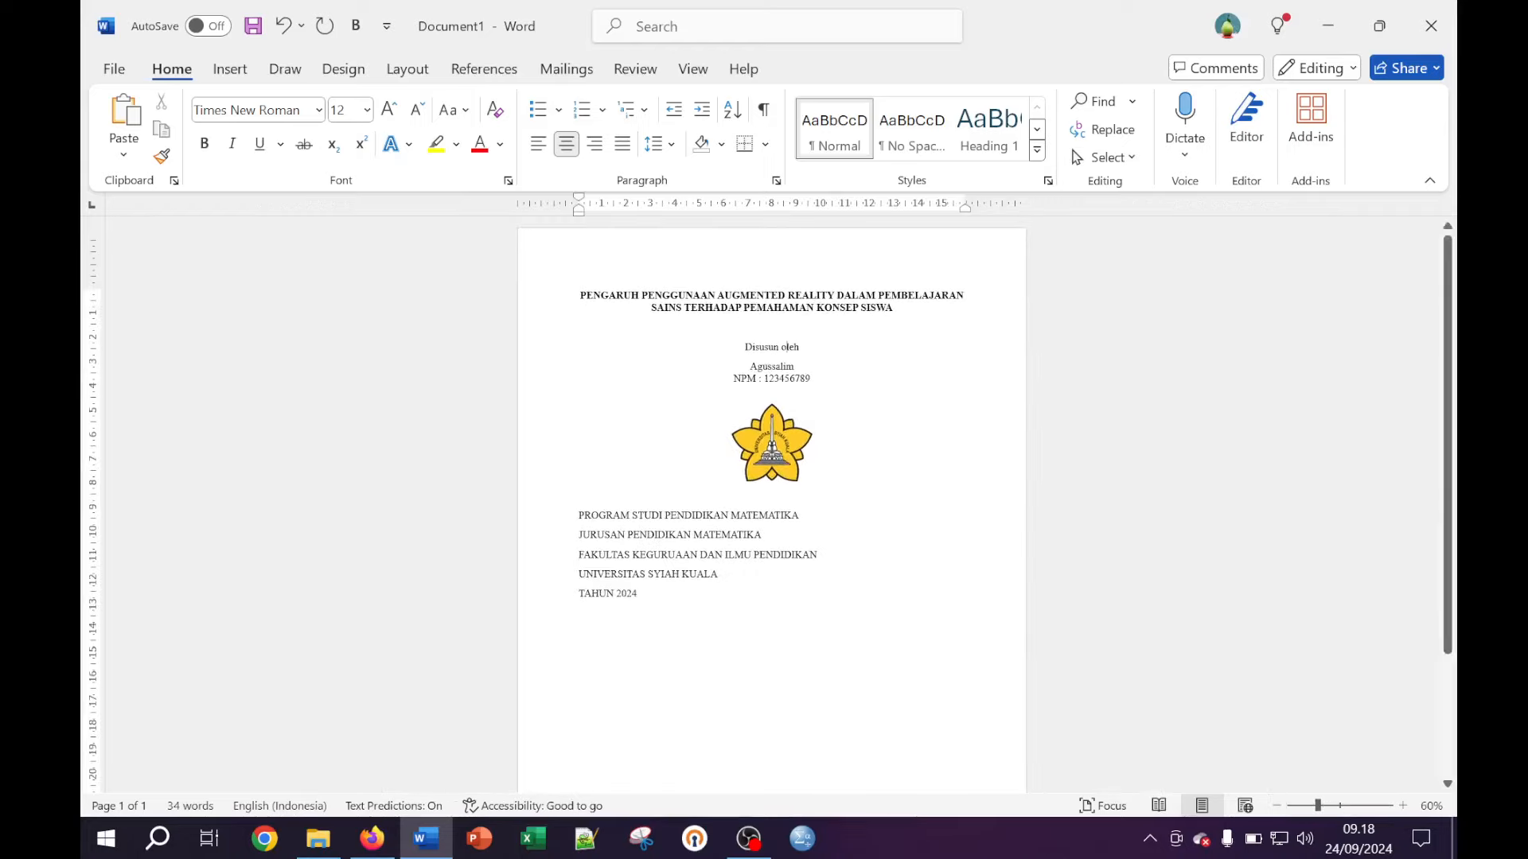
Centre the five institution lines through TAHUN 2024 and set their spacing after to 0 pt
left_click_drag(642, 598, 580, 499)
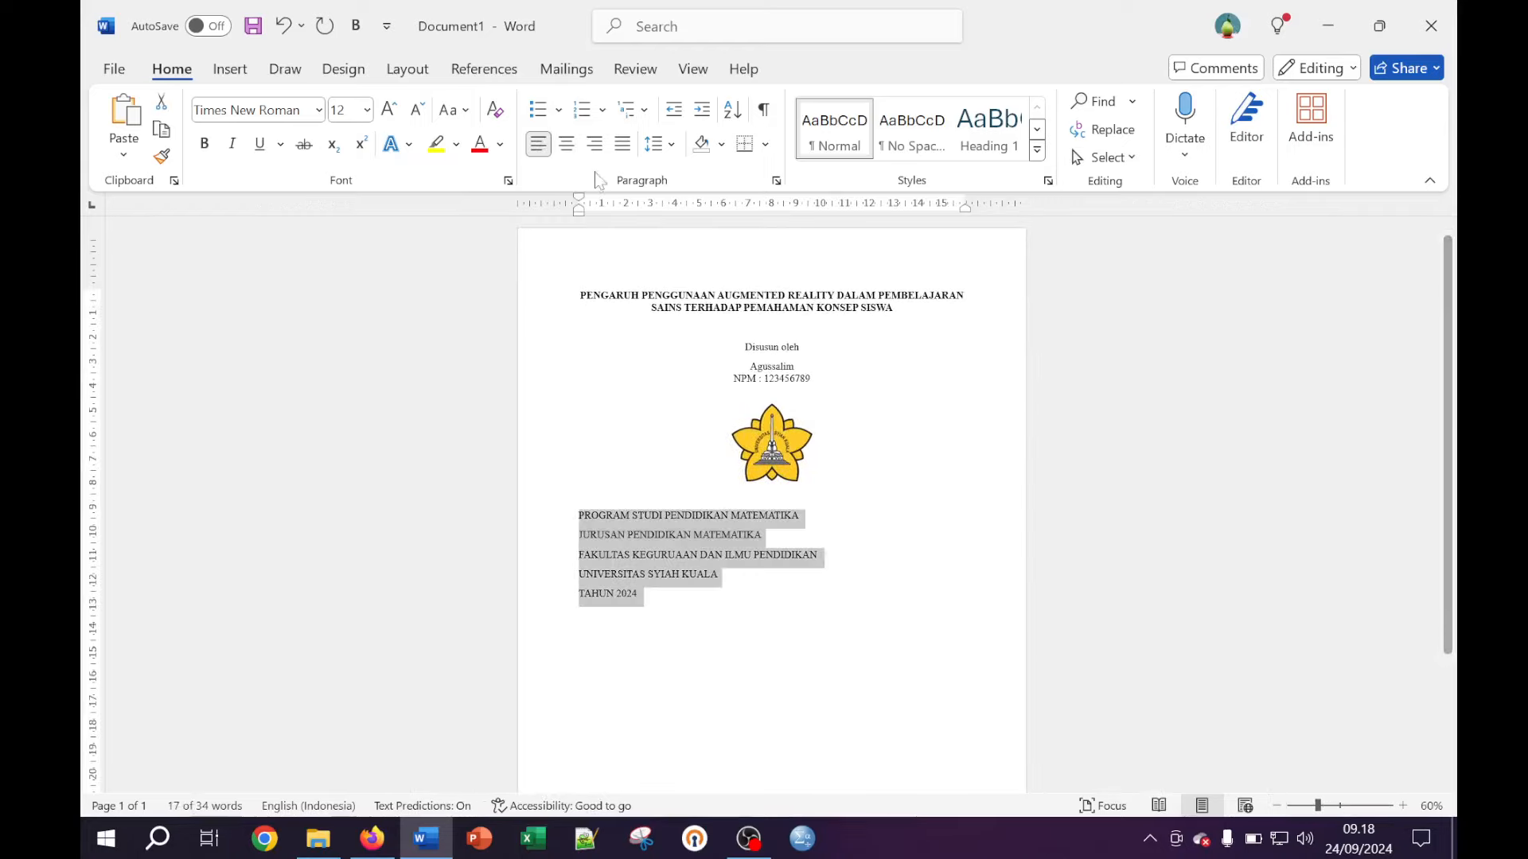
left_click(567, 145)
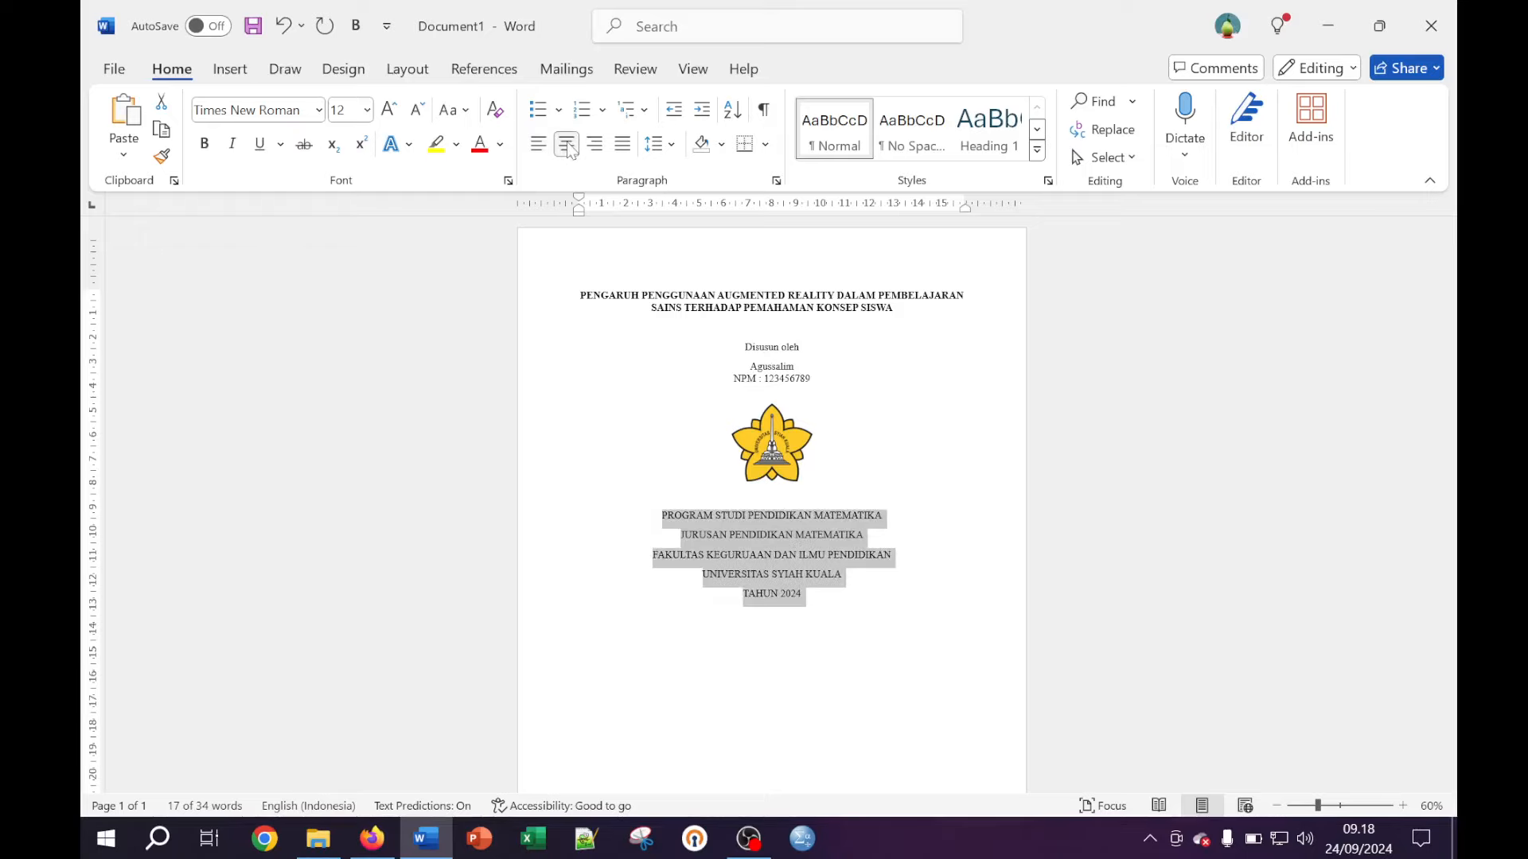
left_click(407, 69)
left_click(716, 156)
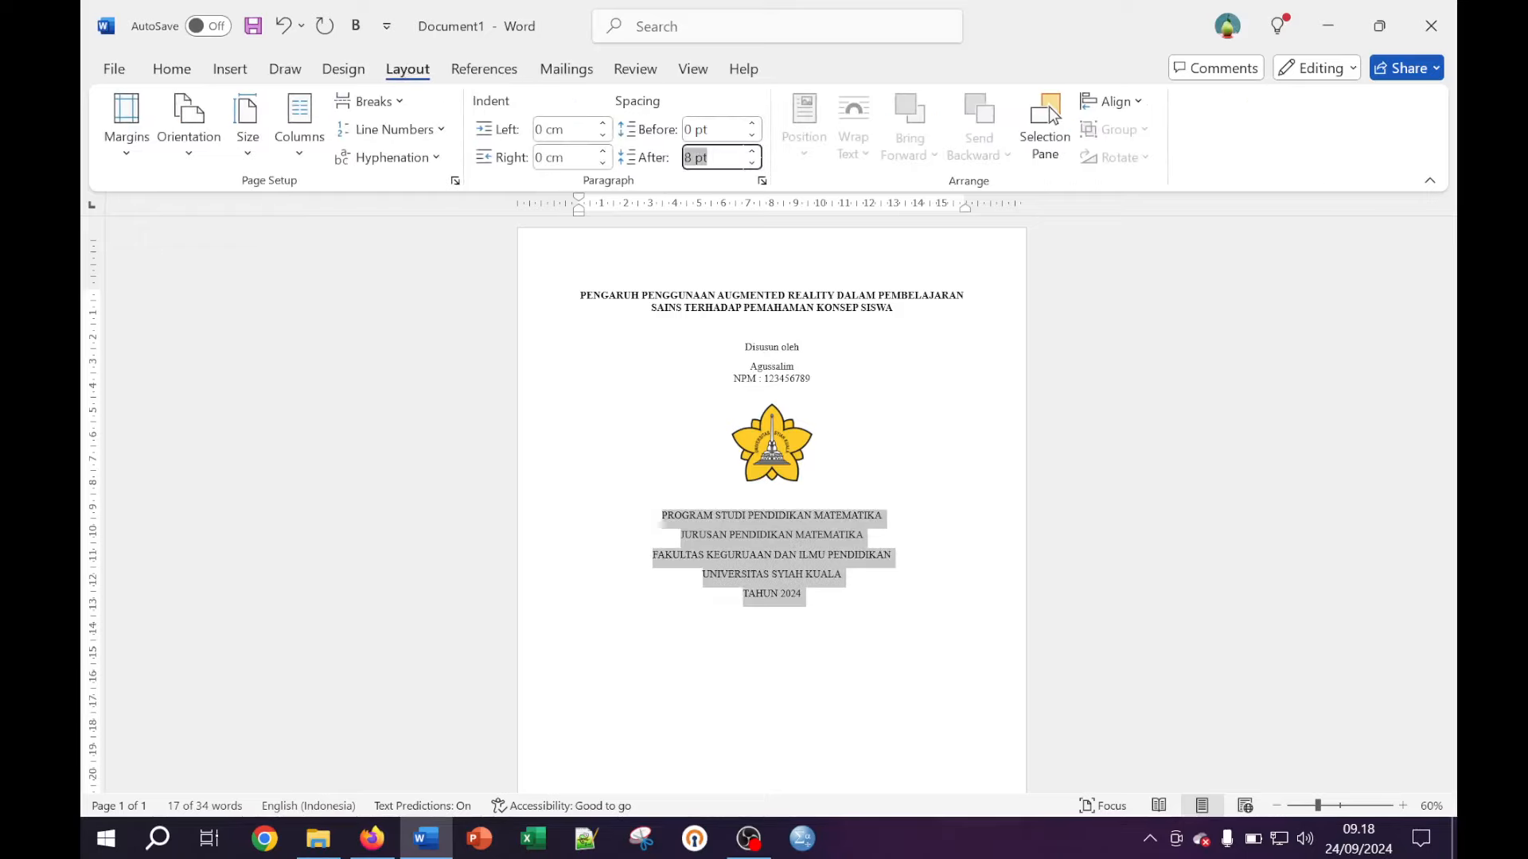
type("0")
key("Return")
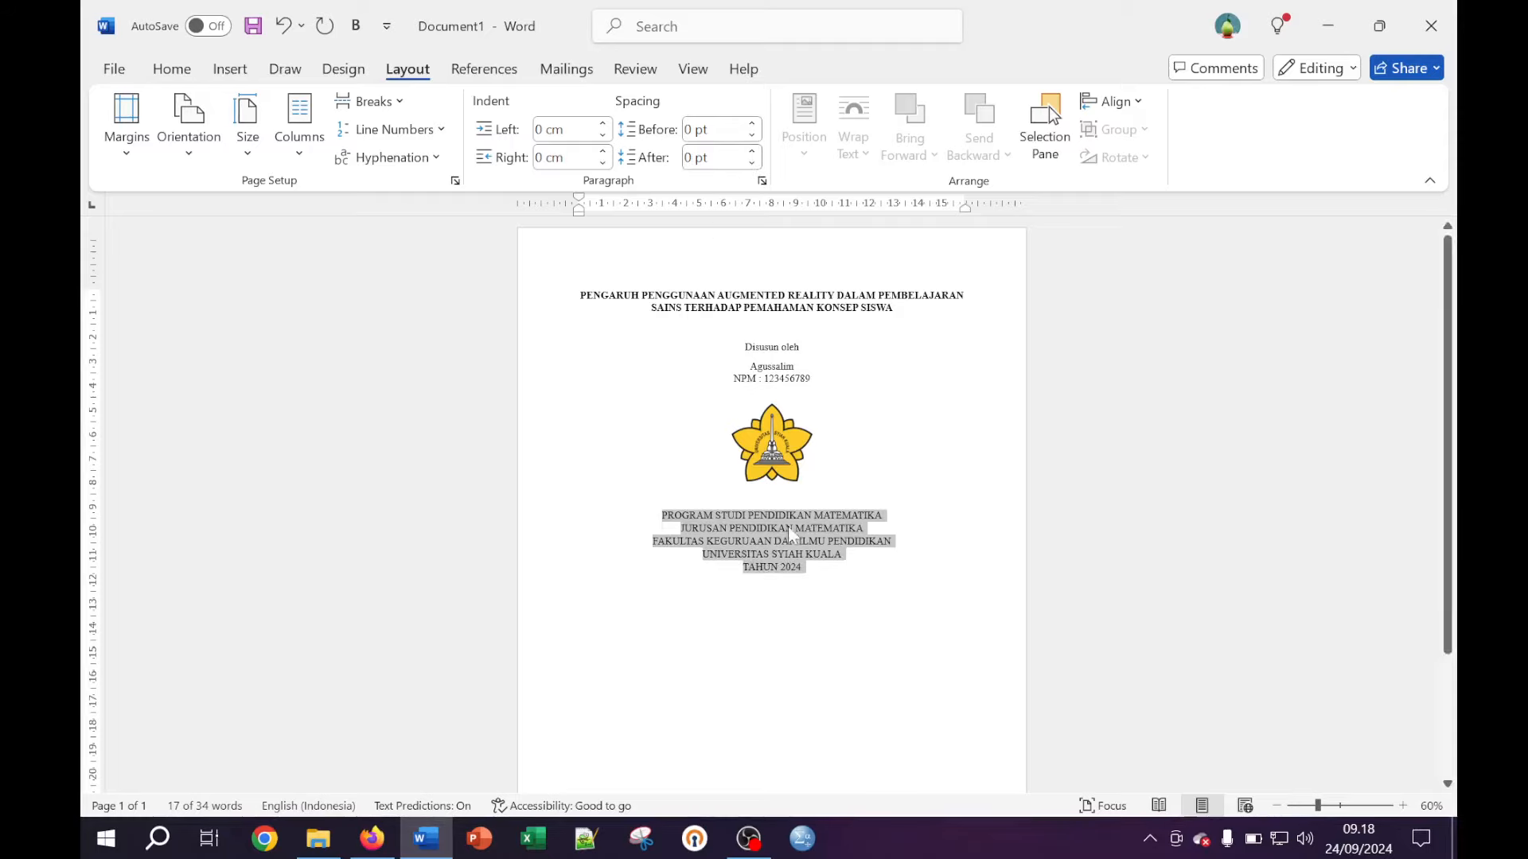
left_click(789, 530)
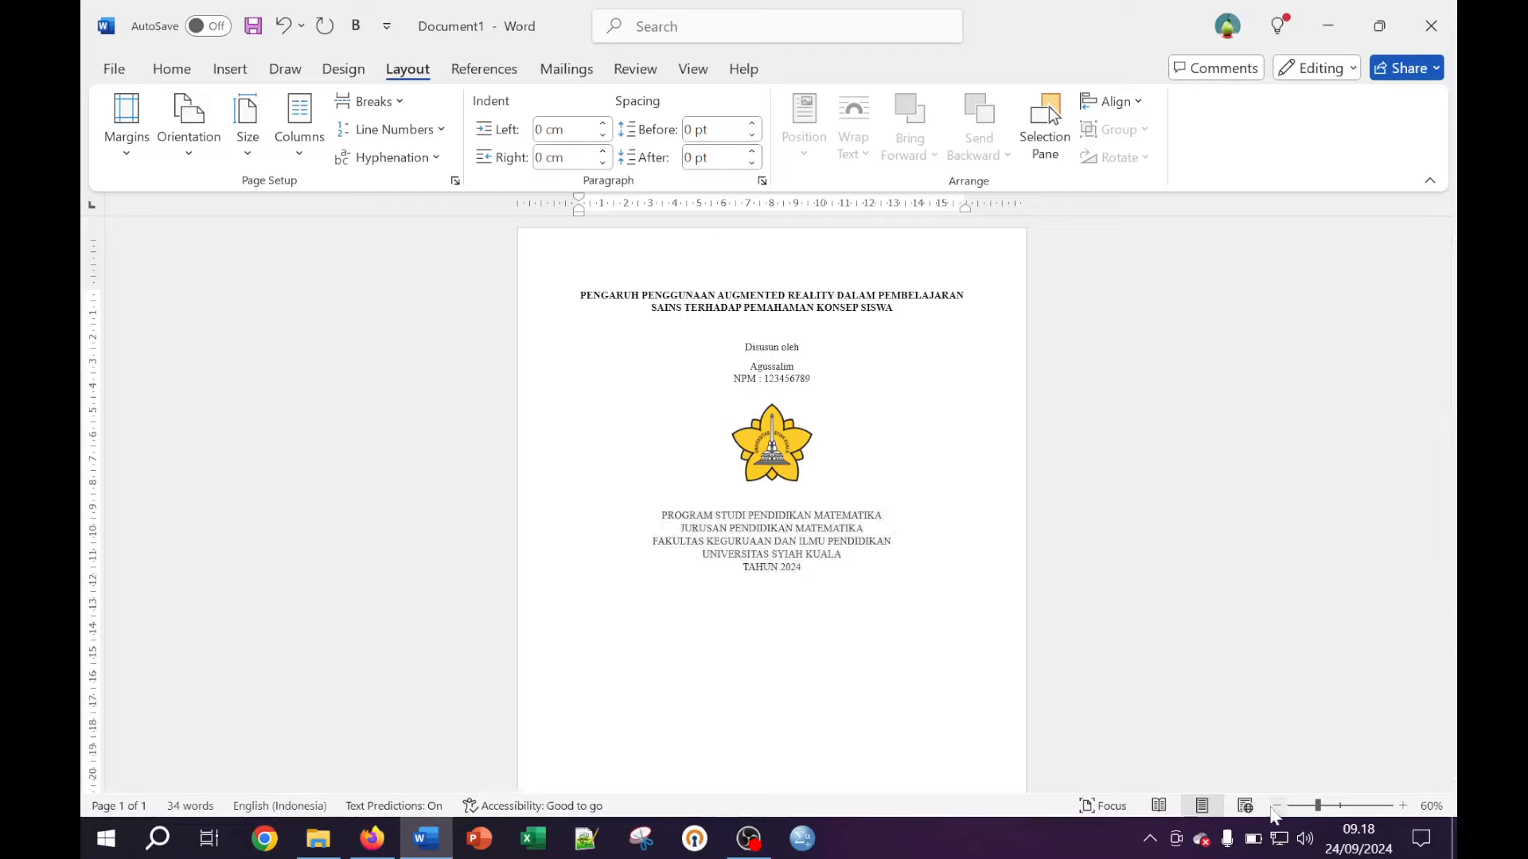
Make the five institution and year lines bold
left_click(1276, 806)
left_click(1276, 806)
left_click(1276, 806)
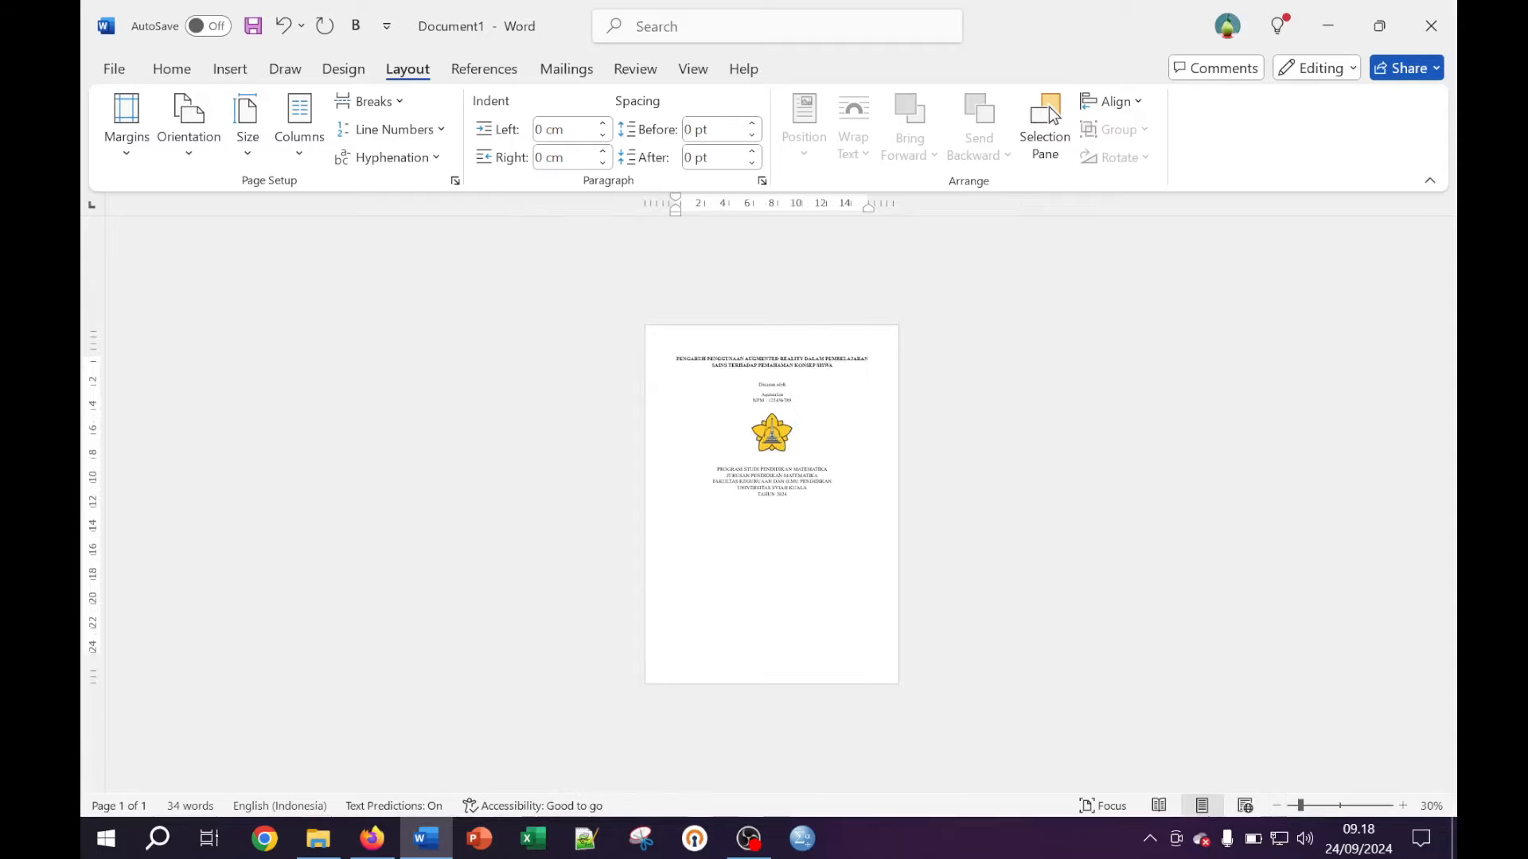
left_click(1402, 806)
left_click(1403, 806)
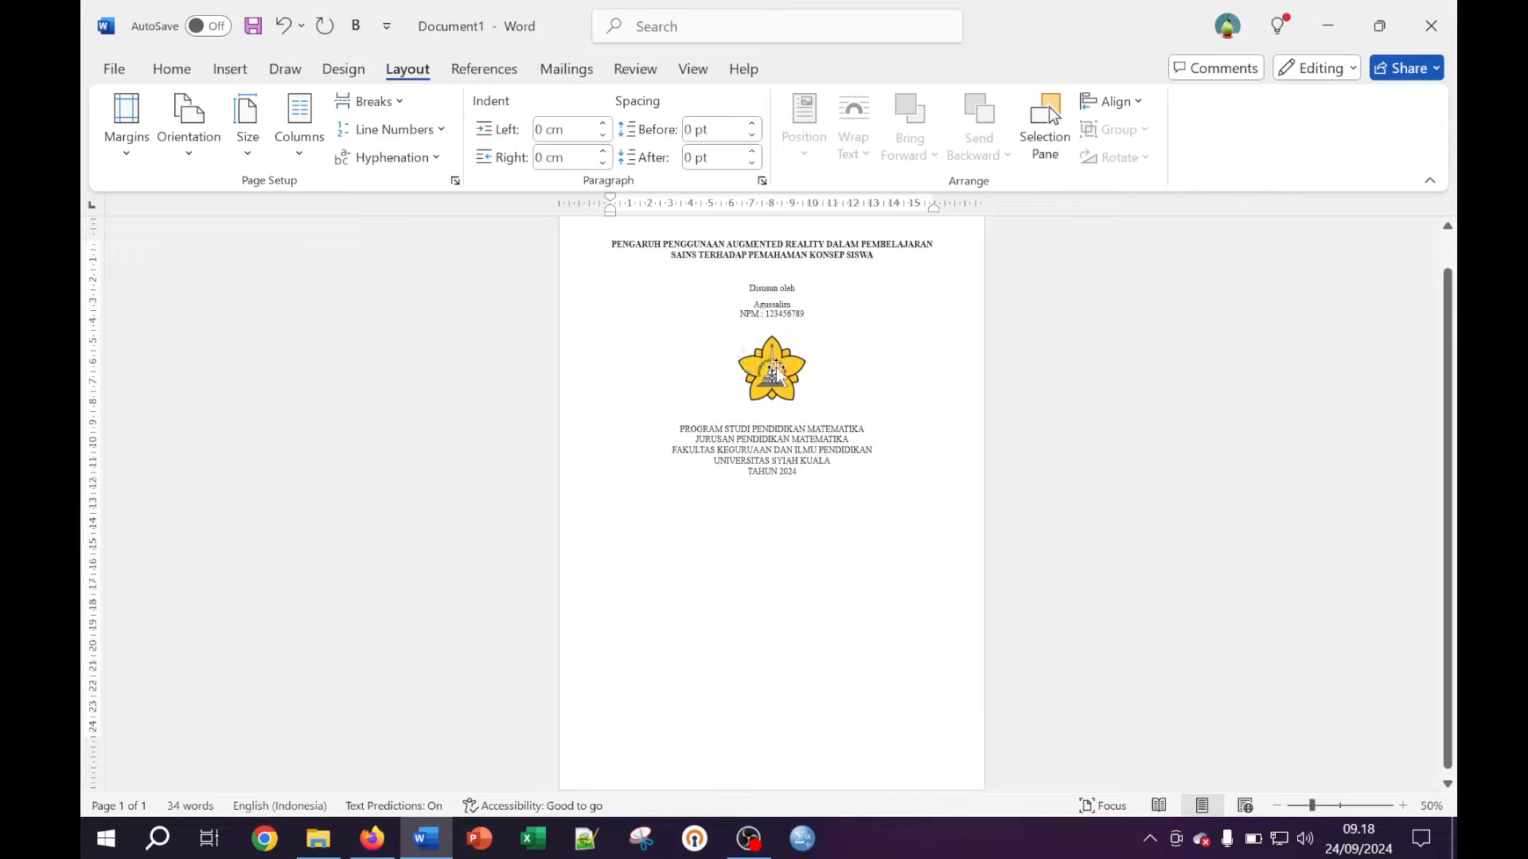
left_click_drag(799, 472, 679, 429)
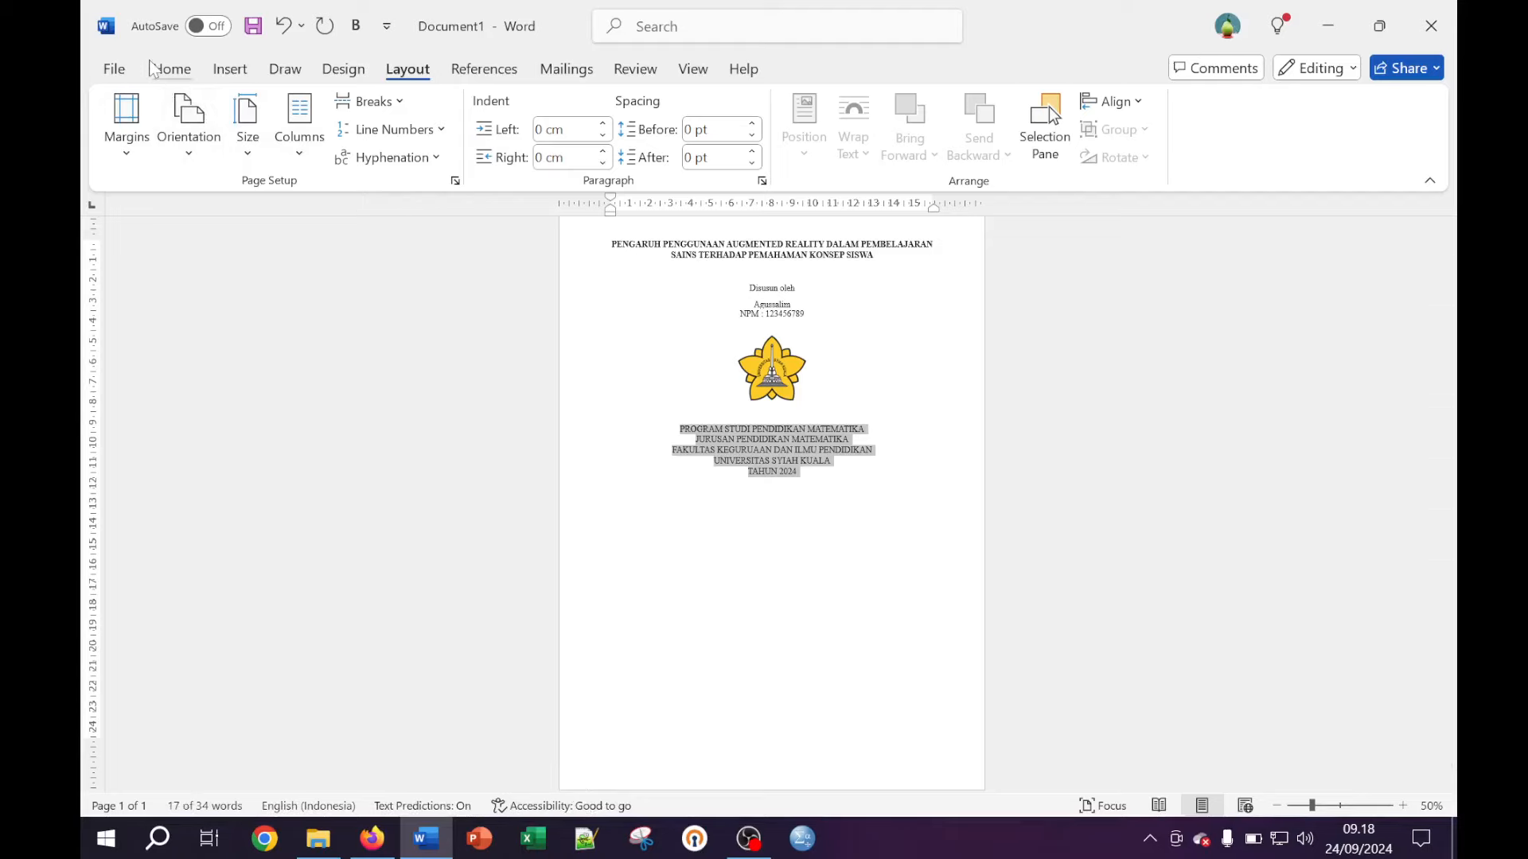
left_click(171, 68)
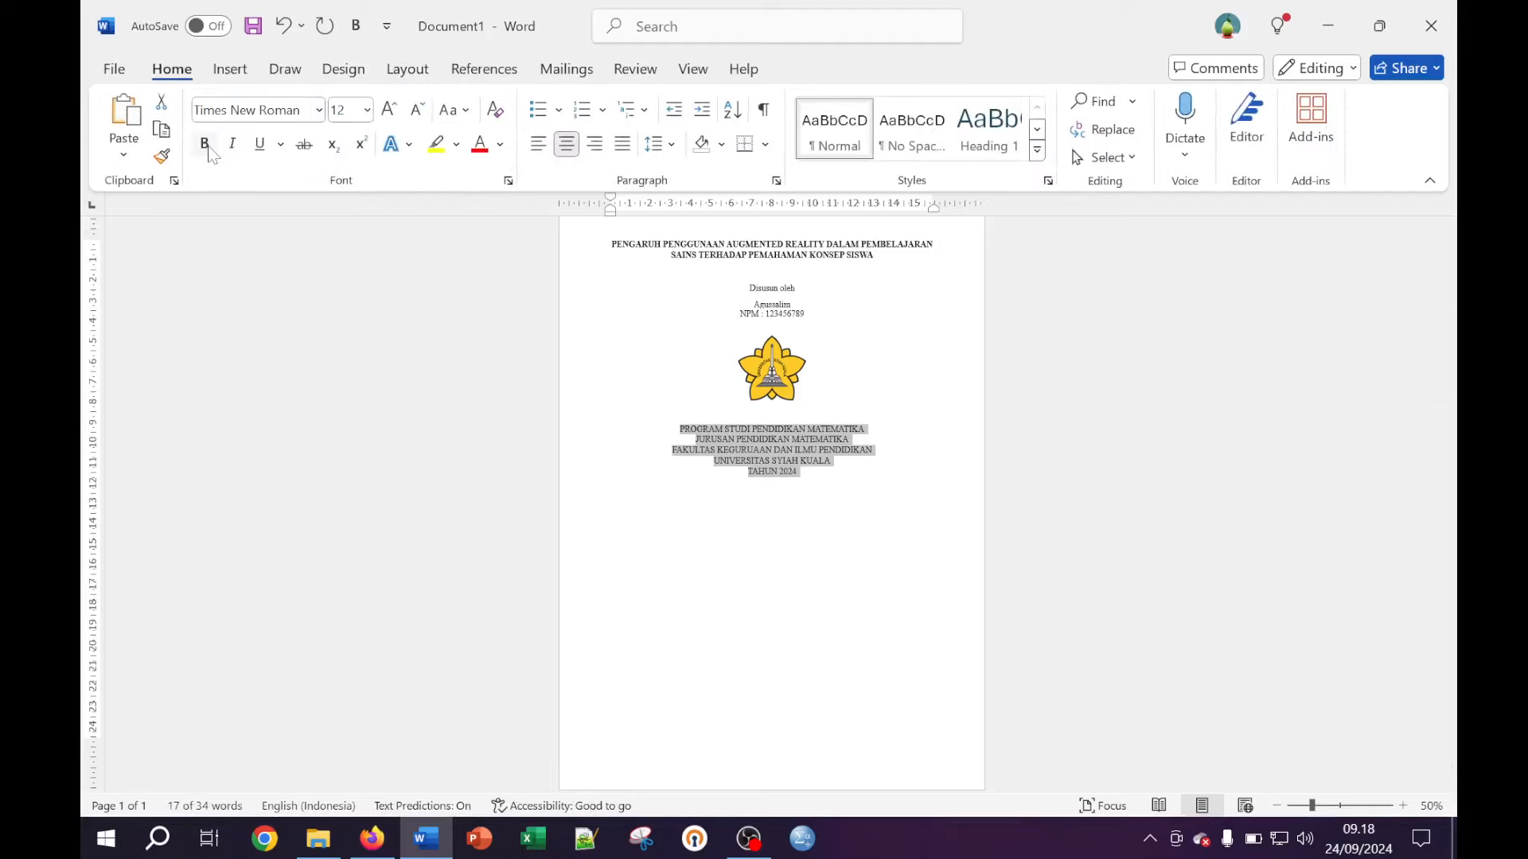
left_click(204, 143)
left_click(704, 372)
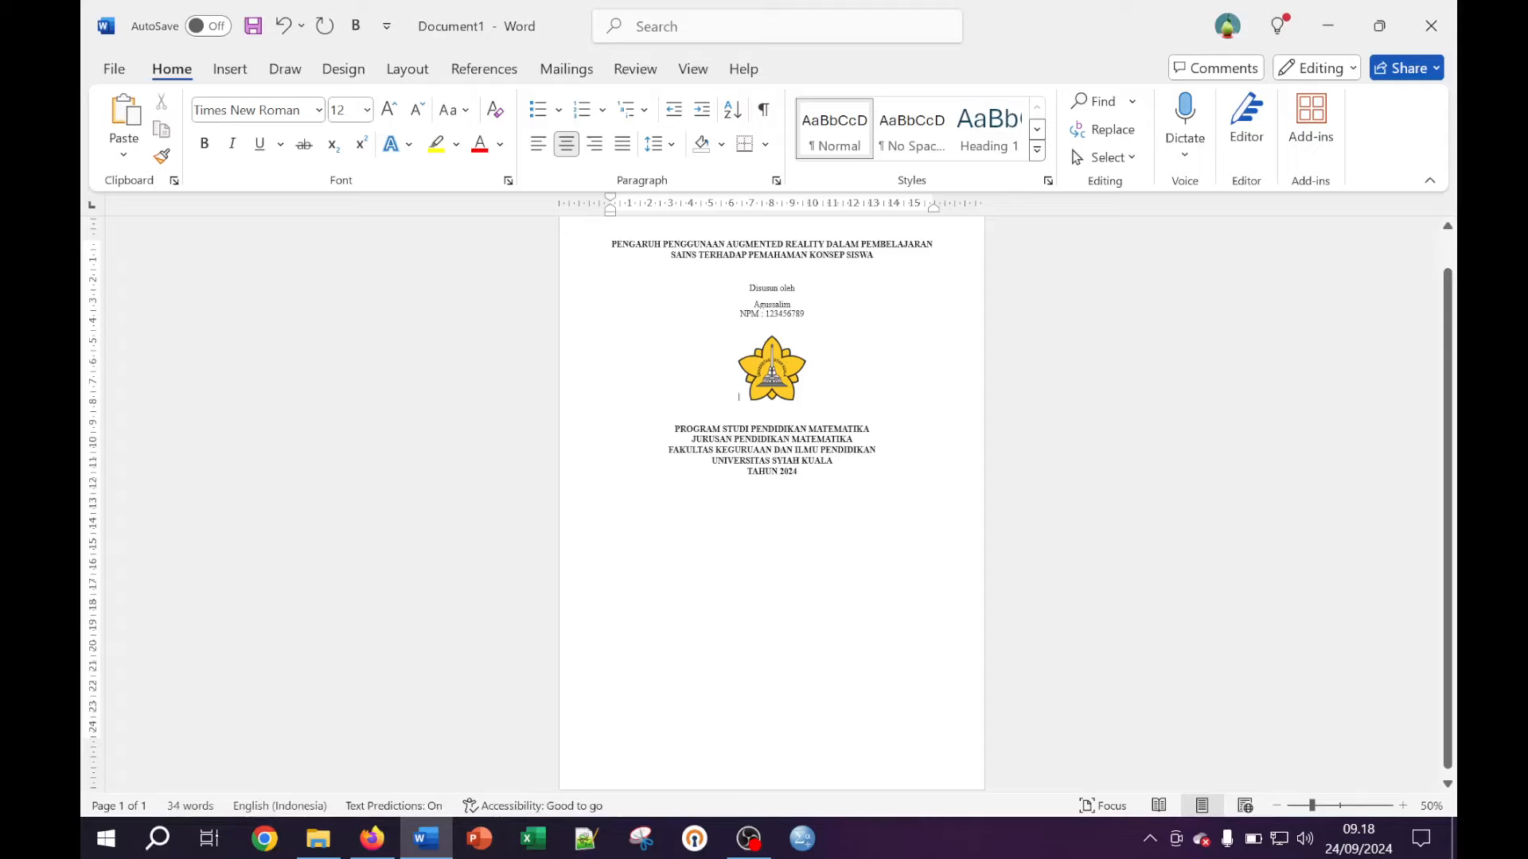
Add centred blank lines below the title and reset zoom to 100%
left_click(611, 272)
key("ctrl+e")
key("Return")
key("Return")
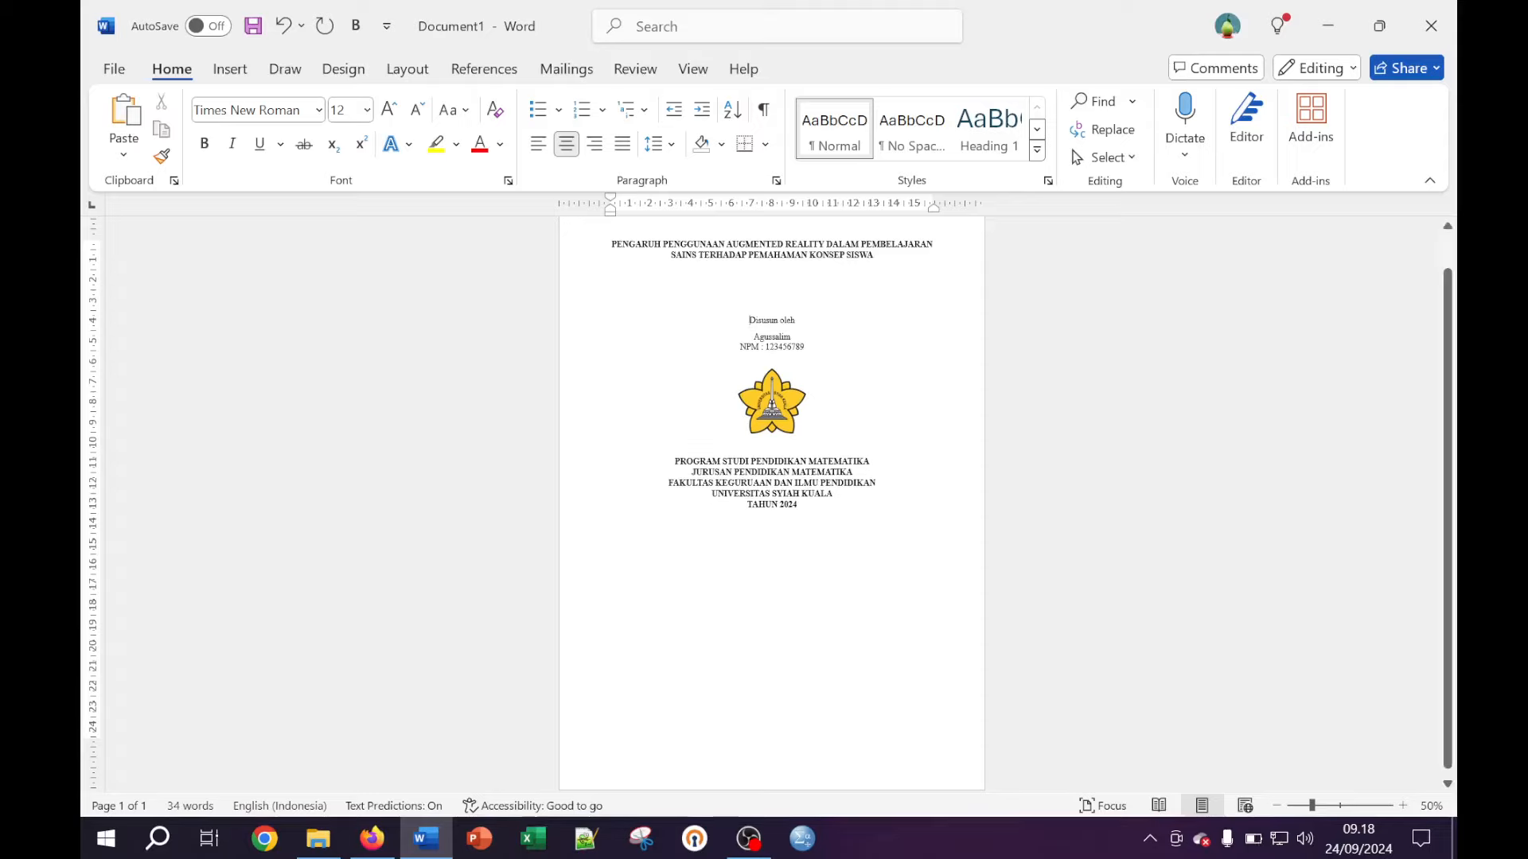
scroll(771, 477, "up", 3, "ctrl")
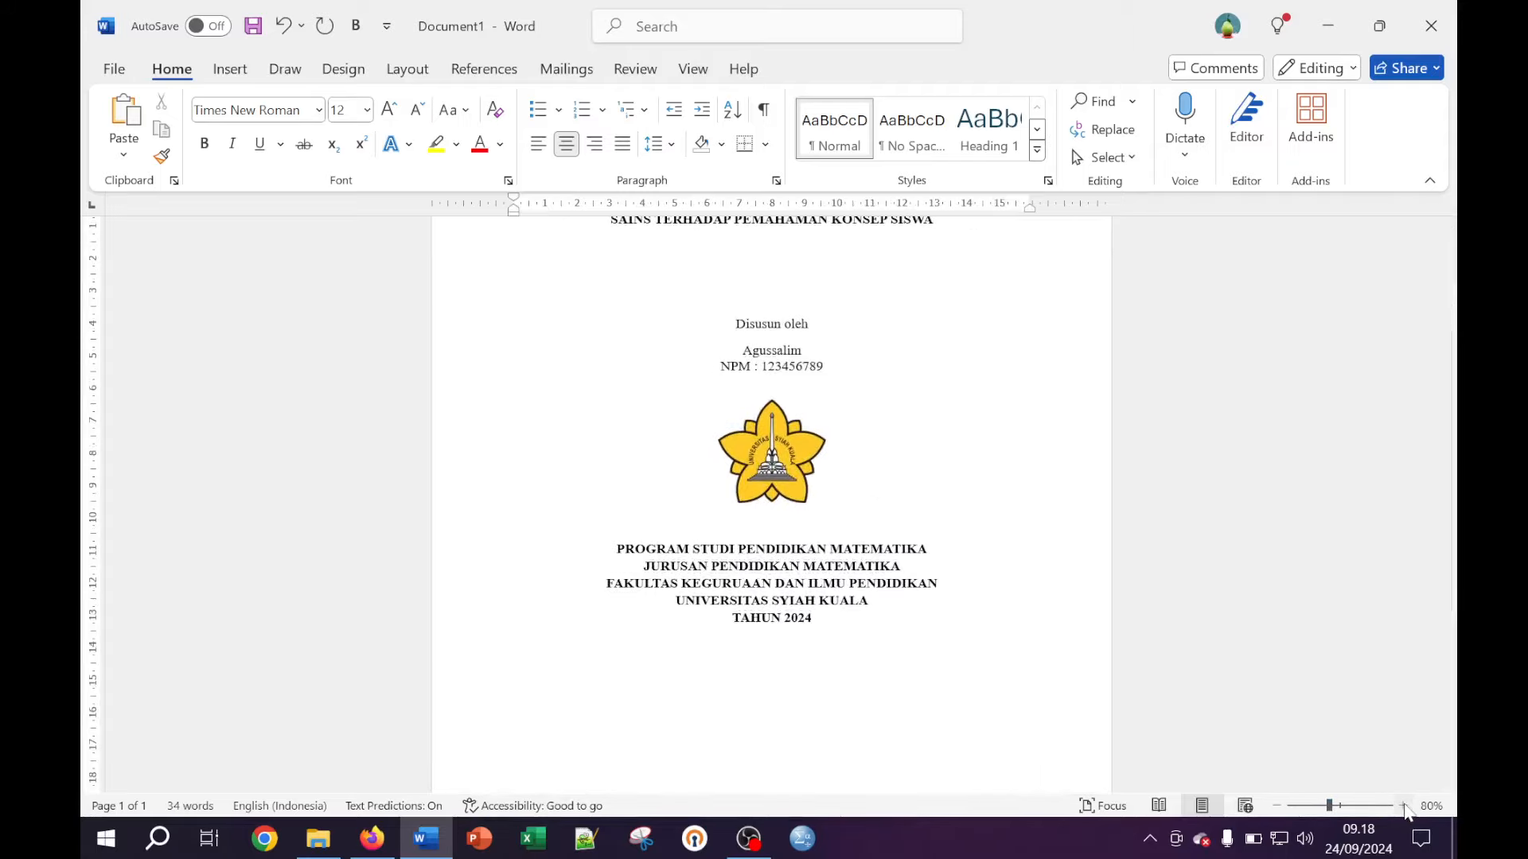
left_click(1402, 806)
left_click(1402, 805)
scroll(771, 509, "down", 6)
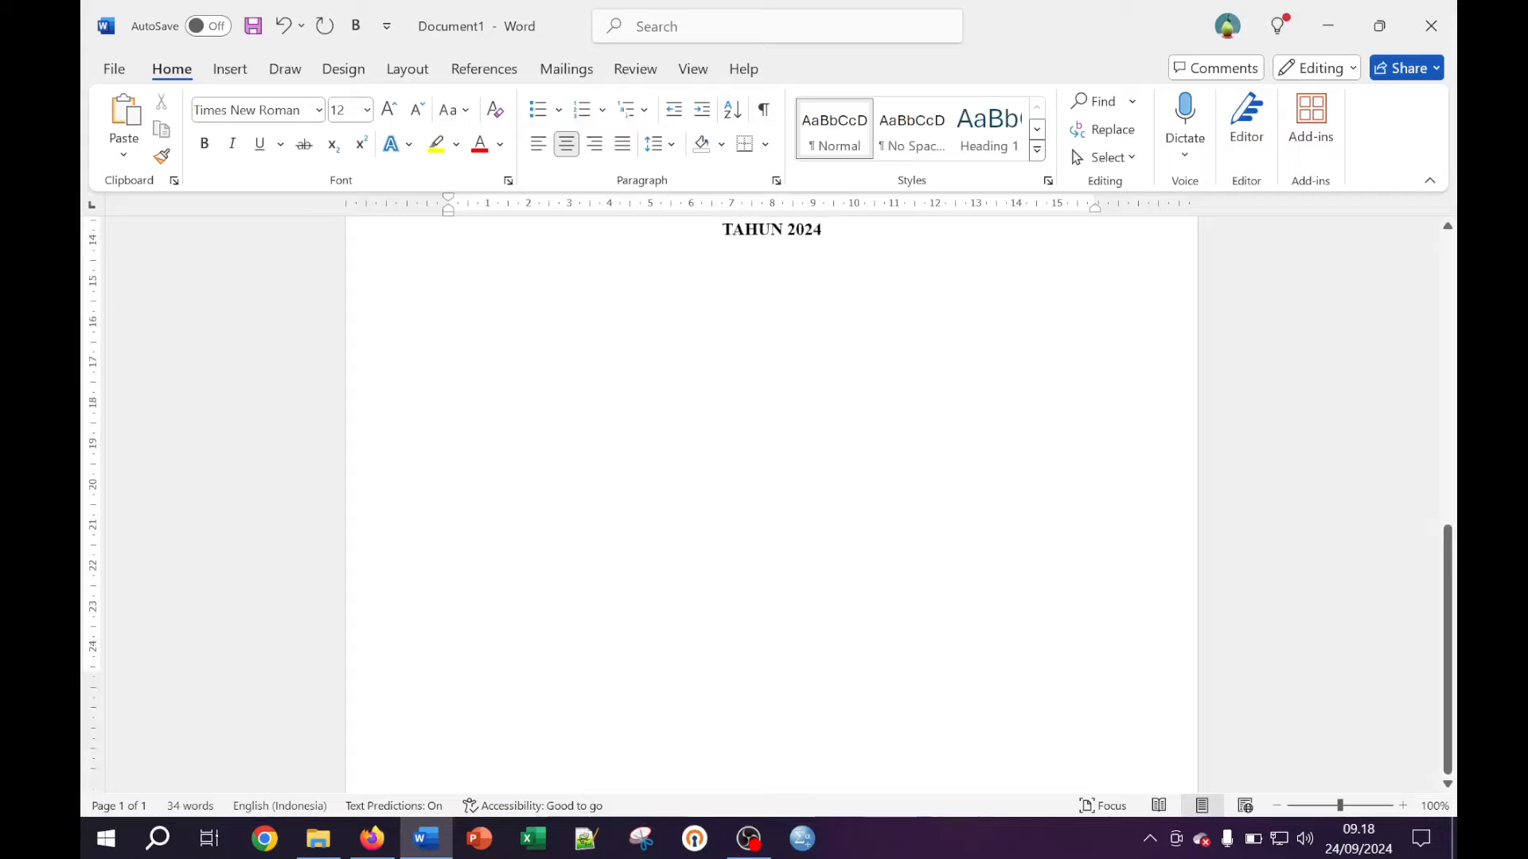
scroll(771, 478, "down", 1)
Insert blank lines before the author's name and around the logo
scroll(772, 478, "up", 7)
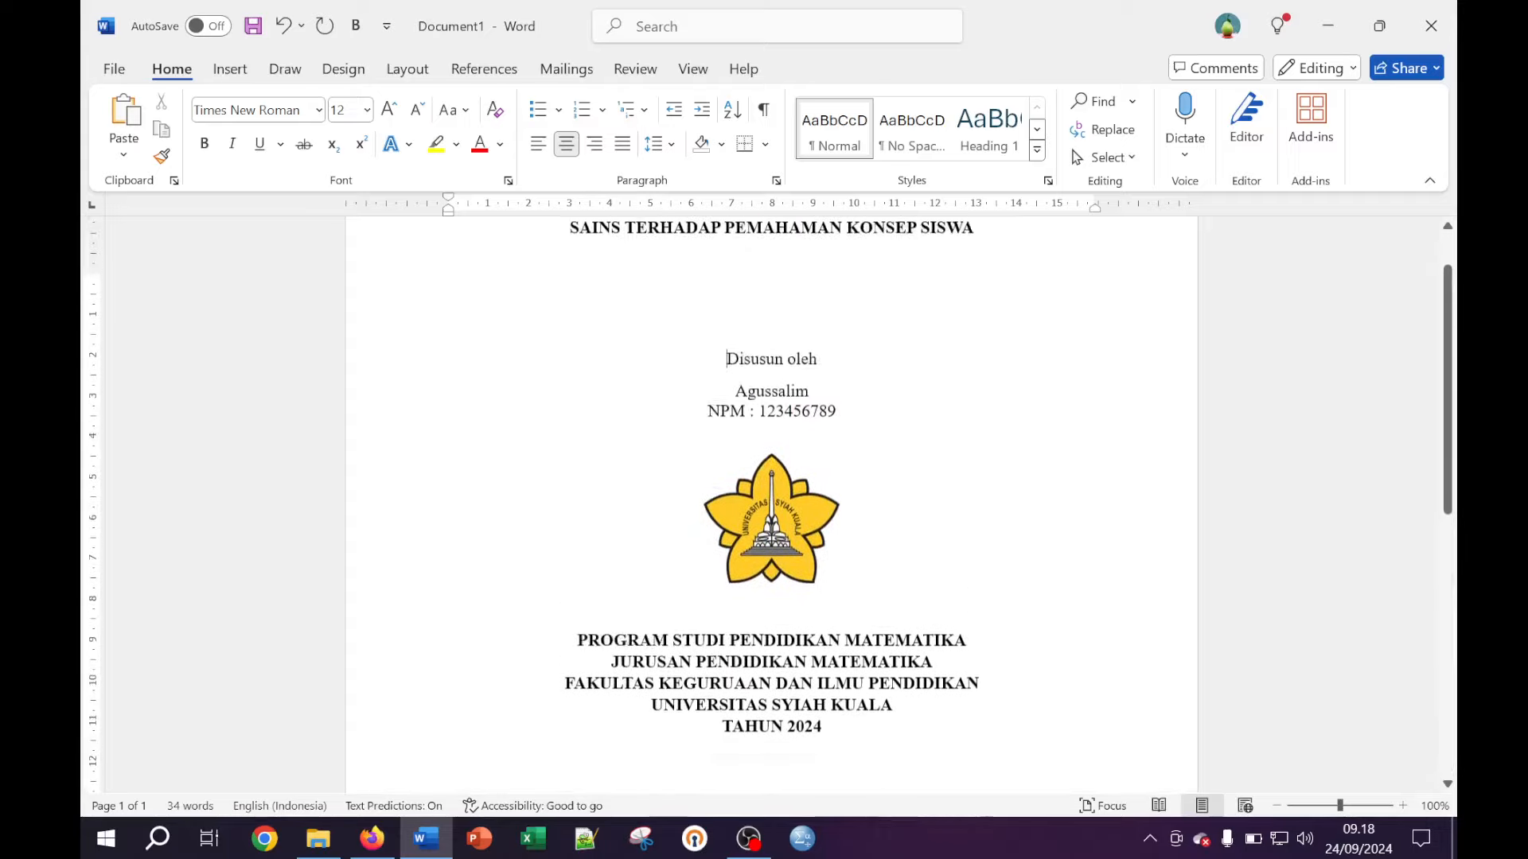
scroll(771, 477, "up", 3)
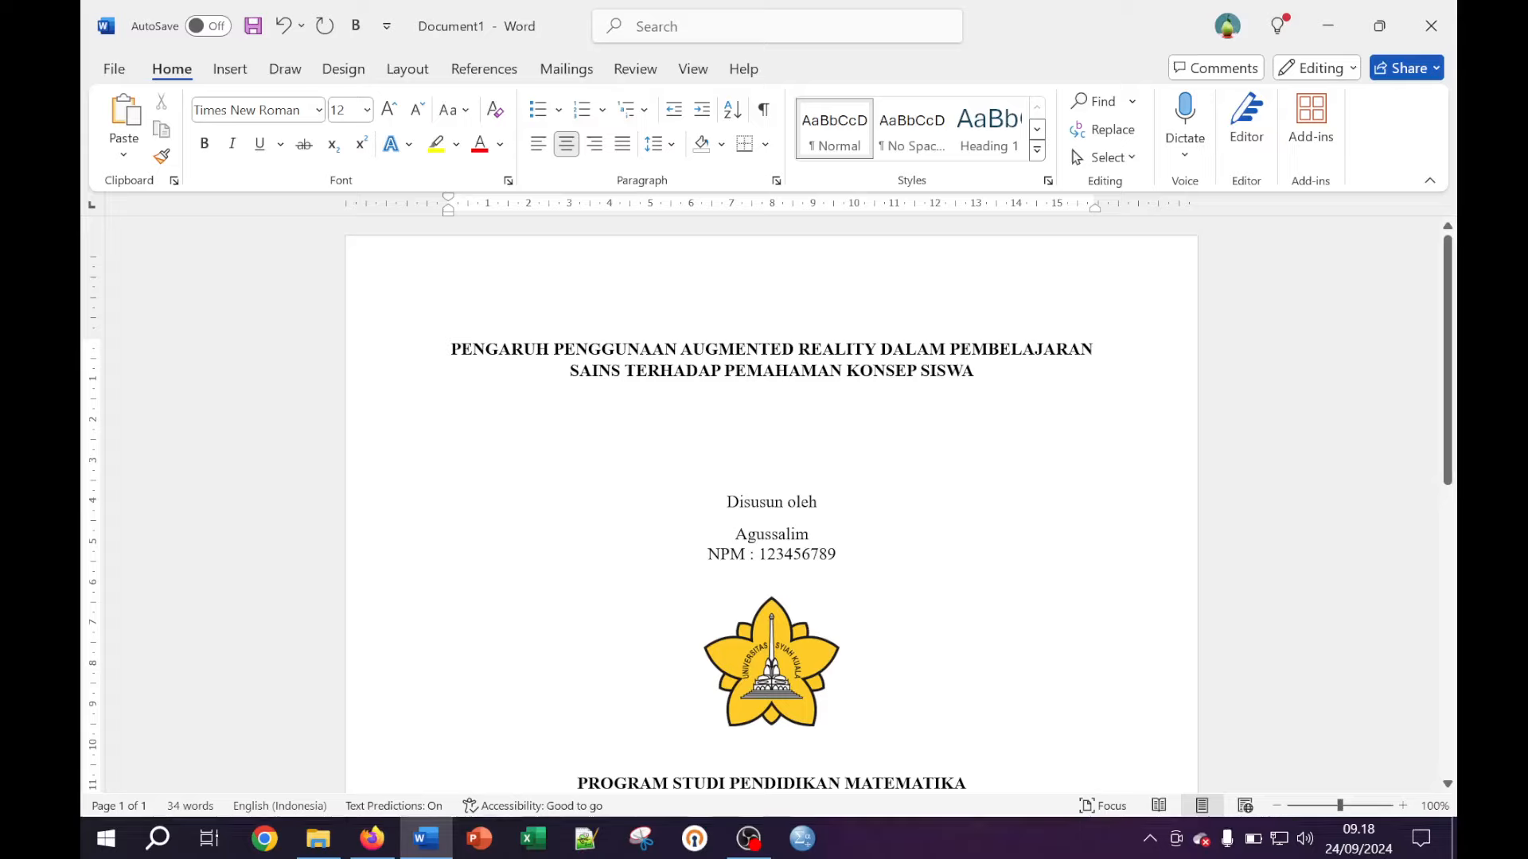
key("Return")
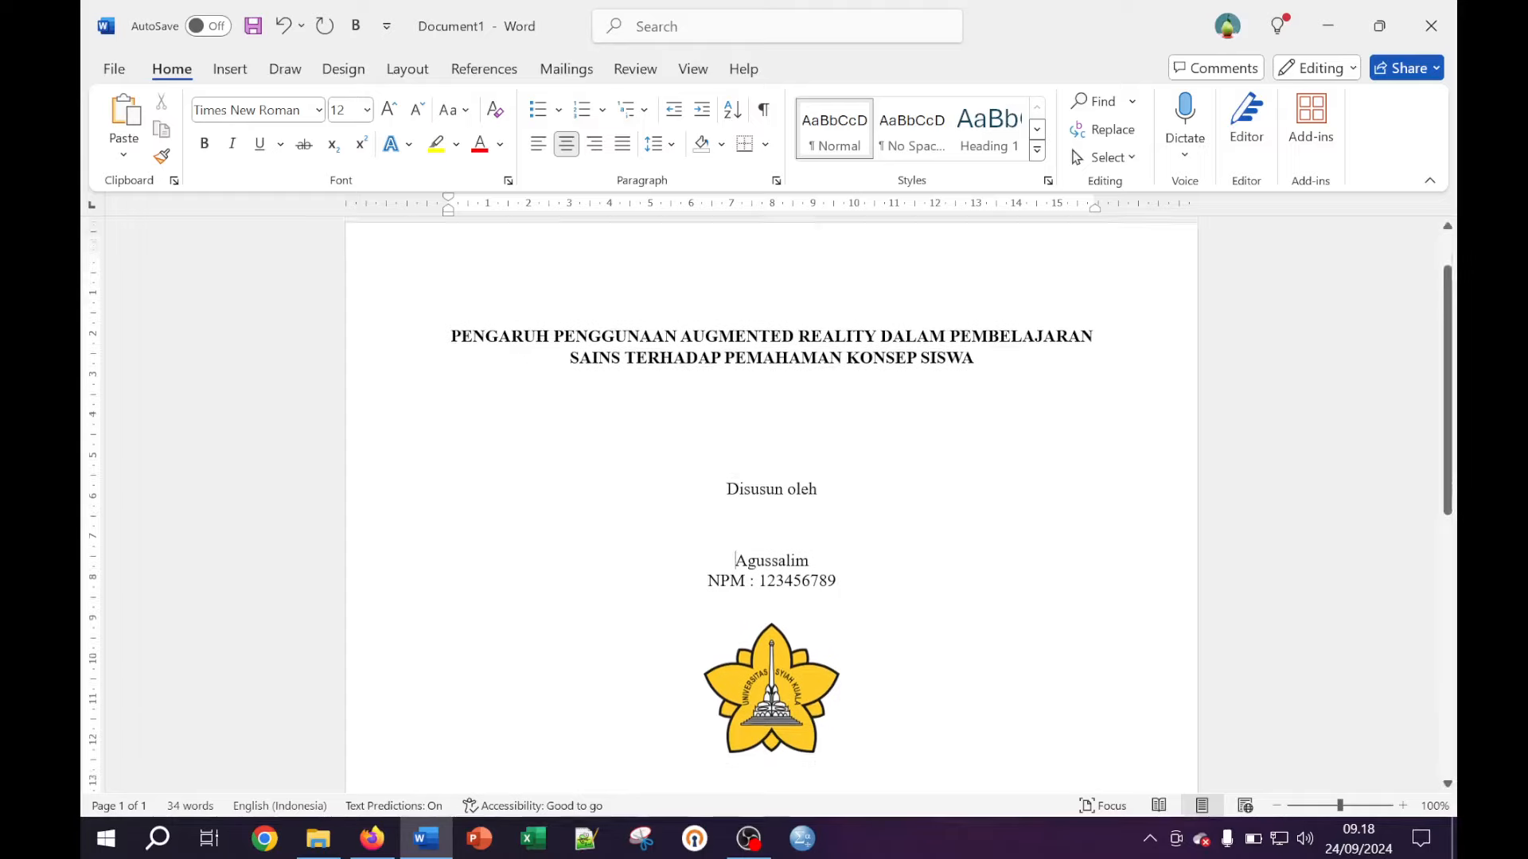
scroll(772, 501, "down", 5)
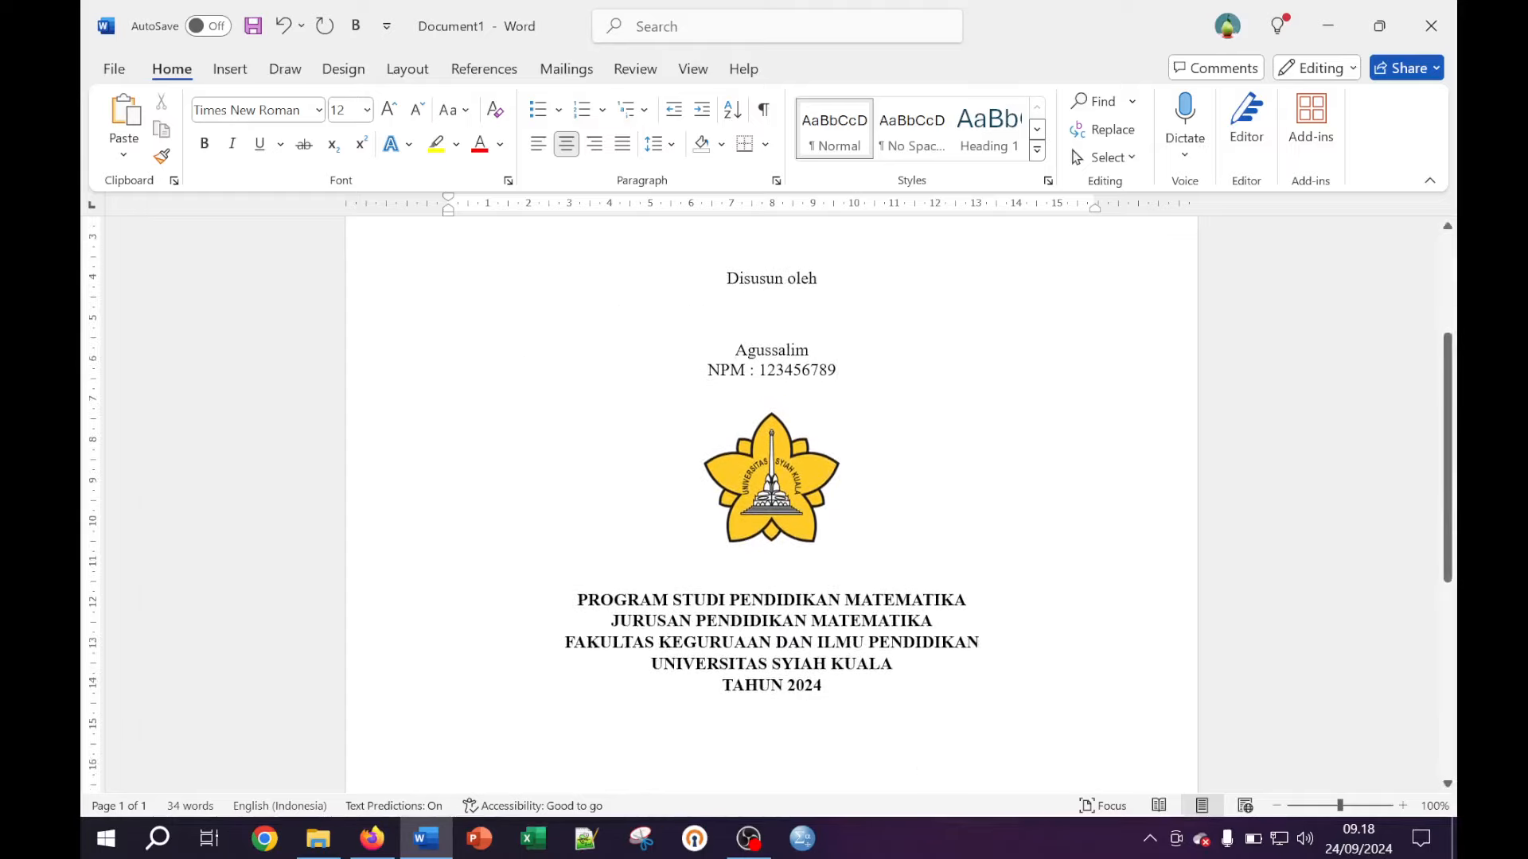
key("Return")
key("Return")
key("Return")
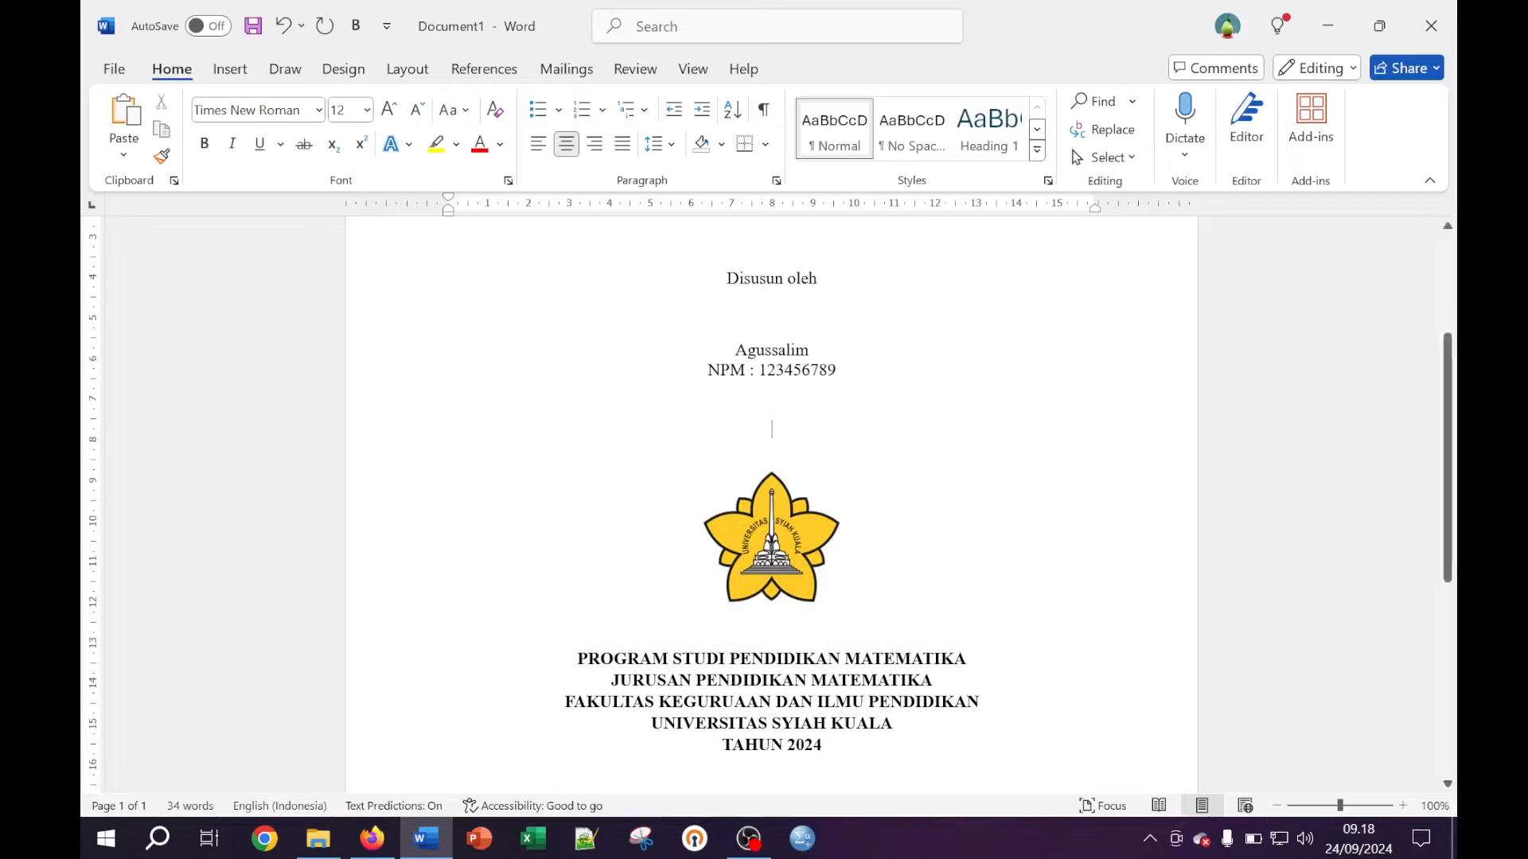
key("Return")
key("Return")
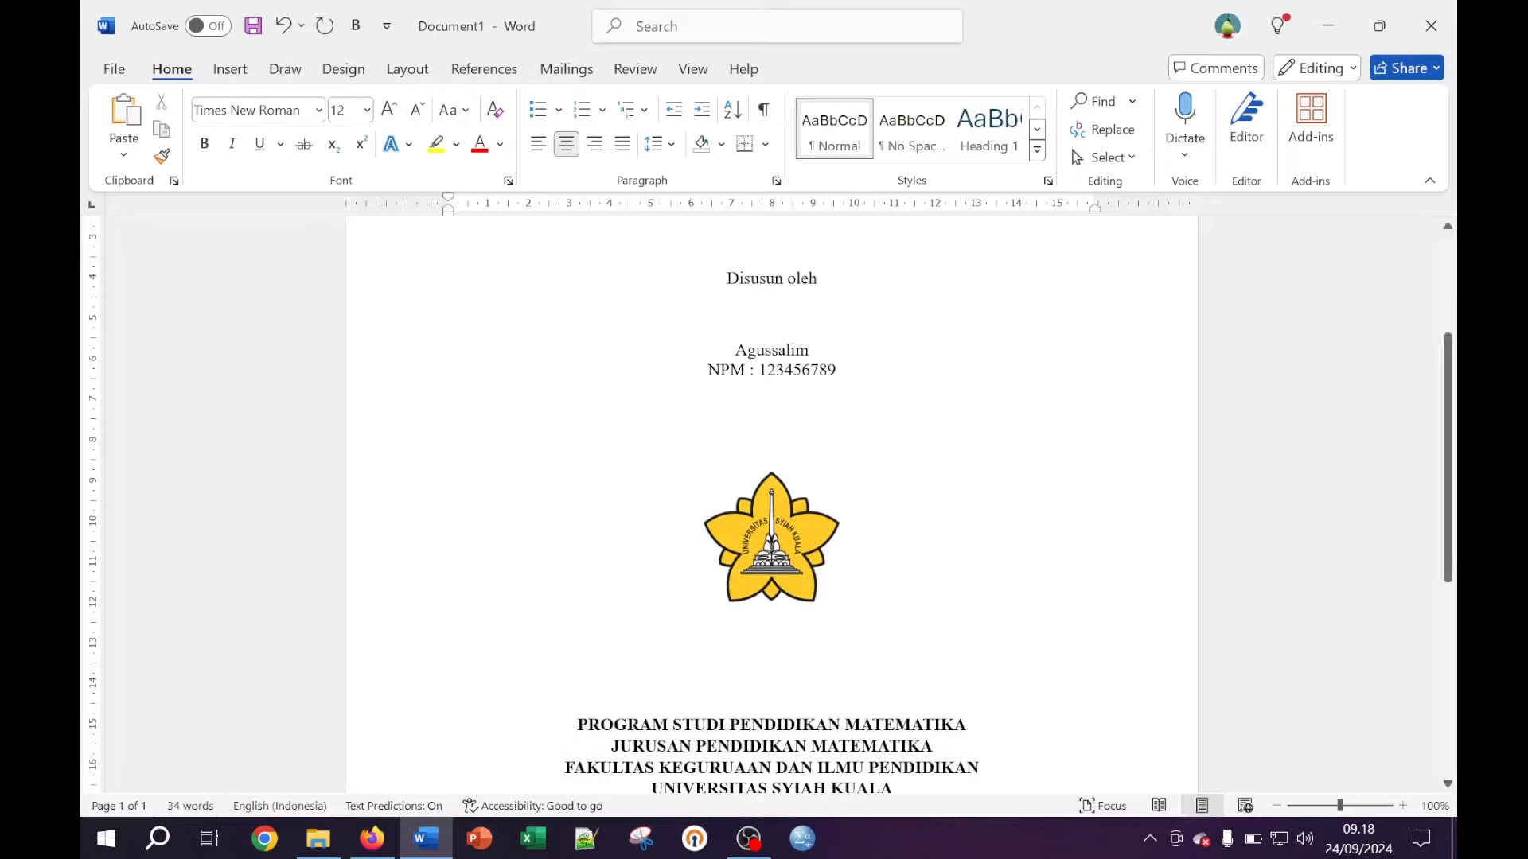
key("Return")
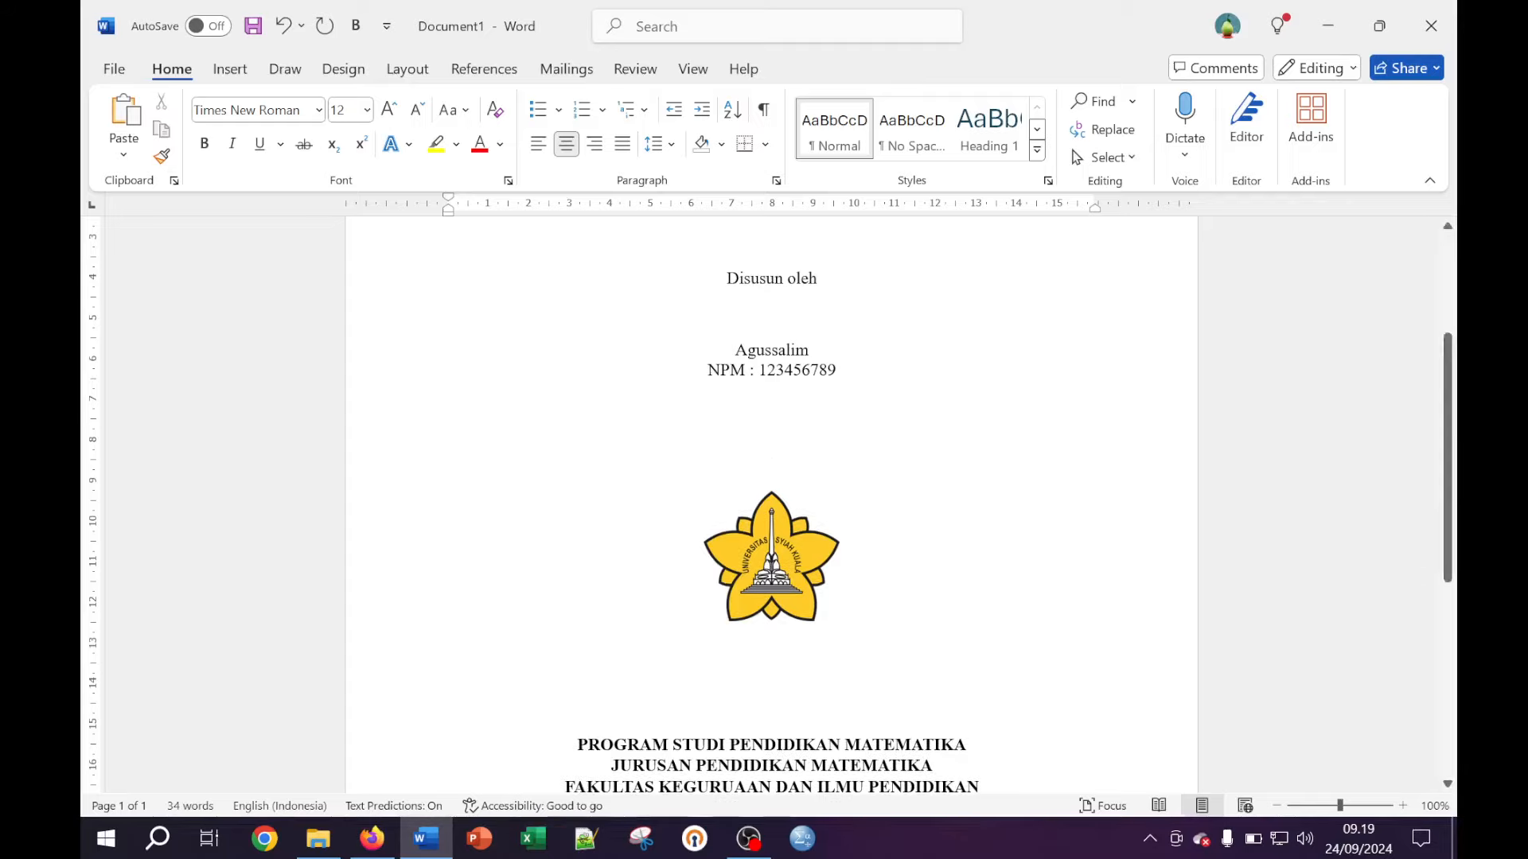
scroll(772, 501, "down", 9)
scroll(772, 501, "down", 1)
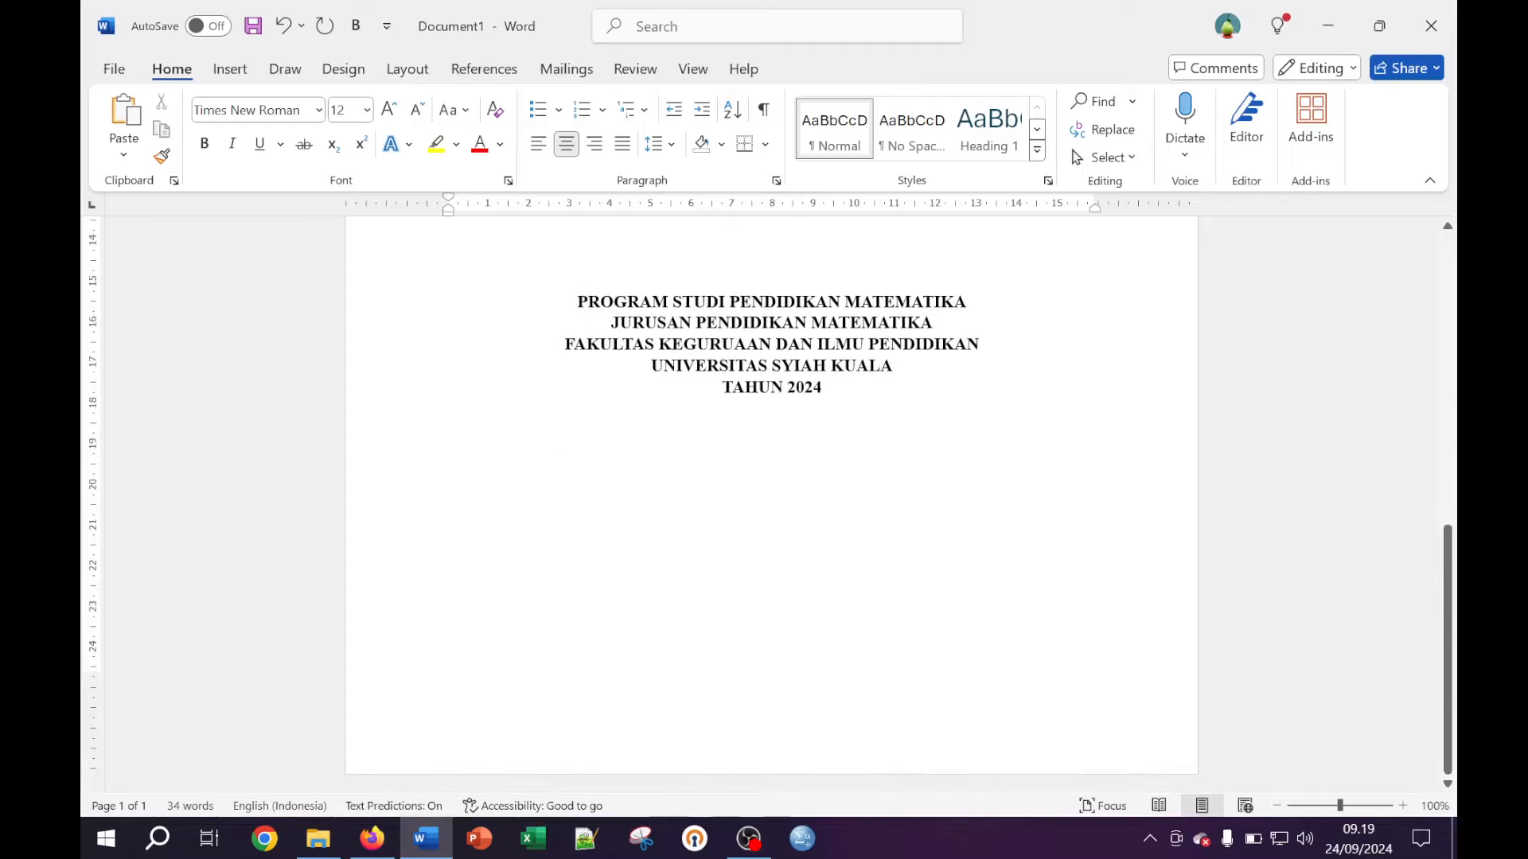
scroll(771, 501, "up", 8)
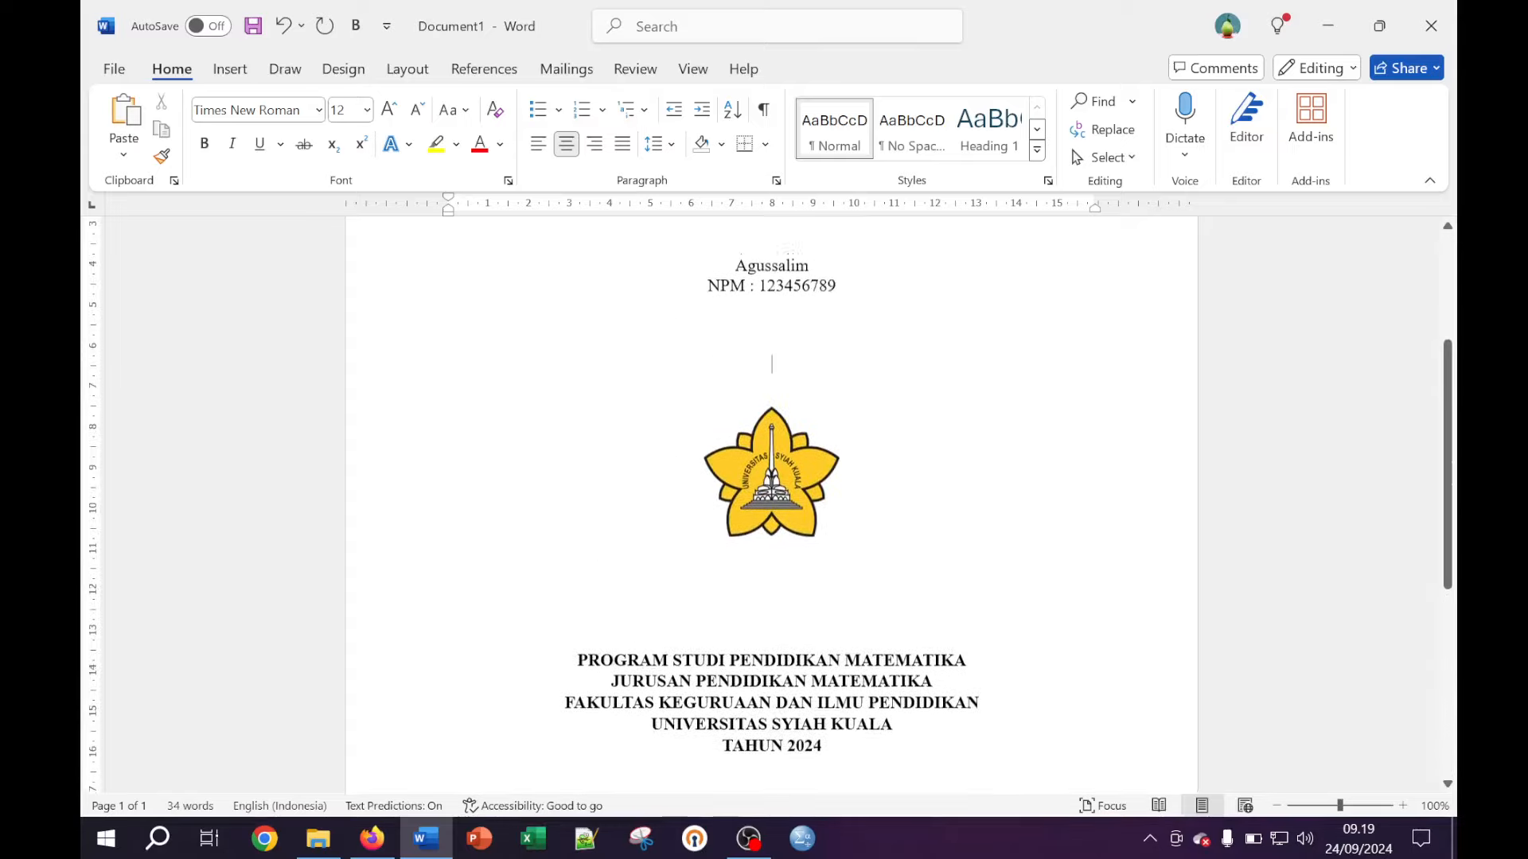
scroll(772, 501, "up", 6)
Add more blank lines above the name, between NPM and logo, and above the faculty block
left_click(851, 342)
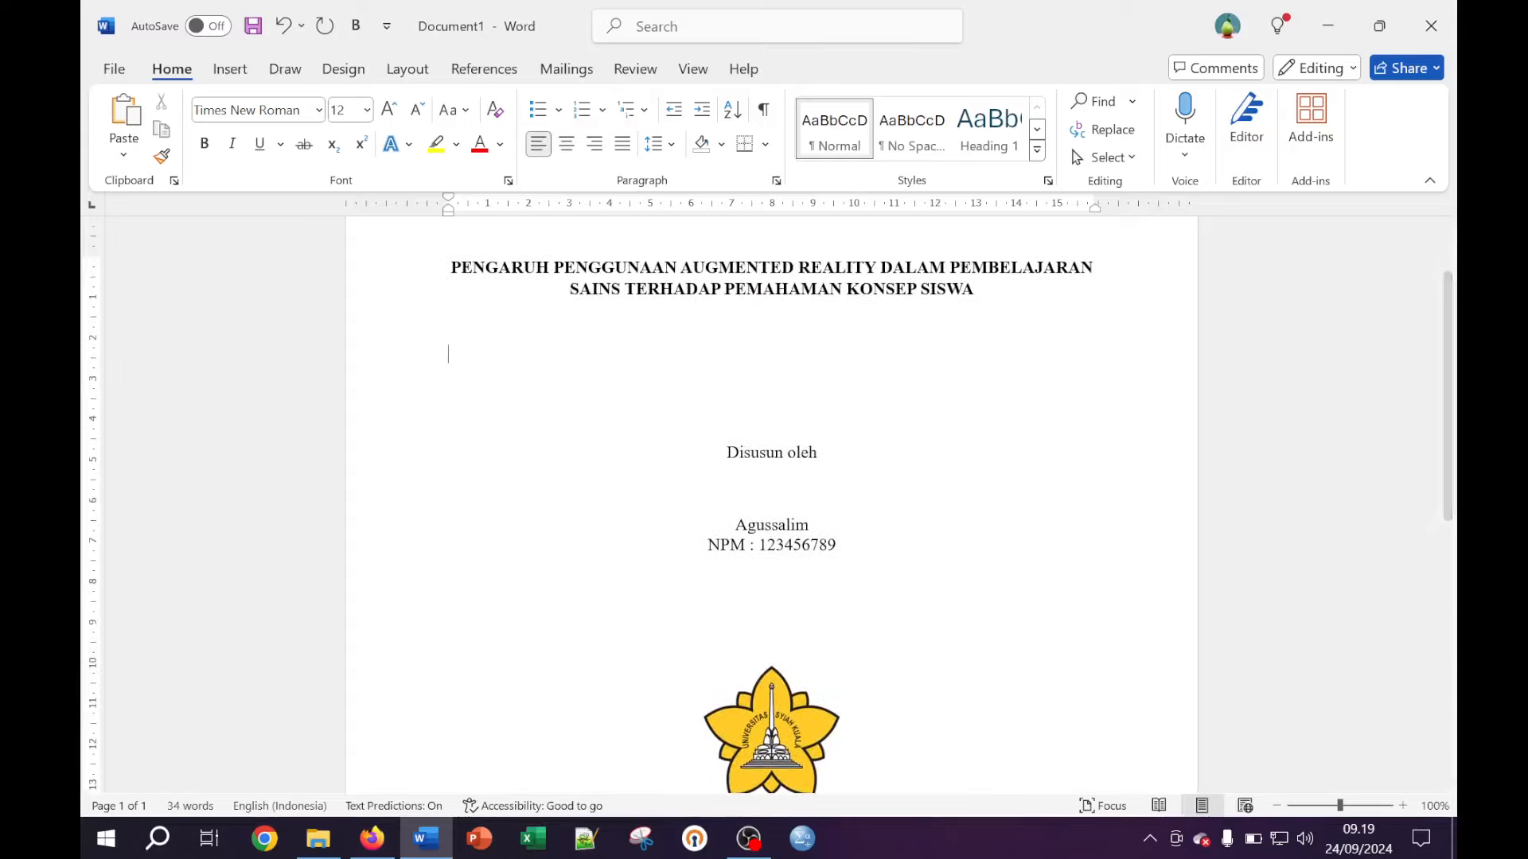
left_click(772, 485)
key("Return")
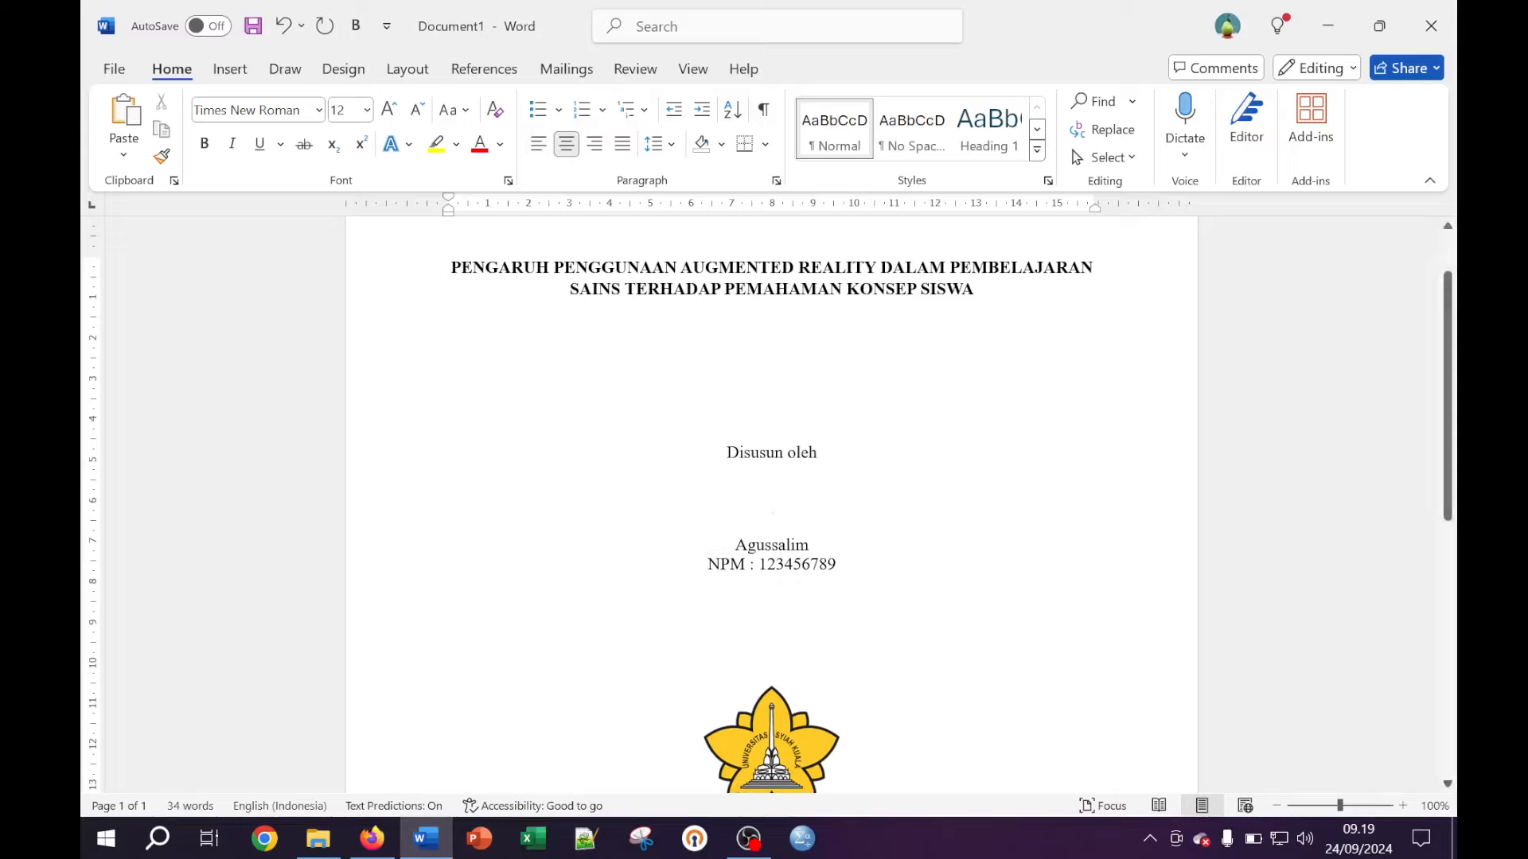
key("Return")
left_click(771, 641)
key("Return")
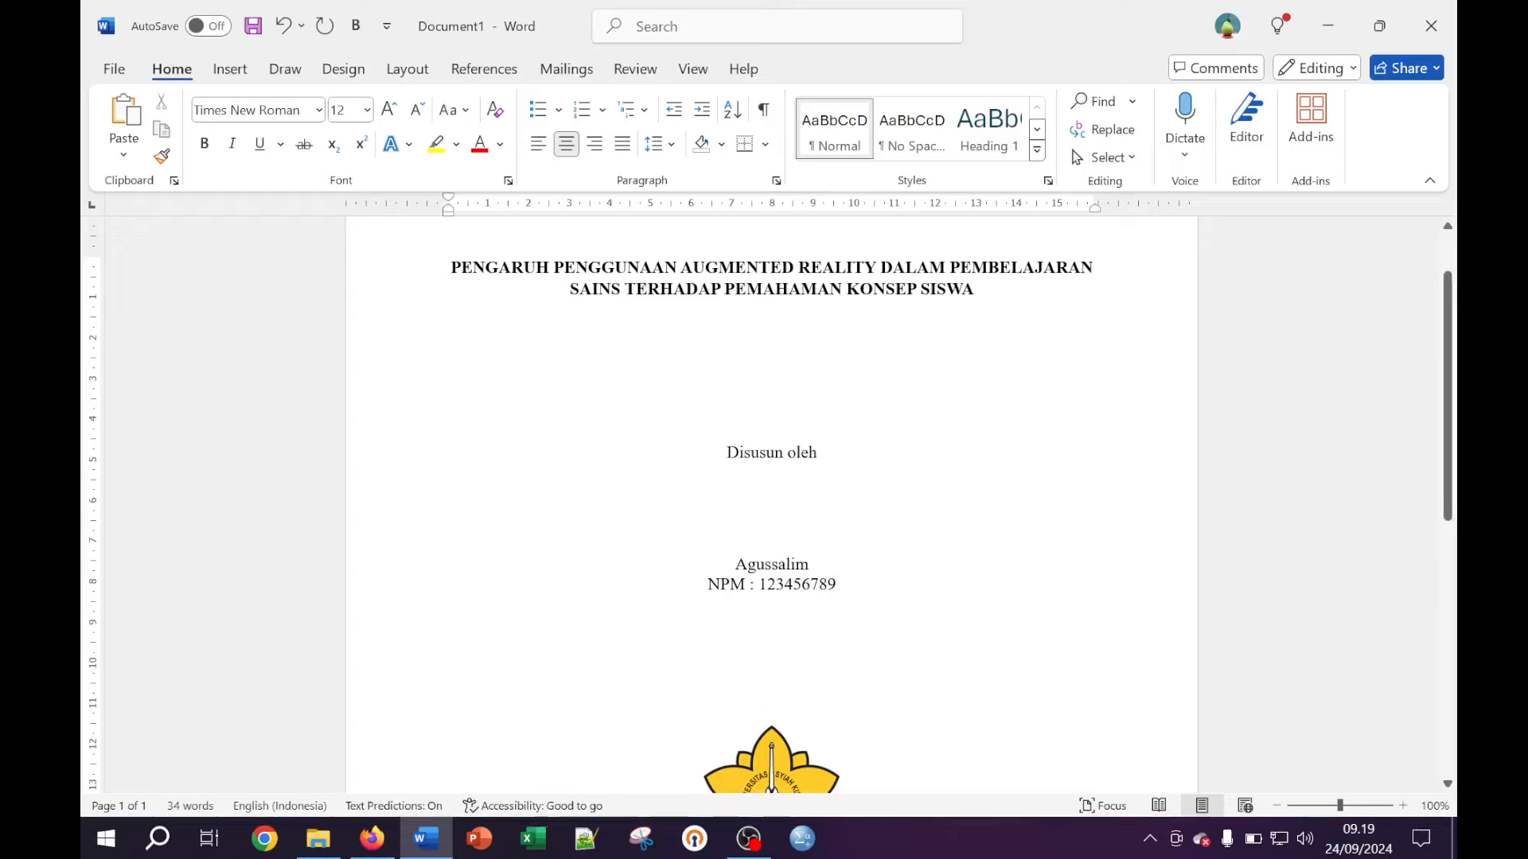
scroll(770, 552, "down", 7)
key("Return")
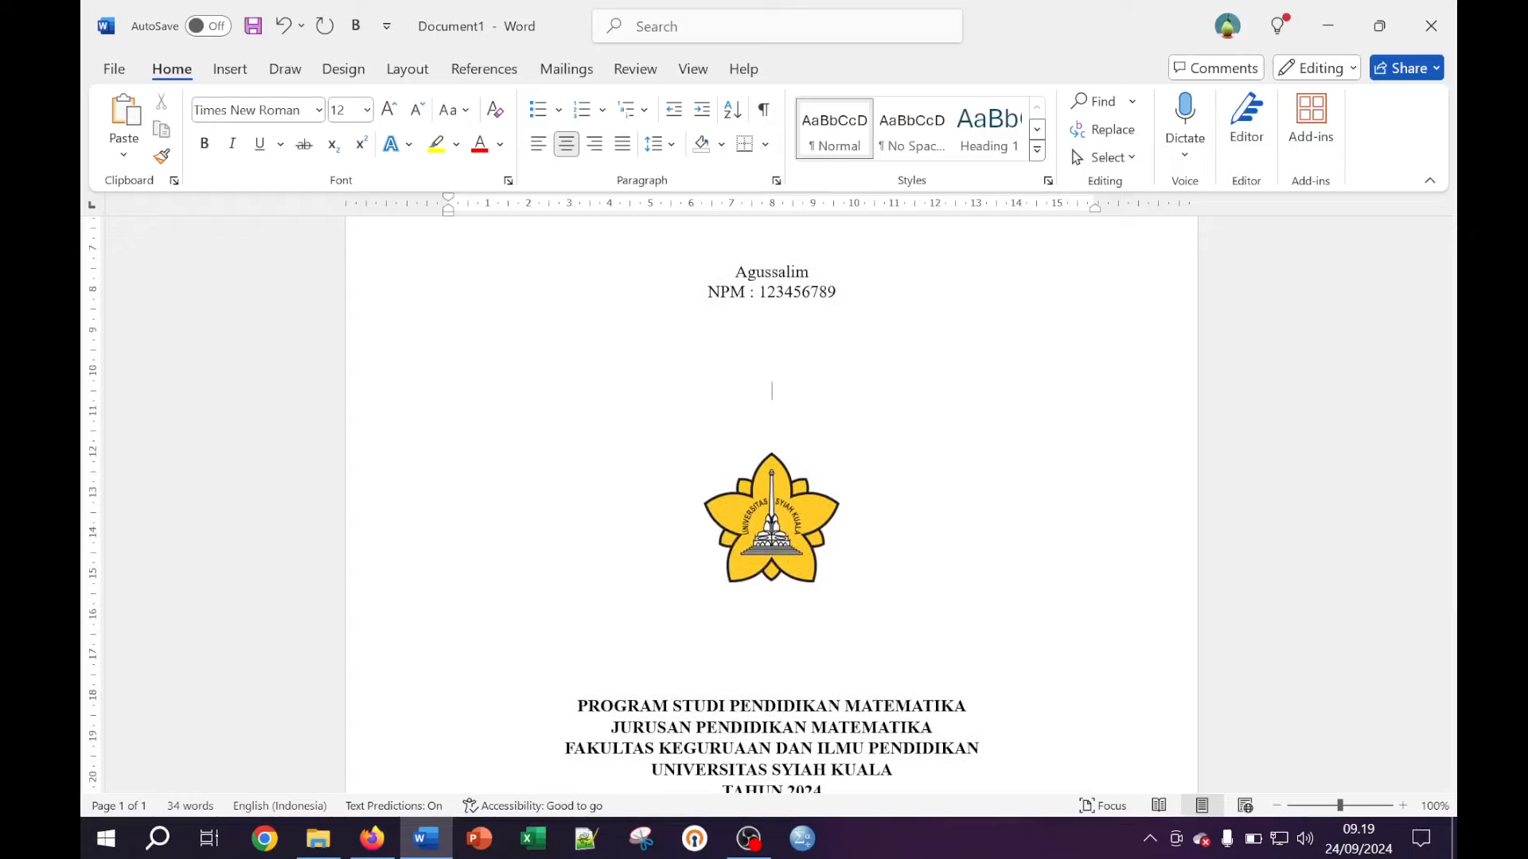
left_click(771, 639)
key("Return")
key("Return")
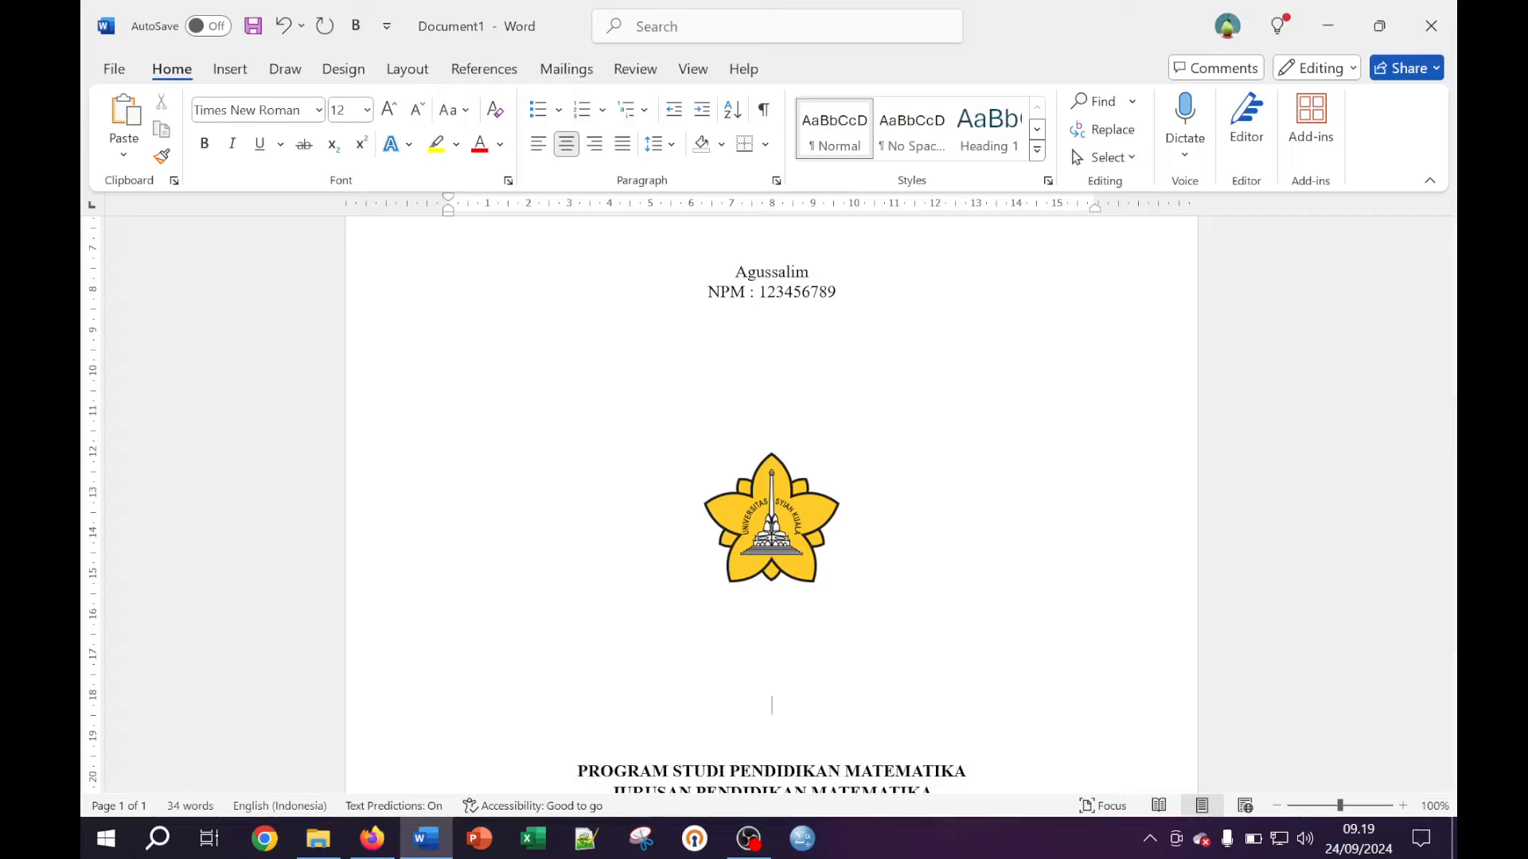
scroll(770, 505, "down", 7)
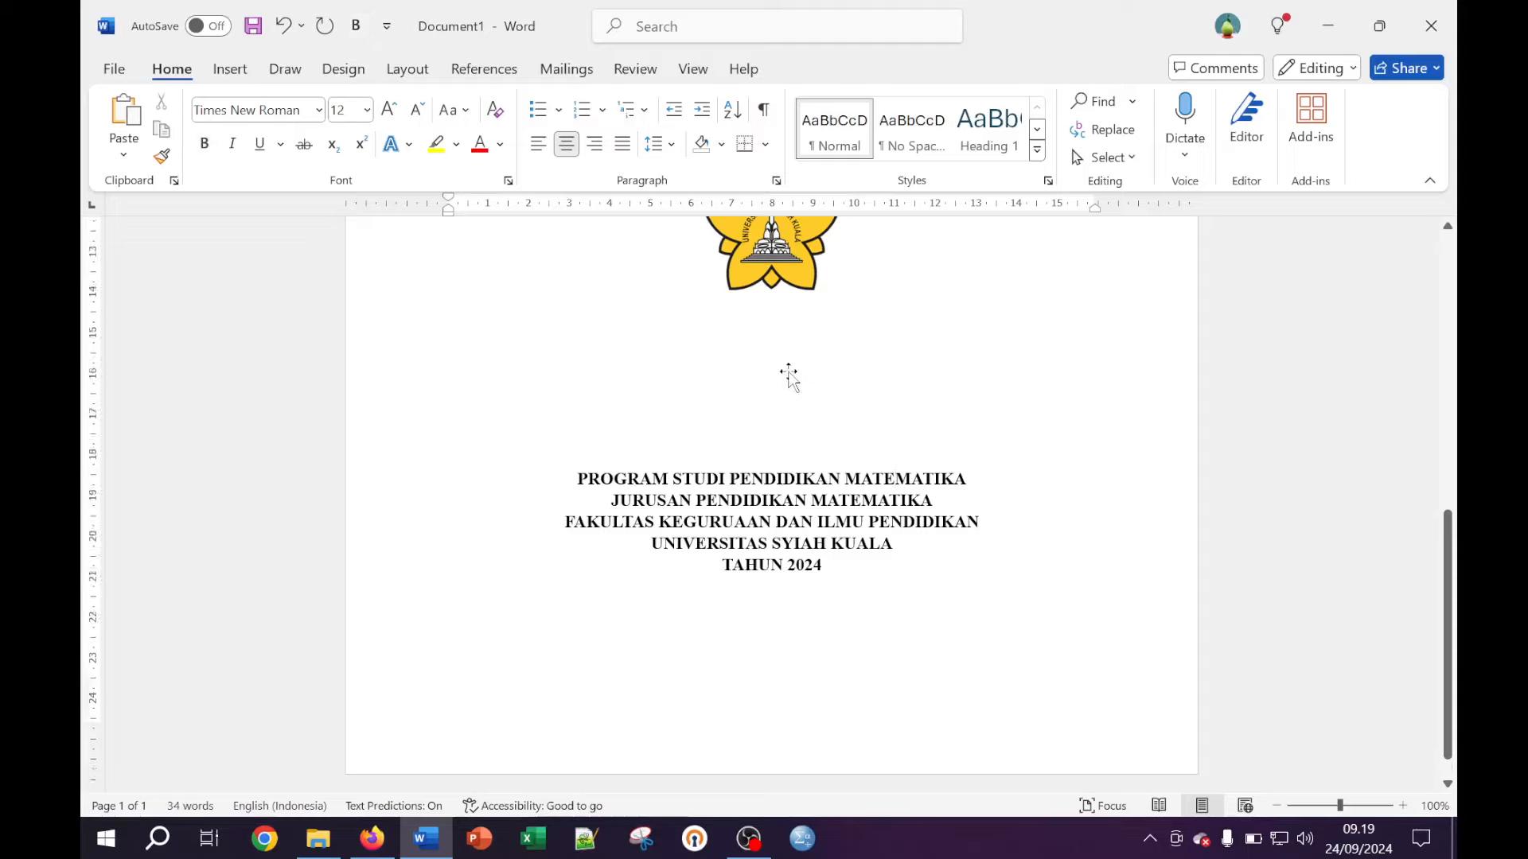
scroll(787, 375, "up", 5)
scroll(771, 509, "up", 10)
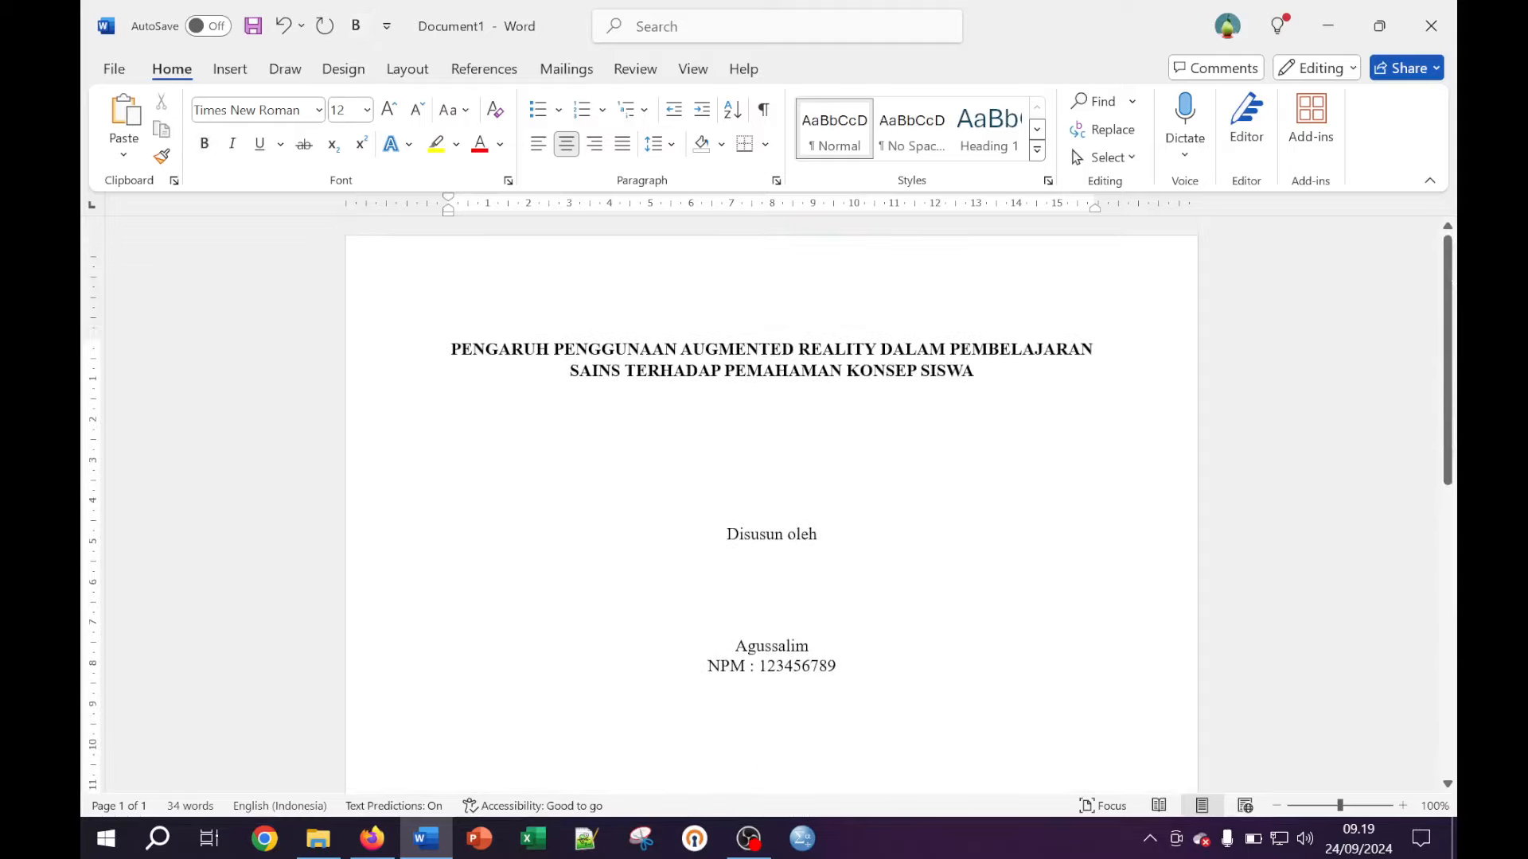
left_click(691, 348)
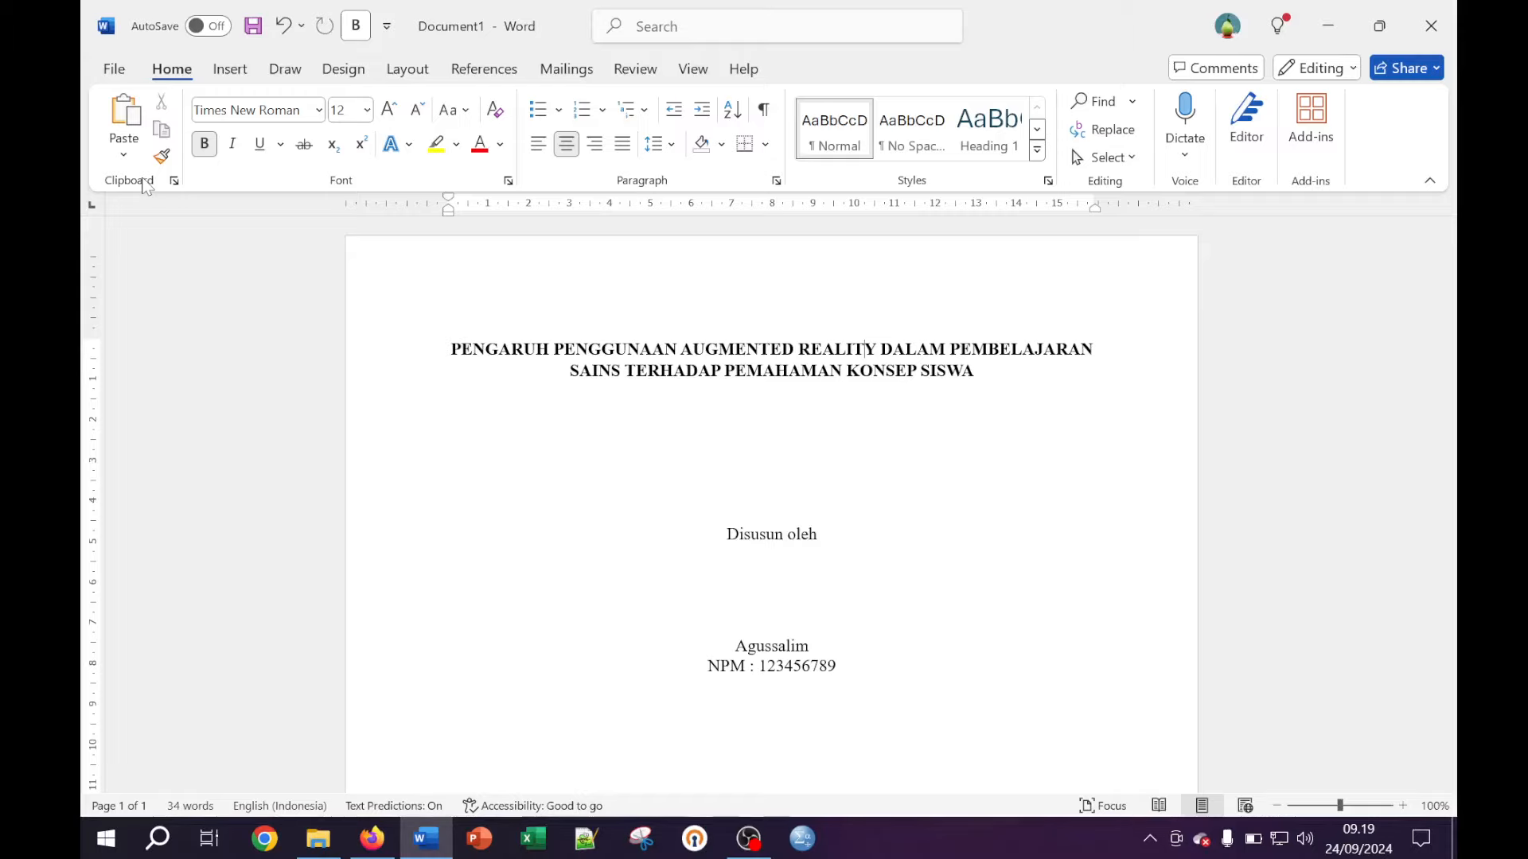
Set custom page margins: top, bottom and right 2,5 cm, left 3 cm
left_click(114, 70)
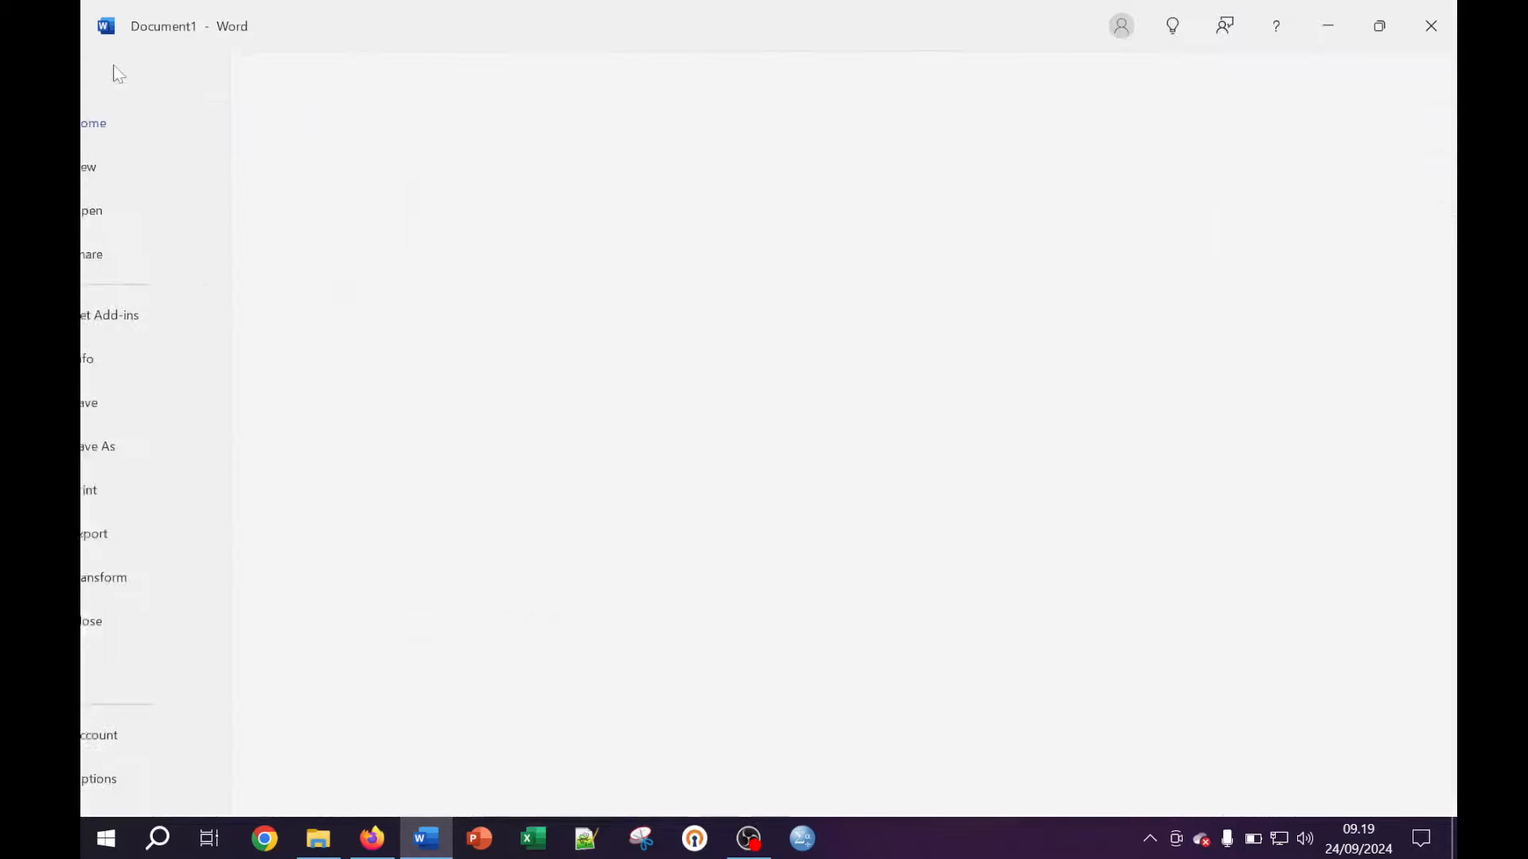
left_click(112, 75)
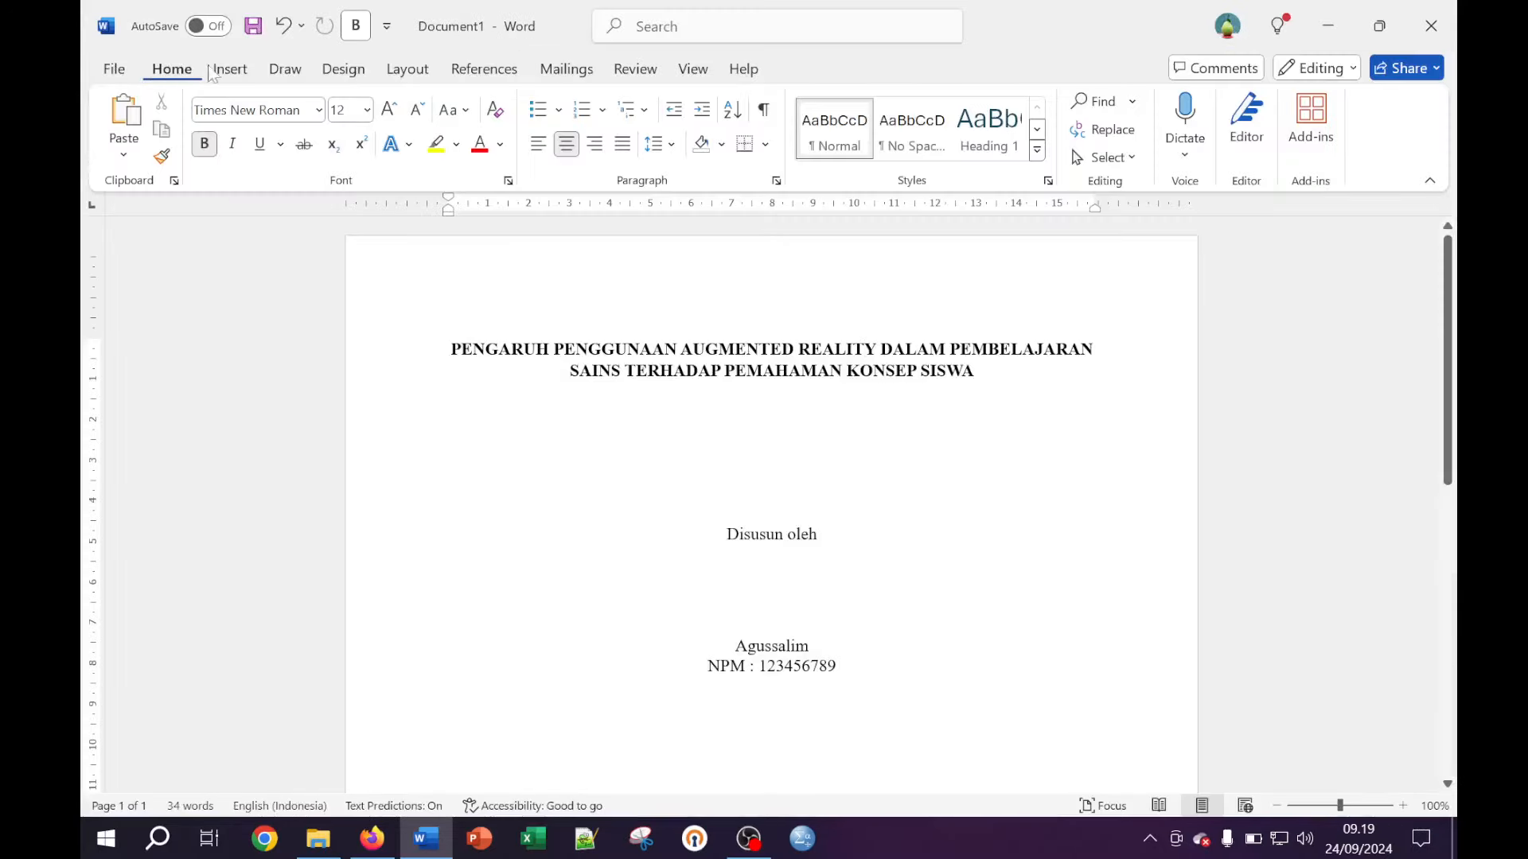
left_click(430, 73)
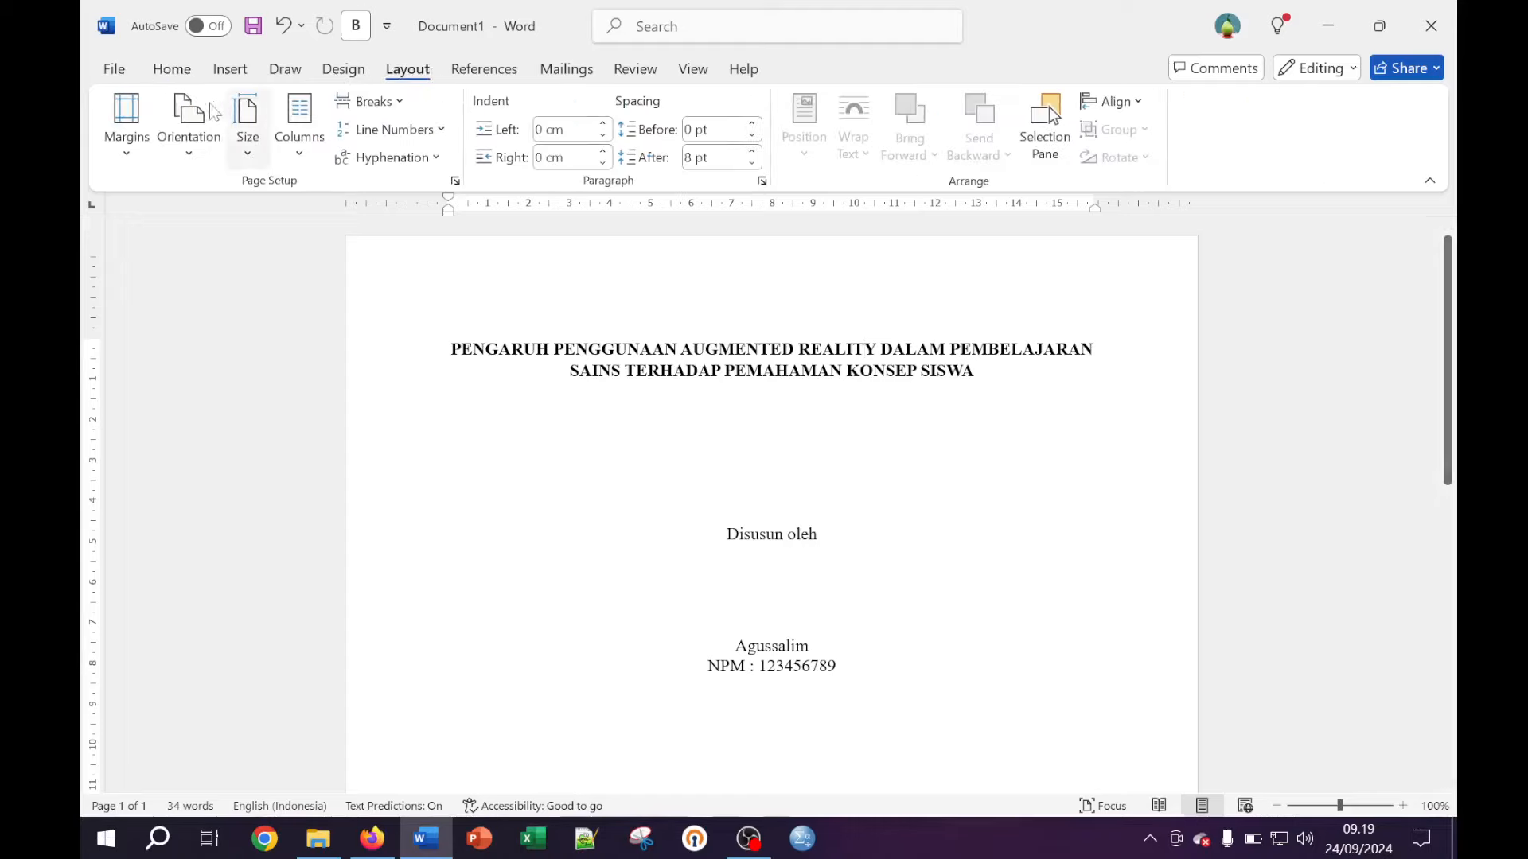
left_click(127, 151)
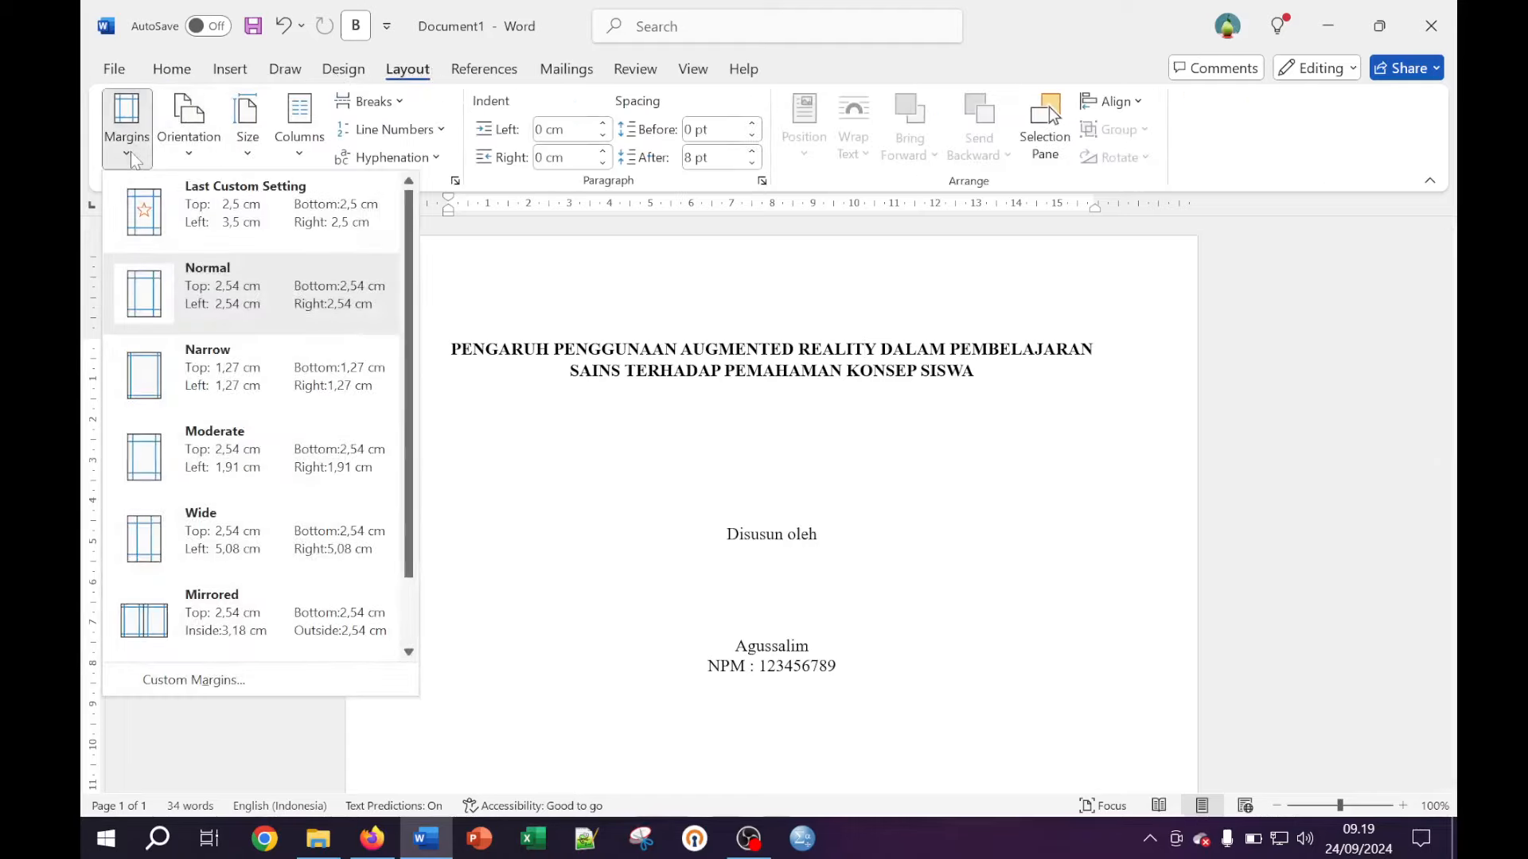
left_click(204, 685)
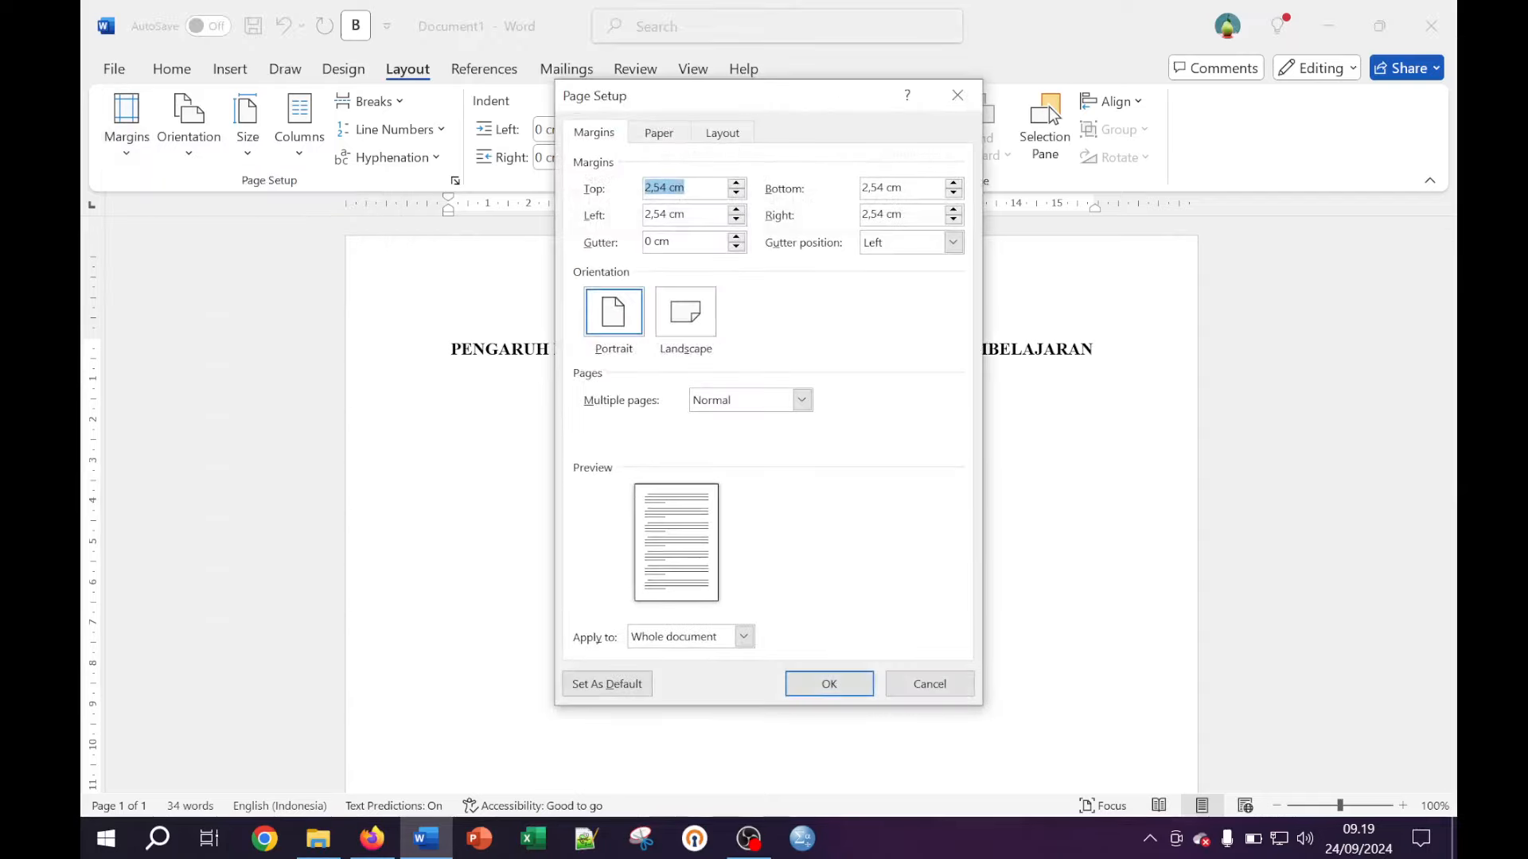
left_click(685, 188)
left_click_drag(666, 188, 643, 190)
left_click(666, 188)
key("BackSpace")
left_click(667, 215)
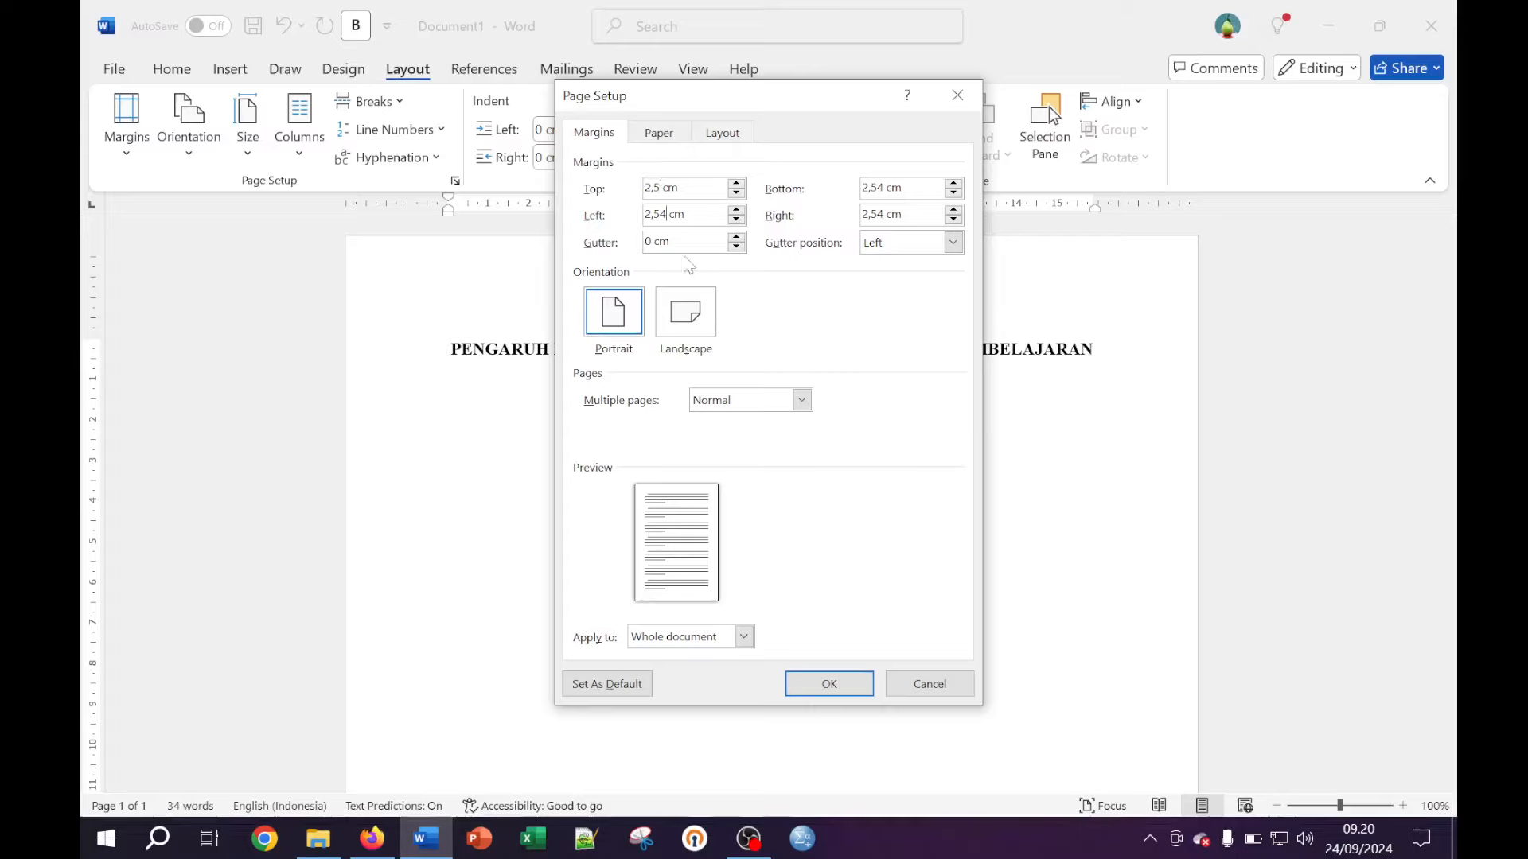
key("BackSpace")
key("BackSpace")
key("BackSpace")
key("BackSpace")
type("3")
left_click(892, 188)
key("BackSpace")
left_click(878, 215)
key("Delete")
left_click(855, 686)
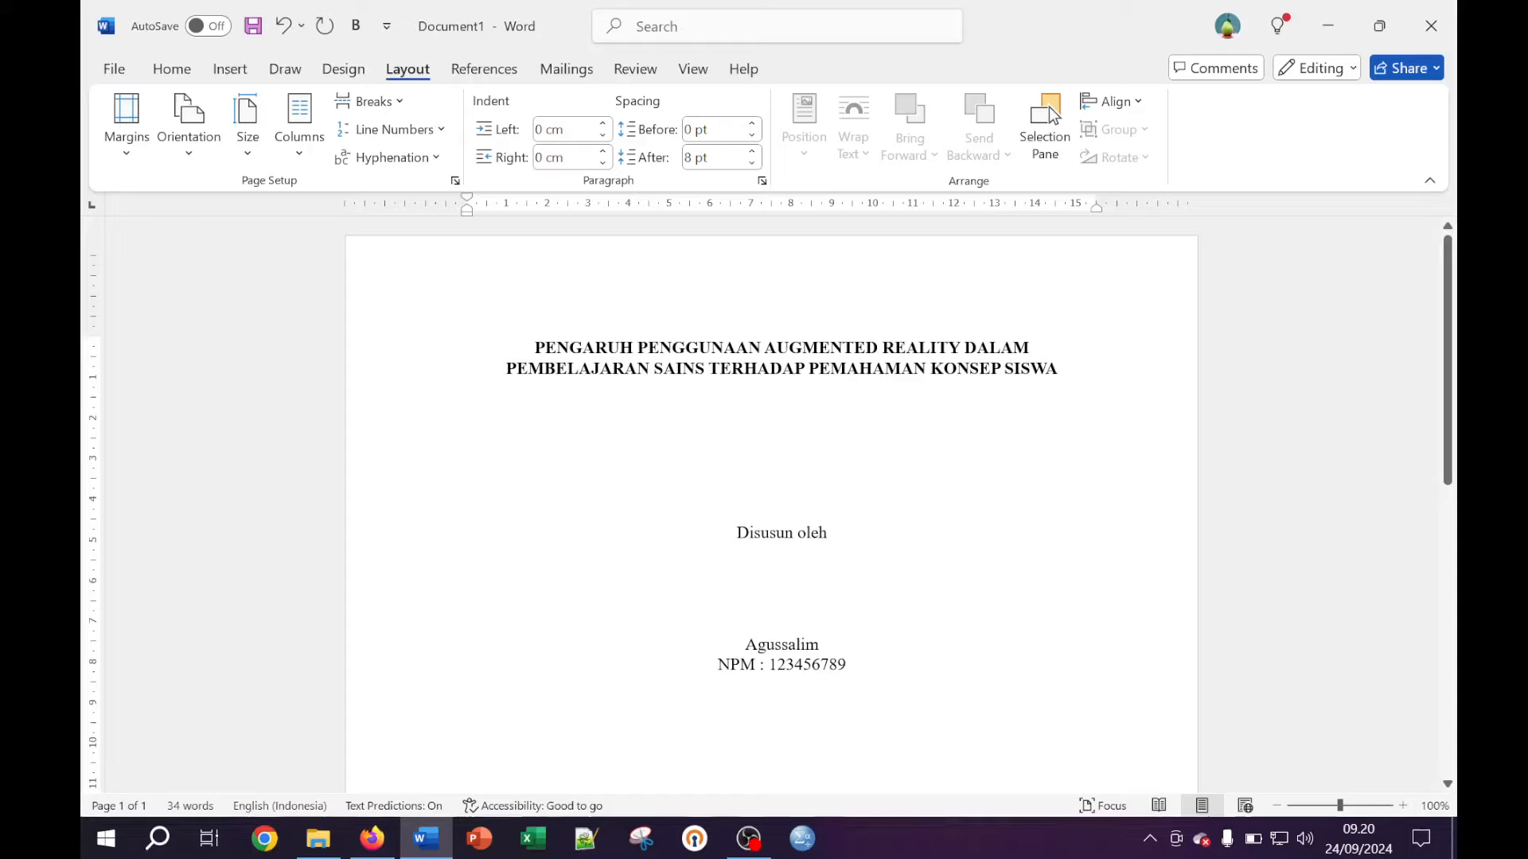
scroll(1049, 107, "down", 2)
scroll(1048, 107, "down", 1)
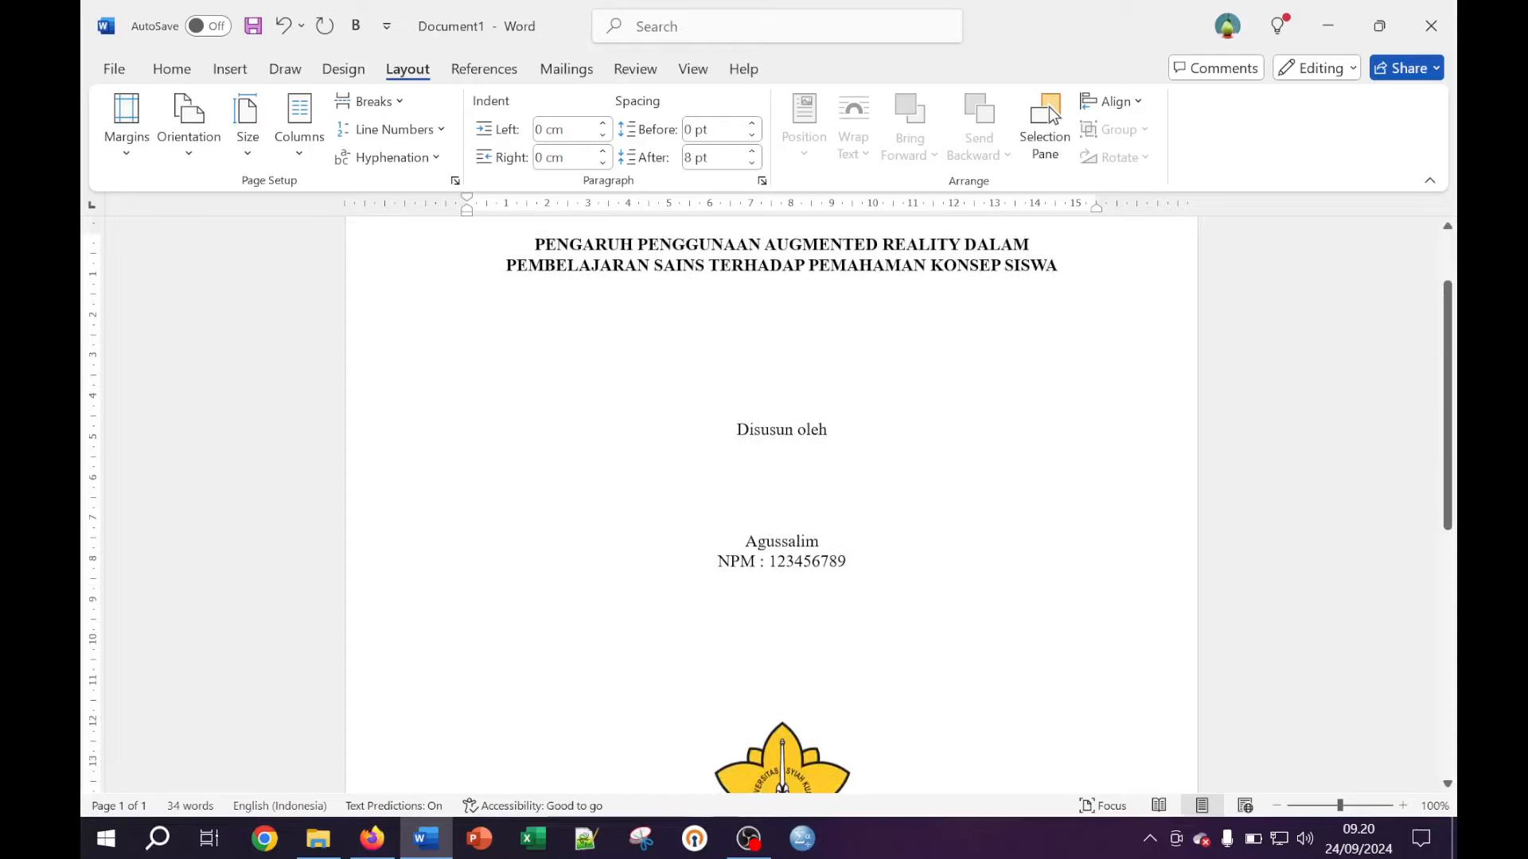
scroll(1049, 106, "up", 2)
scroll(772, 501, "down", 10)
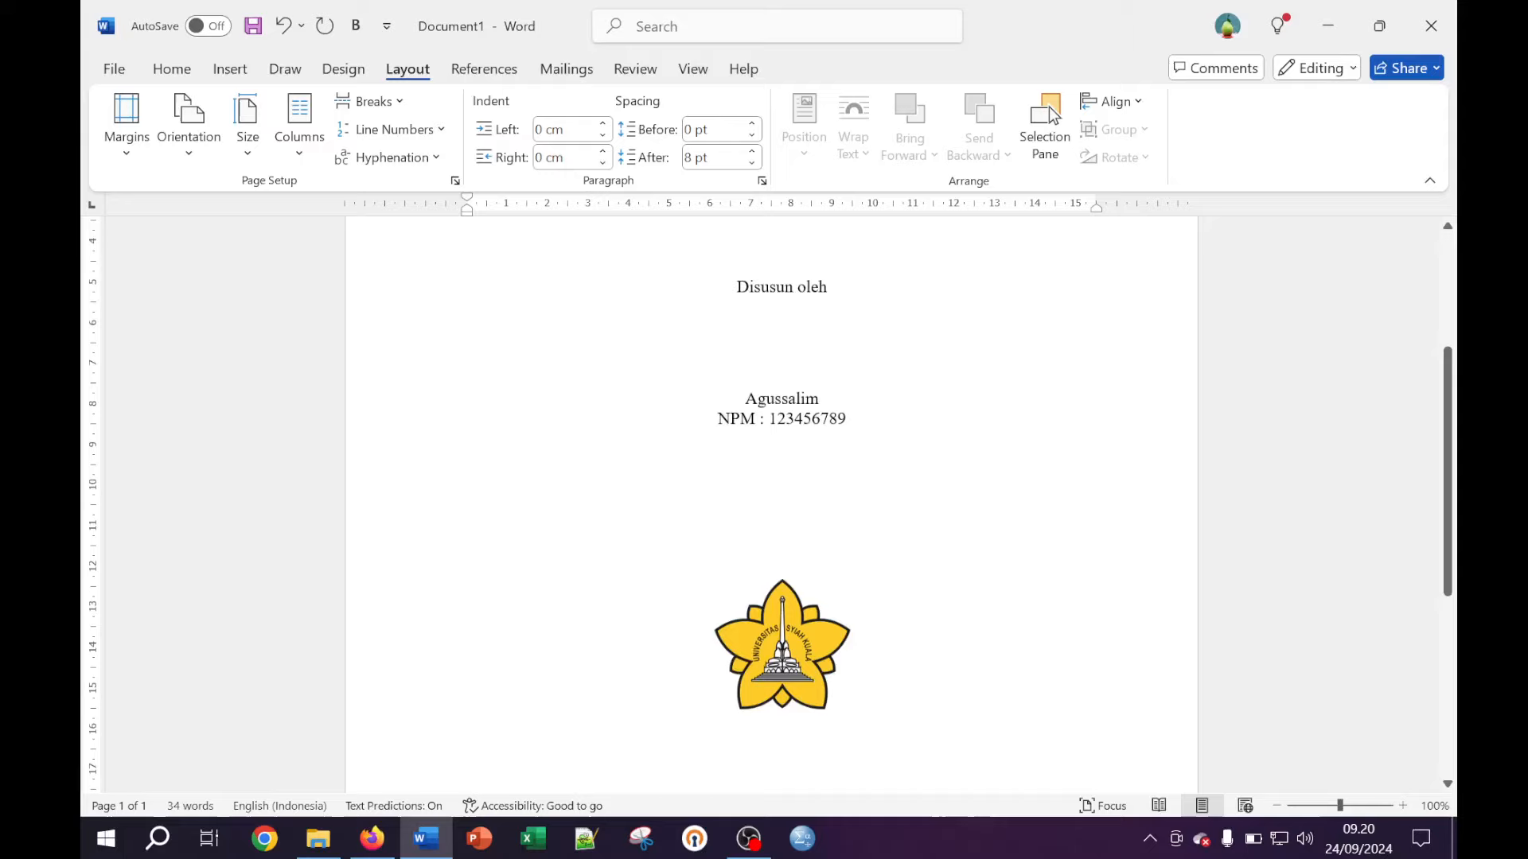
scroll(772, 502, "down", 1)
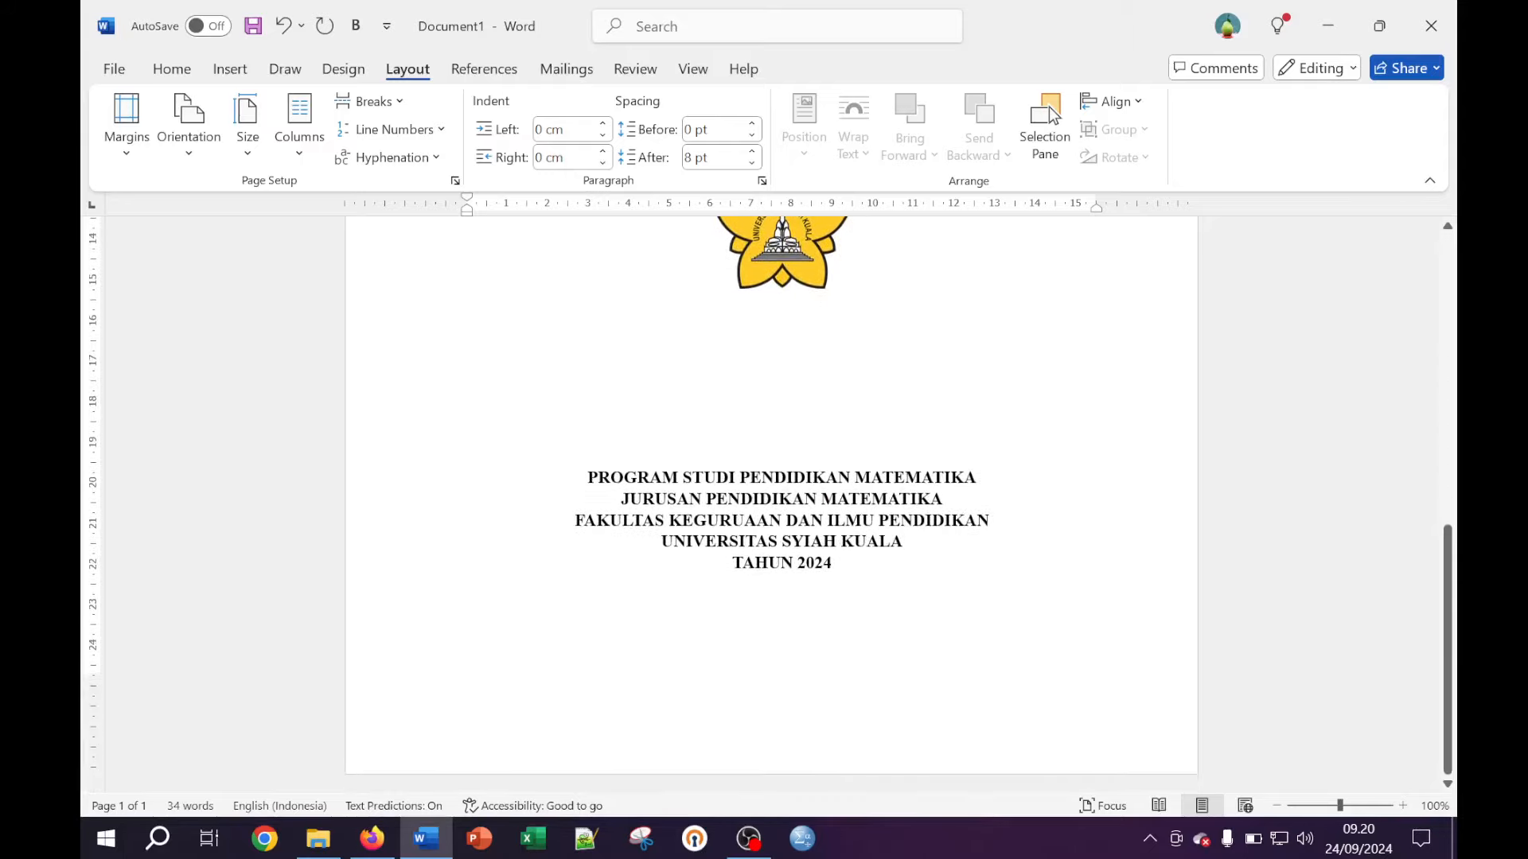
left_click(798, 562)
scroll(772, 502, "up", 5)
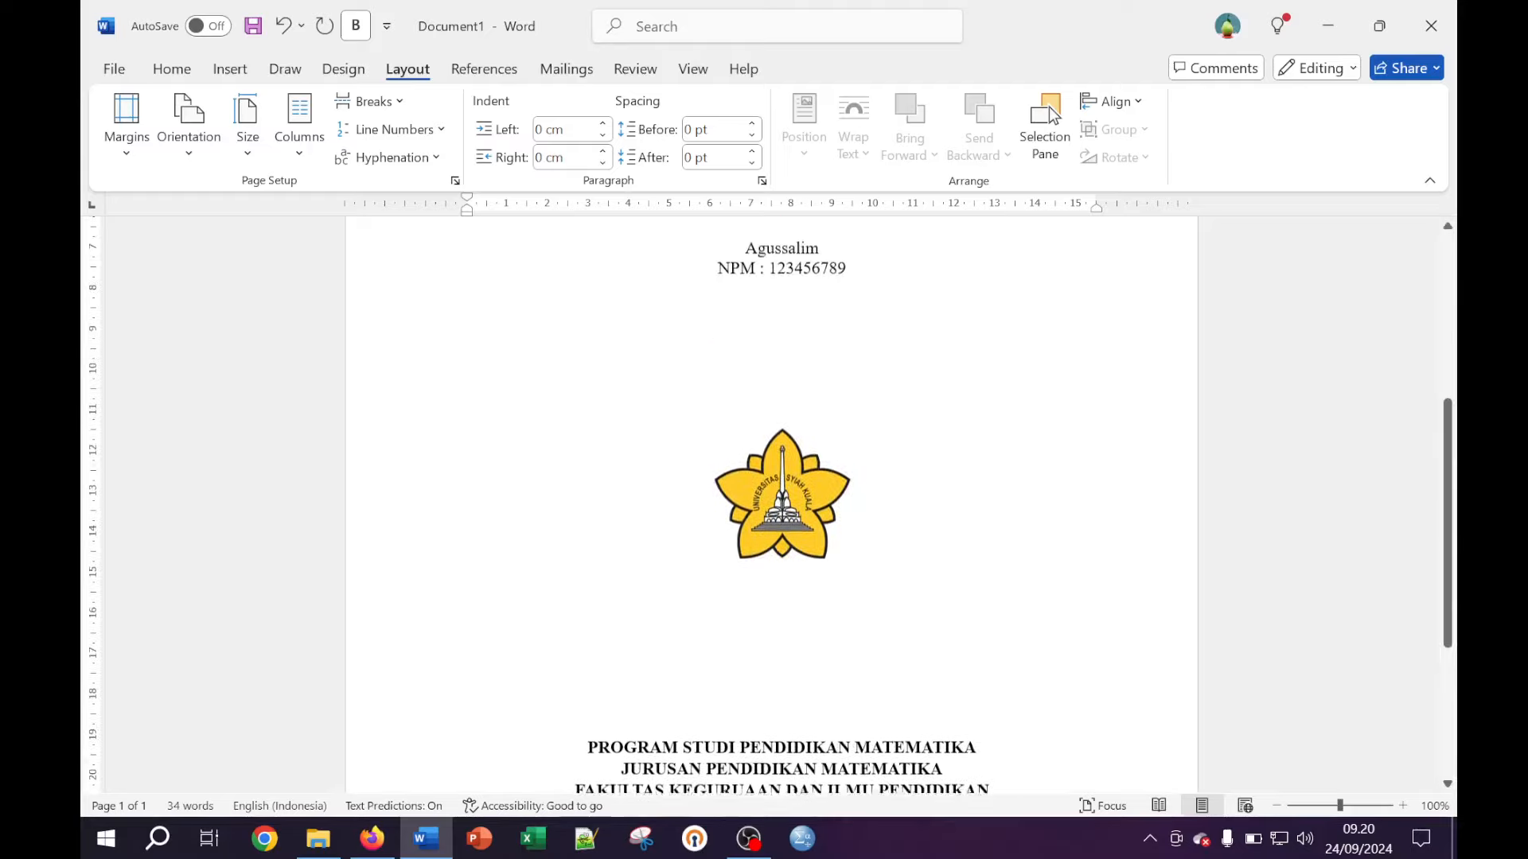
scroll(772, 506, "up", 6)
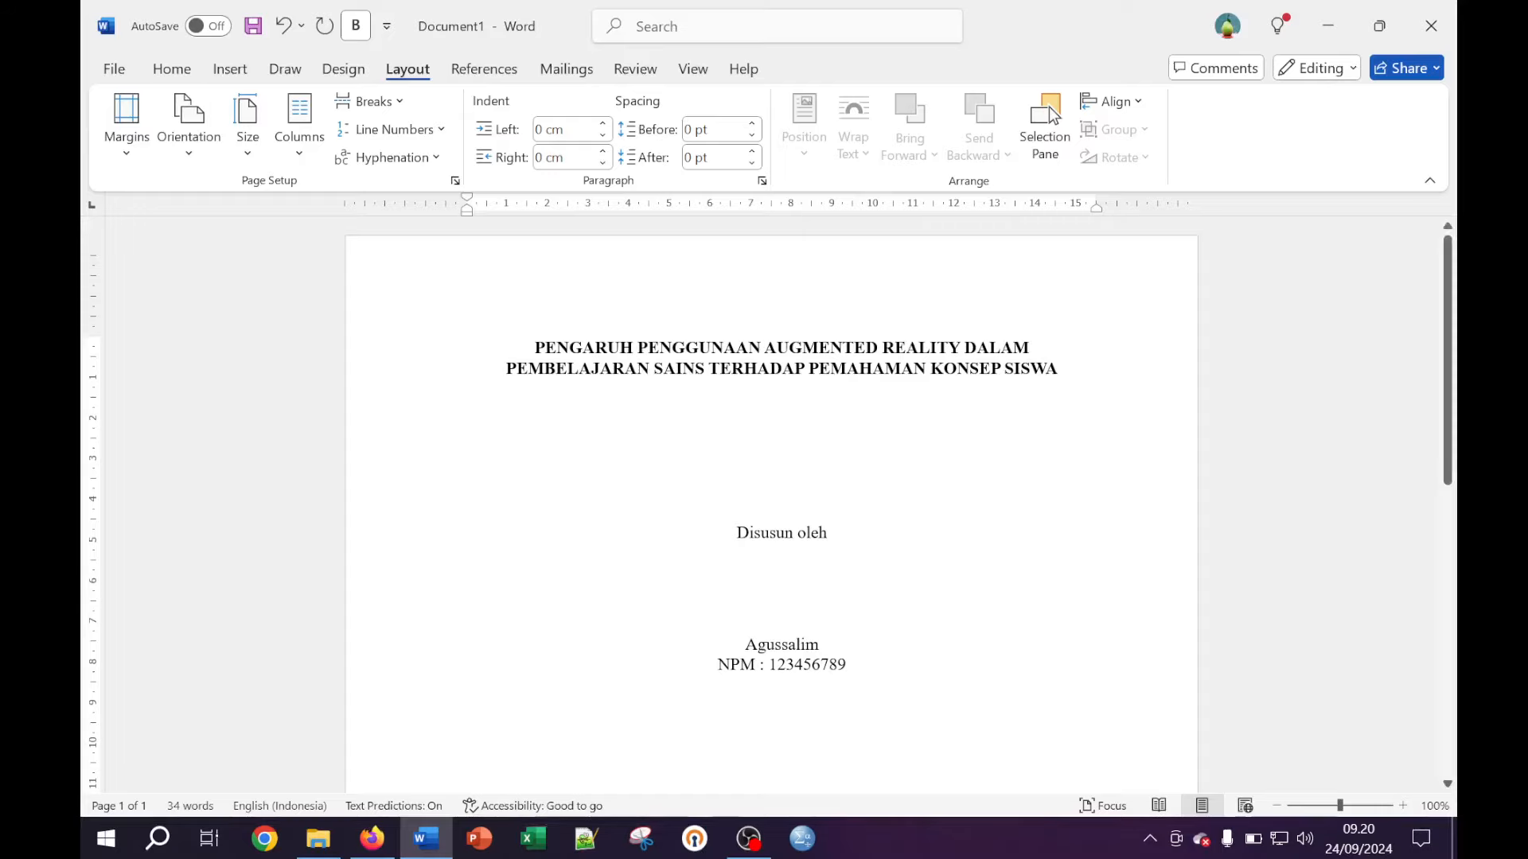
key("ctrl+End")
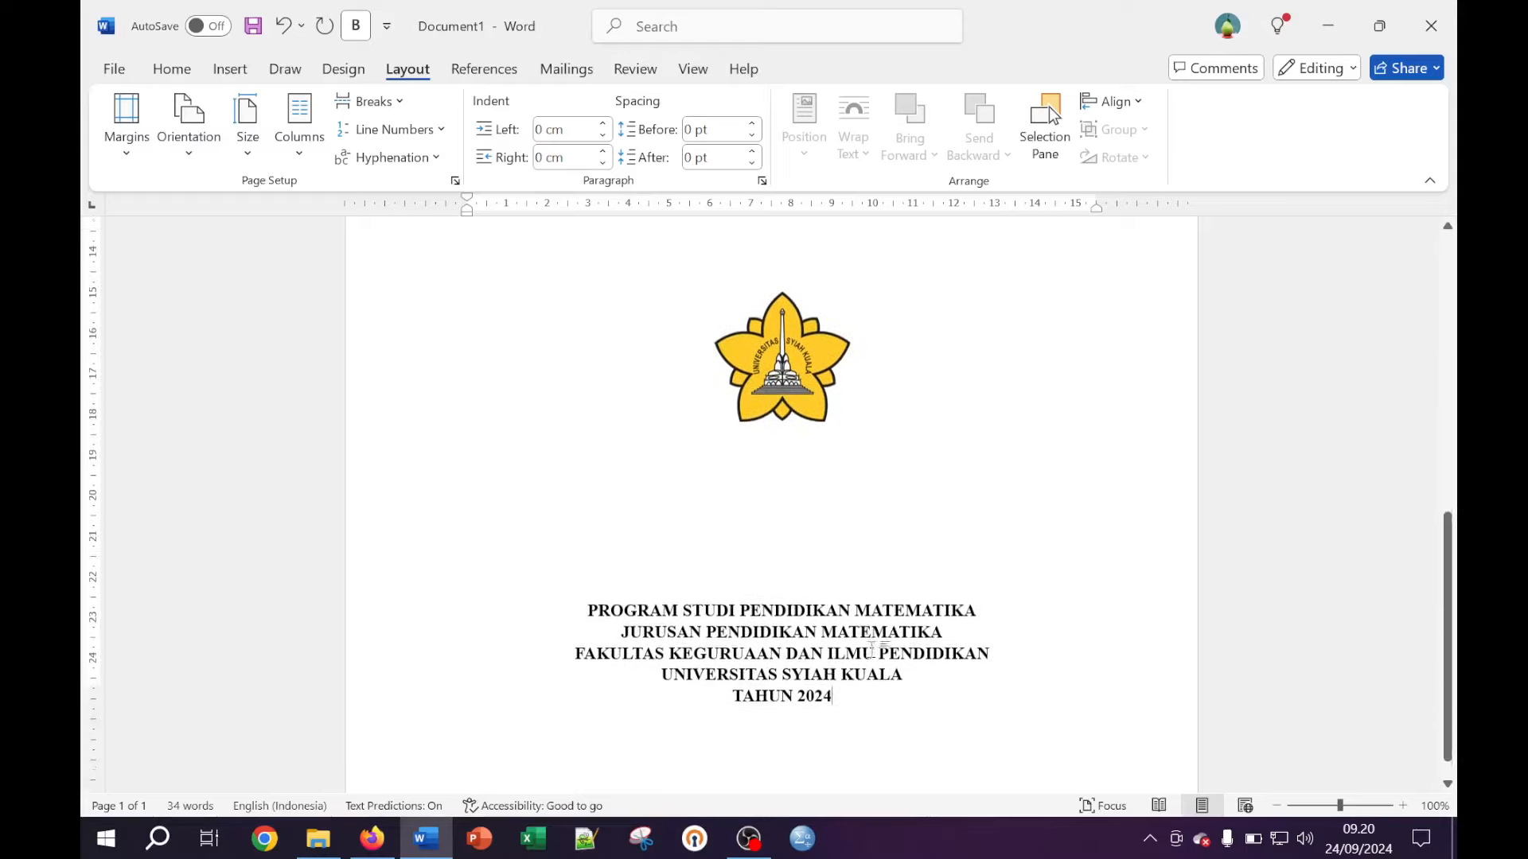
scroll(872, 649, "down", 2)
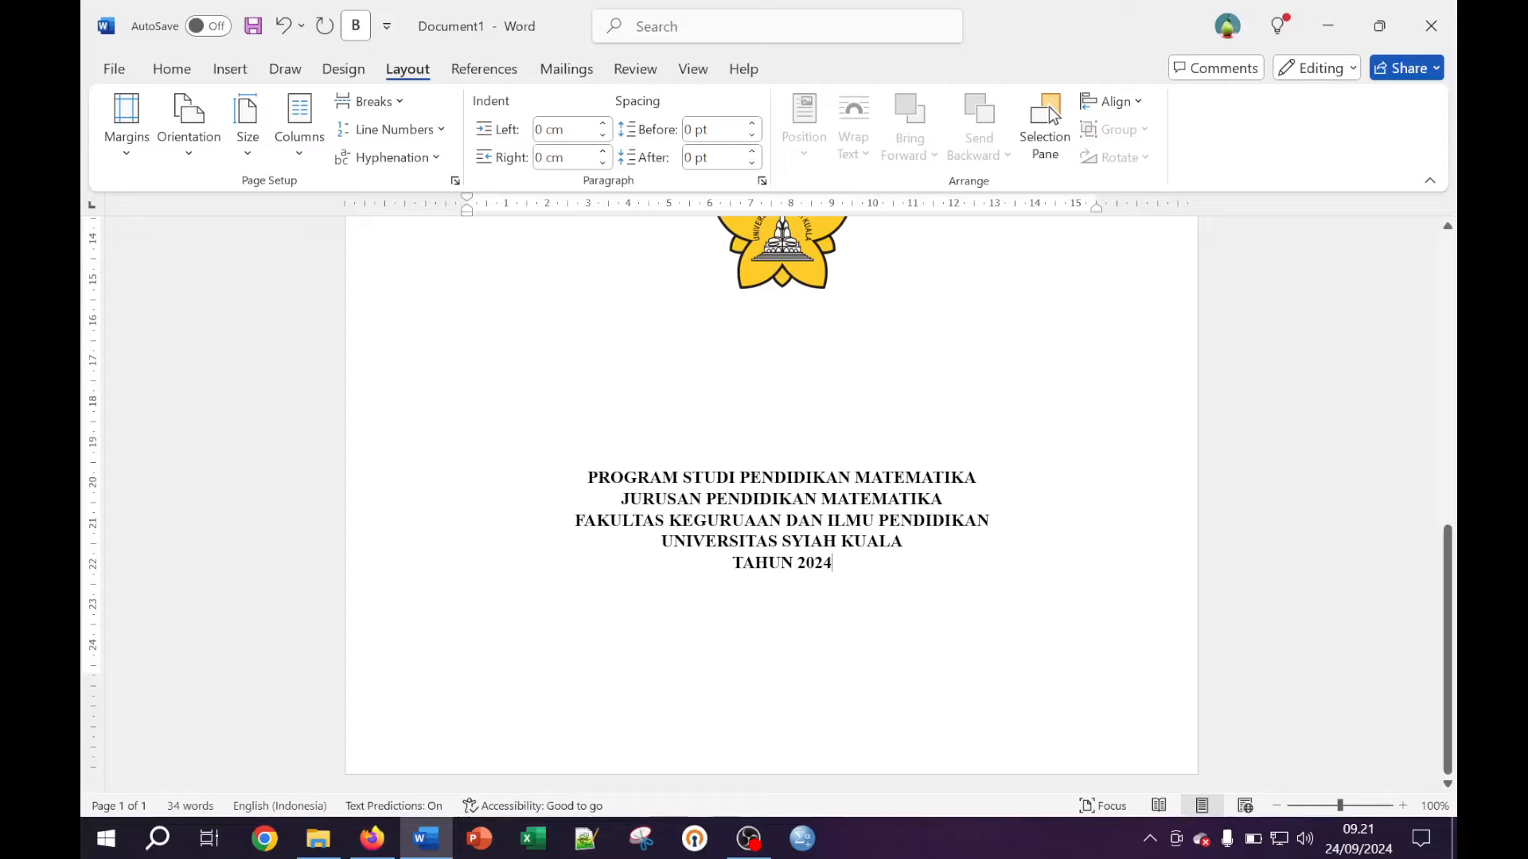
left_click(781, 378)
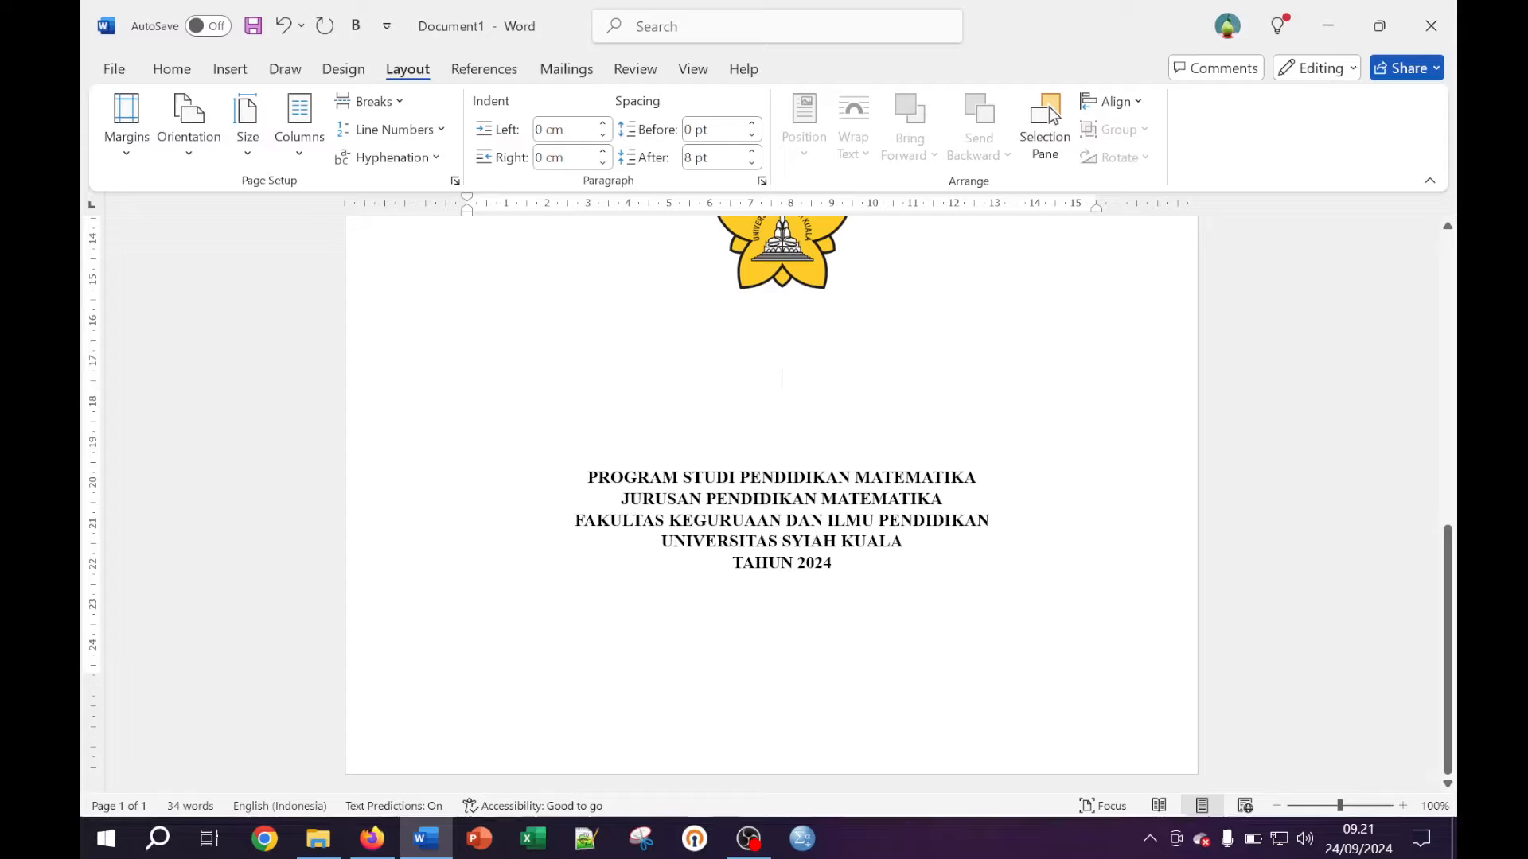
Insert a Next Page section break after the TAHUN 2024 line
left_click(831, 563)
key("Return")
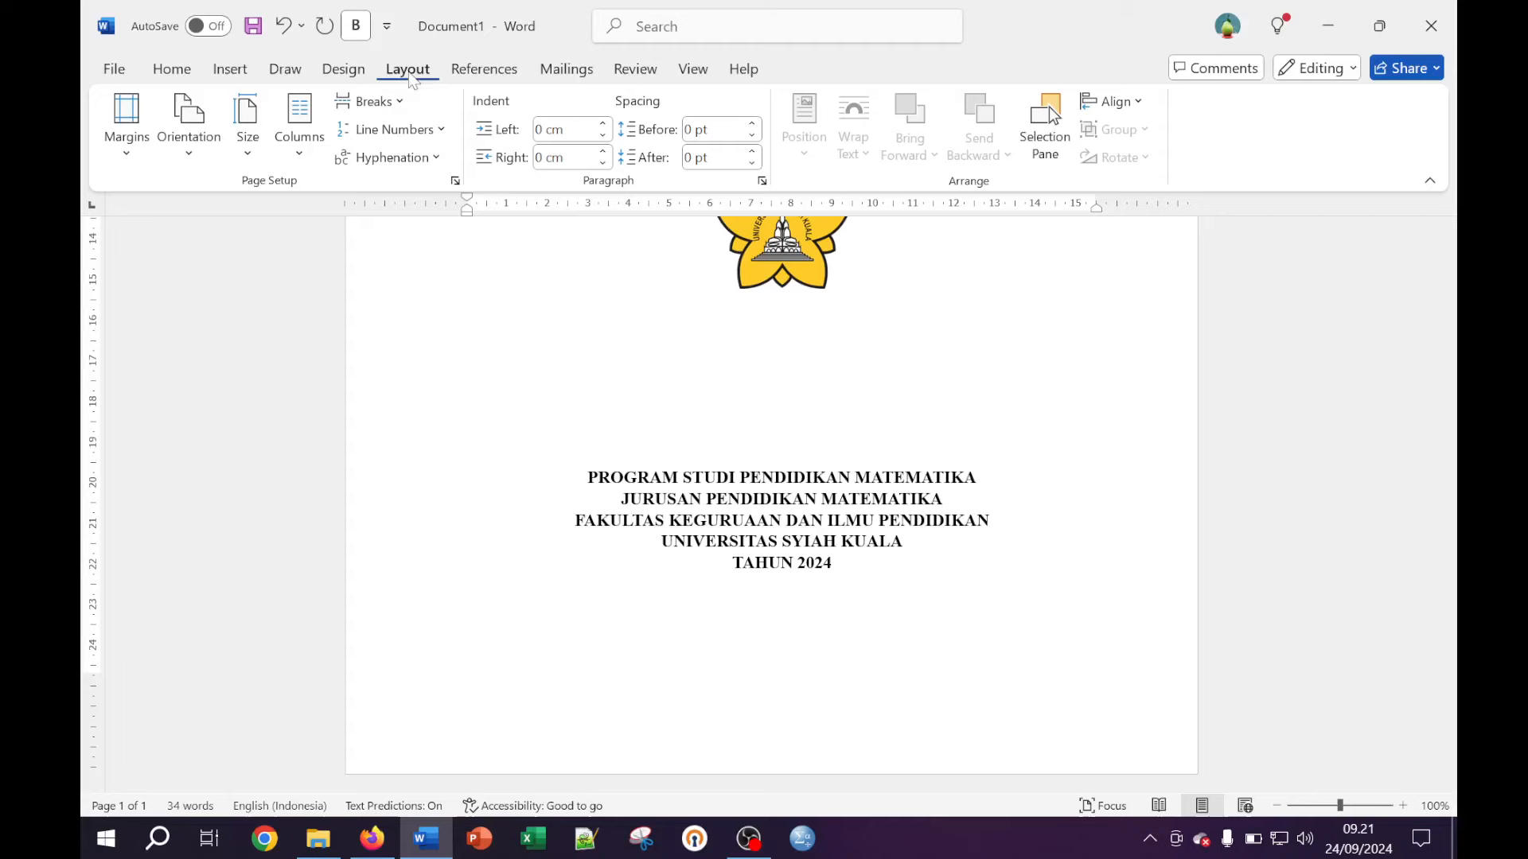
left_click(383, 105)
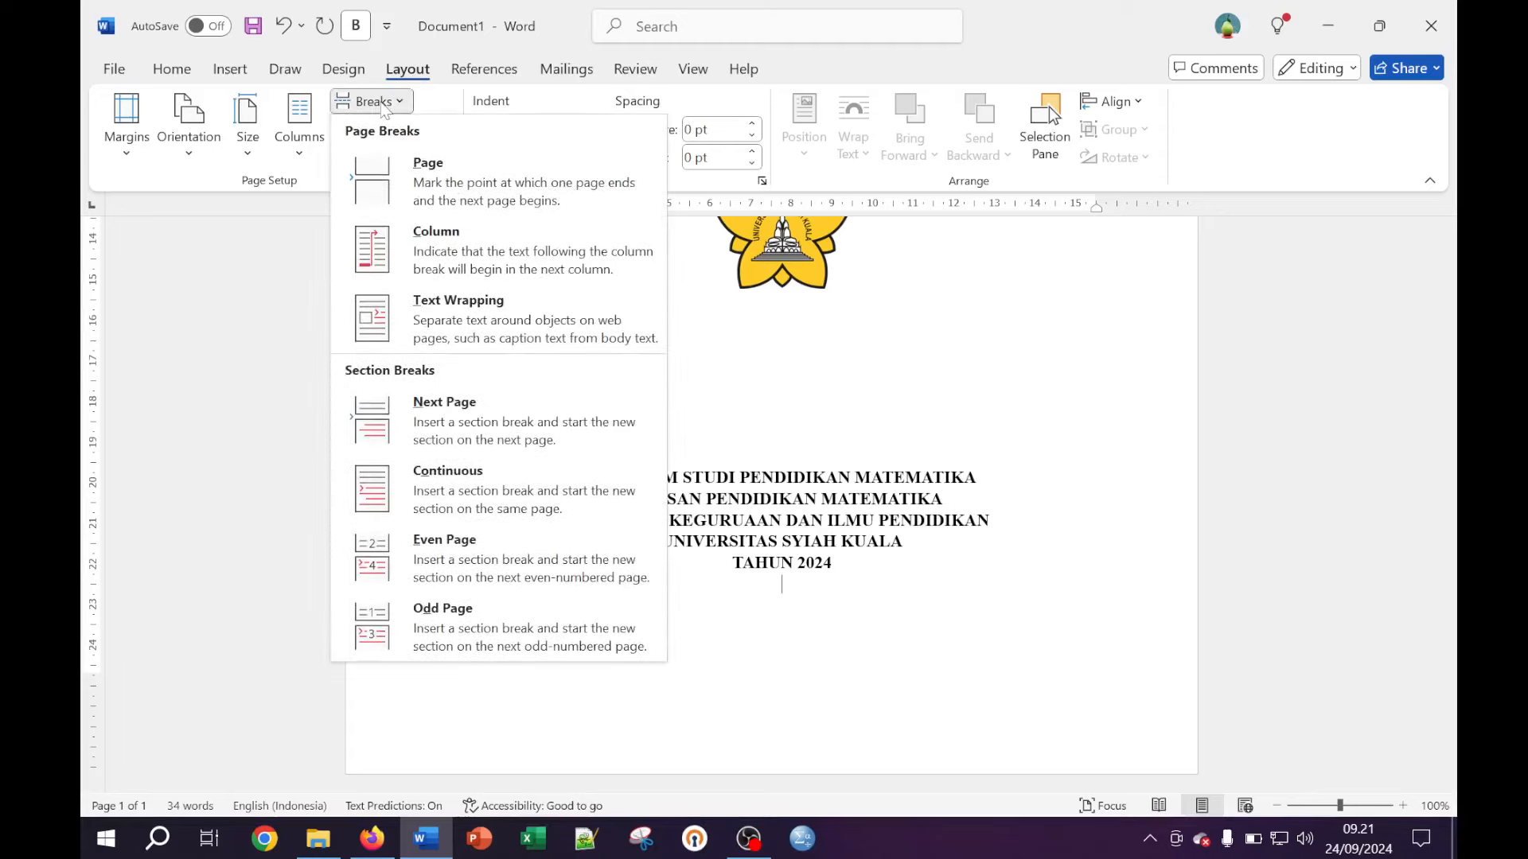
left_click(456, 426)
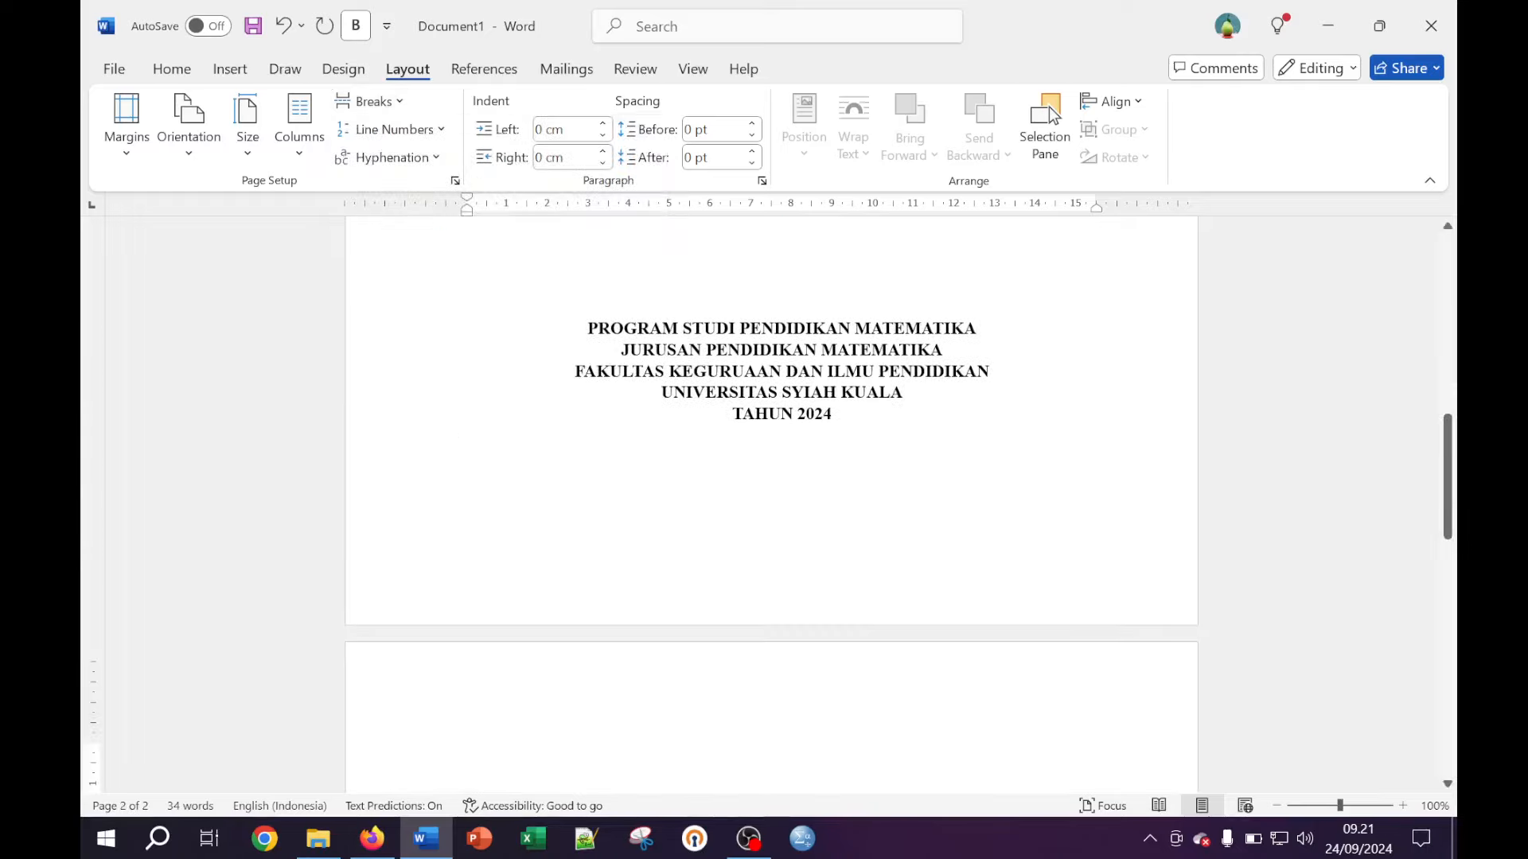
Type the heading 'Halaman Pengesahan' at the top of the new second page
scroll(847, 721, "down", 3)
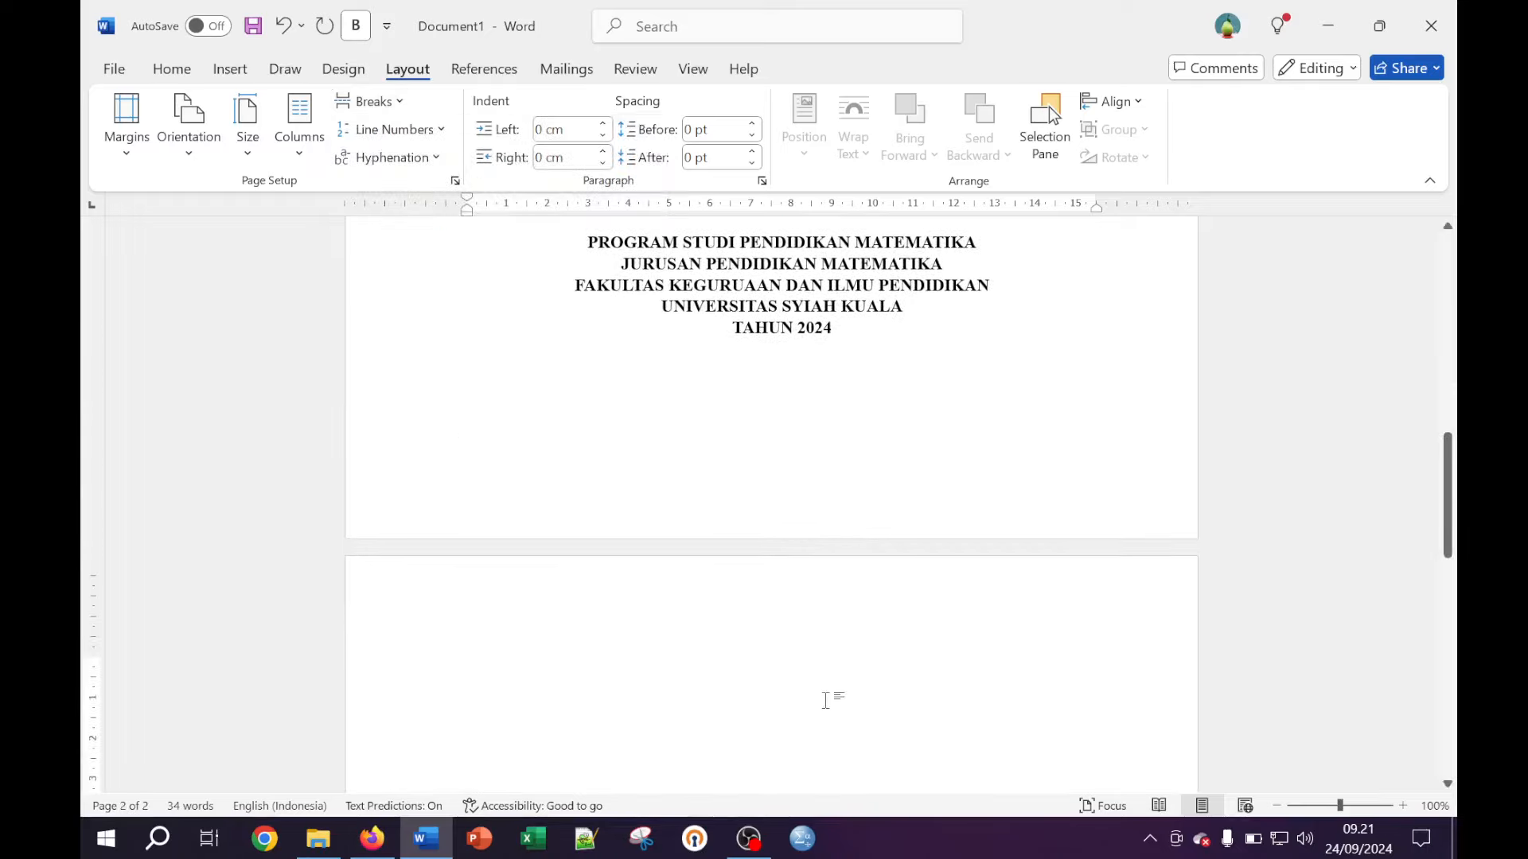
scroll(825, 700, "down", 1)
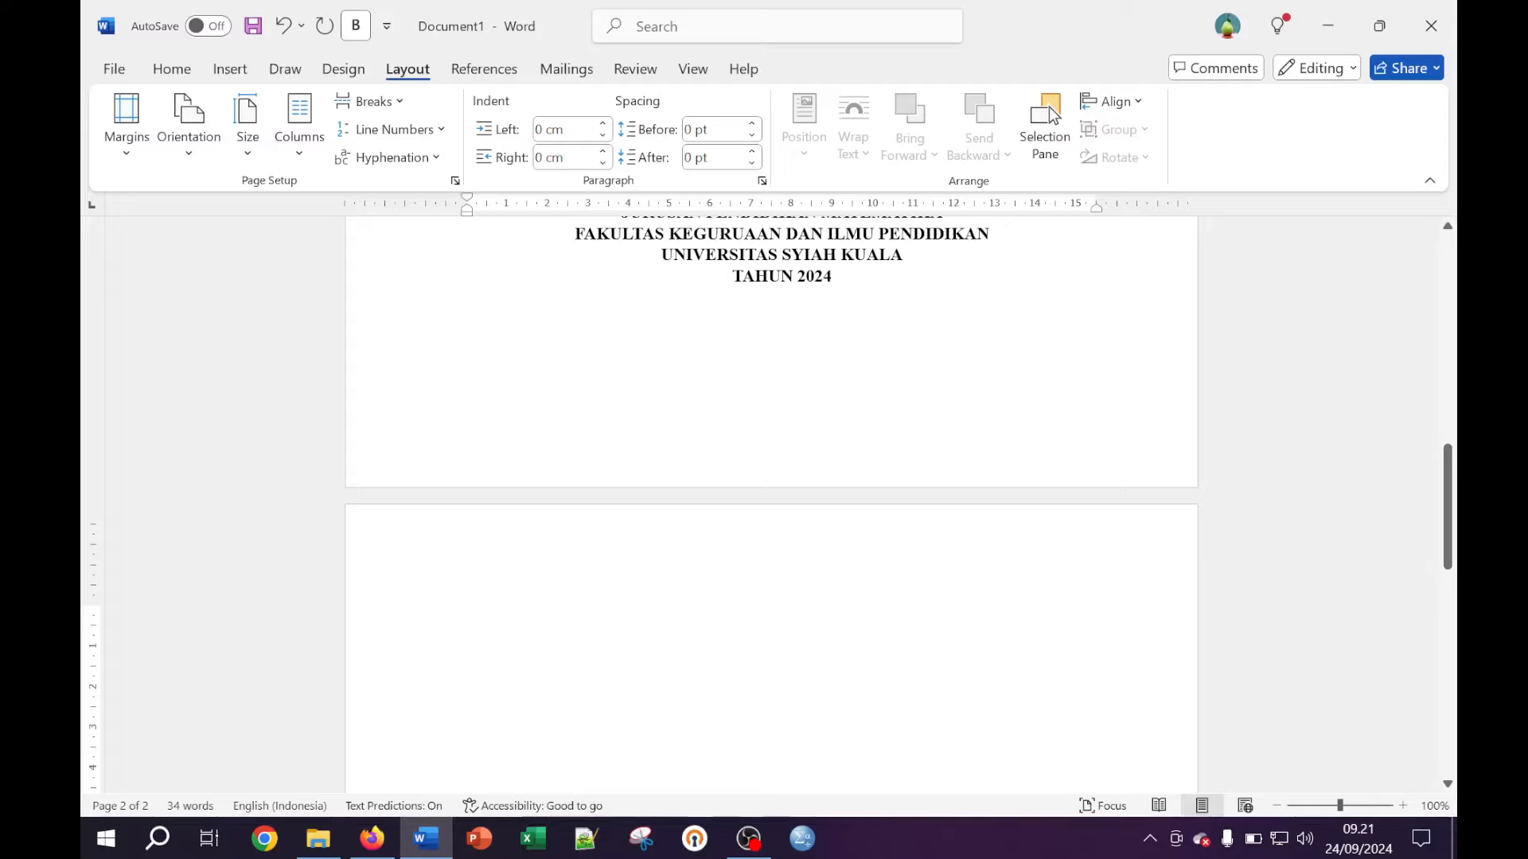
type("Hal")
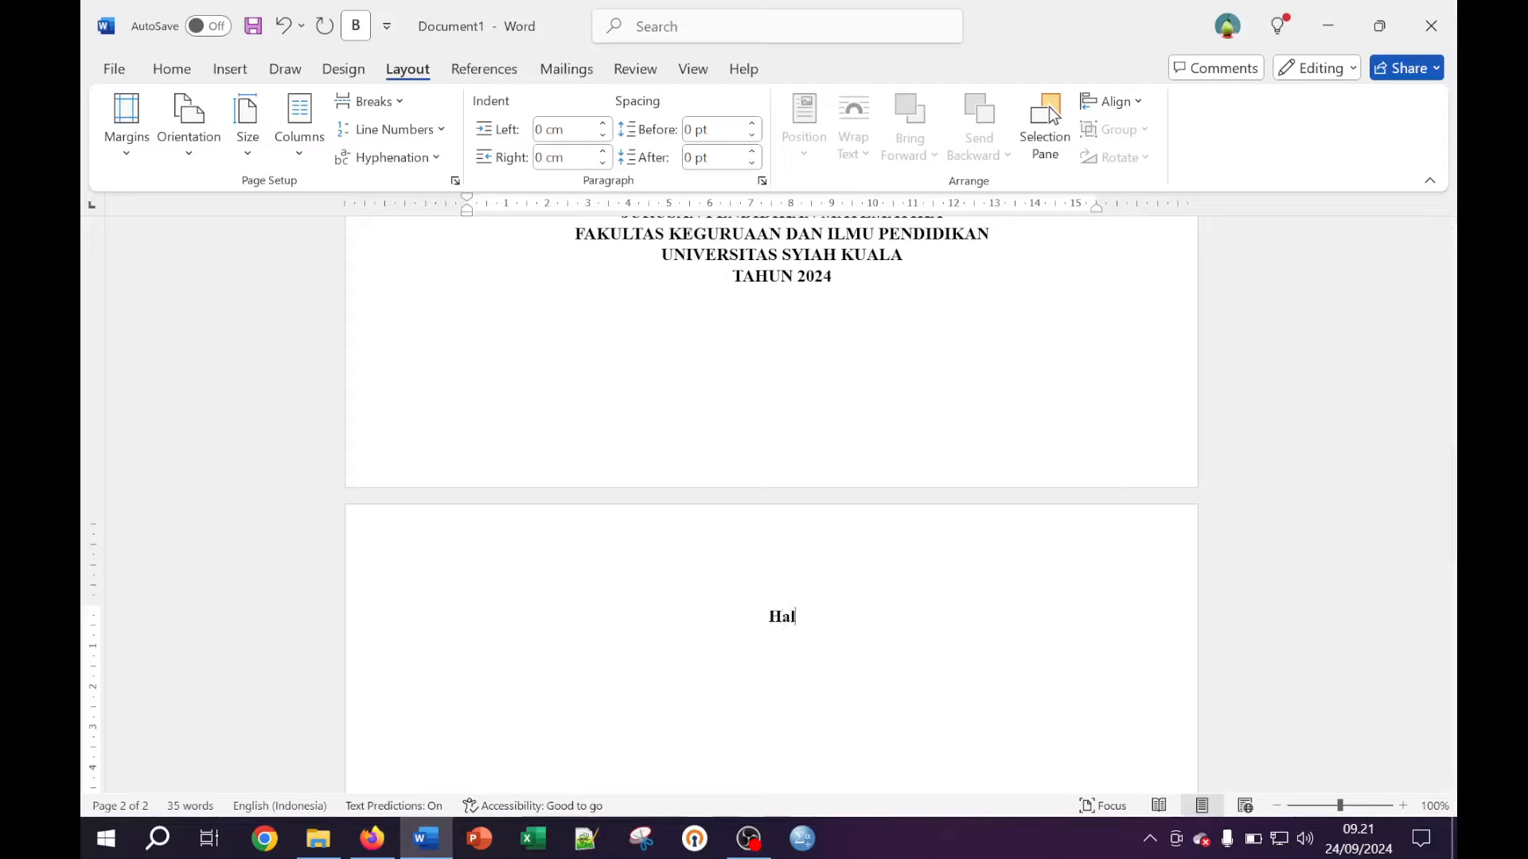
type("aman Pengesa")
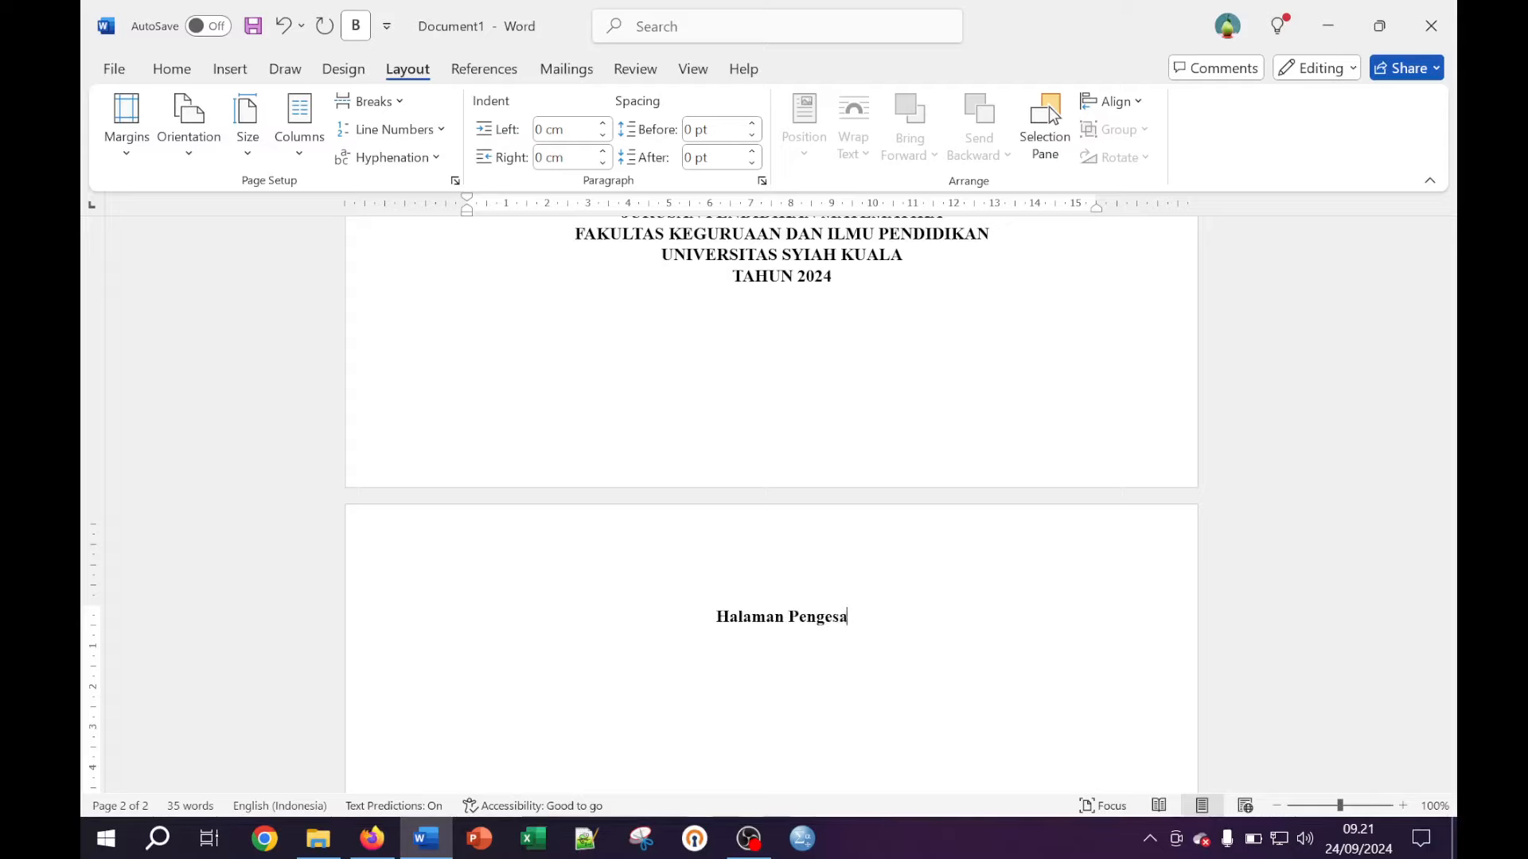
type("han")
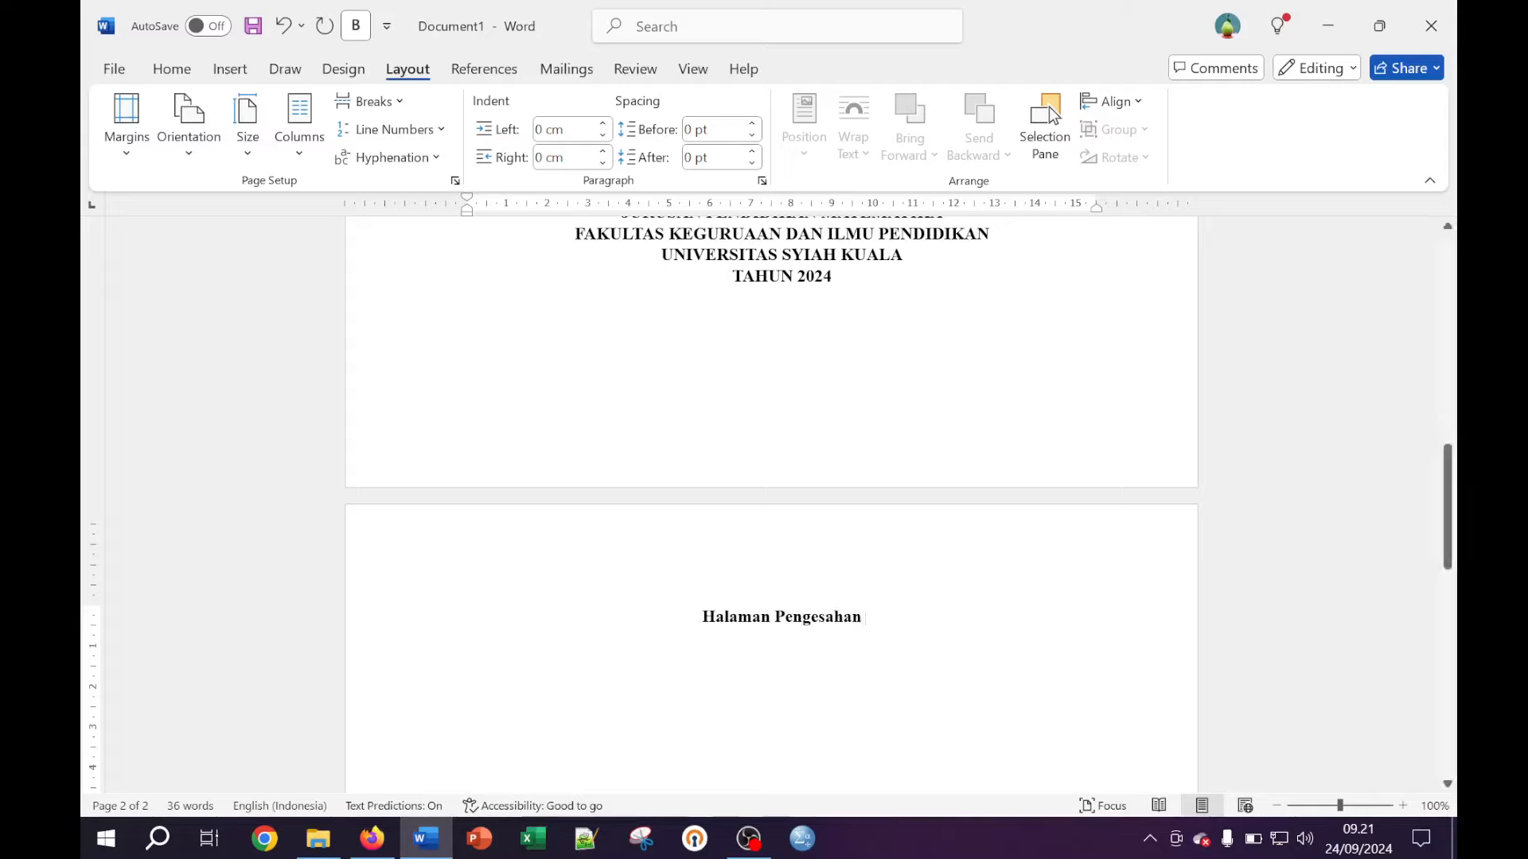
scroll(878, 368, "up", 1)
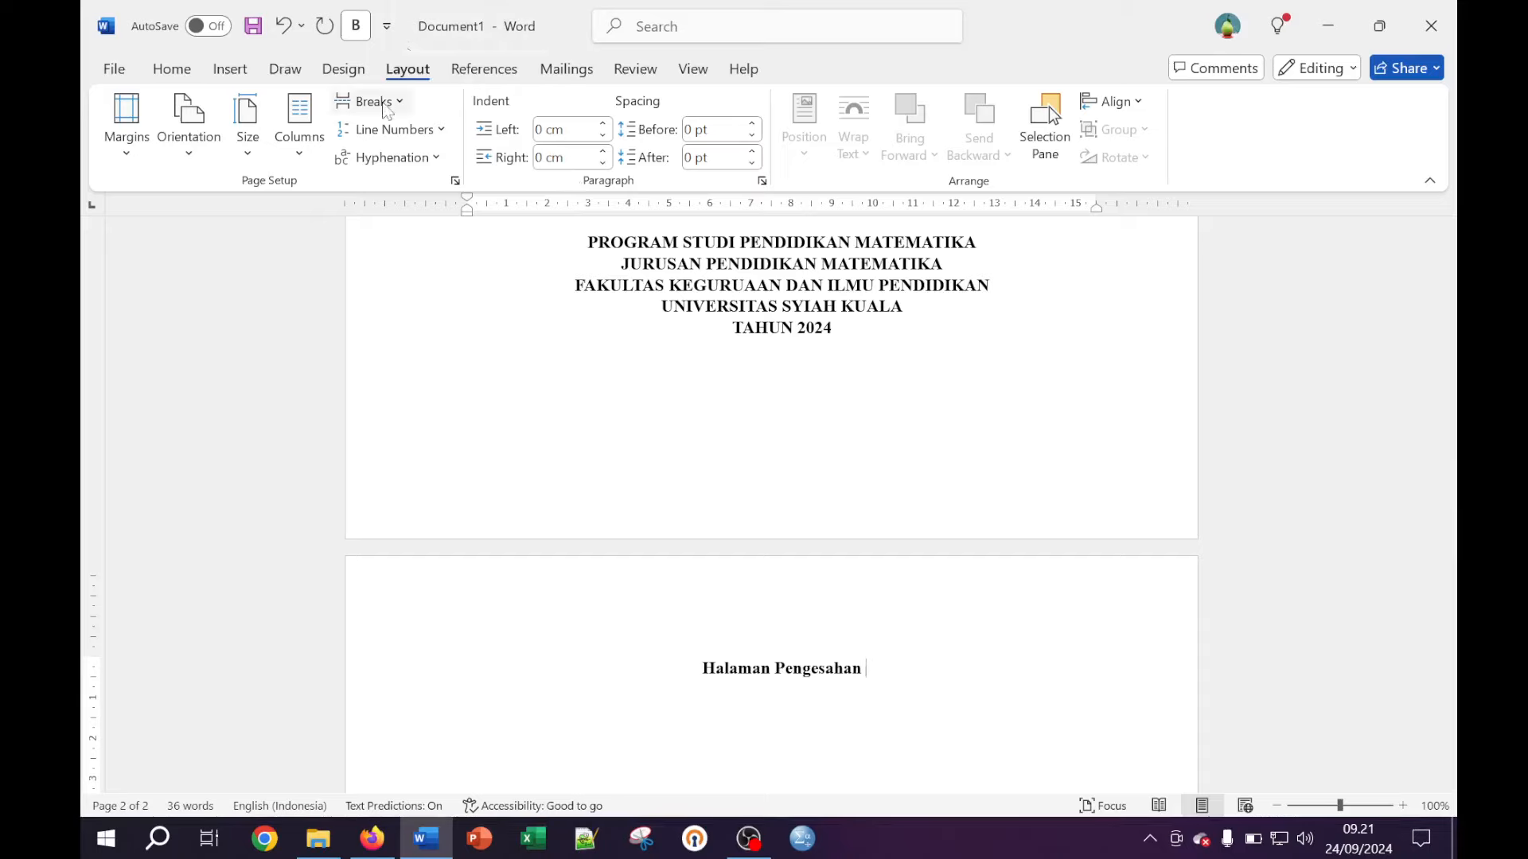
left_click(385, 106)
left_click(764, 354)
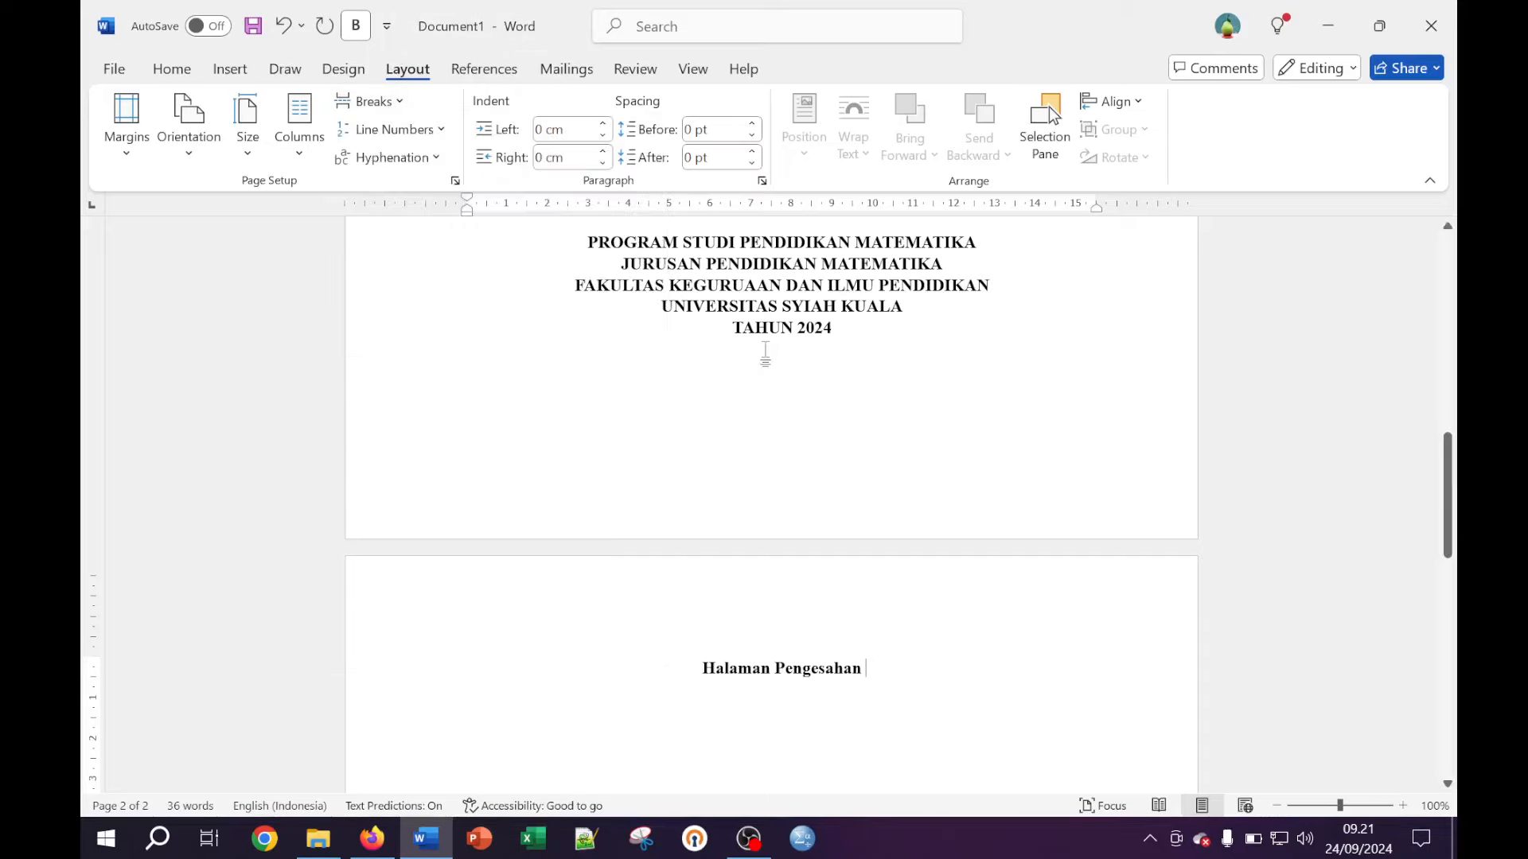
left_click(822, 367)
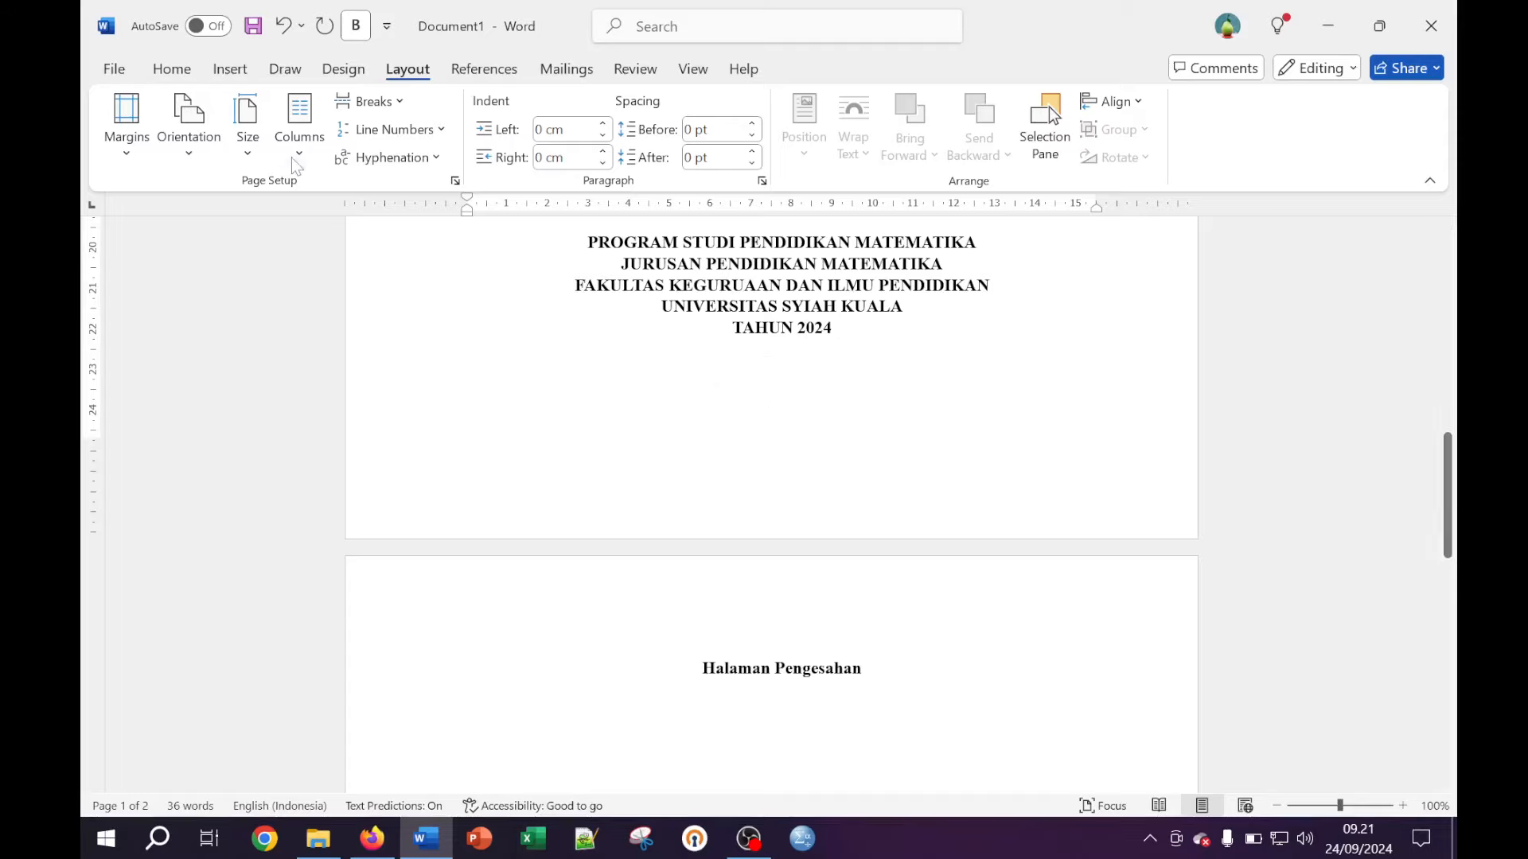
left_click(174, 72)
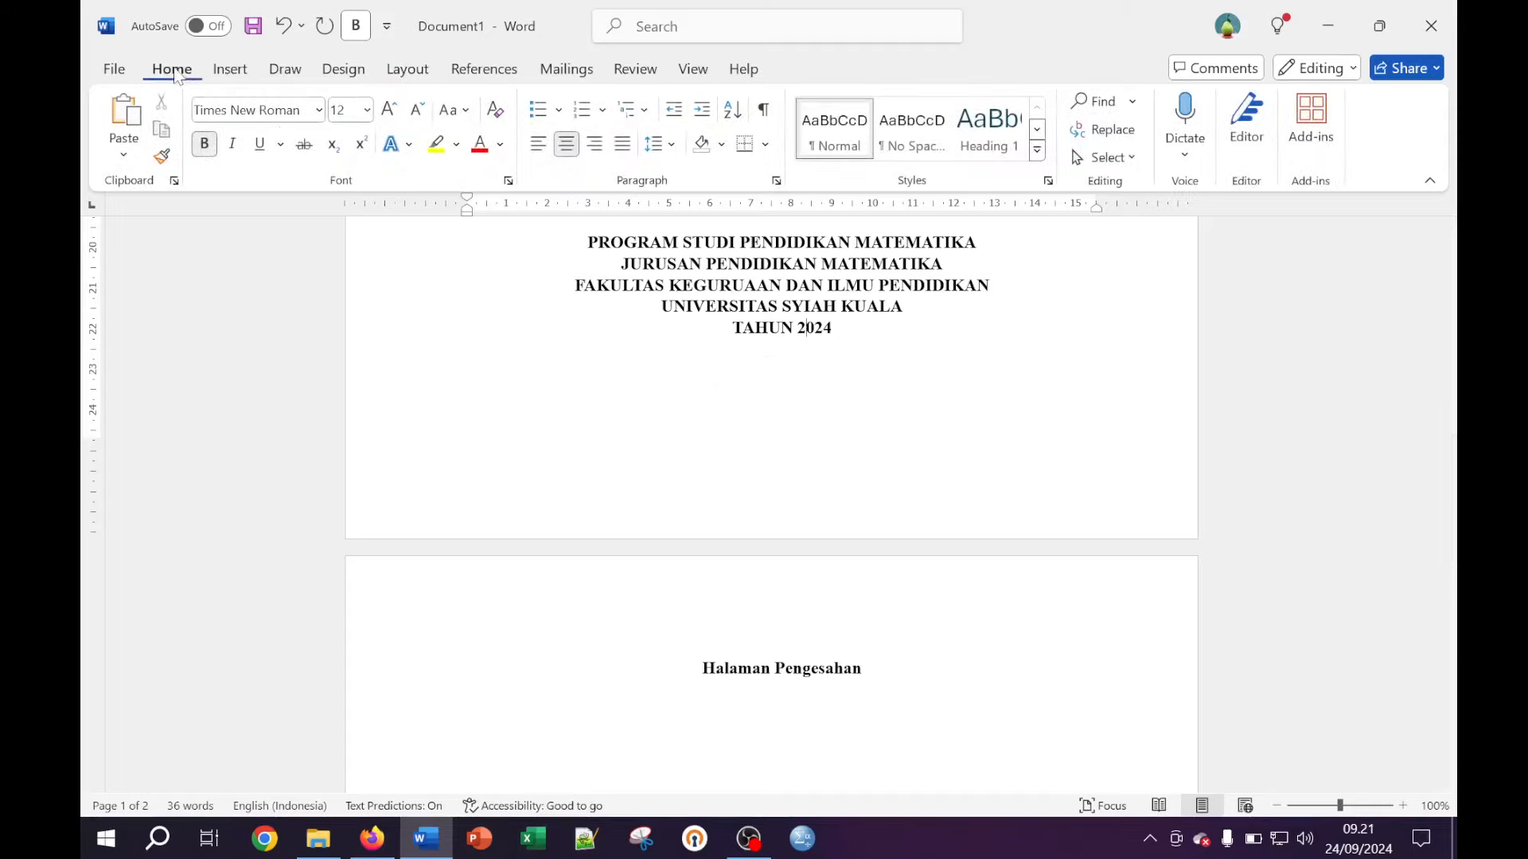
scroll(805, 377, "up", 2)
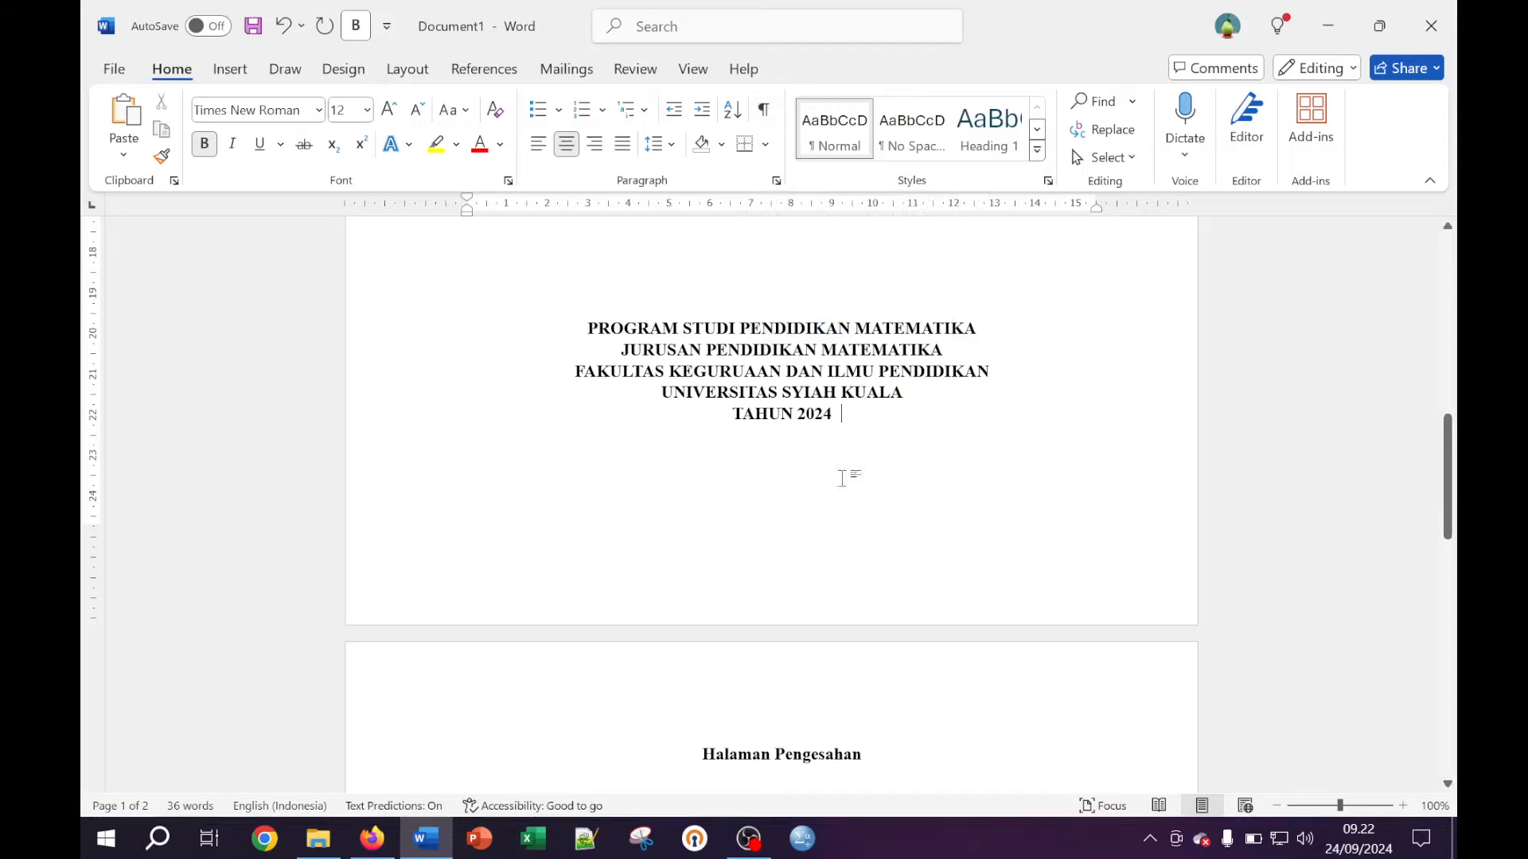
left_click(764, 112)
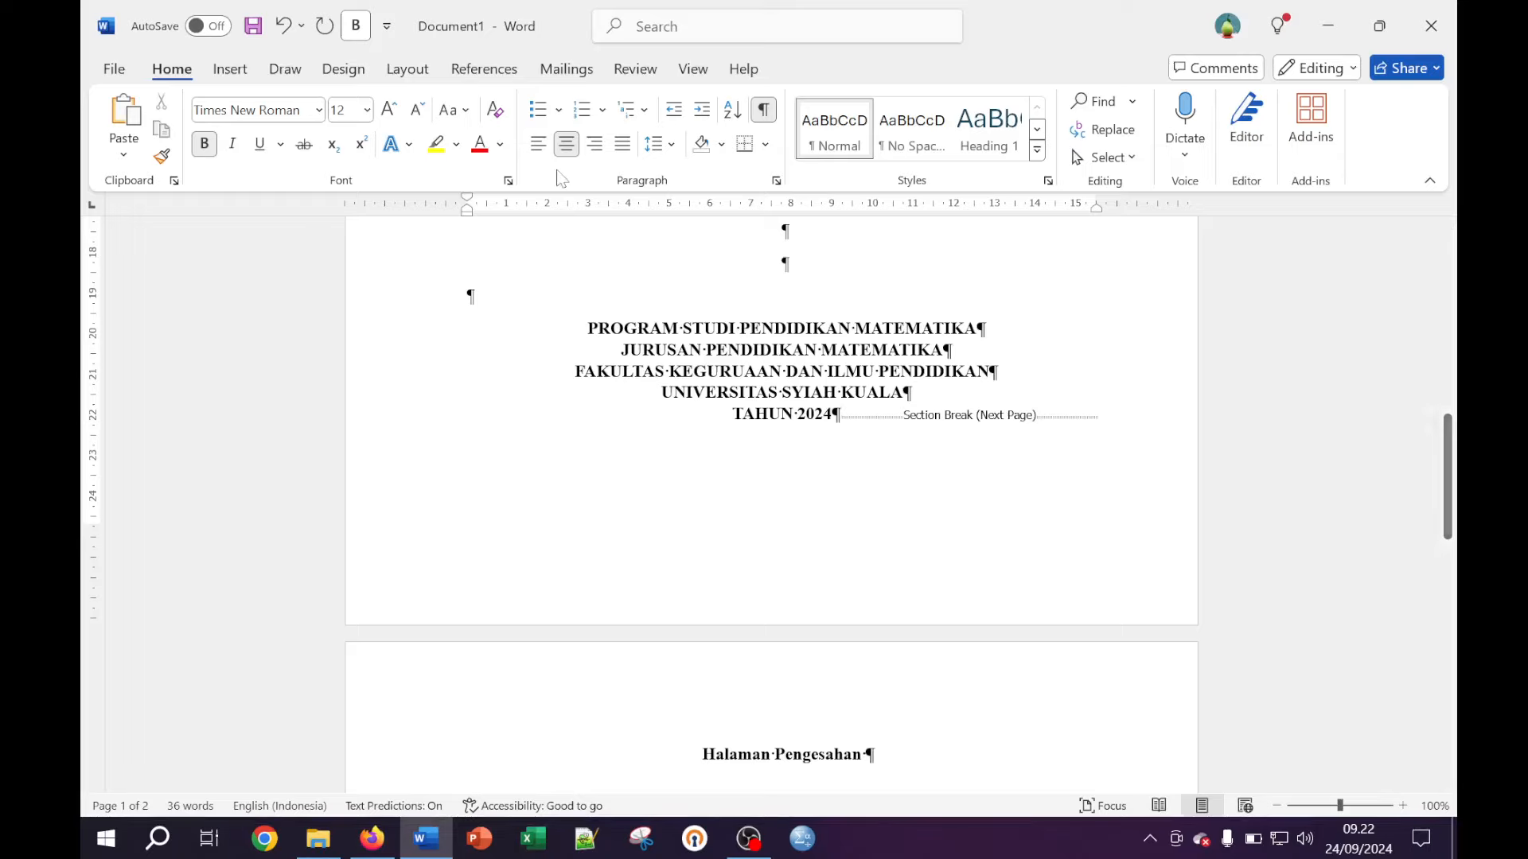
left_click(414, 70)
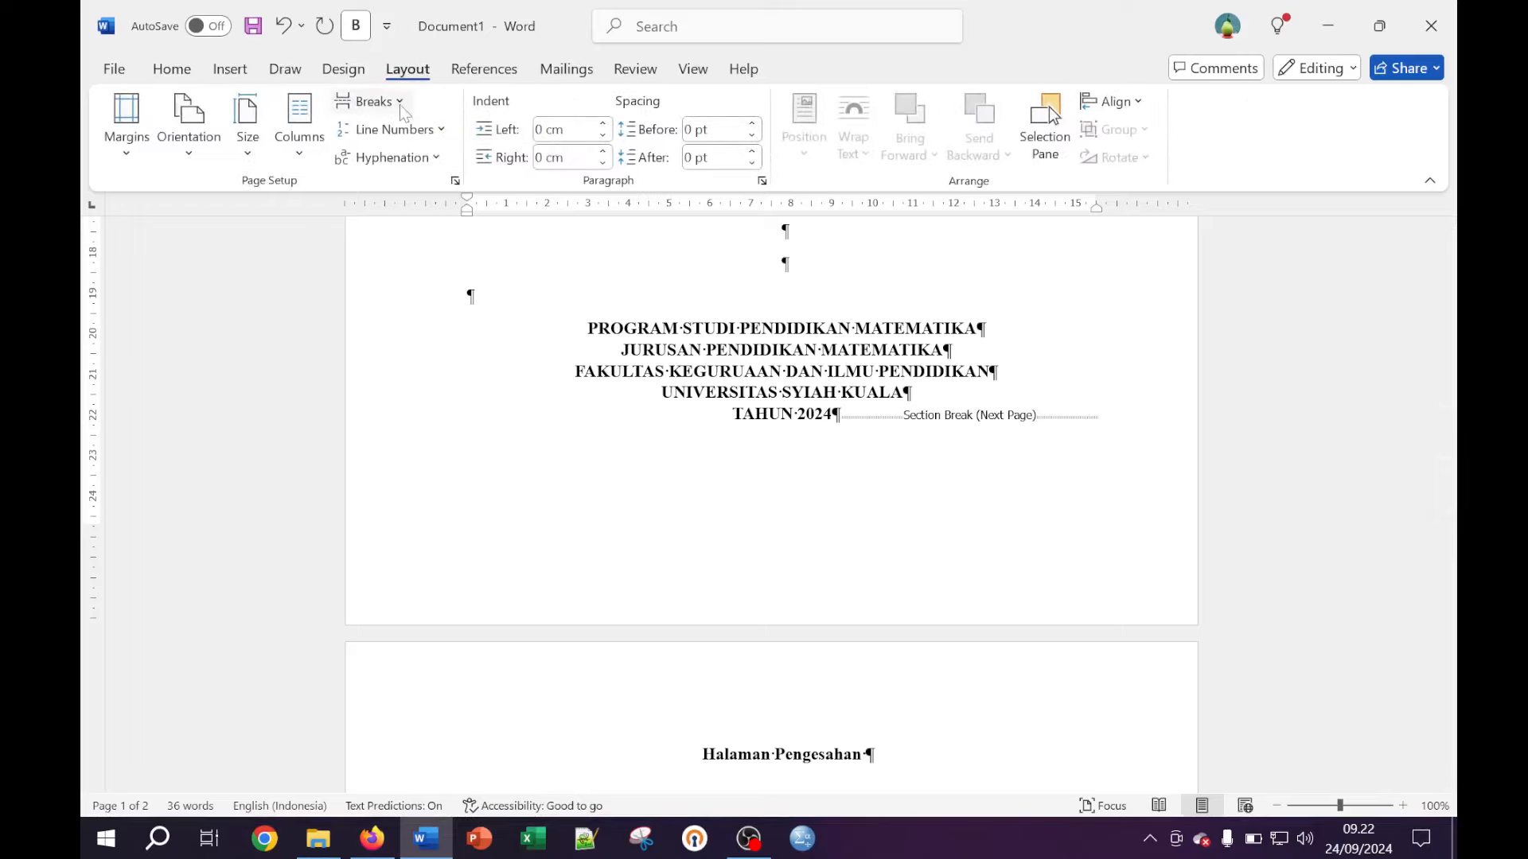
left_click(400, 103)
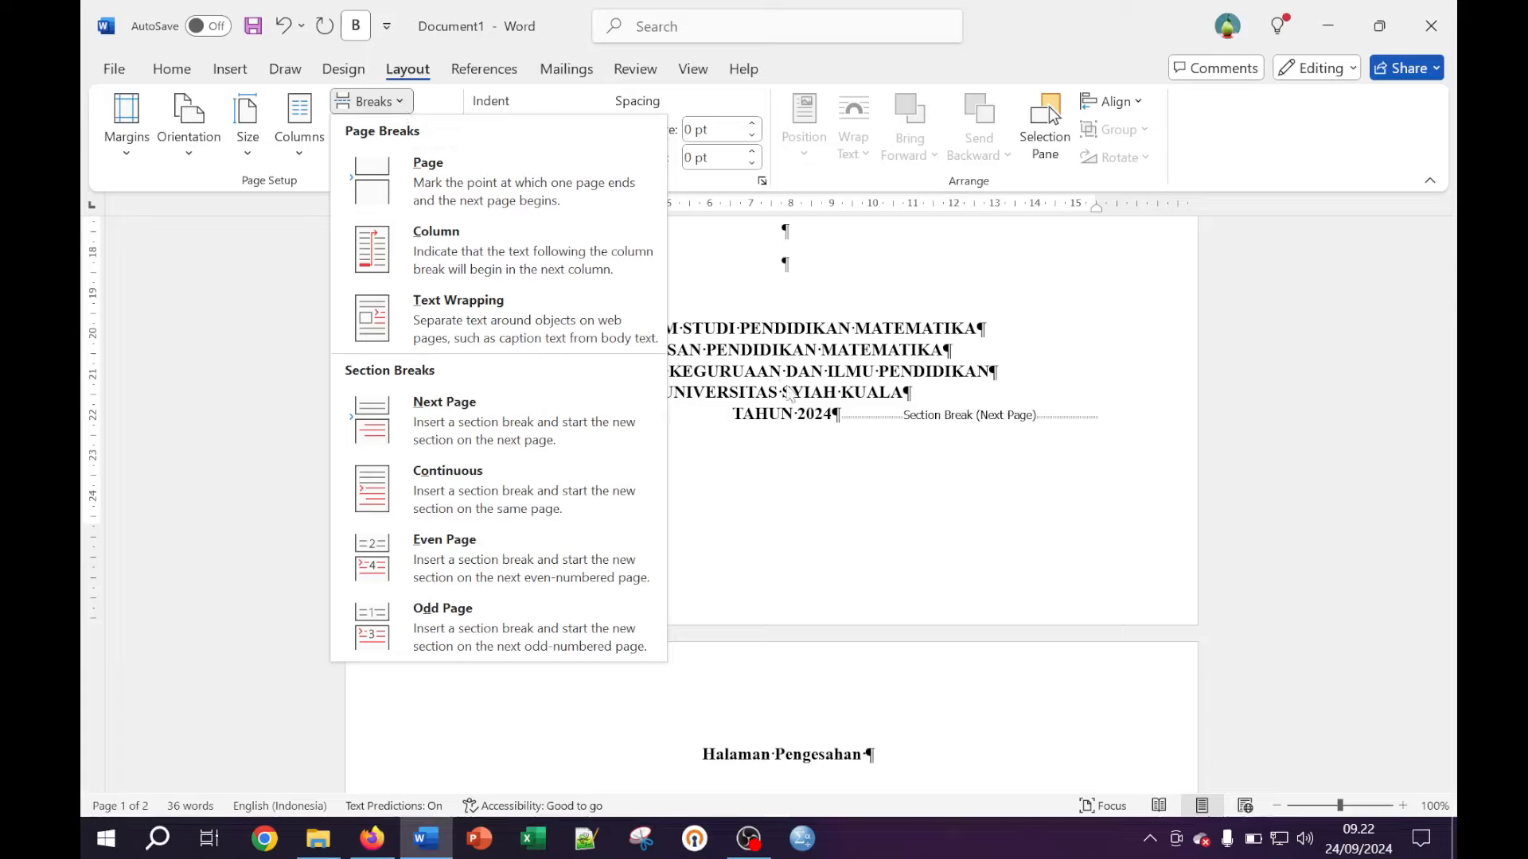
left_click(867, 458)
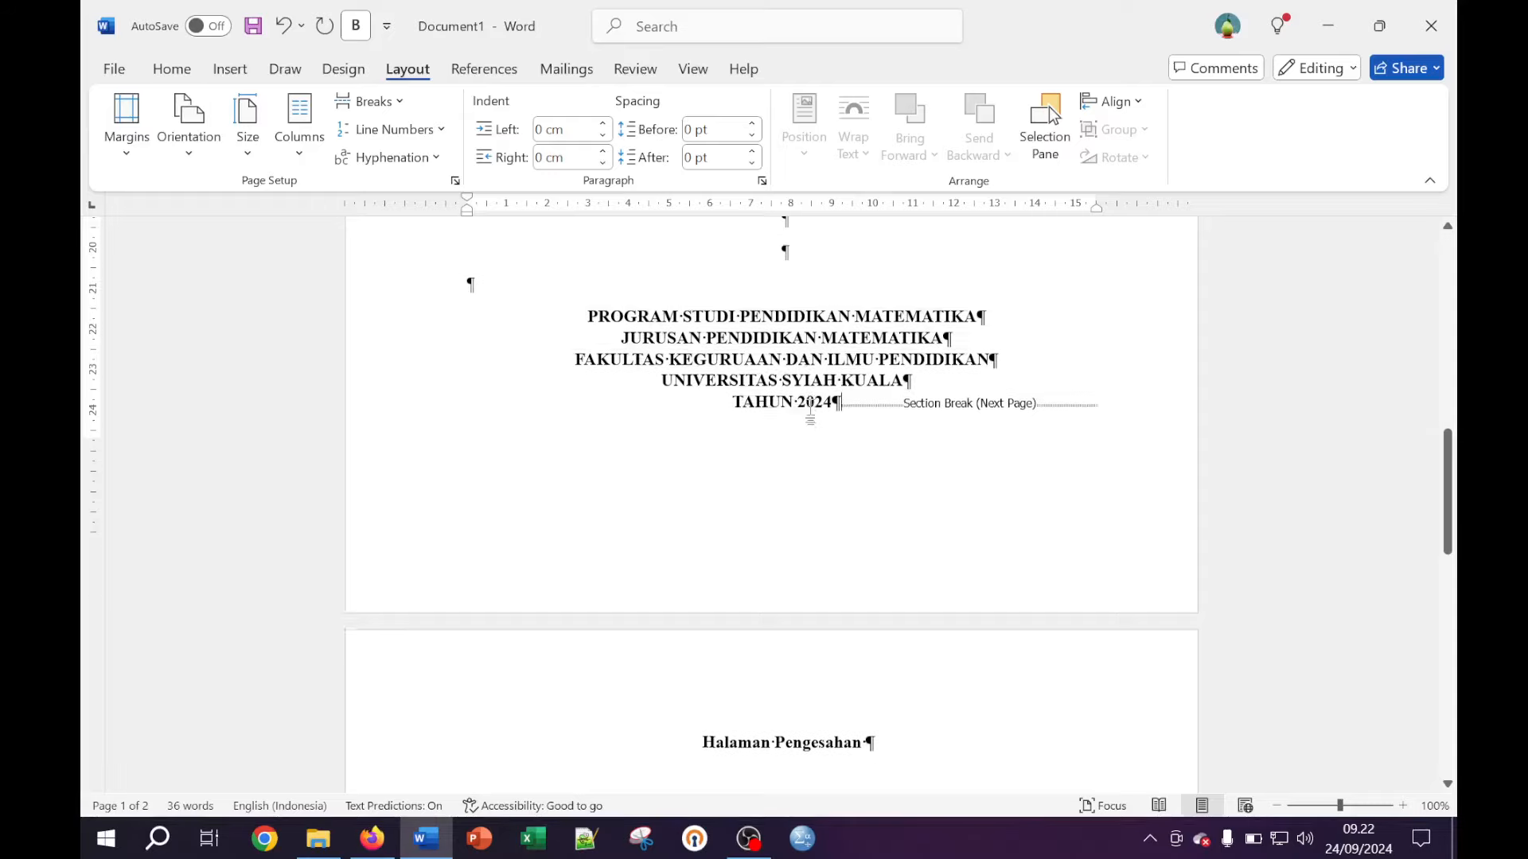
scroll(811, 402, "down", 3)
scroll(811, 402, "up", 6)
scroll(812, 402, "up", 3)
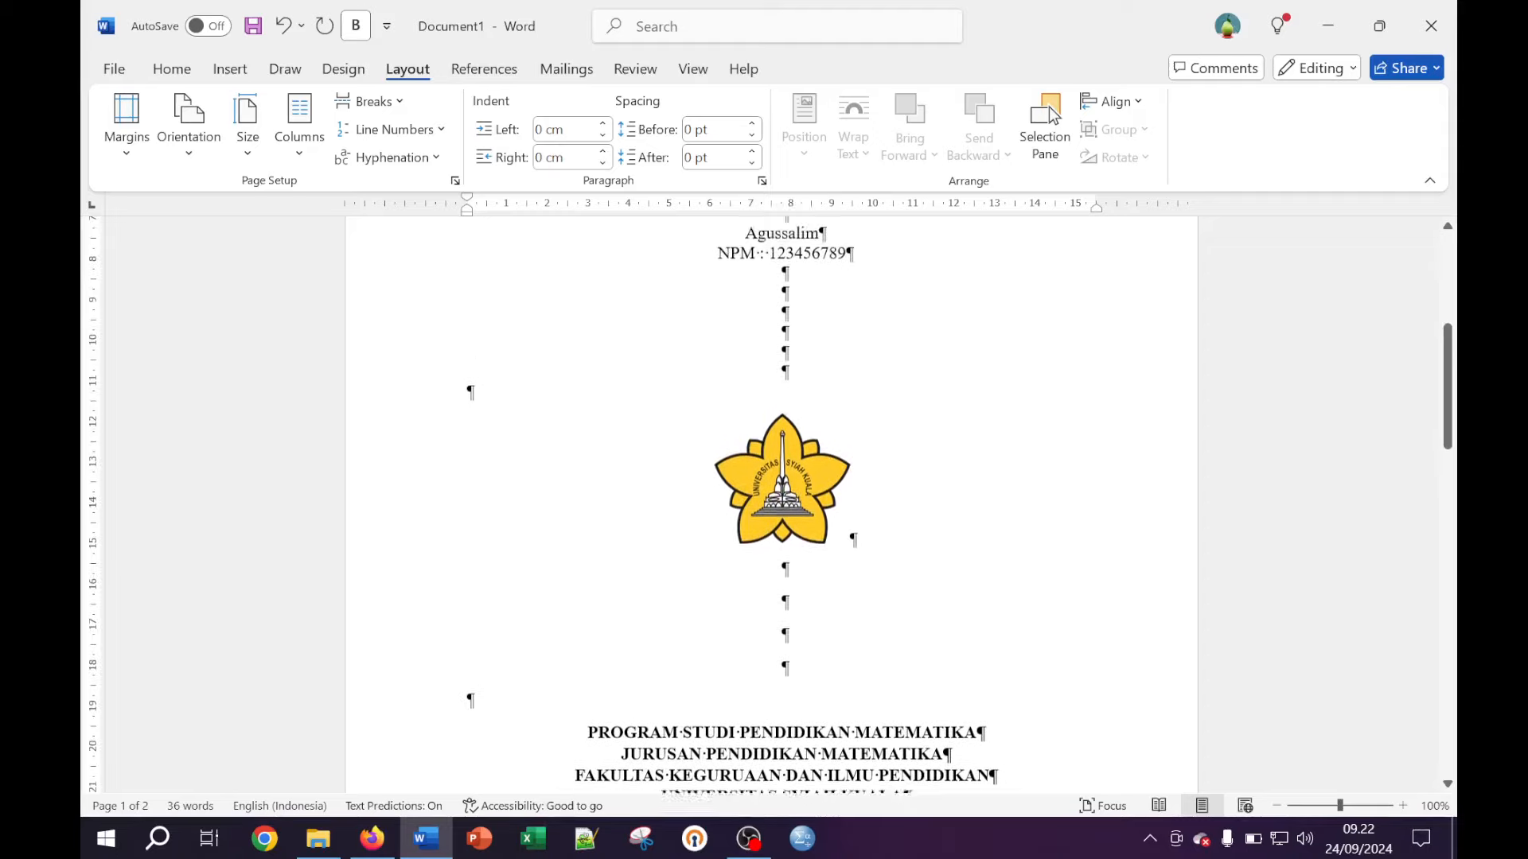
scroll(786, 490, "down", 3)
scroll(787, 491, "down", 5)
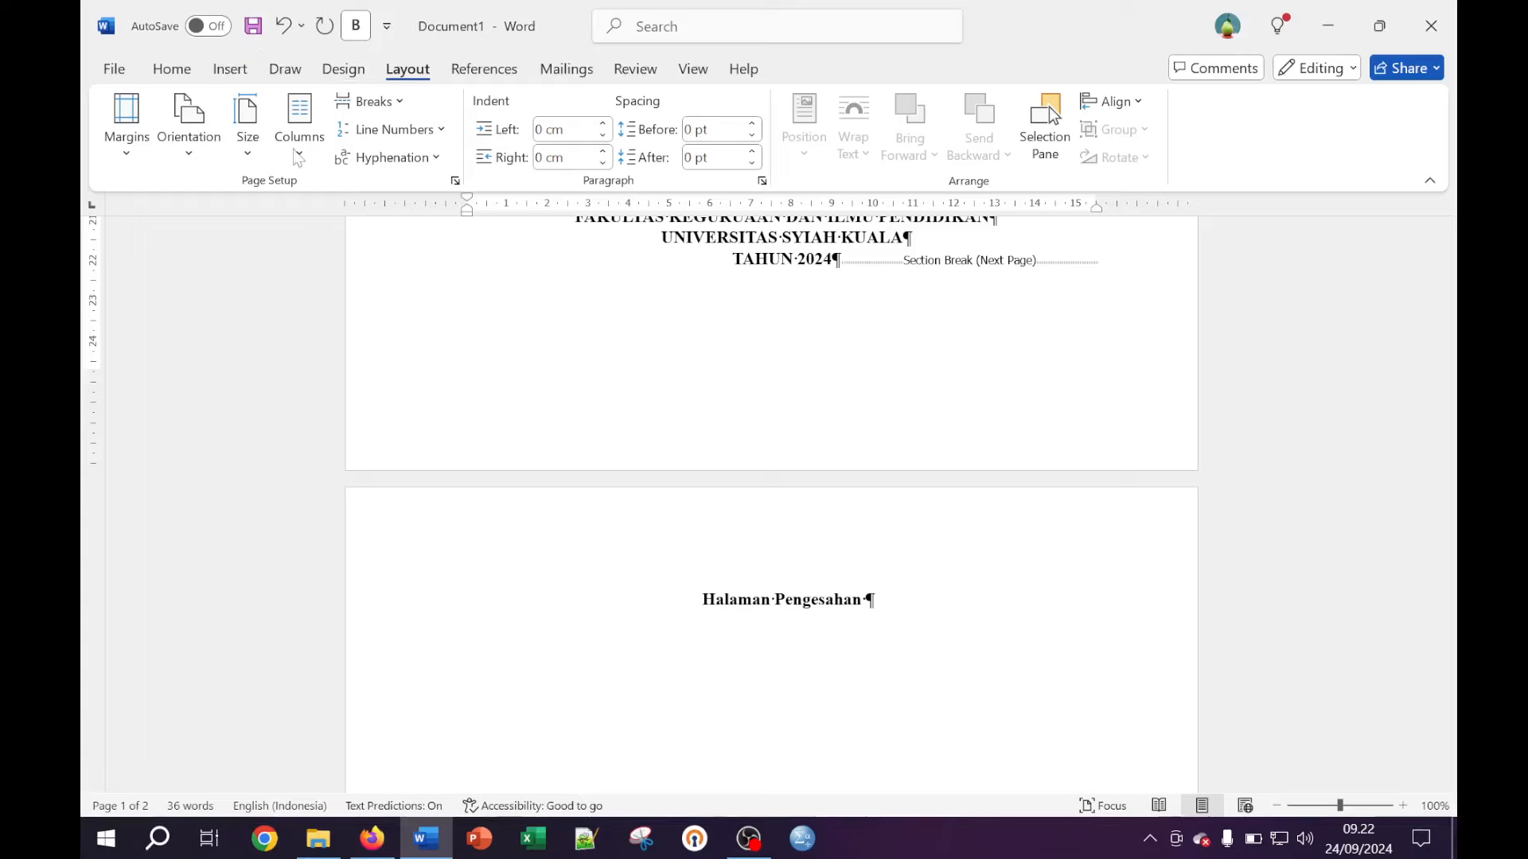
scroll(772, 477, "up", 3)
scroll(771, 477, "up", 1)
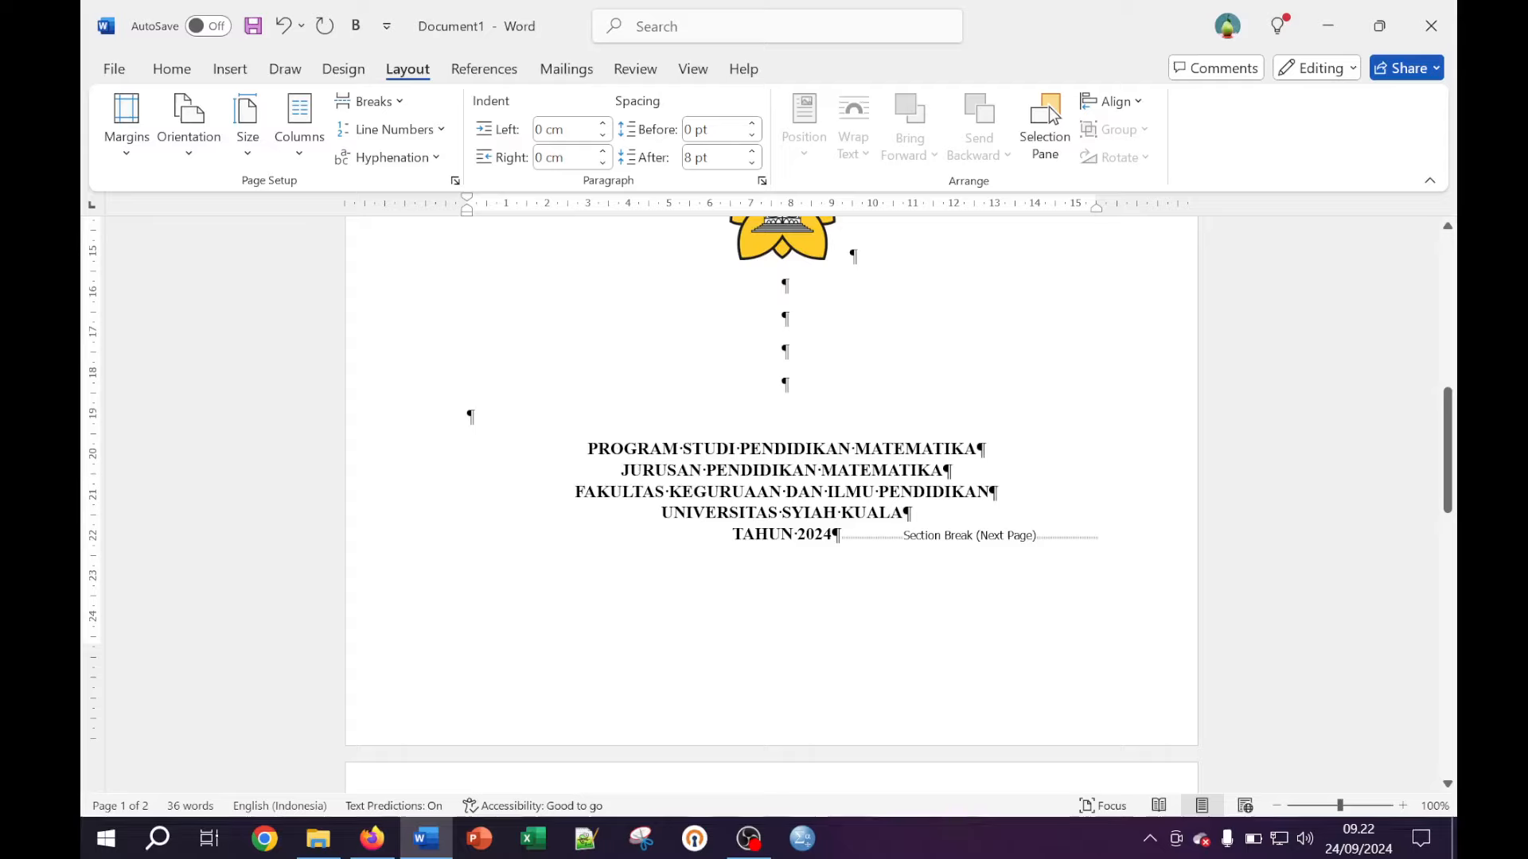
left_click(842, 535)
left_click(180, 77)
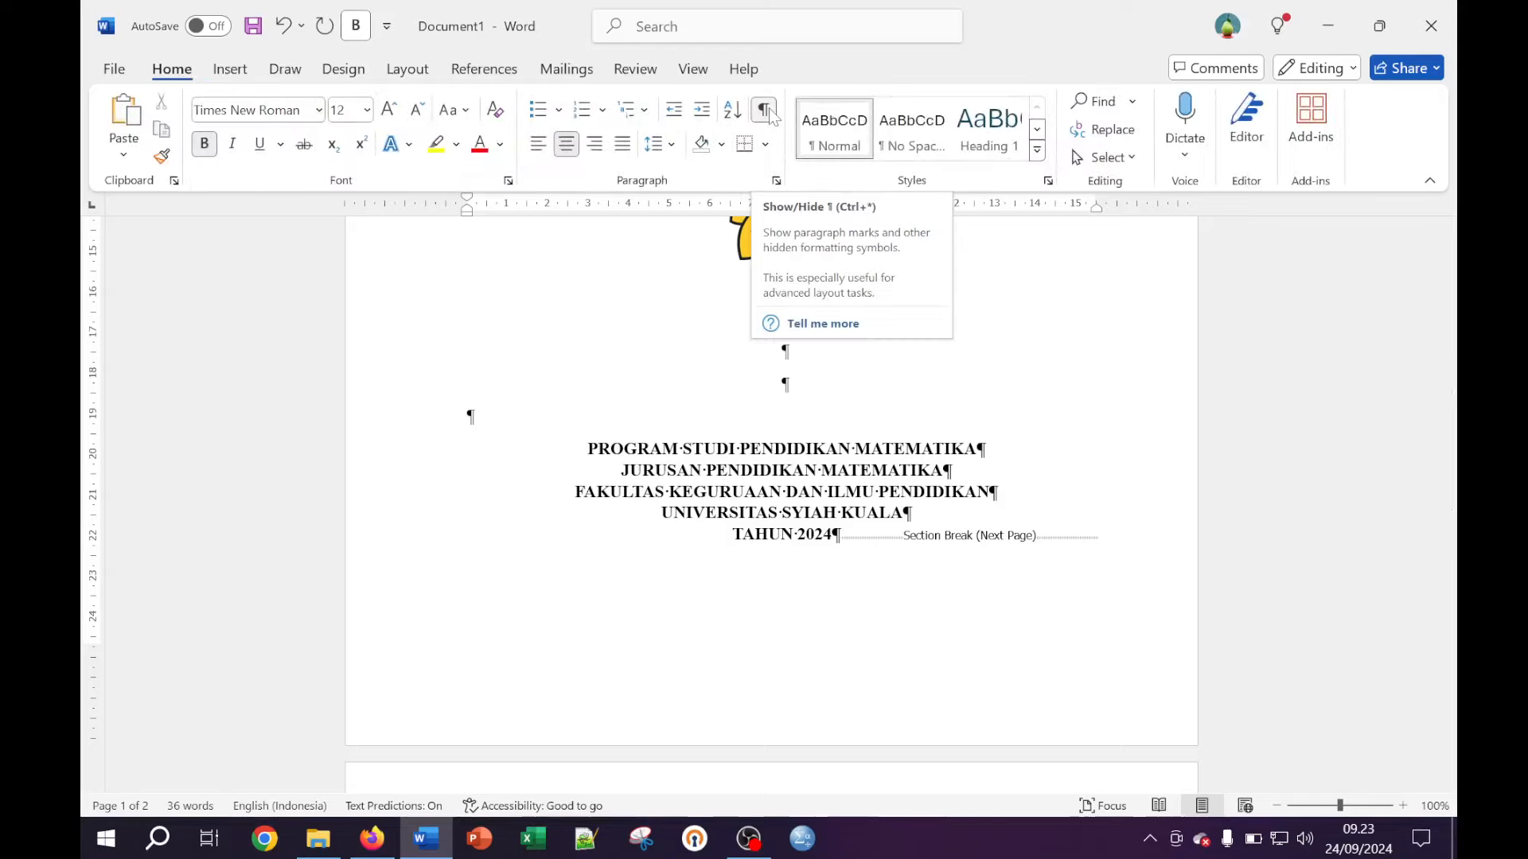
left_click(765, 111)
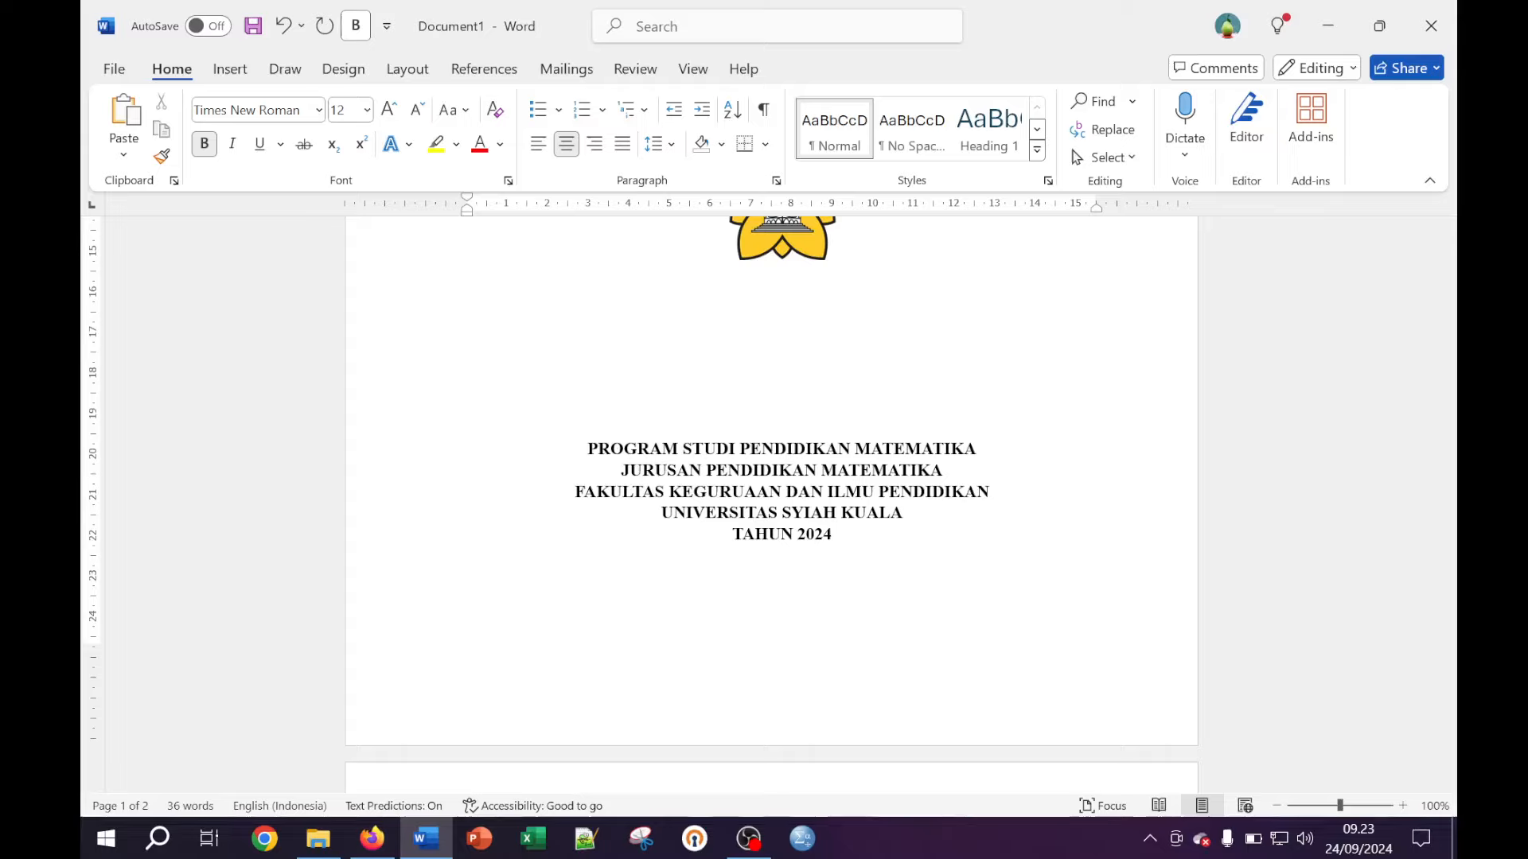
key("ctrl+shift+8")
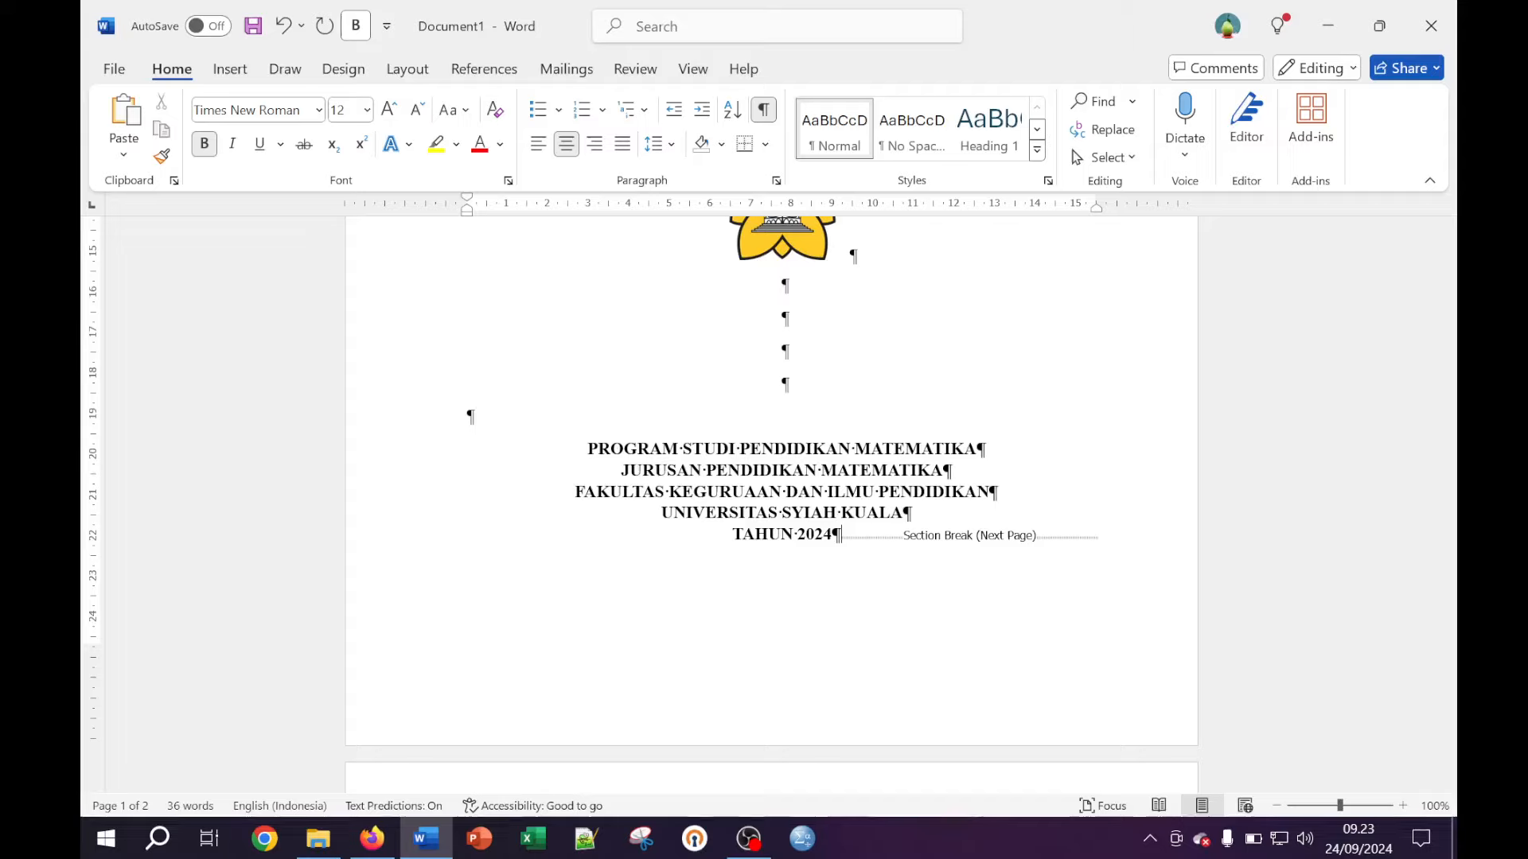
key("ctrl+shift+8")
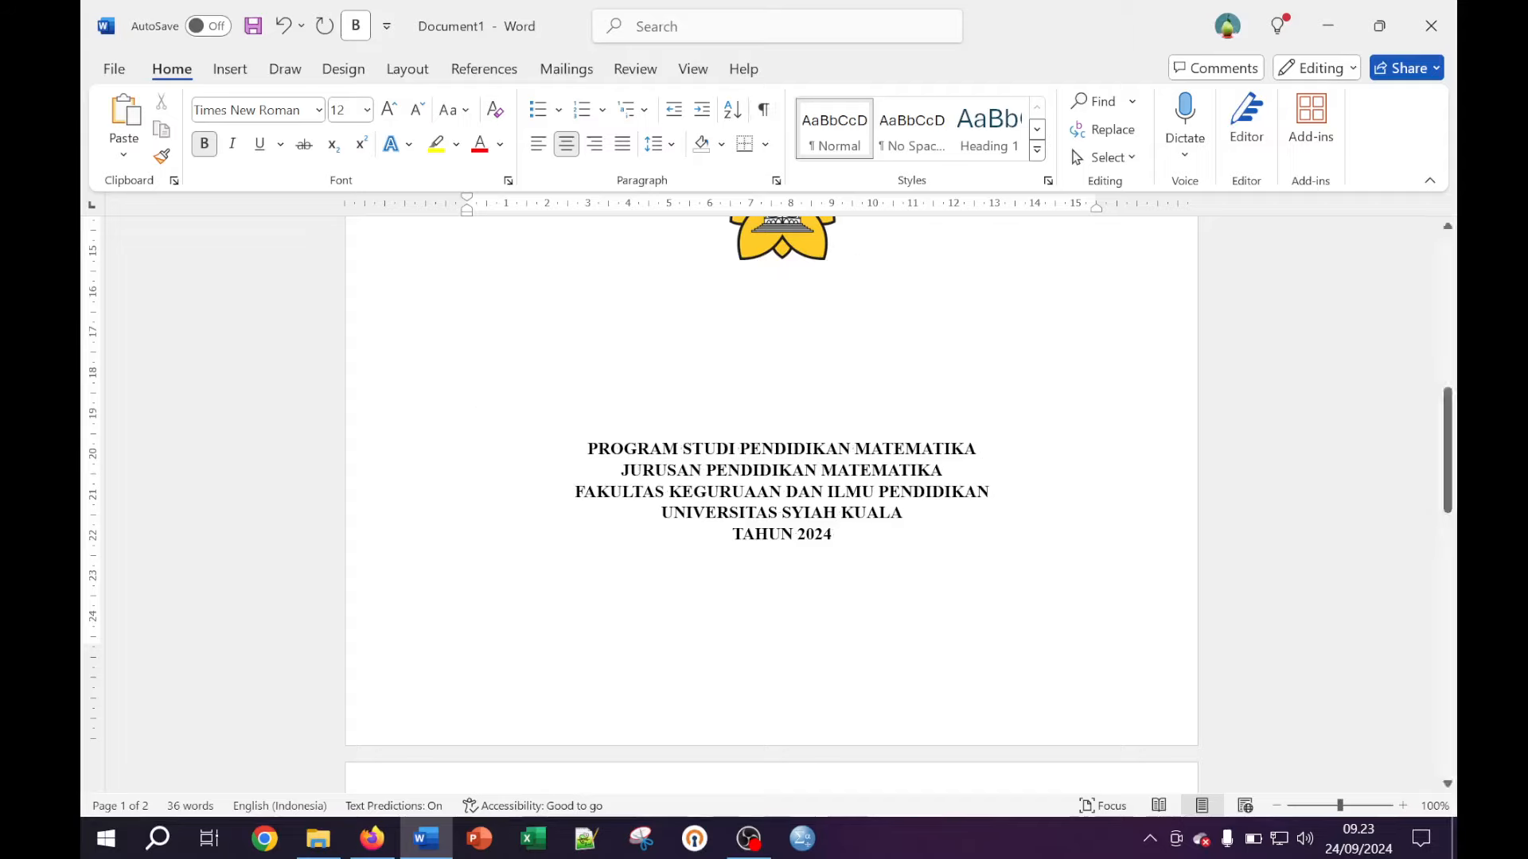
Add a left-aligned line below the Halaman Pengesahan heading, removing the bold test word Nama
scroll(822, 427, "up", 8)
scroll(822, 427, "down", 5)
scroll(770, 502, "down", 6)
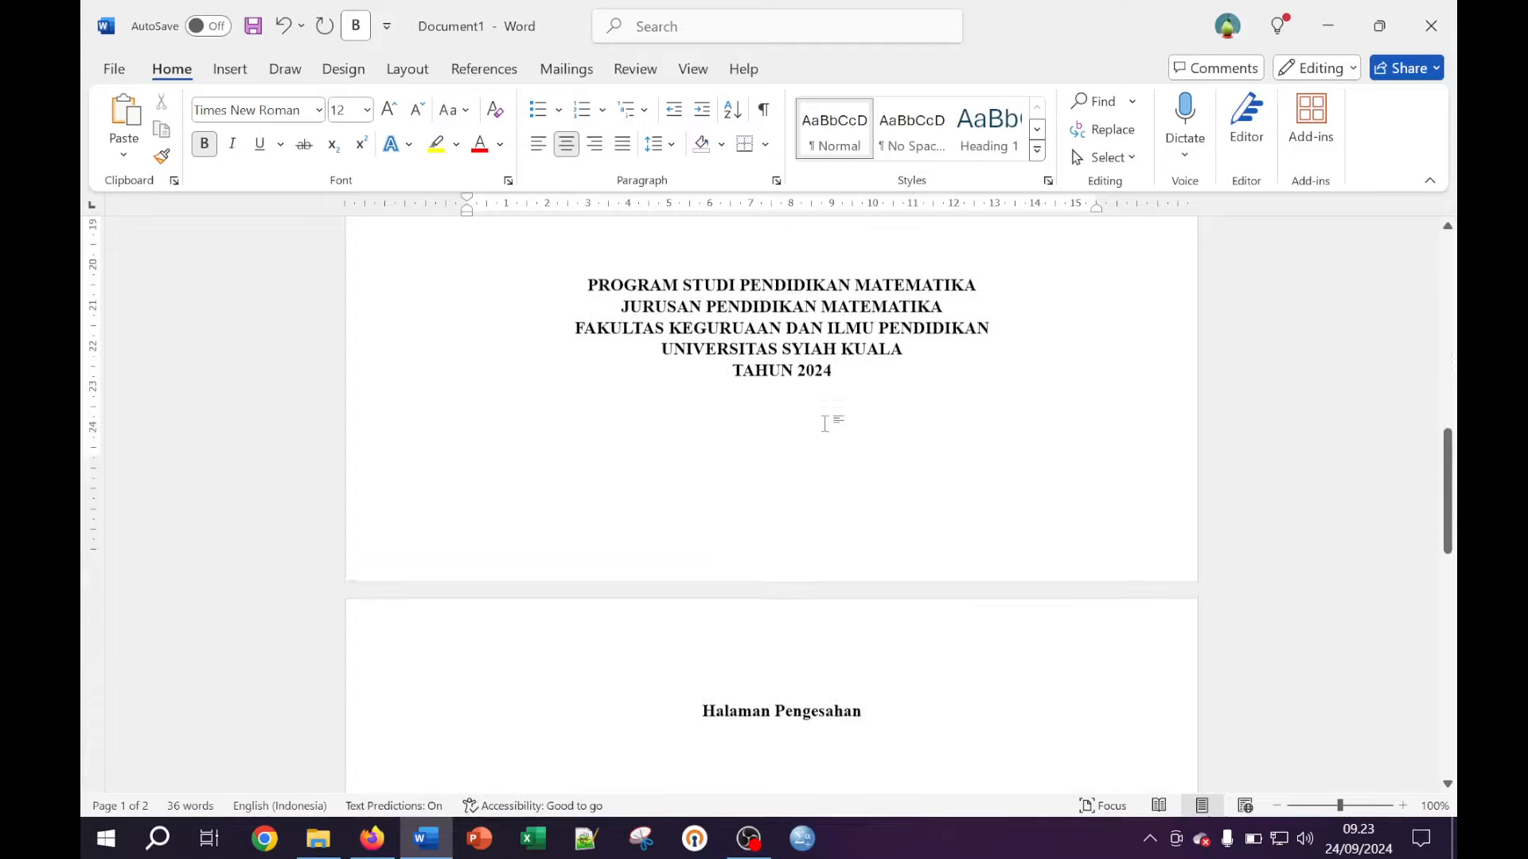
left_click(865, 532)
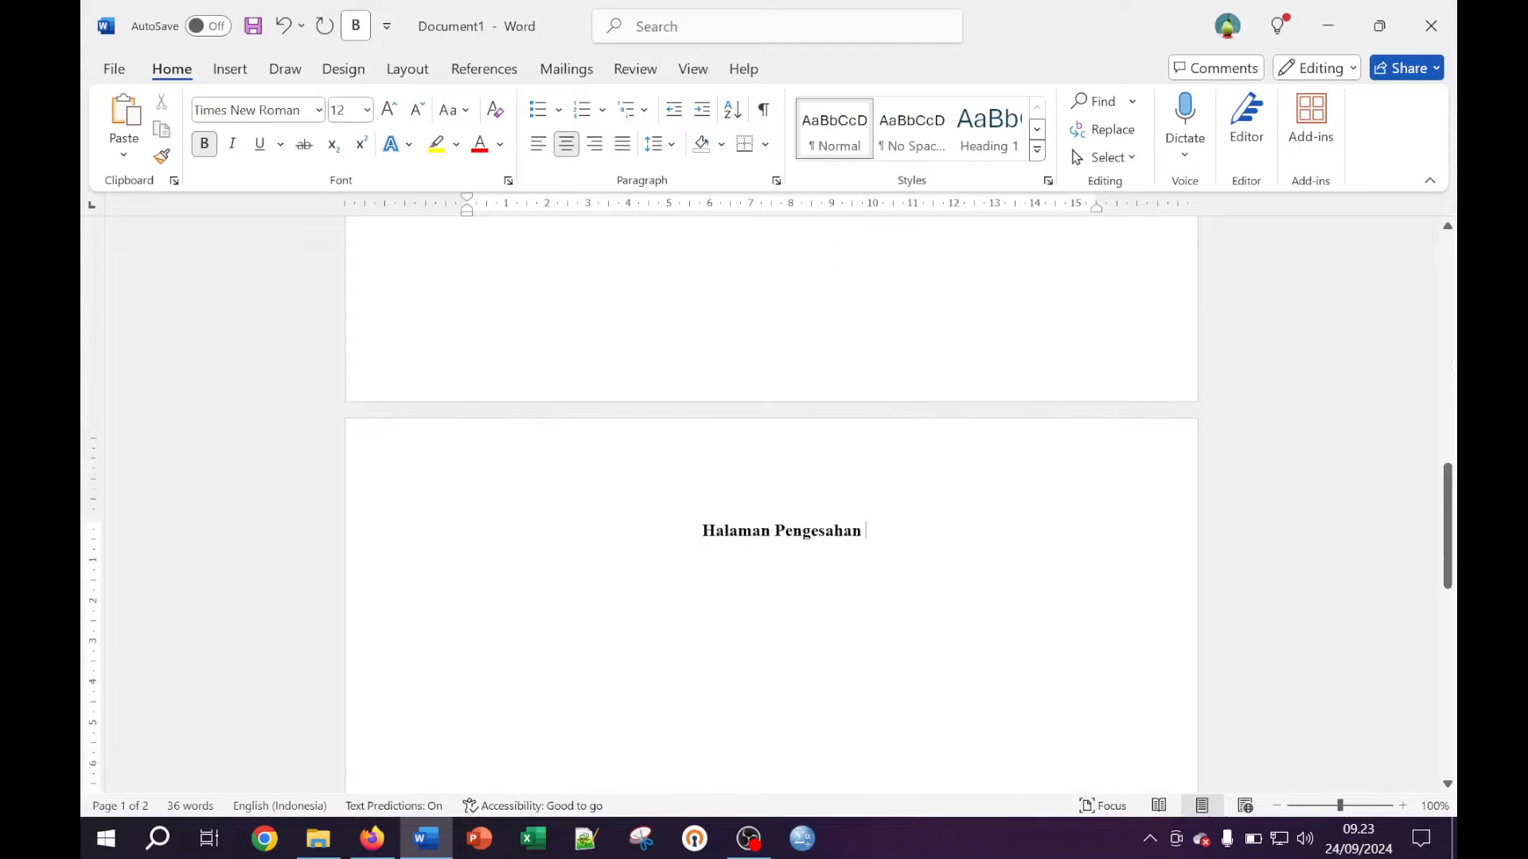
scroll(980, 554, "down", 2)
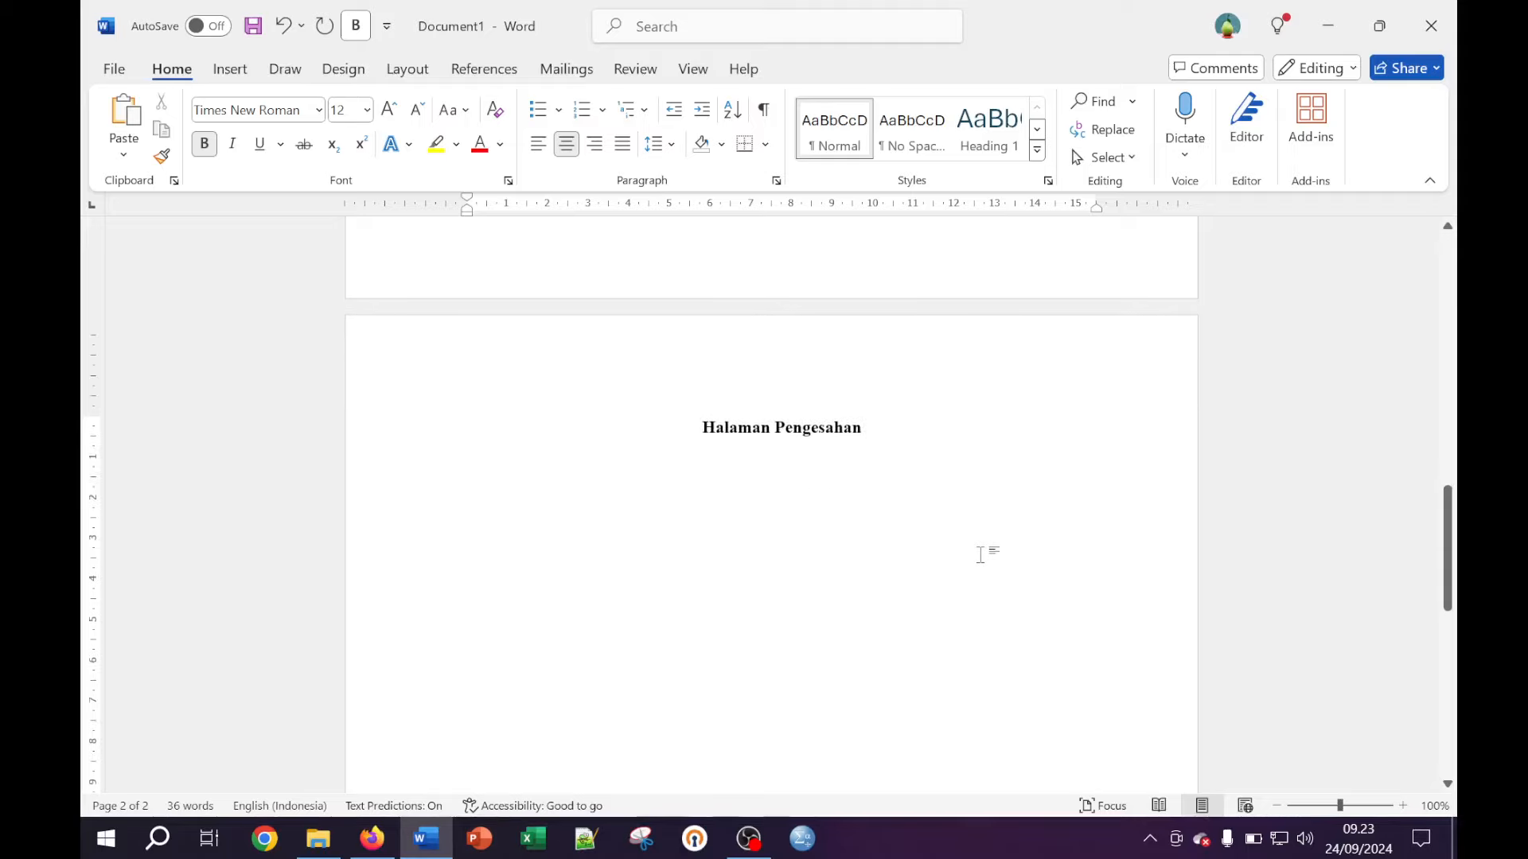
key("Return")
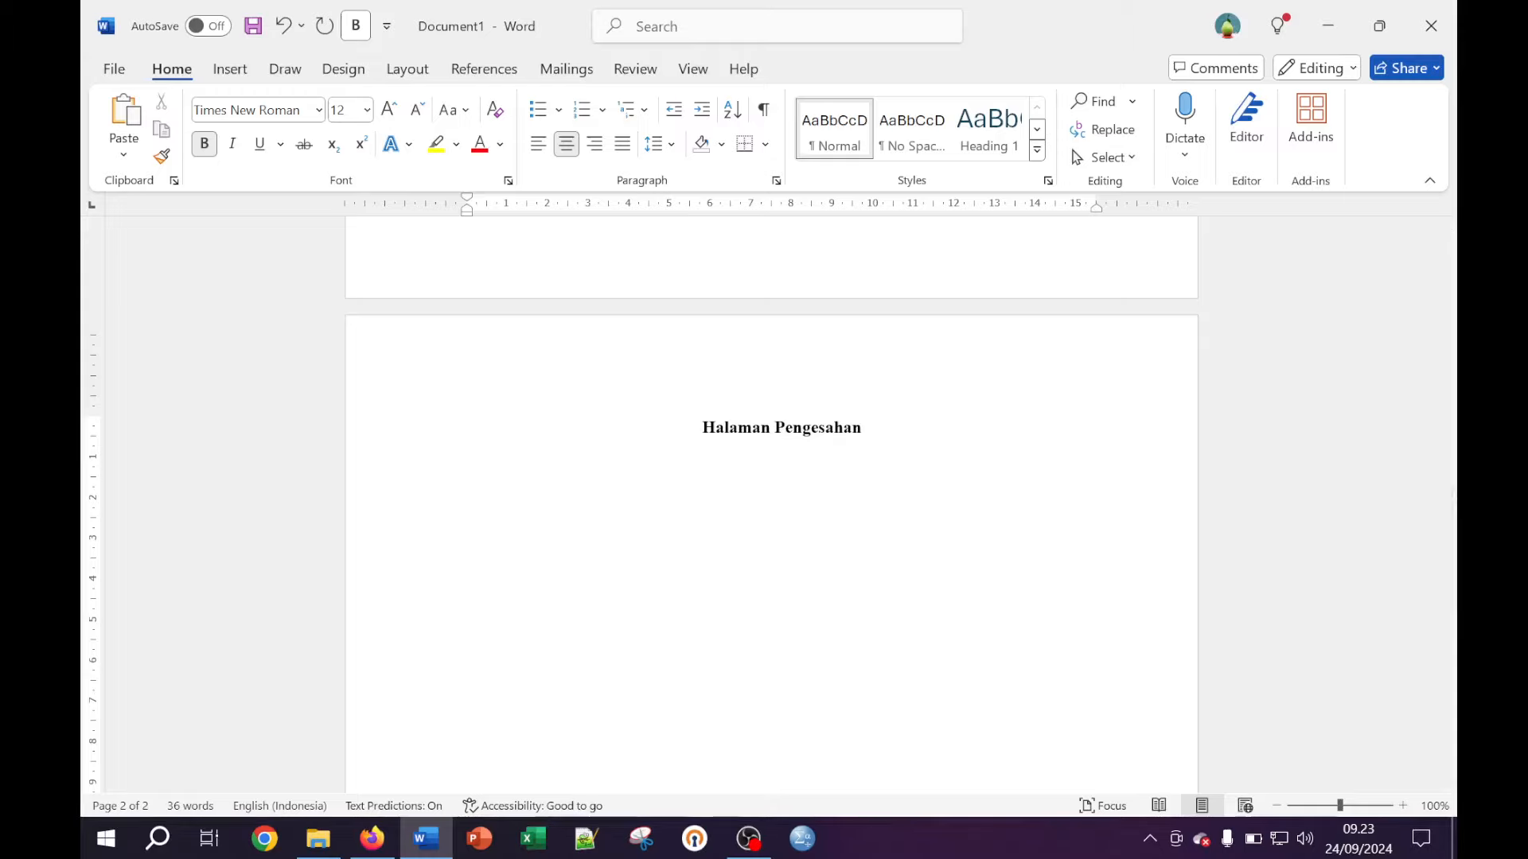
key("BackSpace")
key("ctrl+l")
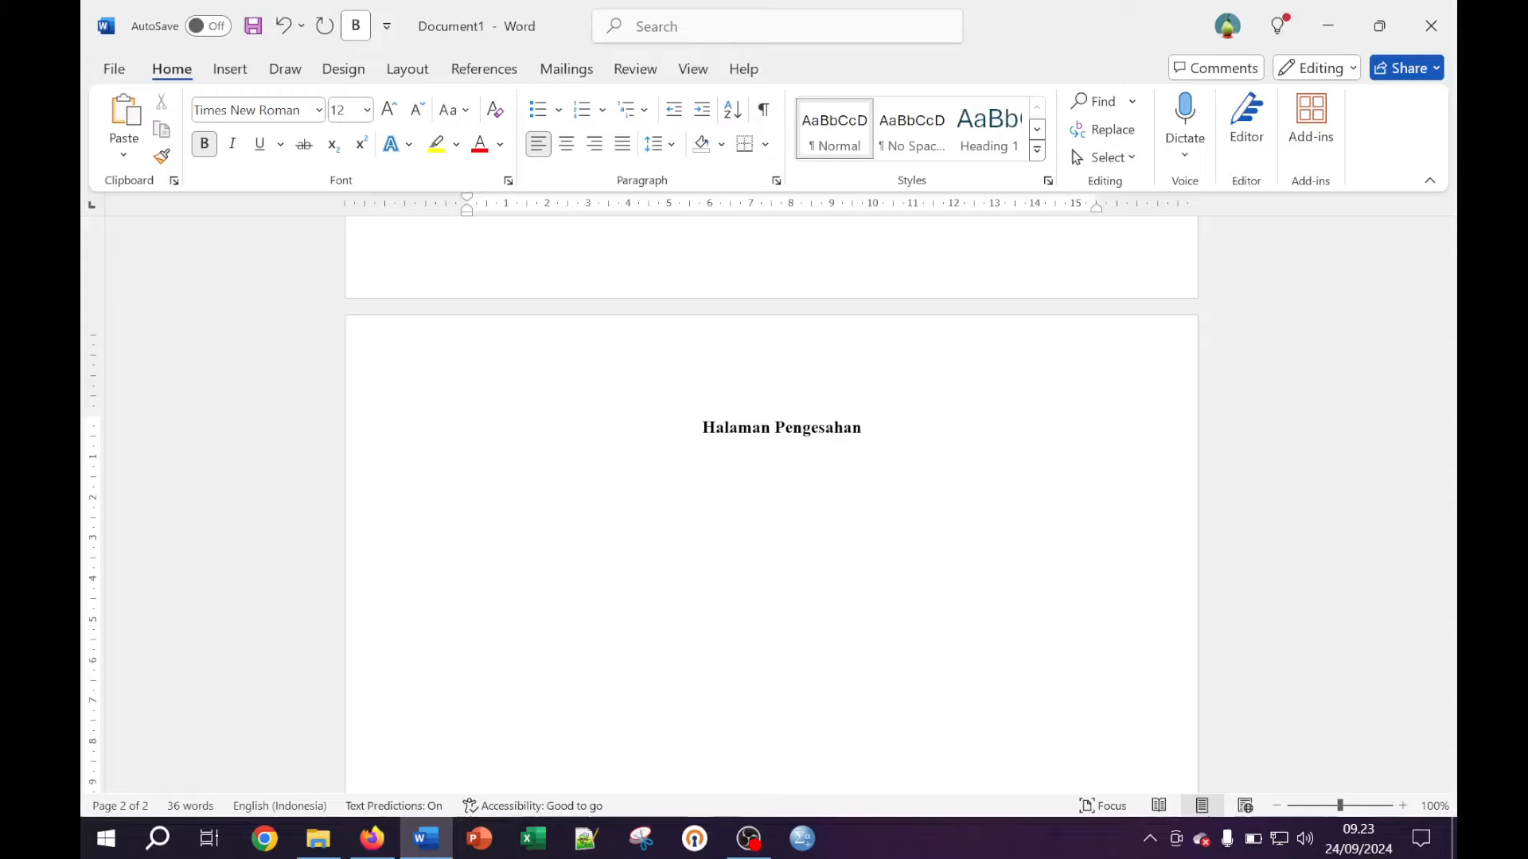
type("Nama")
key("BackSpace")
key("BackSpace")
key("BackSpace")
key("BackSpace")
Type non-bold Nama and NPM lines with the student's name and number, then start Judul Skripsi
left_click(217, 152)
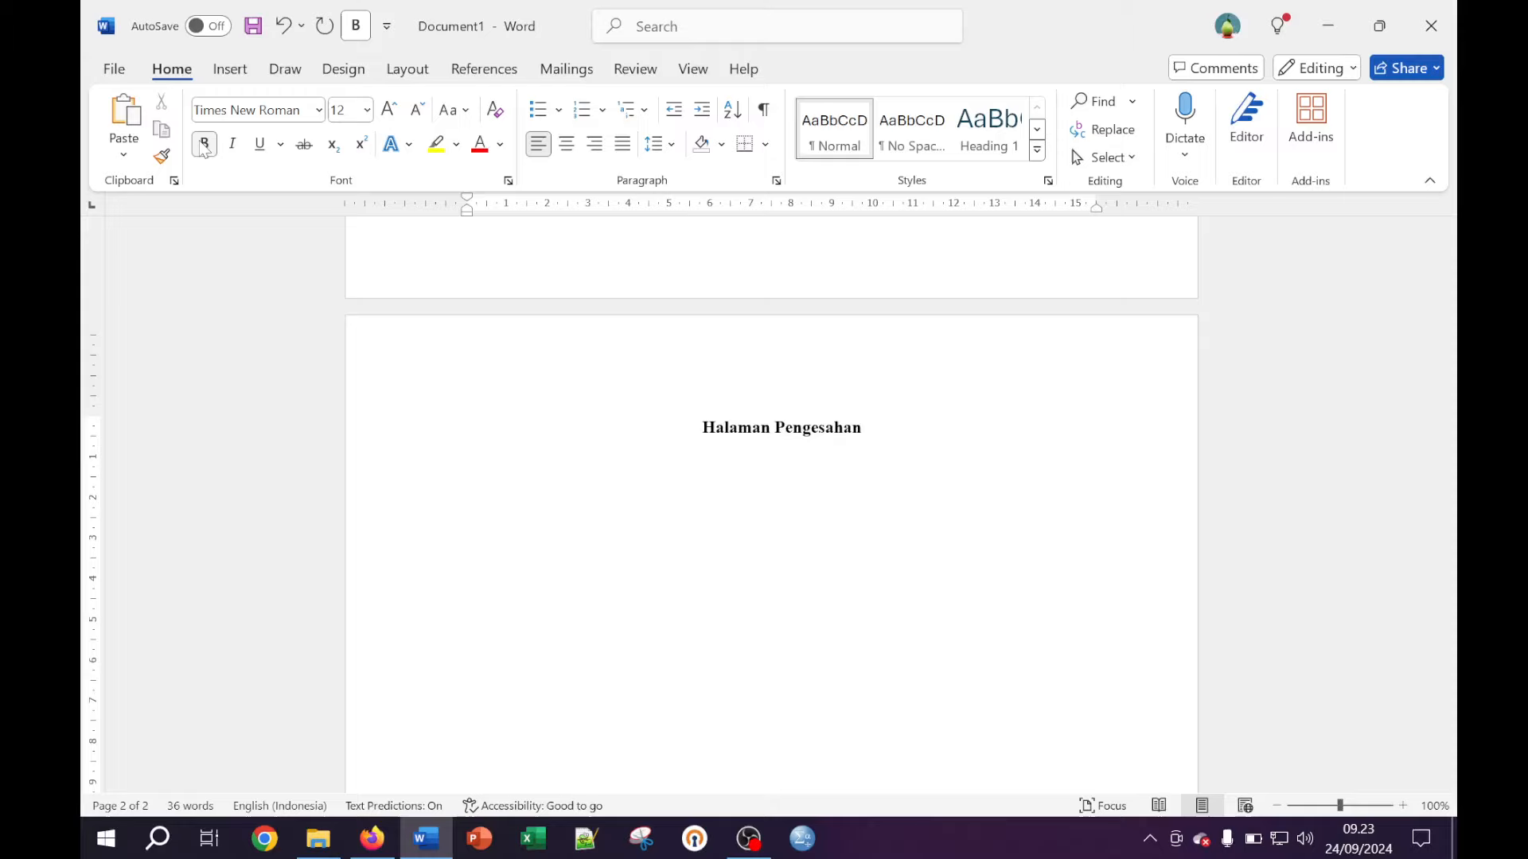
type("Nama ")
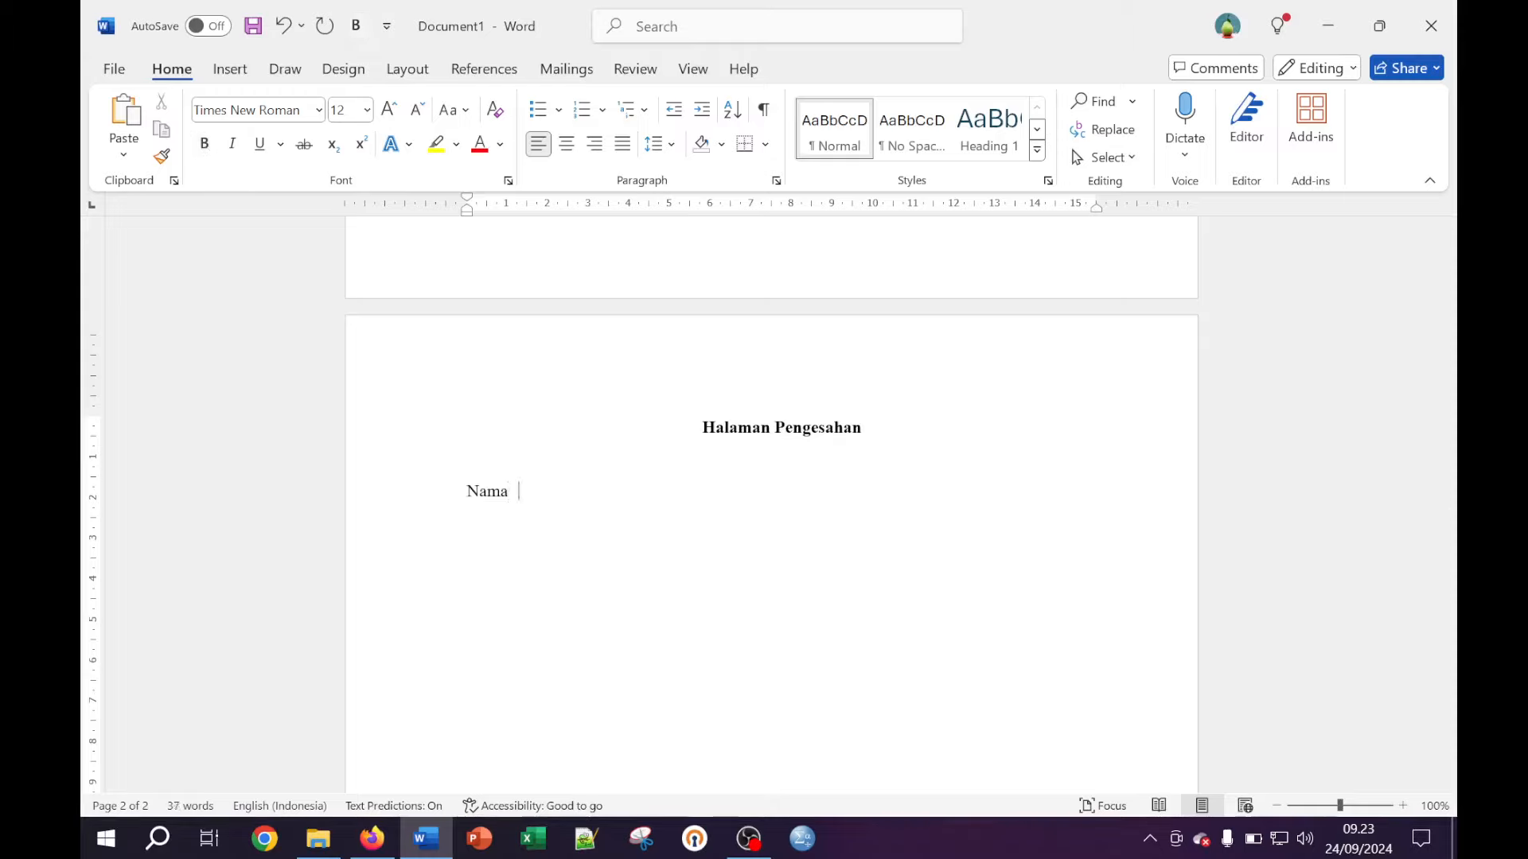
type(": ")
type("Agu")
type("ssalim")
key("Return")
type("NPM")
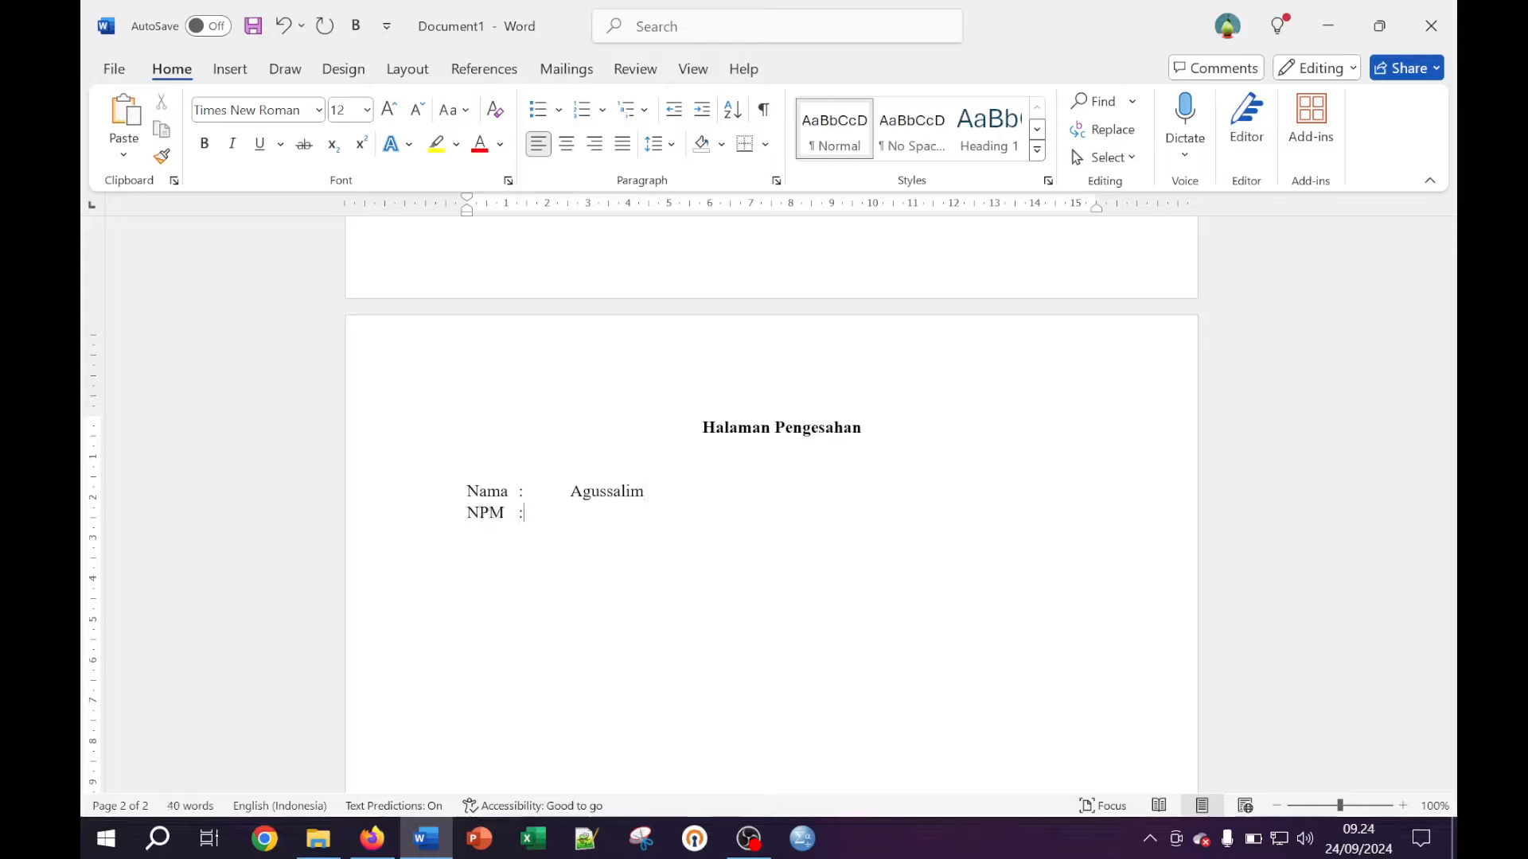
type("\t:")
key("Tab")
type("123456789")
key("Return")
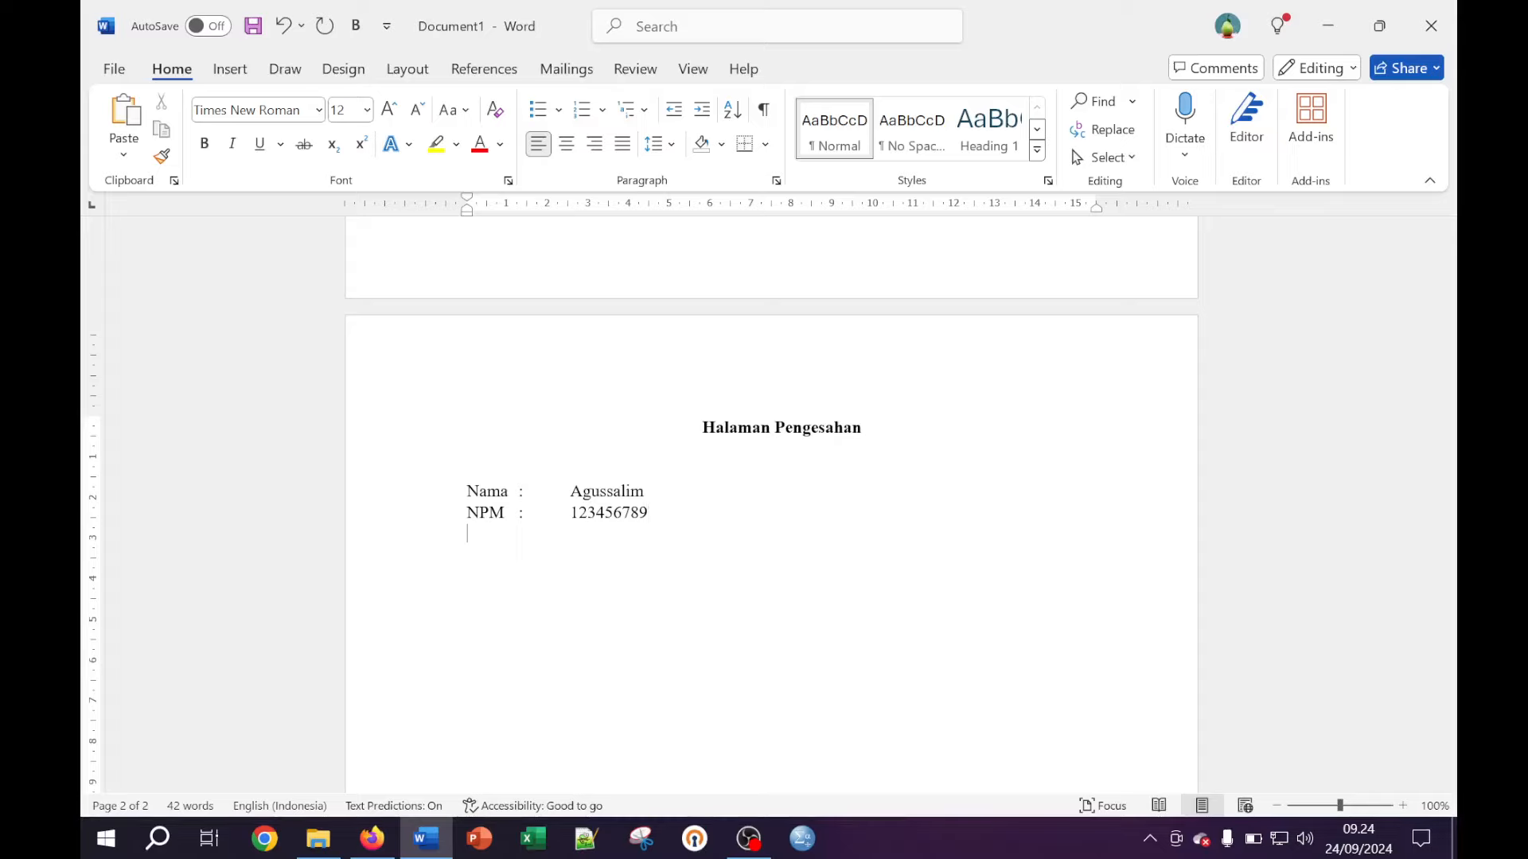
type("Judul Skripsi")
key("Tab")
Enter ppp as the Judul Skripsi placeholder and go back to the cover page title
type("ppp")
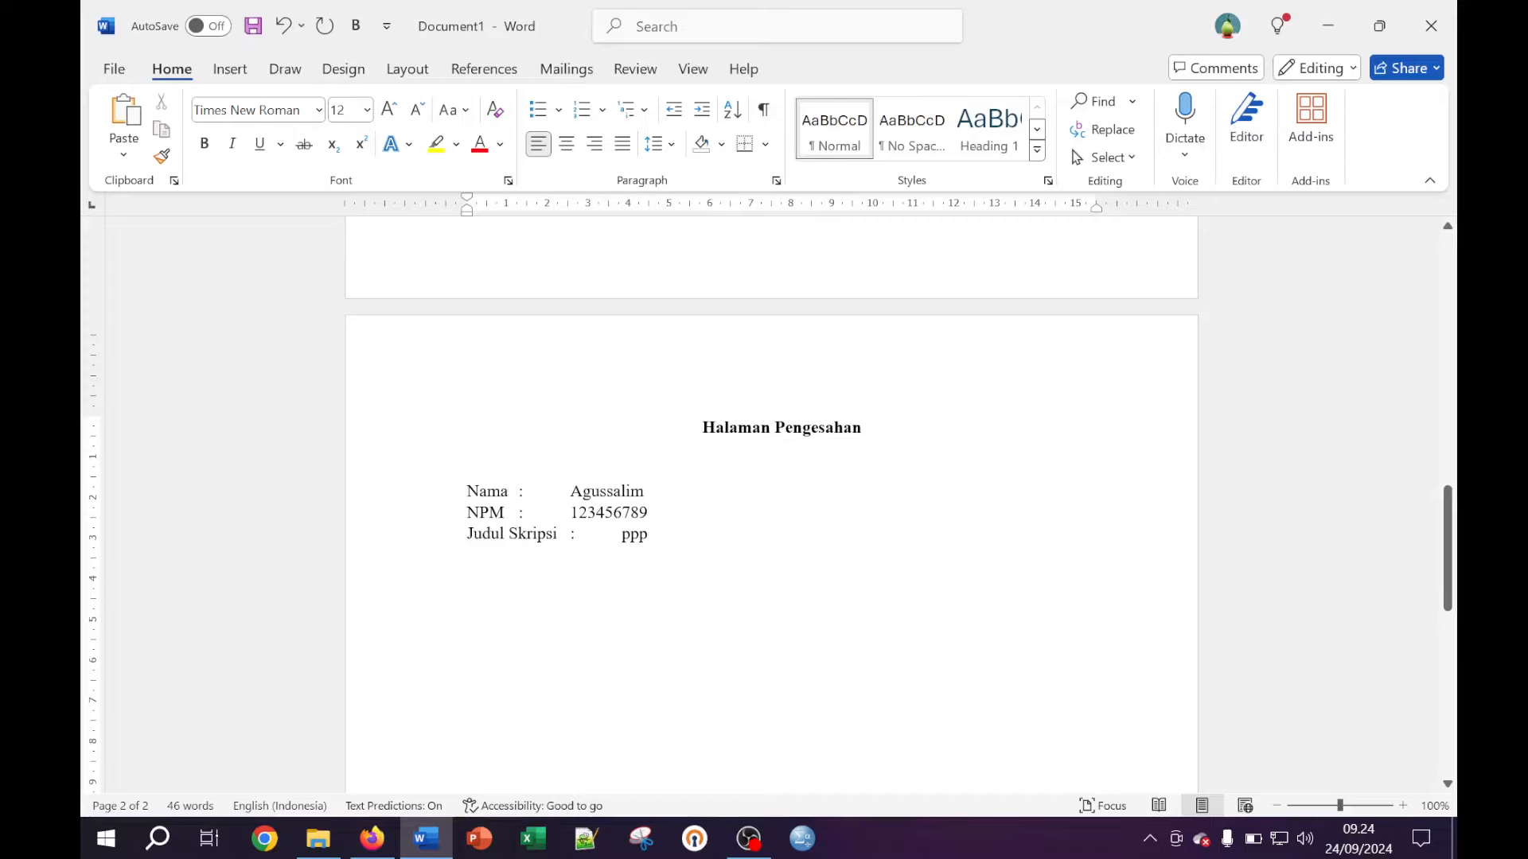
scroll(772, 502, "up", 12)
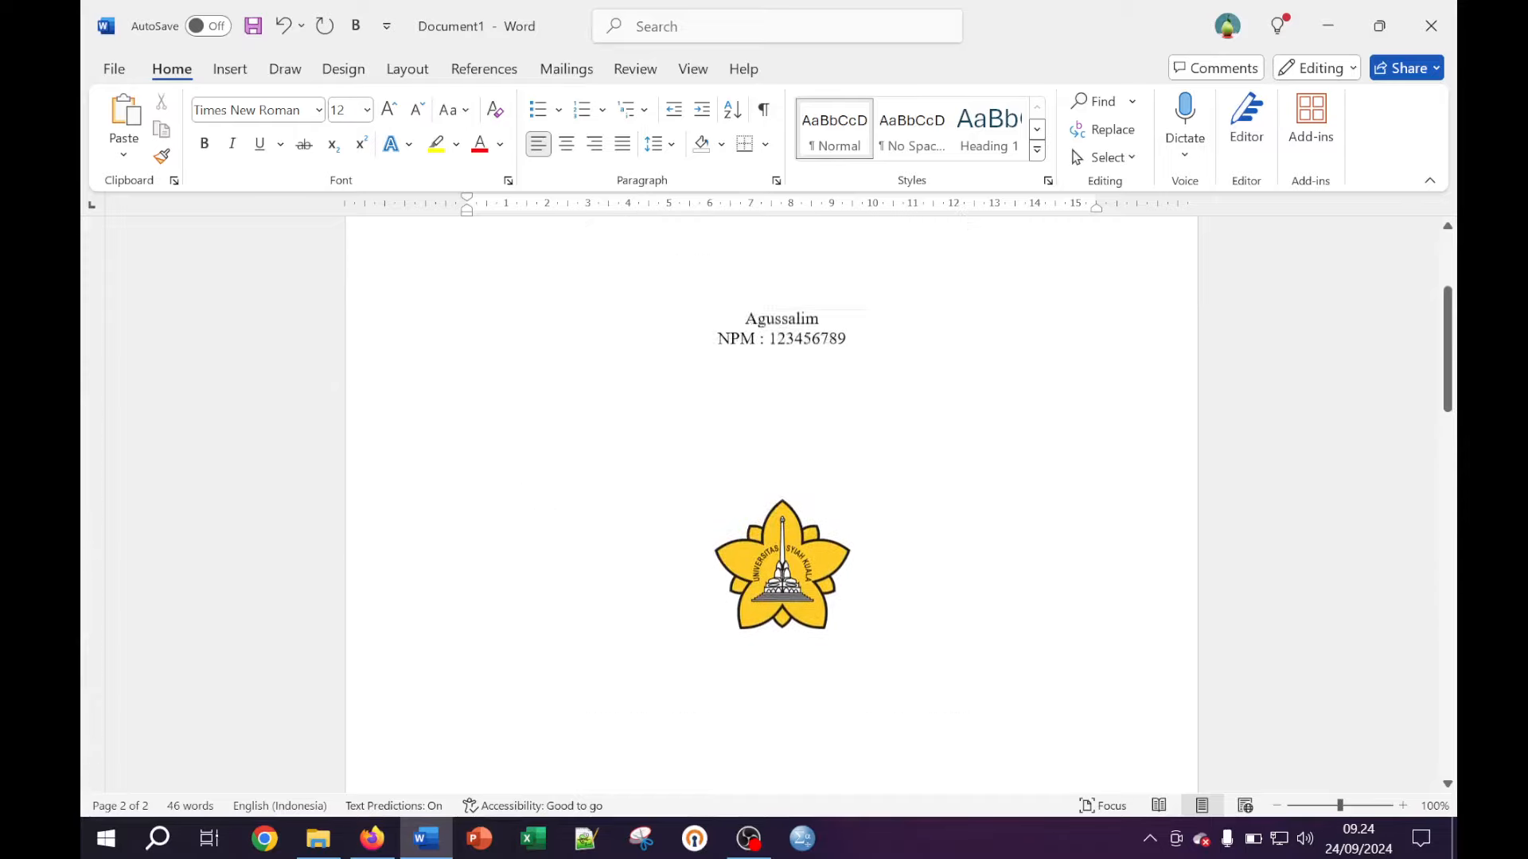
scroll(771, 501, "up", 5)
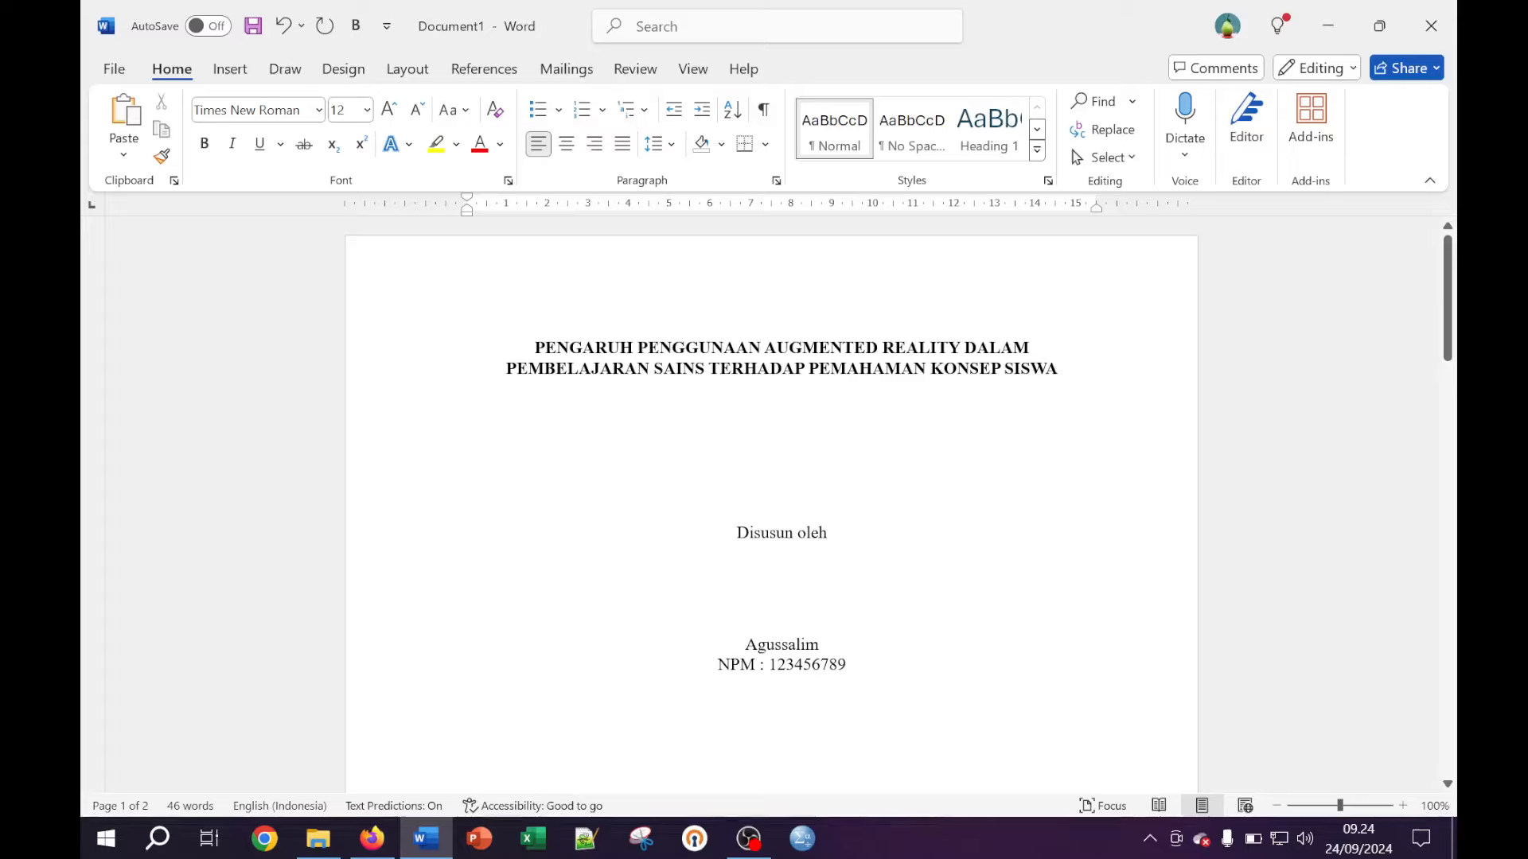
left_click(534, 348)
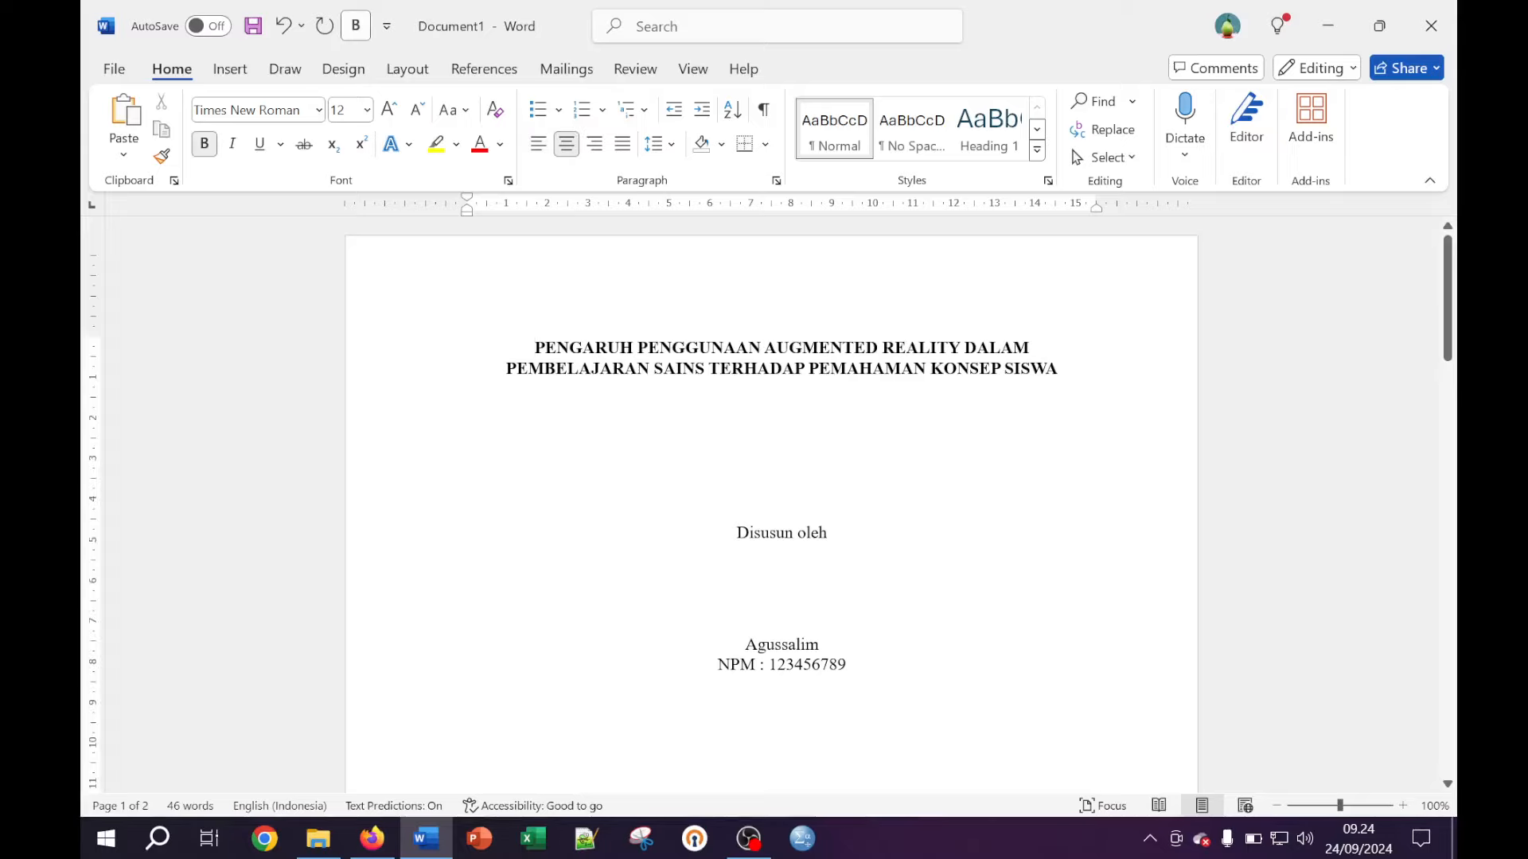
left_click_drag(534, 348, 1062, 369)
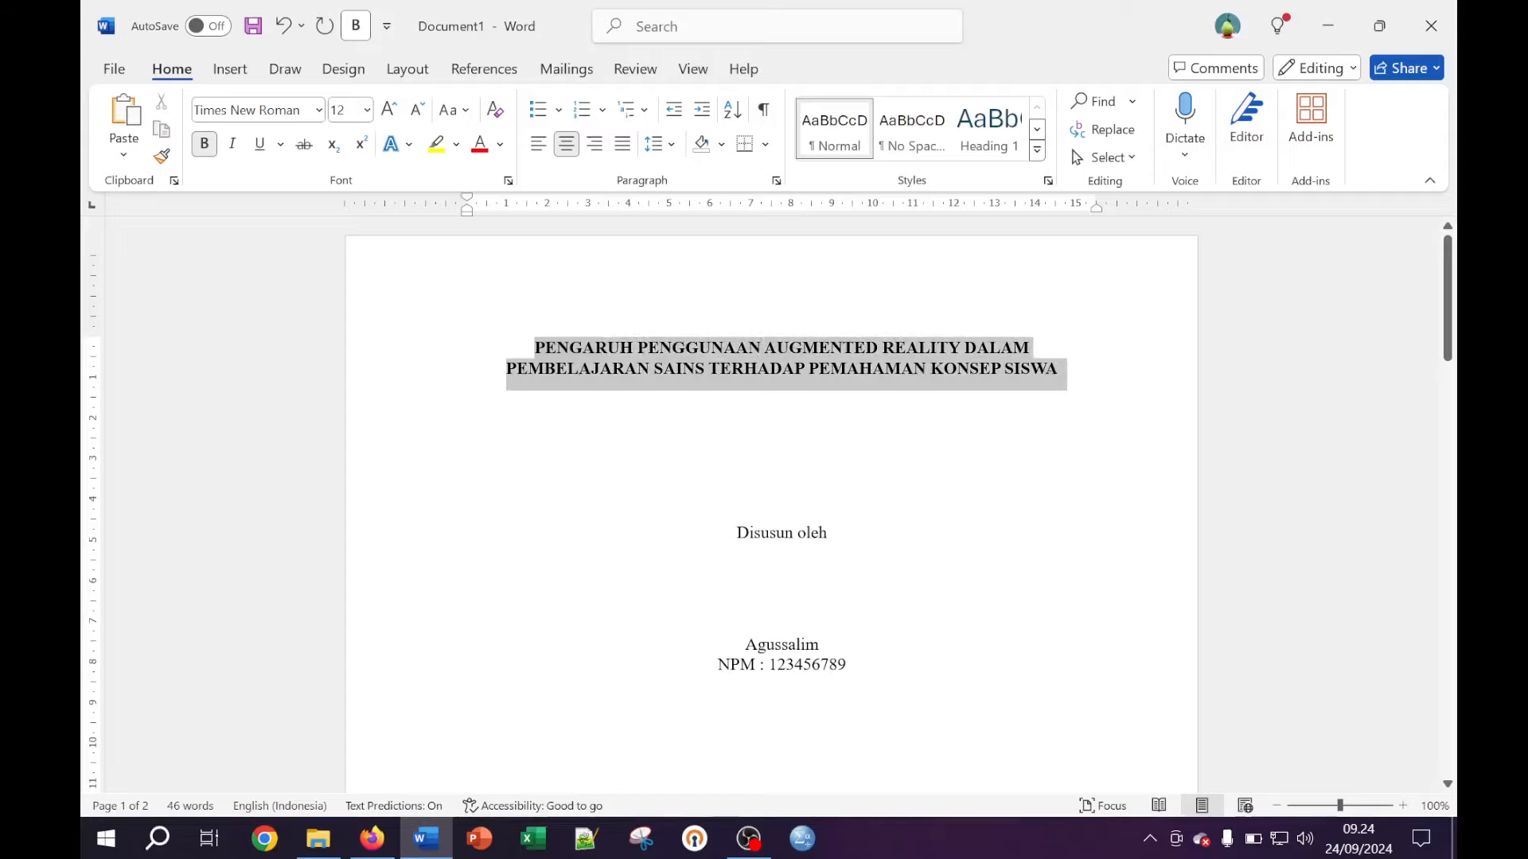
left_click(905, 348)
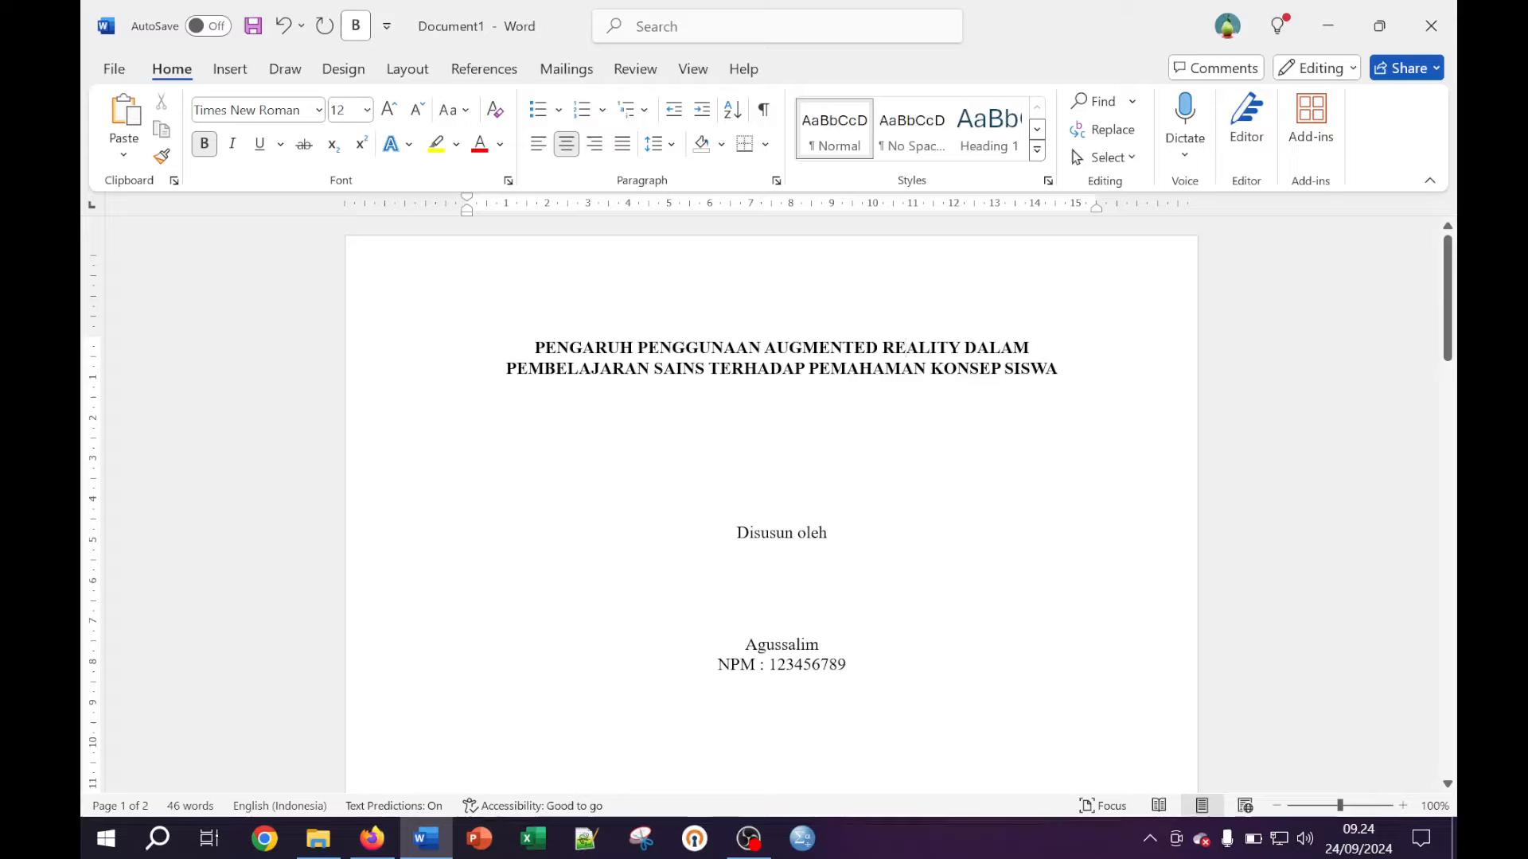
left_click(535, 347)
Select the two-line thesis title through SISWA and copy it
key("shift+Right")
key("shift+Right")
key("shift+Right")
key("shift+Right")
key("shift+Right")
key("shift+Right")
key("shift+Right")
key("shift+Right")
key("shift+Right")
key("shift+Right")
key("shift+Right")
key("shift+Right")
key("shift+Right")
key("shift+Right")
key("shift+Right")
key("shift+Right")
key("shift+Right")
key("shift+Right")
key("shift+Right")
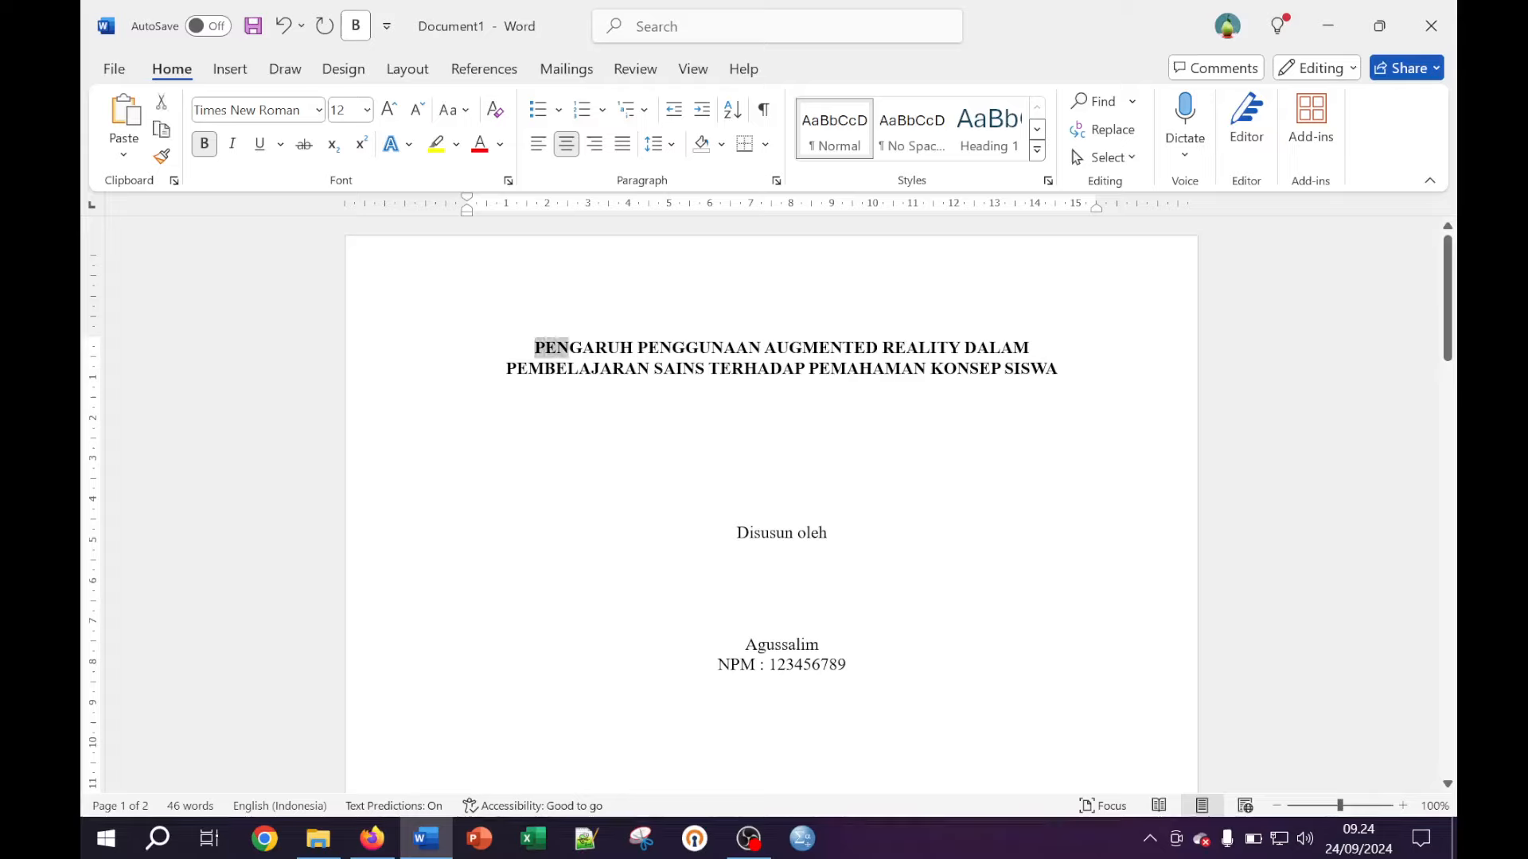
key("shift+Right")
key("shift+Right")
key("shift+Right")
key("shift+Right")
key("shift+Right")
key("shift+Right")
key("shift+Right")
key("shift+Right")
key("shift+Right")
key("shift+Right")
key("shift+Right")
key("shift+Right")
key("shift+Right")
key("shift+Right")
key("shift+Right")
key("shift+Right")
key("shift+Right")
key("shift+Right")
key("shift+Right")
key("shift+Right")
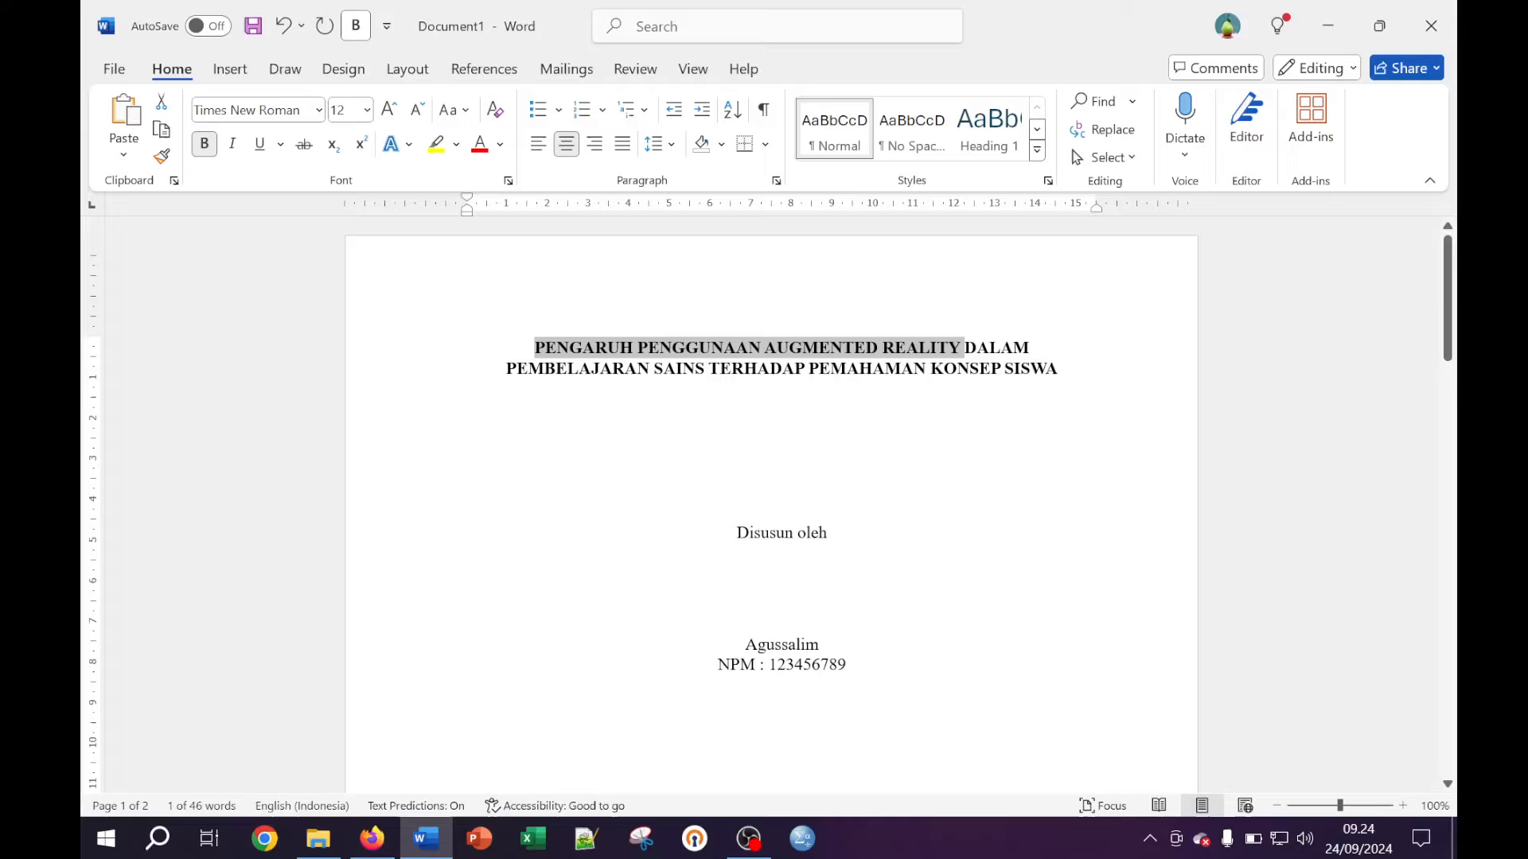
key("shift+Right")
key("shift+Right")
key("shift+Right")
key("shift+Right")
key("shift+Right")
key("shift+Right")
key("shift+Right")
key("shift+Right")
key("shift+Right")
key("shift+Right")
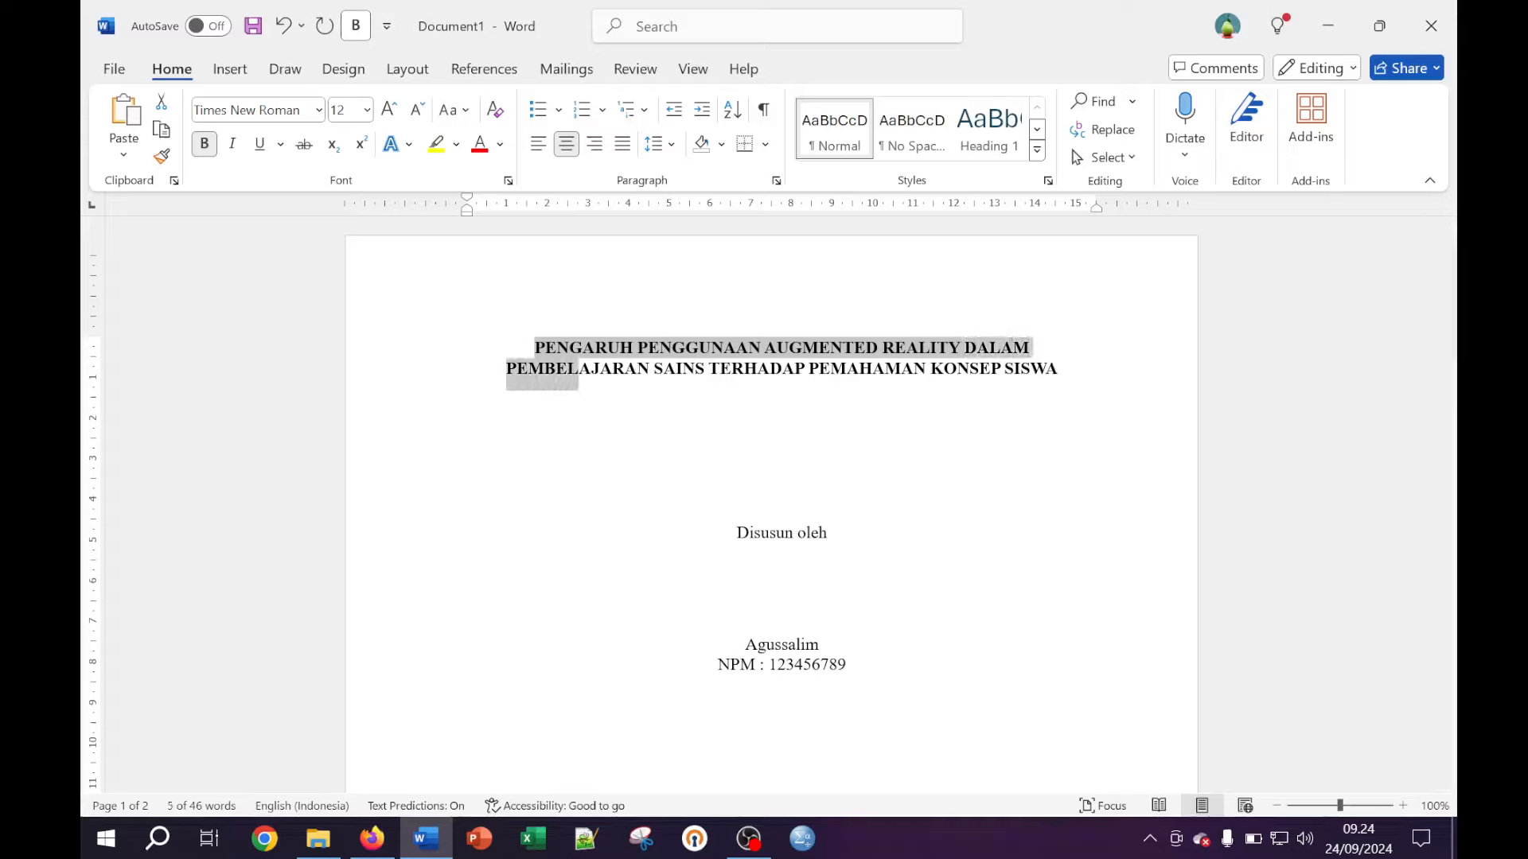
key("shift+Right")
key("shift+Right")
key("shift+Right")
key("shift+Right")
key("shift+Right")
key("shift+Right")
key("shift+Right")
key("shift+Right")
key("shift+Right")
key("shift+Right")
key("shift+Right")
key("shift+Right")
key("shift+Right")
key("shift+Right")
key("shift+Right")
key("shift+Right")
key("shift+Right")
key("shift+Right")
key("shift+Right")
key("shift+Right")
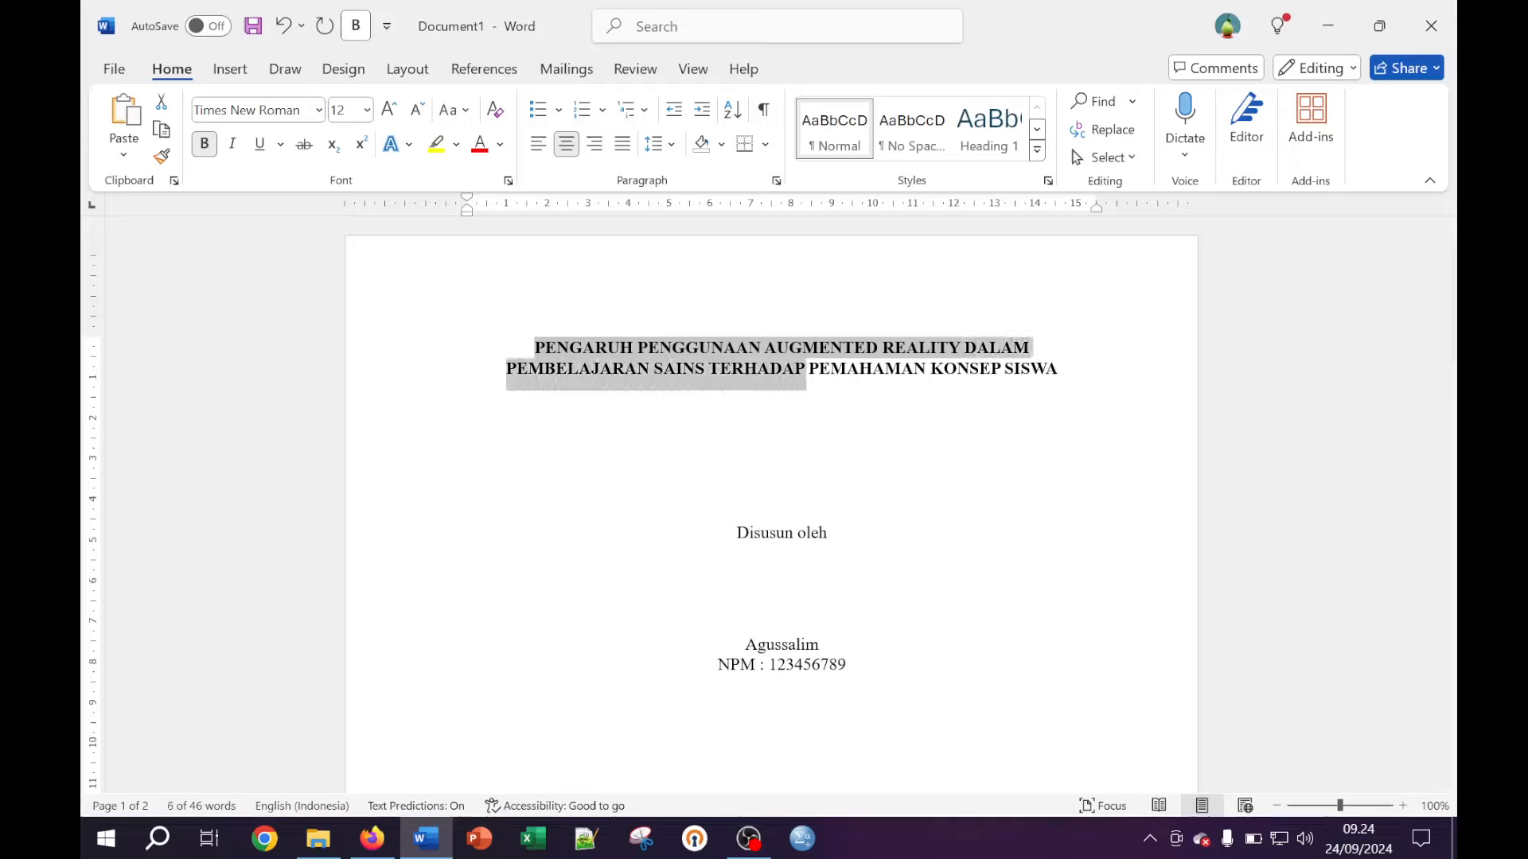
key("shift+Right")
key("shift+Right")
key("shift+Right")
key("shift+Right")
key("shift+Right")
key("shift+Right")
key("shift+Right")
key("shift+Right")
key("shift+Right")
key("shift+Right")
key("shift+Right")
key("shift+Right")
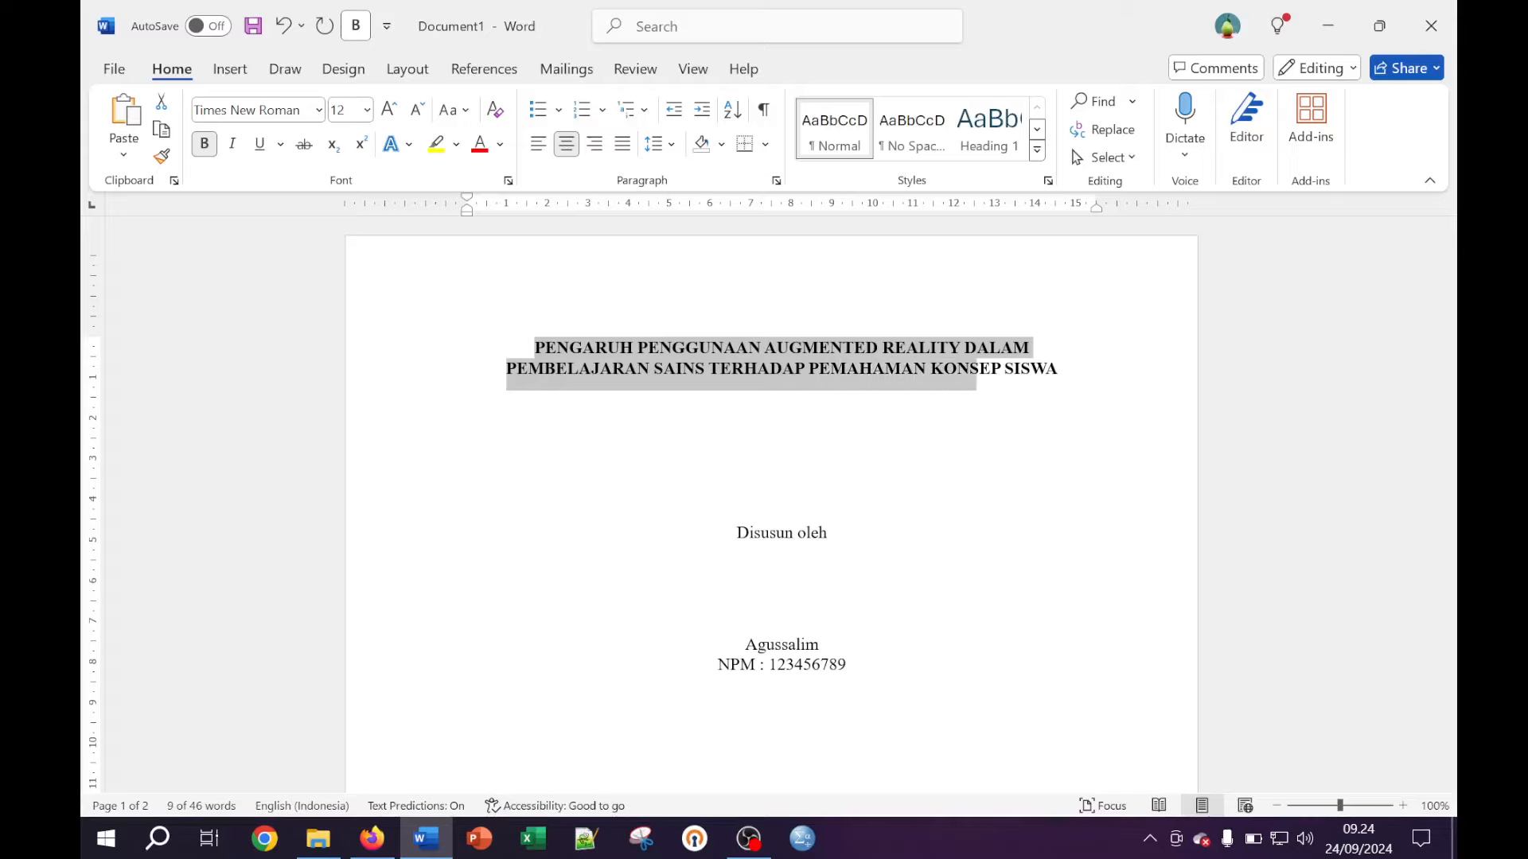
key("shift+Right")
key("shift+Right")
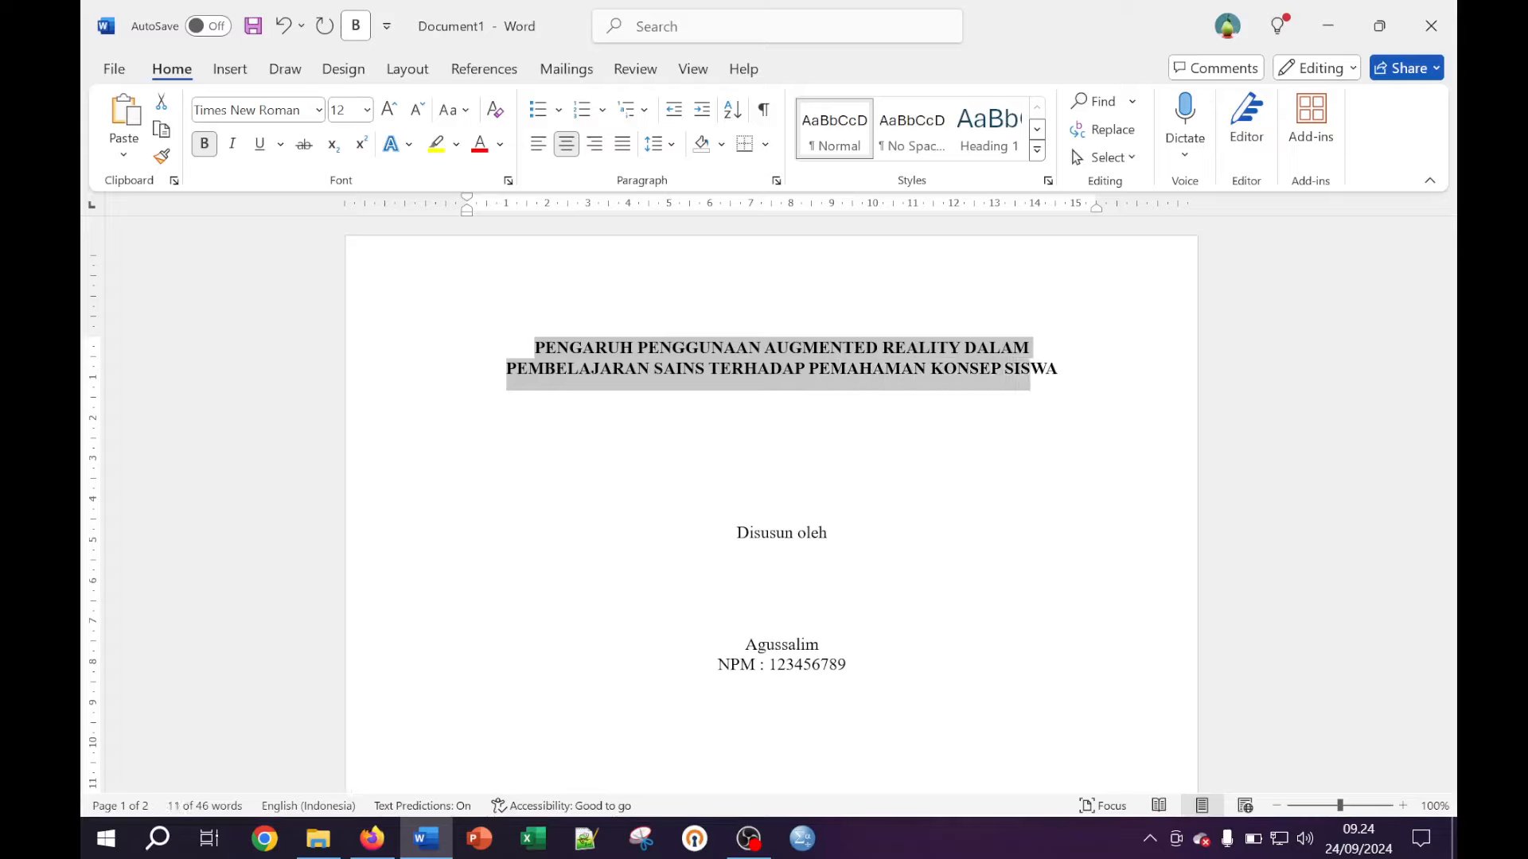
key("shift+Right")
key("shift+Right")
key("shift+Right")
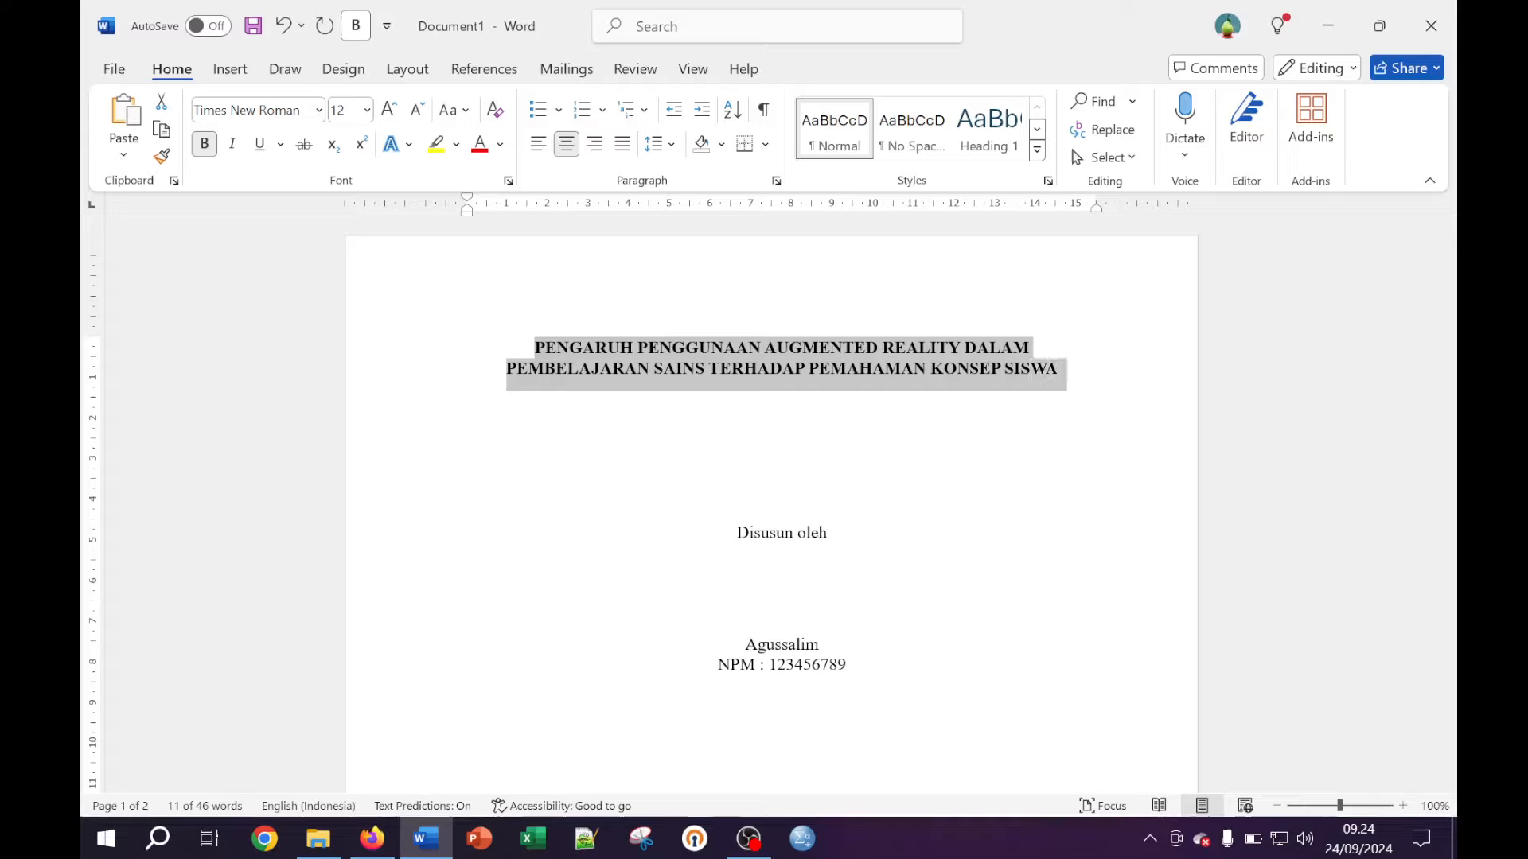
key("shift+Left")
key("shift+Right")
key("shift+Left")
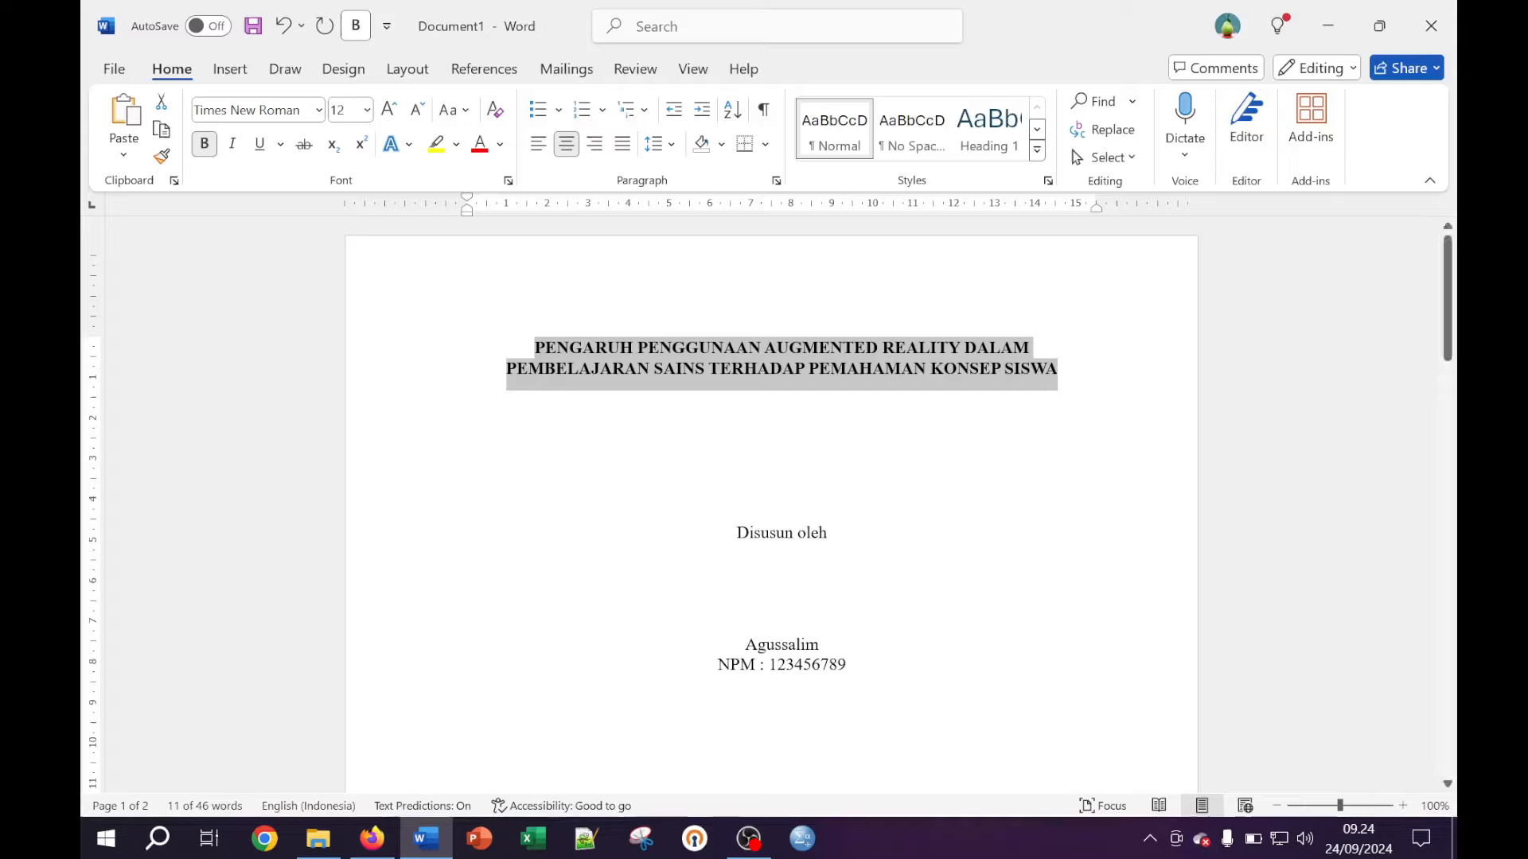
right_click(890, 374)
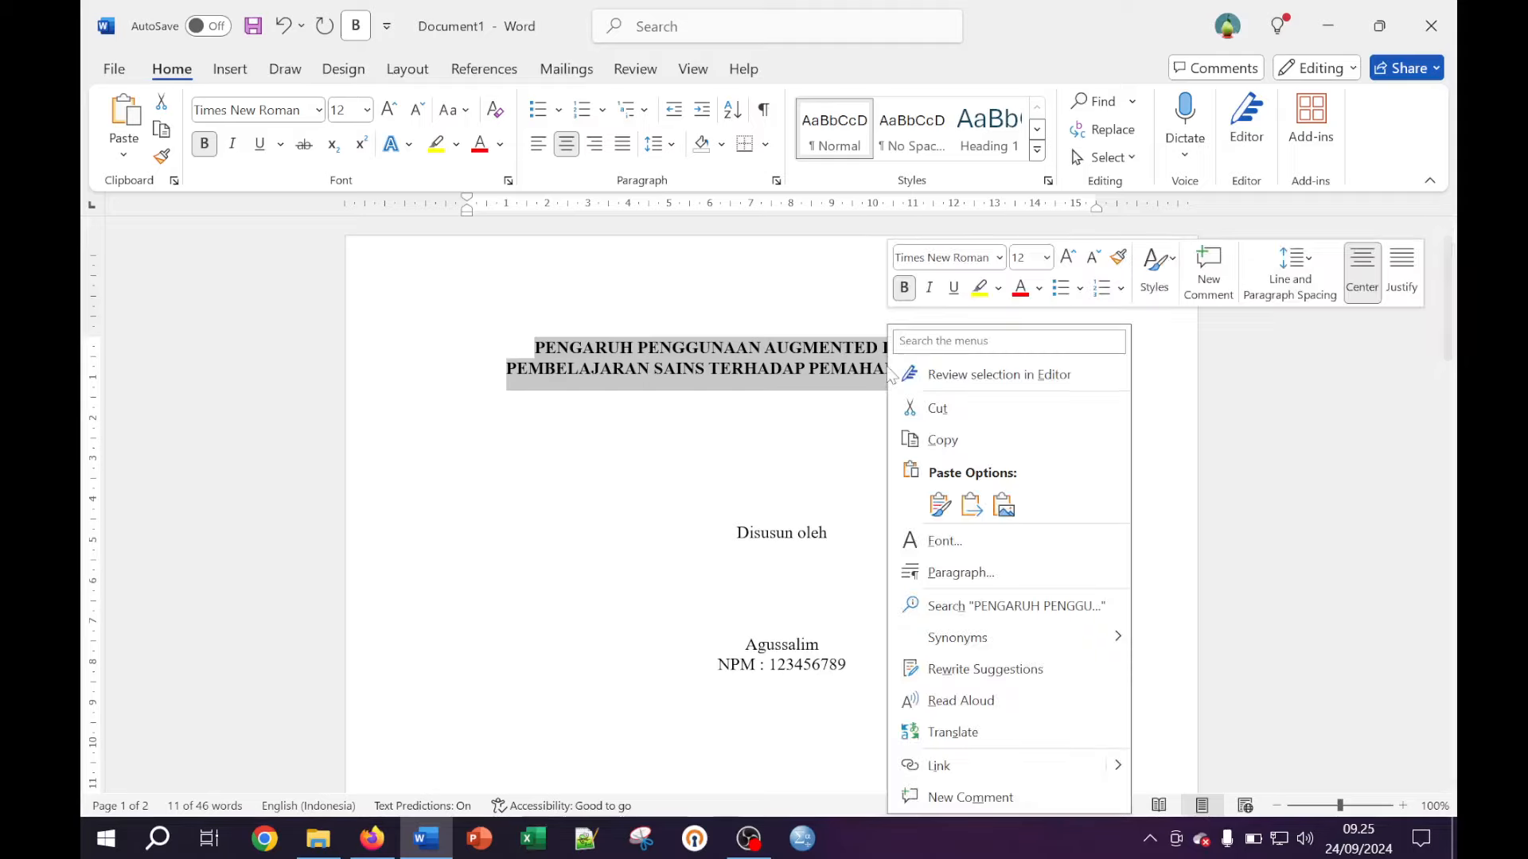
left_click(953, 440)
left_click(468, 434)
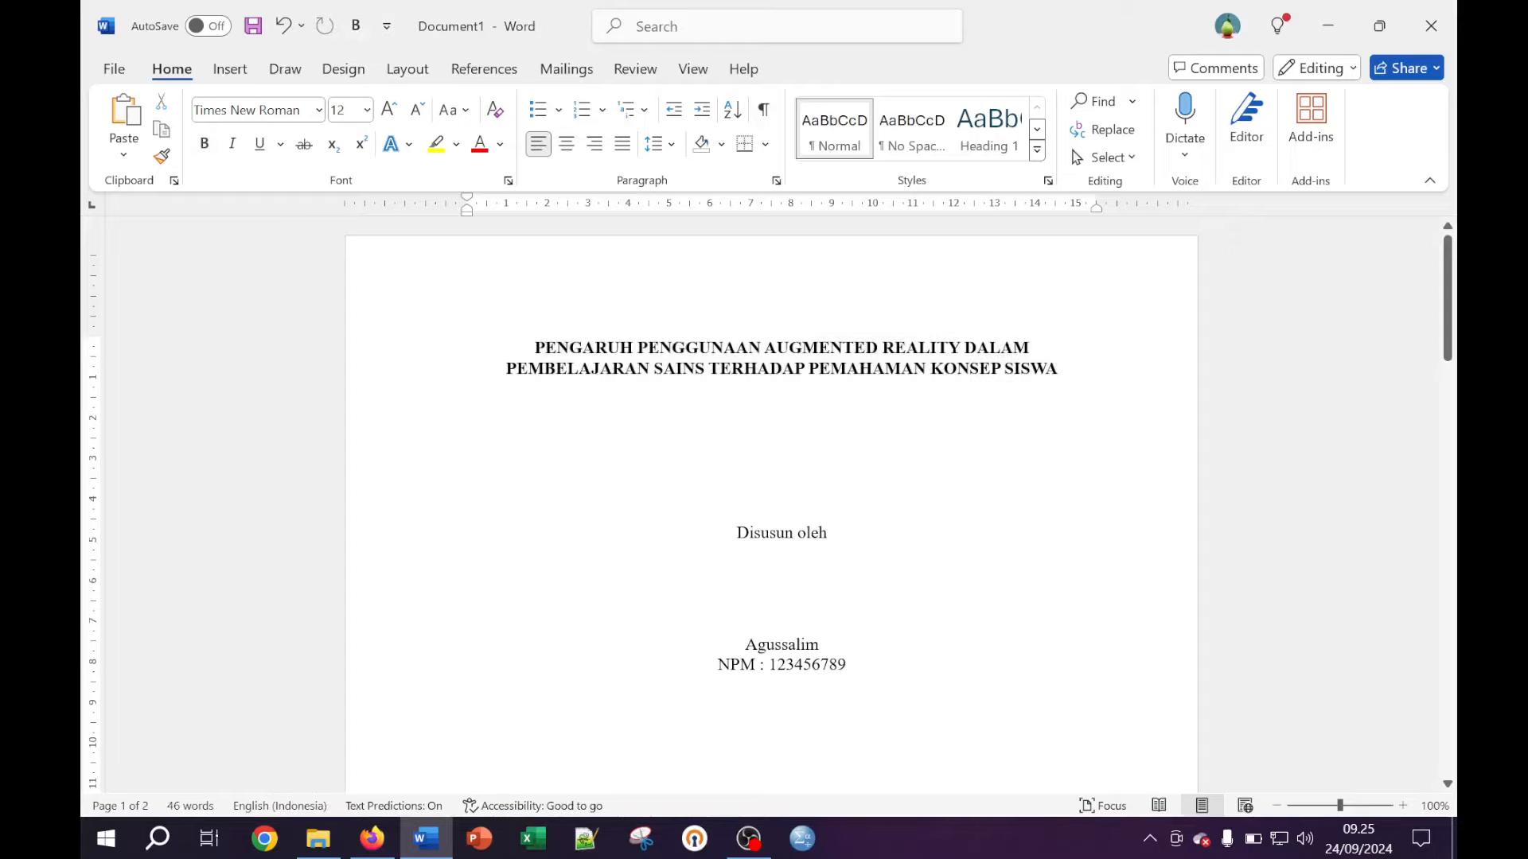
Replace ppp with the thesis title pasted as text only, then add two blank lines
scroll(769, 504, "down", 10)
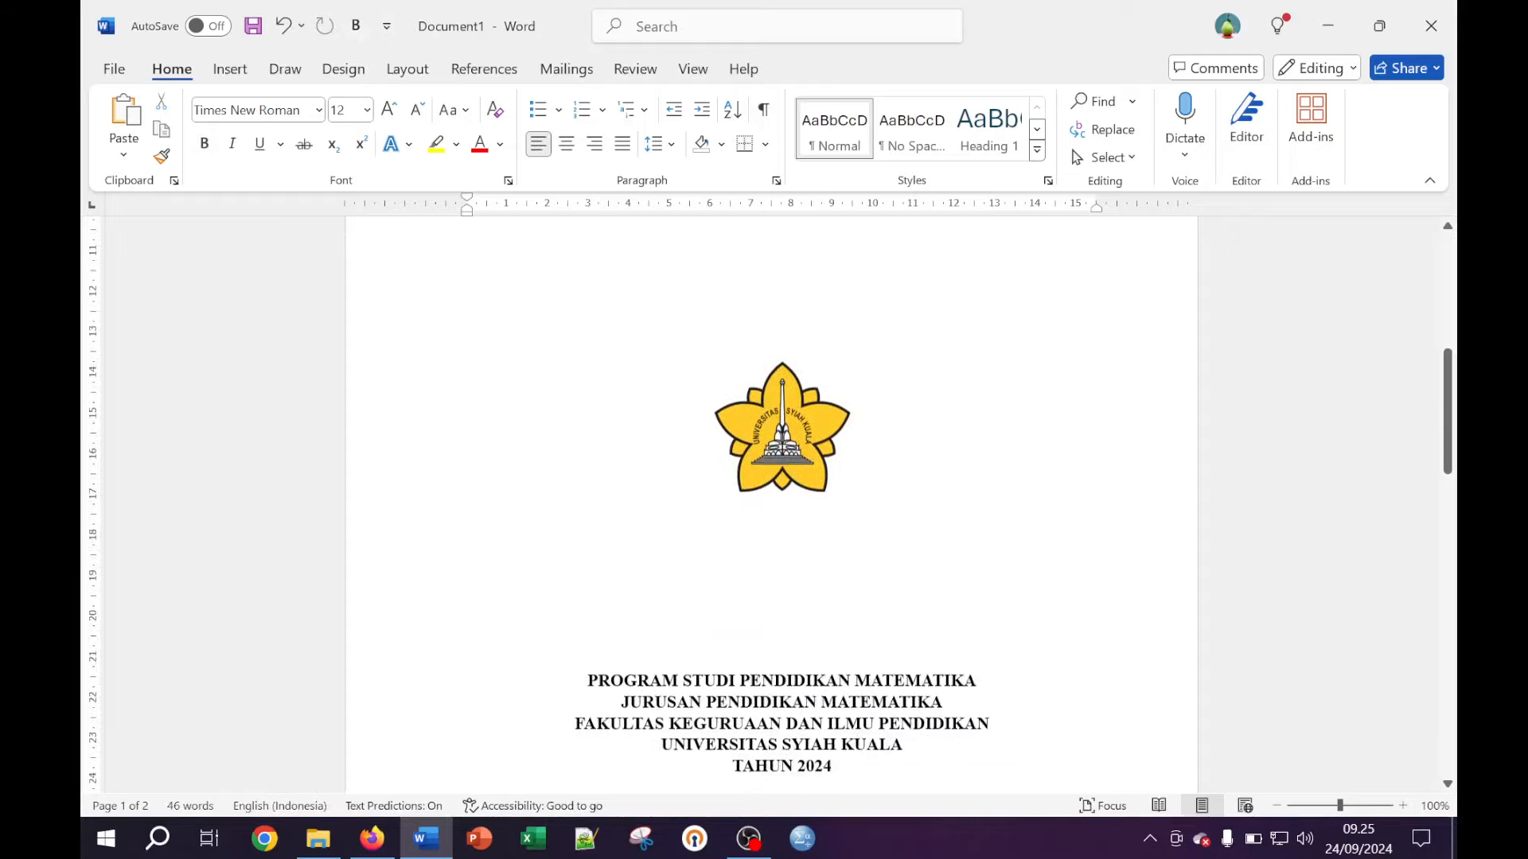
scroll(770, 478, "down", 5)
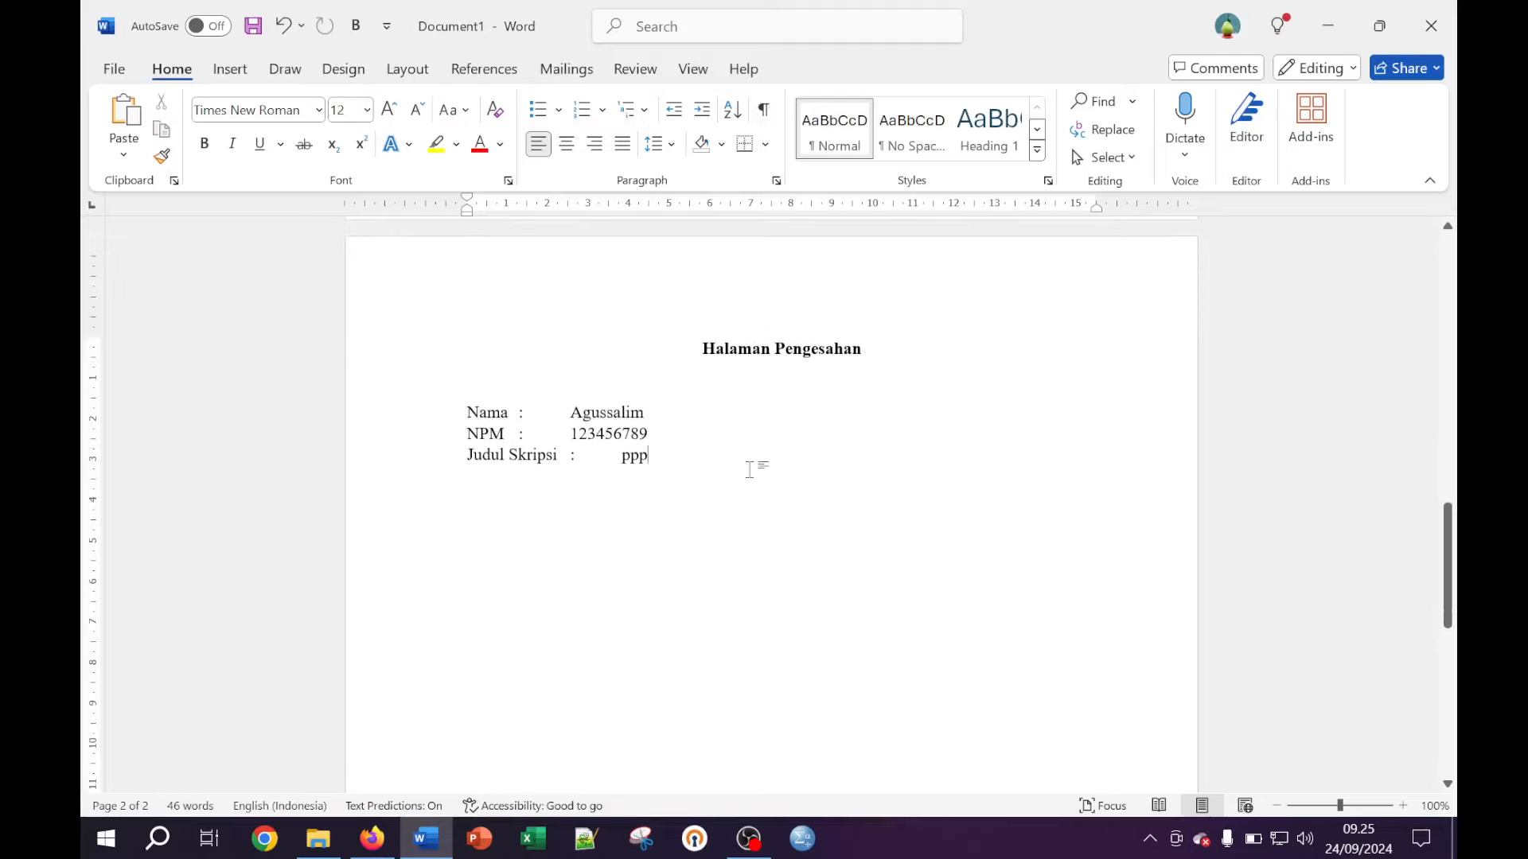
key("BackSpace")
key("BackSpace")
right_click(636, 463)
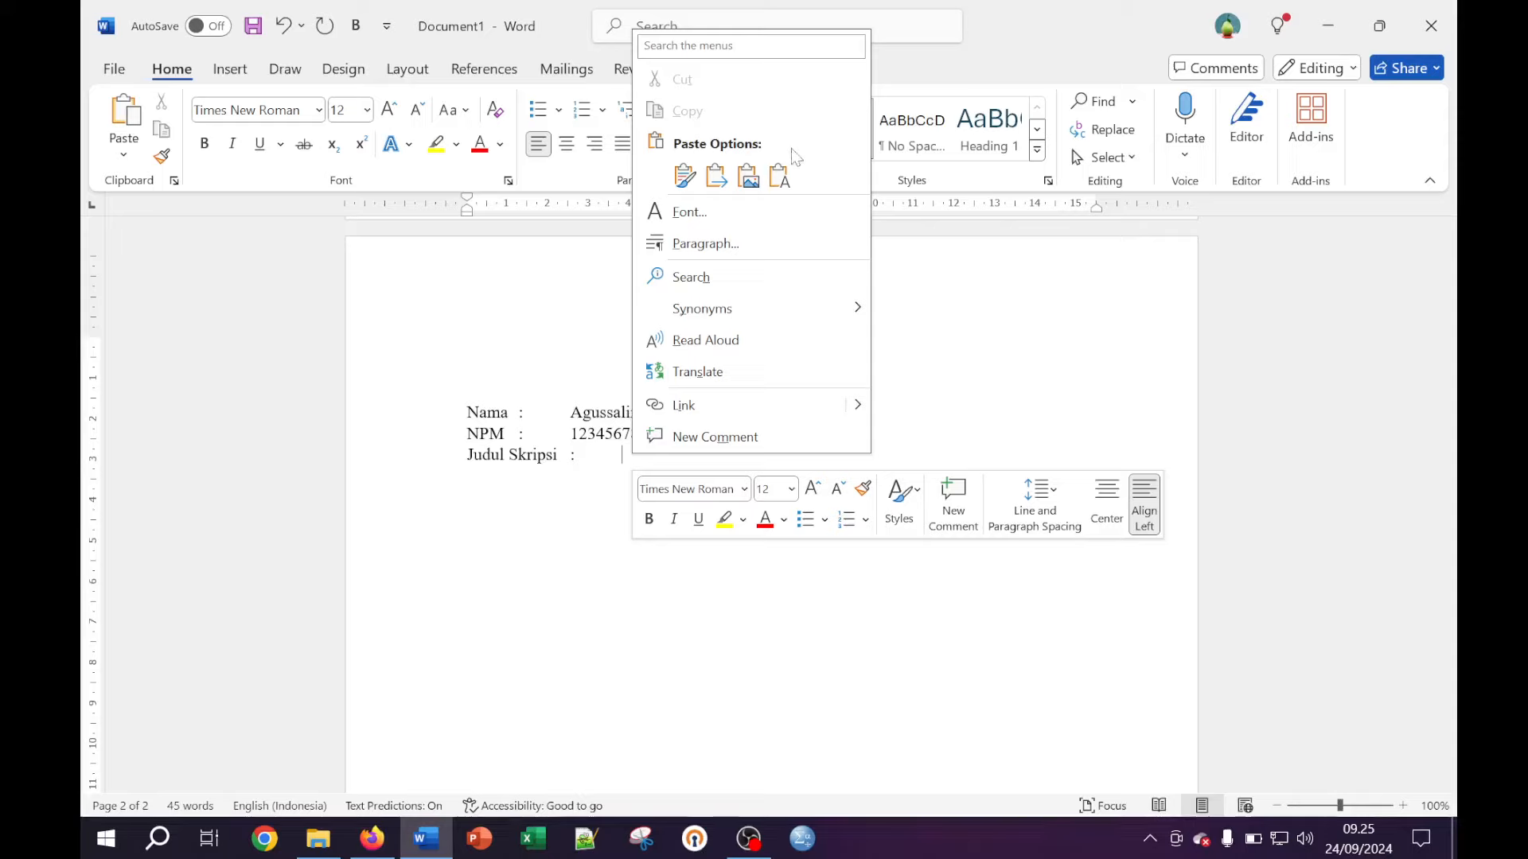
left_click(781, 176)
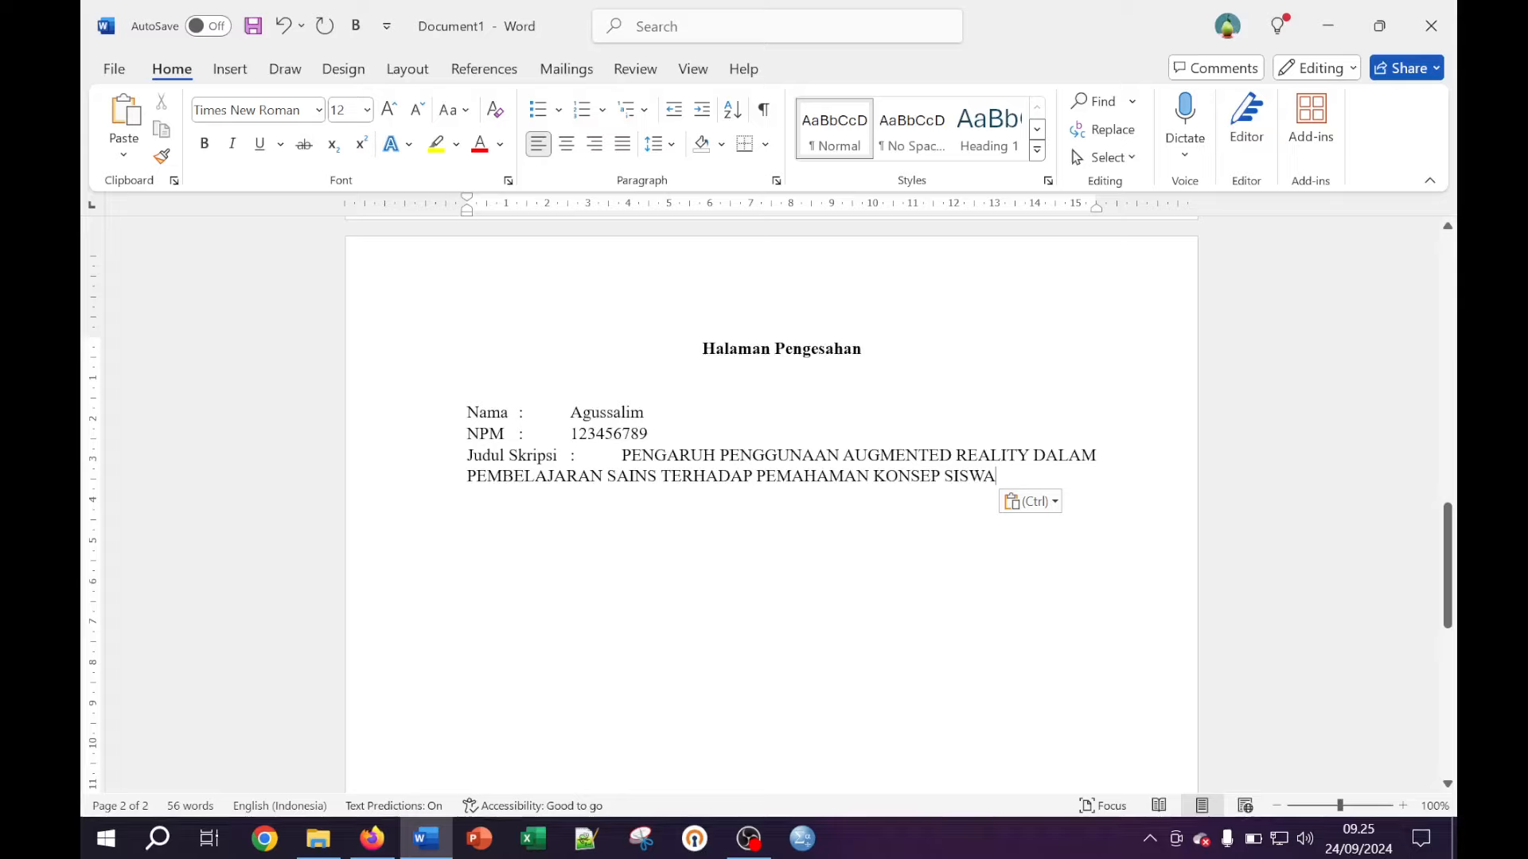
key("Return")
key("Return")
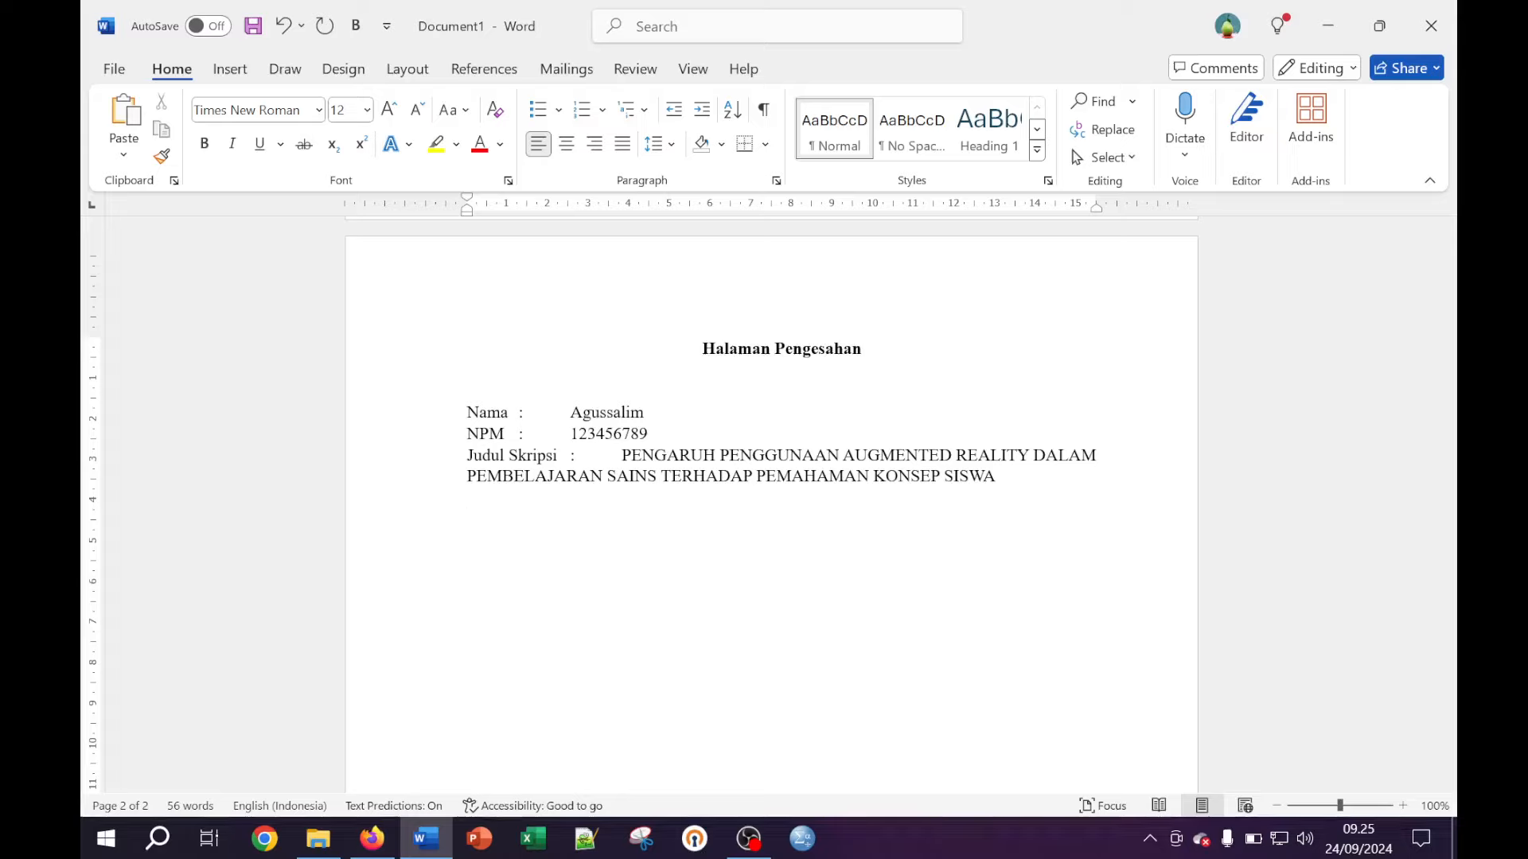
key("Return")
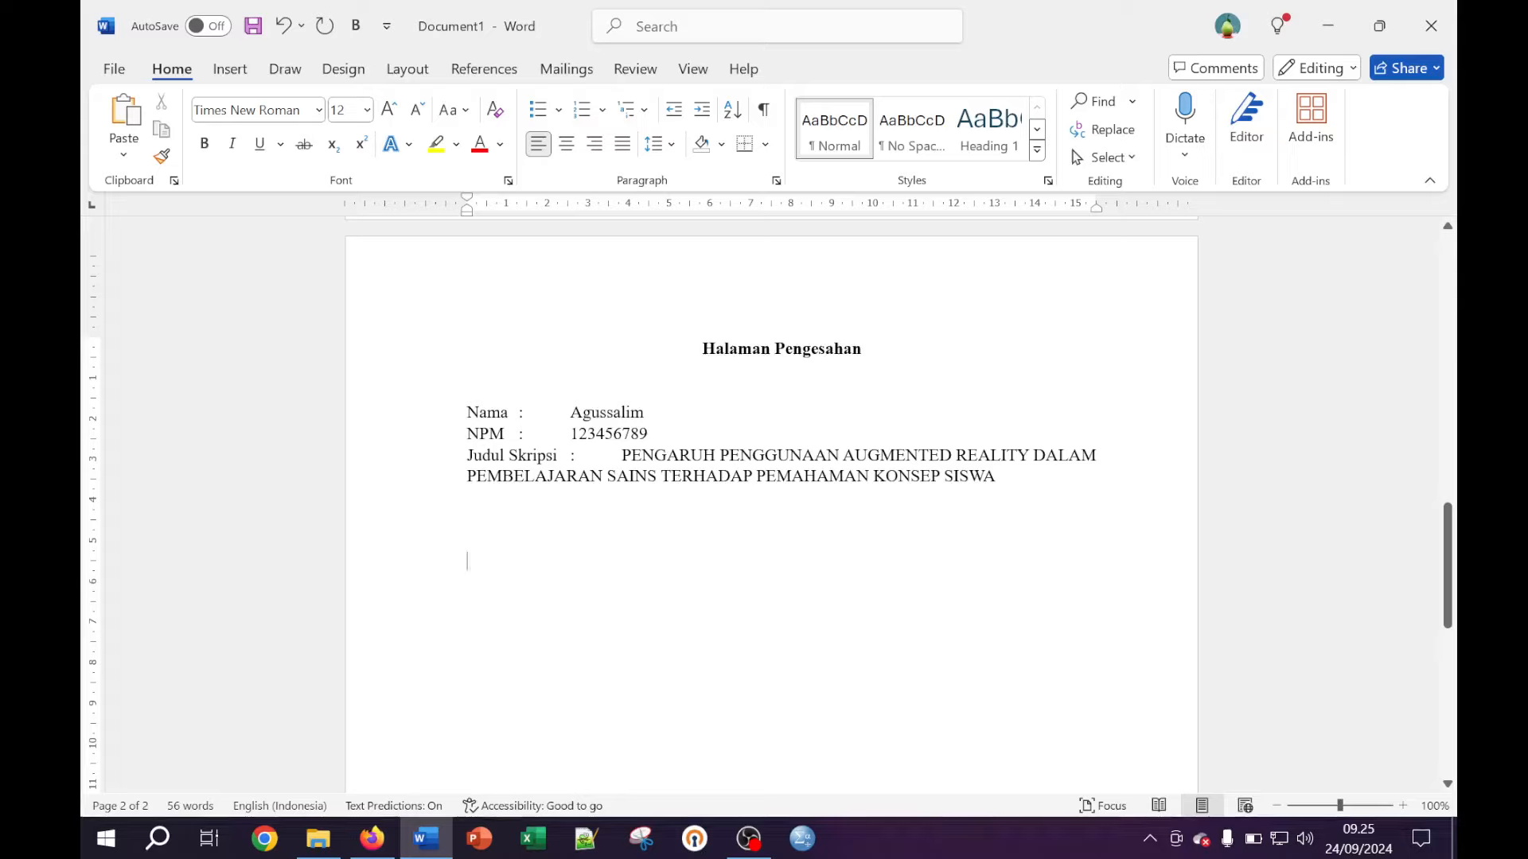
Insert a two-column, one-row table below the Judul Skripsi entry and add a line beneath
left_click(228, 70)
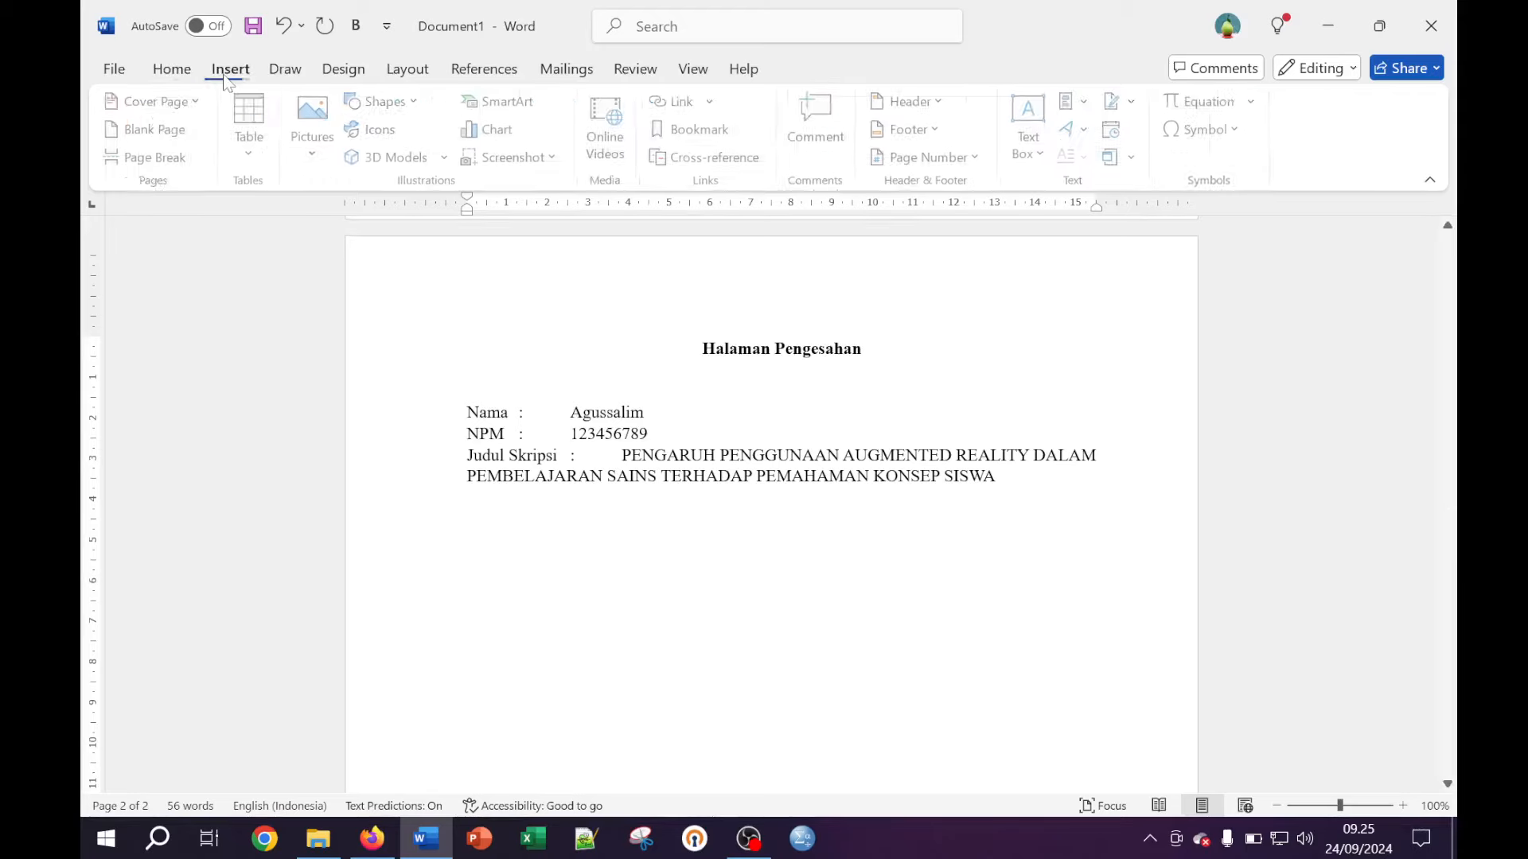
left_click(251, 147)
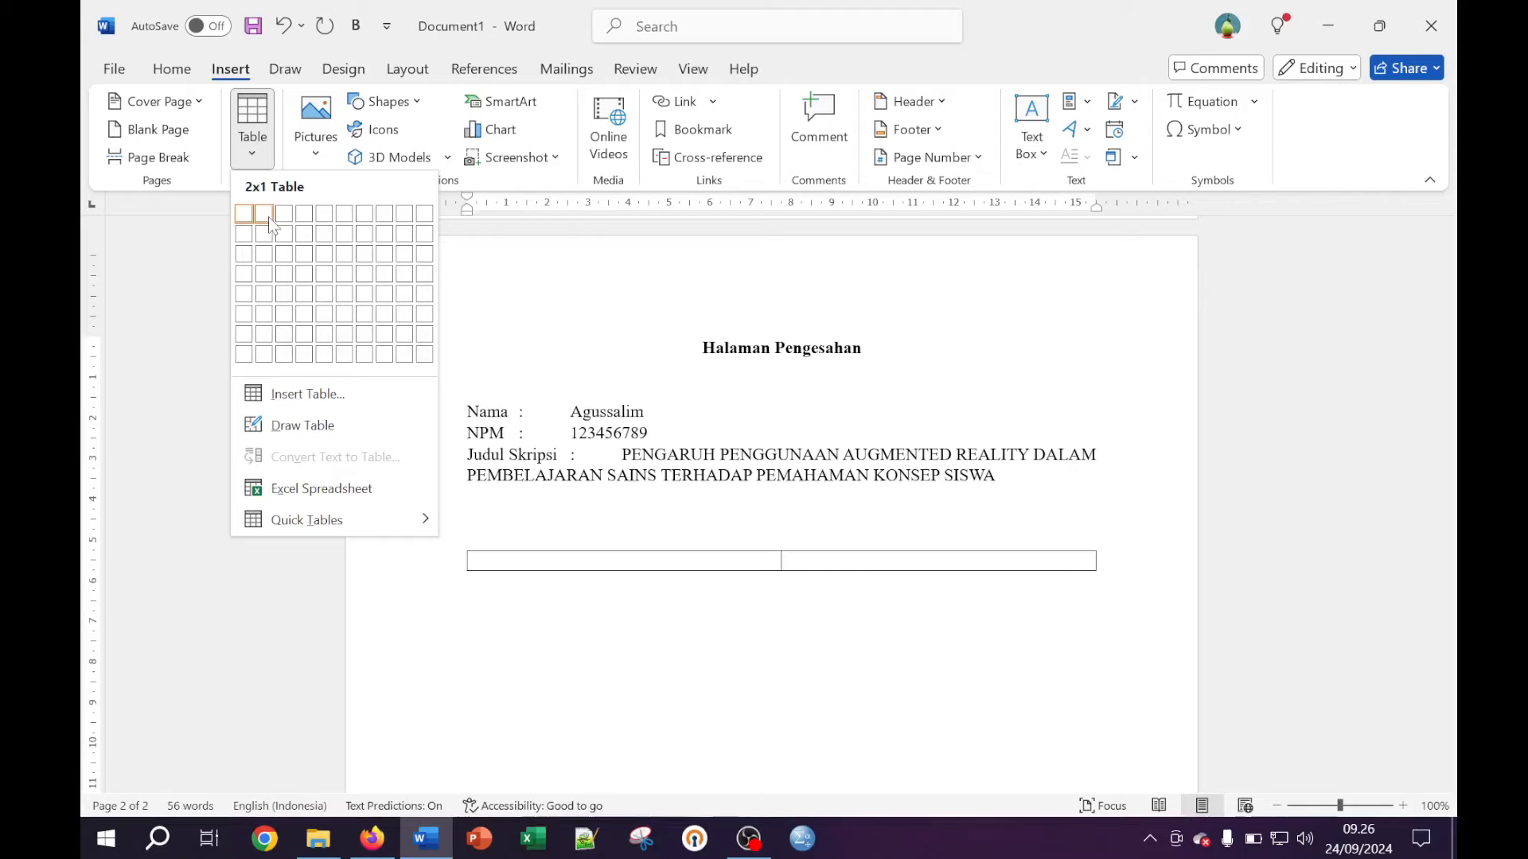
left_click(269, 218)
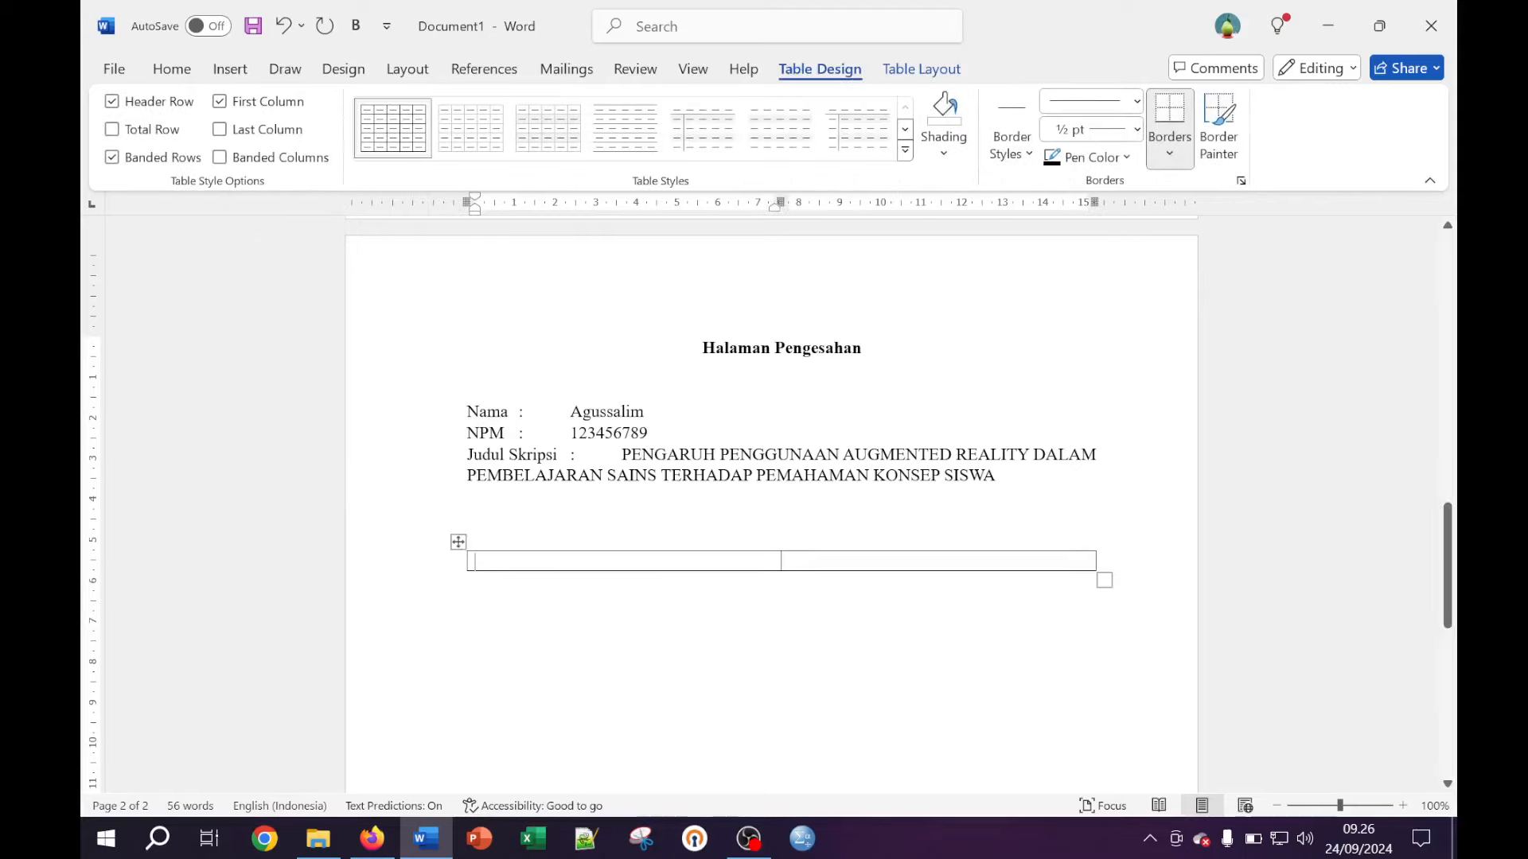
left_click(567, 588)
key("Return")
key("Return")
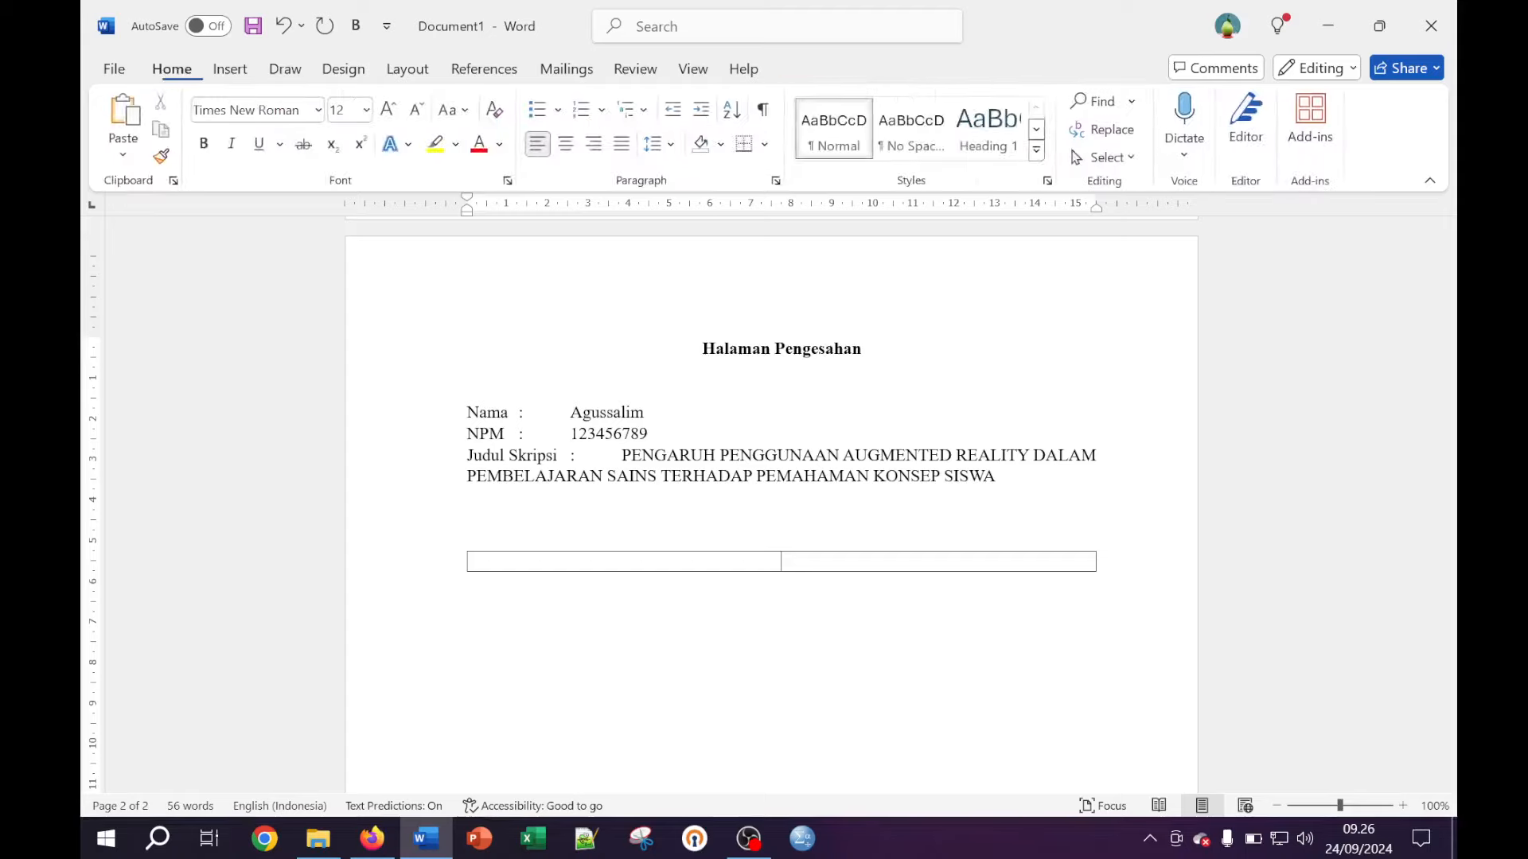
Insert a three-column, one-row table under it and zoom the page in
left_click(230, 69)
left_click(262, 153)
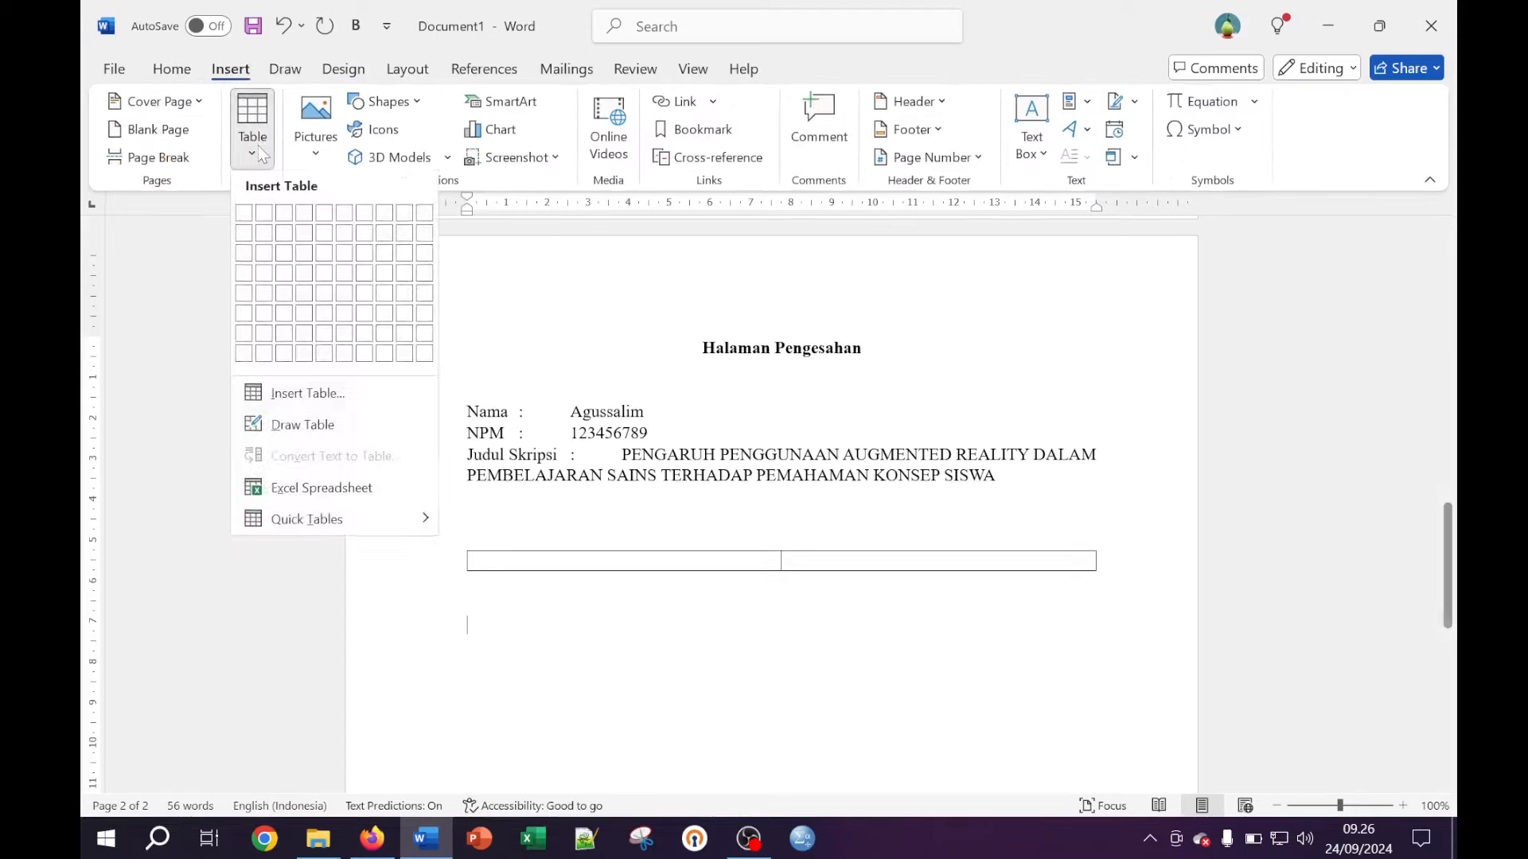
left_click(284, 213)
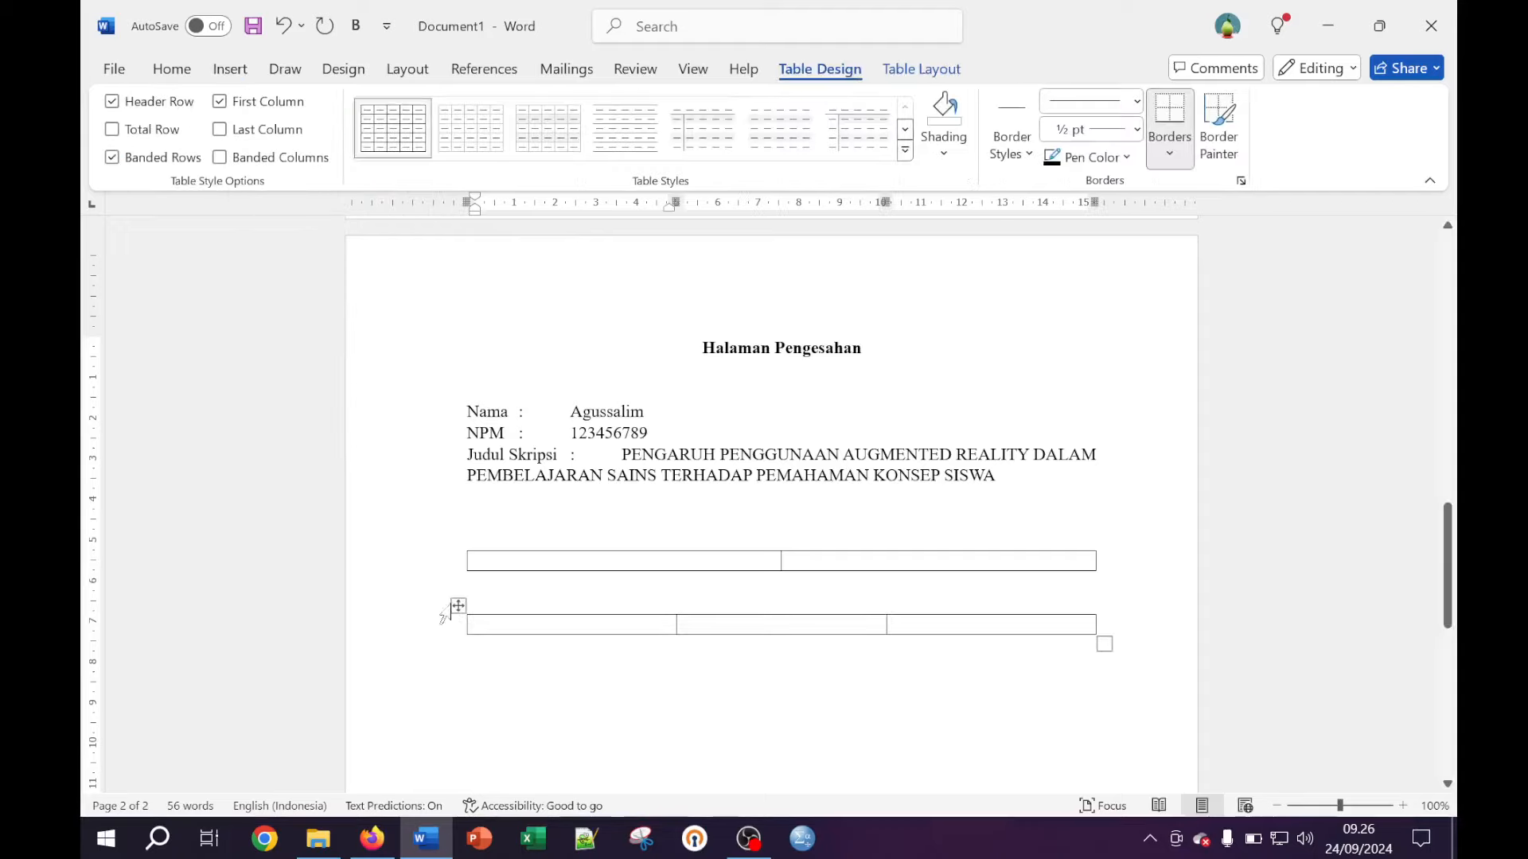
key("Return")
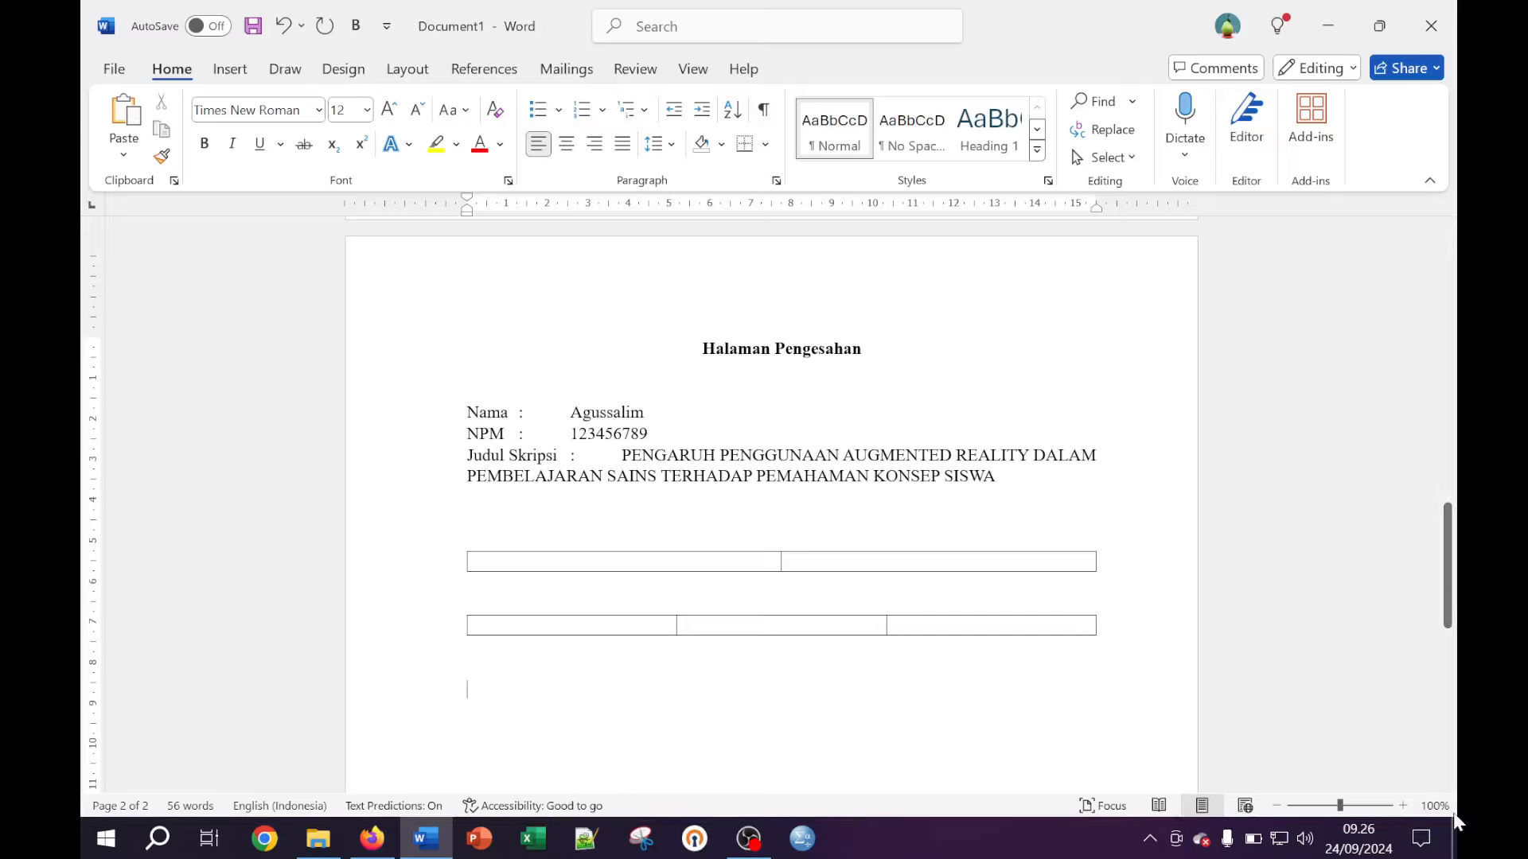
left_click(1404, 806)
left_click(1404, 806)
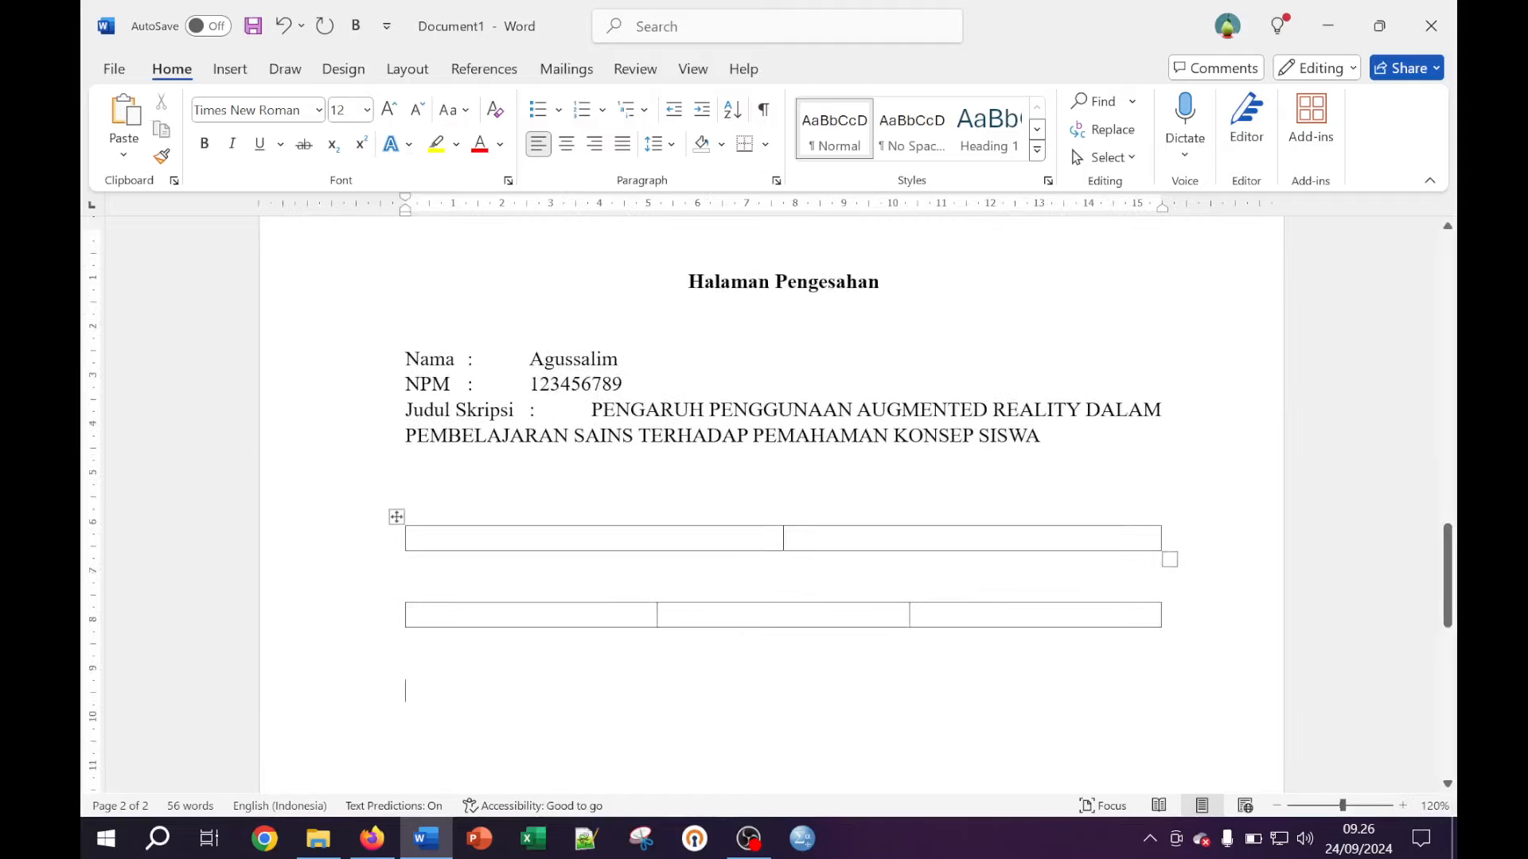
Toggle the Ruler off and back on in the View tab
scroll(772, 509, "down", 1)
scroll(772, 509, "up", 3)
scroll(772, 509, "up", 2)
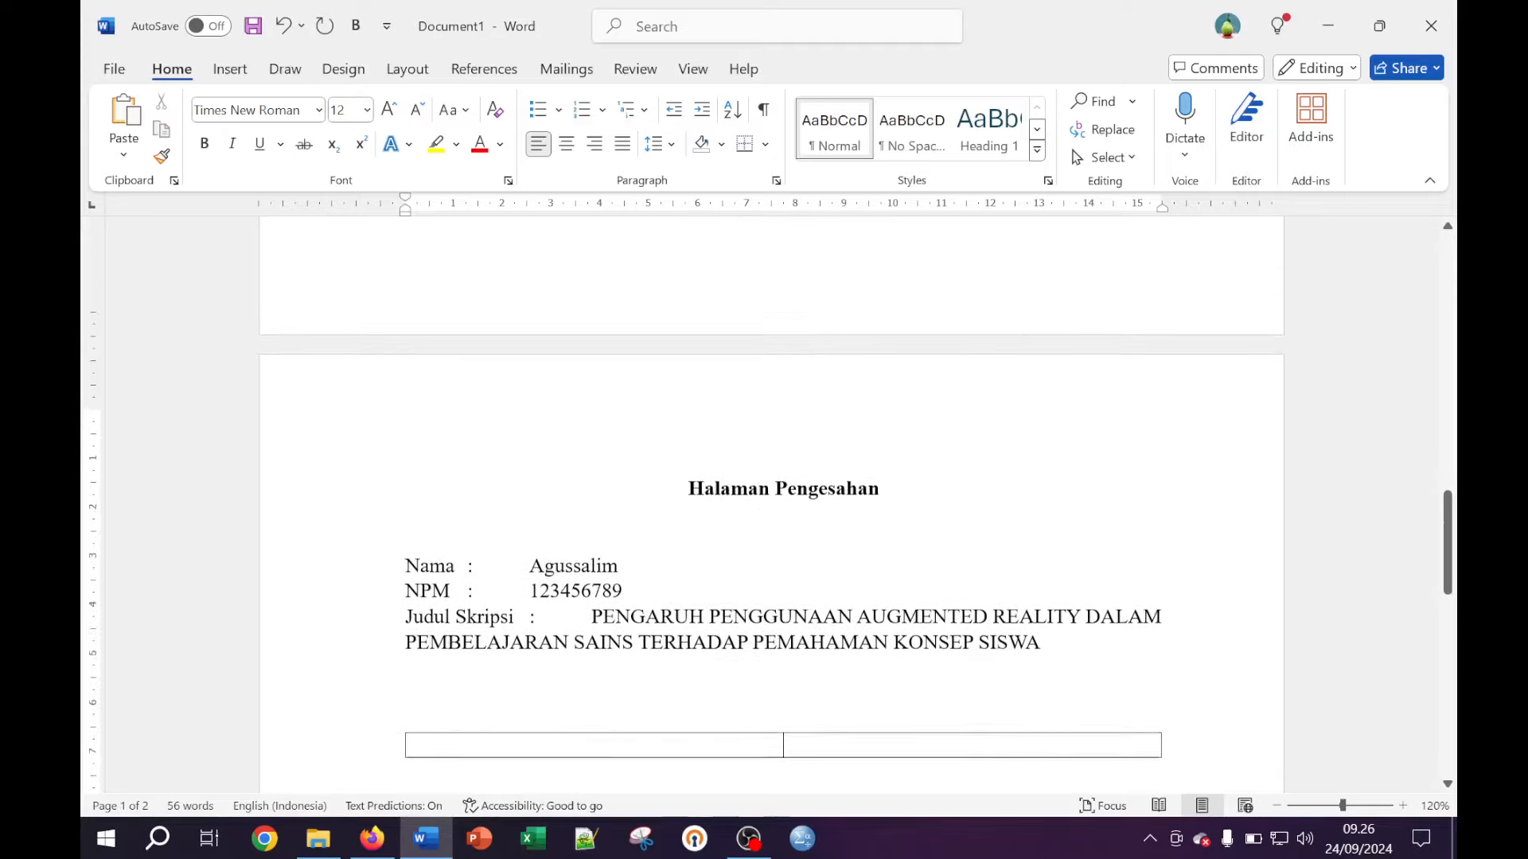
scroll(772, 509, "down", 4)
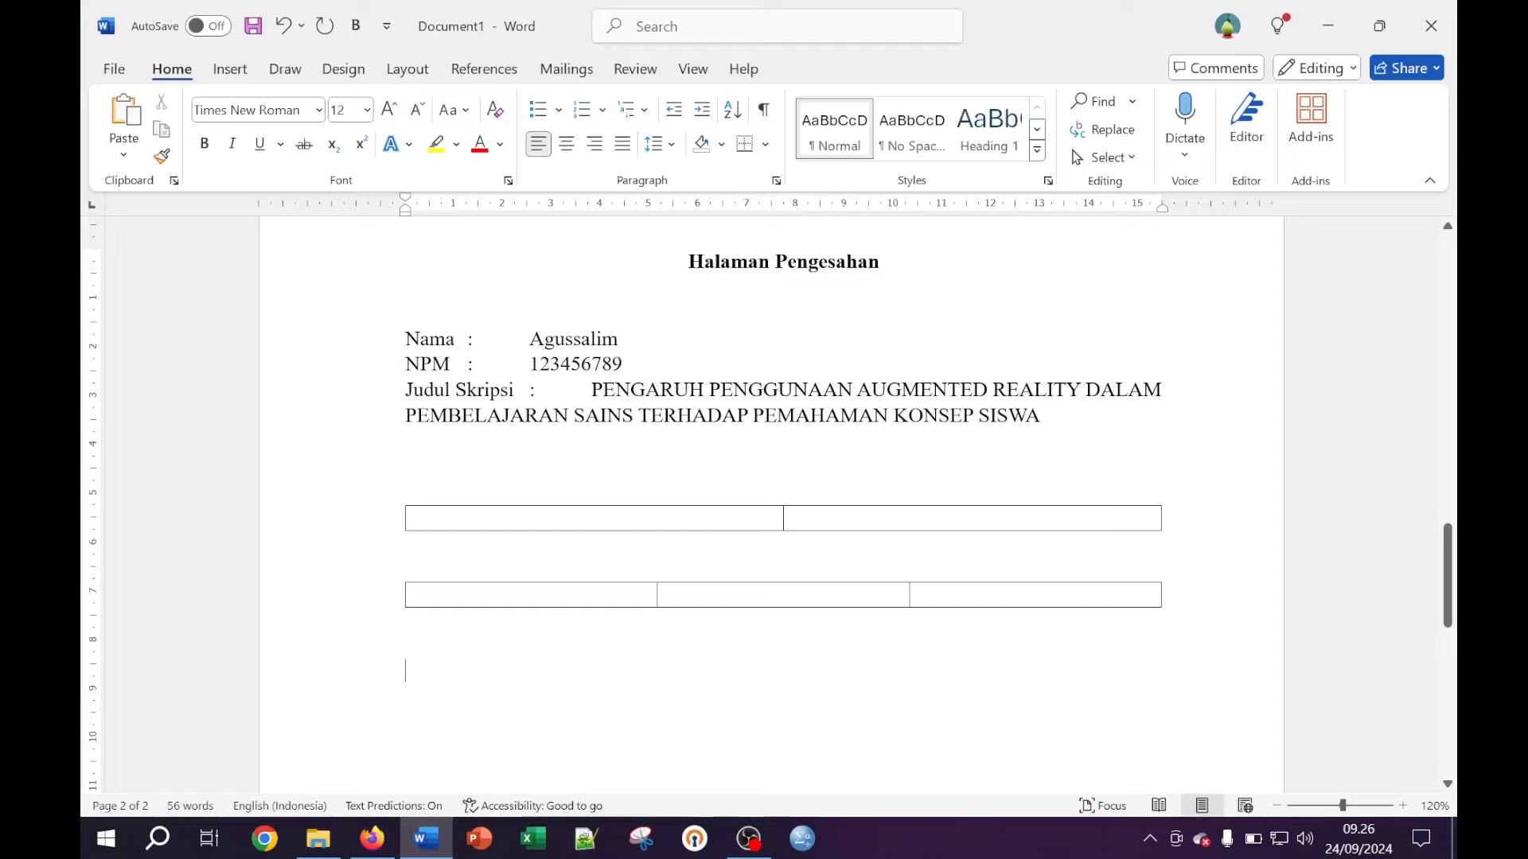
left_click(694, 68)
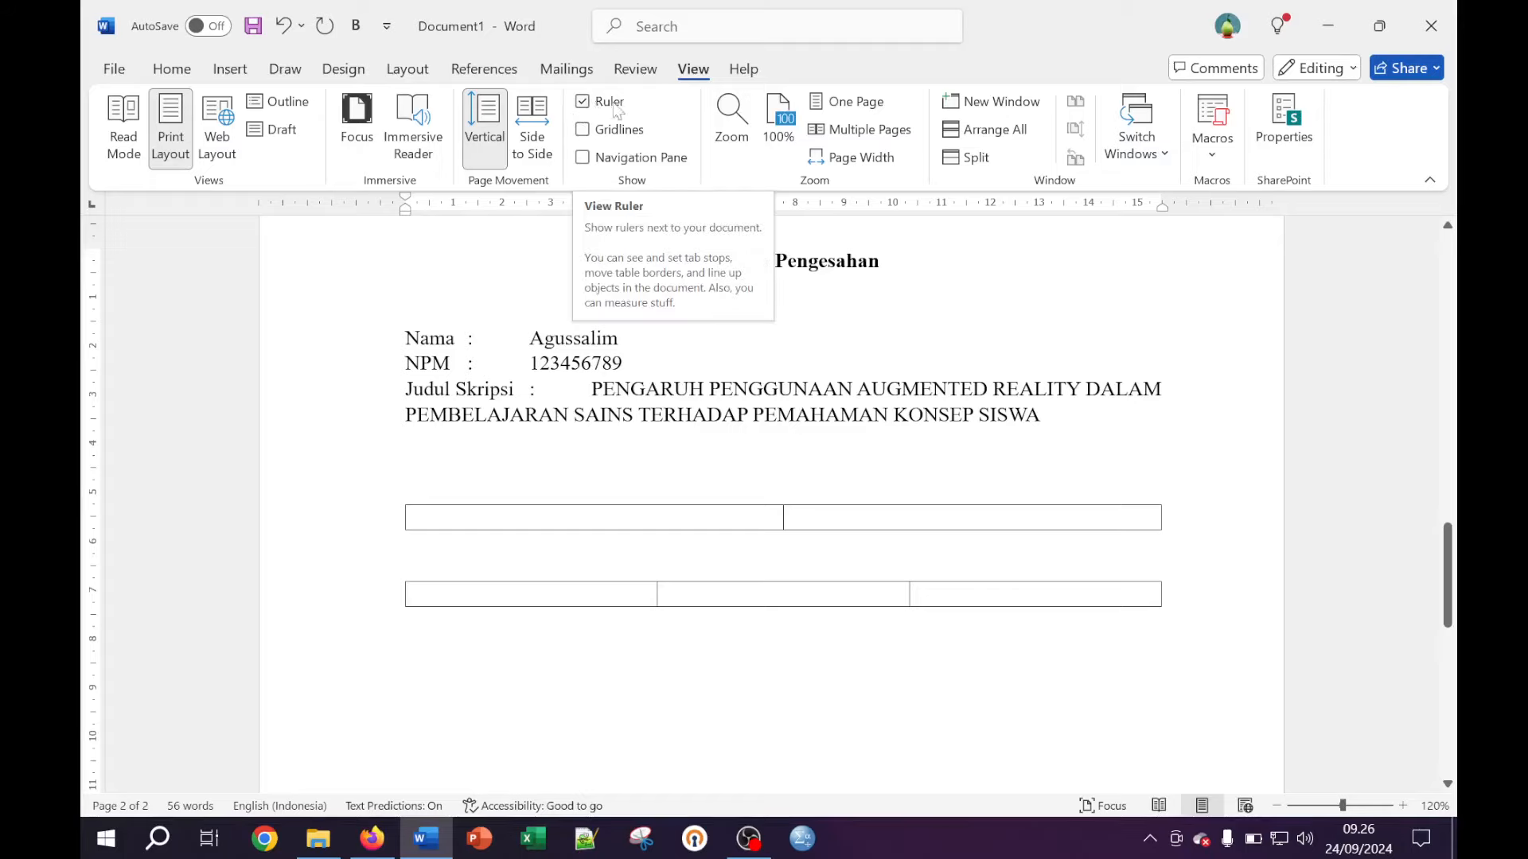
left_click(585, 108)
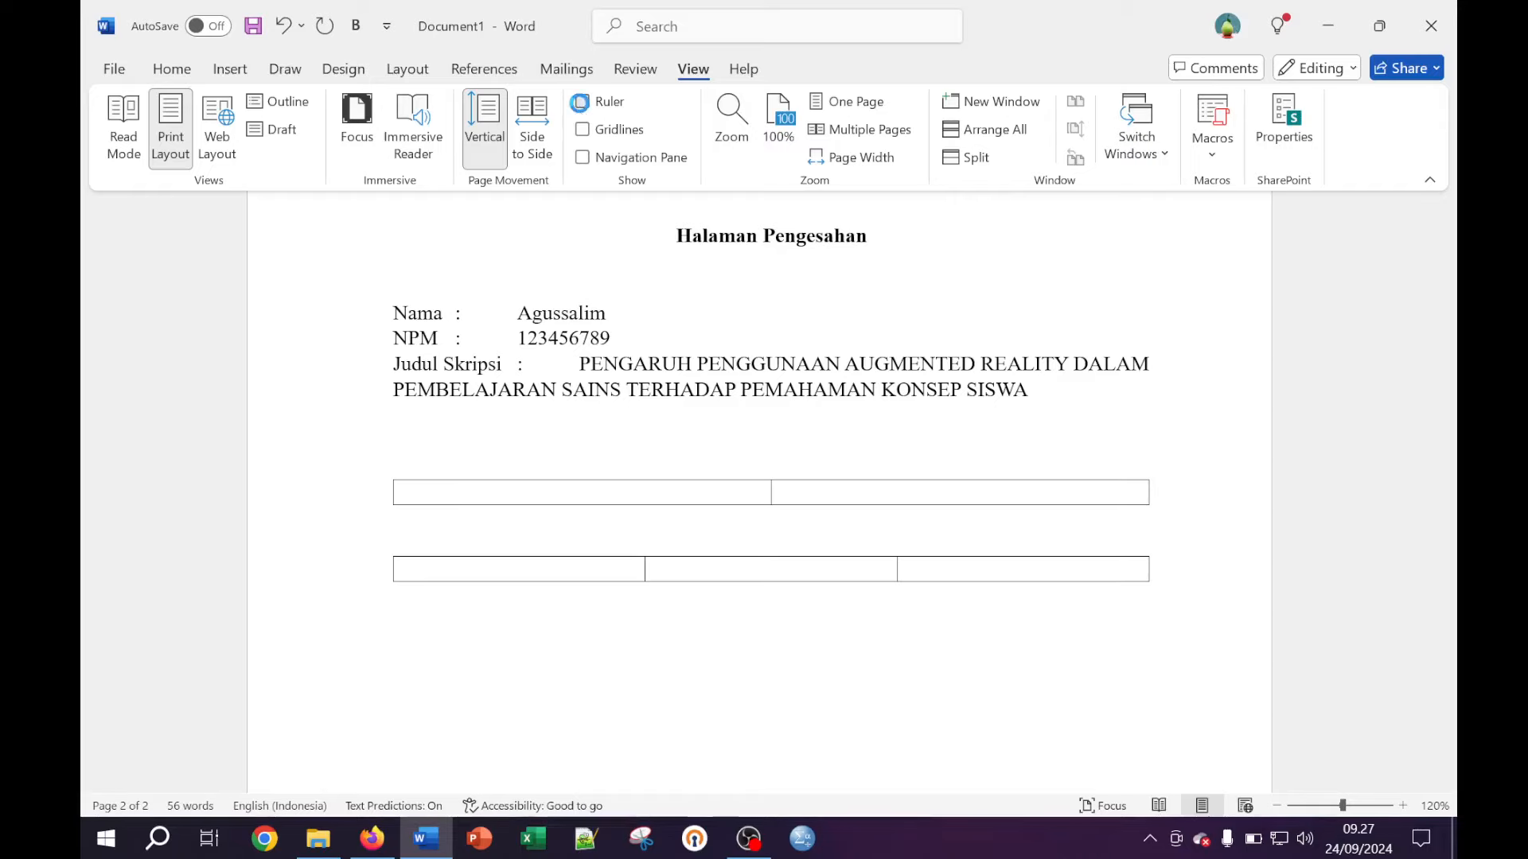
left_click(581, 103)
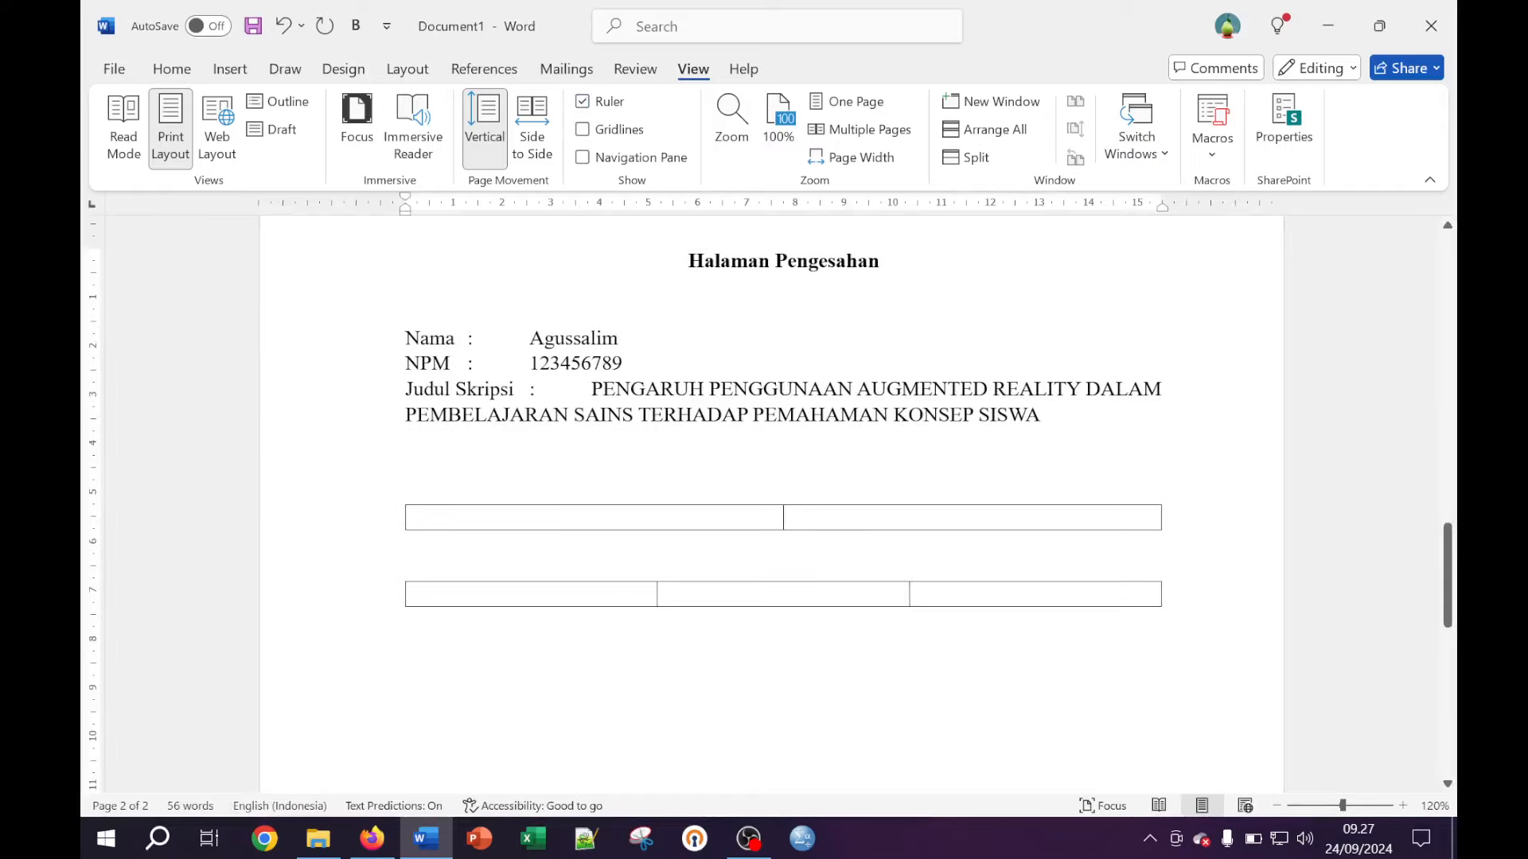
scroll(772, 503, "up", 1)
scroll(772, 504, "down", 1)
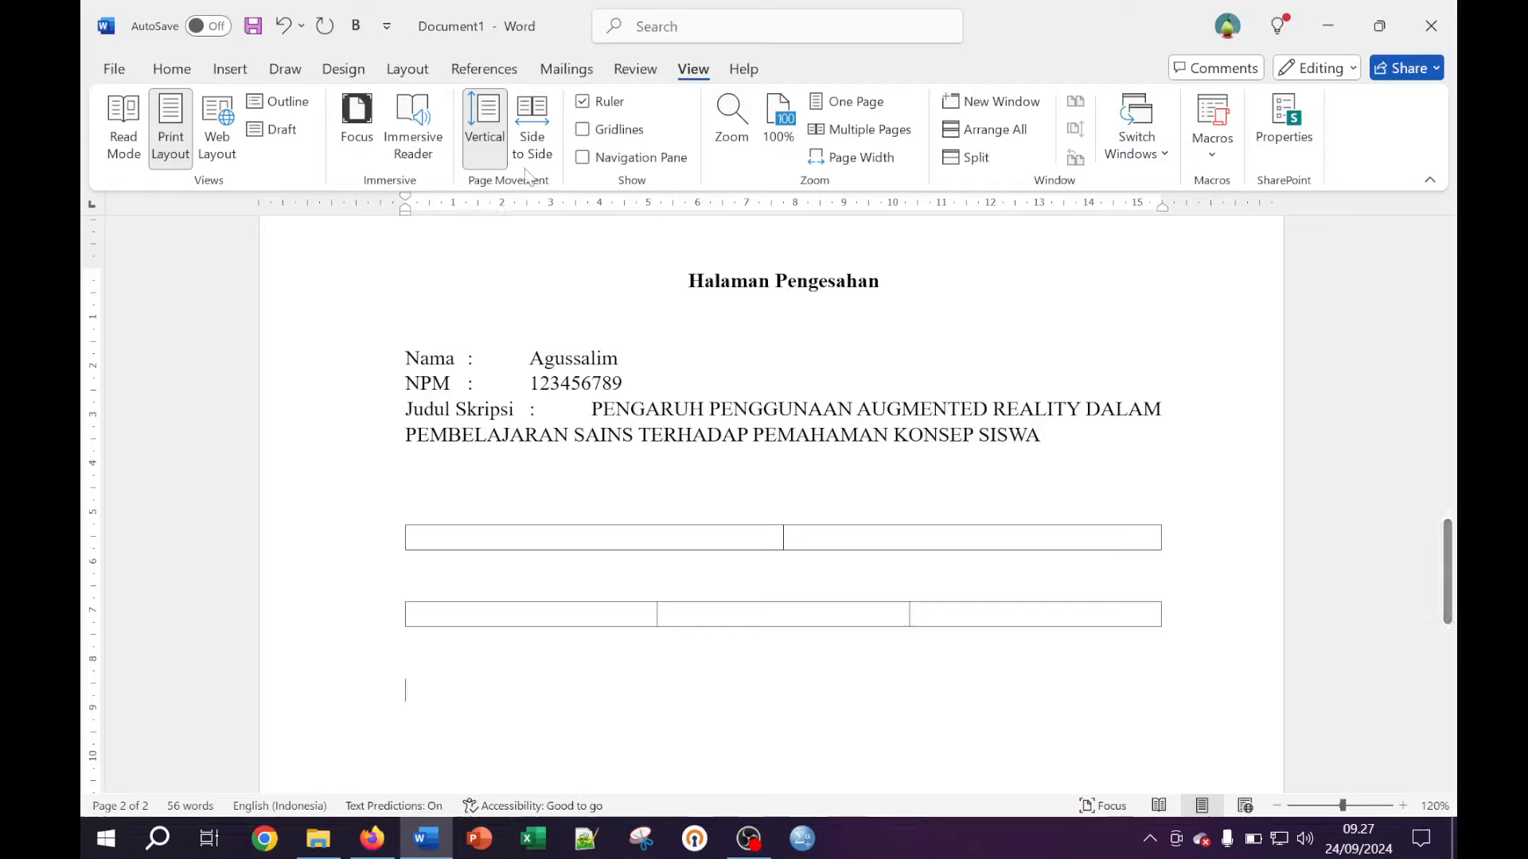
left_click(112, 69)
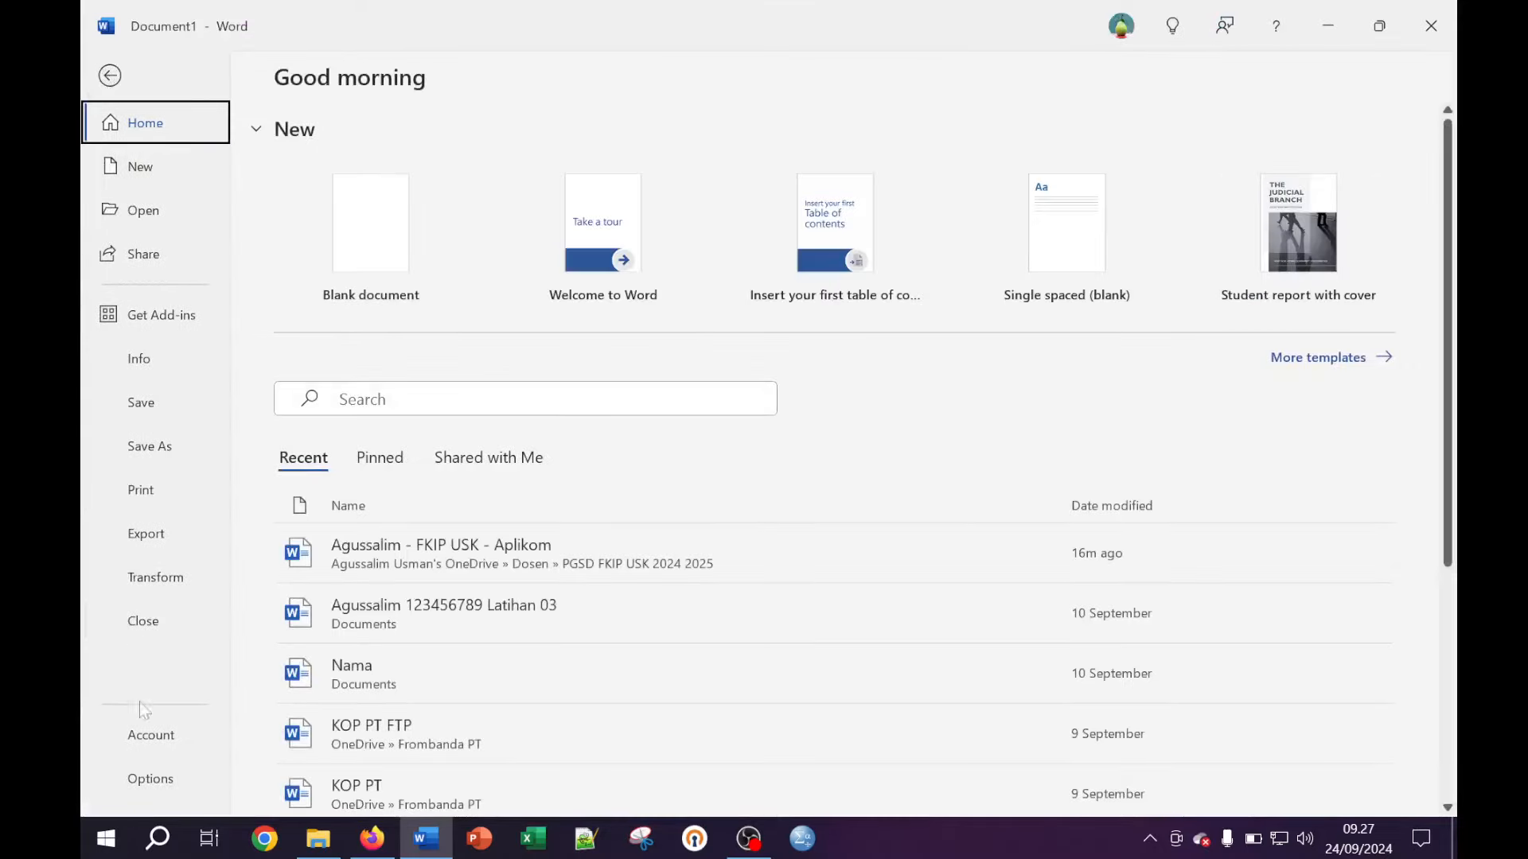
left_click(159, 783)
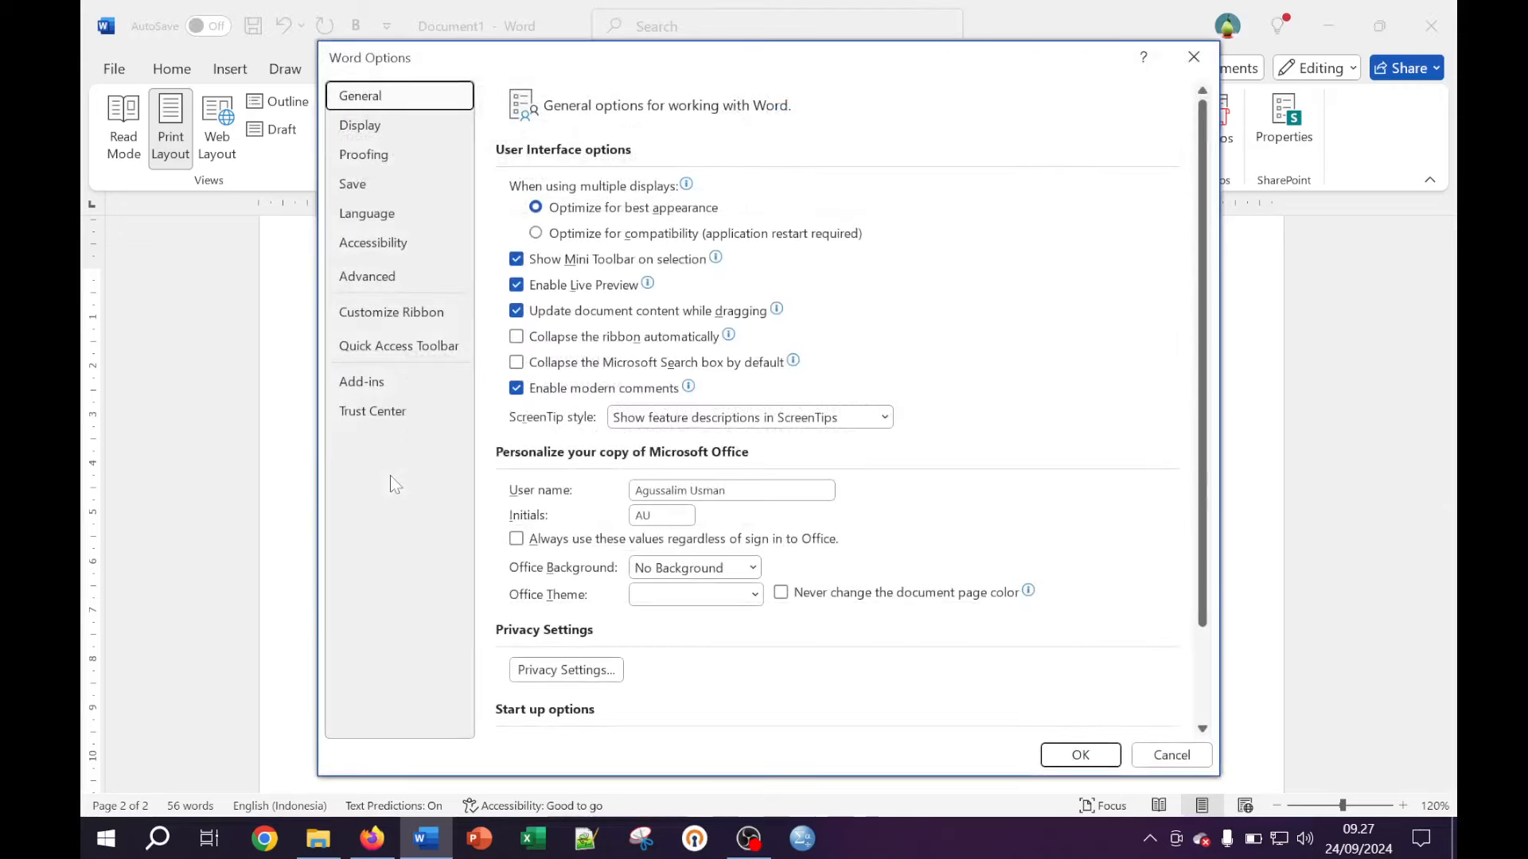
left_click(377, 280)
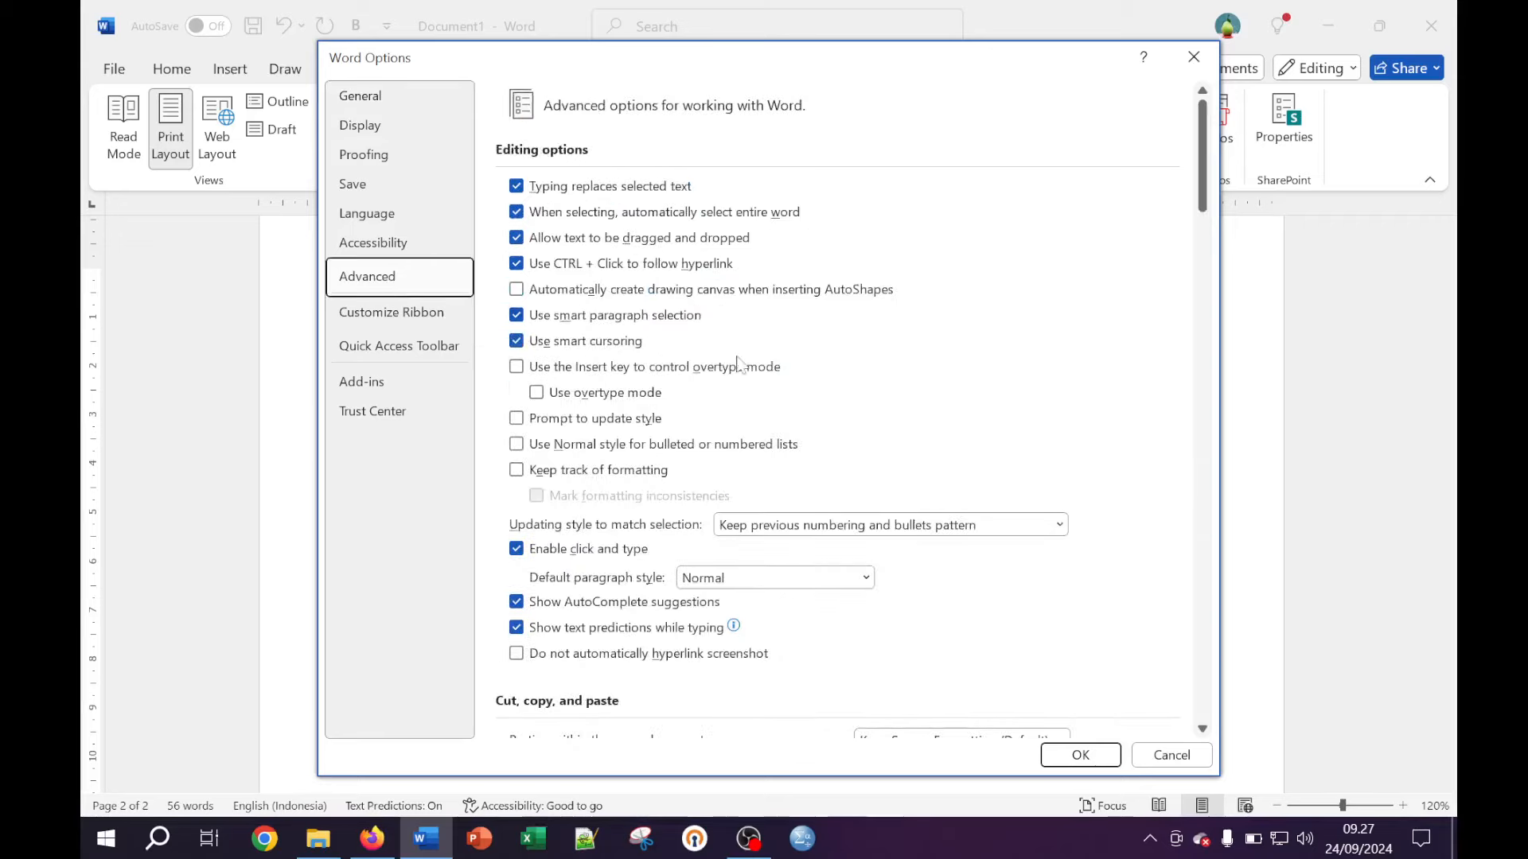
scroll(764, 369, "down", 5)
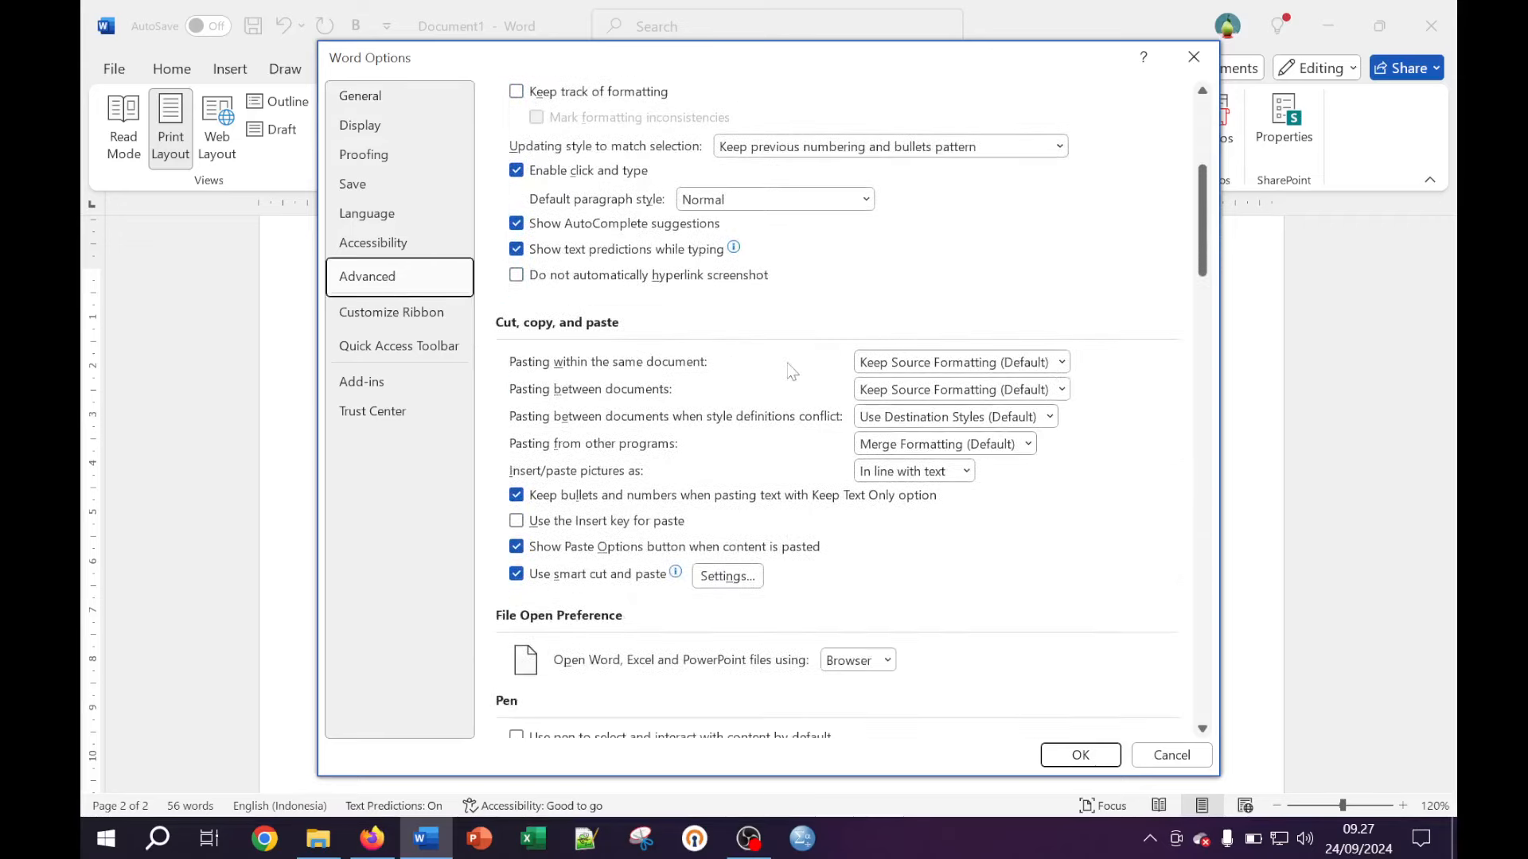
scroll(790, 370, "down", 5)
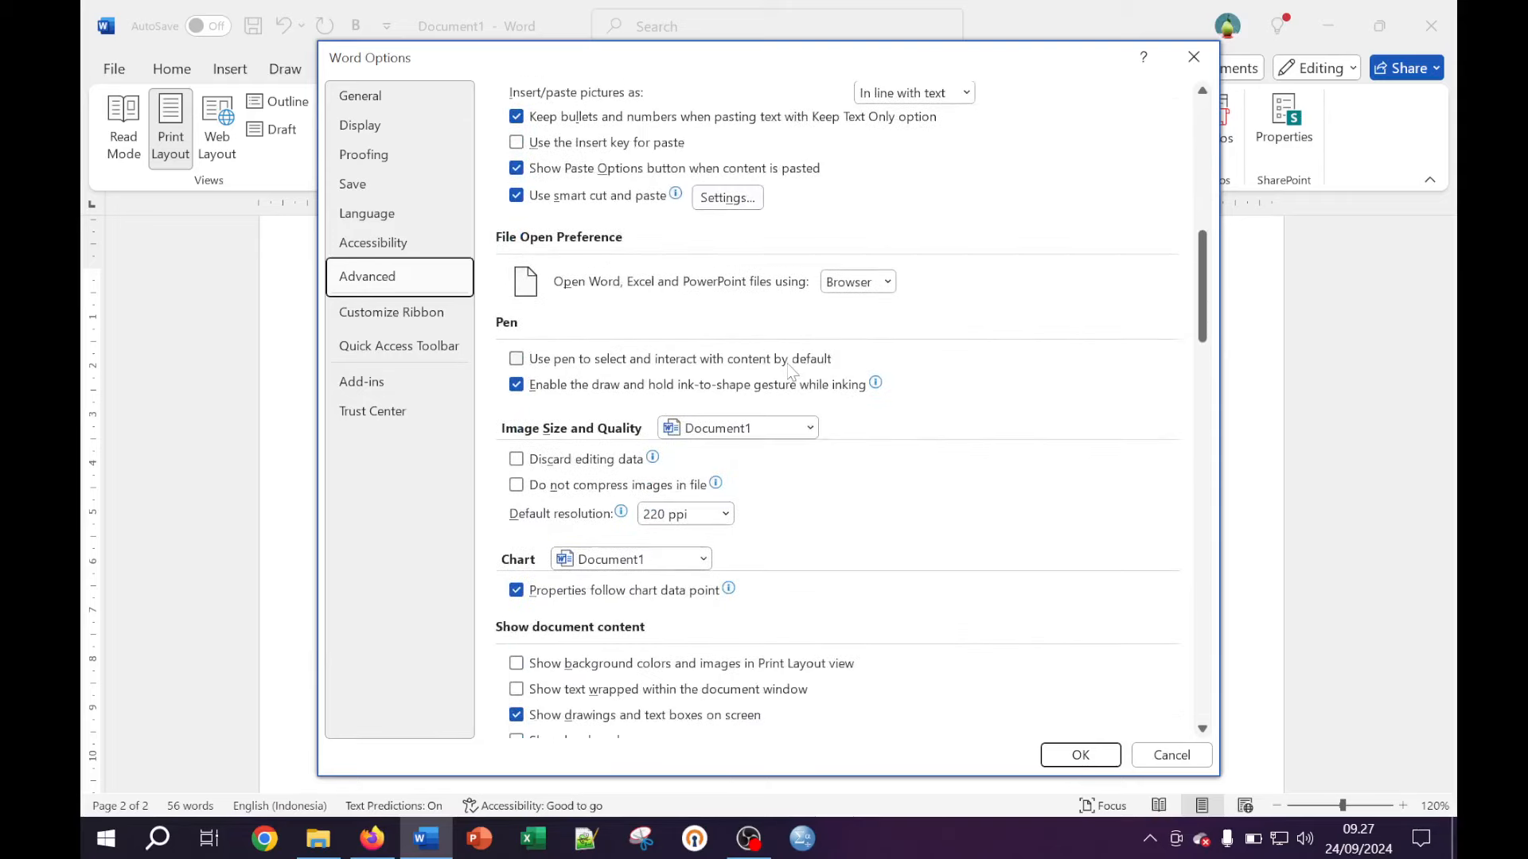
scroll(790, 370, "down", 7)
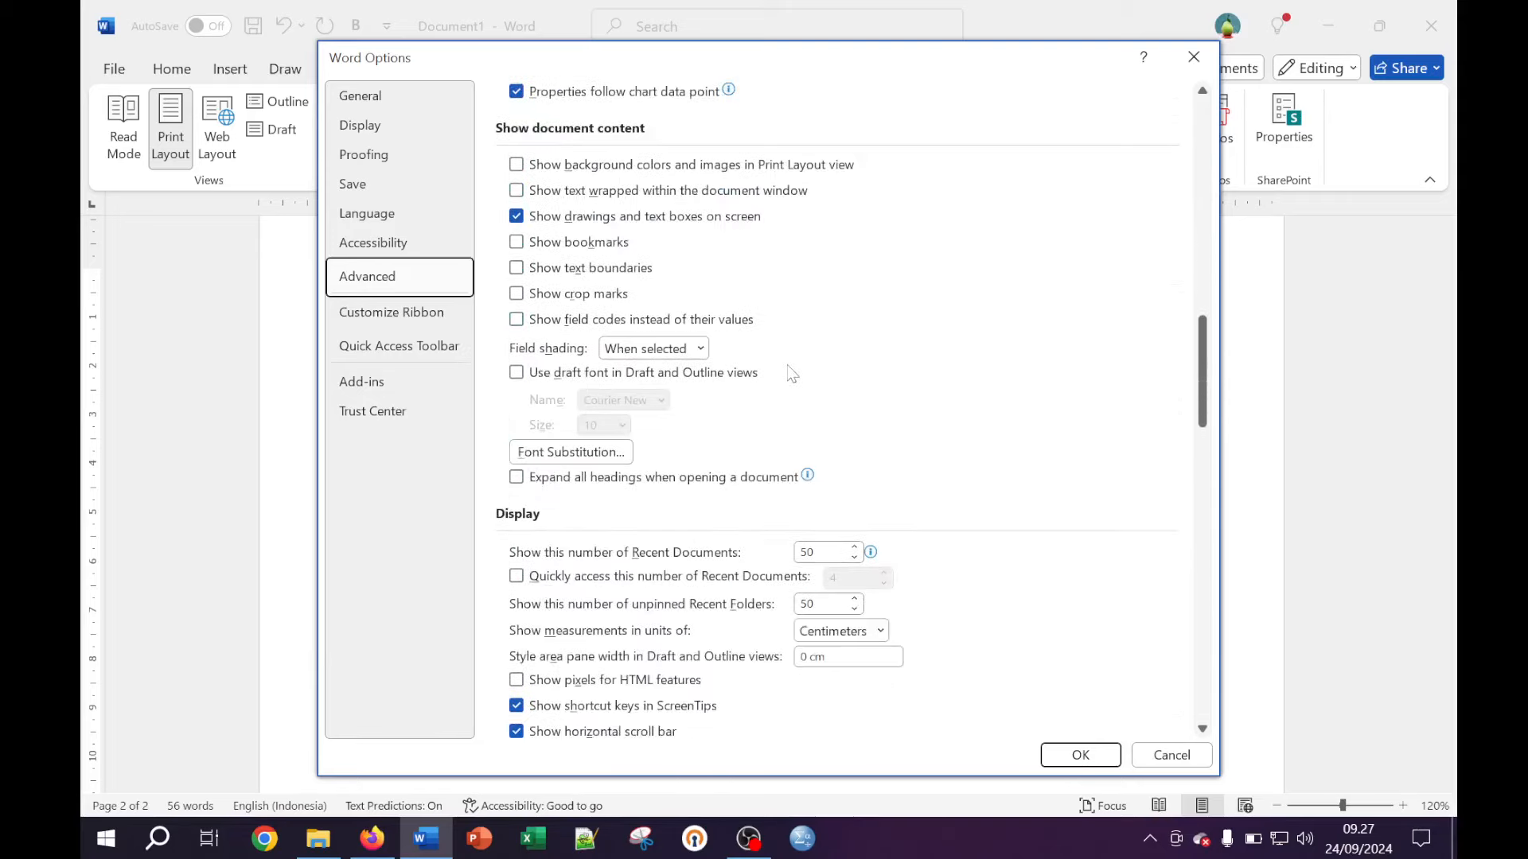
scroll(792, 374, "down", 1)
scroll(790, 374, "down", 1)
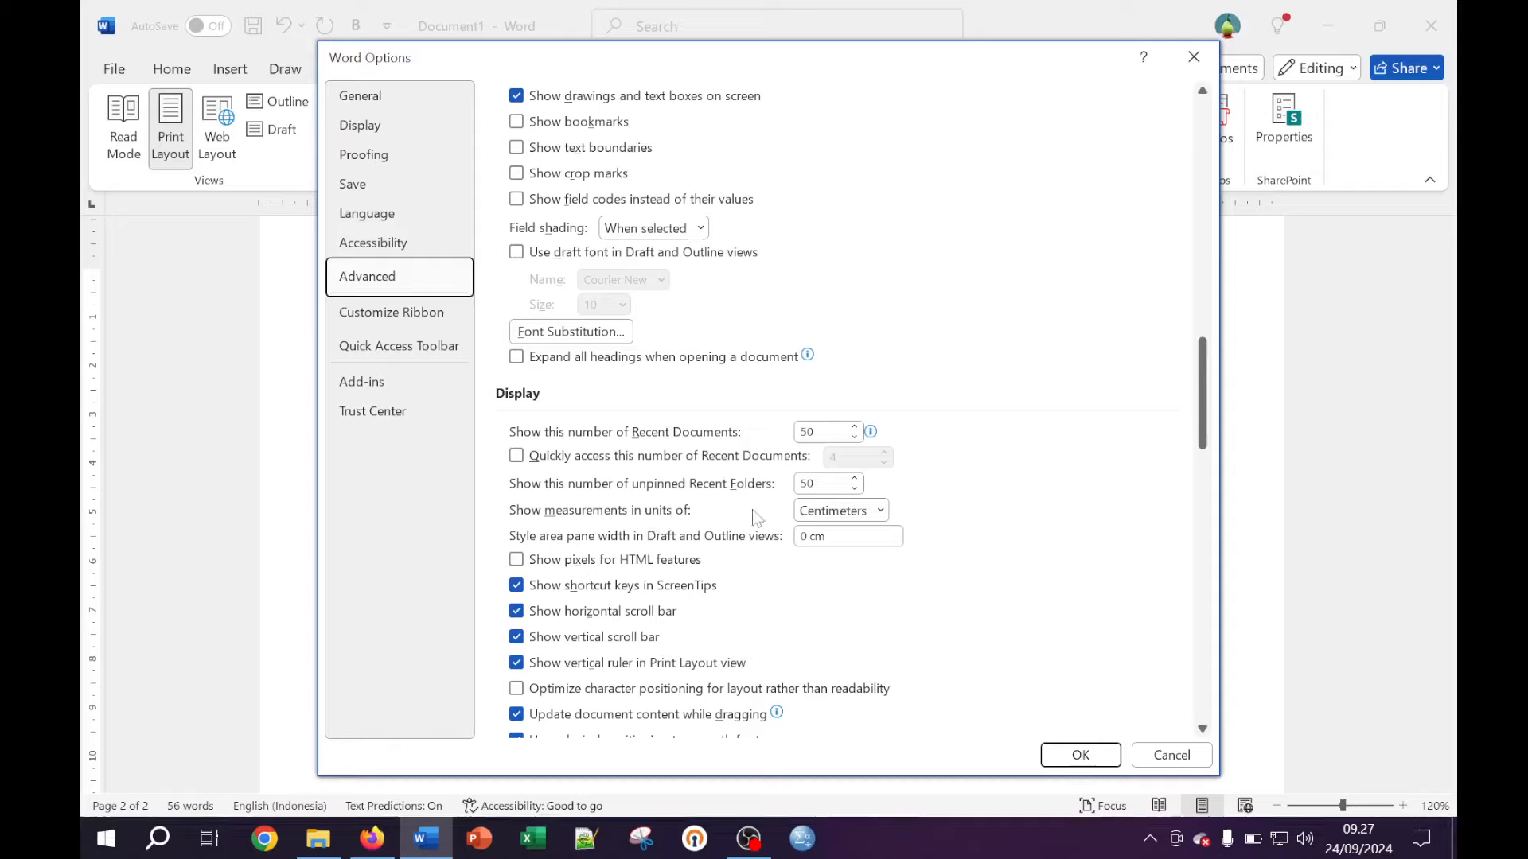
left_click(828, 511)
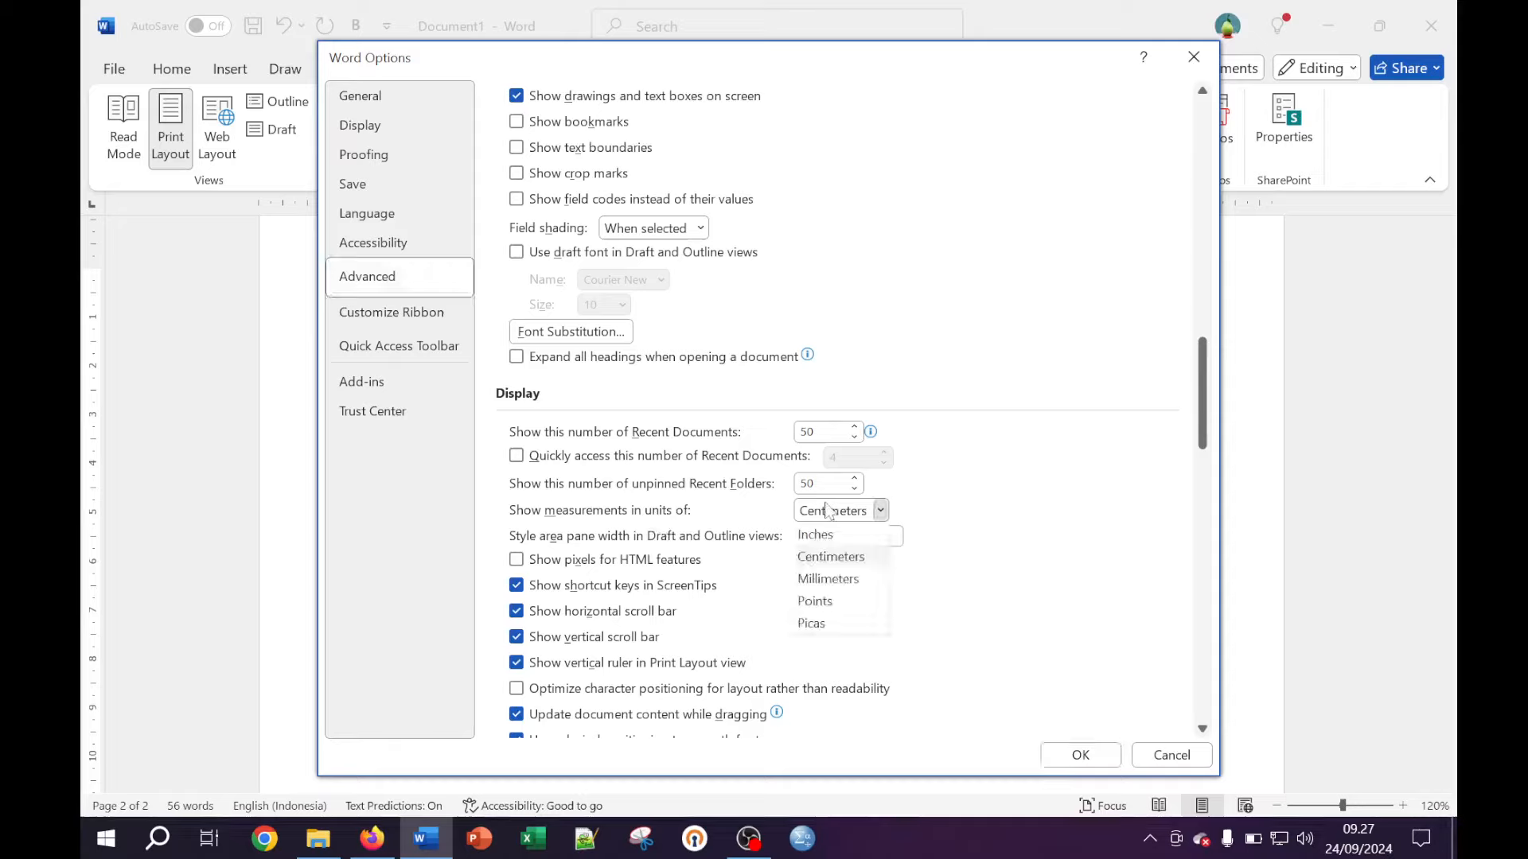
left_click(834, 557)
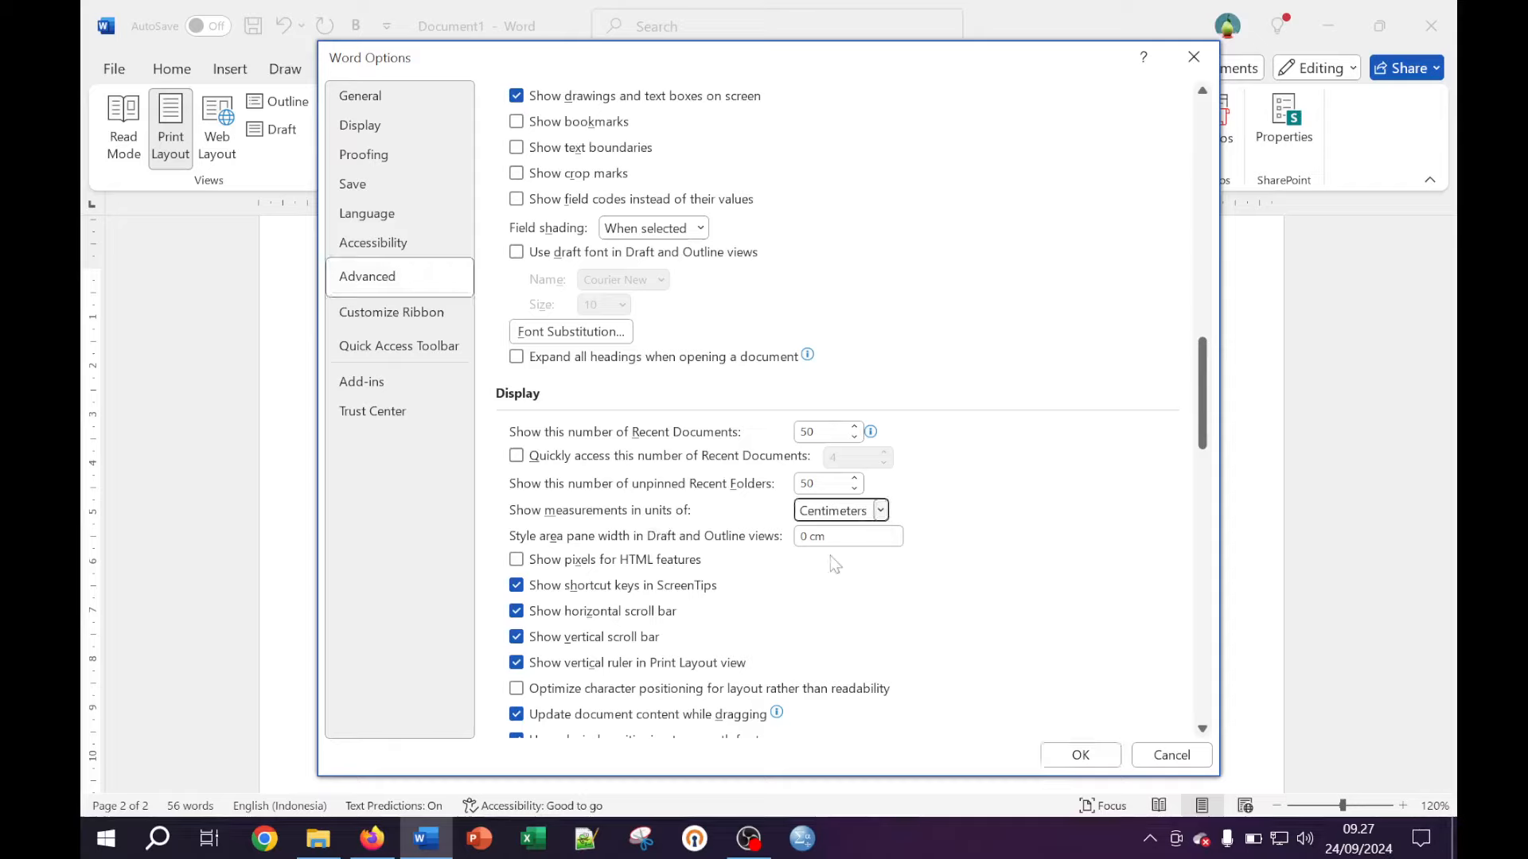
left_click(880, 510)
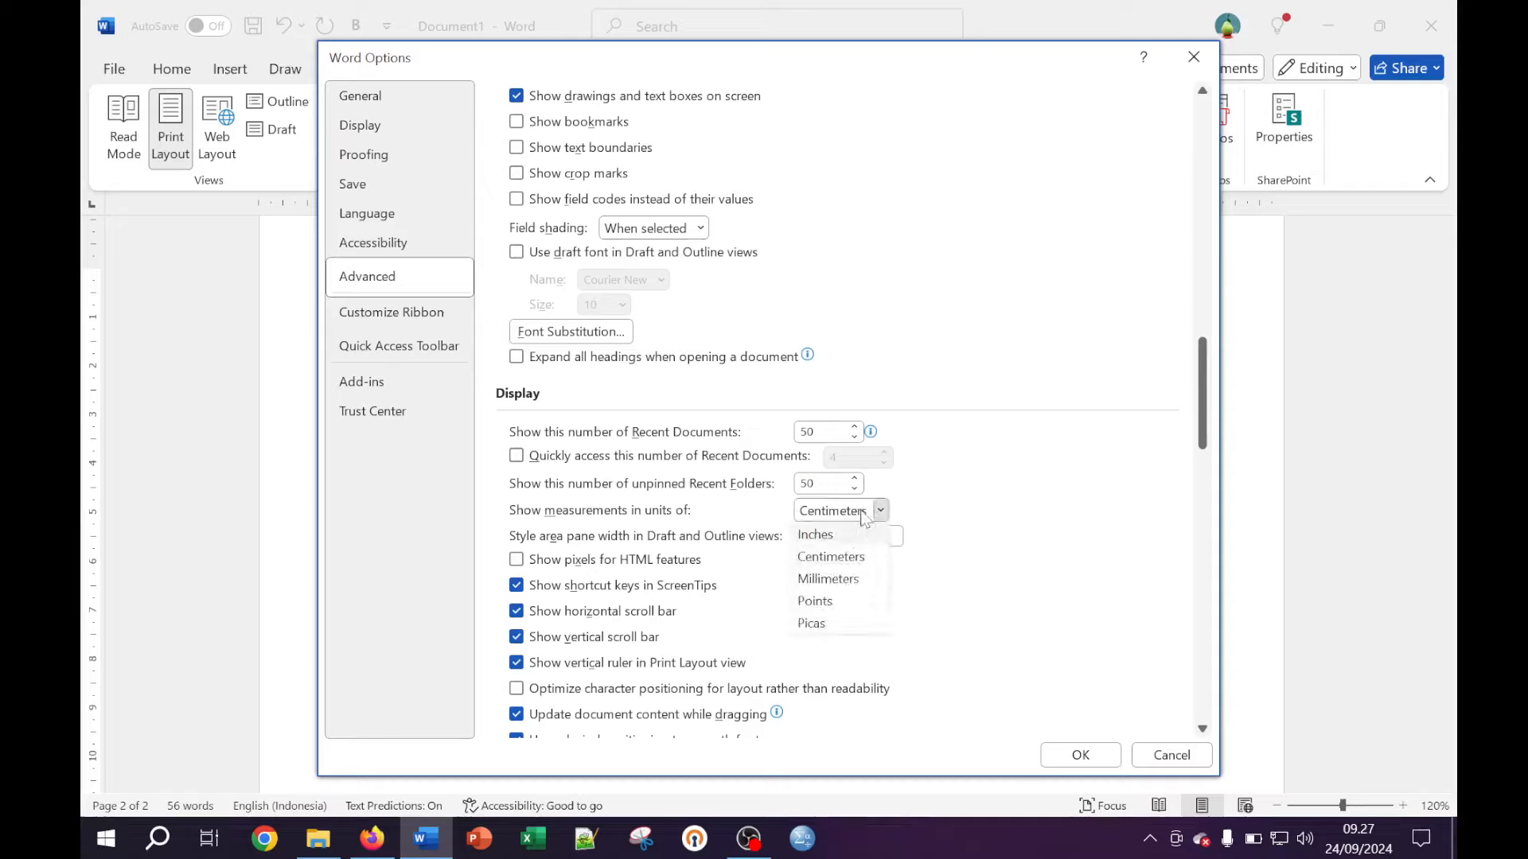
left_click(880, 510)
left_click(880, 510)
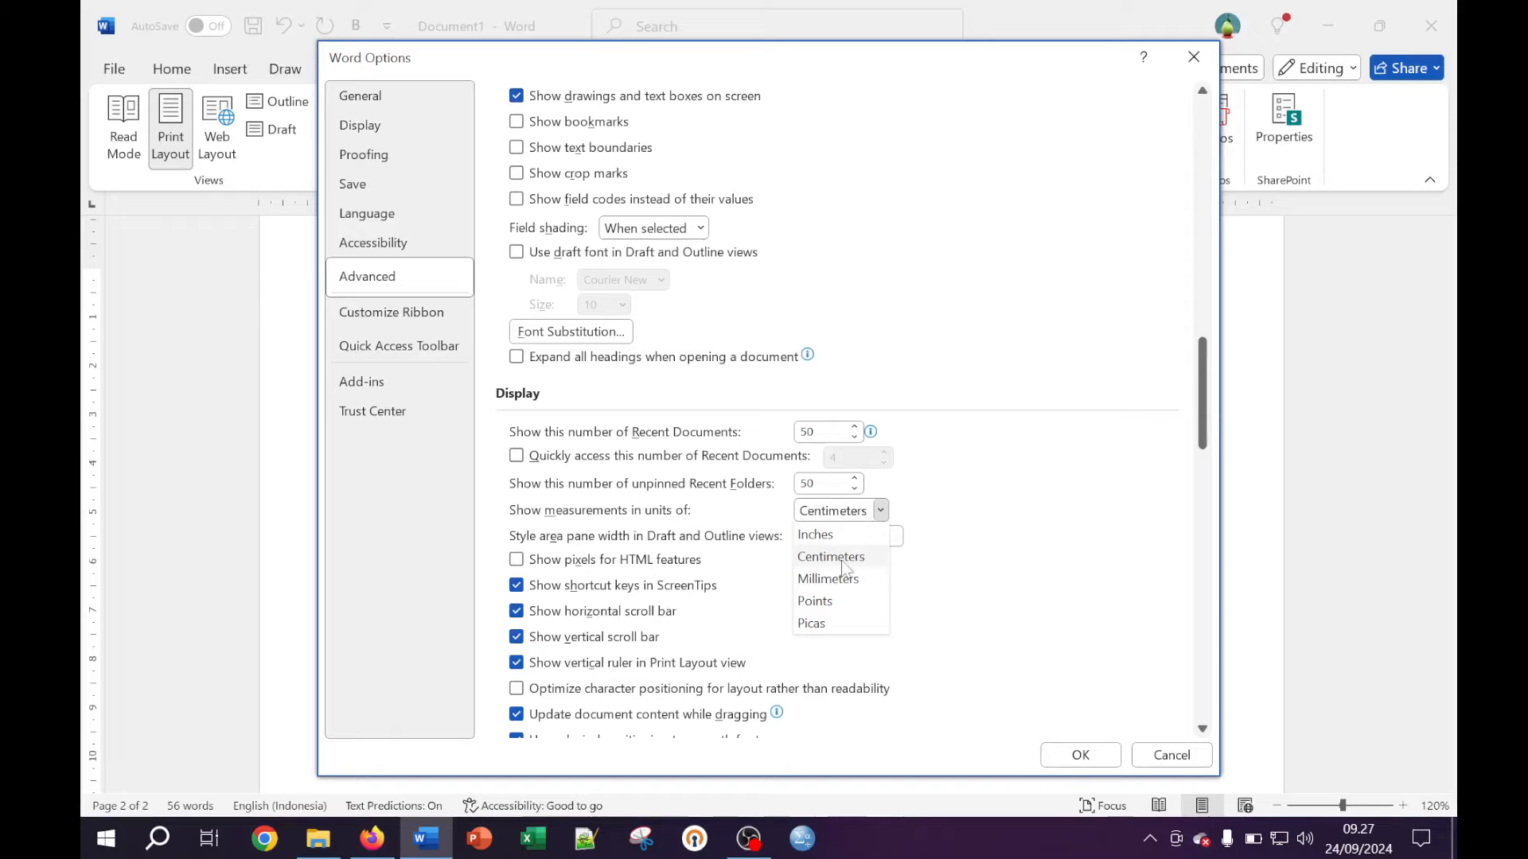
left_click(844, 557)
left_click(1065, 753)
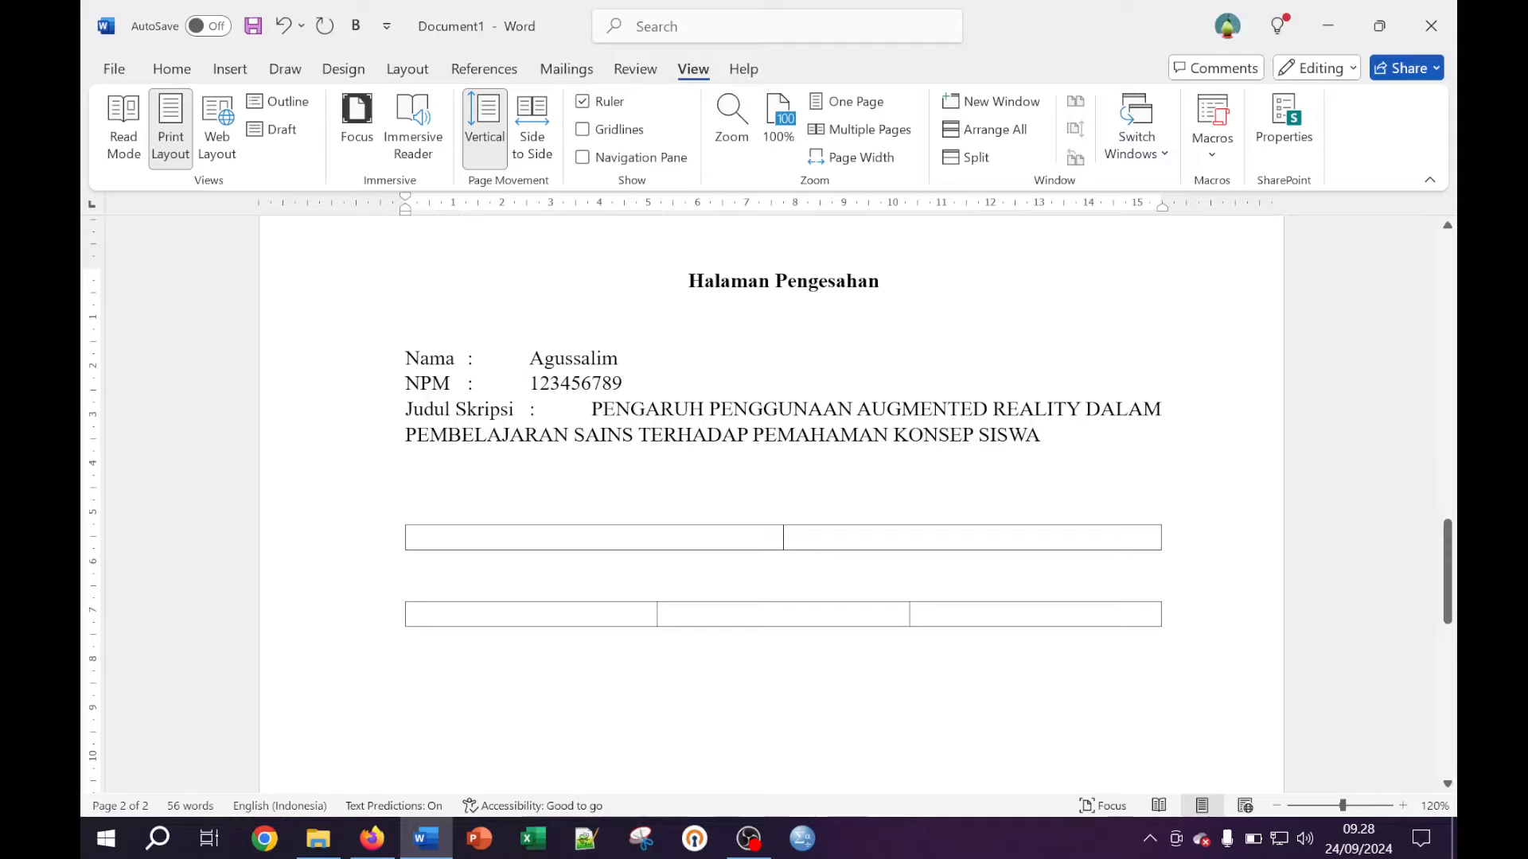
Align the Nama, NPM and Judul Skripsi values with a ruler tab stop near 3–4 cm
scroll(770, 503, "up", 1)
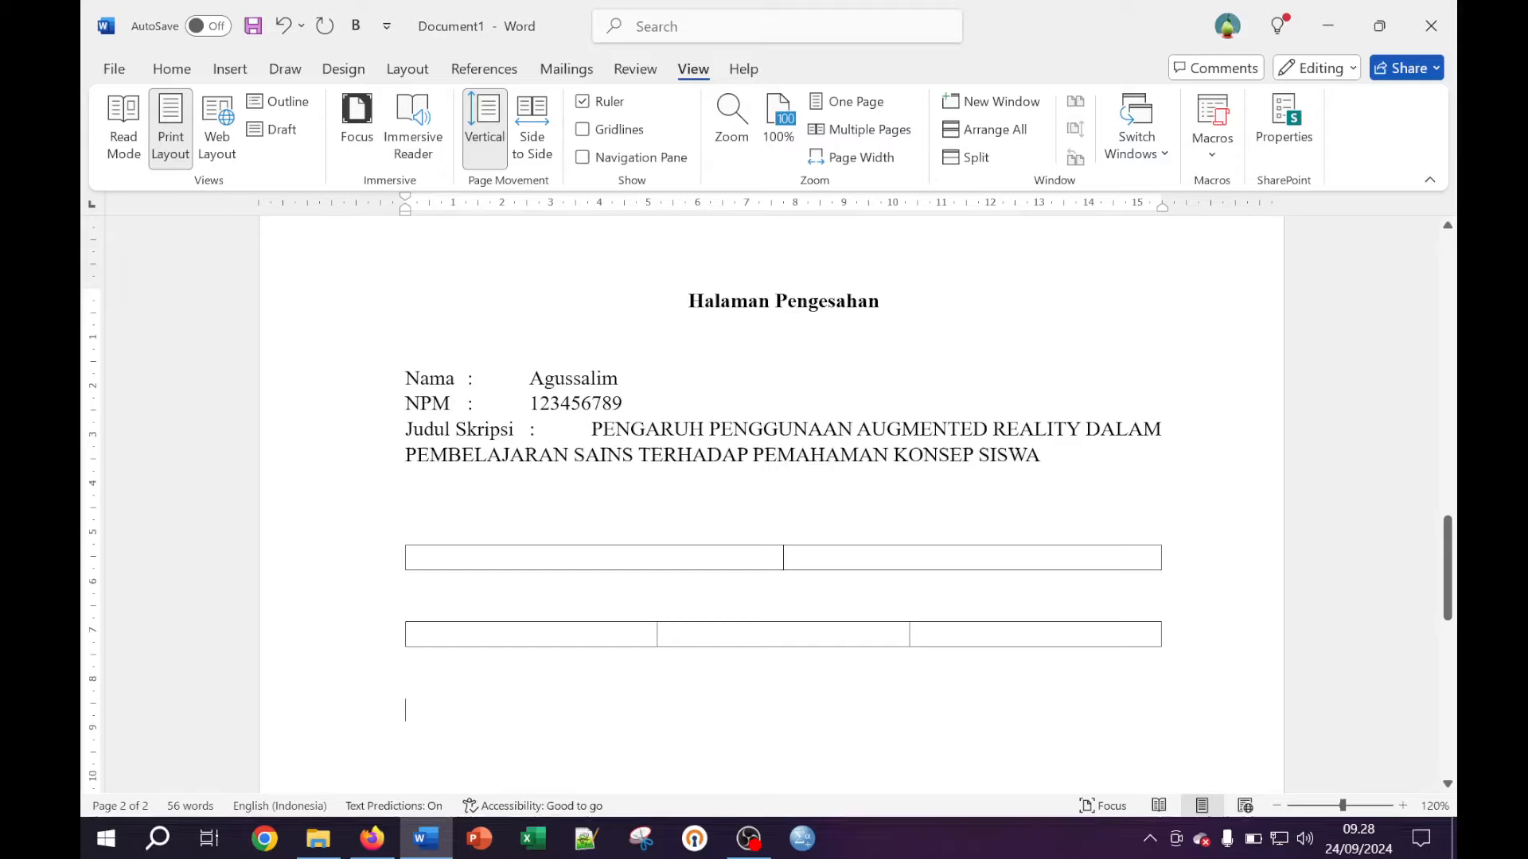
left_click_drag(407, 379, 752, 456)
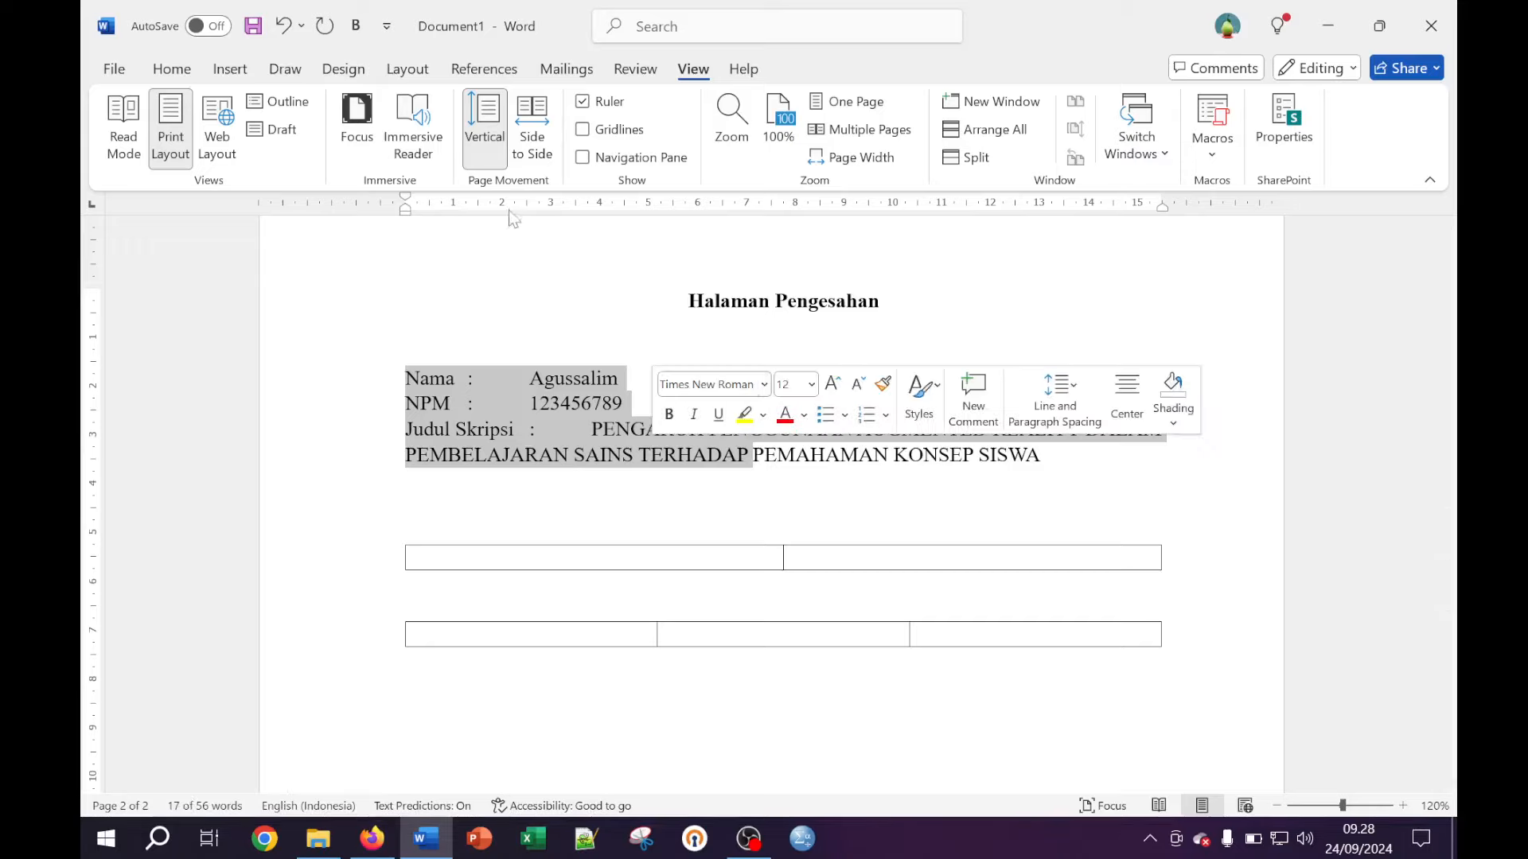
left_click(552, 205)
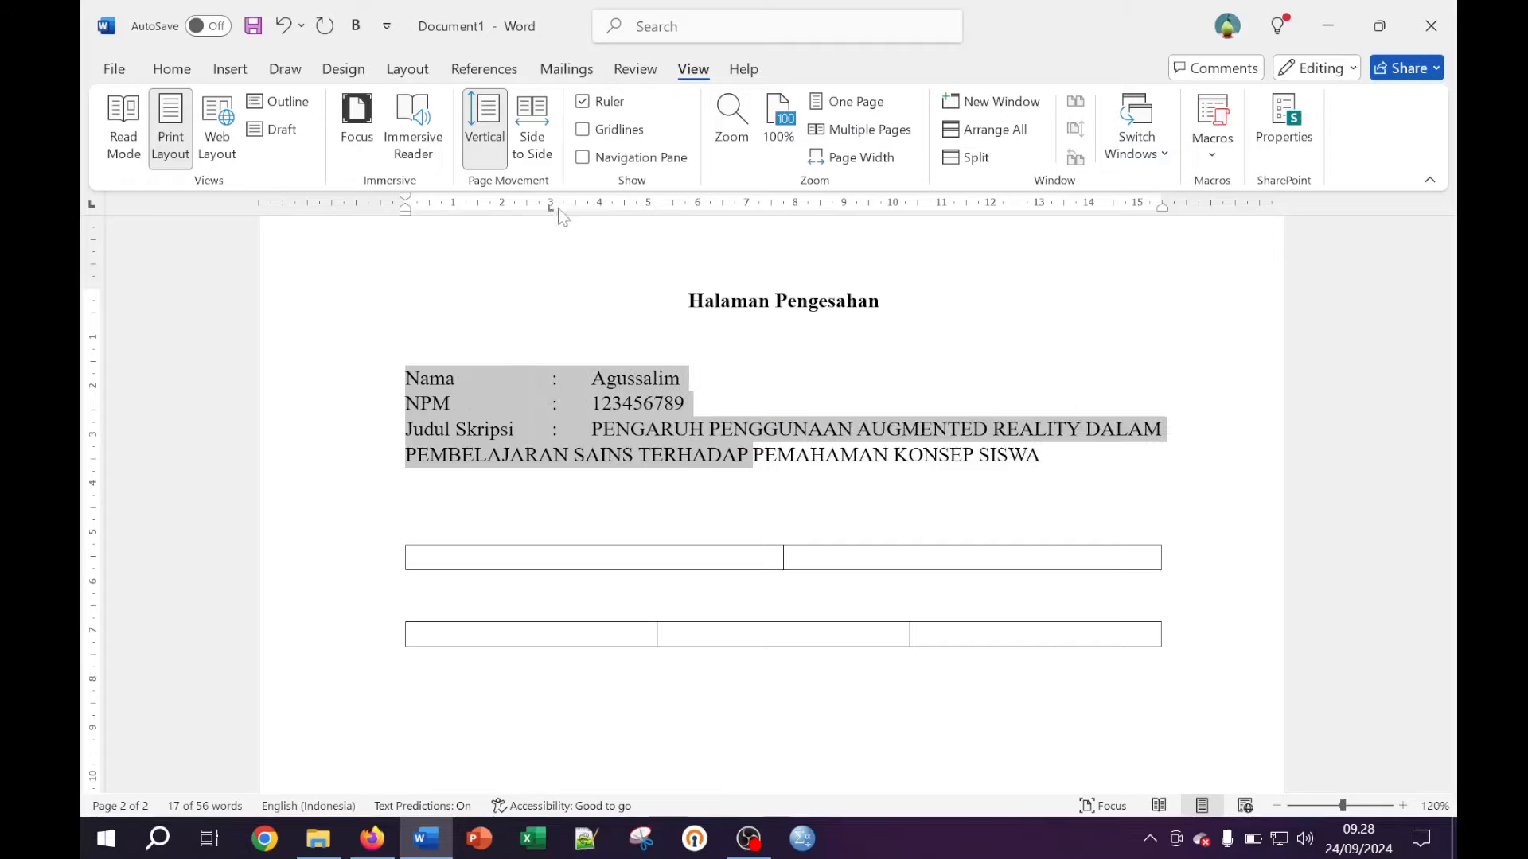
mouse_move(549, 210)
left_mouse_down()
mouse_move(587, 211)
mouse_move(537, 210)
left_mouse_up()
mouse_move(589, 207)
left_mouse_down()
mouse_move(622, 211)
mouse_move(561, 209)
left_mouse_up()
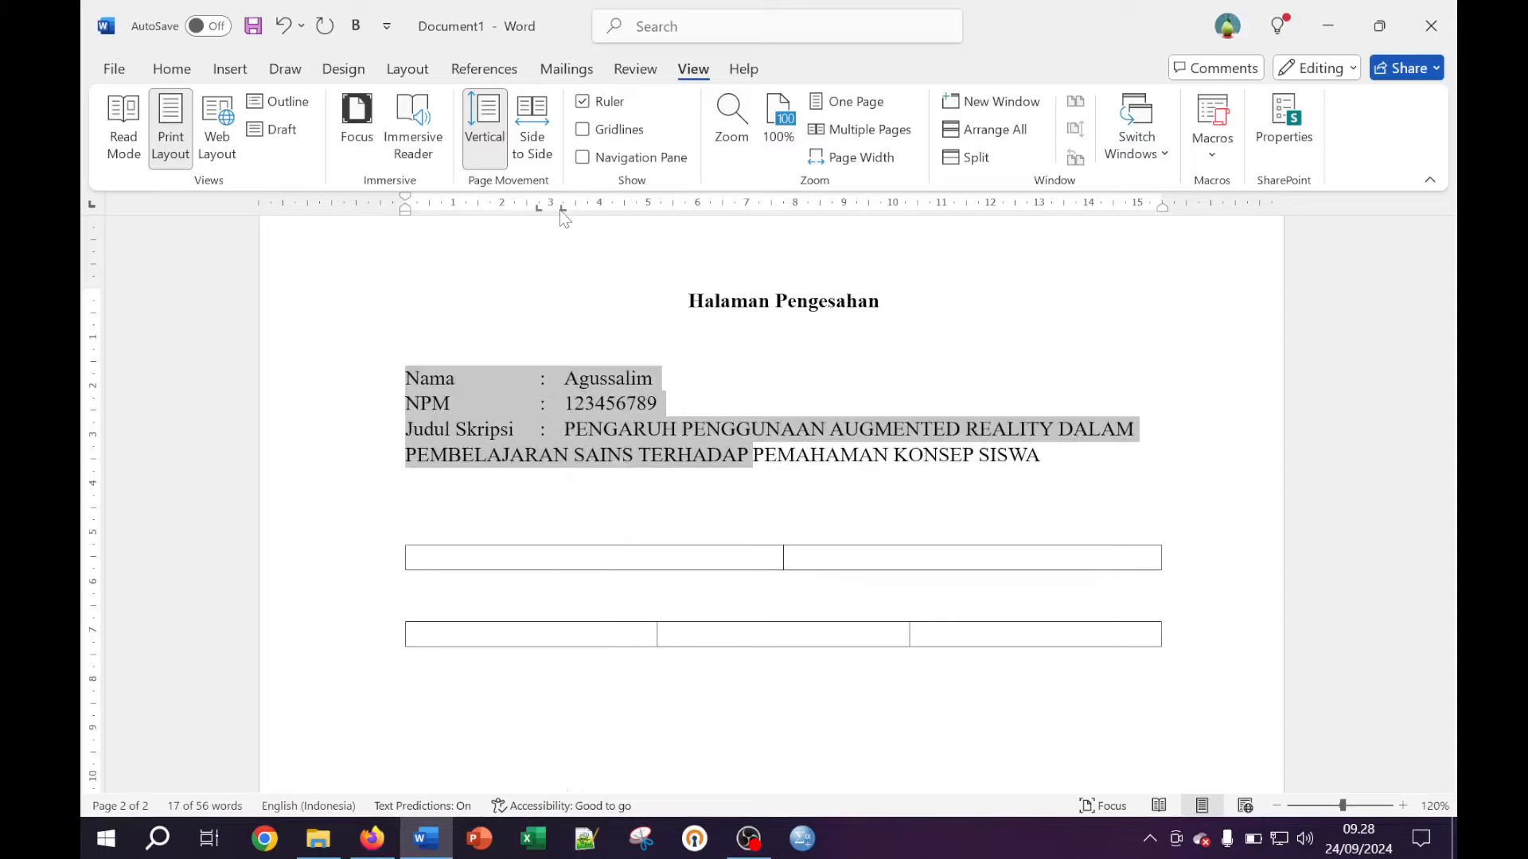
left_click(561, 426)
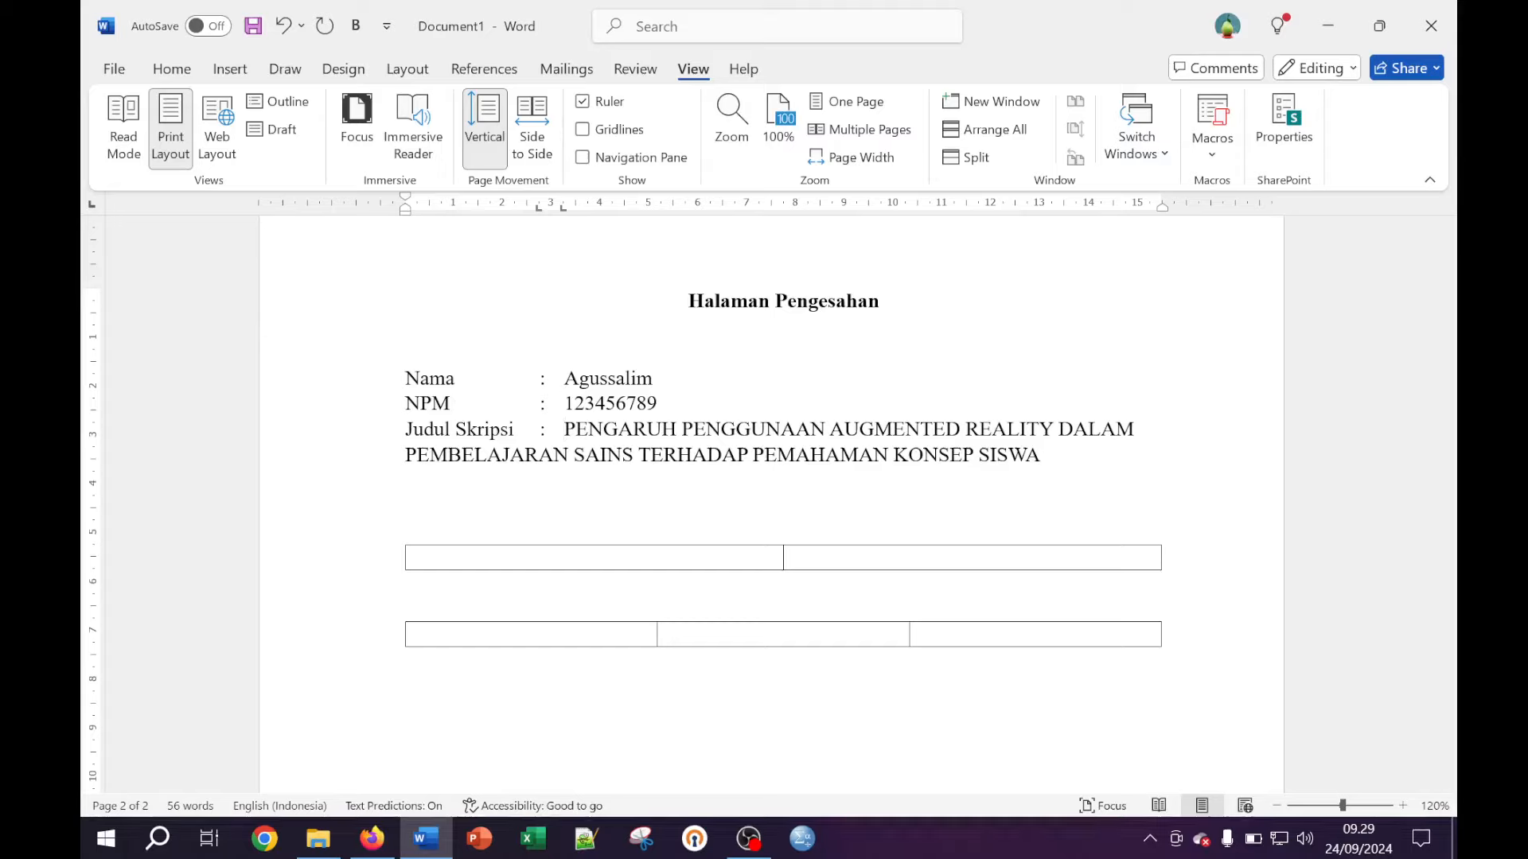
left_click(568, 455)
left_click(564, 430)
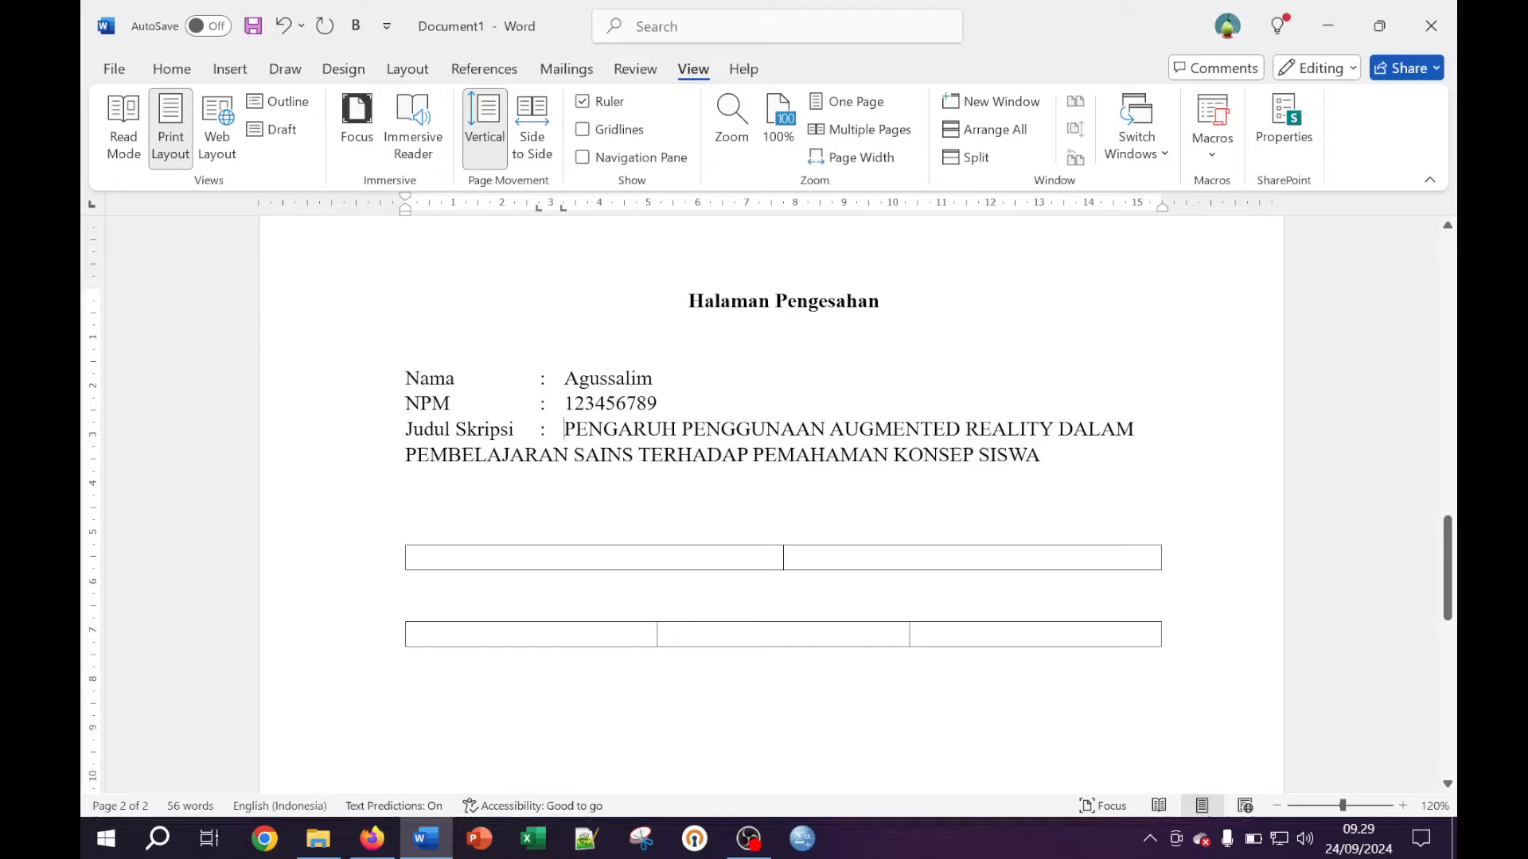
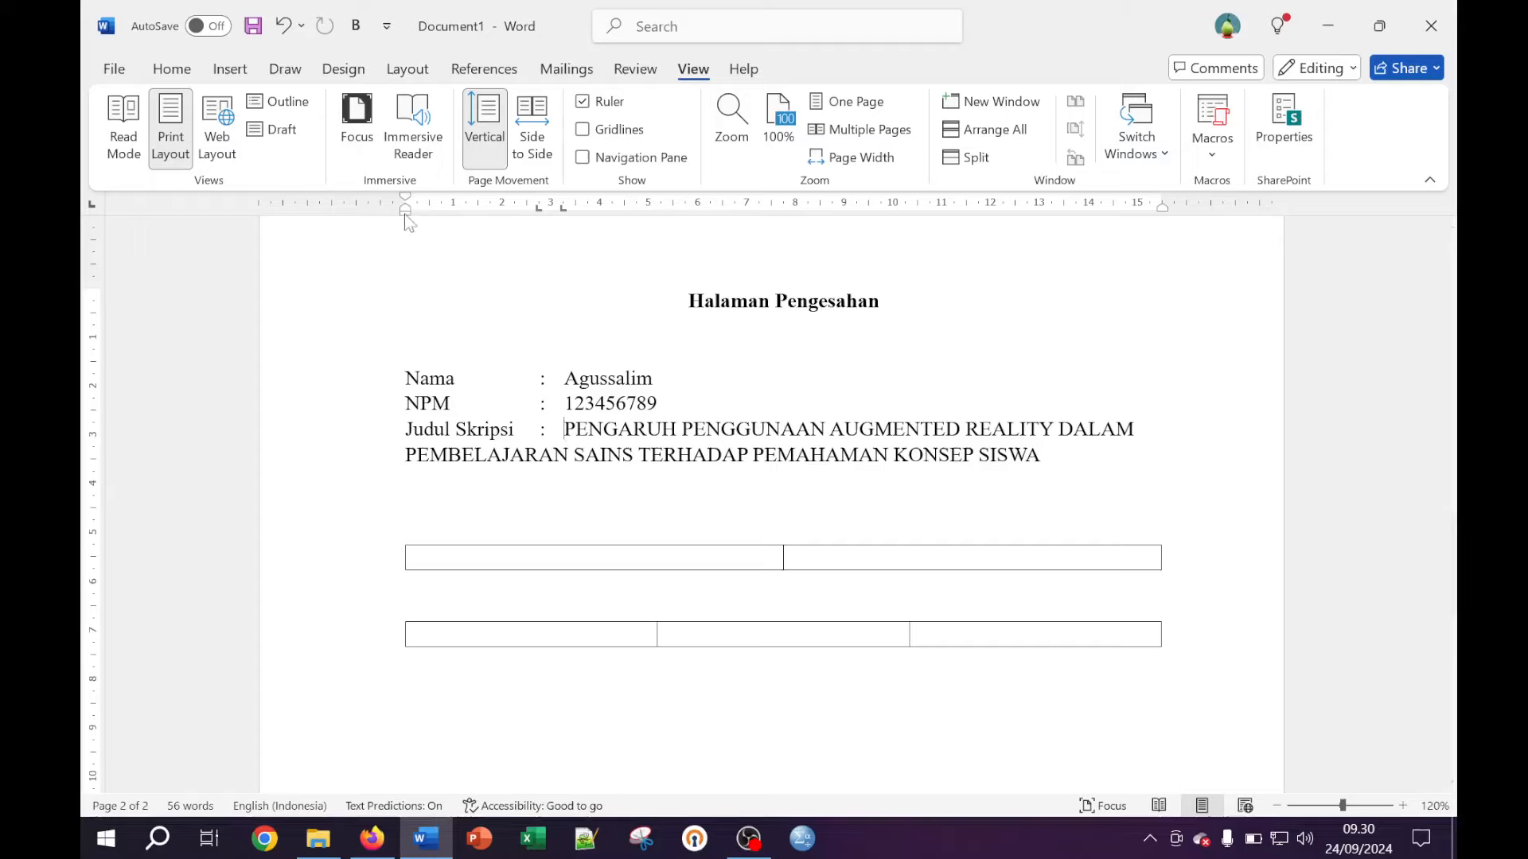
Give the Judul Skripsi paragraph a hanging indent so wrapped title lines align after the colon
left_click_drag(406, 215, 565, 215)
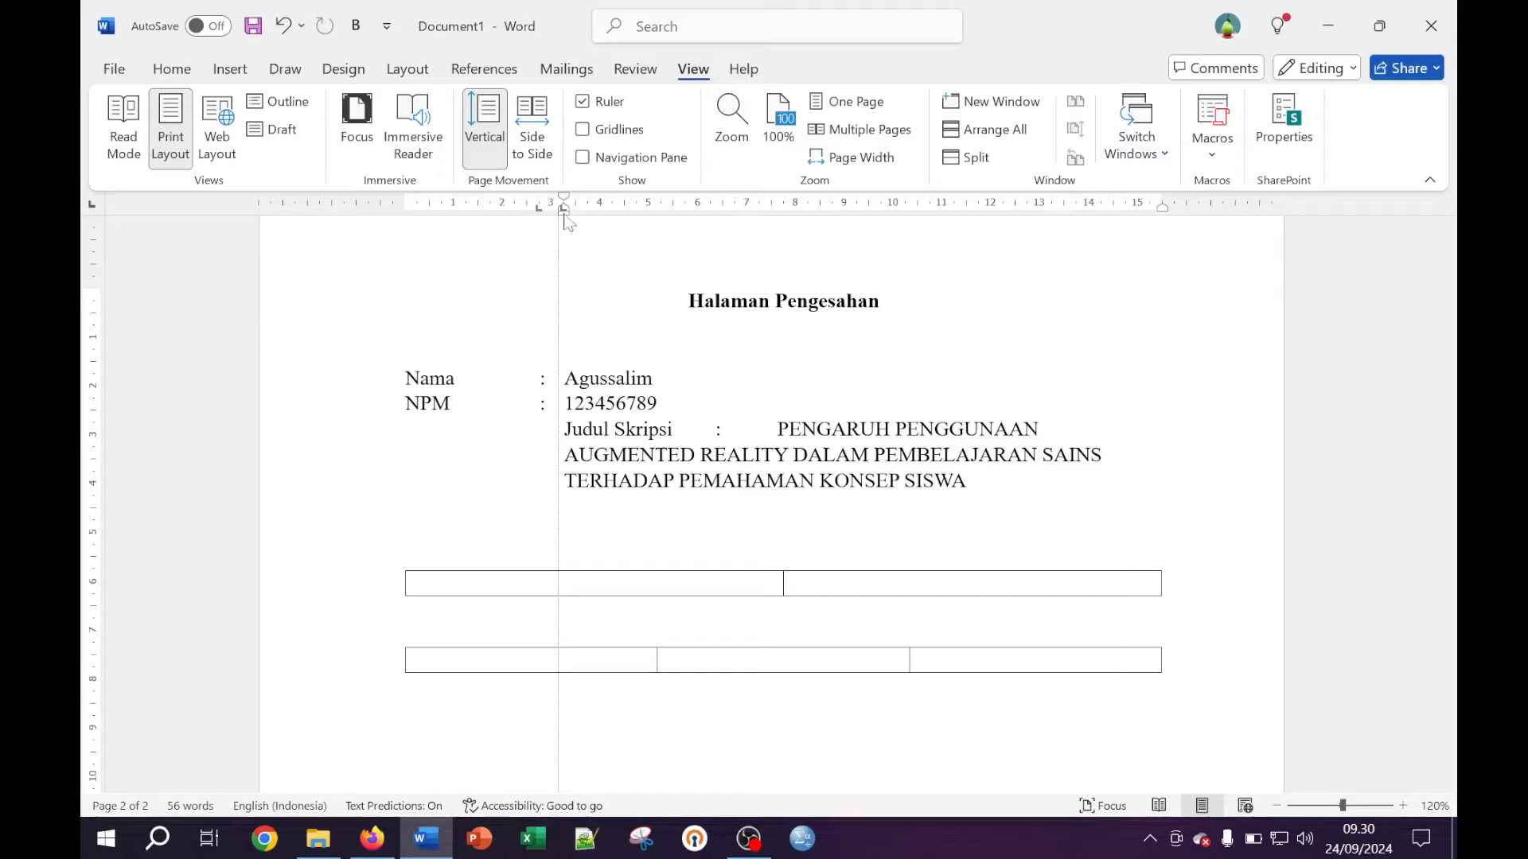
left_click_drag(564, 215, 564, 215)
left_click_drag(568, 205, 407, 213)
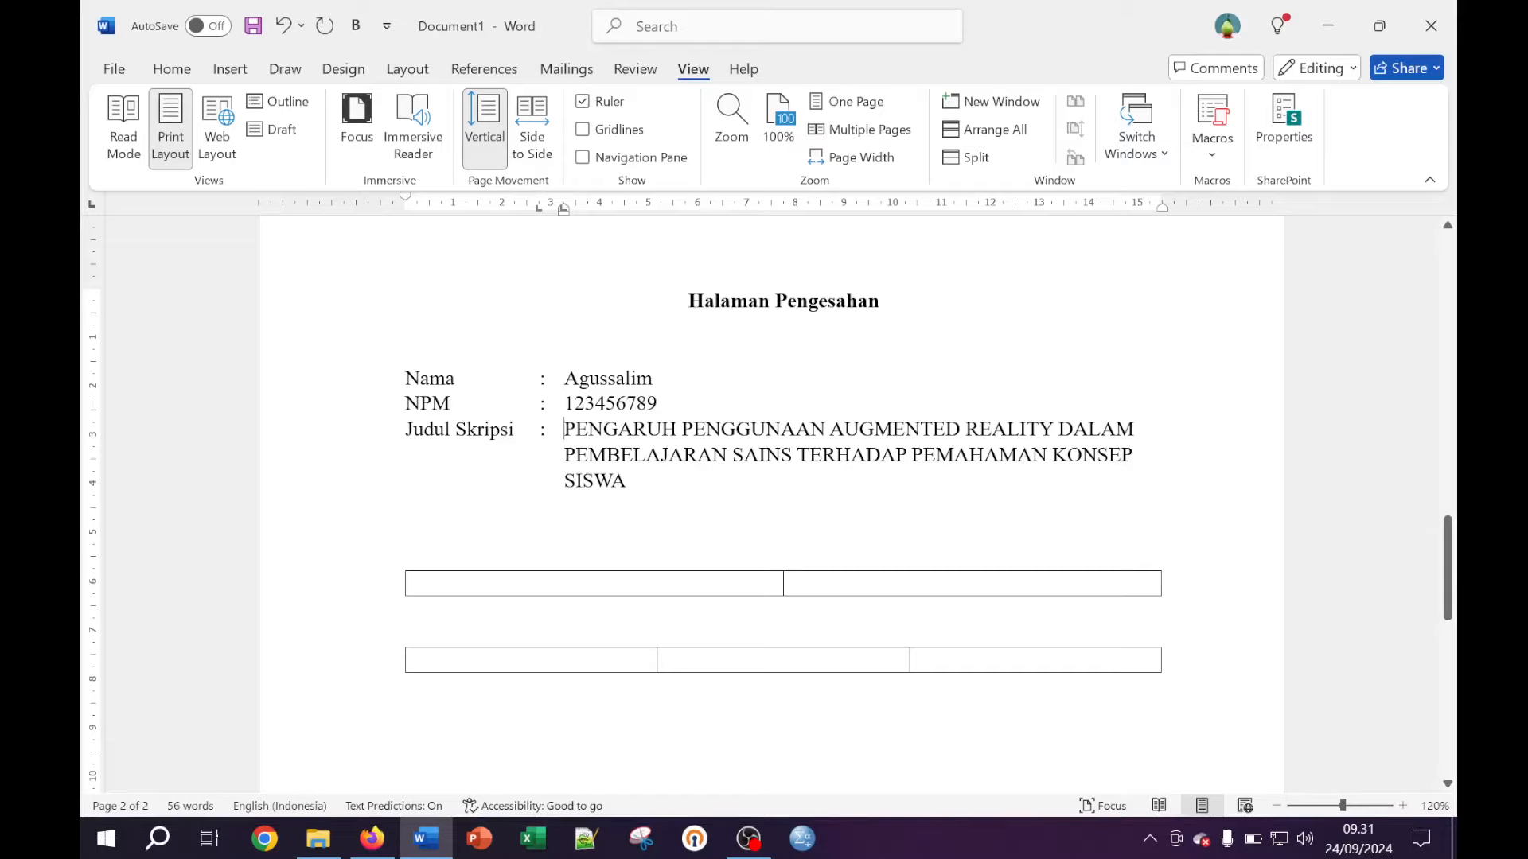
Convert the page heading to UPPERCASE so it reads HALAMAN PENGESAHAN
scroll(768, 499, "up", 3)
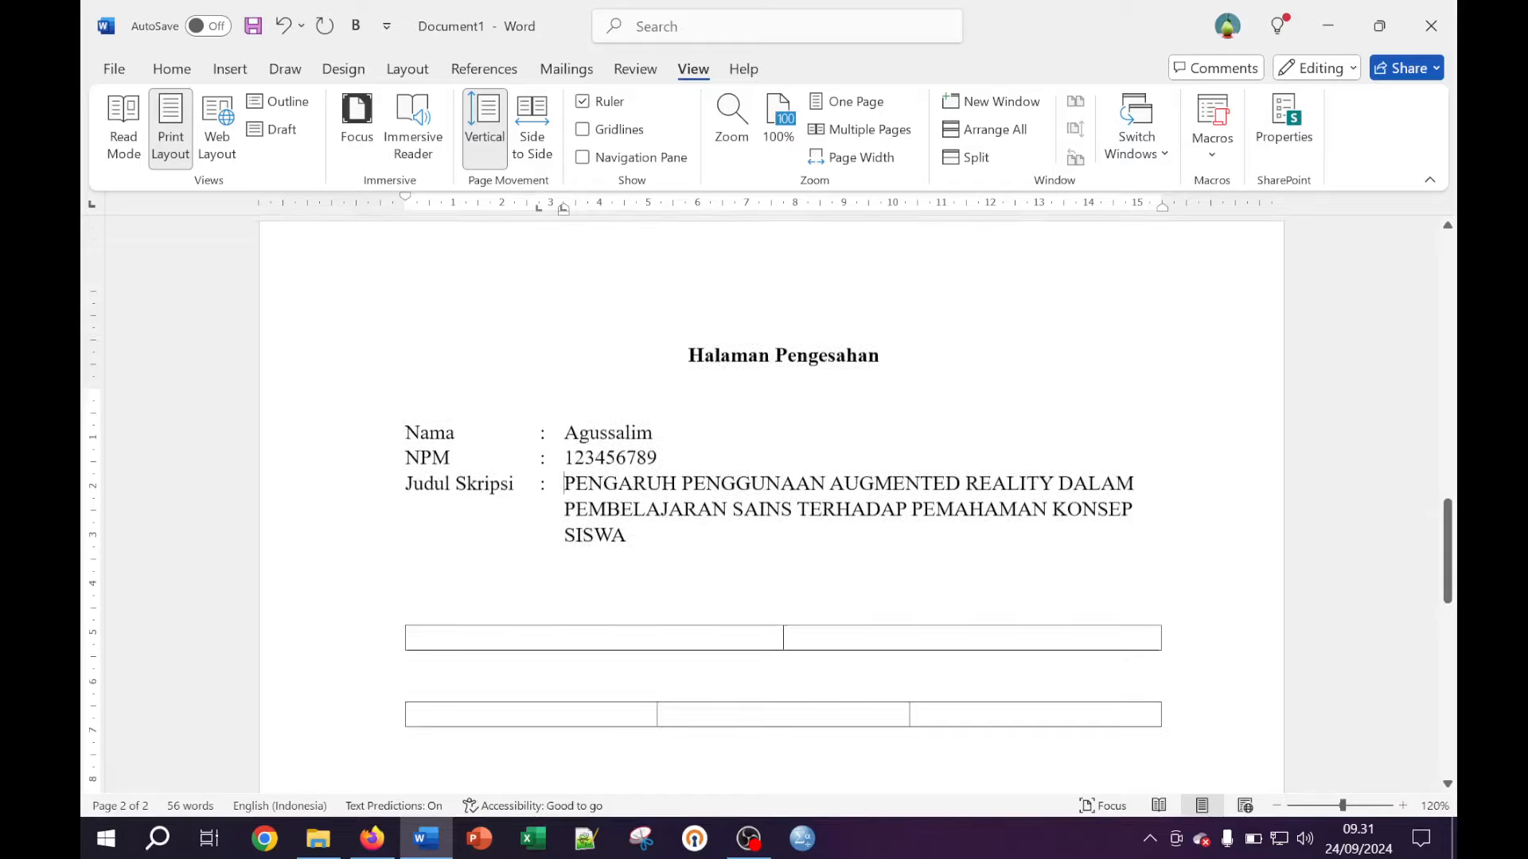
scroll(767, 499, "down", 2)
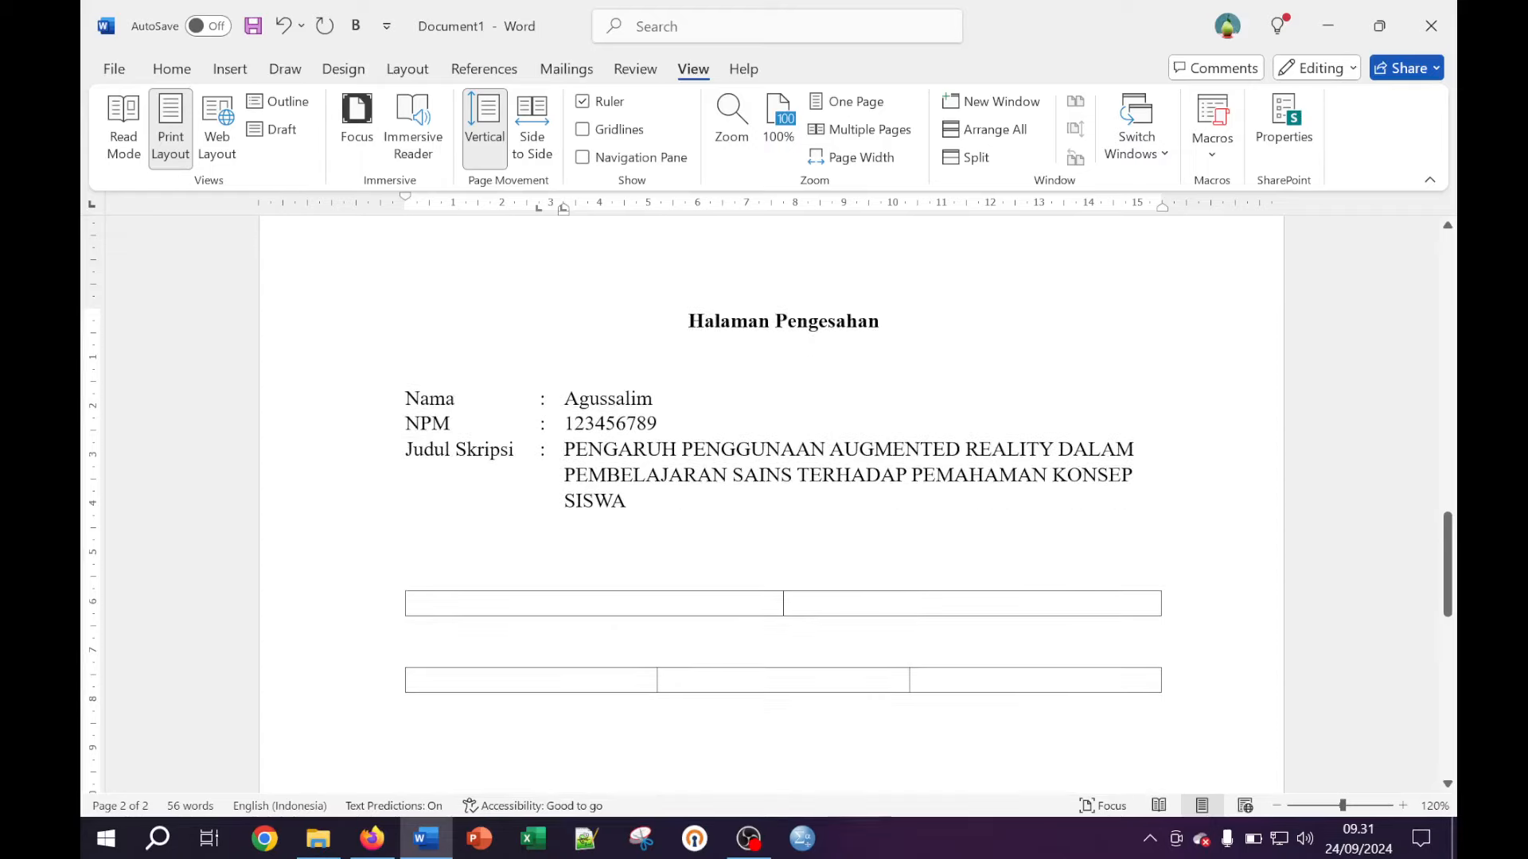
scroll(768, 499, "up", 1)
left_click(748, 382)
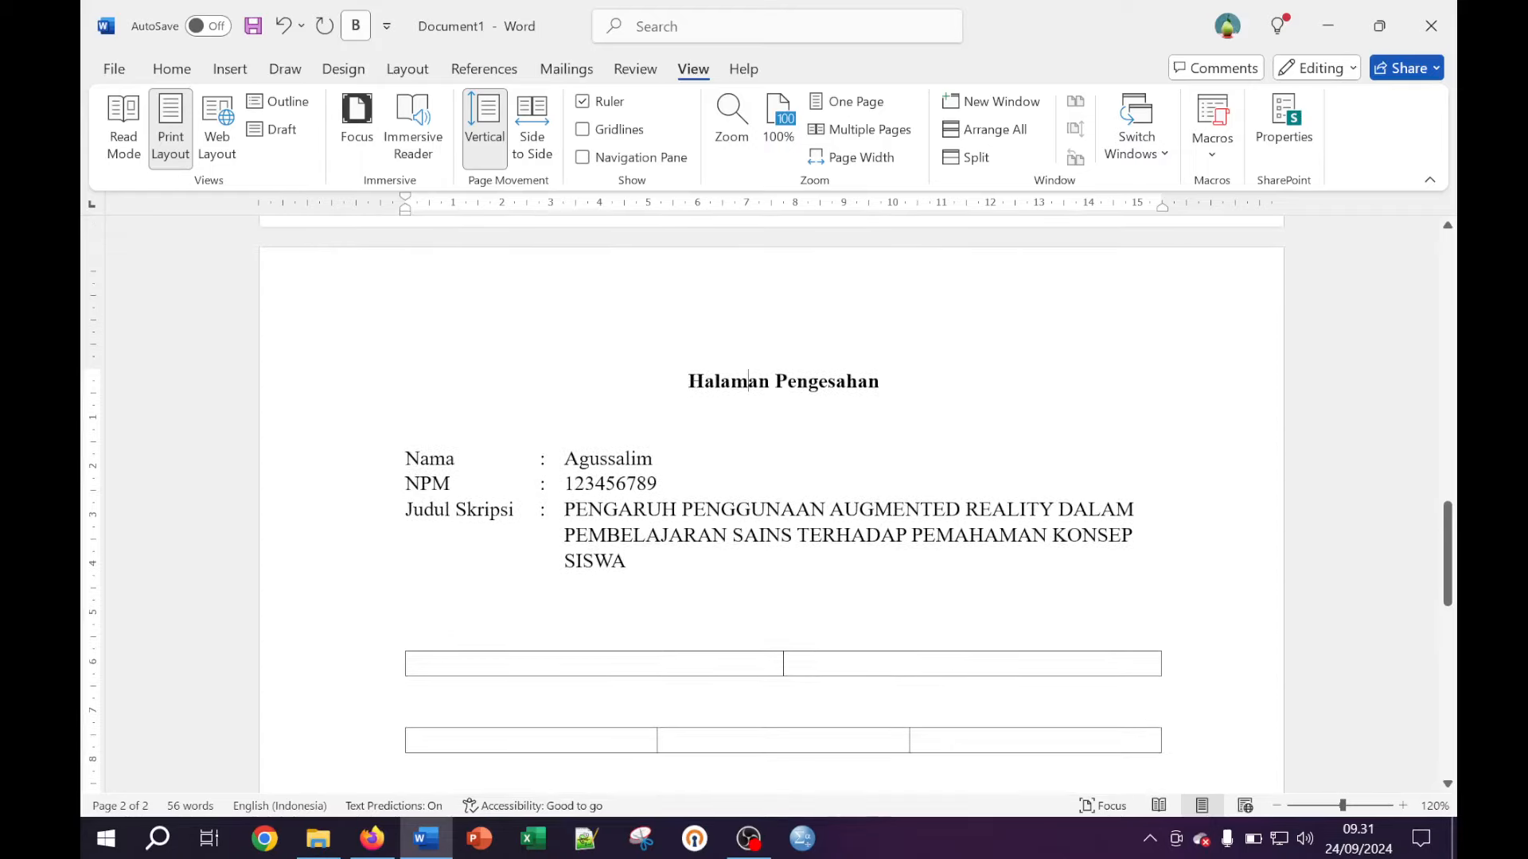
key("Home")
key("shift+End")
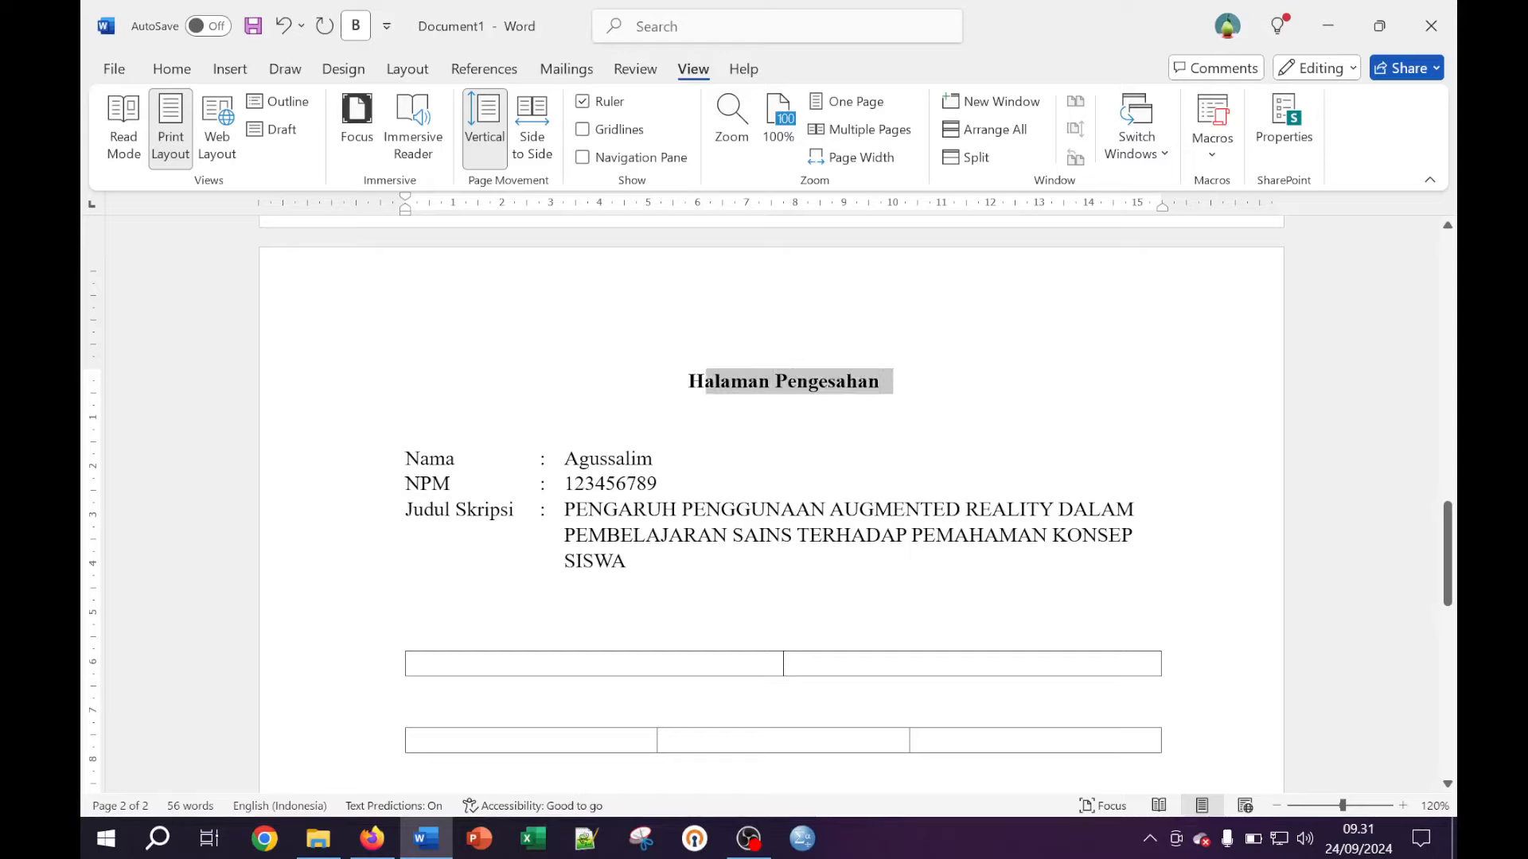
left_click(172, 76)
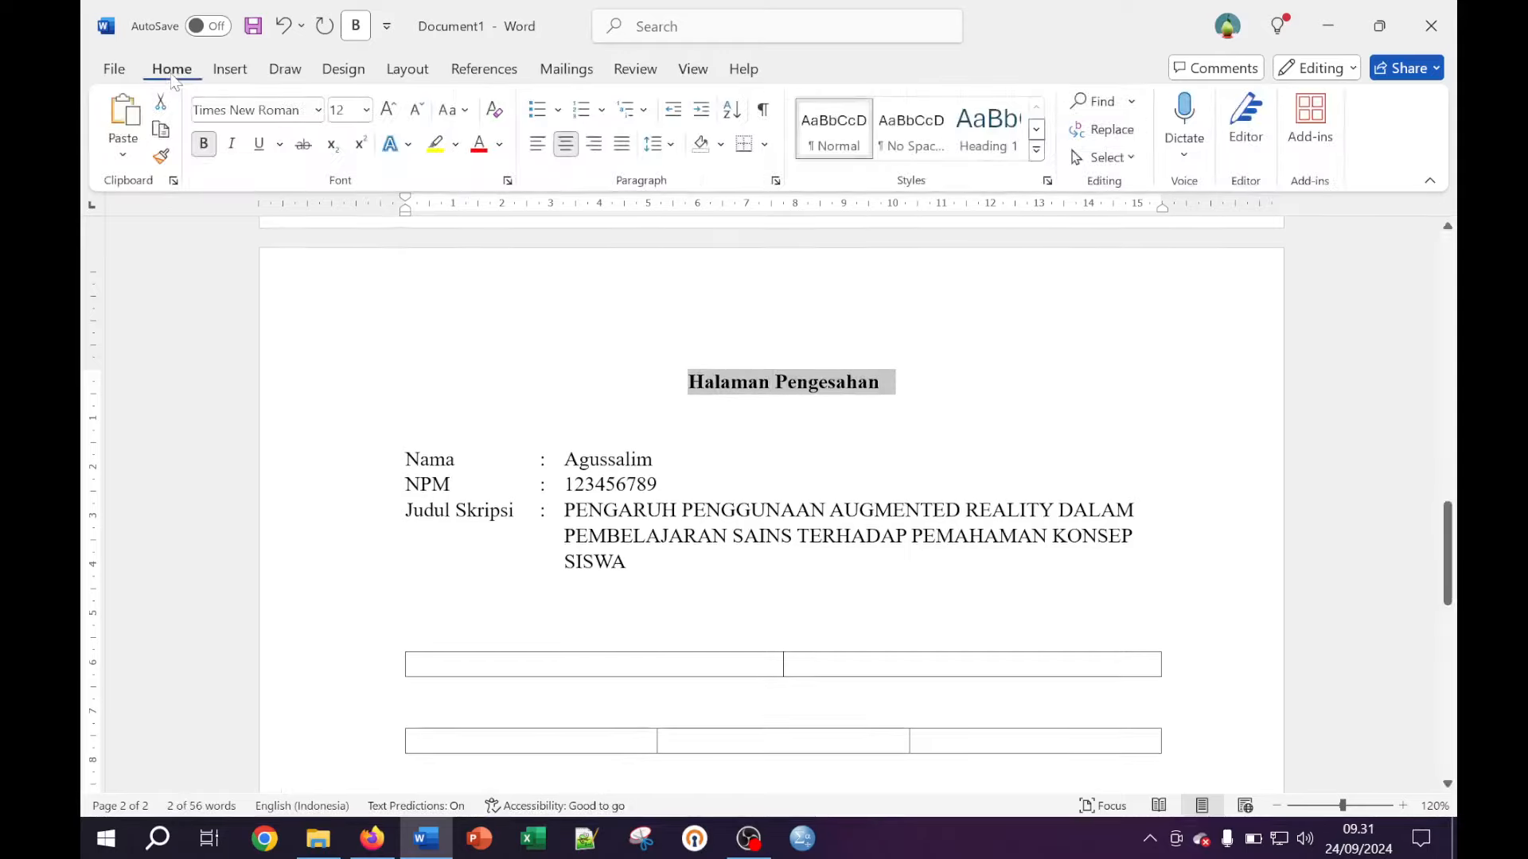
left_click(457, 111)
left_click(457, 111)
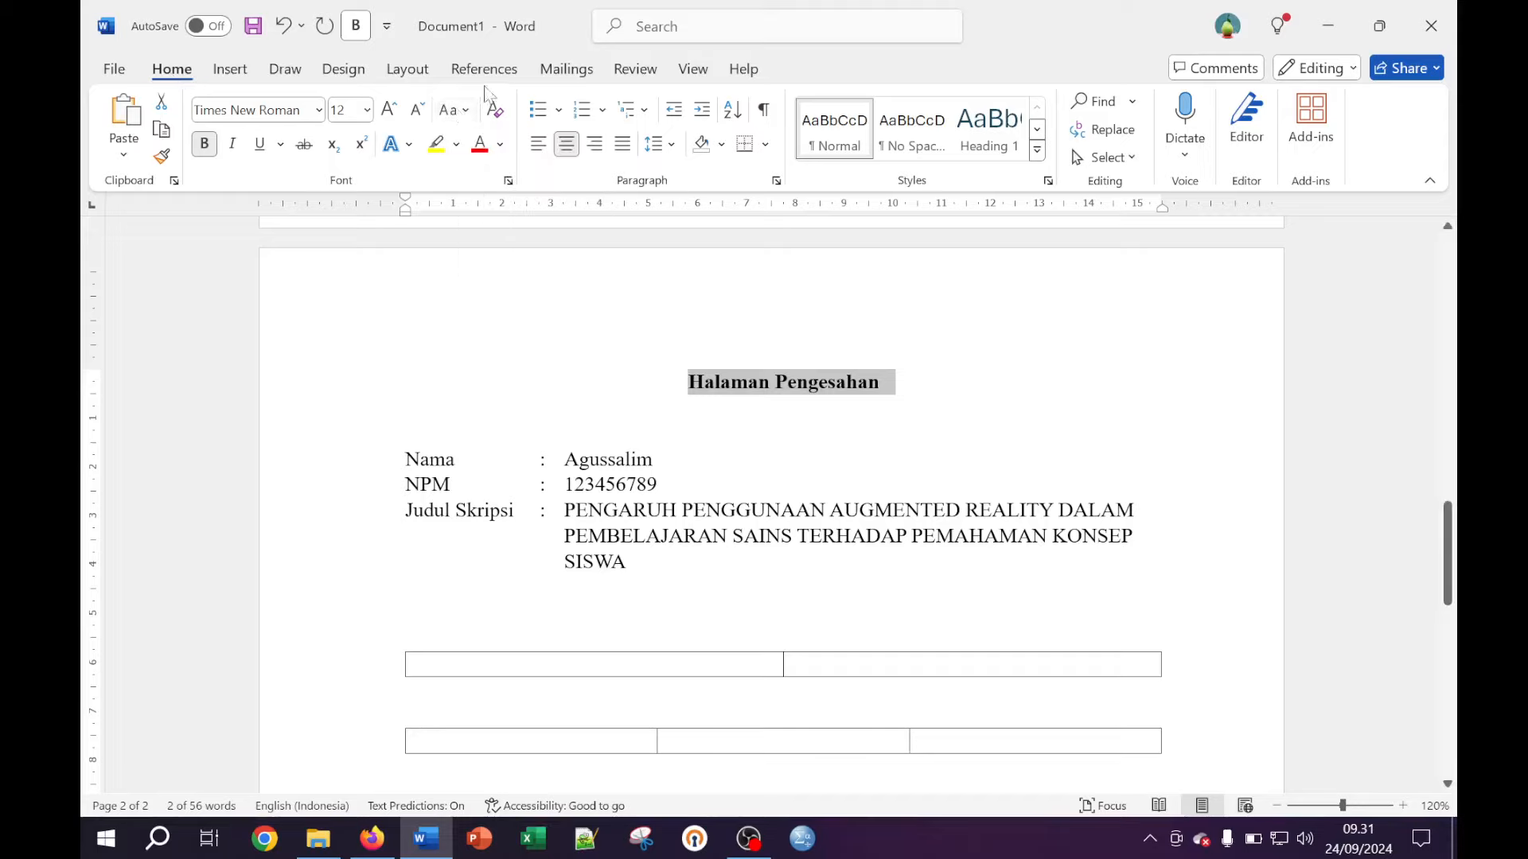
left_click(456, 120)
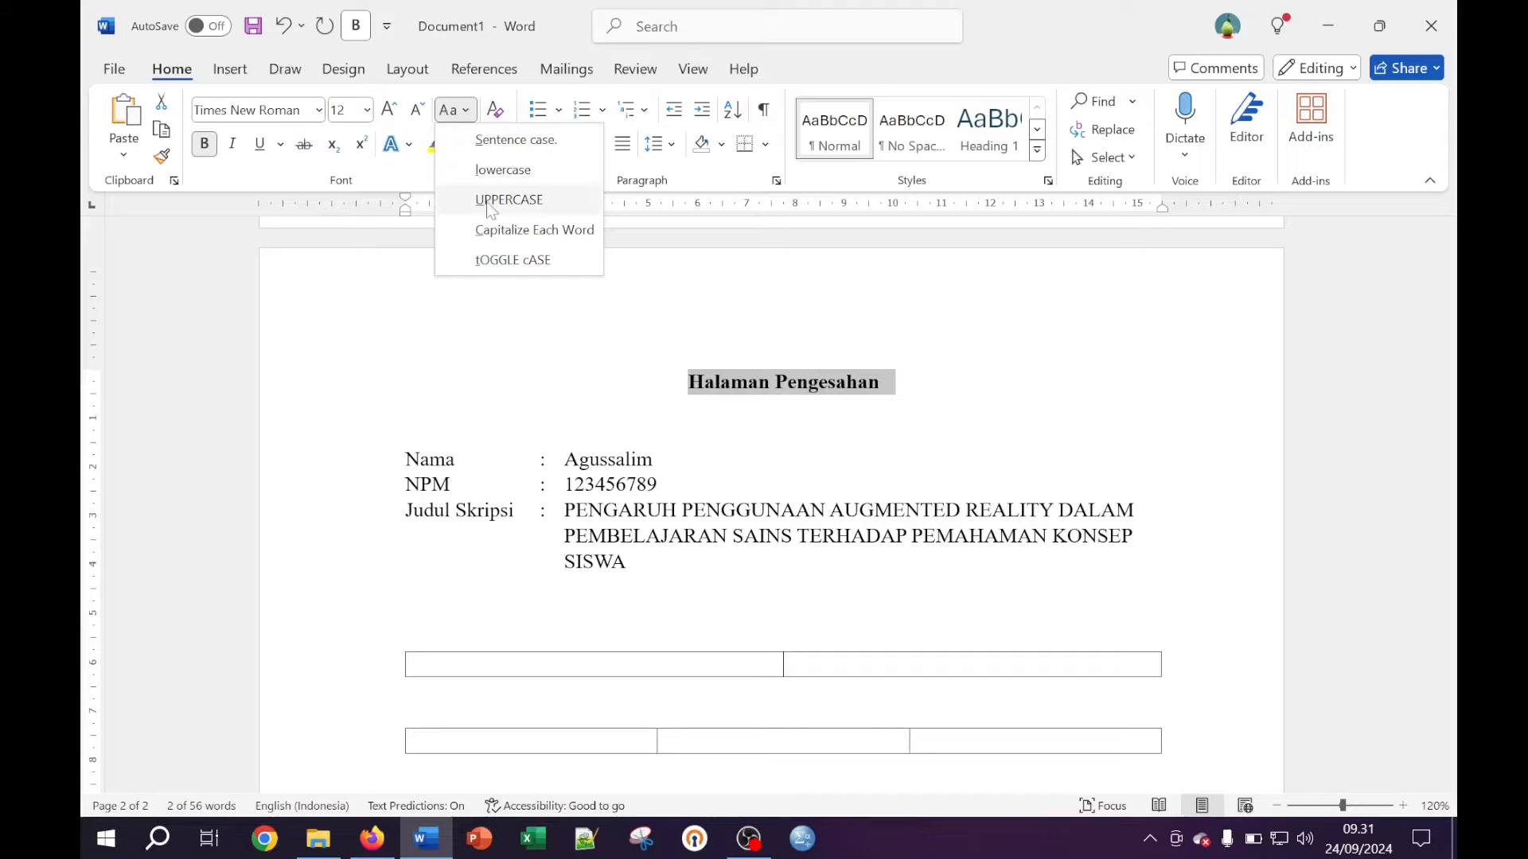
left_click(524, 202)
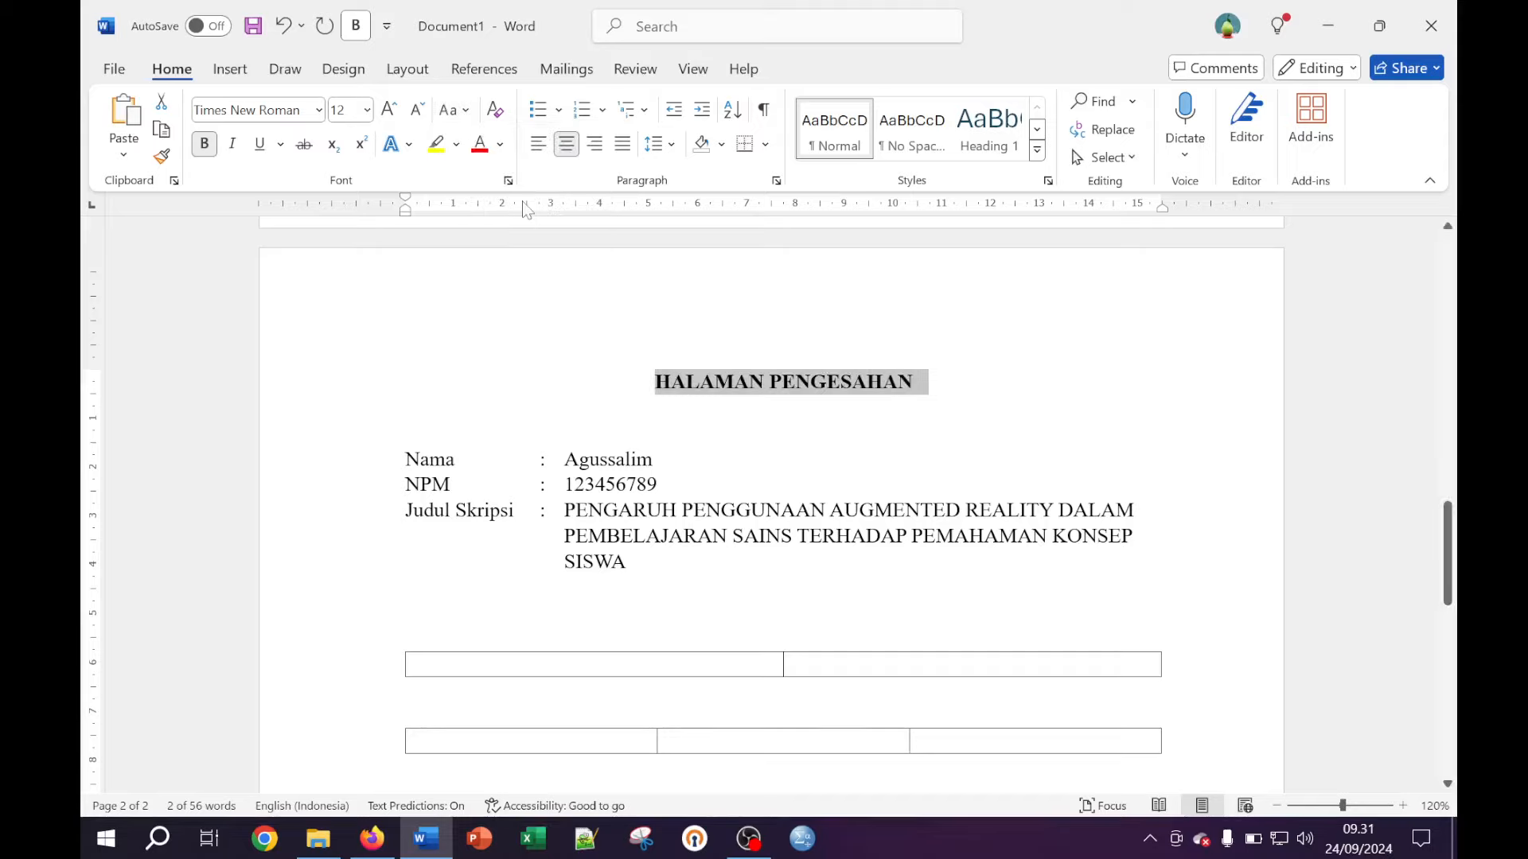
left_click(697, 357)
scroll(697, 357, "down", 3)
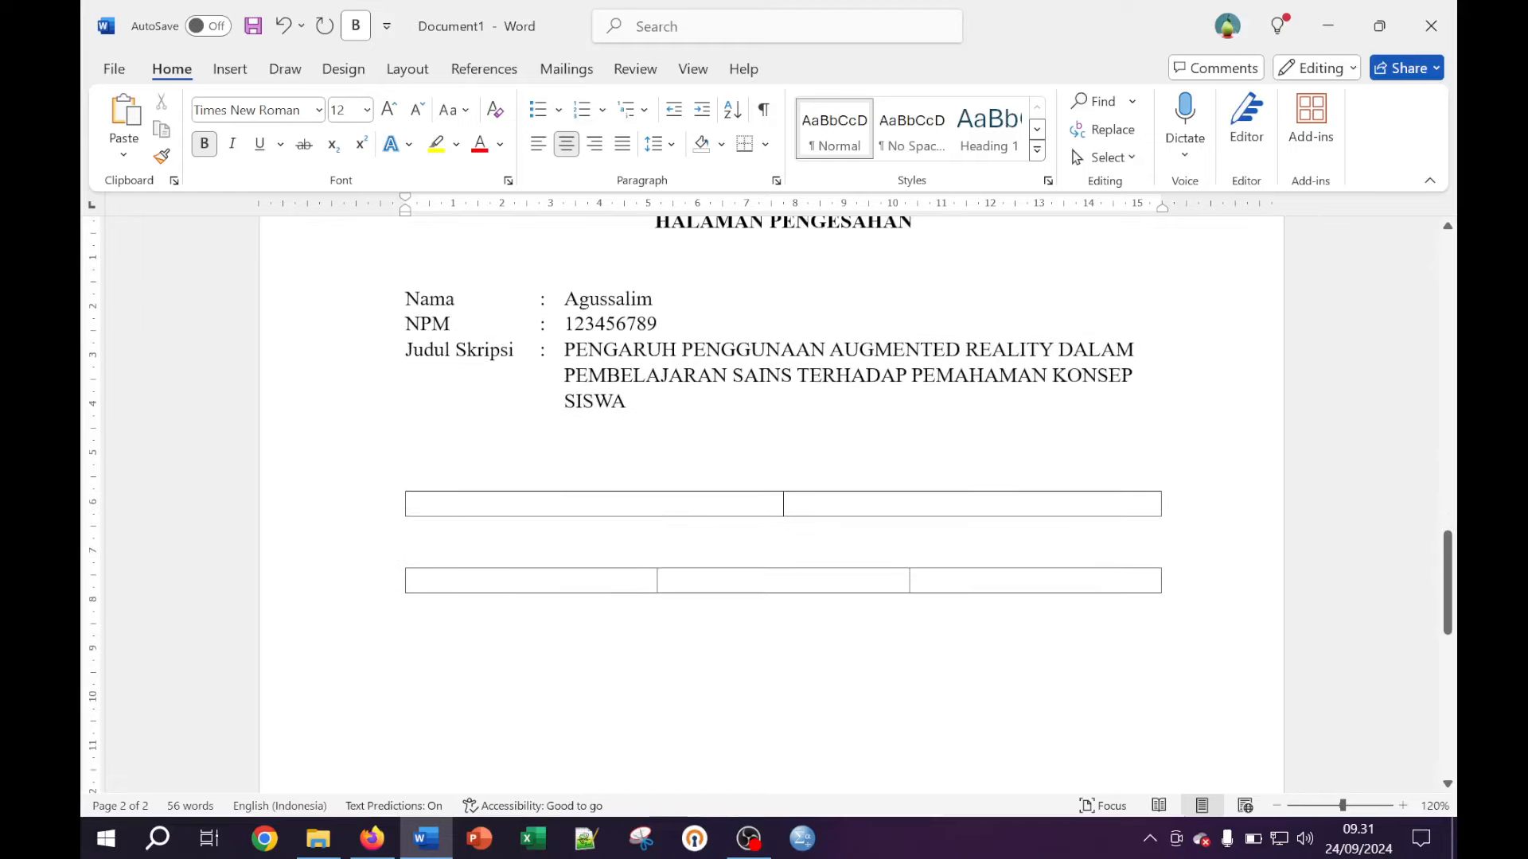
Label the first table's cells 'Pembimbing I,' and 'Pembimbing II,' with blank lines below for signing
left_click(659, 503)
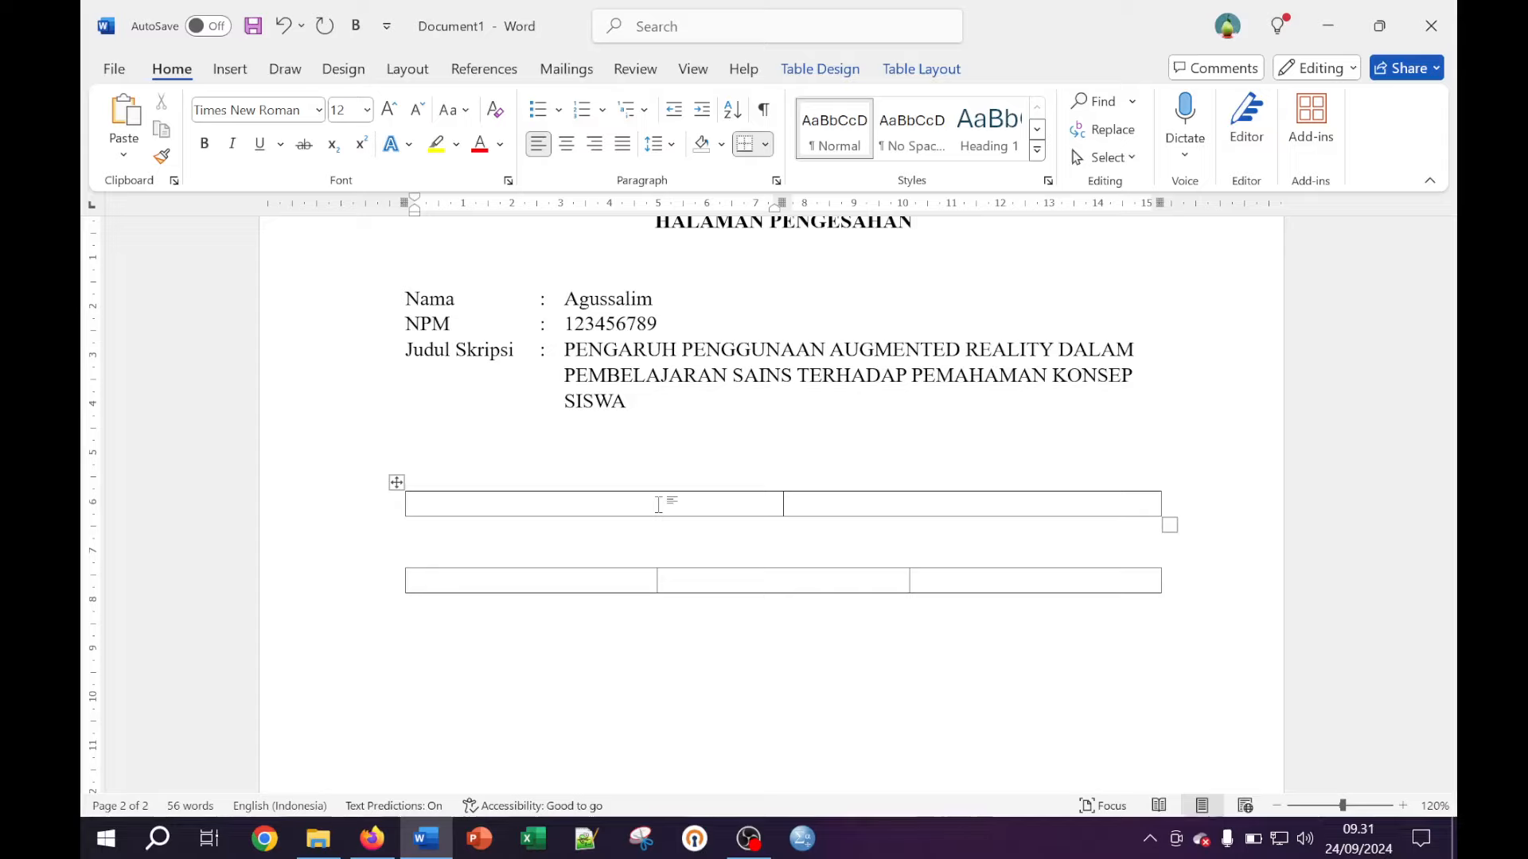
type("EV")
key("BackSpace")
key("BackSpace")
type("Pembimbing ")
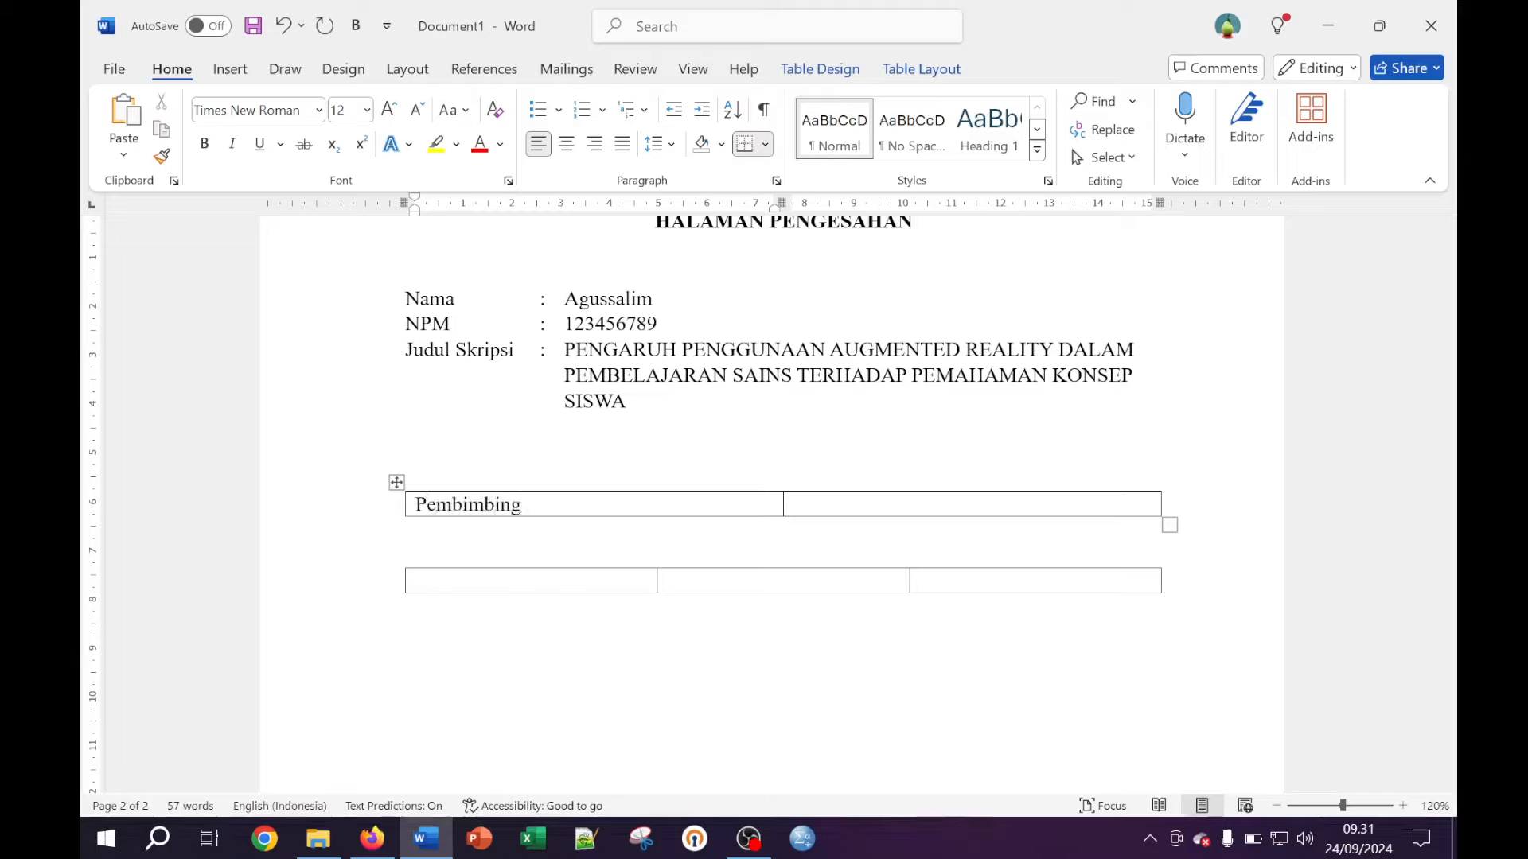
type("1")
key("BackSpace")
left_click(903, 500)
type("Pem")
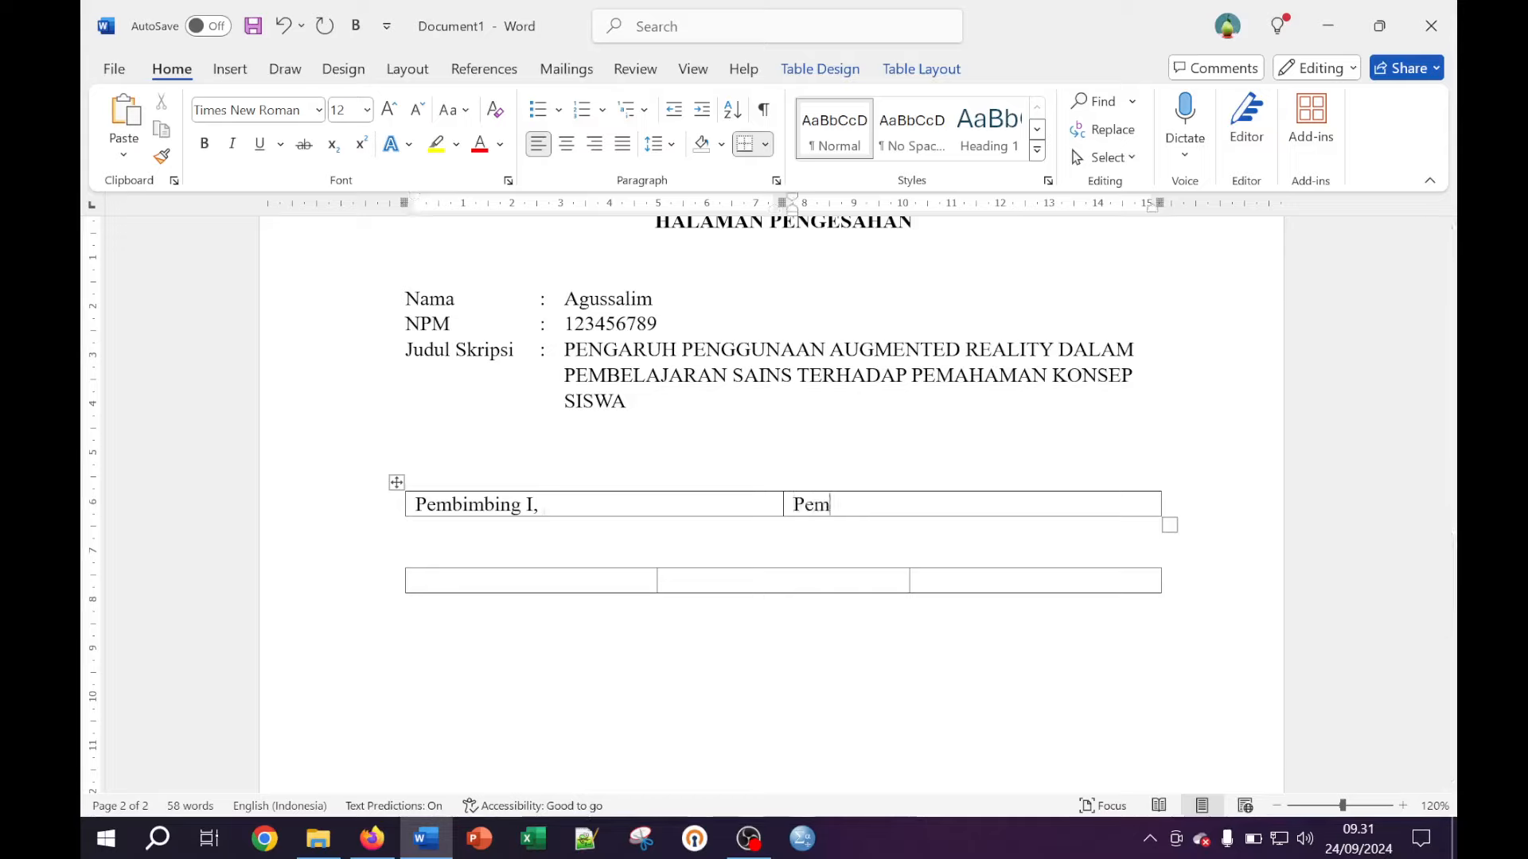
type("bimbing")
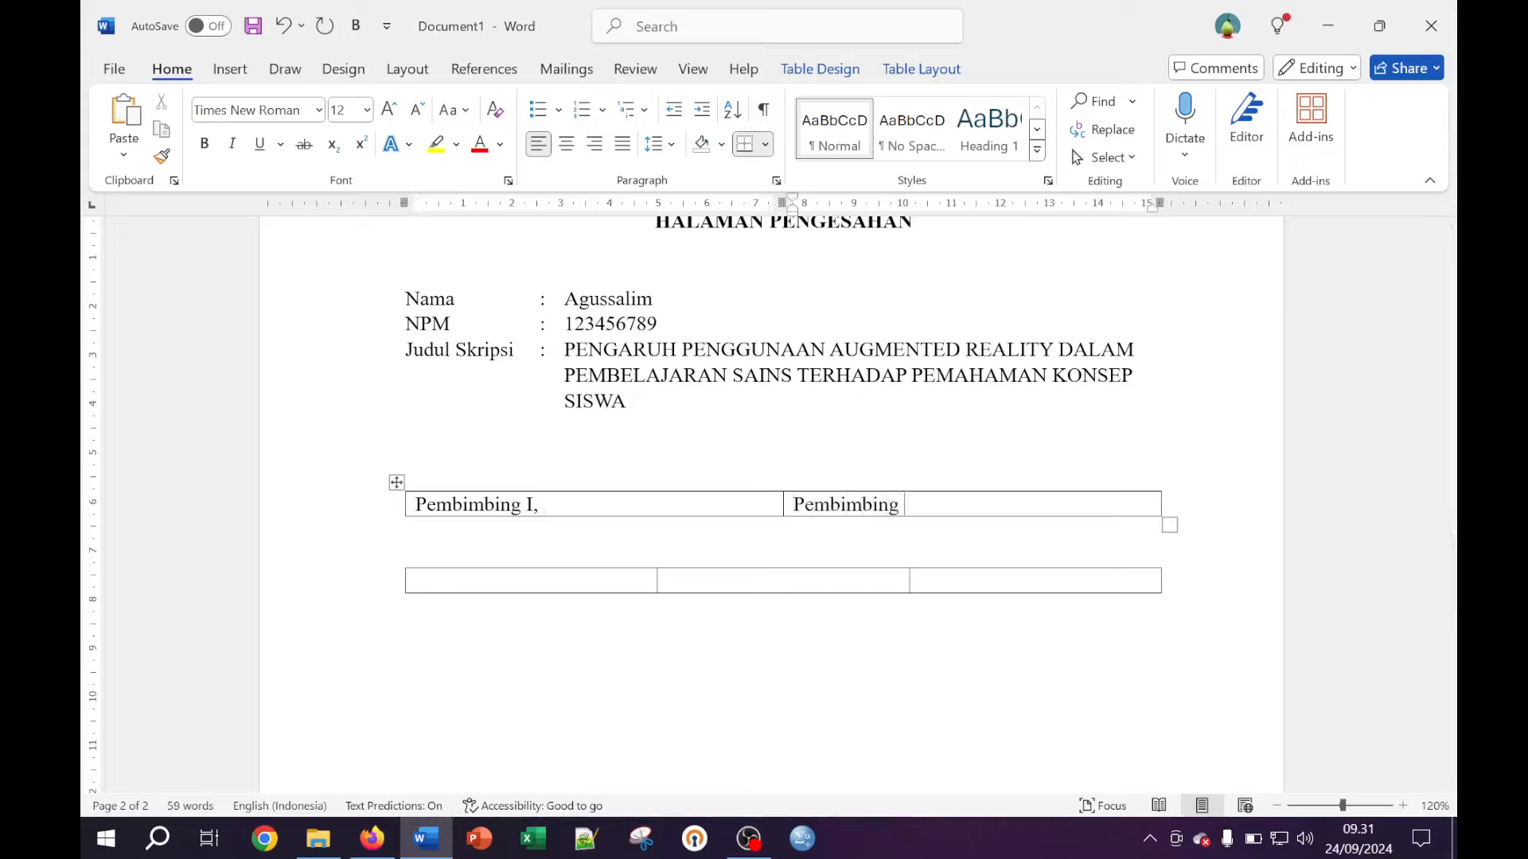
type(" II,")
key("Return")
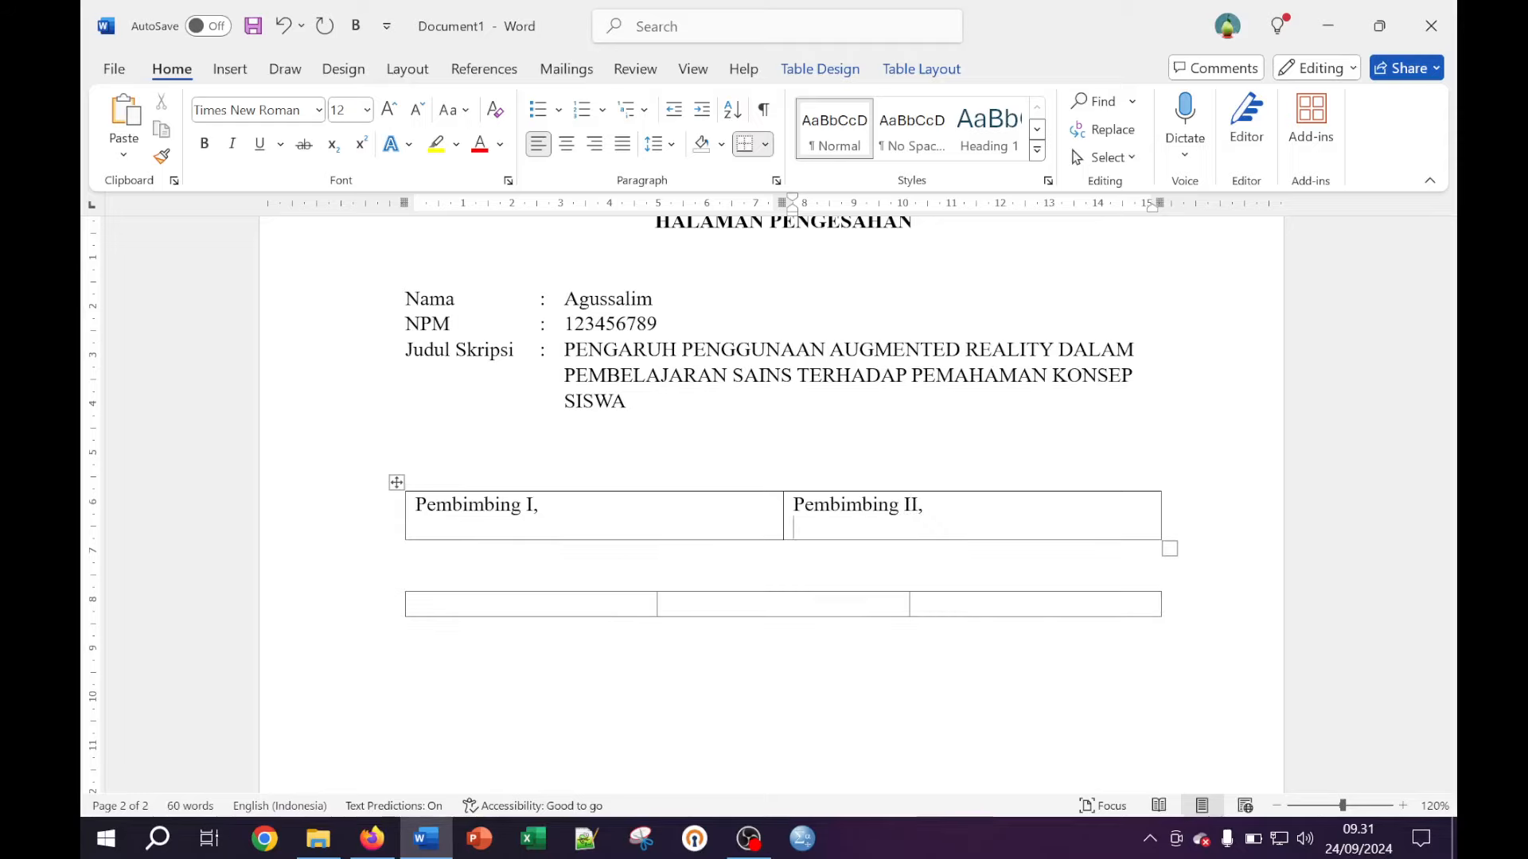
key("Return")
key("Return")
key("Return")
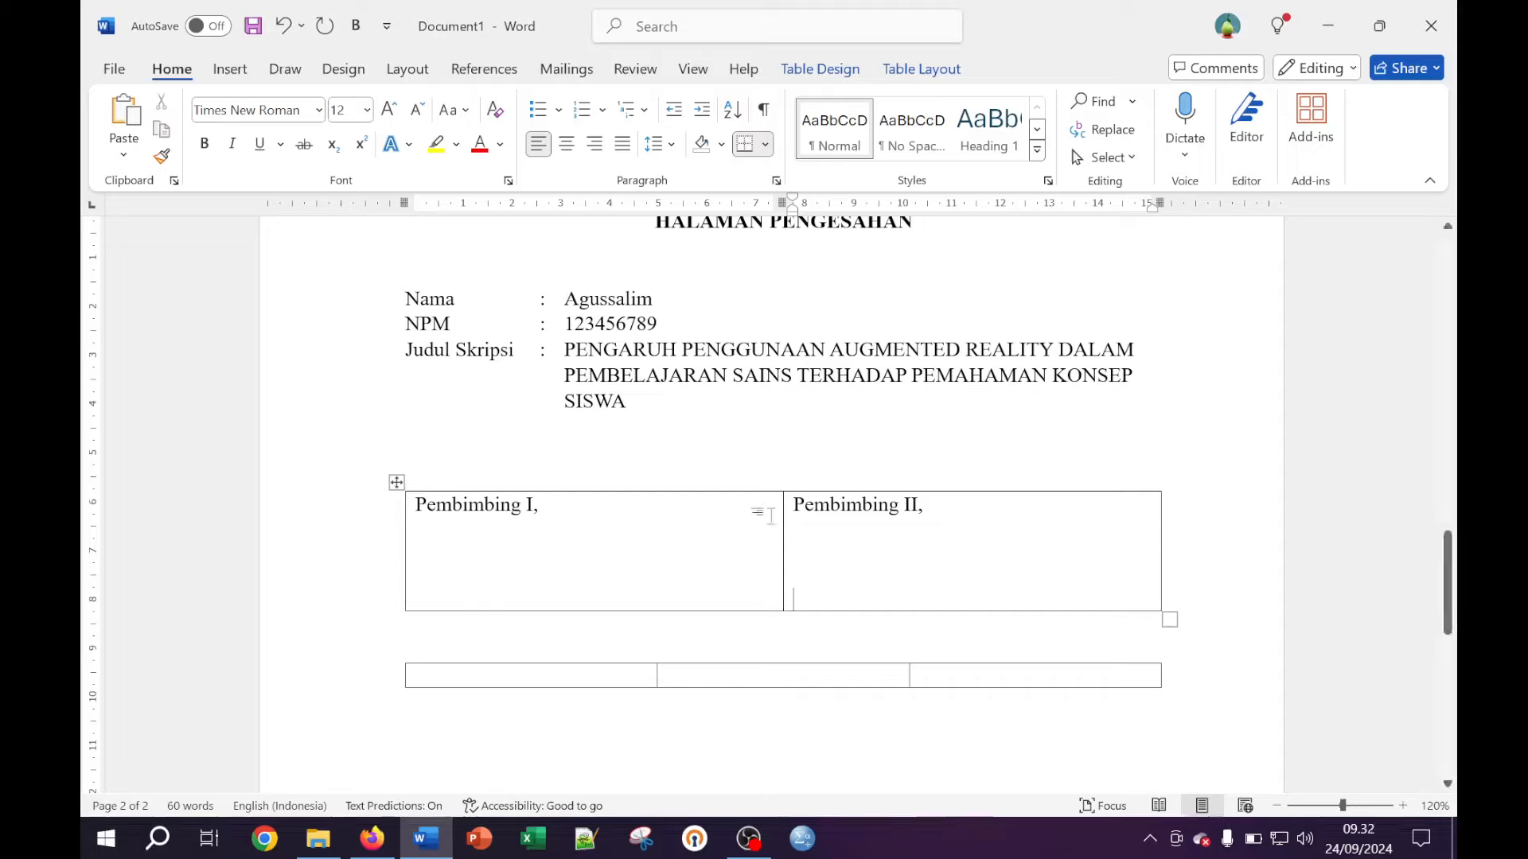
Add the first supervisor's titled name and NIP number under Pembimbing I
left_click(635, 517)
key("Return")
key("Return")
key("Return")
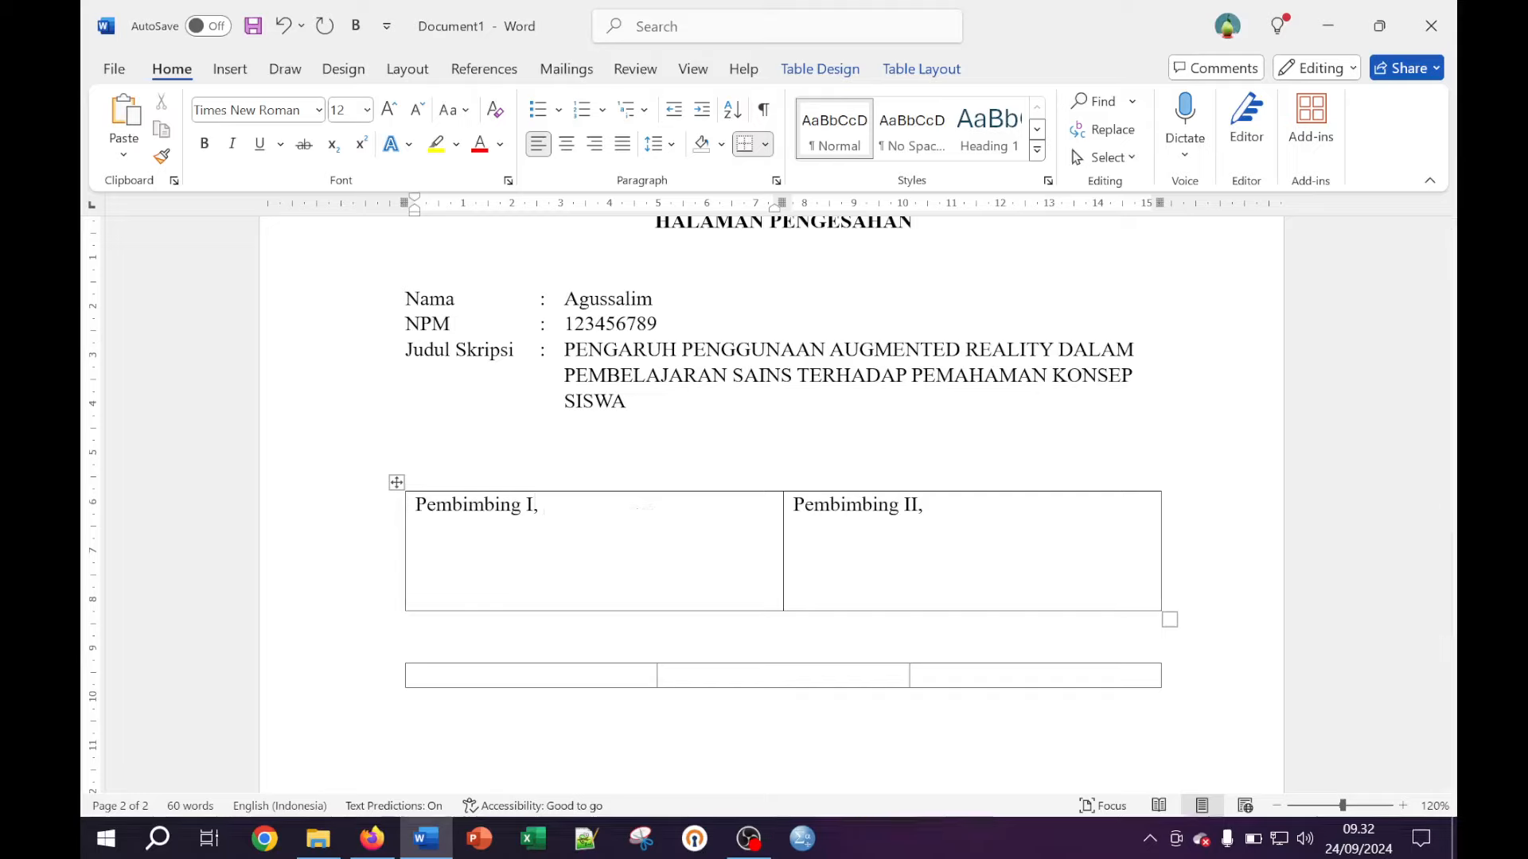
type("Dr. Ir. Soekarno, M.Pd,.")
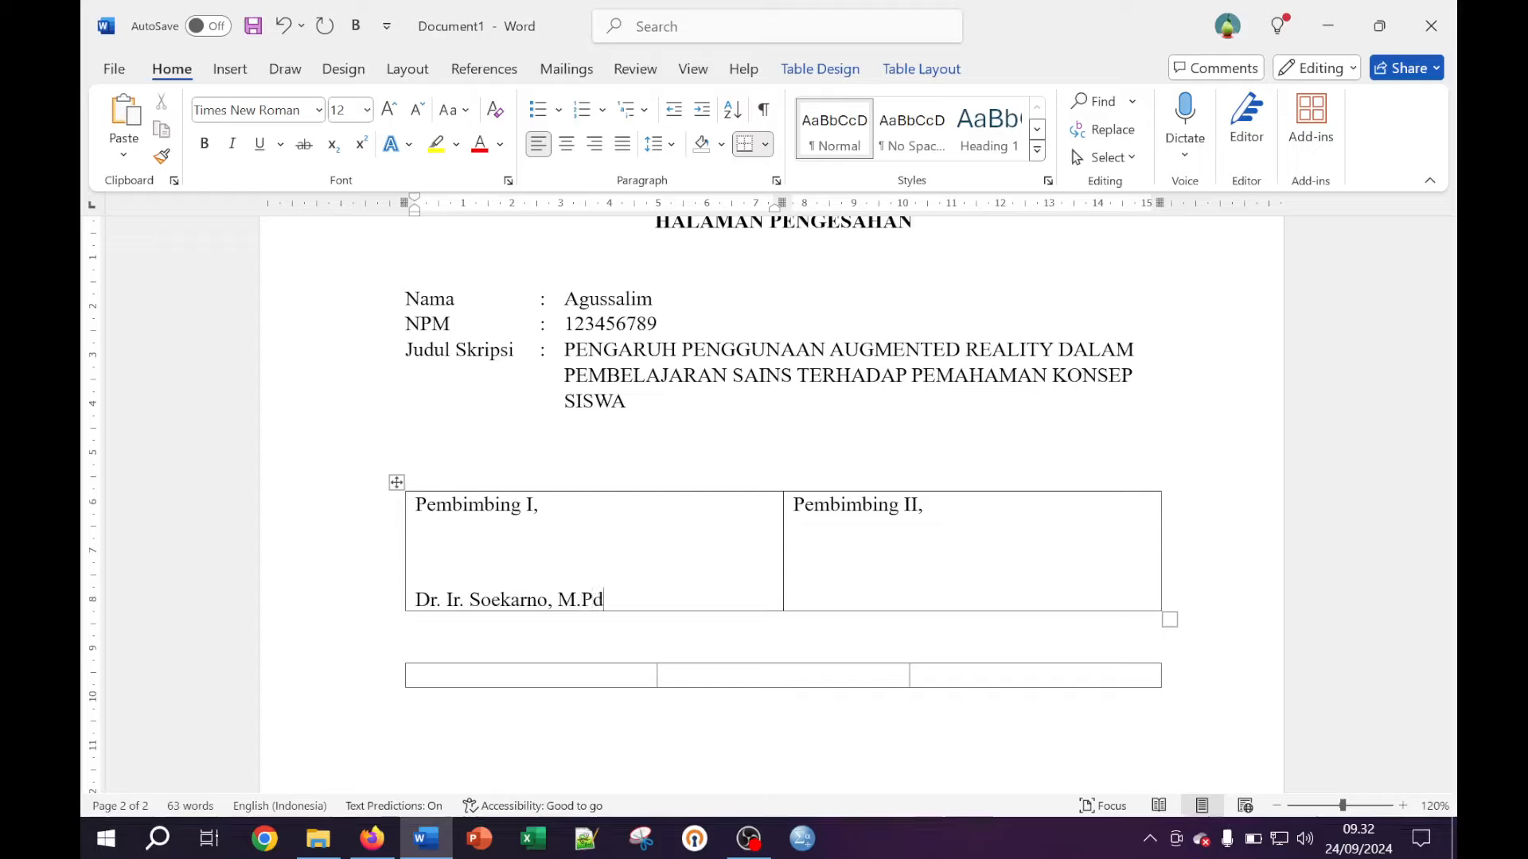
key("Return")
key("BackSpace")
key("BackSpace")
key("BackSpace")
key("Return")
type("NI")
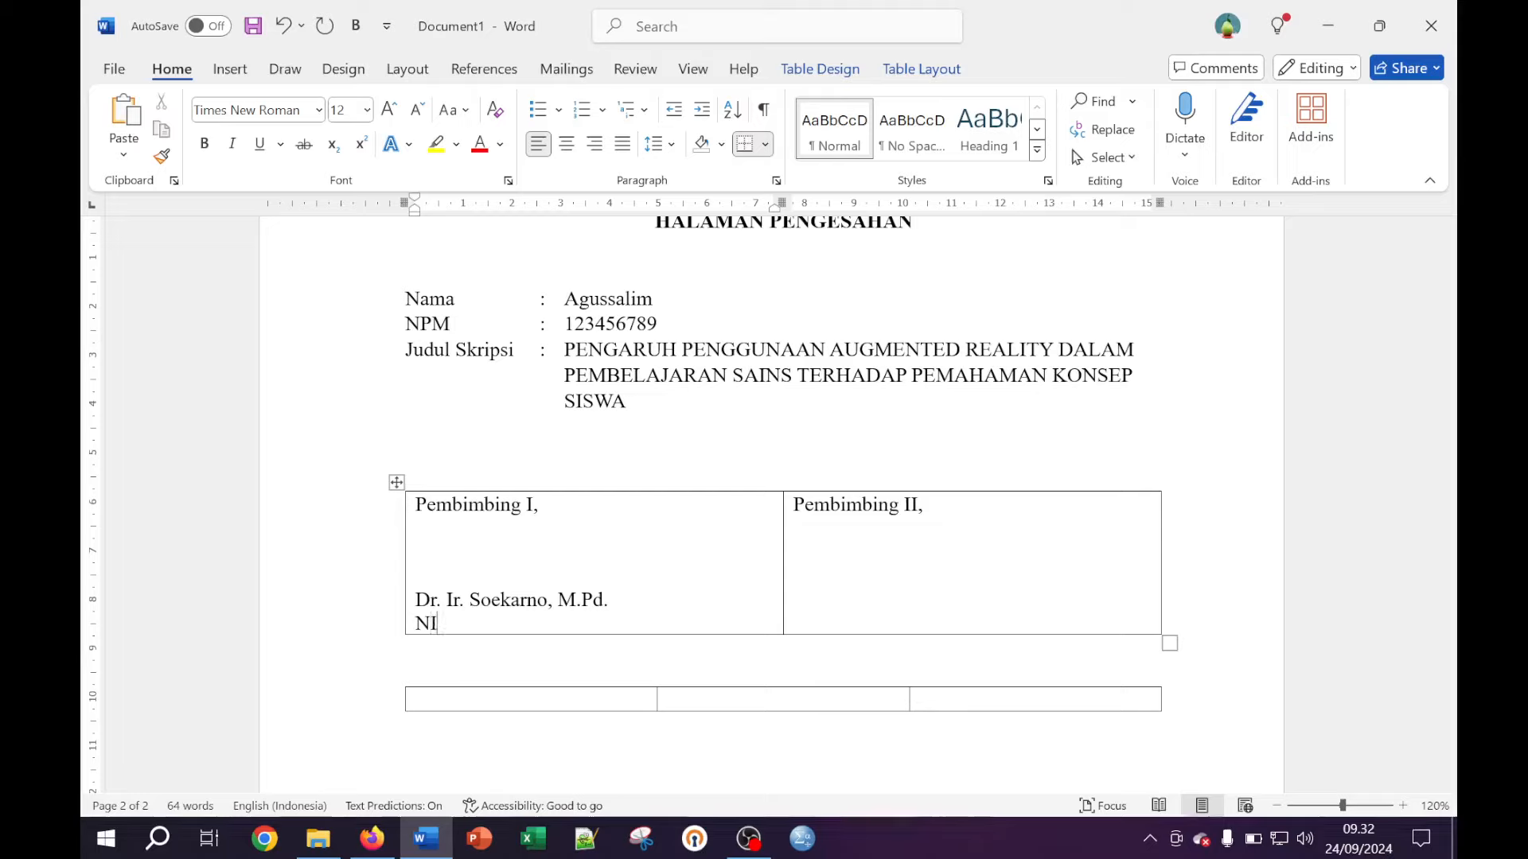
type("P. 12345678901")
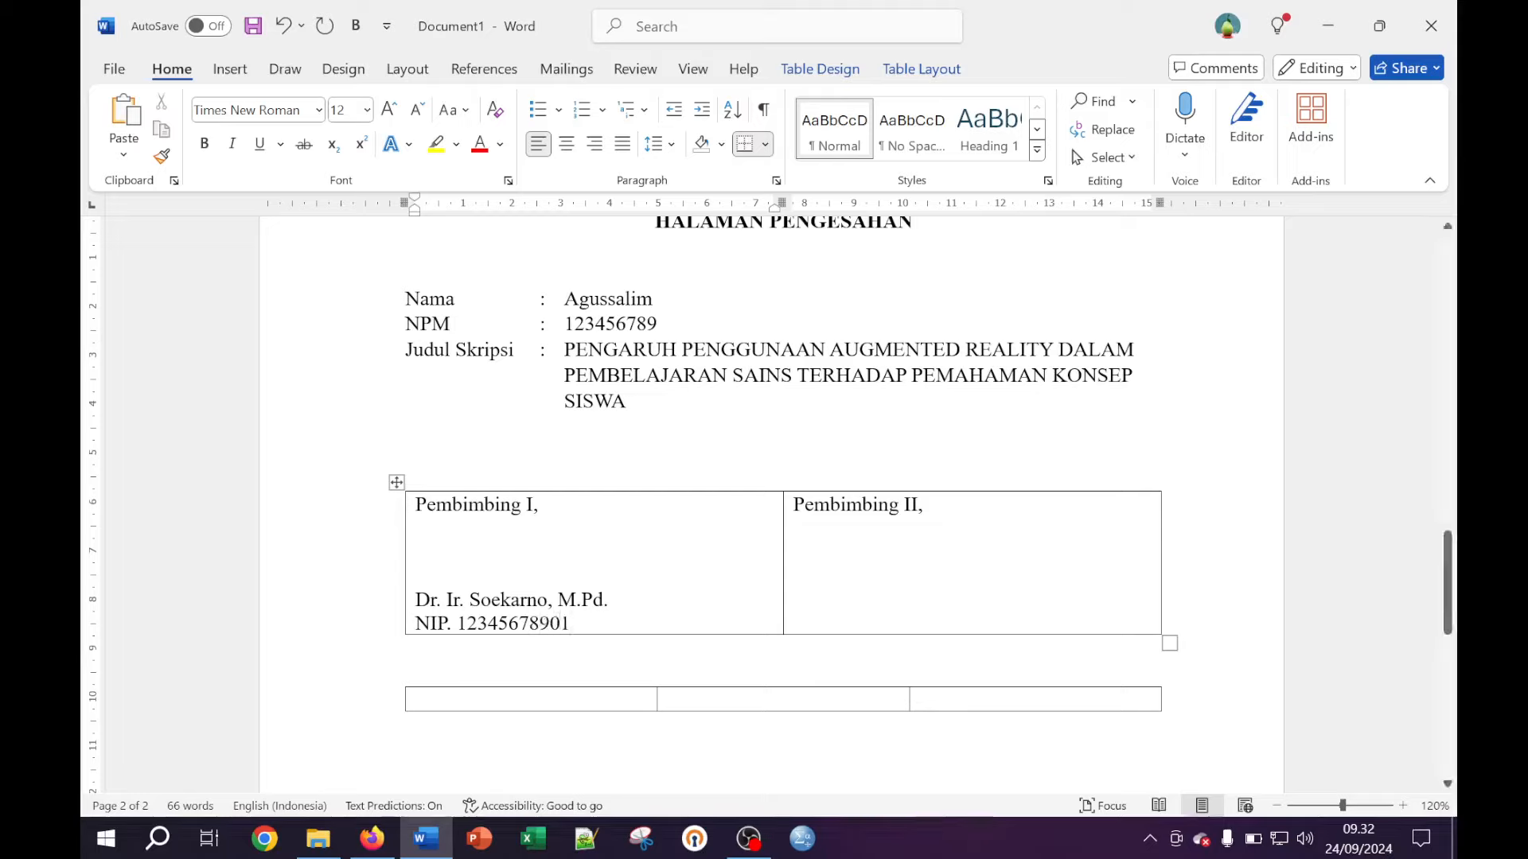
Add the second supervisor's titled name and NIP number under Pembimbing II, level with the first
left_click(794, 527)
key("Return")
key("Return")
type("Dr.")
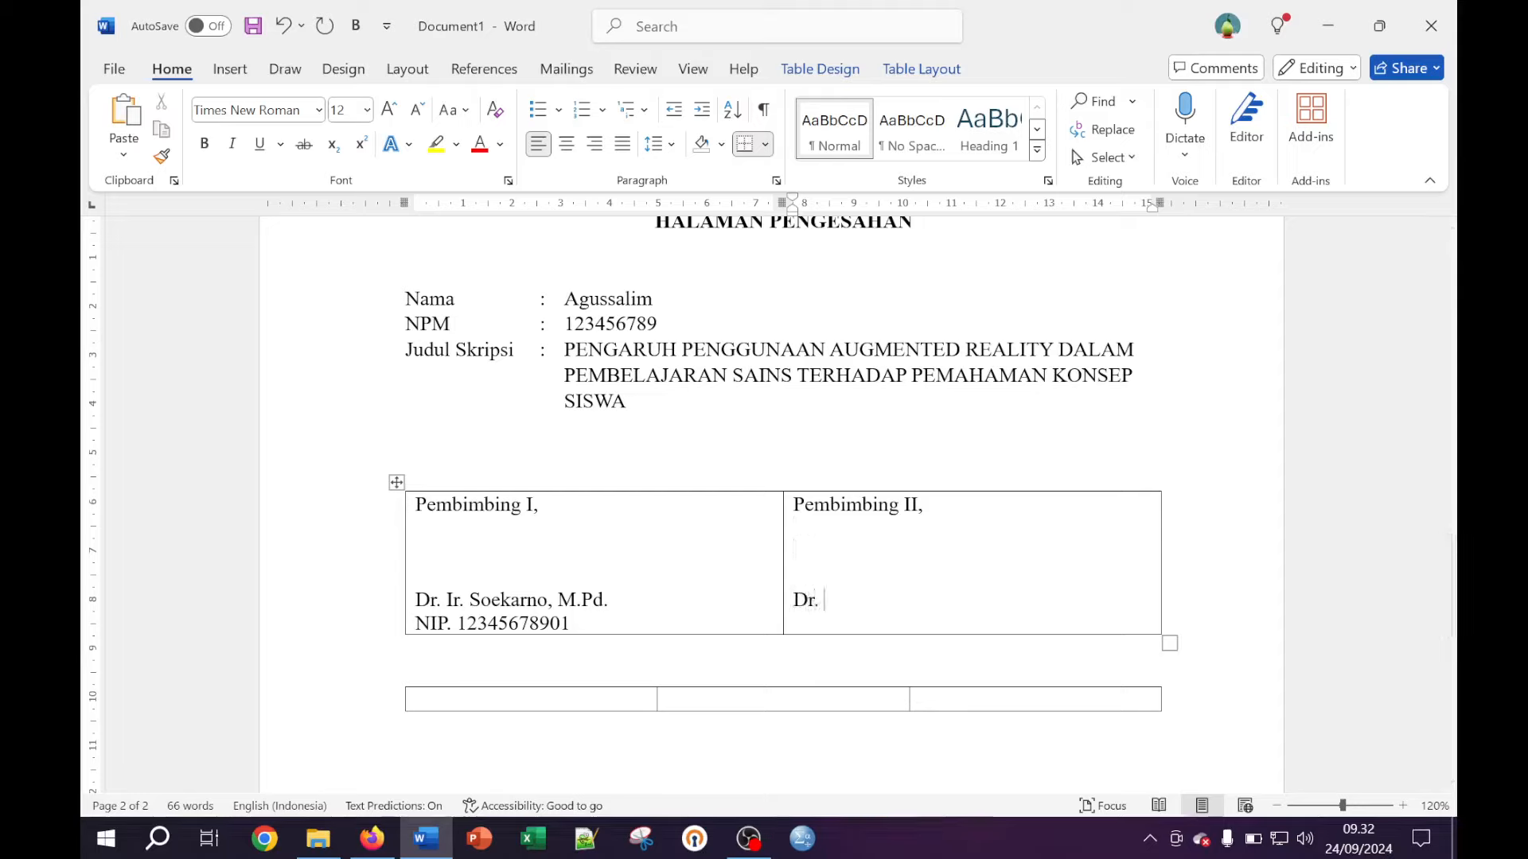
type(" Ir. Hatta, M.Pd.")
key("Return")
type("NI")
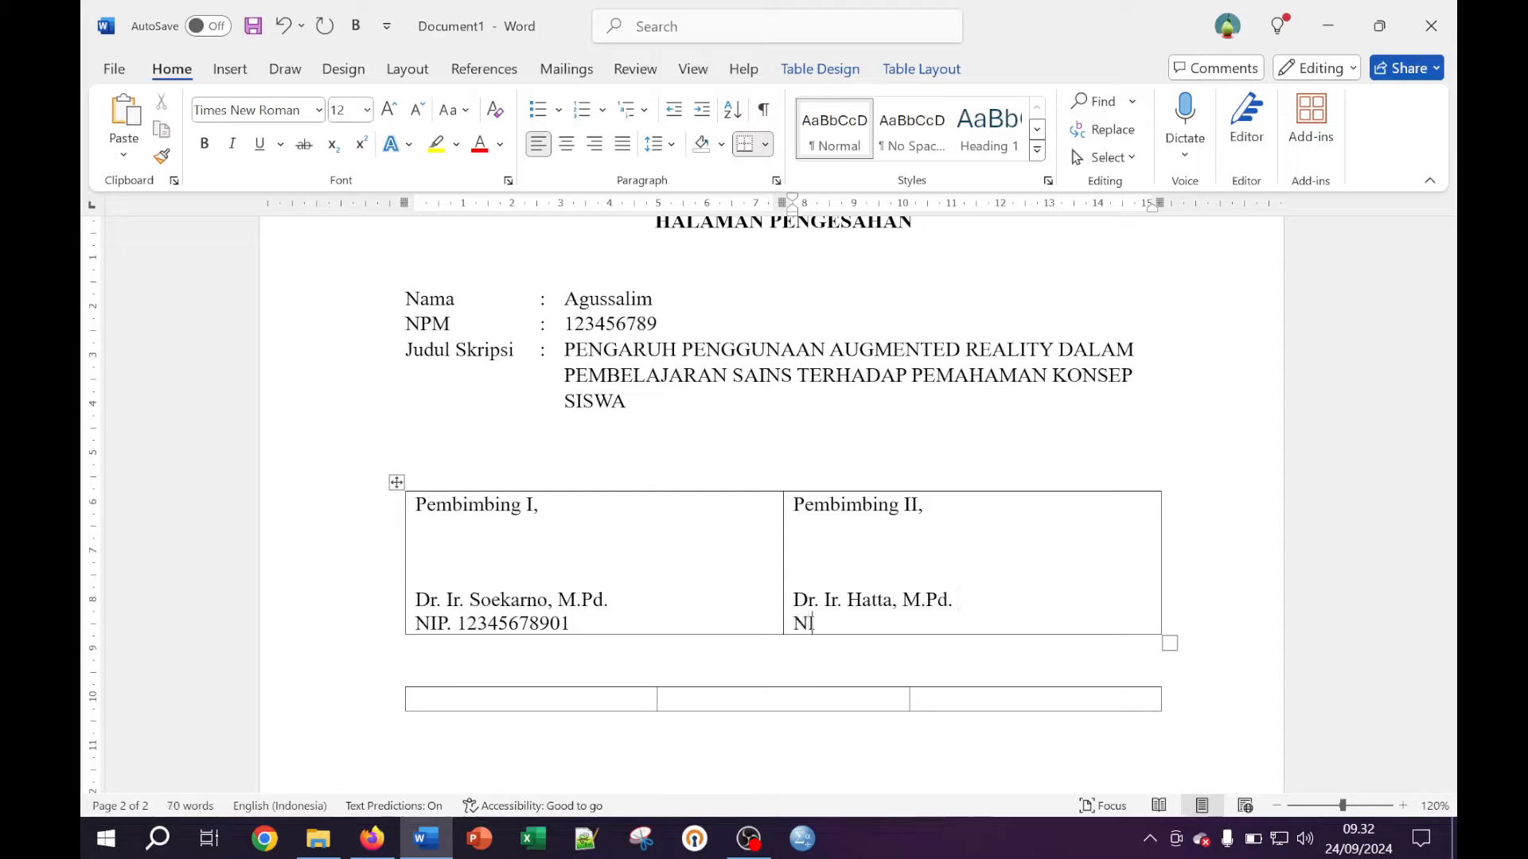
type("P. 12345678902")
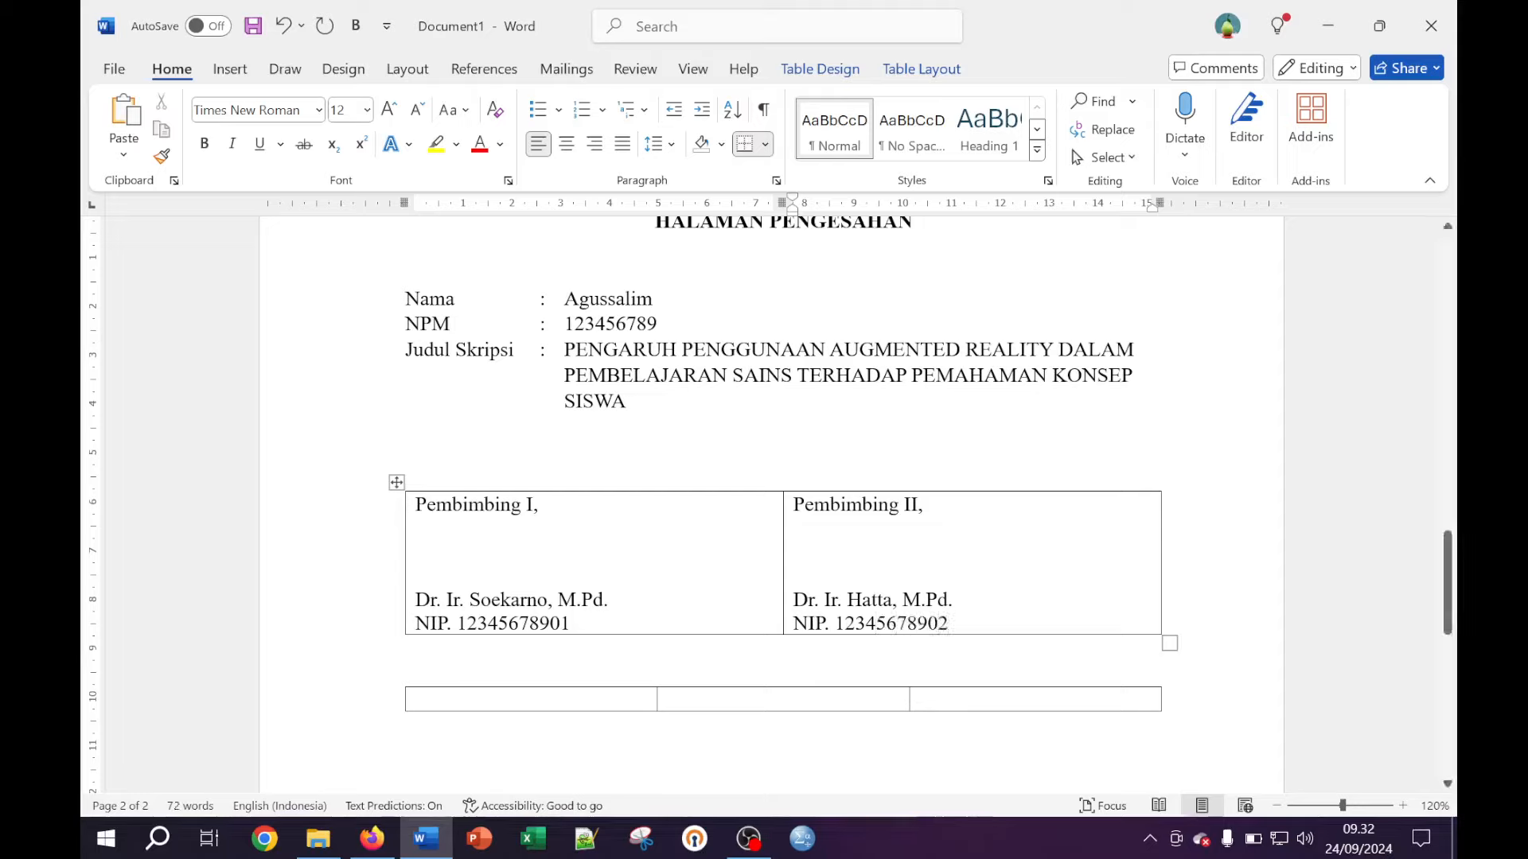
scroll(768, 518, "up", 2)
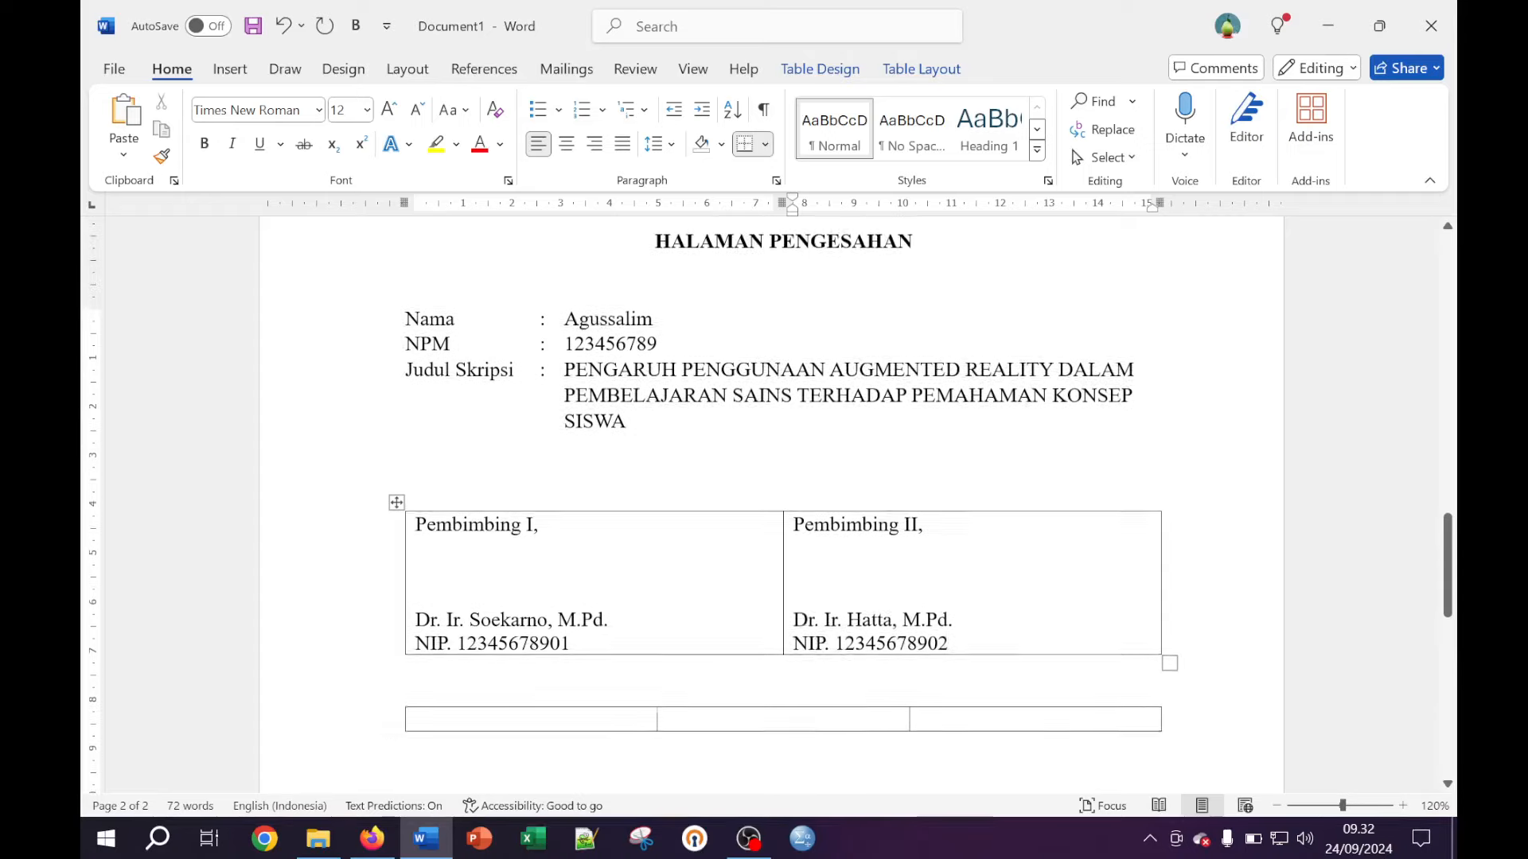
Centre the text in the Pembimbing I cell
scroll(769, 511, "down", 2)
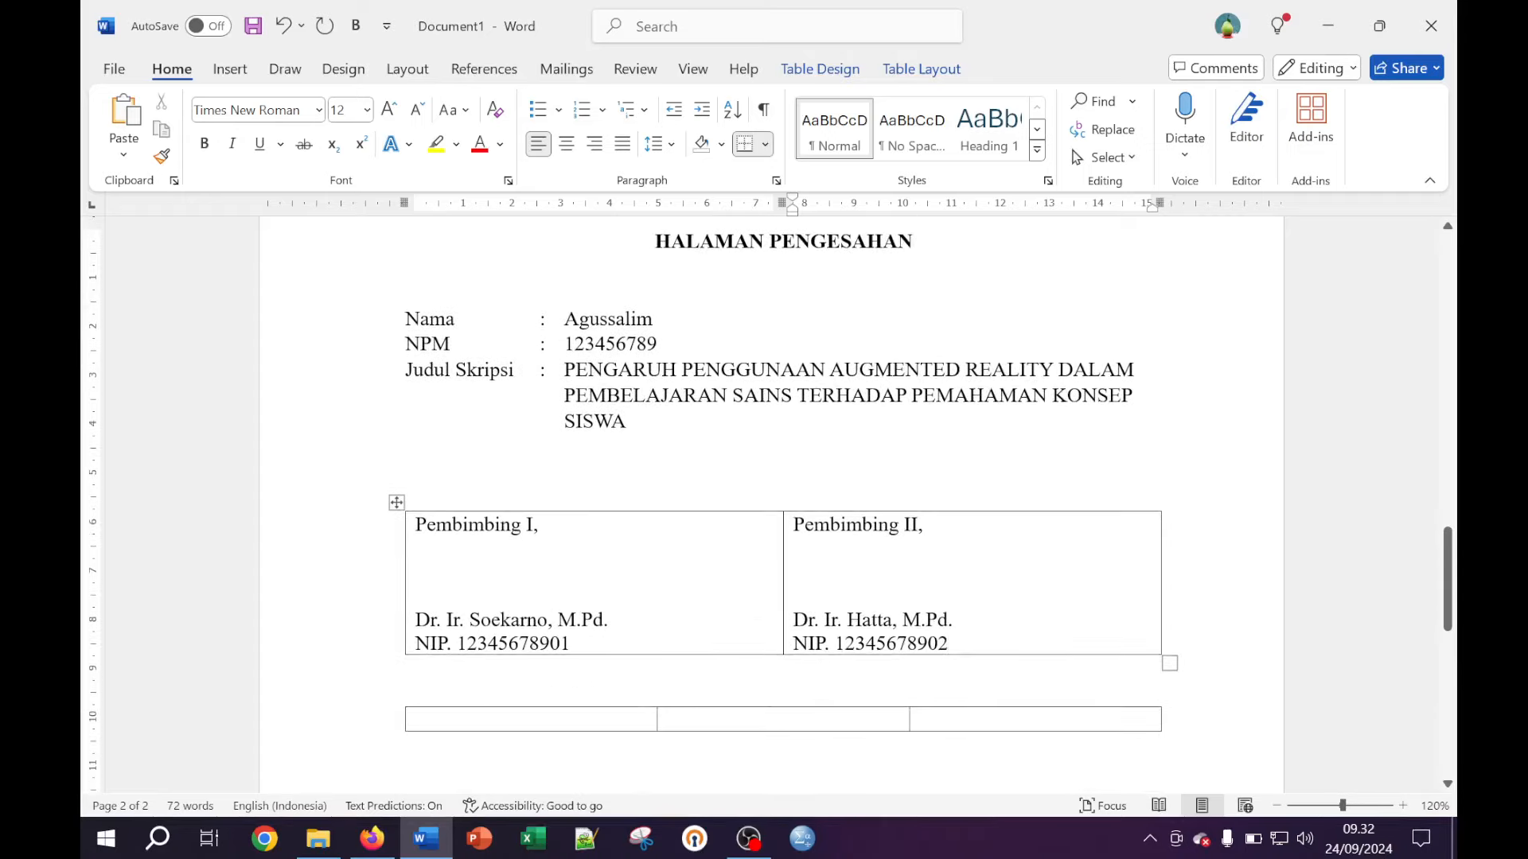
left_click_drag(572, 644, 416, 525)
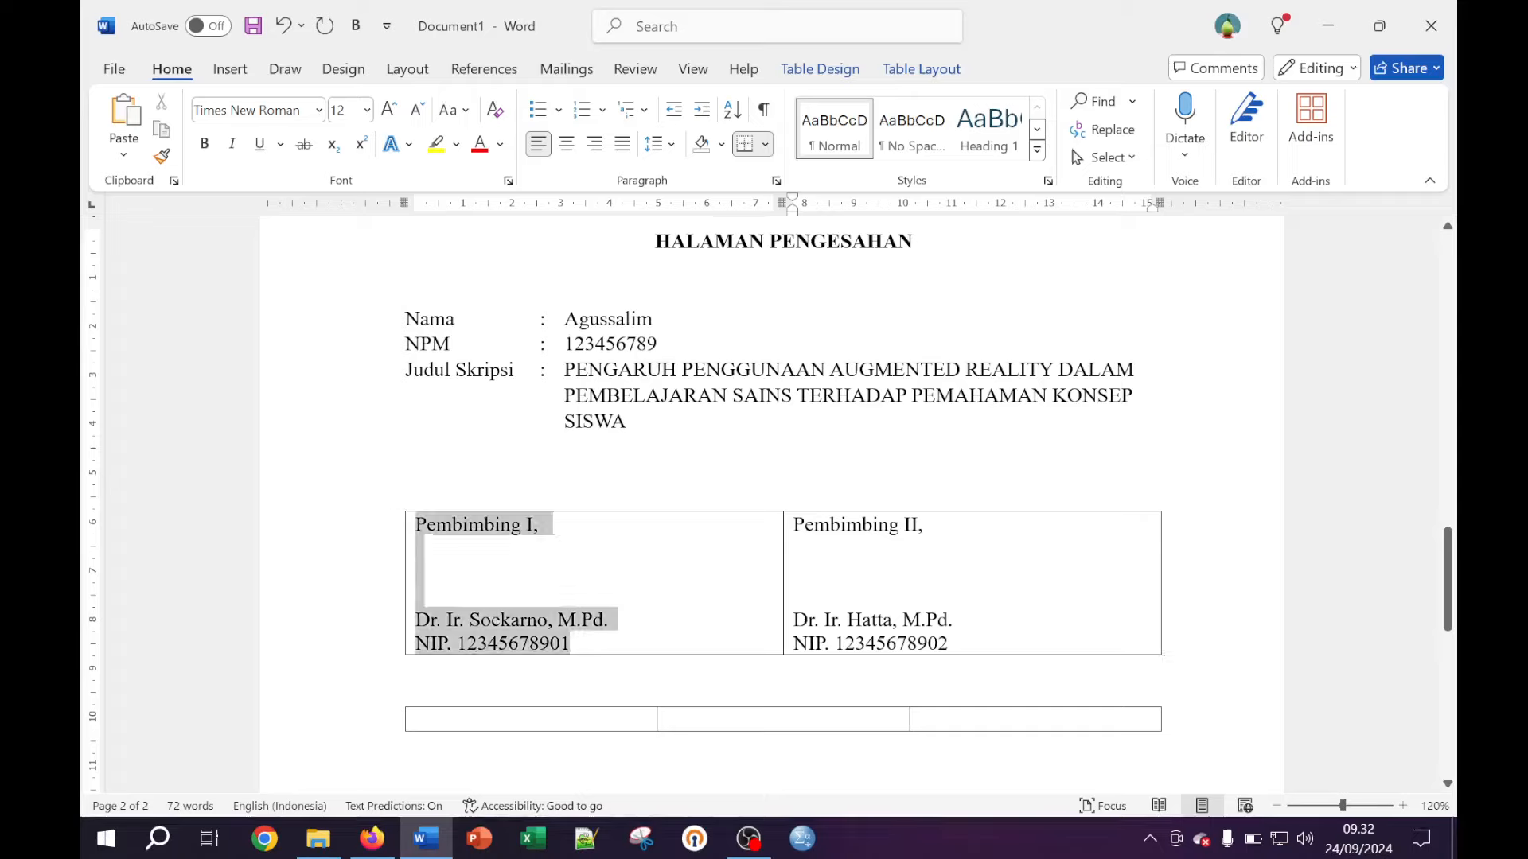
left_click(568, 144)
Centre the text in the Pembimbing II cell with Ctrl+E
left_click(948, 598)
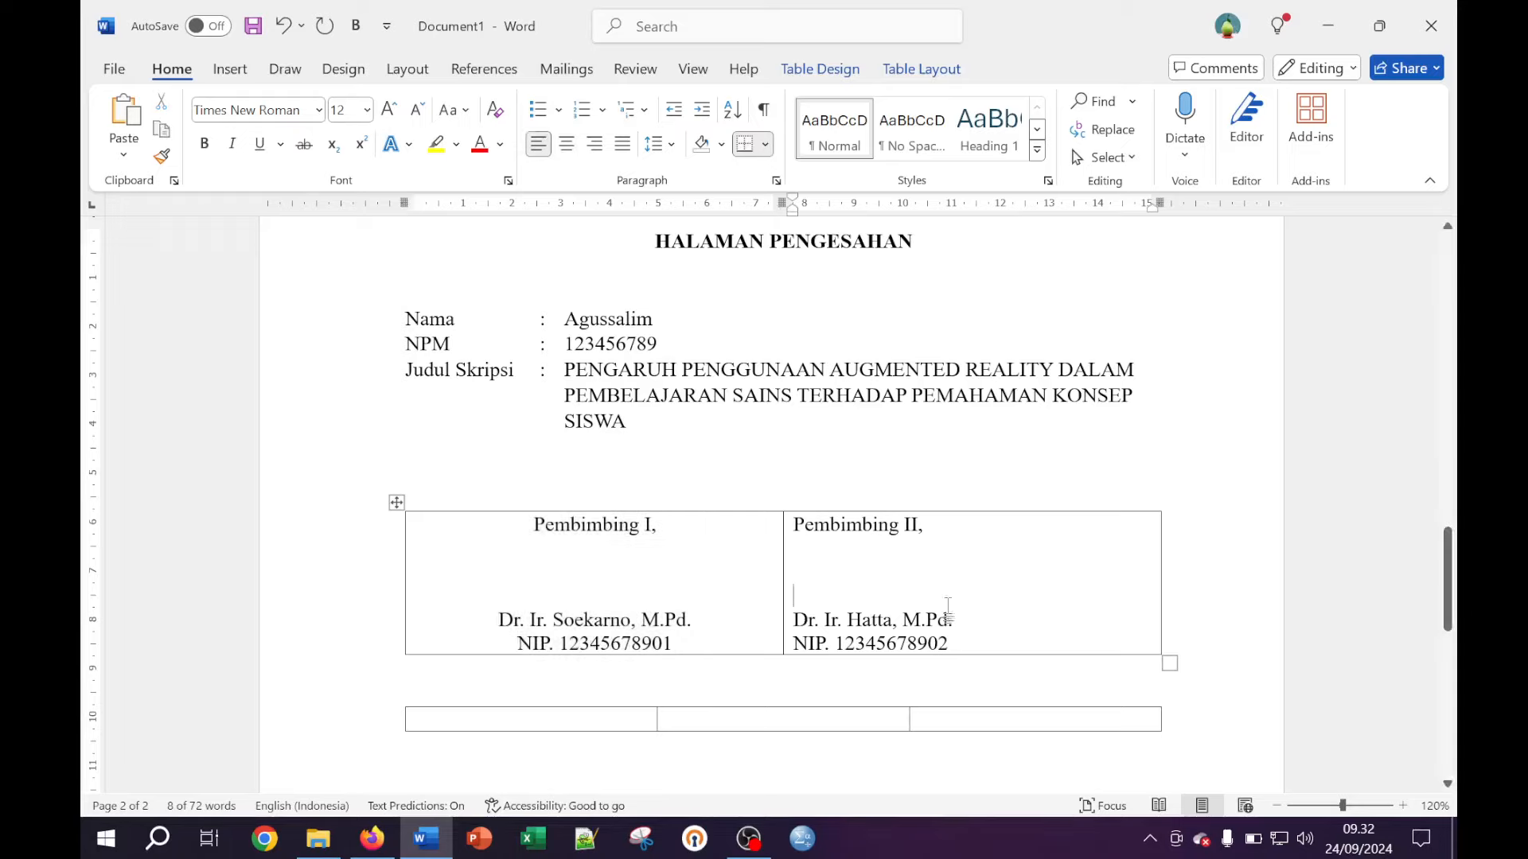
left_click_drag(948, 644, 794, 541)
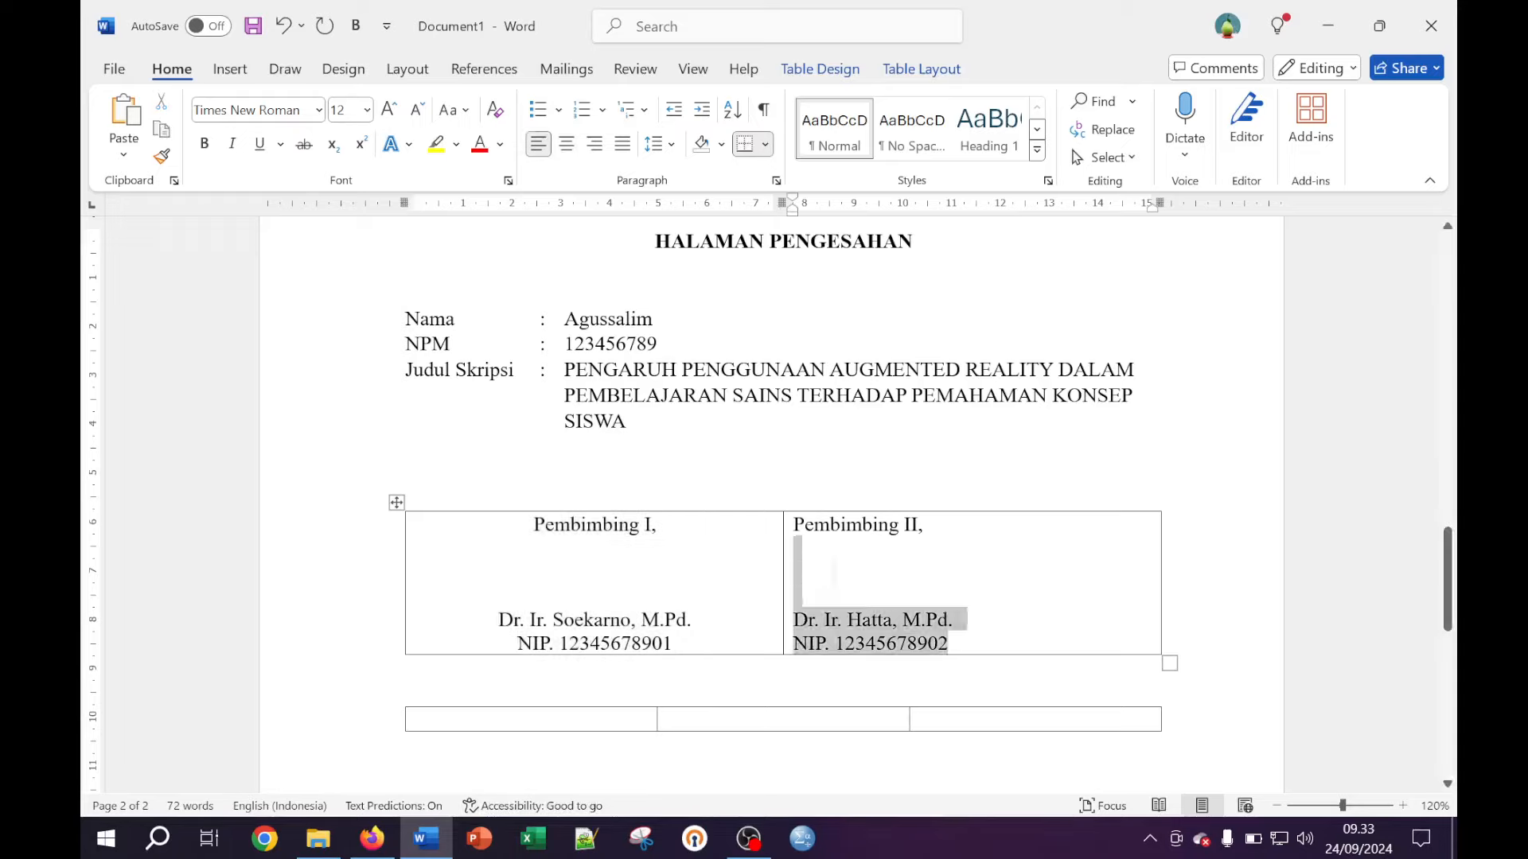
right_click(835, 547)
left_click(788, 525)
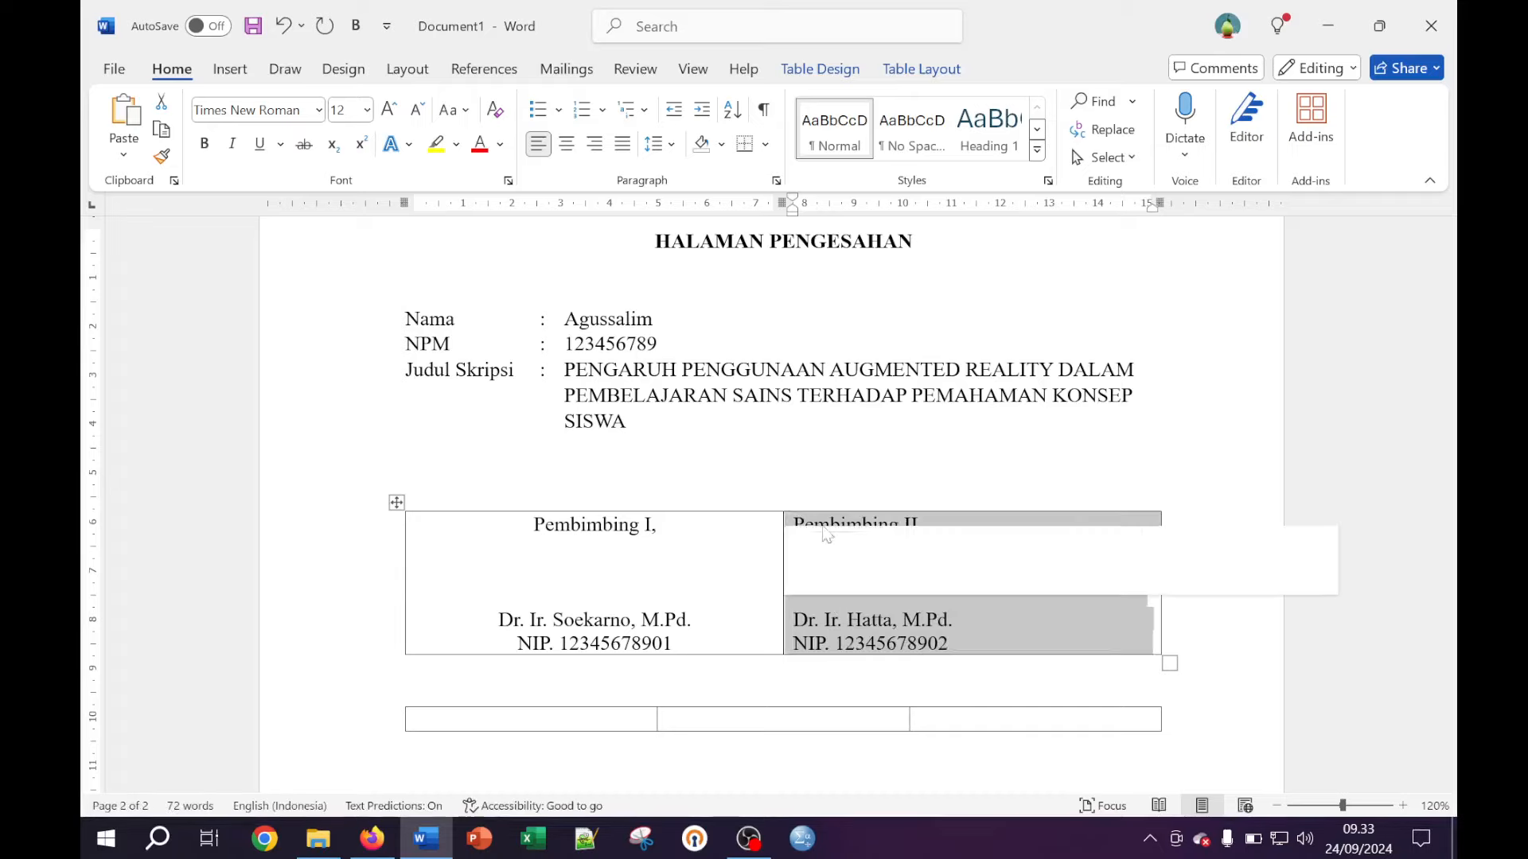
left_click(829, 527)
left_click_drag(827, 528, 949, 644)
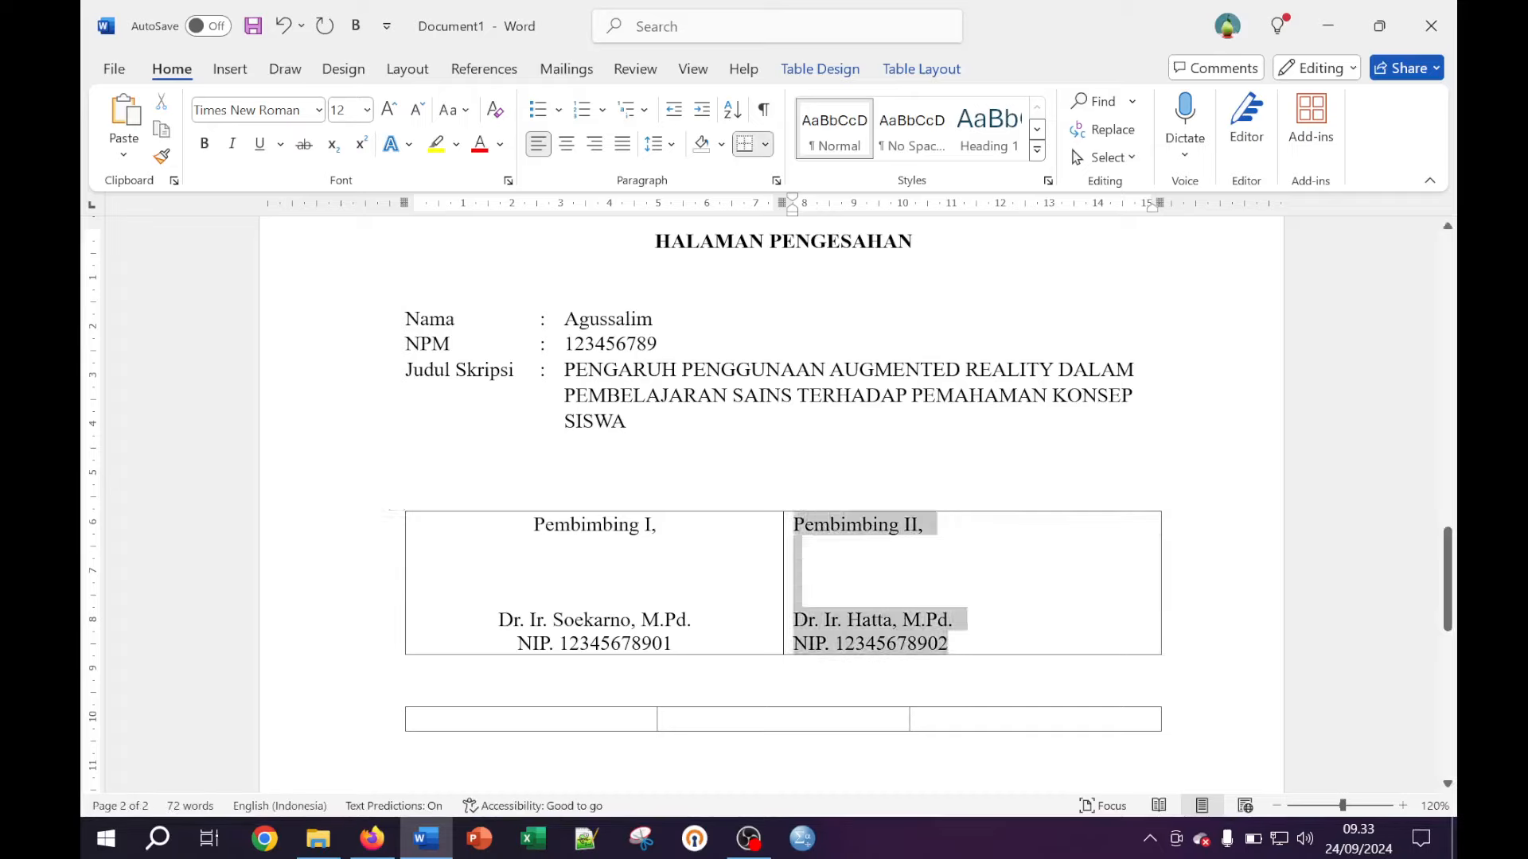
key("ctrl+e")
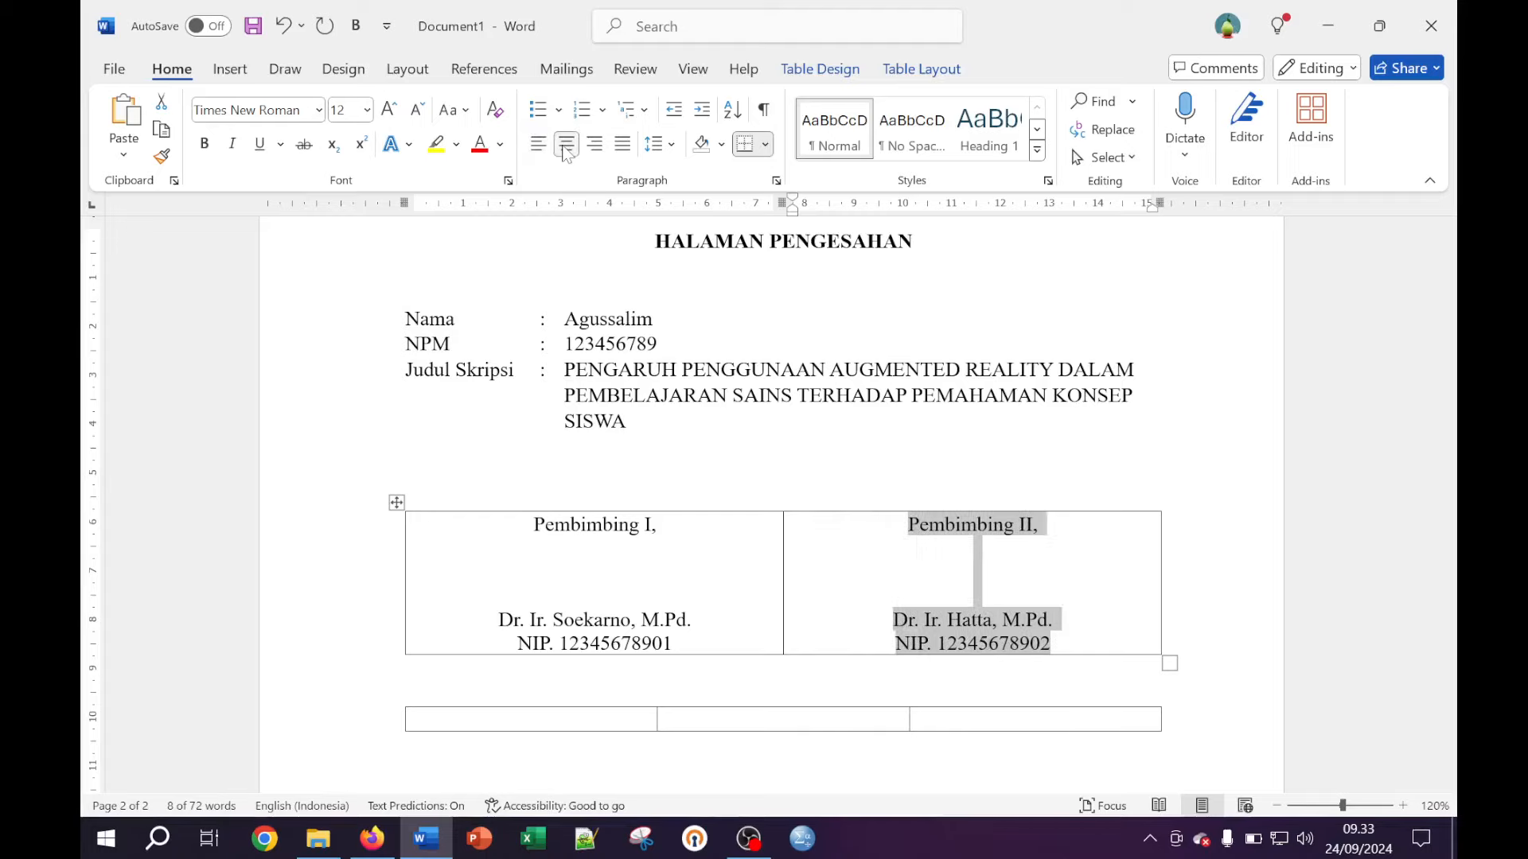
left_click(873, 506)
left_click(848, 549)
left_click(653, 422)
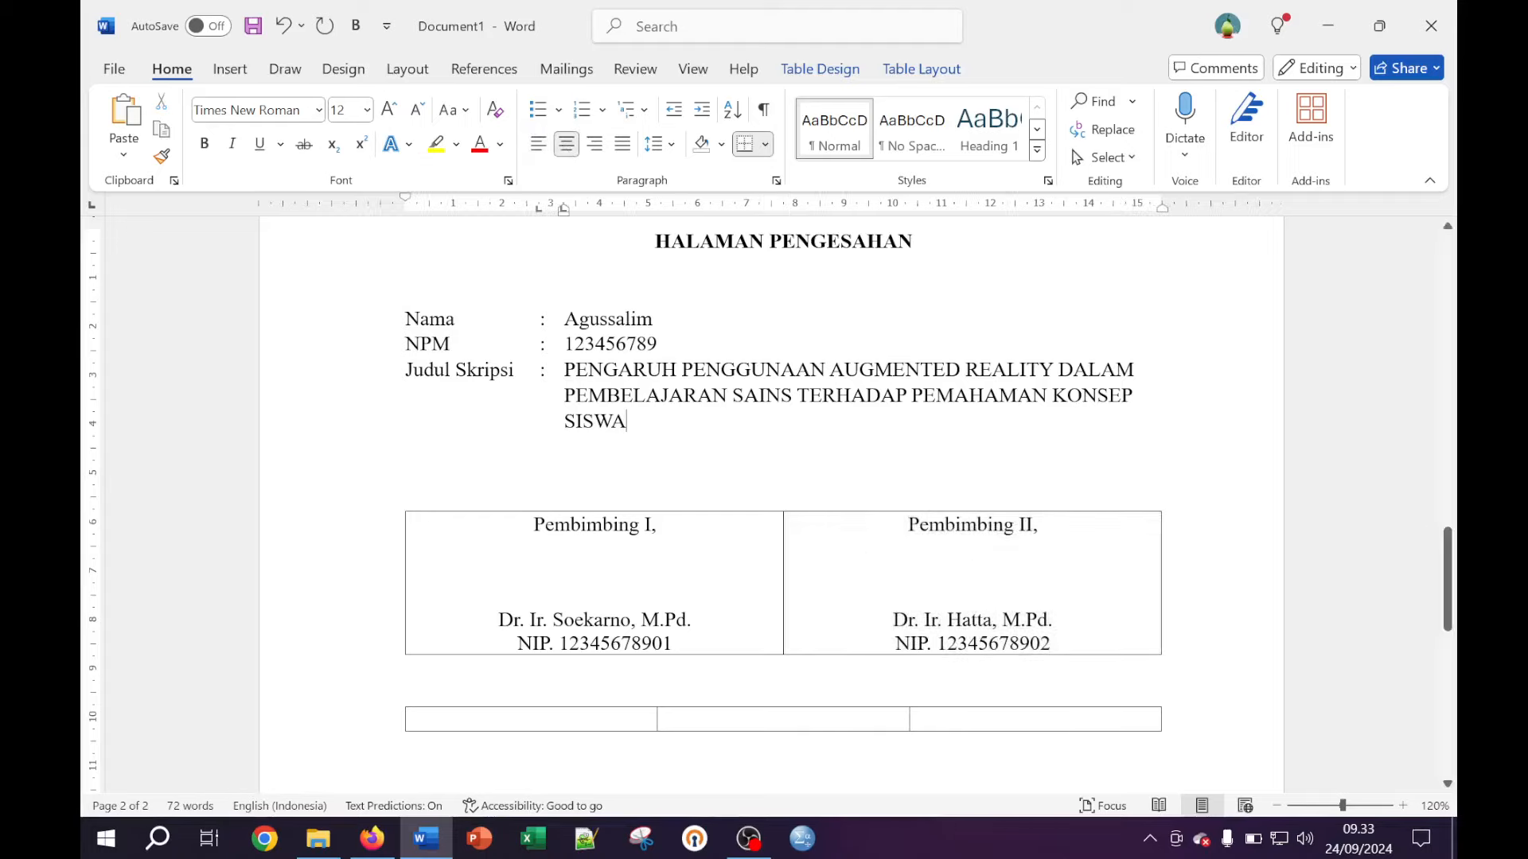
scroll(748, 541, "down", 1)
scroll(768, 494, "down", 1)
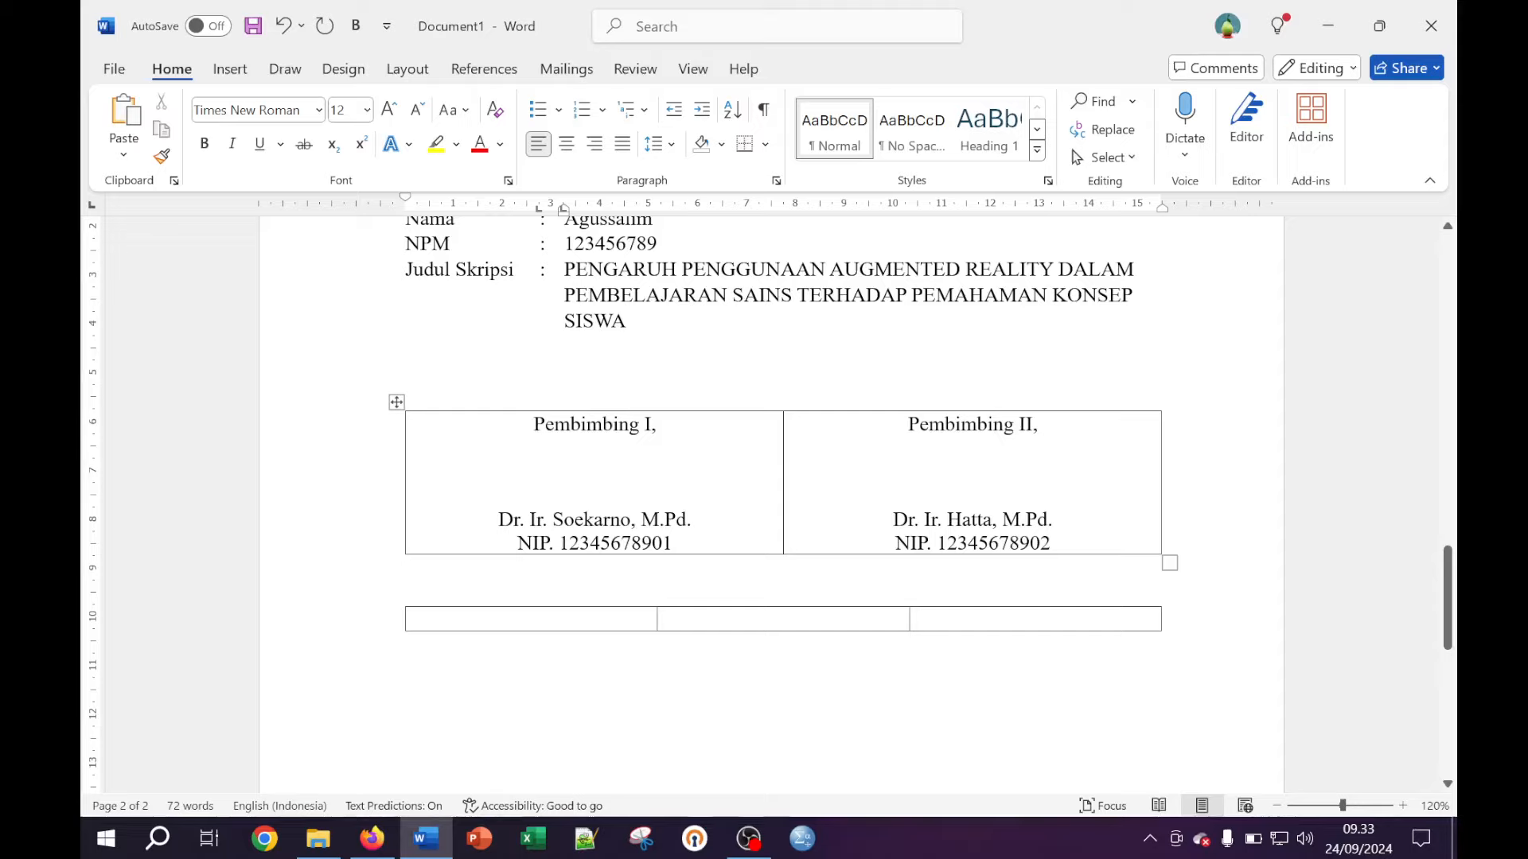
Type 'Sekretaris' in the lower table's first cell
left_click(415, 619)
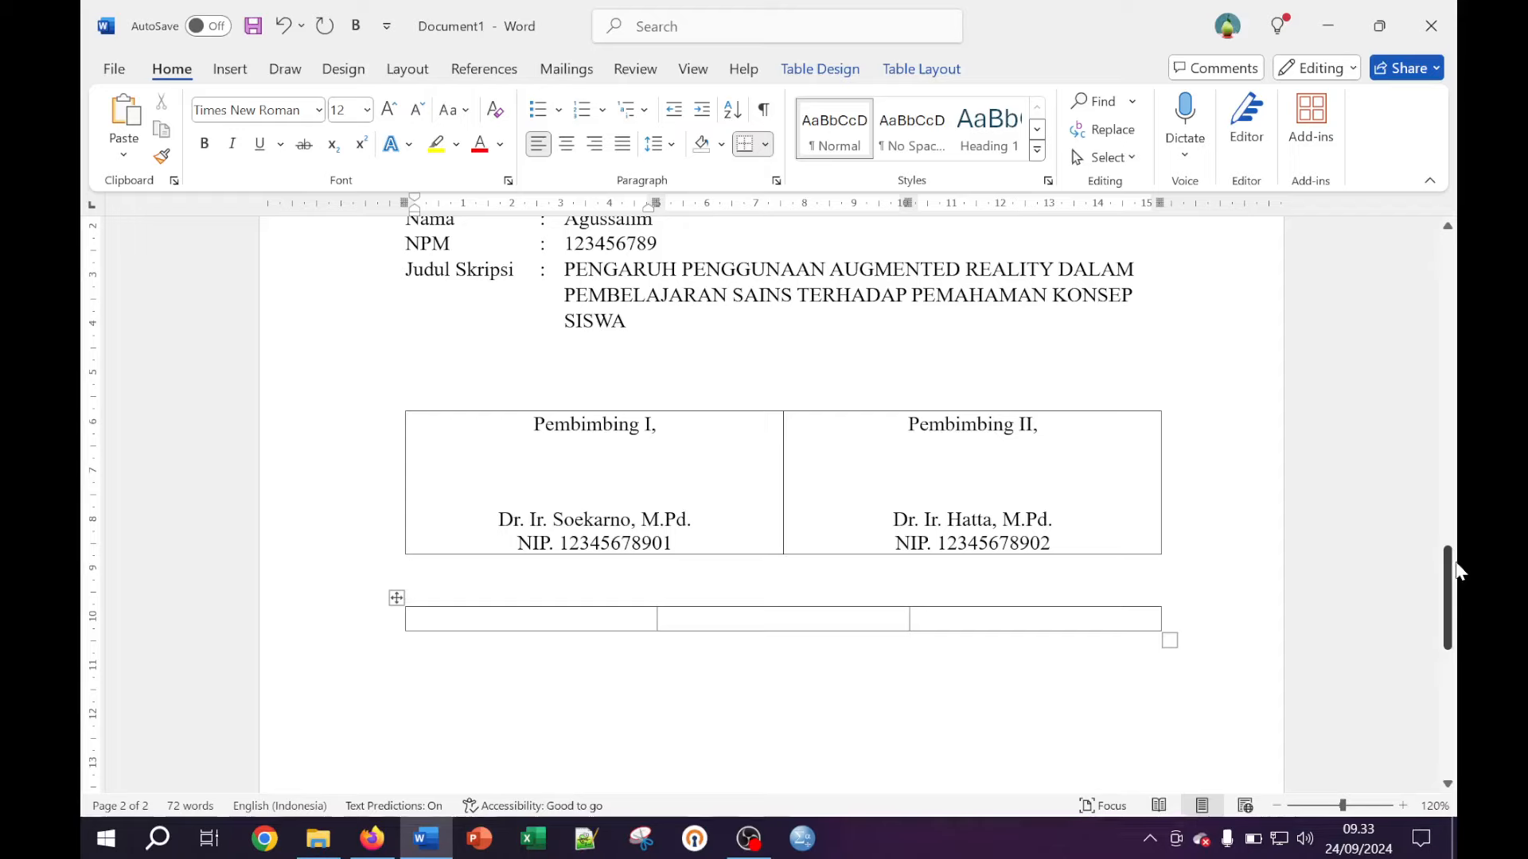
left_click_drag(1449, 574, 1451, 584)
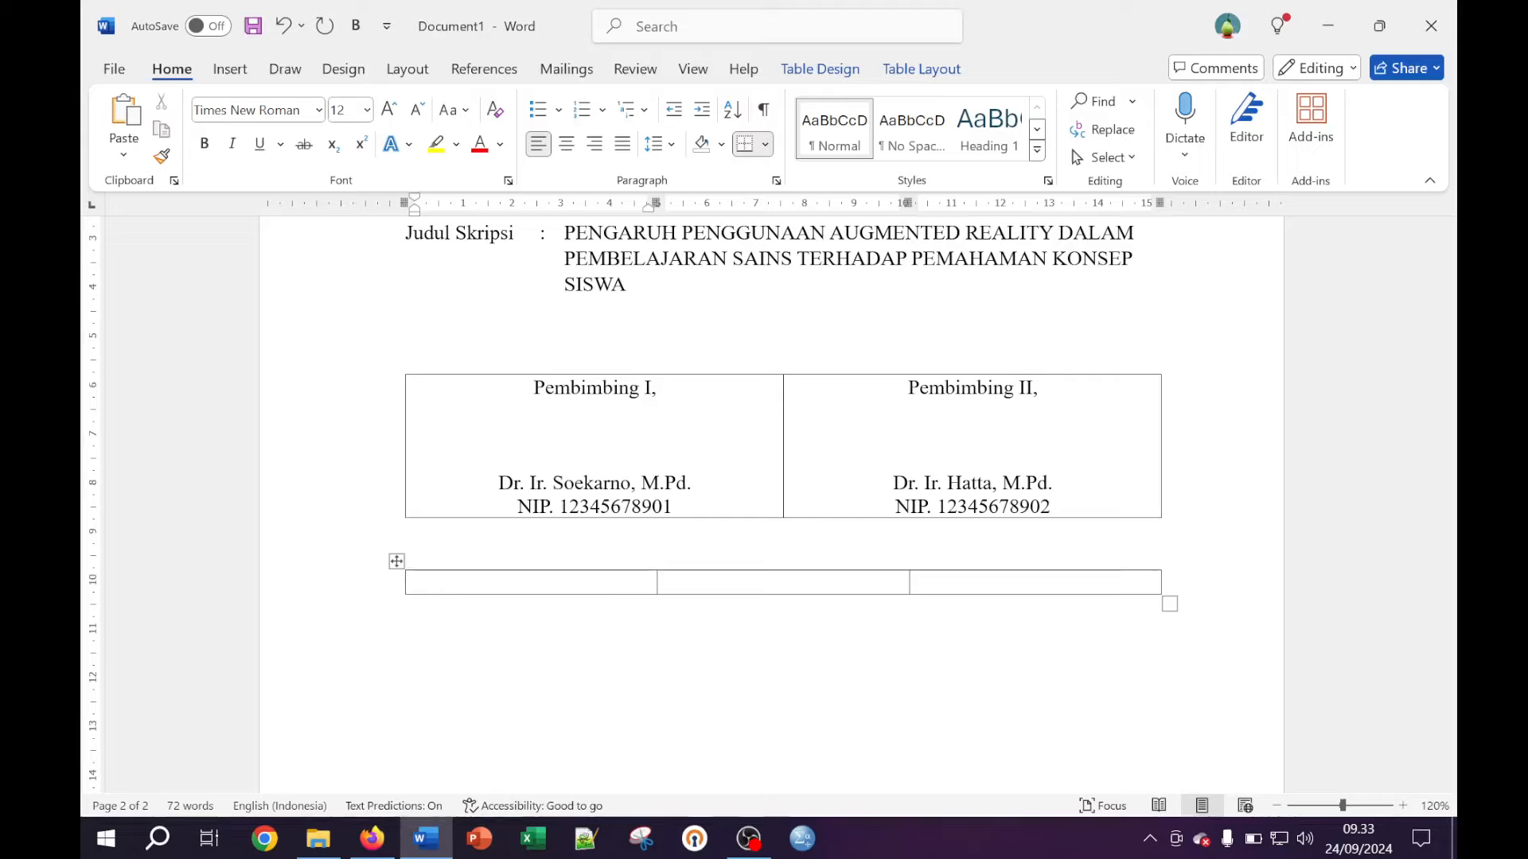
type("Sekretaris")
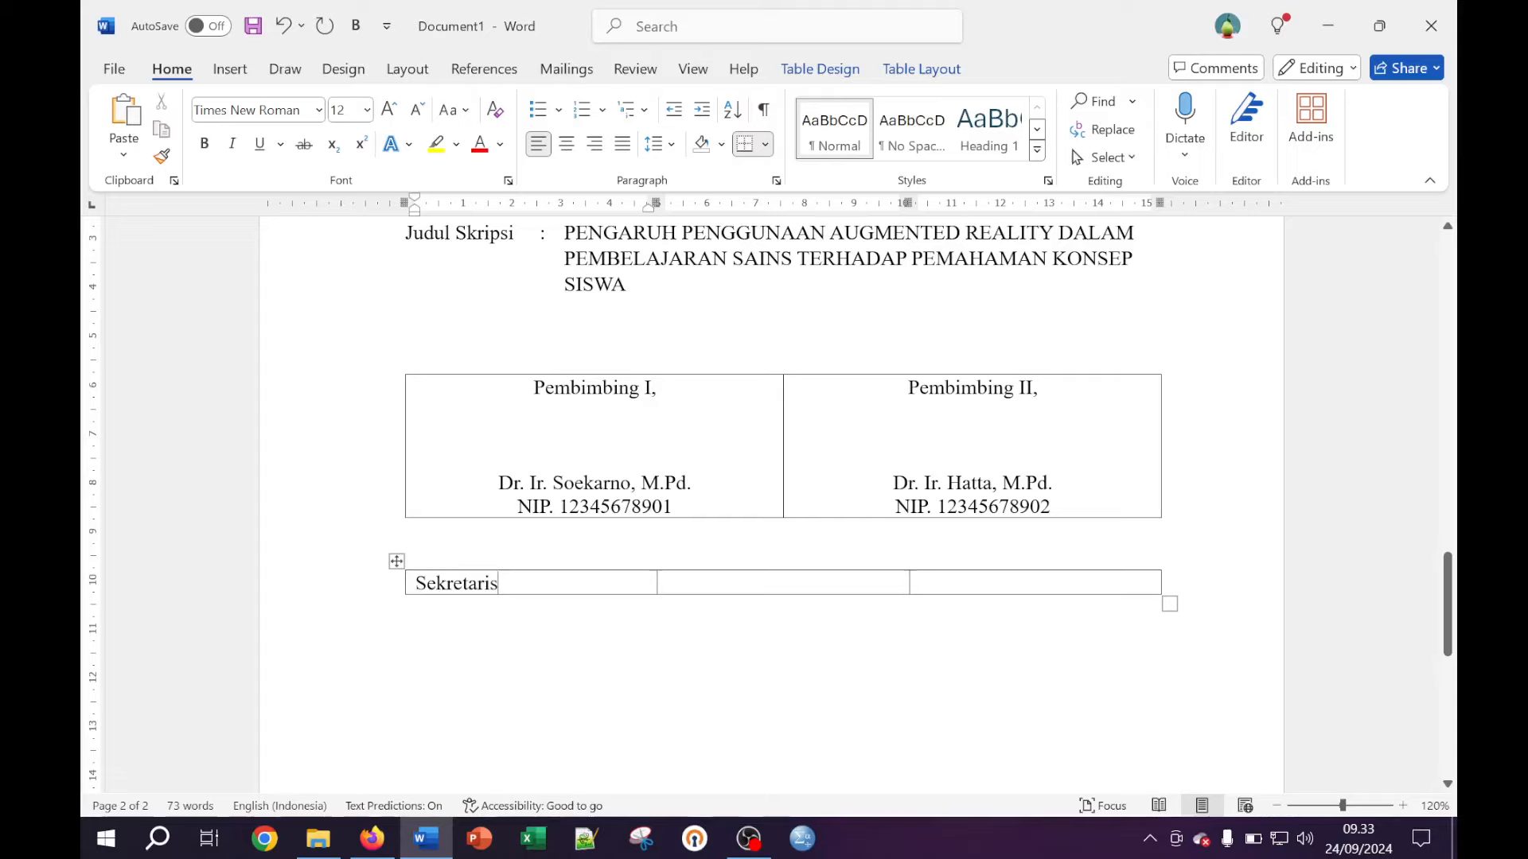
Type 'Menyetujui,' above the Pembimbing table and 'Mengetahui,' above the lower table
left_click(406, 361)
type("Men")
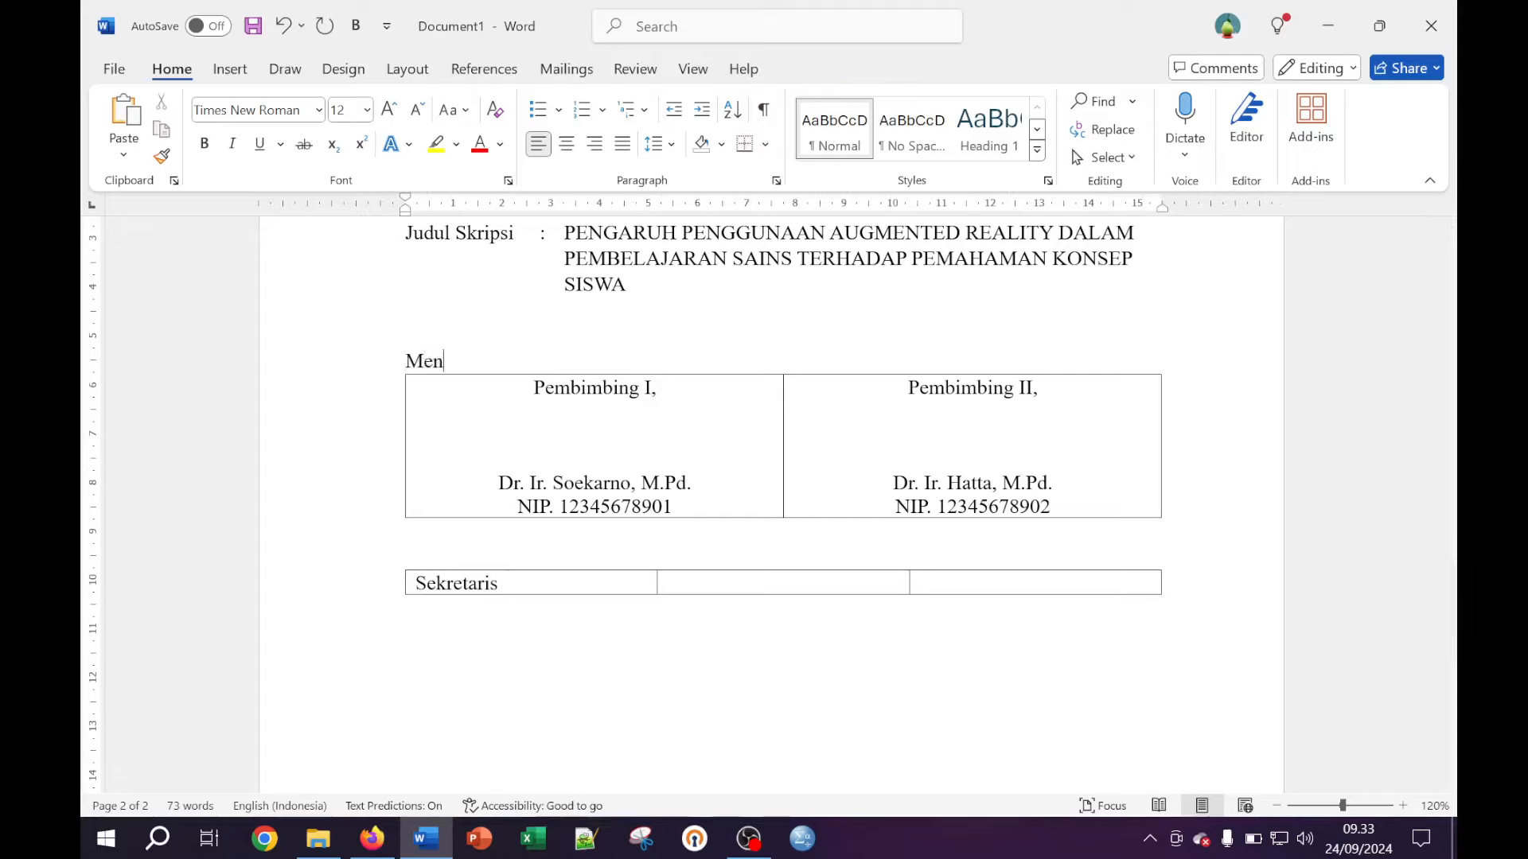
type("yetujui,")
left_click(407, 556)
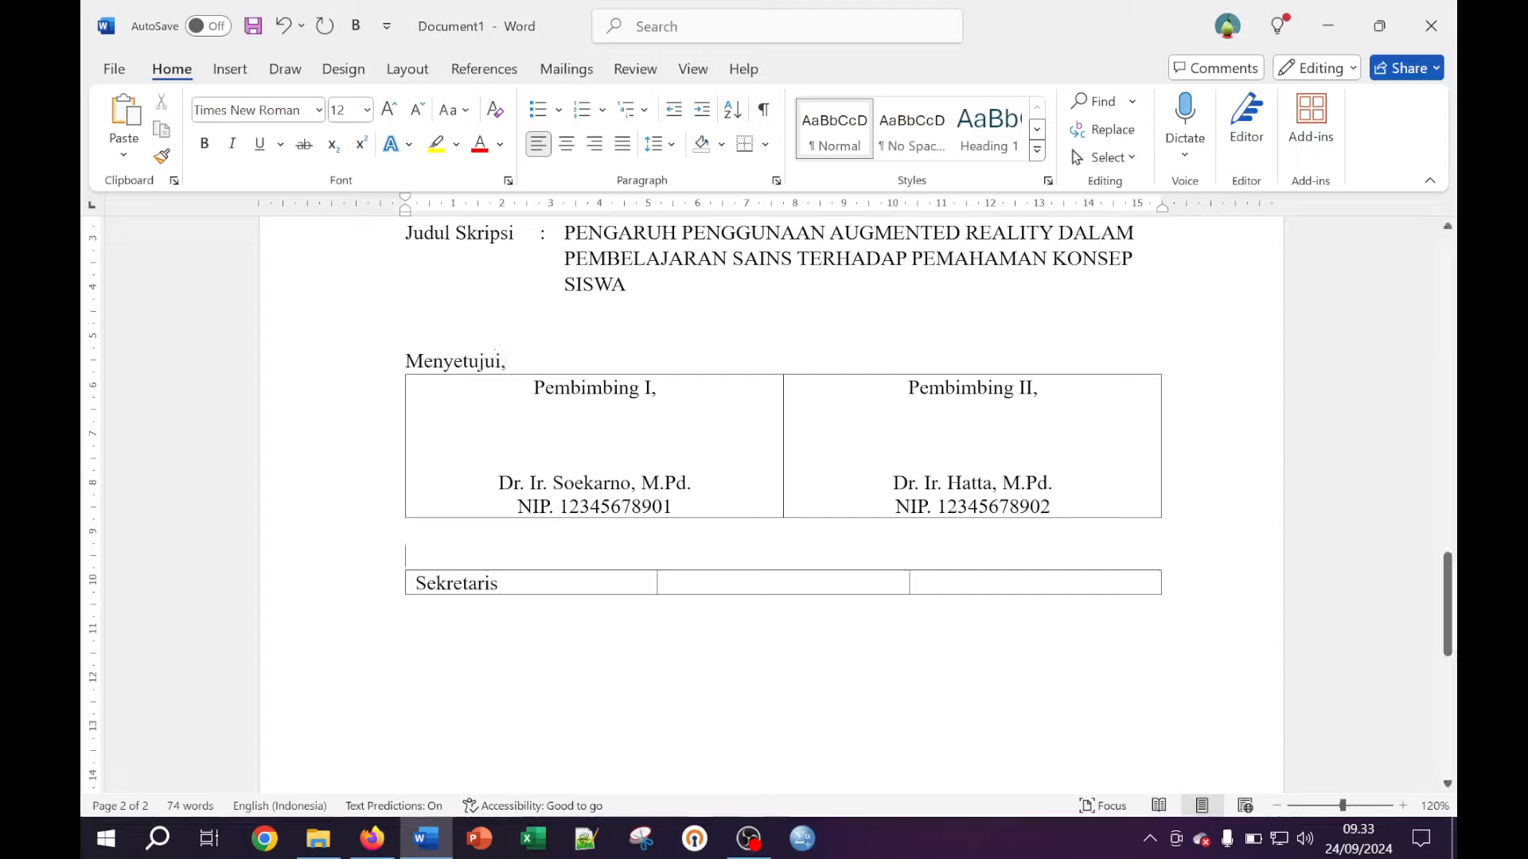
type(":")
key("BackSpace")
type("Mengeta")
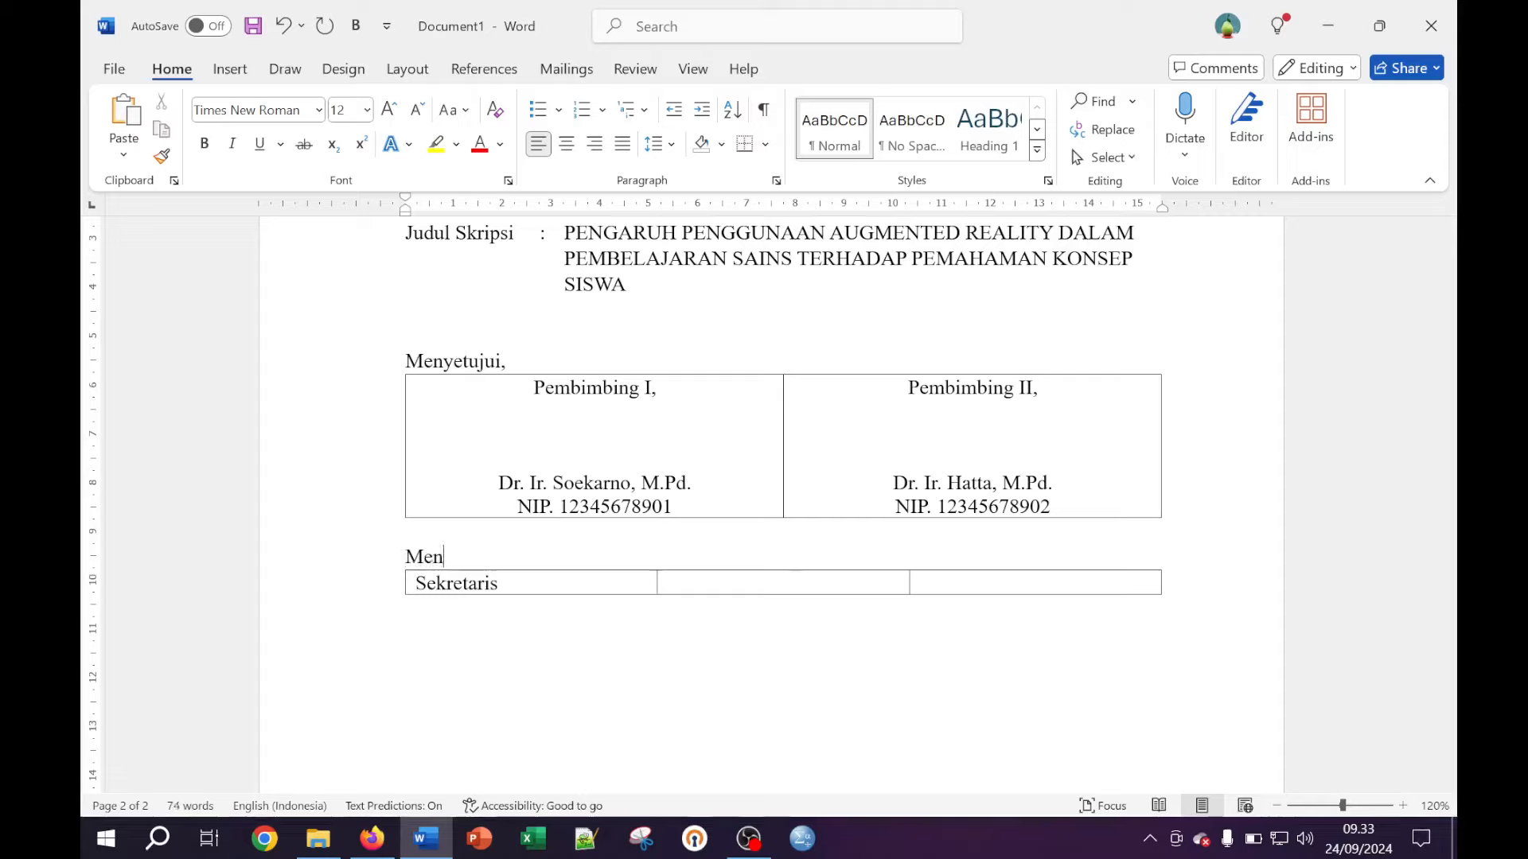
key("BackSpace")
key("BackSpace")
type("tahui,")
Centre the 'Menyetujui,' and 'Mengetahui,' label lines
left_click(556, 360)
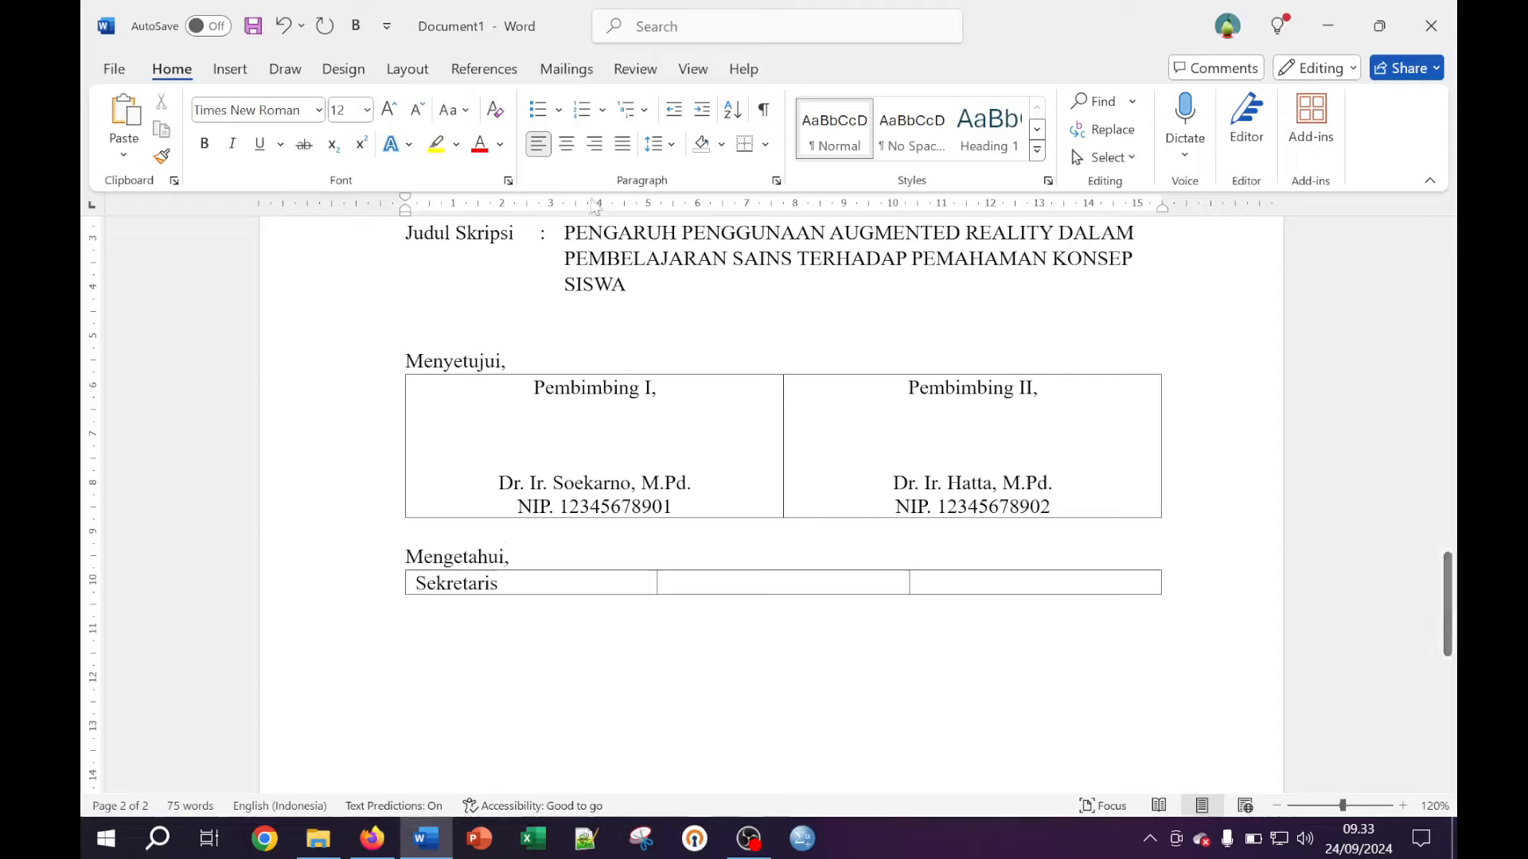
left_click(566, 144)
left_click(406, 334)
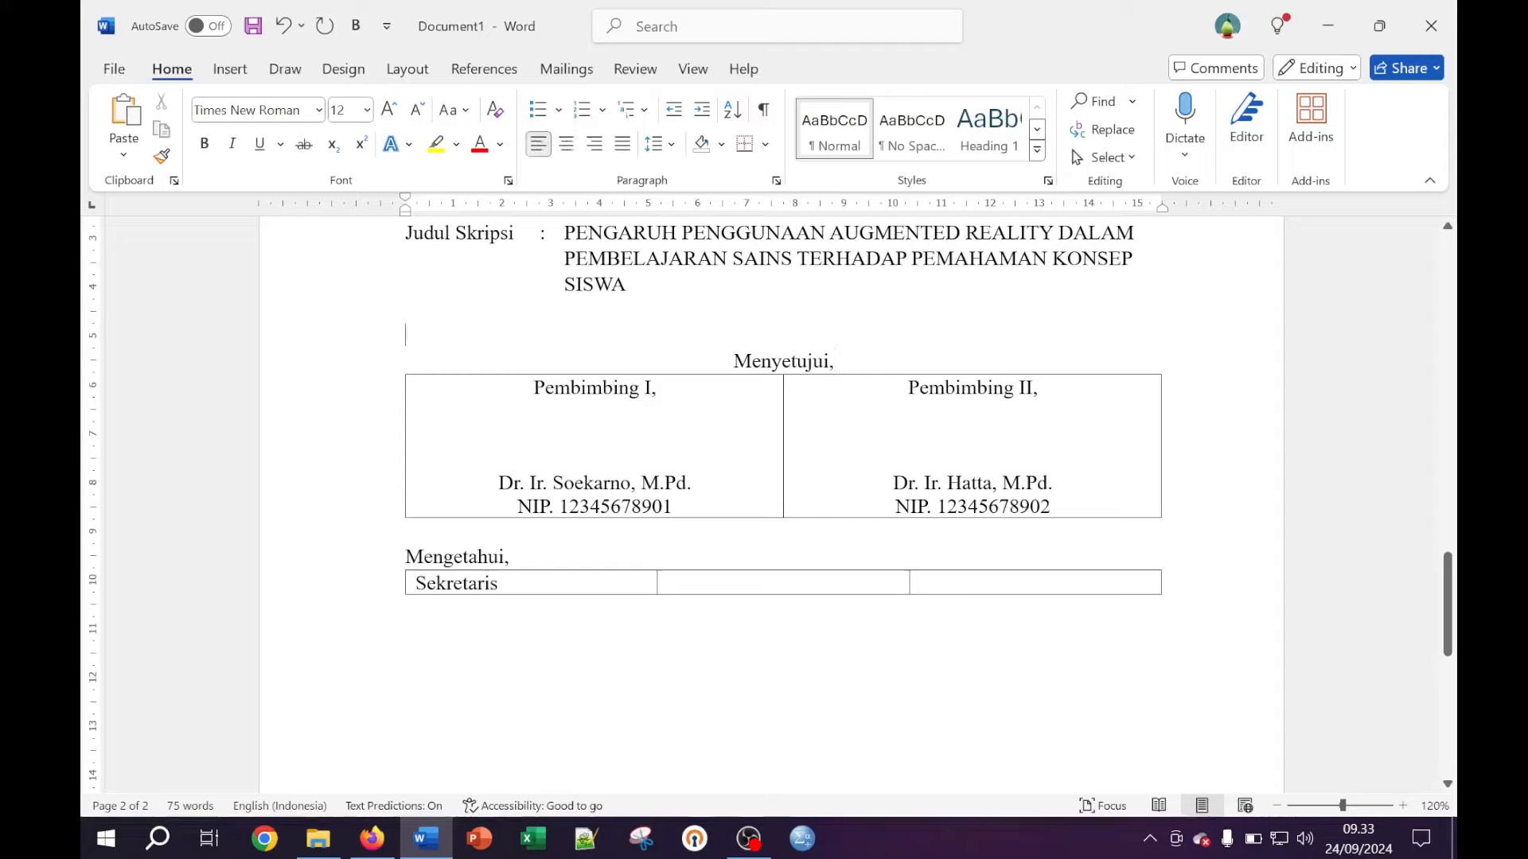
left_click(515, 557)
key("Return")
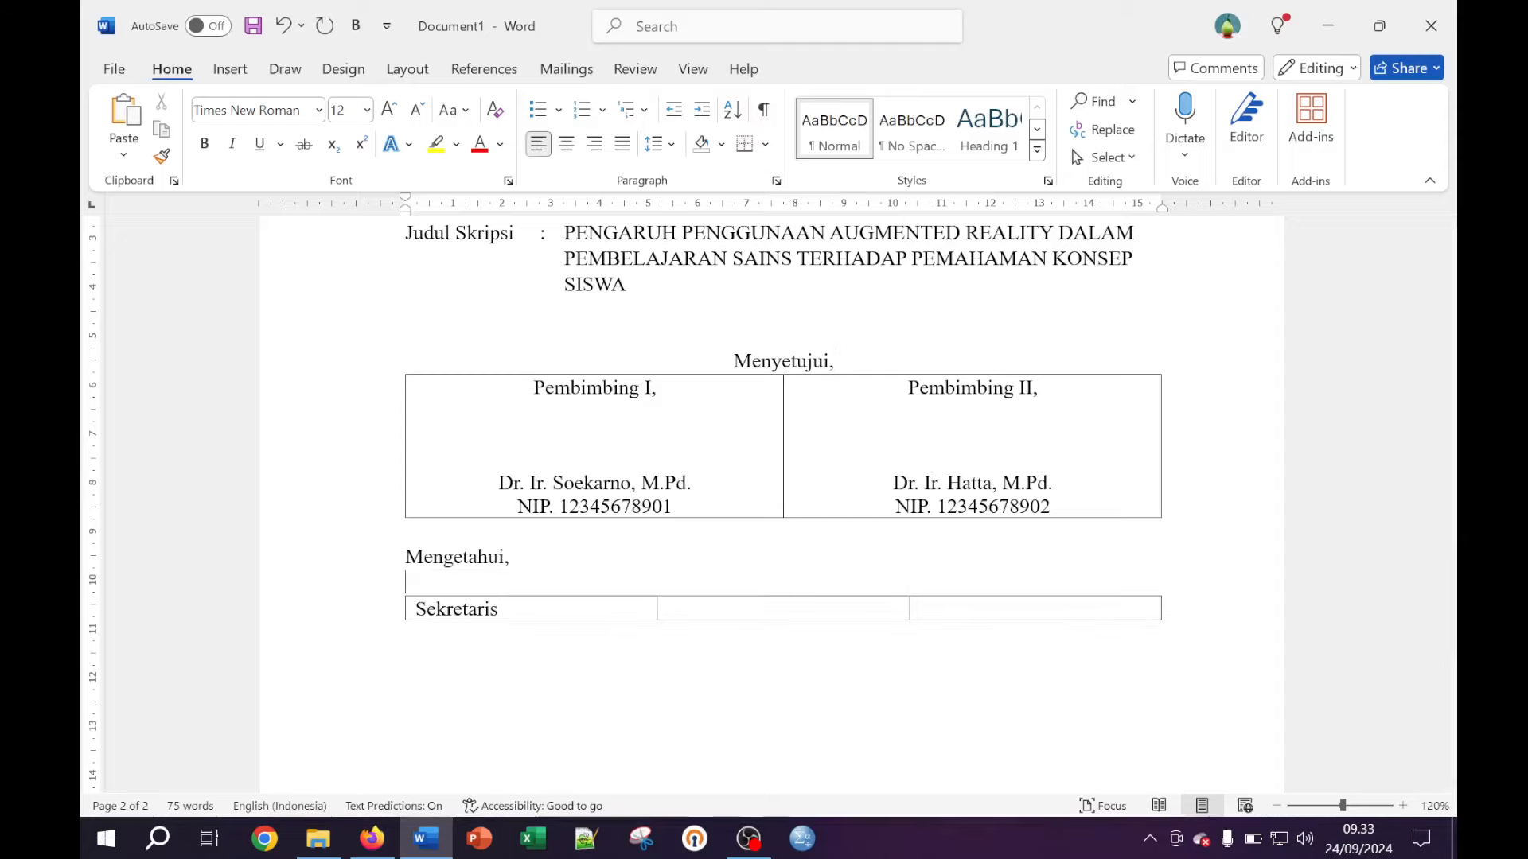
key("BackSpace")
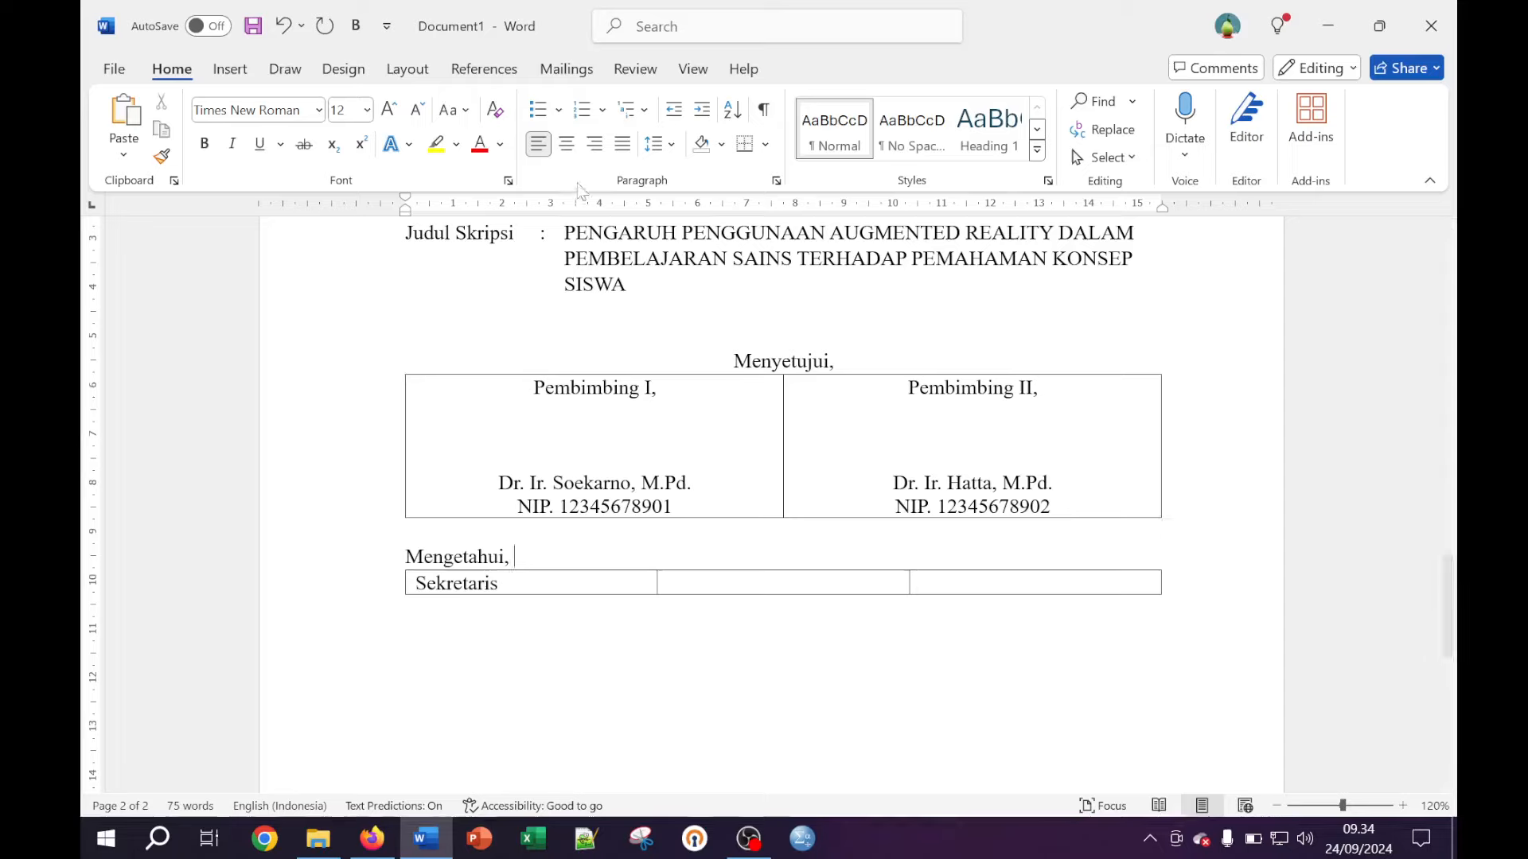
left_click(567, 144)
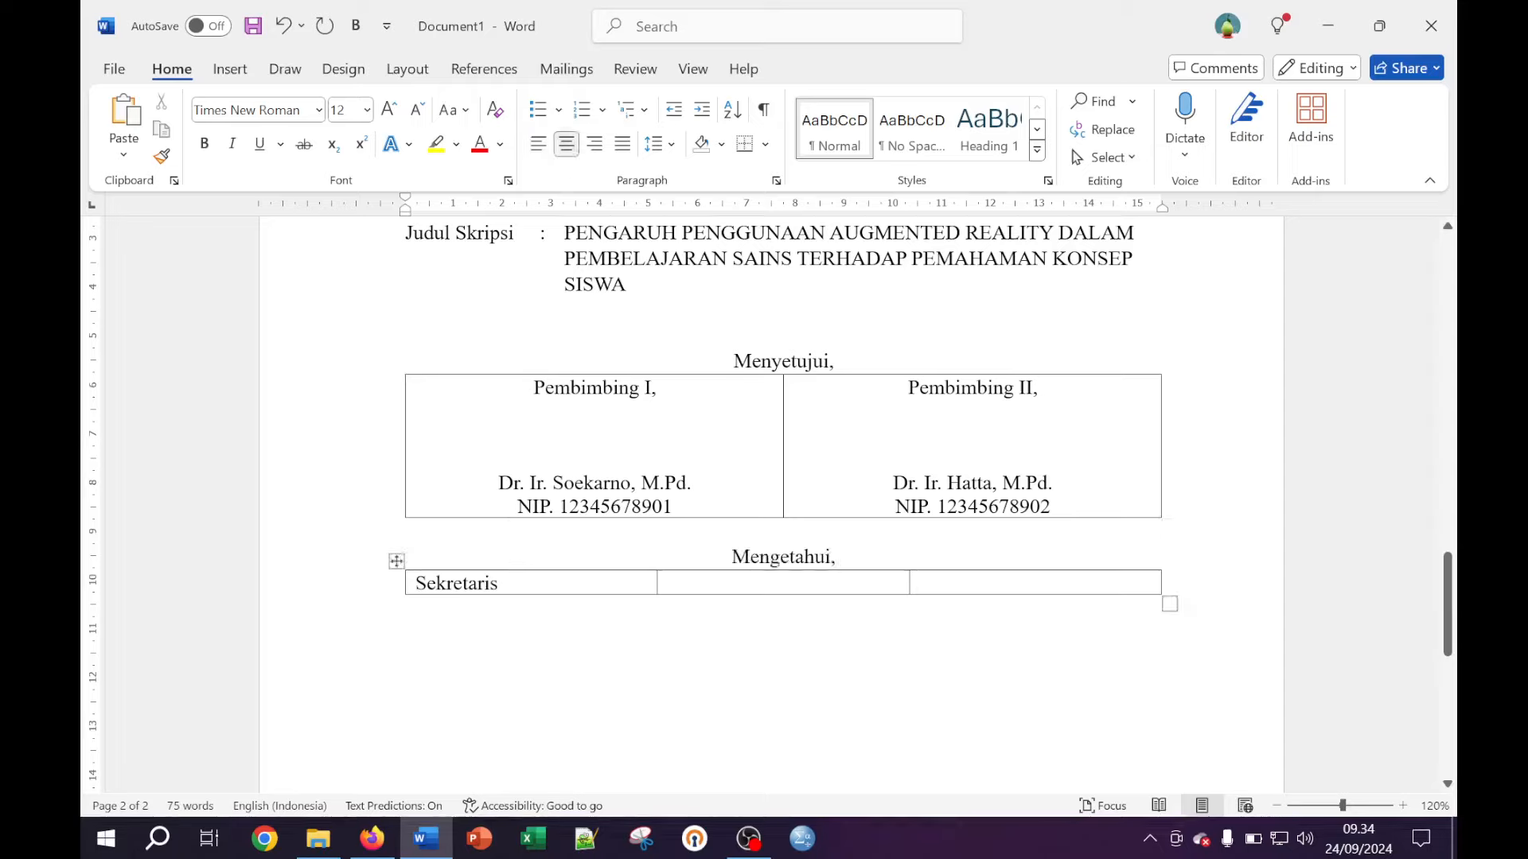
left_click(499, 583)
Complete the cell as 'Sekretaris Prodi,' with signing space, the secretary's titled name and NIP number
type("Pr")
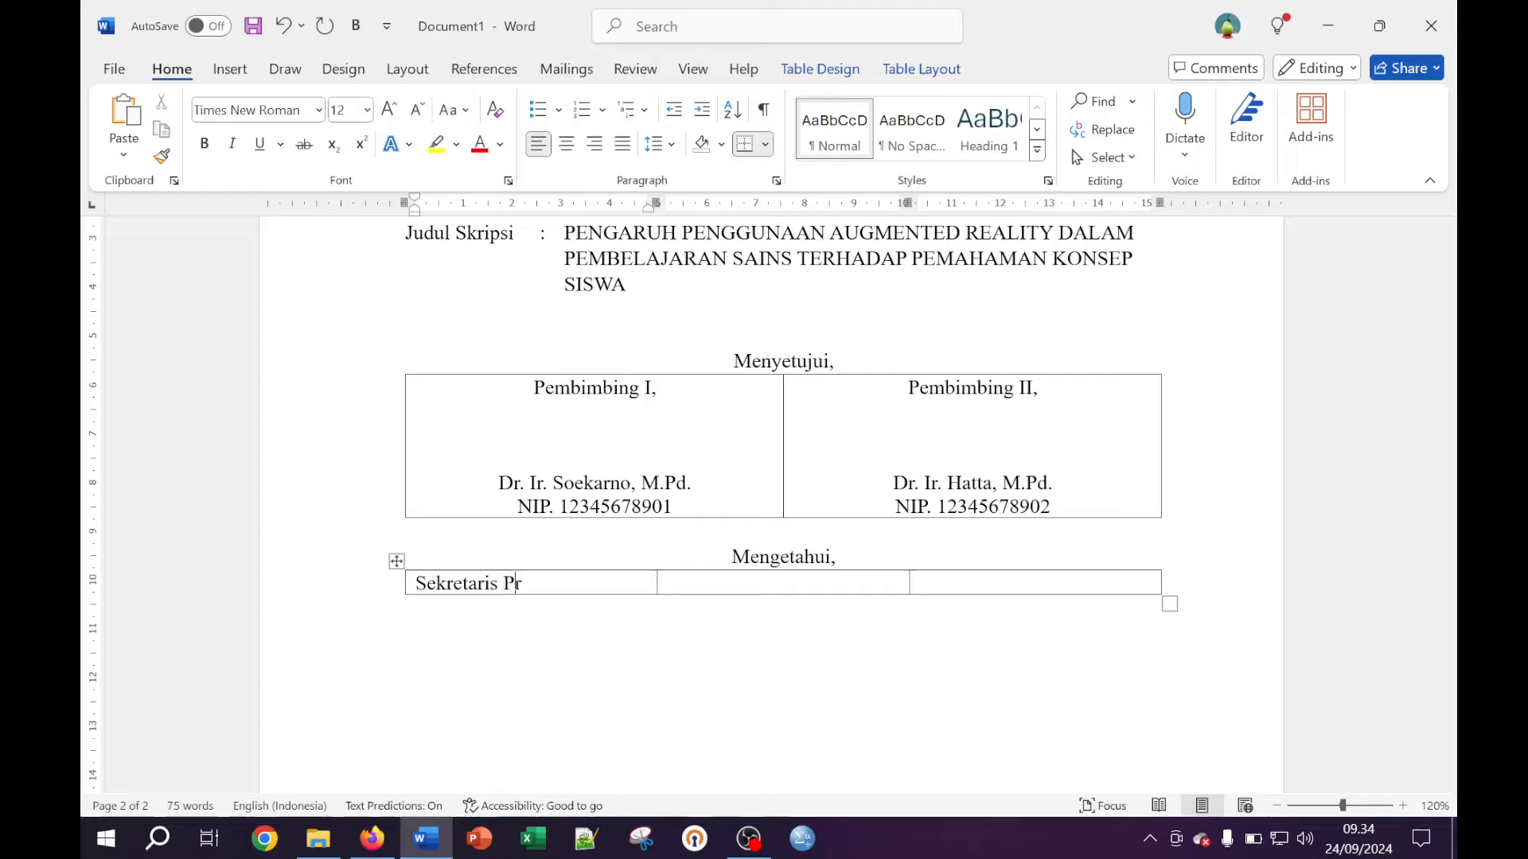
type("odi,")
key("Return")
key("Return")
key("Return")
key("Return")
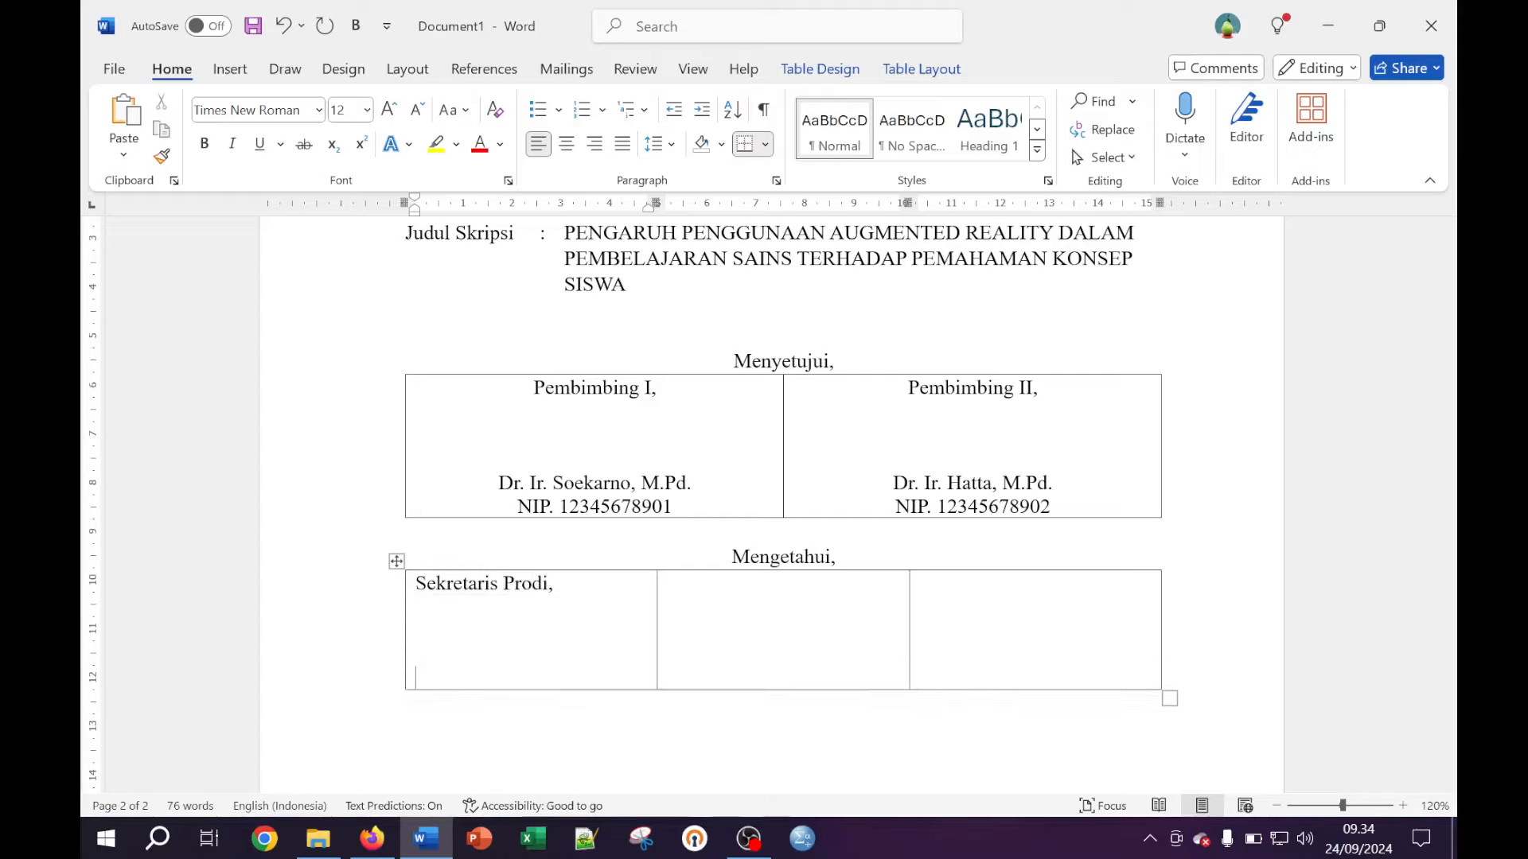
key("Return")
key("BackSpace")
type("Dr. Hasan, M.Pd.")
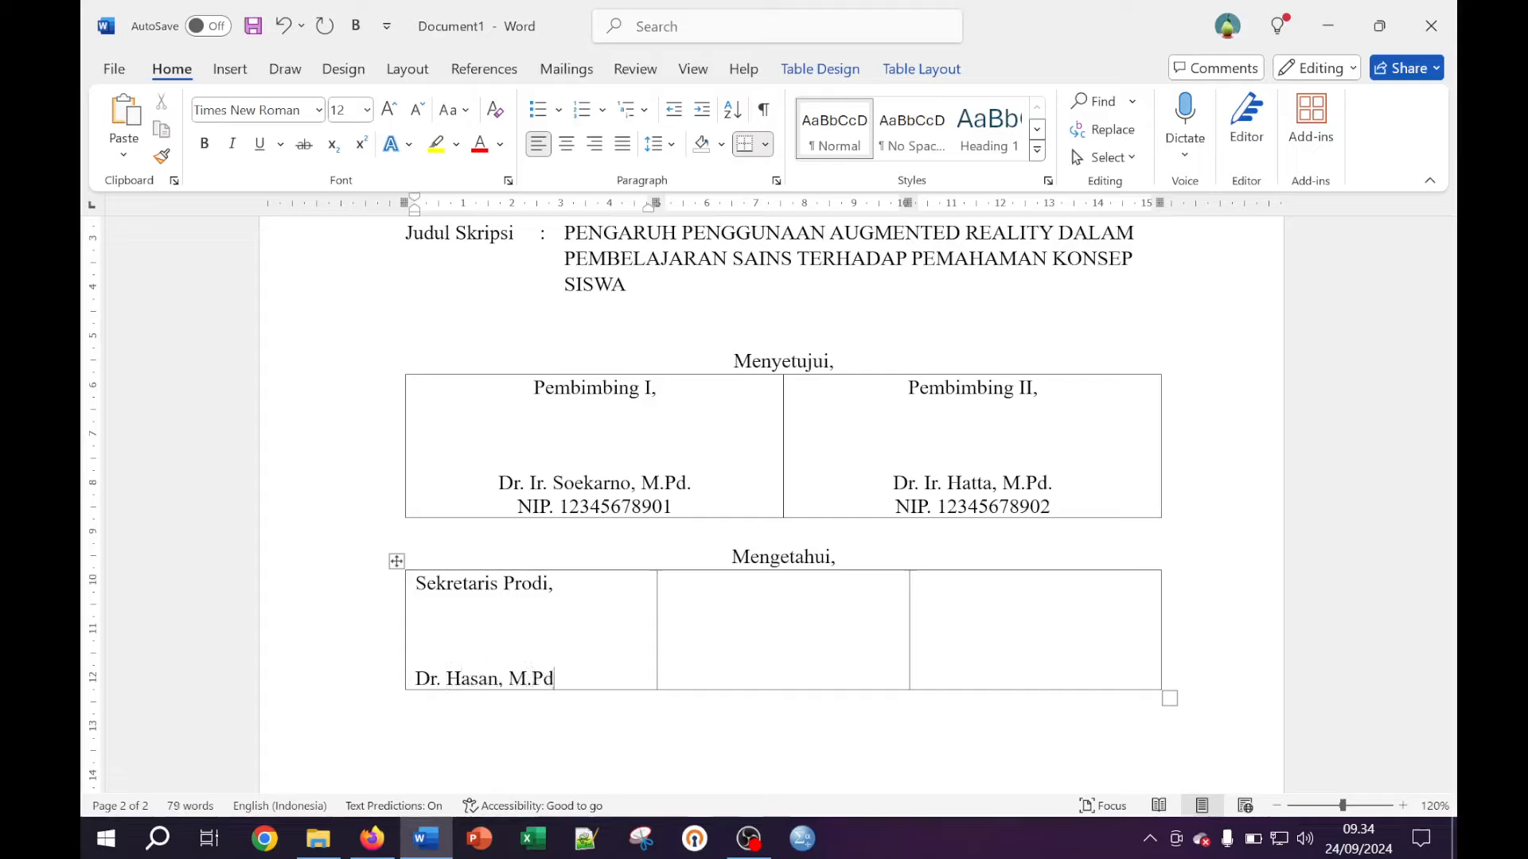
key("Return")
type("NIP")
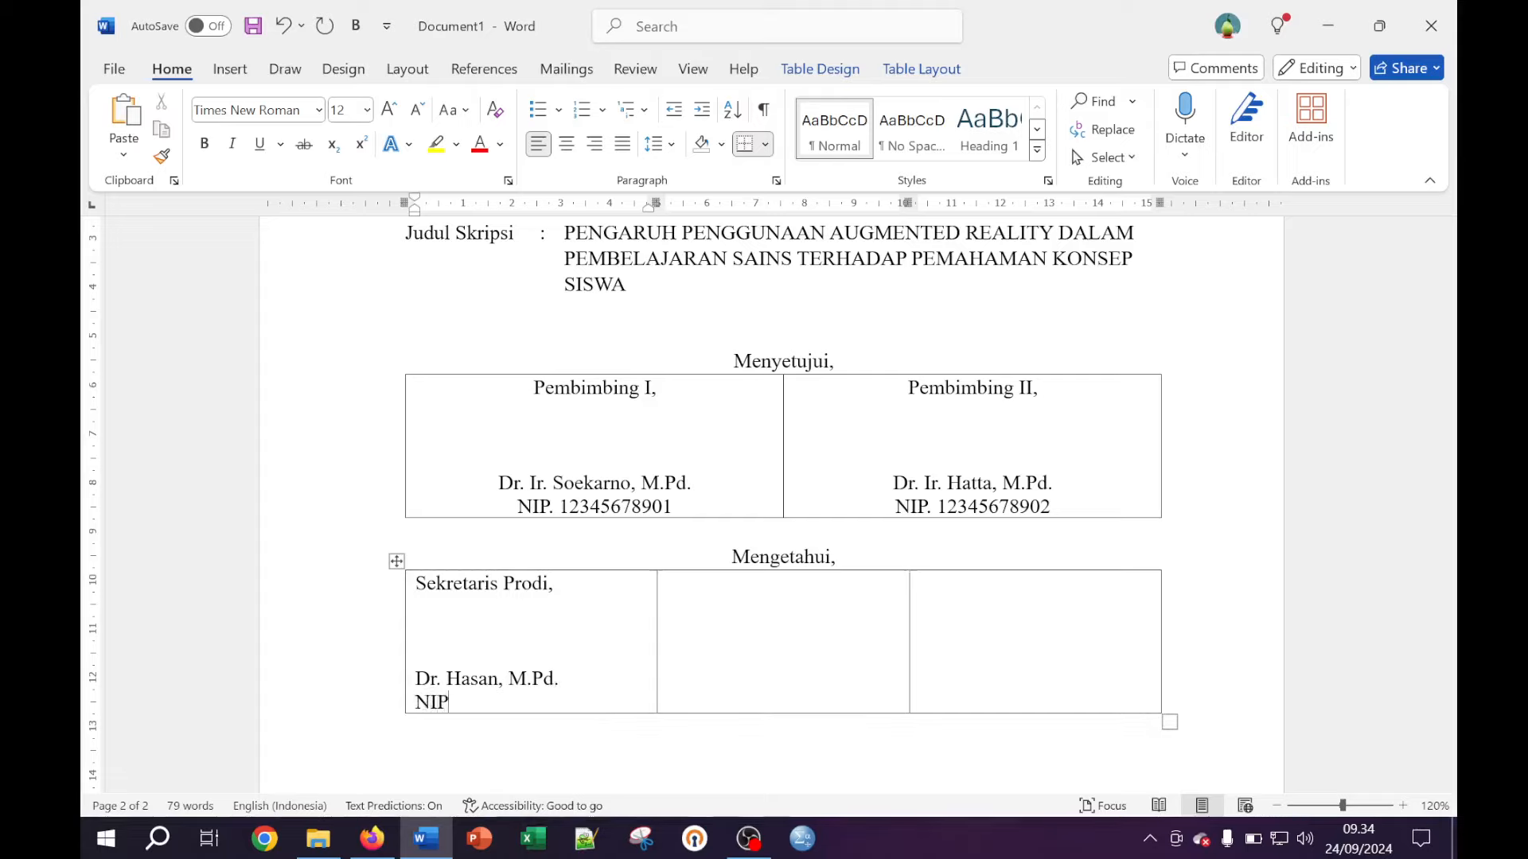
type(". 12345678903")
left_click(878, 593)
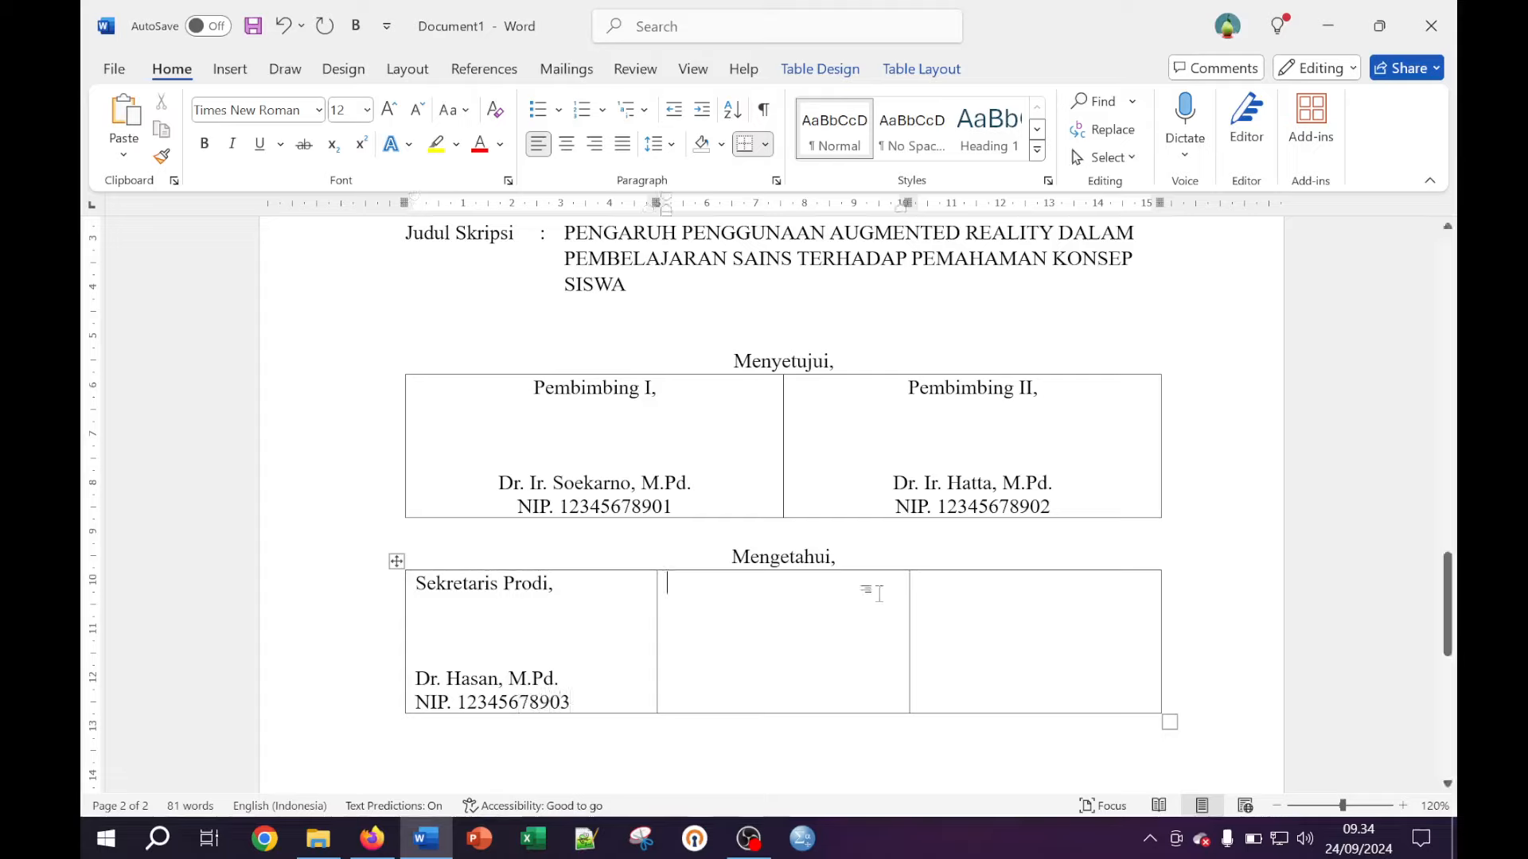
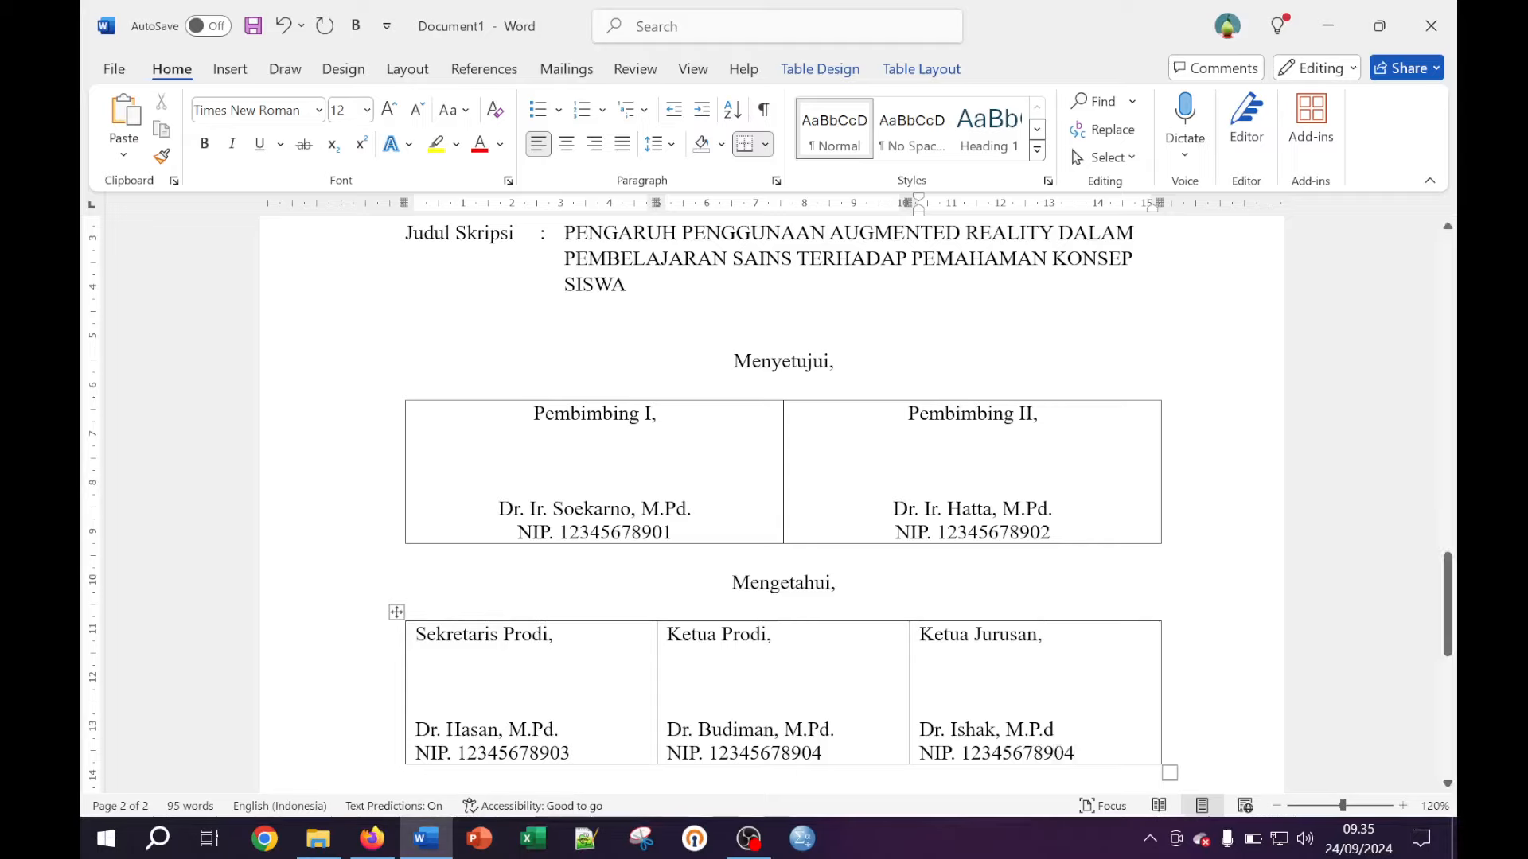
Centre the text in the Mengetahui table
scroll(784, 477, "down", 3)
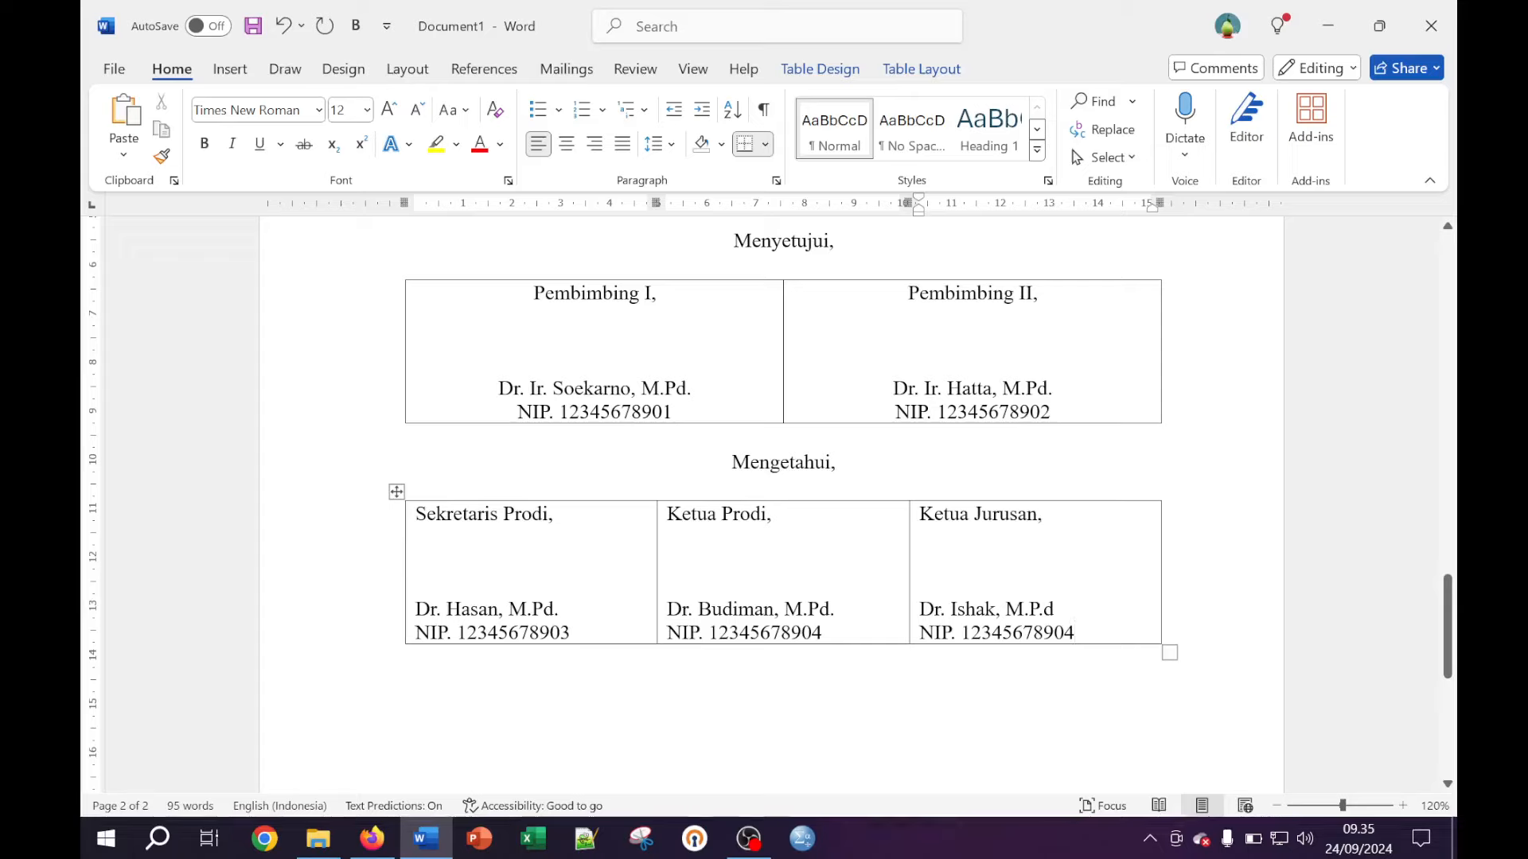
left_click_drag(1074, 632, 493, 621)
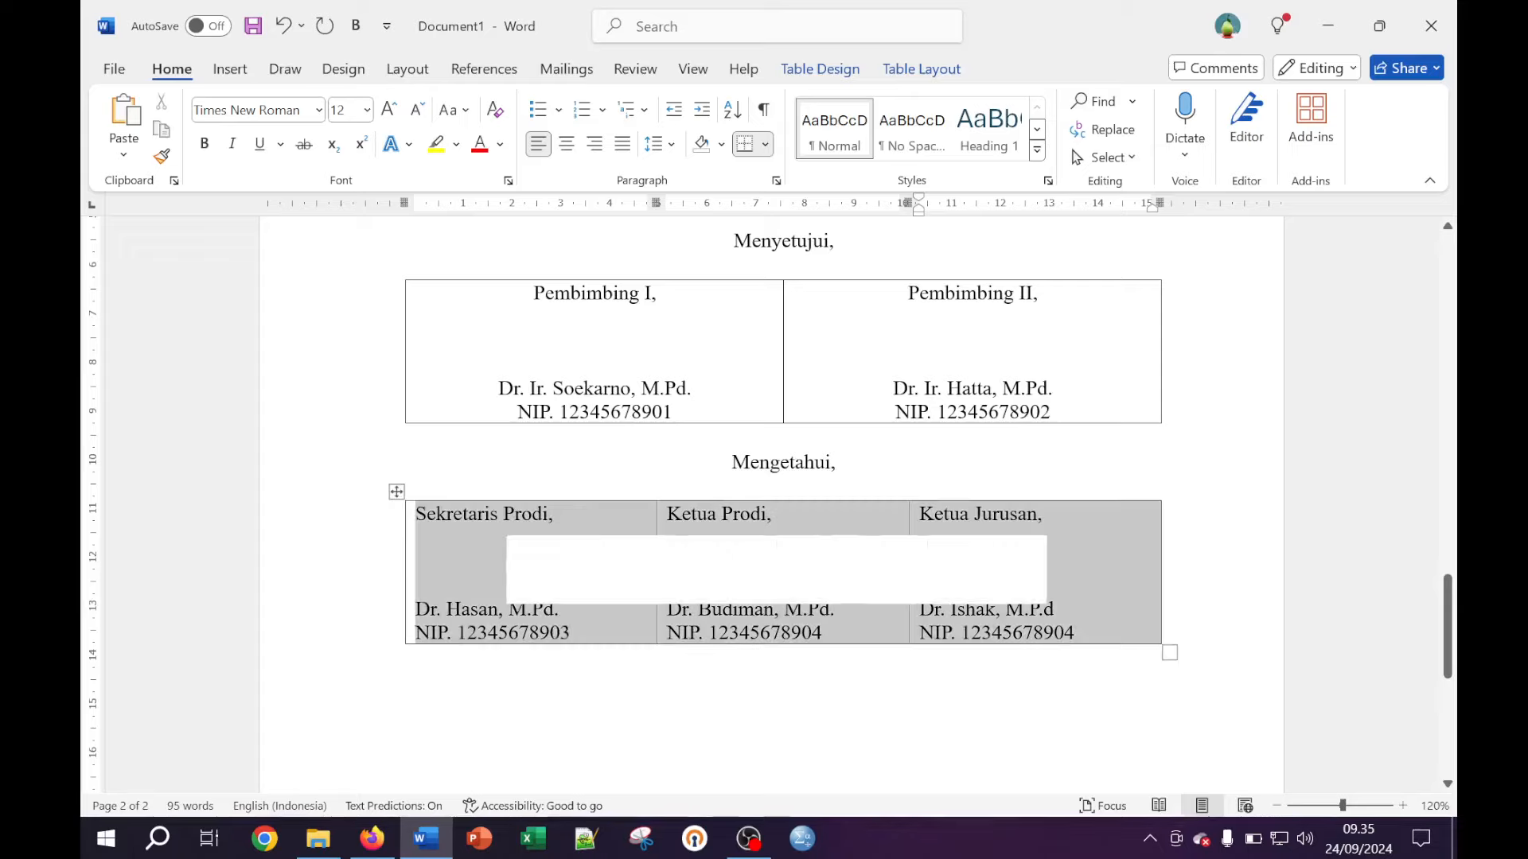
left_click(565, 143)
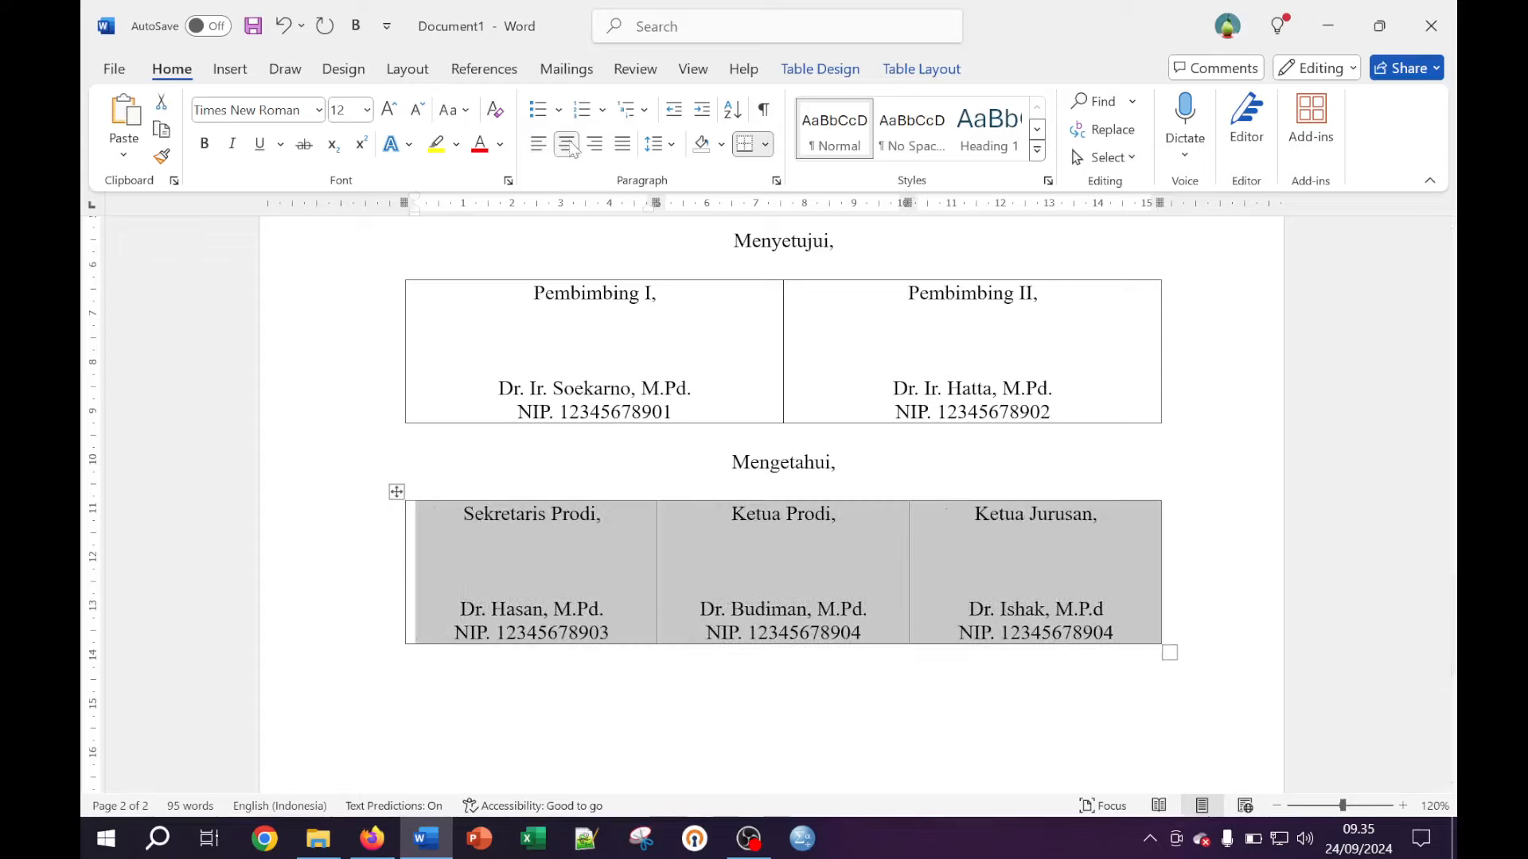
left_click(790, 570)
scroll(784, 501, "down", 5)
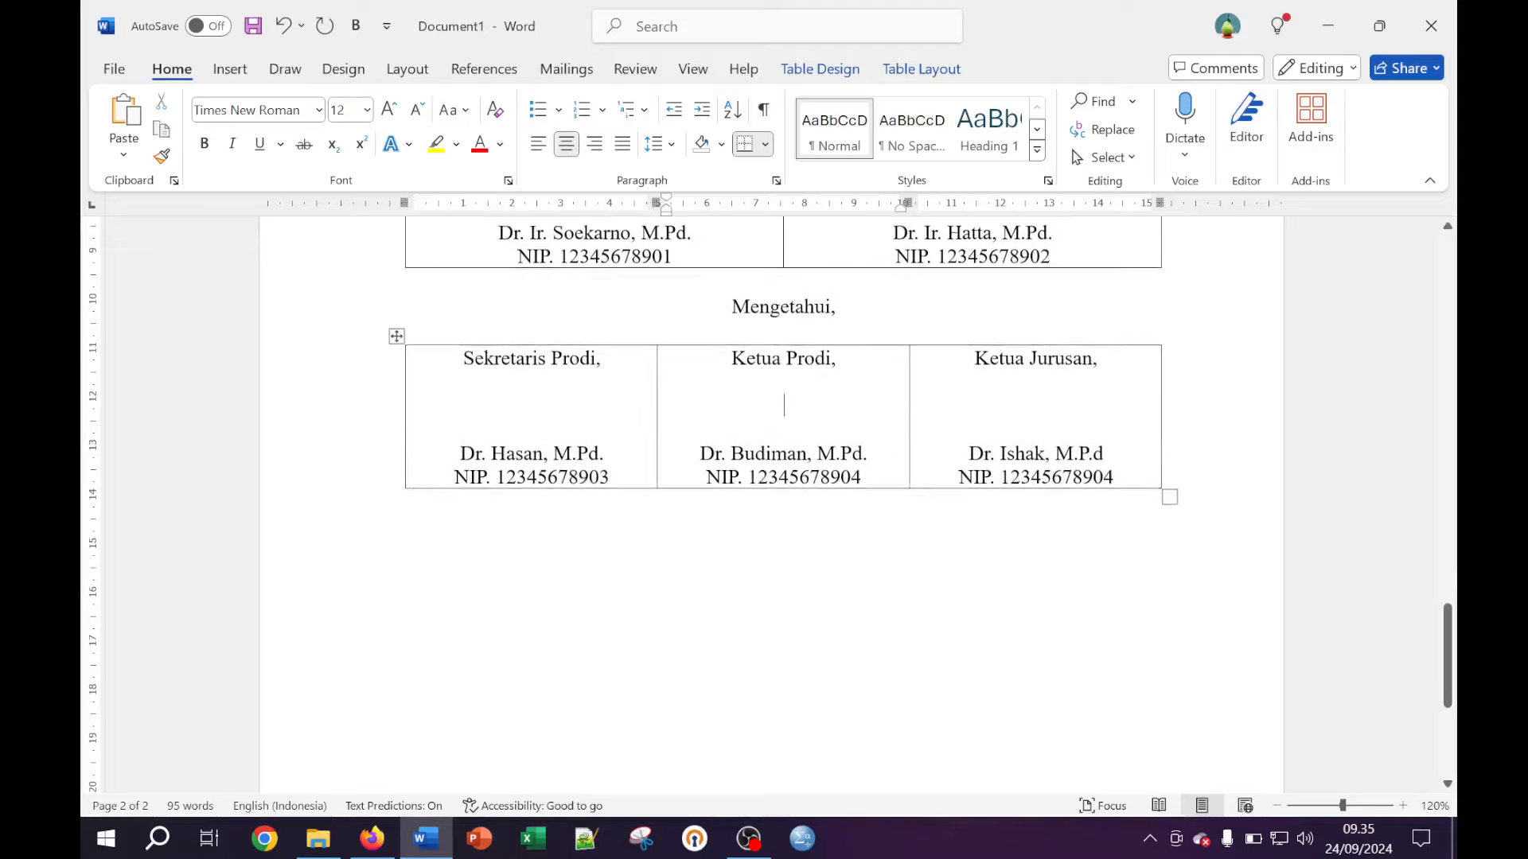
scroll(783, 501, "up", 5)
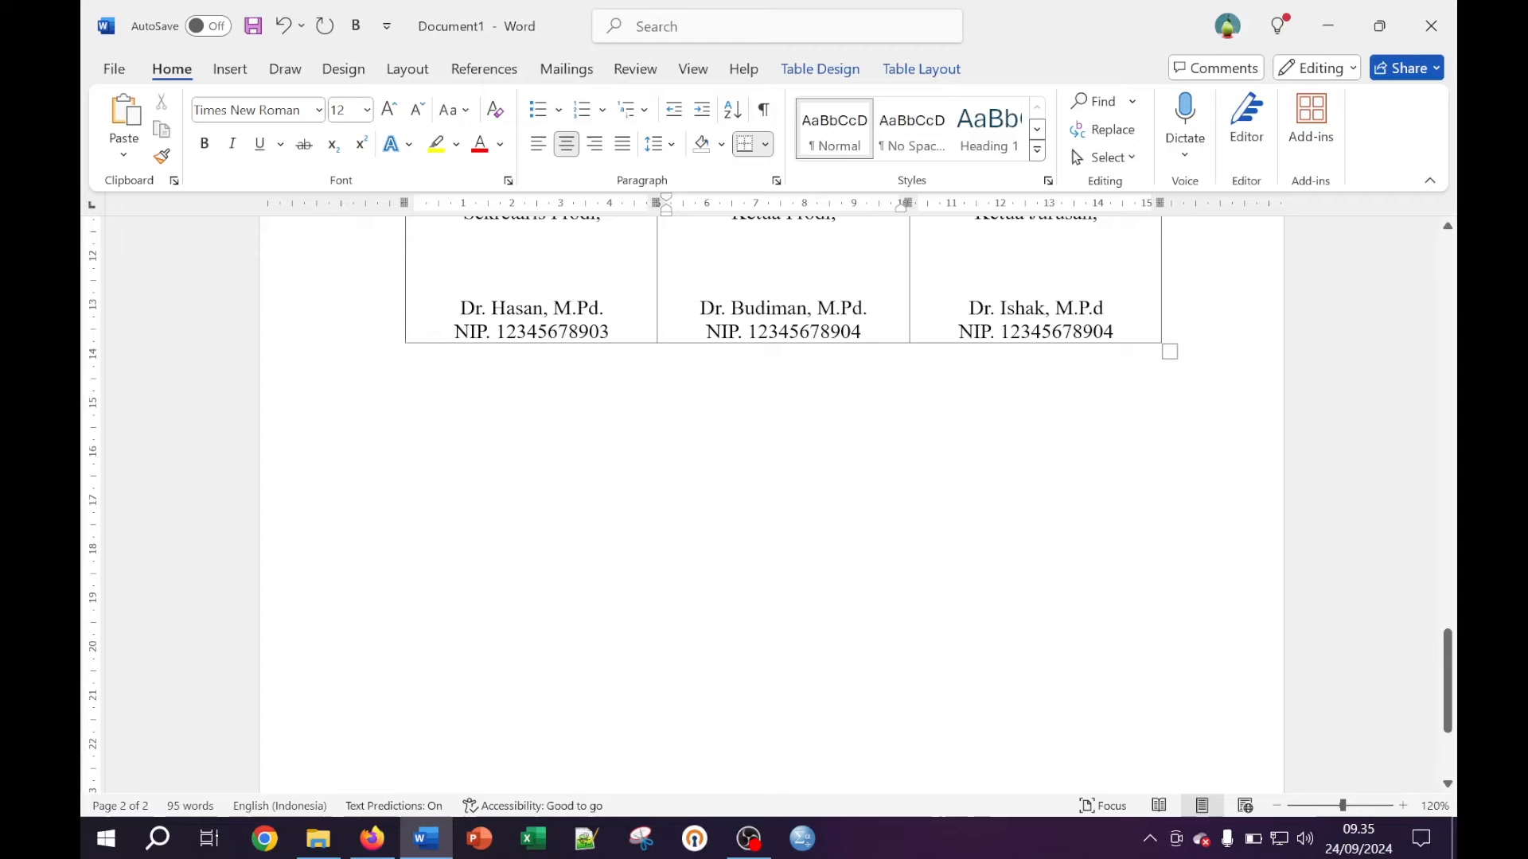
Below the table, type 'Dekan,' with the dean's titled name and NIP number on the next line
left_click(405, 548)
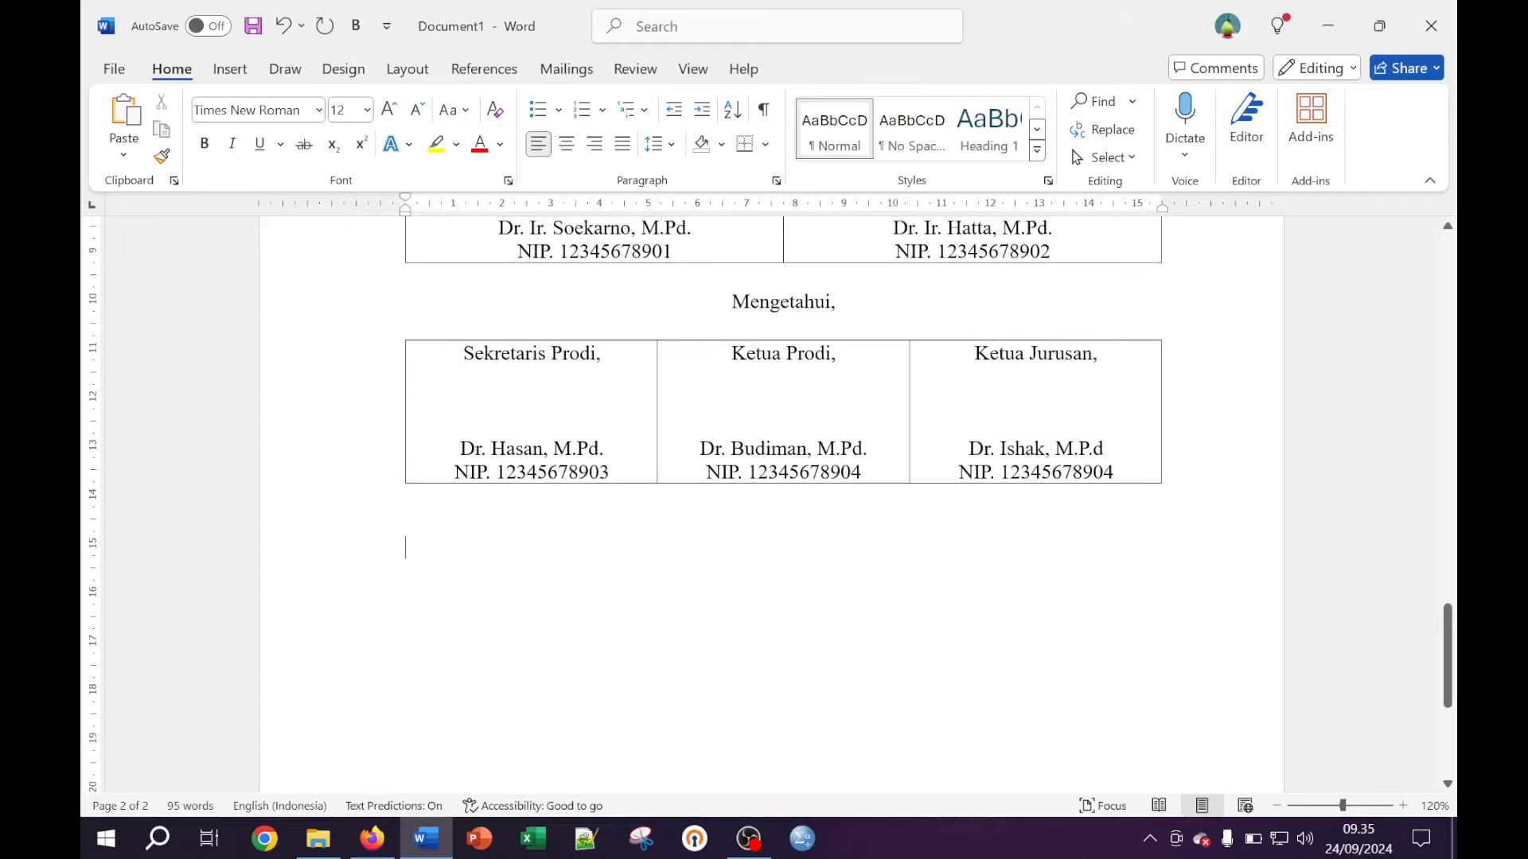
type("Dekan")
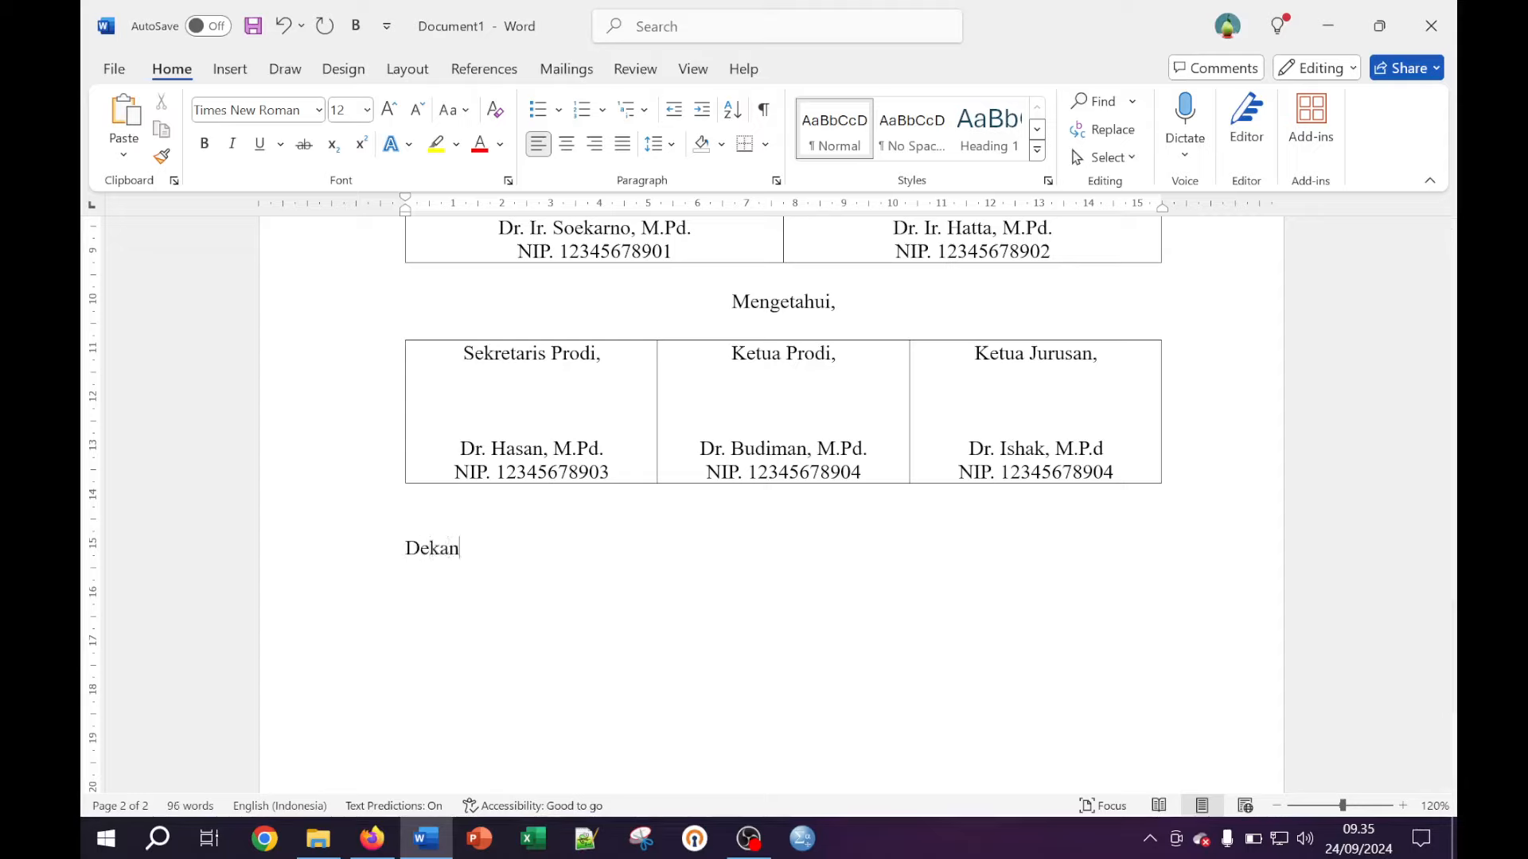
type(", ")
type("Dr. I")
type("r.")
type(" Yahy")
type("am")
key("BackSpace")
type(", M,Pd.")
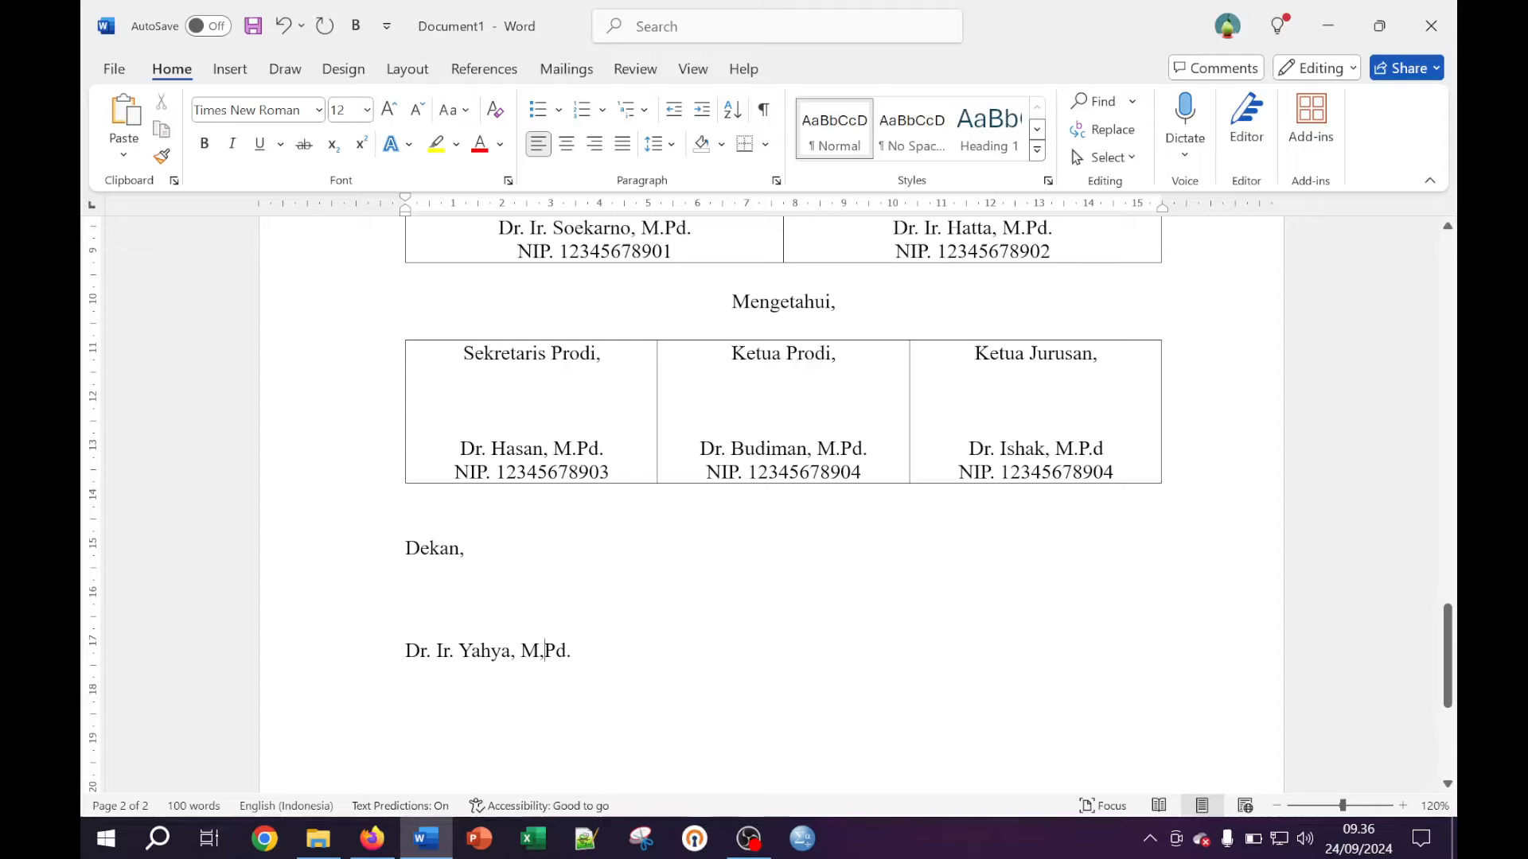
key("BackSpace")
type(".")
key("Return")
type("NIP. ")
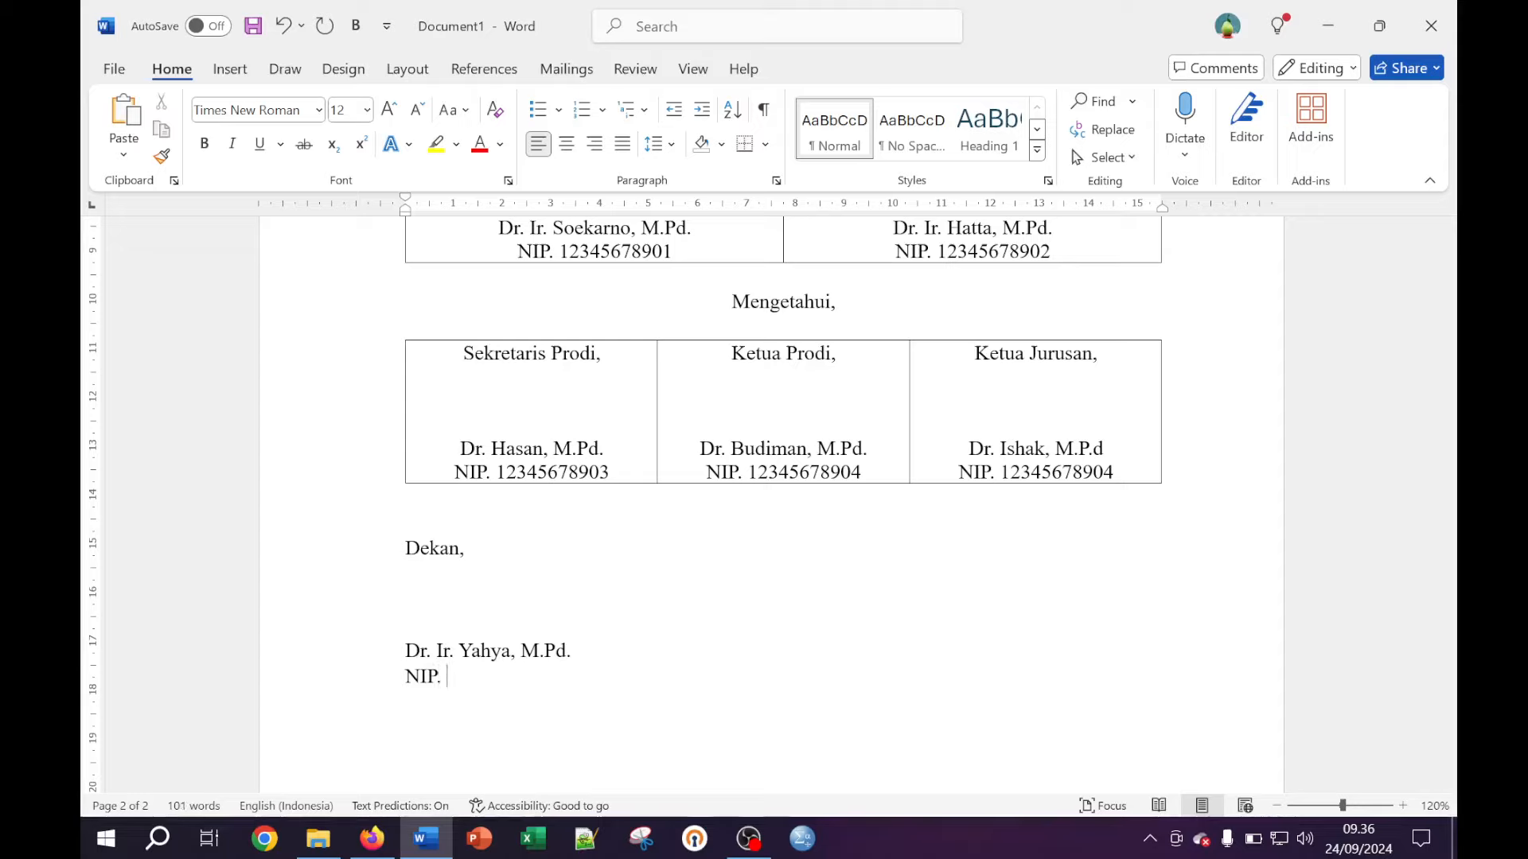
type("12345678906")
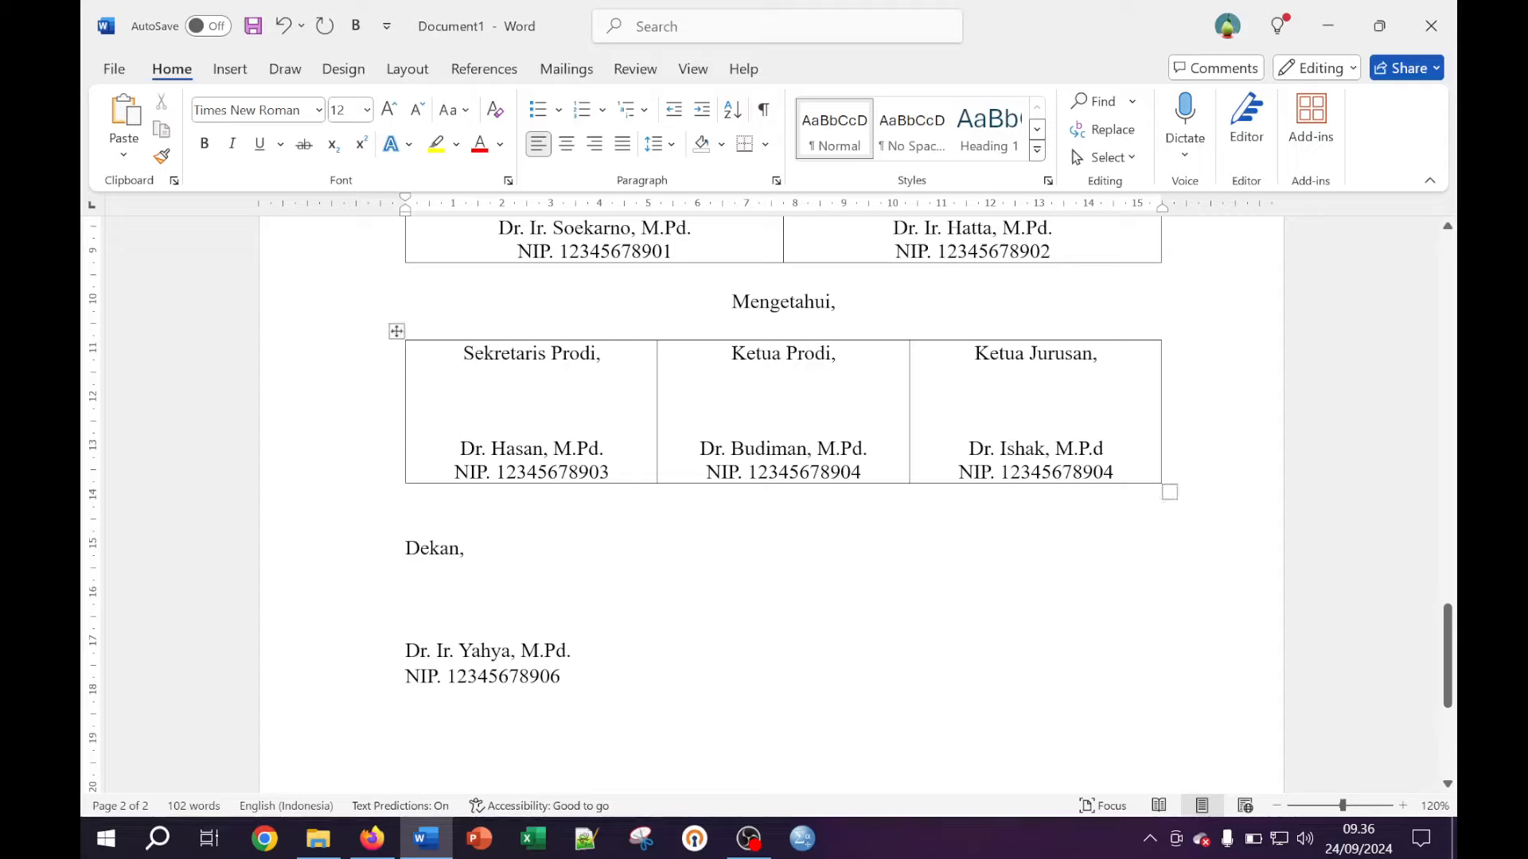
Change the Ketua Jurusan NIP's last digit to 5 and centre the Dekan block
left_click(1114, 472)
key("BackSpace")
type("5")
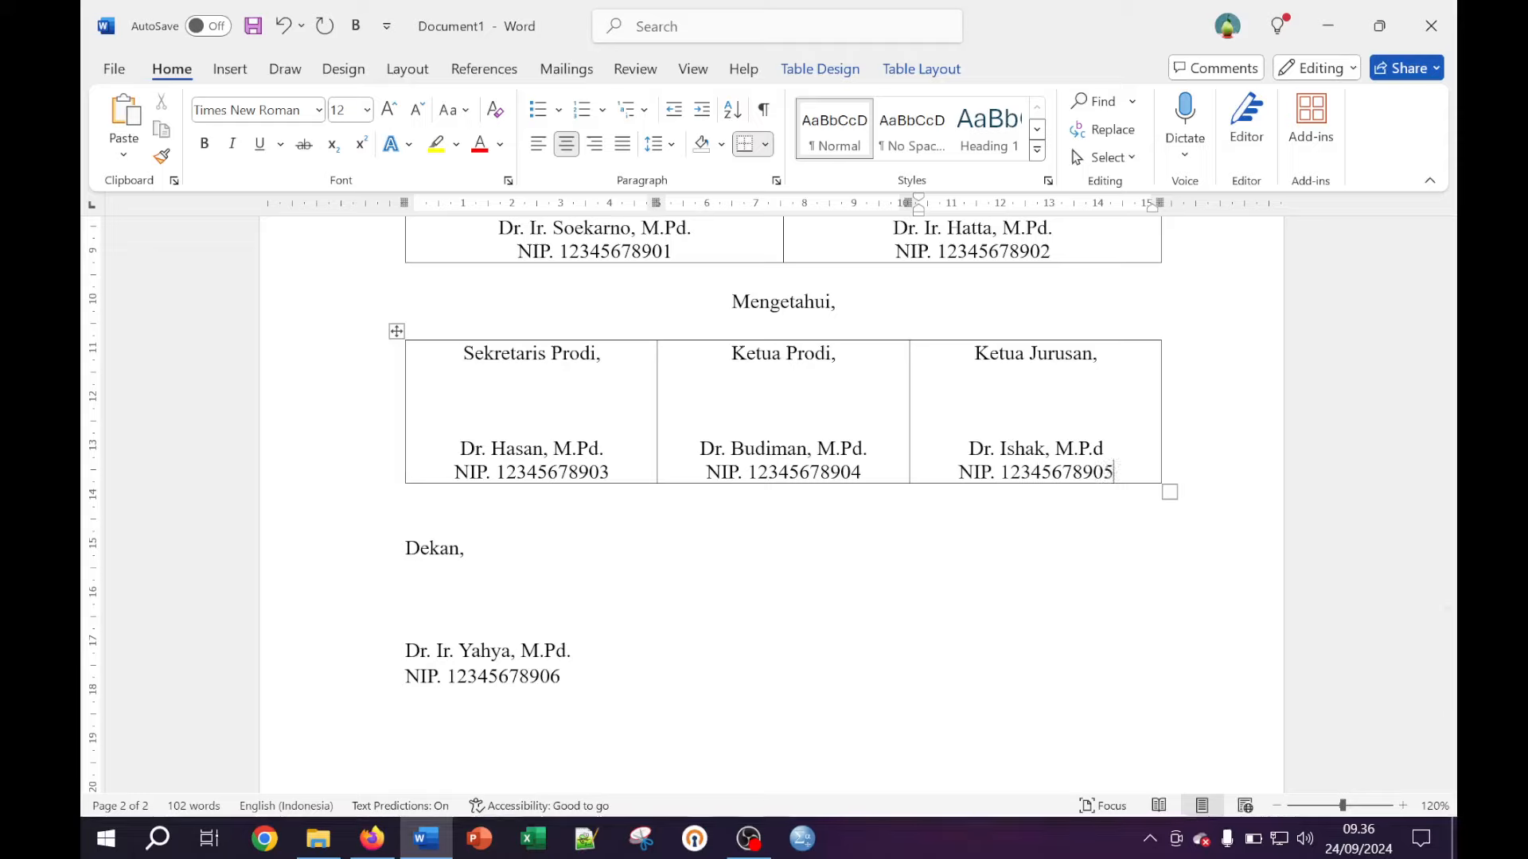
left_click_drag(569, 678, 405, 545)
left_click(566, 144)
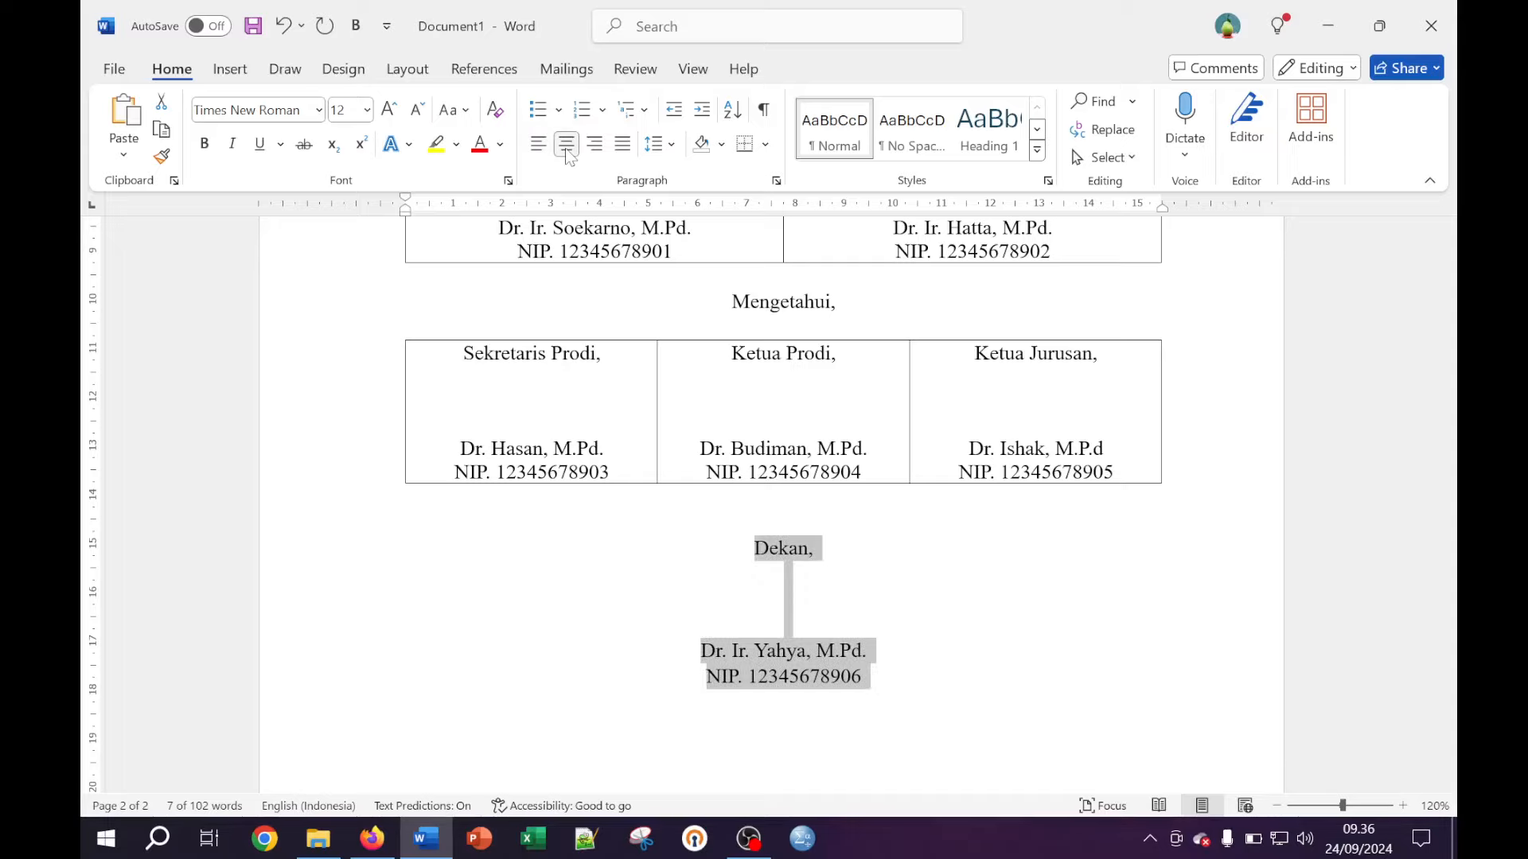
left_click(852, 556)
scroll(852, 556, "up", 5)
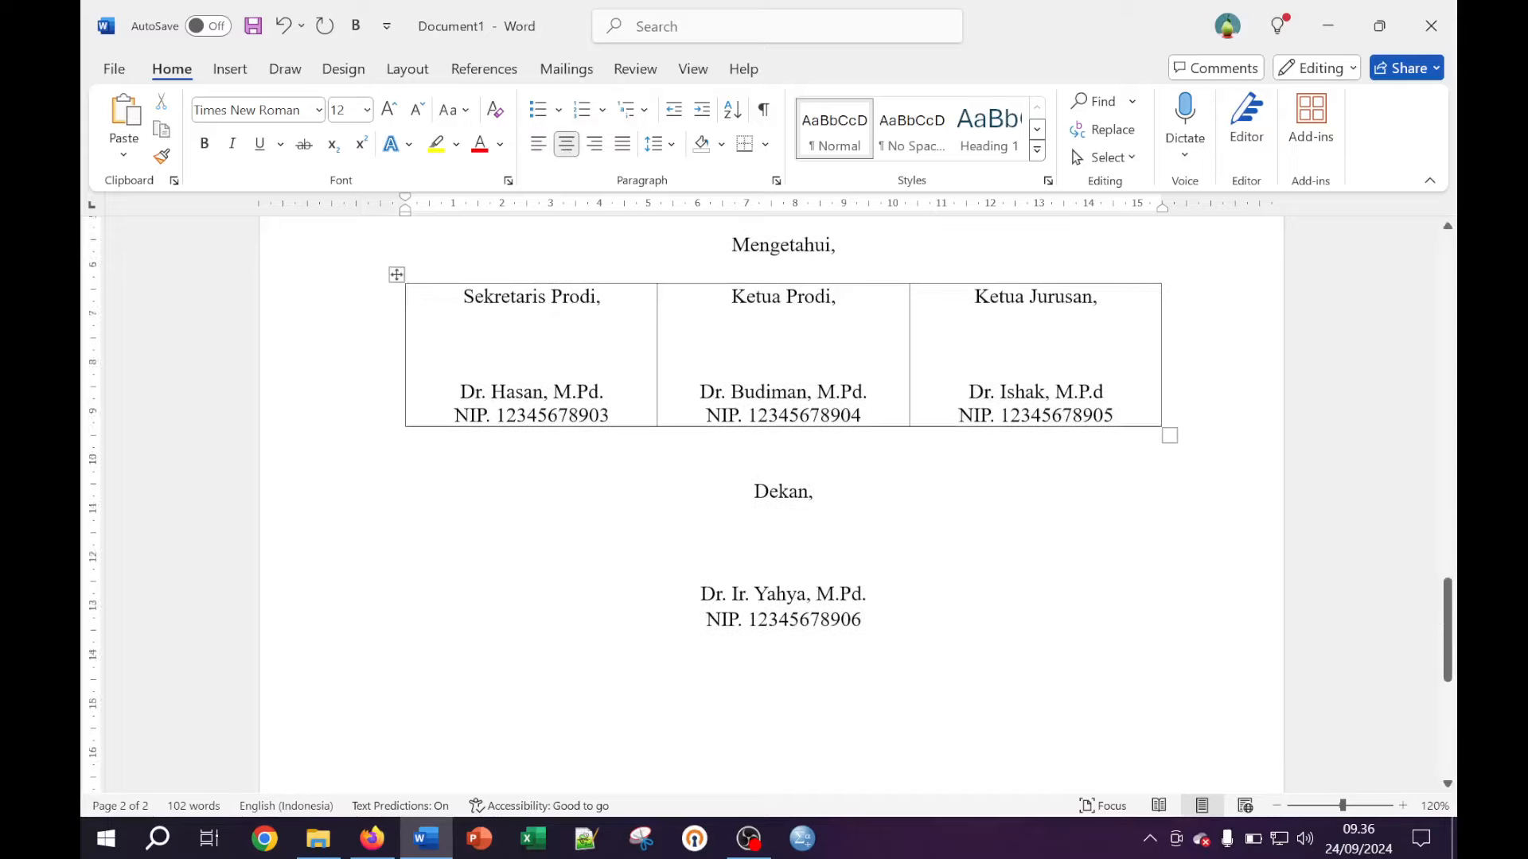
scroll(852, 556, "up", 1)
scroll(852, 556, "down", 4)
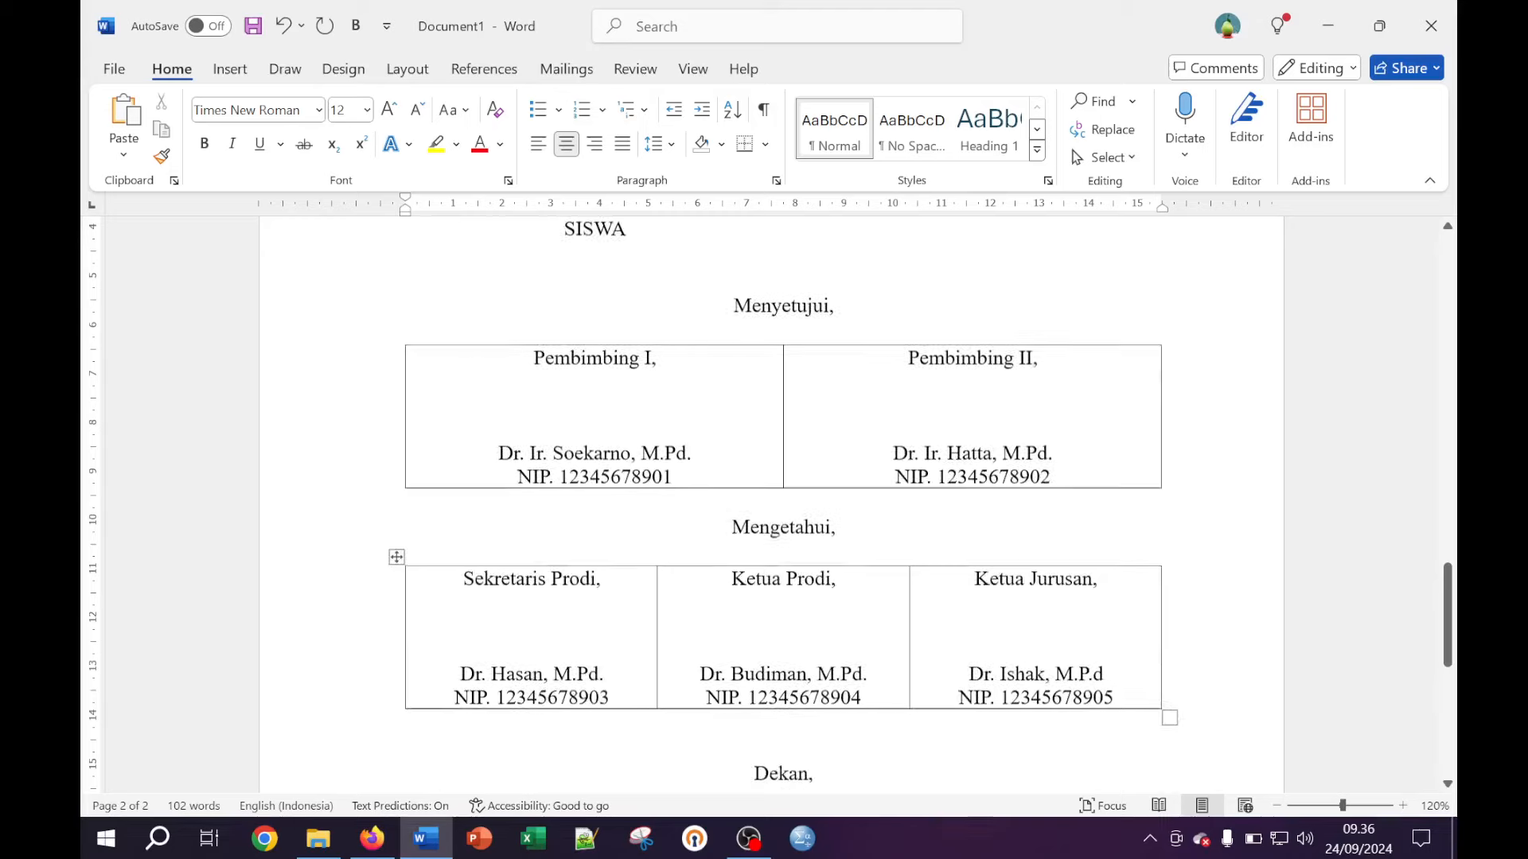
Remove all borders from the Pembimbing signature table
left_click(465, 368)
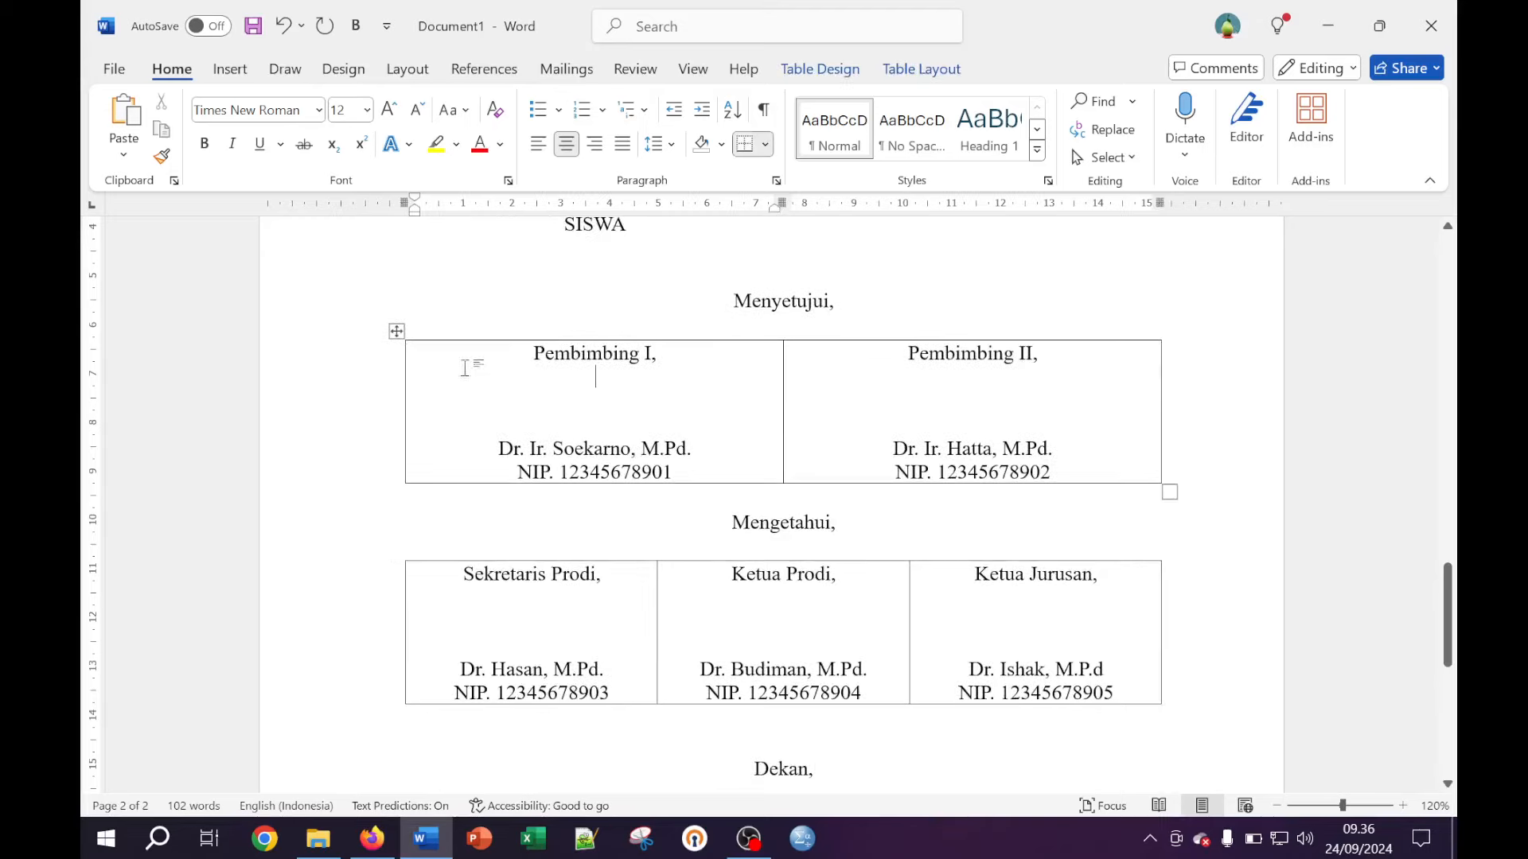
left_click(396, 330)
left_click(461, 388)
key("Up")
left_click(396, 331)
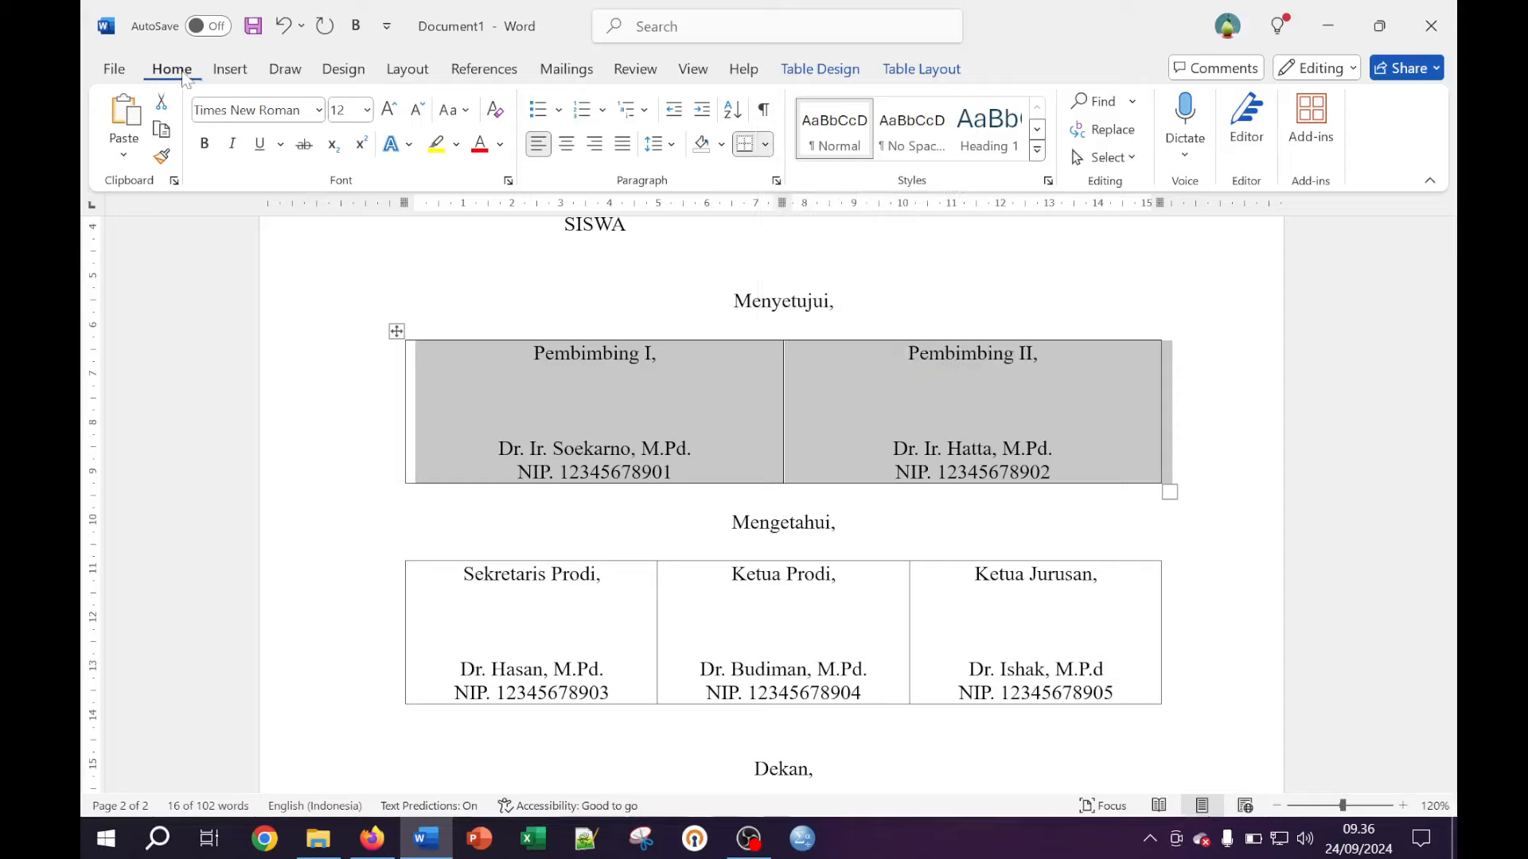
left_click(765, 146)
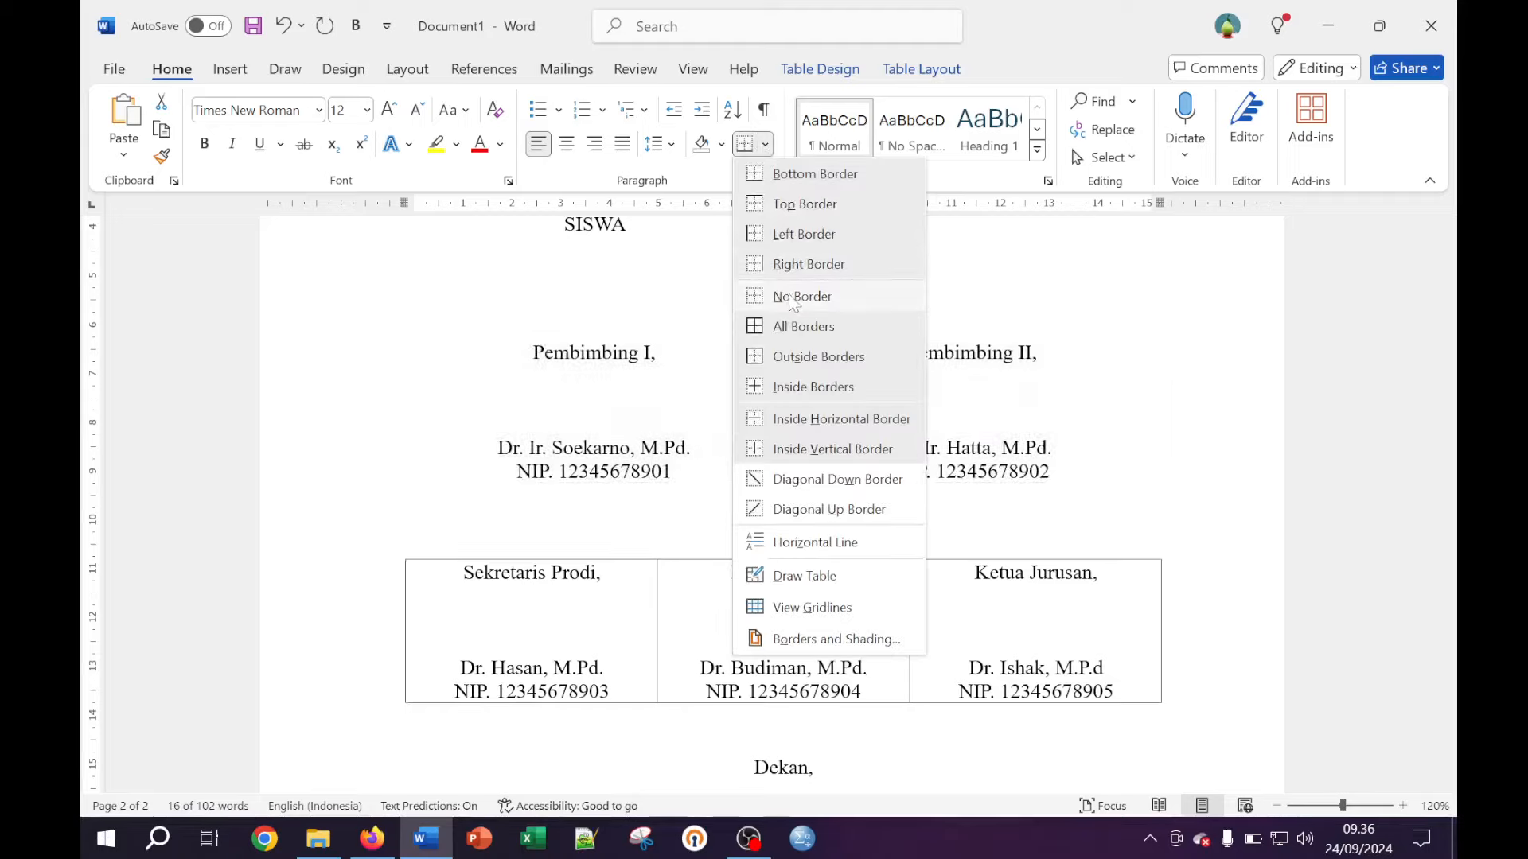
left_click(802, 299)
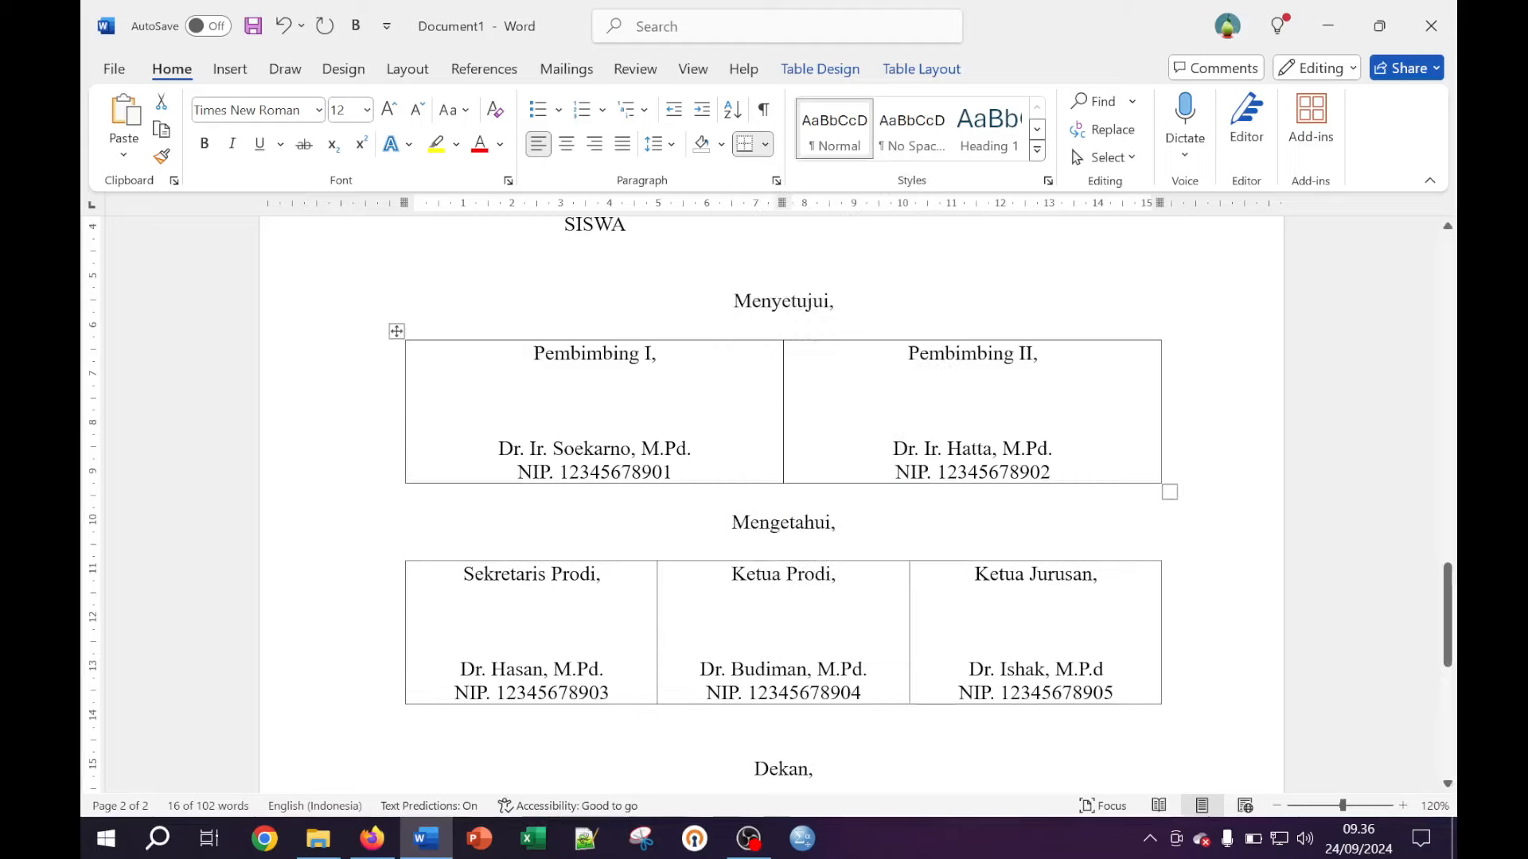
left_click(1107, 336)
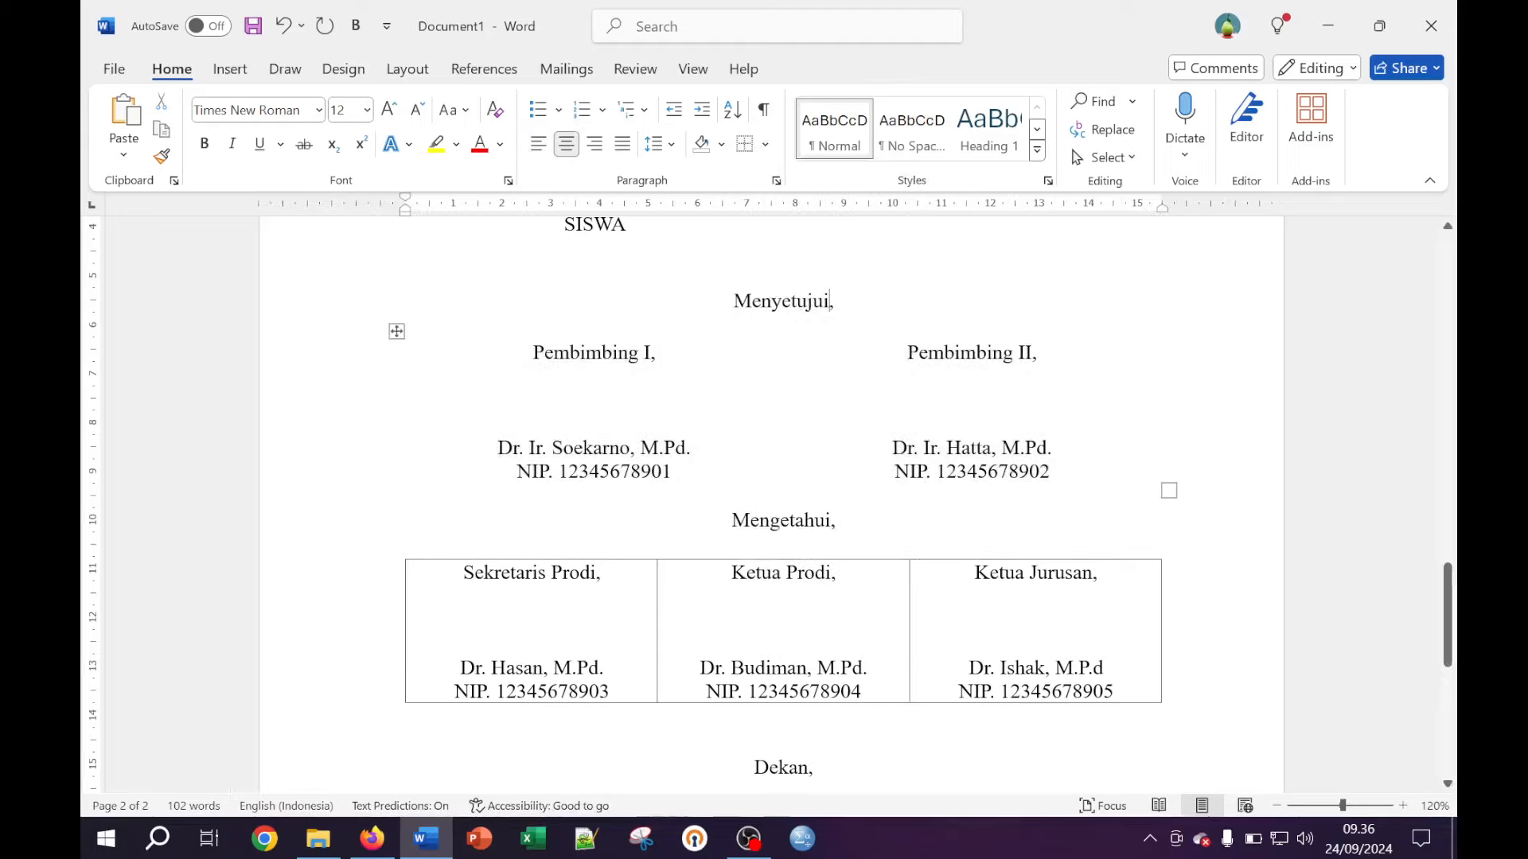
Remove all borders from the Mengetahui signature table as well
left_click(532, 619)
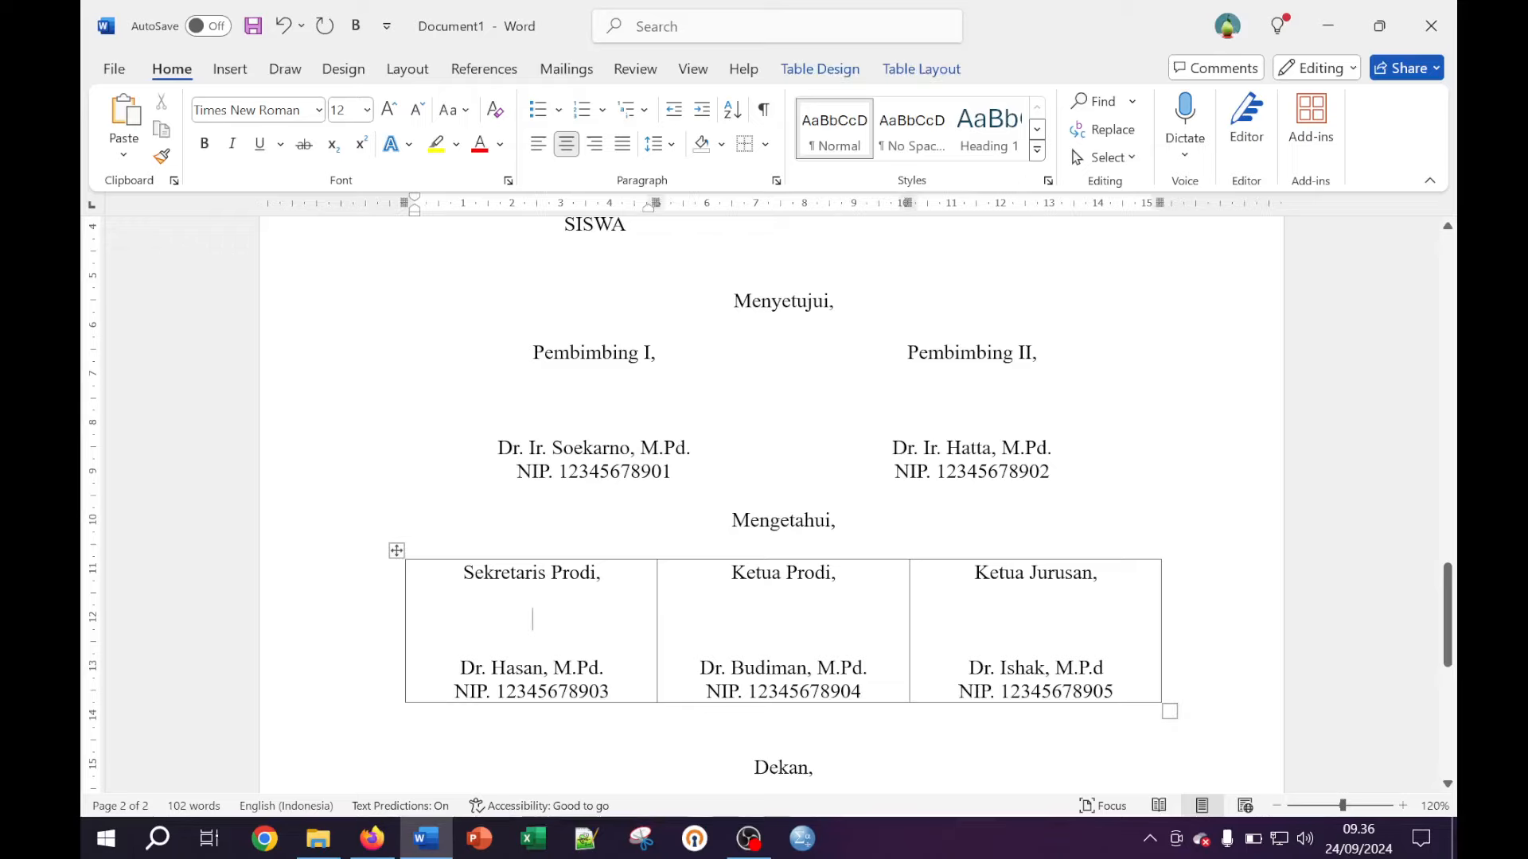
left_click(396, 551)
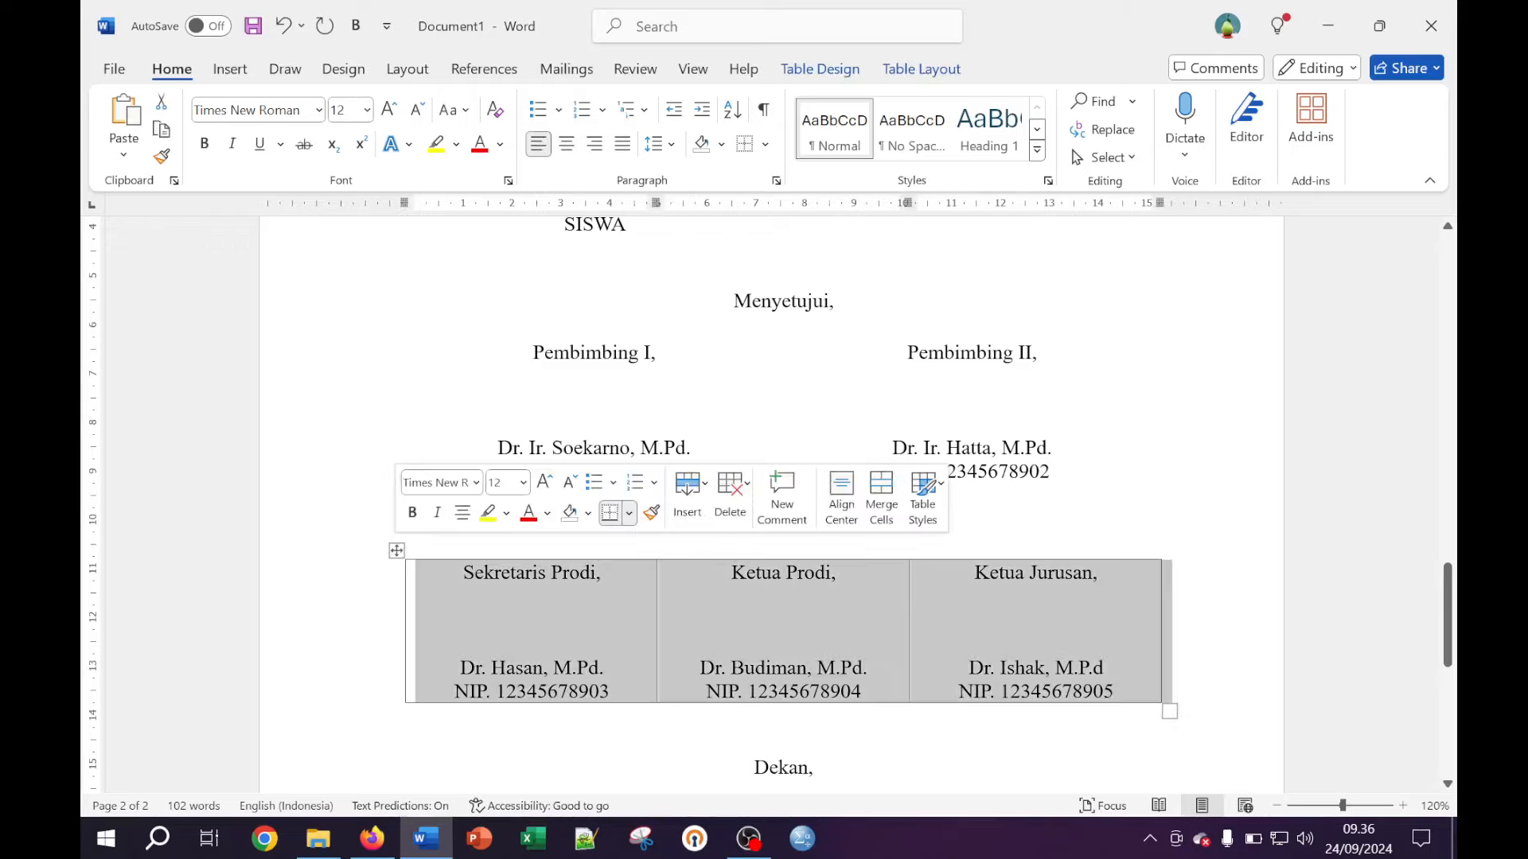
left_click(746, 150)
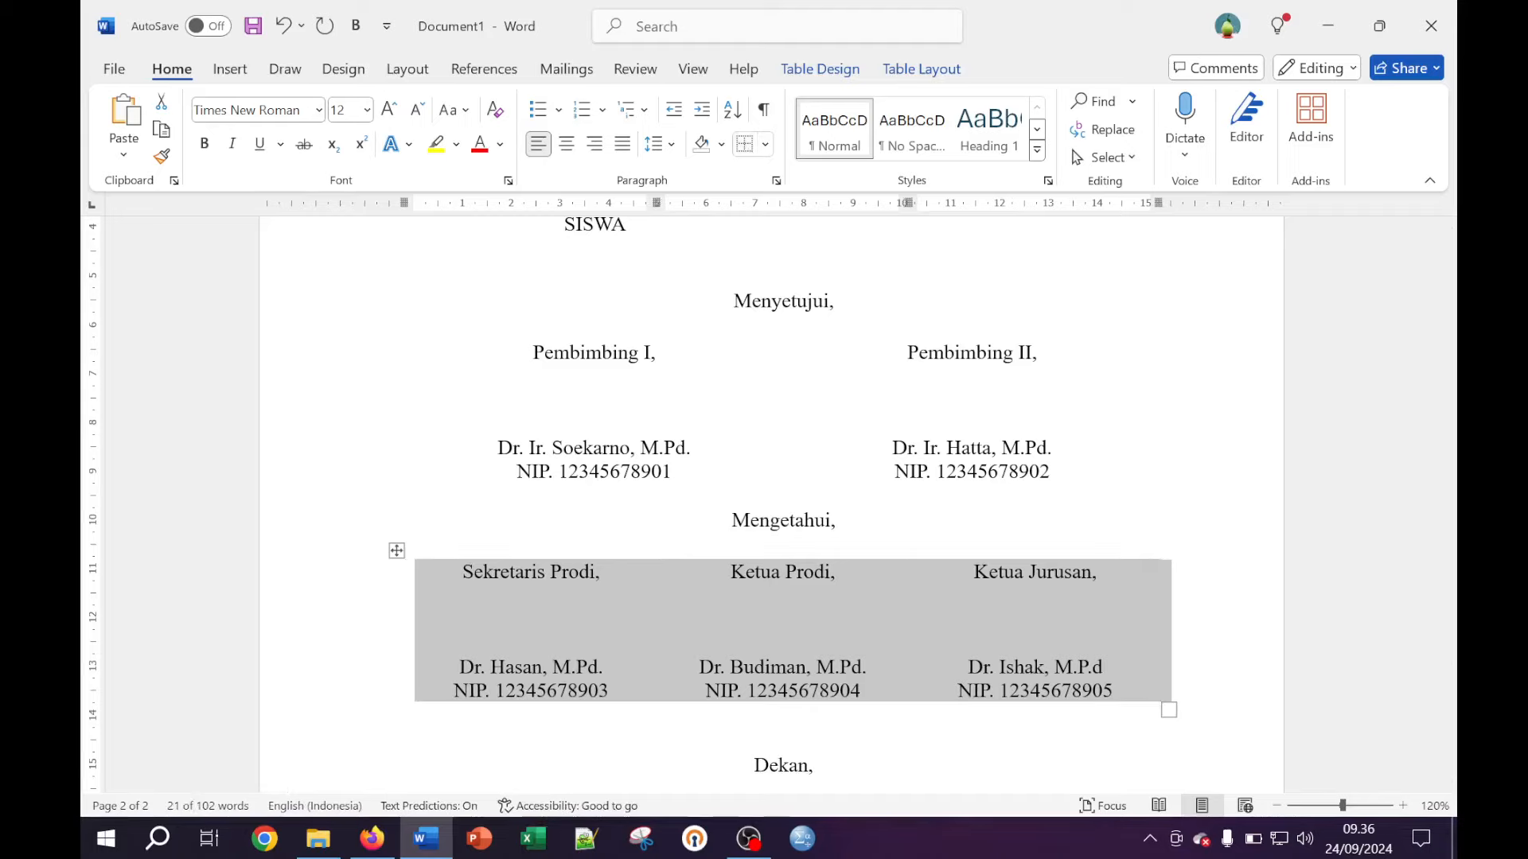
left_click(783, 521)
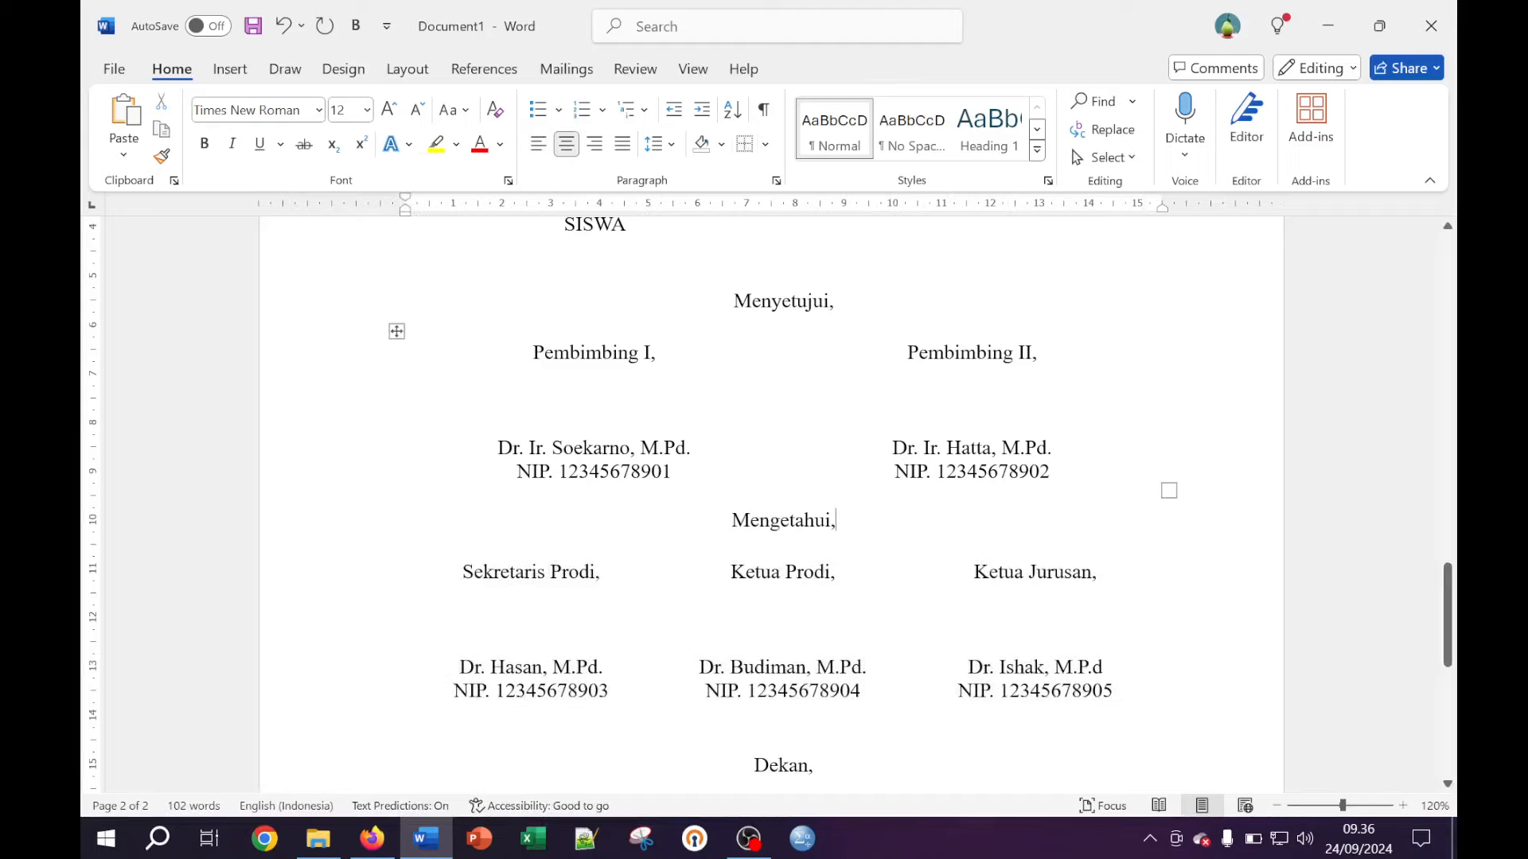
left_click(1276, 806)
left_click(1276, 806)
left_click(1276, 806)
left_click(1276, 806)
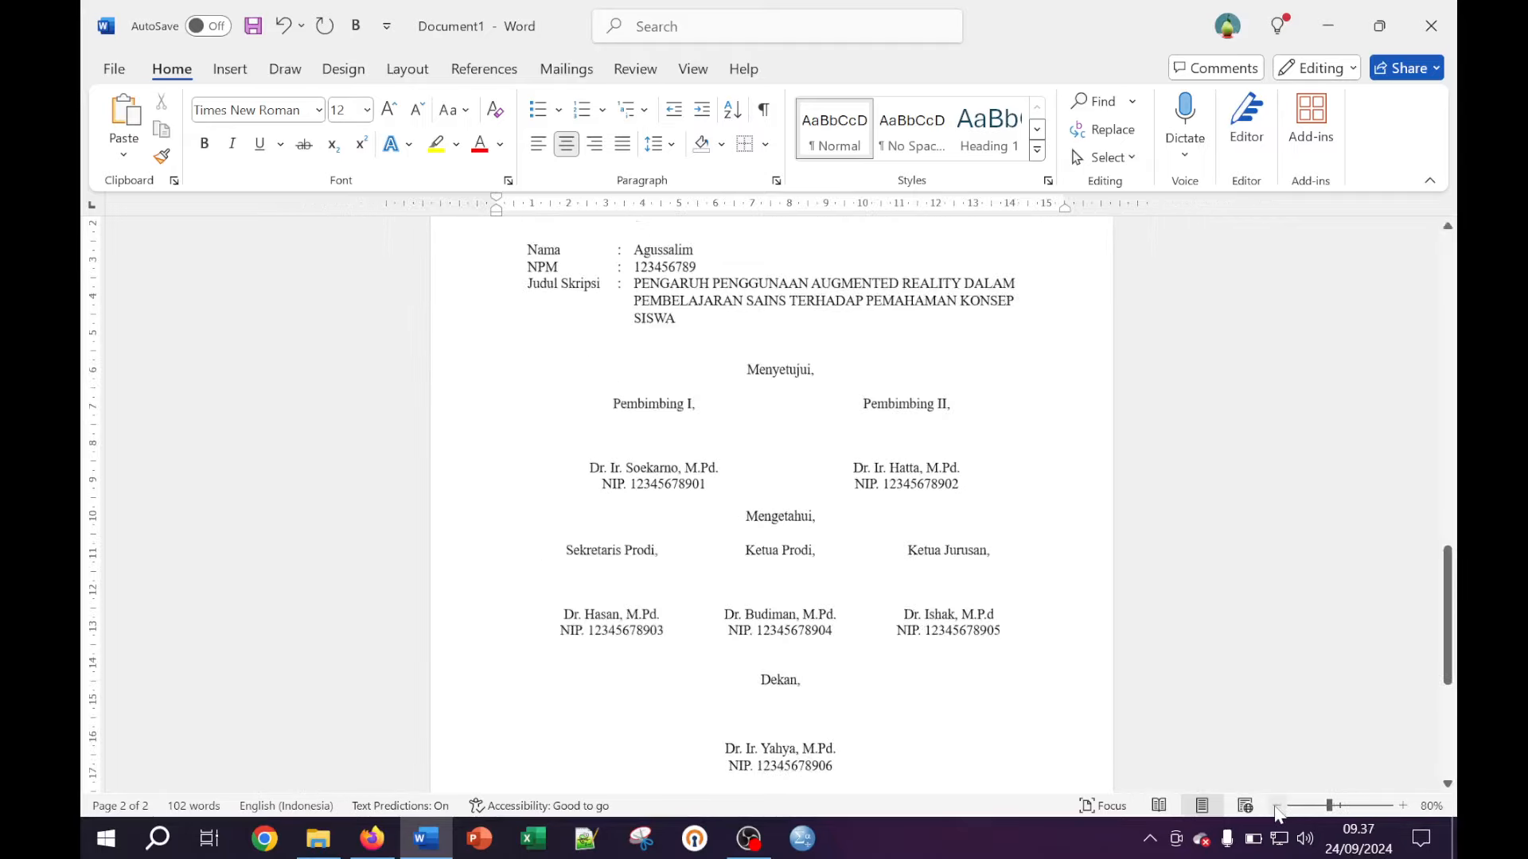
Add blank lines above the Menyetujui, Mengetahui and Dekan labels
left_click(1277, 806)
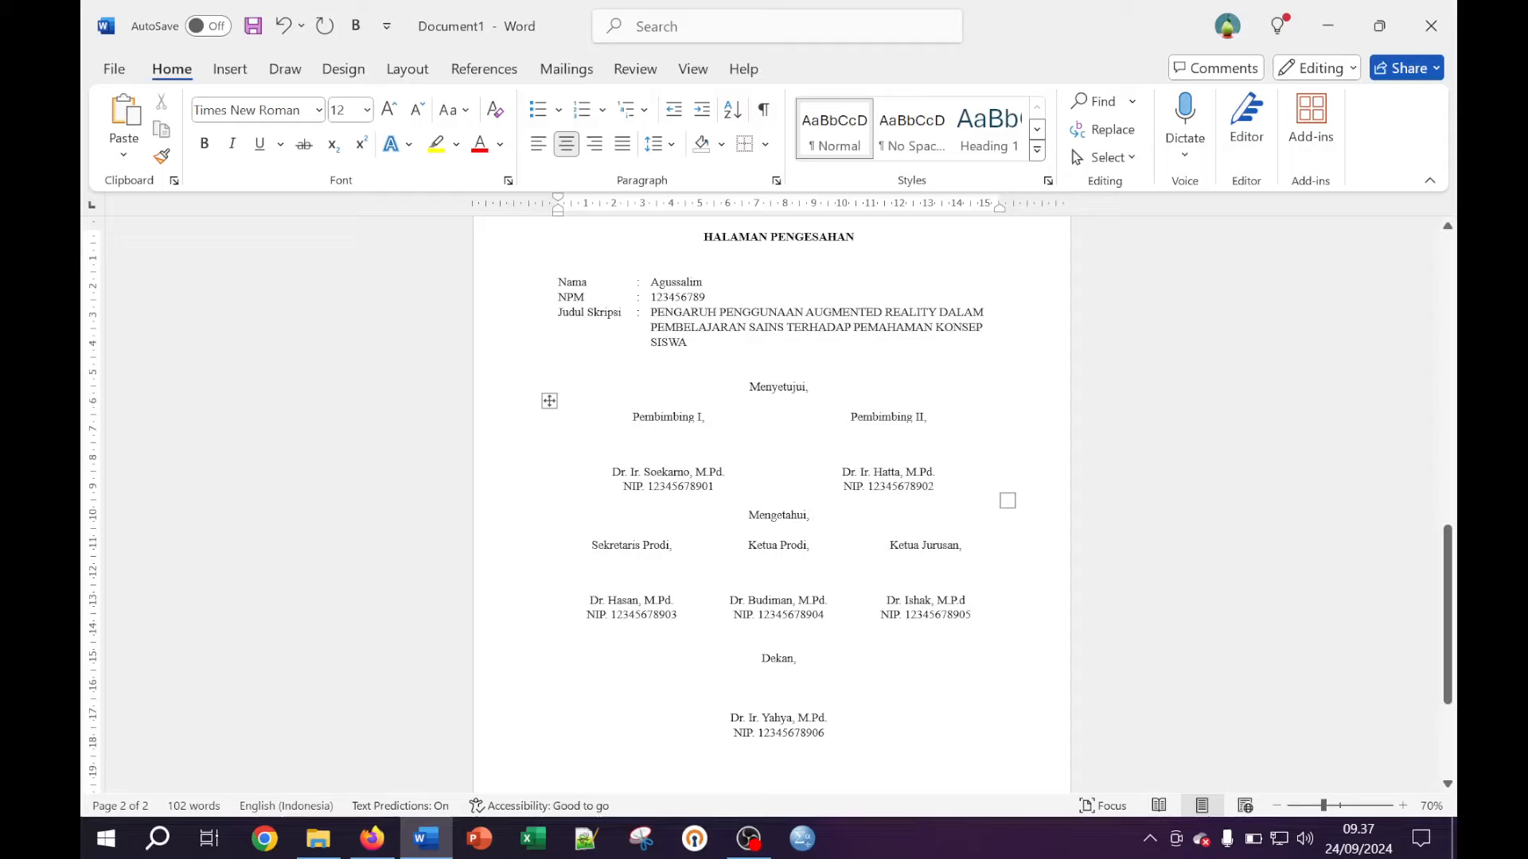
left_click(777, 355)
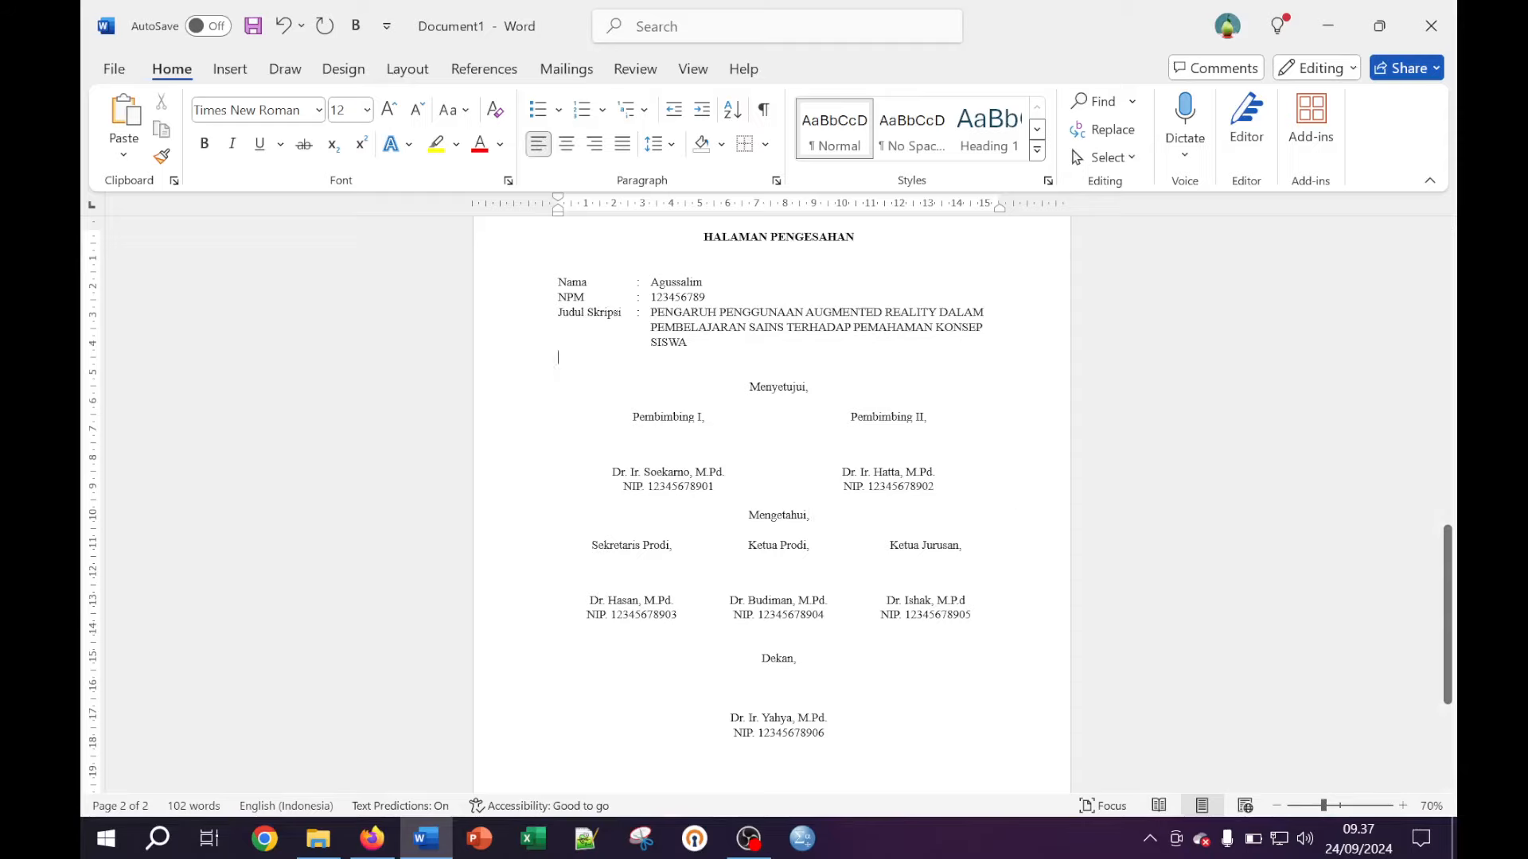
key("Return")
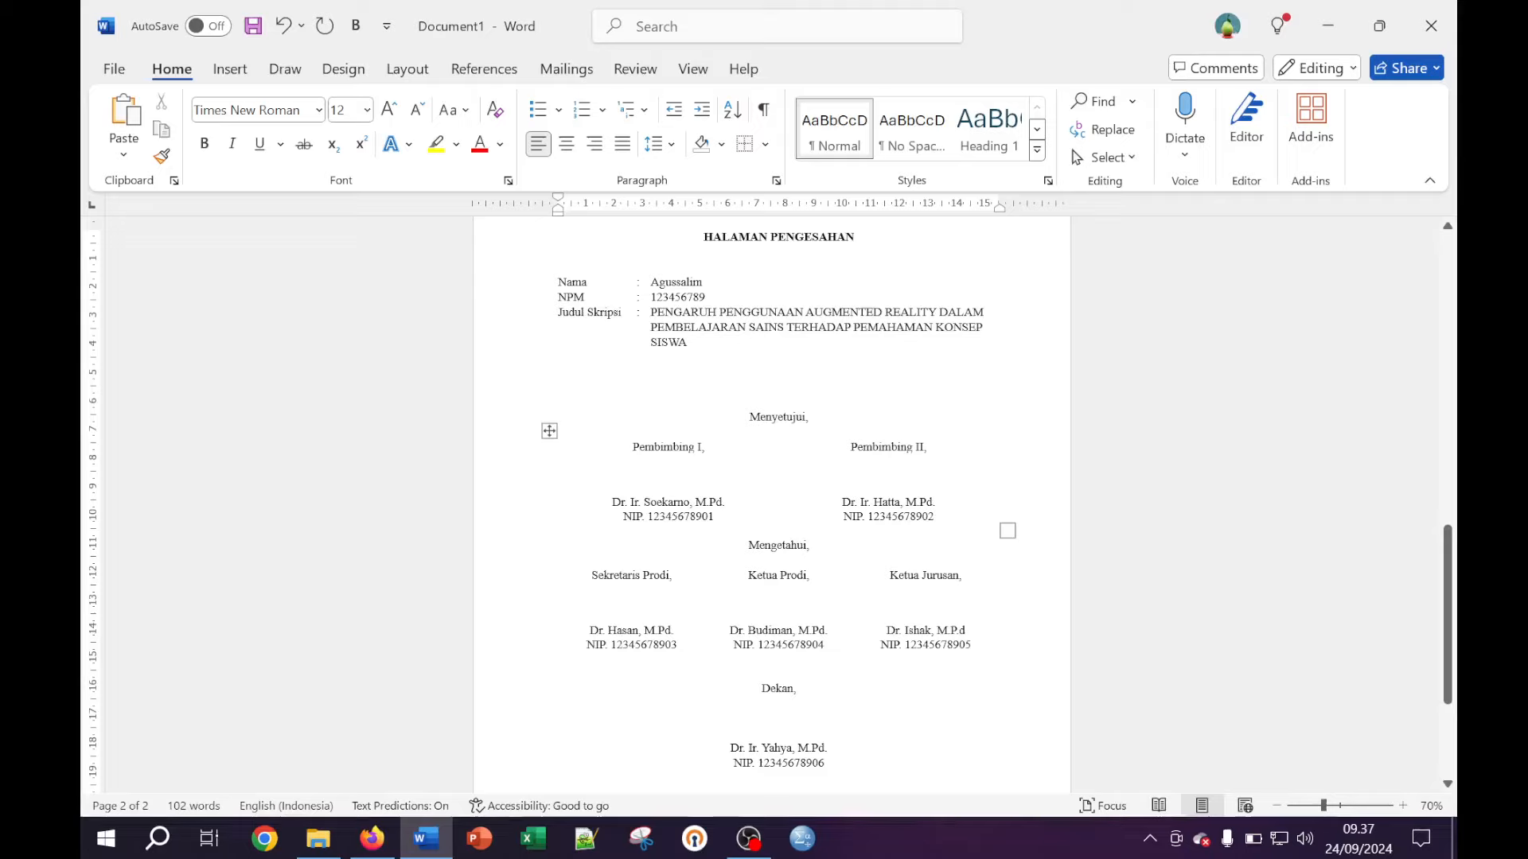
left_click(748, 545)
key("Return")
key("Return")
key("Return")
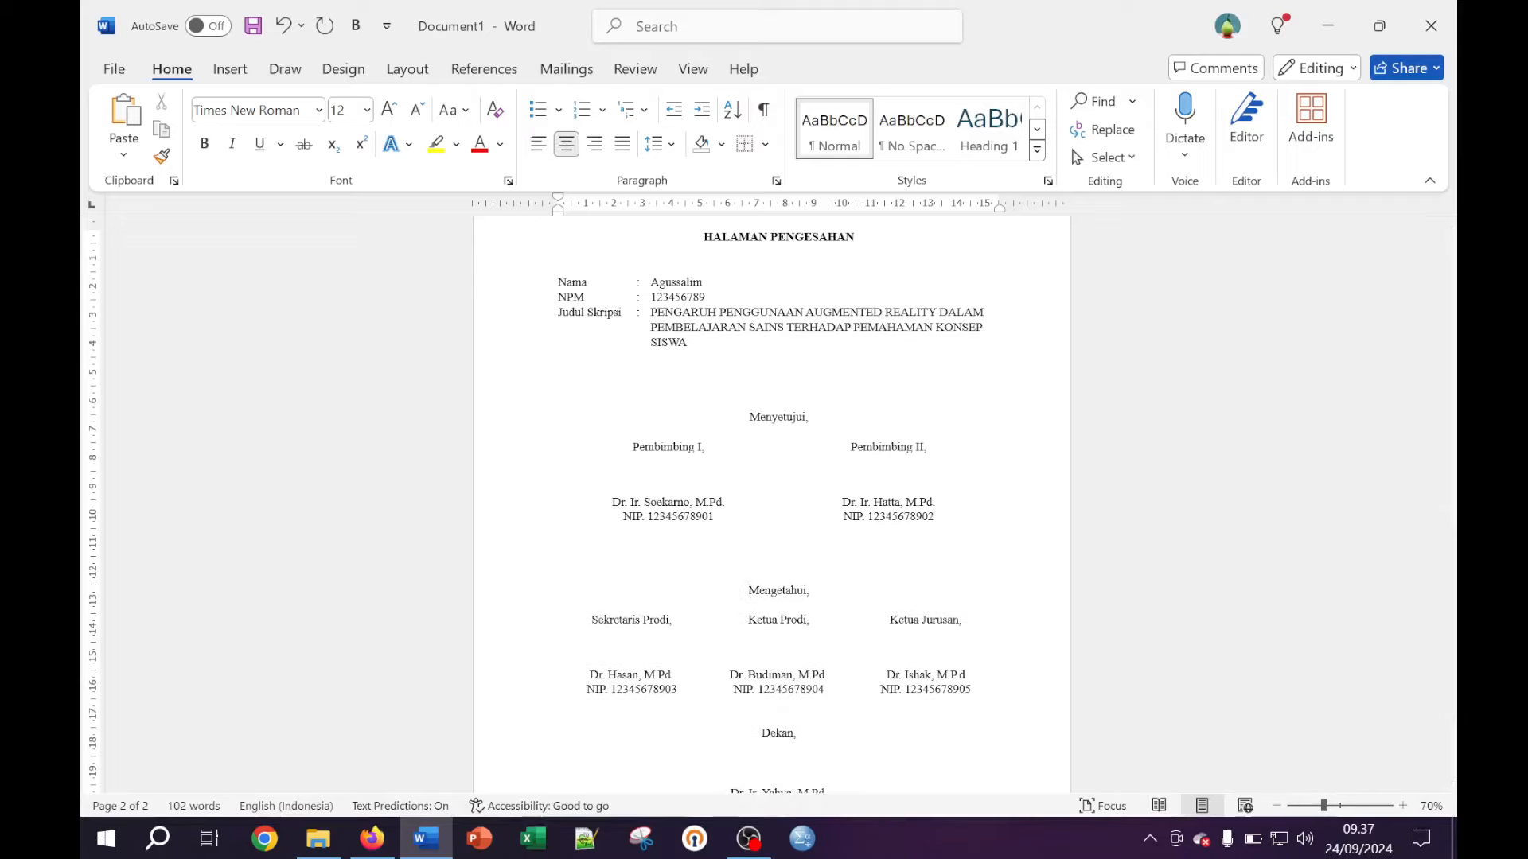
left_click(761, 732)
key("Return")
scroll(771, 501, "down", 5)
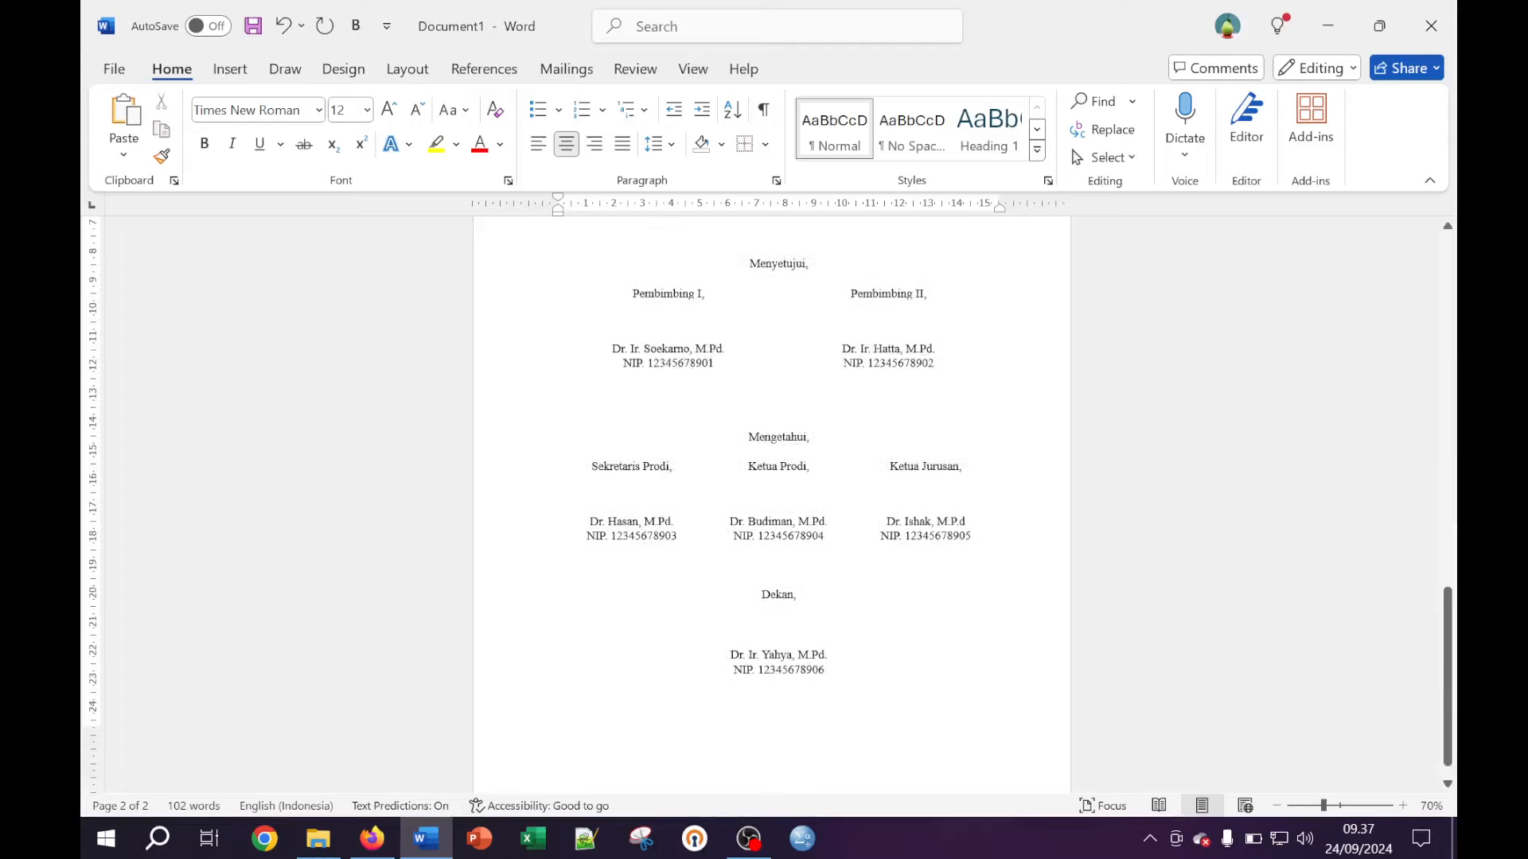
scroll(772, 501, "up", 4)
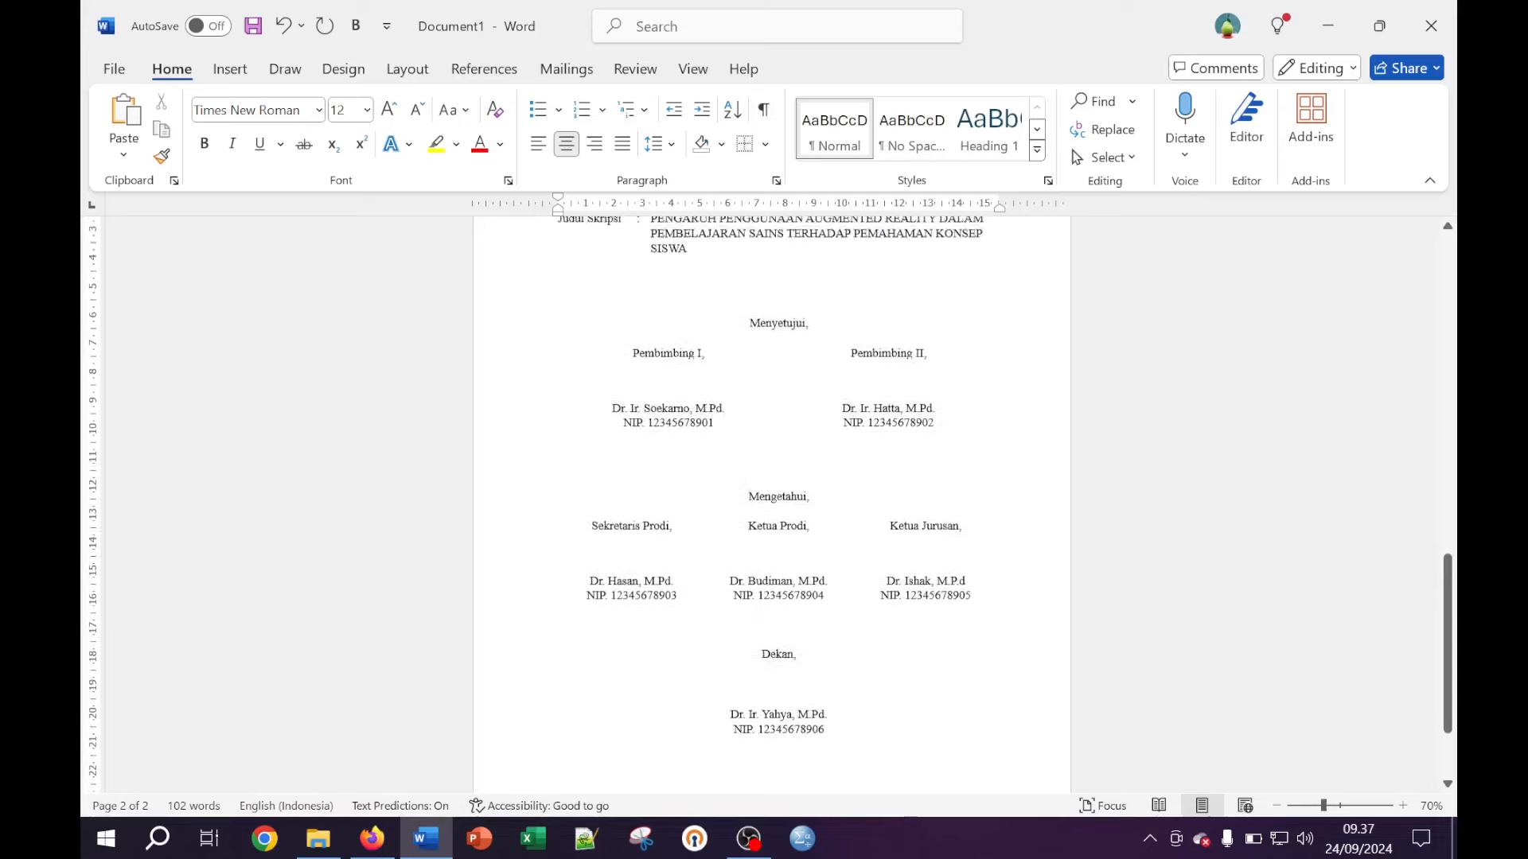
Widen the signing space above the Pembimbing, Sekretaris Prodi, Ketua Prodi and Ketua Jurusan names
left_click(669, 398)
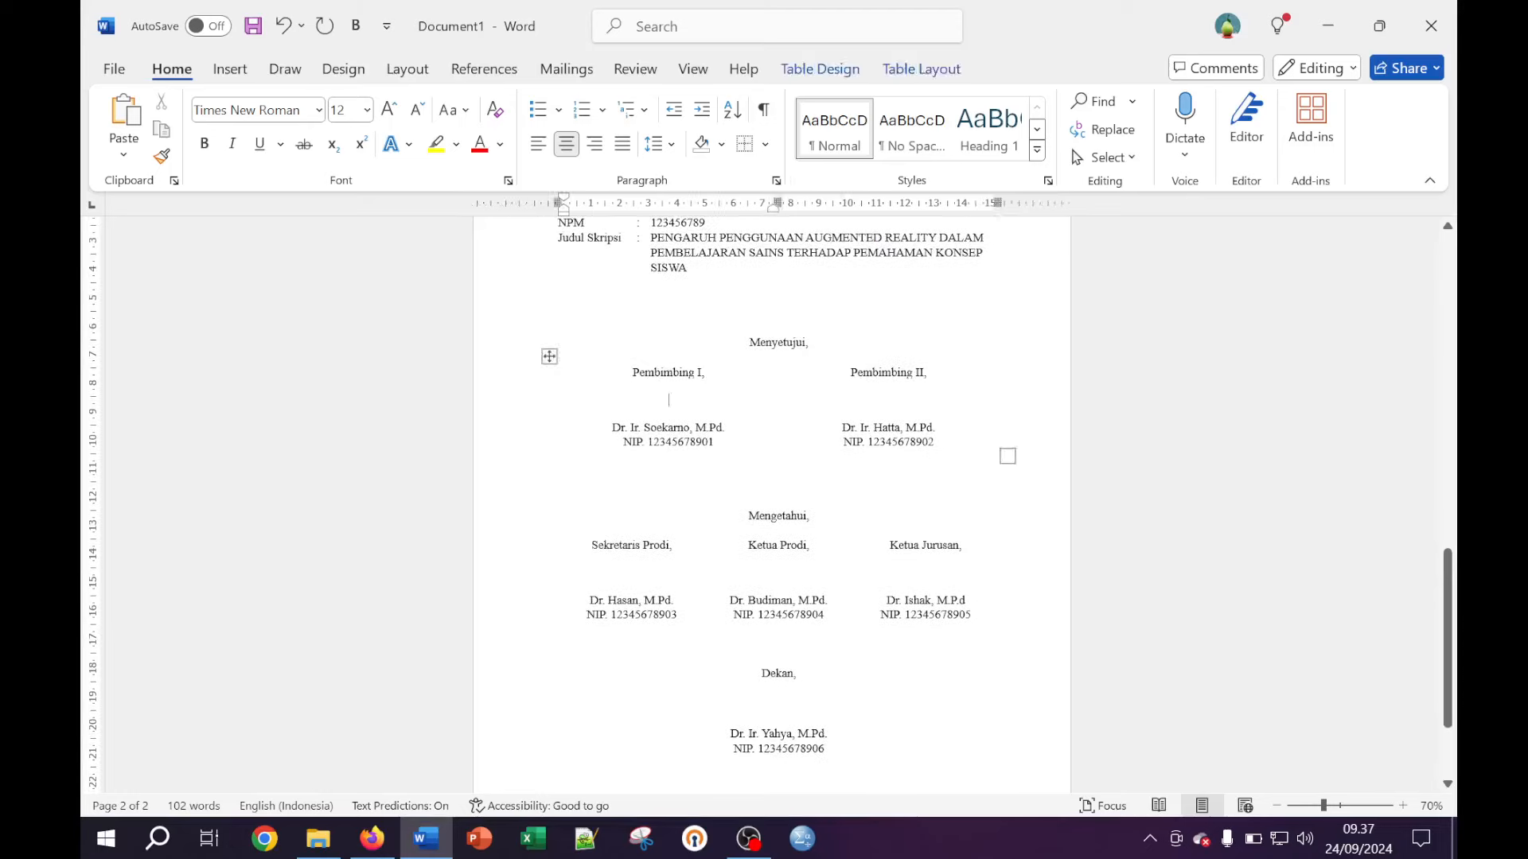
key("Return")
left_click(884, 413)
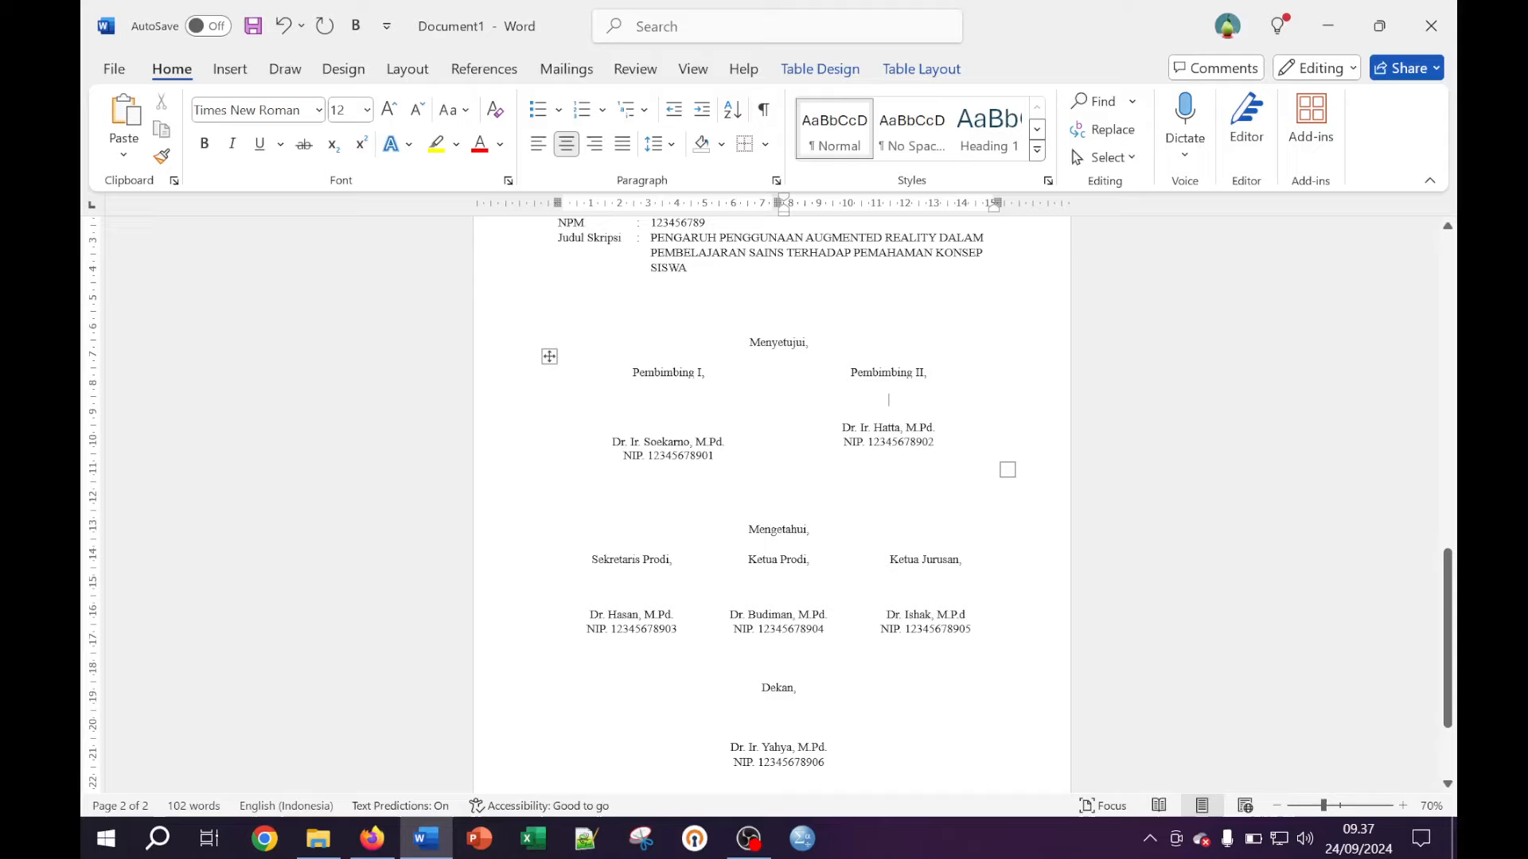
key("Return")
left_click(631, 593)
key("Return")
key("Return")
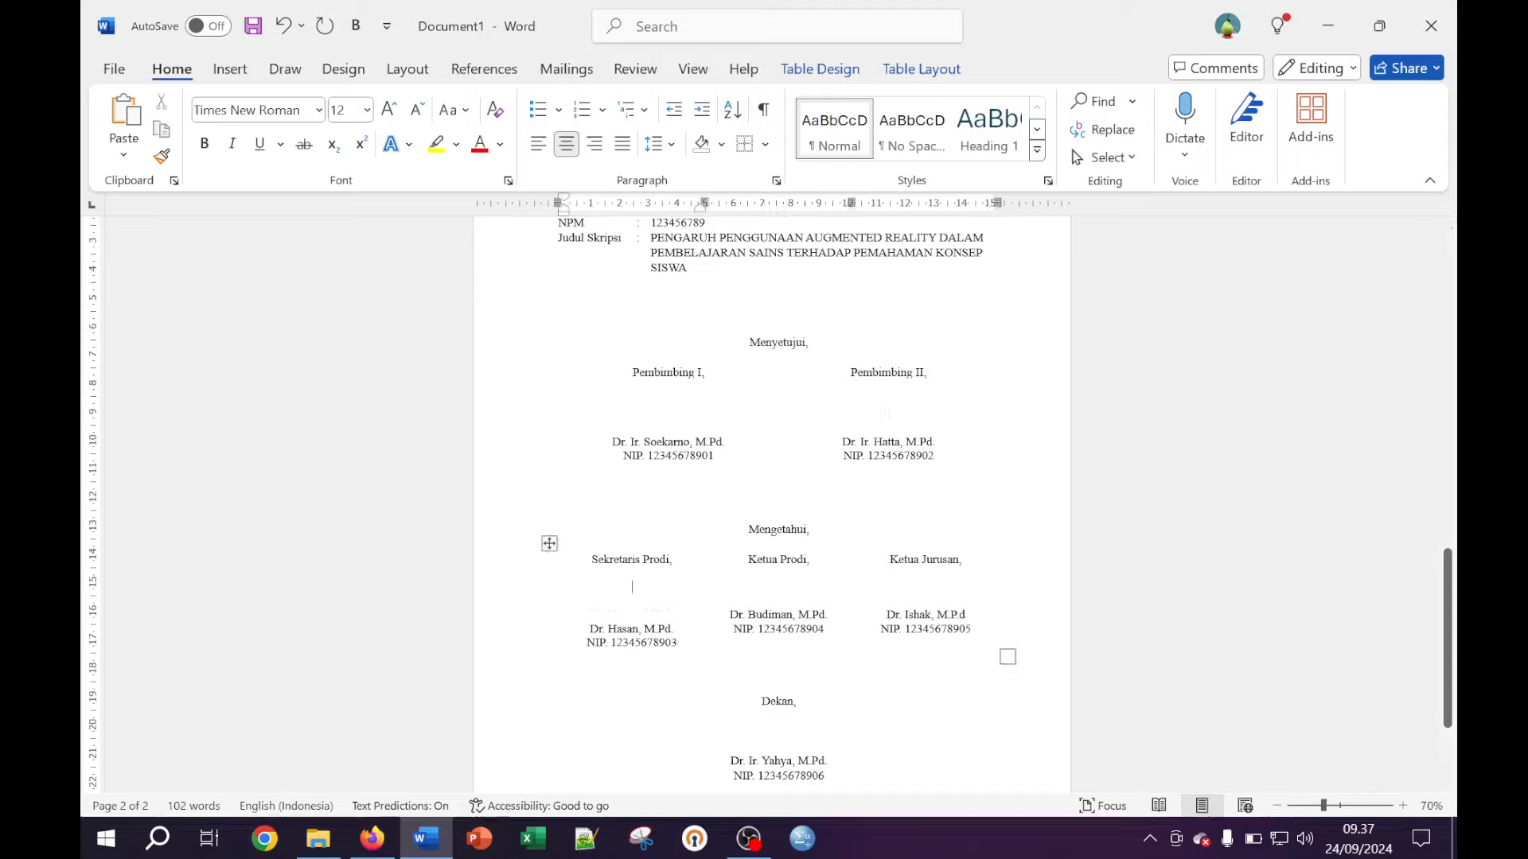
left_click(926, 599)
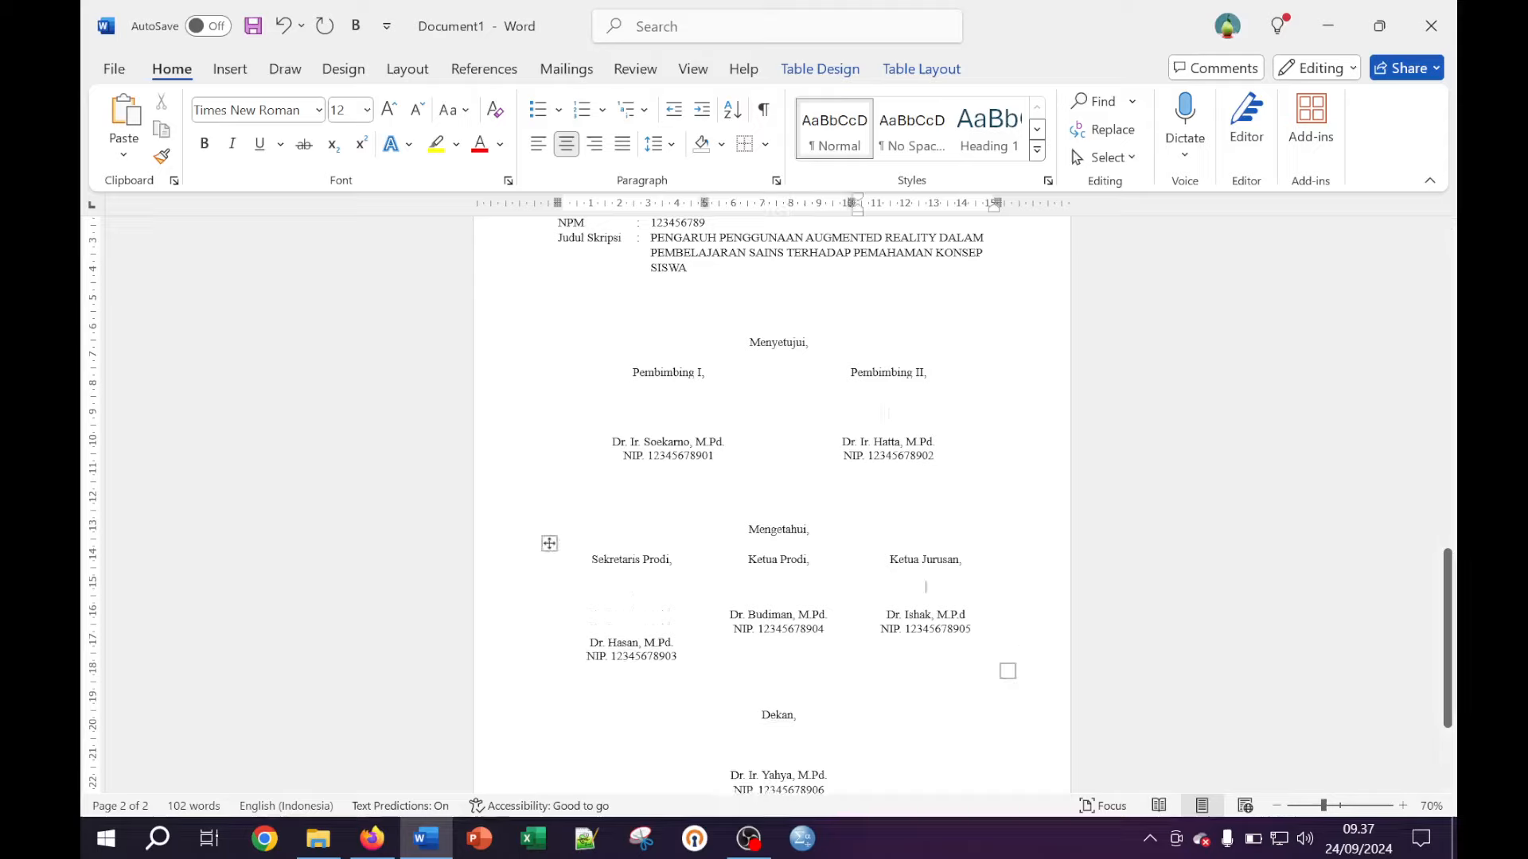
key("Return")
left_click(779, 600)
key("Return")
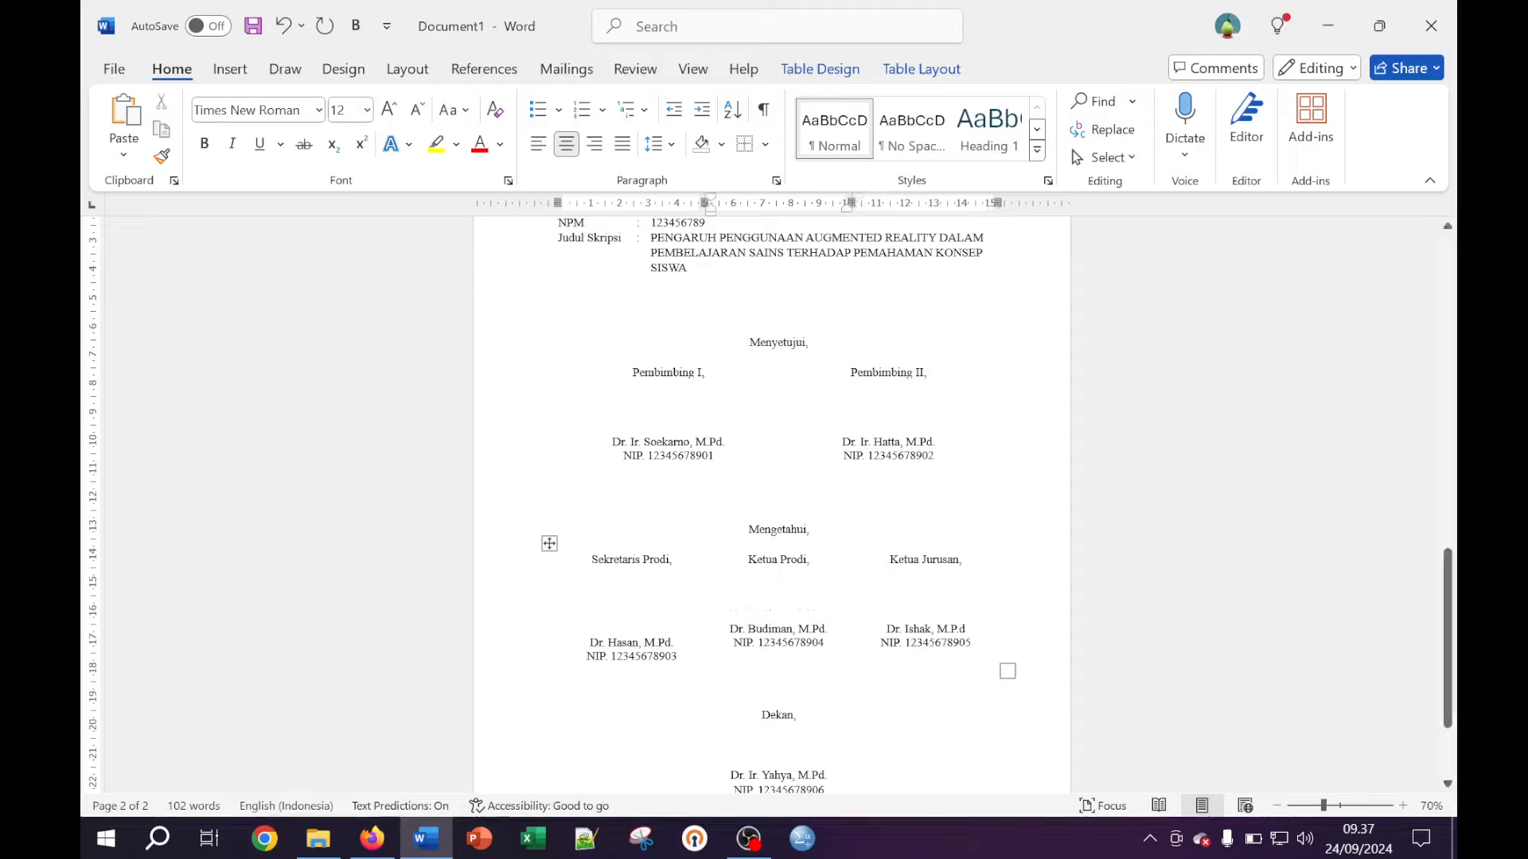
left_click(631, 614)
key("BackSpace")
key("BackSpace")
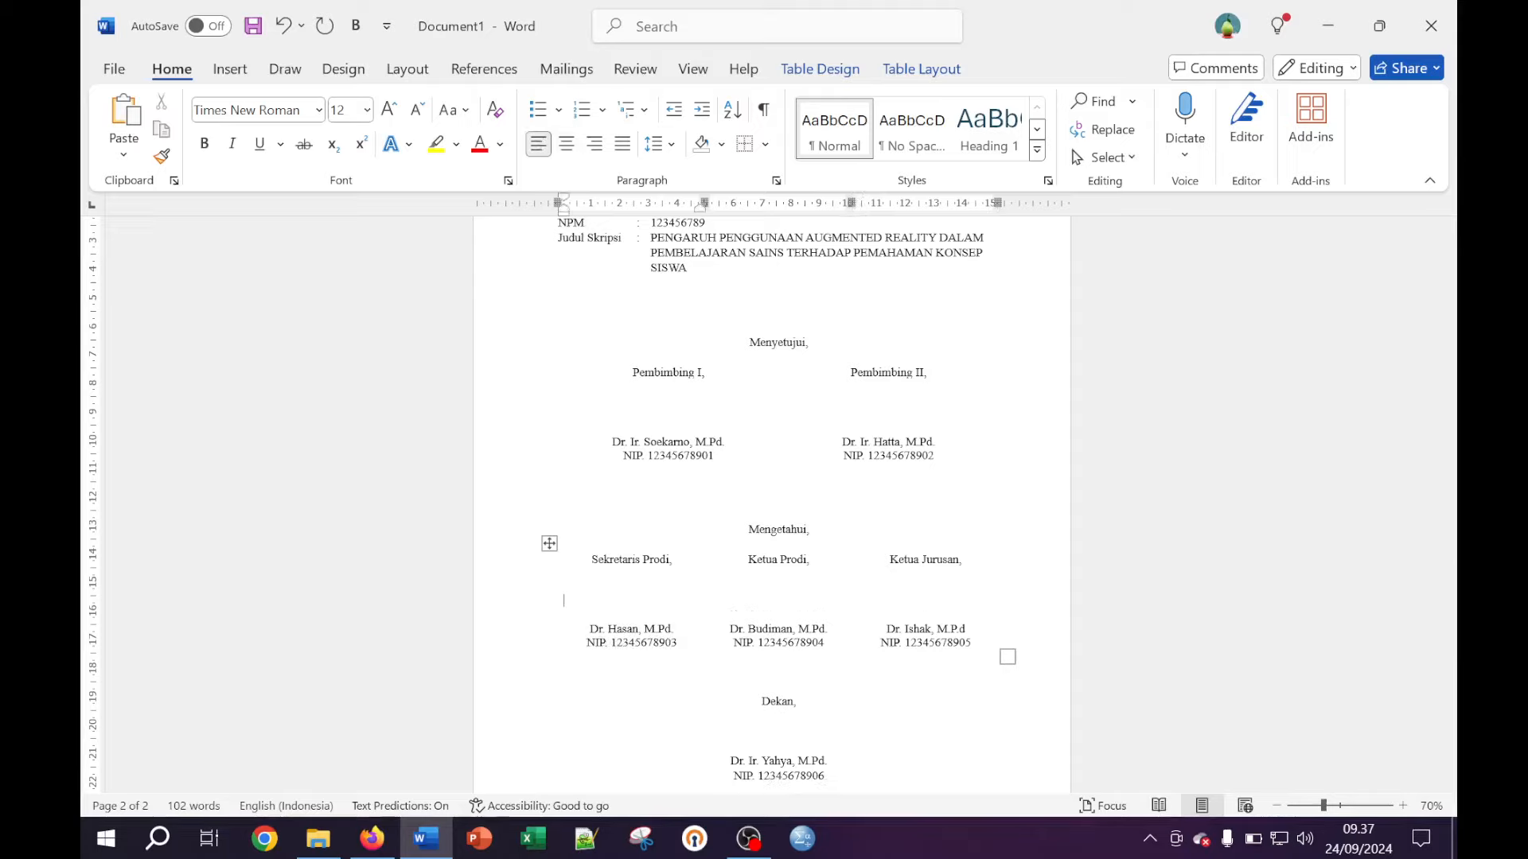
Bold the Pembimbing I, Pembimbing II and Sekretaris Prodi names
left_click_drag(611, 442, 729, 442)
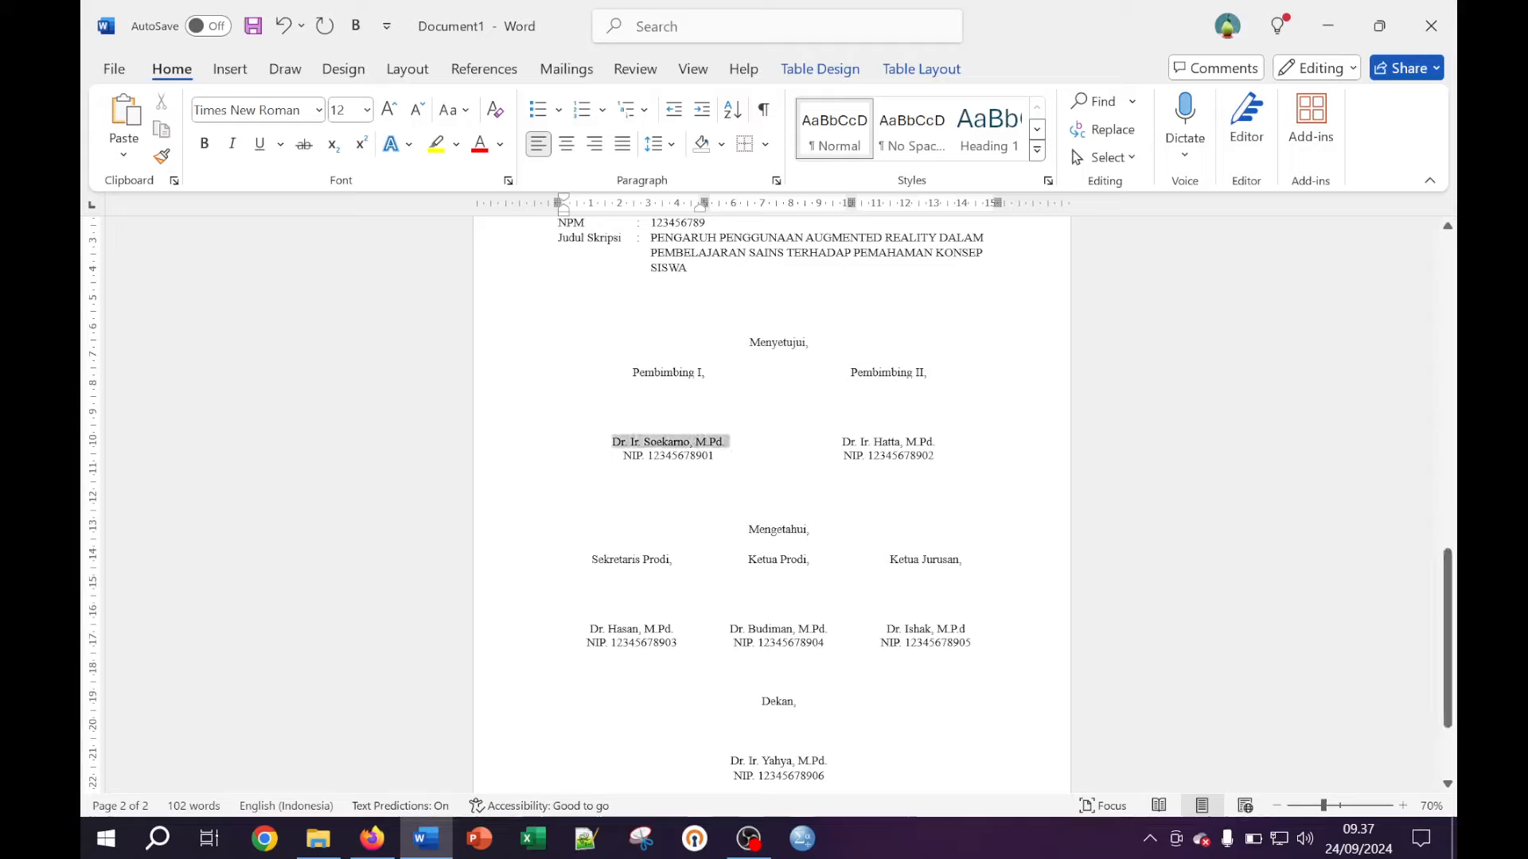
left_click(204, 144)
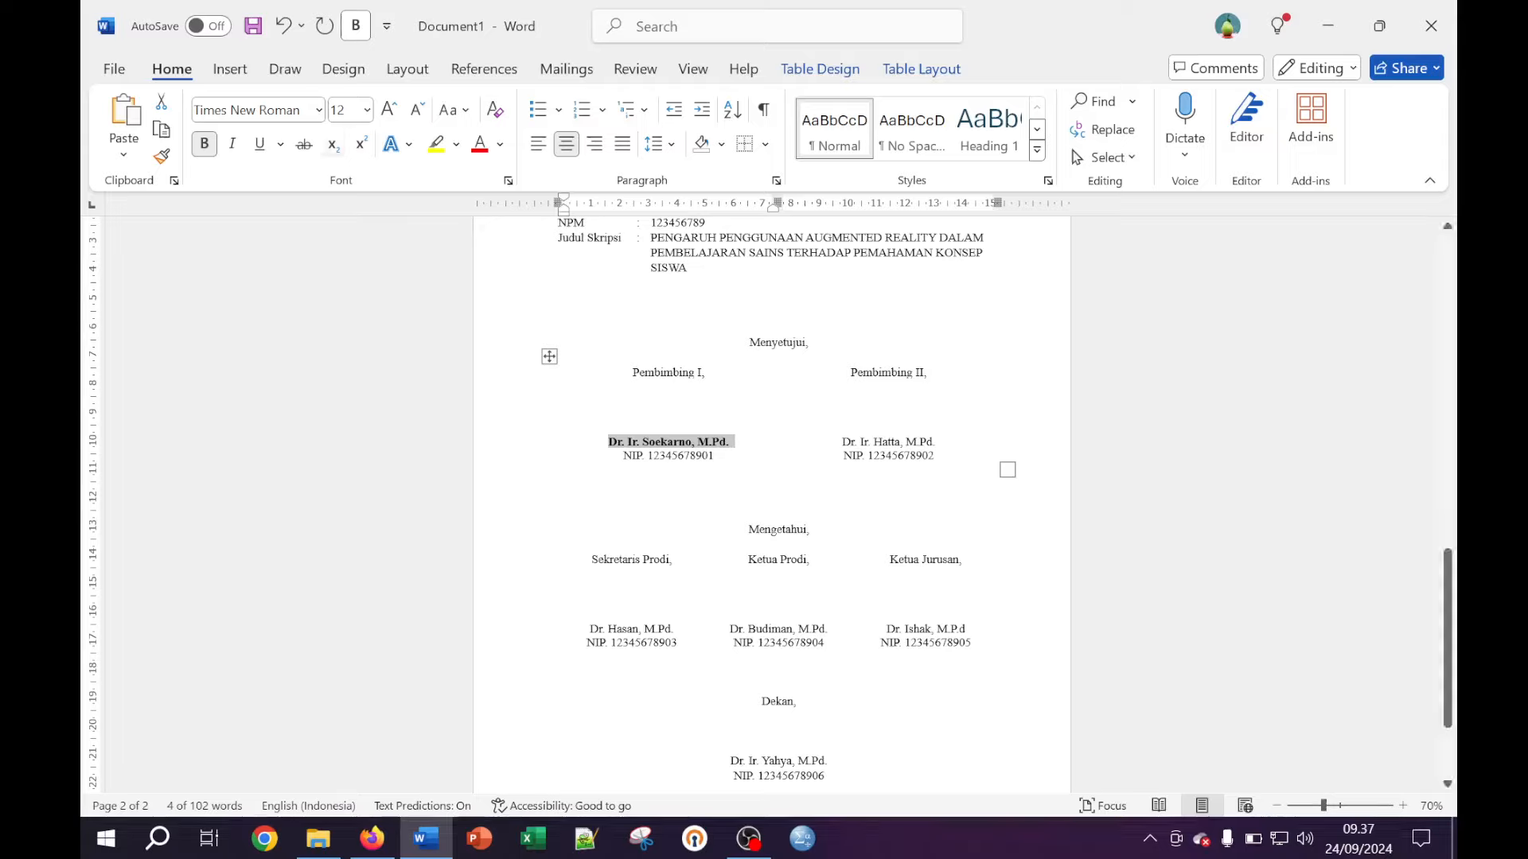
left_click_drag(843, 442, 937, 442)
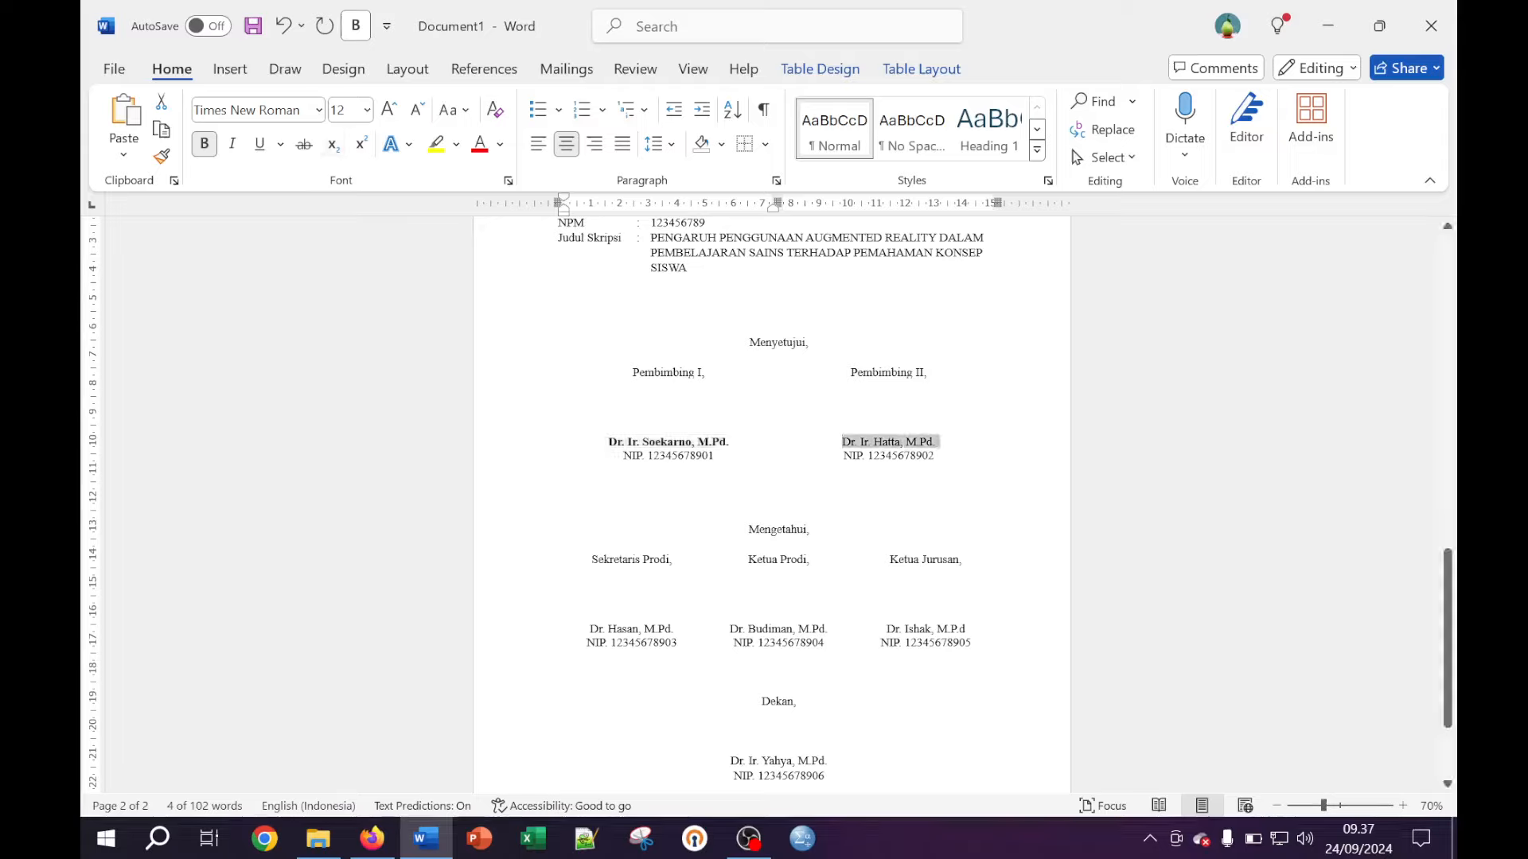
left_click(209, 146)
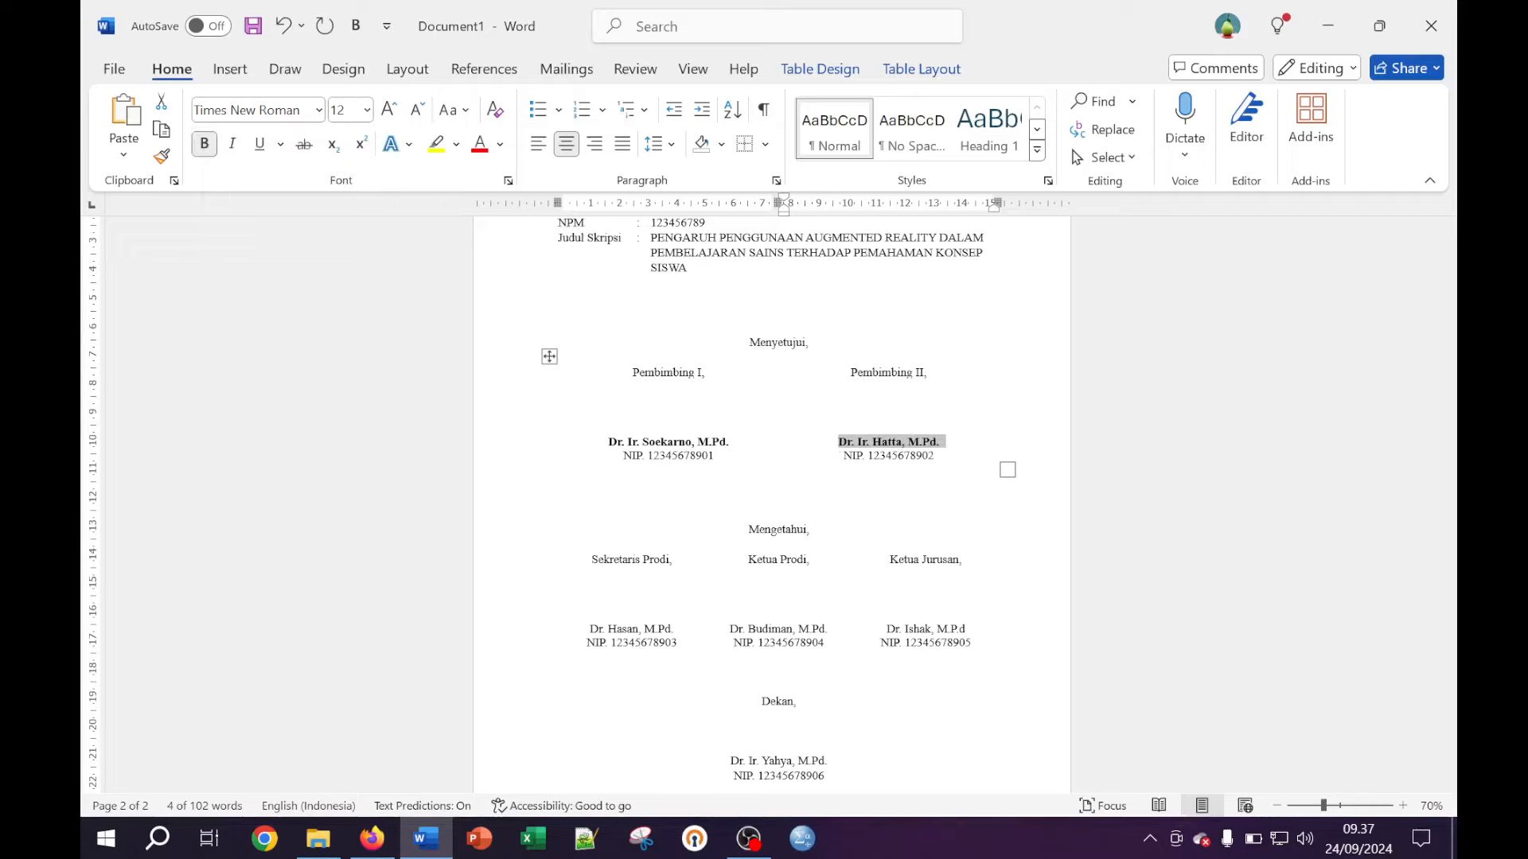
left_click(582, 628)
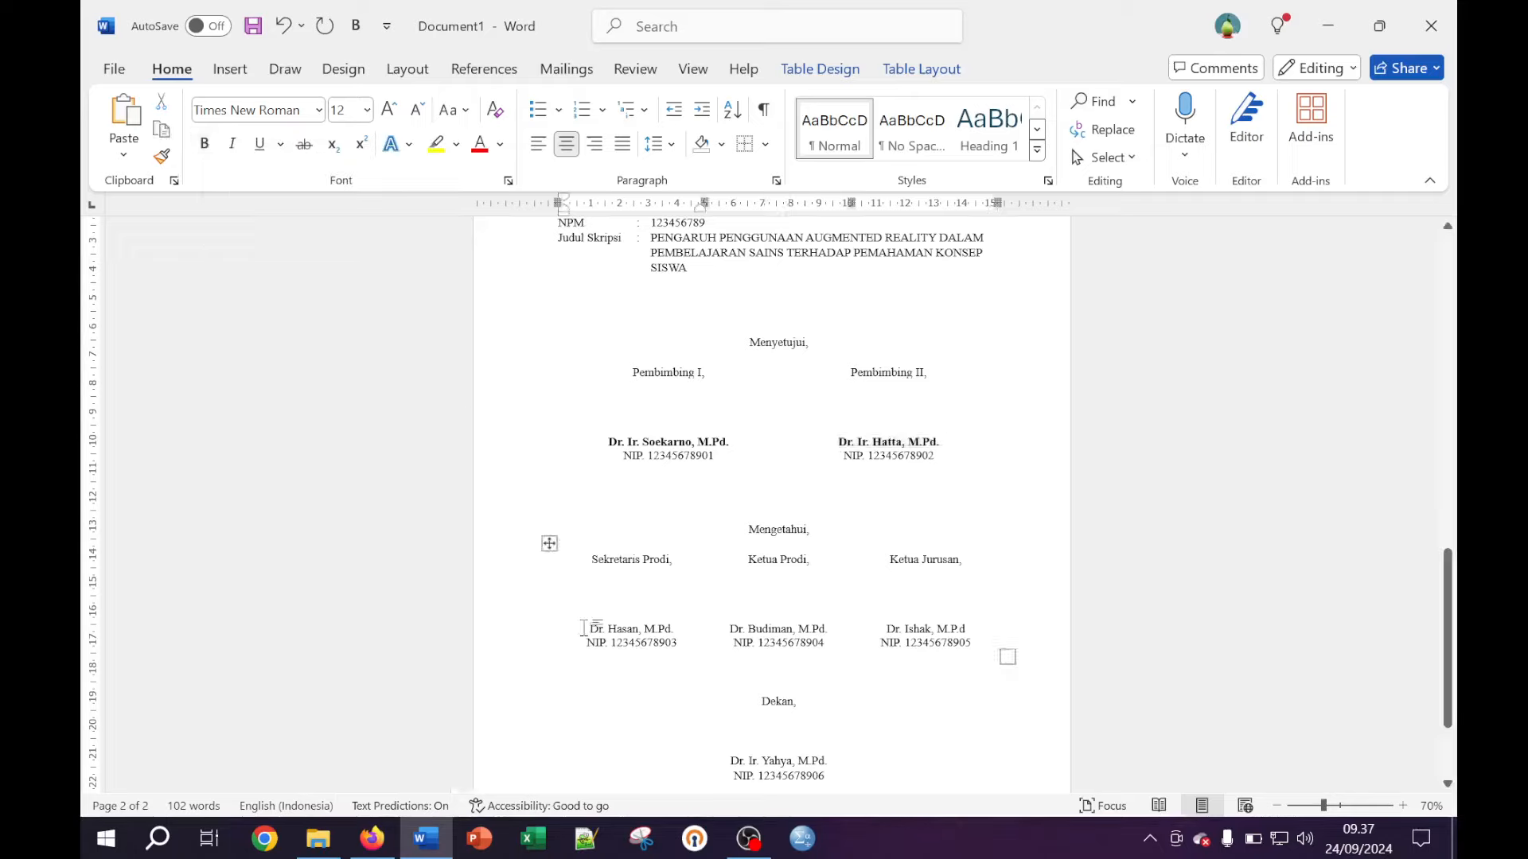
left_click_drag(581, 628, 680, 629)
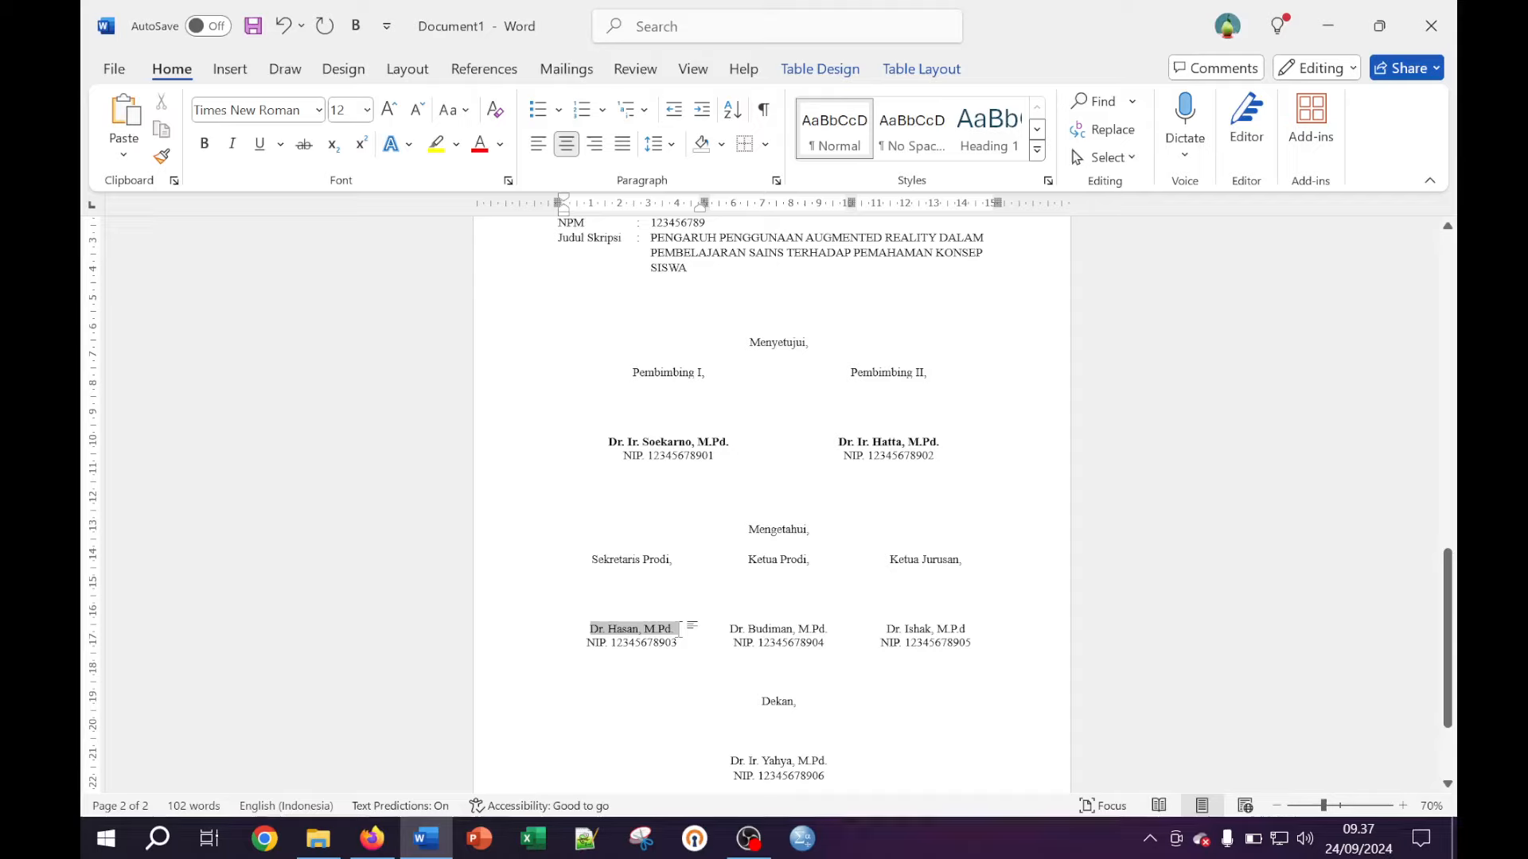
right_click(206, 145)
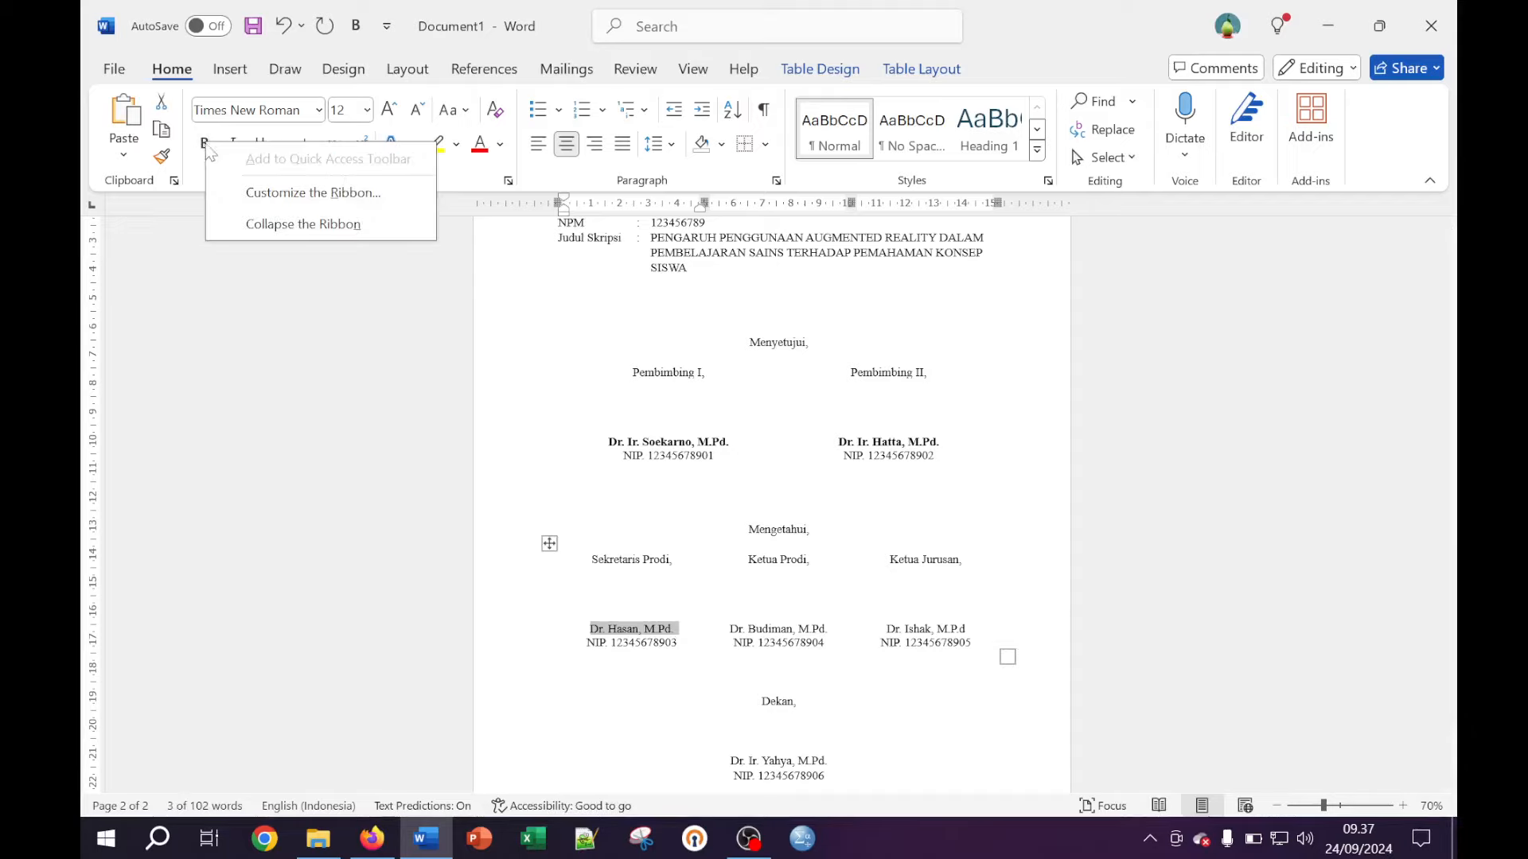
left_click(210, 300)
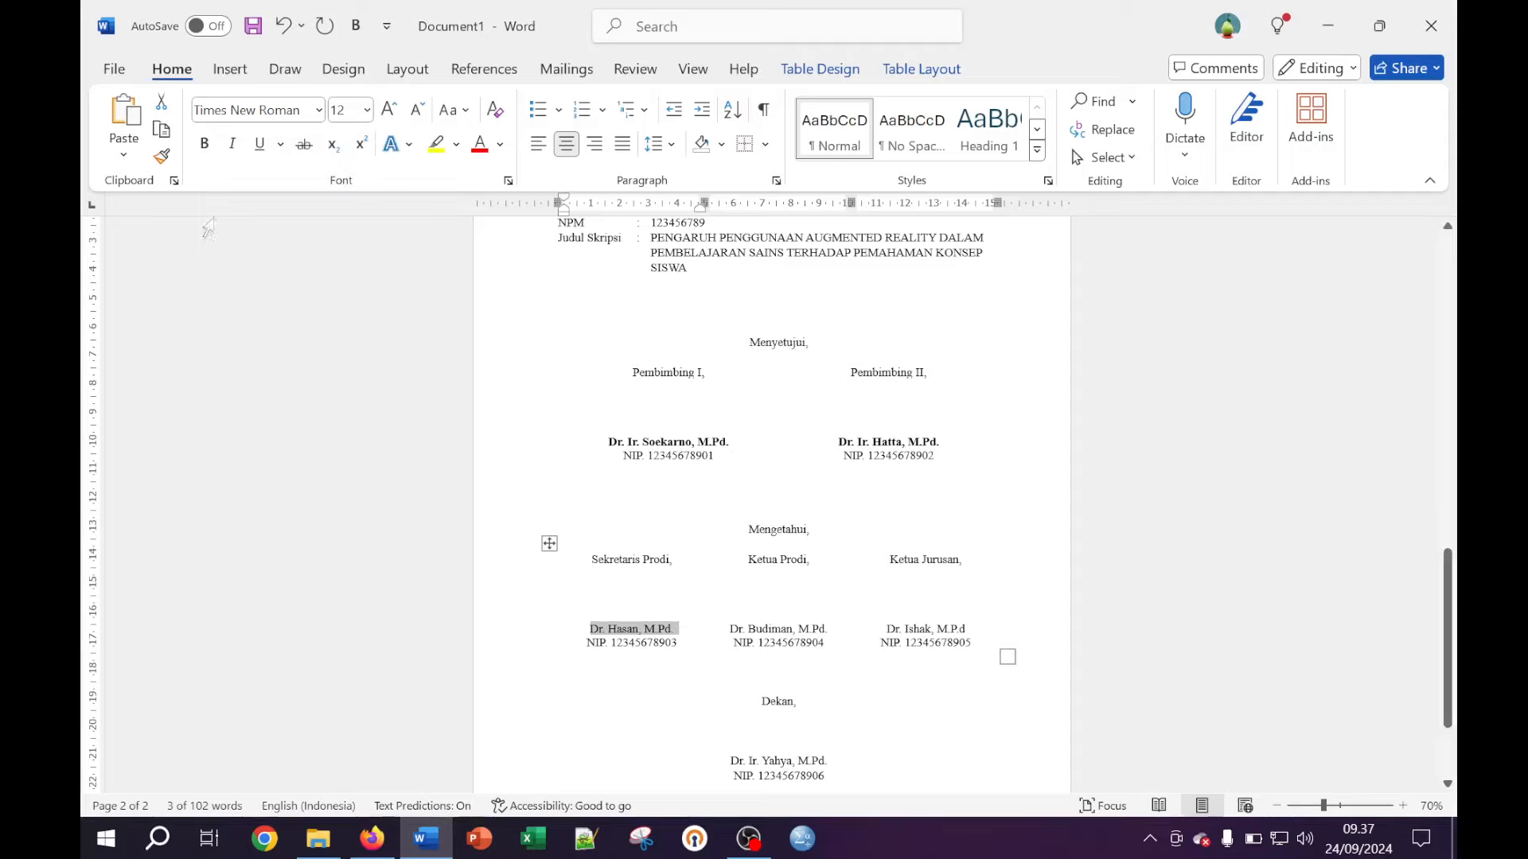
left_click(210, 148)
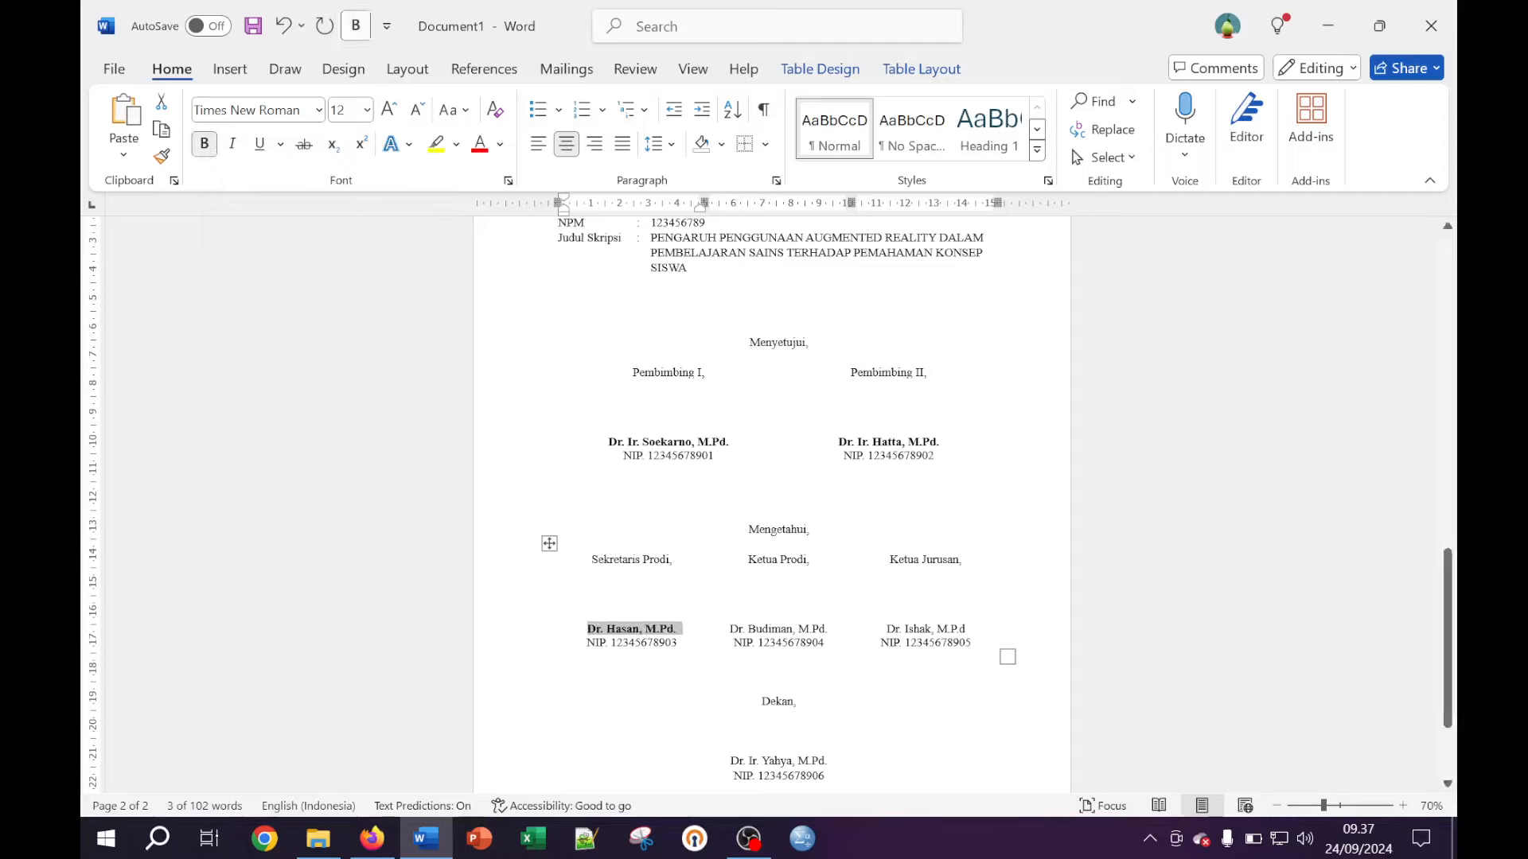
Bold the Ketua Prodi, Ketua Jurusan and Dekan names
triple_click(770, 630)
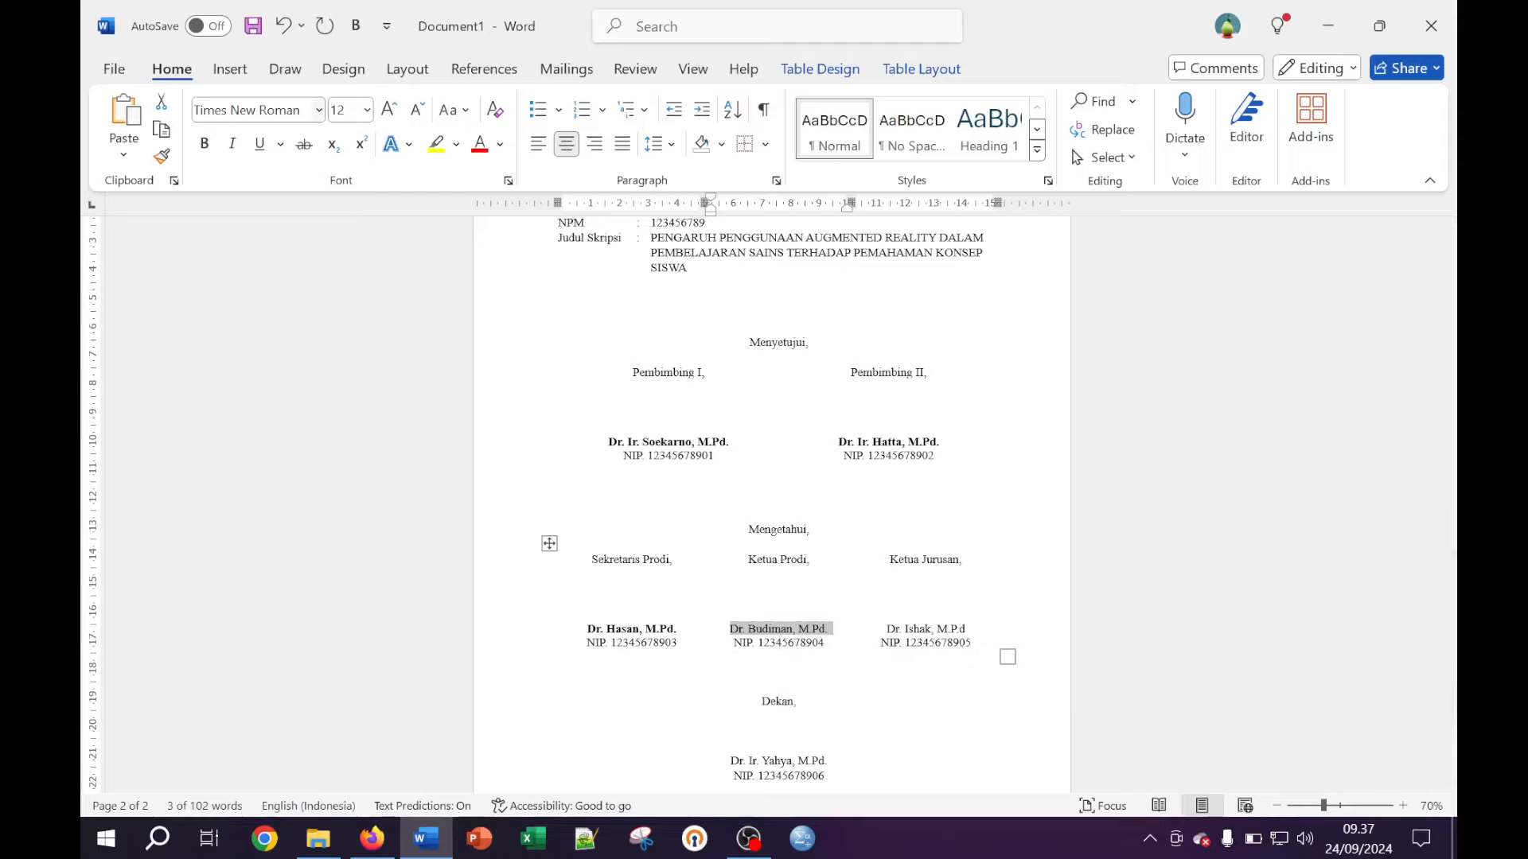
left_click(205, 144)
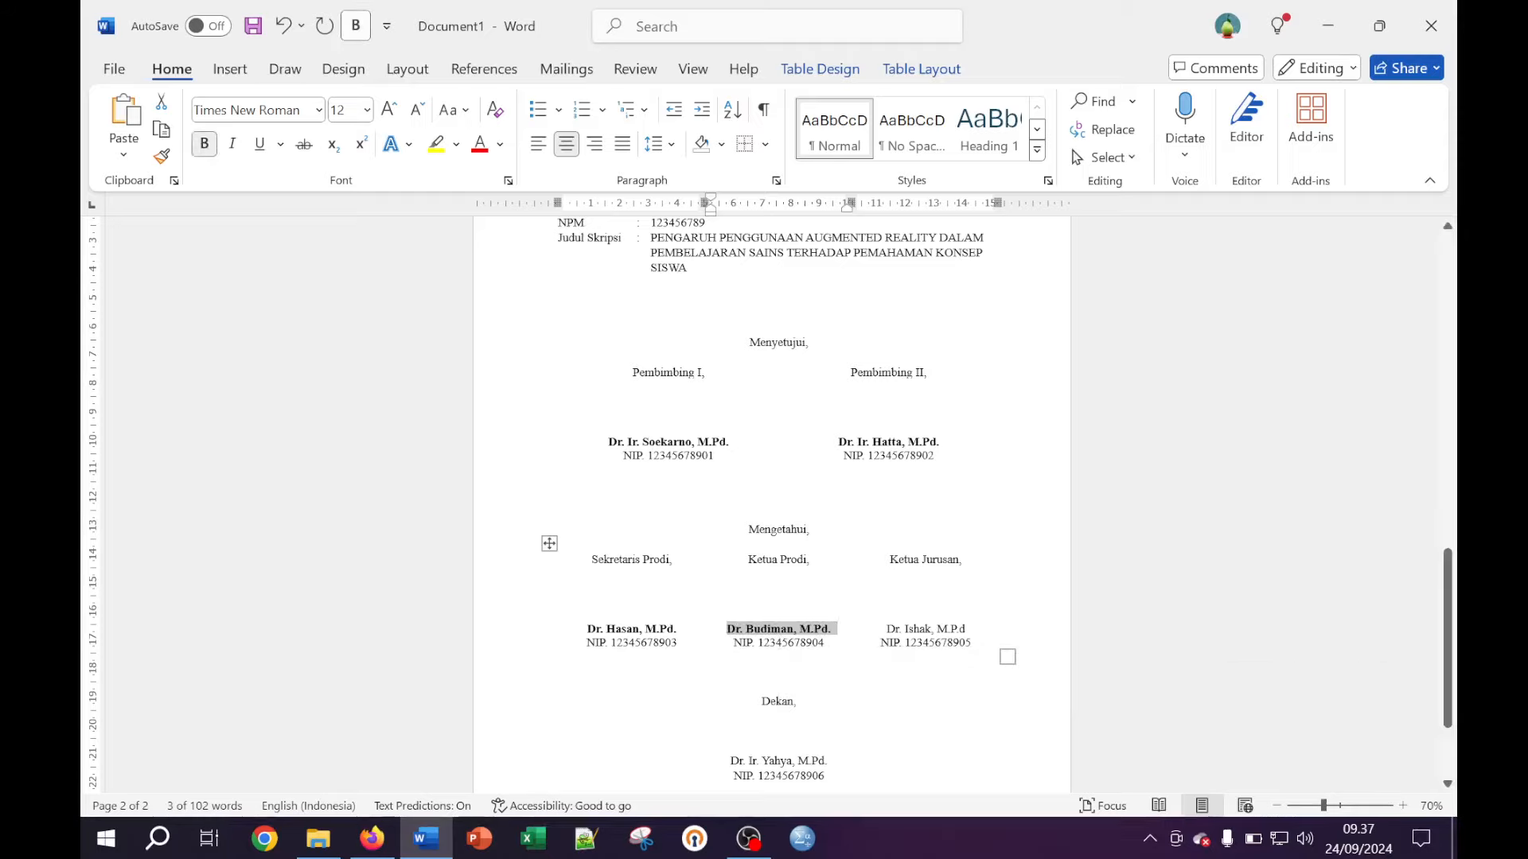
triple_click(926, 629)
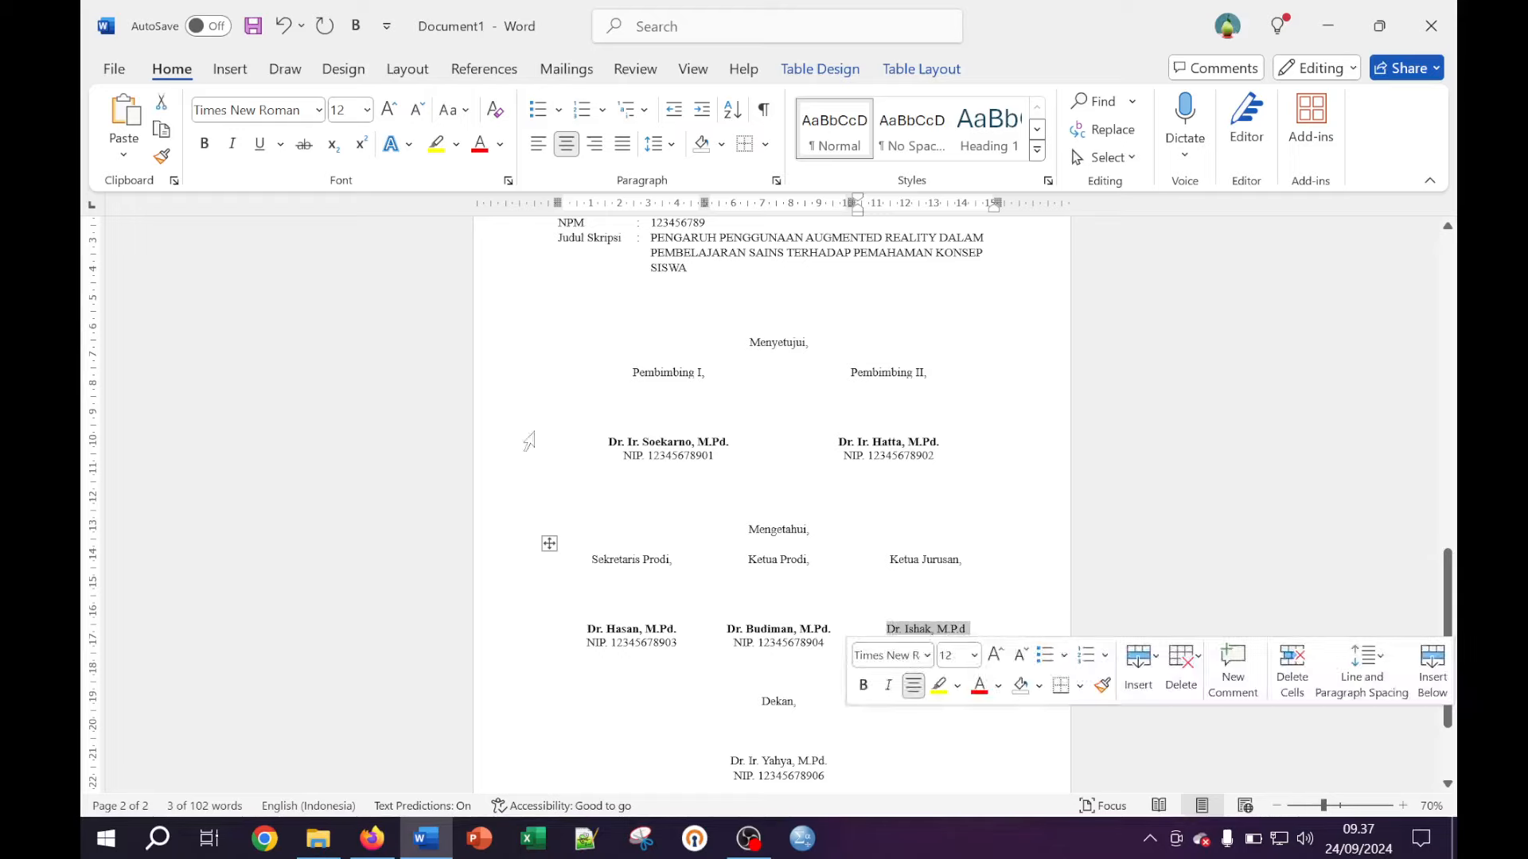
left_click(355, 26)
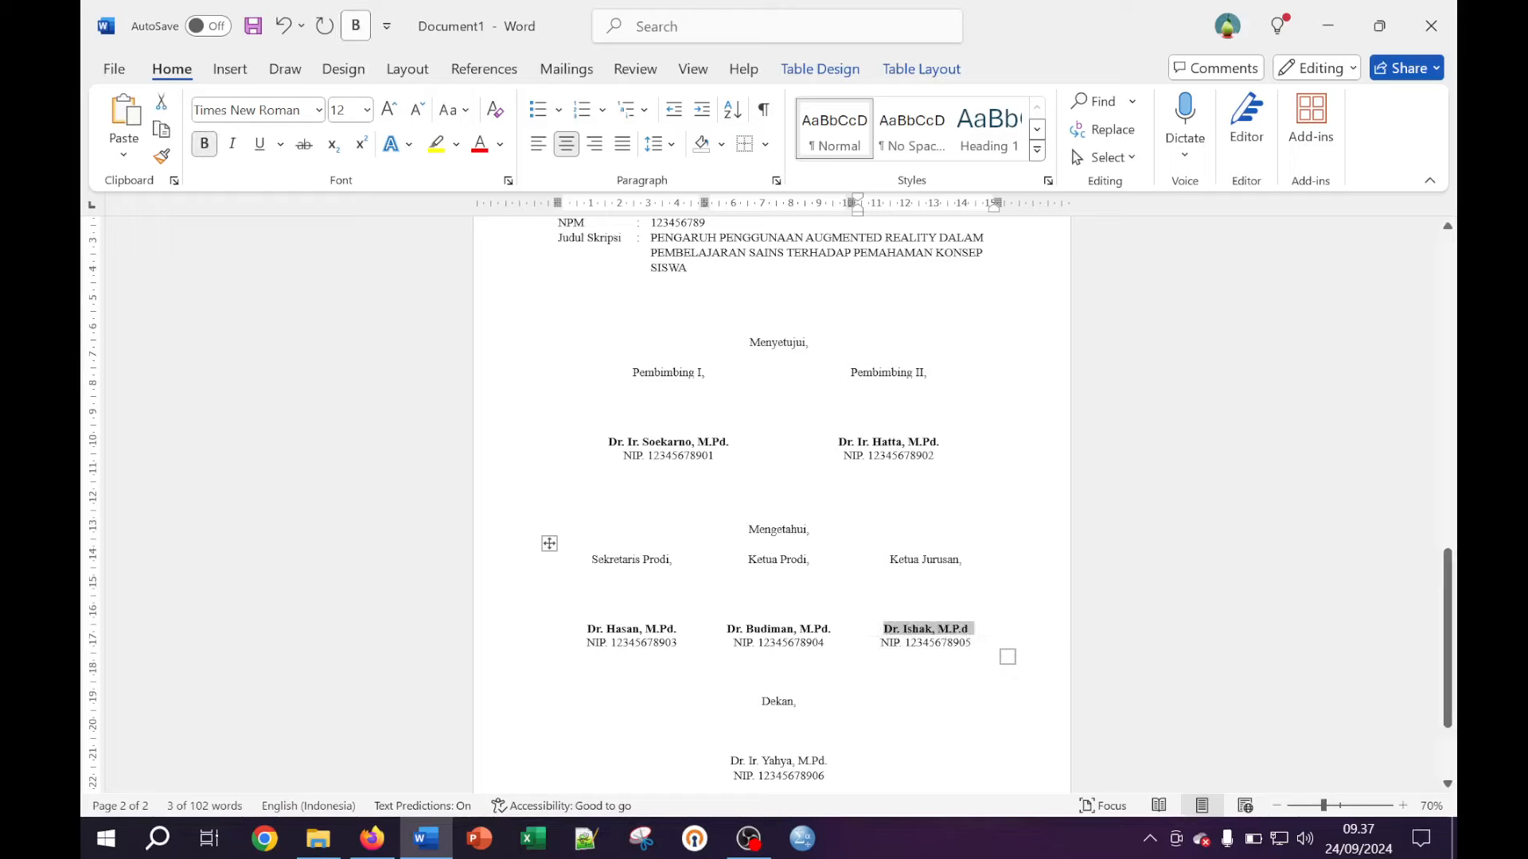
double_click(783, 762)
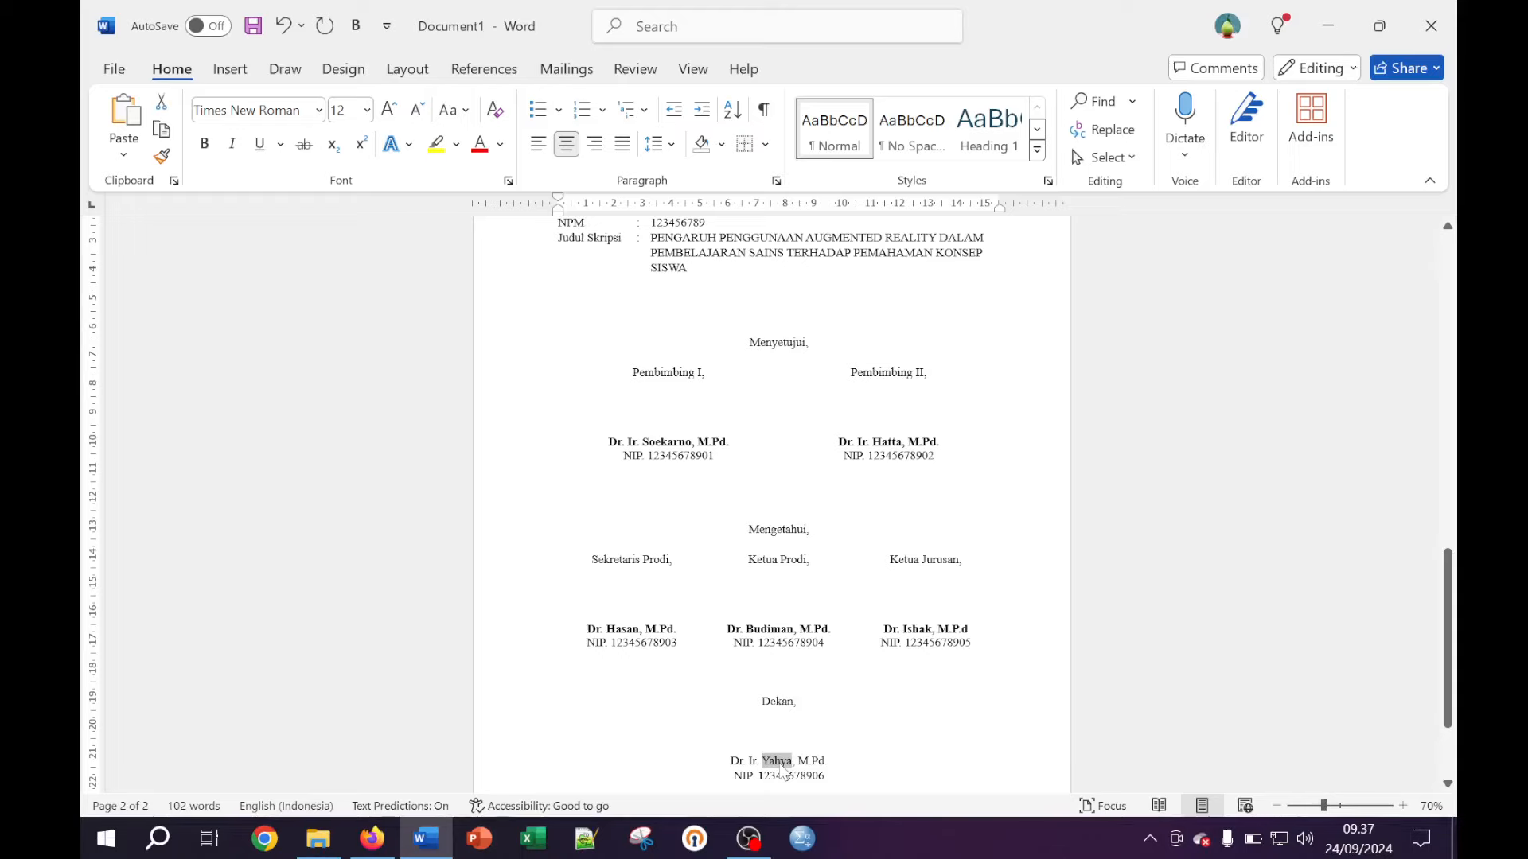
double_click(737, 762)
left_click(739, 765)
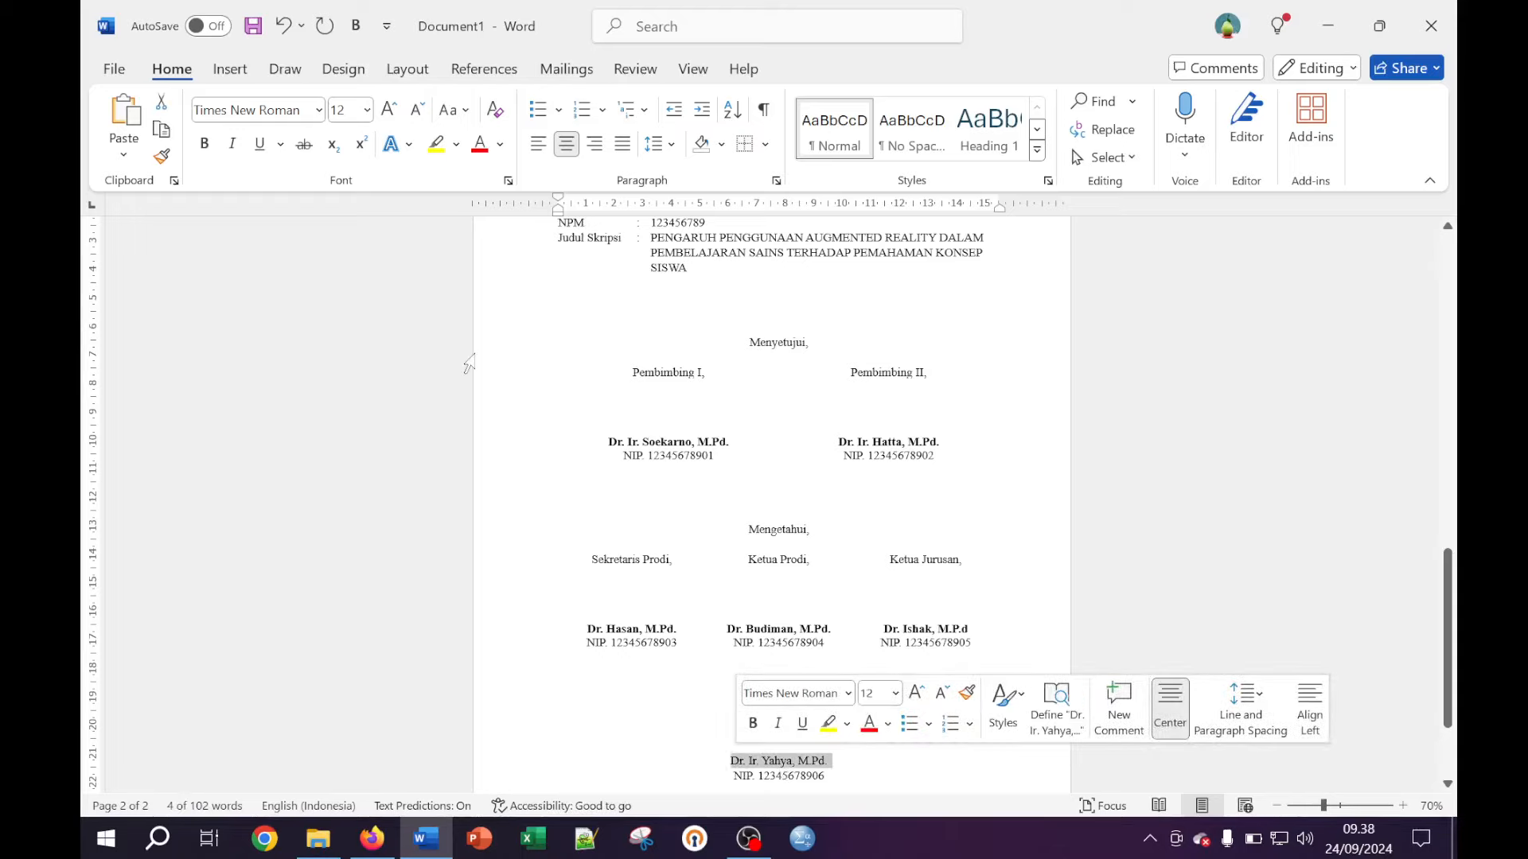
left_click(209, 148)
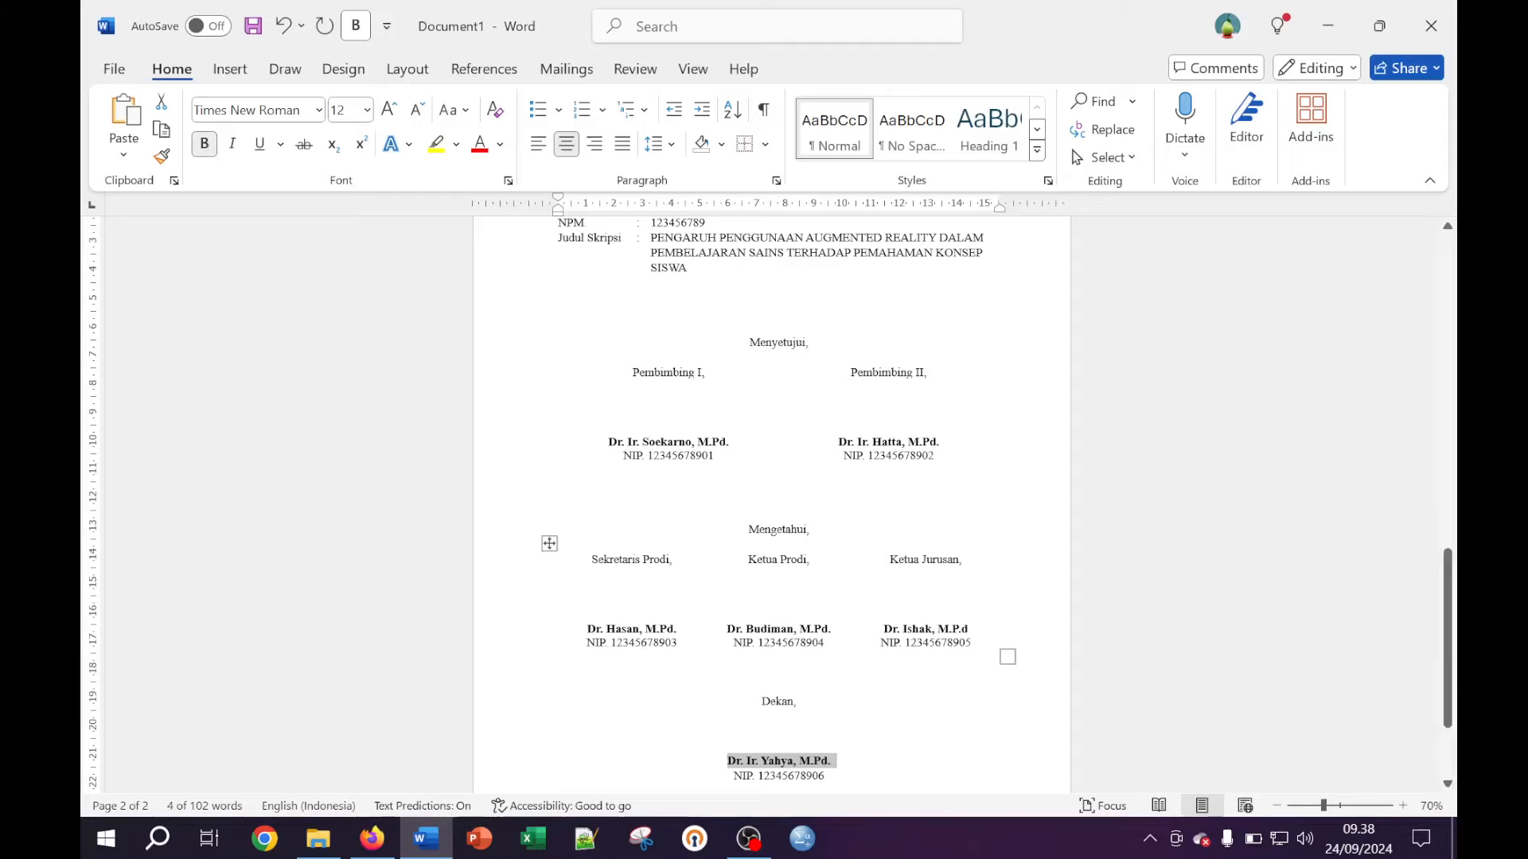
left_click(778, 728)
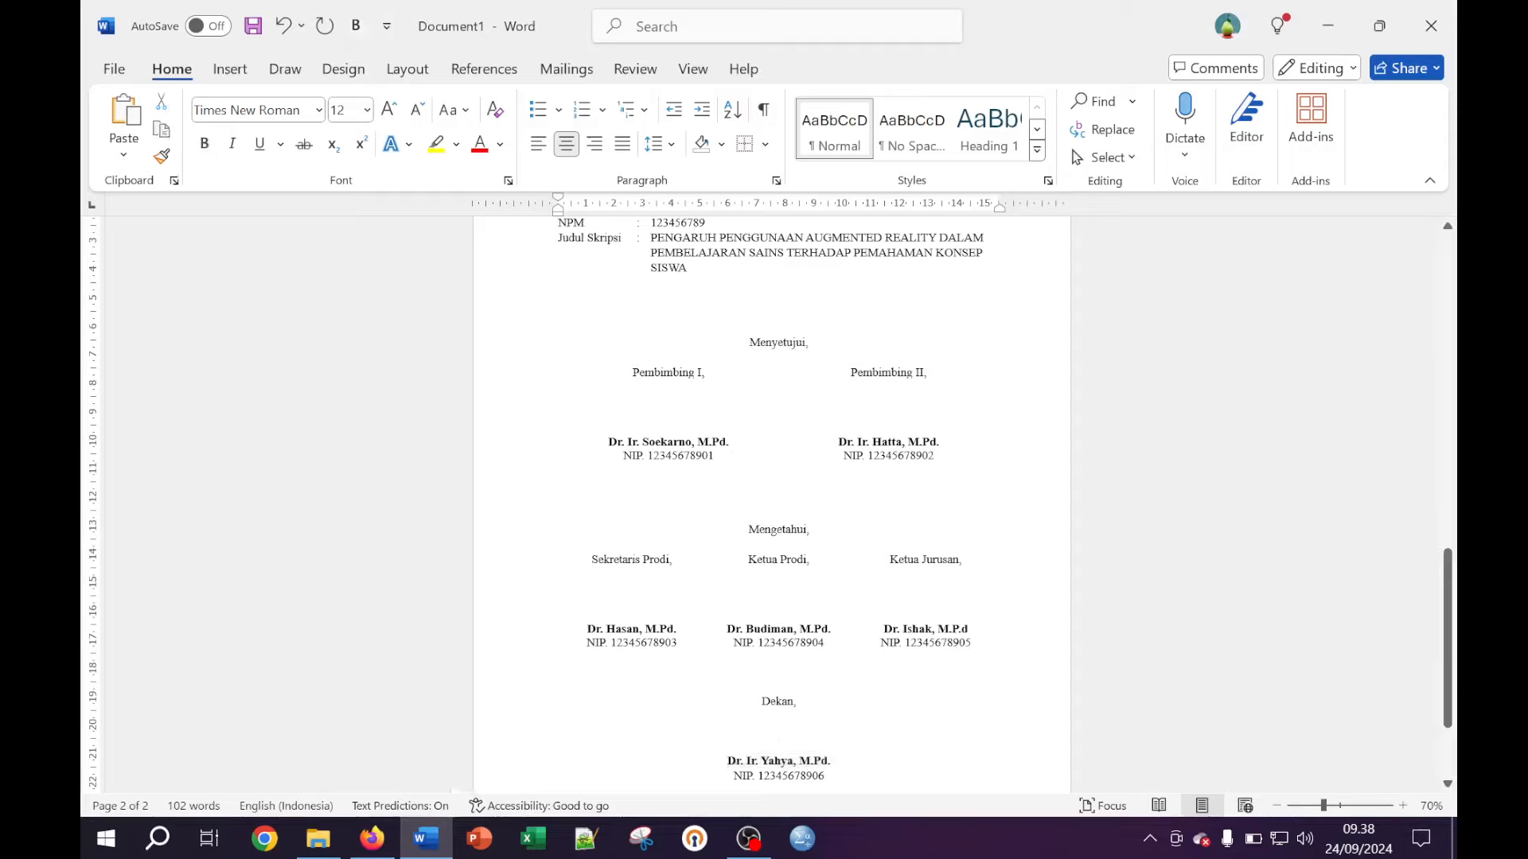
Scroll through the approval page and zoom to 100% to check the signature blocks
scroll(1016, 477, "down", 1)
scroll(1016, 478, "up", 4)
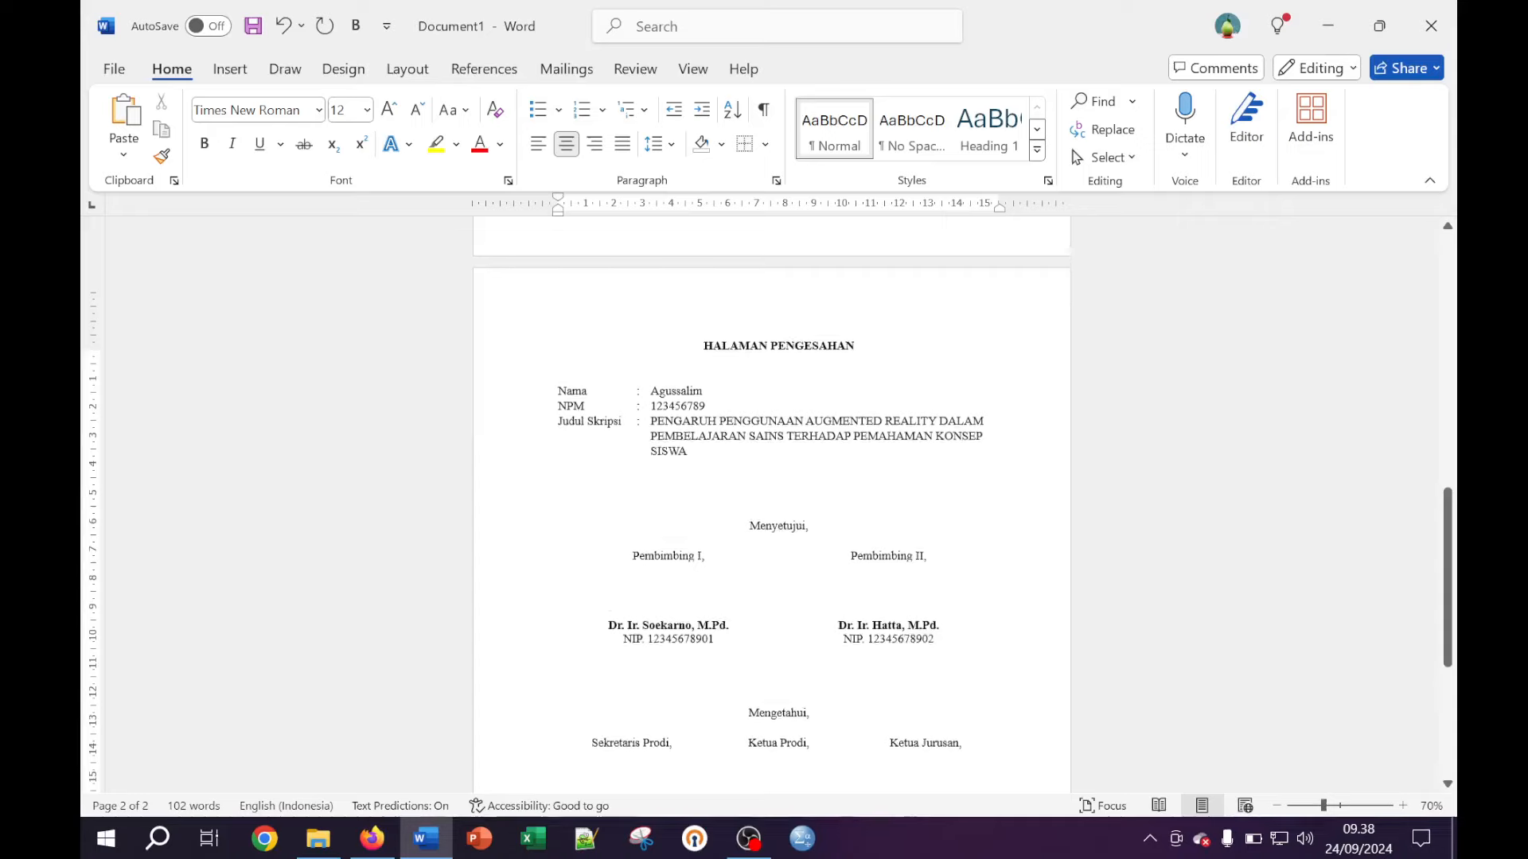
scroll(772, 517, "up", 1)
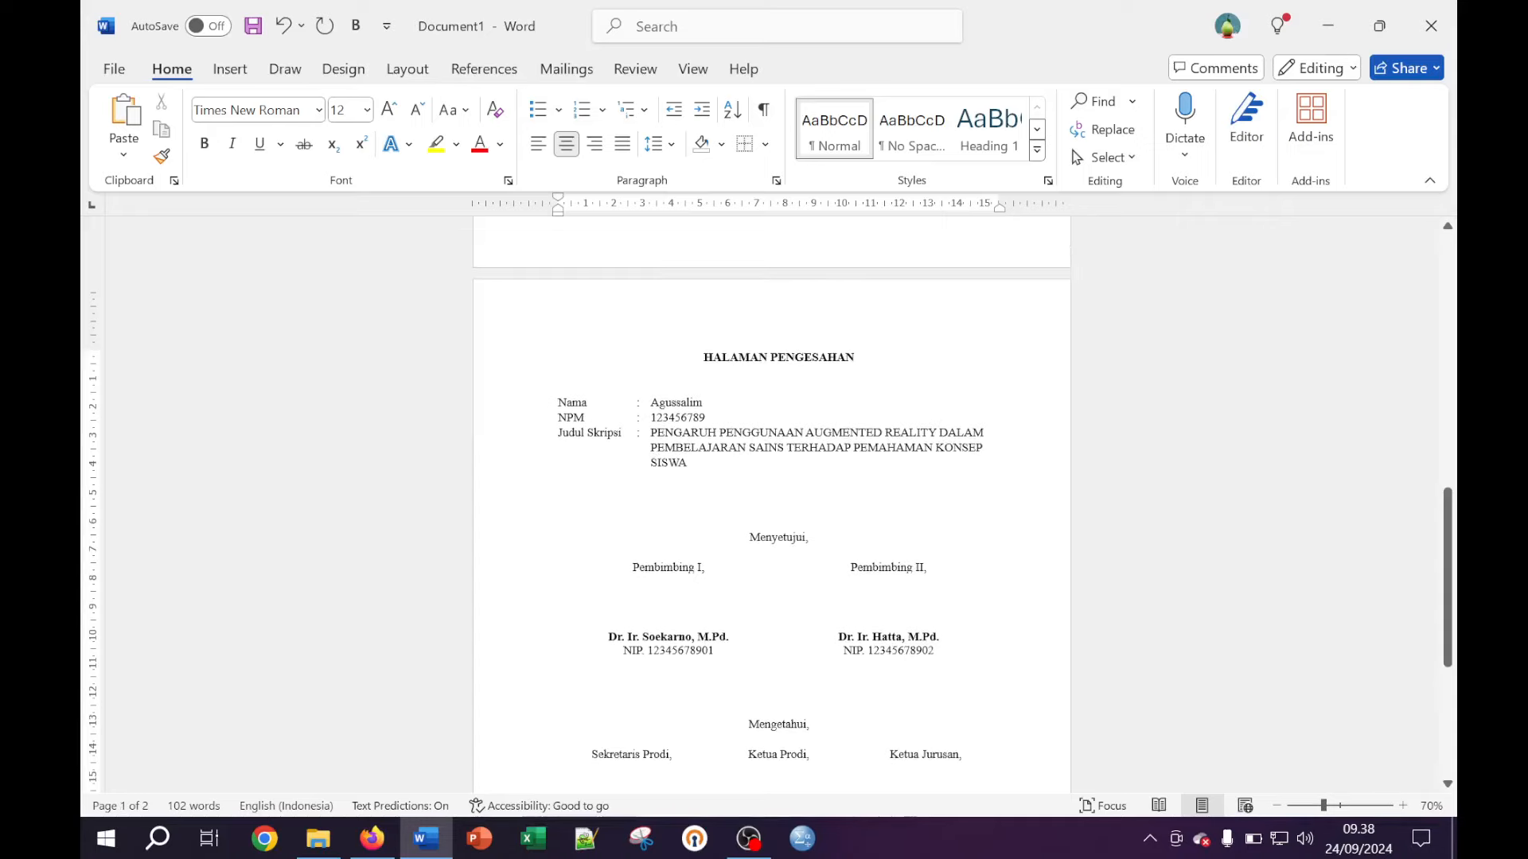
scroll(772, 510, "down", 4)
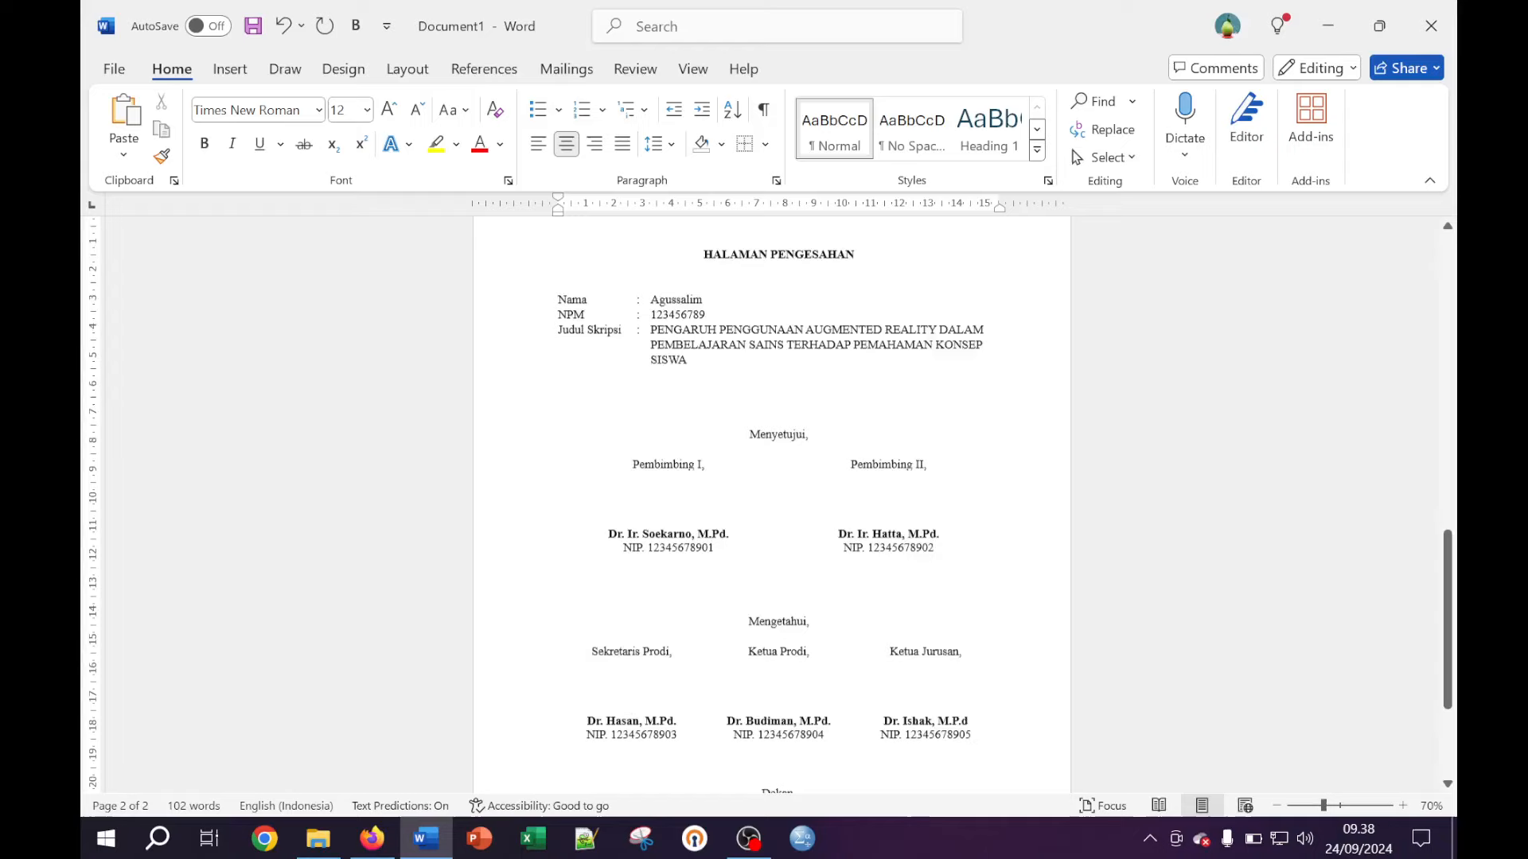
scroll(772, 509, "down", 1)
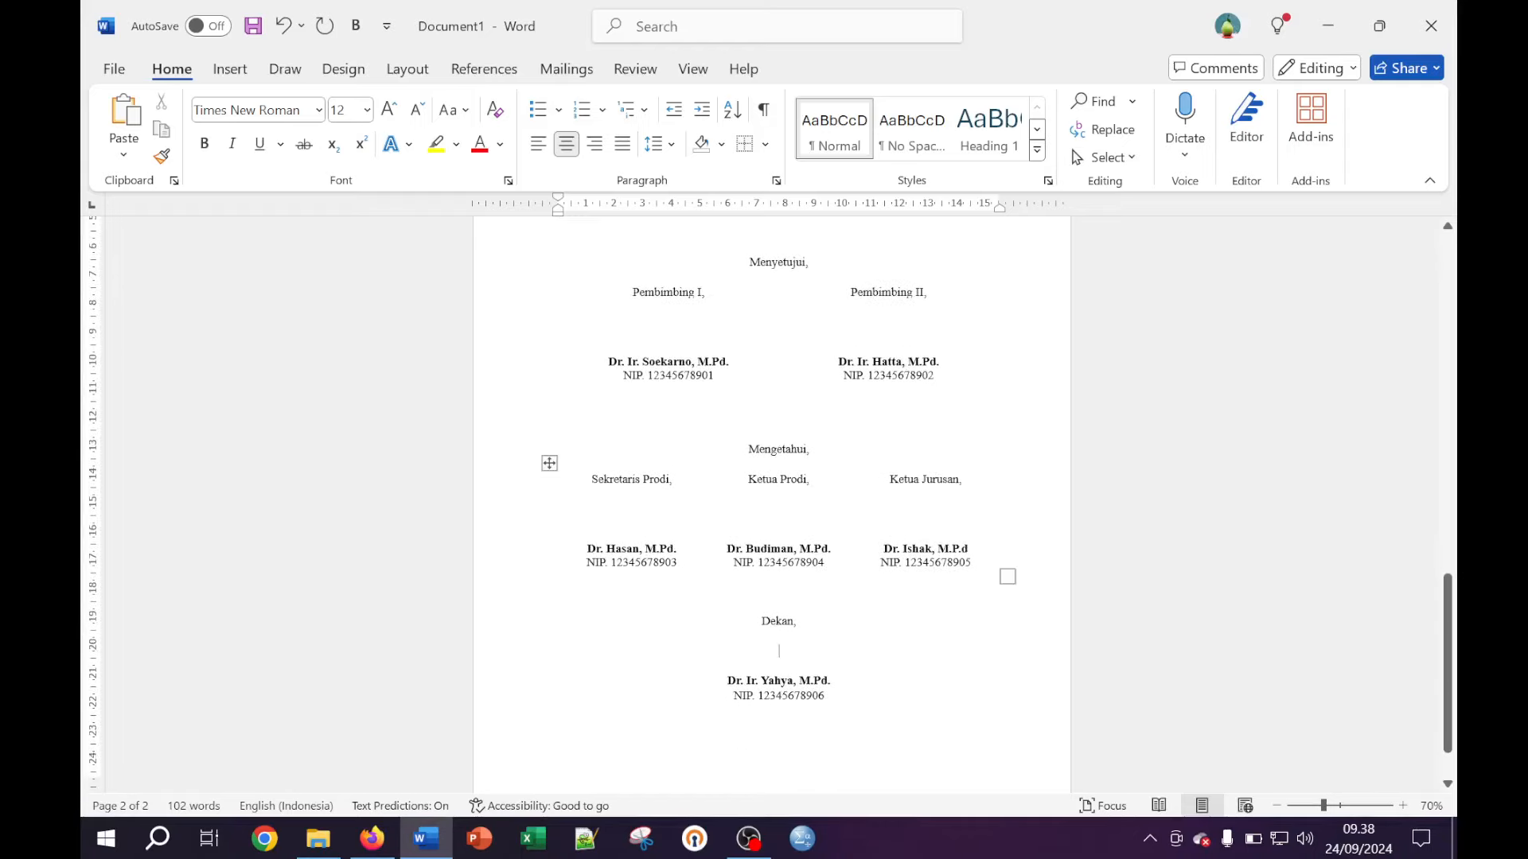
scroll(910, 567, "down", 1)
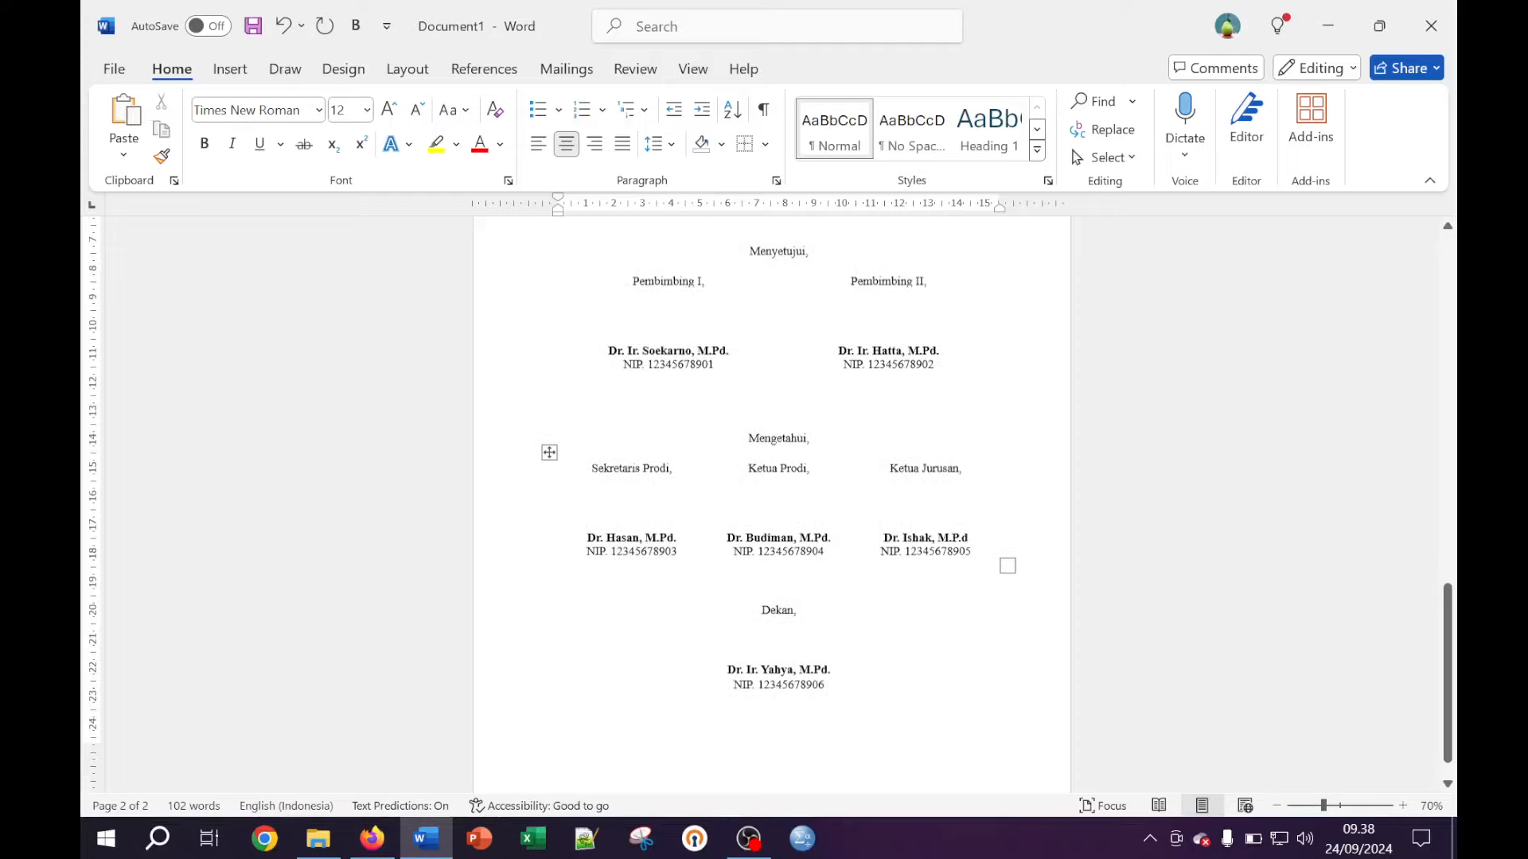
scroll(909, 566, "up", 5)
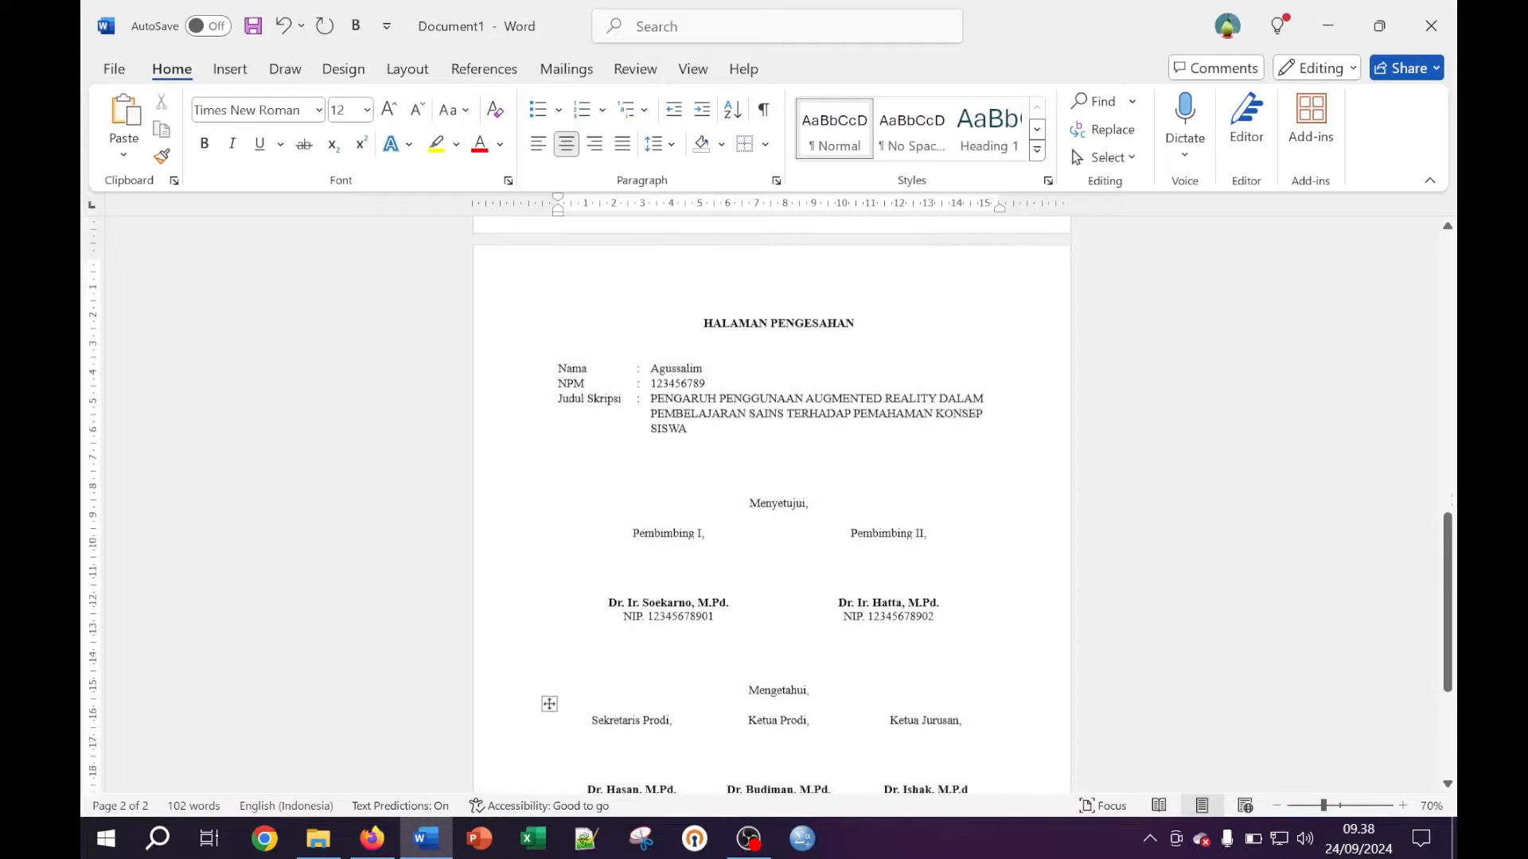
scroll(910, 567, "down", 4)
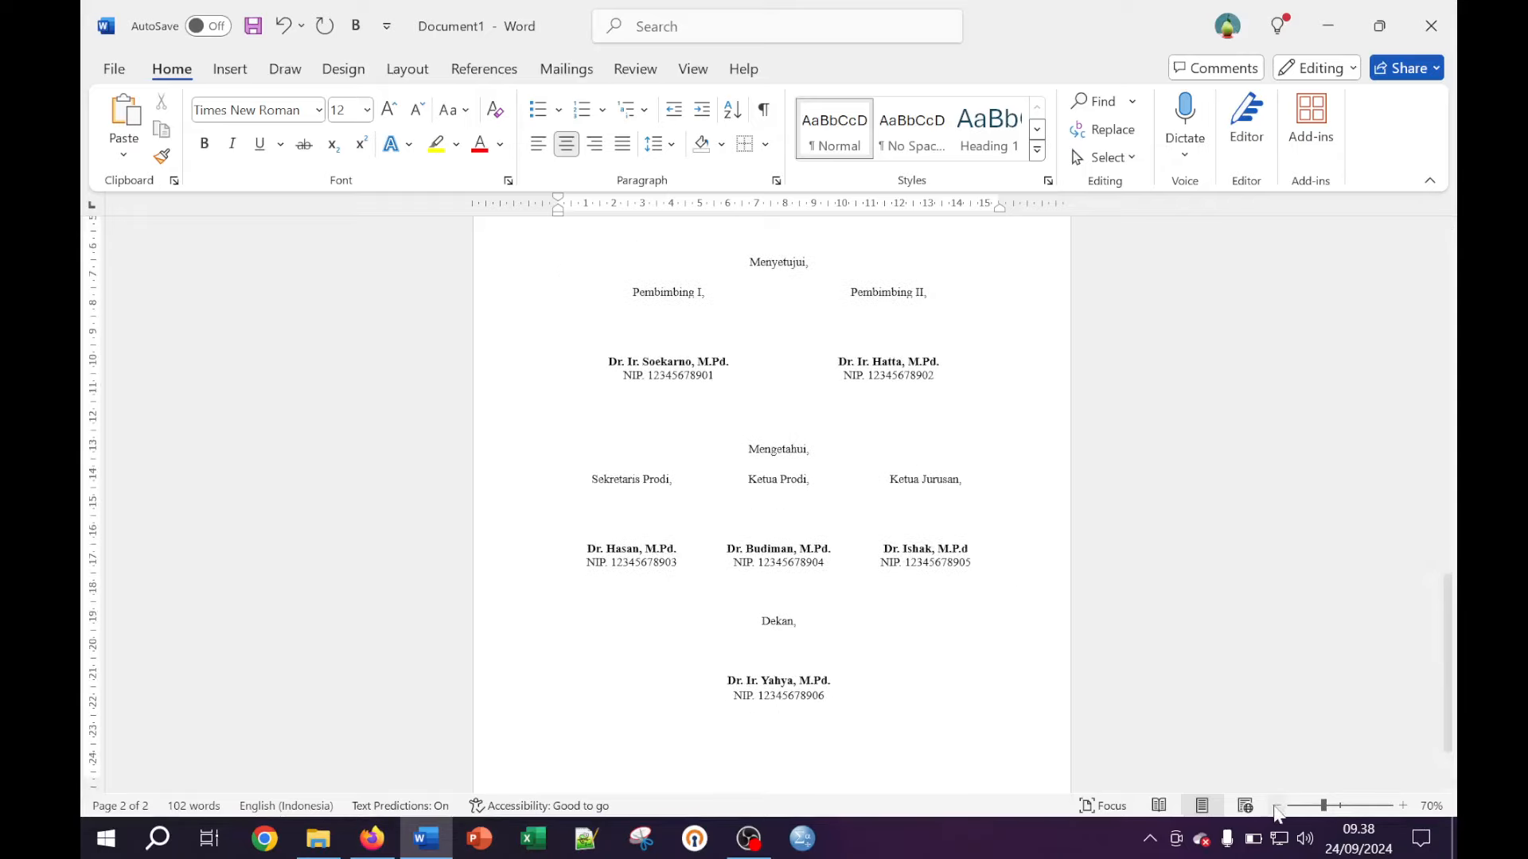
left_click(1403, 806)
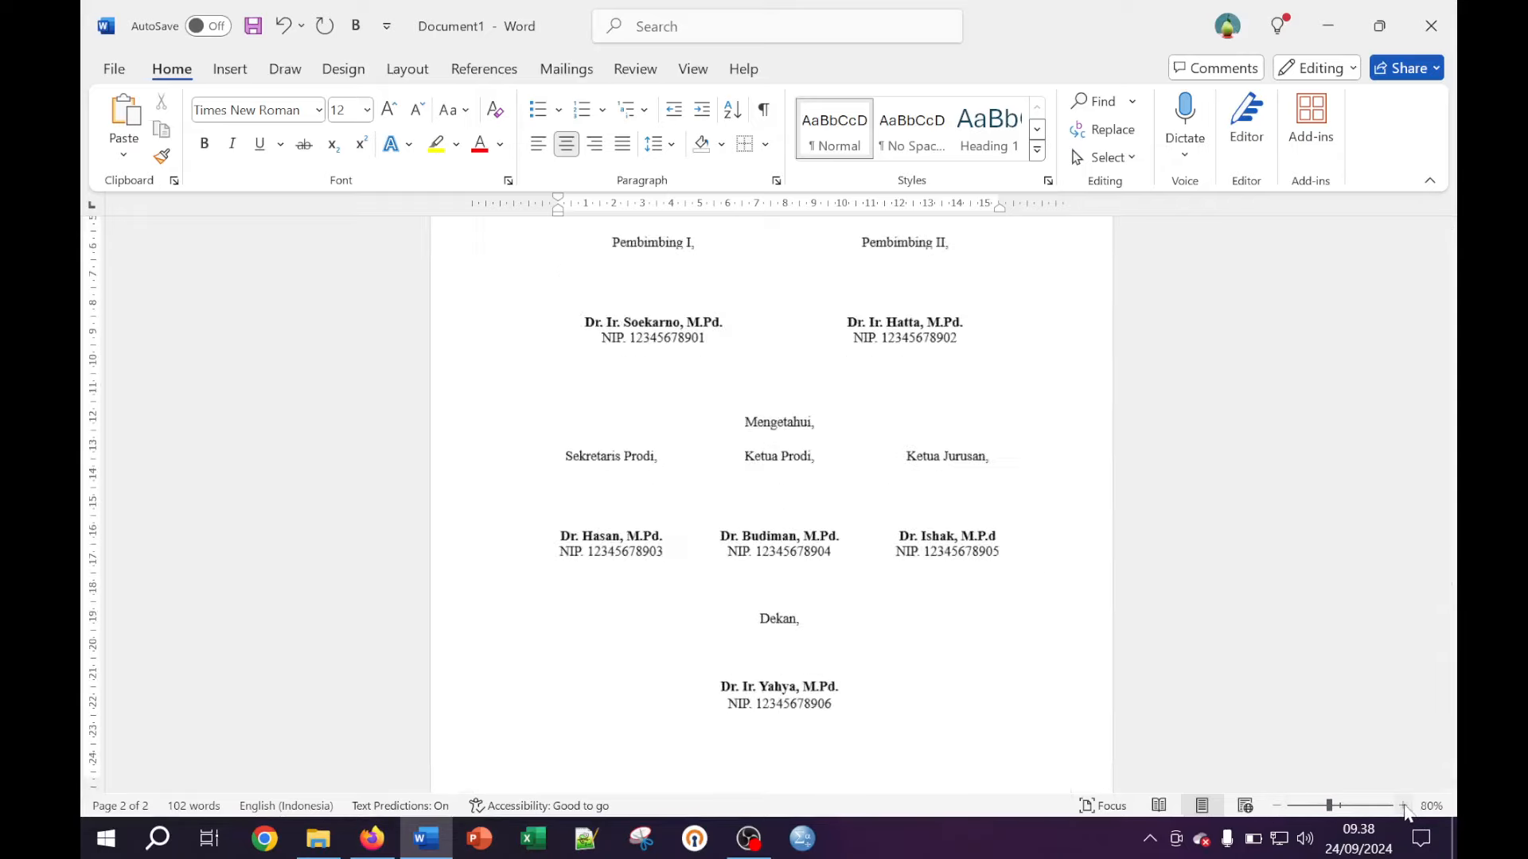
left_click(1403, 806)
left_click(1404, 806)
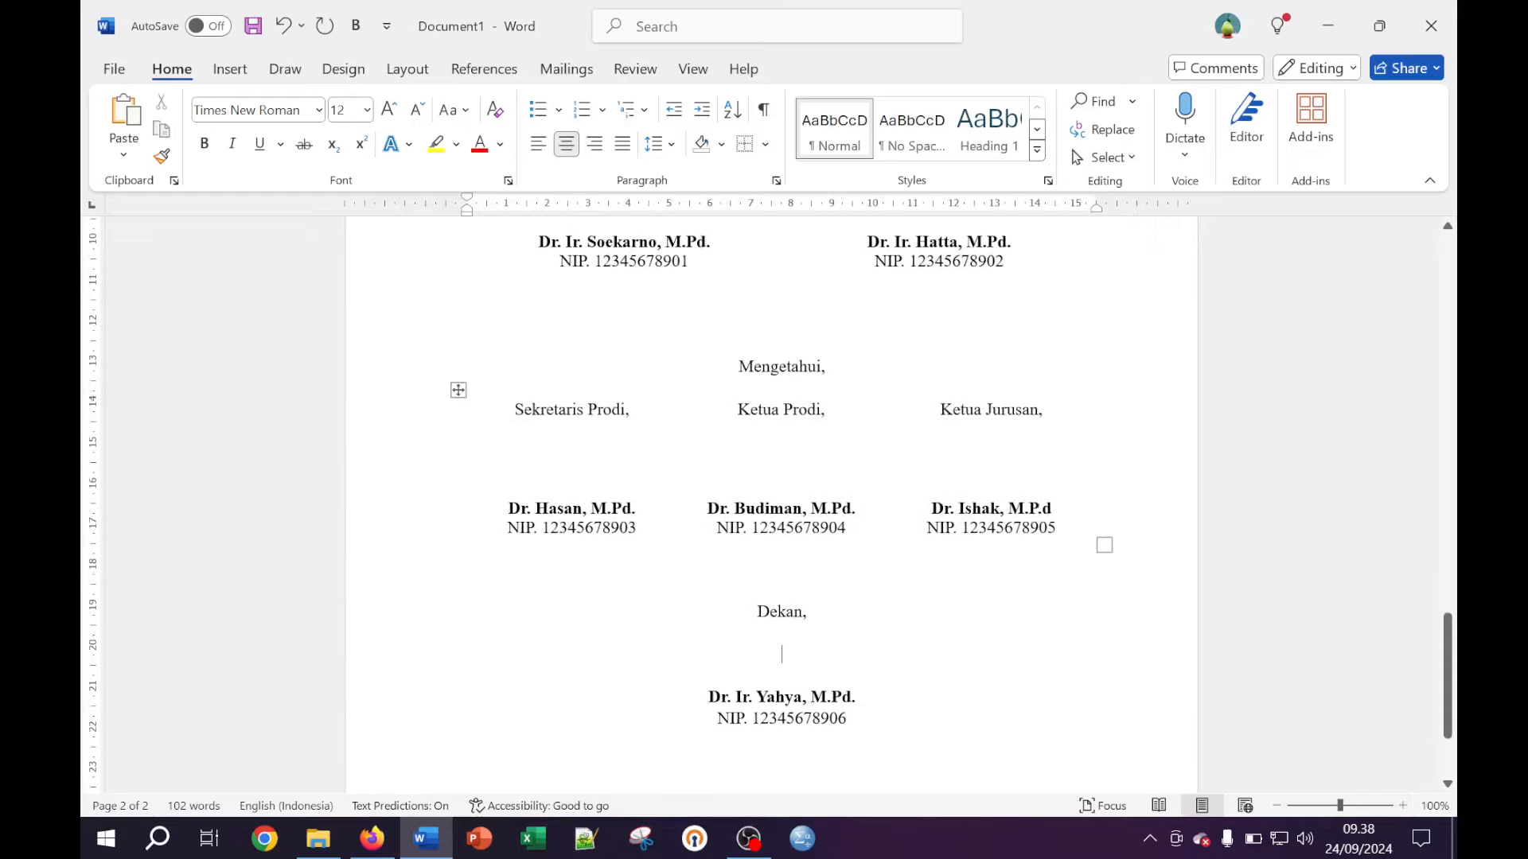
scroll(772, 501, "up", 8)
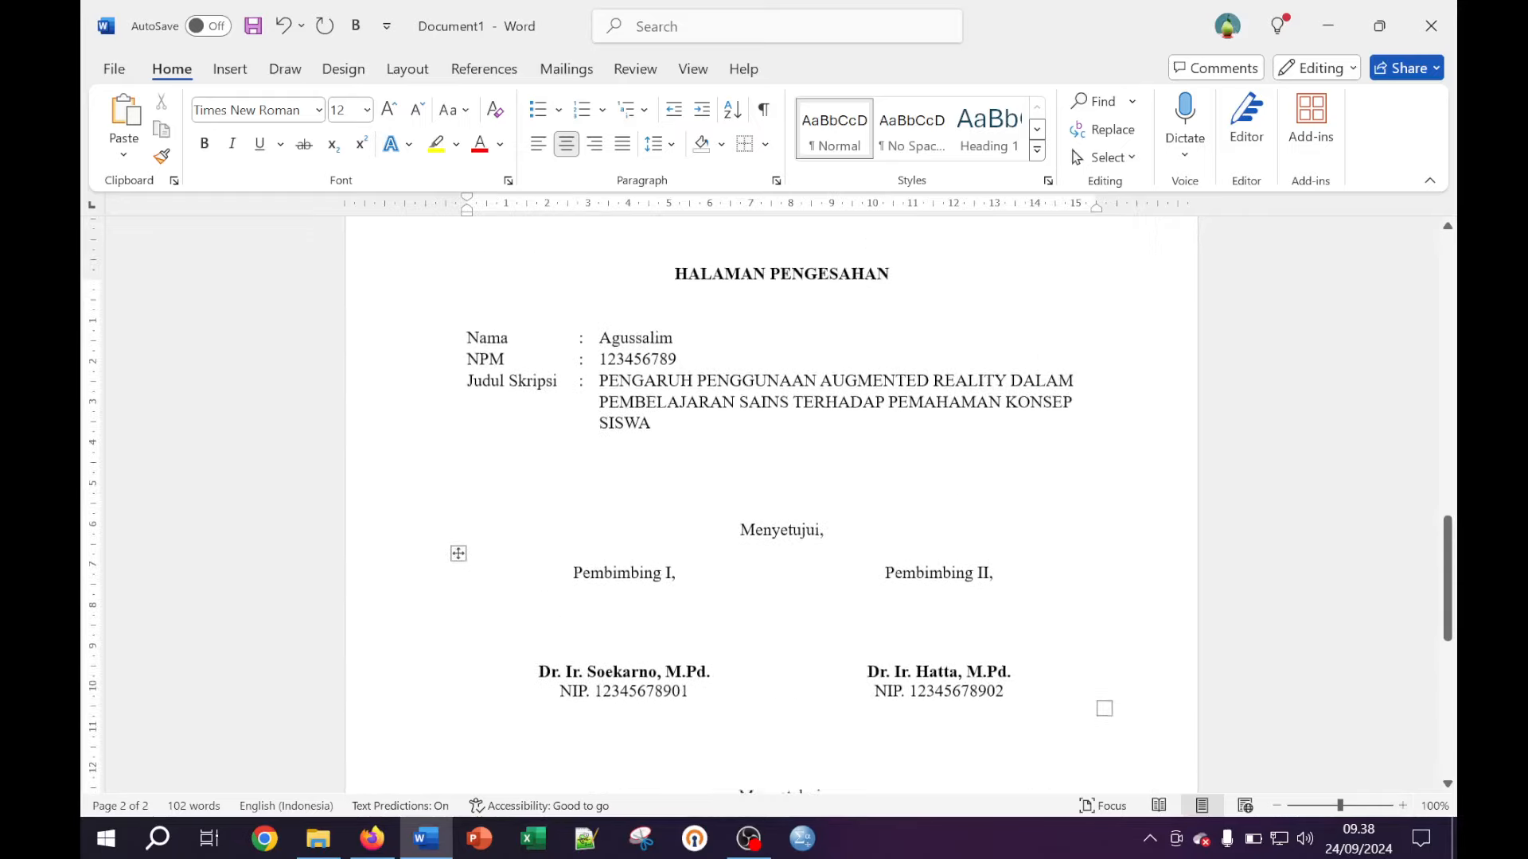
scroll(772, 501, "down", 4)
scroll(771, 505, "down", 5)
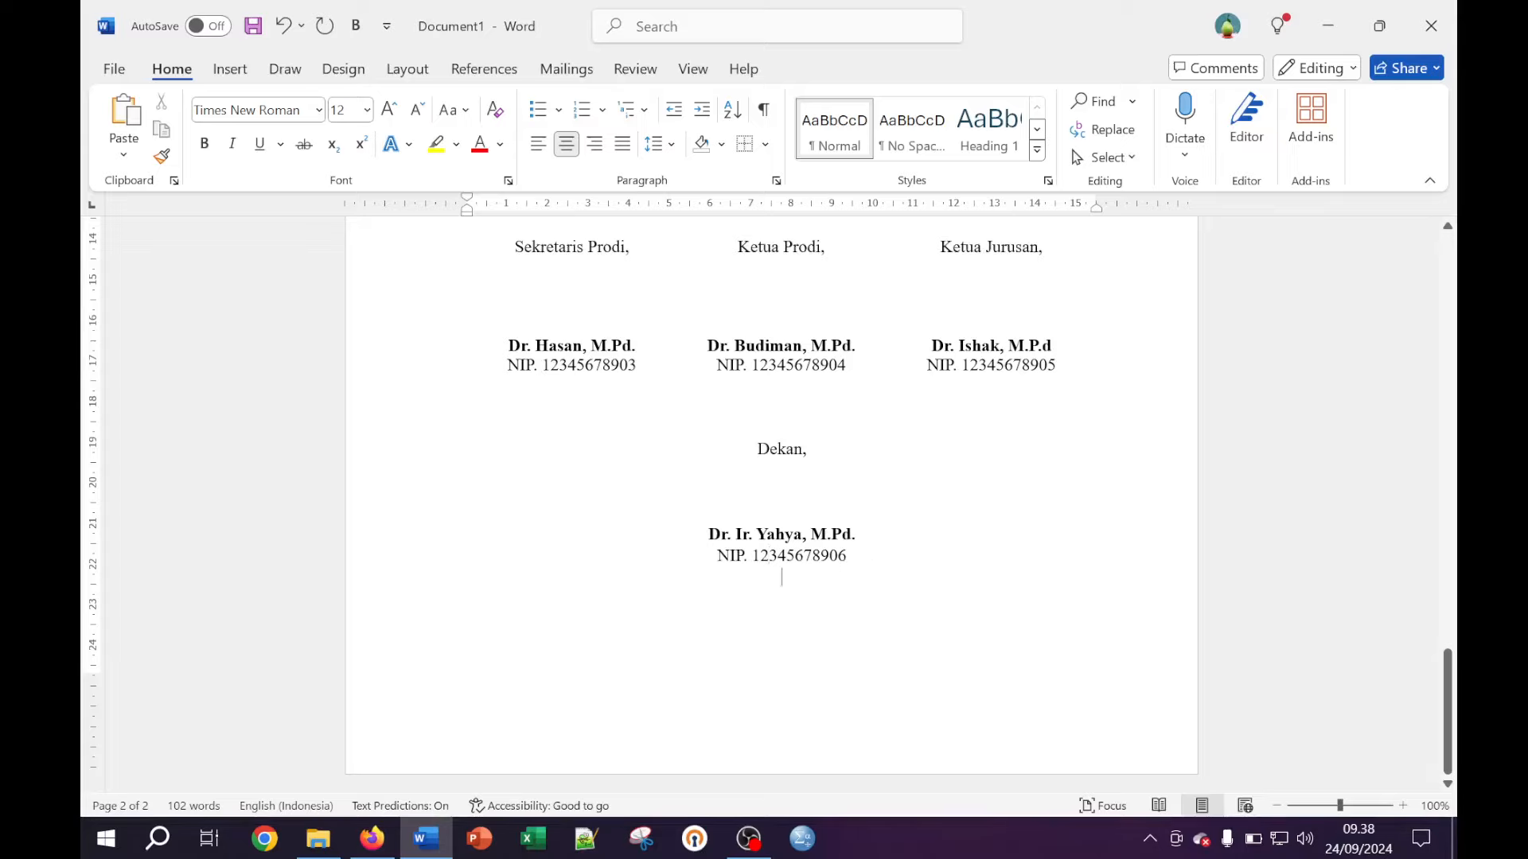
Rejoin the accidentally split Dekan NIP and add an empty line below the signature block
left_click(786, 581)
key("Return")
key("super")
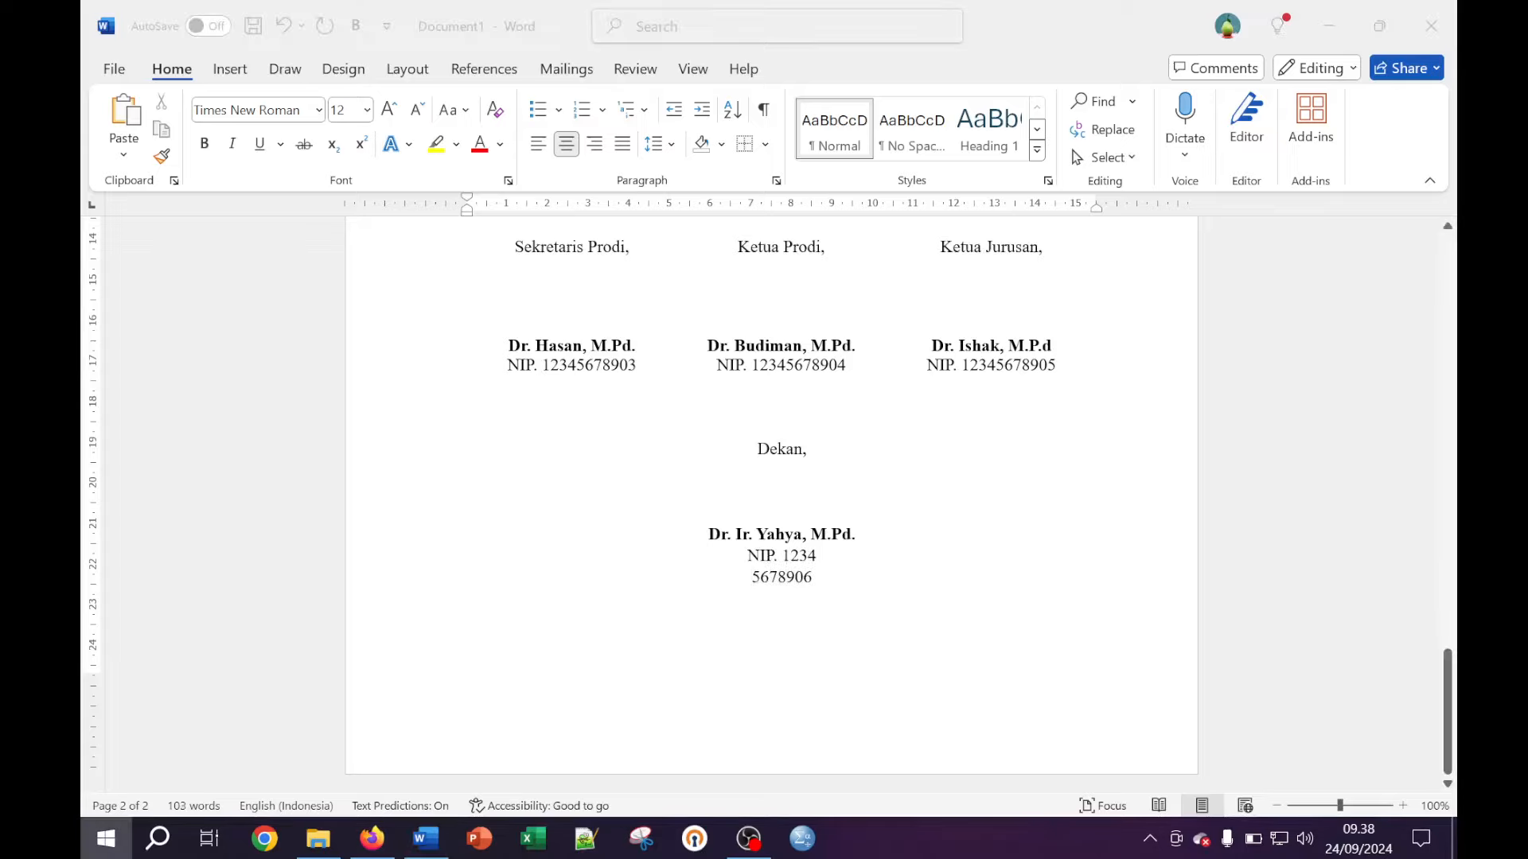
key("super")
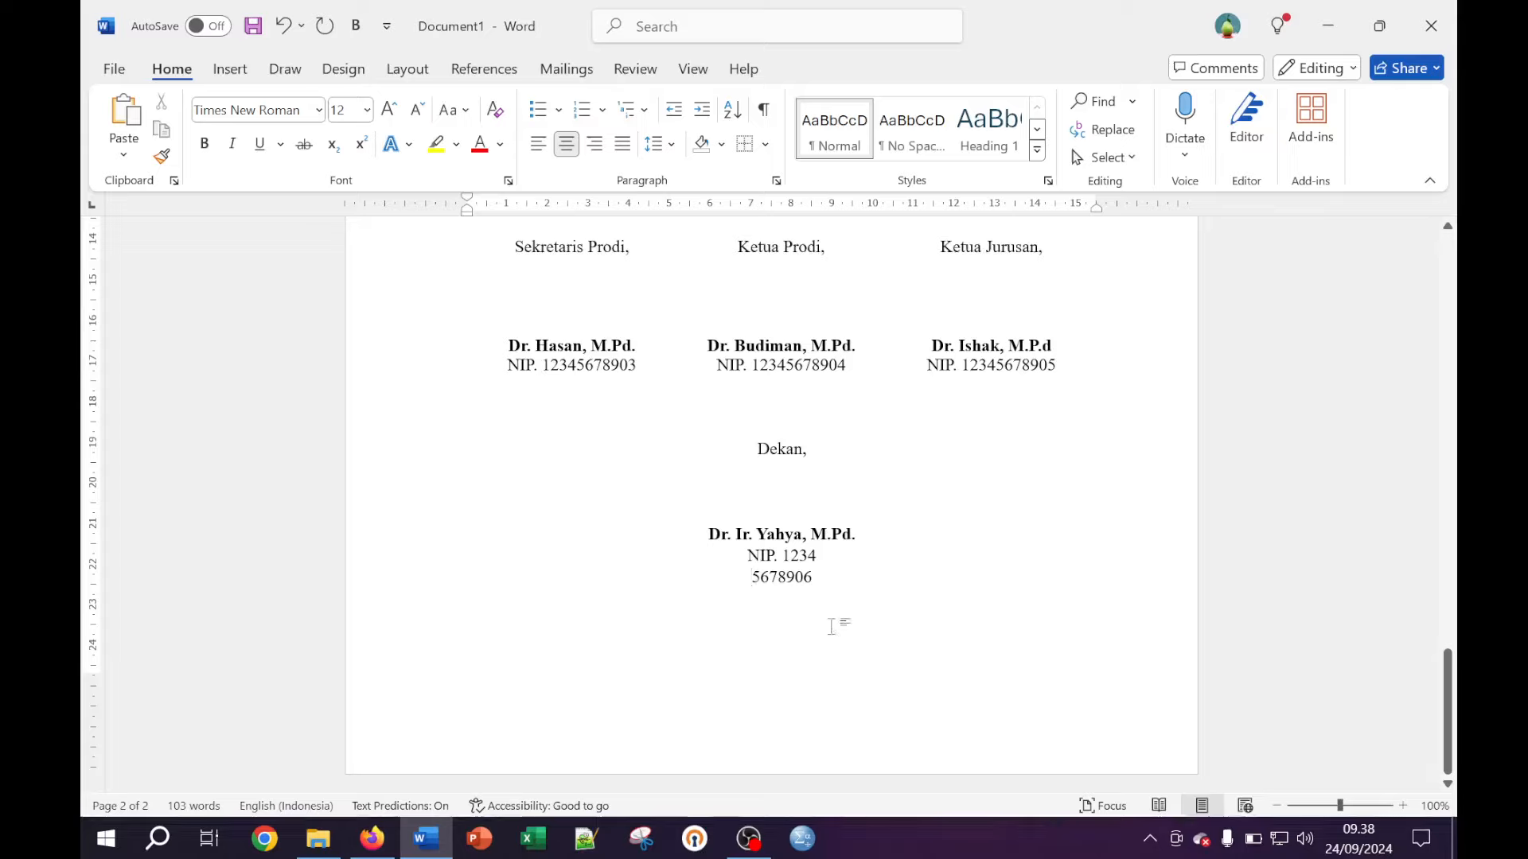
key("BackSpace")
double_click(802, 592)
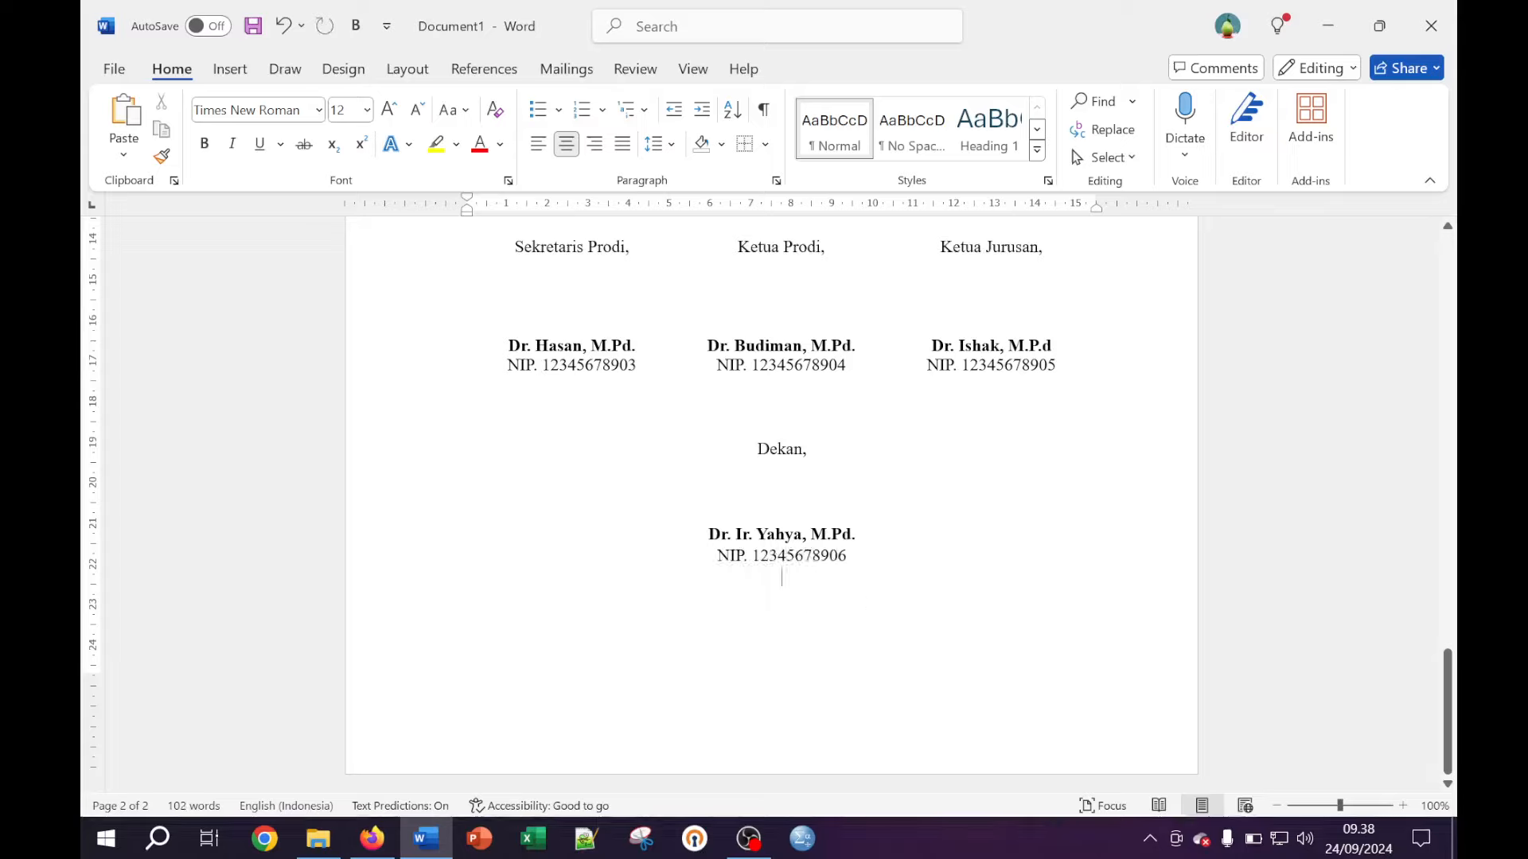
key("Return")
scroll(772, 502, "up", 12)
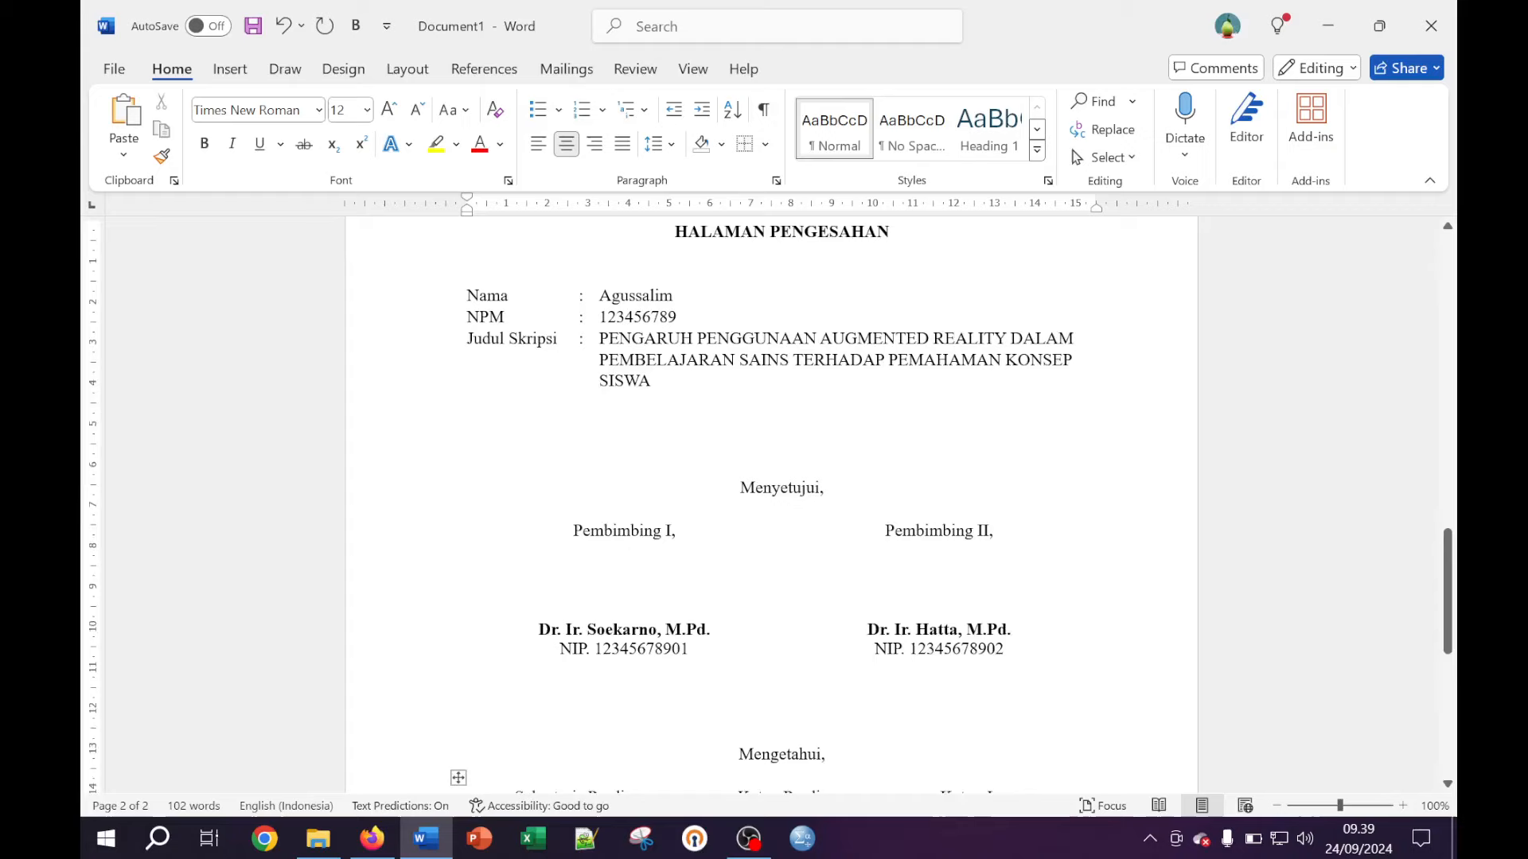
scroll(771, 501, "up", 3)
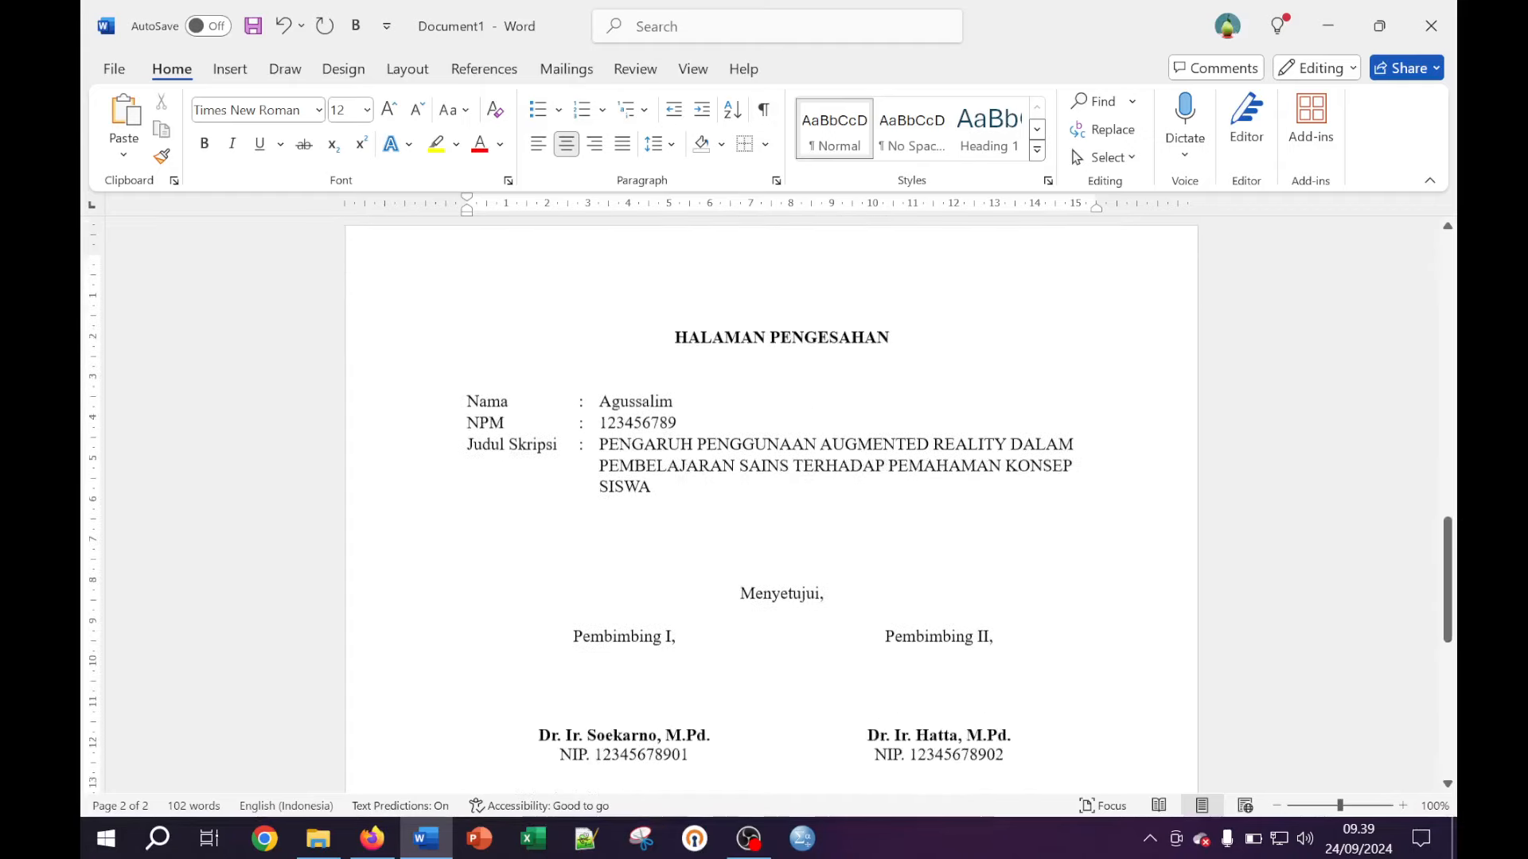
scroll(772, 502, "down", 3)
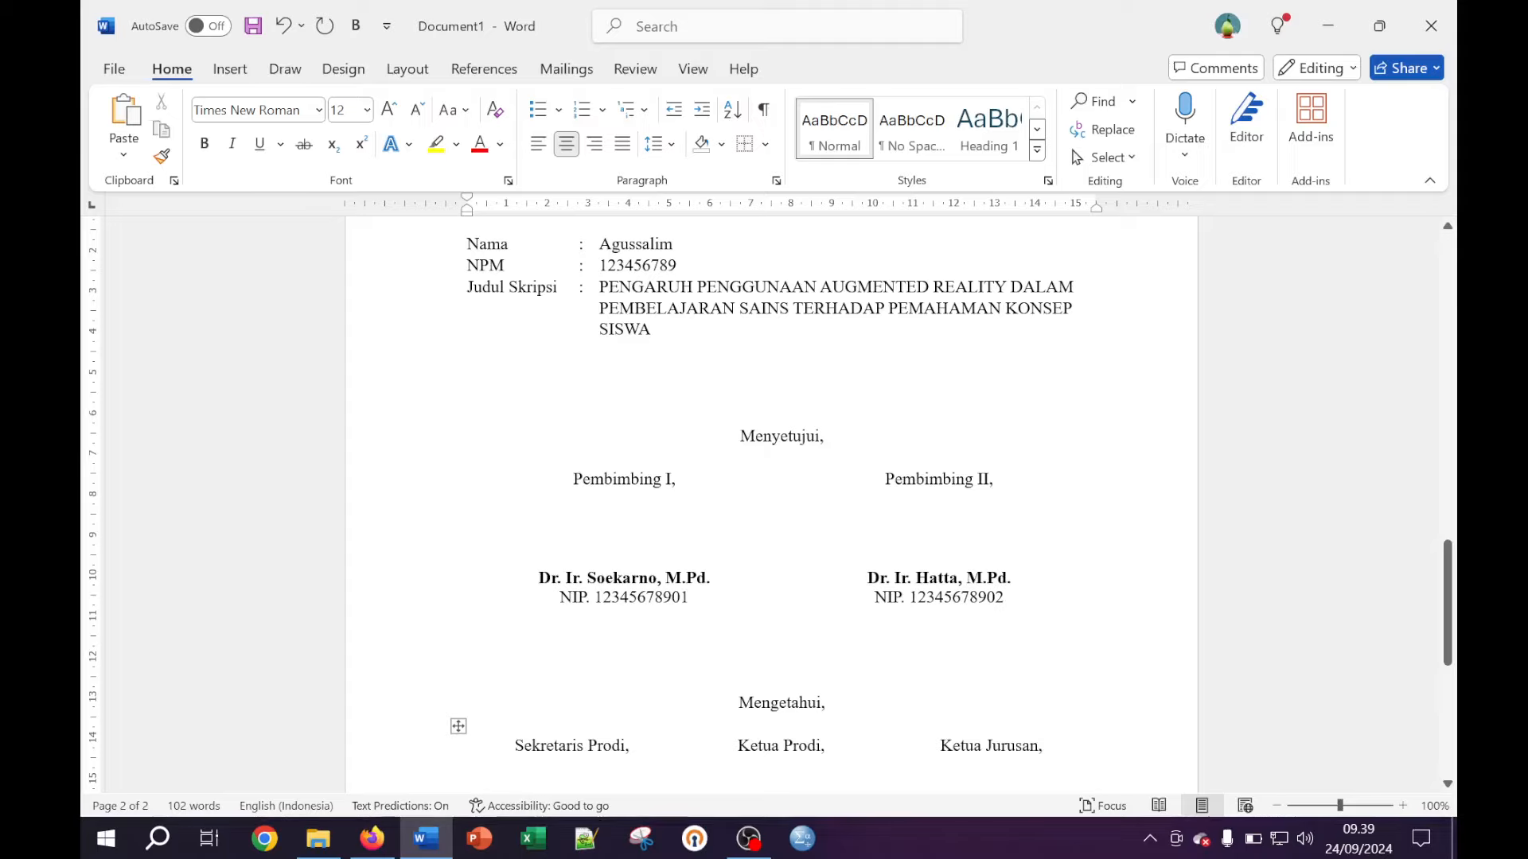
scroll(772, 501, "up", 5)
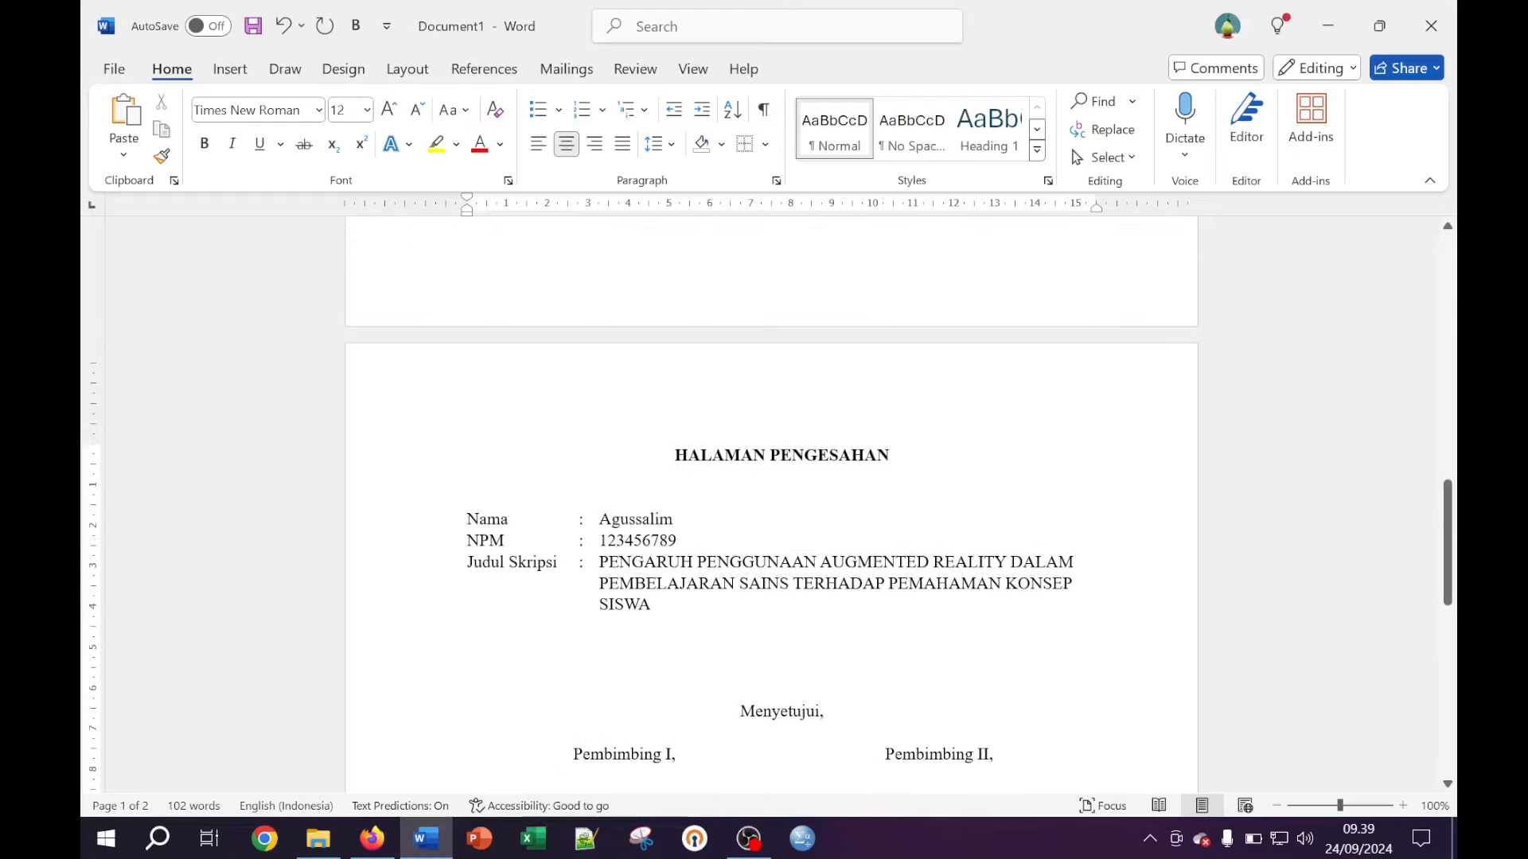
scroll(772, 501, "up", 3)
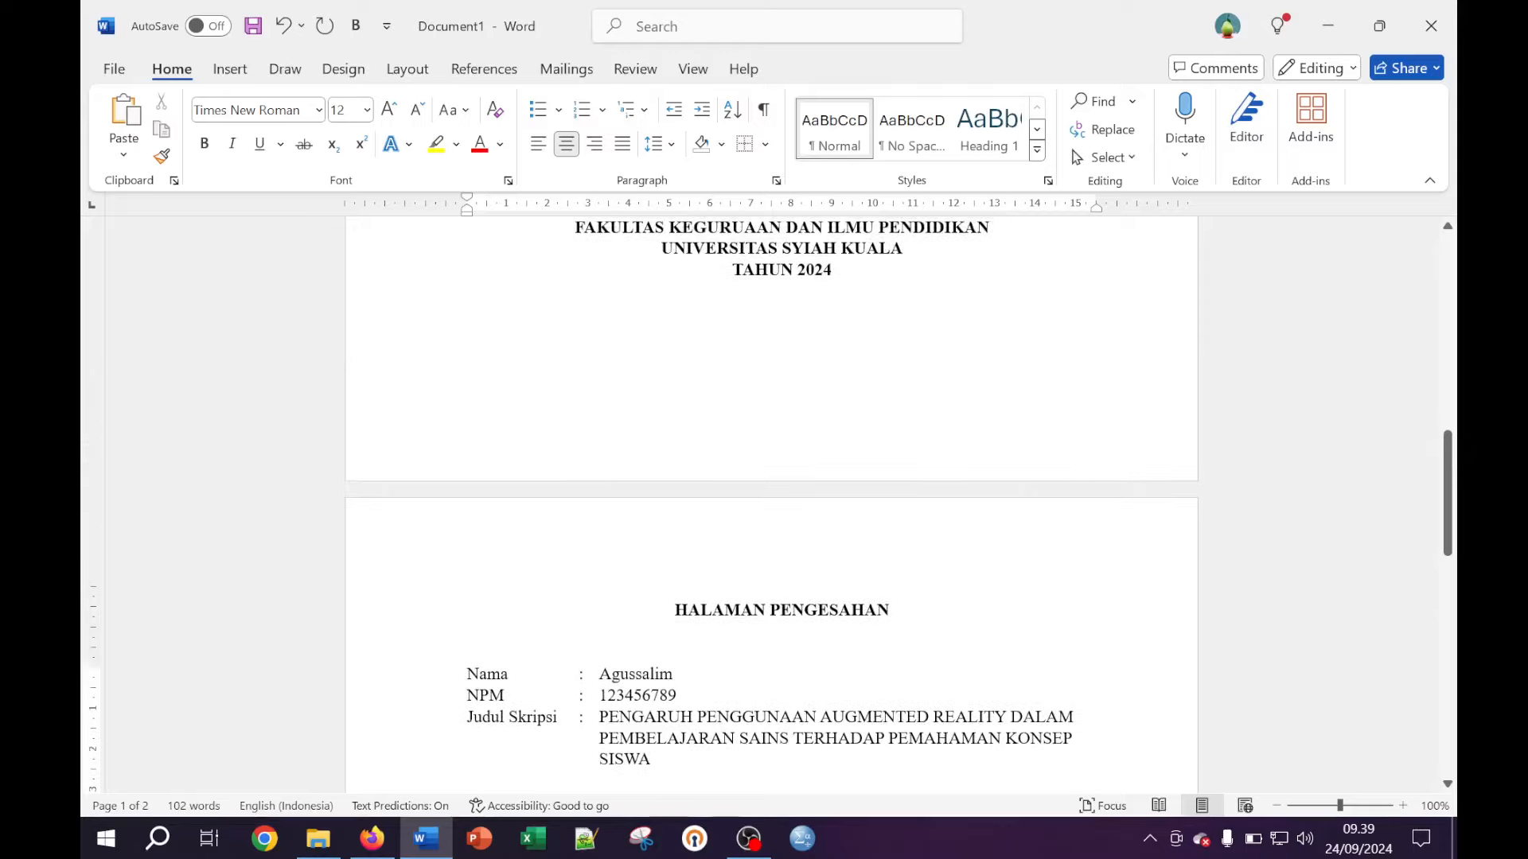
scroll(828, 409, "up", 9)
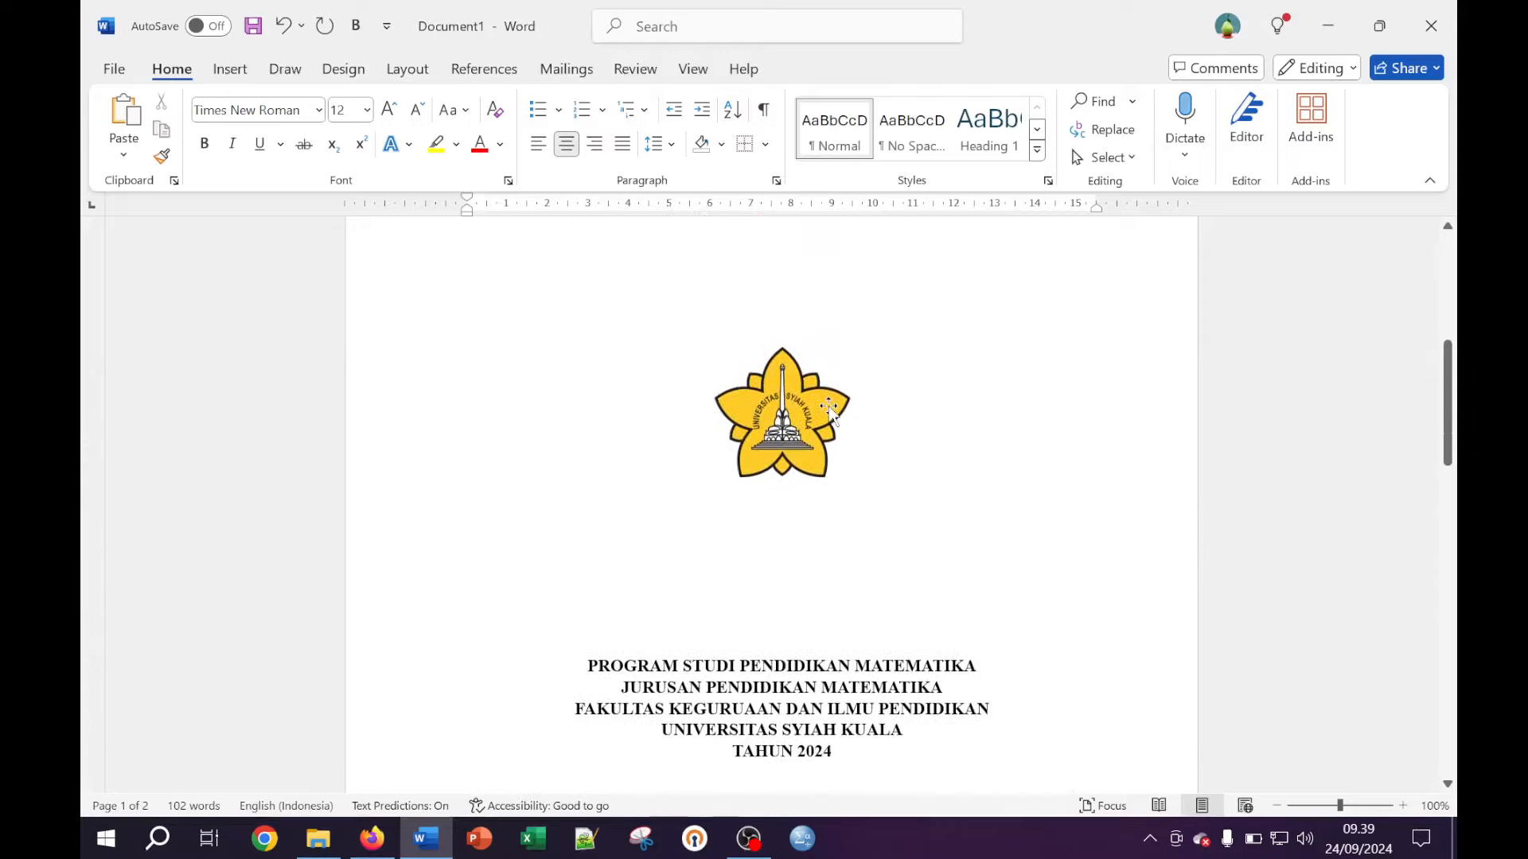
scroll(828, 410, "up", 7)
scroll(829, 410, "down", 3)
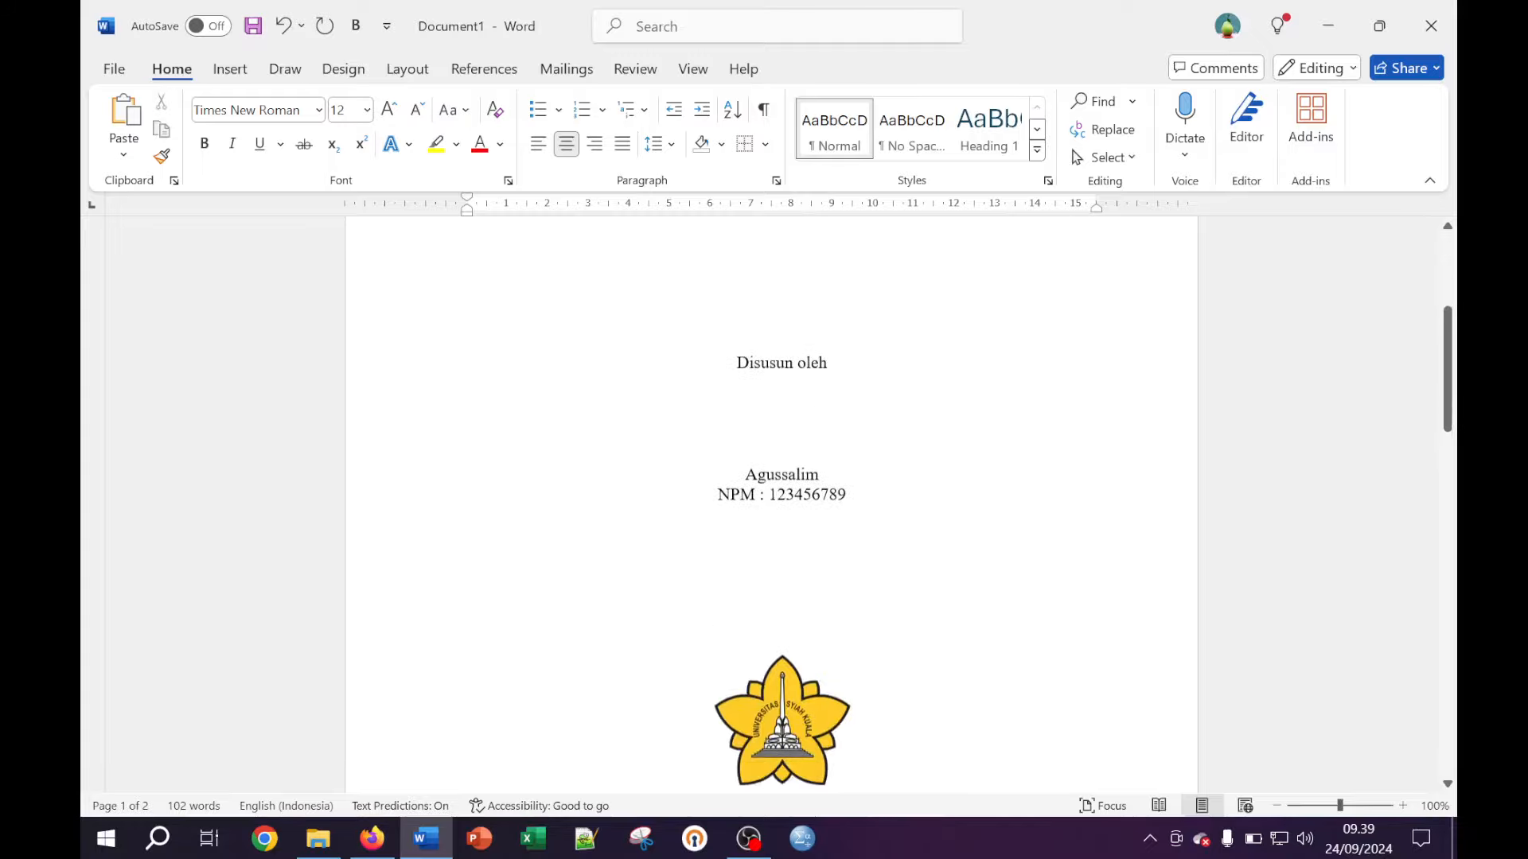
scroll(771, 501, "down", 17)
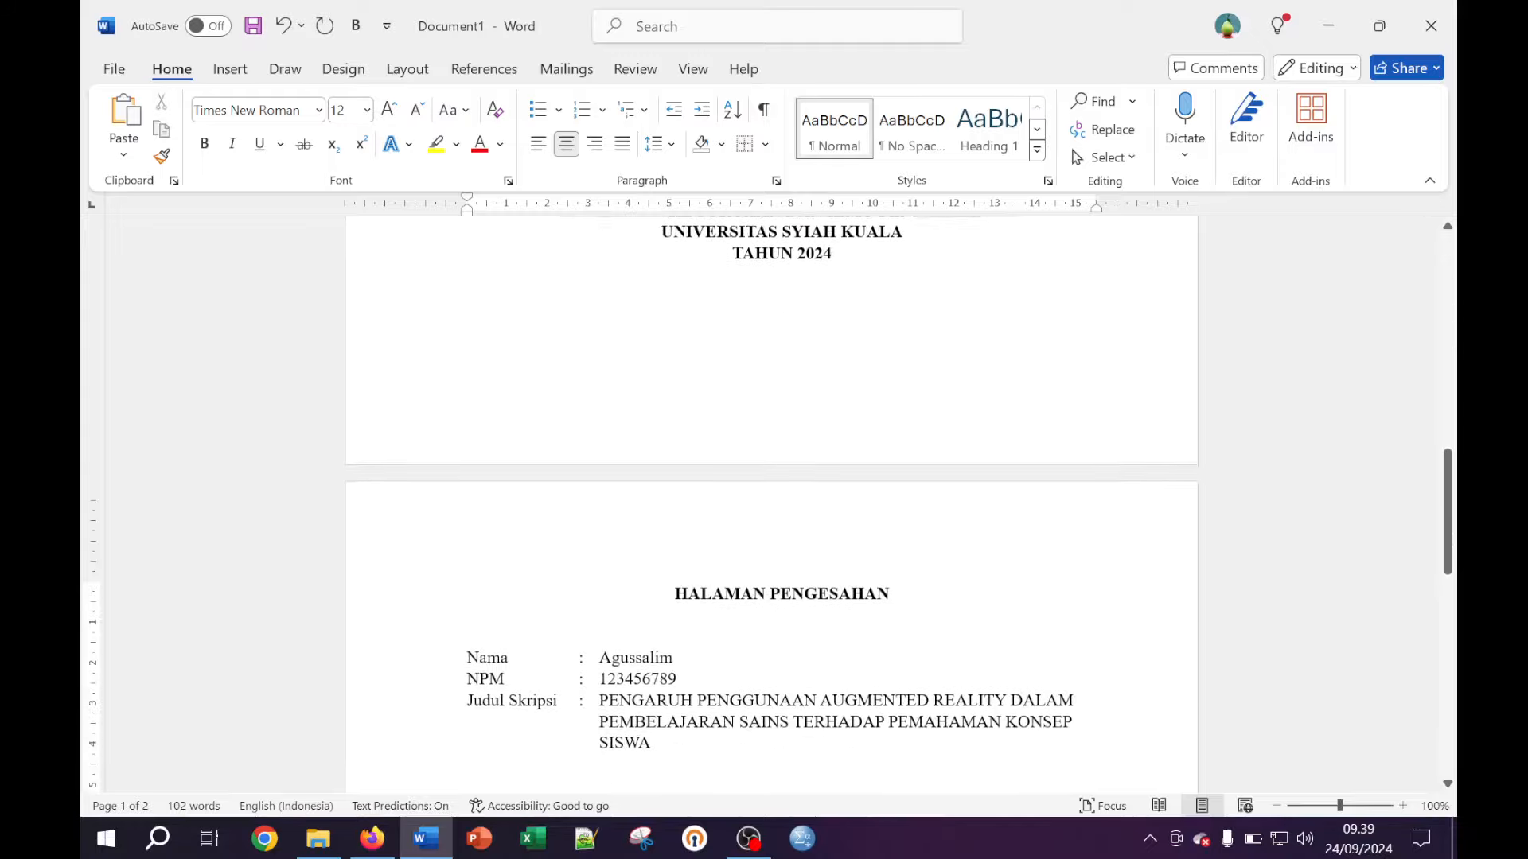
scroll(772, 501, "down", 5)
scroll(772, 501, "down", 2)
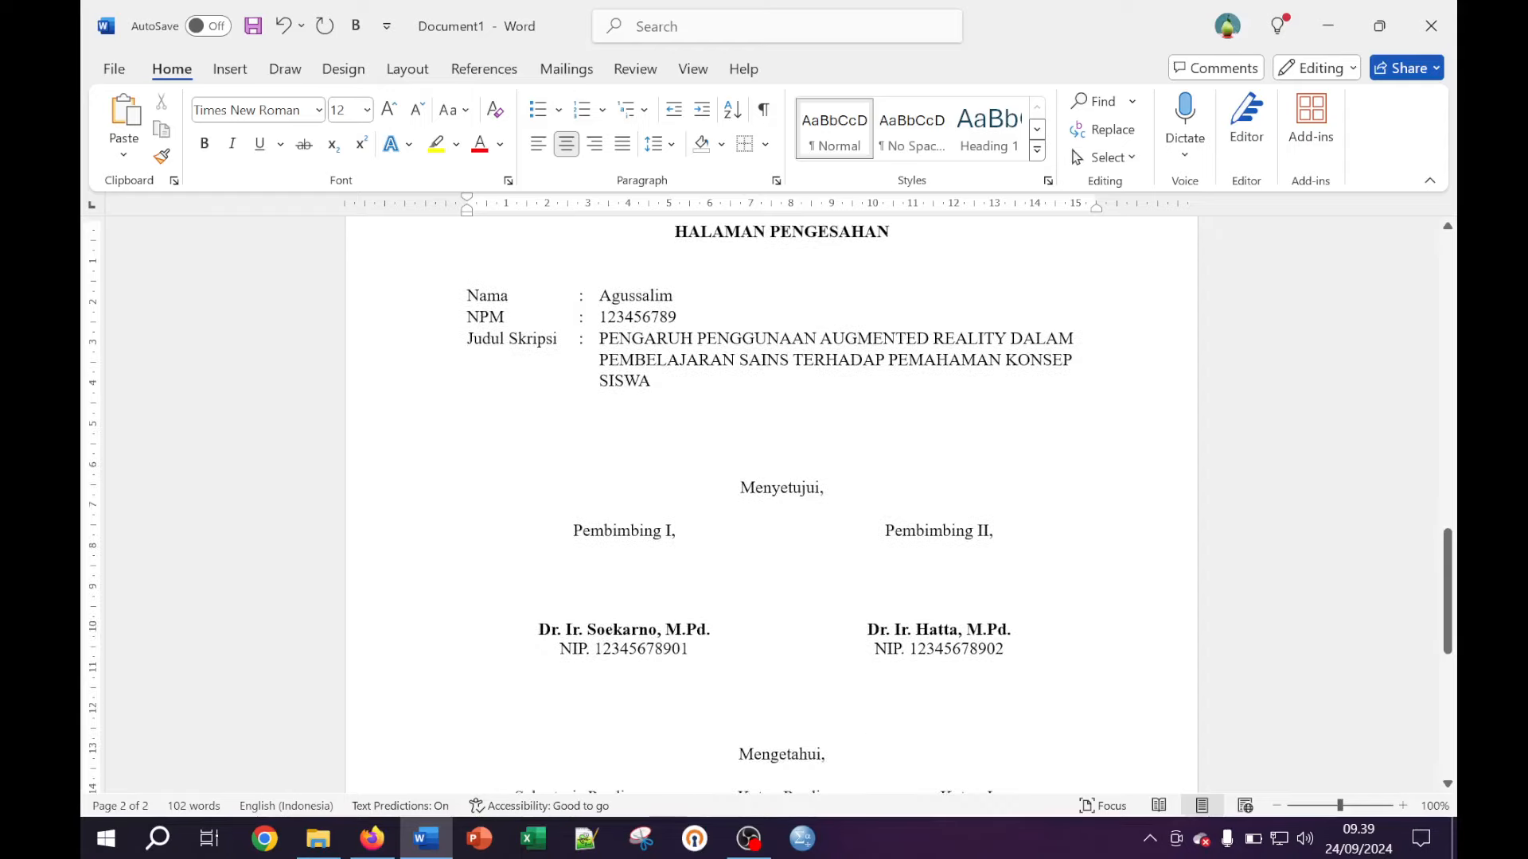
scroll(771, 502, "down", 8)
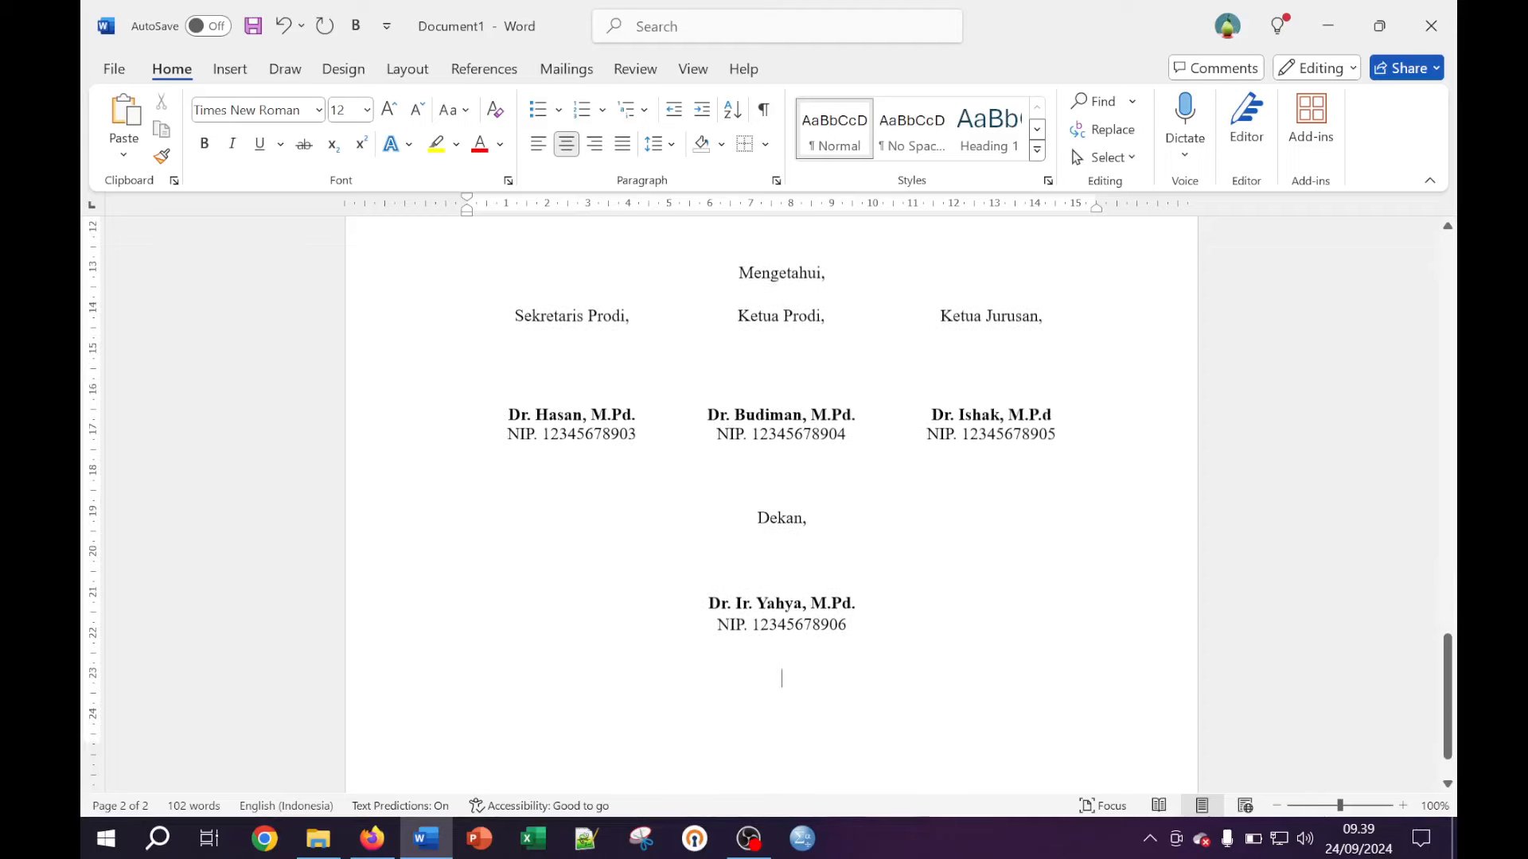
scroll(772, 502, "down", 2)
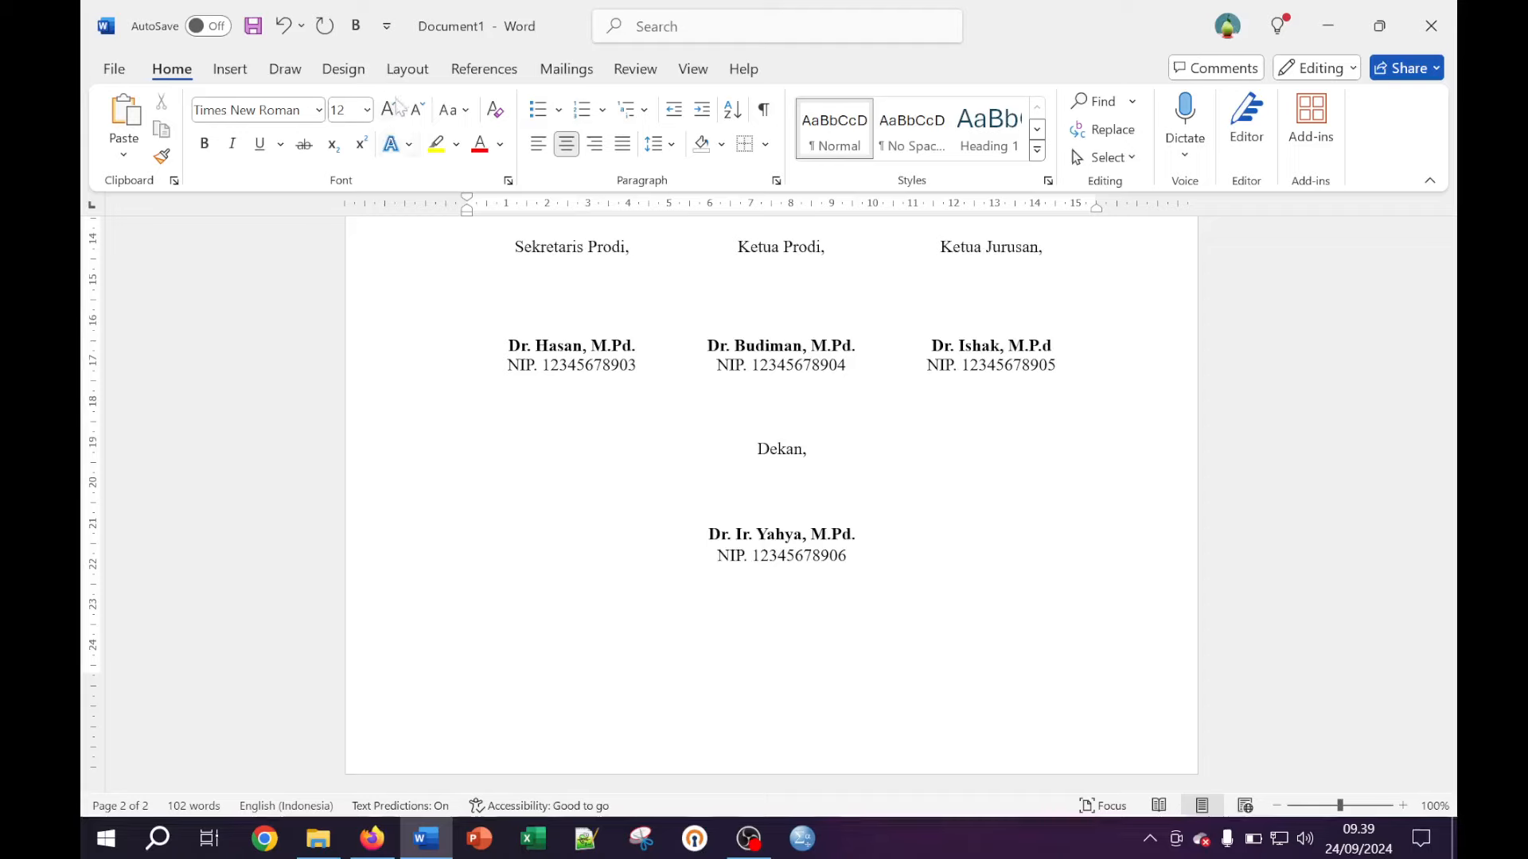
Insert a page break after the approval page to begin a blank third page
left_click(408, 70)
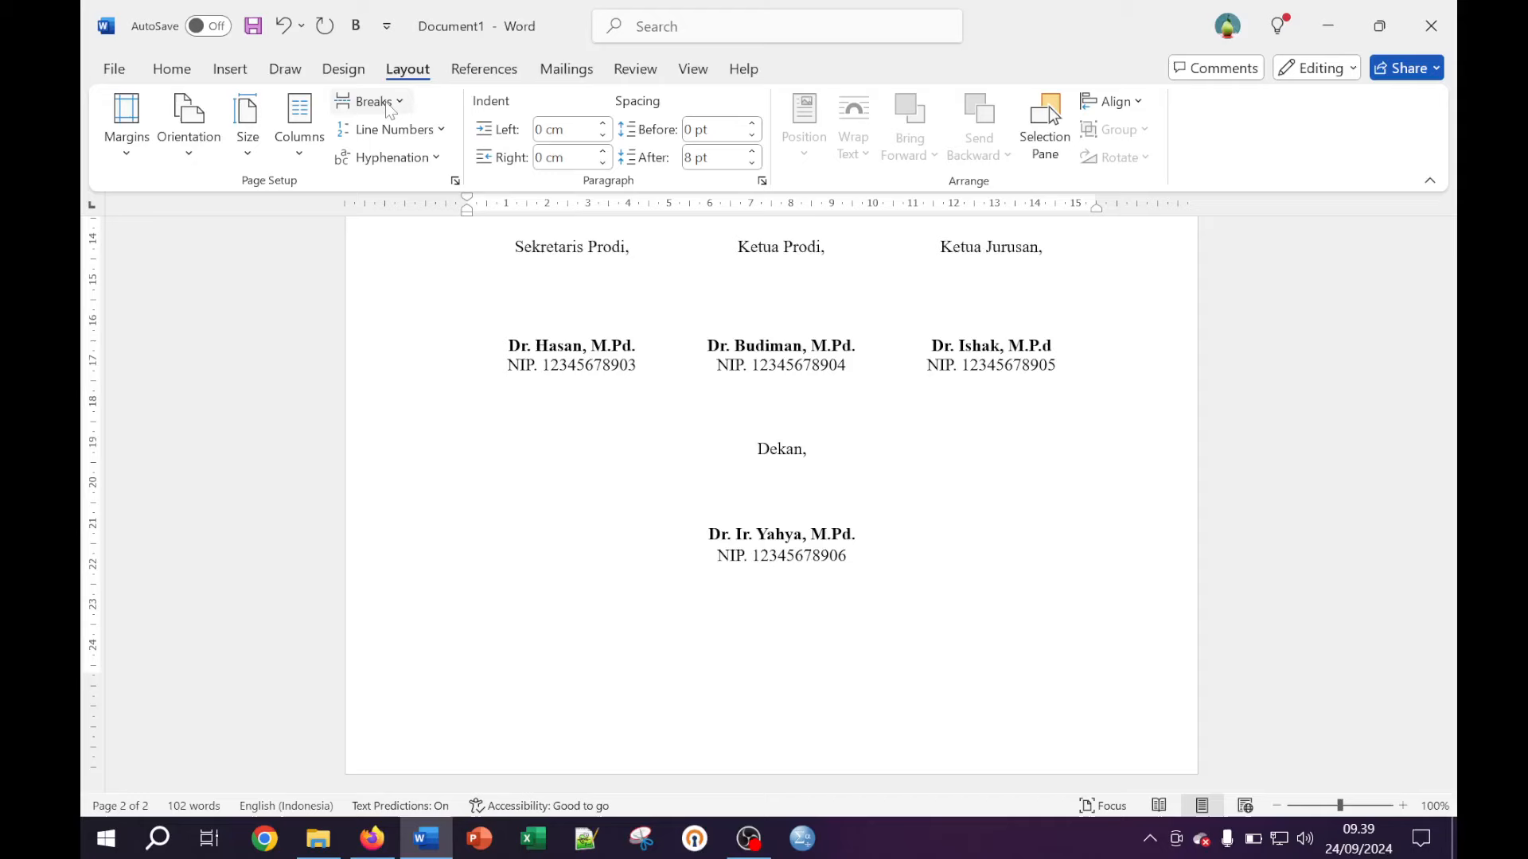
left_click(390, 104)
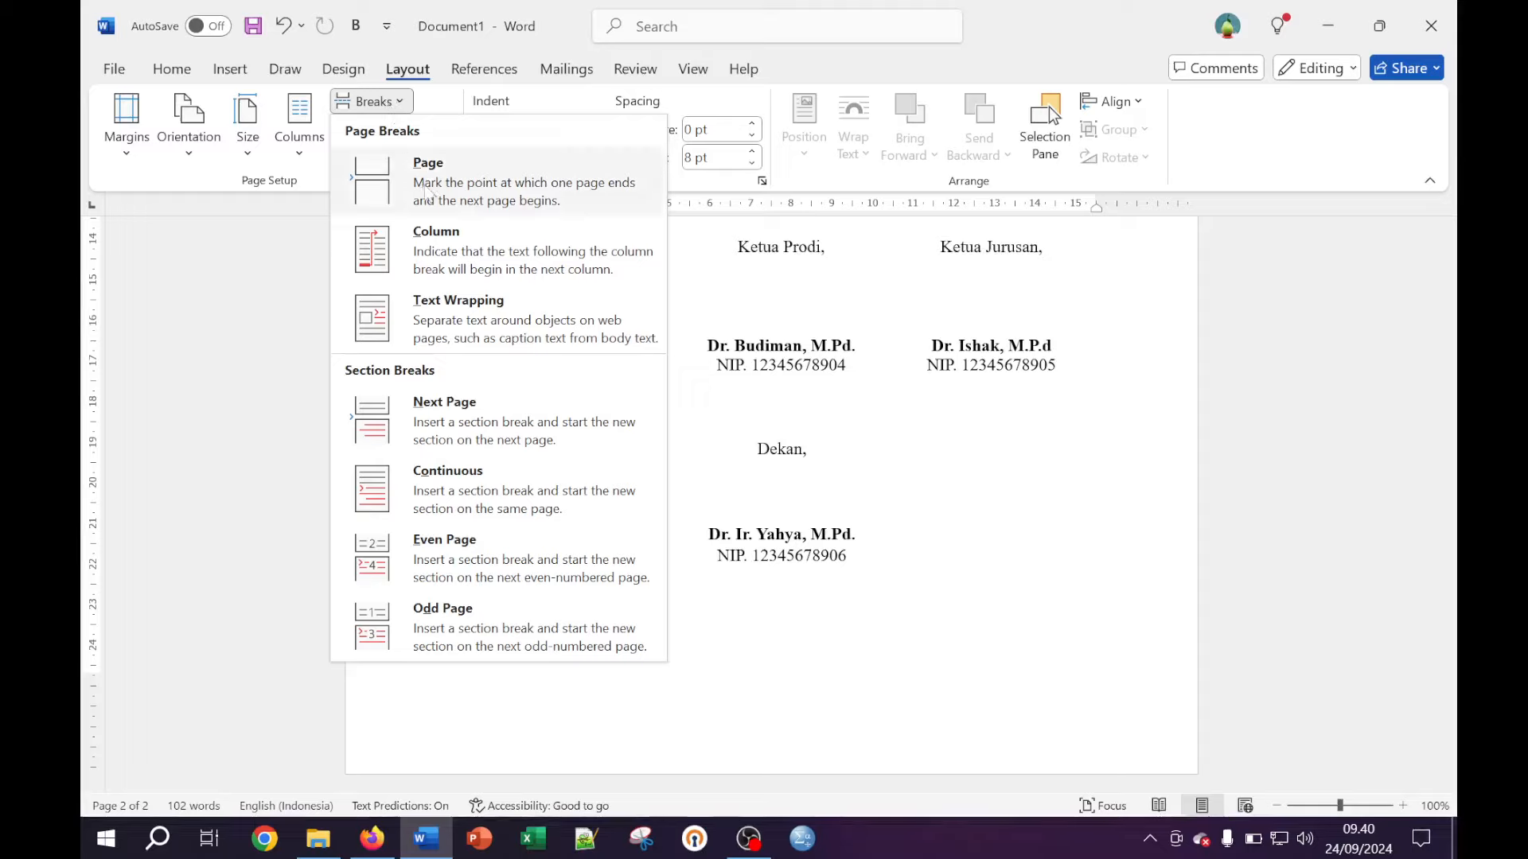
left_click(426, 189)
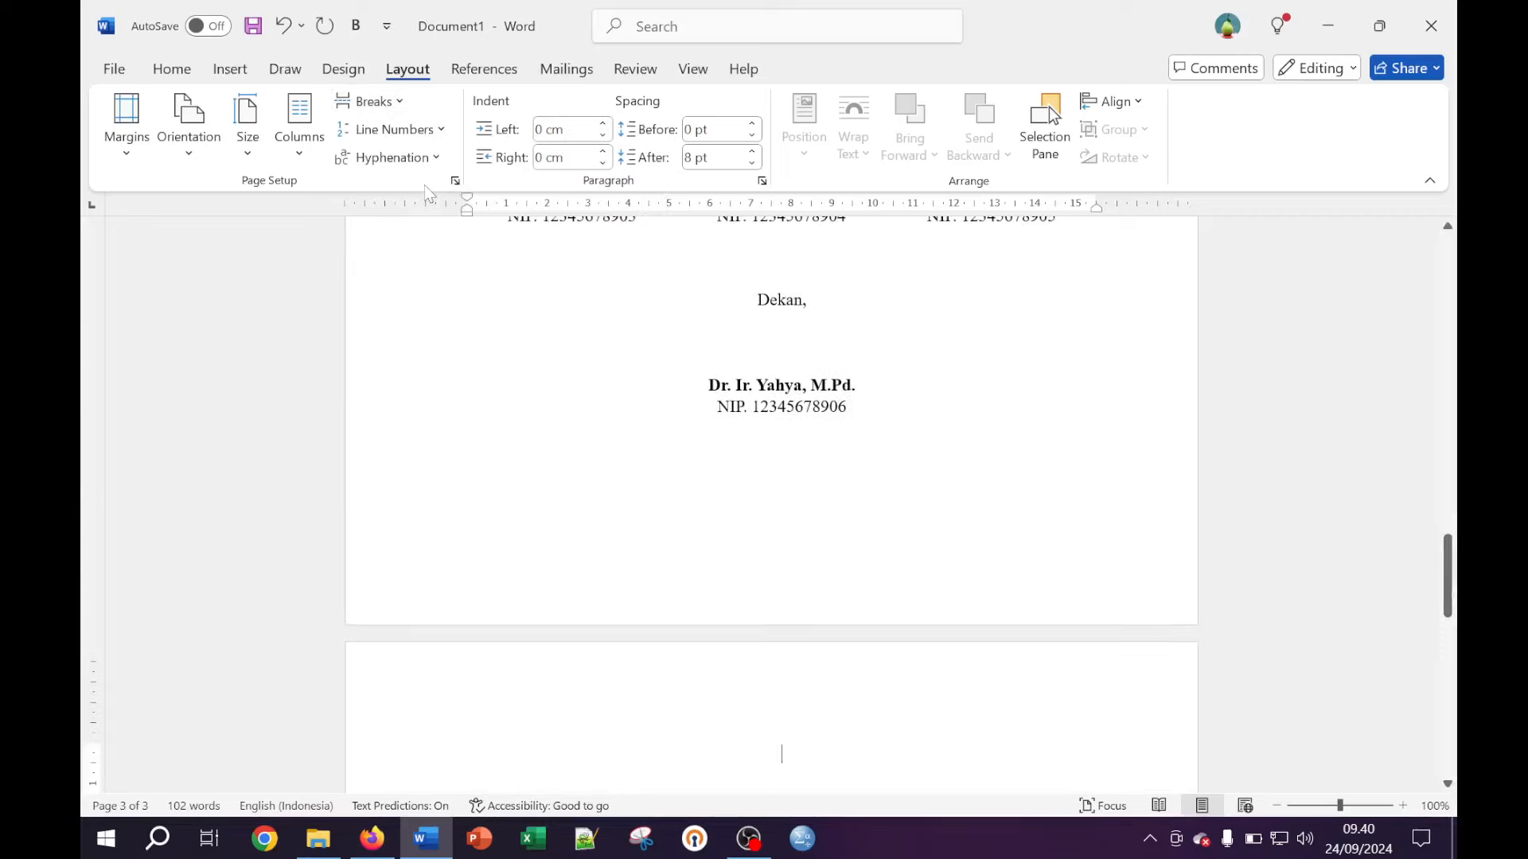
left_click(172, 69)
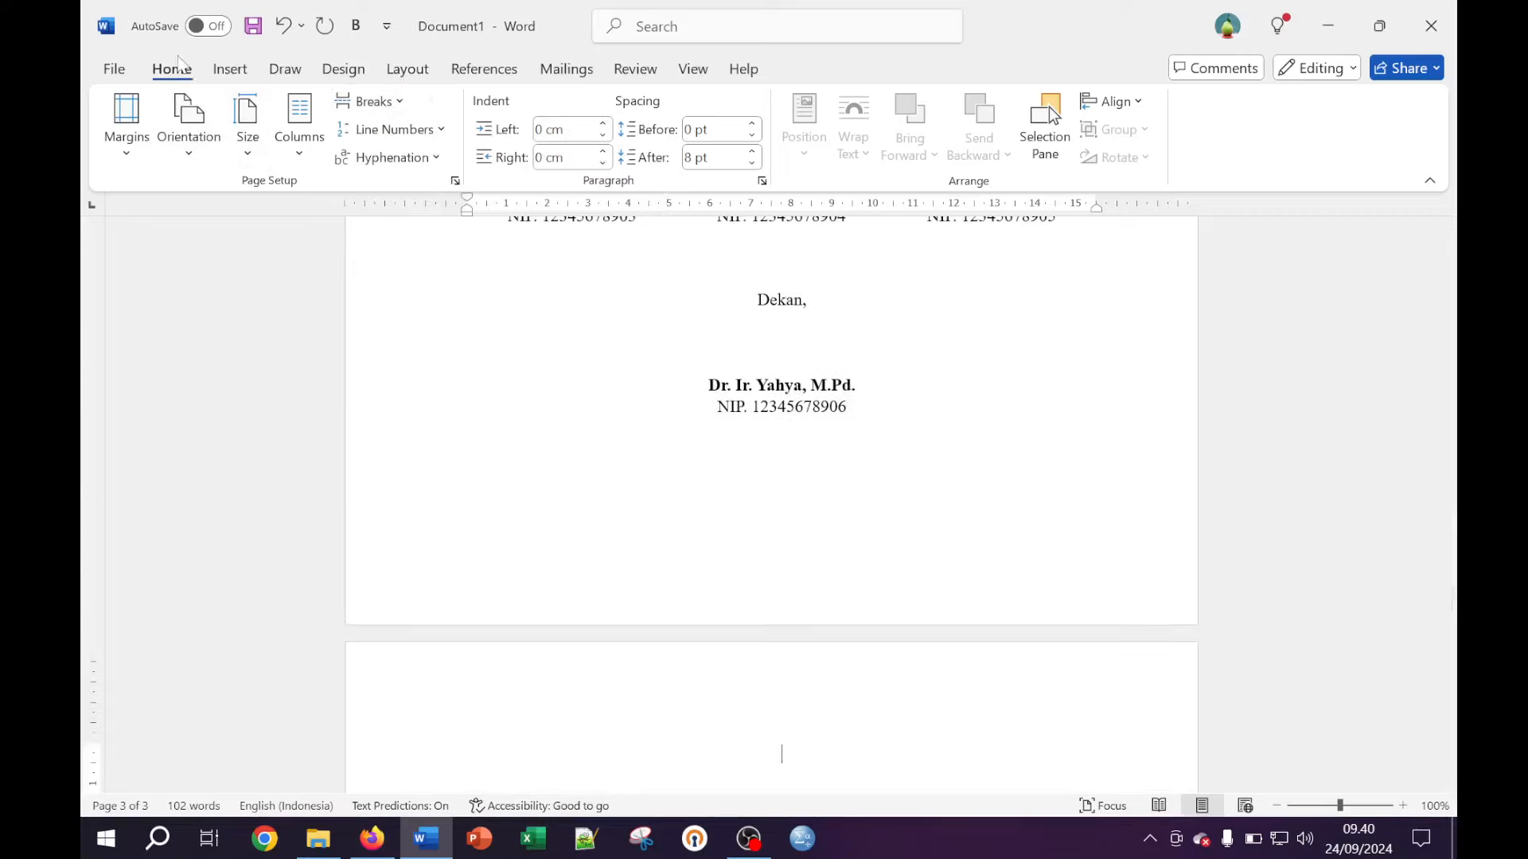
left_click(763, 110)
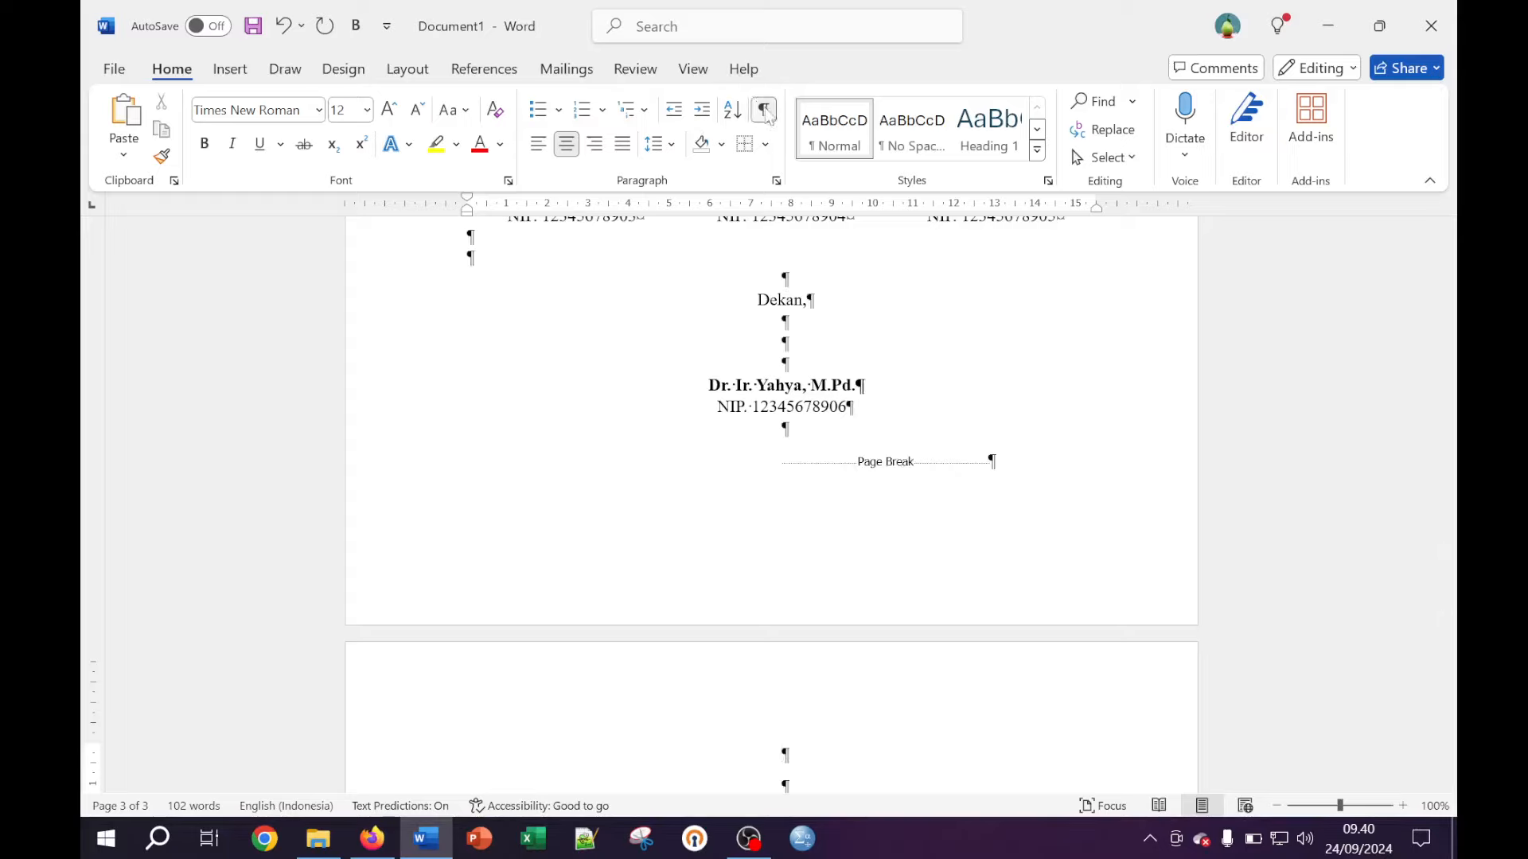
left_click(765, 111)
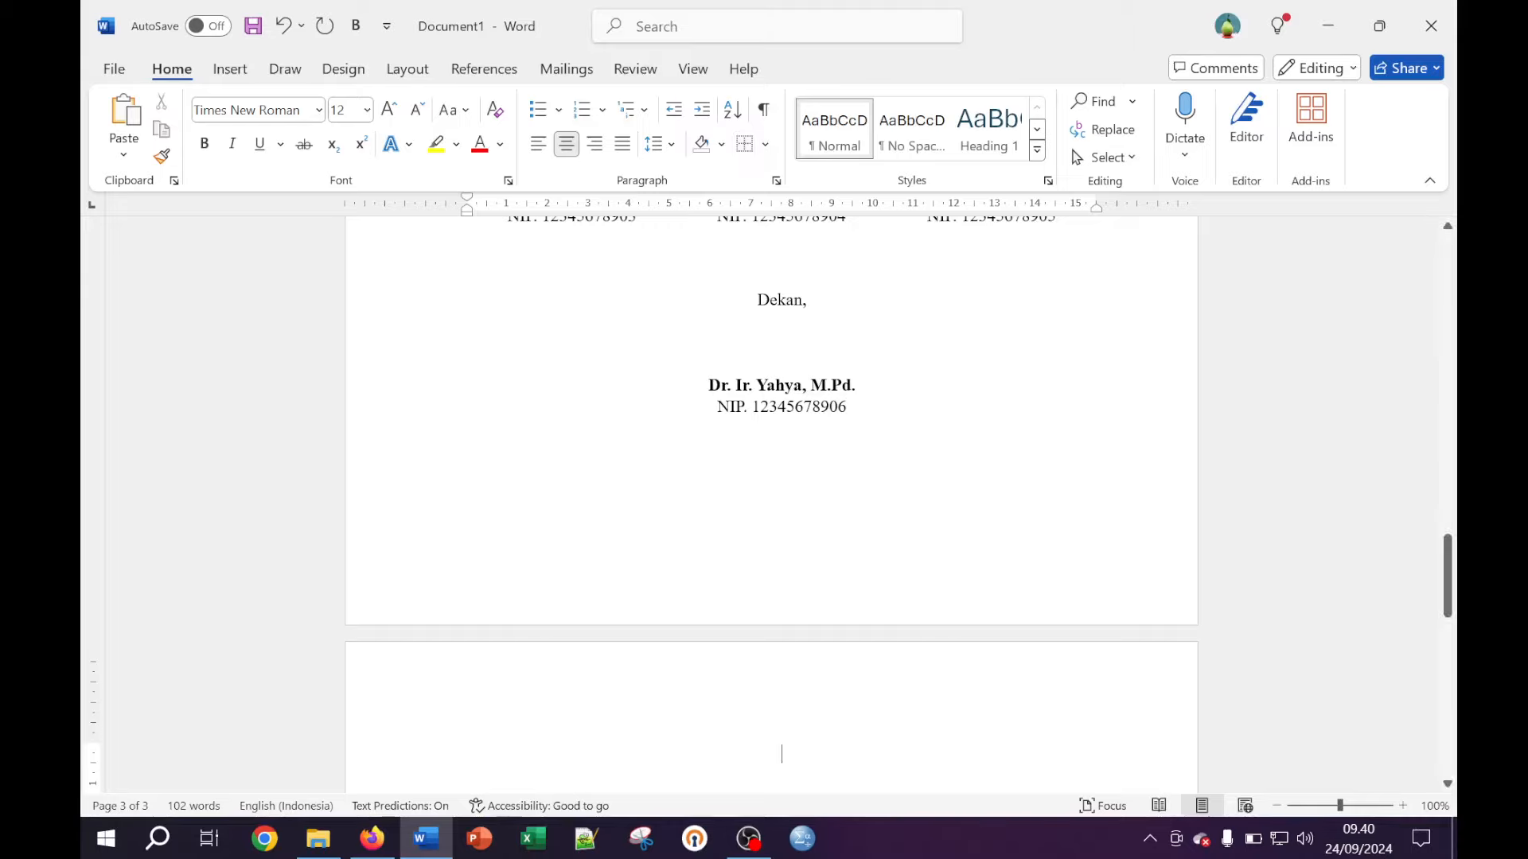
scroll(770, 504, "up", 4)
scroll(770, 503, "down", 3)
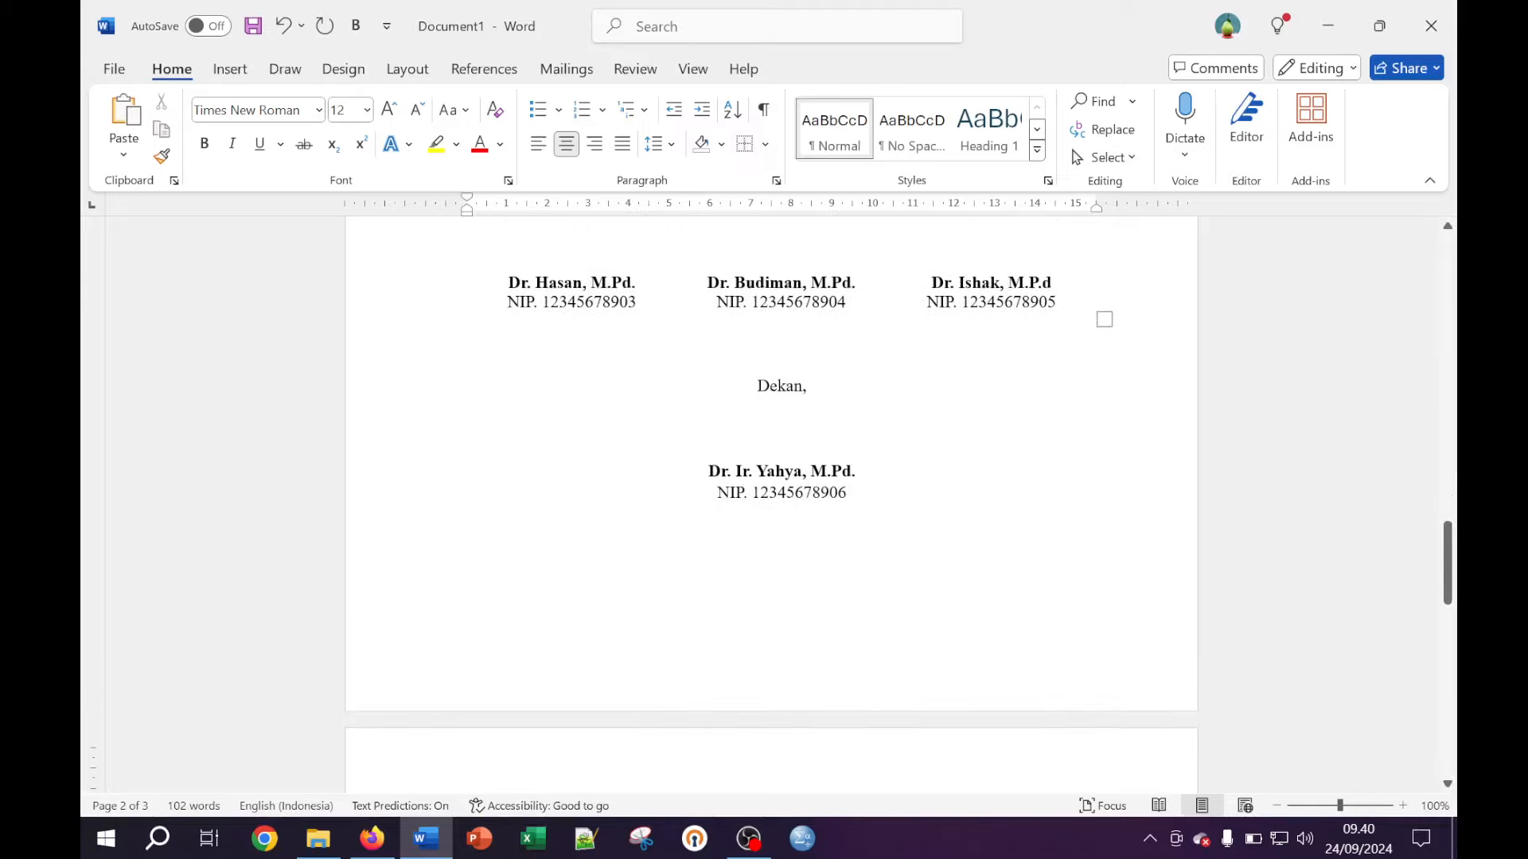
left_click(768, 112)
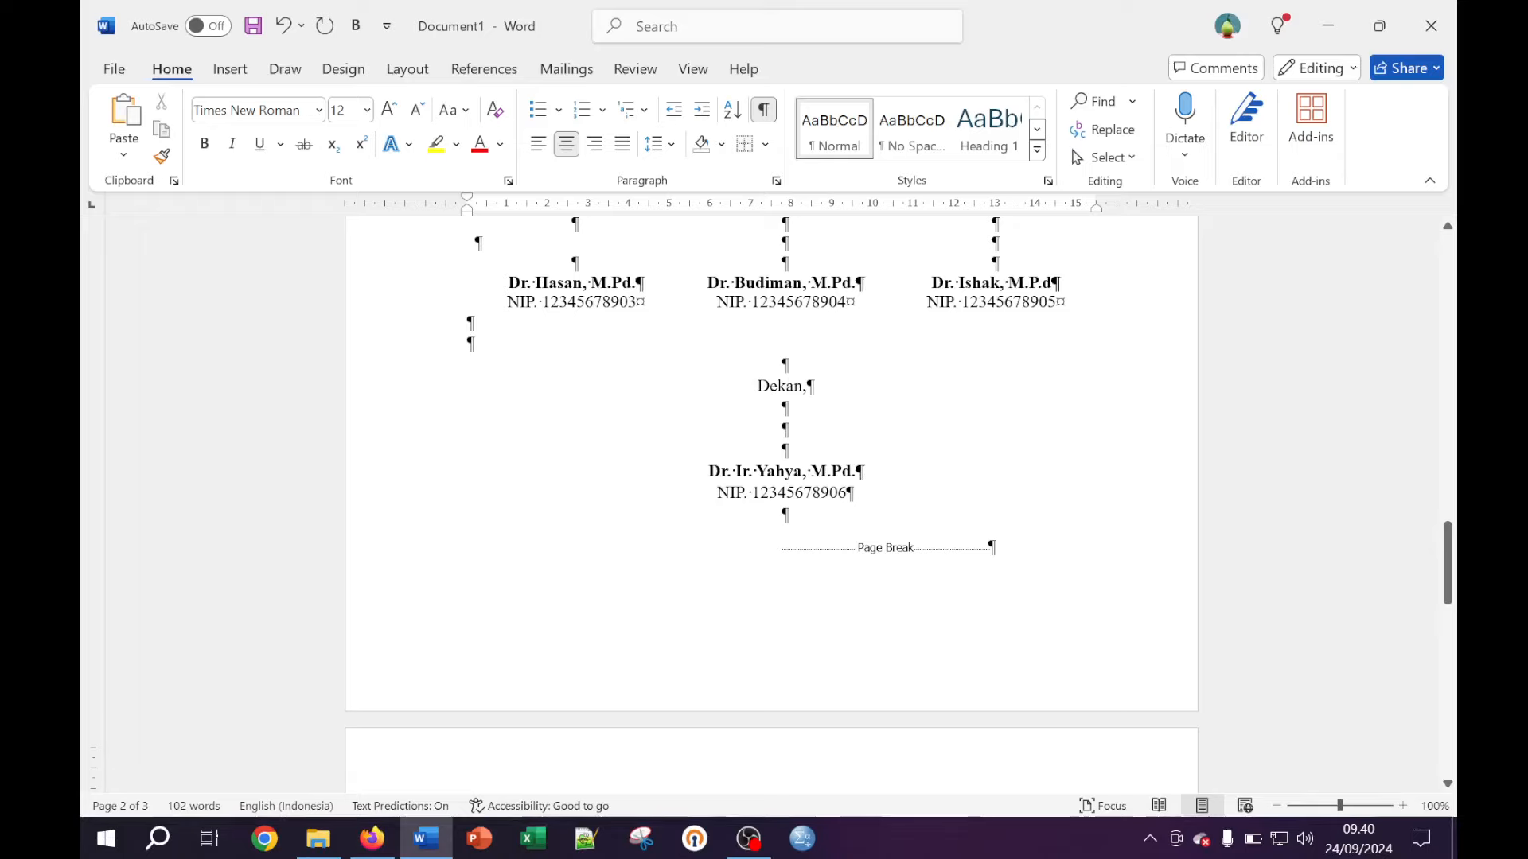
scroll(770, 502, "up", 5)
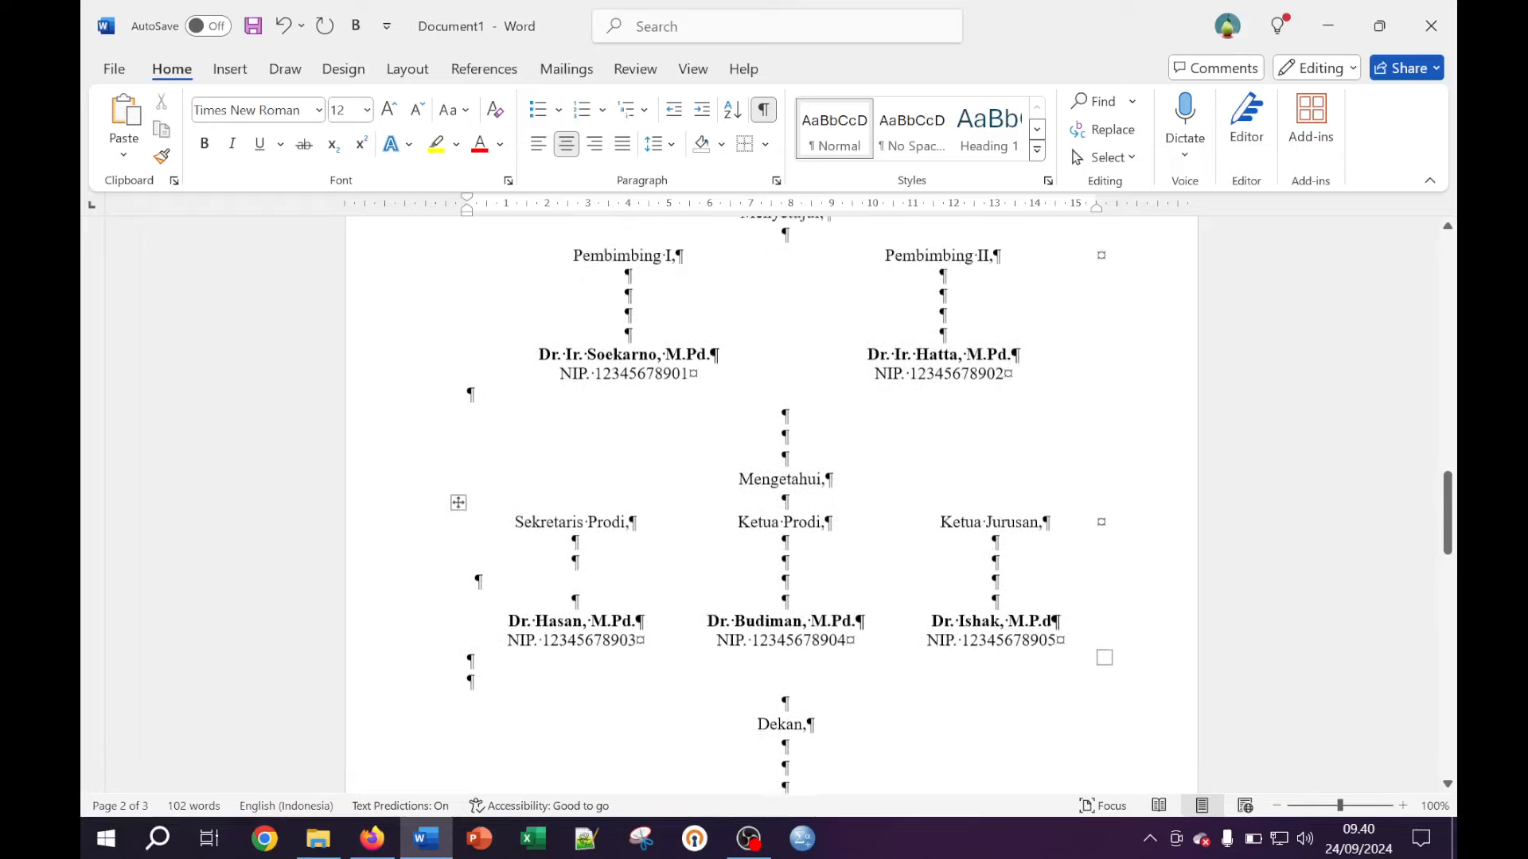
scroll(784, 617, "down", 8)
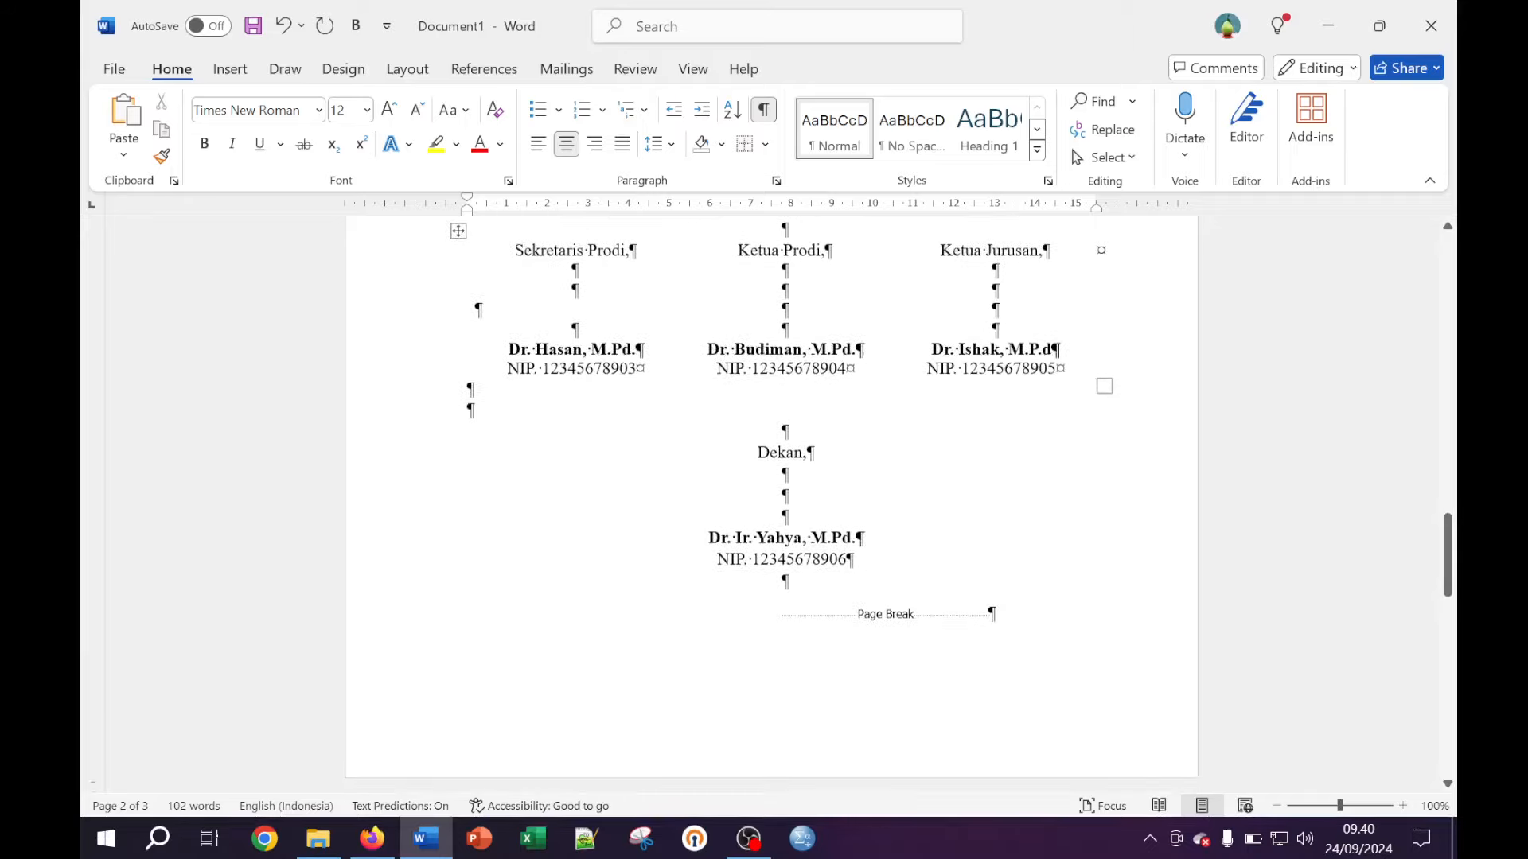
scroll(770, 501, "down", 1)
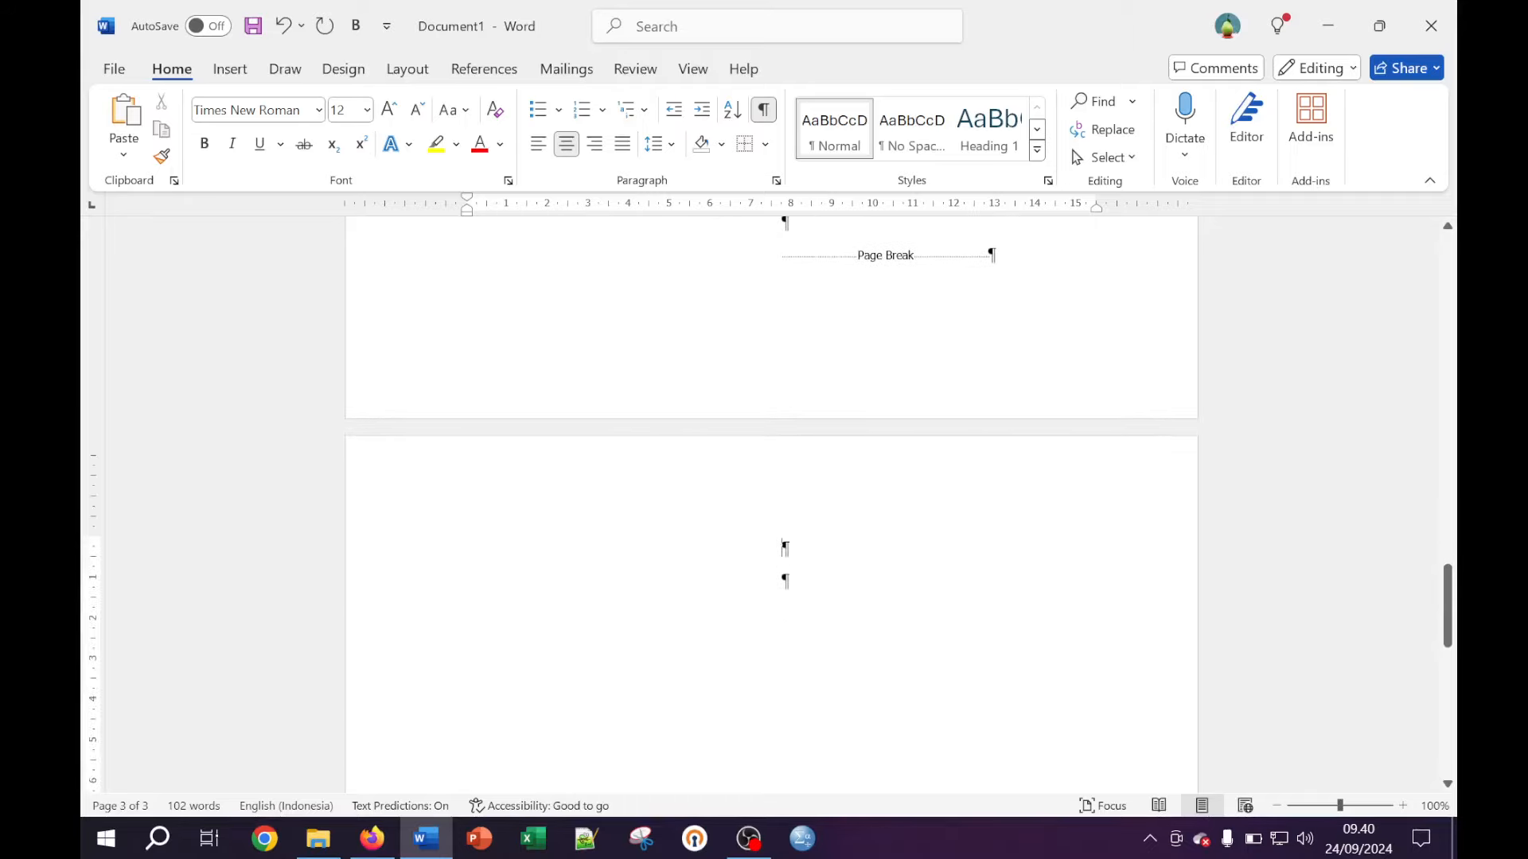
left_click(763, 109)
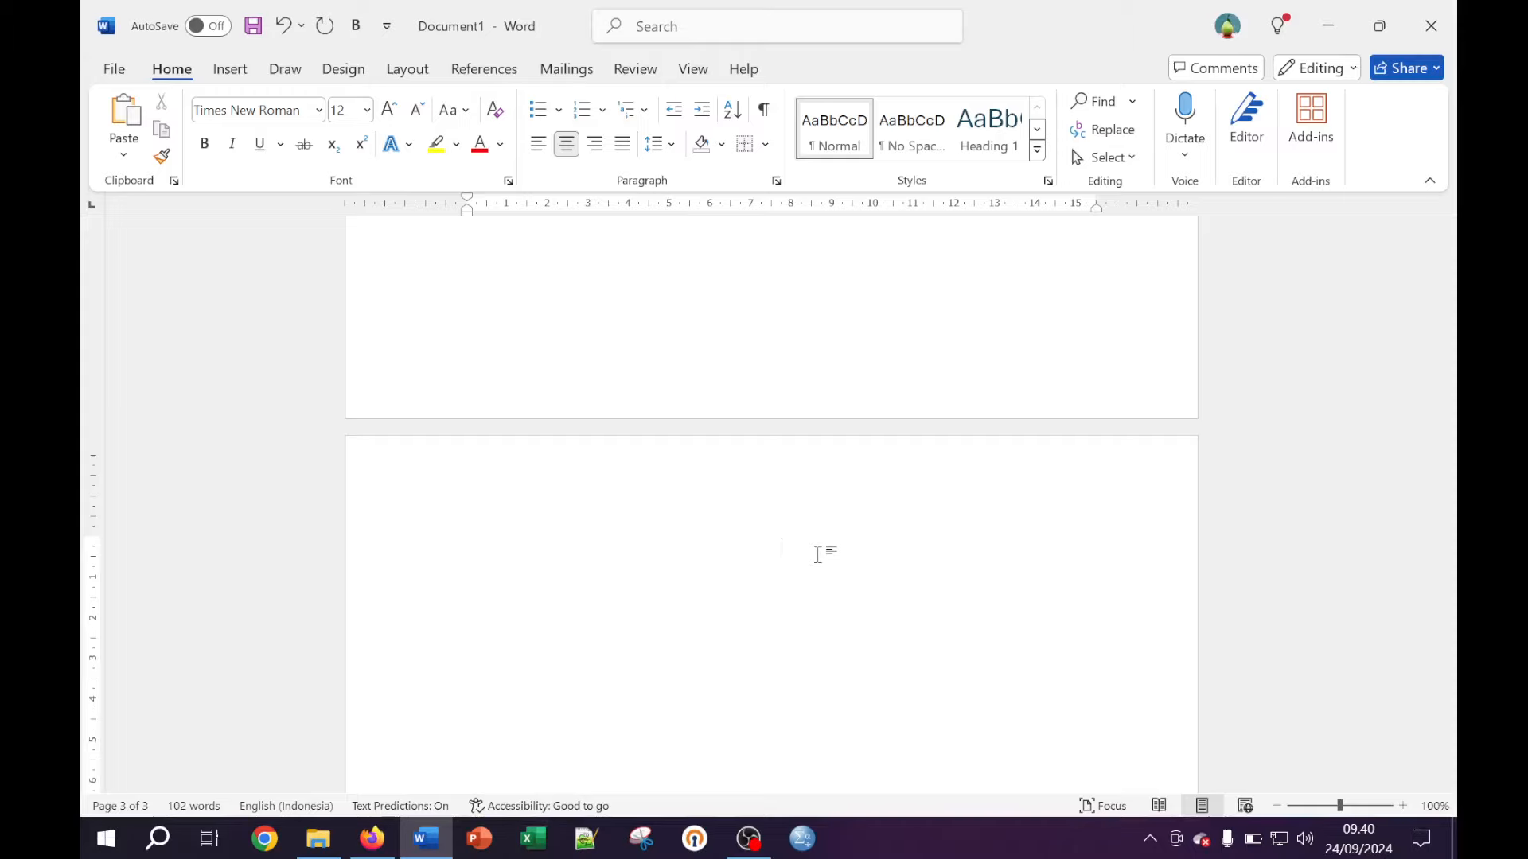
Type the heading 'Kata Pengantar' on page 3 and start a new line beneath it
type("Kata Pengantar")
scroll(769, 556, "down", 2)
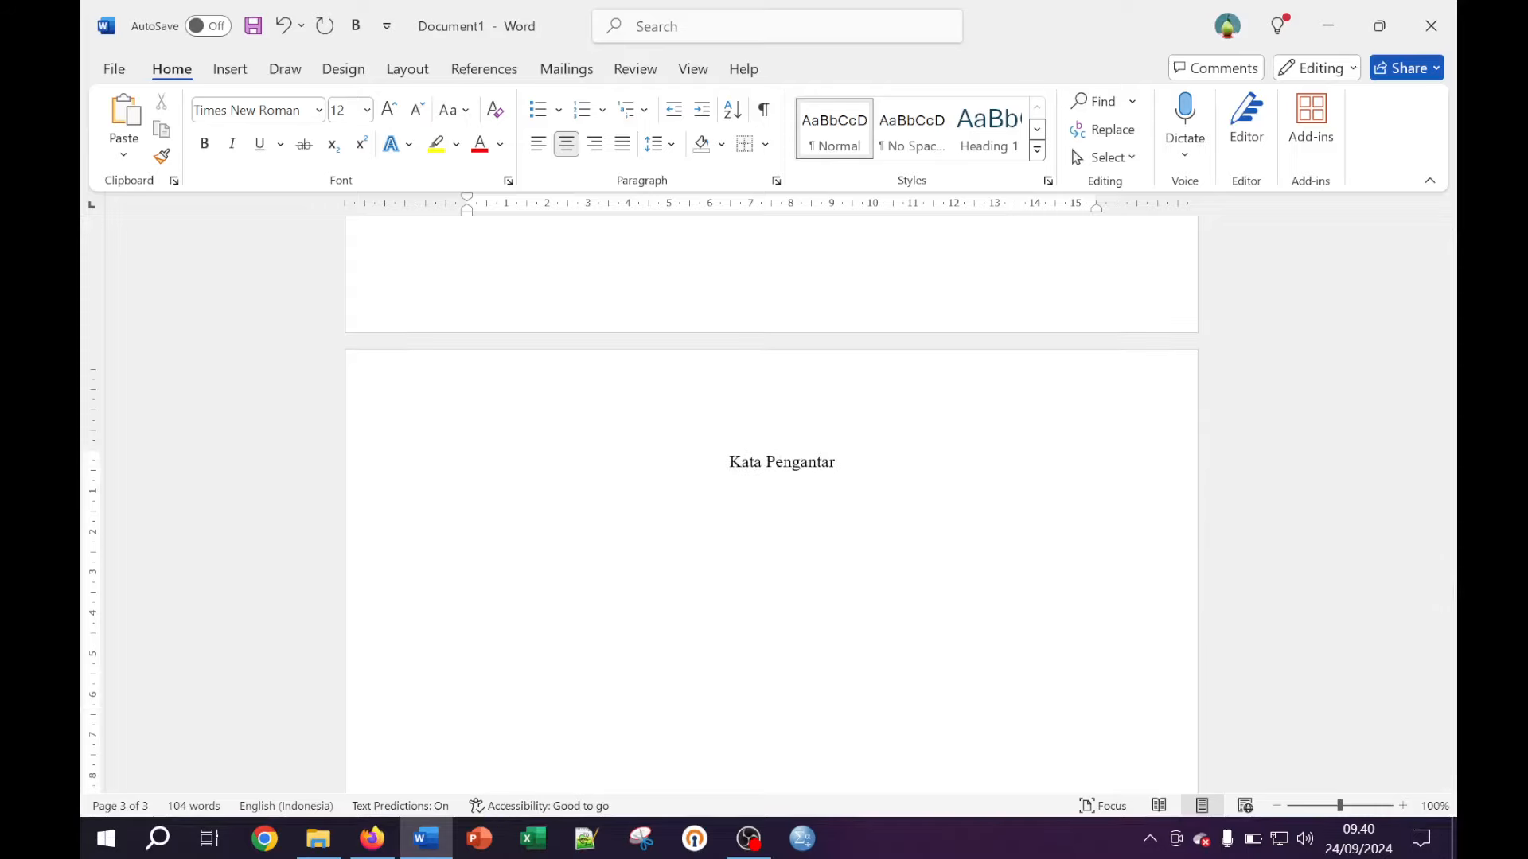
key("Return")
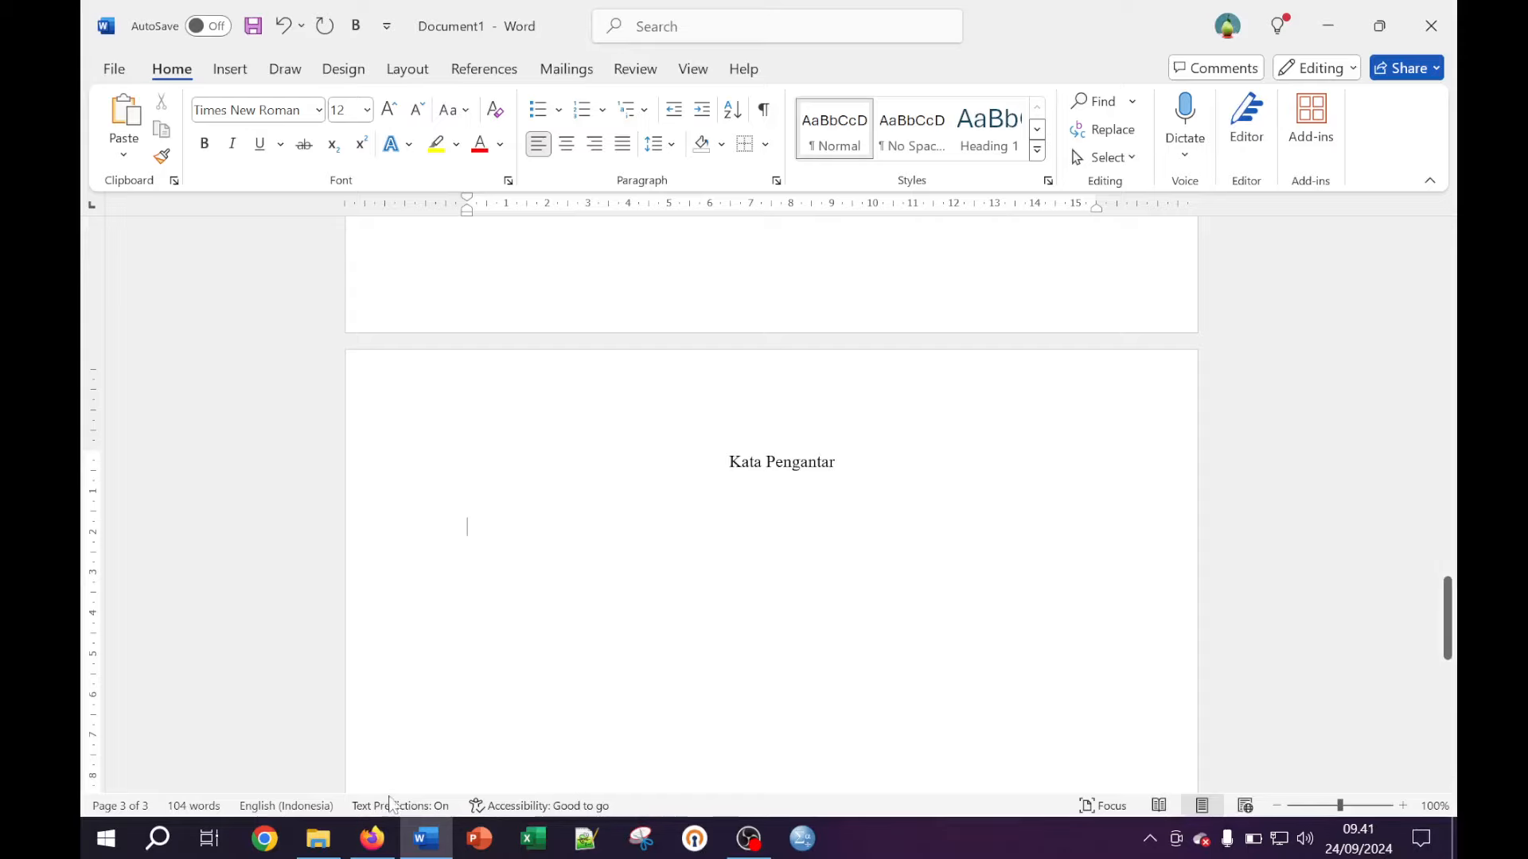
left_click(374, 843)
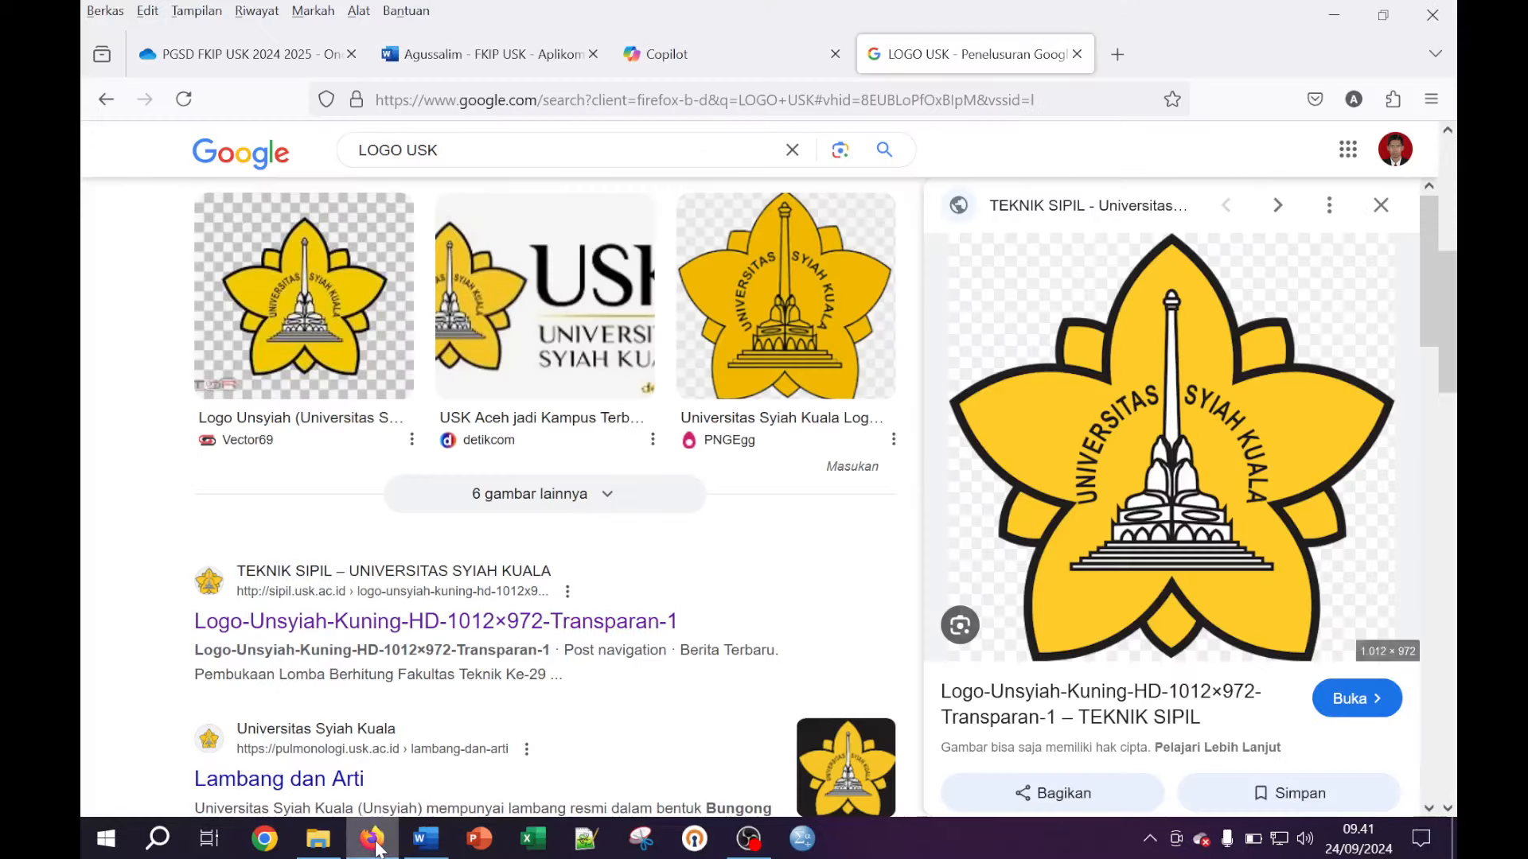
Open the Copilot chat page and begin typing 'Buat' in its message box
left_click(718, 59)
left_click(476, 738)
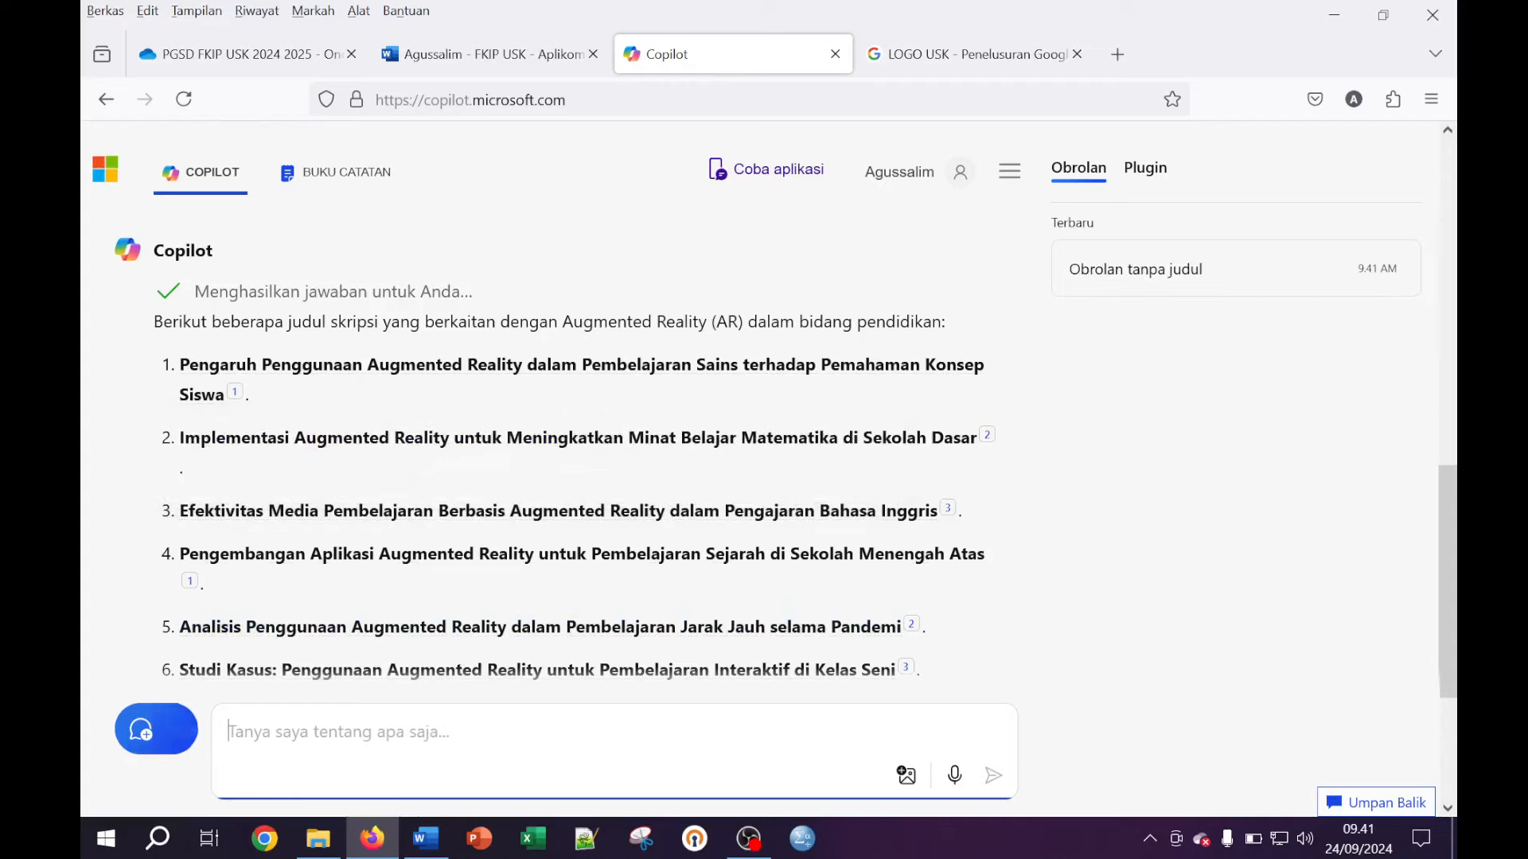
type("Buatkan")
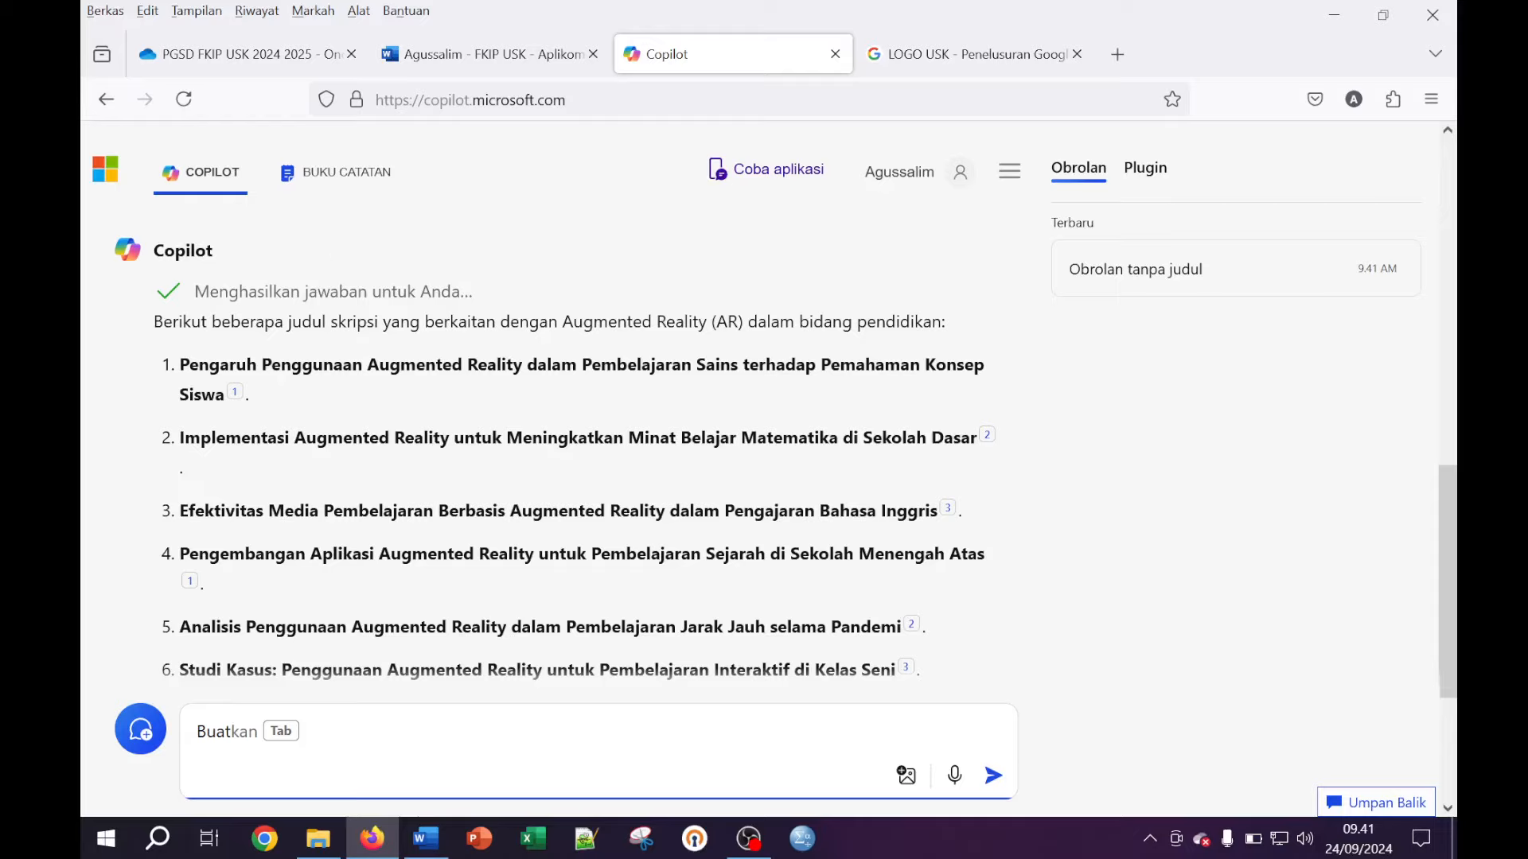
key("ctrl+l")
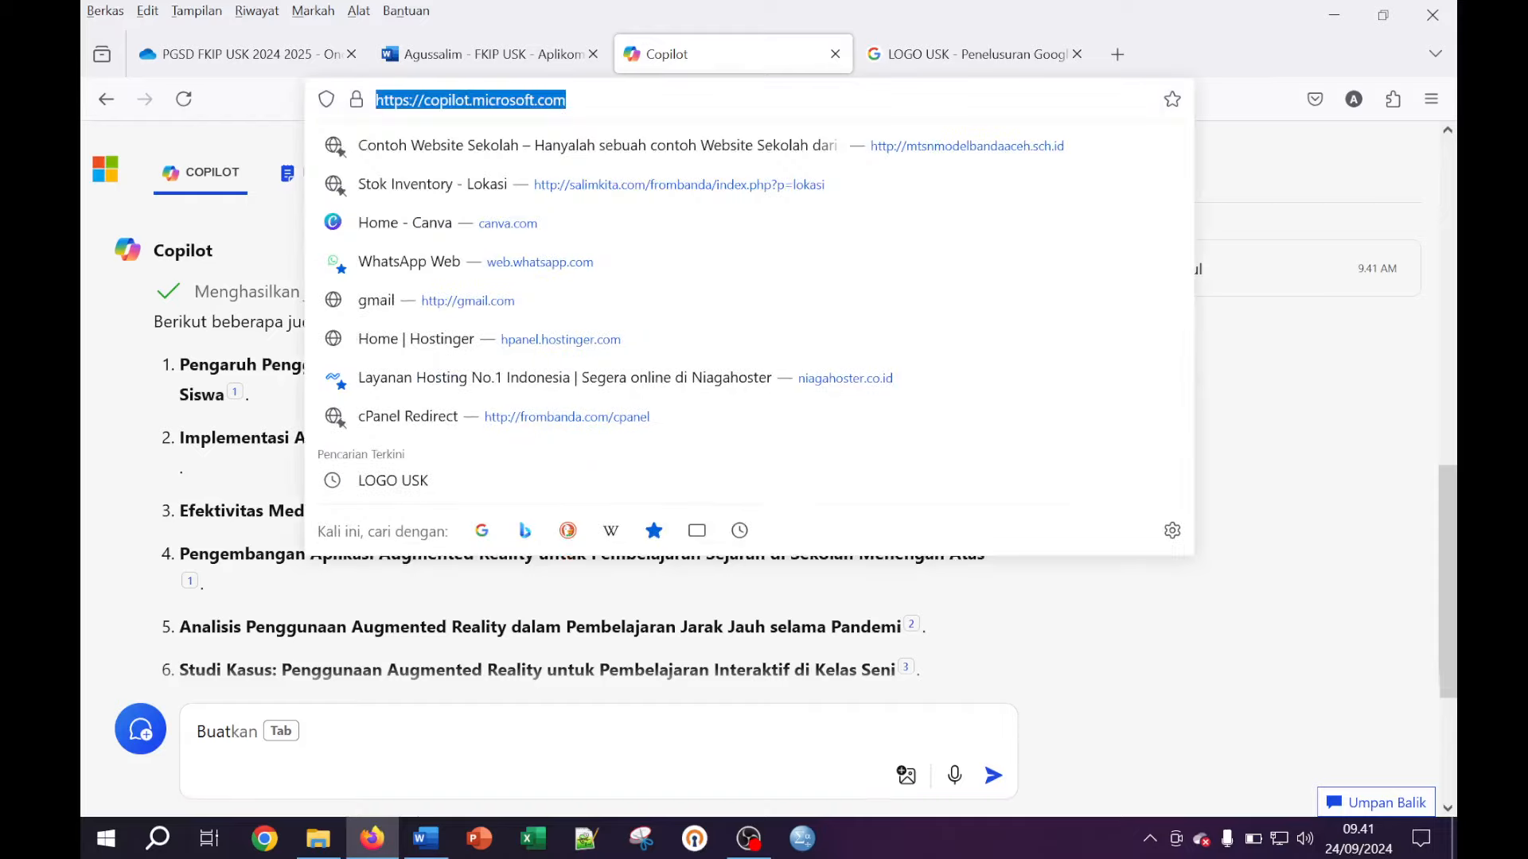
In a new tab, search Google for 'copilot microsoft' and open the Copilot result
left_click(1121, 57)
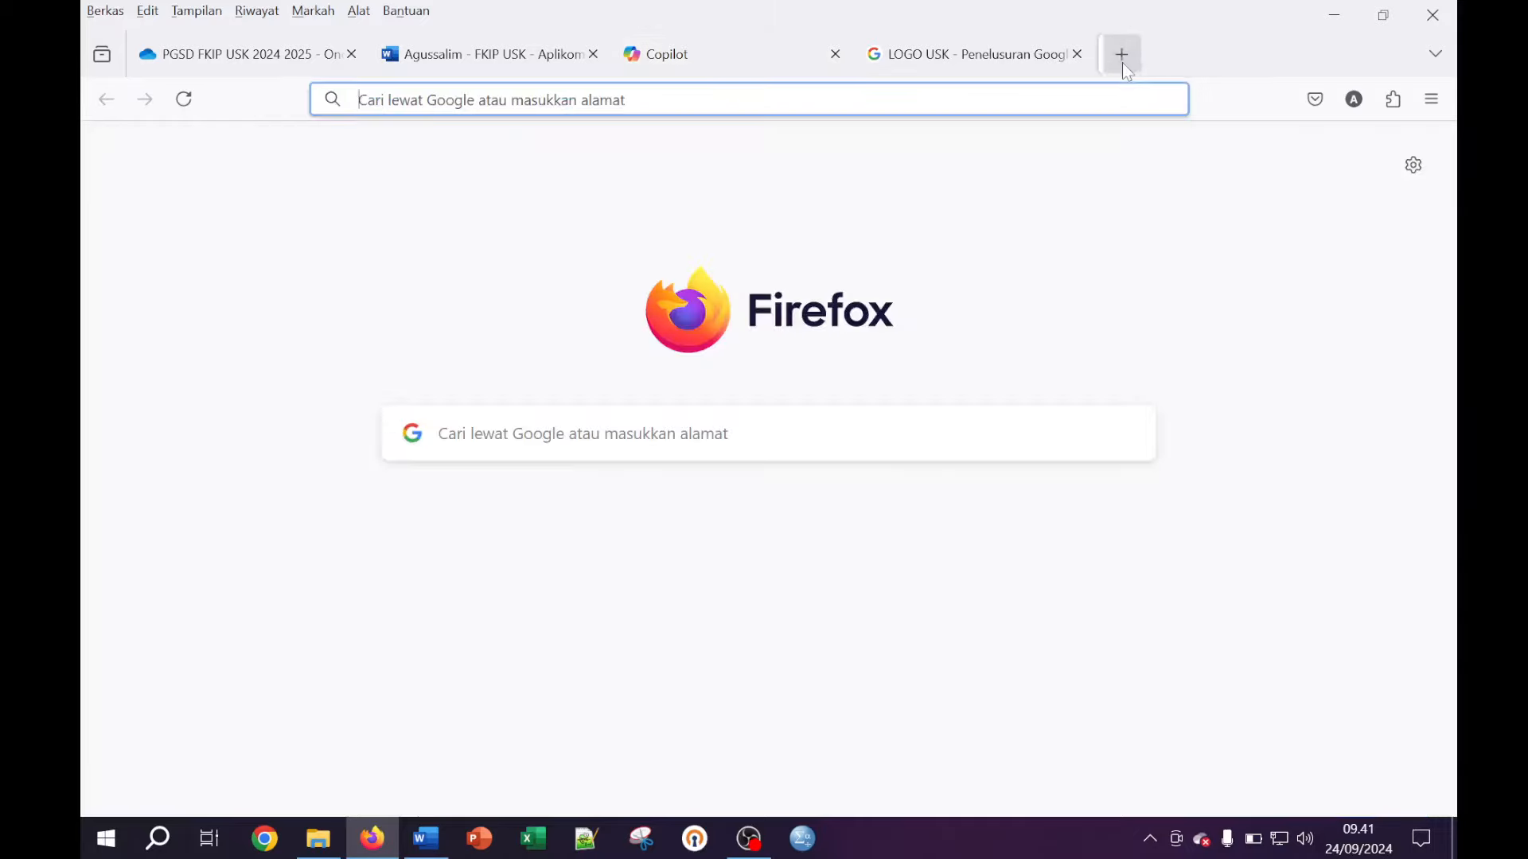
type("copilot ")
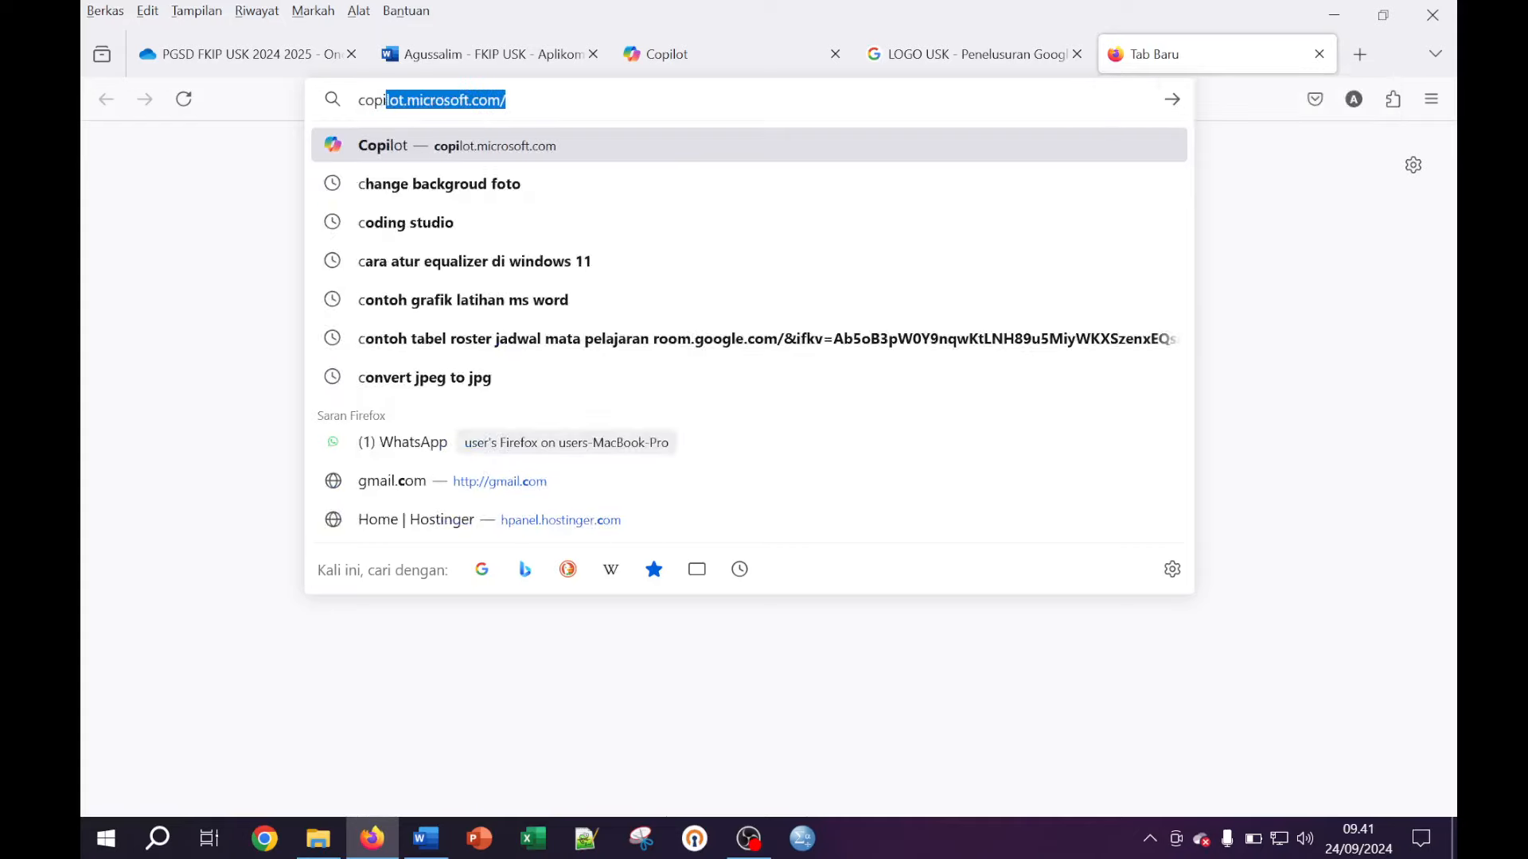
type("mi")
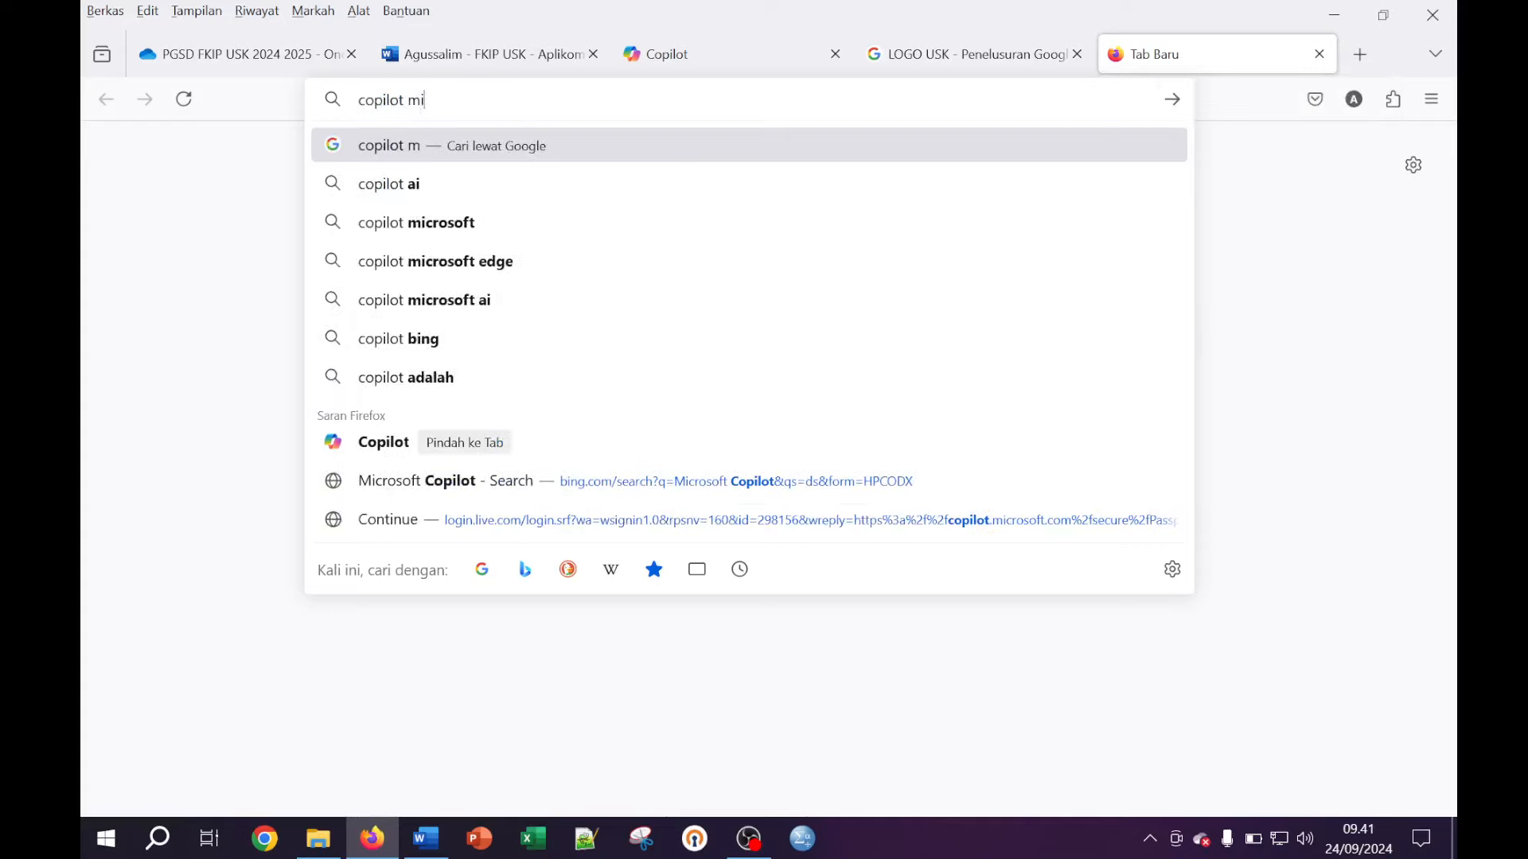
type("crosoft")
key("Return")
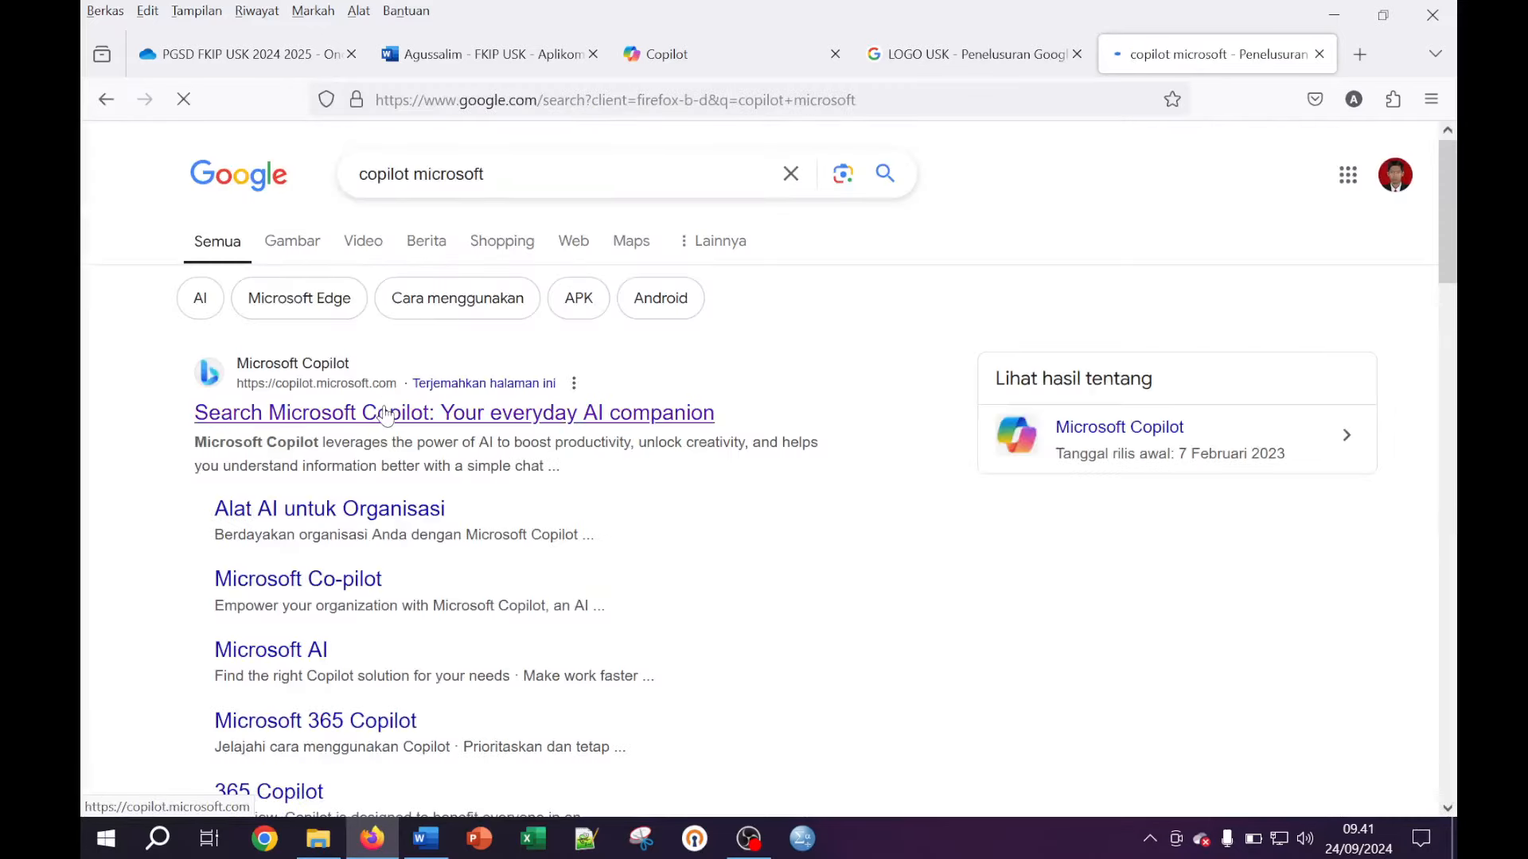
left_click(386, 414)
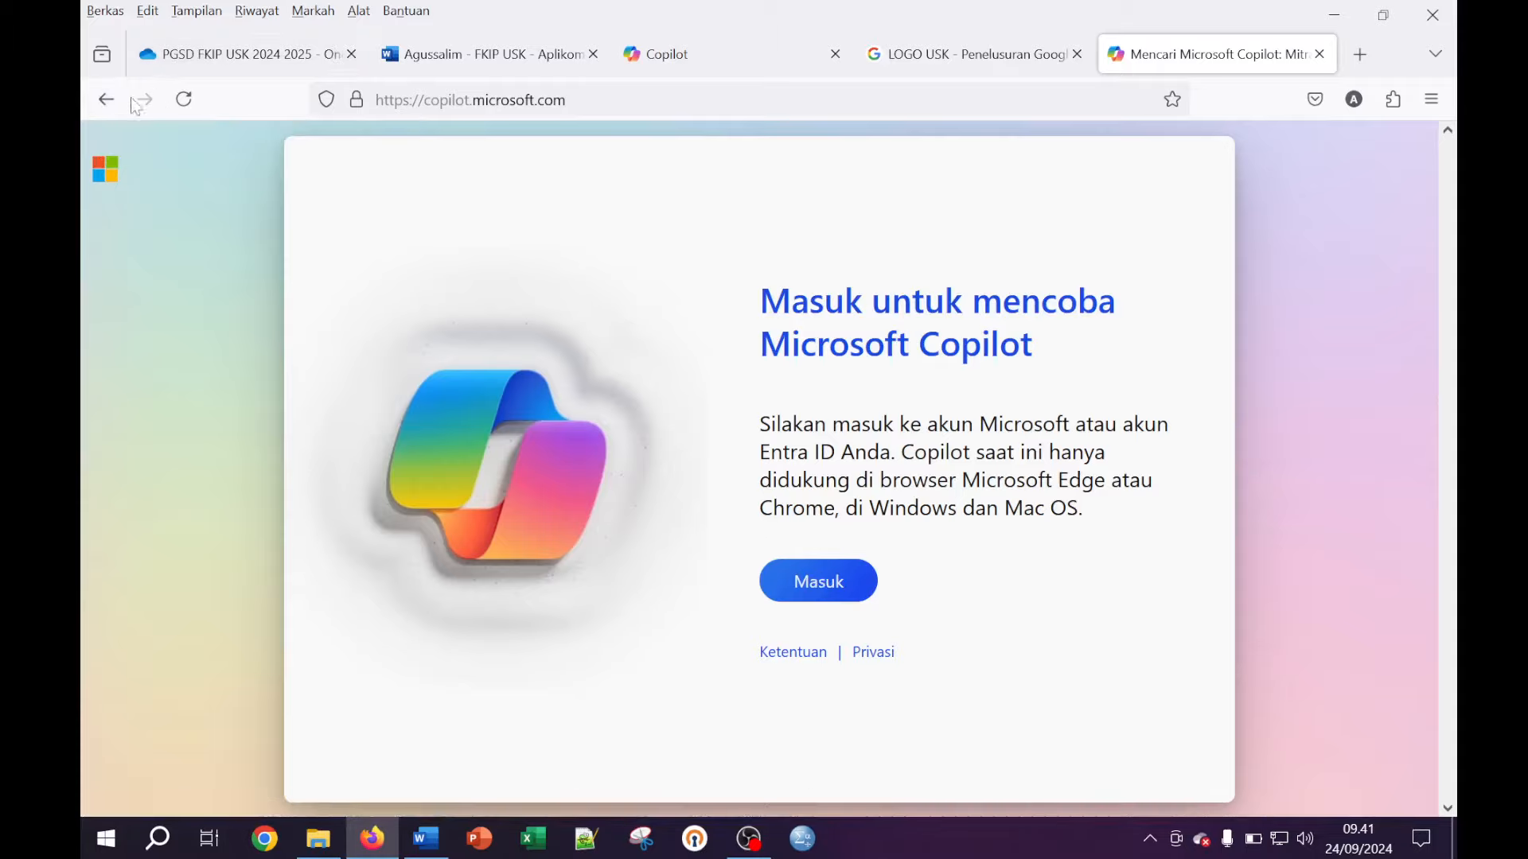
left_click(105, 103)
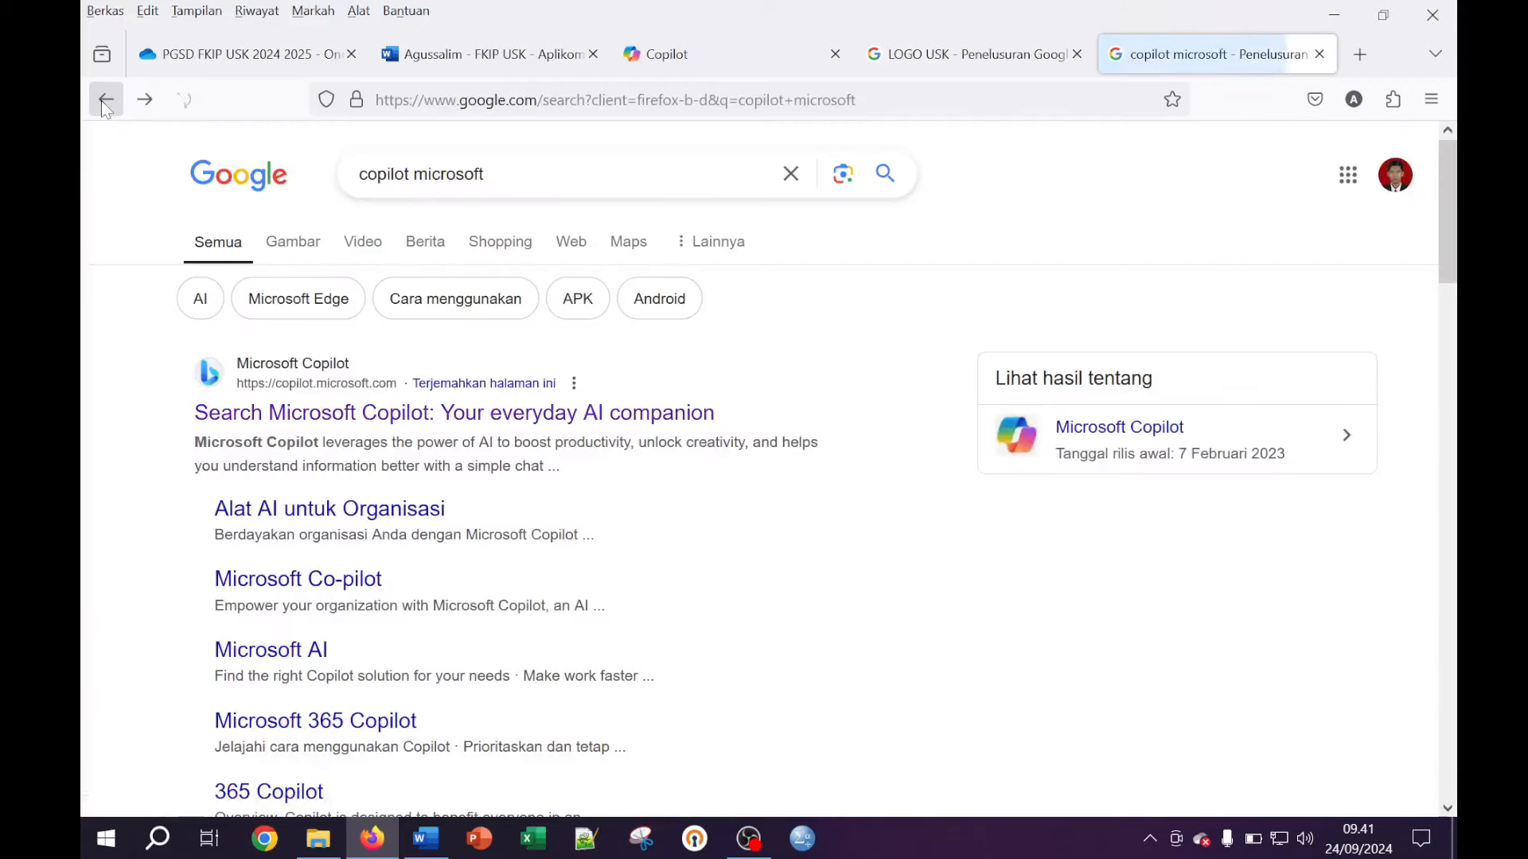
Search Google for 'chat gptp' from the address bar
left_click(514, 99)
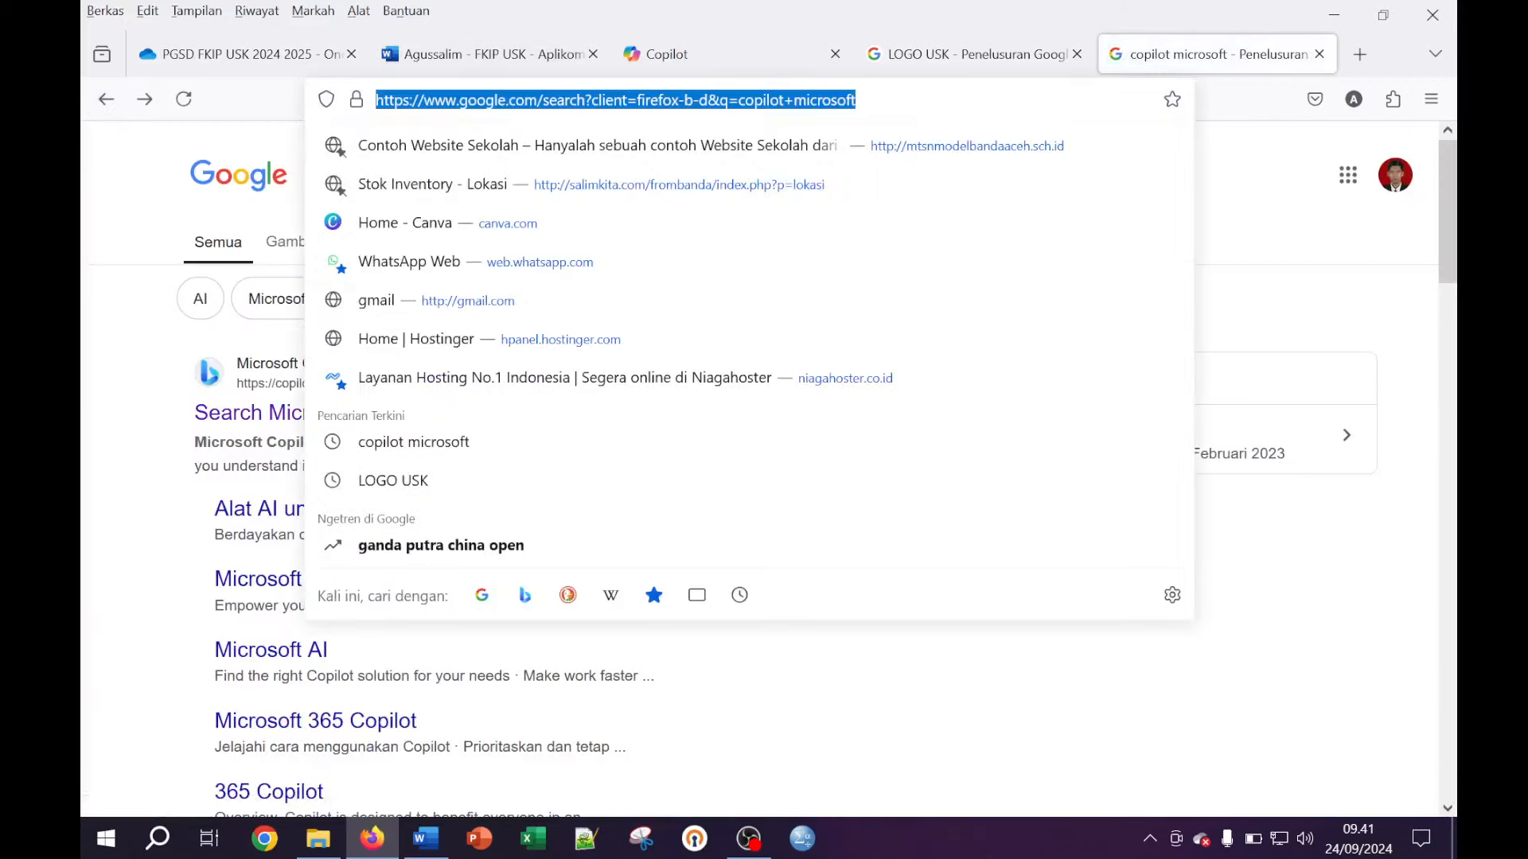
type("chat ")
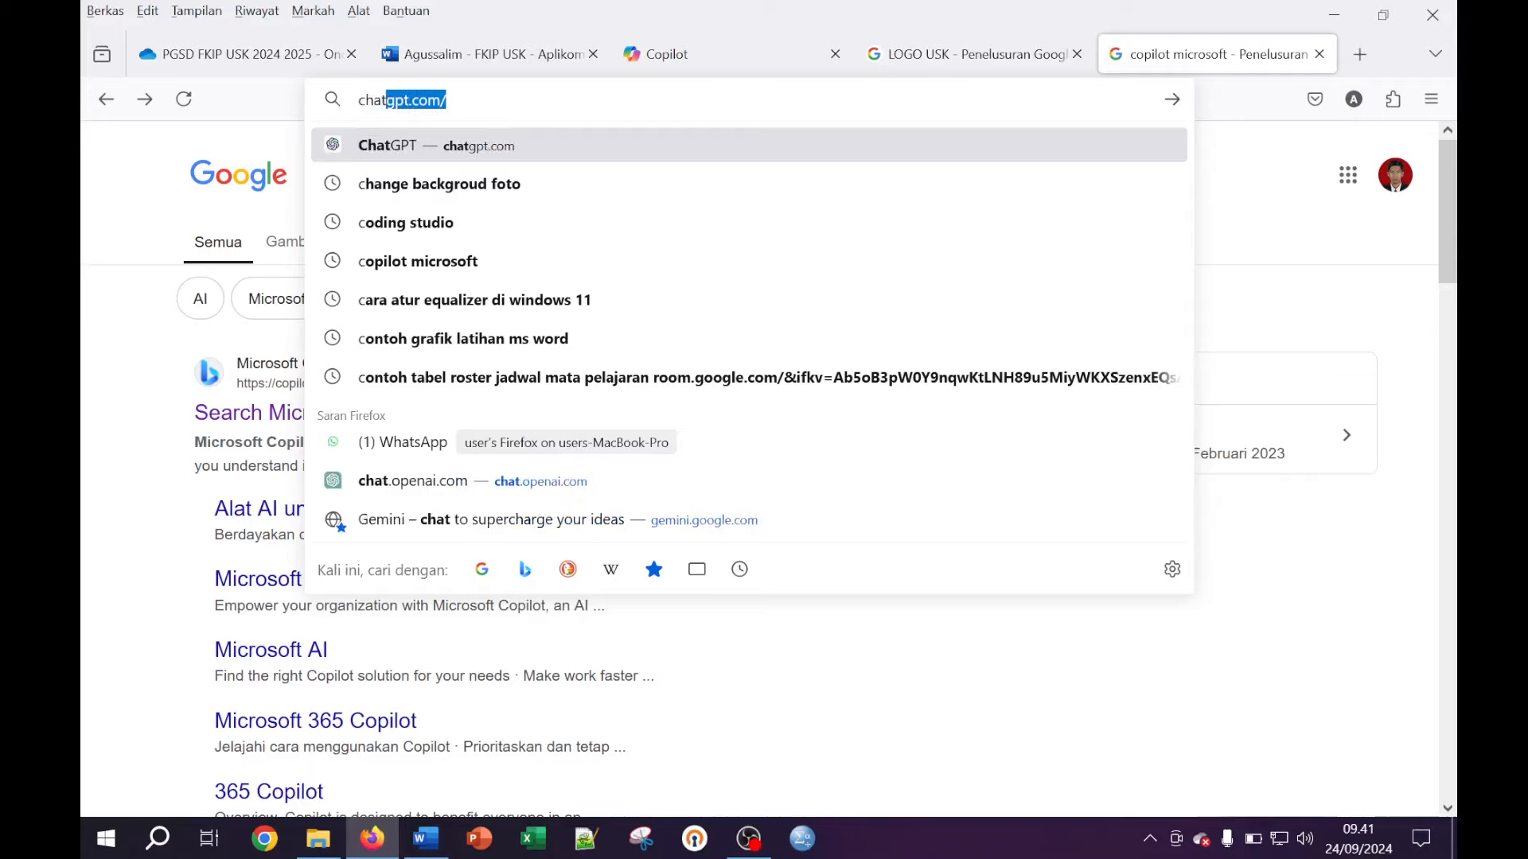
type("gptp")
key("Return")
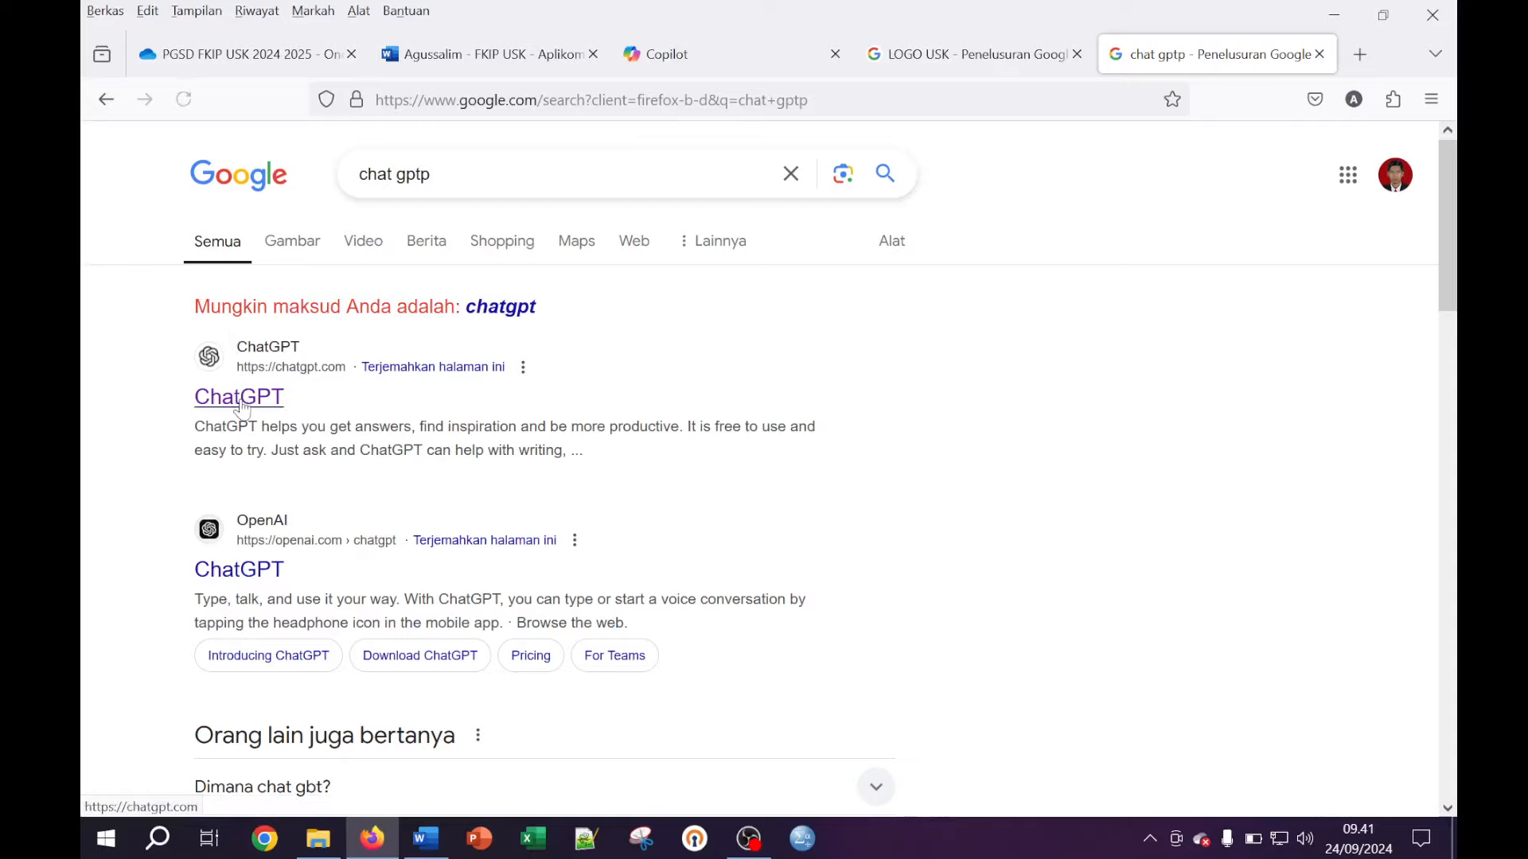
Open the ChatGPT result, then go to copilot.microsoft.com and sign in
left_click(242, 405)
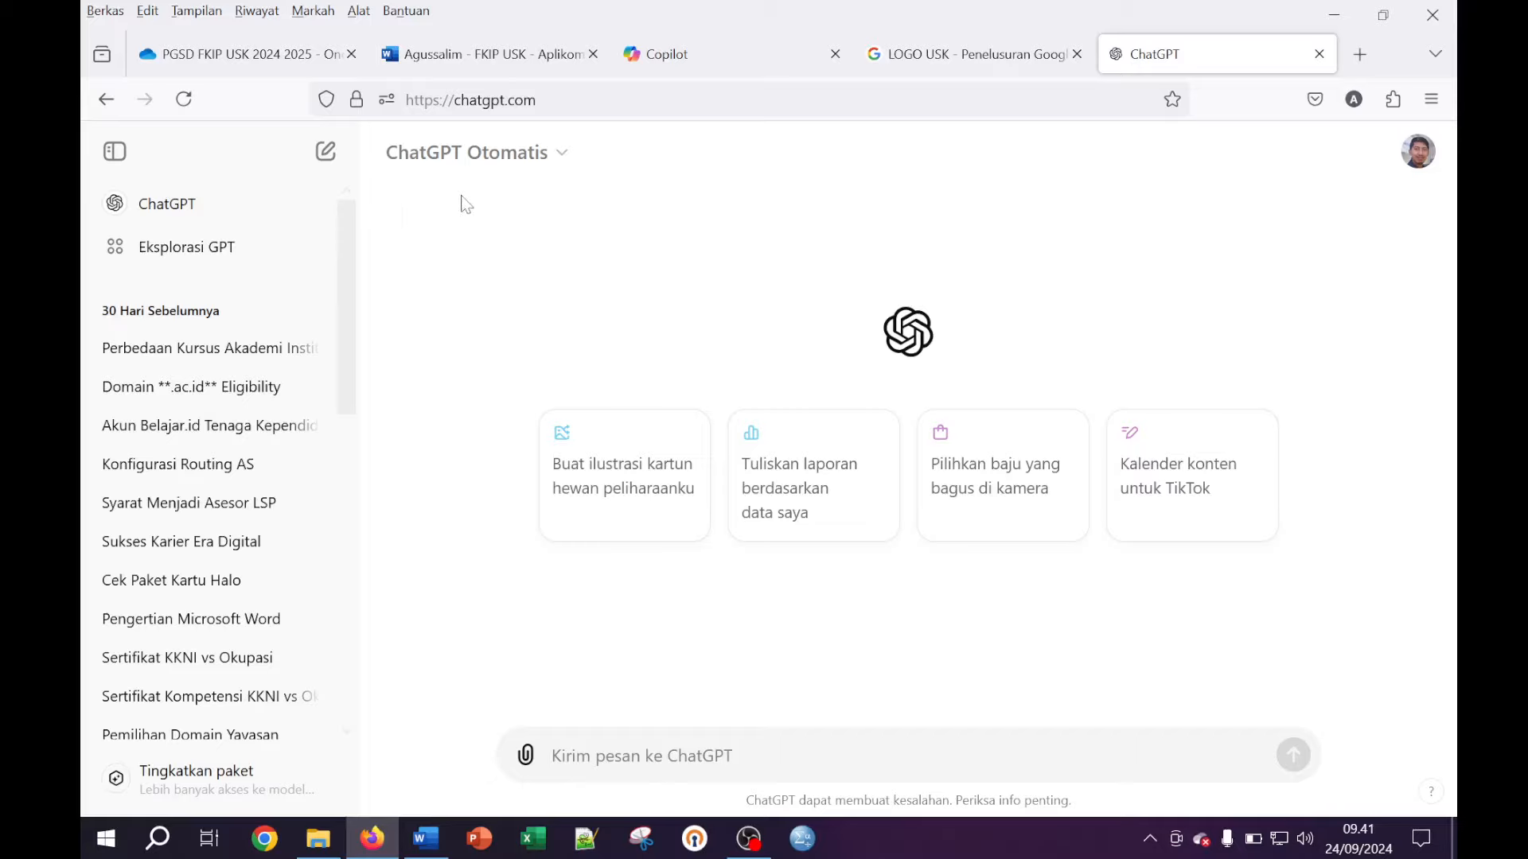
left_click(557, 101)
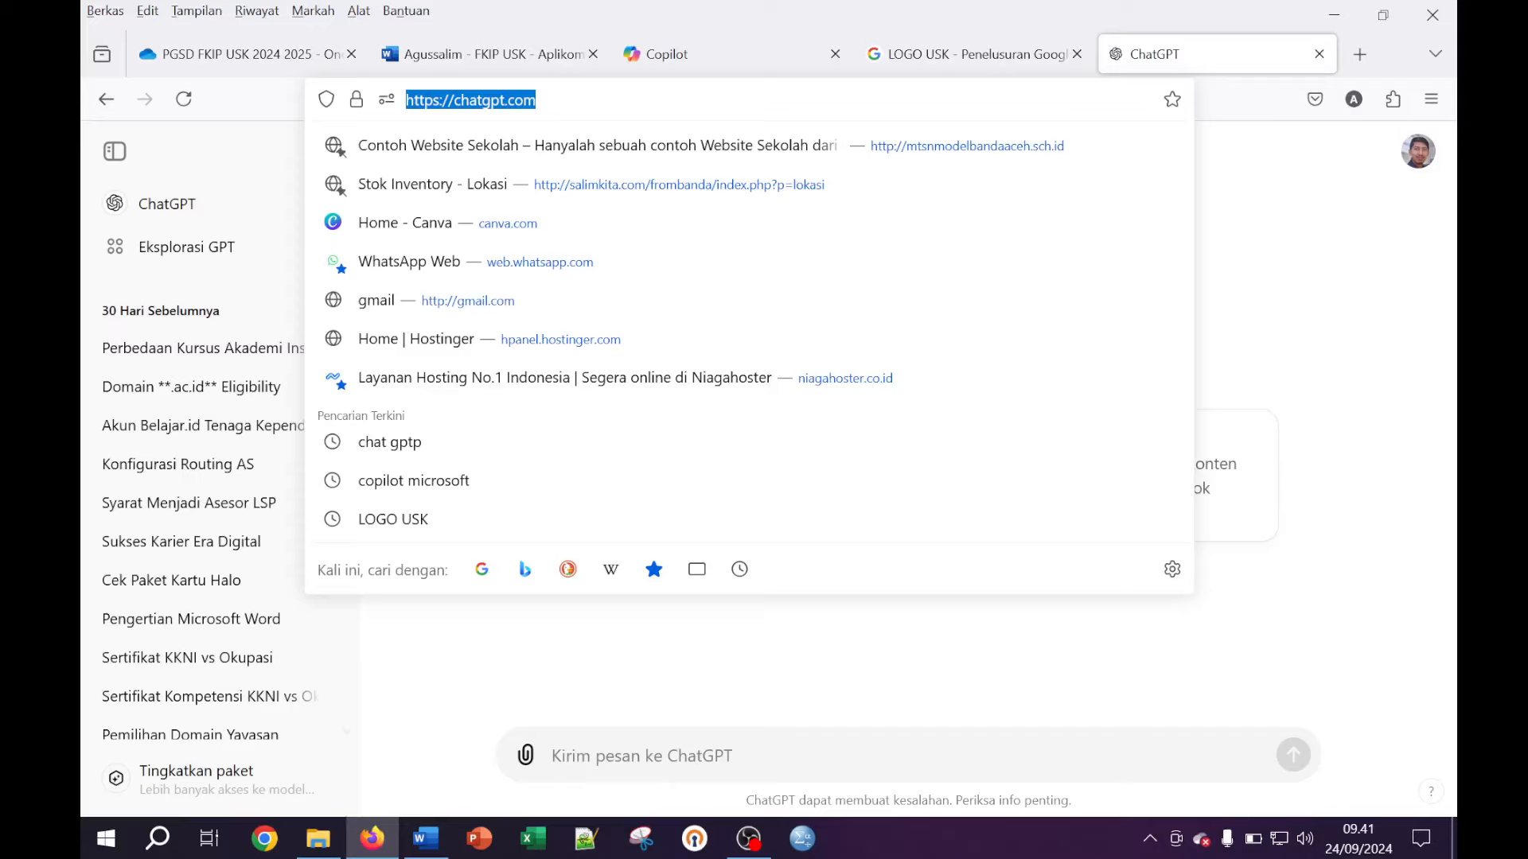
type("co")
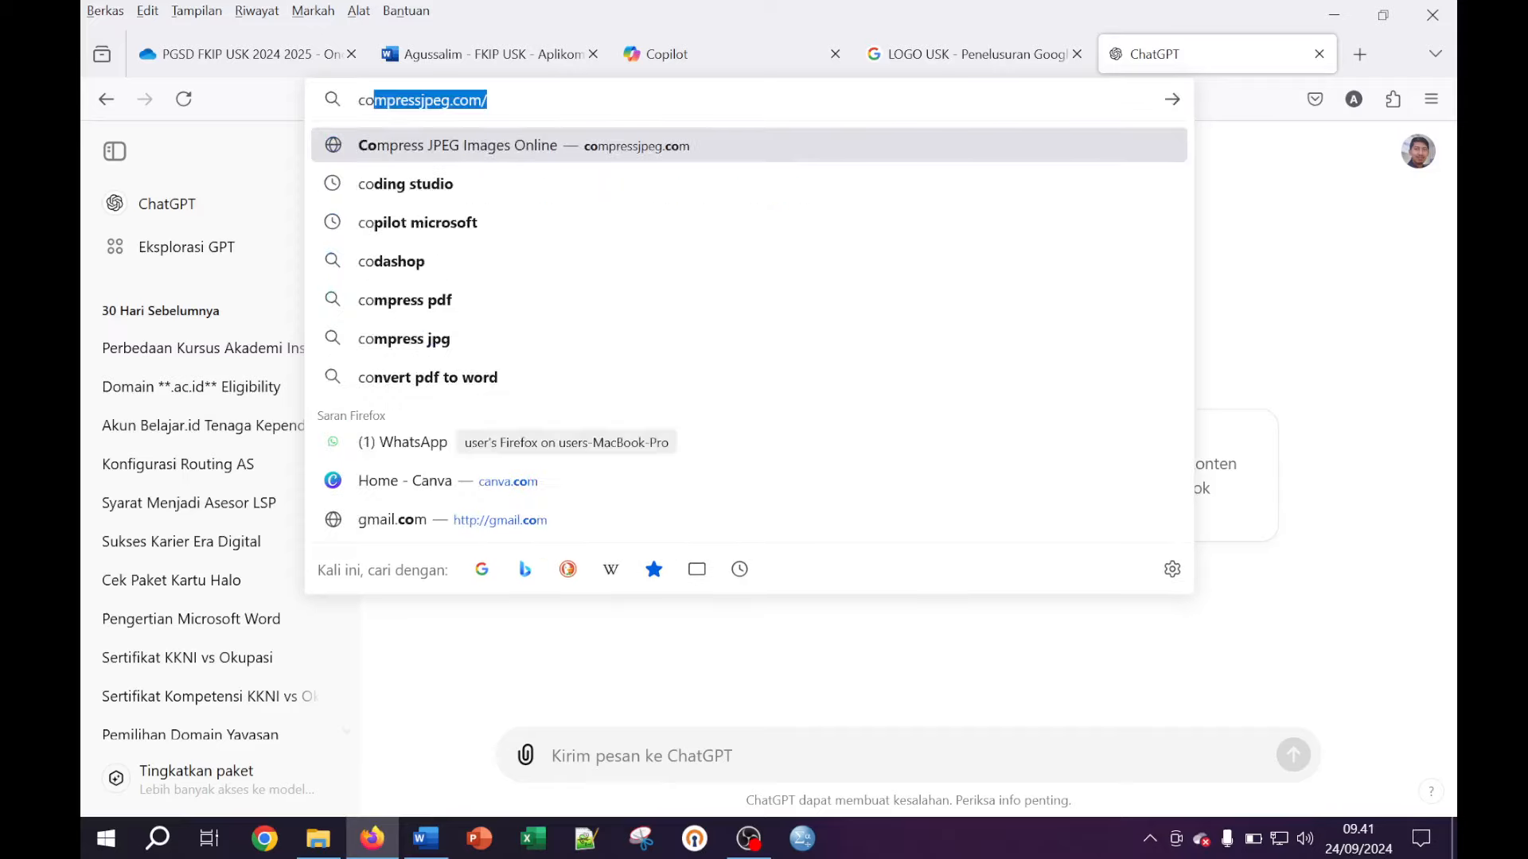
type("p")
key("BackSpace")
key("BackSpace")
type("p")
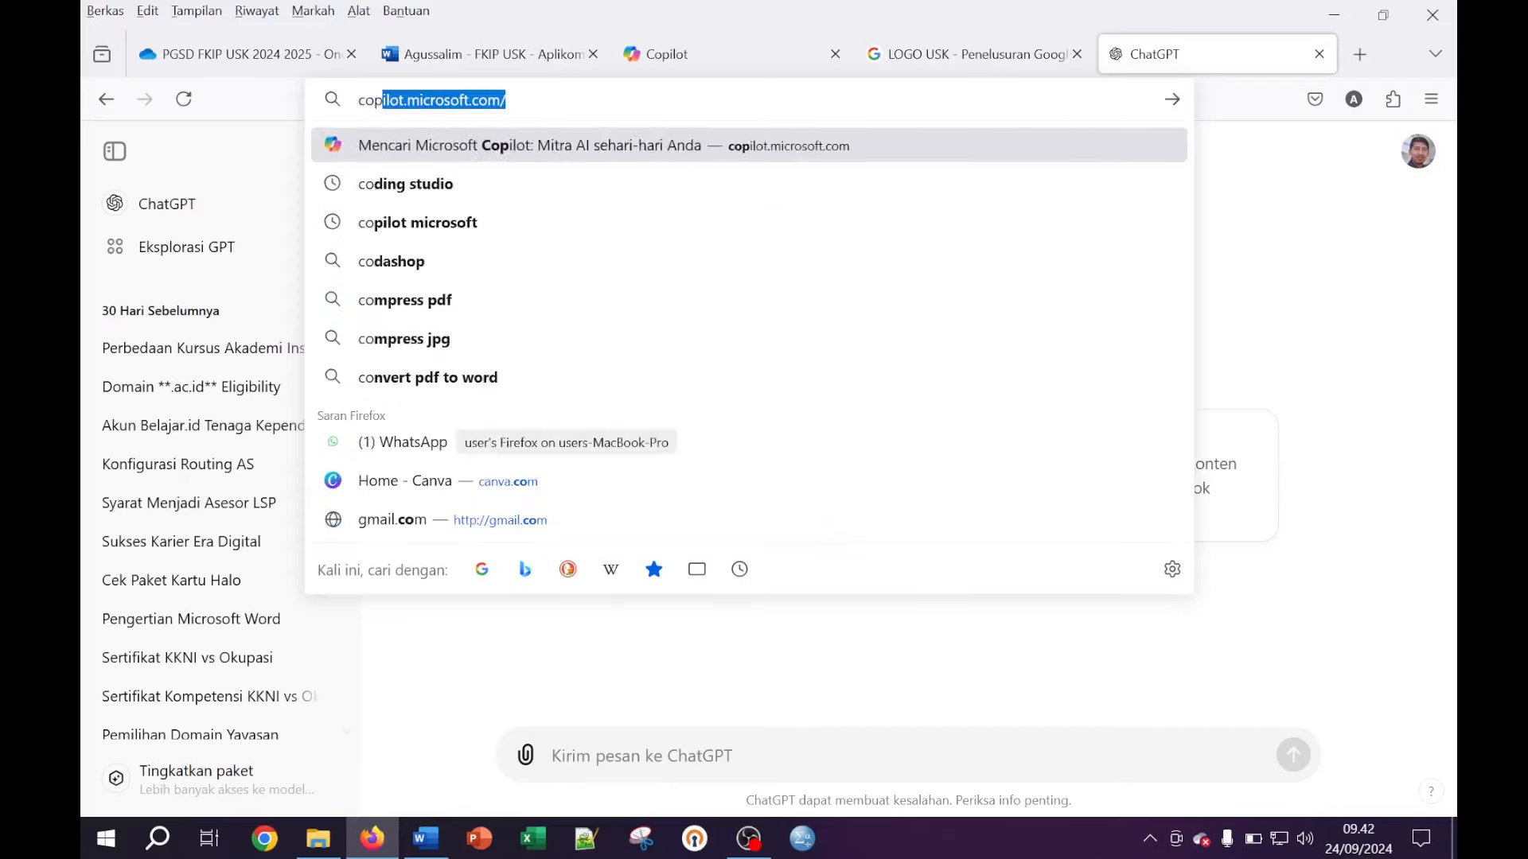
type("ilo")
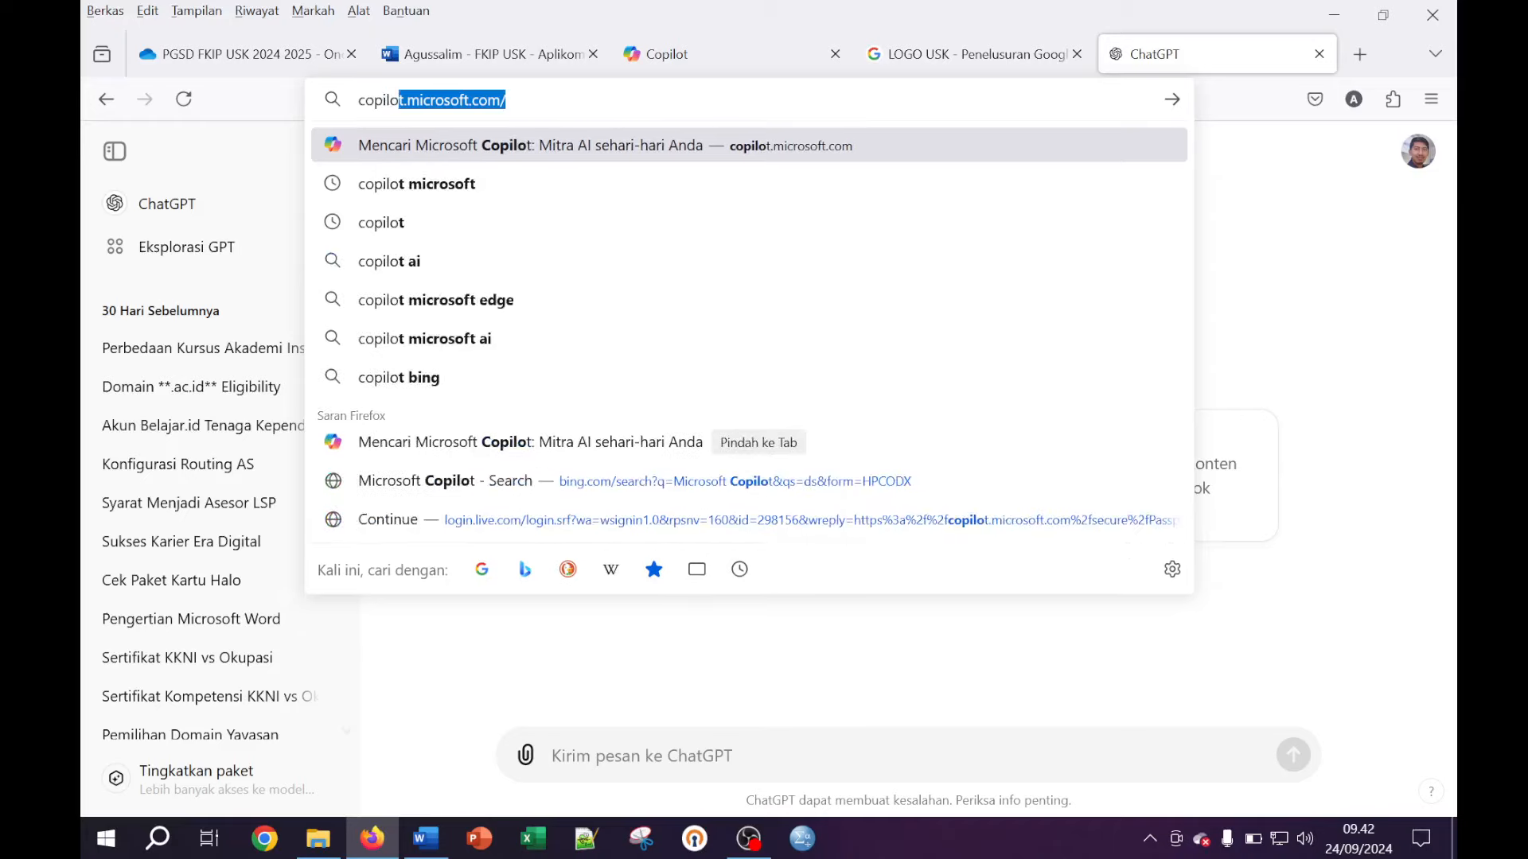
key("Return")
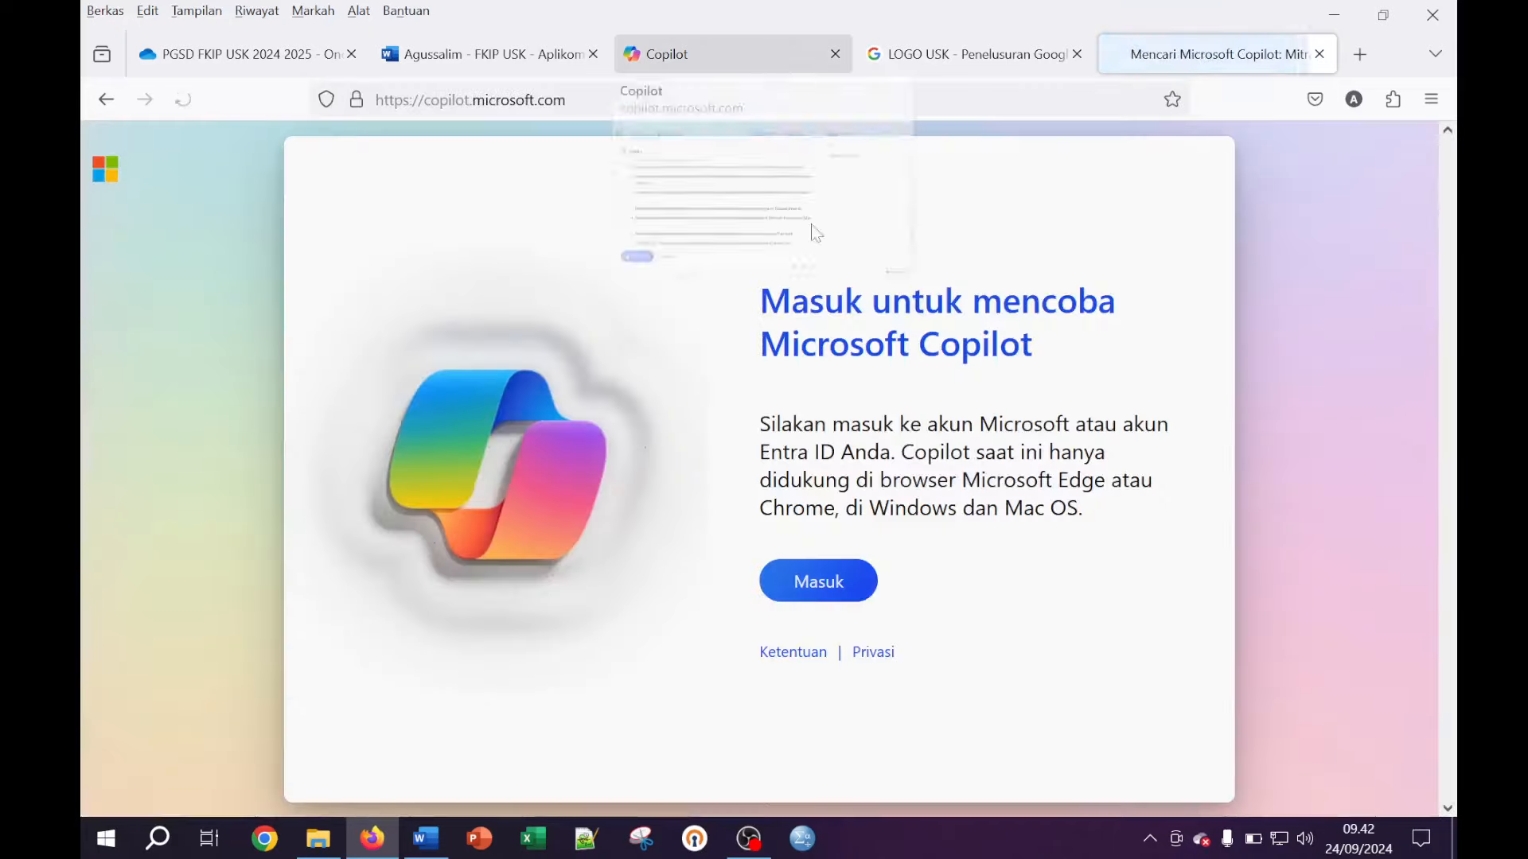
left_click(839, 603)
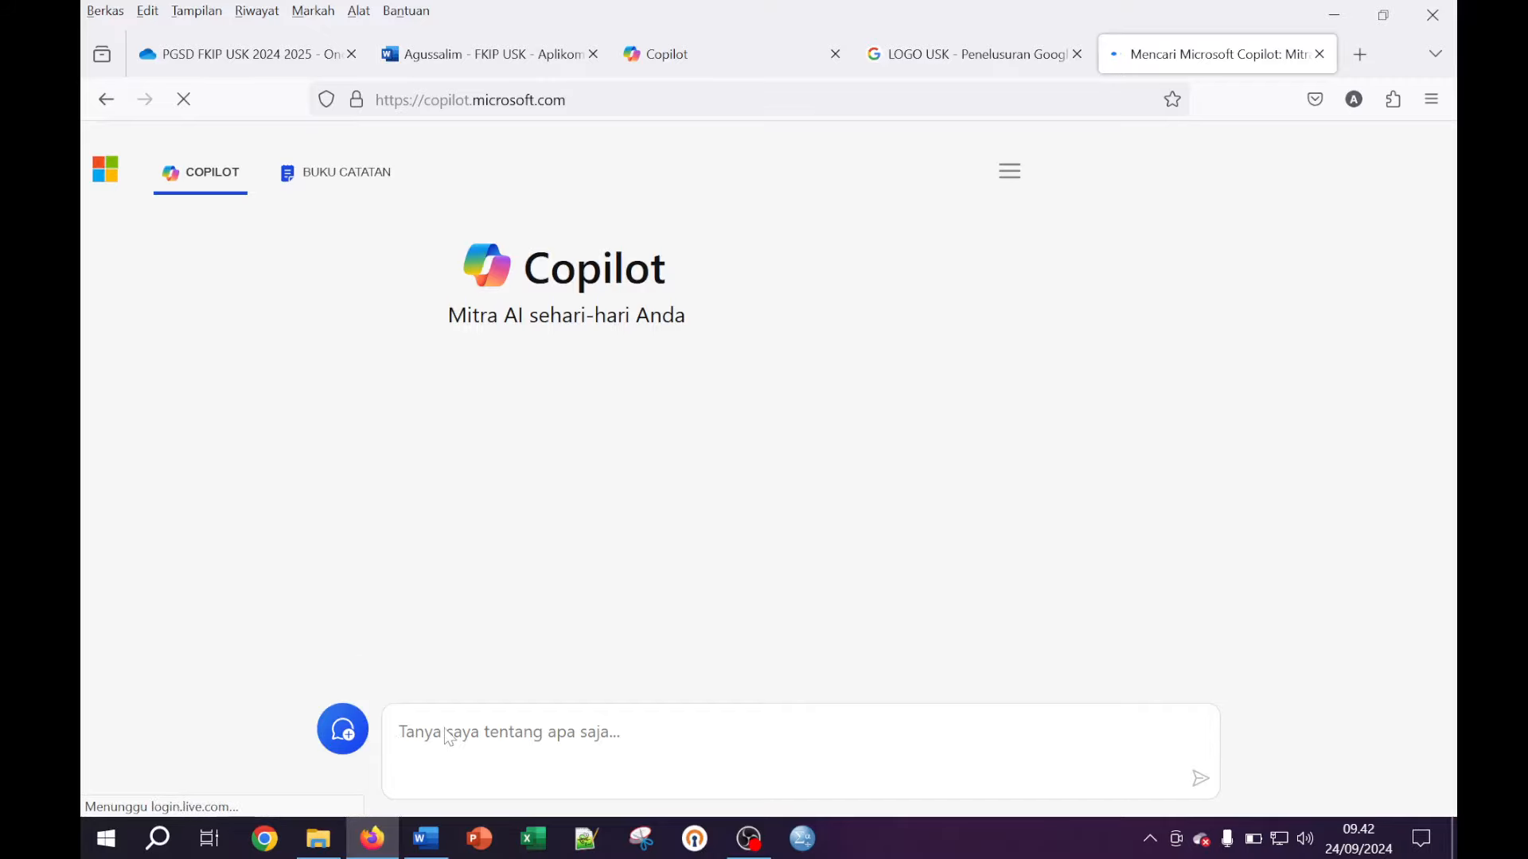
Send Copilot the prompt 'buatkah contoh kata pengantar' to get a sample foreword
type("buatk")
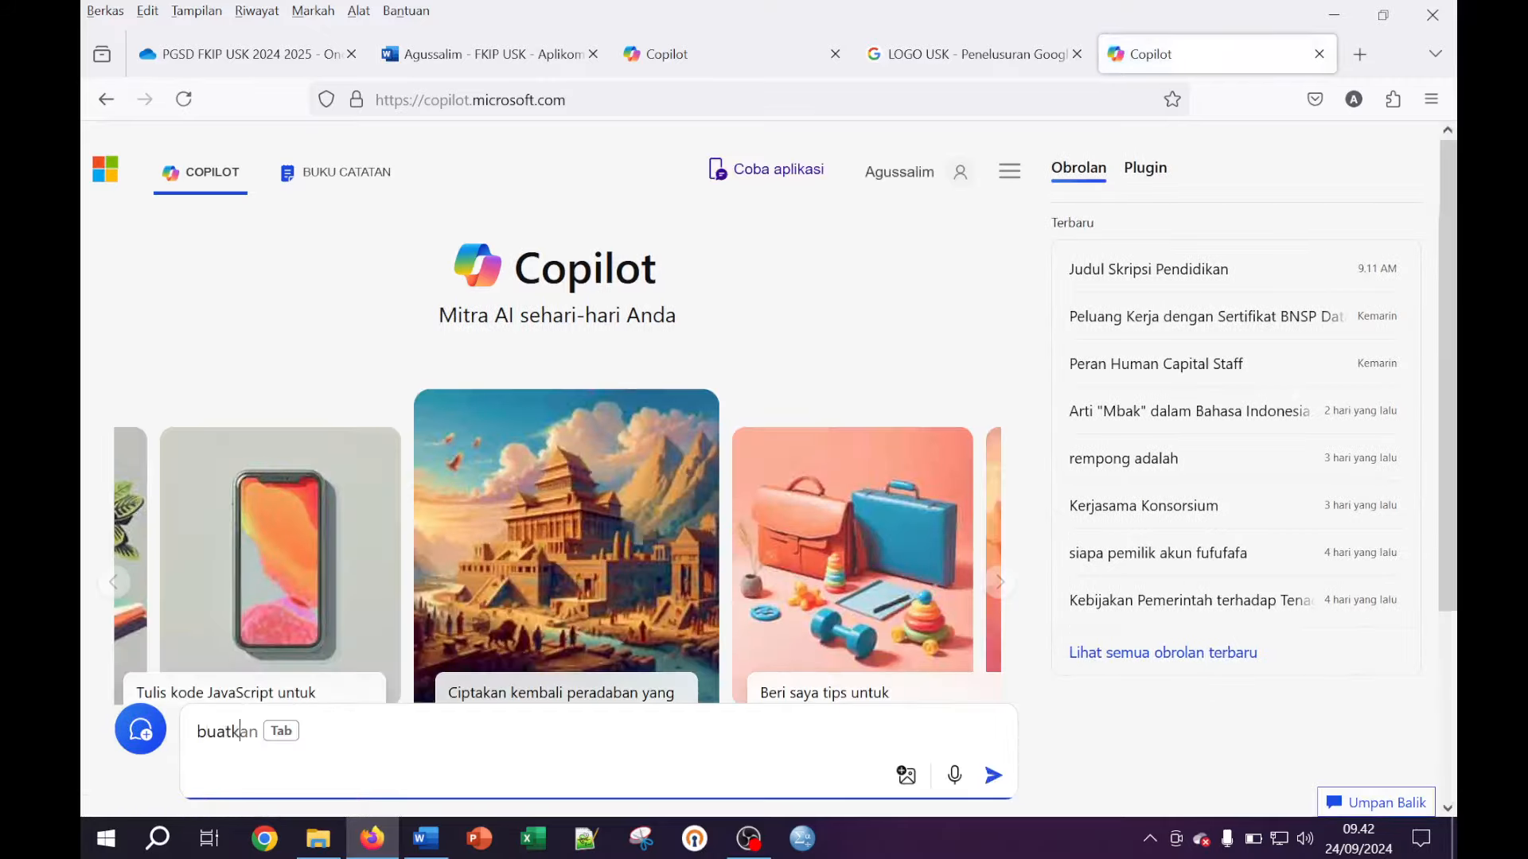
type("ah cont")
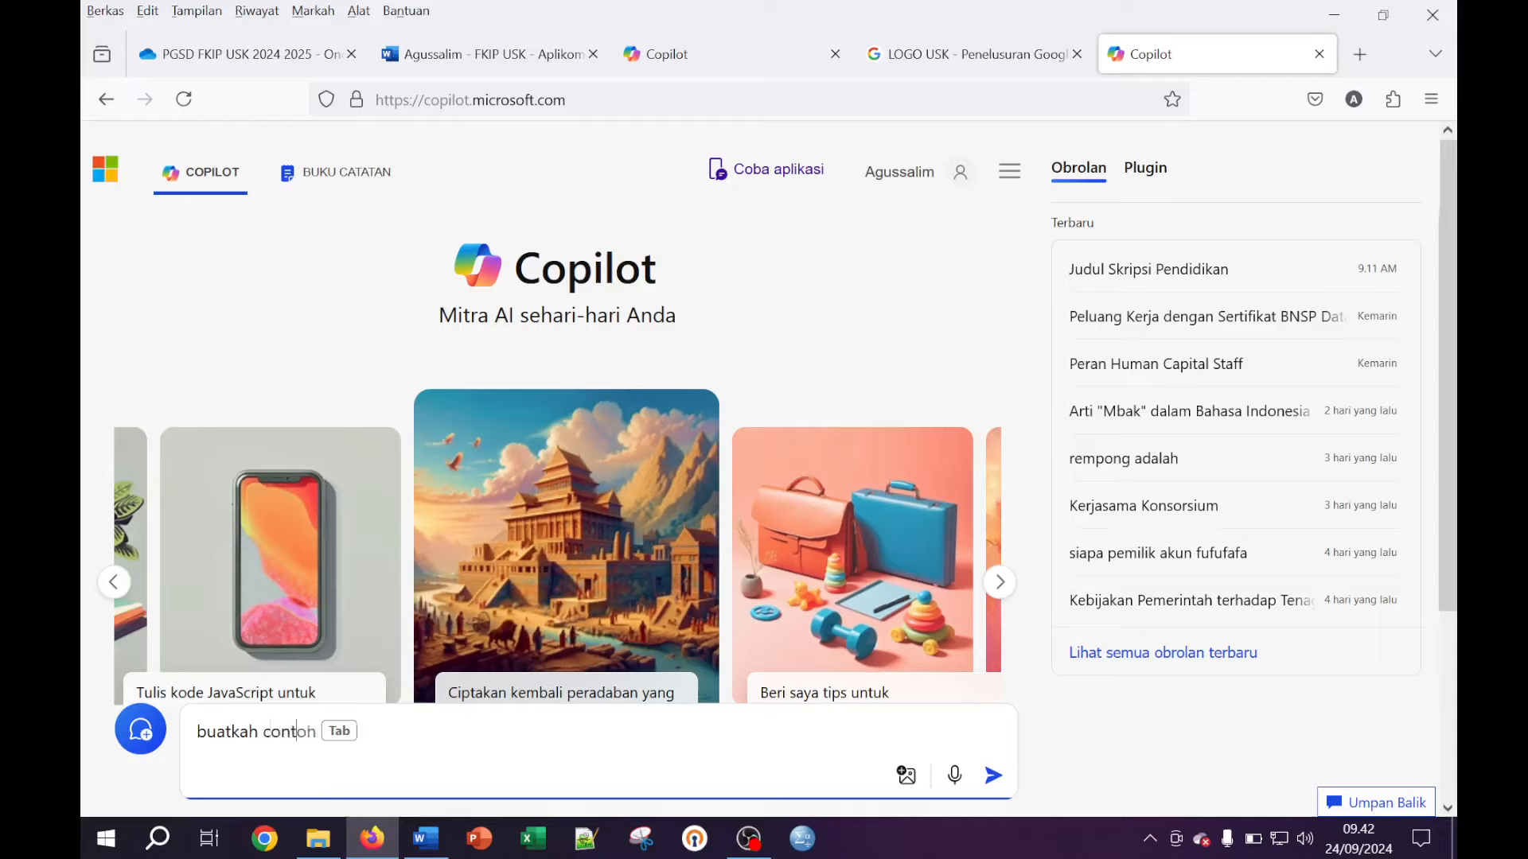
type("oh kata pengant")
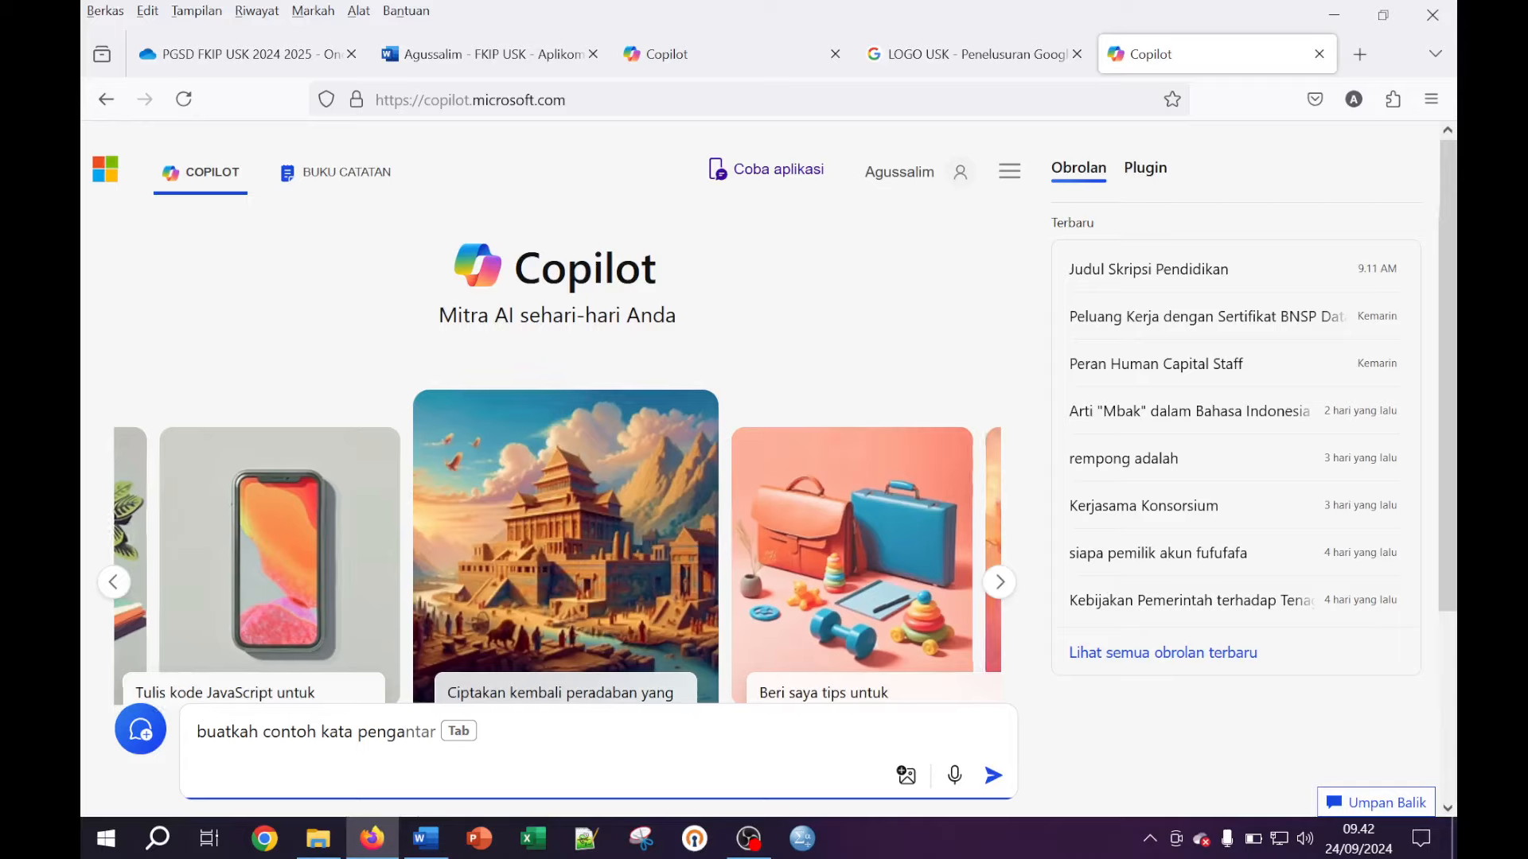
key("Tab")
key("Return")
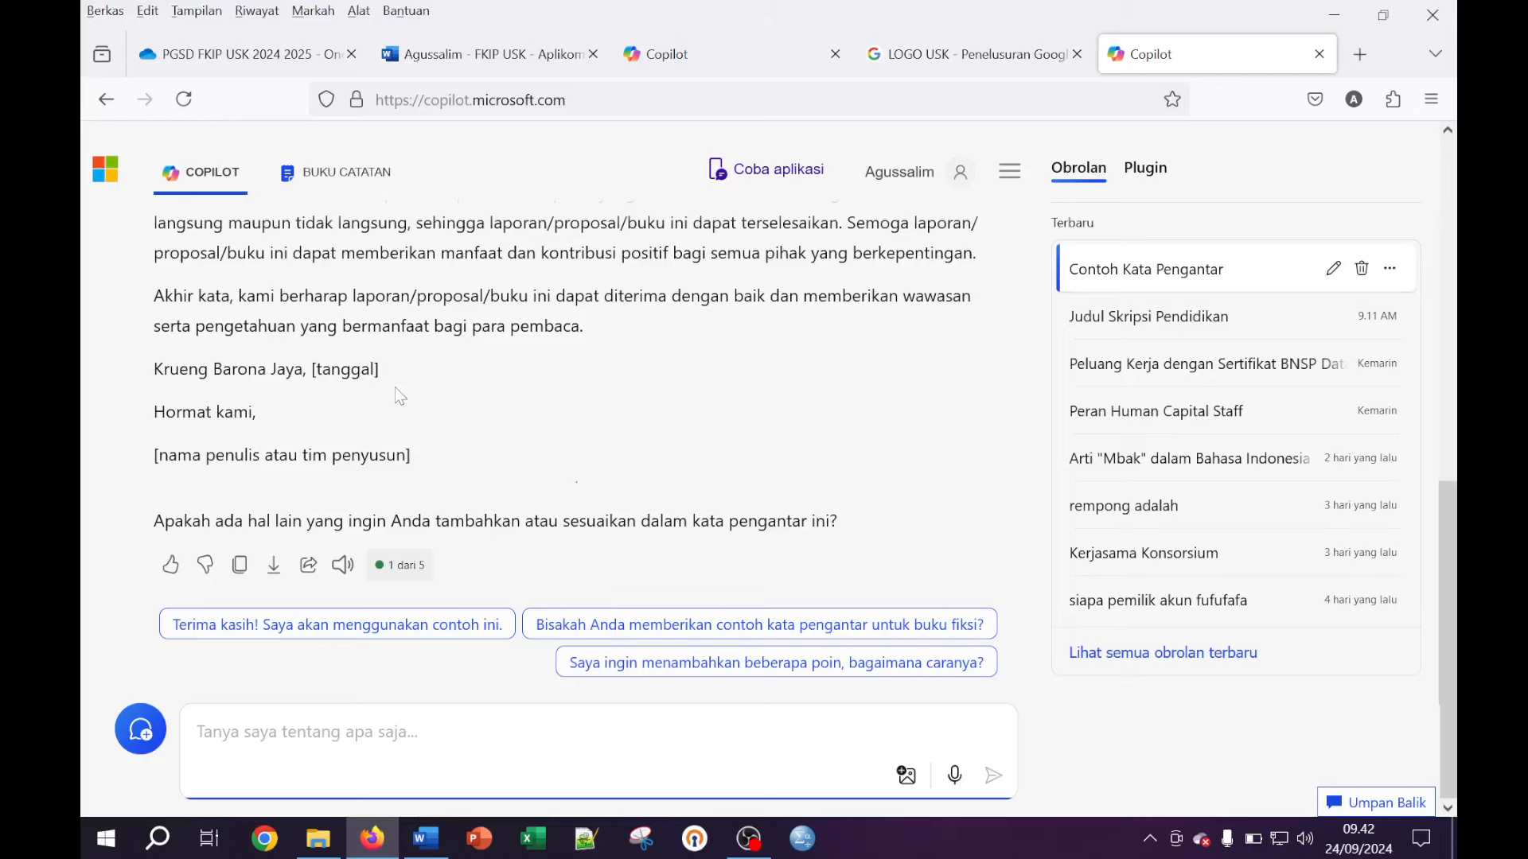
Scroll through Copilot's sample foreword reply, reviewing its opening paragraphs
scroll(394, 387, "up", 8)
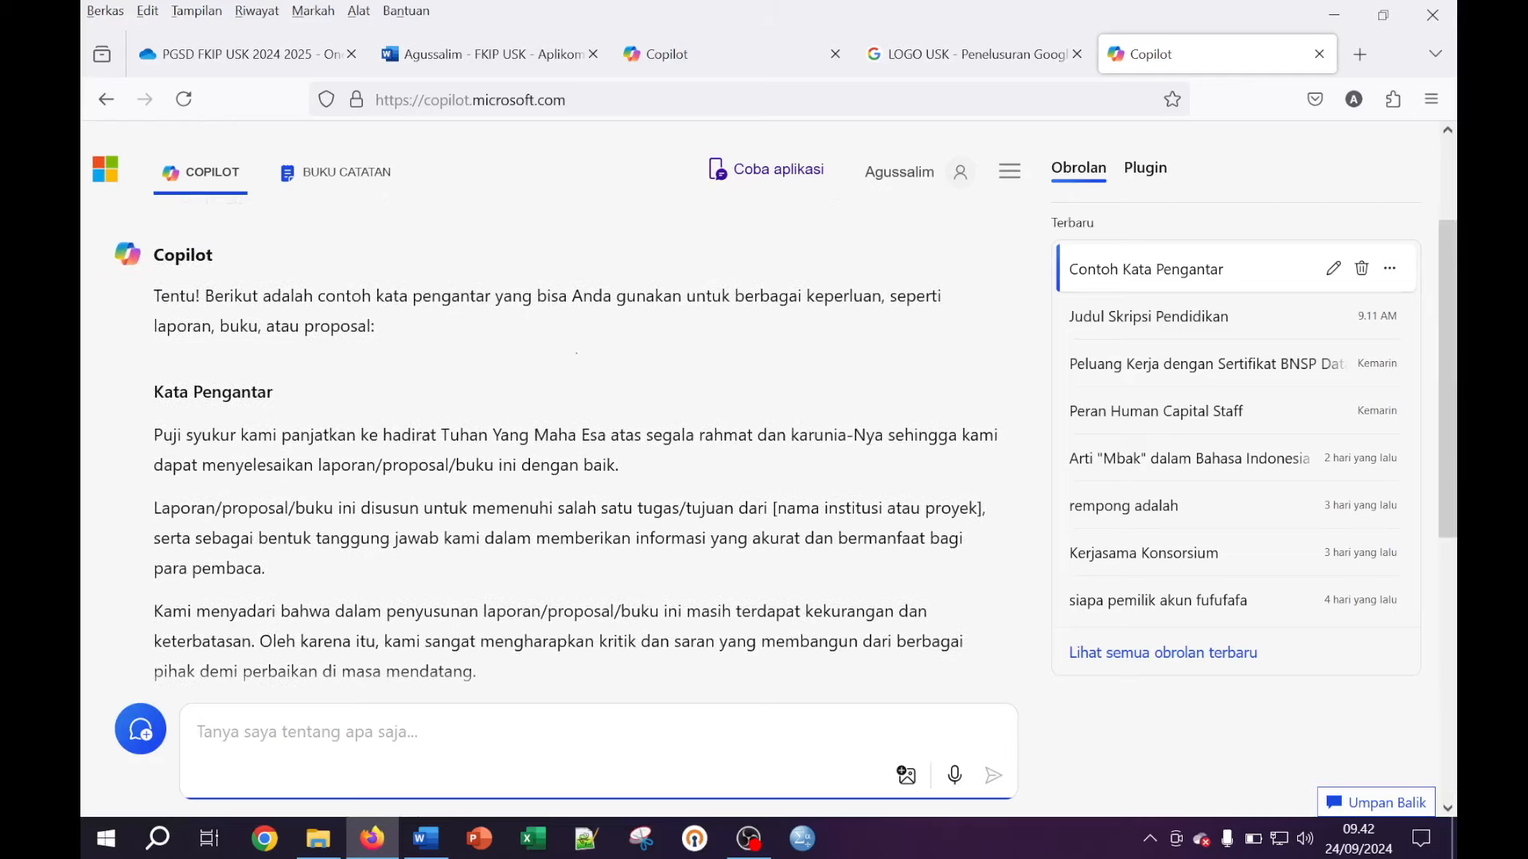
scroll(557, 477, "down", 3)
left_click_drag(162, 410, 233, 483)
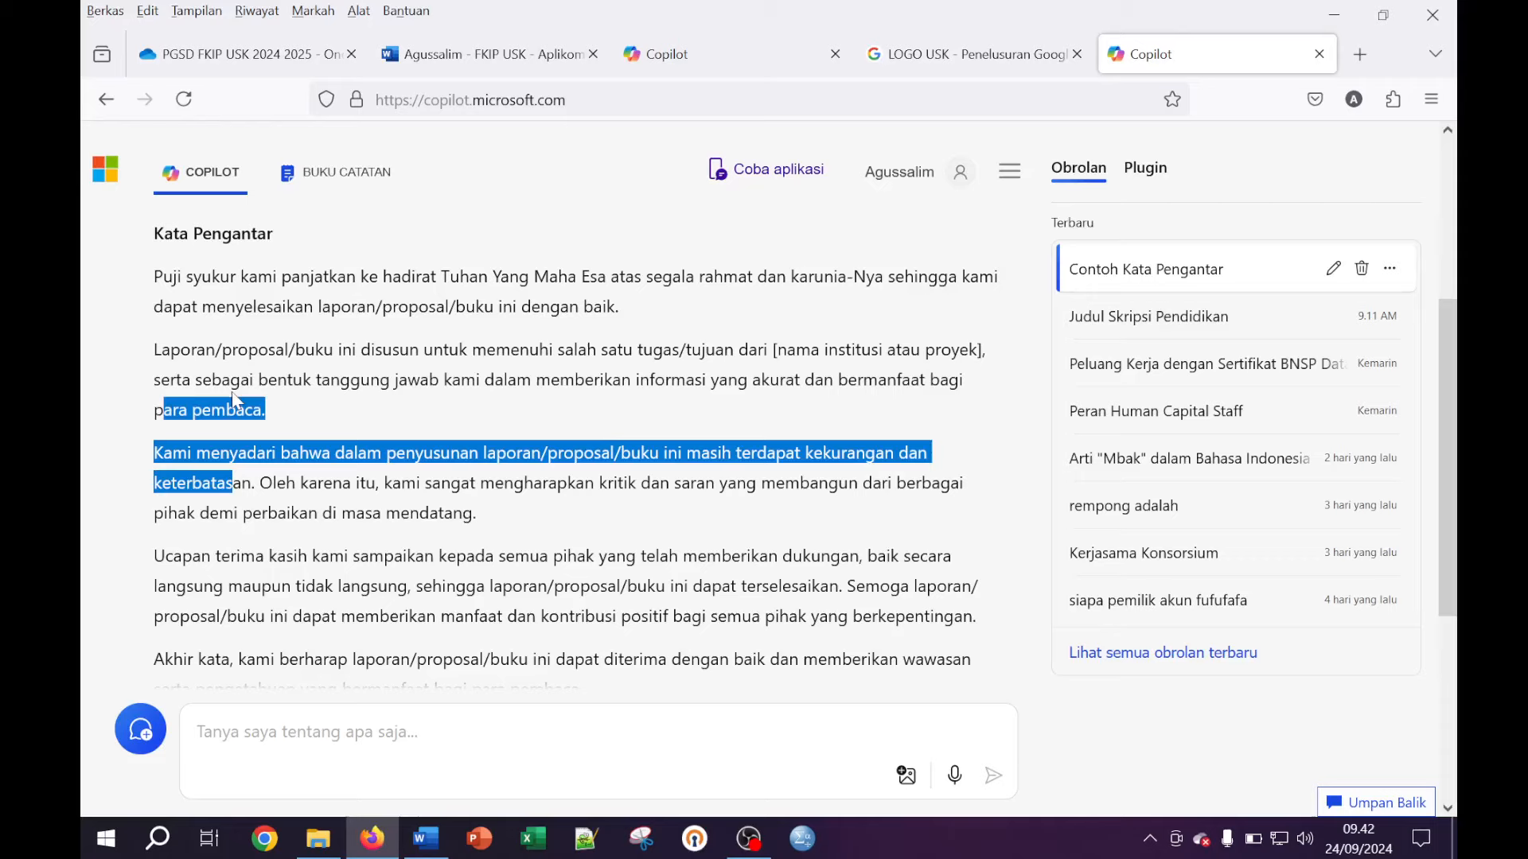
left_click(205, 351)
left_click_drag(155, 276, 257, 350)
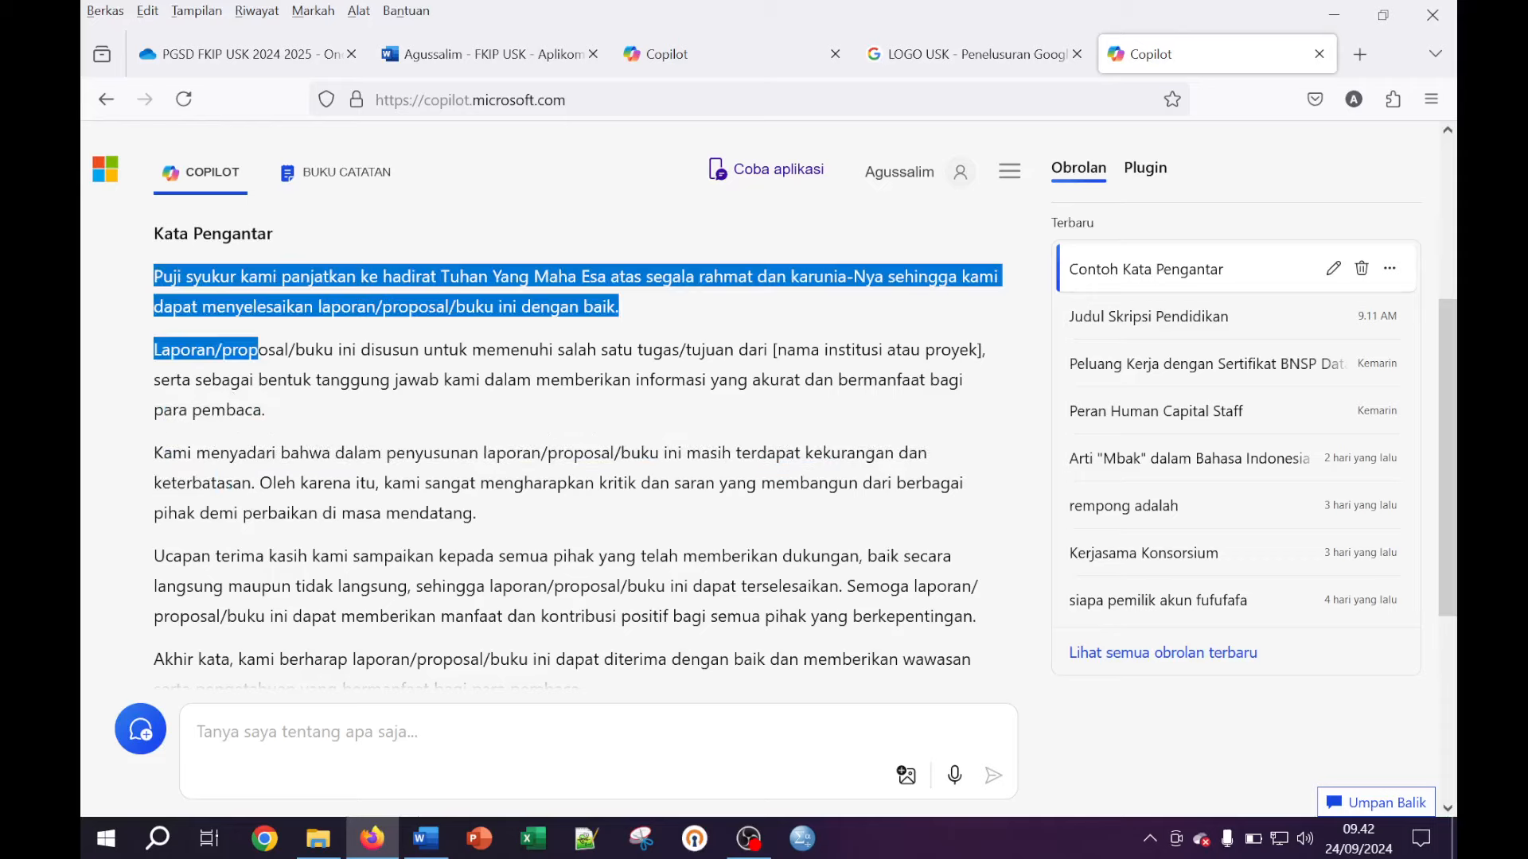
scroll(315, 362, "up", 4)
scroll(302, 398, "down", 8)
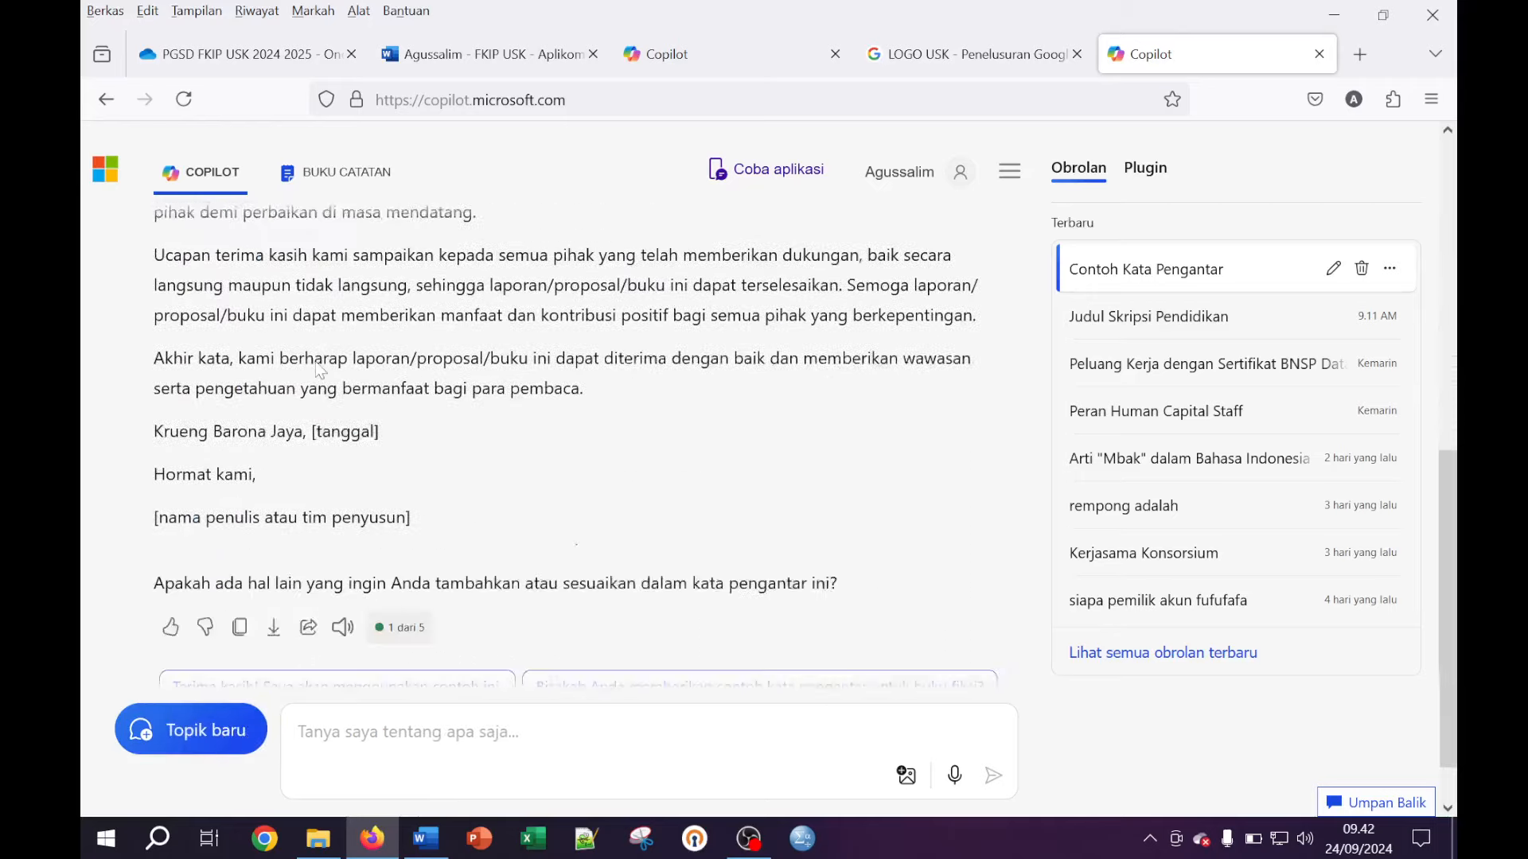
scroll(292, 432, "up", 3)
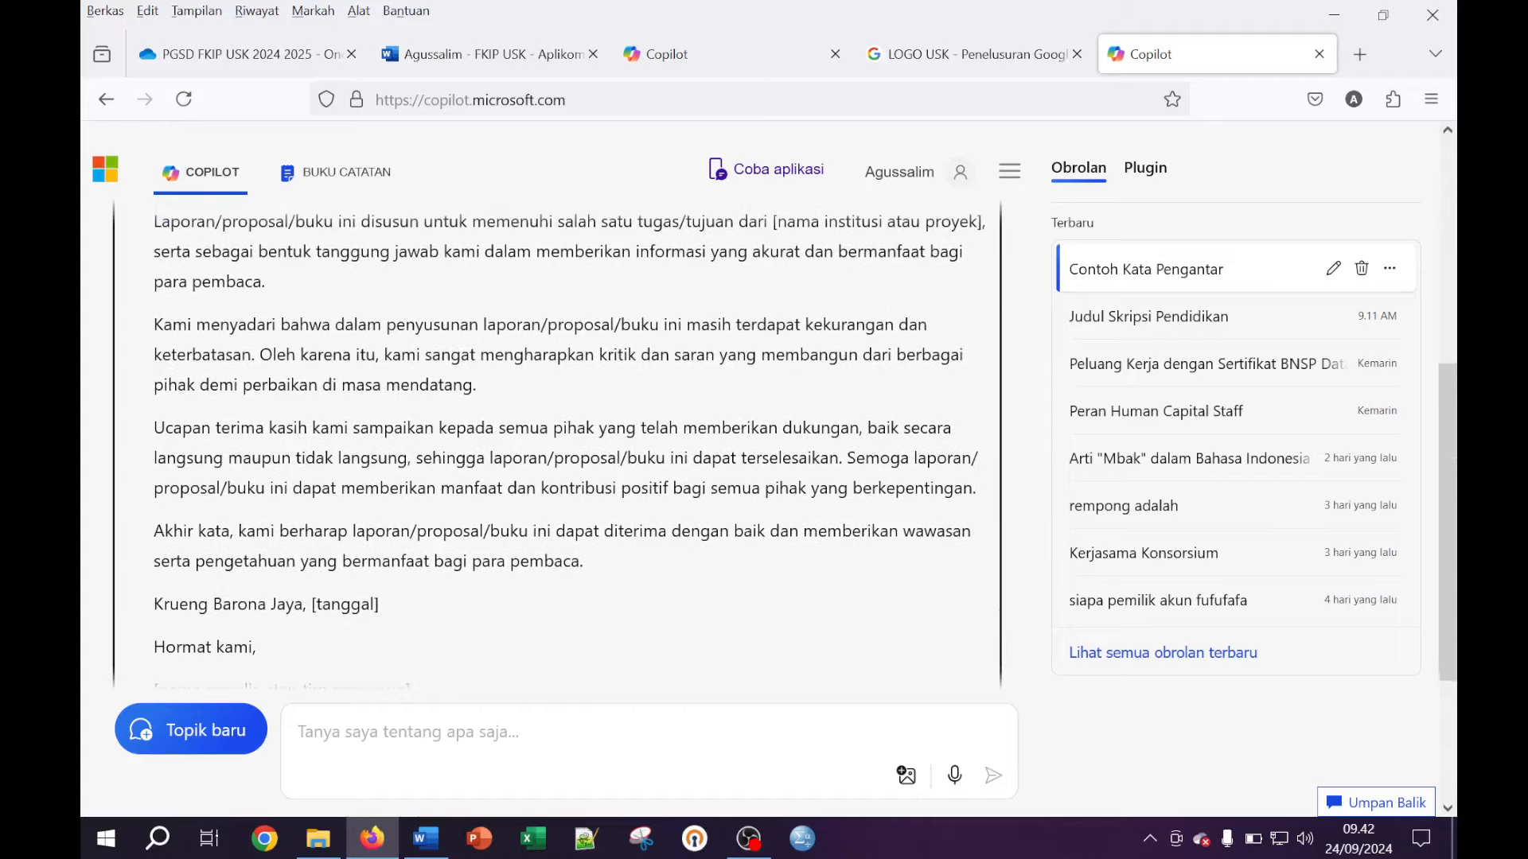
scroll(293, 432, "down", 4)
scroll(293, 431, "up", 10)
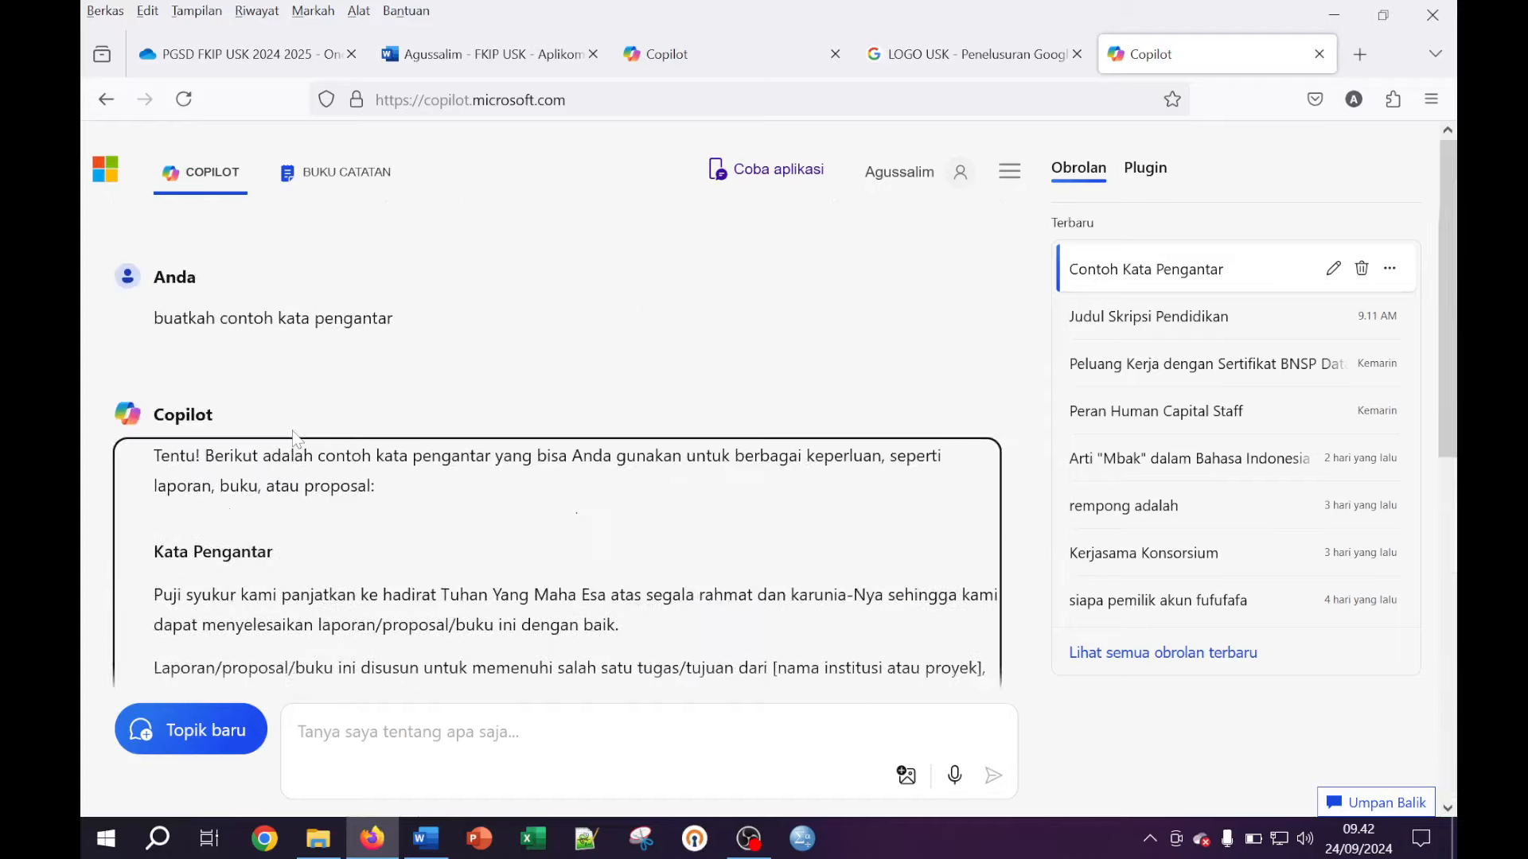
scroll(295, 438, "down", 10)
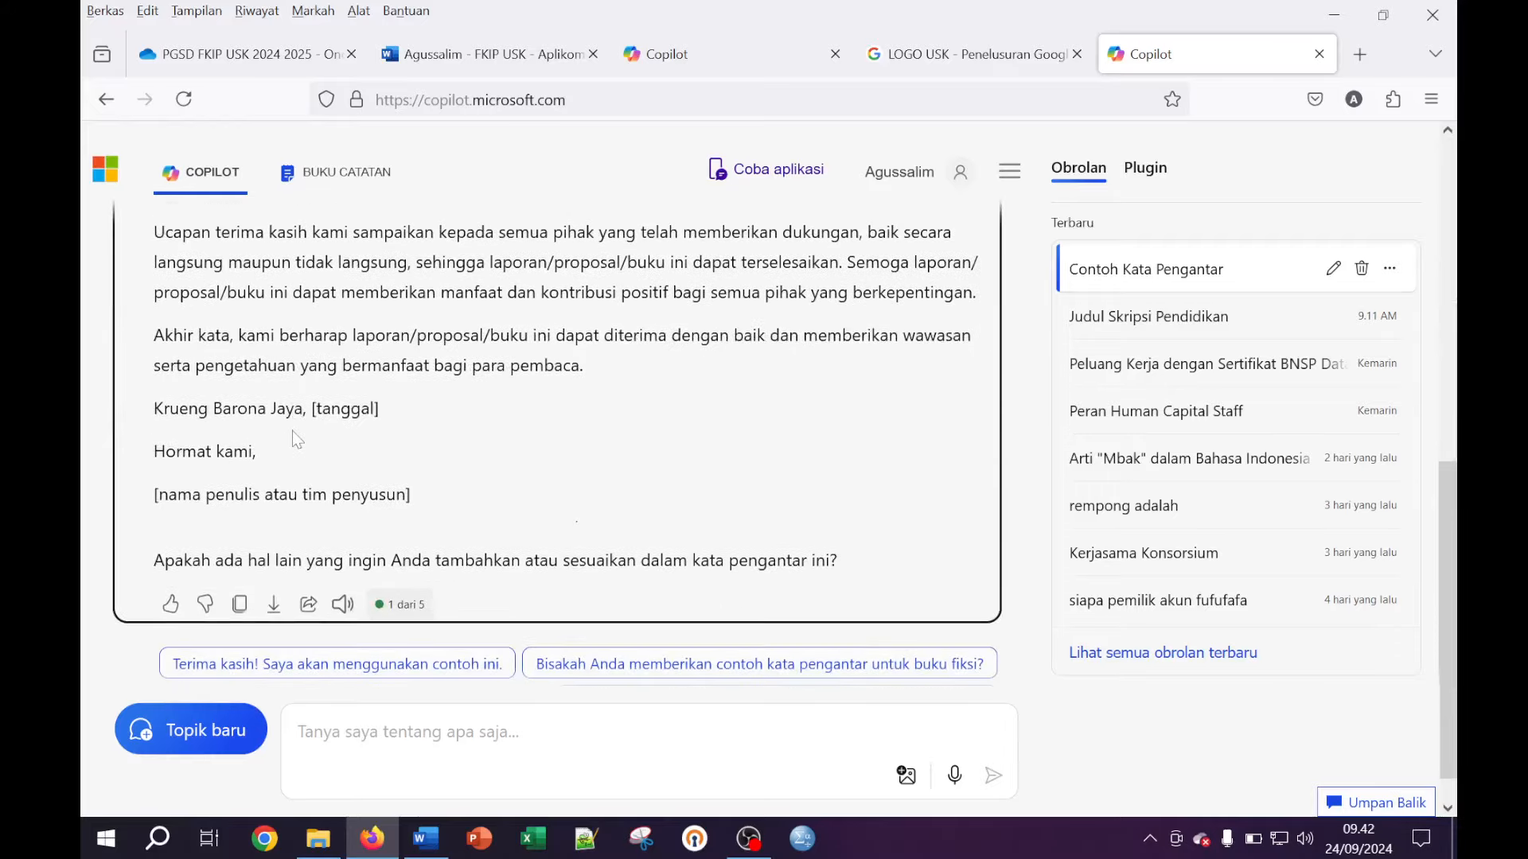
scroll(342, 431, "up", 9)
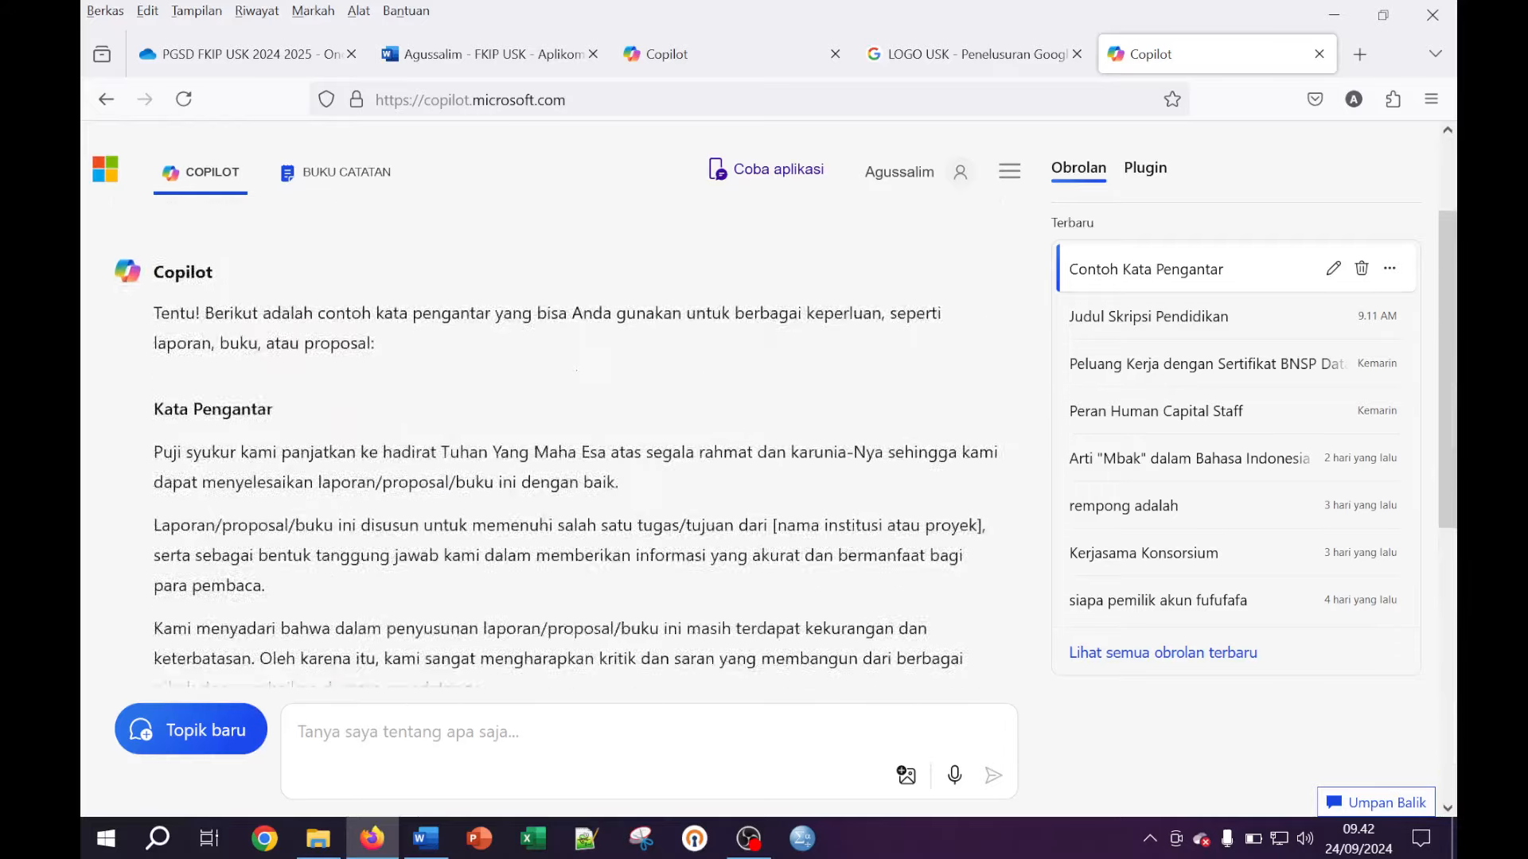
scroll(323, 422, "up", 2)
scroll(322, 422, "down", 6)
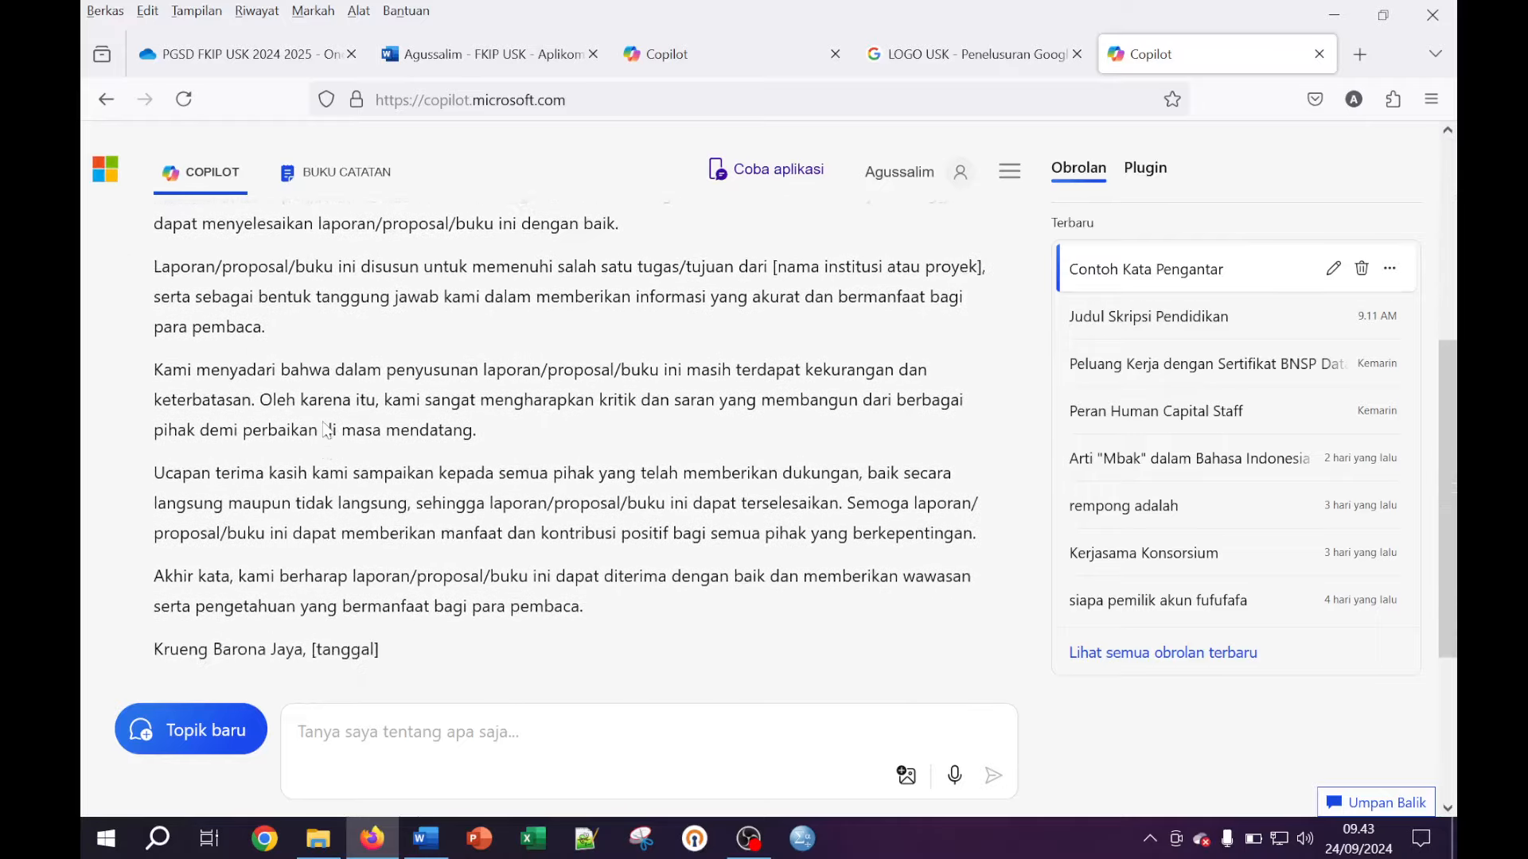
scroll(326, 429, "down", 2)
scroll(326, 429, "up", 5)
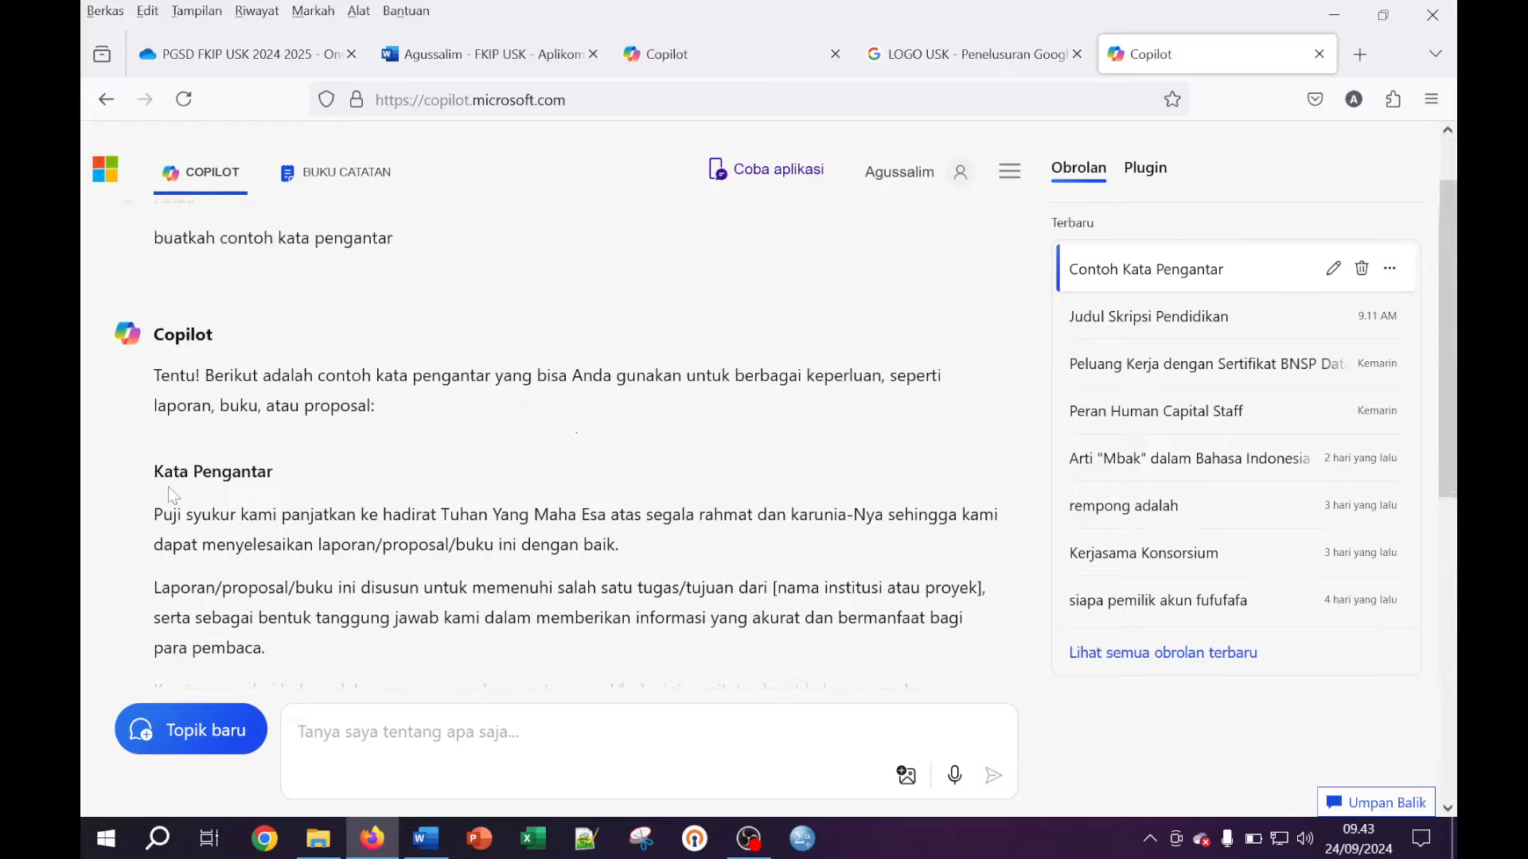
left_click_drag(153, 515, 342, 589)
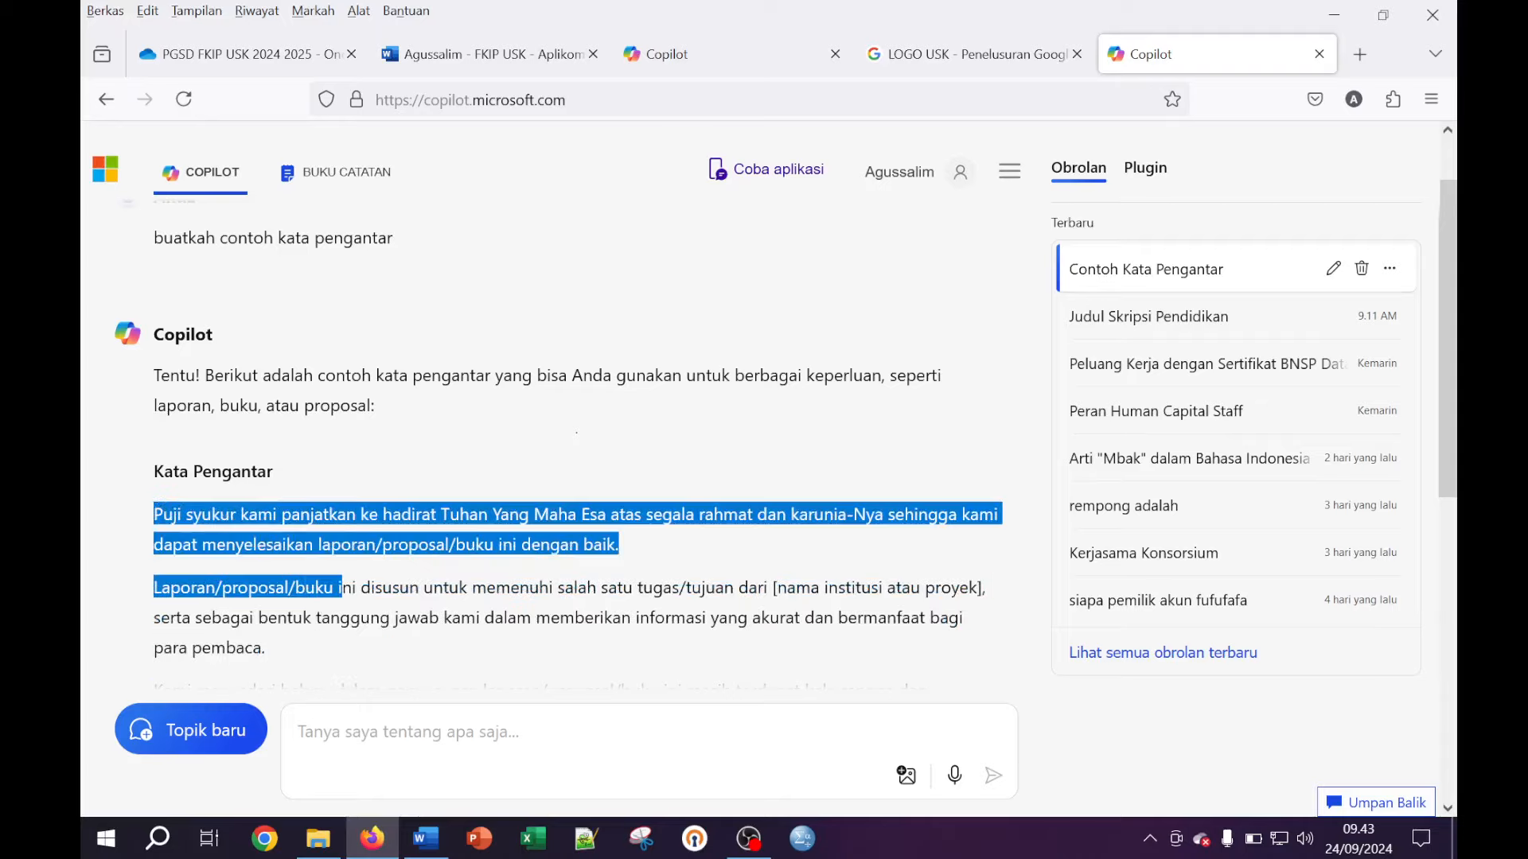
left_click(341, 588)
Copy the whole reply with Salin and return to the Word thesis document
scroll(428, 577, "up", 1)
scroll(430, 571, "down", 6)
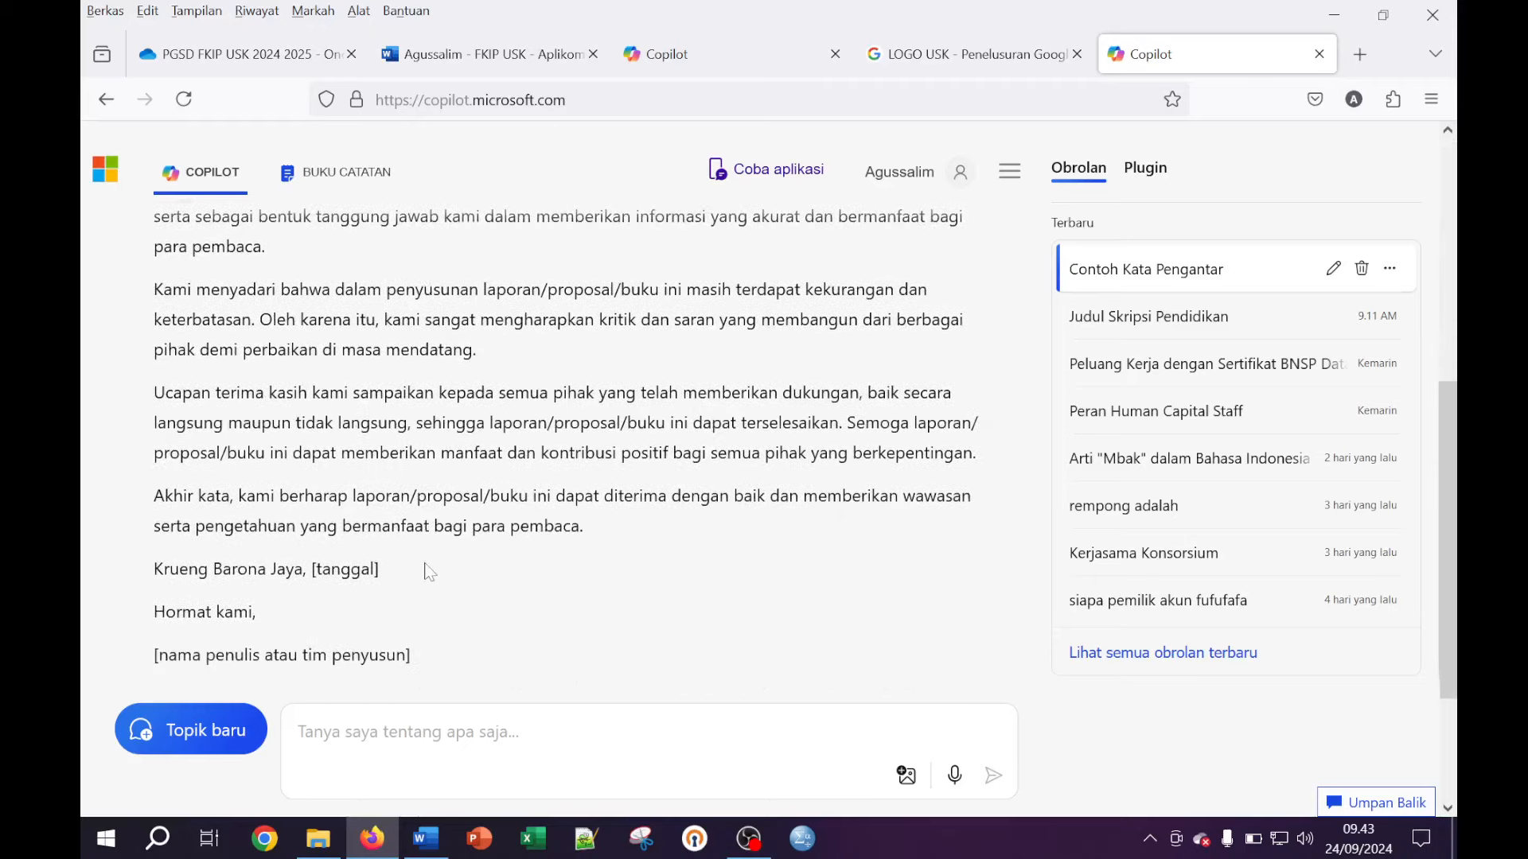
scroll(430, 571, "down", 3)
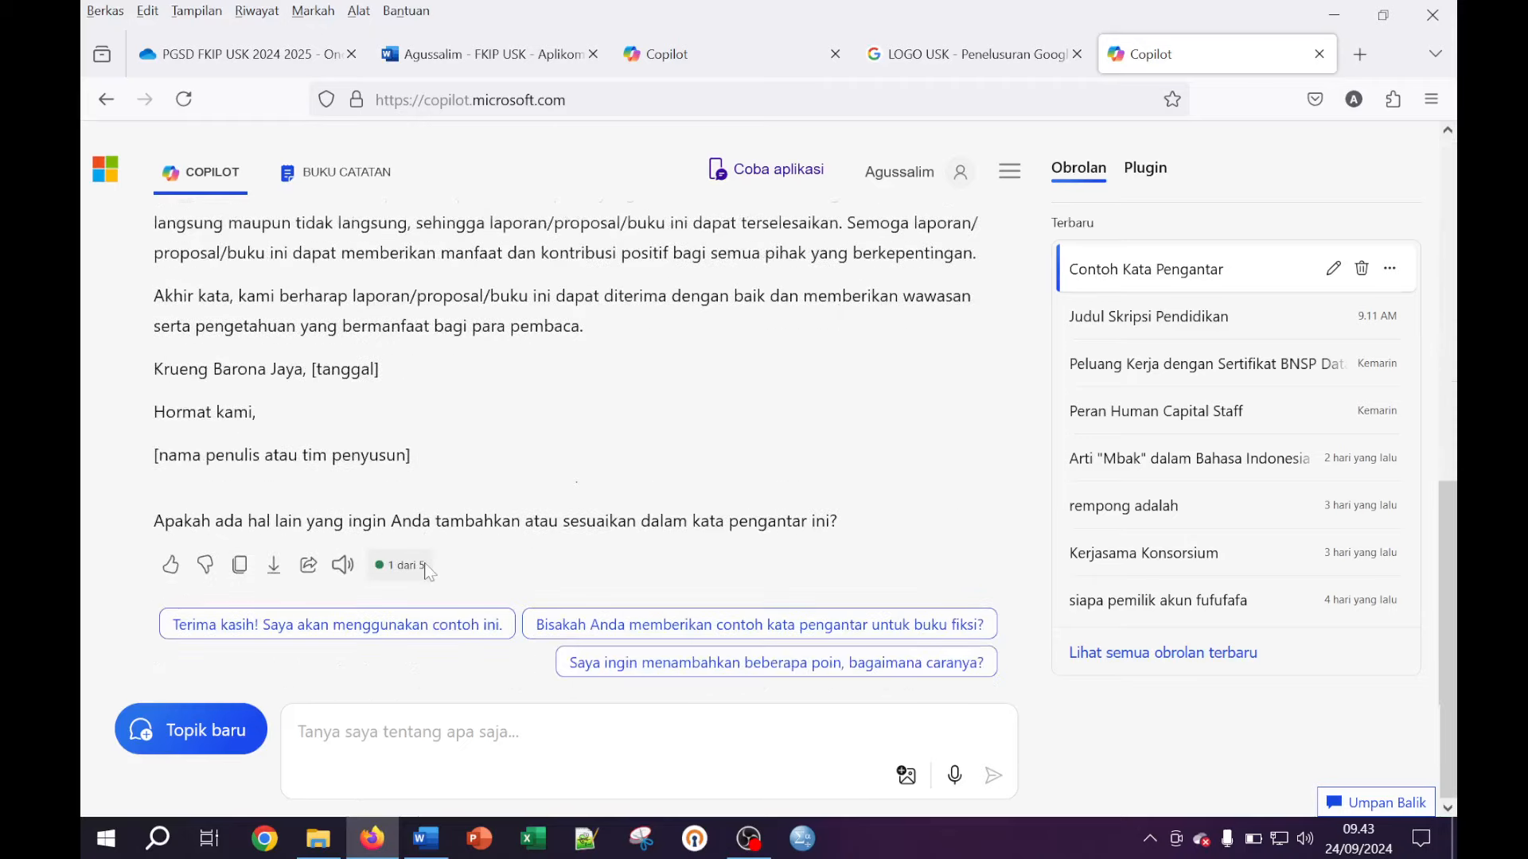
left_click(240, 567)
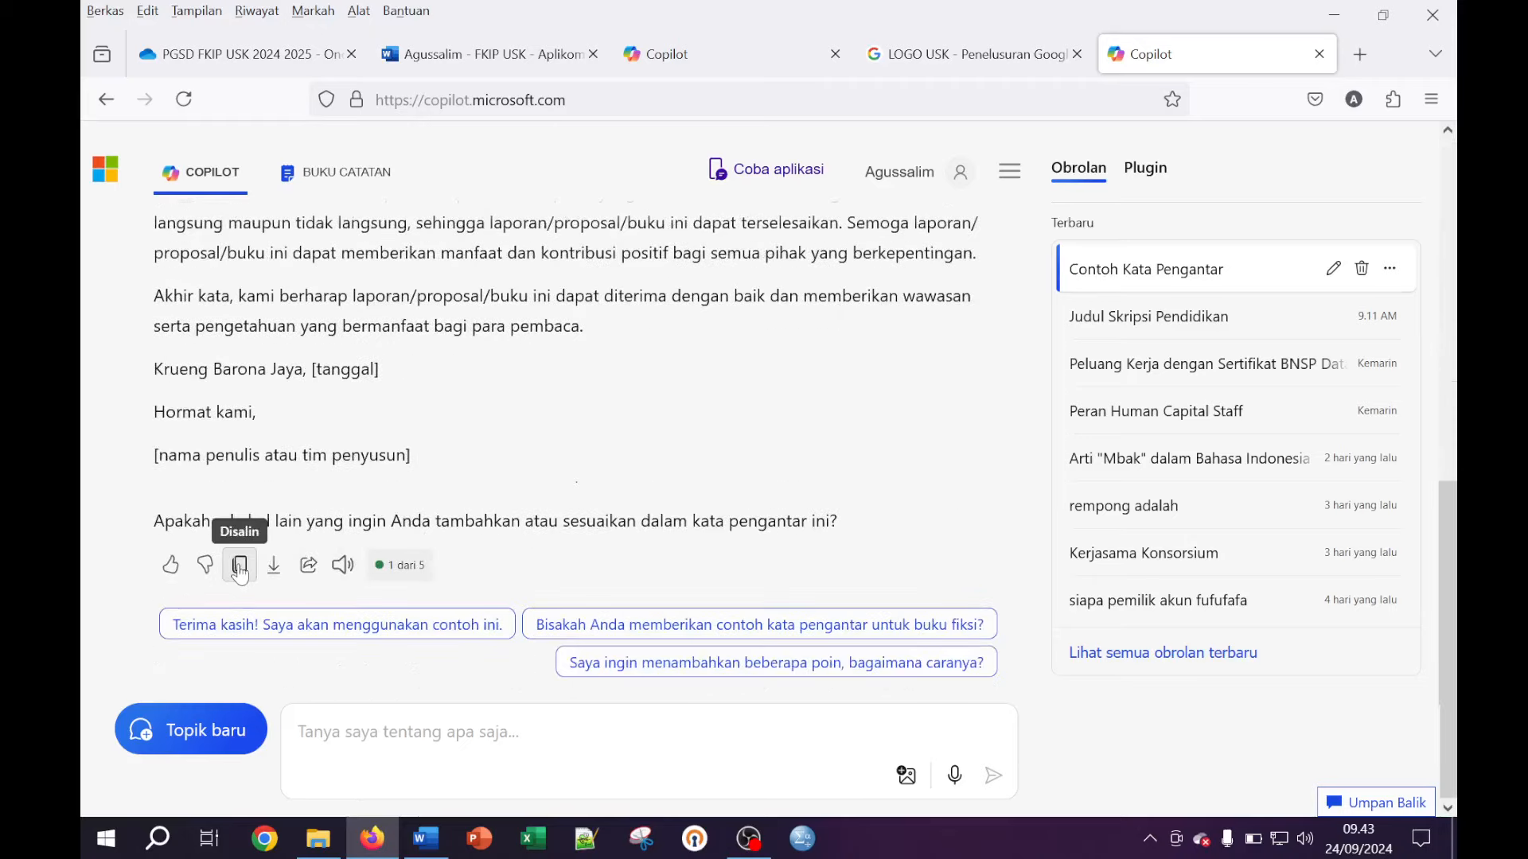
left_click(427, 840)
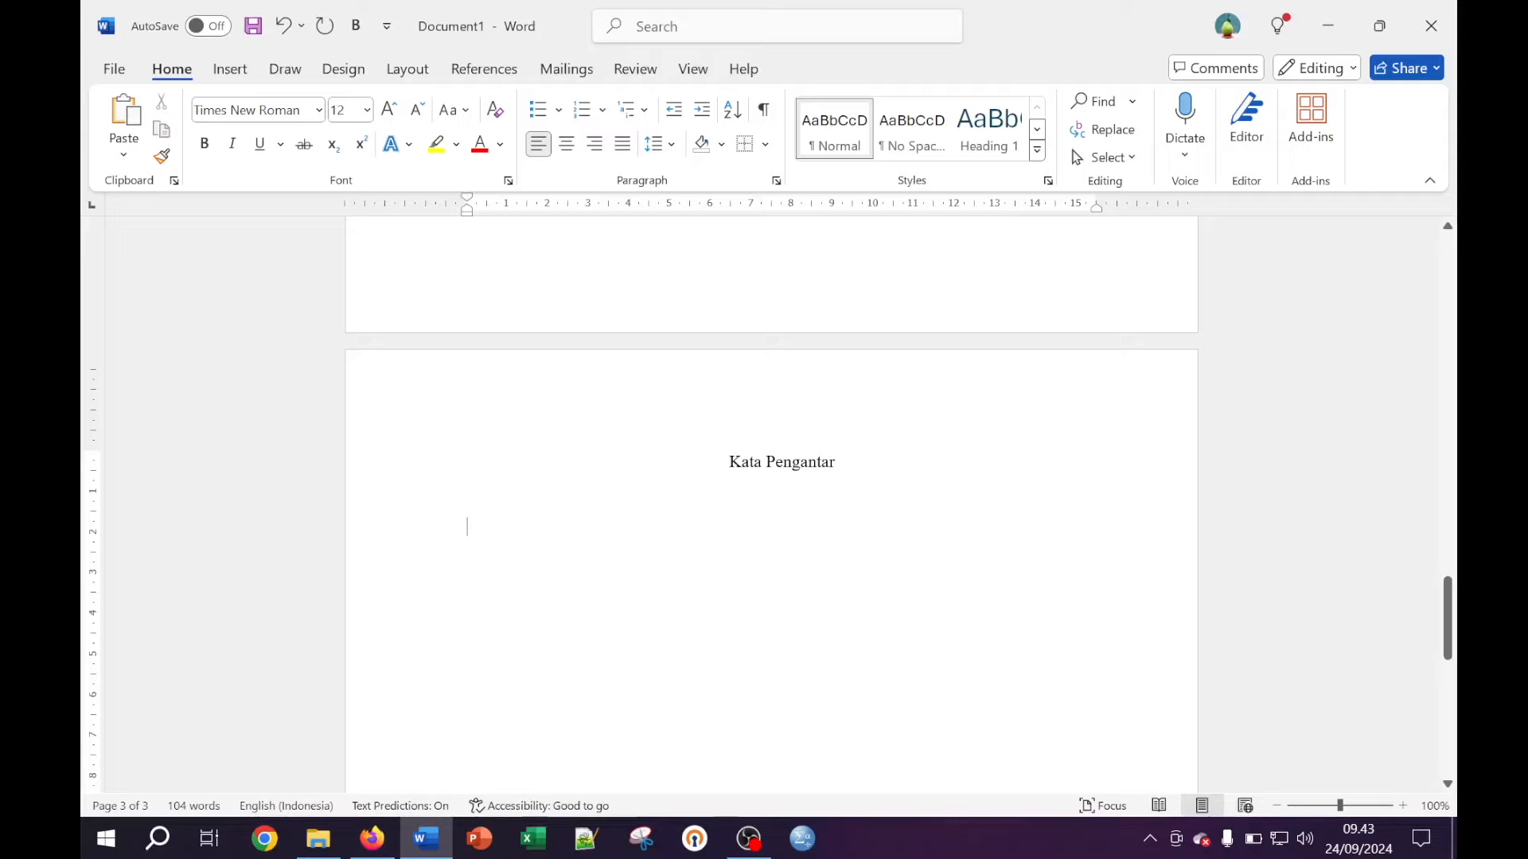
Paste the foreword as plain text under the heading and delete the trailing divider and question
right_click(487, 527)
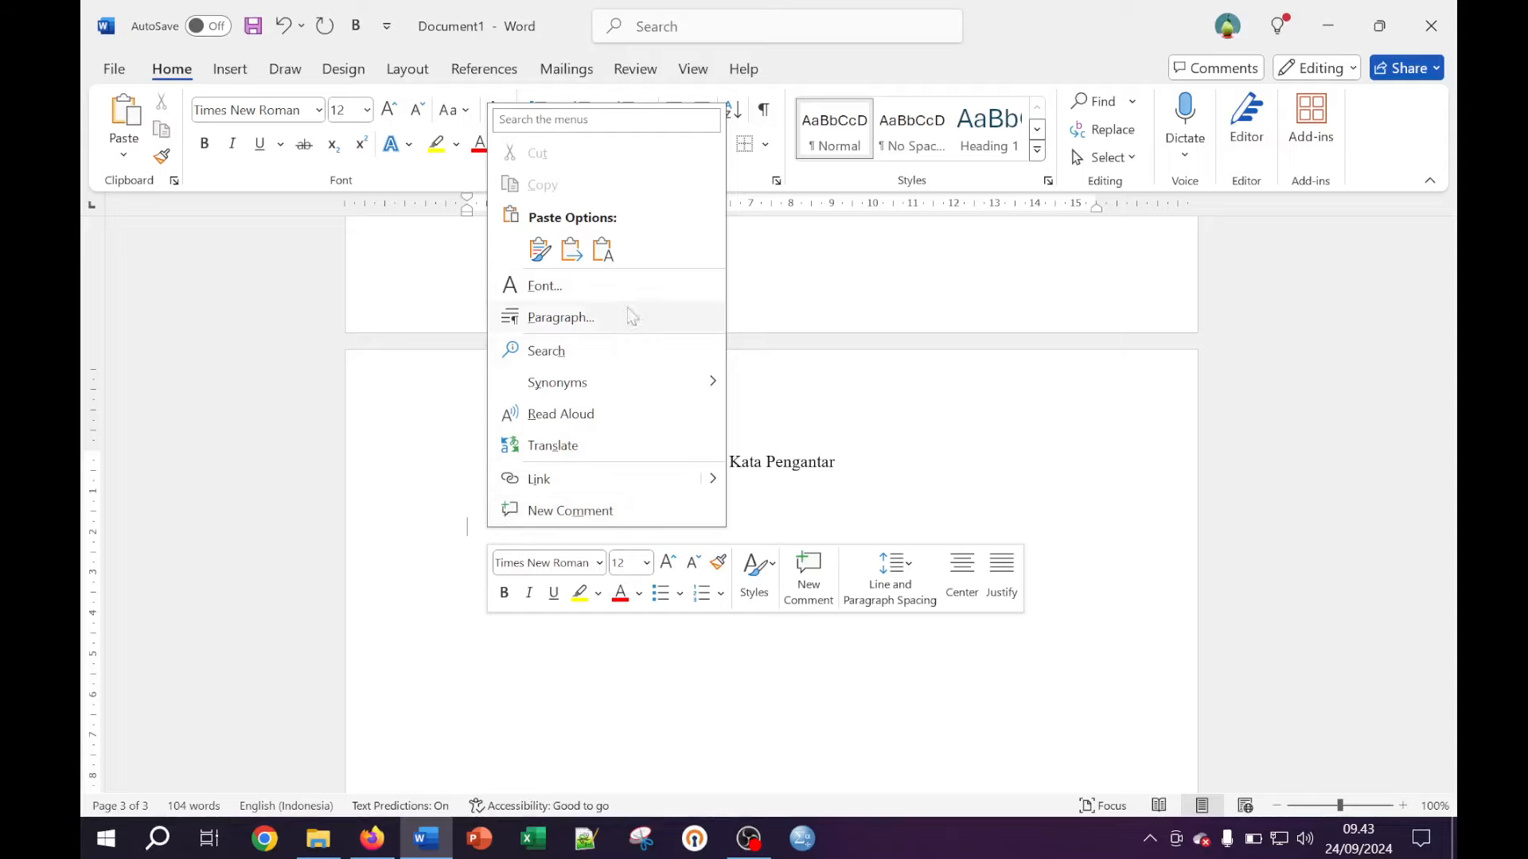
left_click(603, 249)
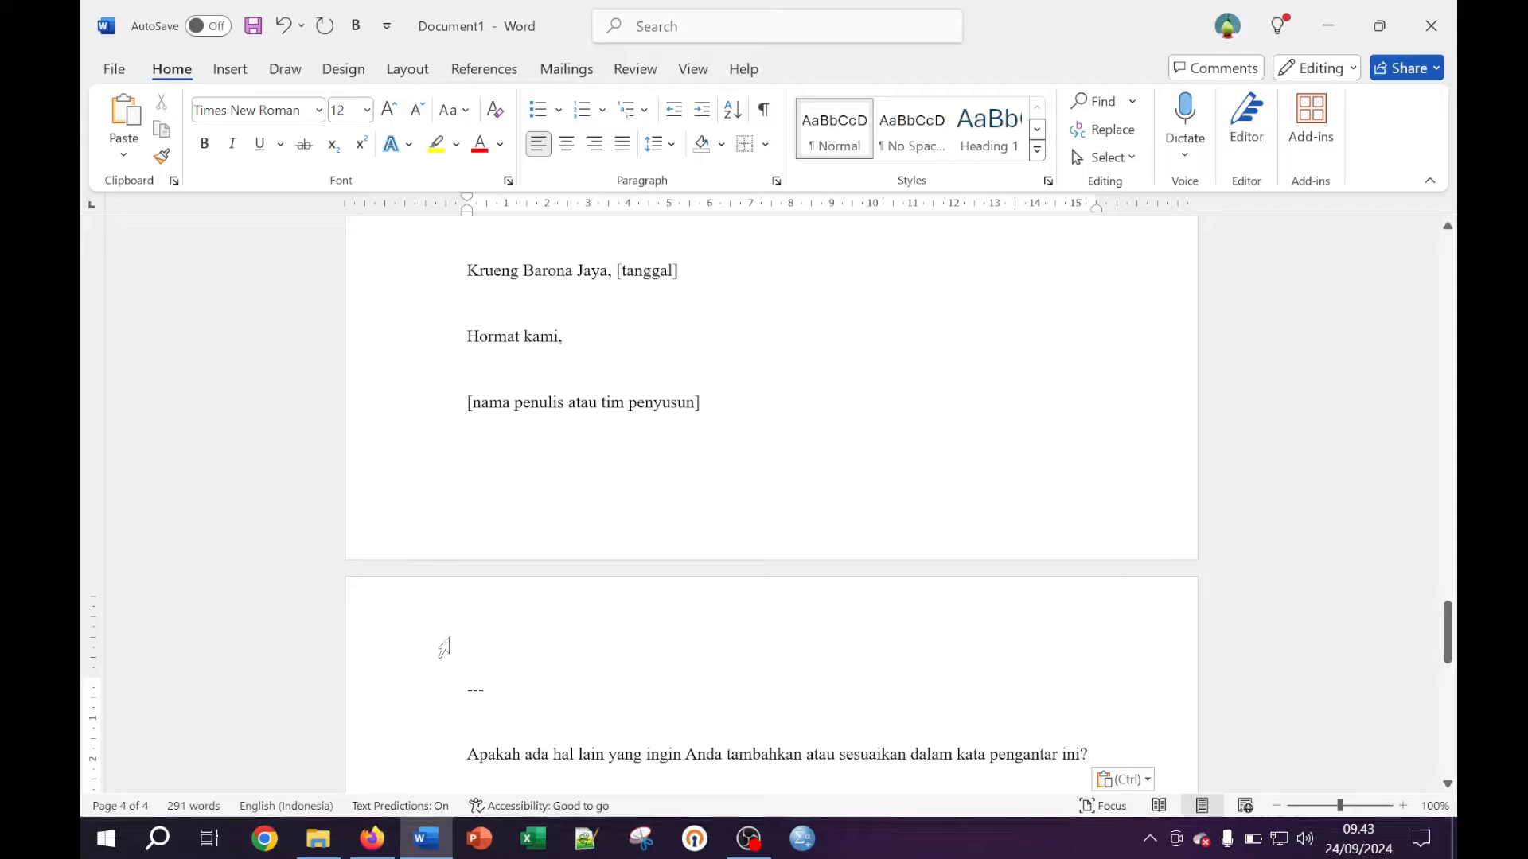
left_click(468, 689, "shift")
key("BackSpace")
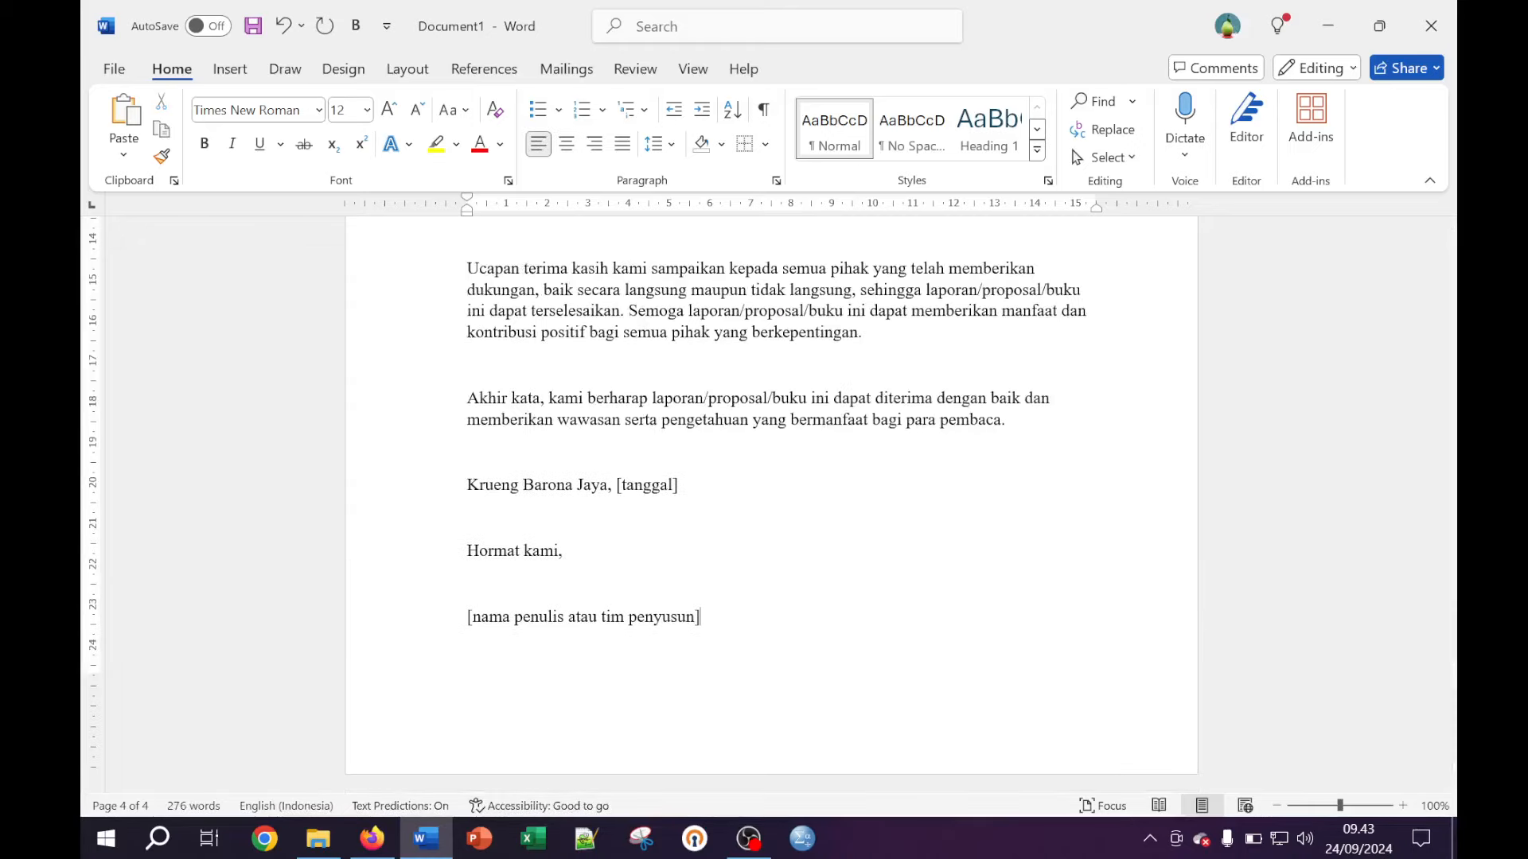
scroll(768, 505, "up", 15)
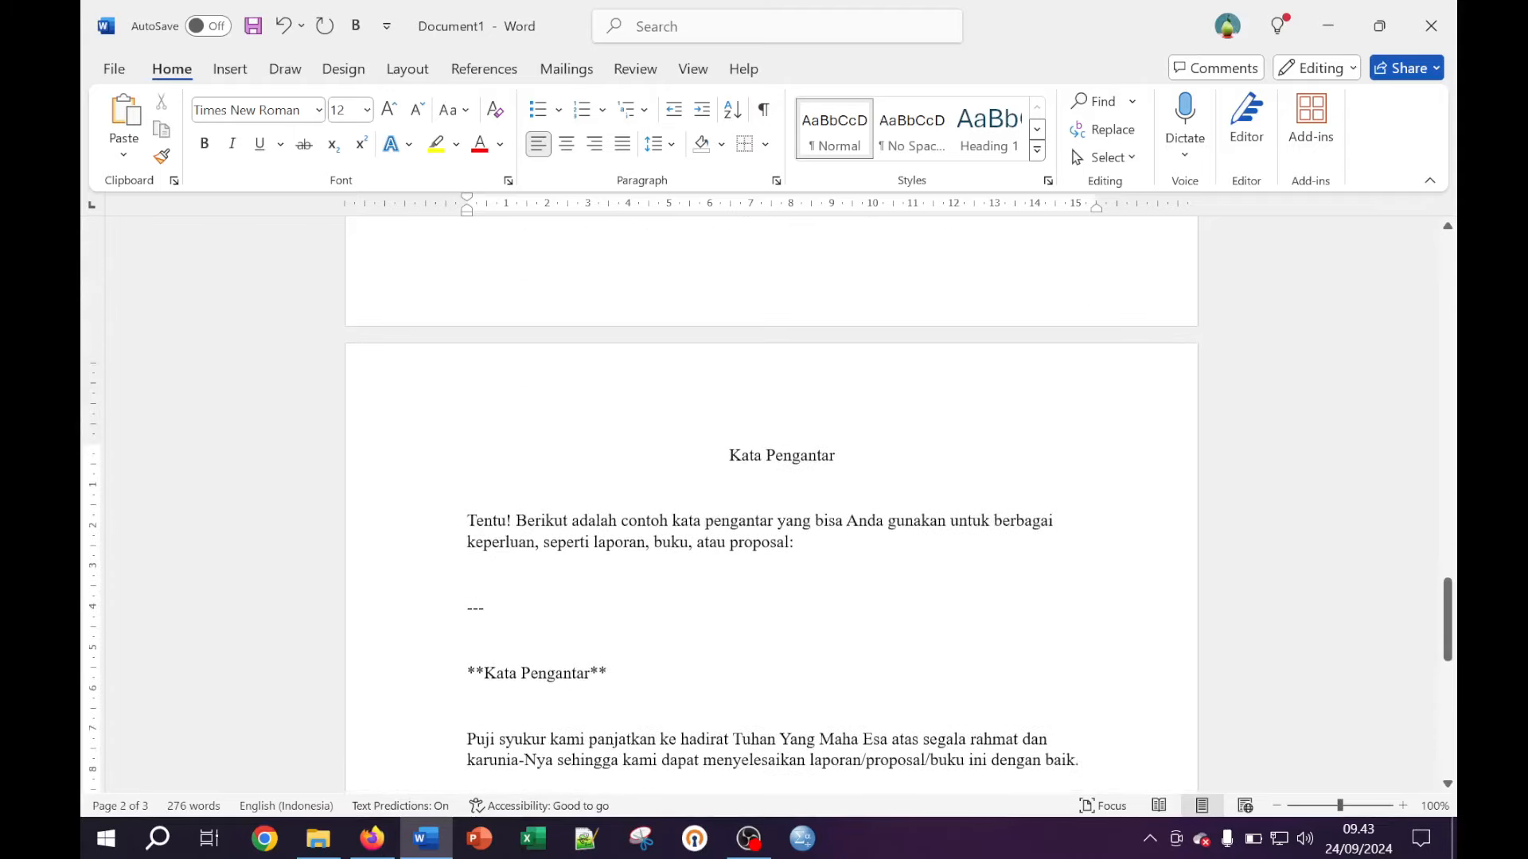
Delete Copilot's intro lines and duplicate heading, leaving the first paragraph left-aligned below the title
left_click_drag(608, 674, 493, 522)
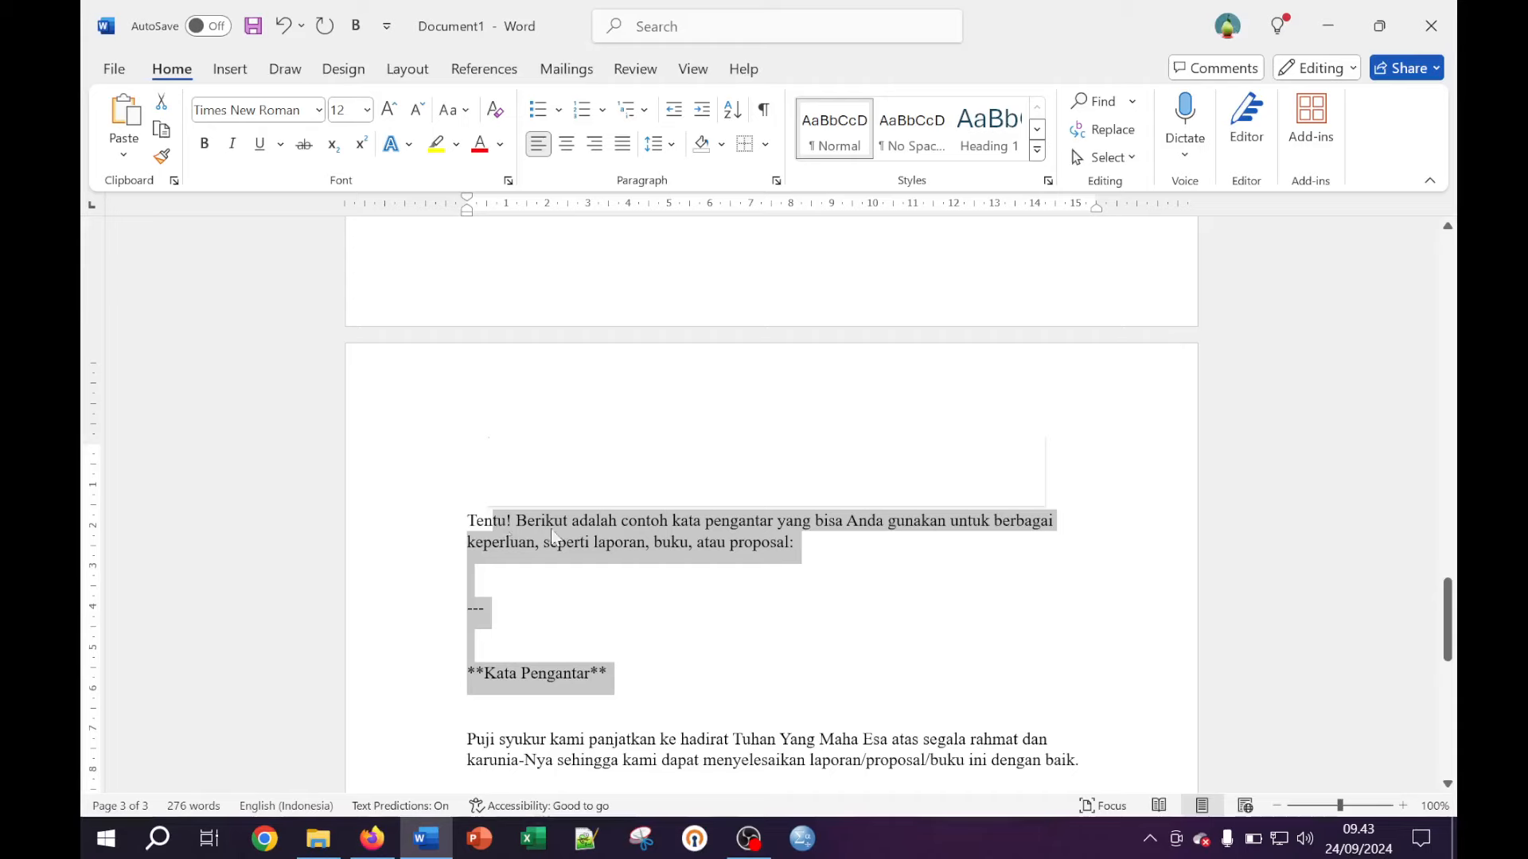
key("BackSpace")
key("BackSpace")
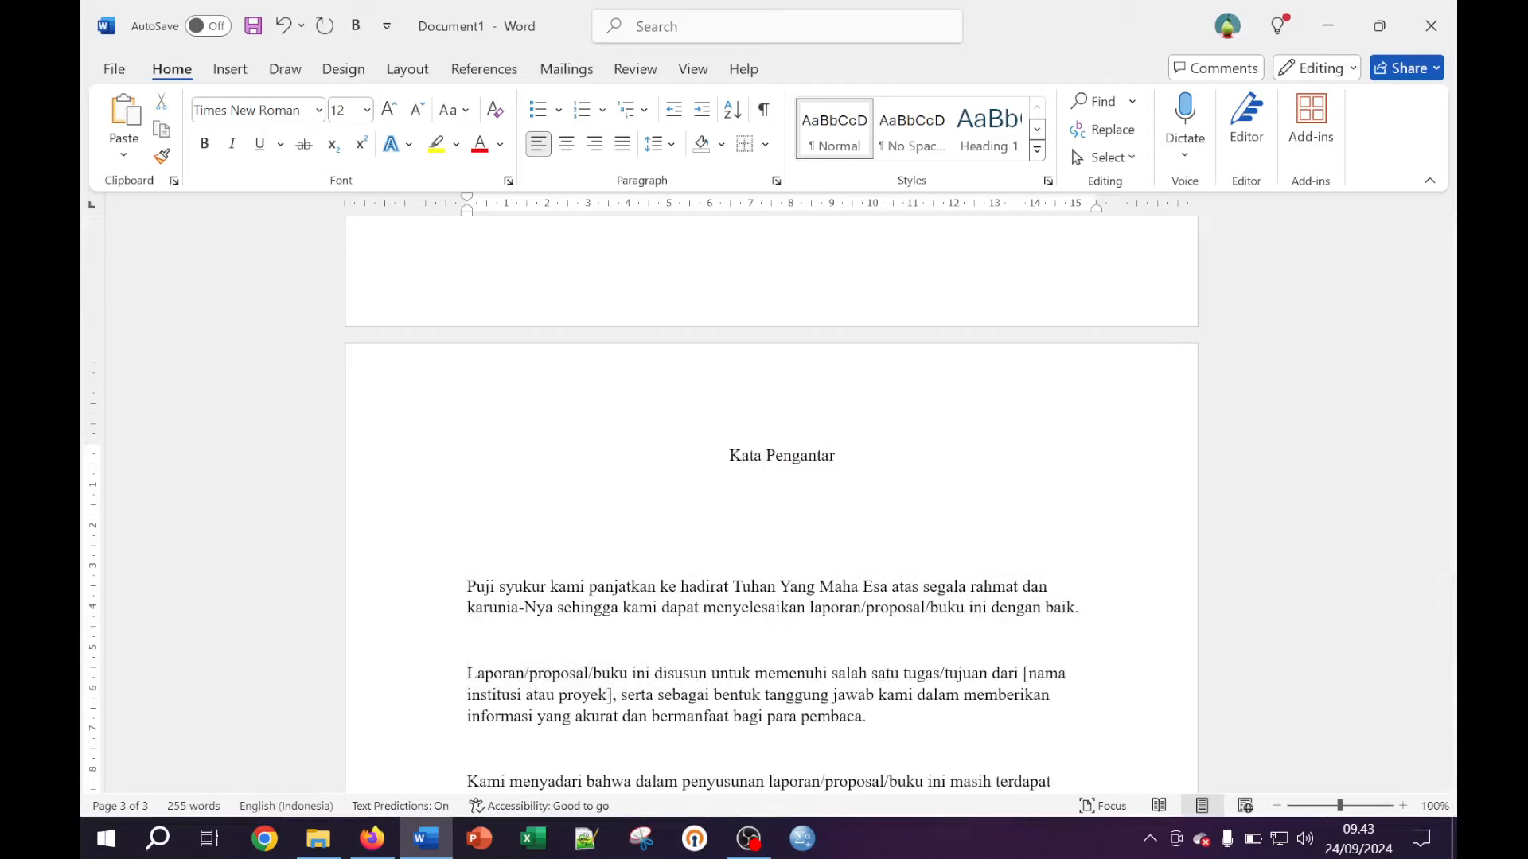
key("BackSpace")
key("BackSpace")
key("BackSpace")
key("BackSpace")
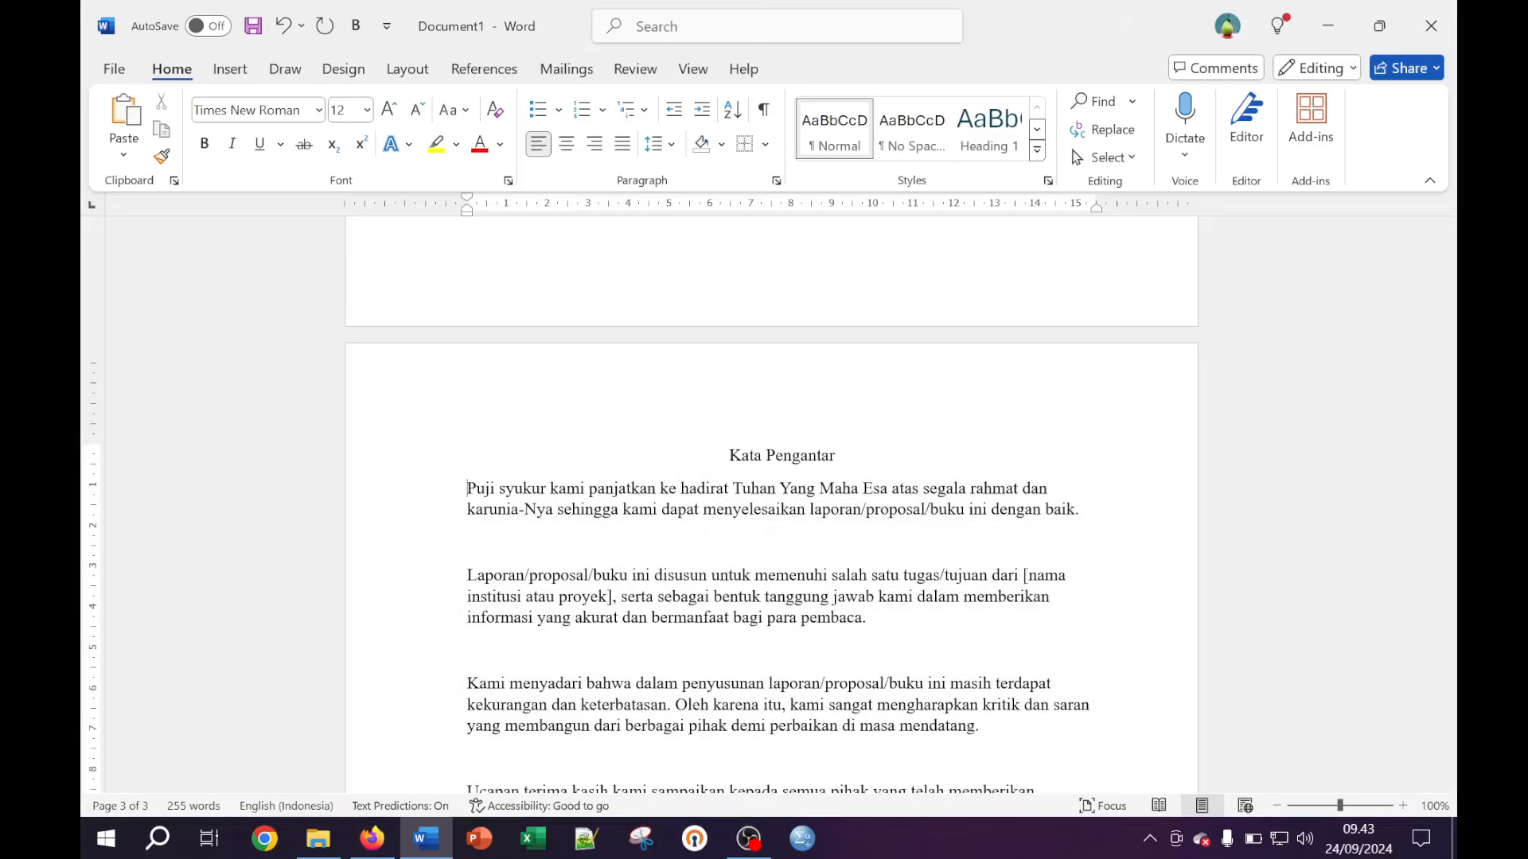
key("BackSpace")
key("Return")
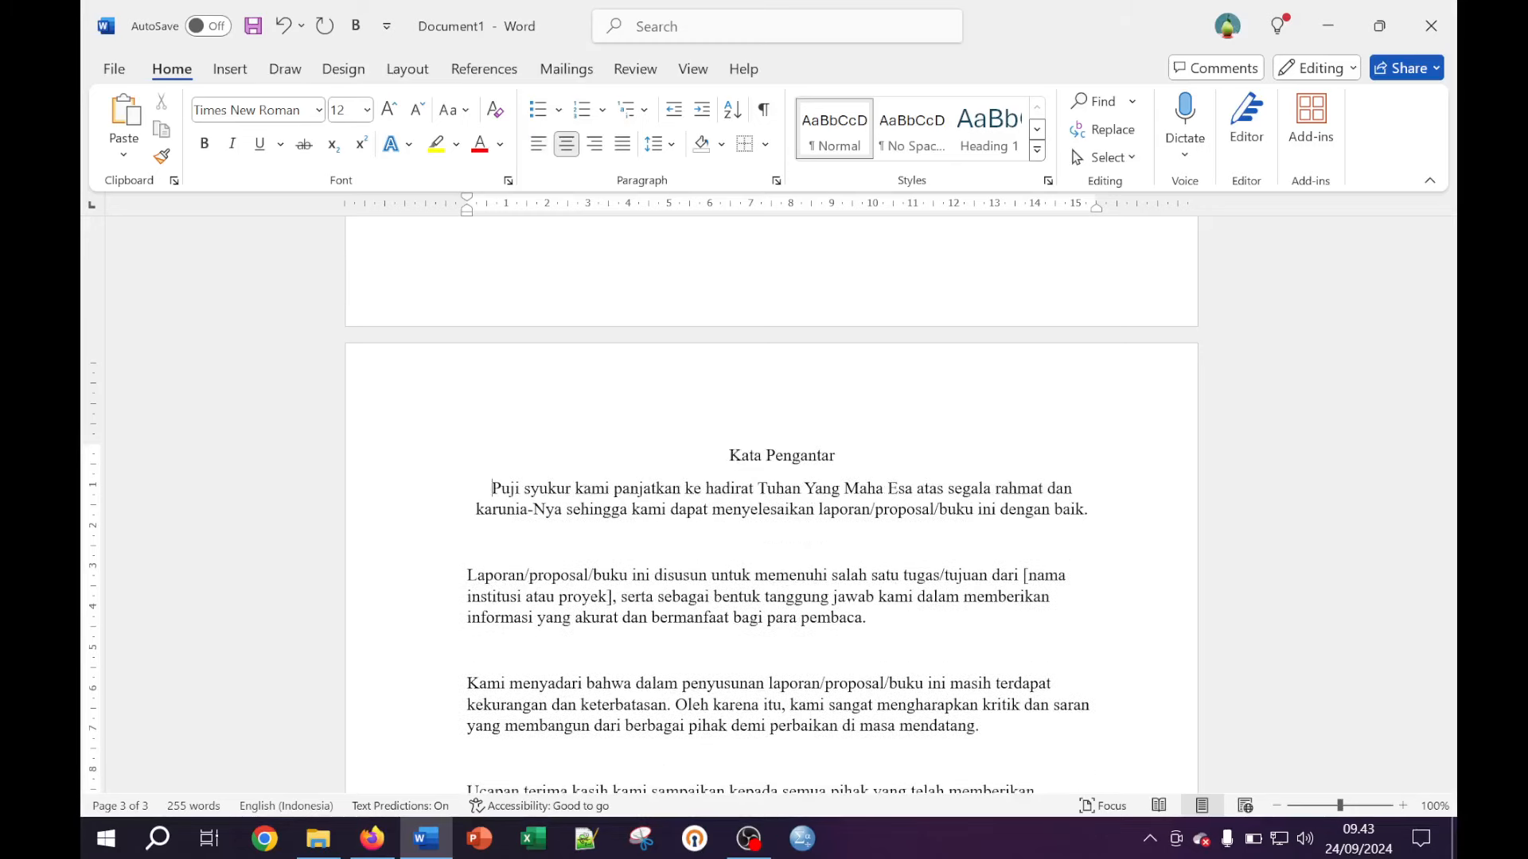
key("Return")
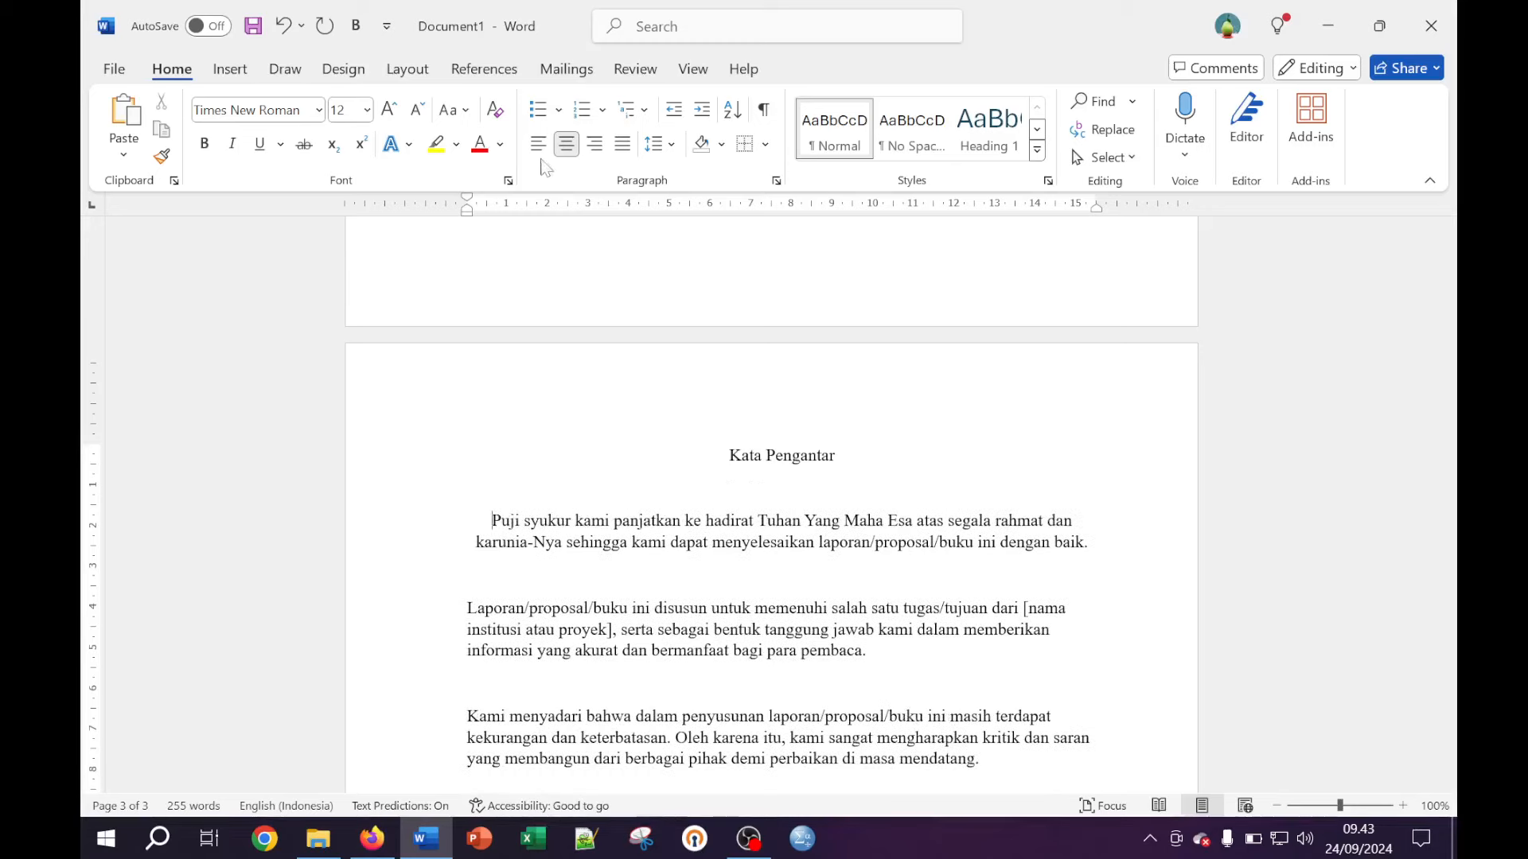
left_click(538, 144)
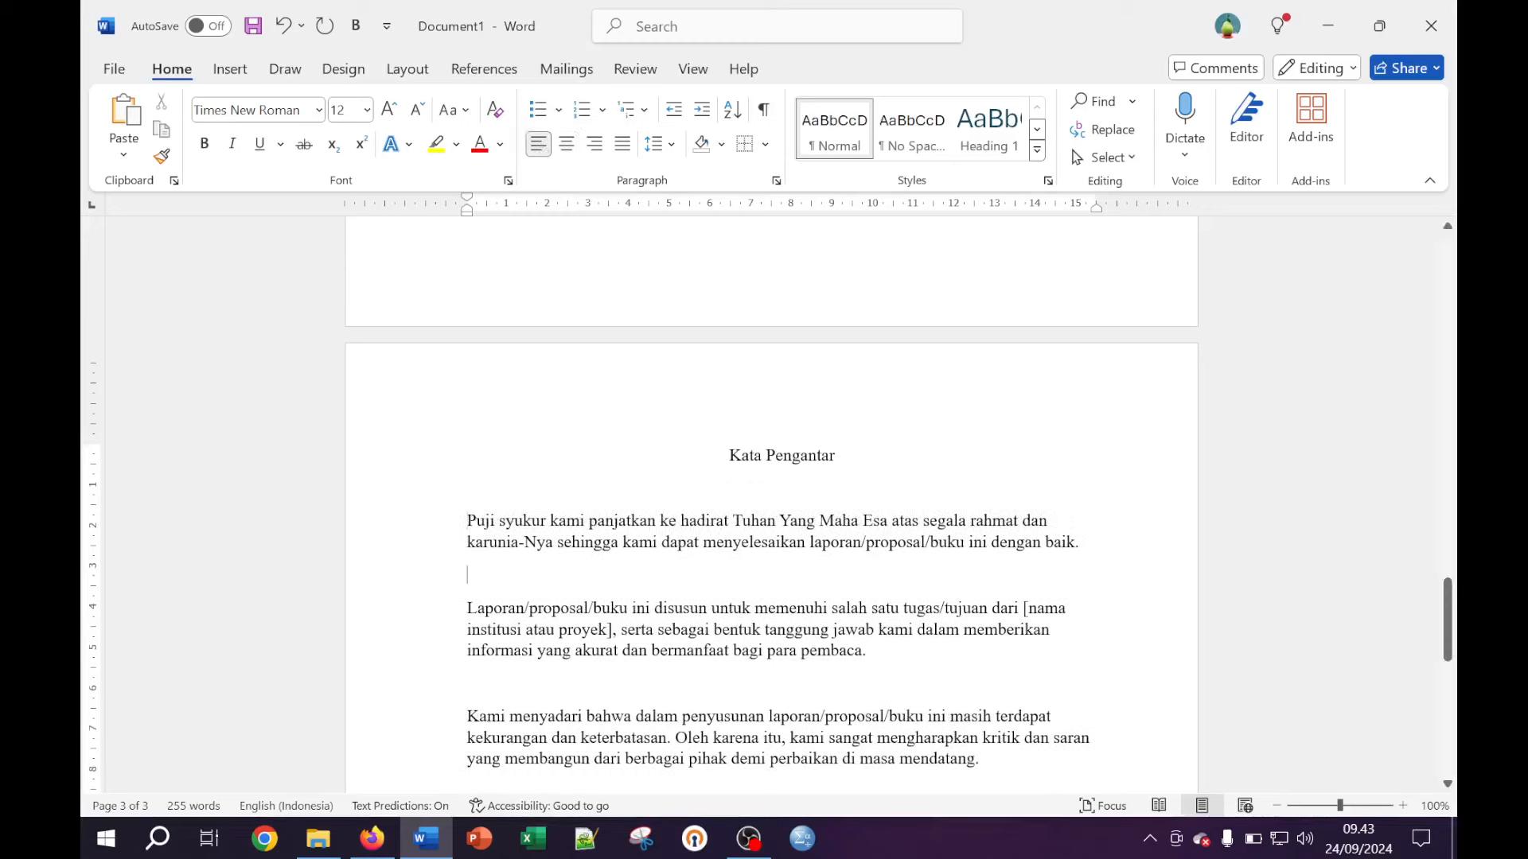
Remove the blank lines between paragraphs and start erasing the author-name placeholder
key("BackSpace")
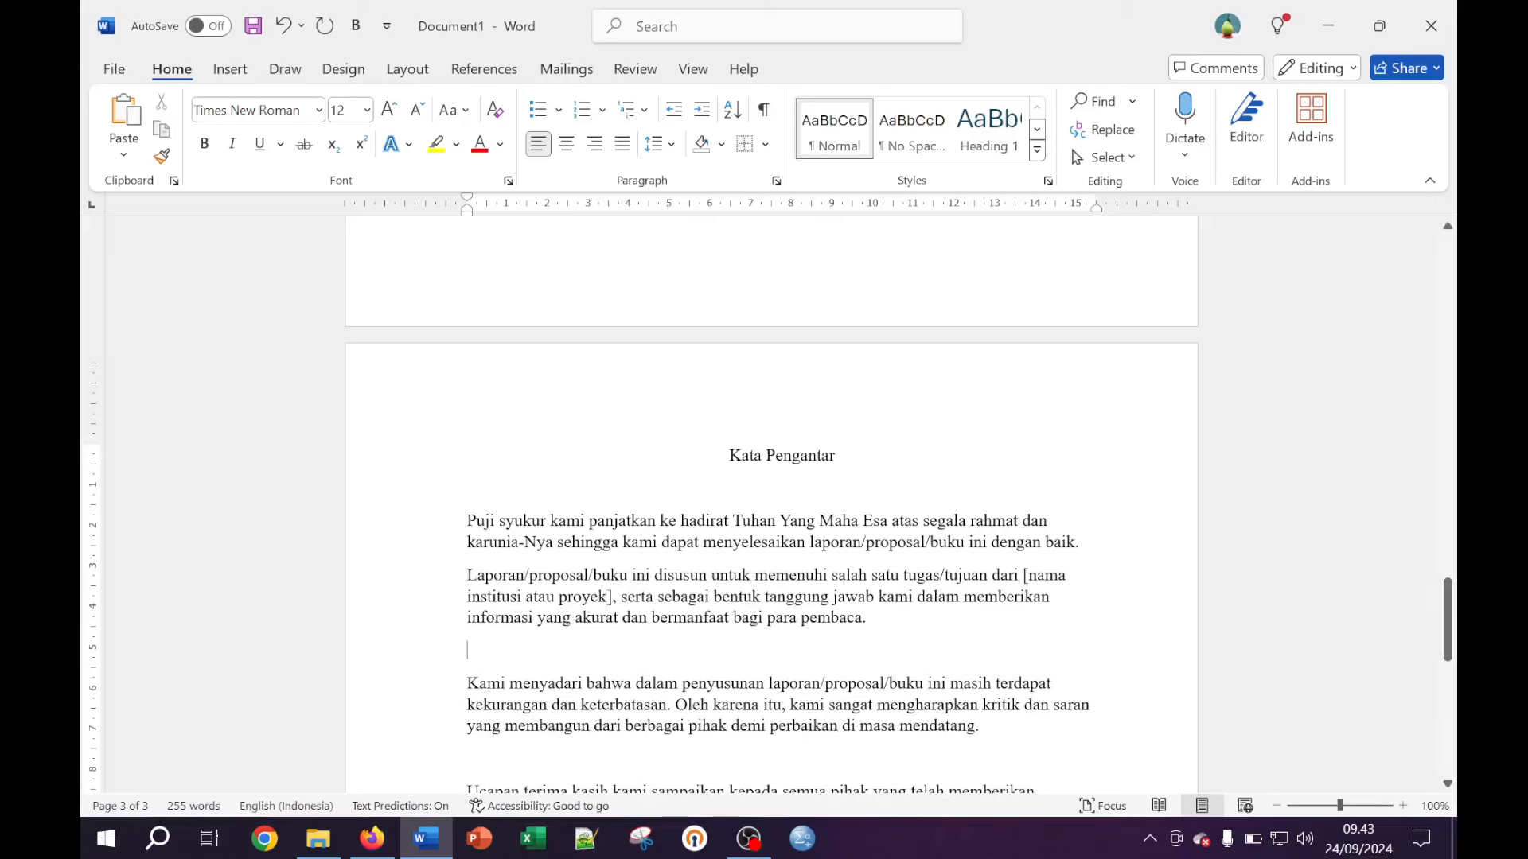
key("BackSpace")
scroll(772, 509, "down", 2)
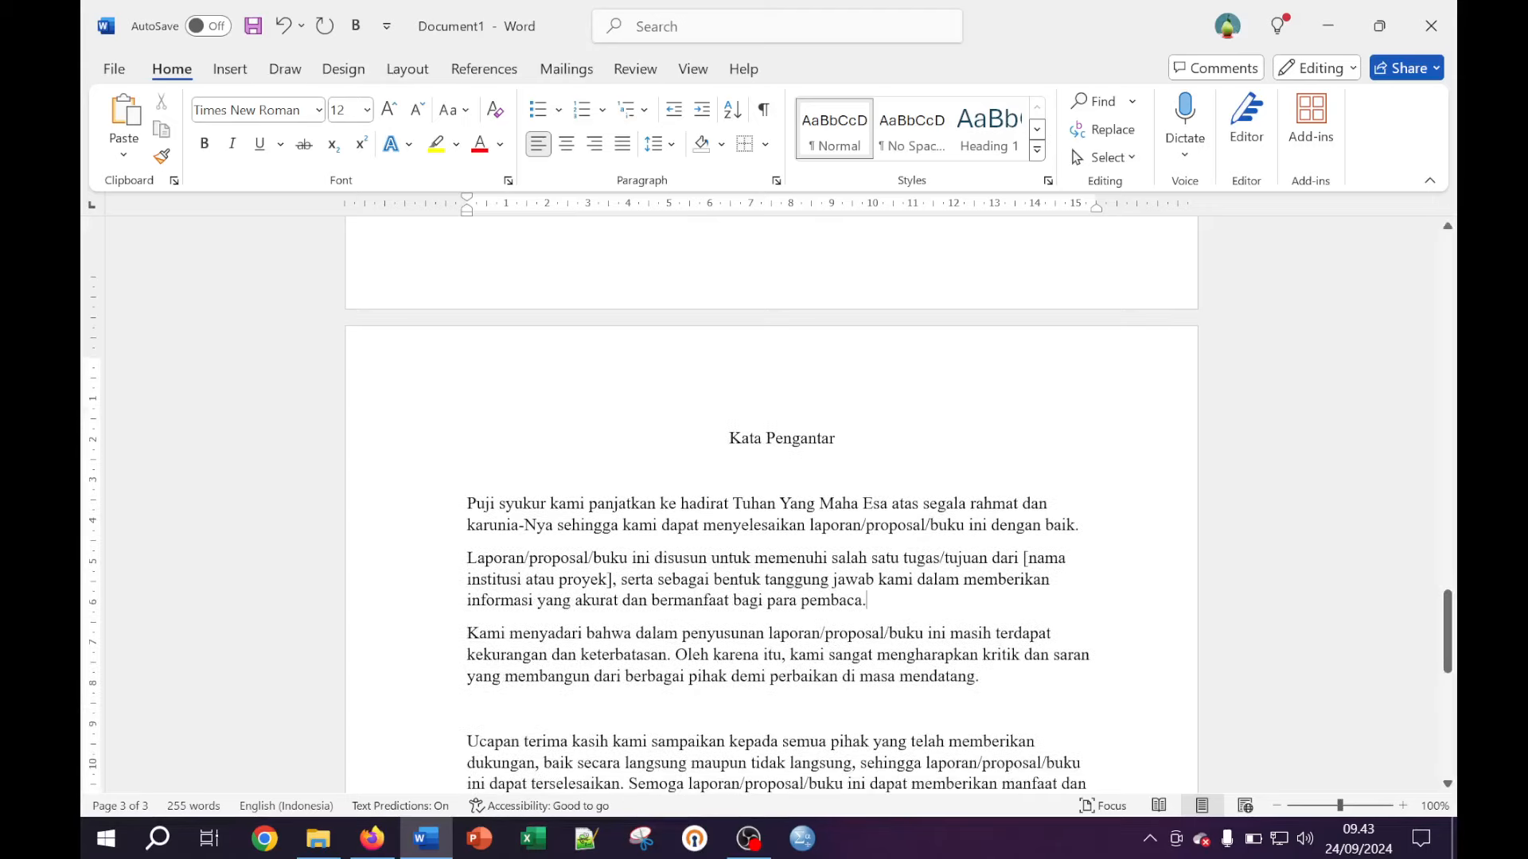
key("BackSpace")
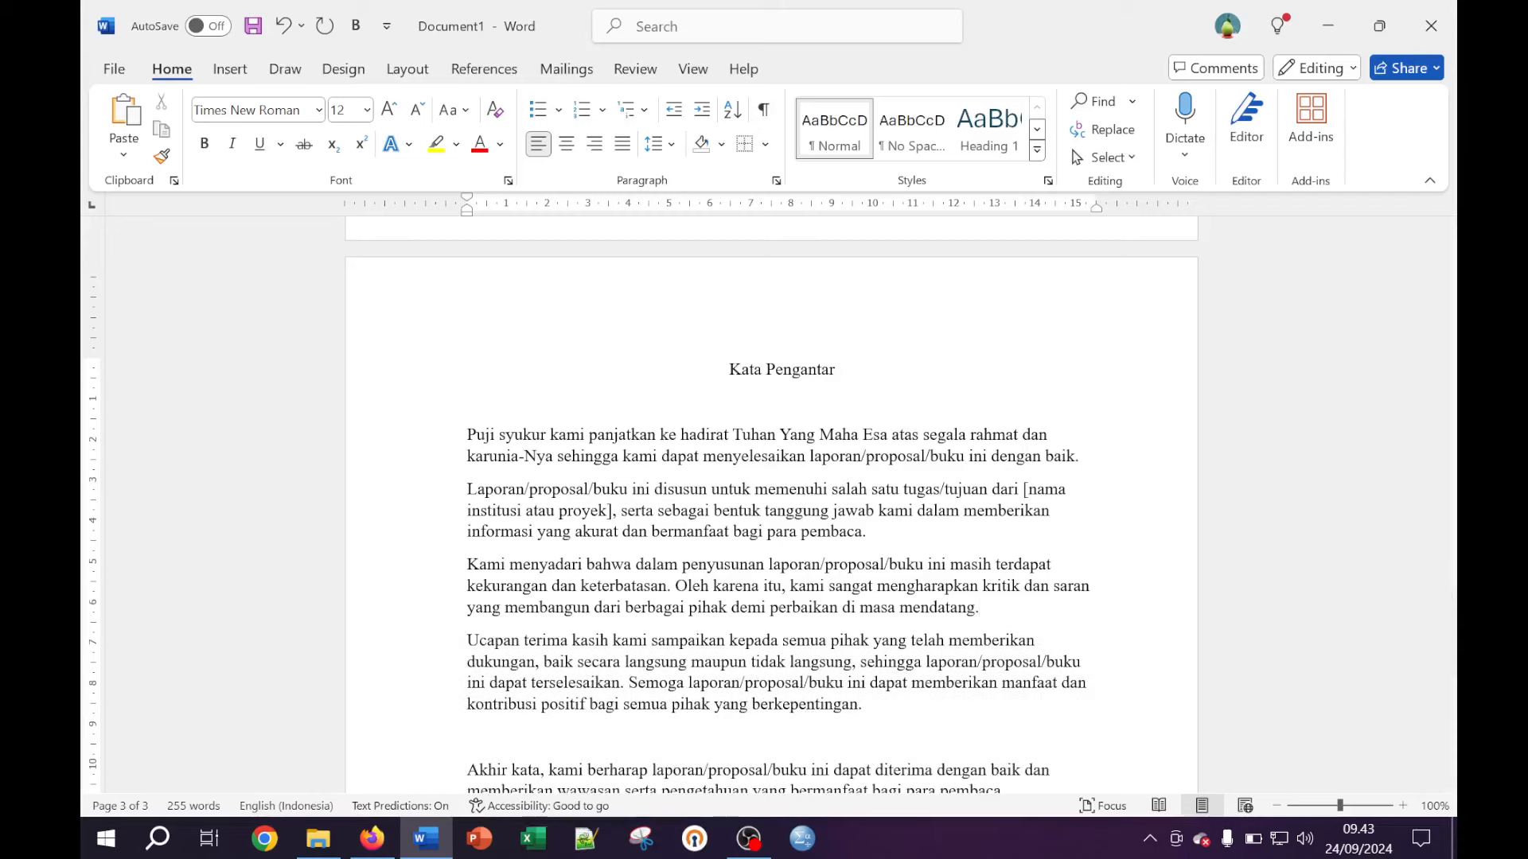
scroll(772, 509, "down", 2)
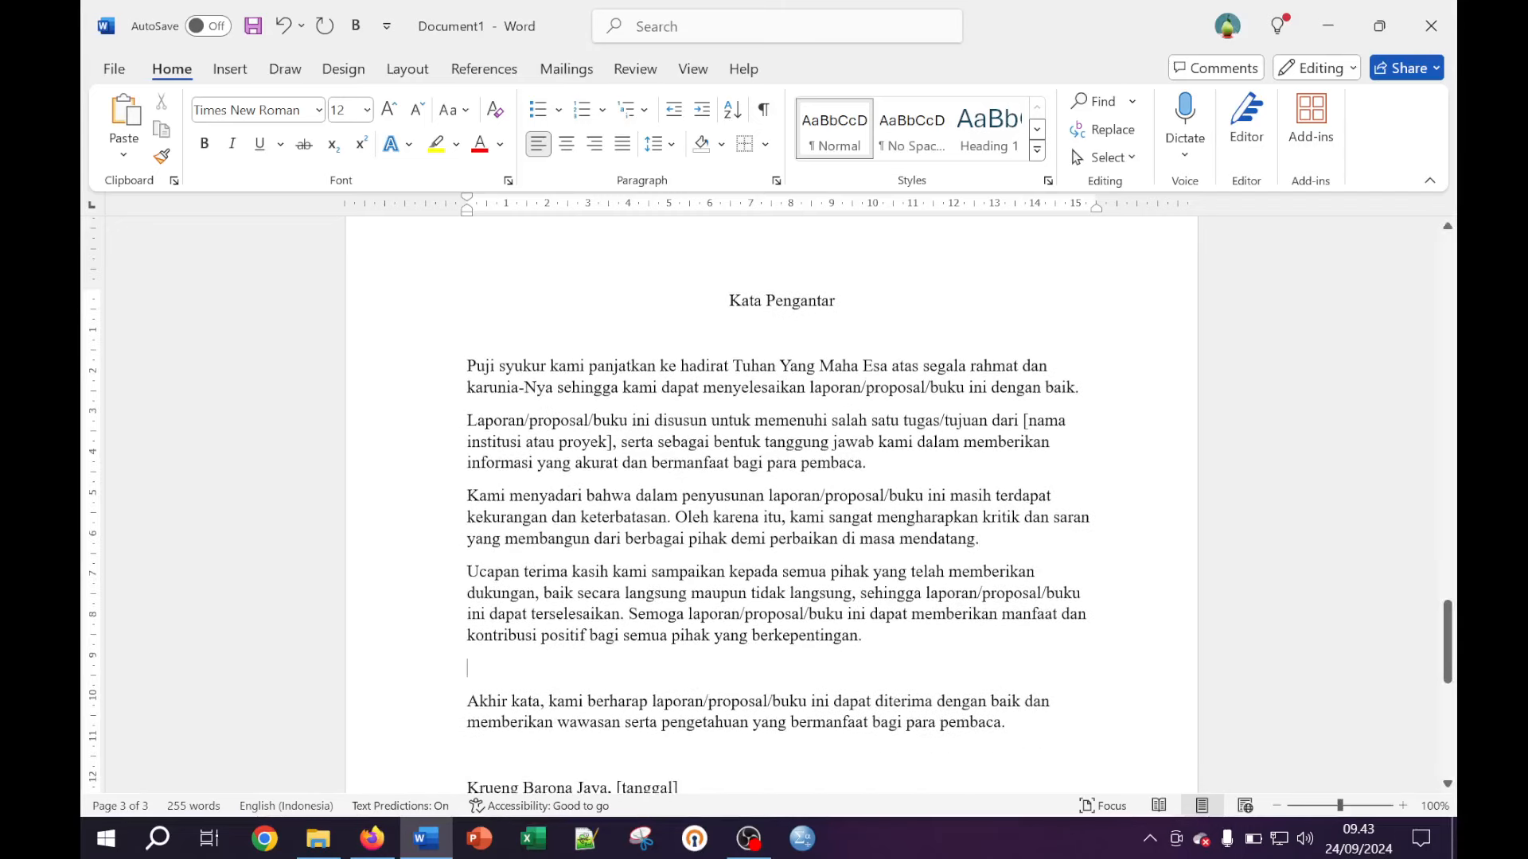
key("BackSpace")
scroll(771, 510, "down", 2)
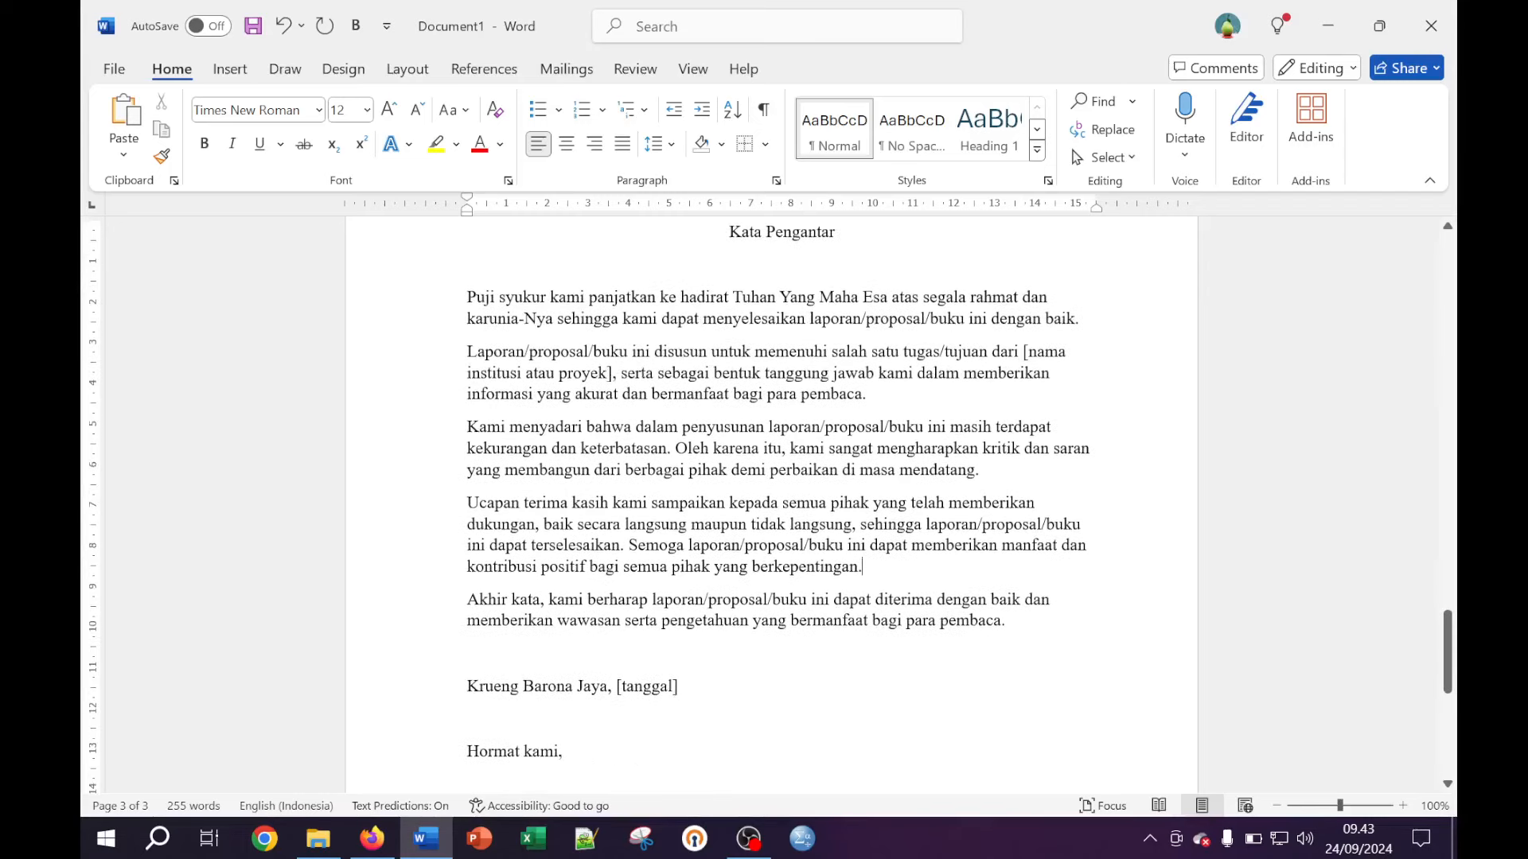
key("BackSpace")
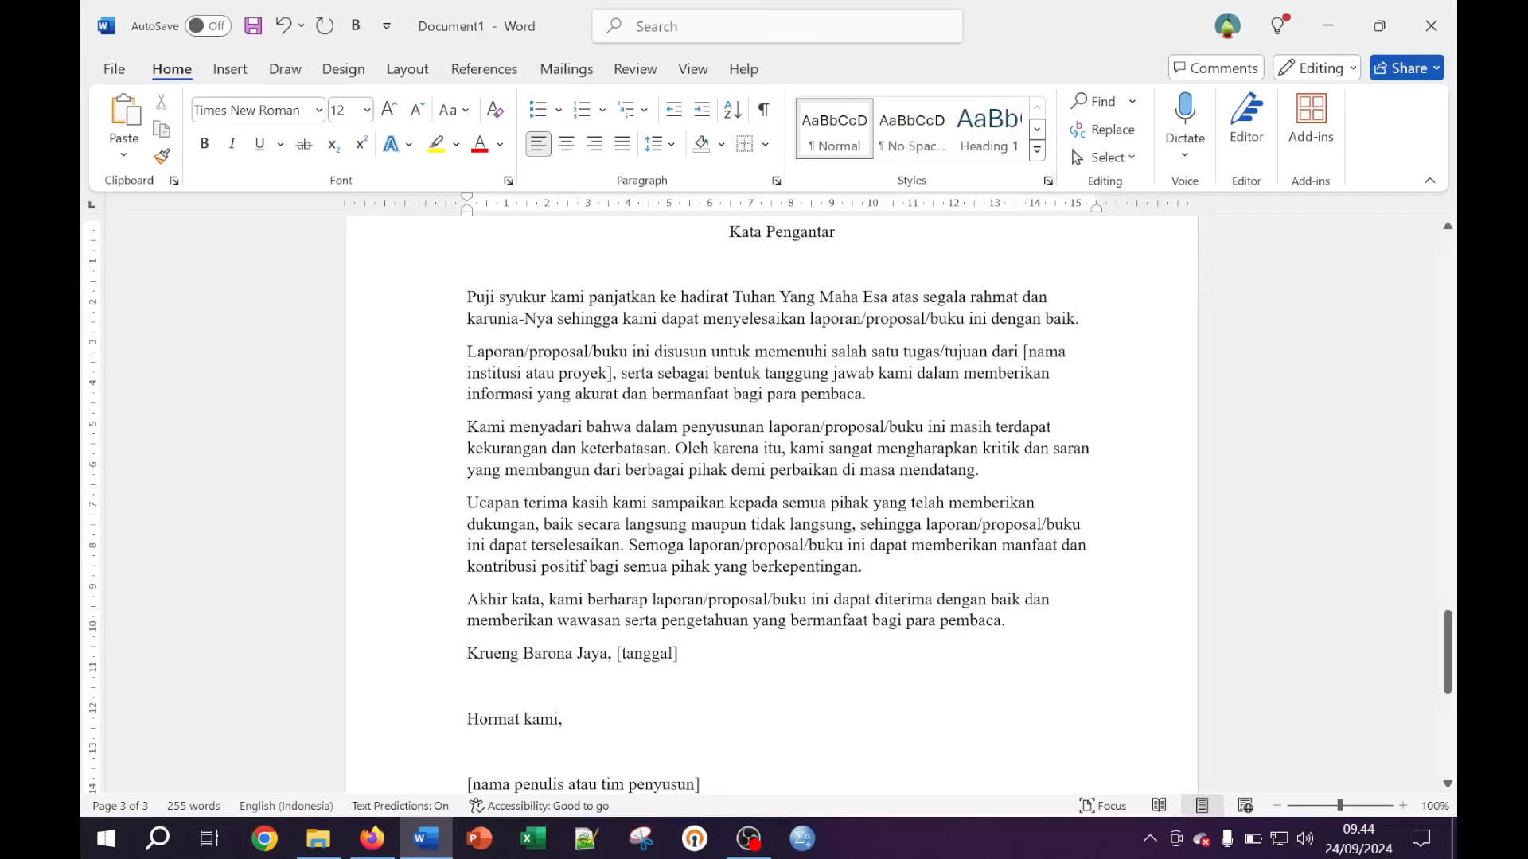
scroll(772, 509, "down", 2)
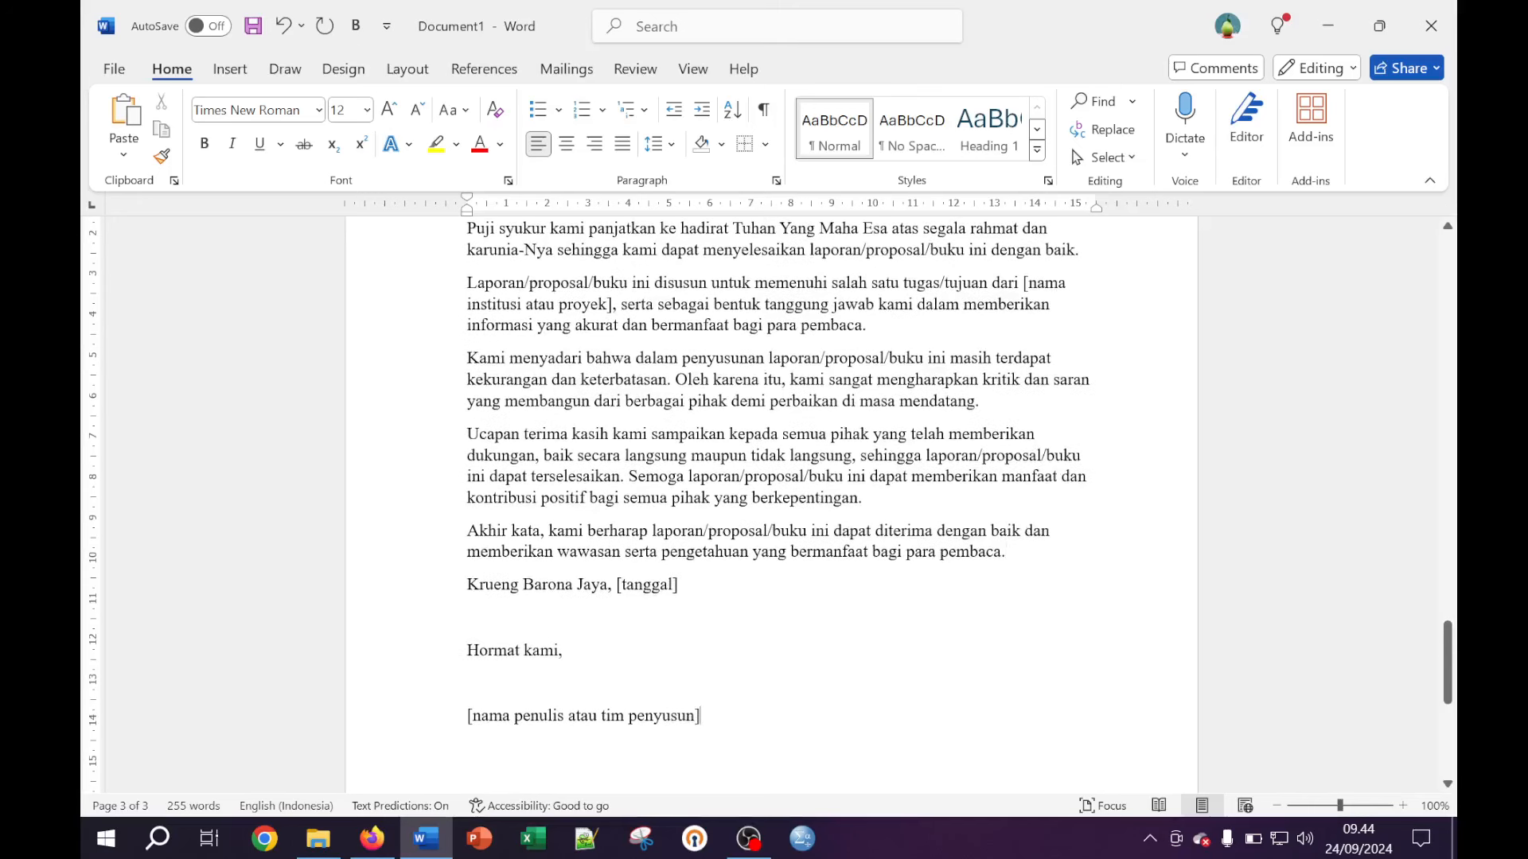
key("BackSpace")
key("BackSpace")
key("BackSpace")
key("BackSpace")
key("BackSpace")
key("BackSpace")
key("BackSpace")
key("BackSpace")
key("BackSpace")
key("BackSpace")
key("BackSpace")
key("BackSpace")
key("BackSpace")
key("BackSpace")
key("BackSpace")
key("BackSpace")
key("BackSpace")
key("BackSpace")
key("BackSpace")
key("BackSpace")
key("BackSpace")
key("BackSpace")
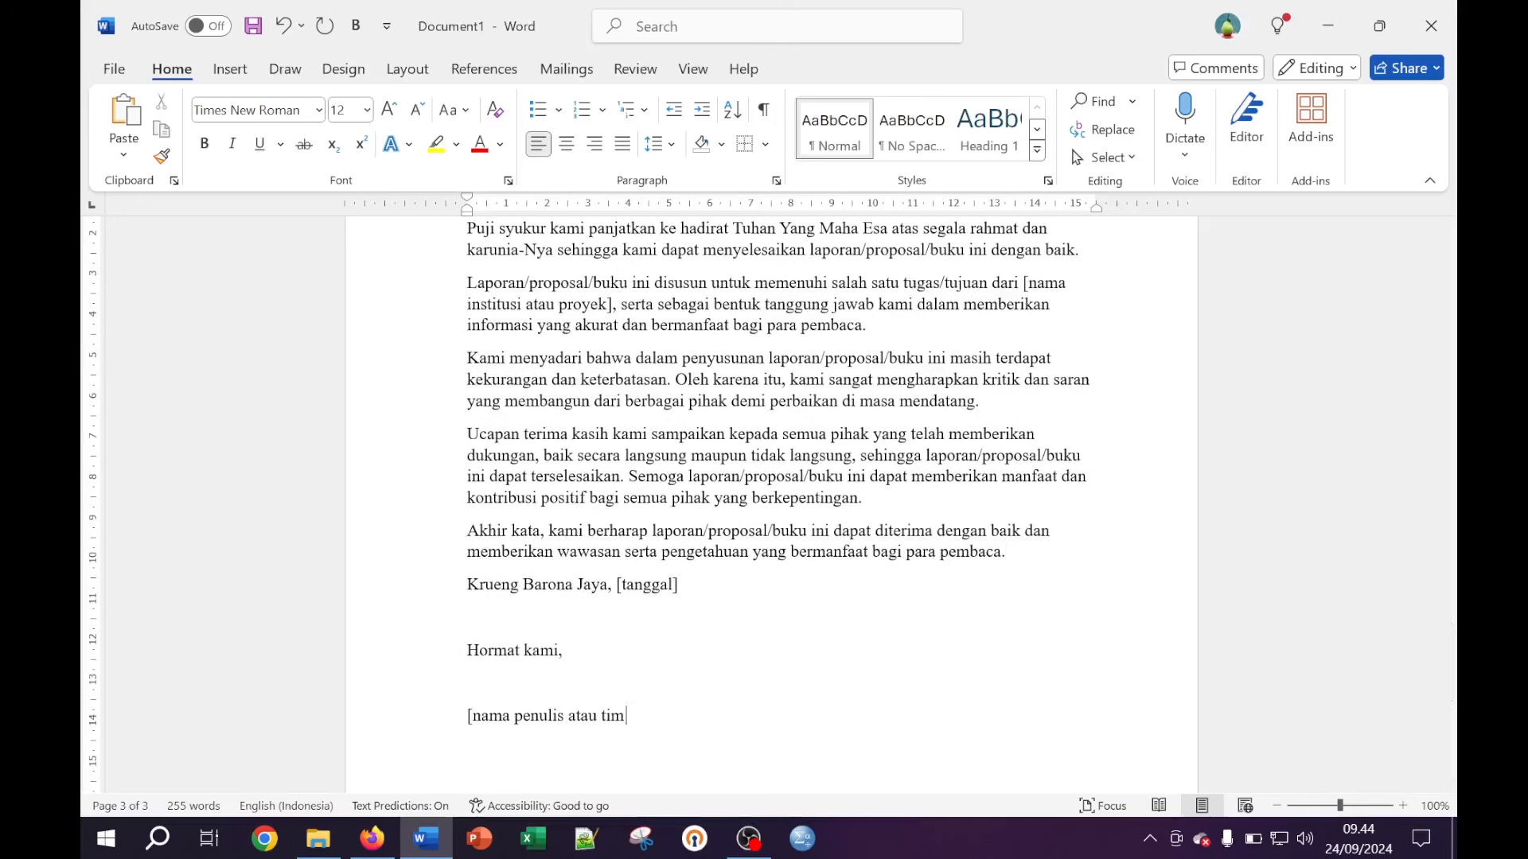
key("BackSpace")
key("BackSpace")
key("BackSpace")
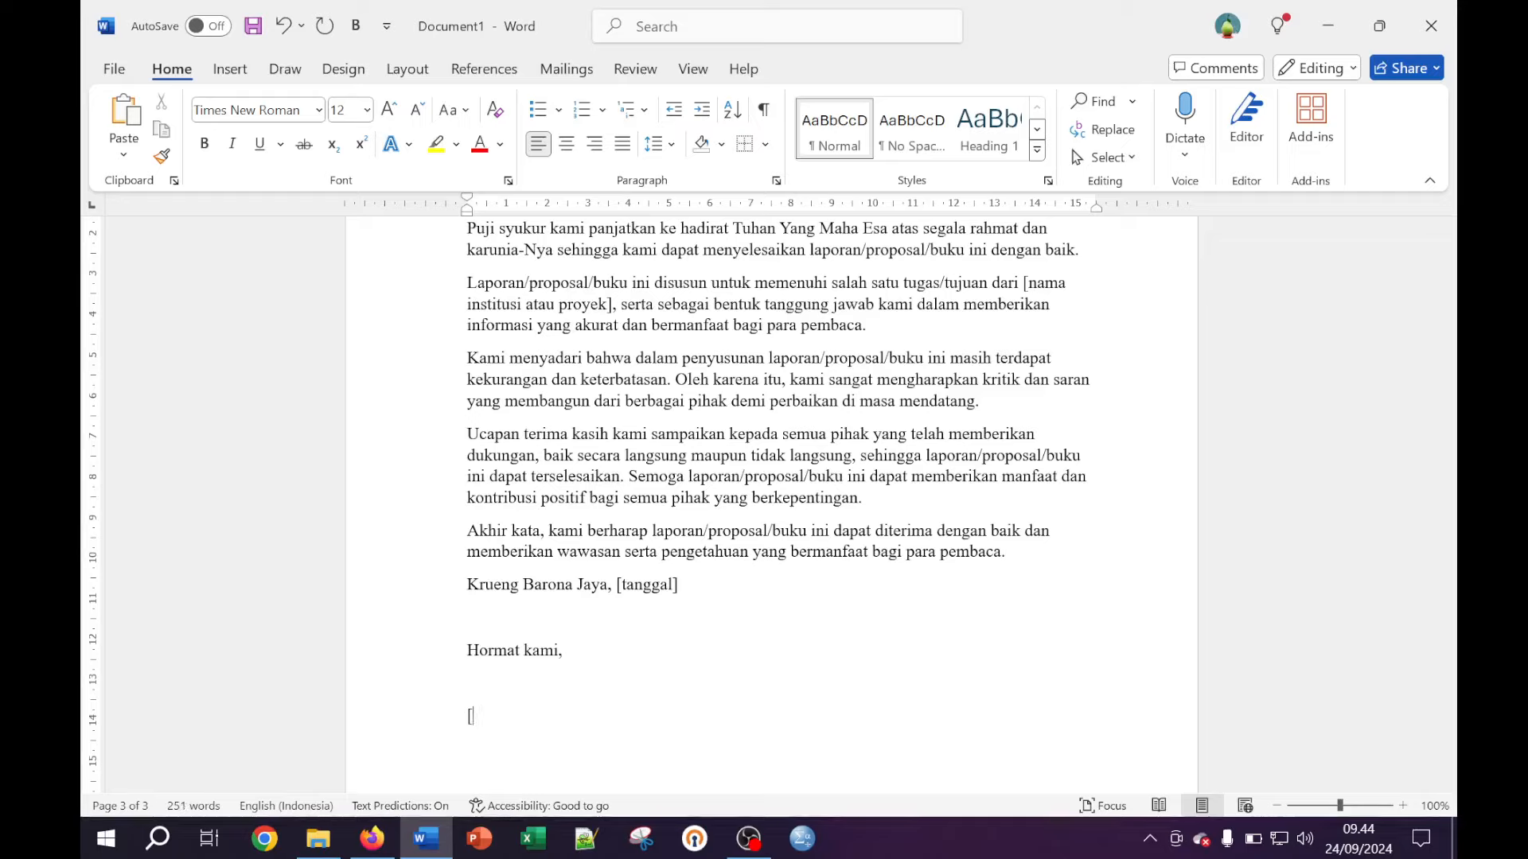
Enter the author's name, date the foreword 24 September 2024, and tighten the line before Hormat kami
type("Agussalim")
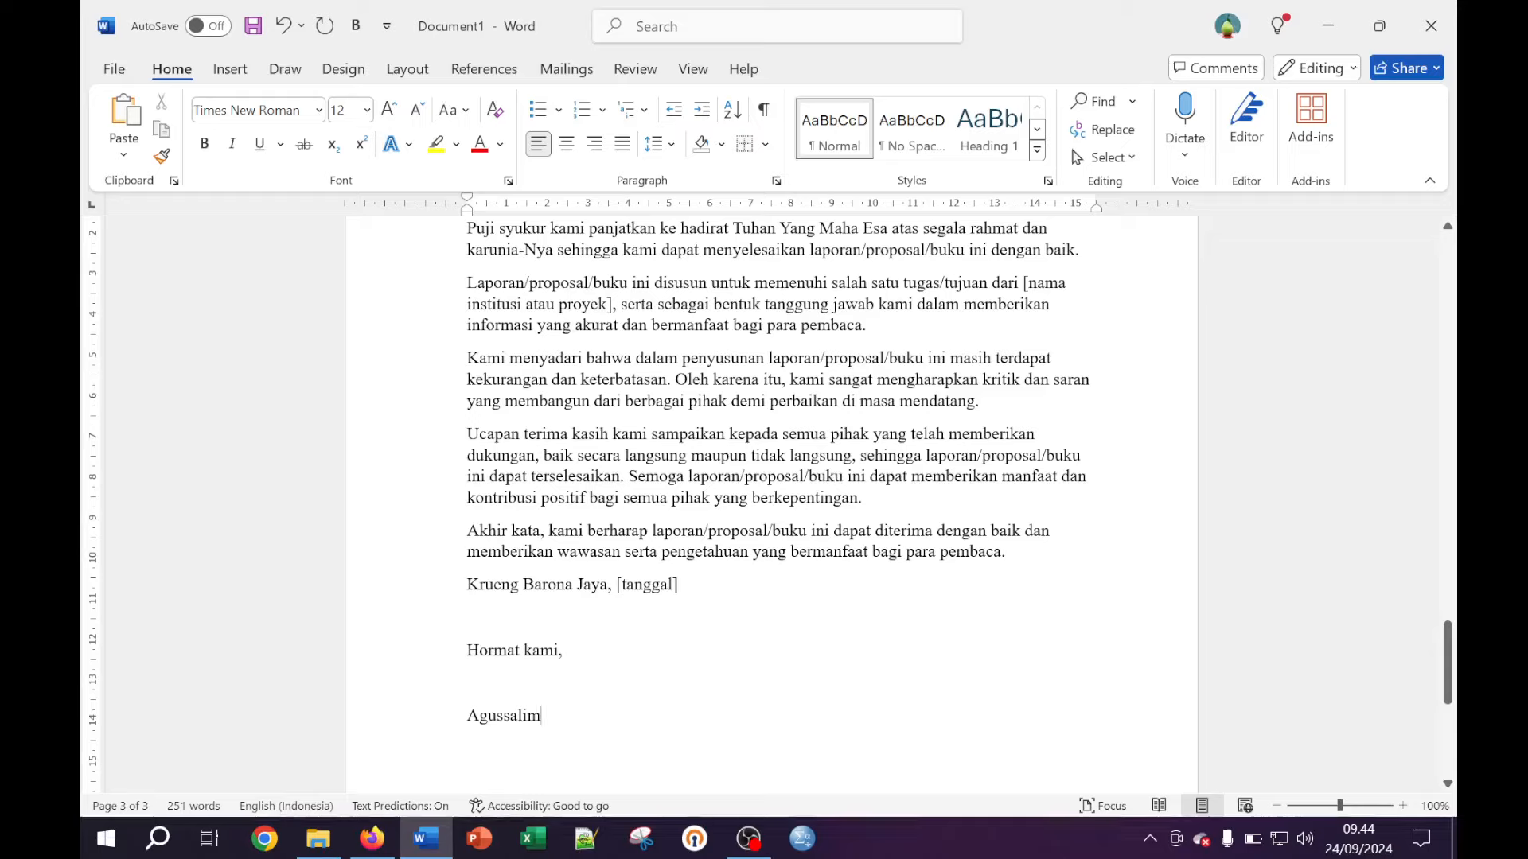
key("BackSpace")
key("BackSpace")
key("BackSpace")
key("BackSpace")
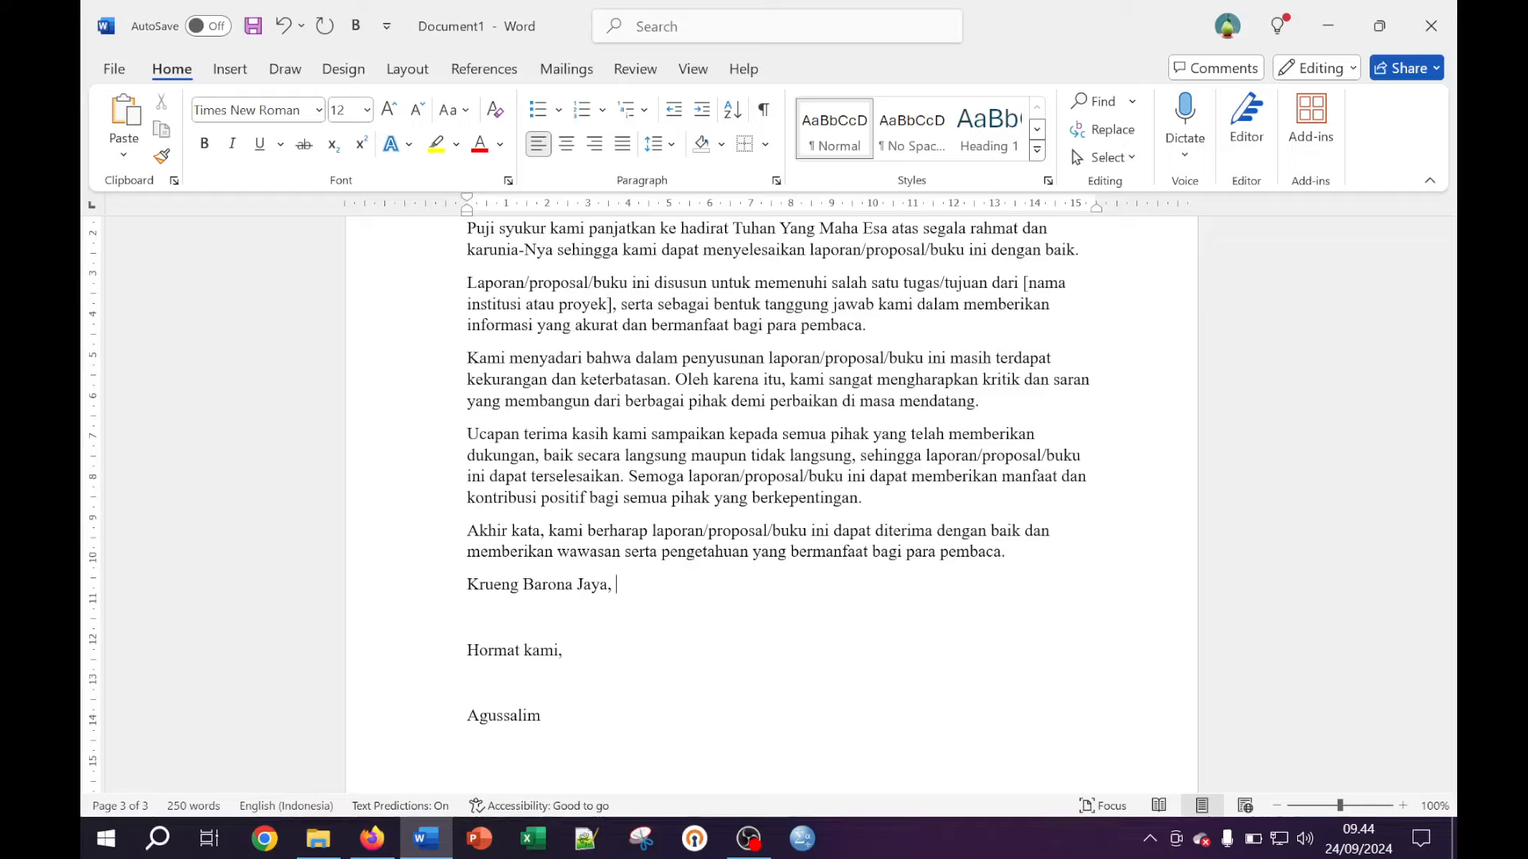
type("Sepe")
type("tembner")
type(" 2024")
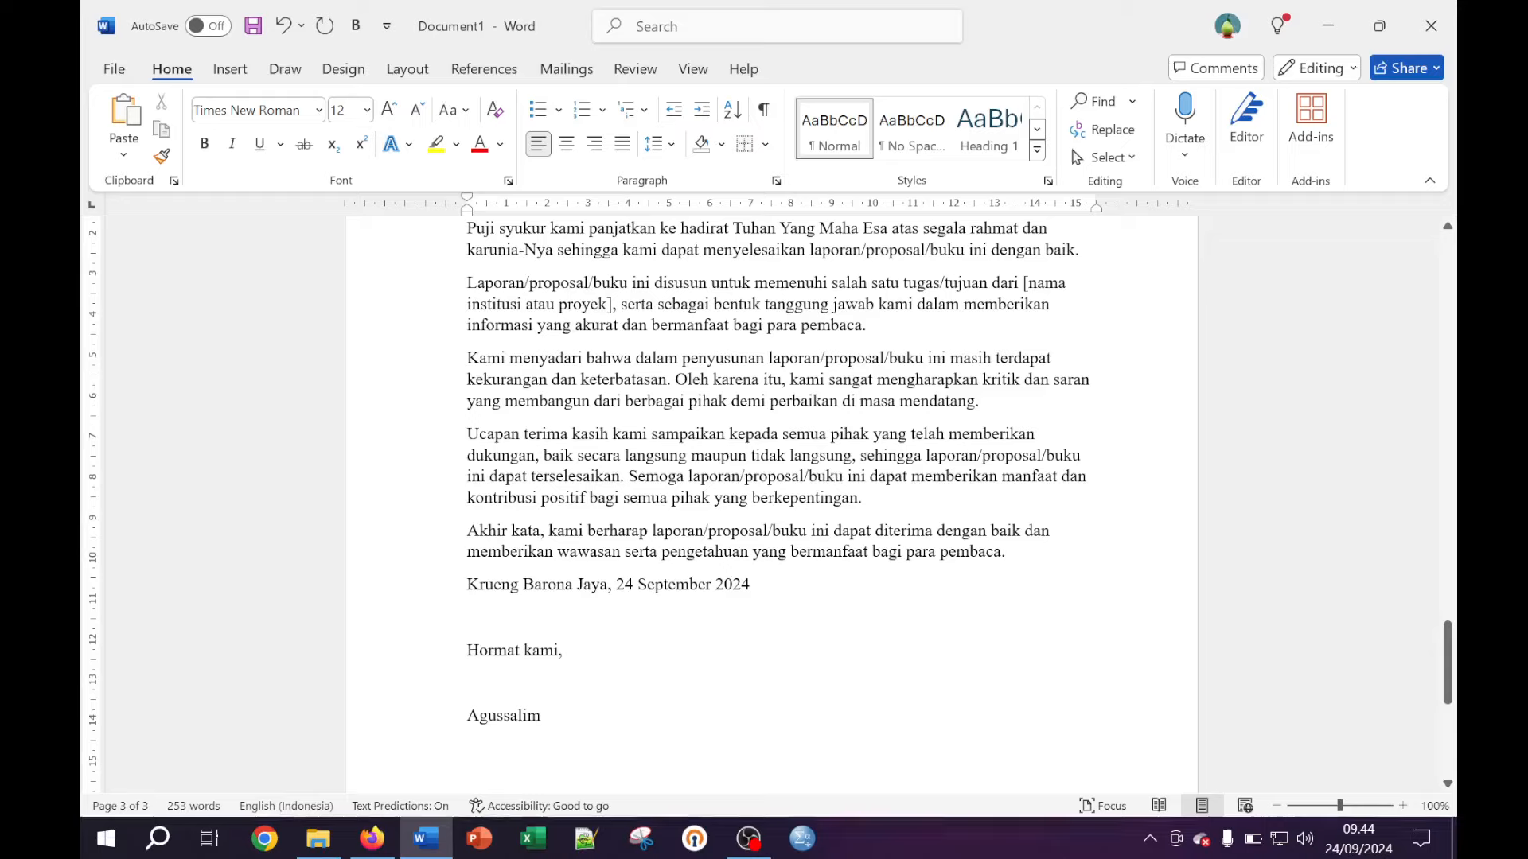
key("Delete")
key("Delete")
key("Return")
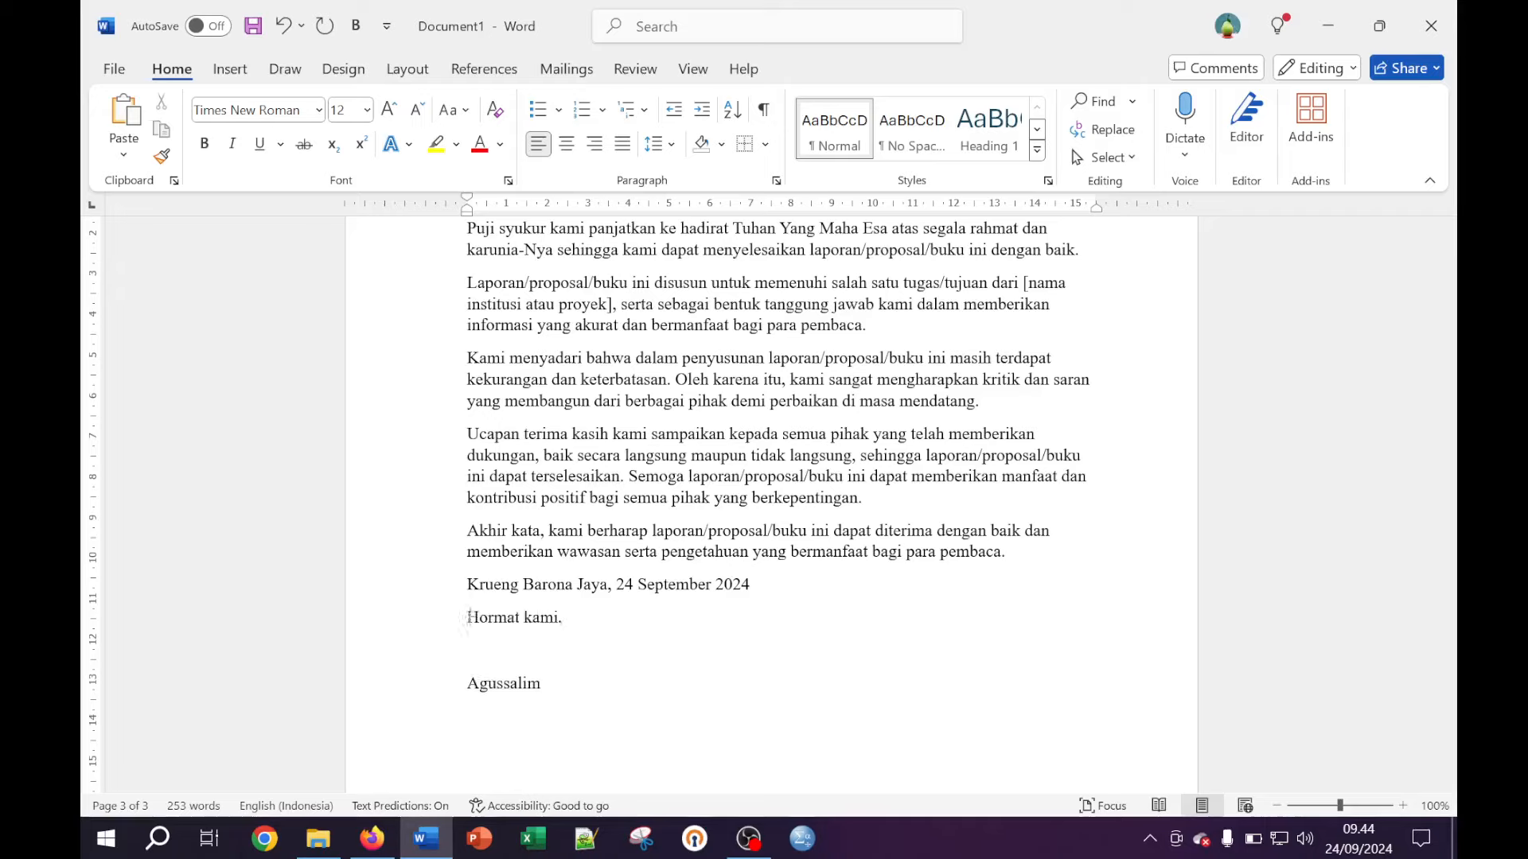
Set spacing after to 0 for the date and Hormat kami lines
left_click_drag(562, 617, 523, 585)
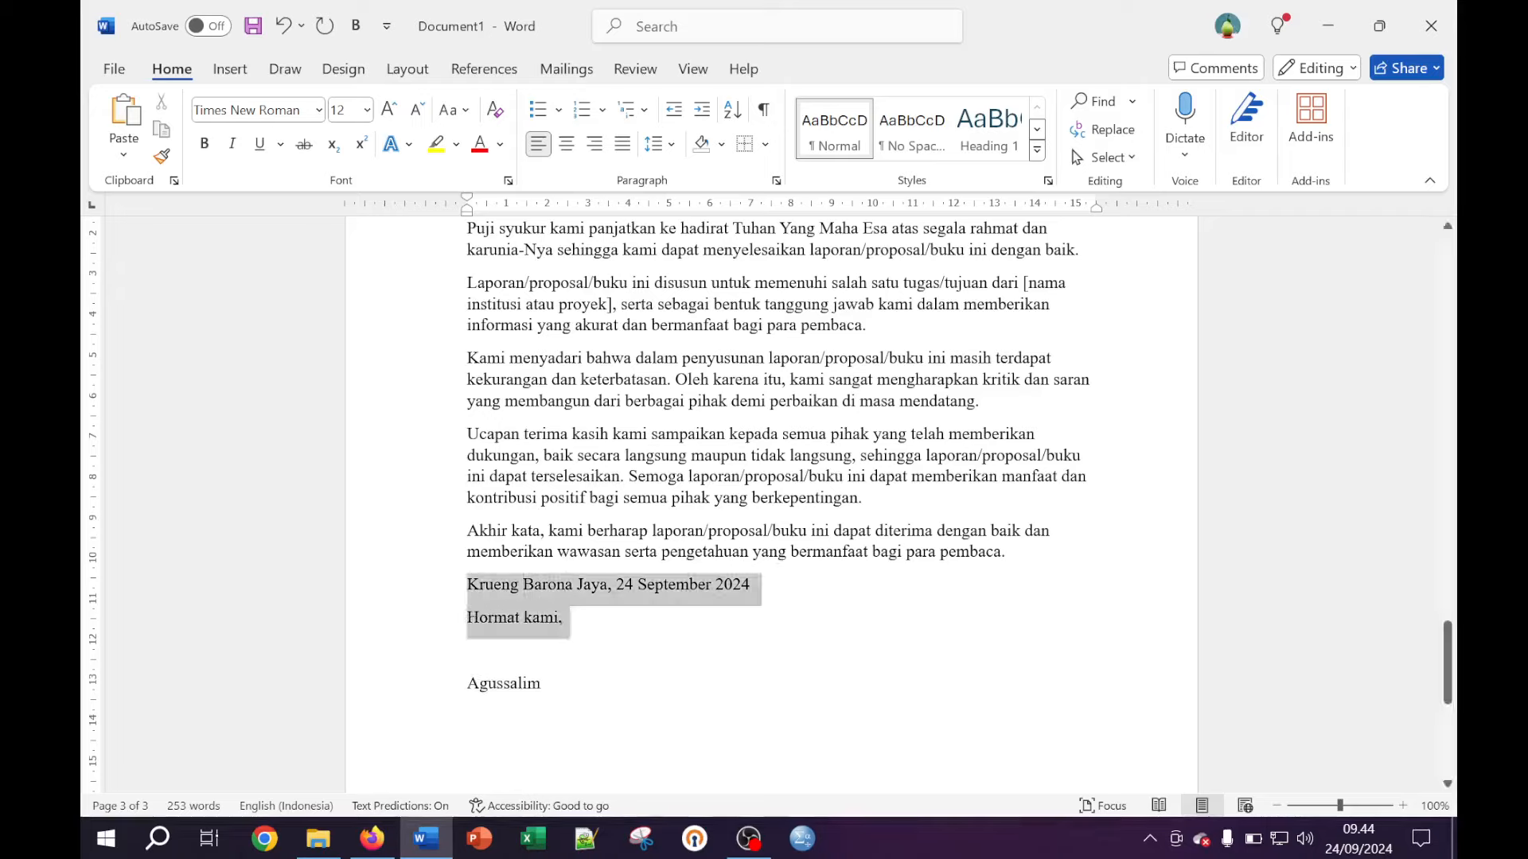
left_click(427, 72)
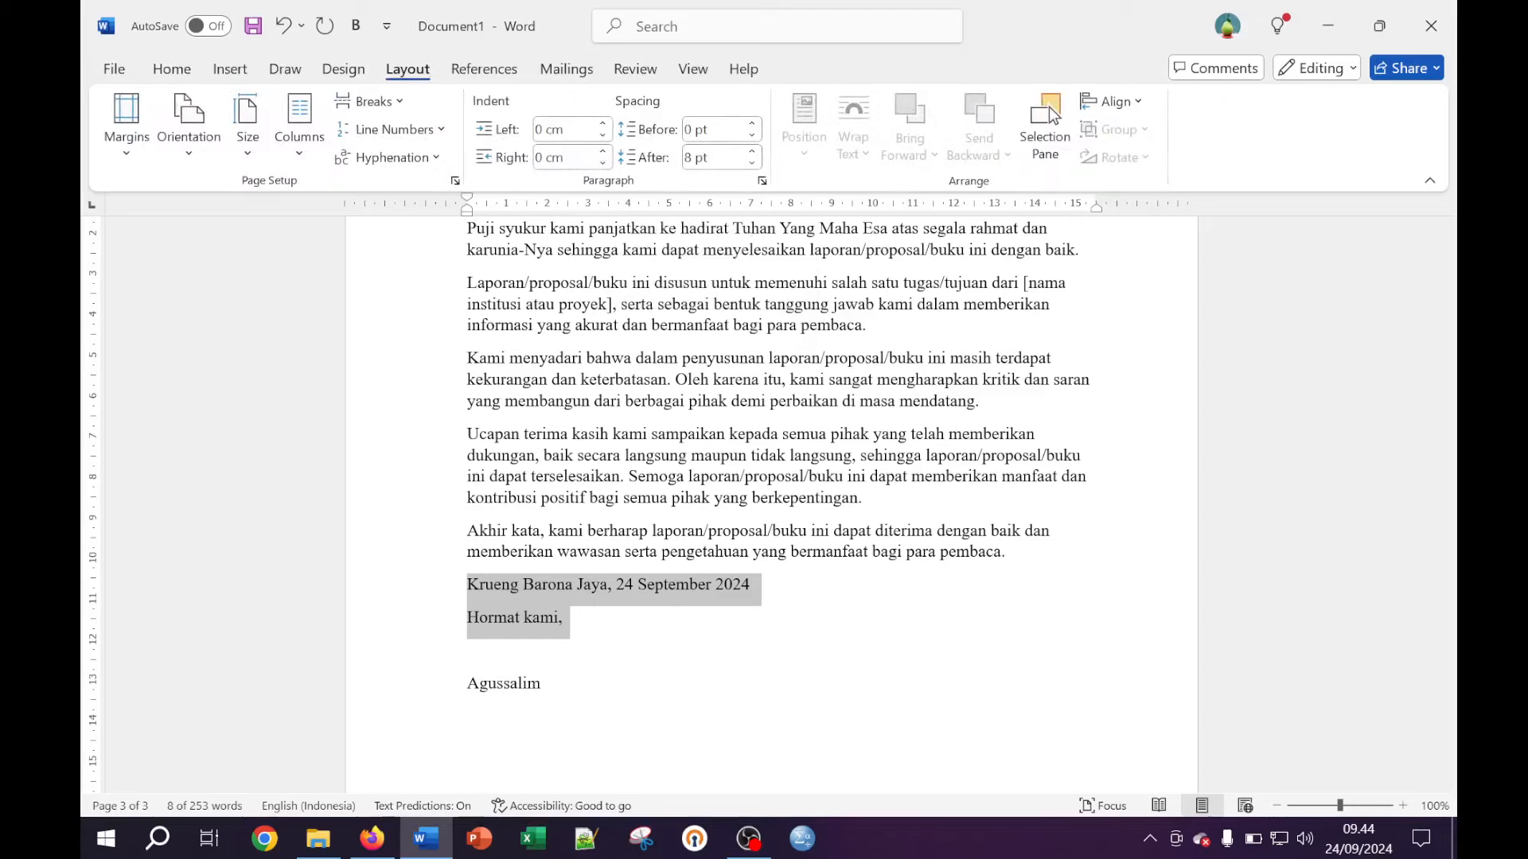
left_click(718, 165)
type("0")
key("Return")
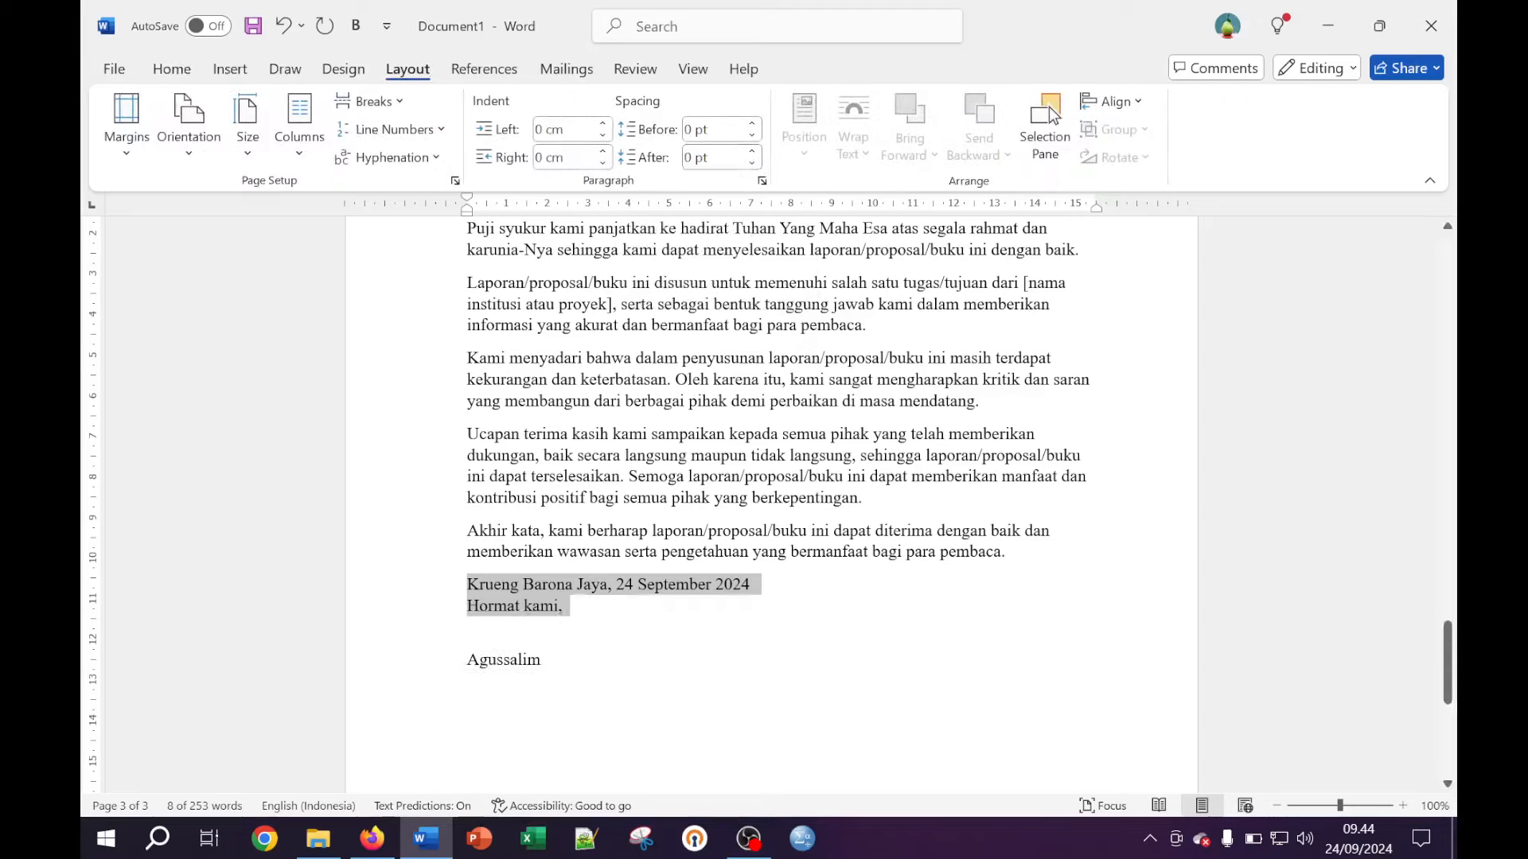
Indent the date, closing and name lines to the right half using the ruler's left indent
left_click_drag(549, 675, 467, 579)
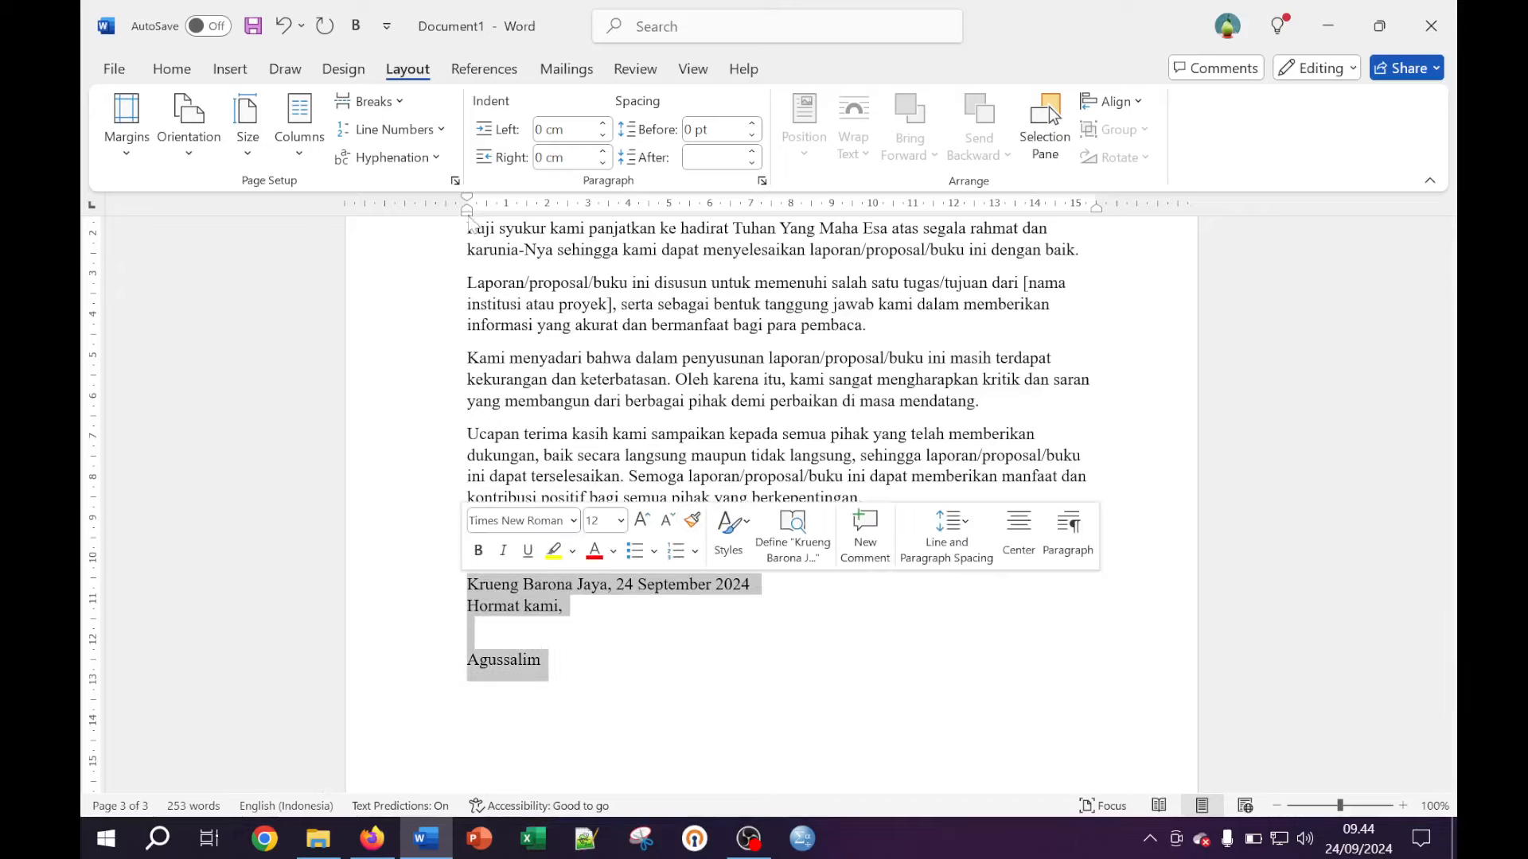
left_click(568, 628)
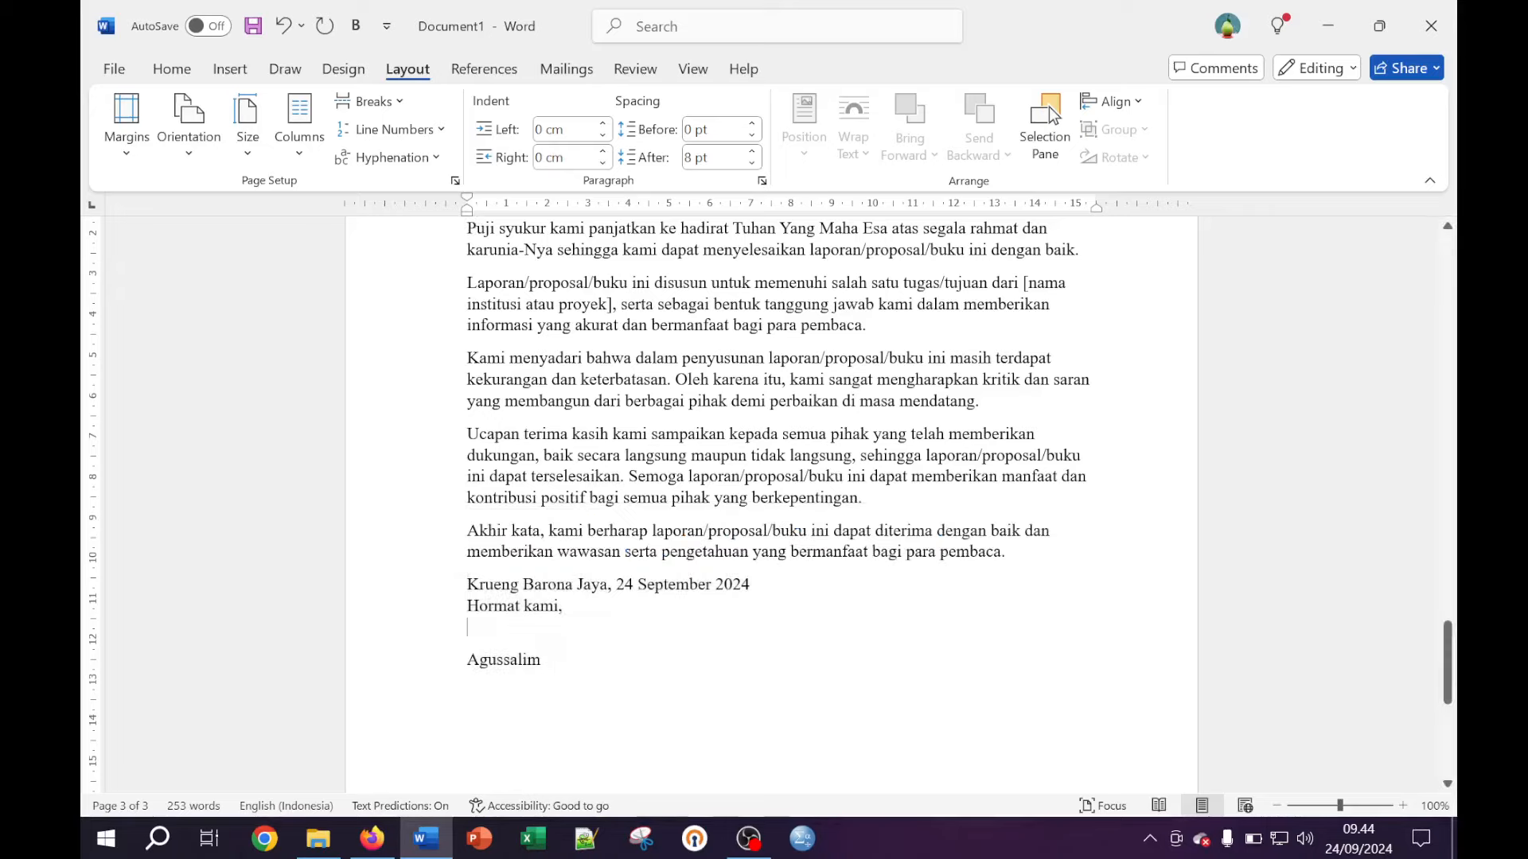
left_click_drag(549, 672, 467, 579)
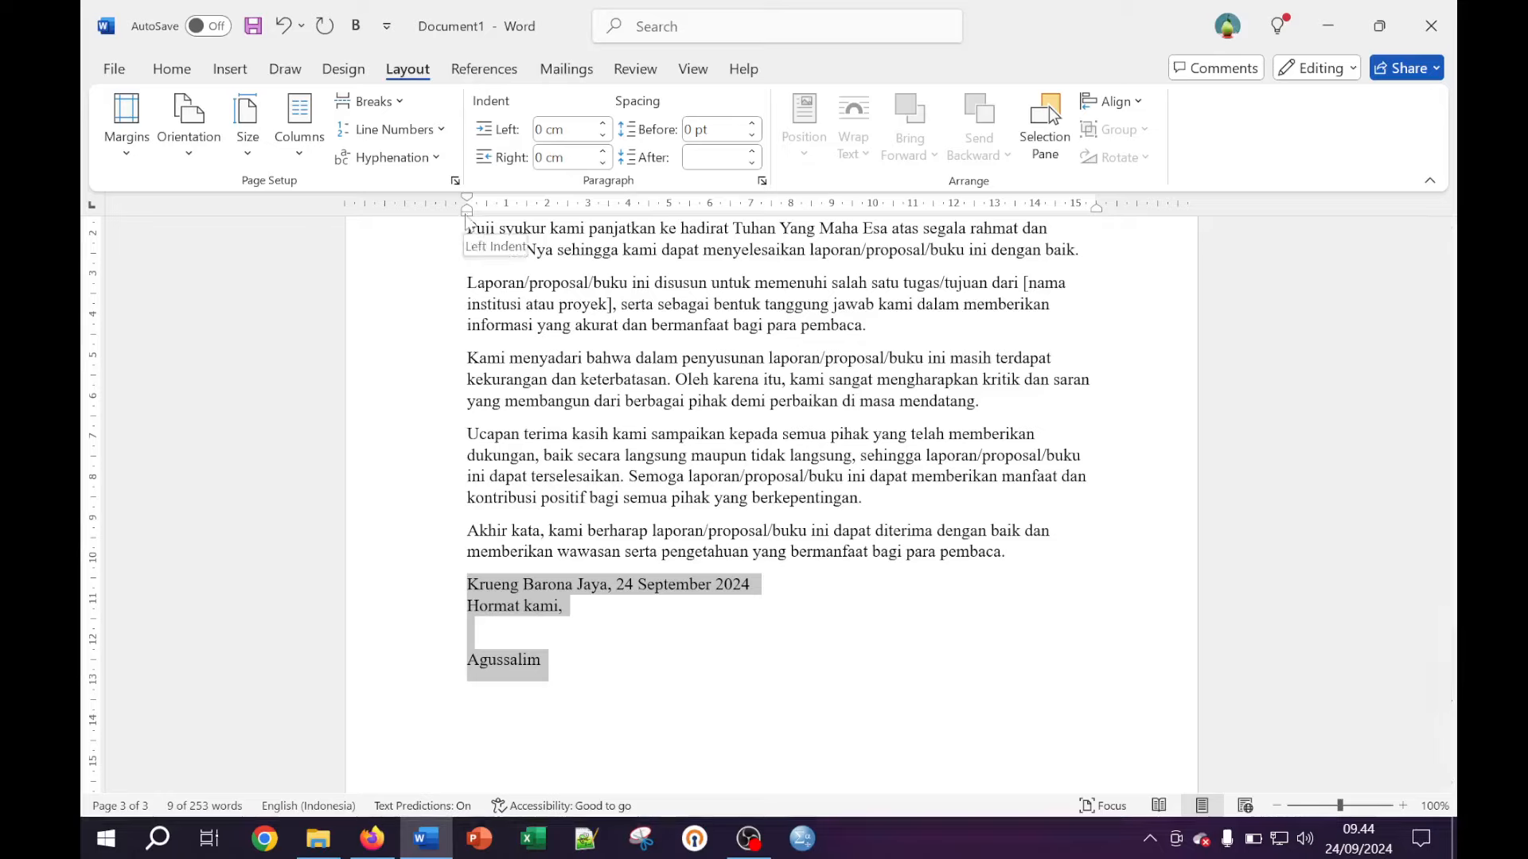
mouse_move(467, 210)
left_mouse_down()
mouse_move(887, 226)
mouse_move(799, 217)
left_mouse_up()
left_click(878, 660)
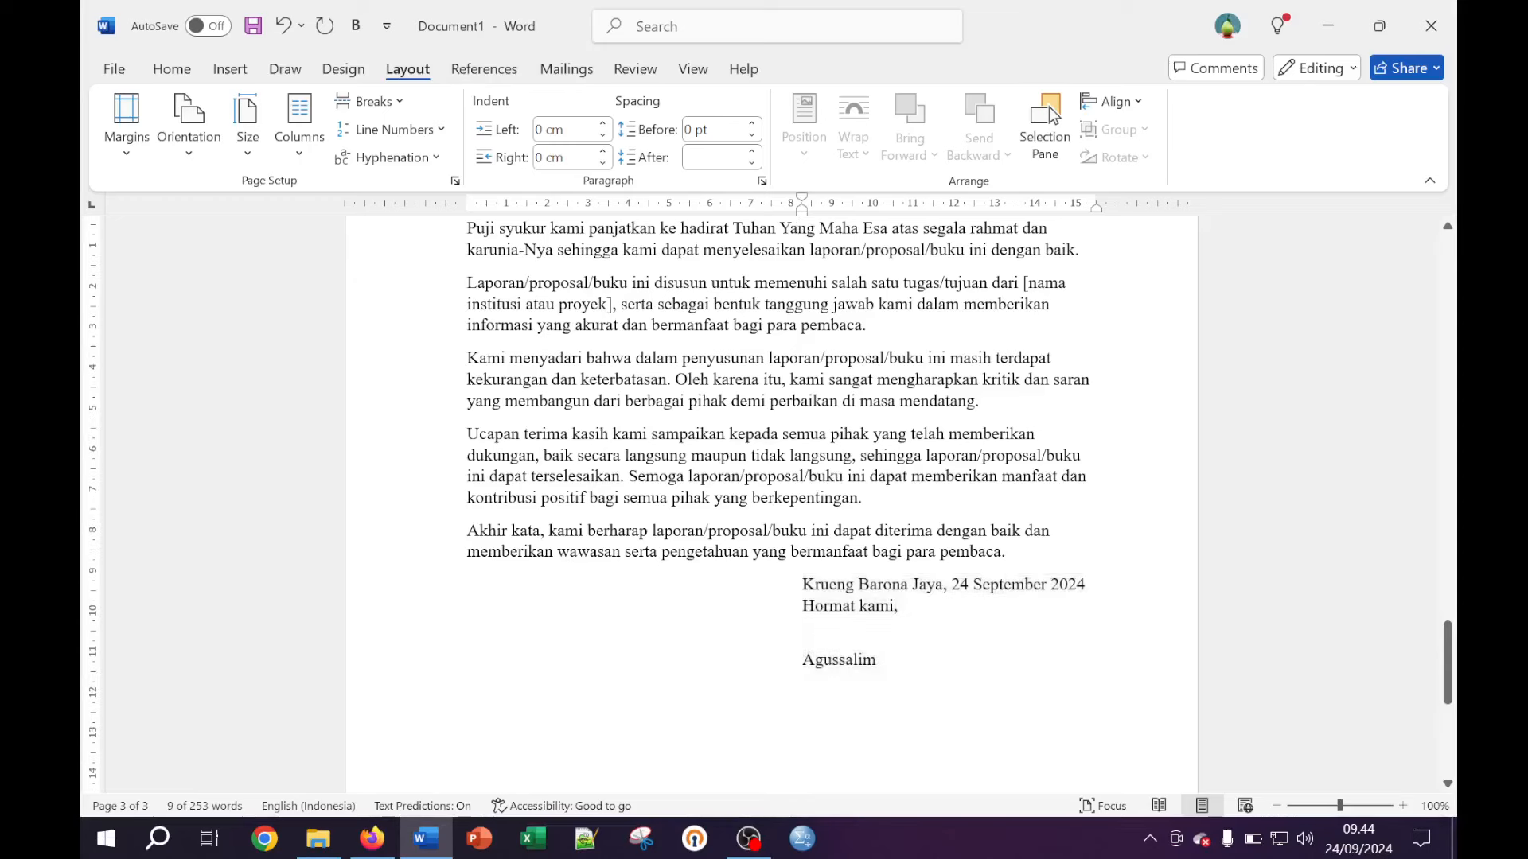
scroll(809, 248, "up", 1)
left_click(810, 249)
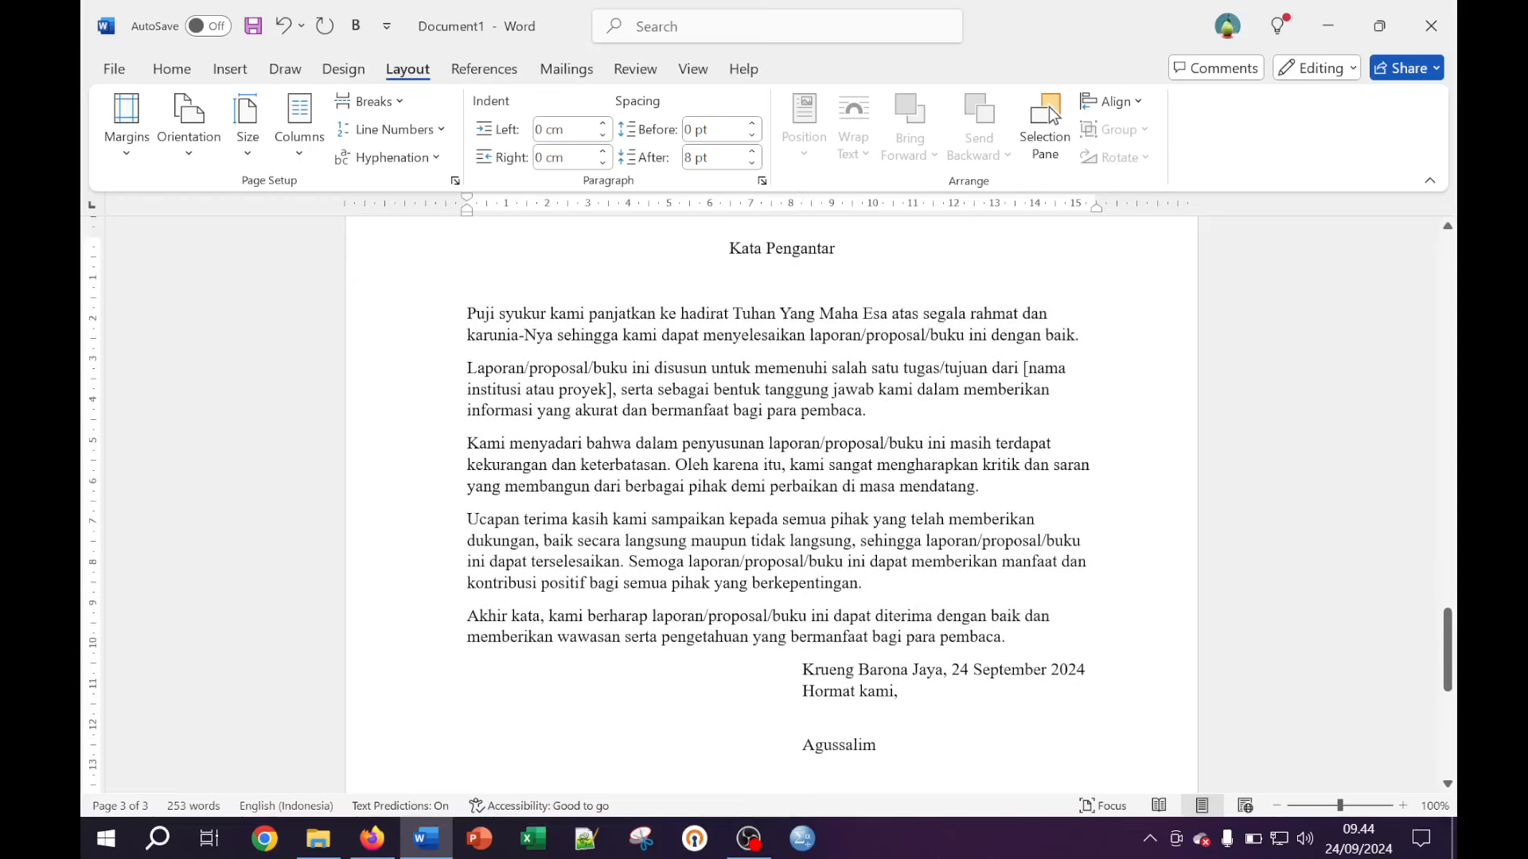
left_click(877, 746)
key("shift+Down")
key("shift+Down")
key("shift+Down")
key("shift+Down")
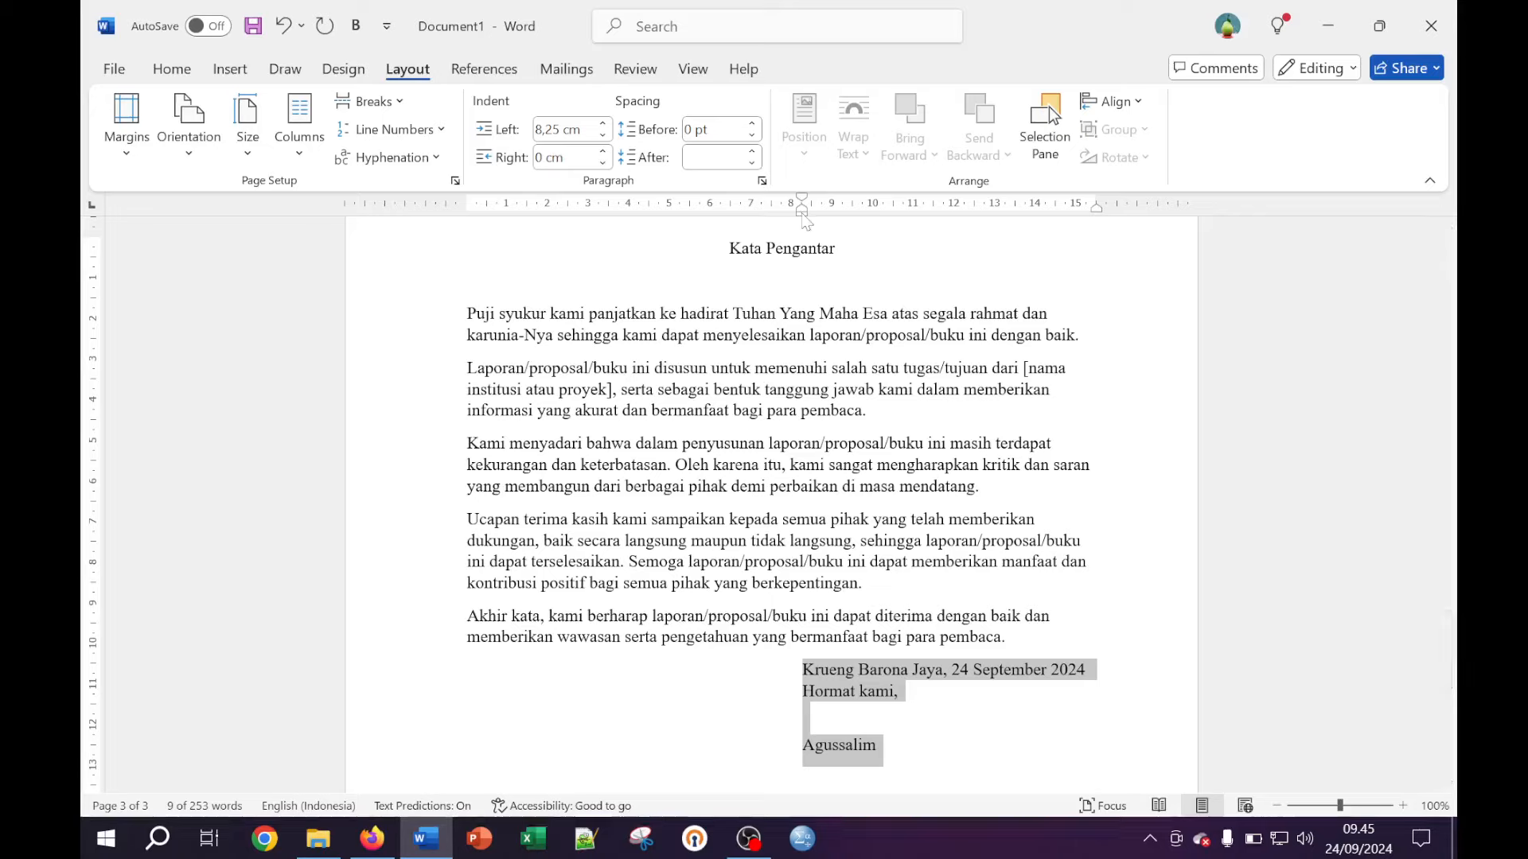
left_click_drag(802, 212, 784, 212)
left_click(784, 411)
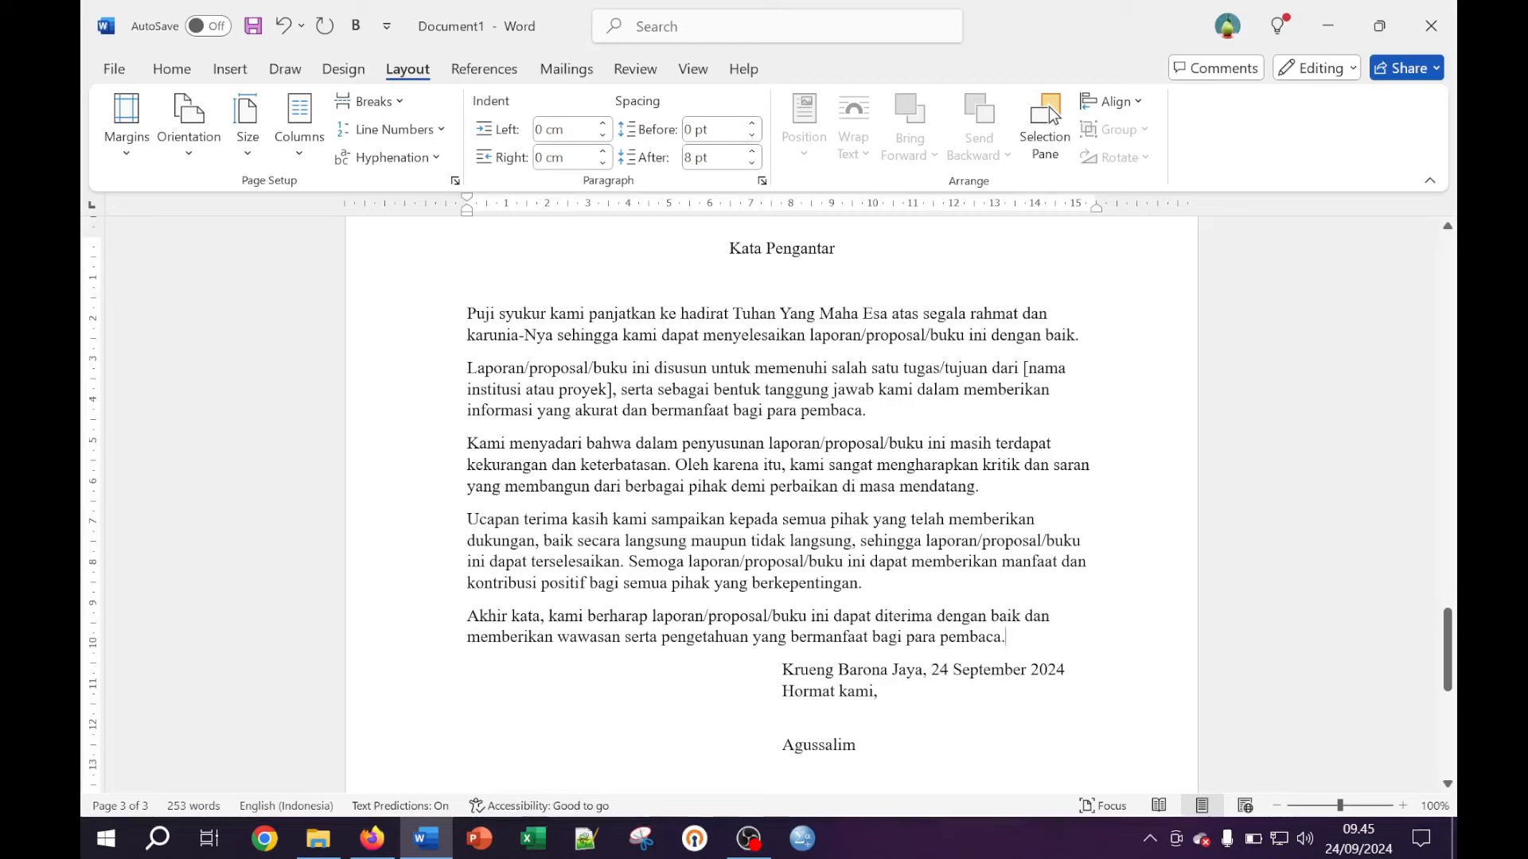
left_click_drag(1010, 638, 468, 313)
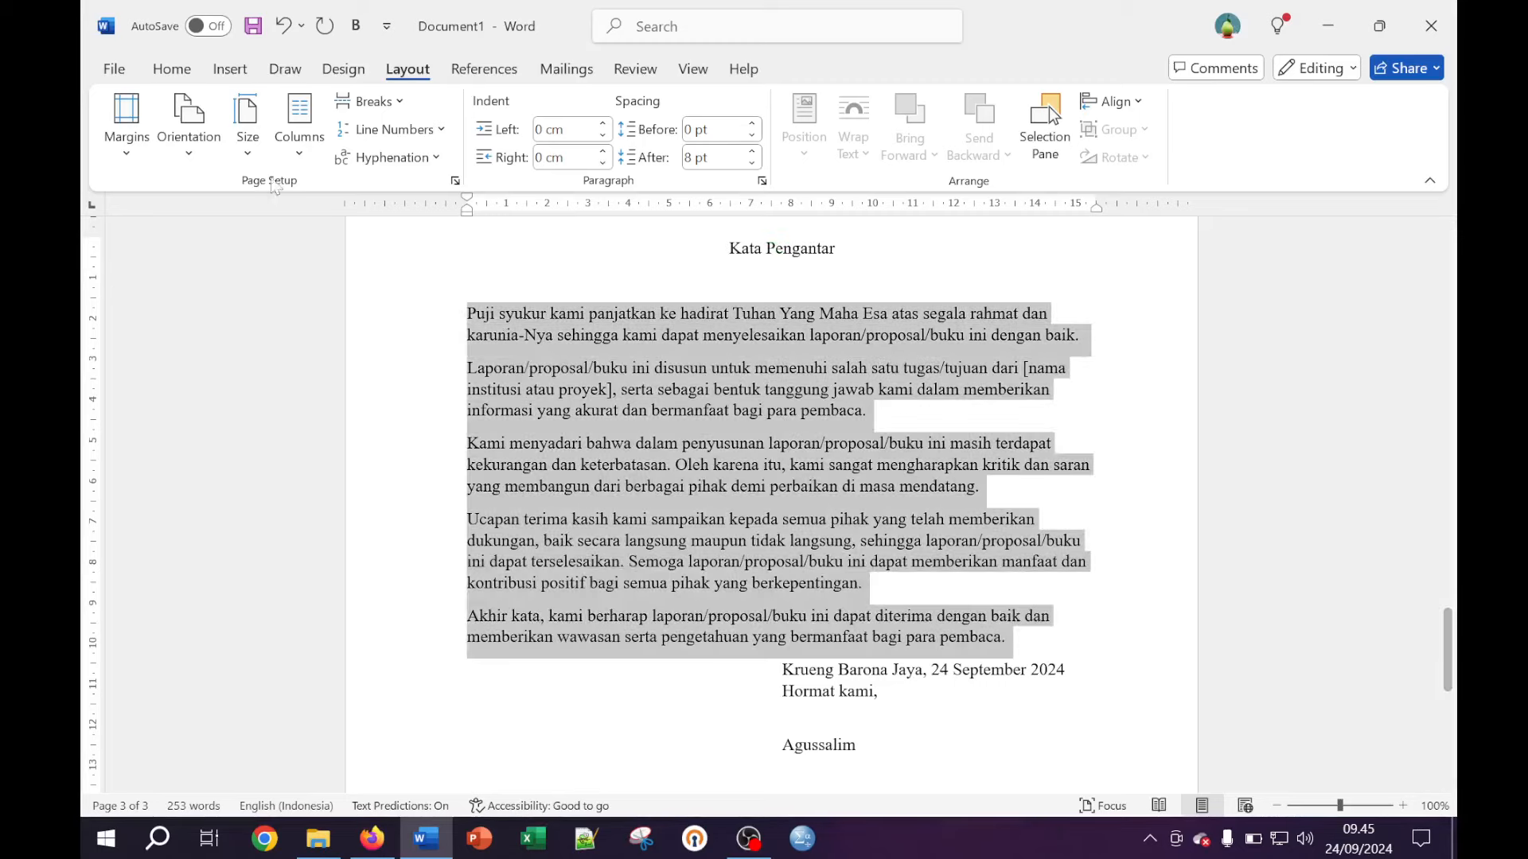
Justify the five body paragraphs and add a blank line above the signature block
left_click(172, 68)
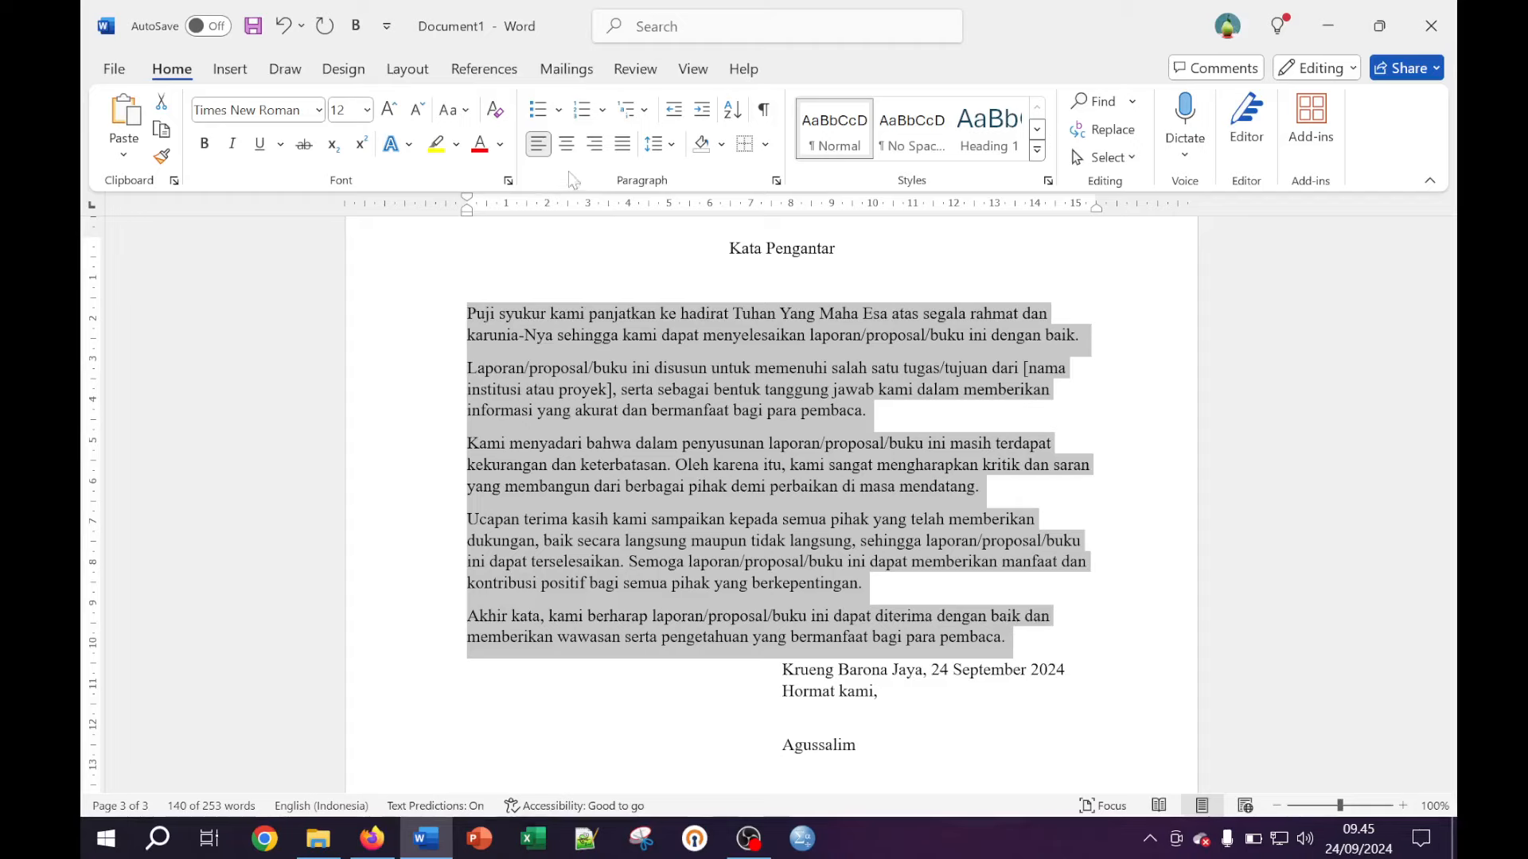
left_click(623, 145)
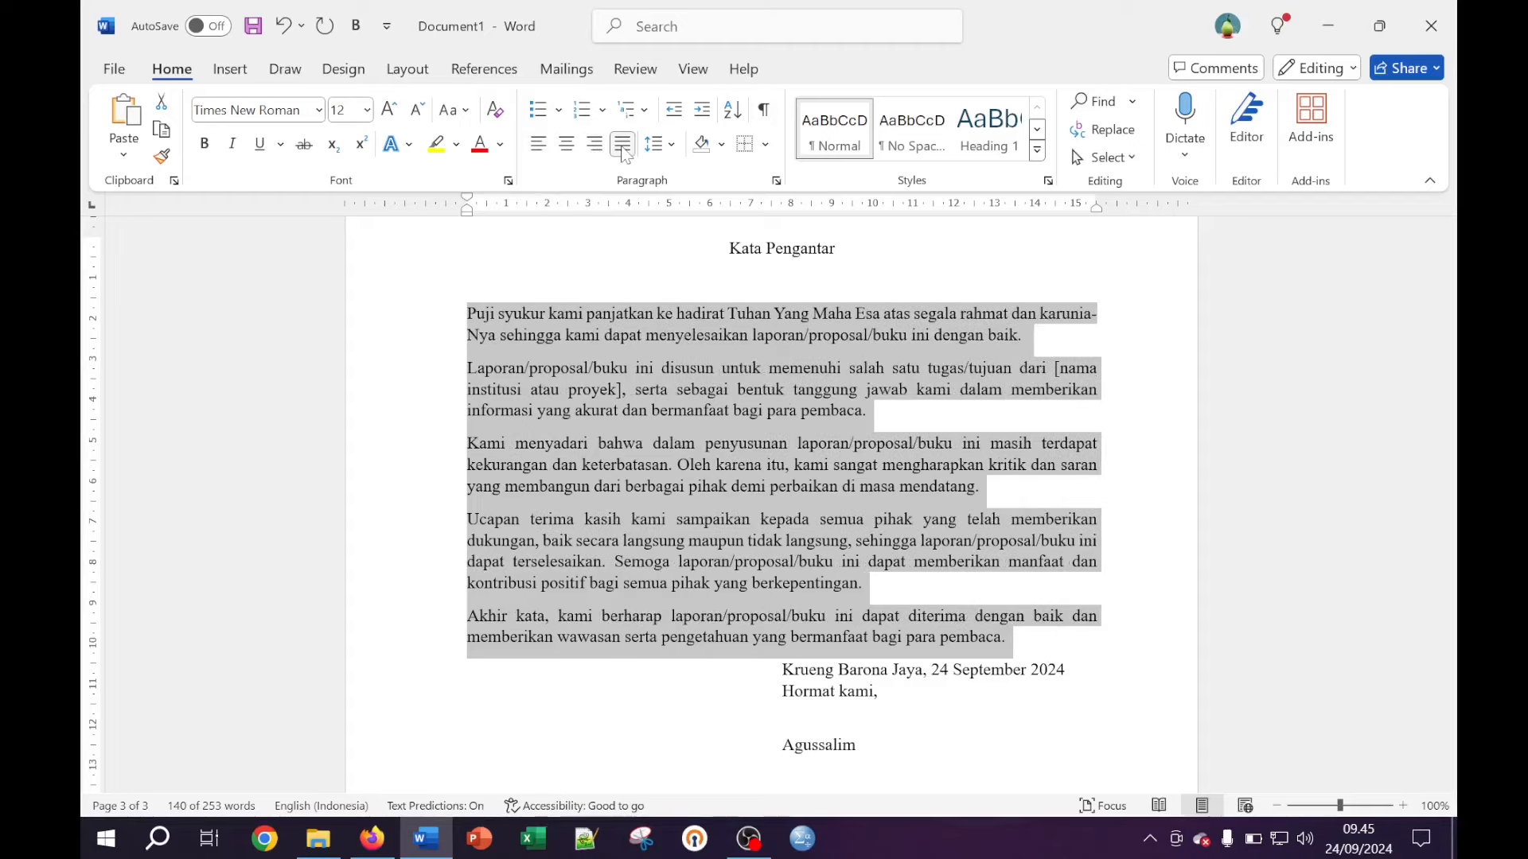
left_click(650, 367)
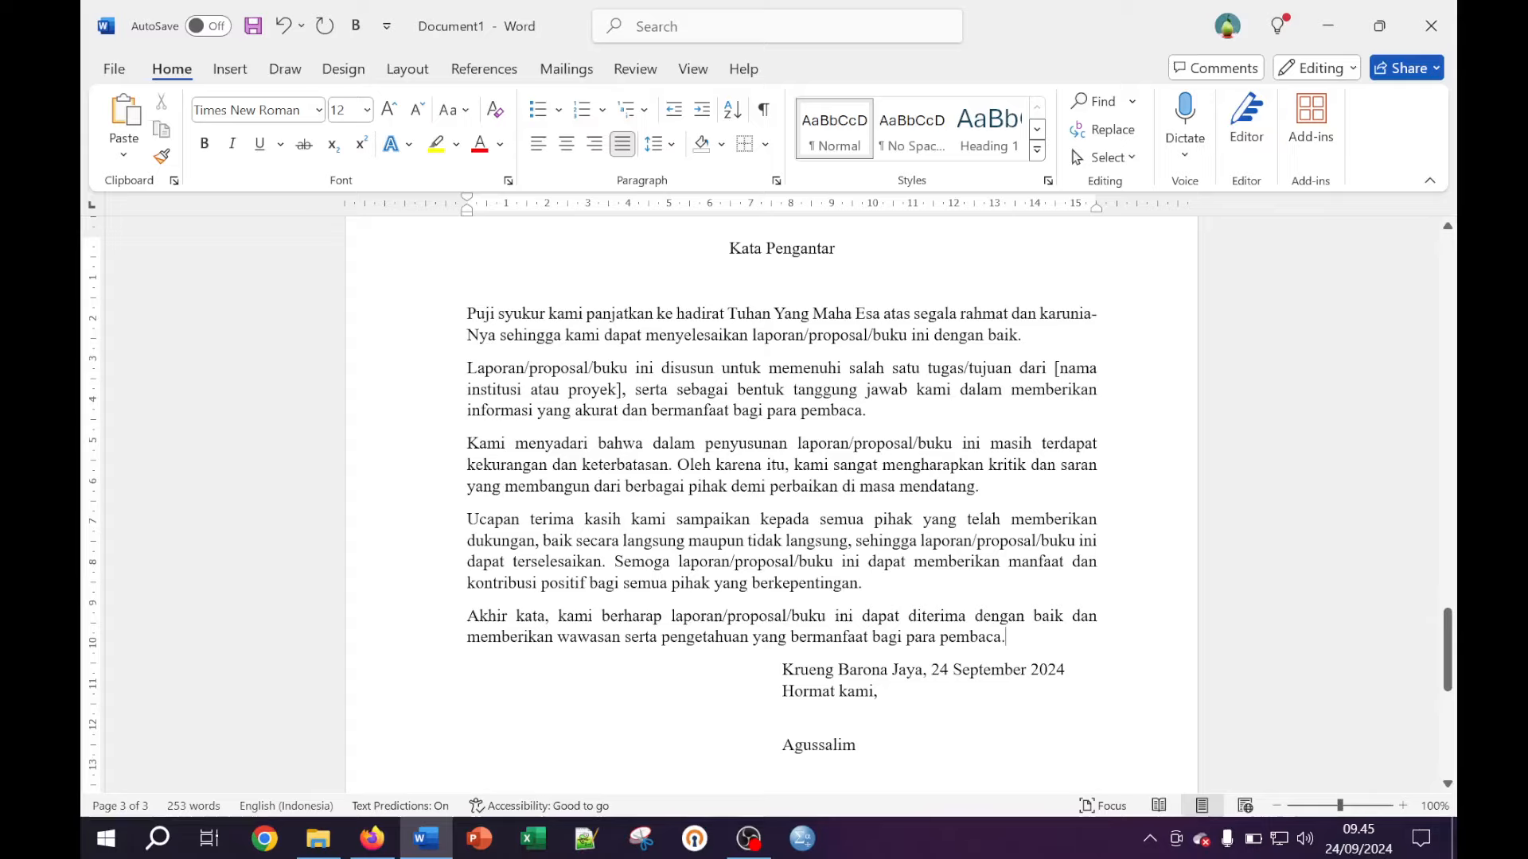
left_click(1005, 636)
key("Return")
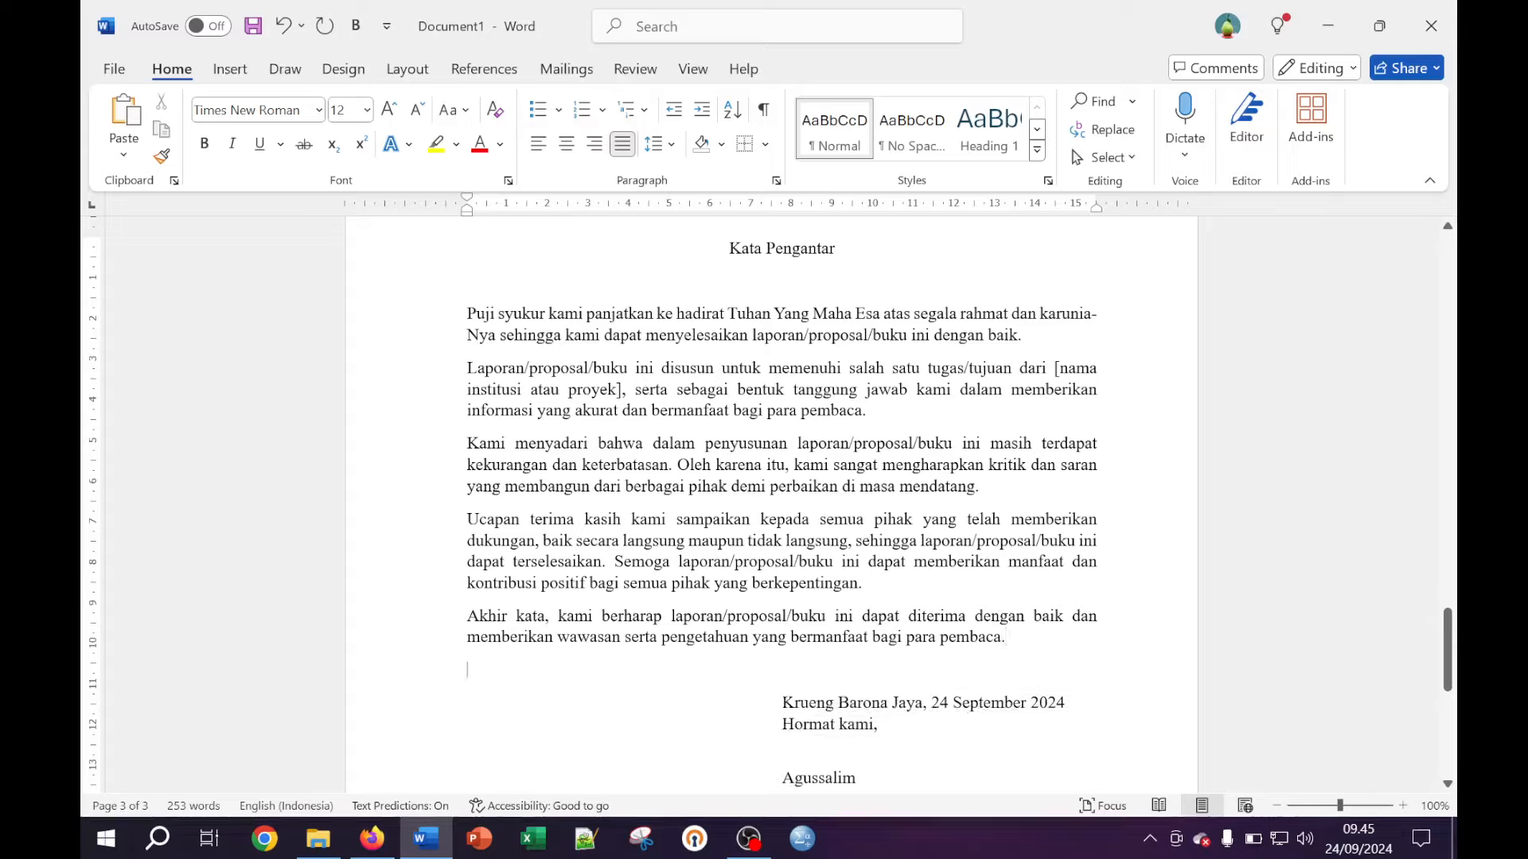
Set 2,0 line spacing on the five body paragraphs
left_click_drag(1006, 636, 467, 312)
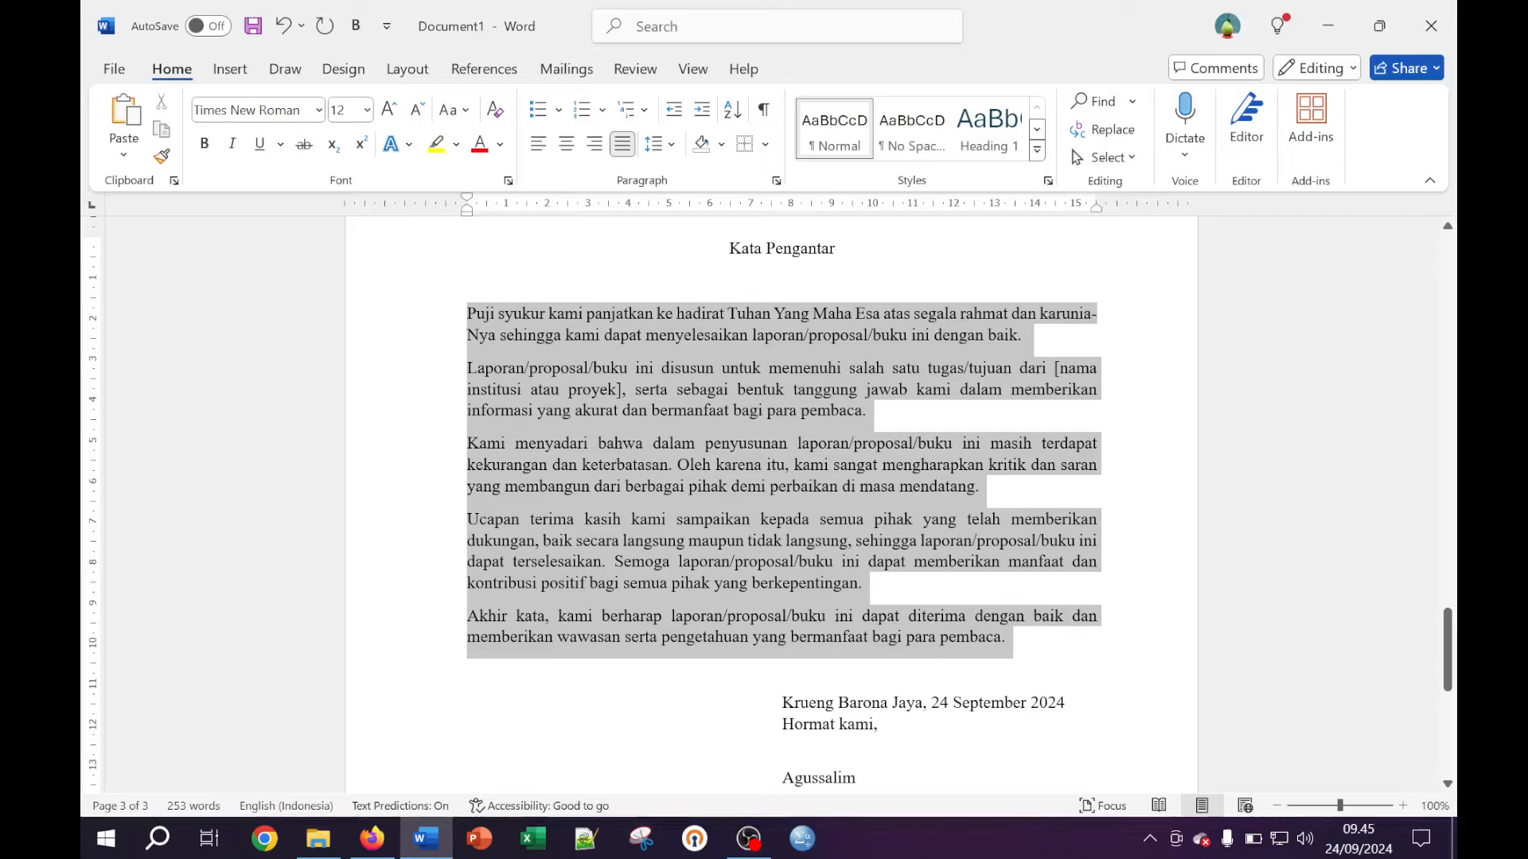
left_click(670, 144)
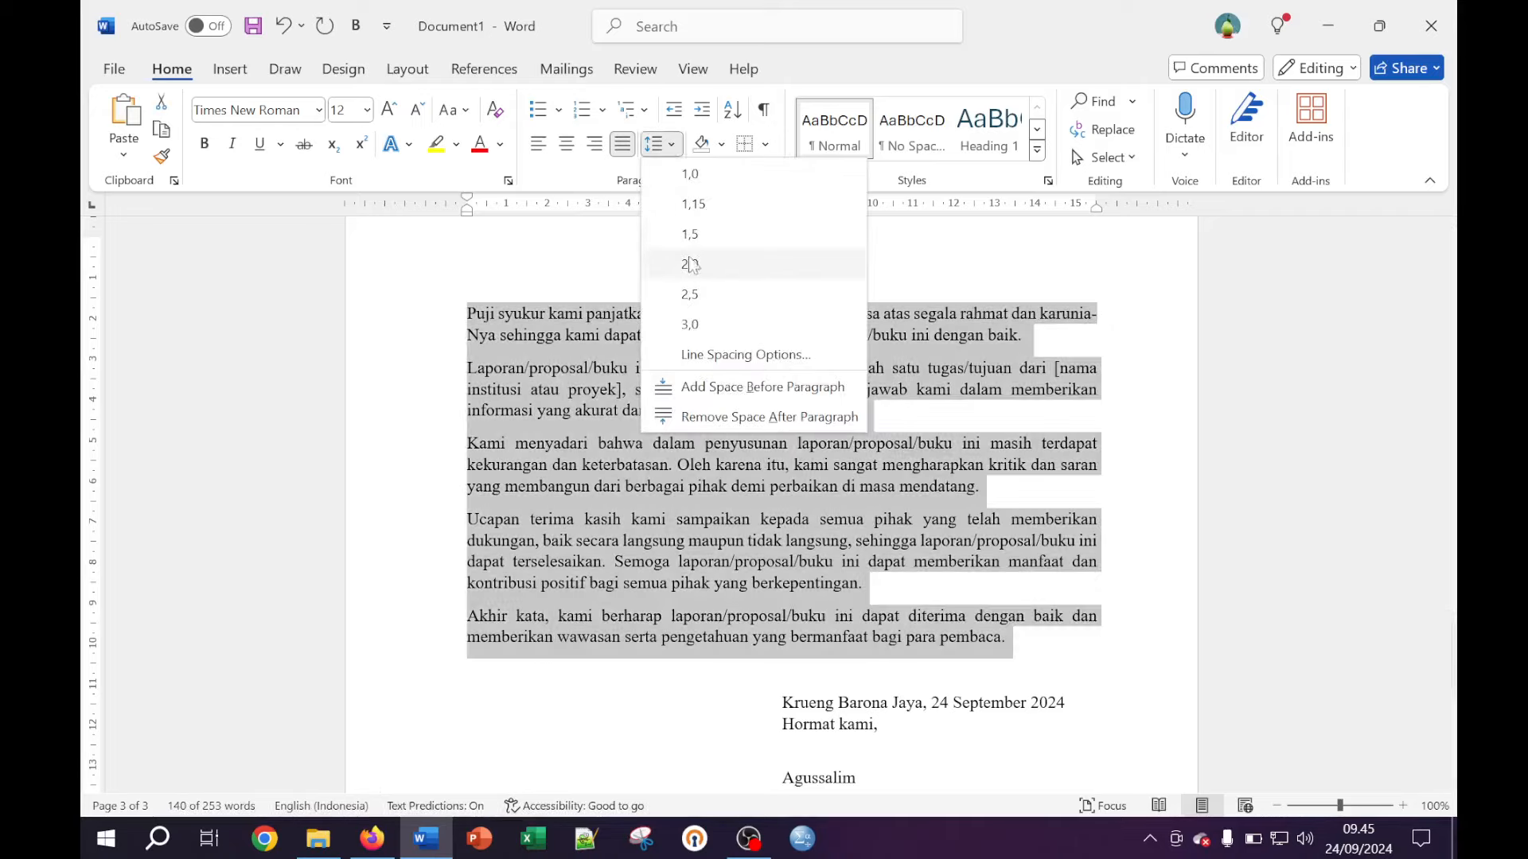
left_click(711, 271)
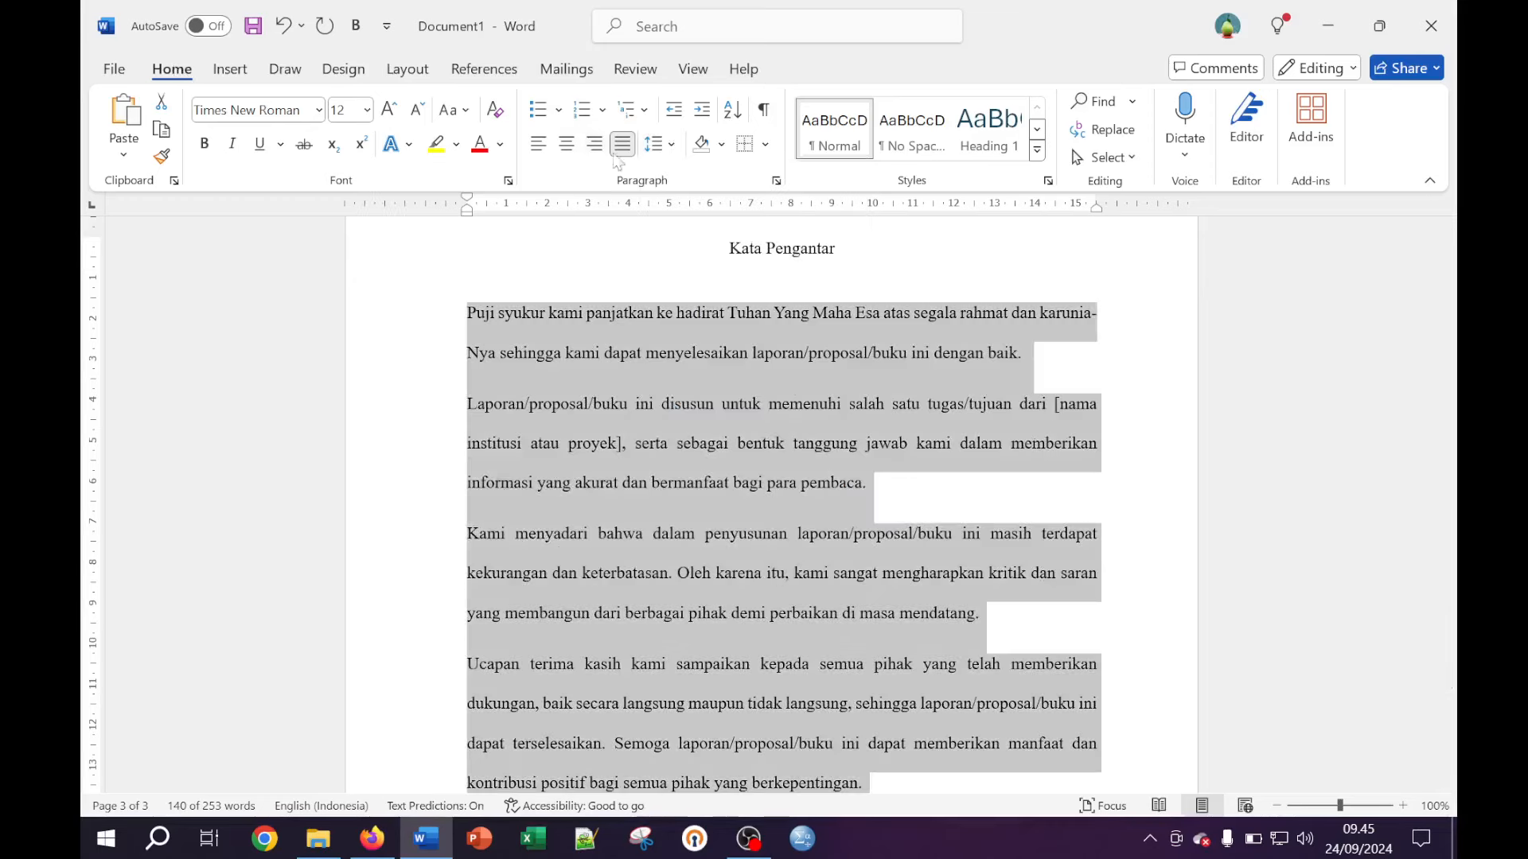
left_click(671, 147)
left_click(671, 147)
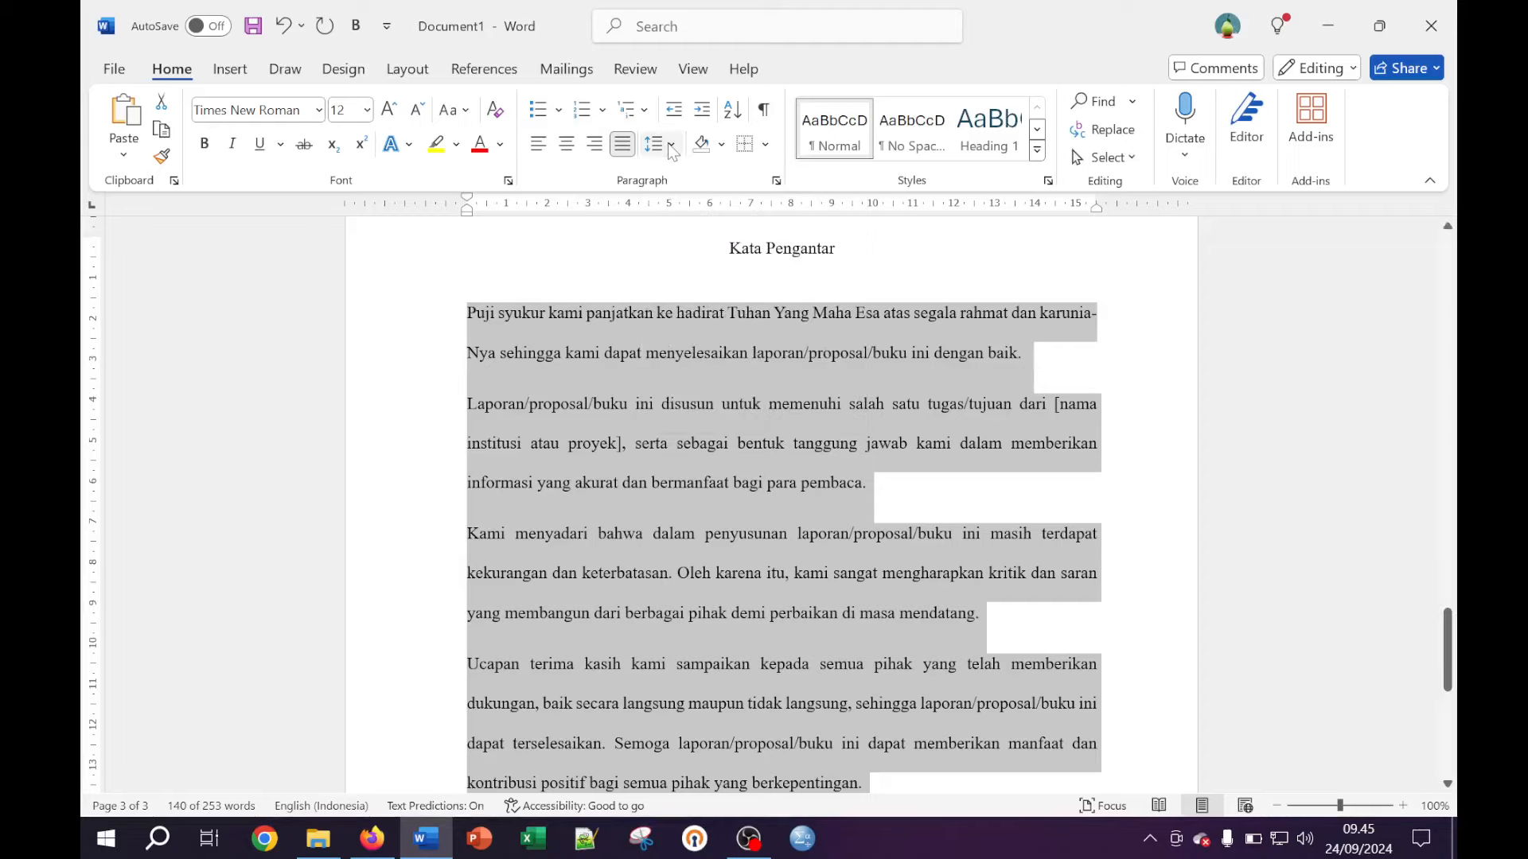
left_click(671, 146)
left_click(691, 265)
left_click(675, 406)
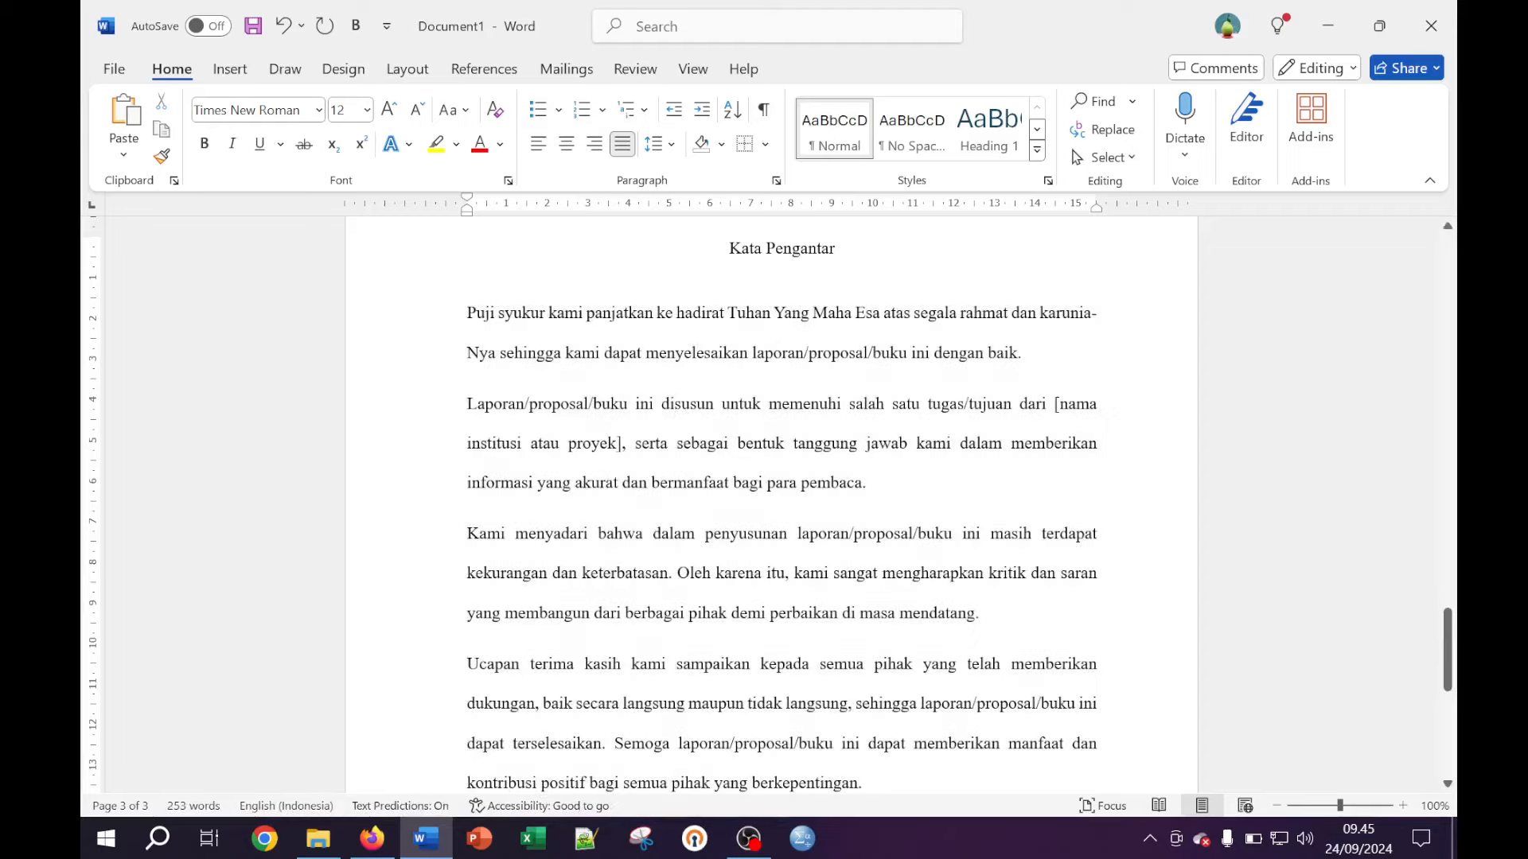
Indent the first line of each of the five foreword paragraphs with a tab
key("Tab")
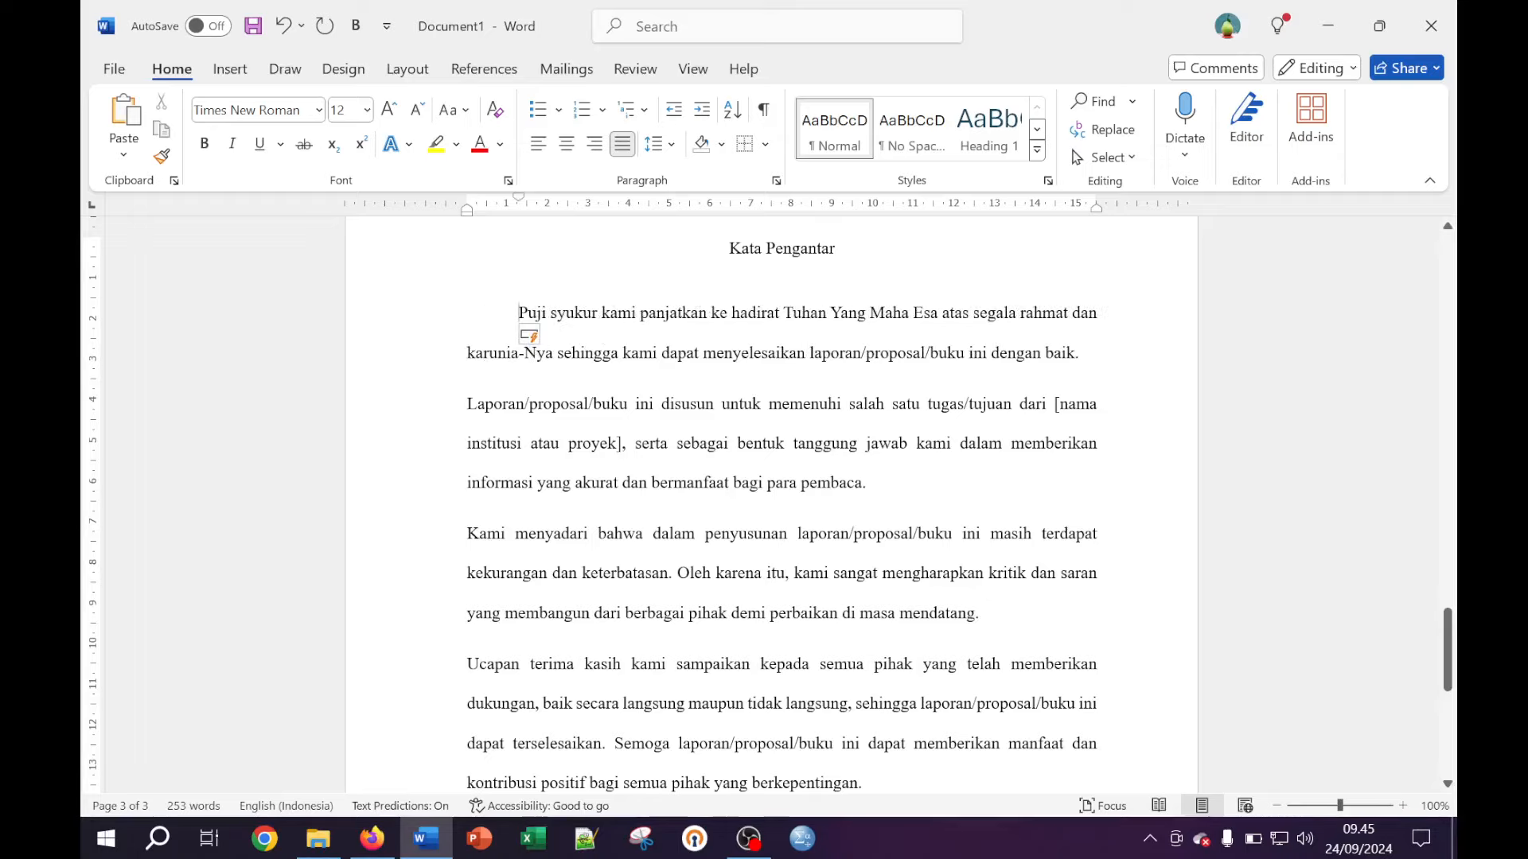
left_click(468, 404)
key("Tab")
left_click(468, 533)
key("Tab")
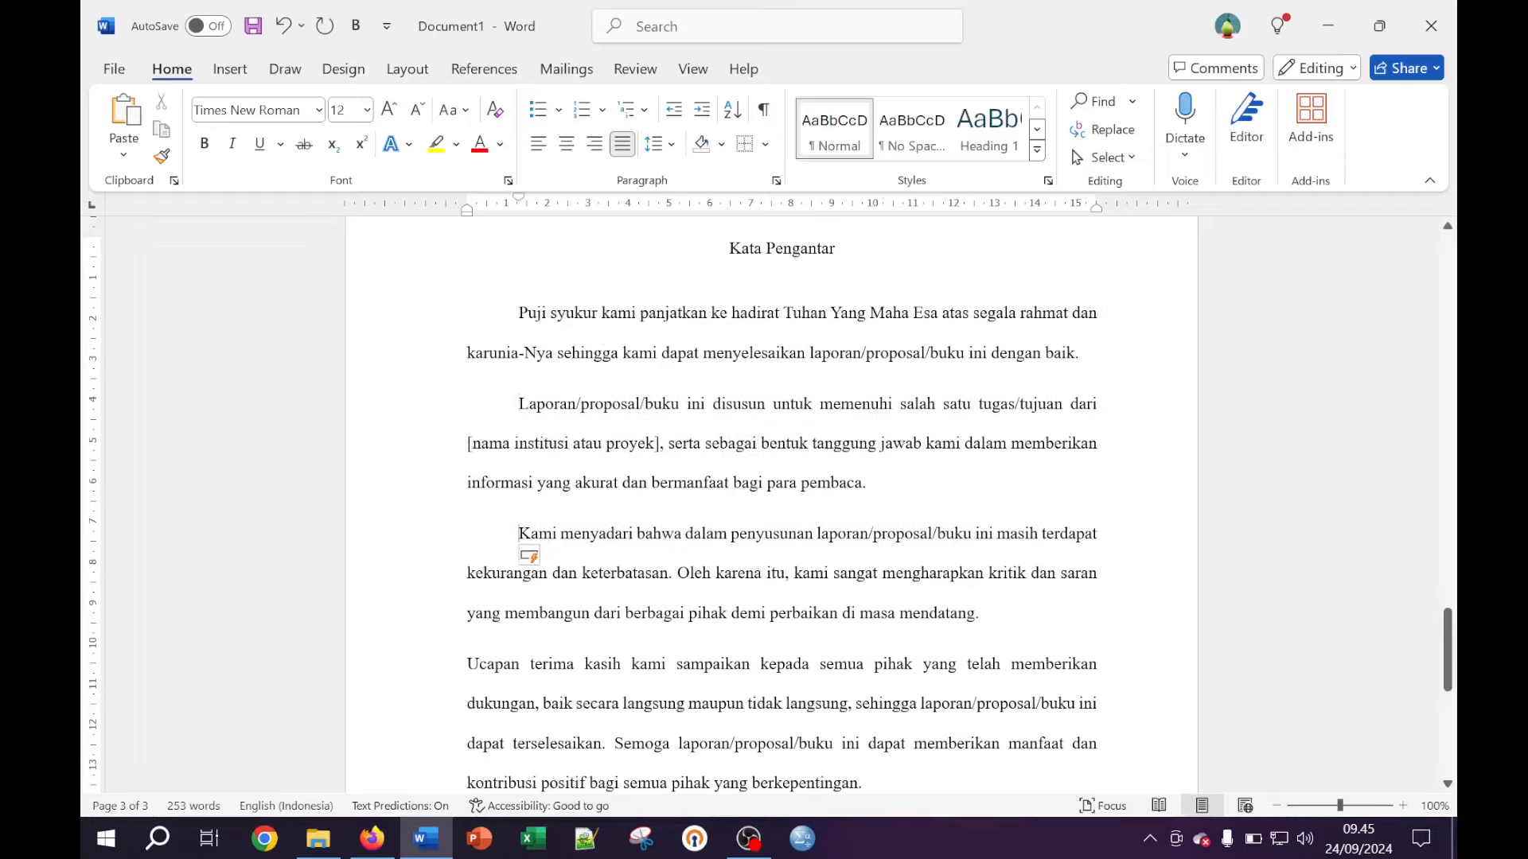
scroll(769, 504, "down", 1)
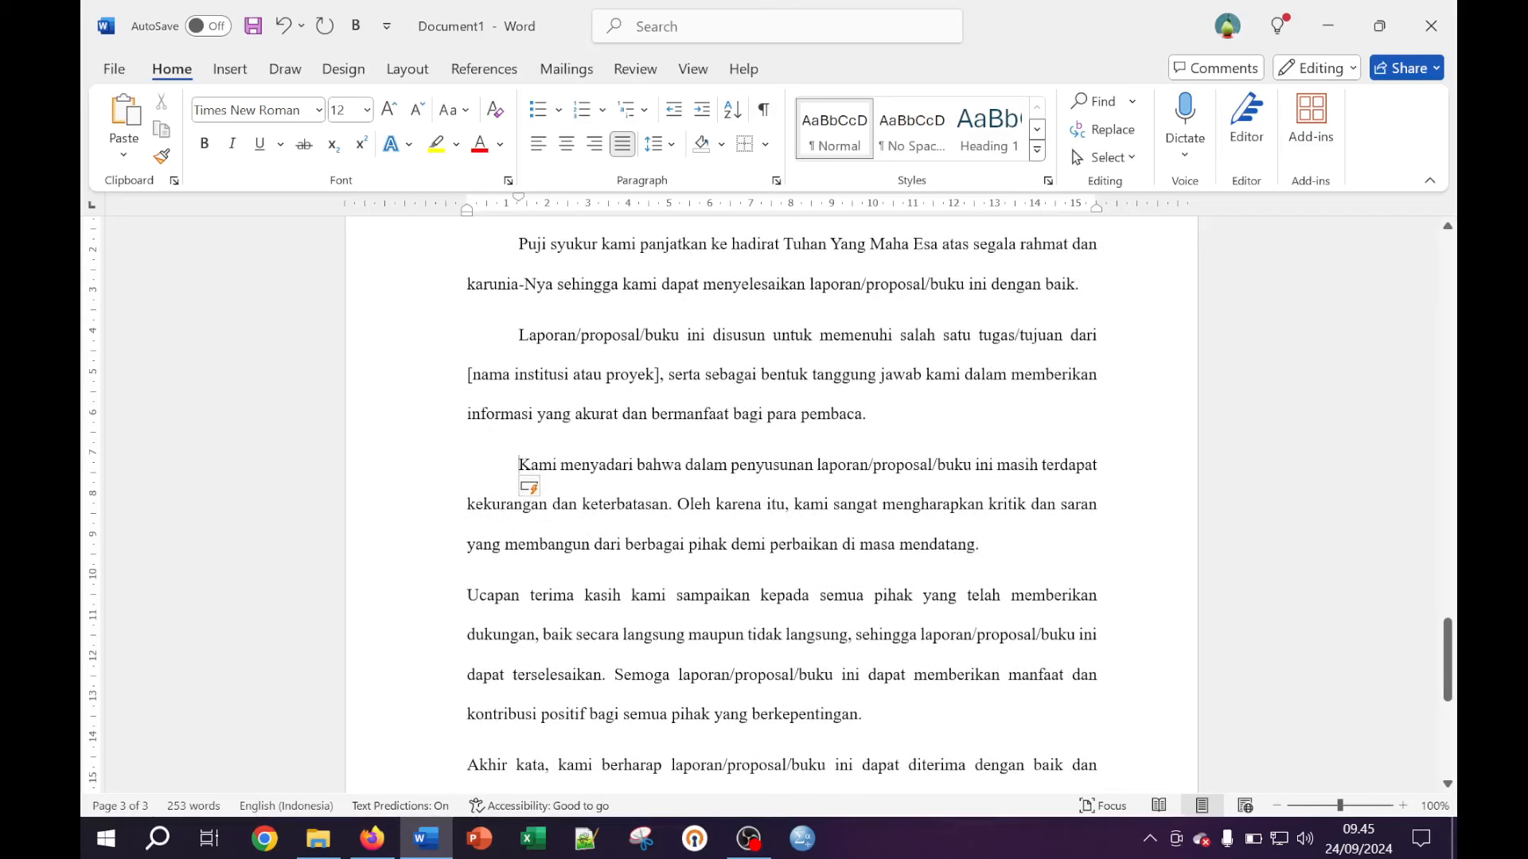
left_click(468, 595)
key("Tab")
scroll(781, 505, "down", 2)
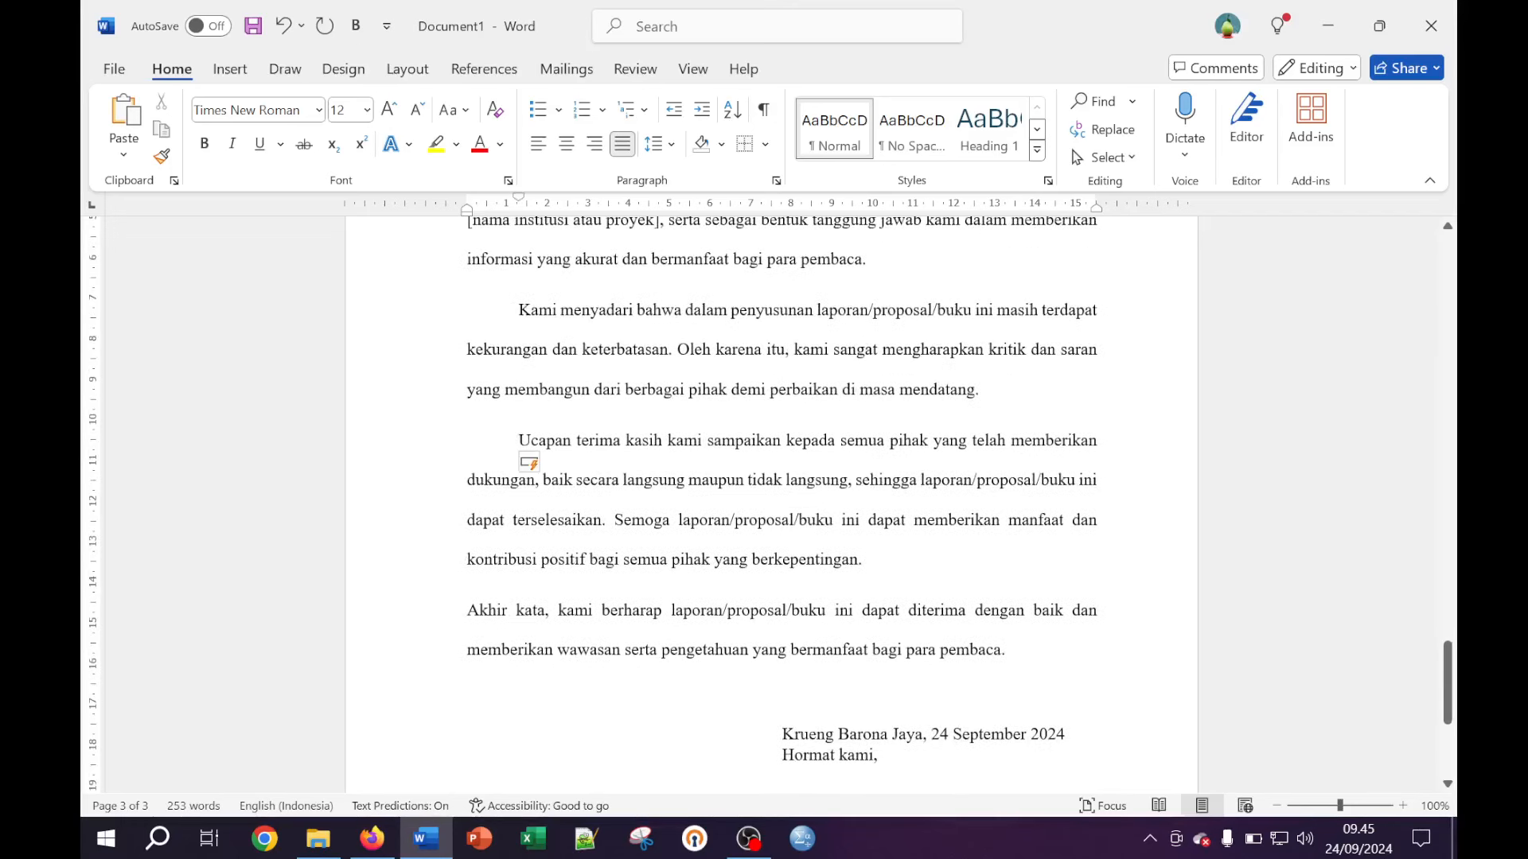
key("Tab")
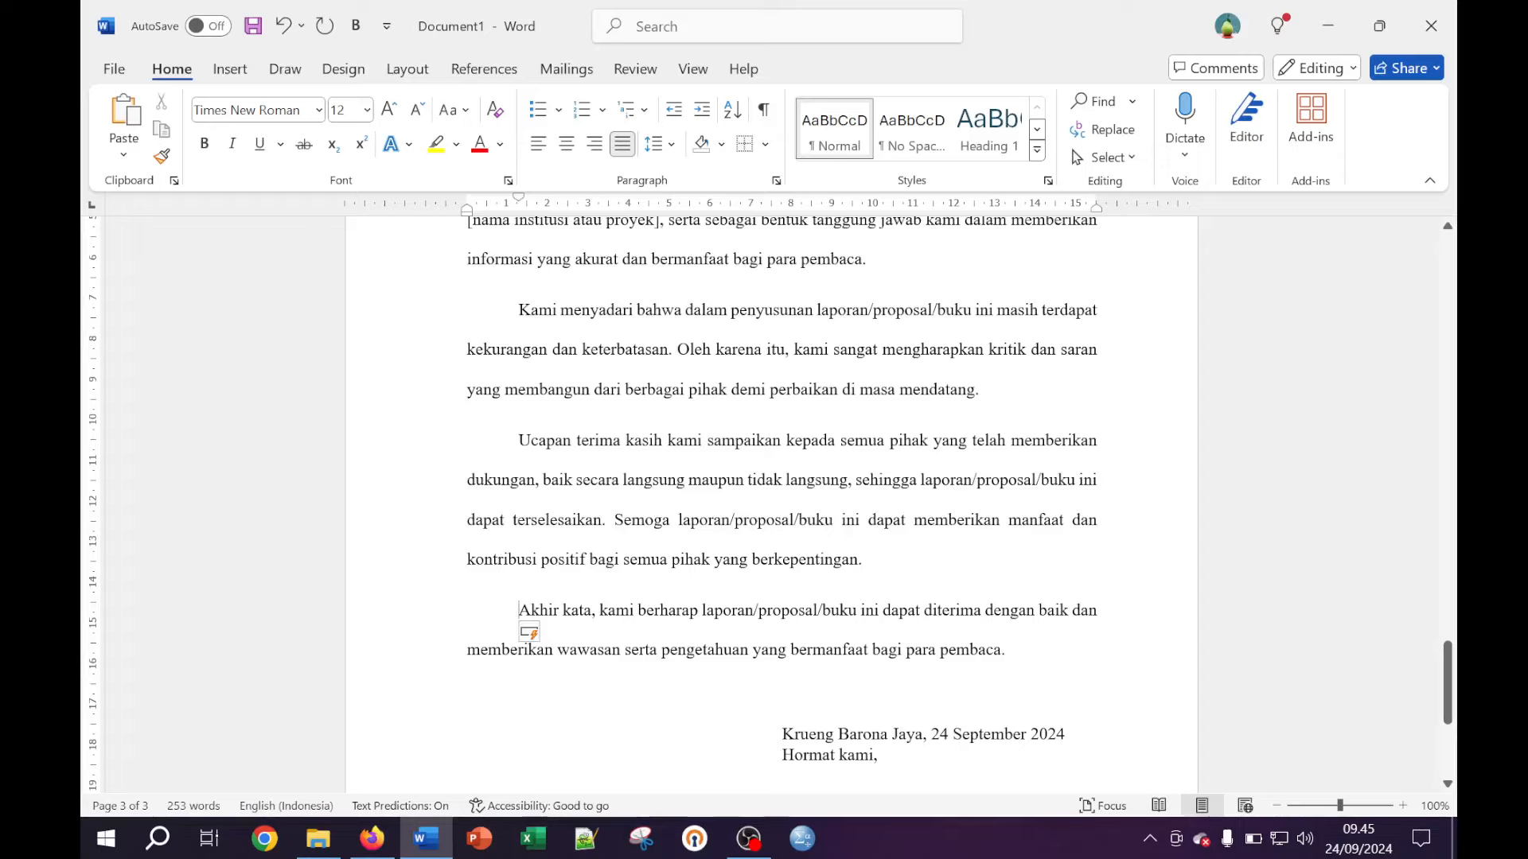
Add another blank line above the author's name in the signature block
scroll(769, 517, "down", 2)
scroll(771, 517, "down", 2)
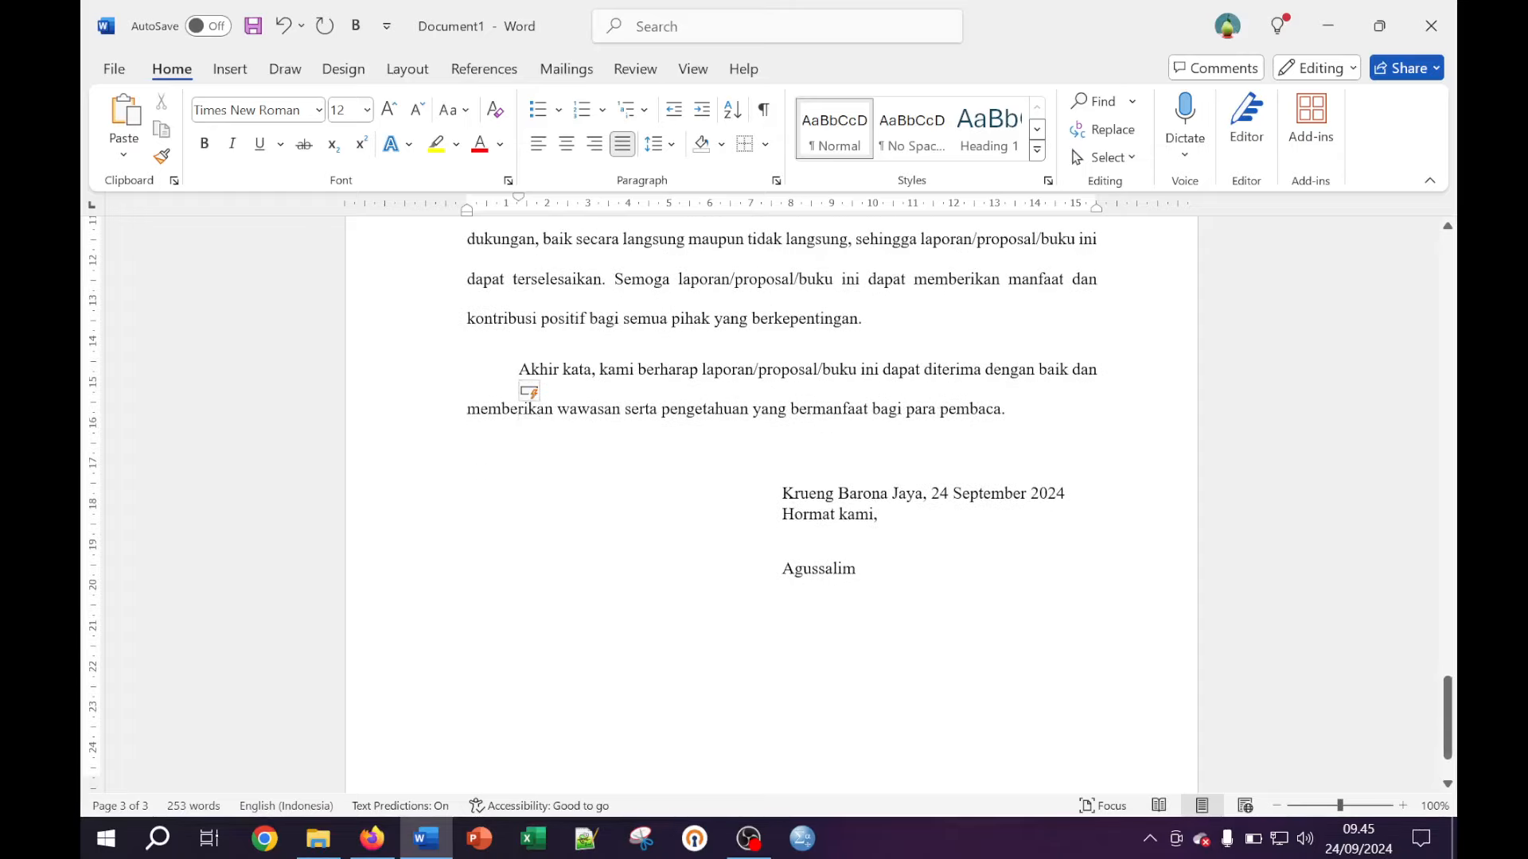
left_click(783, 535)
key("ctrl+l")
key("Return")
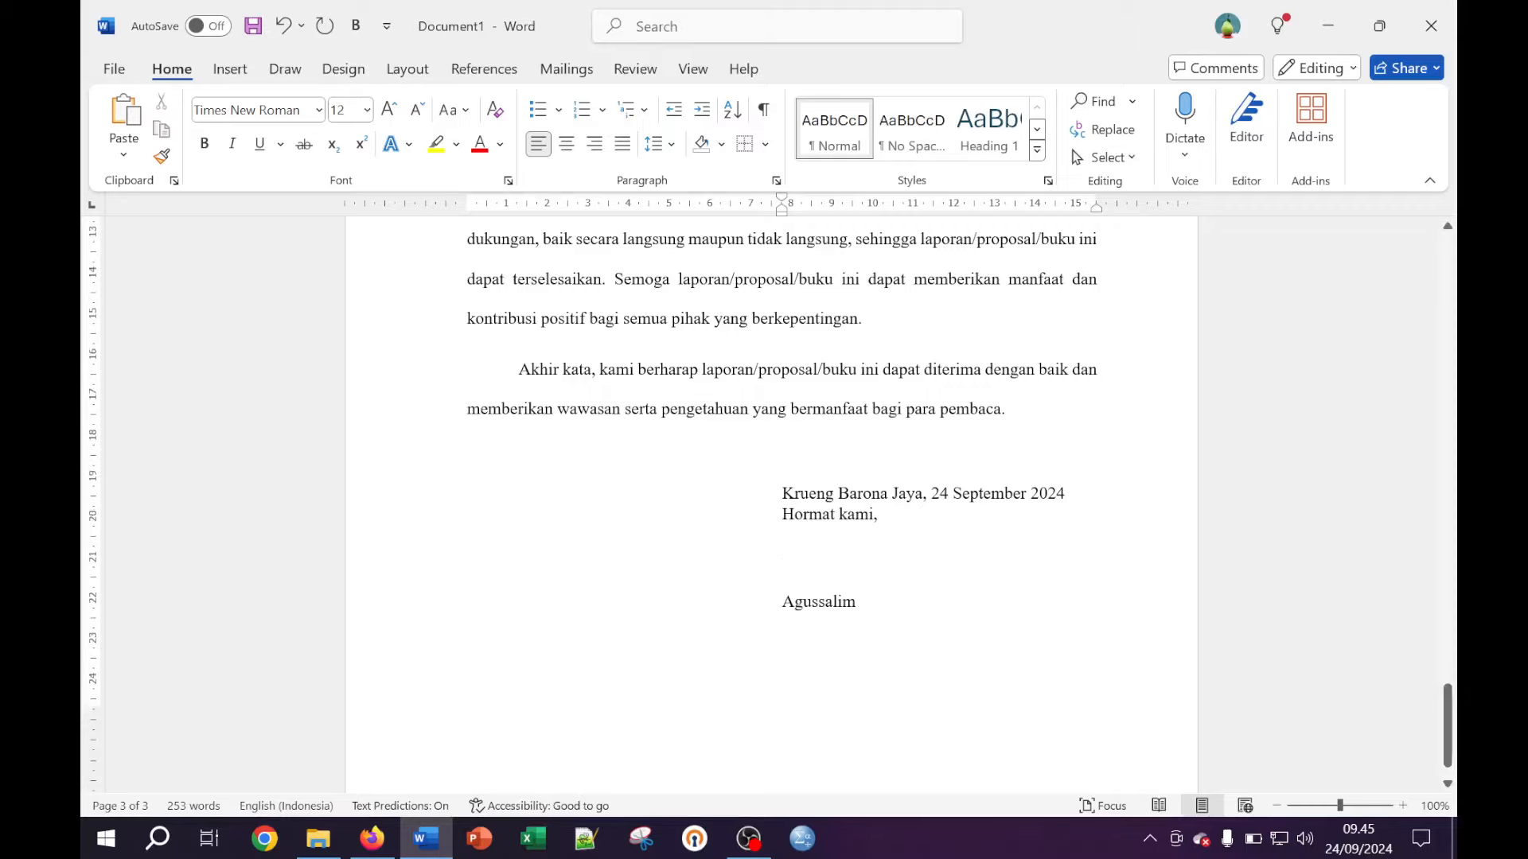
scroll(772, 493, "down", 2)
scroll(768, 502, "up", 10)
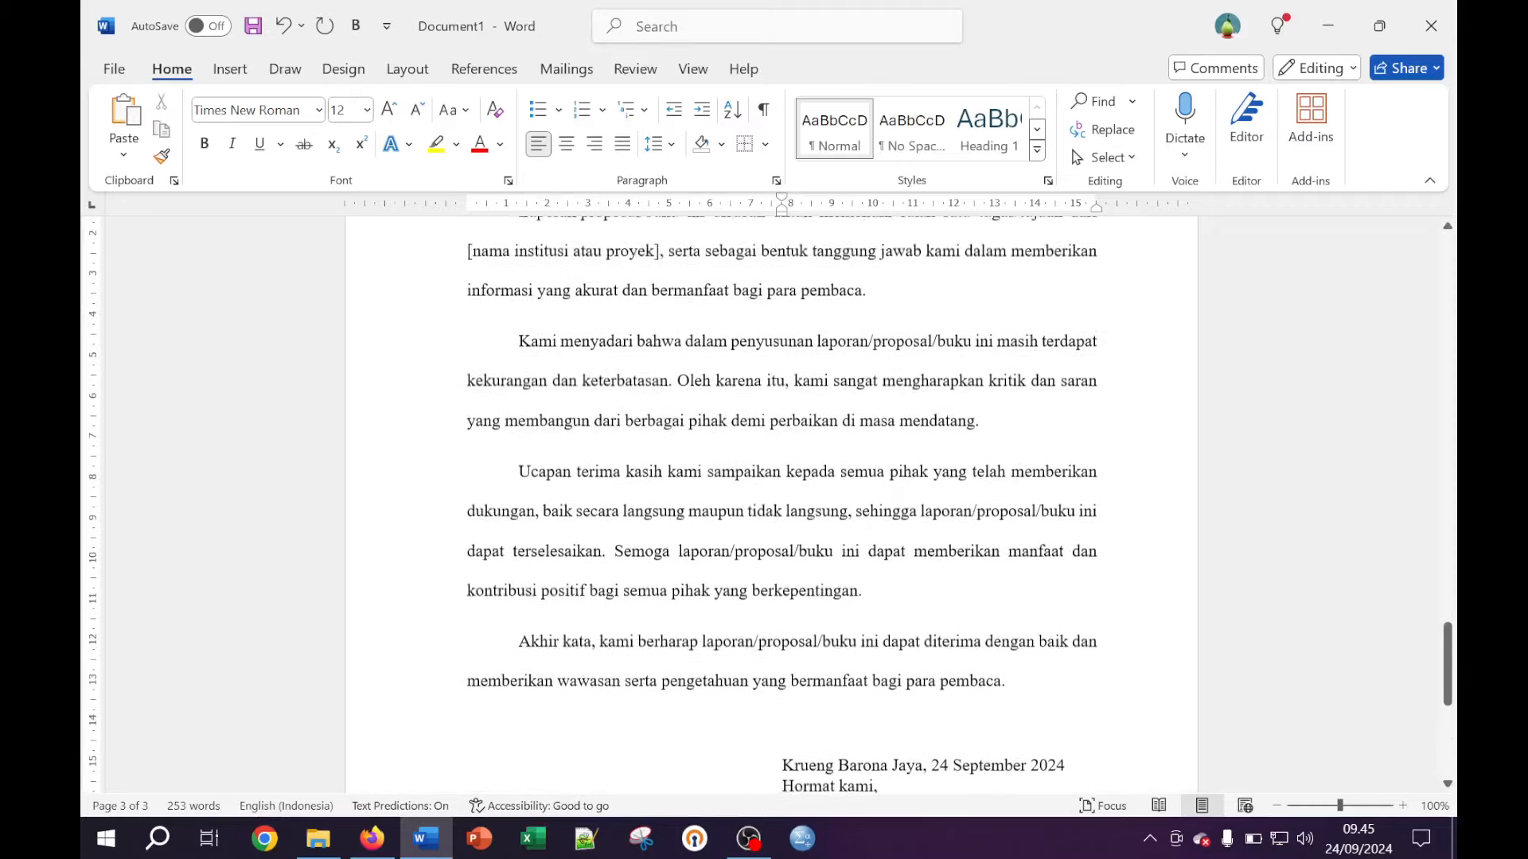
scroll(768, 501, "up", 3)
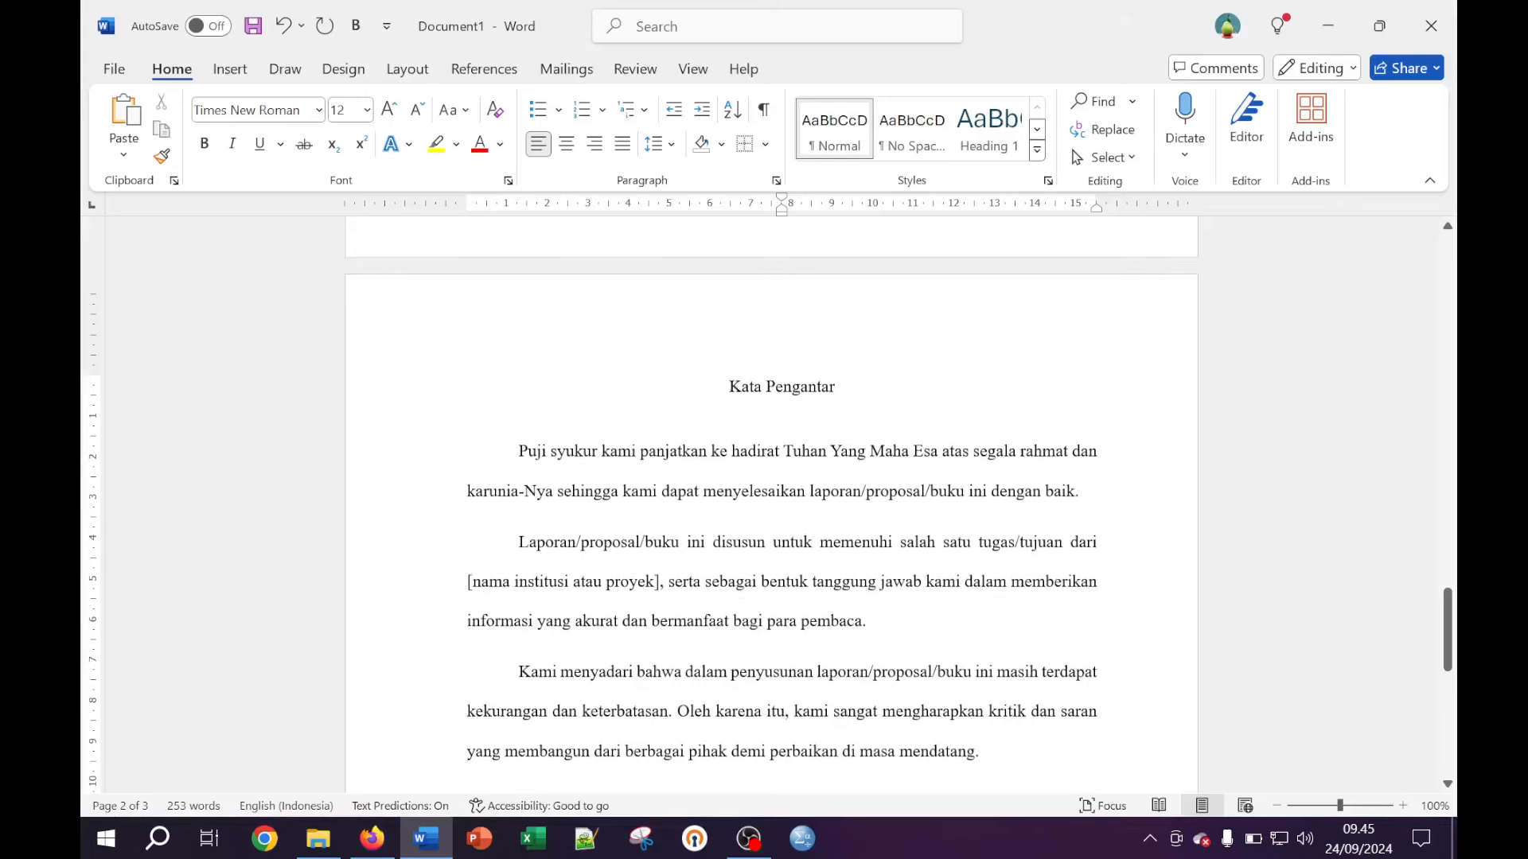
left_click_drag(845, 390, 729, 390)
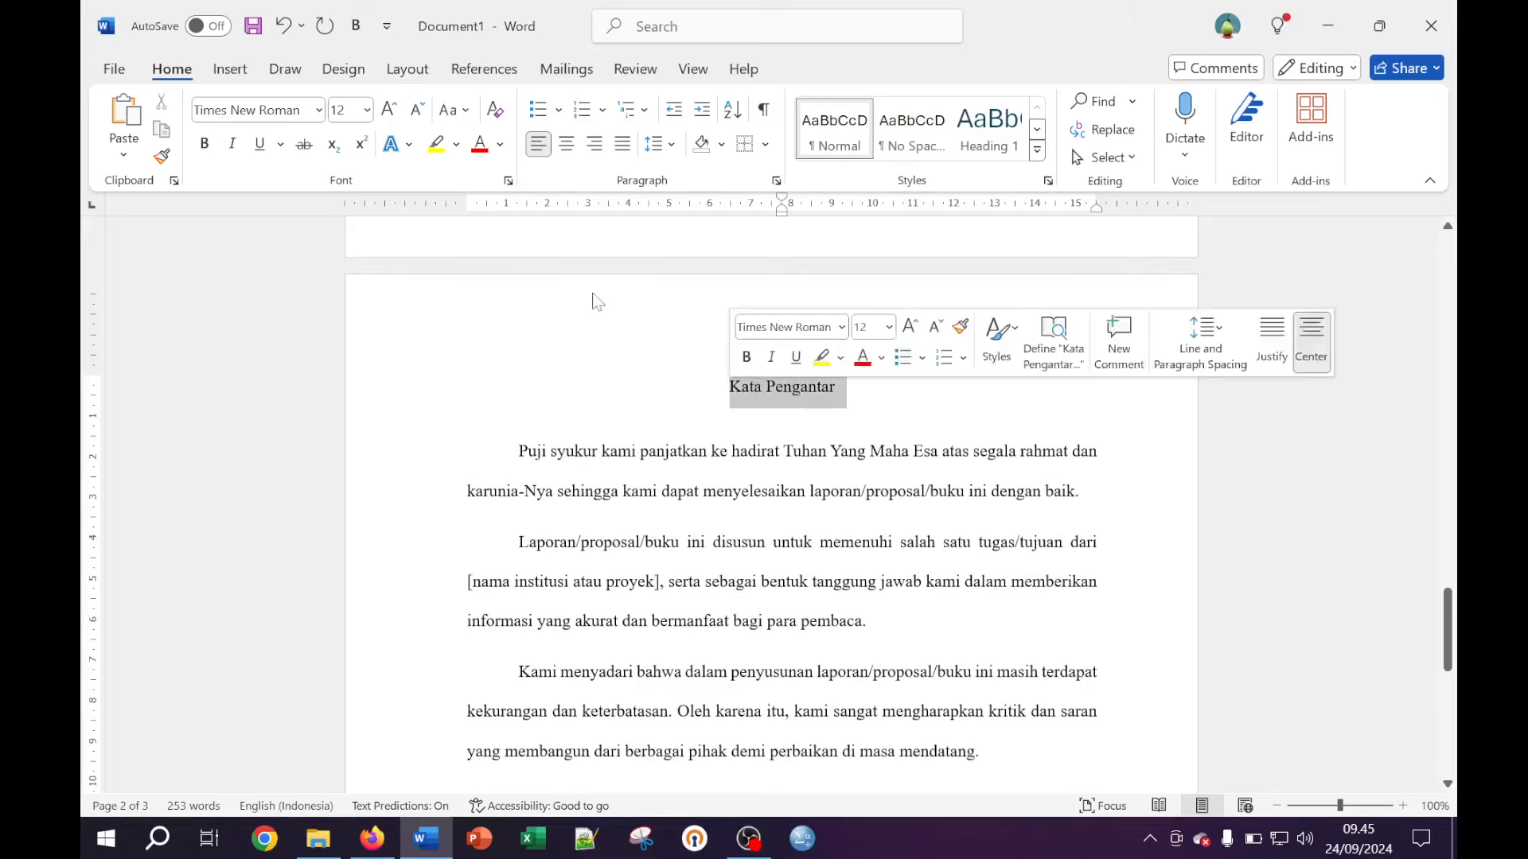
left_click(204, 143)
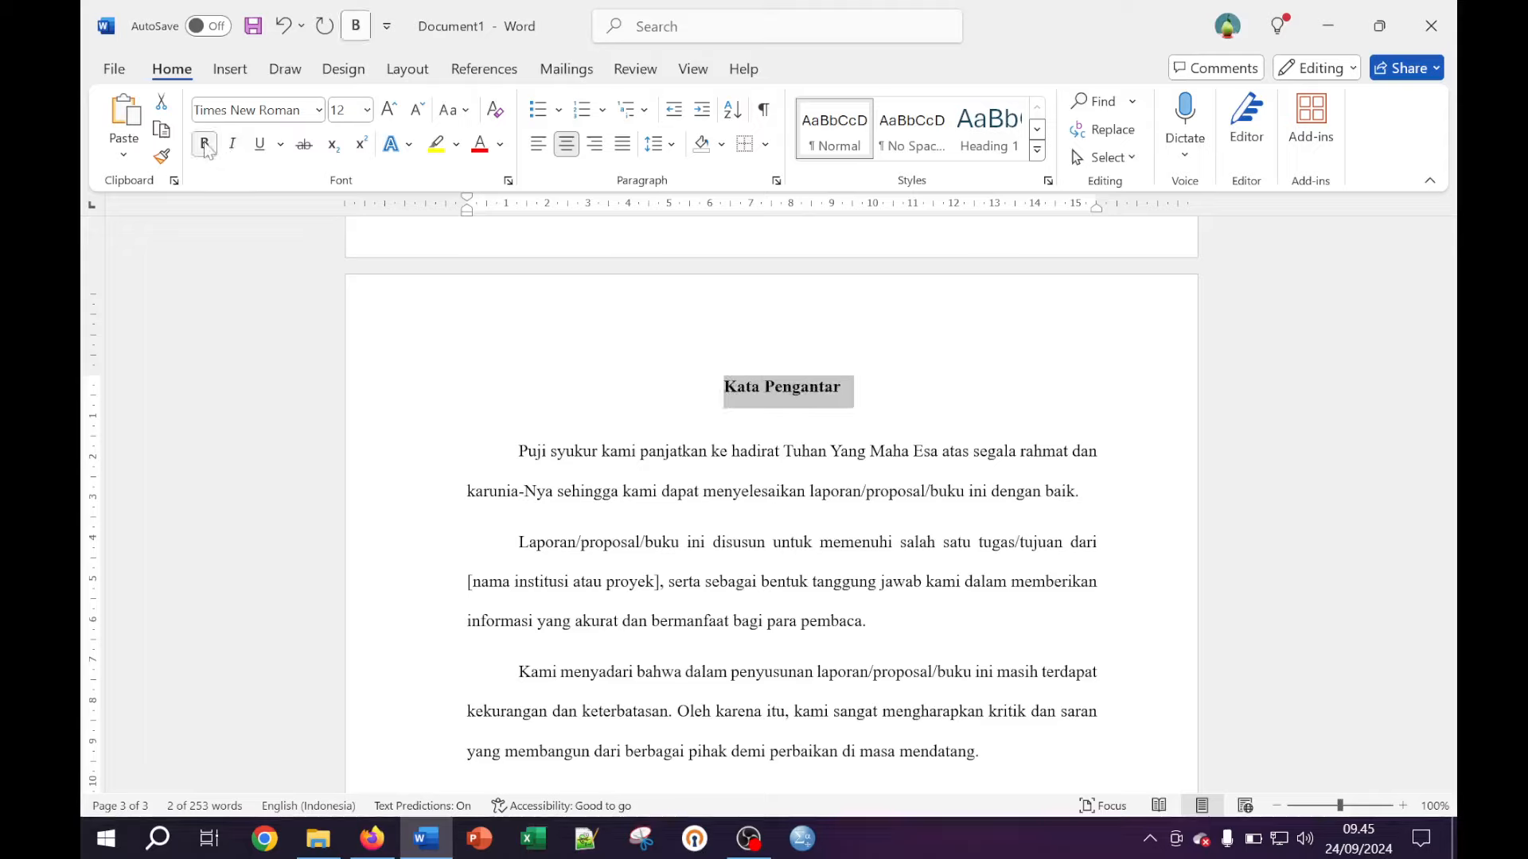
left_click(449, 110)
left_click(503, 200)
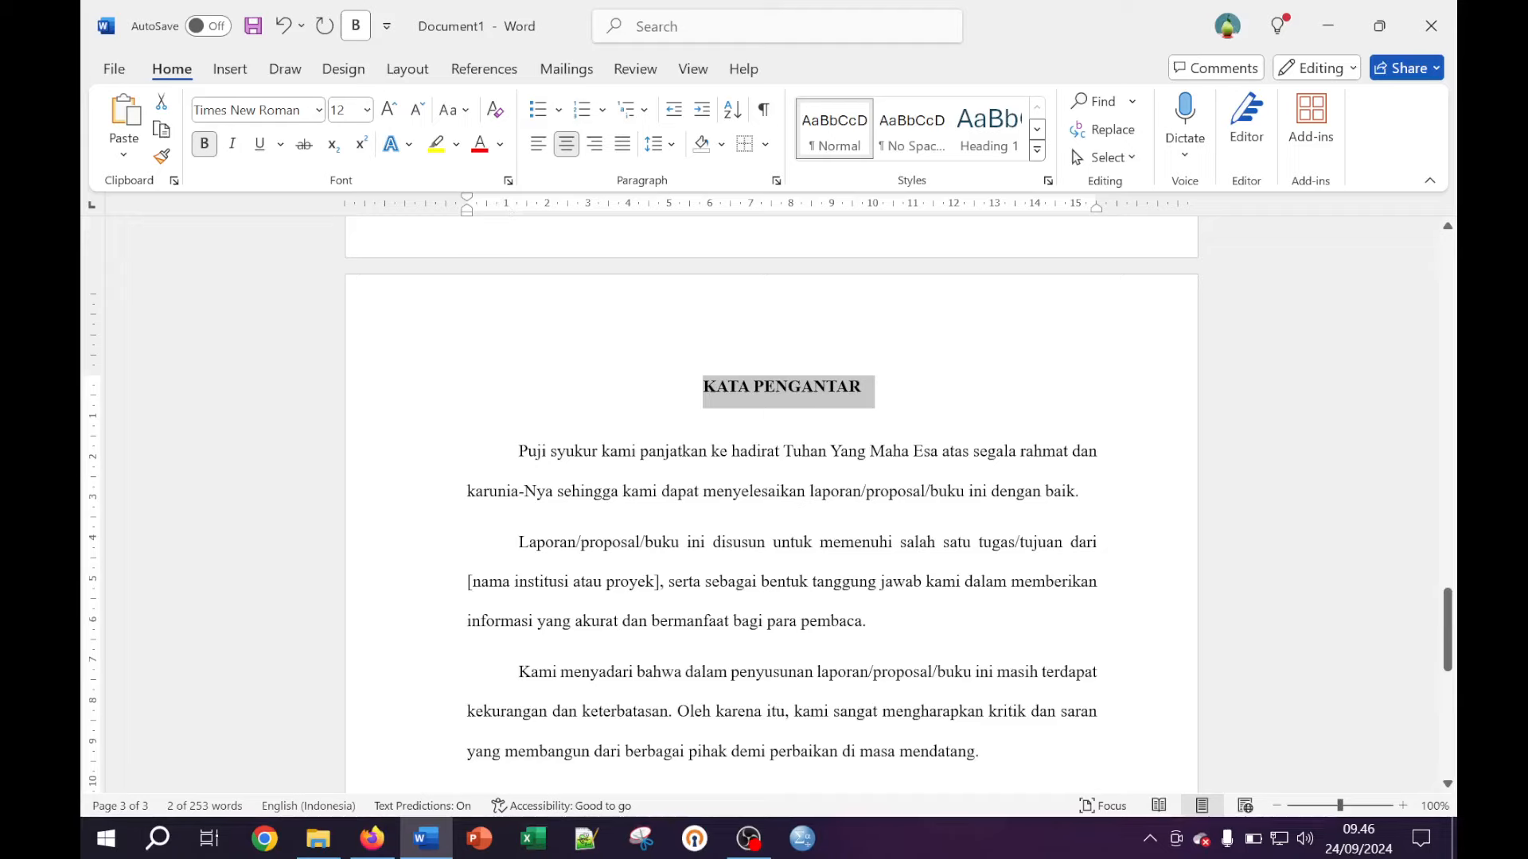
left_click(836, 387)
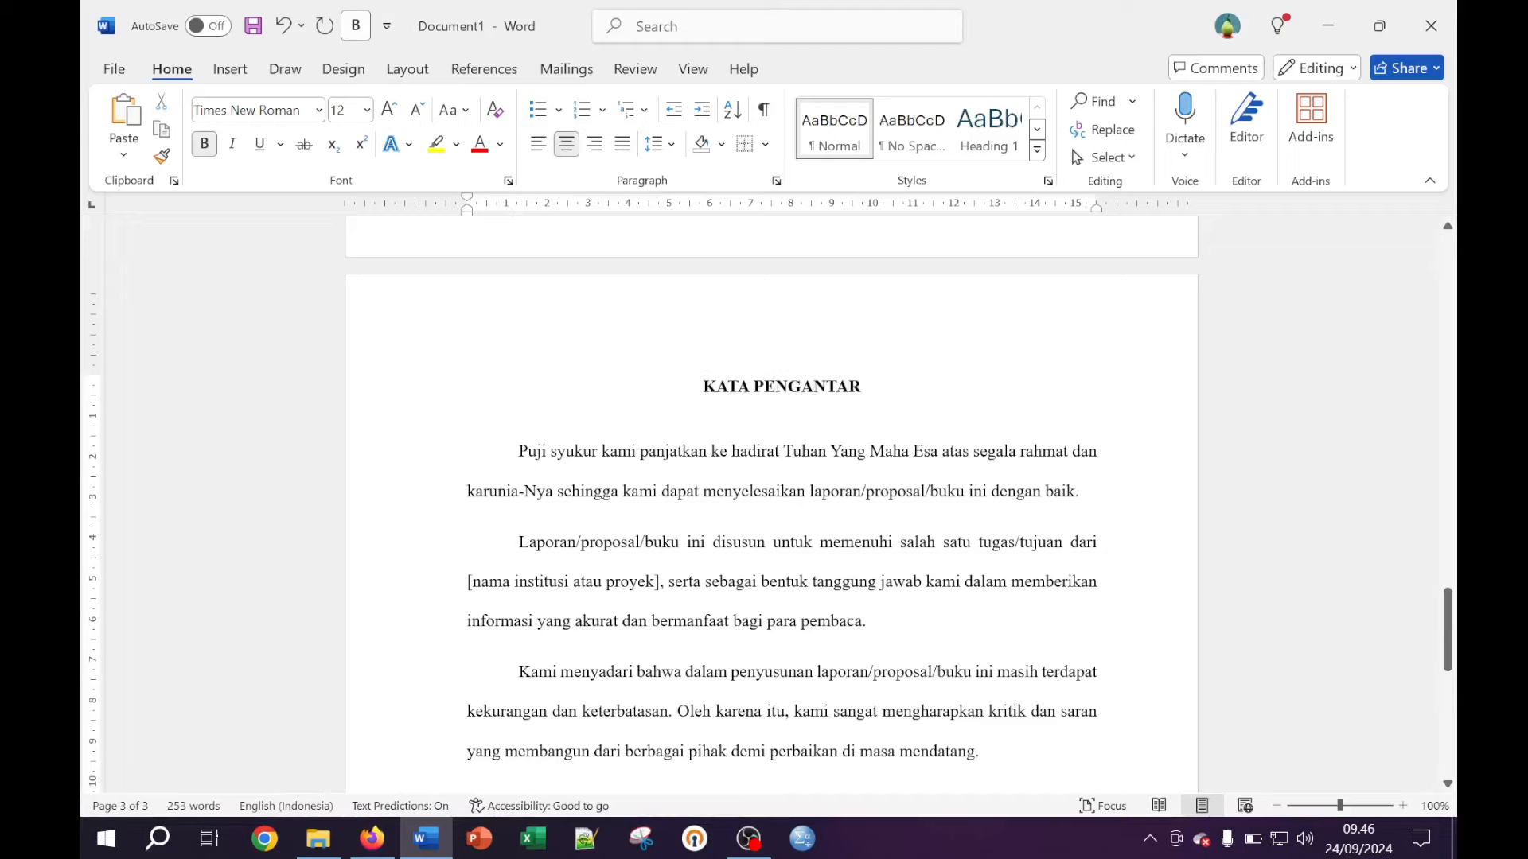
scroll(866, 385, "down", 4)
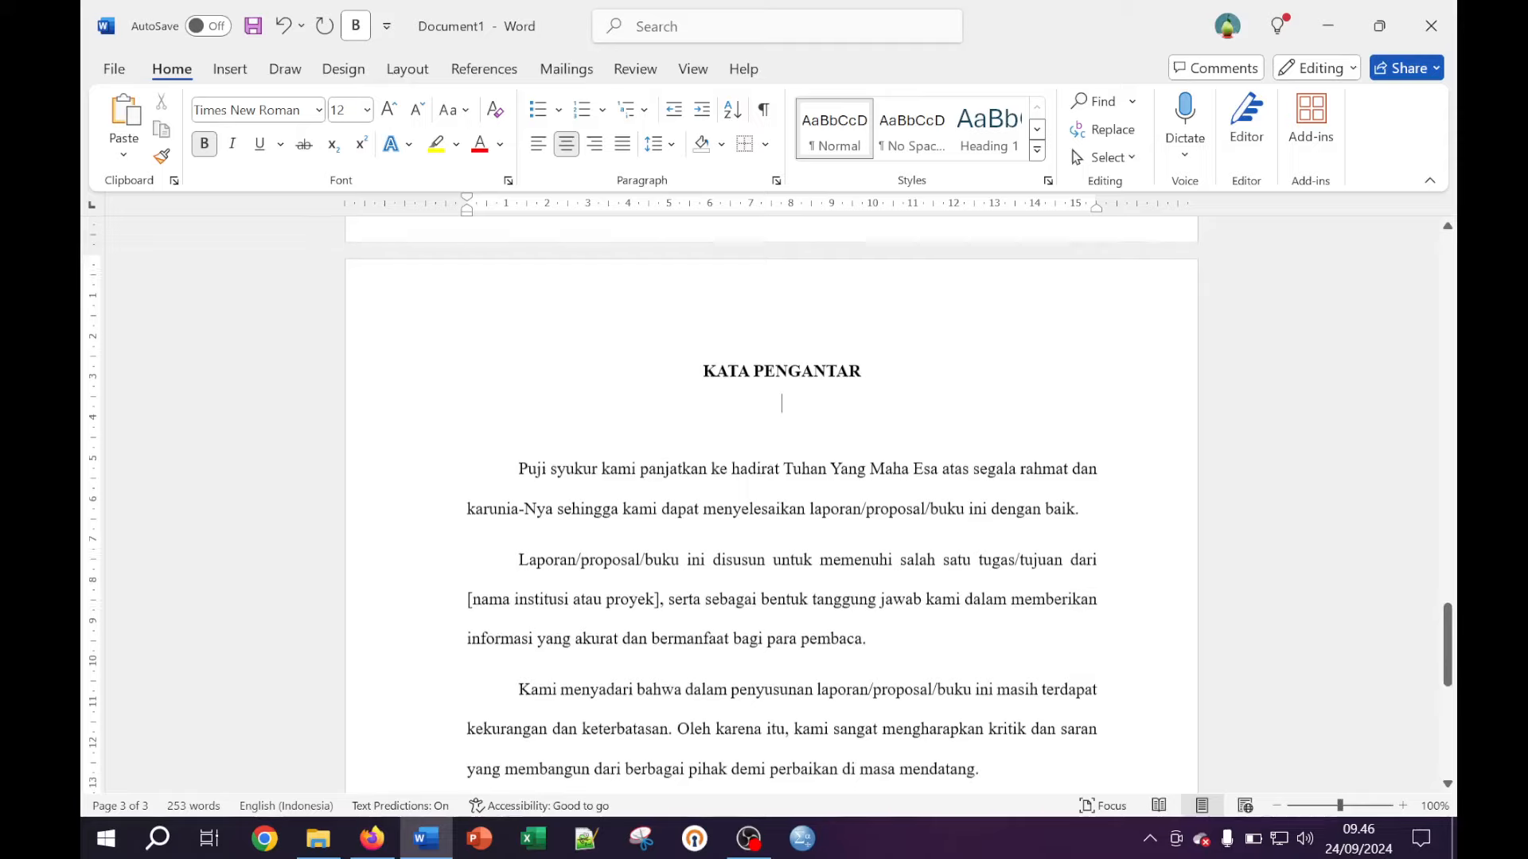
scroll(772, 501, "down", 8)
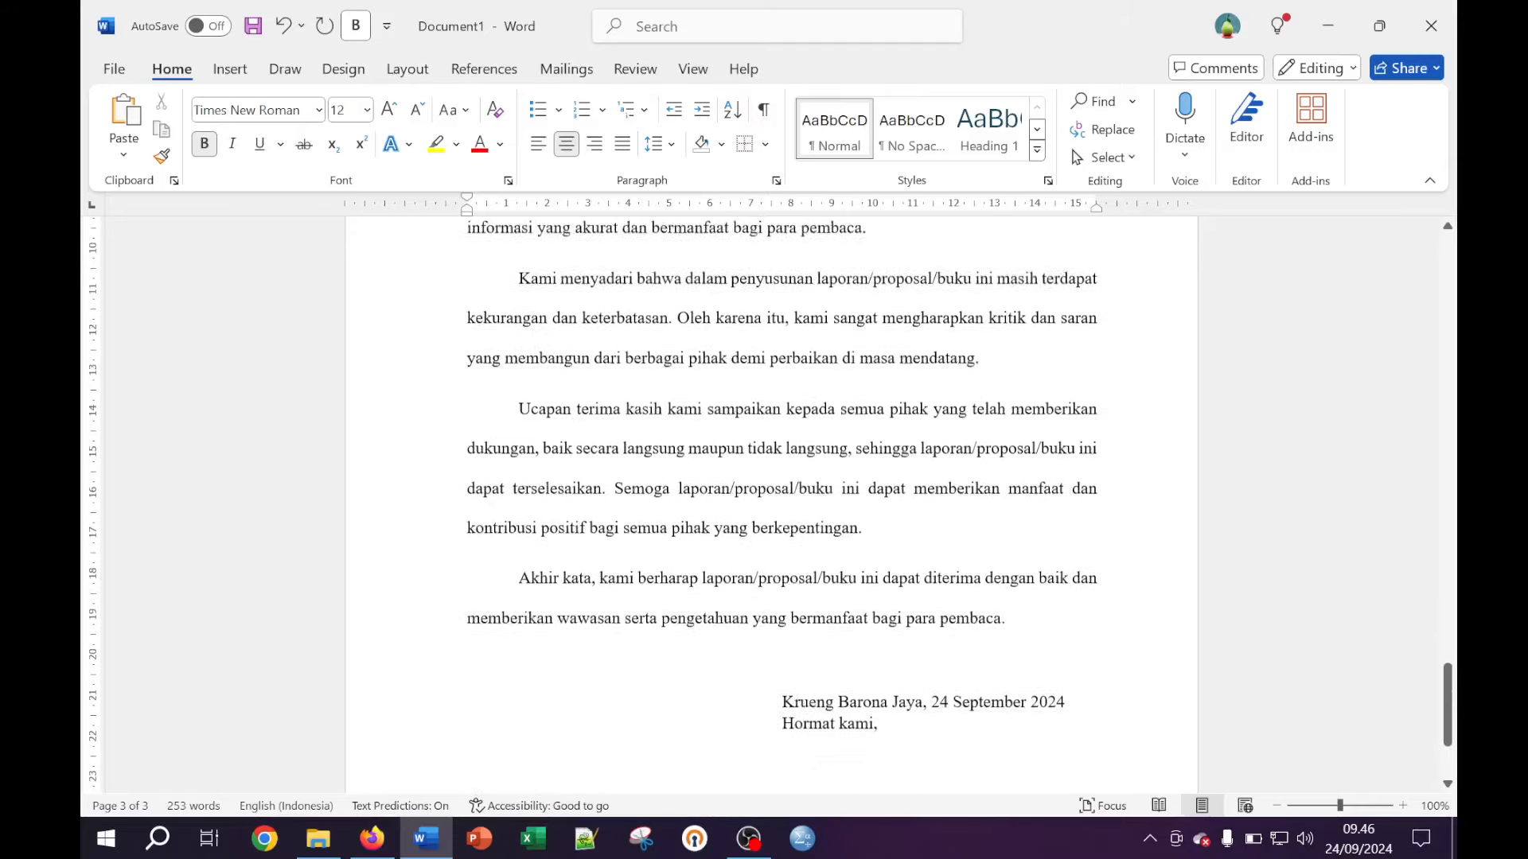
scroll(781, 488, "up", 6)
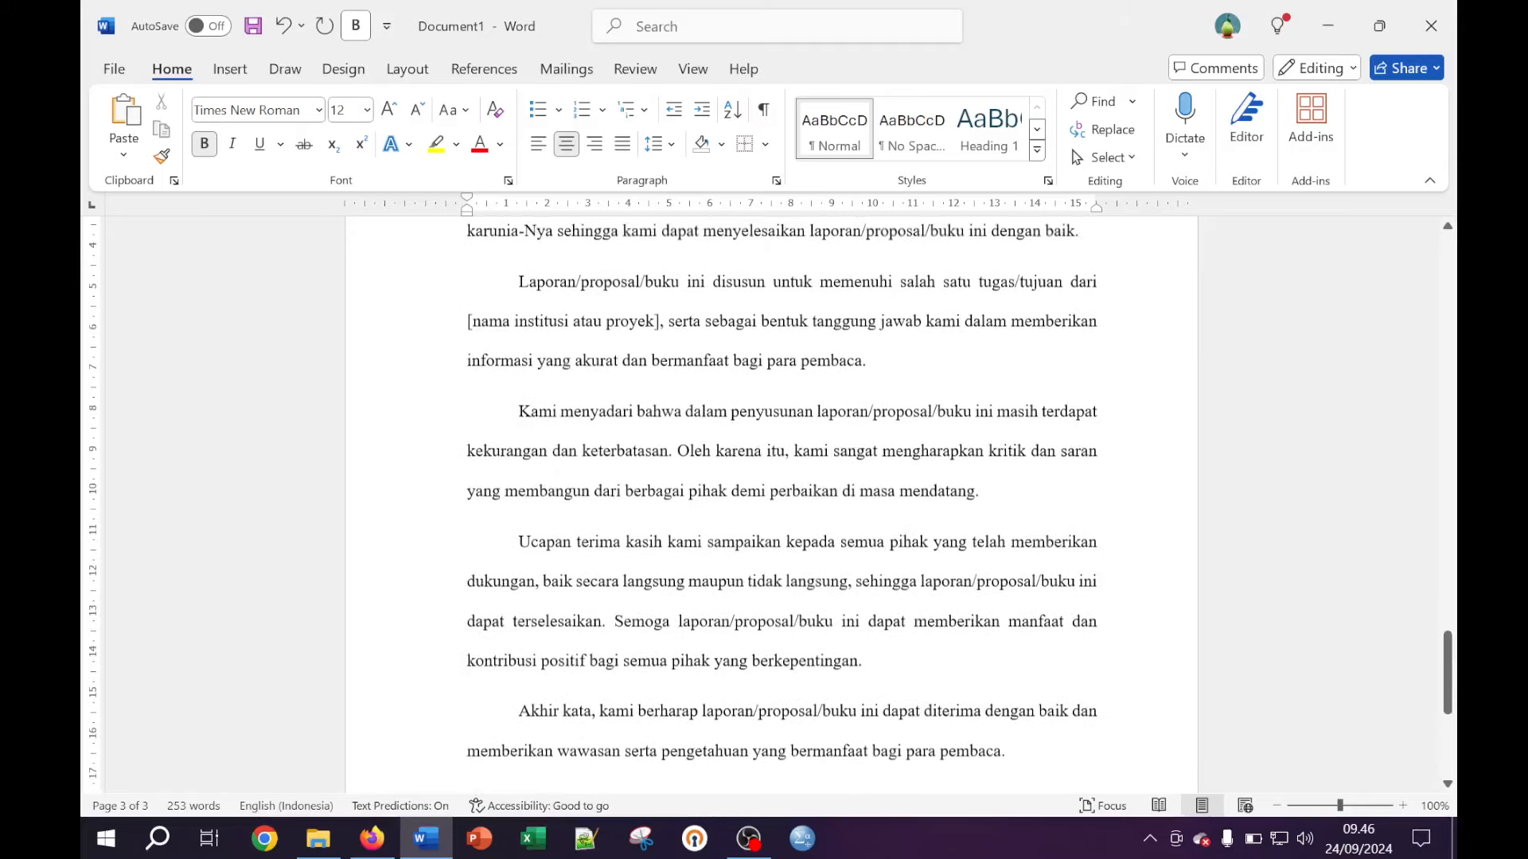
scroll(851, 505, "down", 6)
scroll(851, 505, "up", 14)
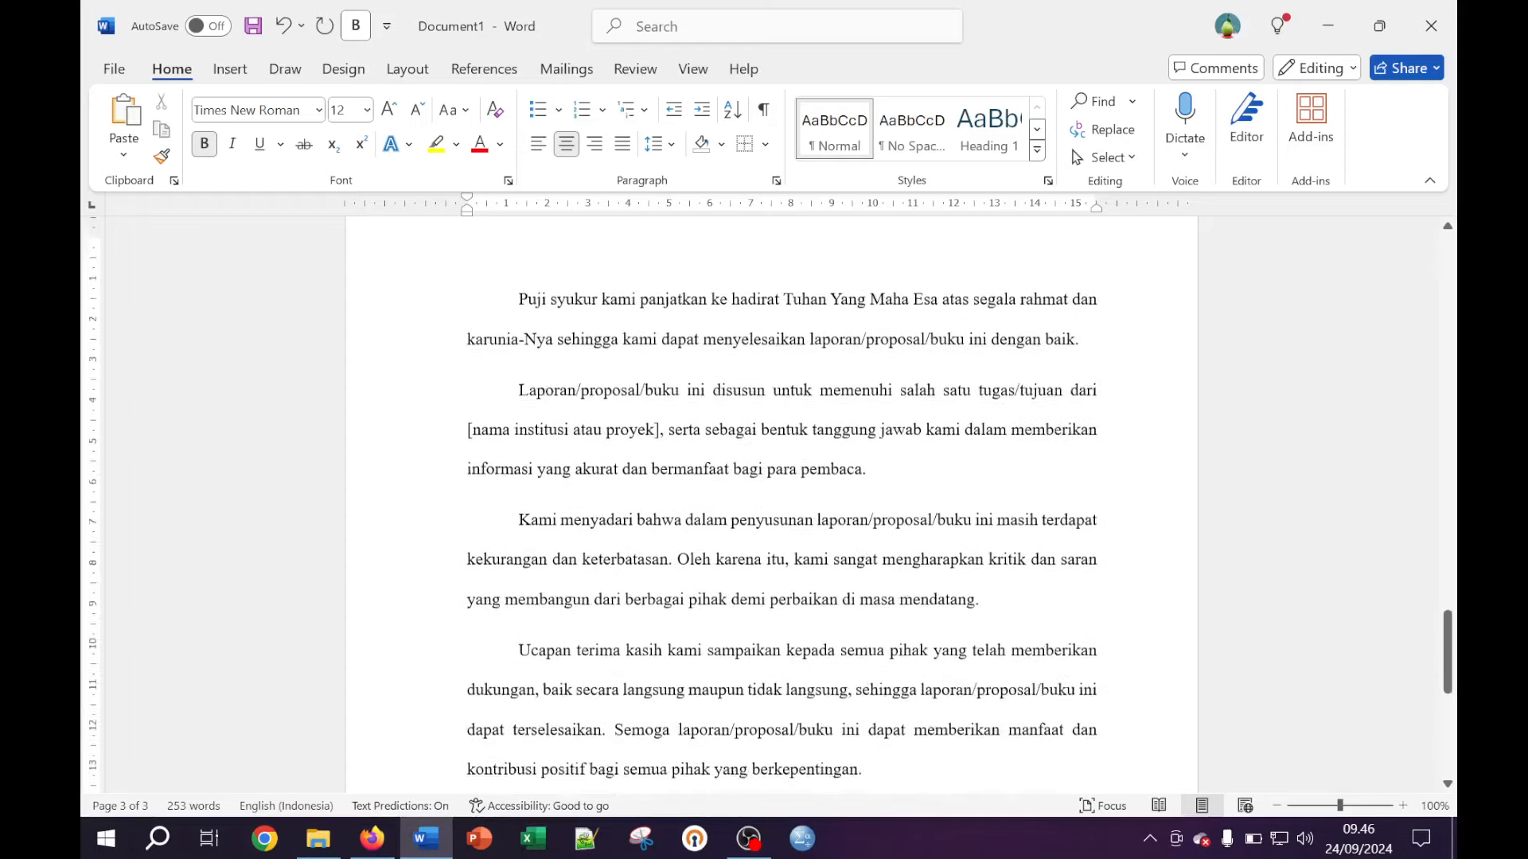
scroll(851, 506, "up", 1)
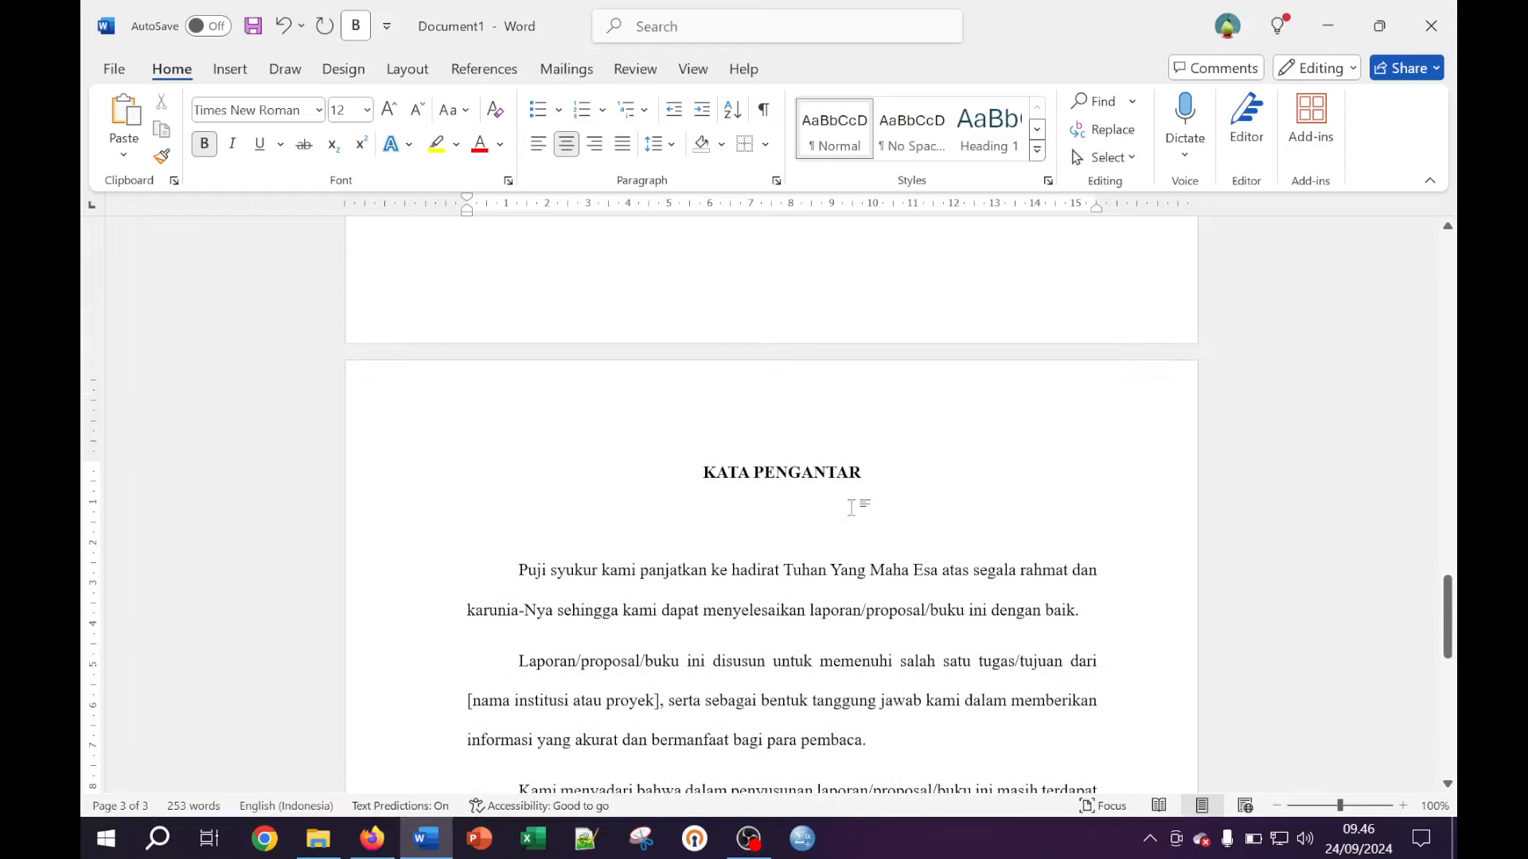
scroll(851, 506, "up", 1)
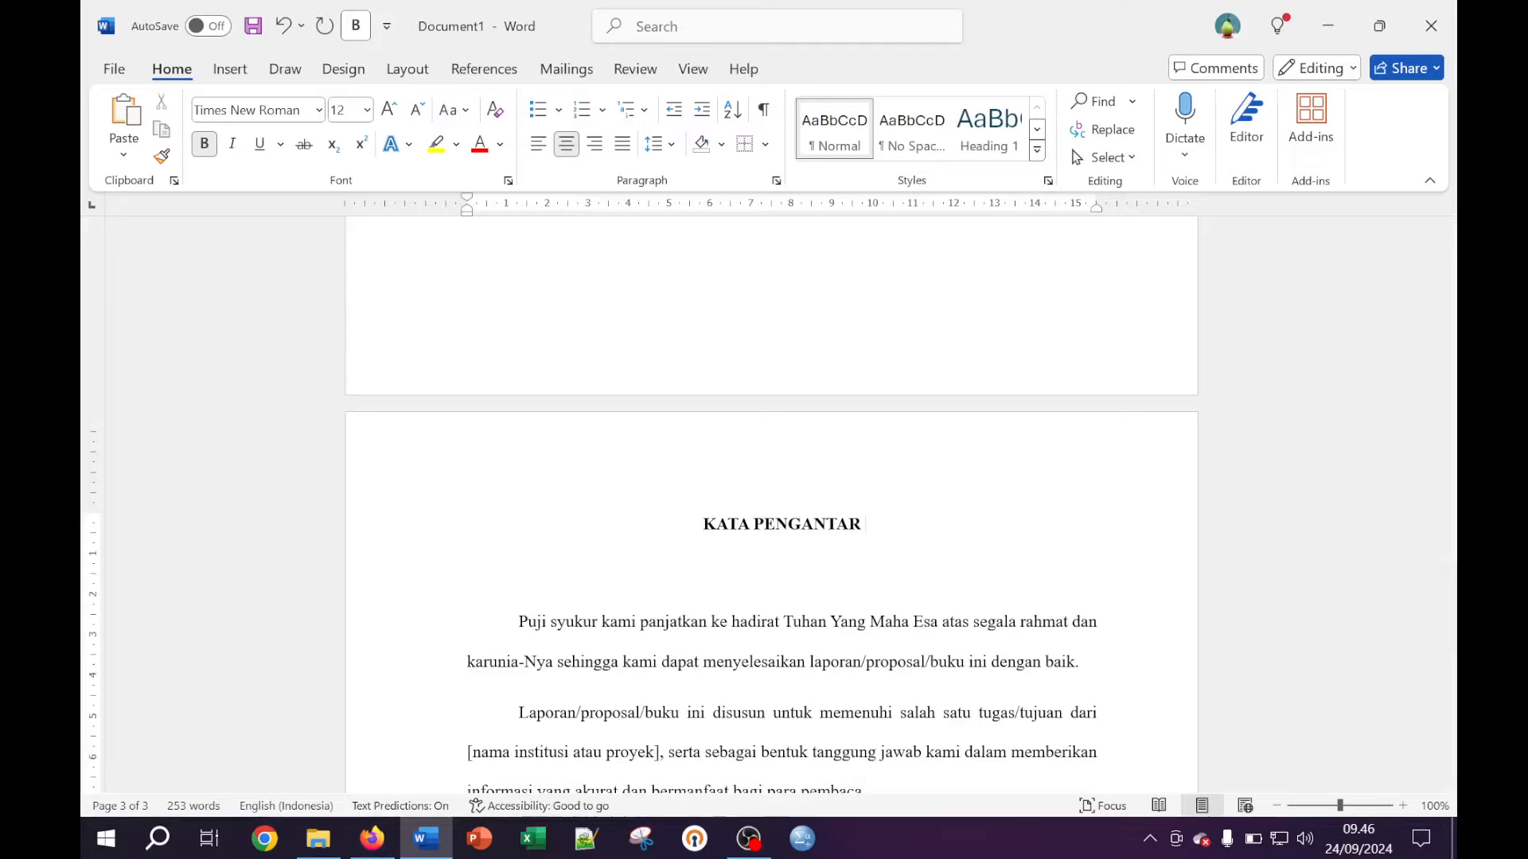
scroll(770, 510, "down", 5)
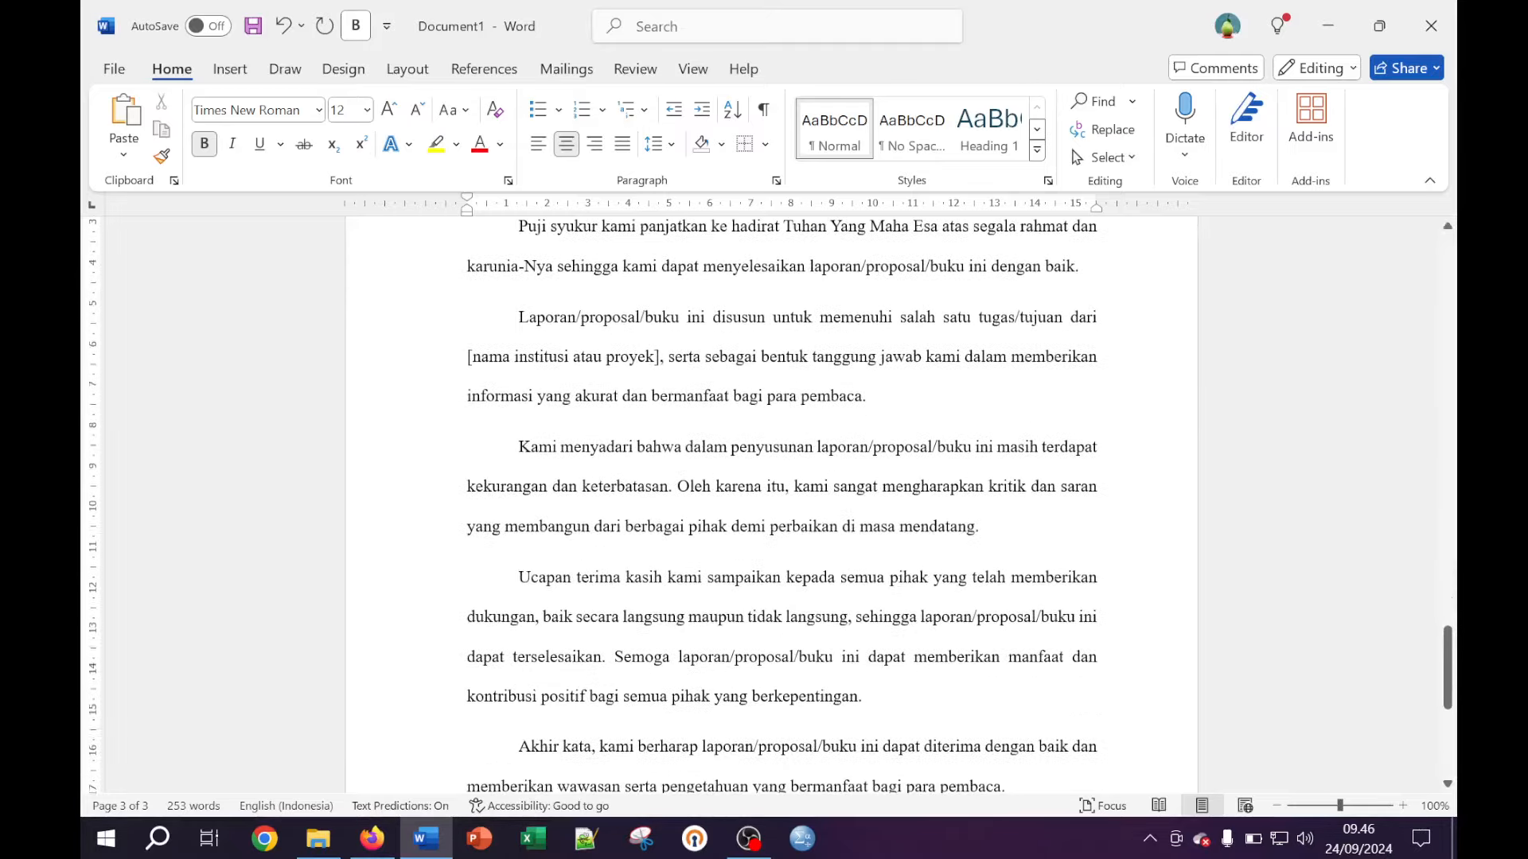
scroll(770, 509, "down", 6)
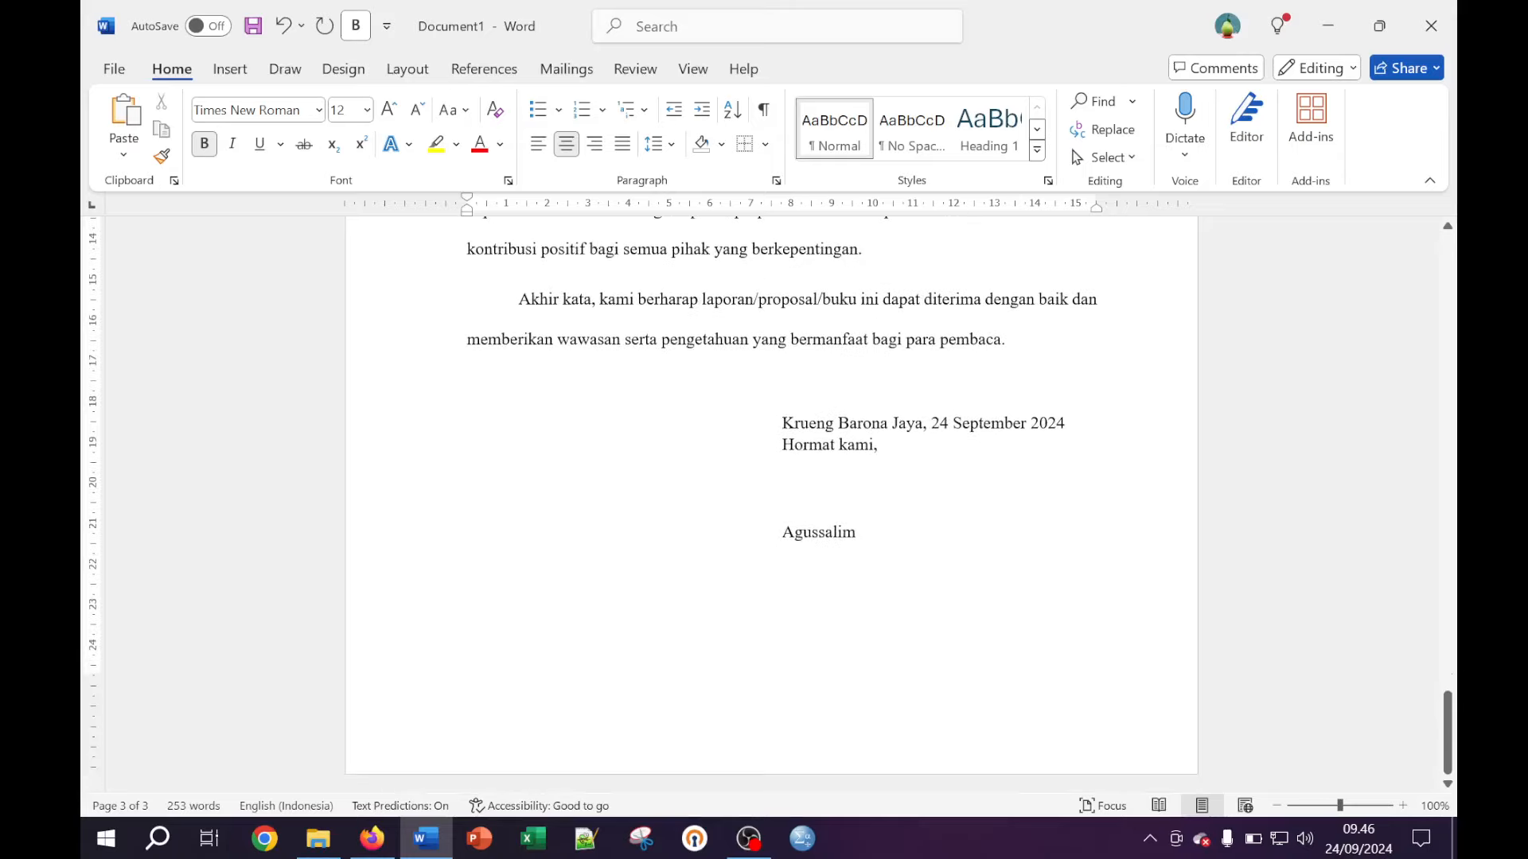
Add an empty line after the signature and insert a Page break, opening a blank fourth page
left_click(856, 531)
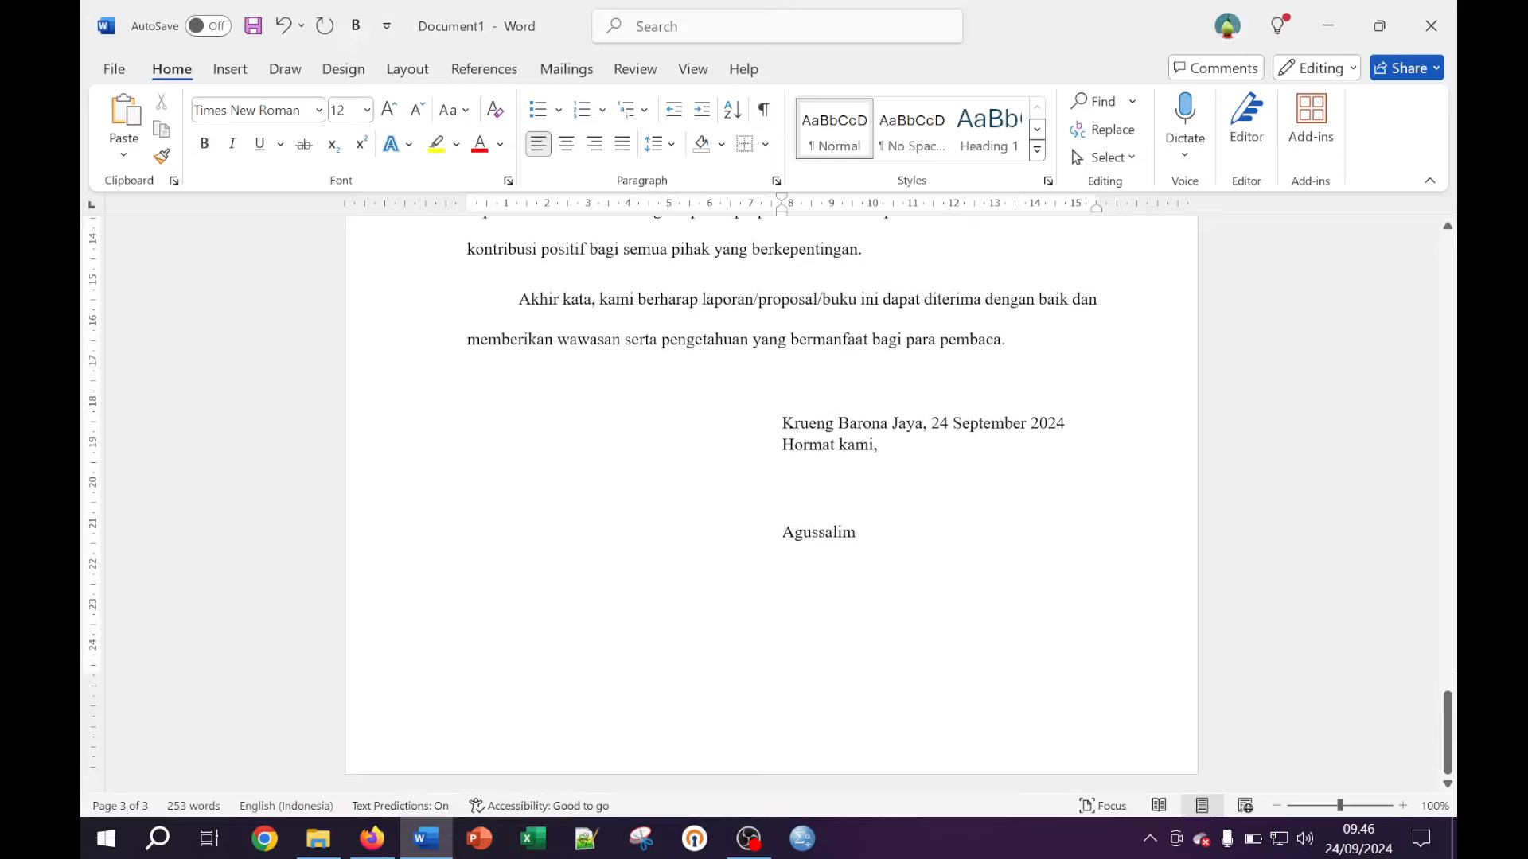
key("Return")
key("Return")
key("Return")
key("BackSpace")
left_click(400, 73)
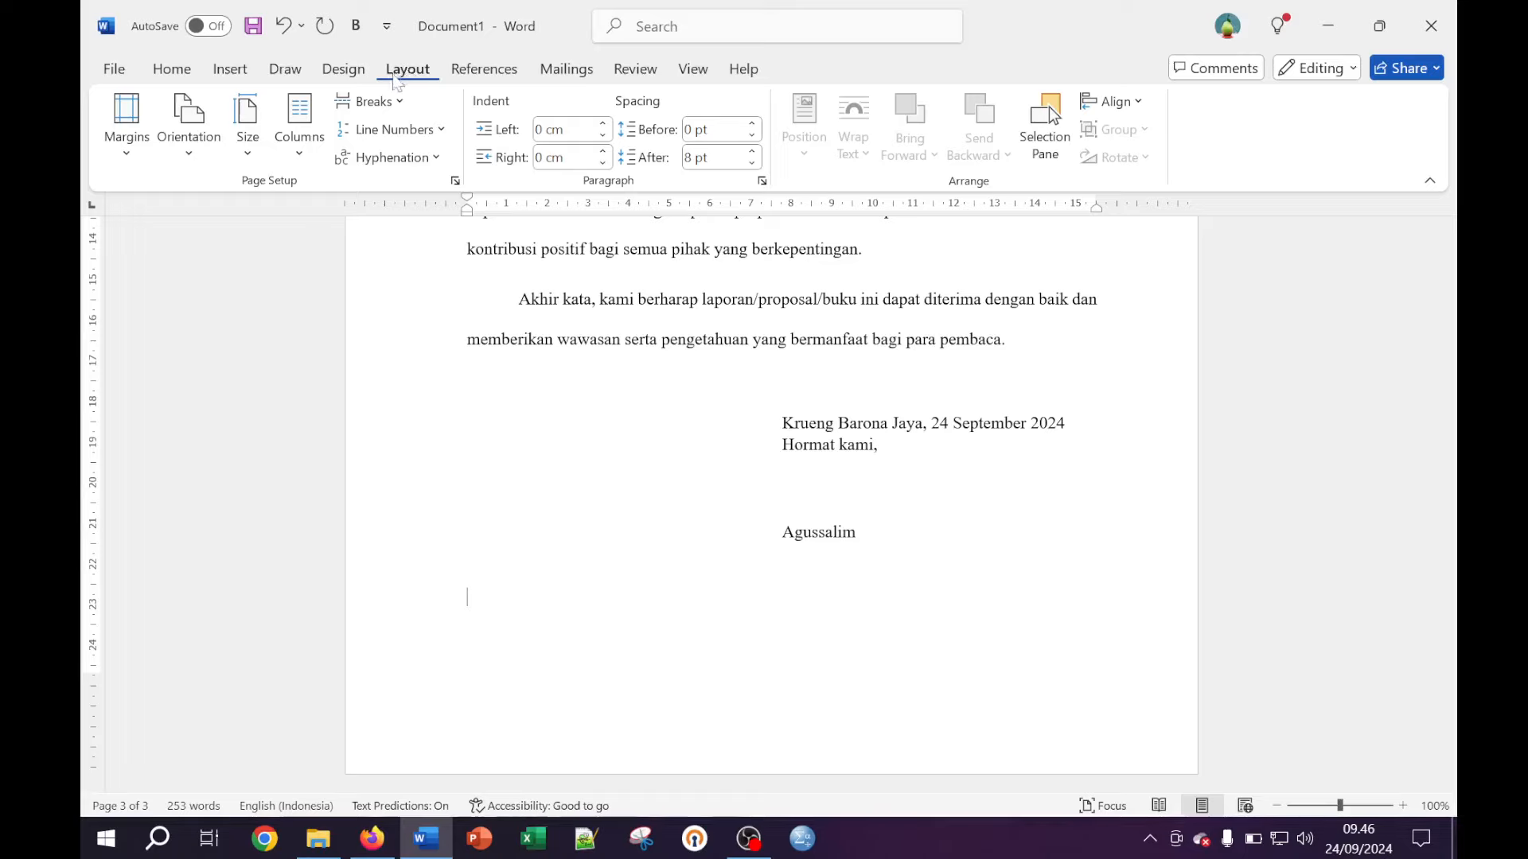
left_click(372, 101)
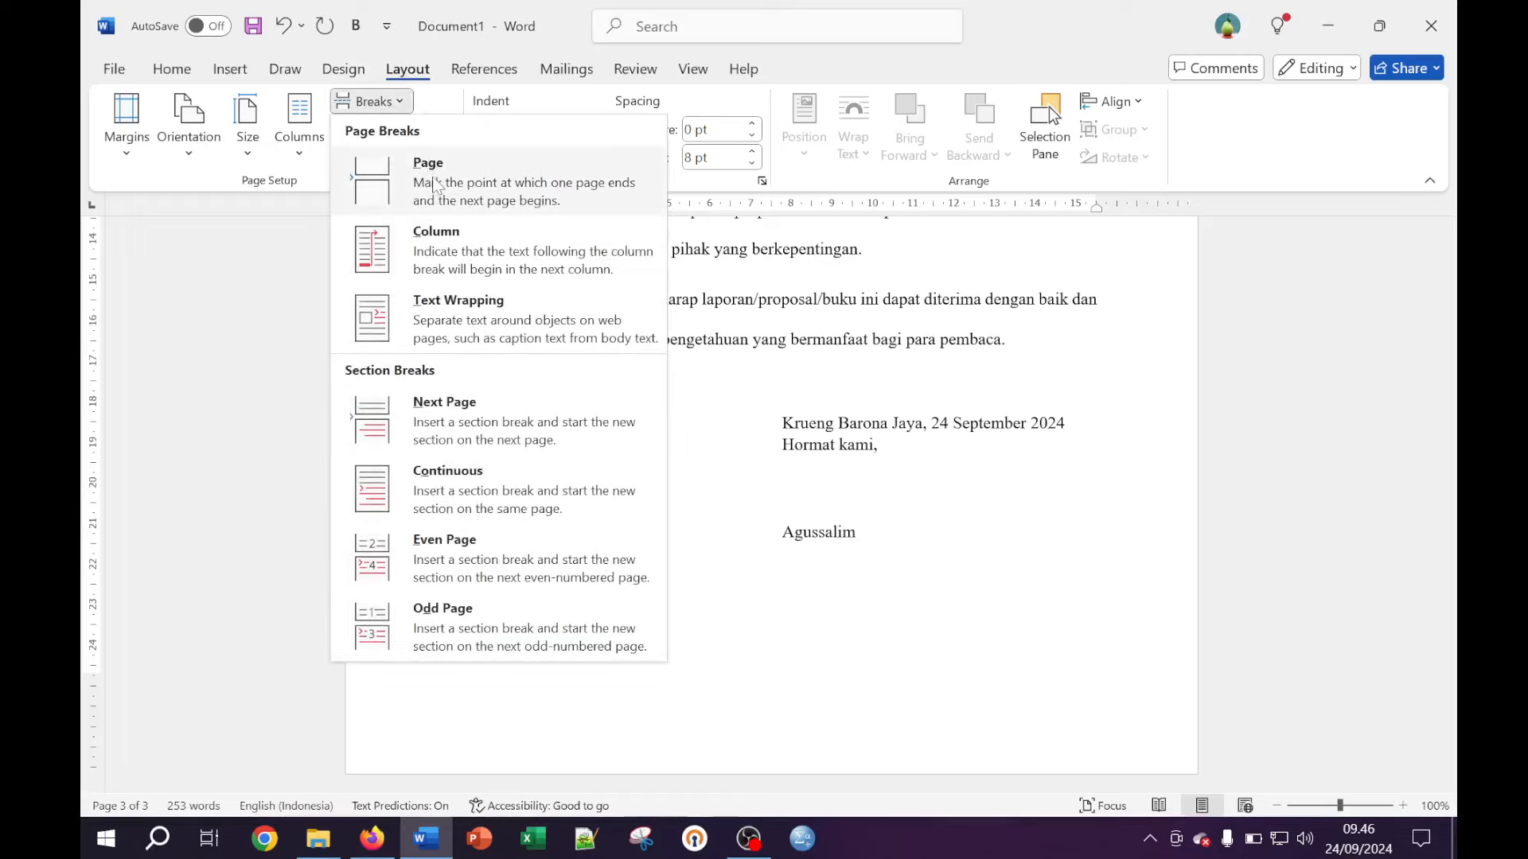
left_click(433, 185)
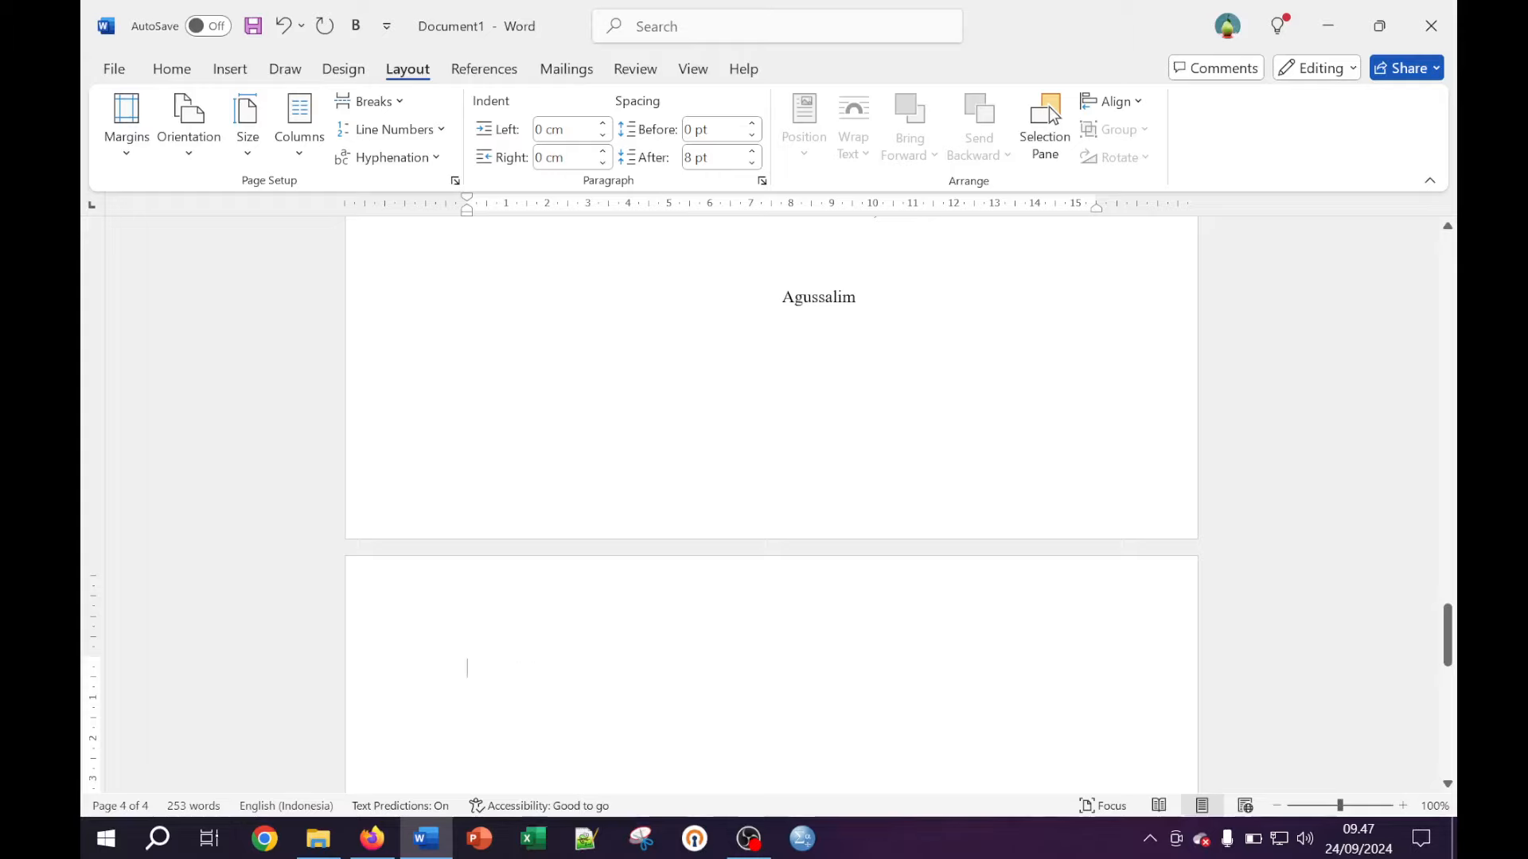
Type the heading 'DAFTAR ISI' followed by placeholder lines aaaaaaa, bbbbbb and ccccccc
type("Daftar Isi")
key("BackSpace")
key("BackSpace")
key("BackSpace")
key("BackSpace")
key("BackSpace")
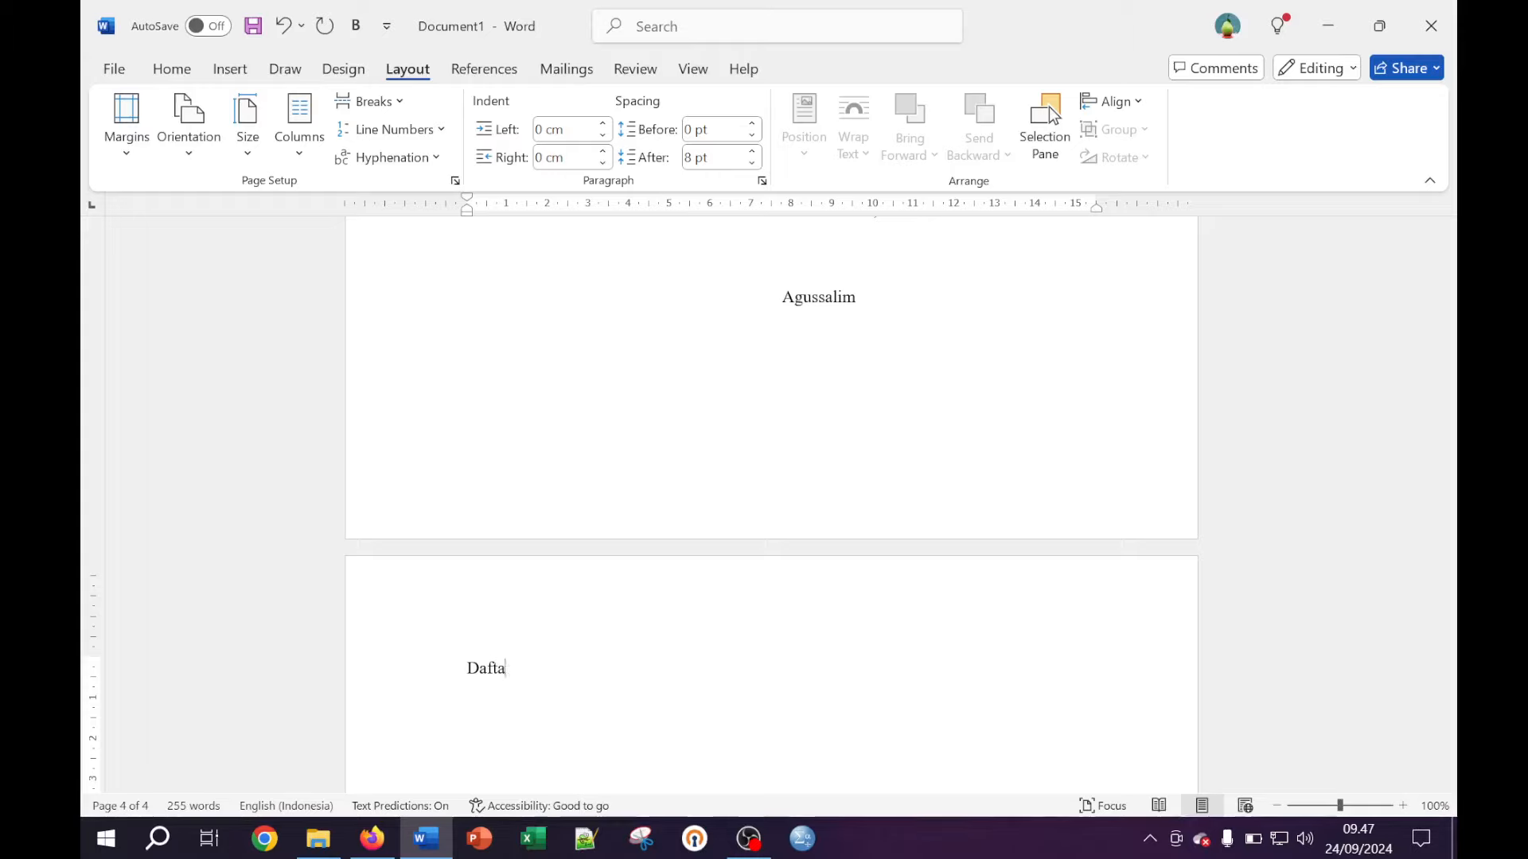
key("BackSpace")
key("BackSpace")
key("BackSpace")
key("BackSpace")
type("DAFTAR ISI")
key("Return")
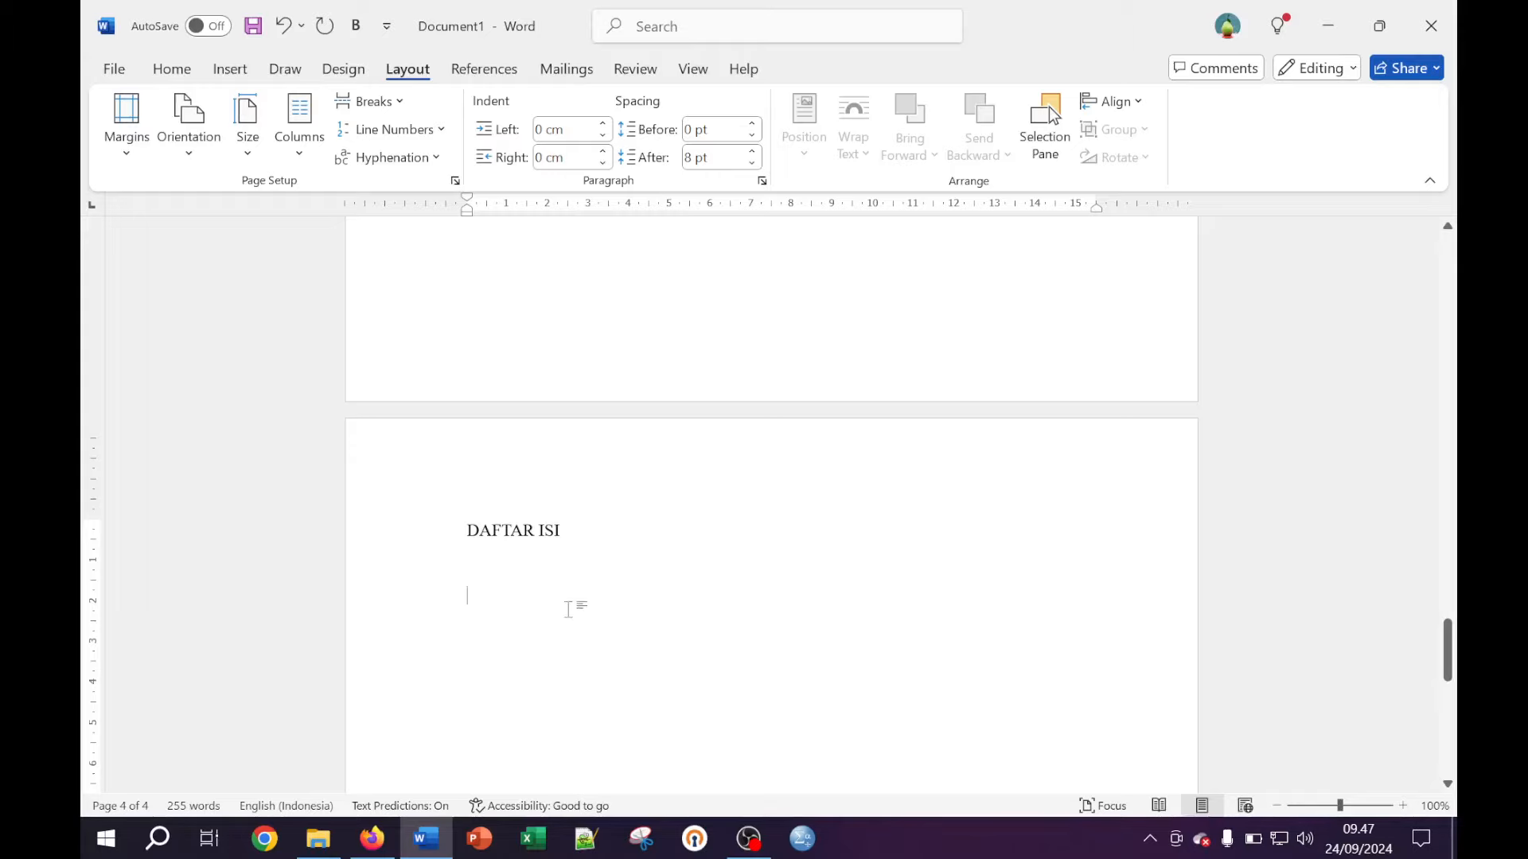
type("aaa")
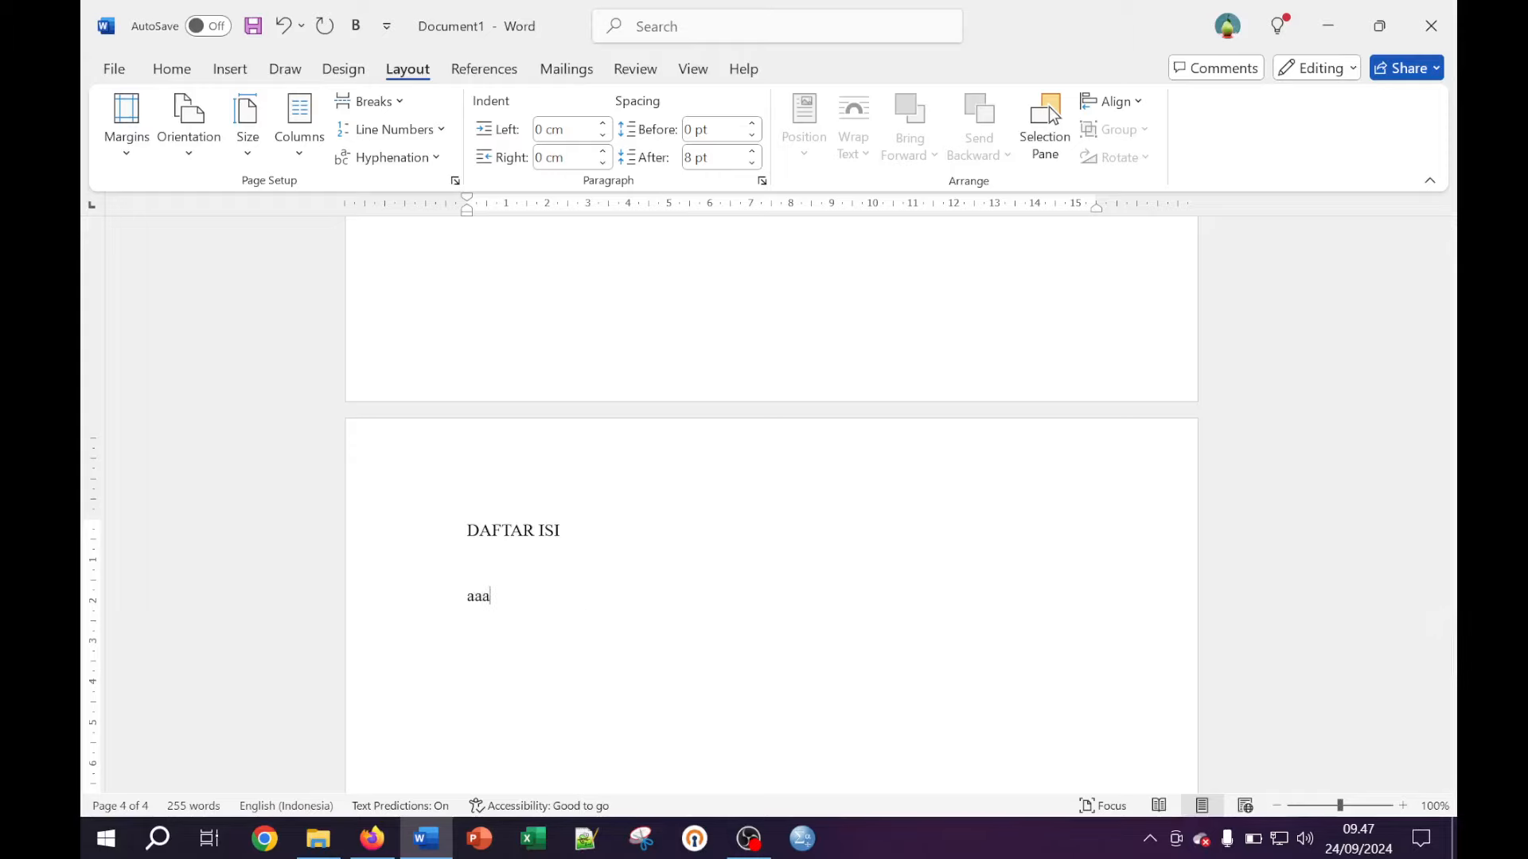
type("aaaa")
key("Return")
type("bbbbbb")
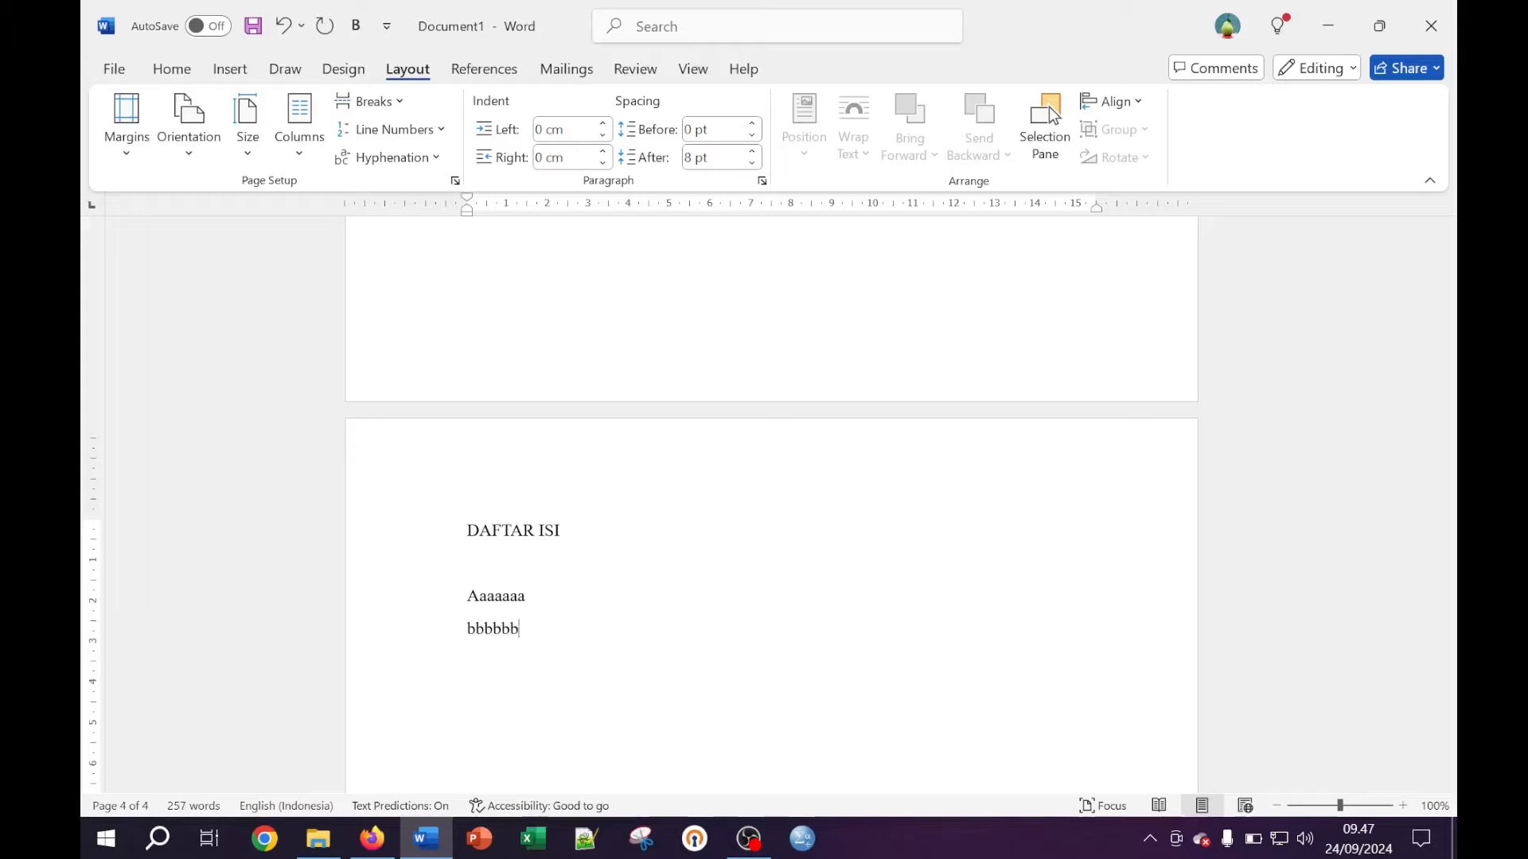
key("Return")
type("ccccccc")
key("Return")
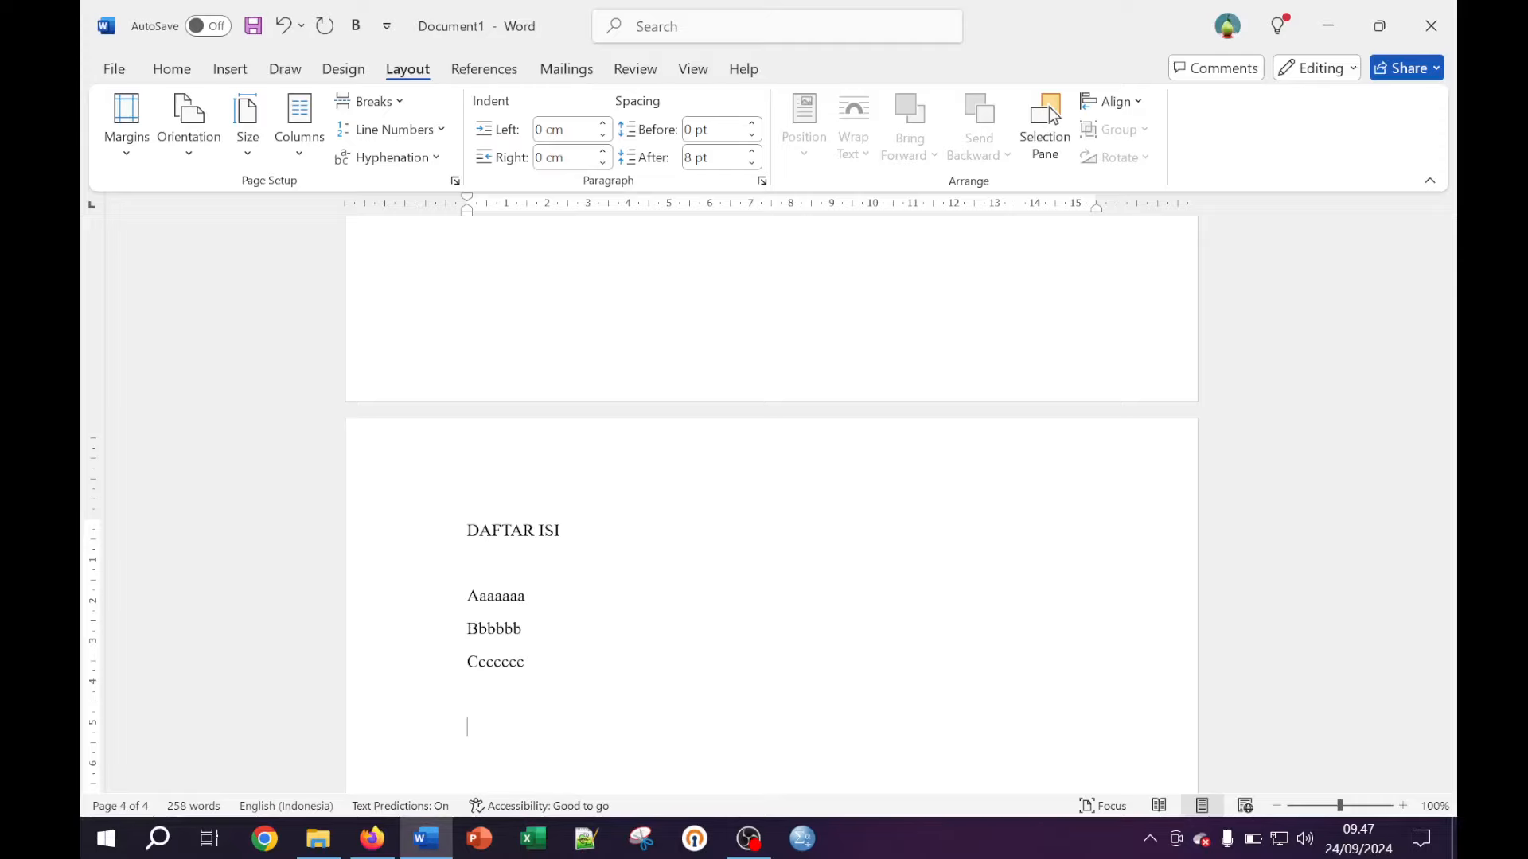
Make the DAFTAR ISI heading bold and centred
scroll(1048, 106, "down", 2)
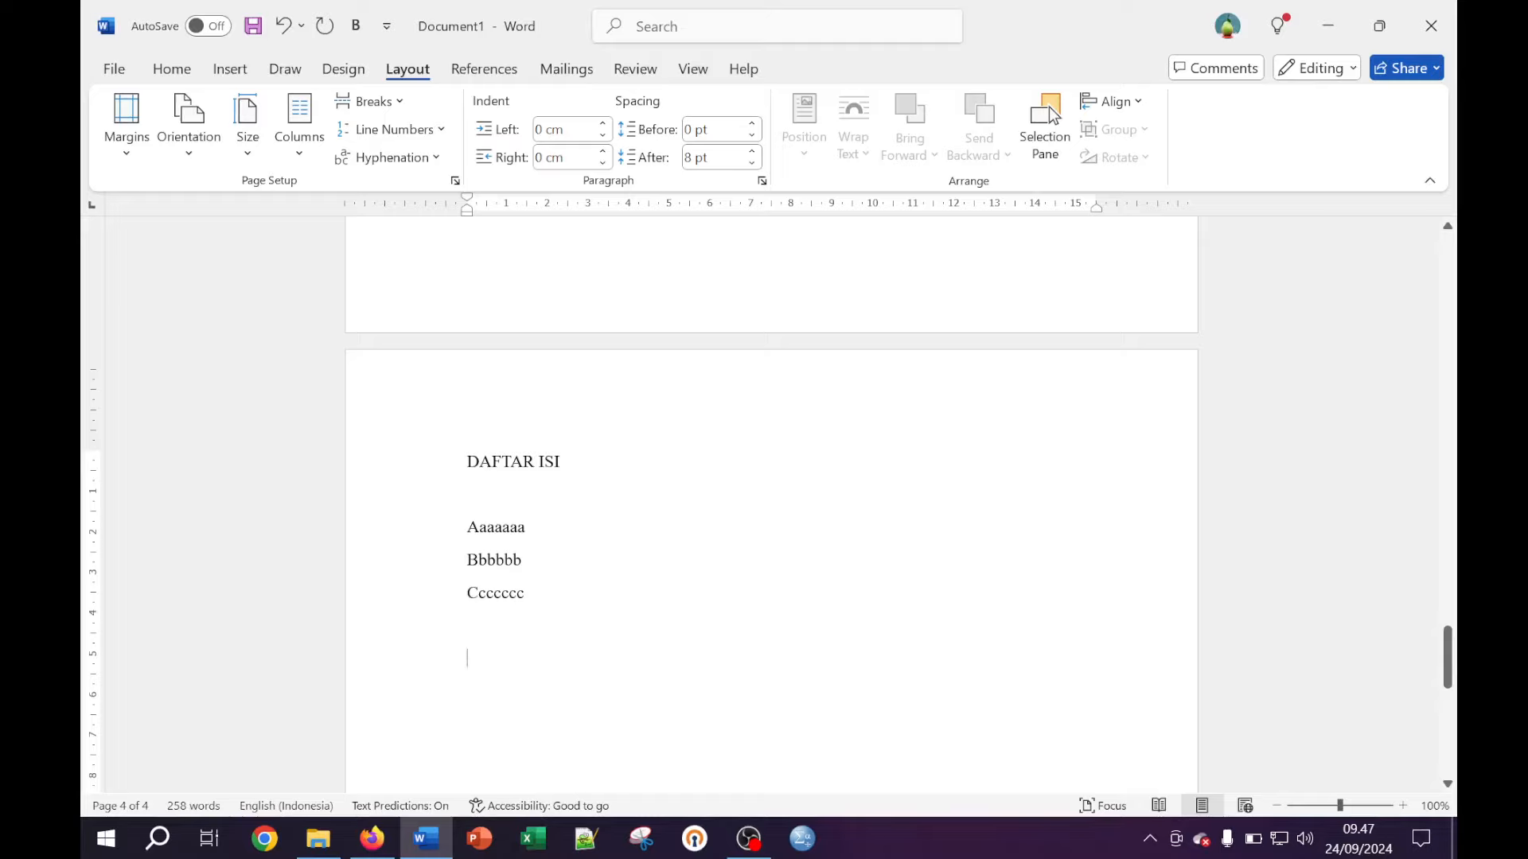
key("ctrl+shift+Left")
key("ctrl+shift+Left")
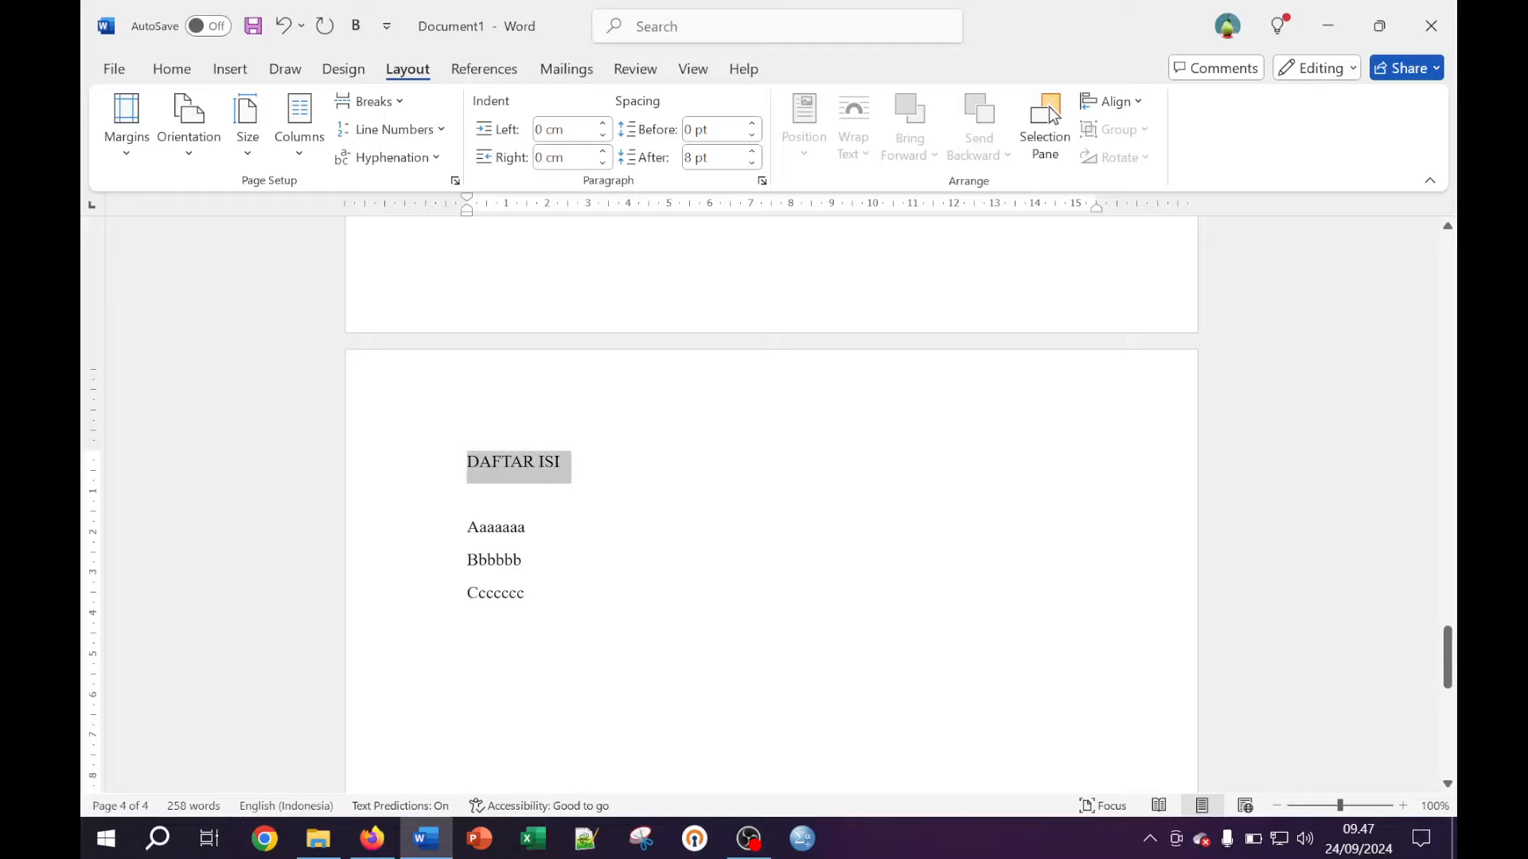
left_click(172, 68)
left_click(204, 144)
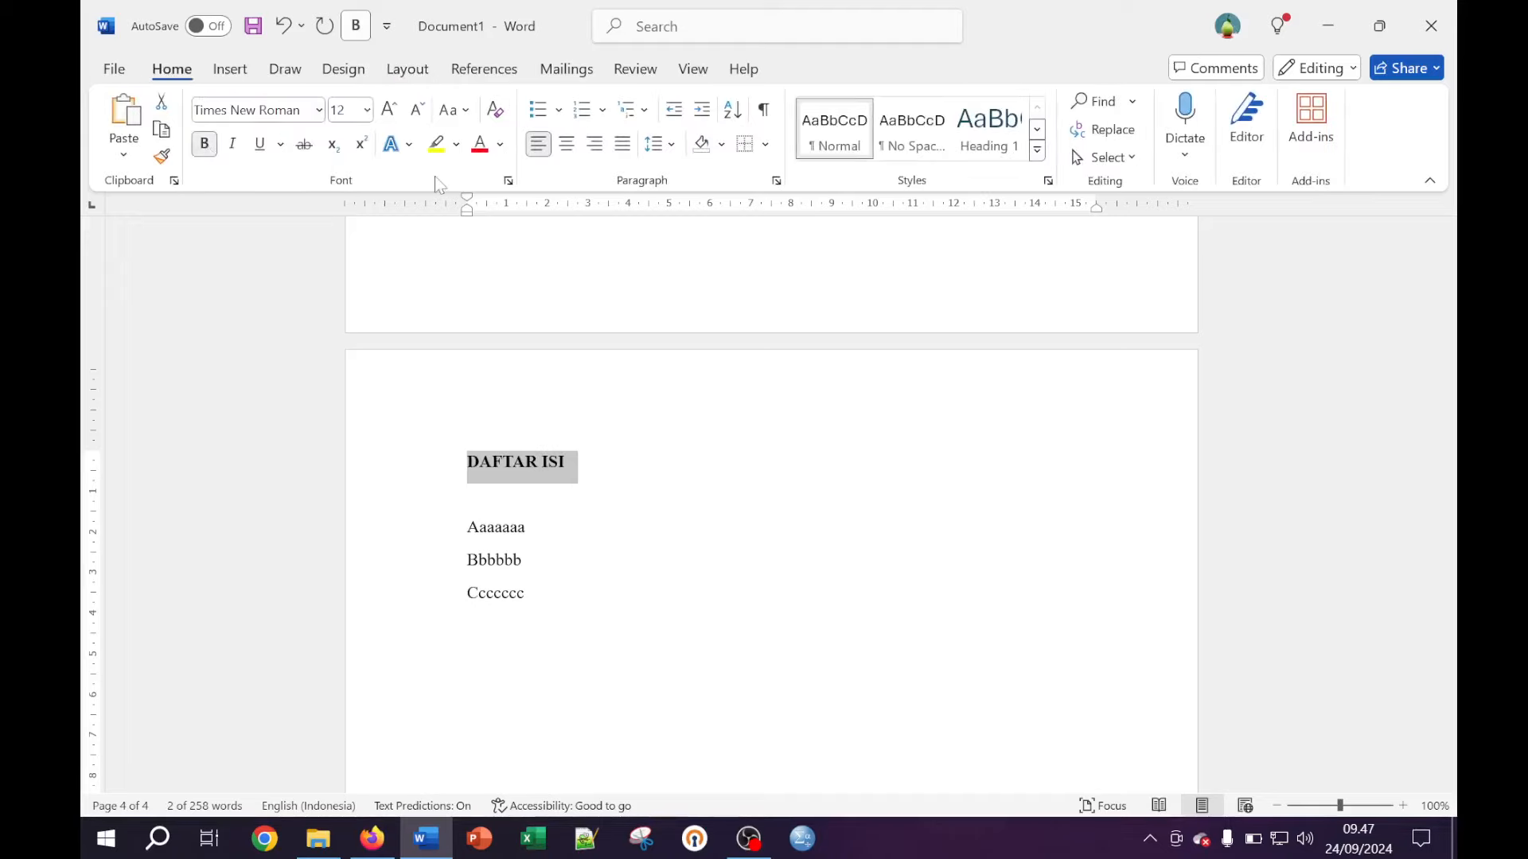
left_click(575, 147)
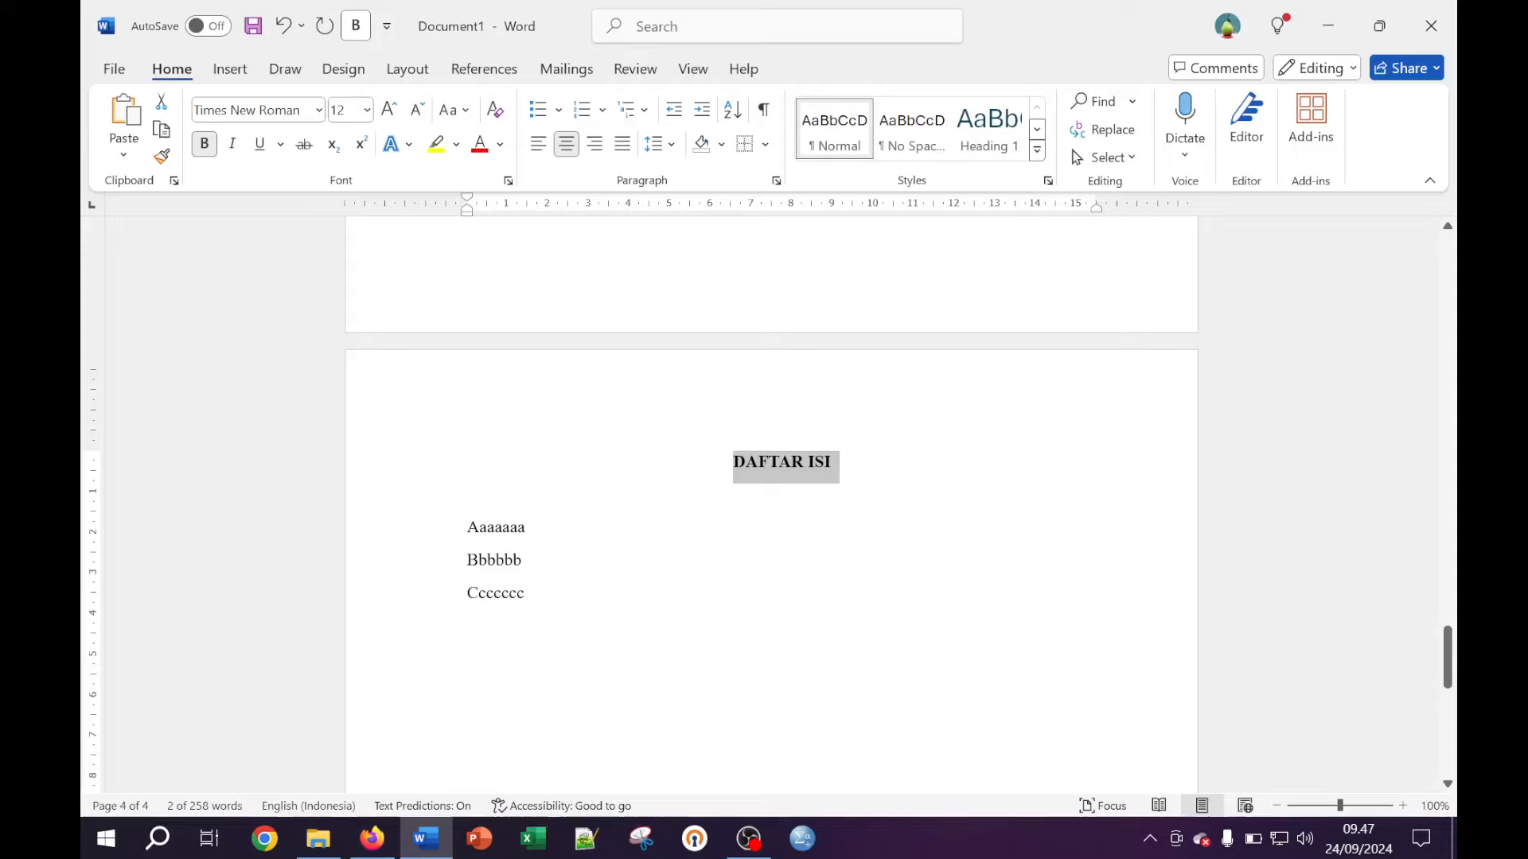
left_click(669, 639)
scroll(770, 504, "down", 2)
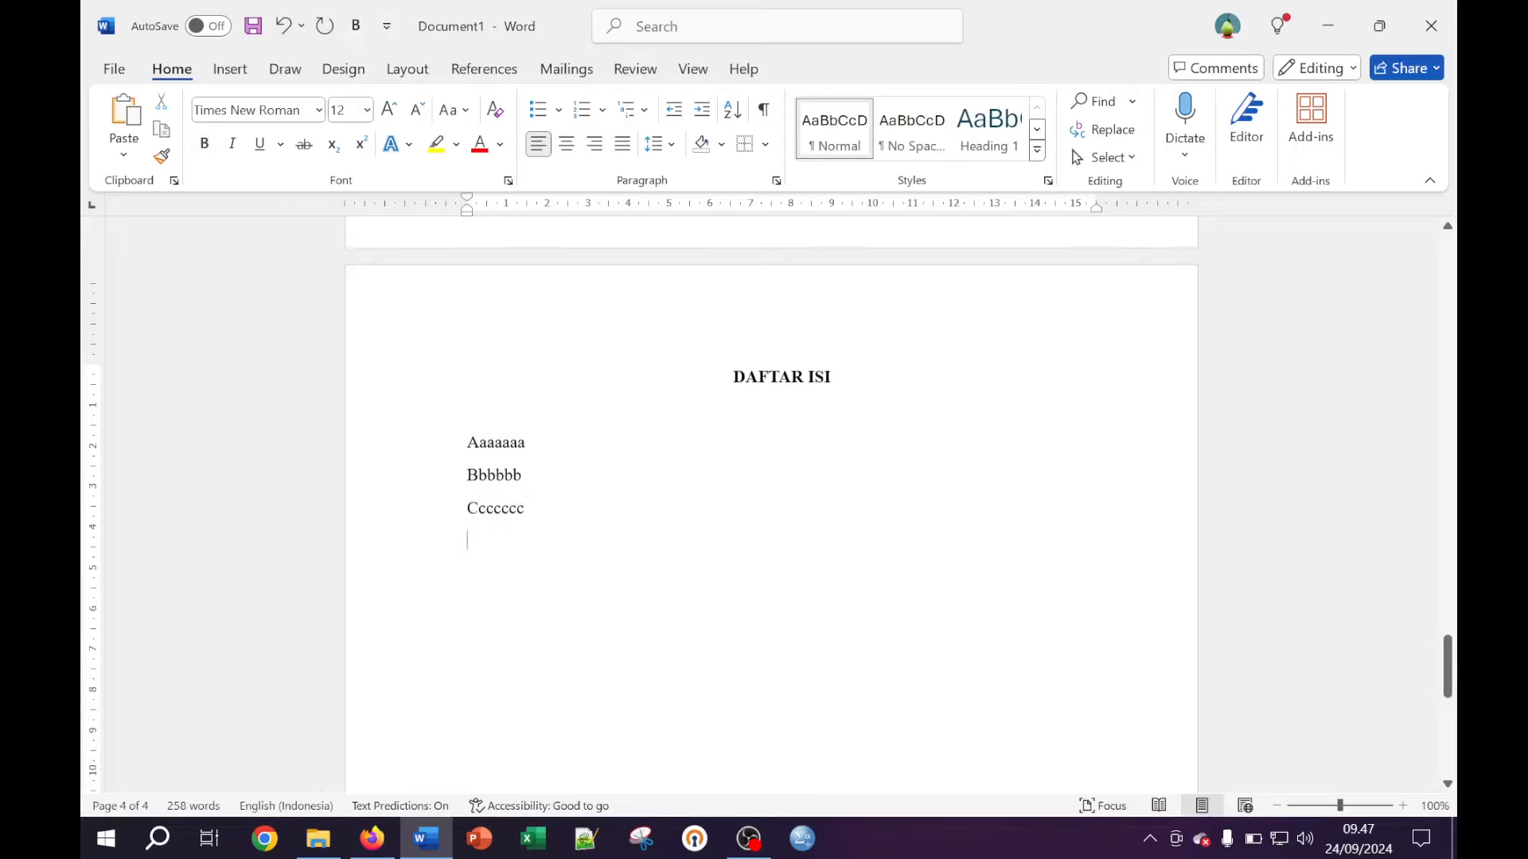
scroll(770, 504, "up", 4)
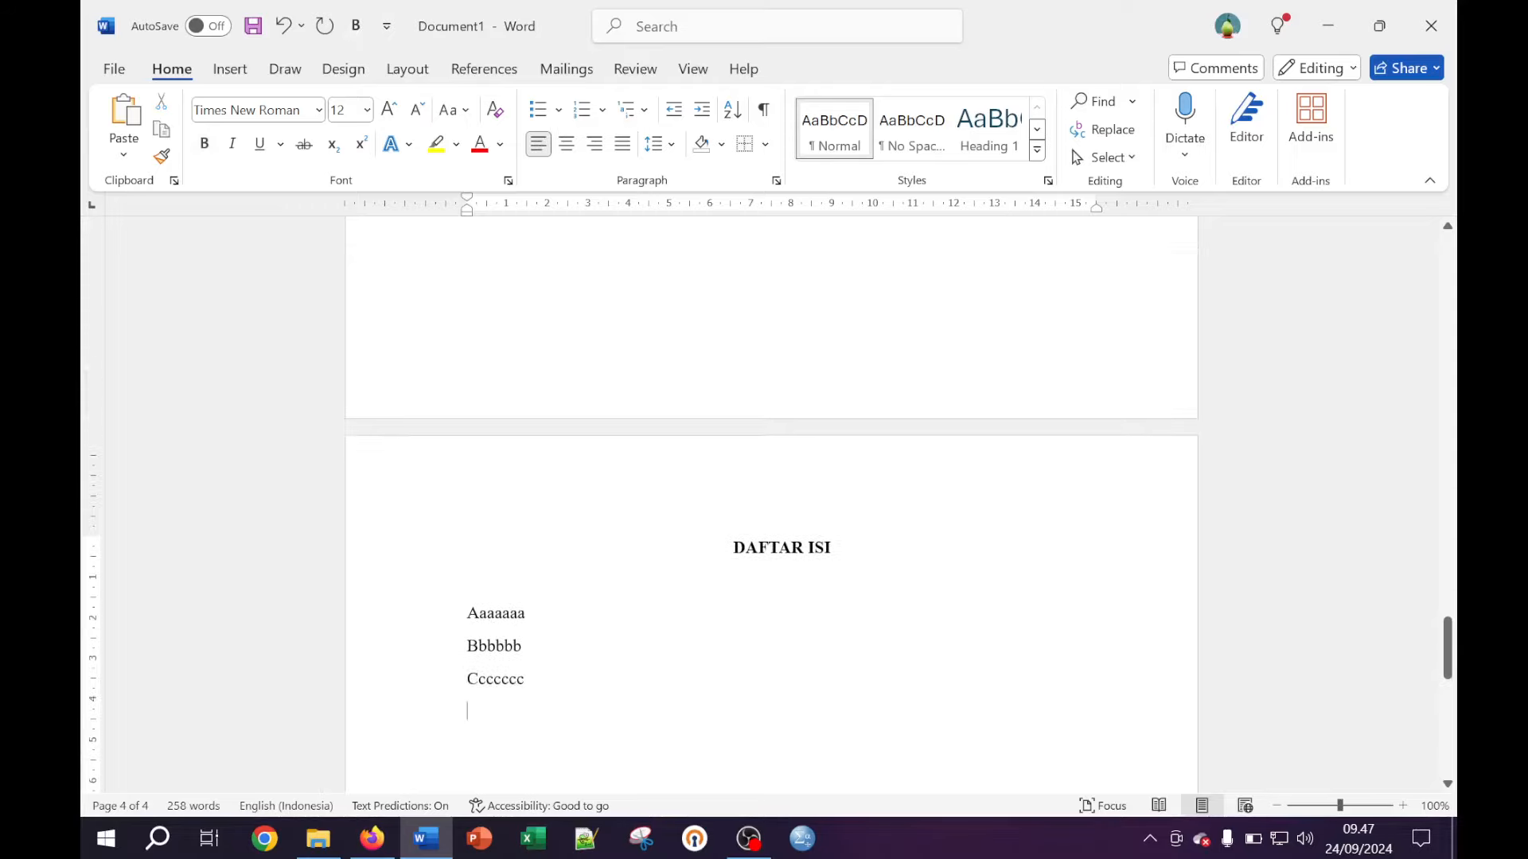
scroll(771, 505, "up", 10)
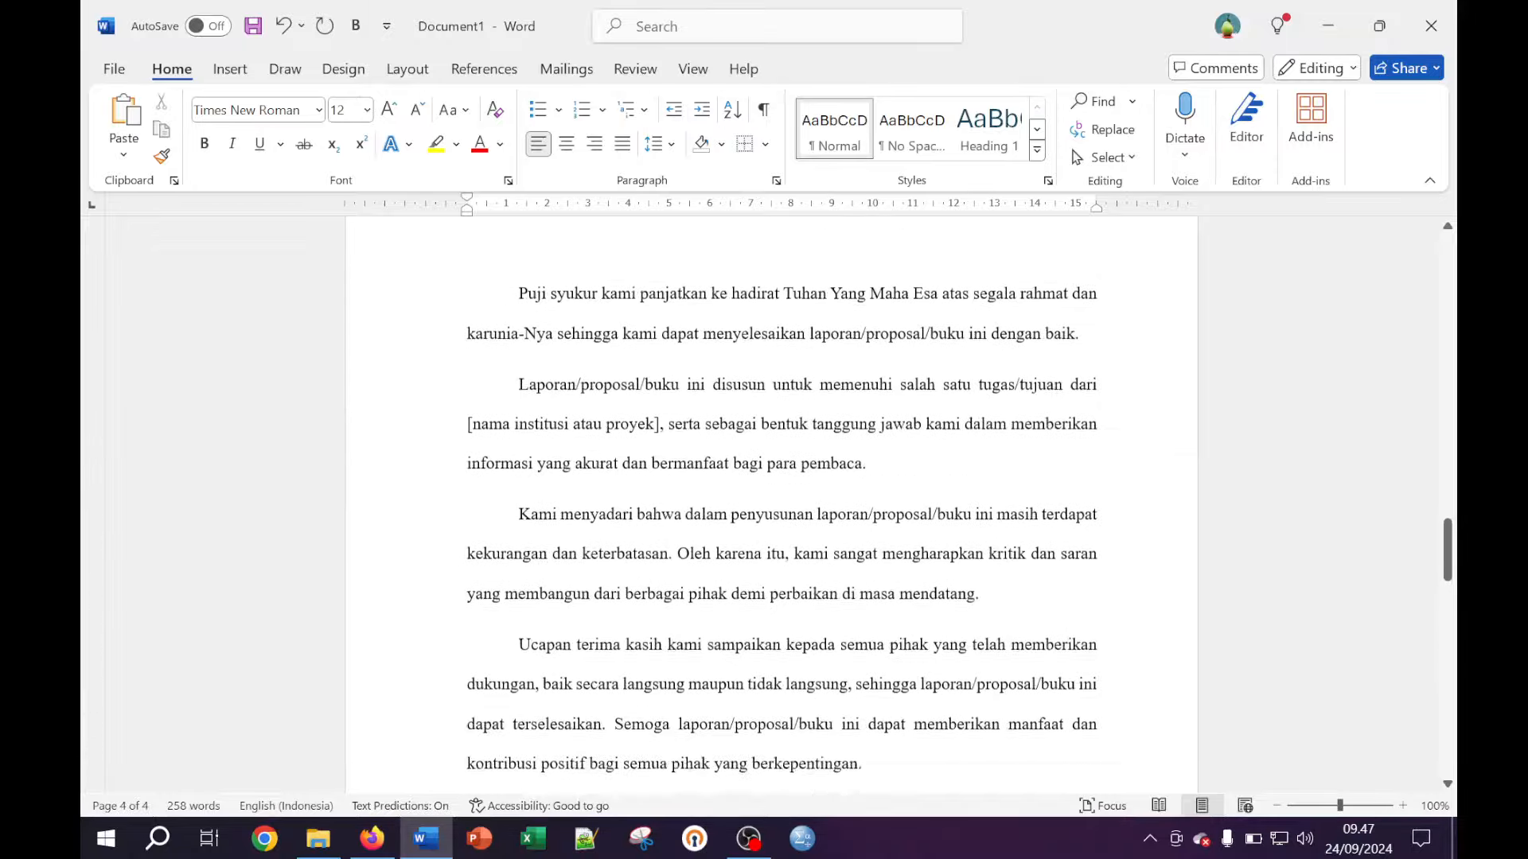
scroll(794, 573, "up", 10)
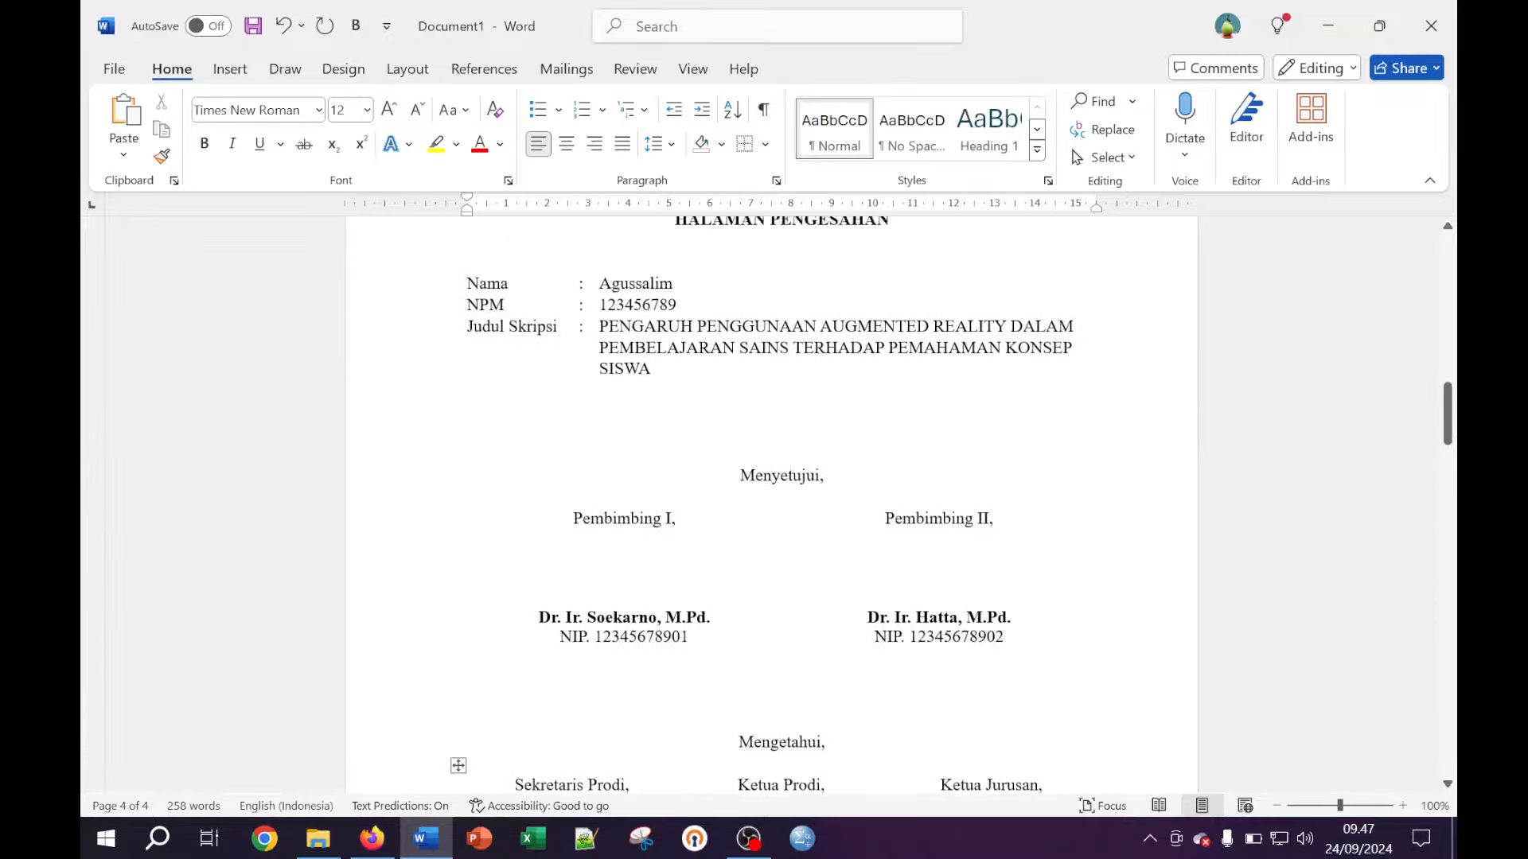
scroll(798, 568, "up", 12)
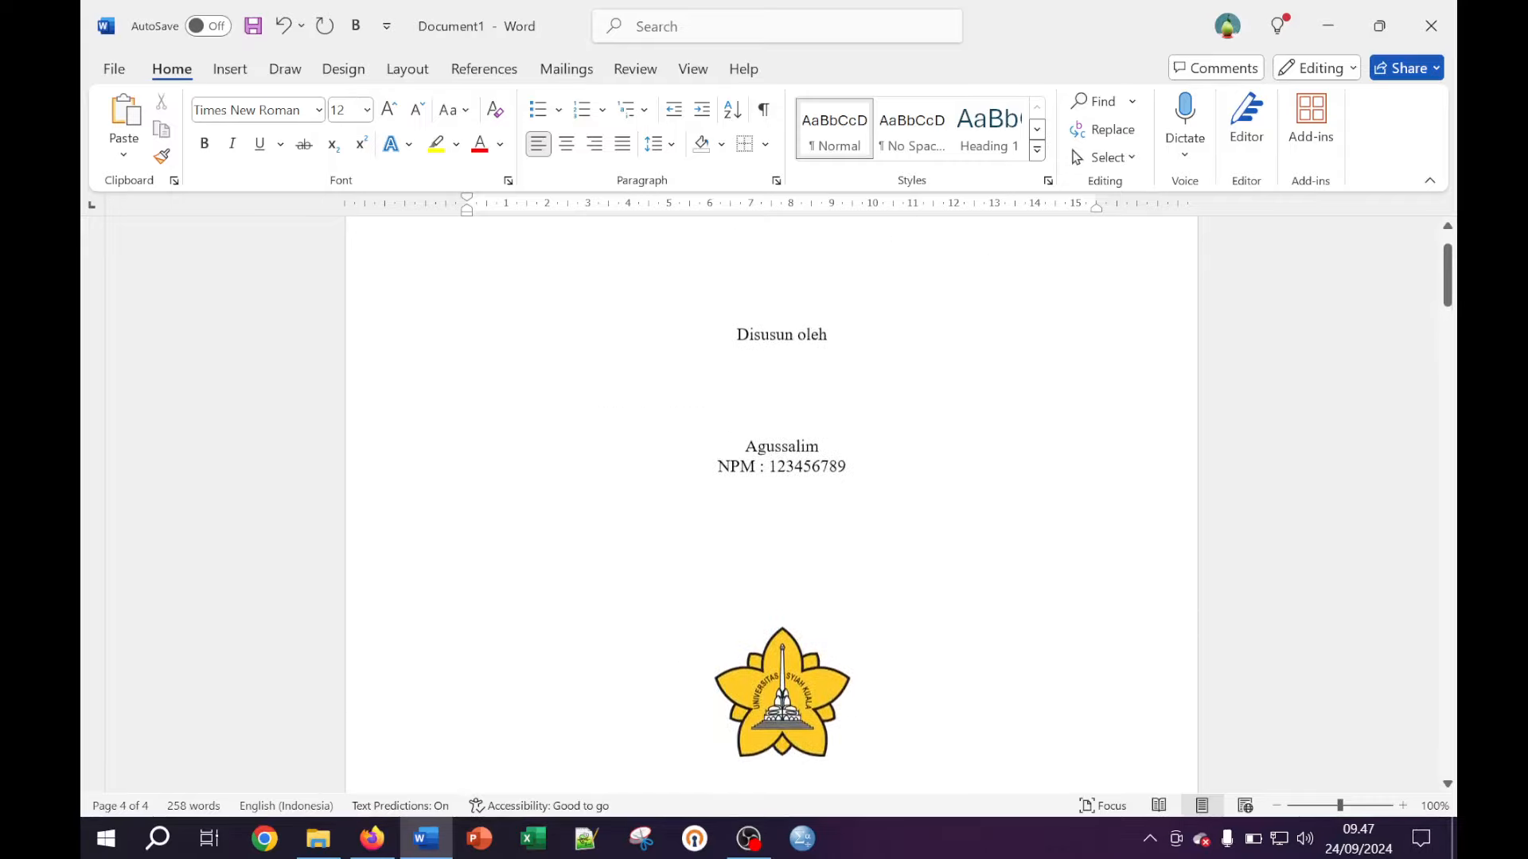
scroll(791, 545, "down", 10)
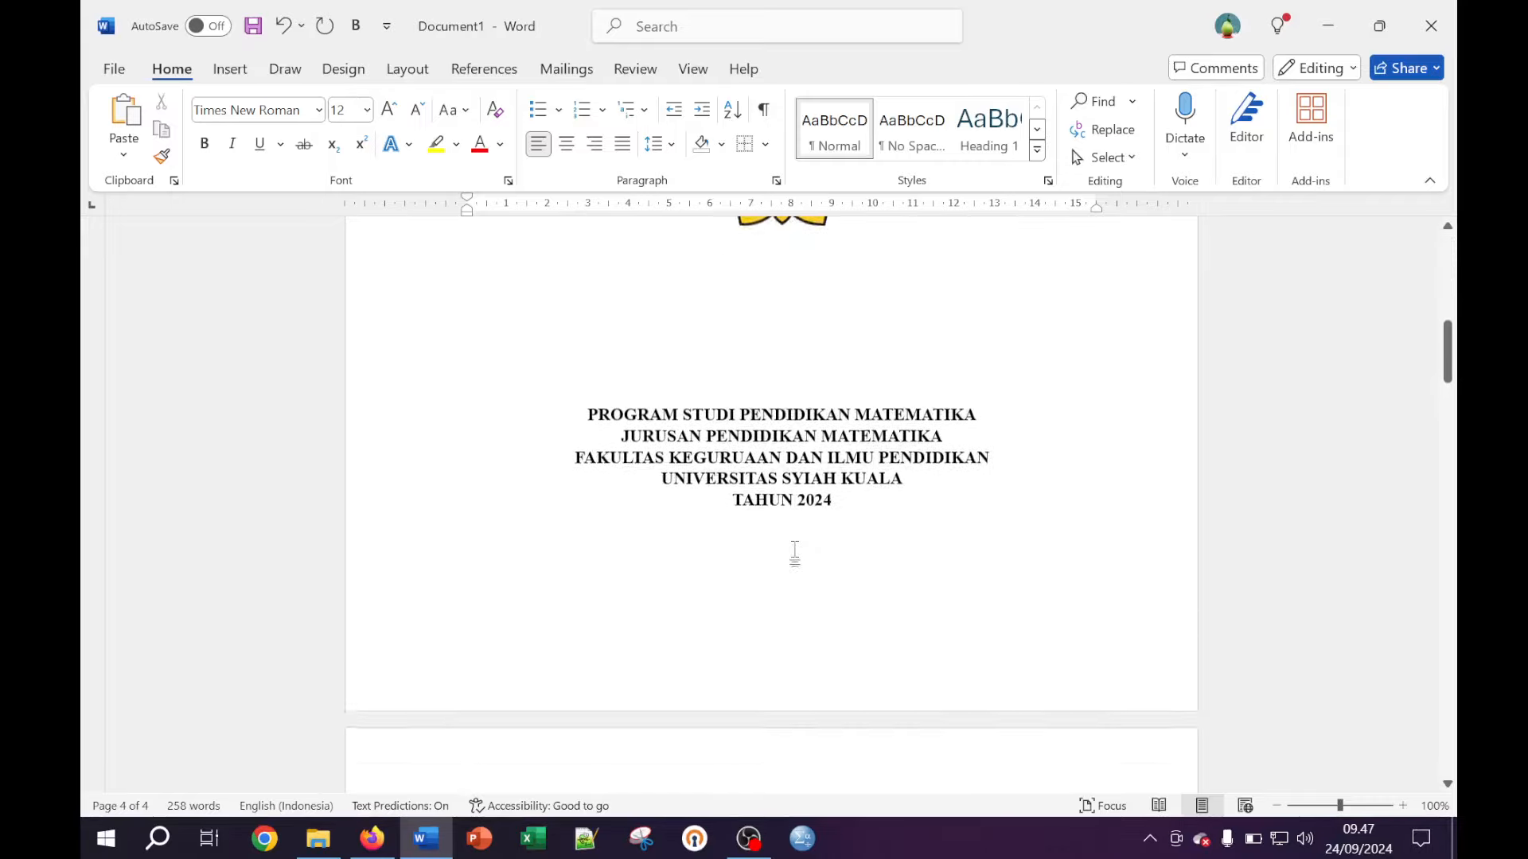
scroll(770, 501, "down", 3)
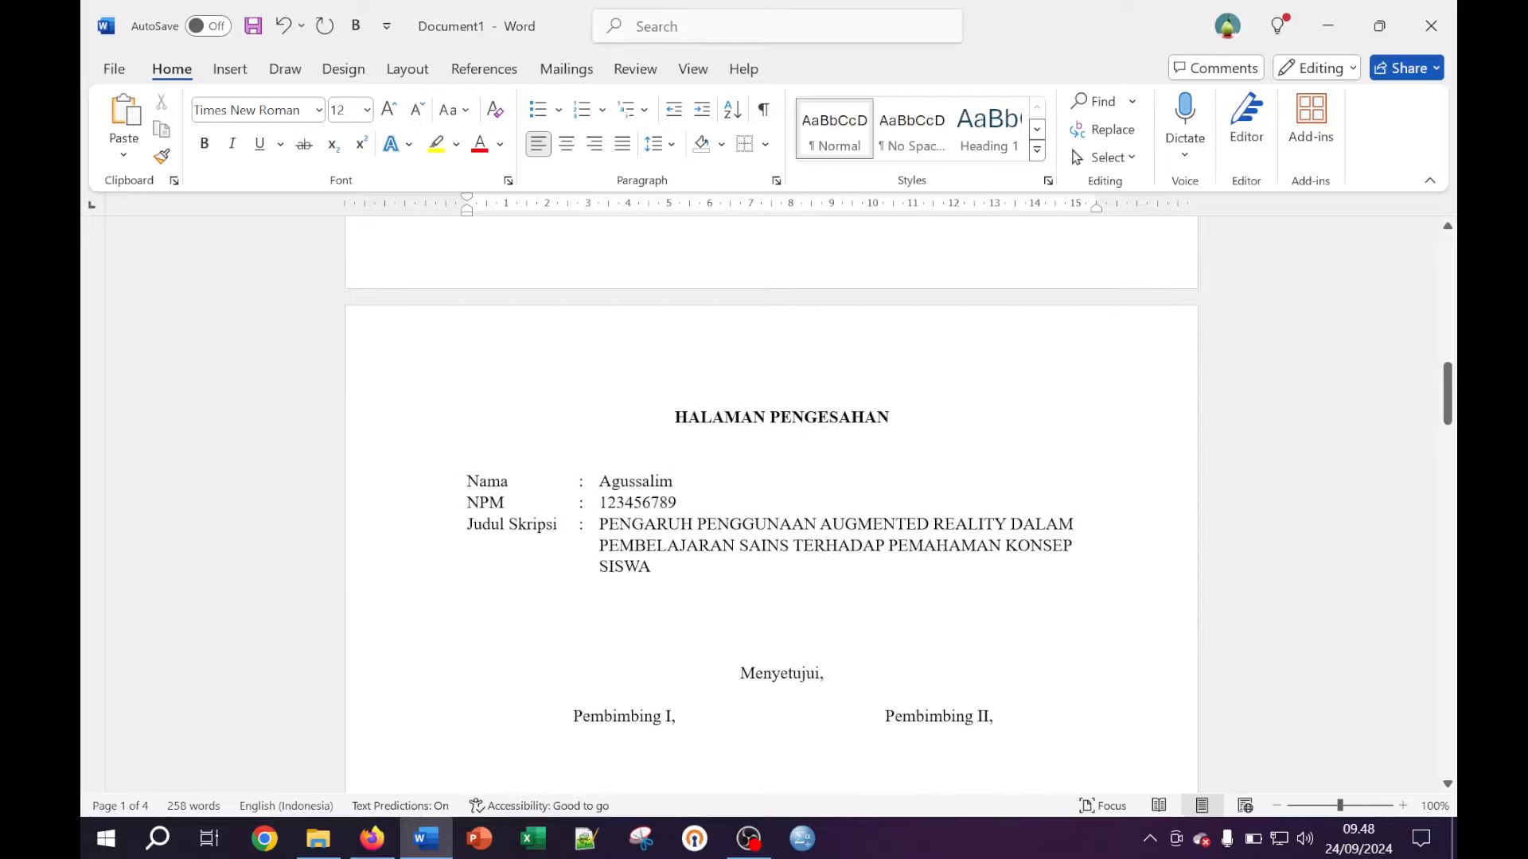
scroll(795, 546, "down", 7)
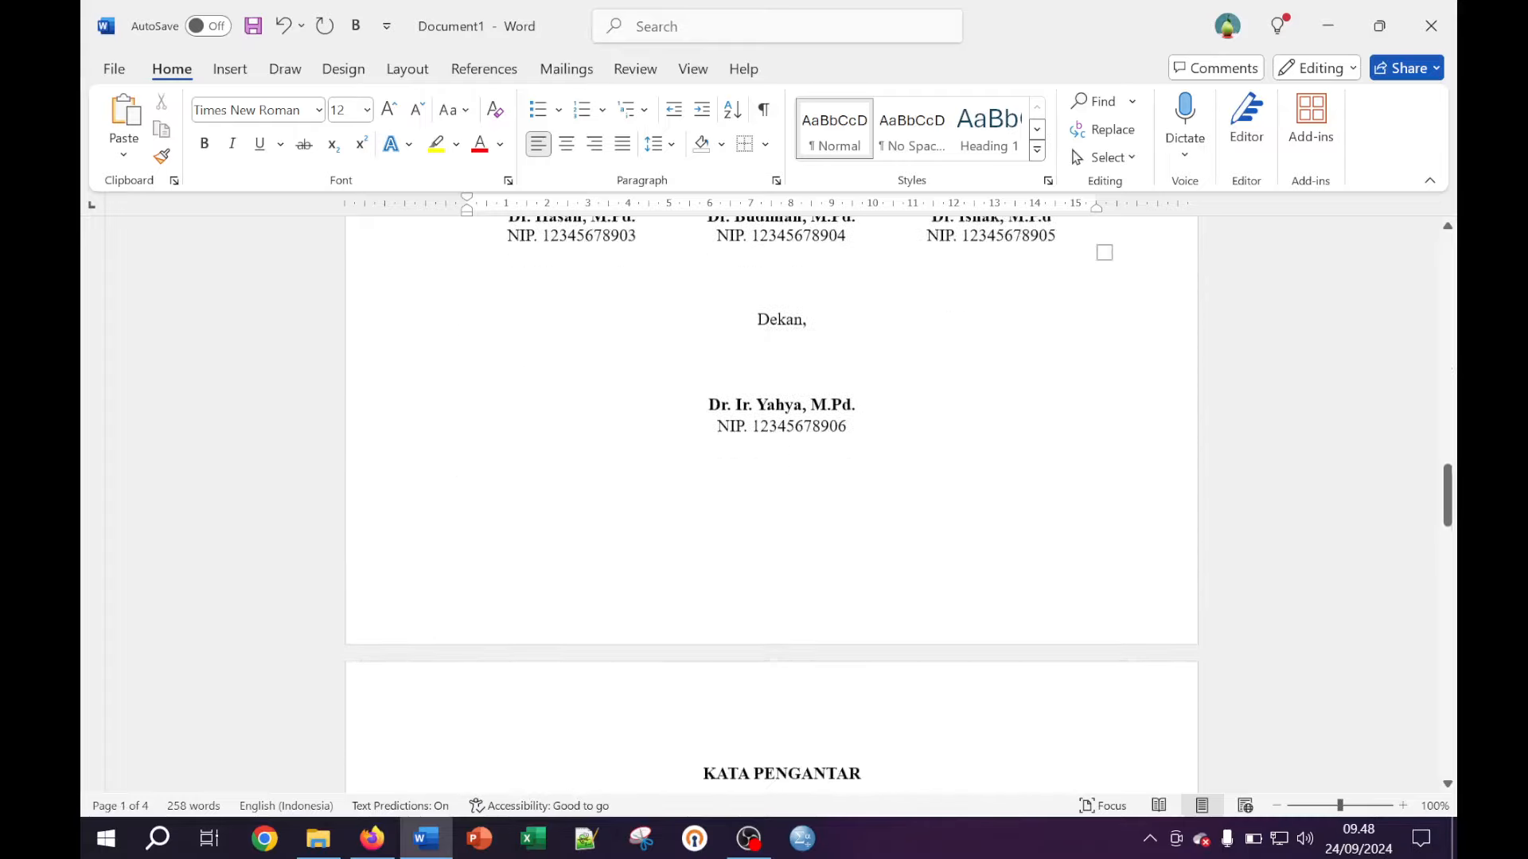
scroll(771, 498, "down", 4)
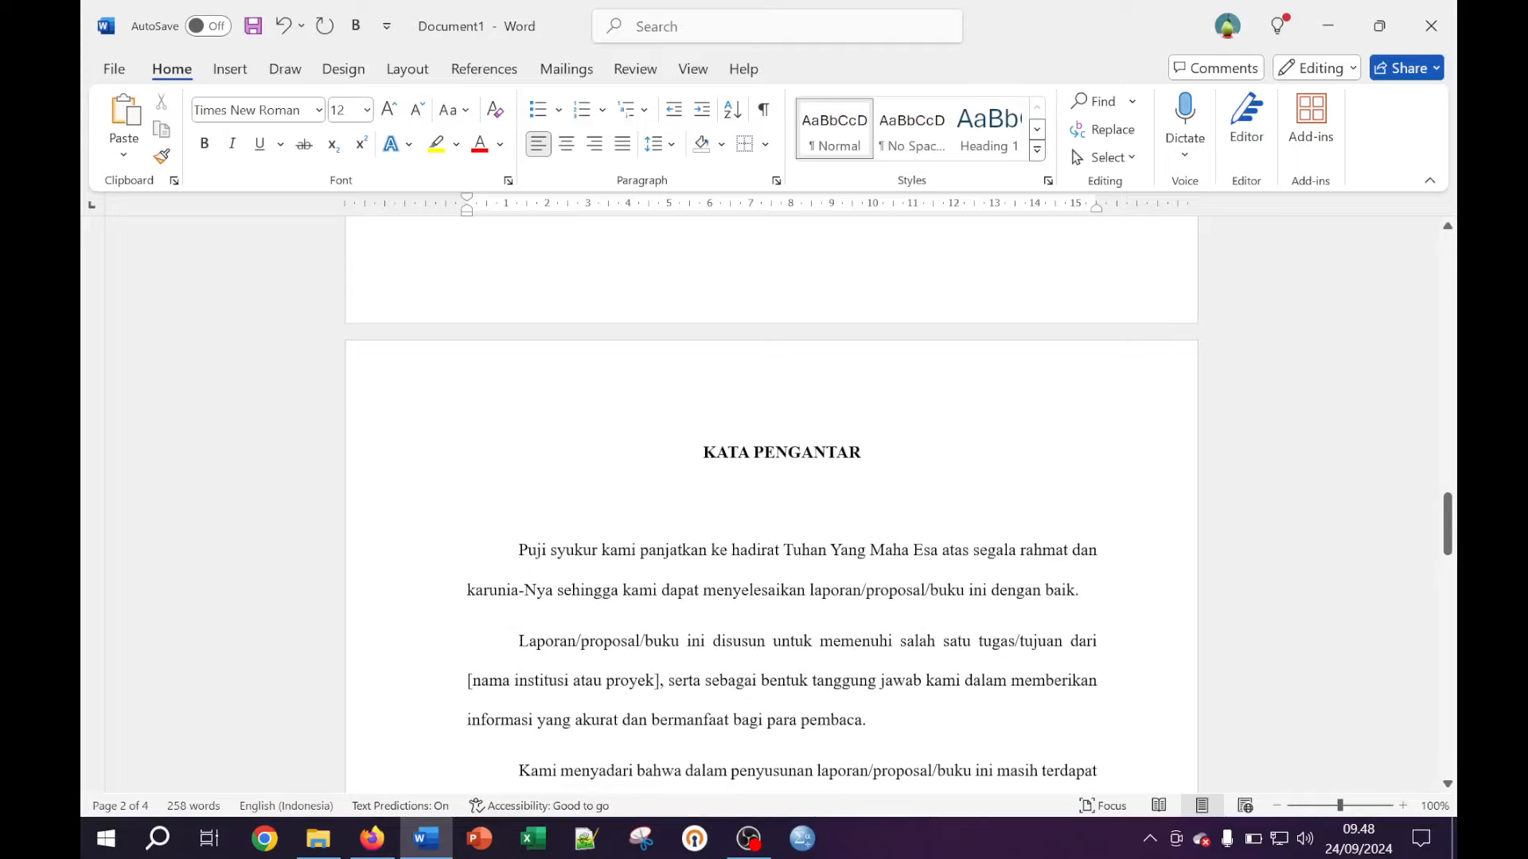
scroll(770, 501, "down", 7)
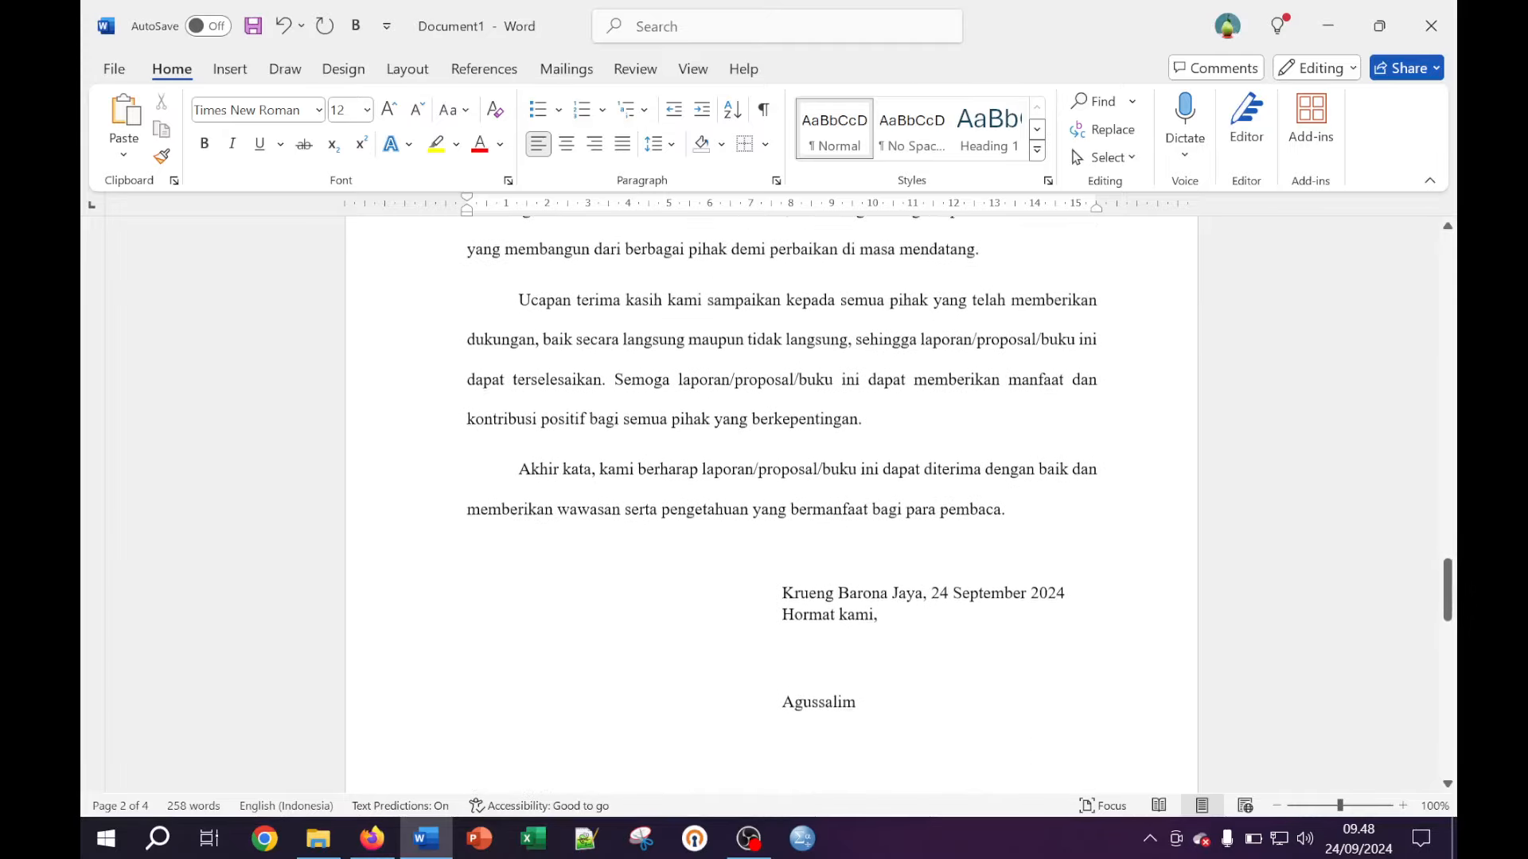
scroll(1084, 518, "down", 5)
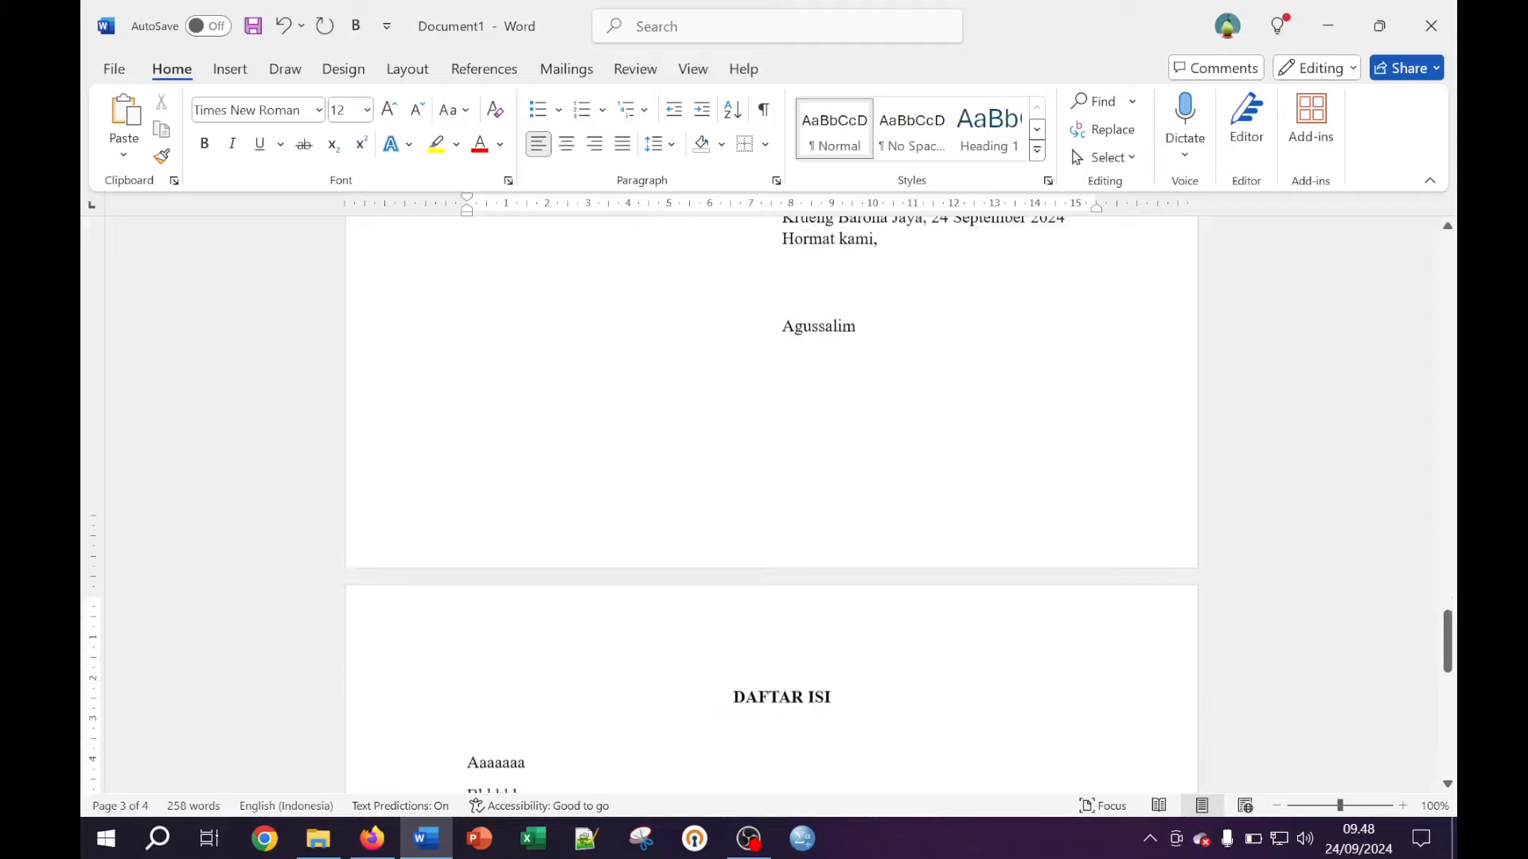
scroll(771, 505, "down", 1)
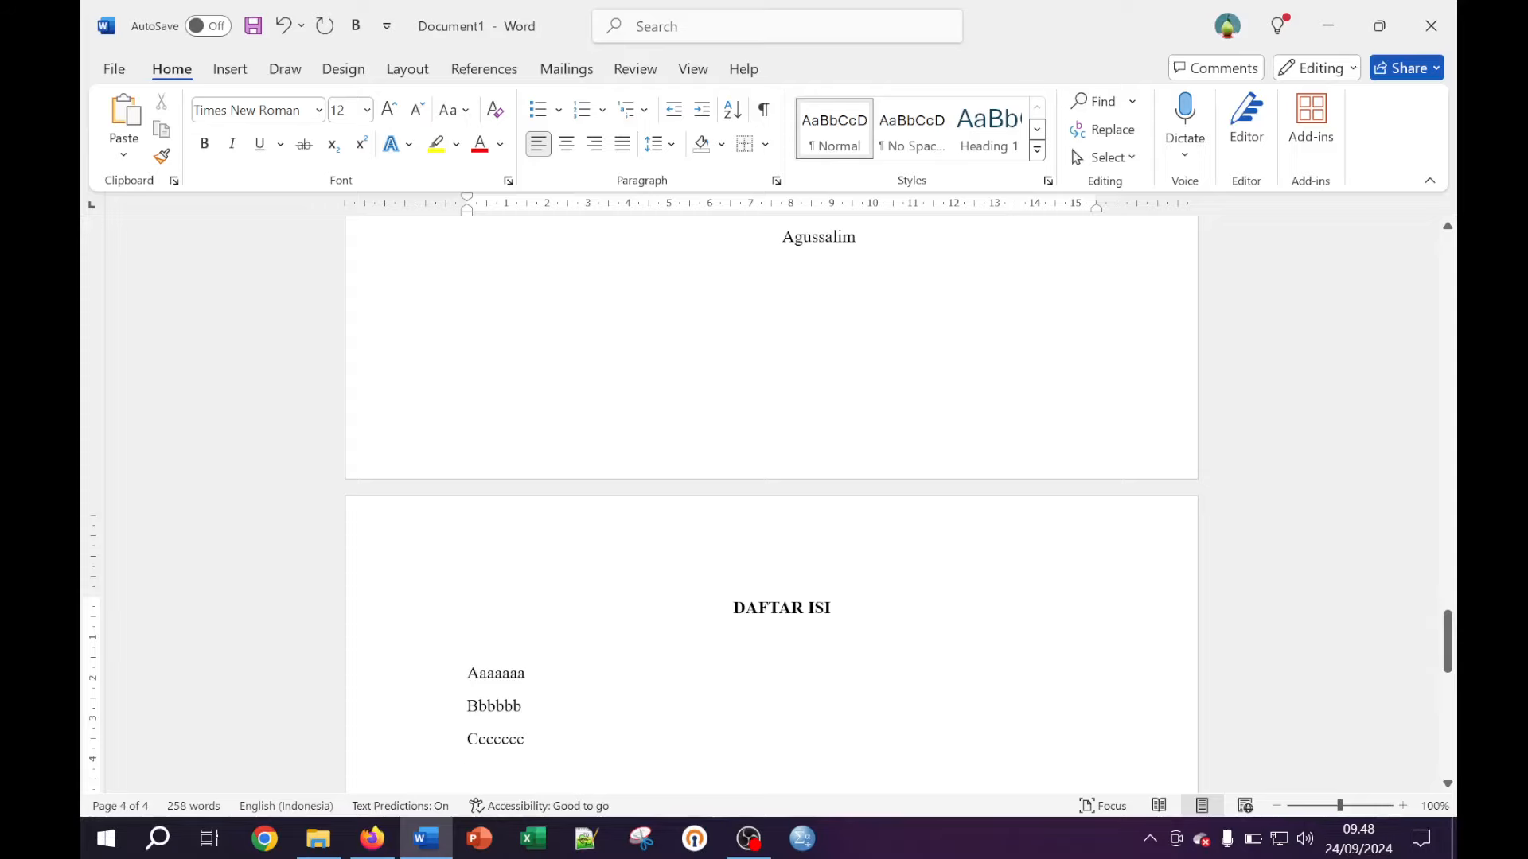
scroll(771, 505, "down", 1)
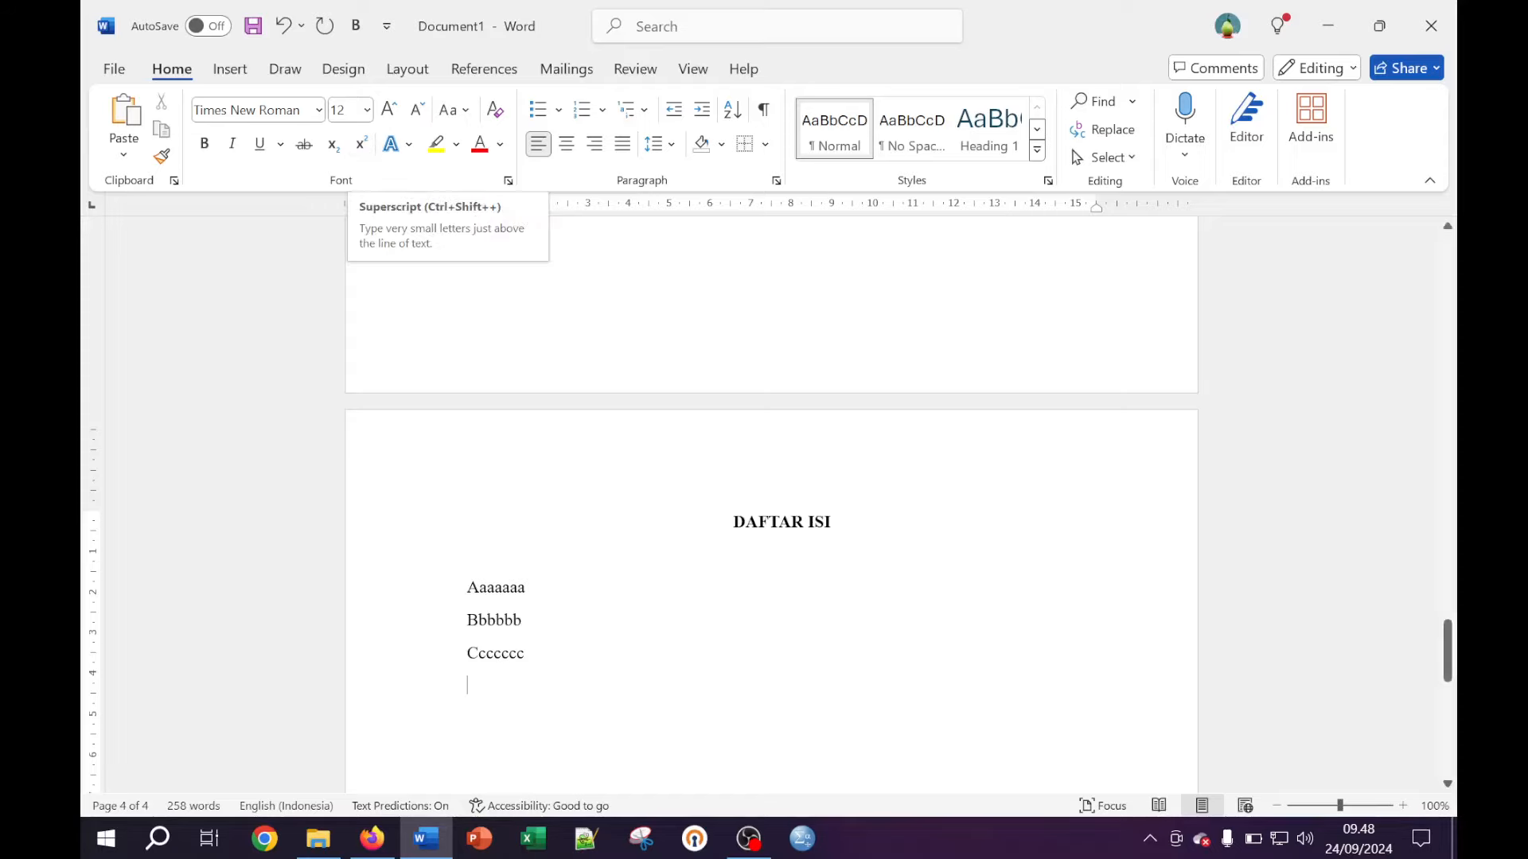
Open the Layout Breaks list and close it without inserting a break
left_click(419, 70)
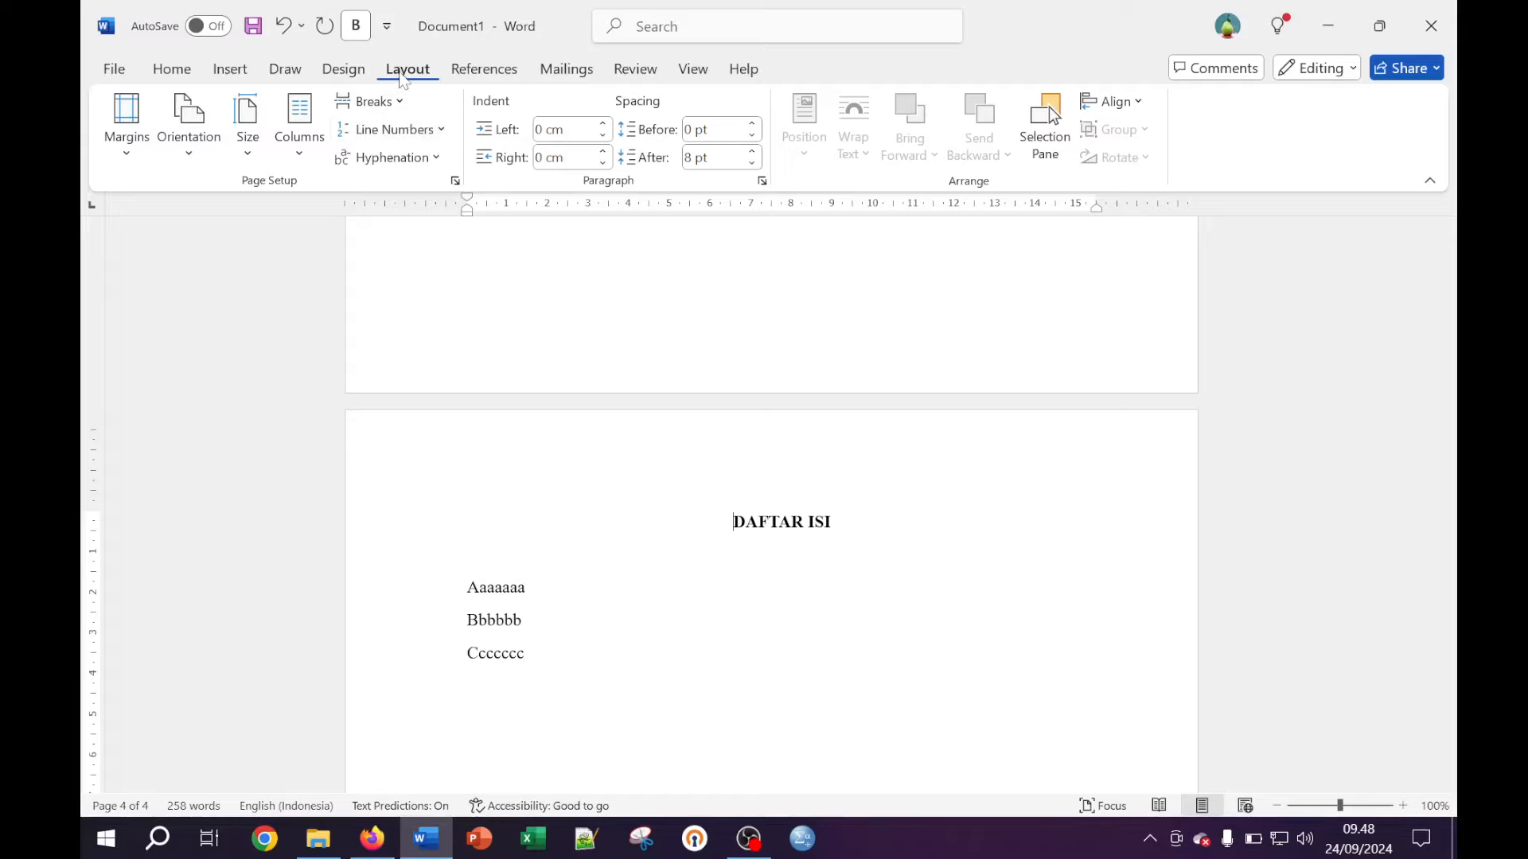
left_click(373, 102)
key("Escape")
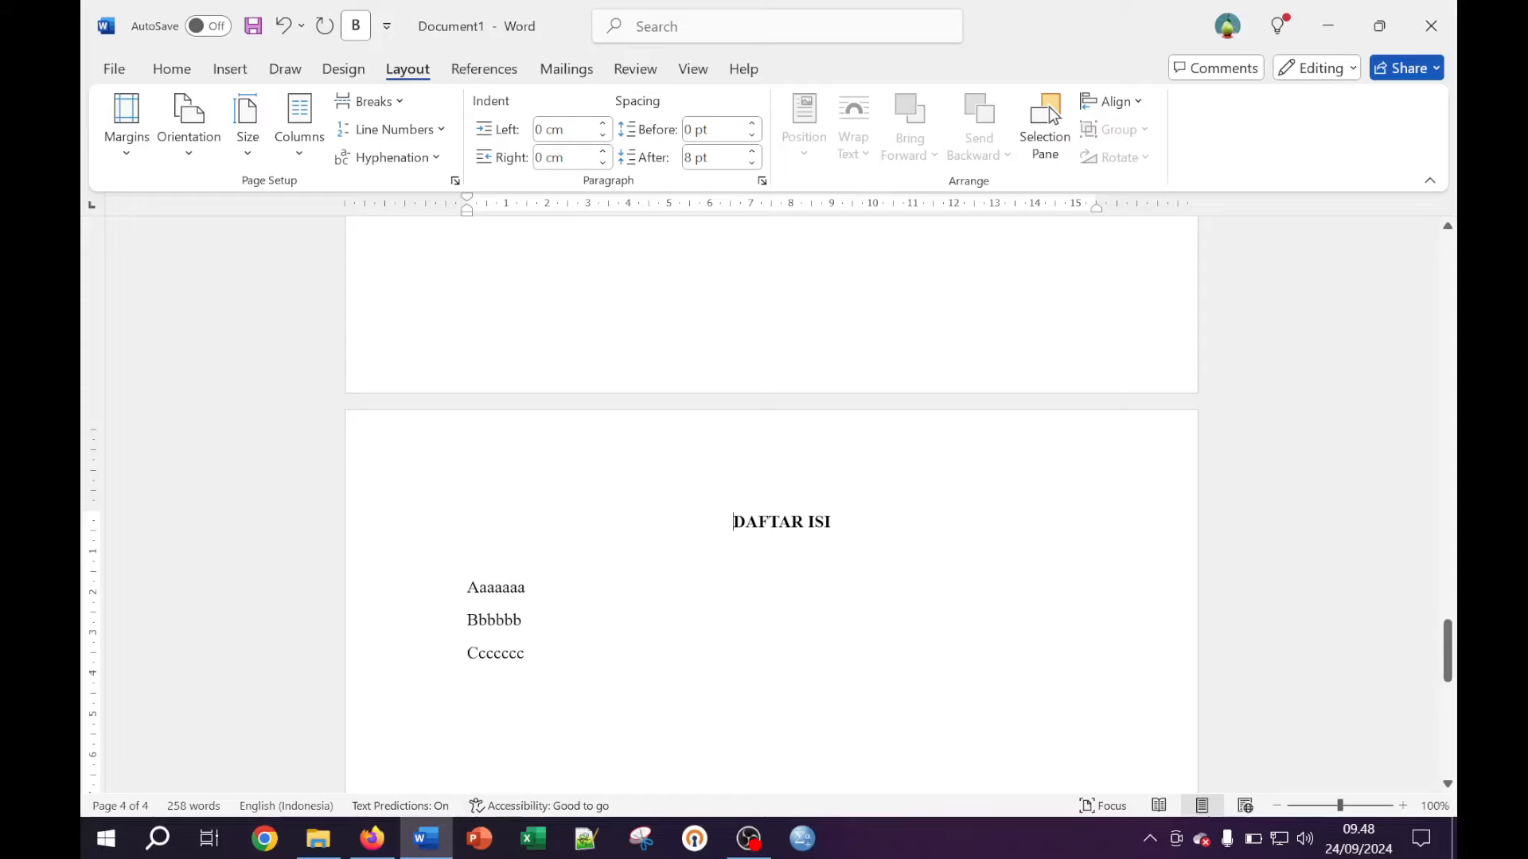
Select the whole 'Ucapan terima kasih' paragraph in the preface
scroll(770, 509, "up", 3)
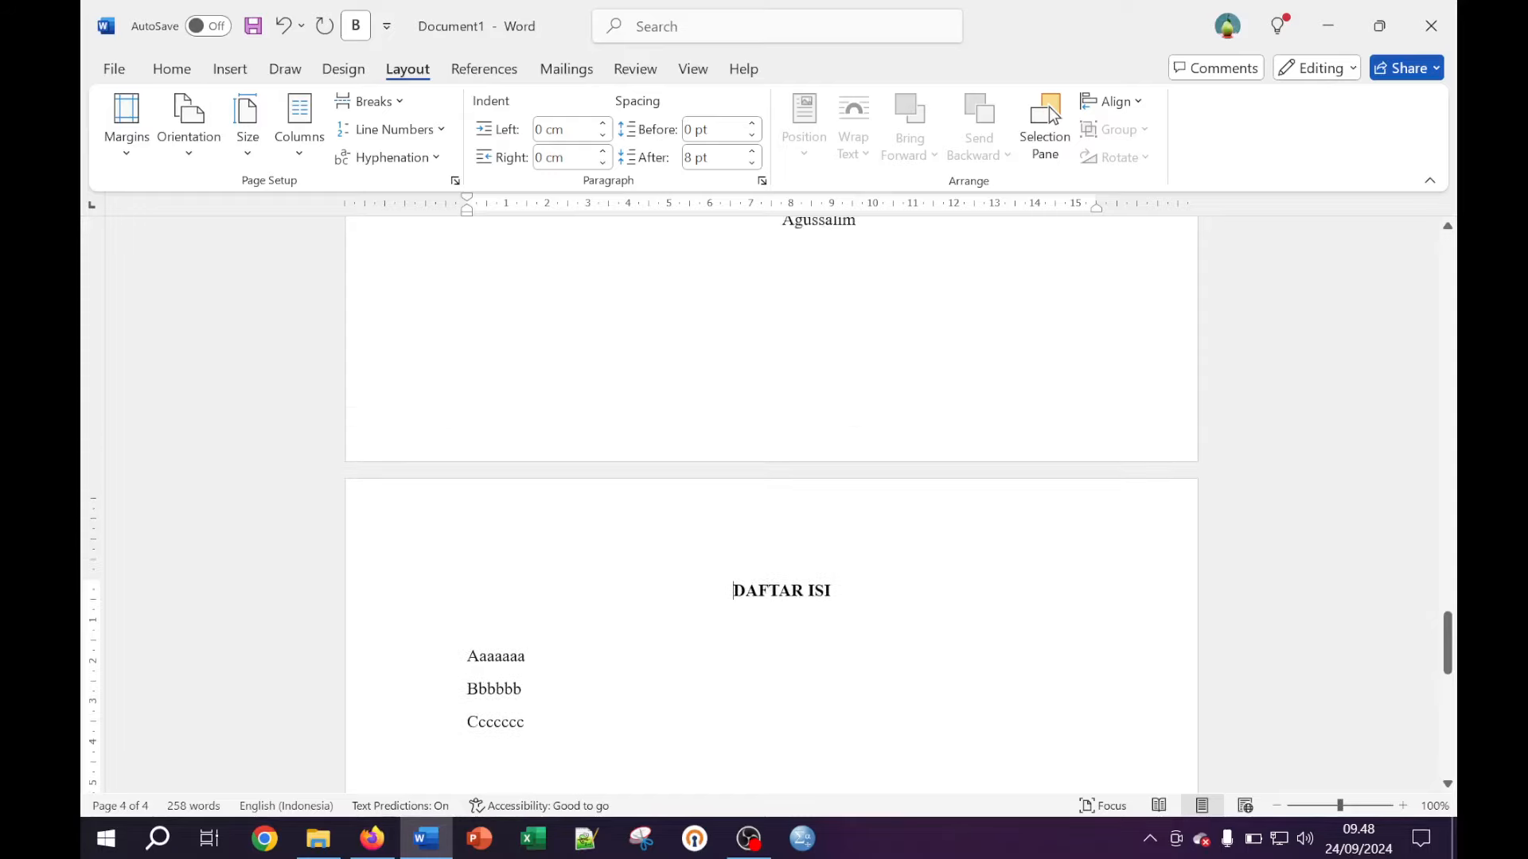
scroll(912, 452, "up", 1)
scroll(912, 452, "down", 4)
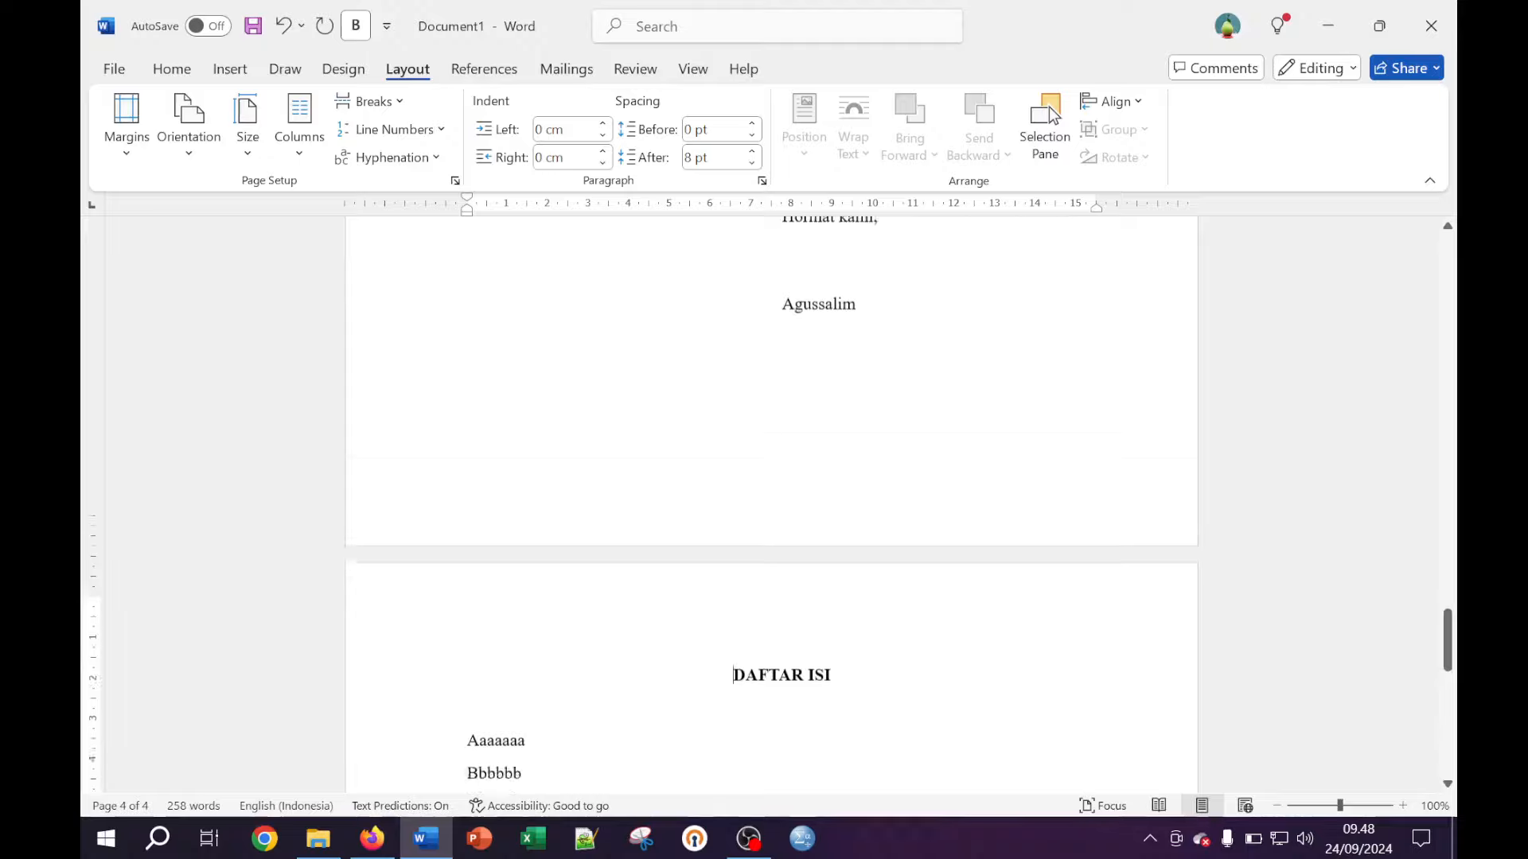
scroll(912, 452, "up", 5)
scroll(770, 510, "up", 19)
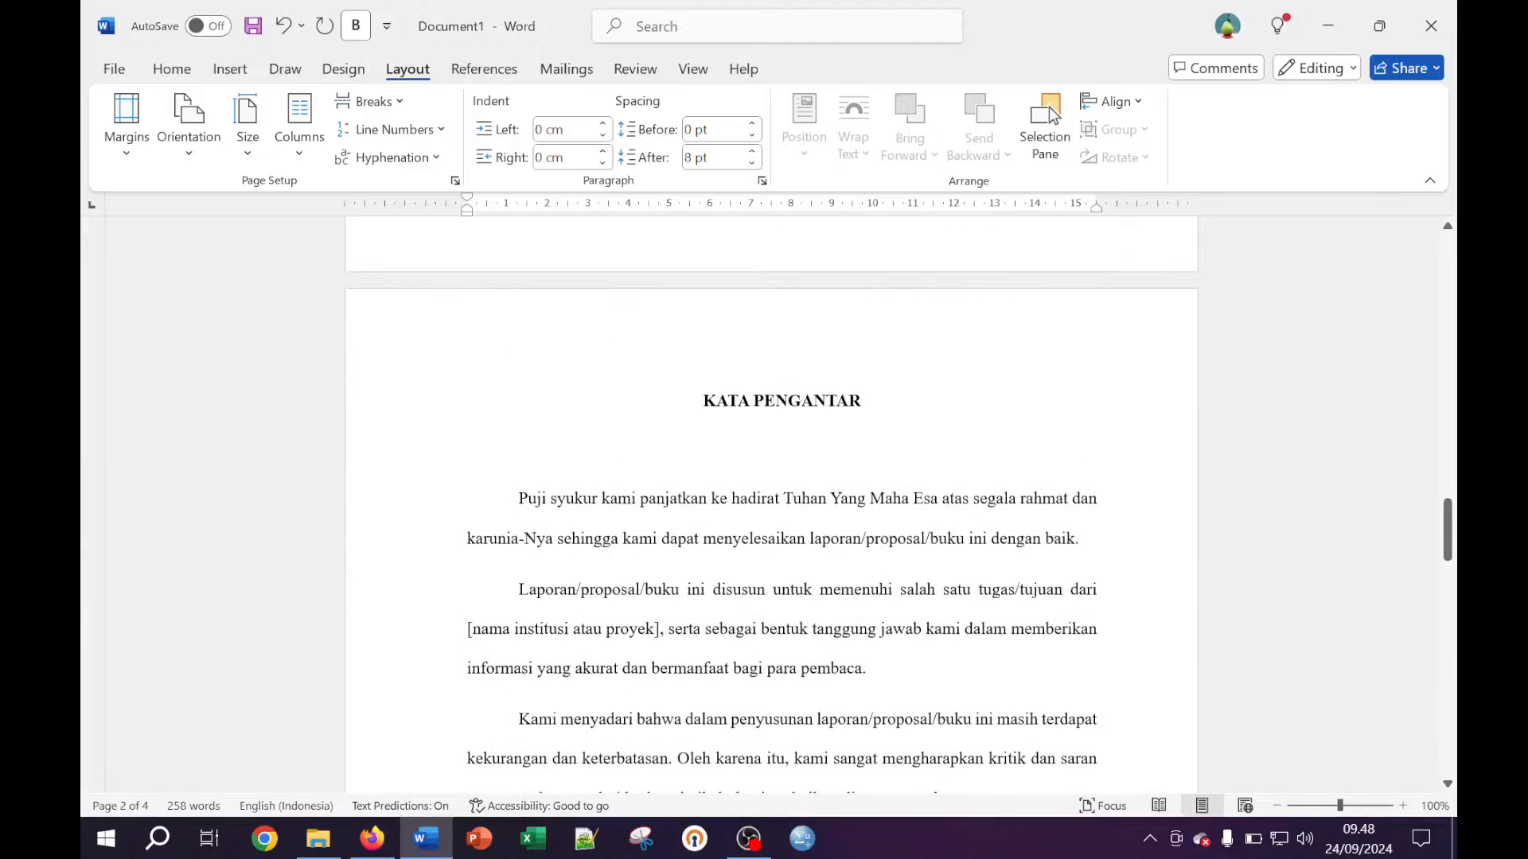
scroll(771, 509, "down", 6)
scroll(770, 509, "down", 4)
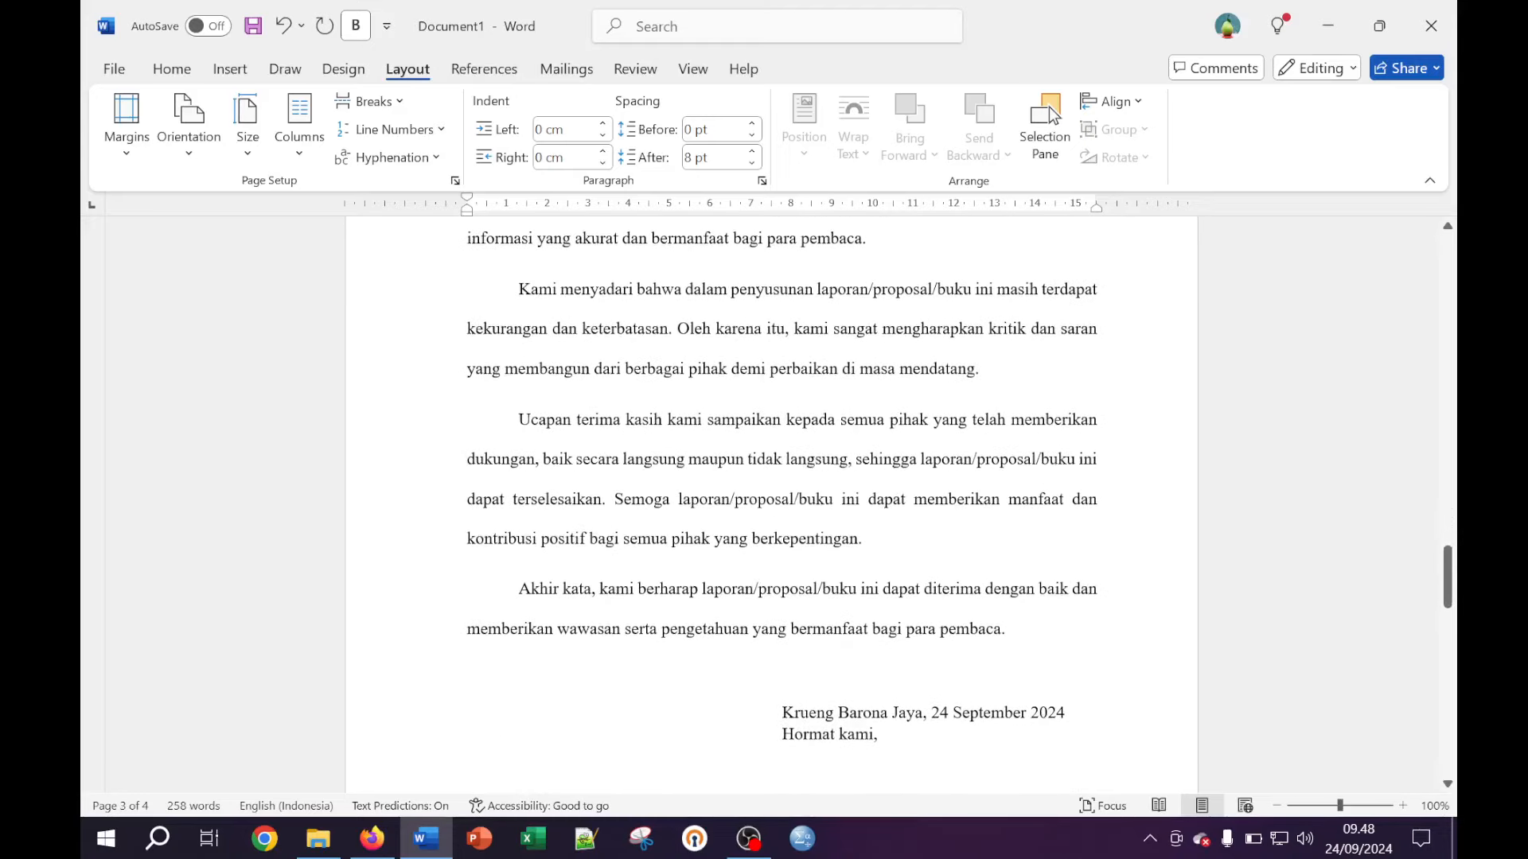
left_click(863, 538)
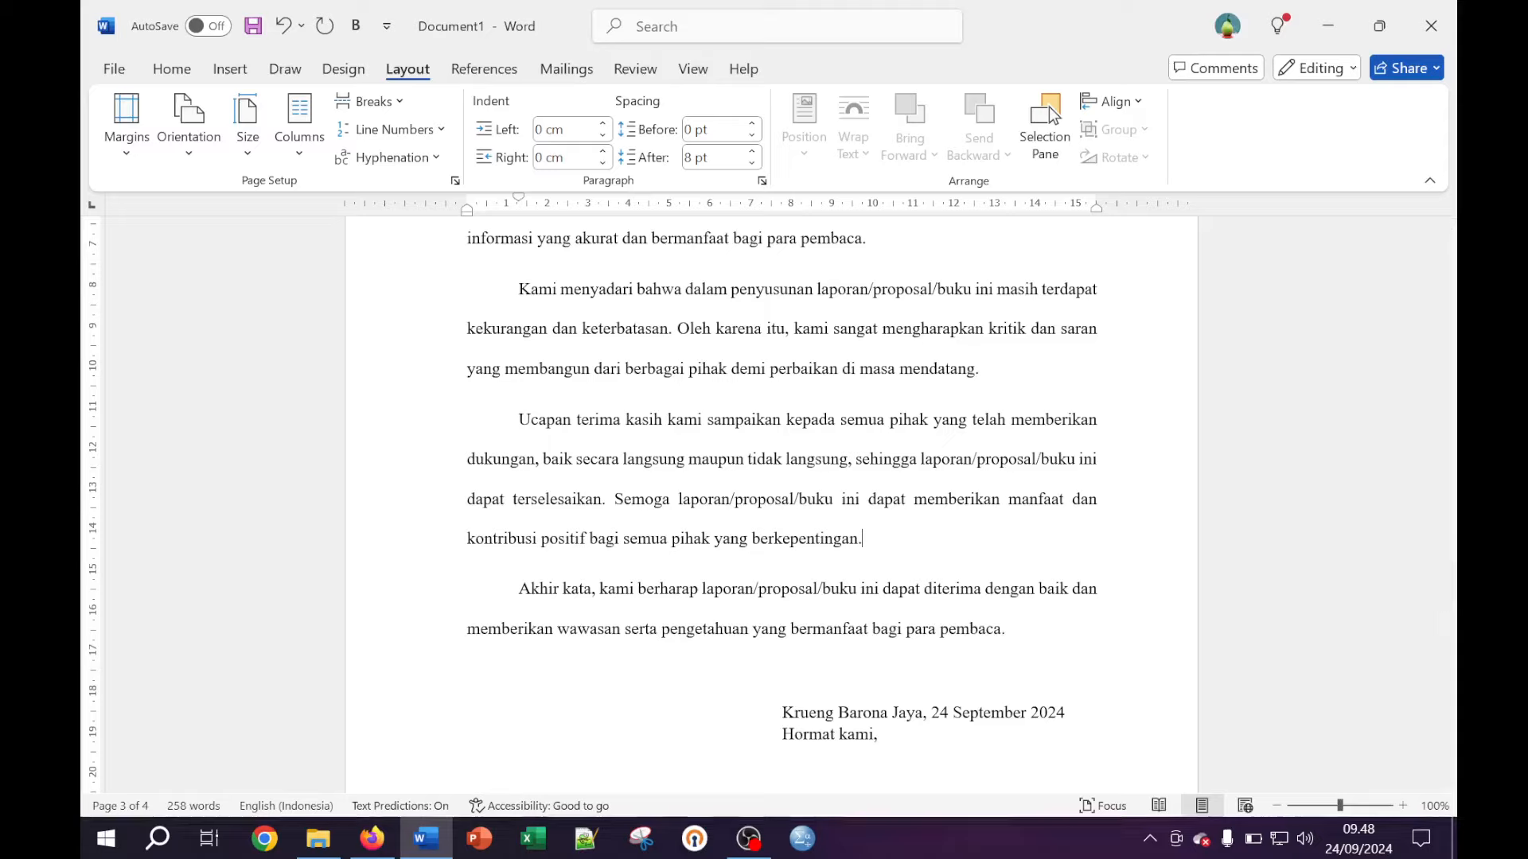
scroll(1049, 106, "down", 5)
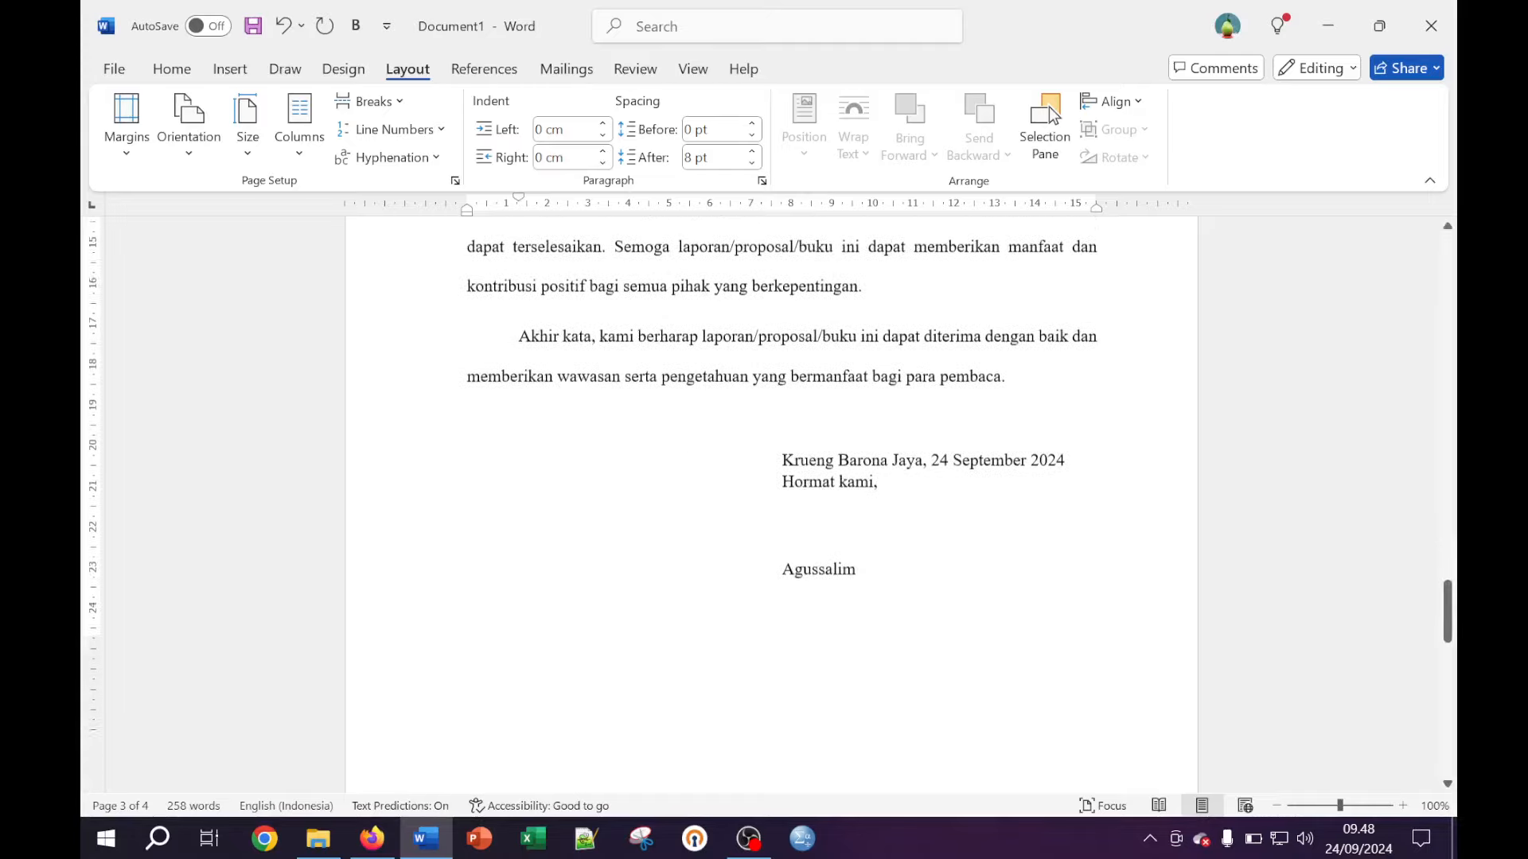
key("Down")
key("Down")
key("Down")
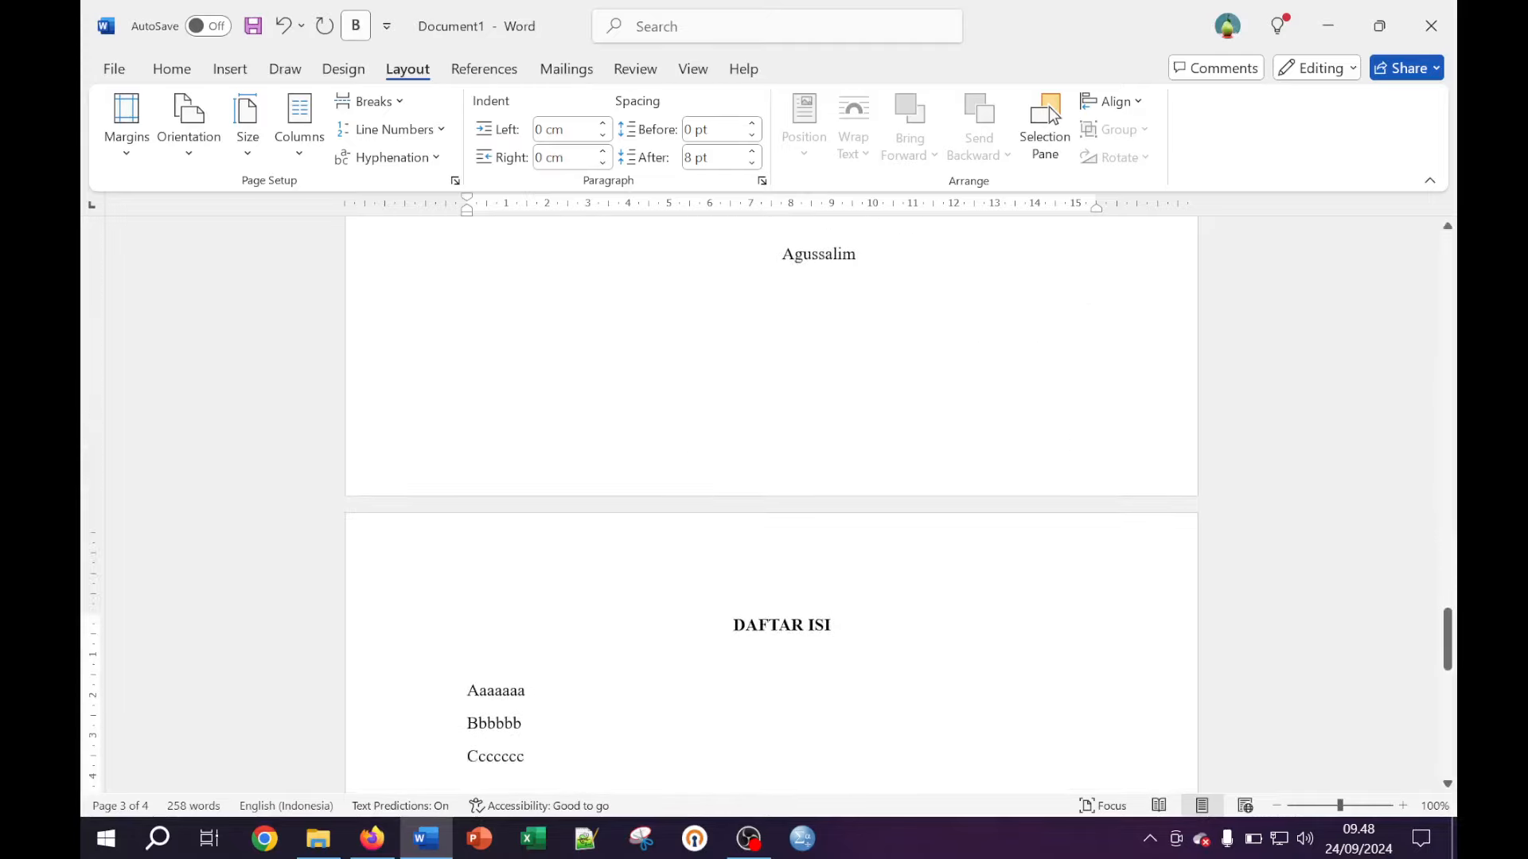
key("Up")
key("Up")
key("Up")
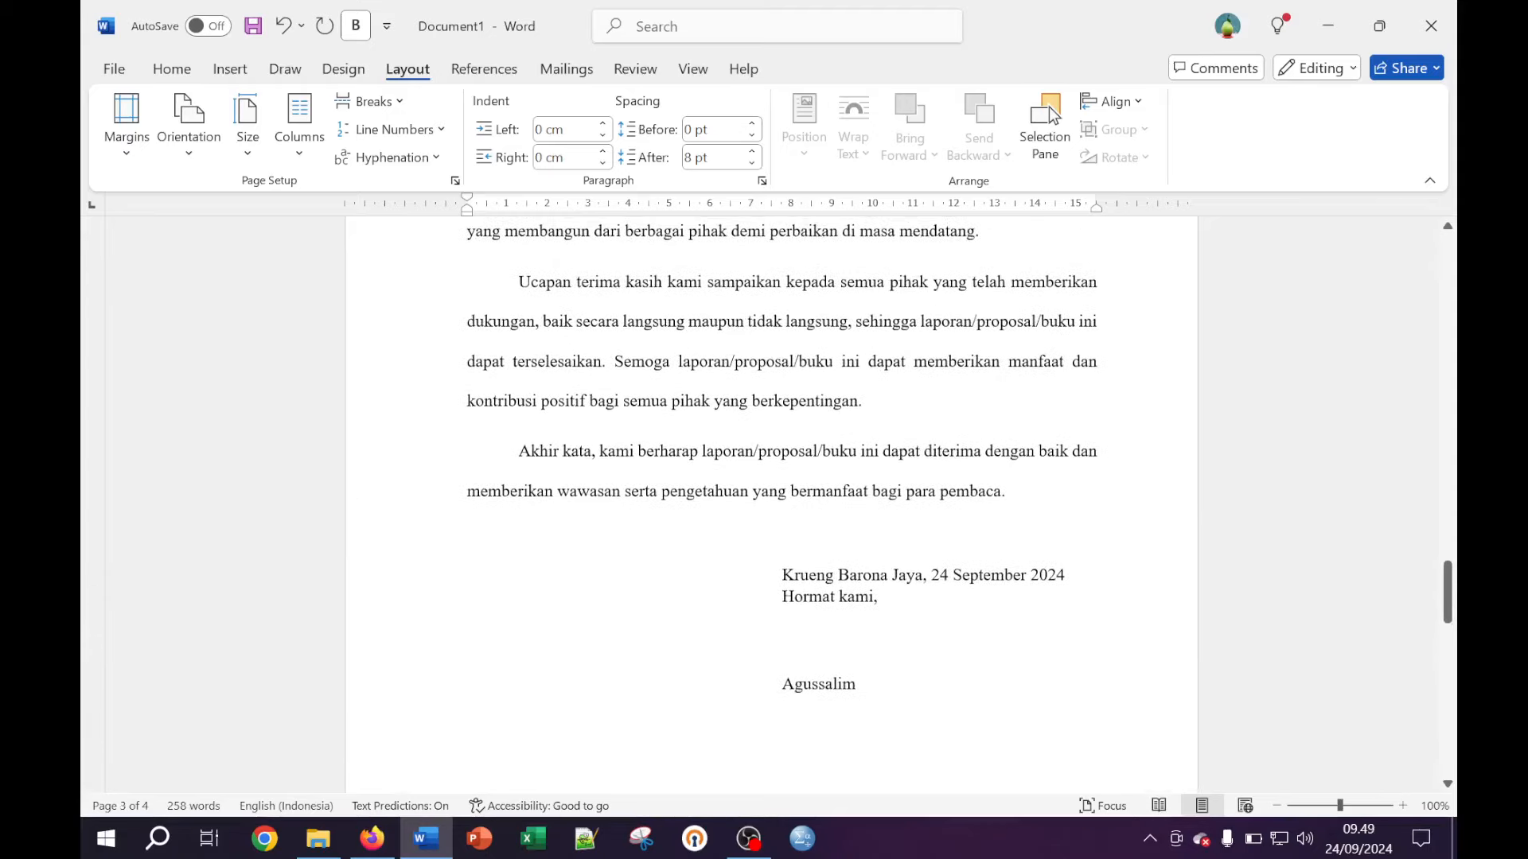
left_click_drag(871, 410, 519, 282)
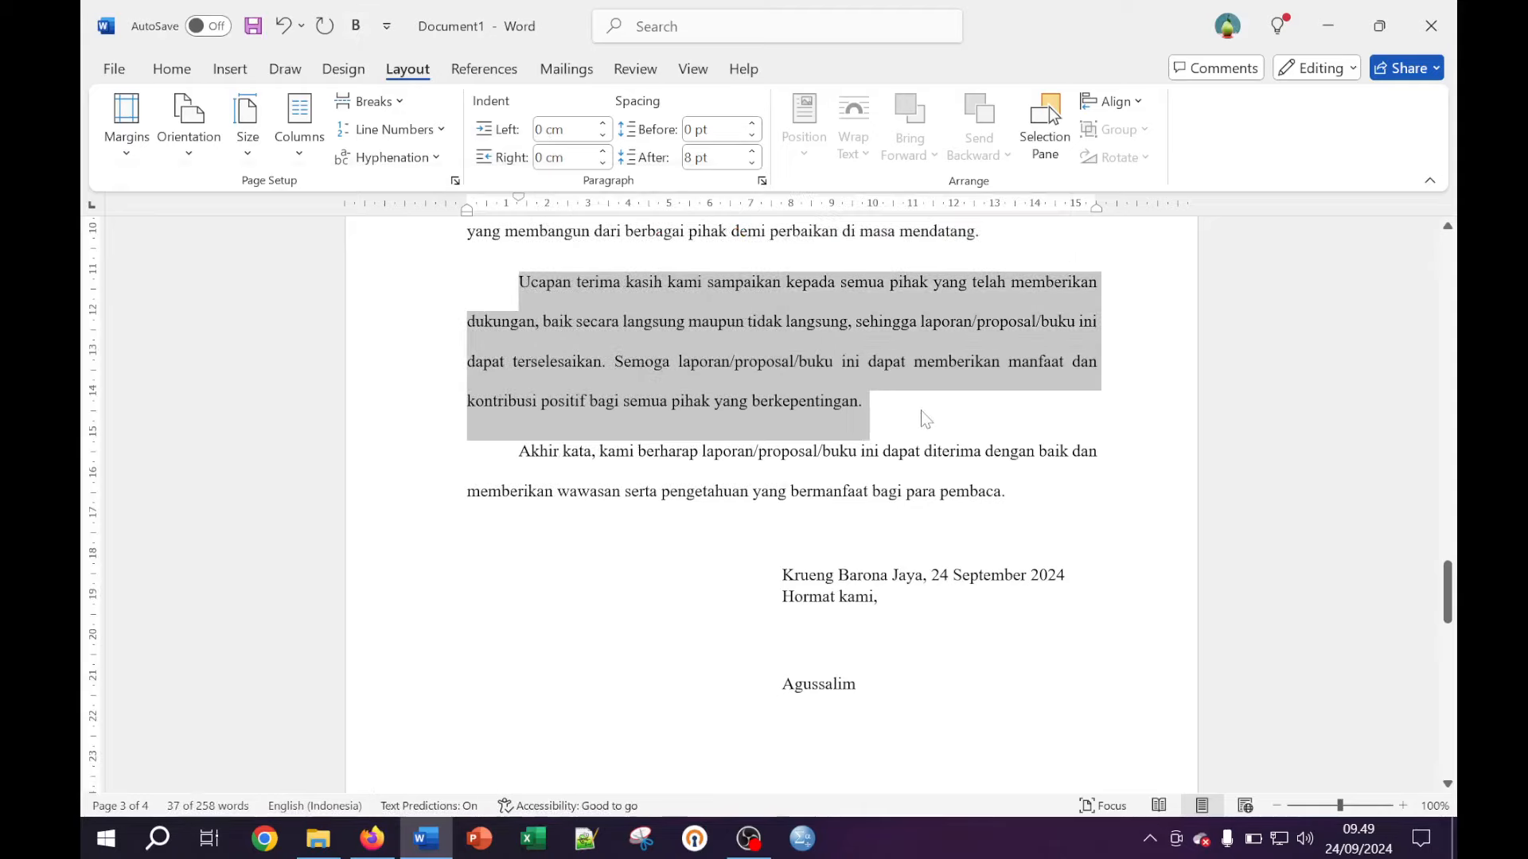
key("Right")
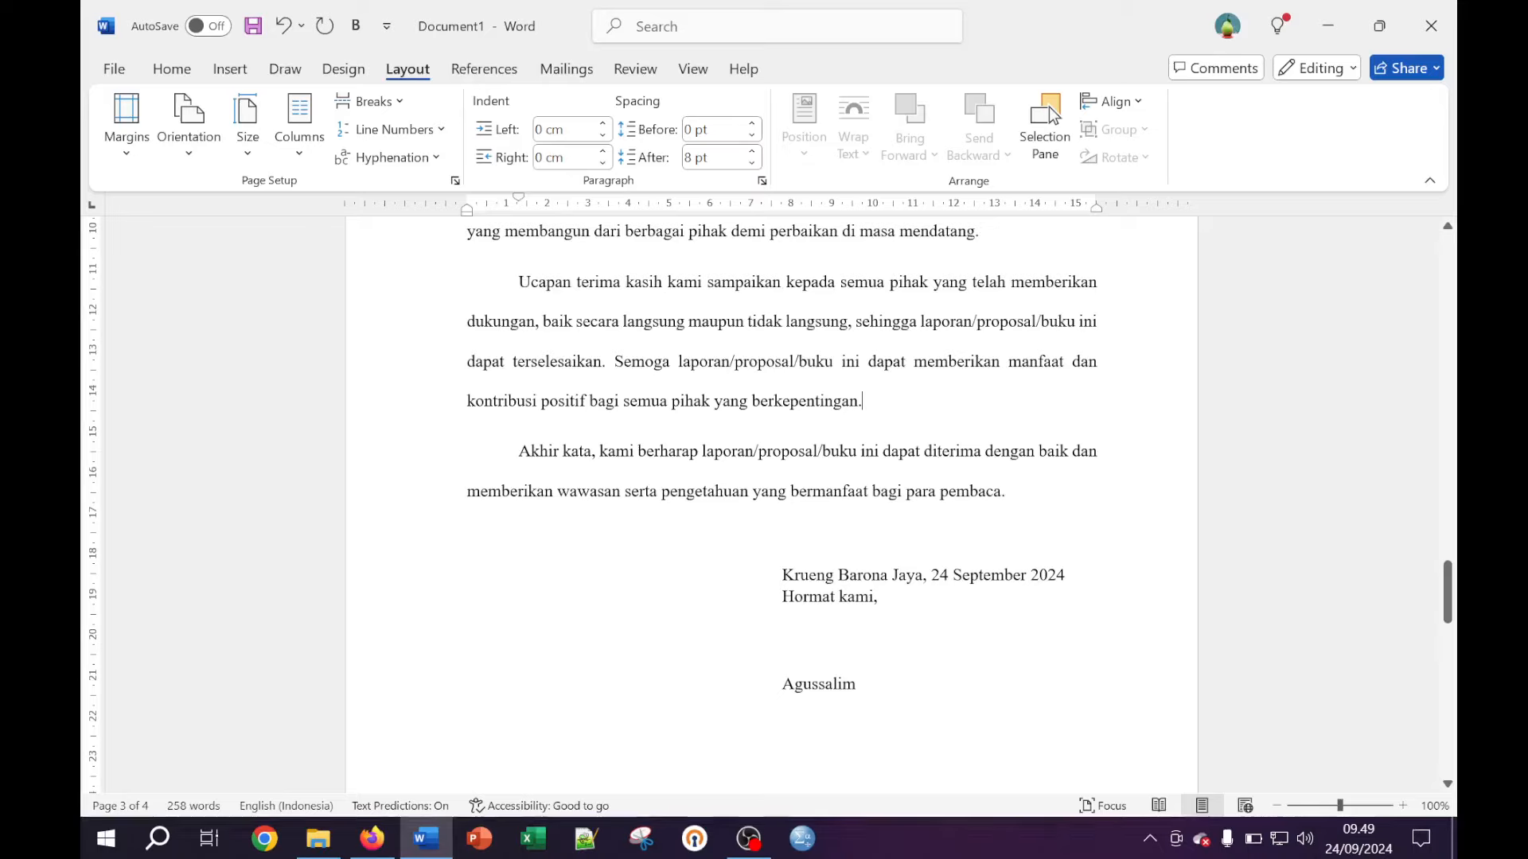
left_click_drag(868, 410, 519, 281)
key("ctrl+c")
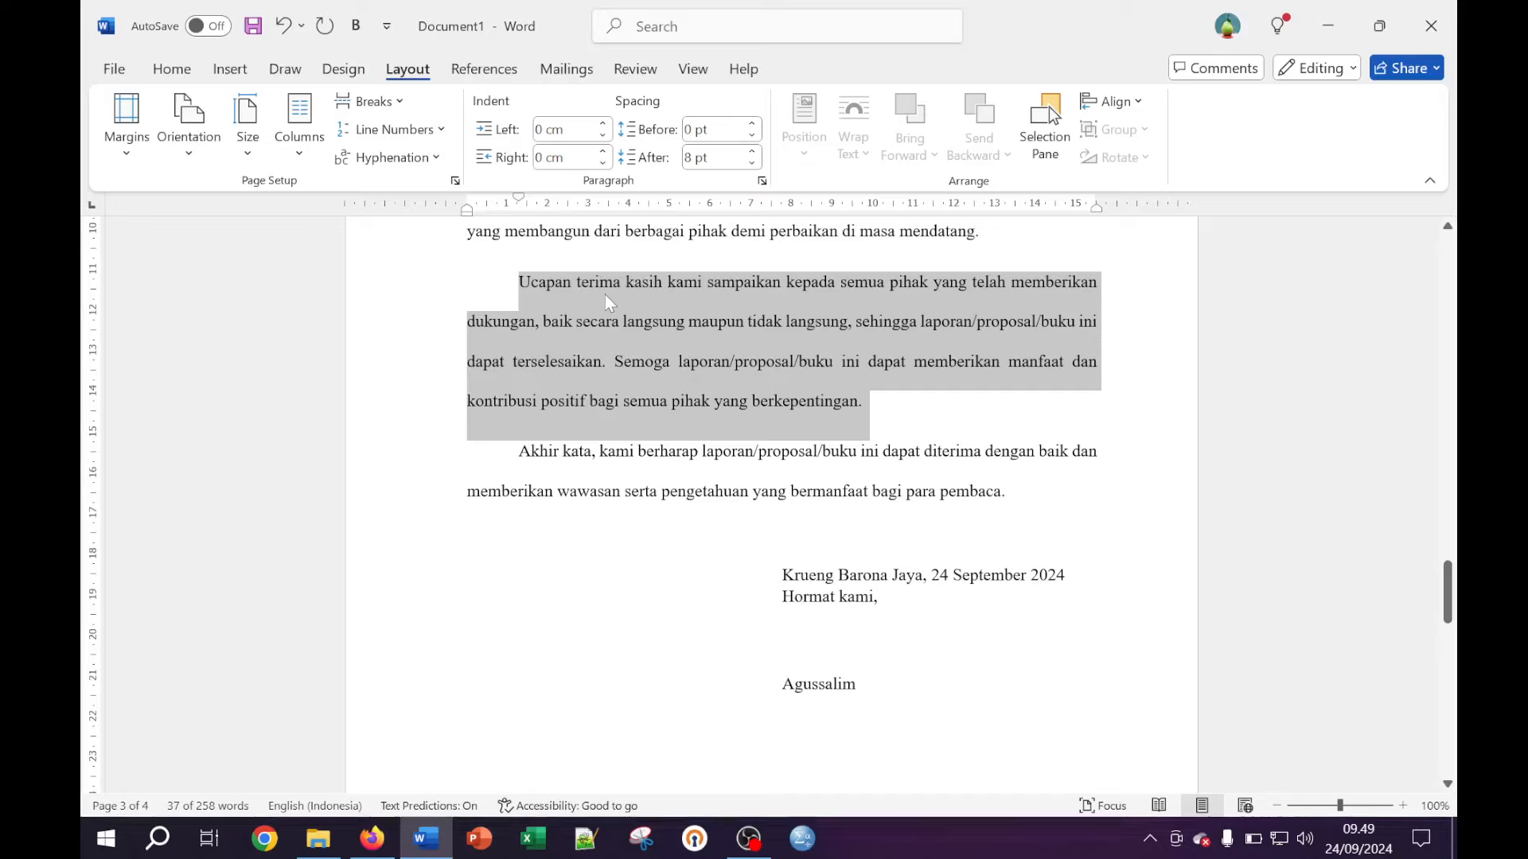
Paste copies of the thank-you paragraph below it and delete the empty line before Akhir kata
key("Right")
key("Return")
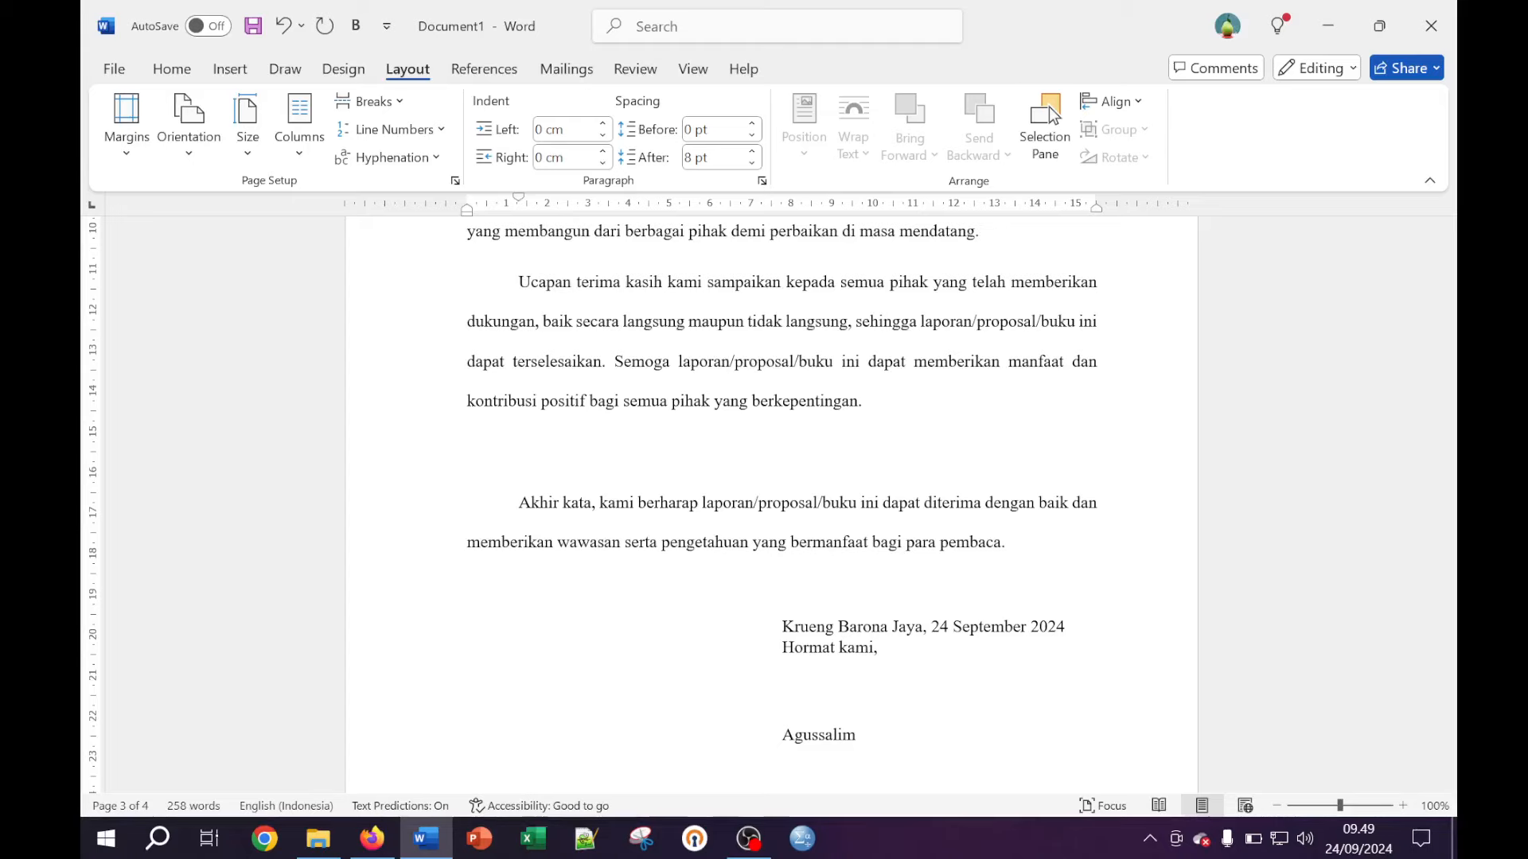
key("ctrl+v")
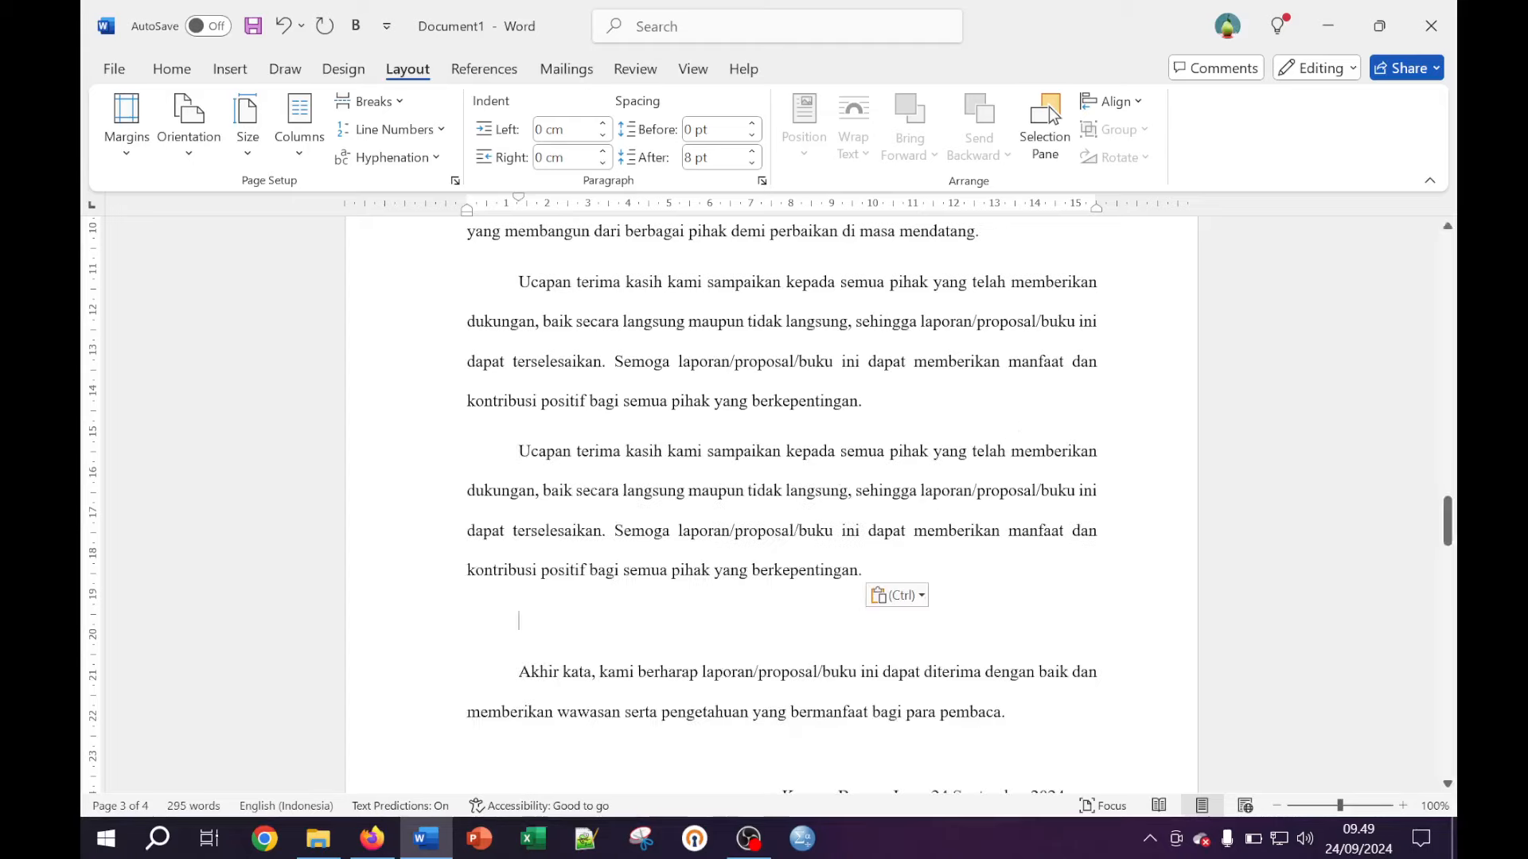
key("ctrl+v")
key("ctrl+v")
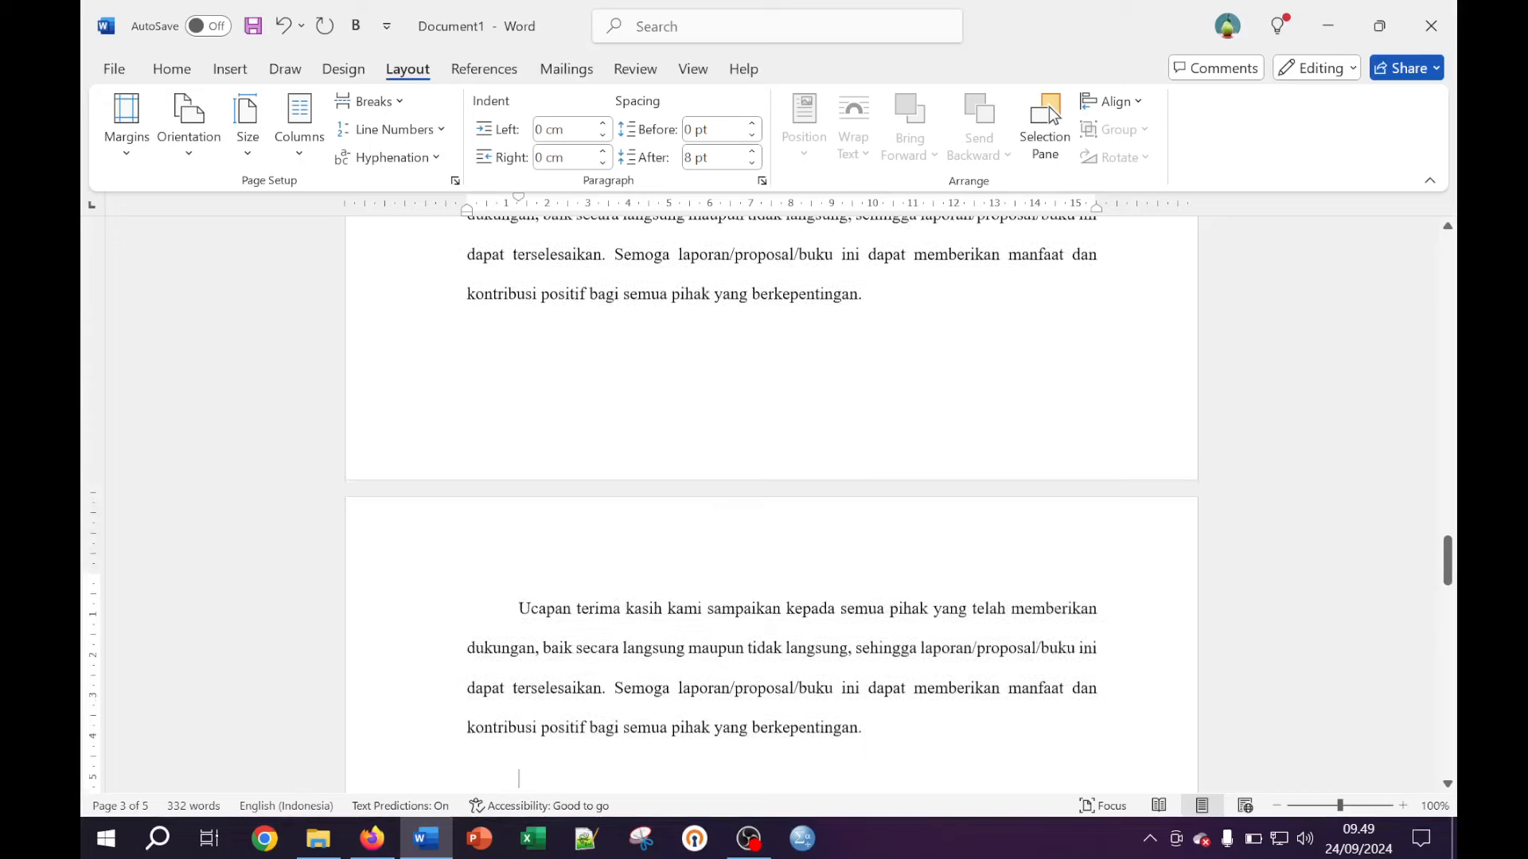
key("ctrl+v")
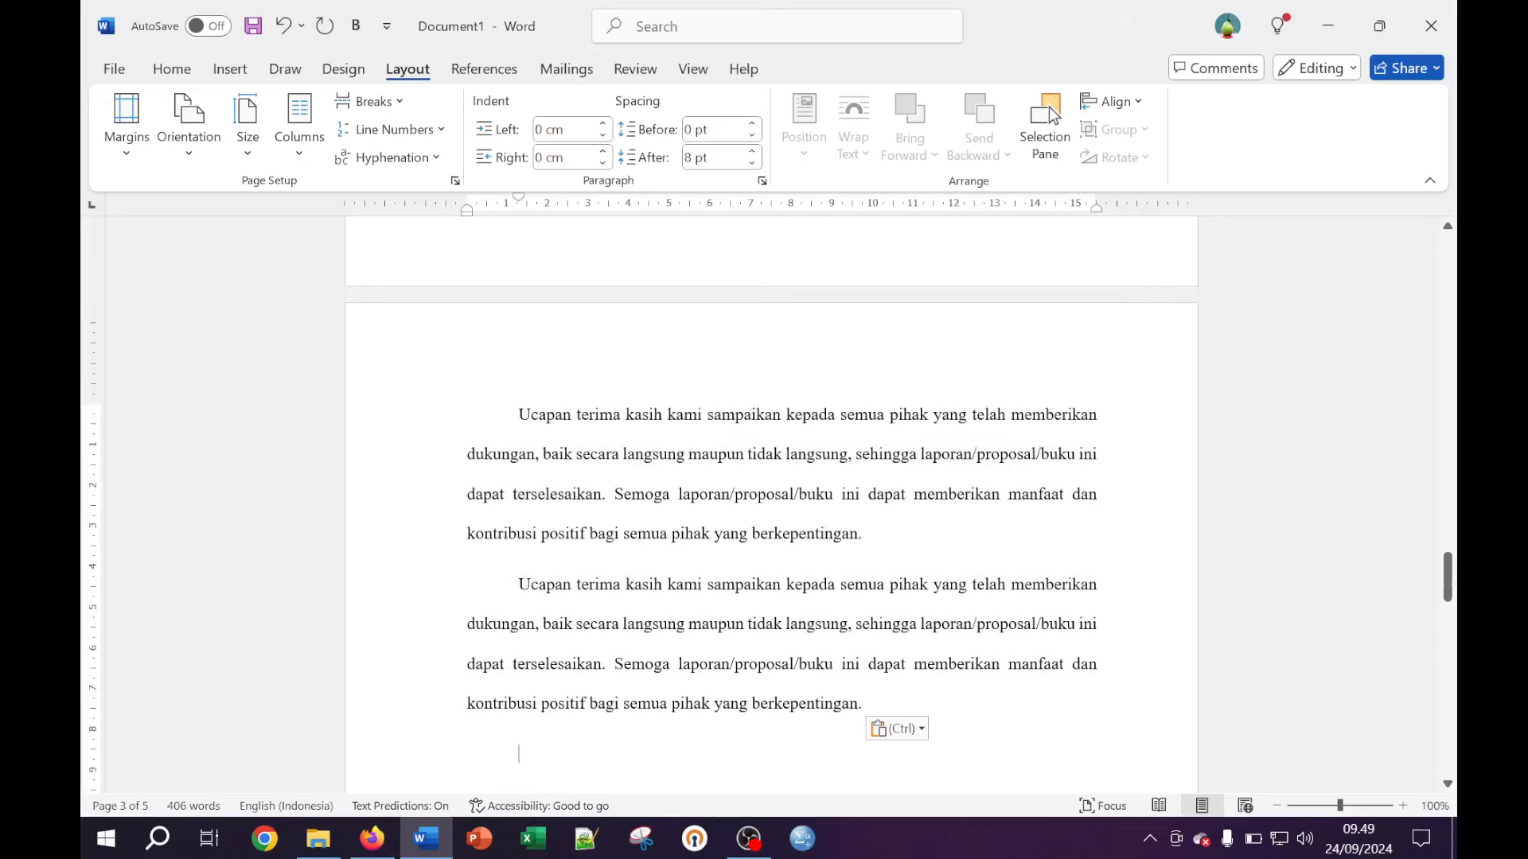
scroll(1051, 553, "down", 3)
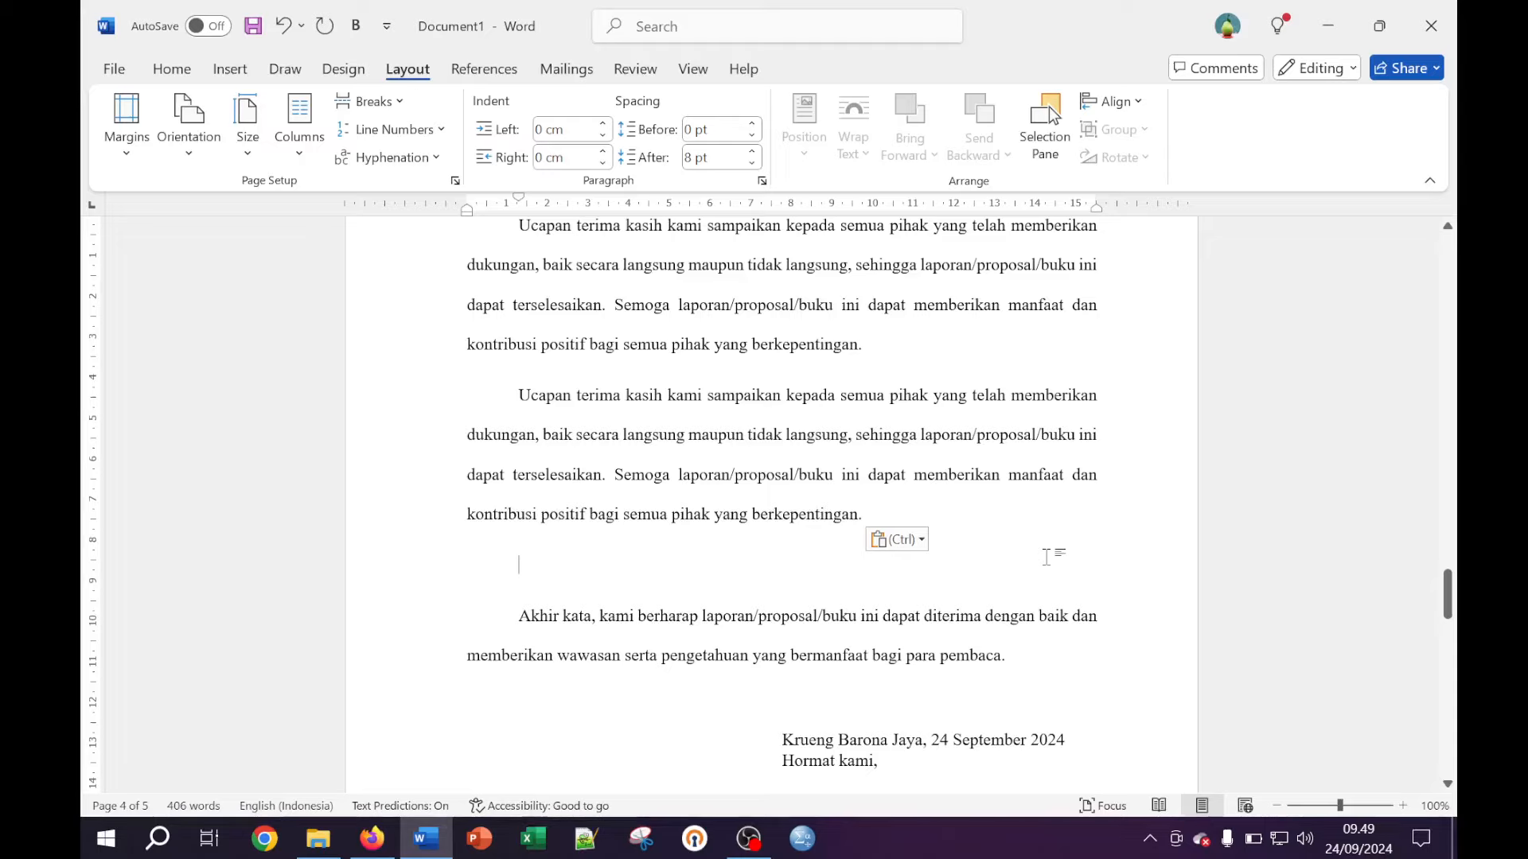
key("BackSpace")
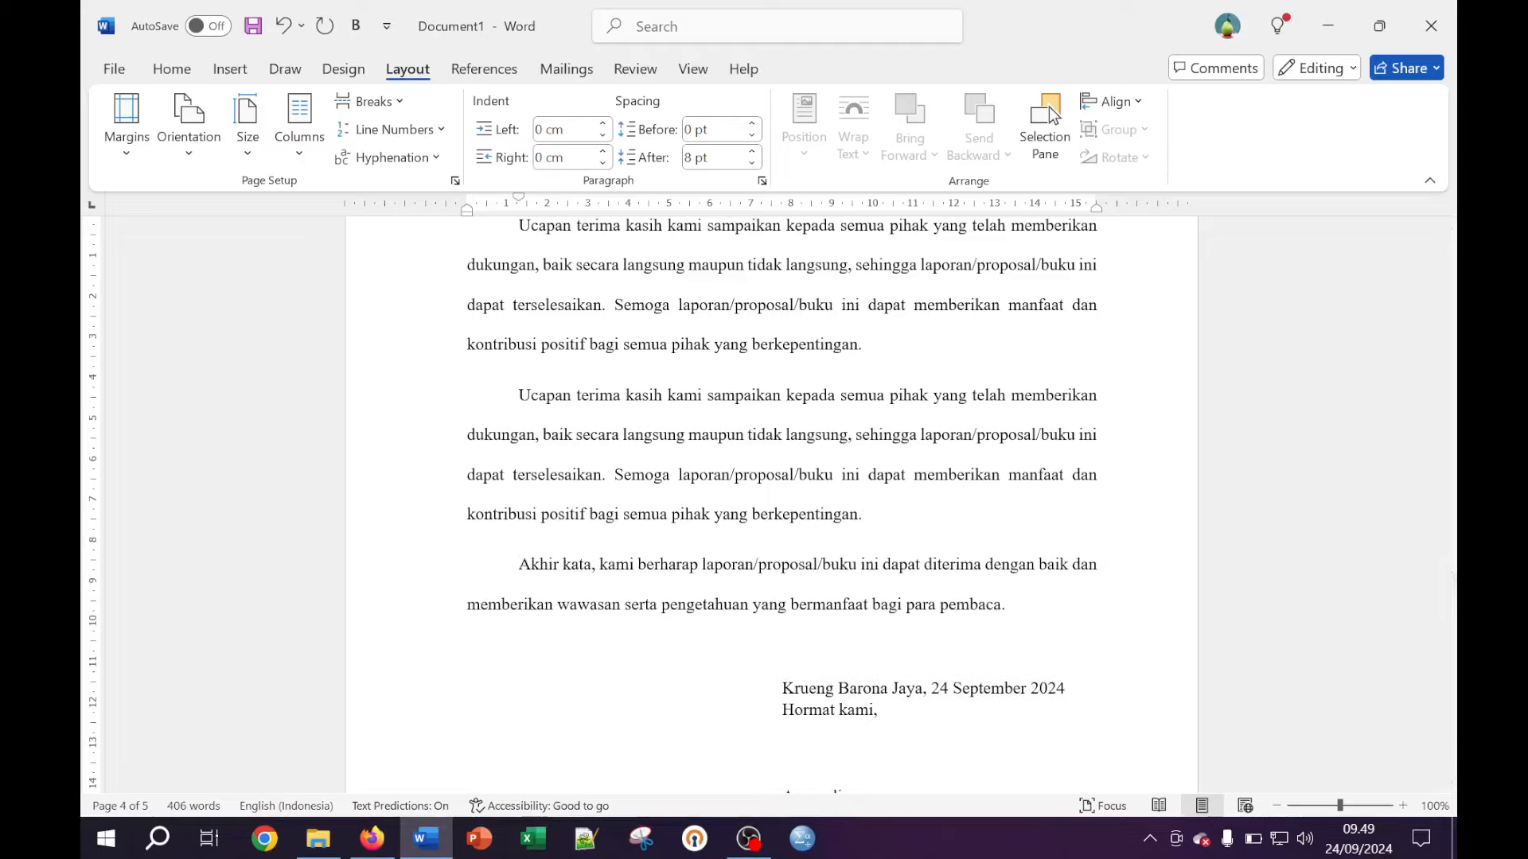
scroll(768, 518, "up", 5)
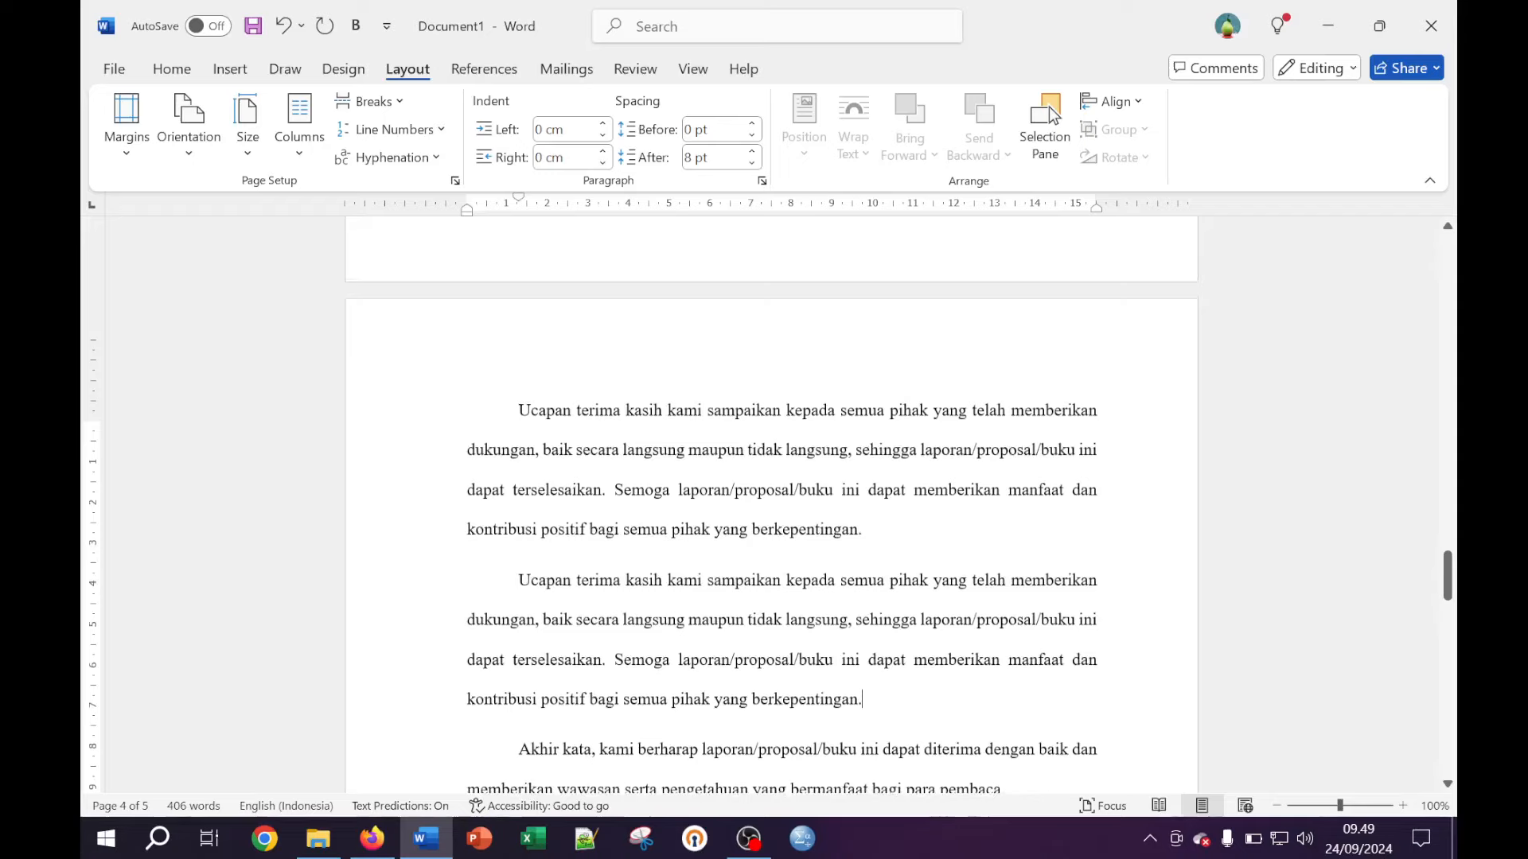
scroll(768, 517, "down", 5)
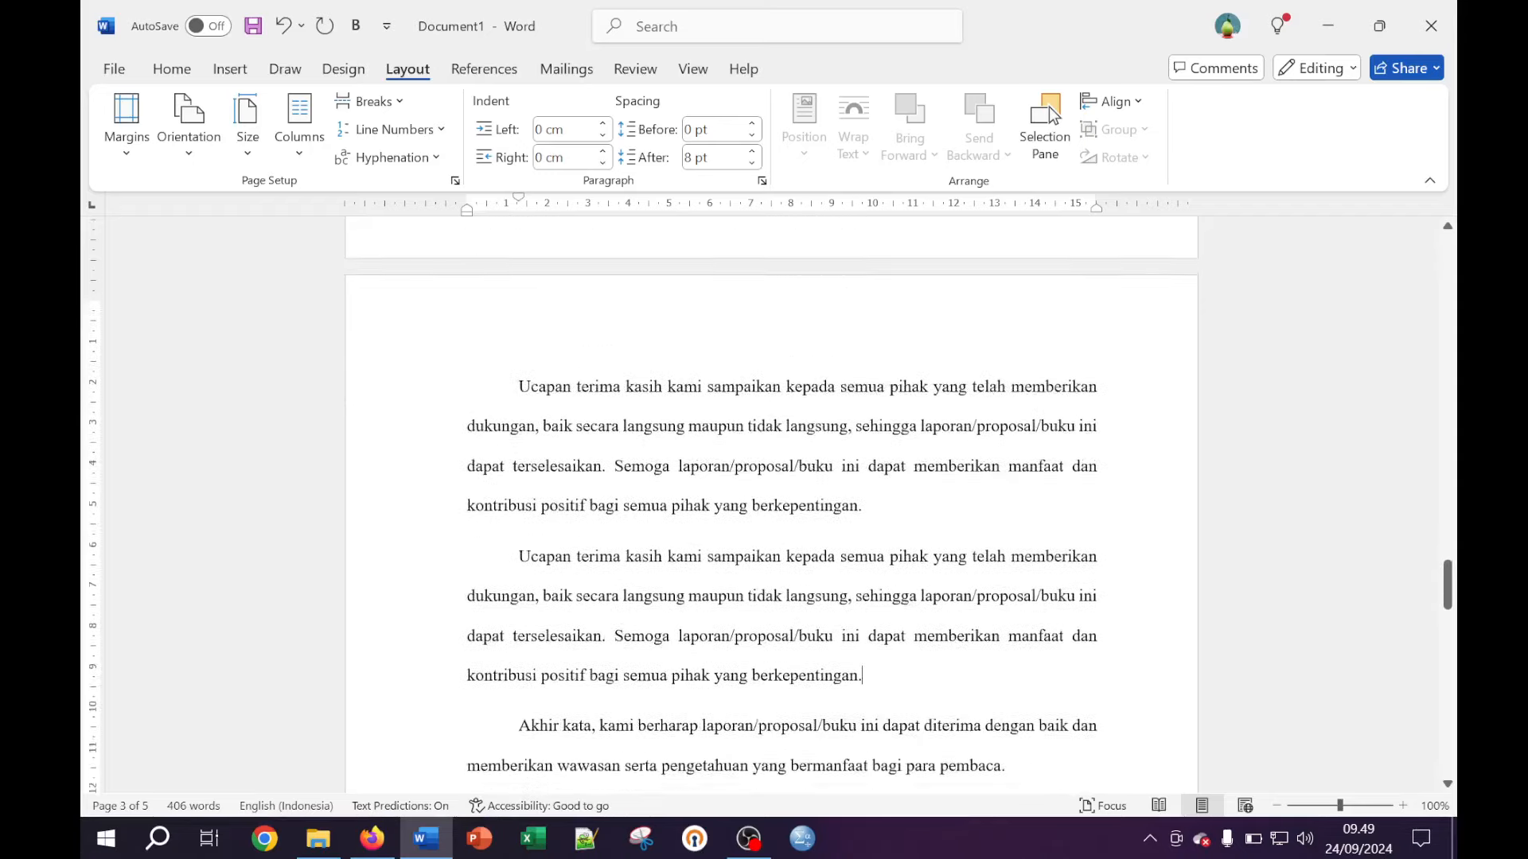
scroll(768, 505, "down", 3)
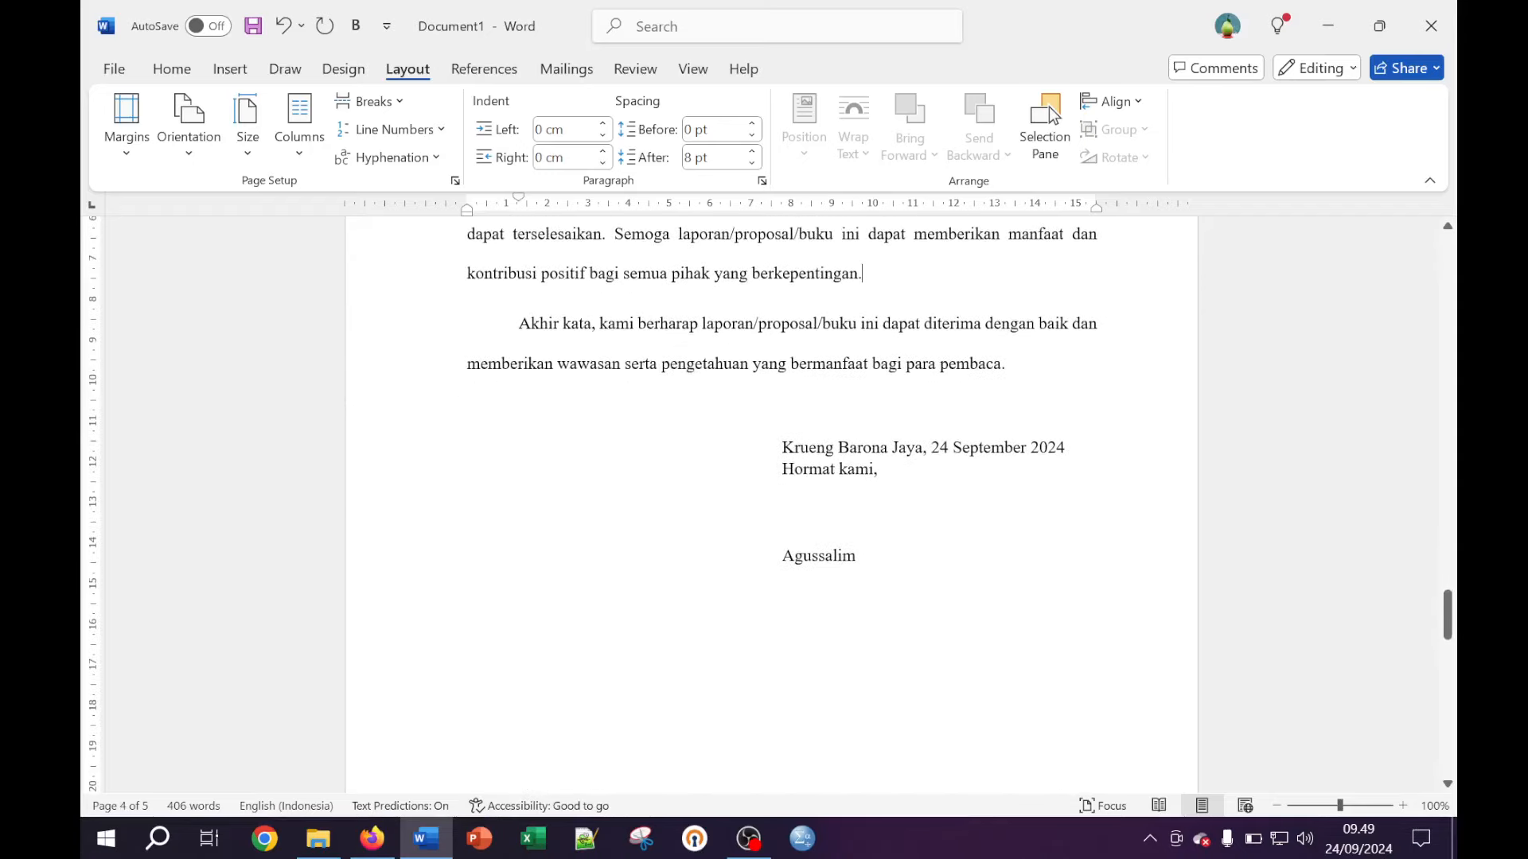
scroll(768, 505, "down", 7)
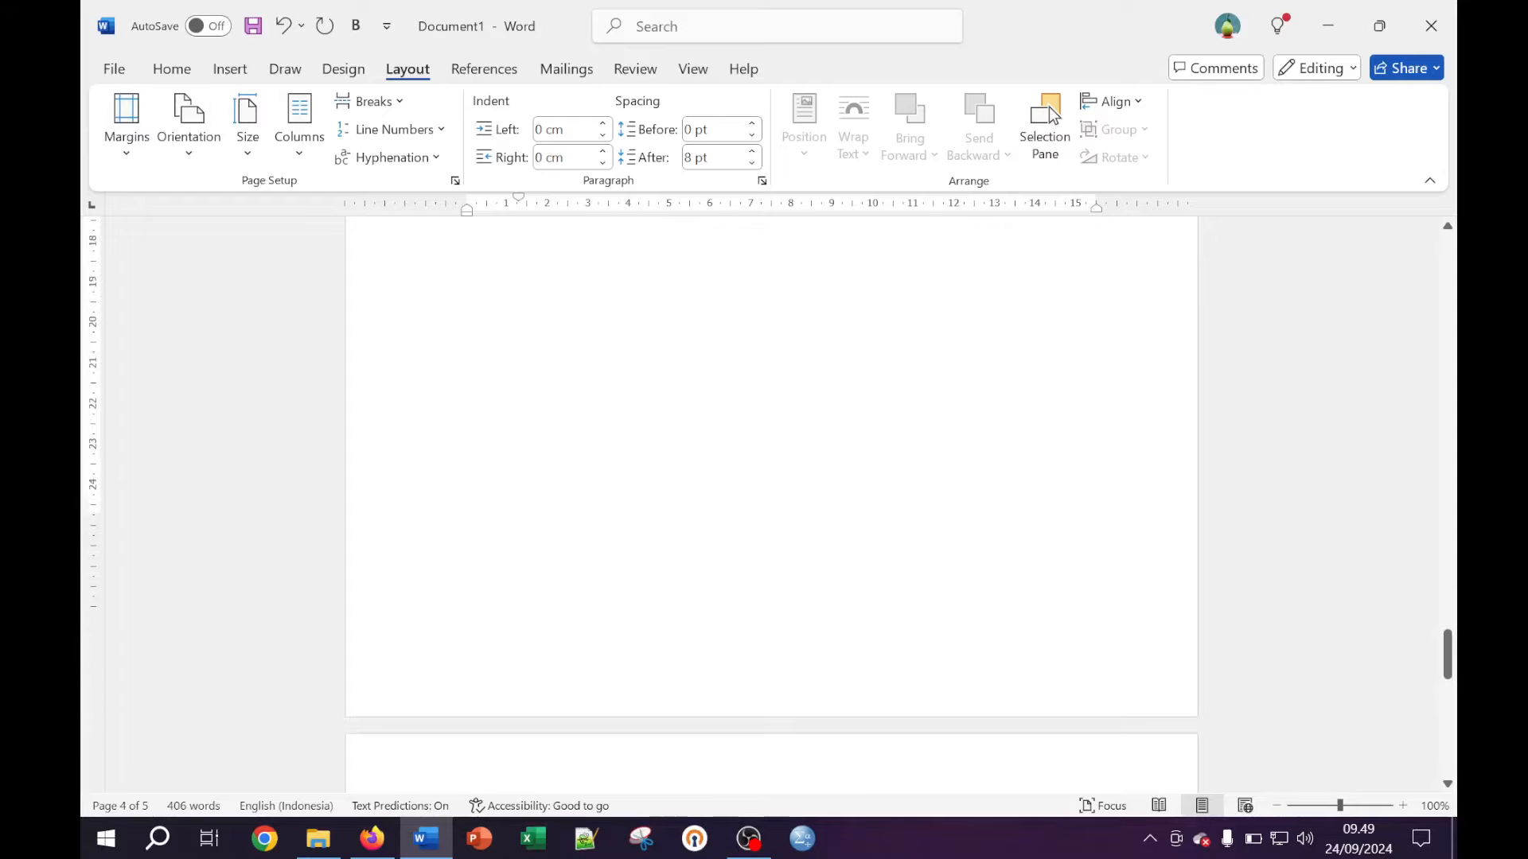
scroll(769, 505, "down", 2)
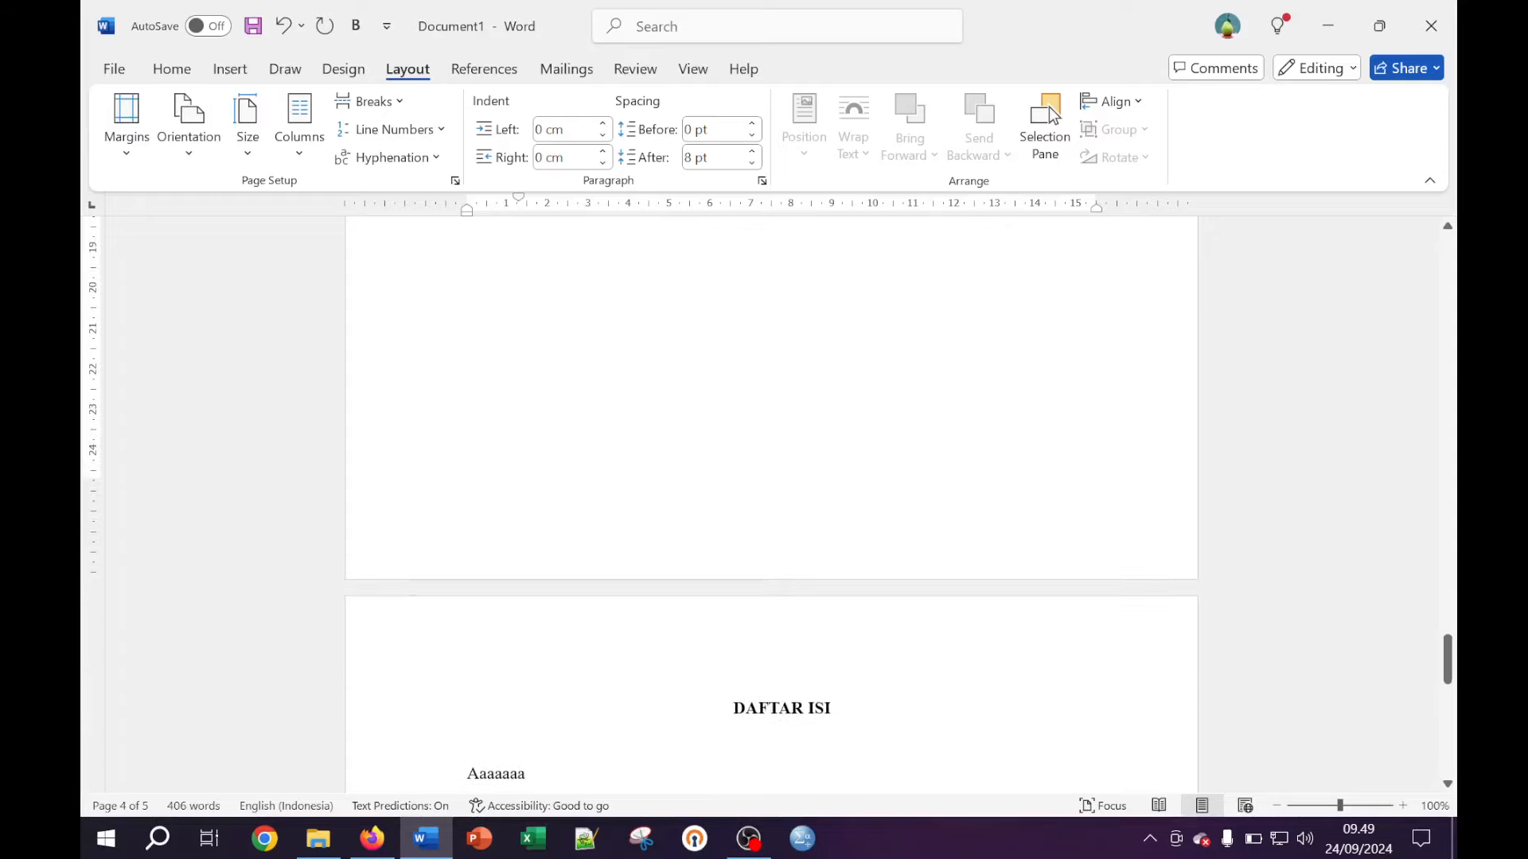
double_click(768, 708)
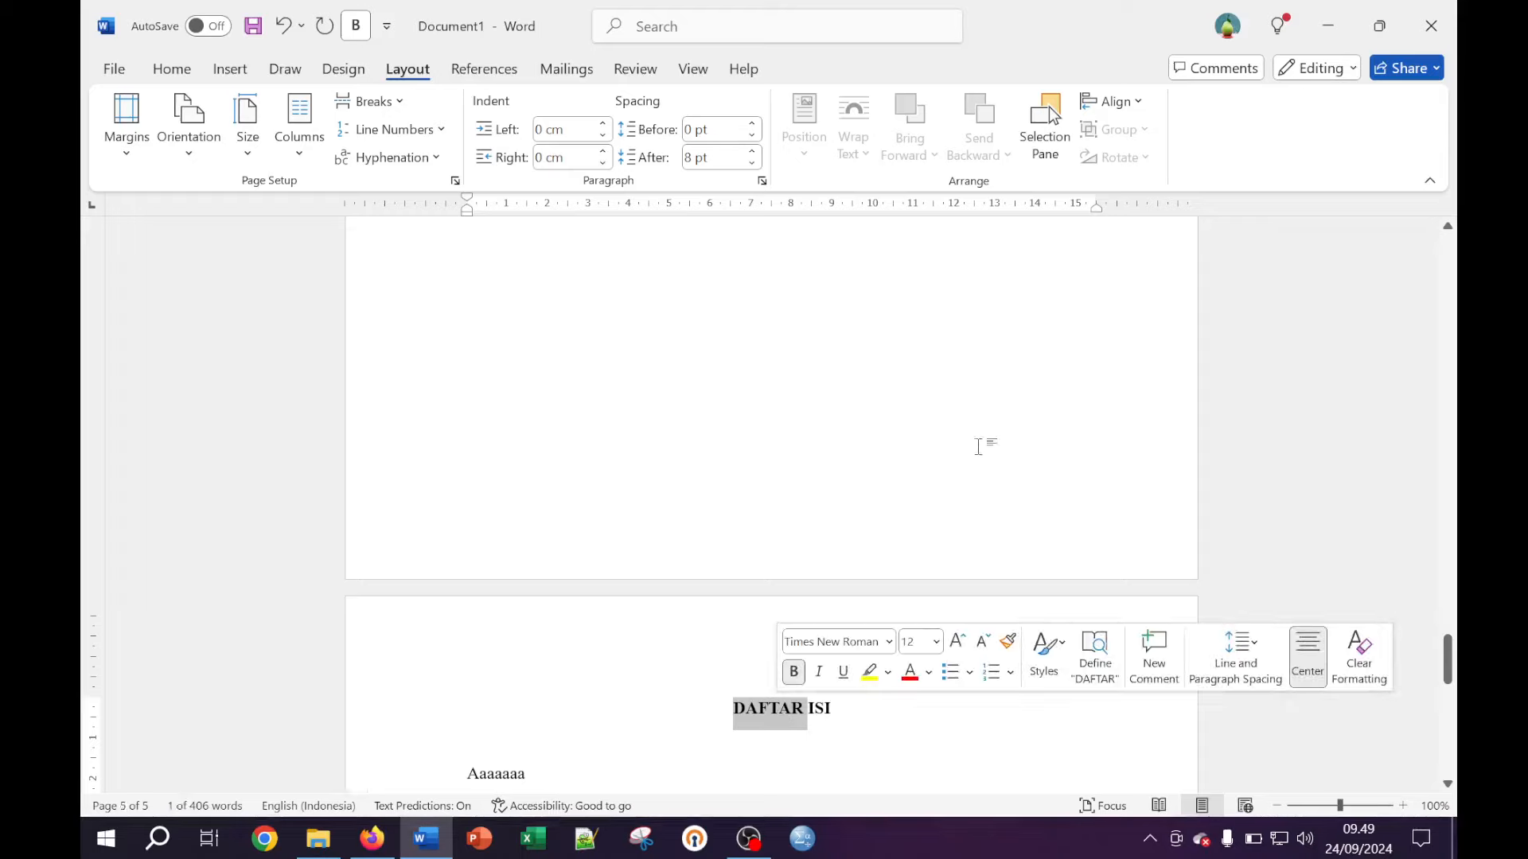
left_click(741, 713)
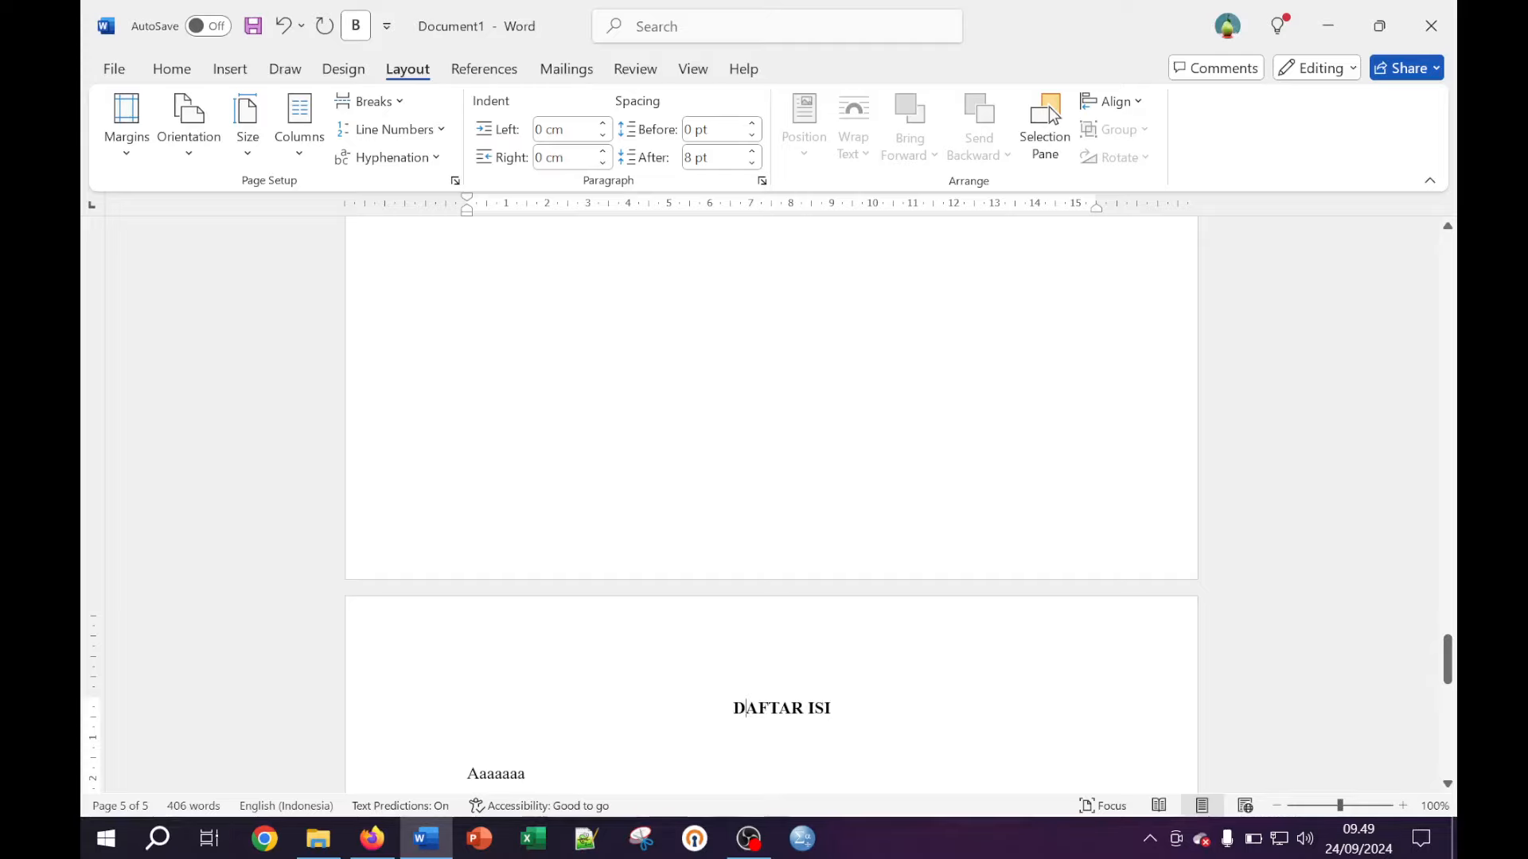
scroll(770, 510, "down", 3)
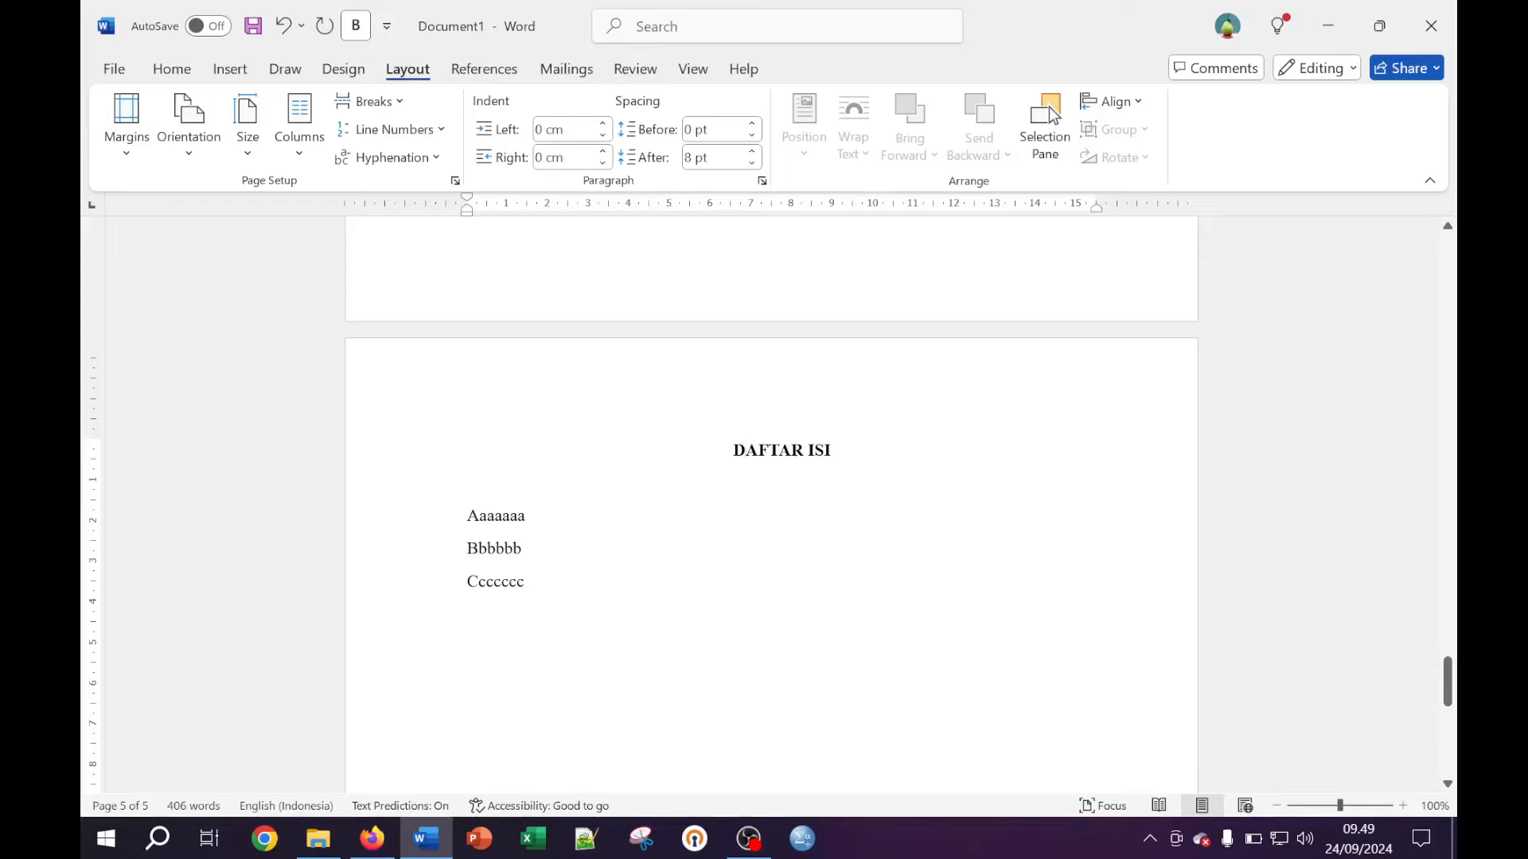
scroll(970, 366, "up", 4)
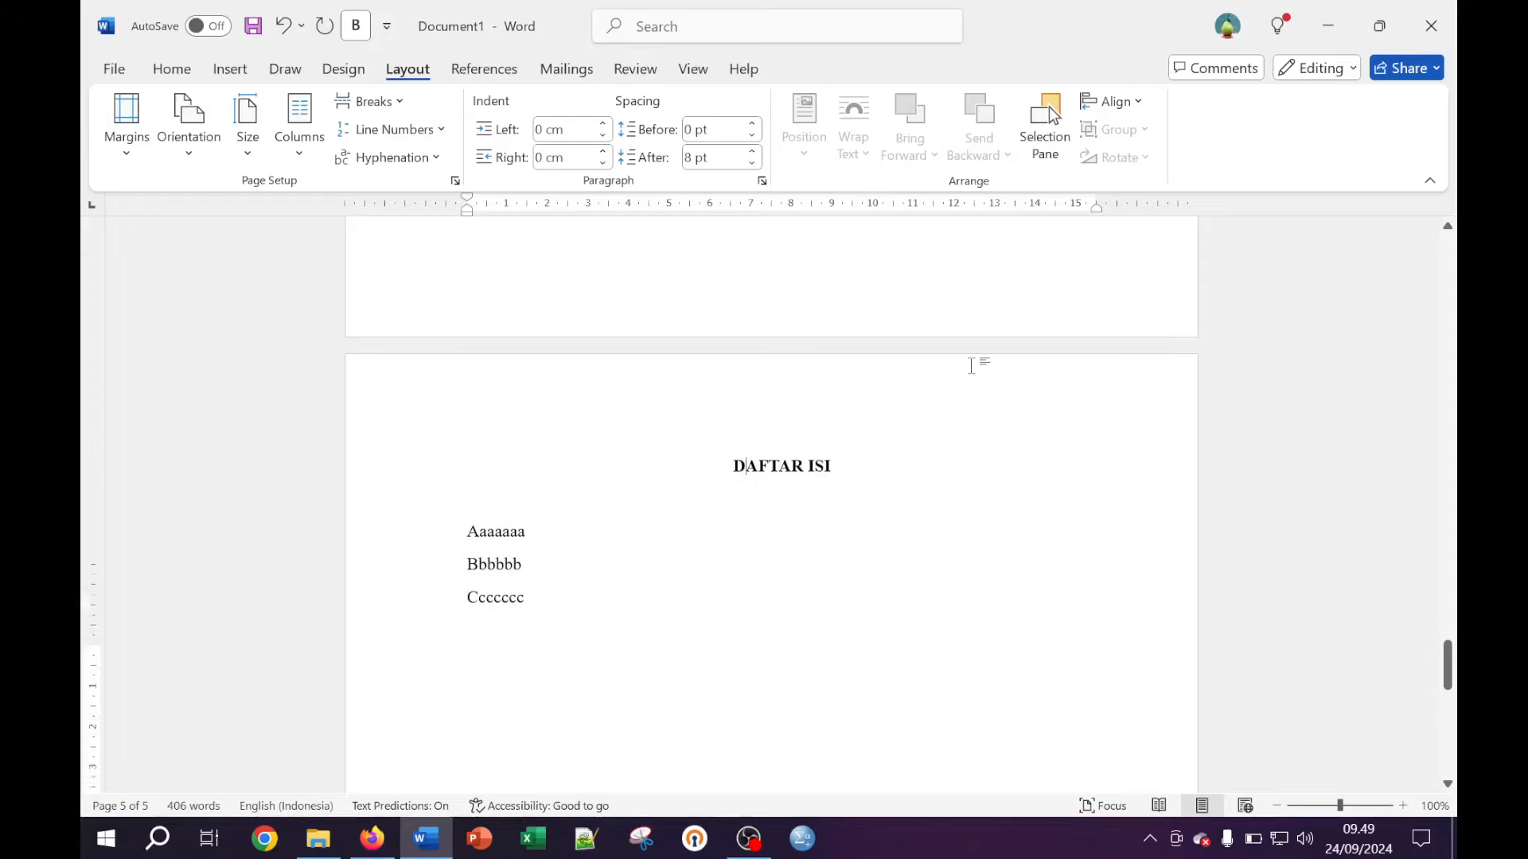
scroll(971, 366, "down", 2)
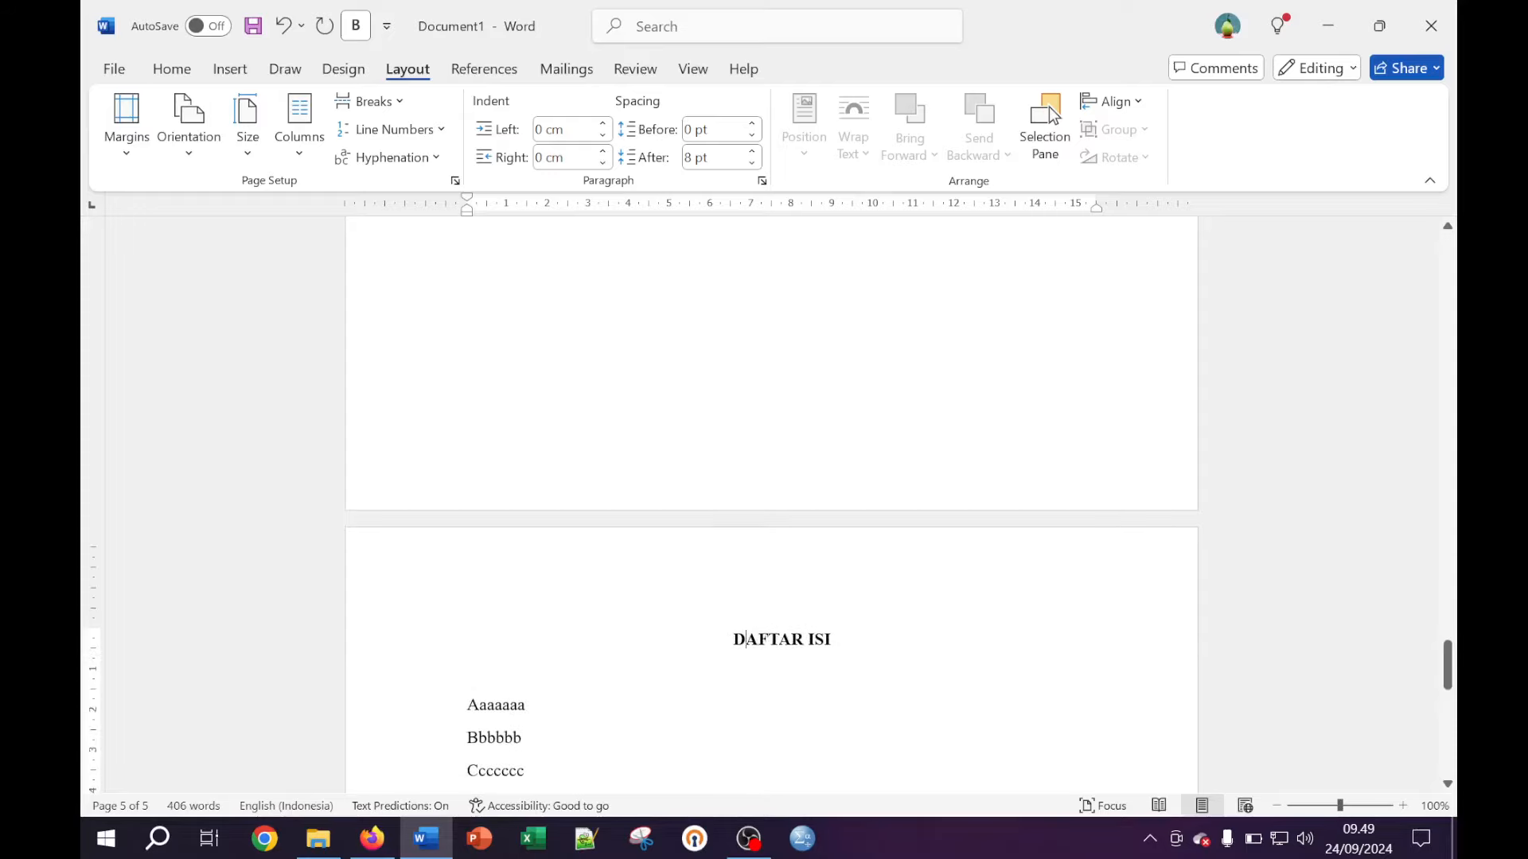
Remove the page break and blank line before DAFTAR ISI, then add blank lines above it
key("BackSpace")
key("BackSpace")
key("BackSpace")
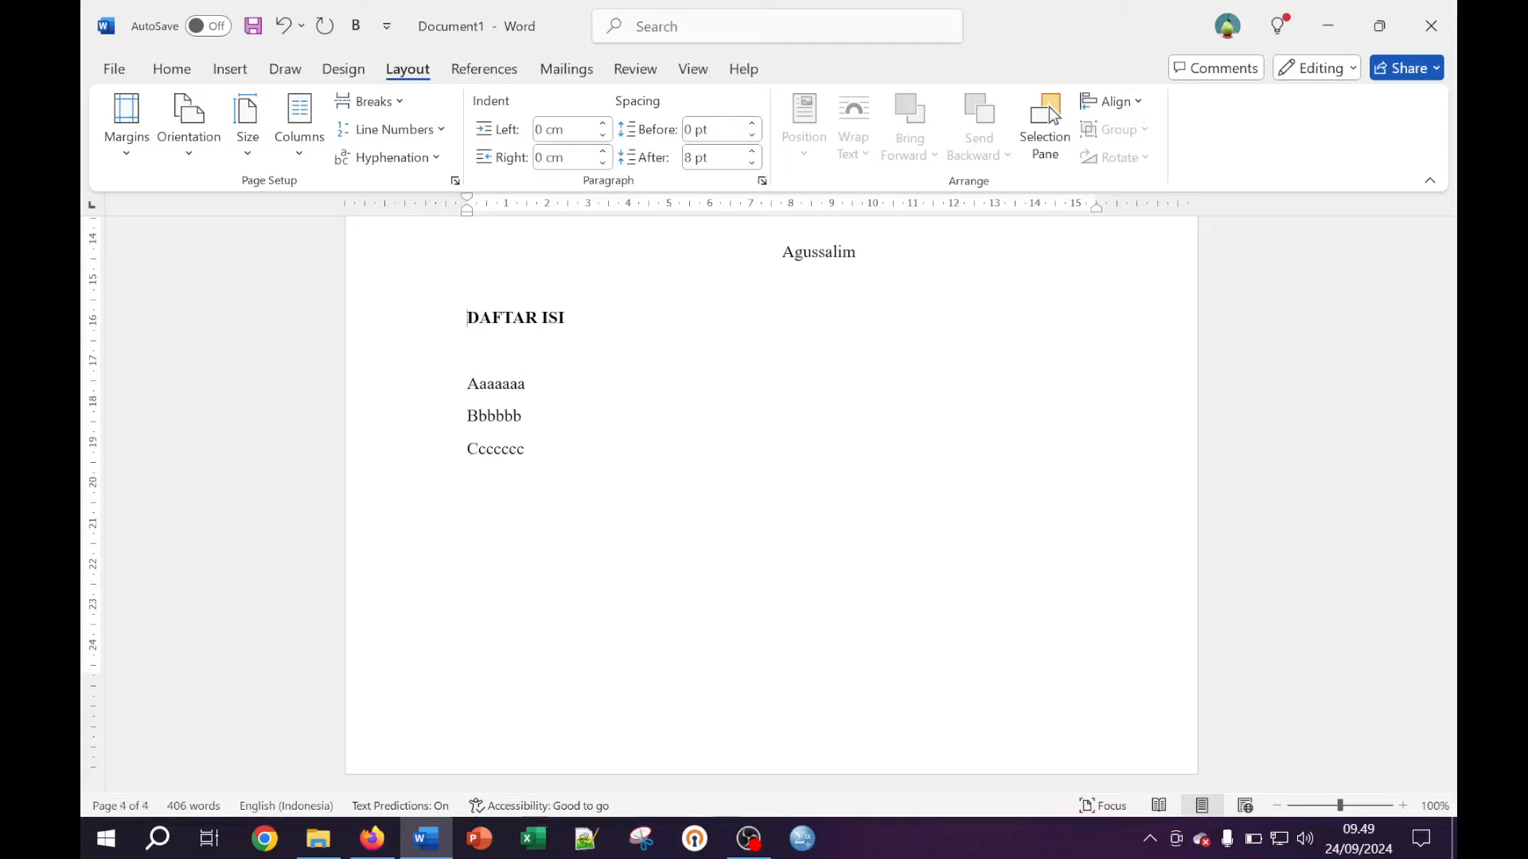
scroll(764, 501, "up", 2)
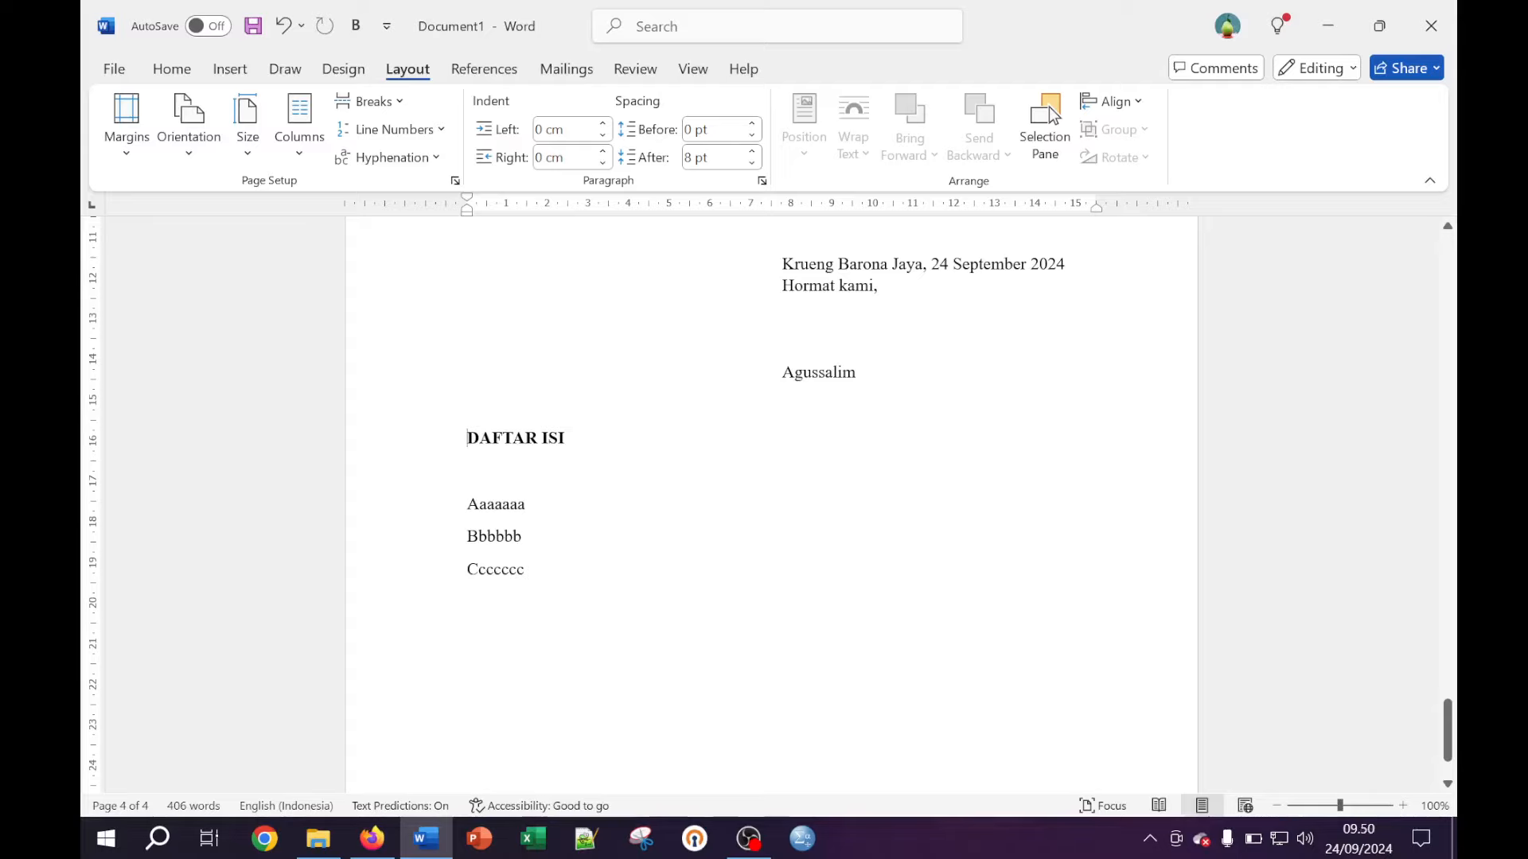
key("BackSpace")
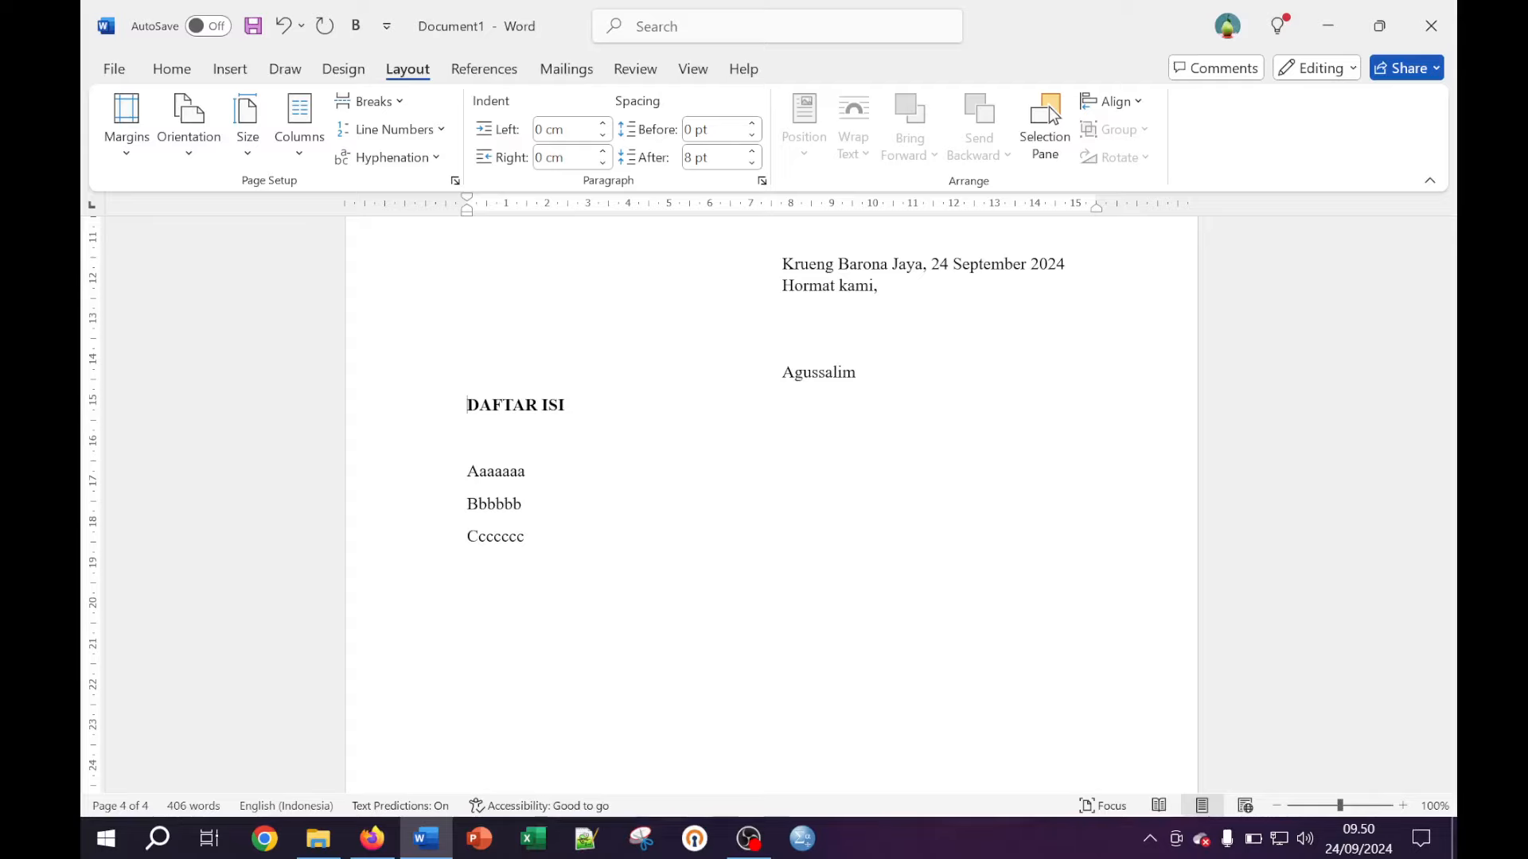
key("Return")
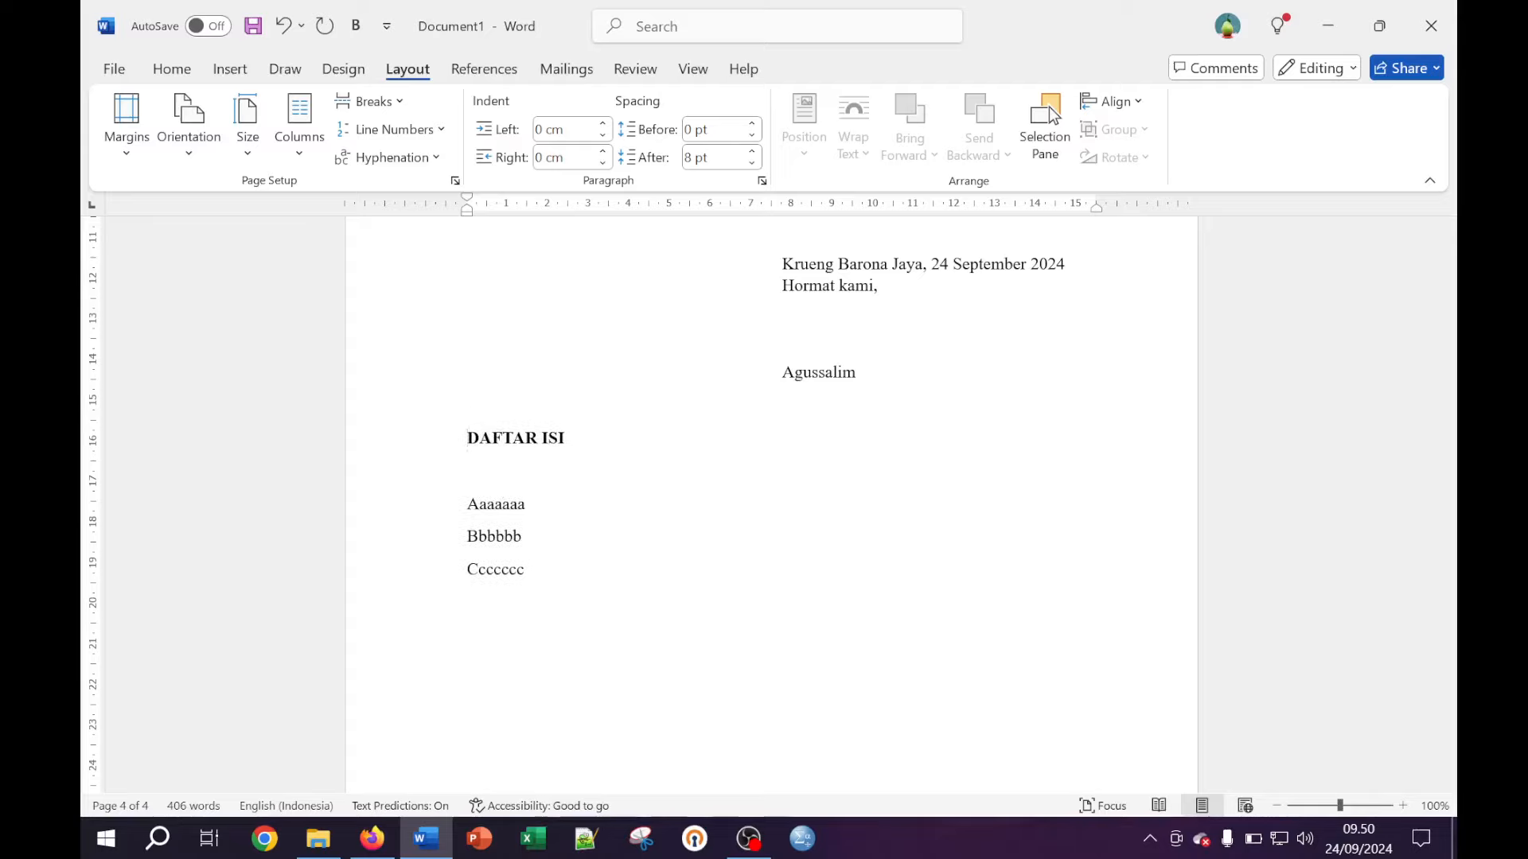
key("Return")
key("Return")
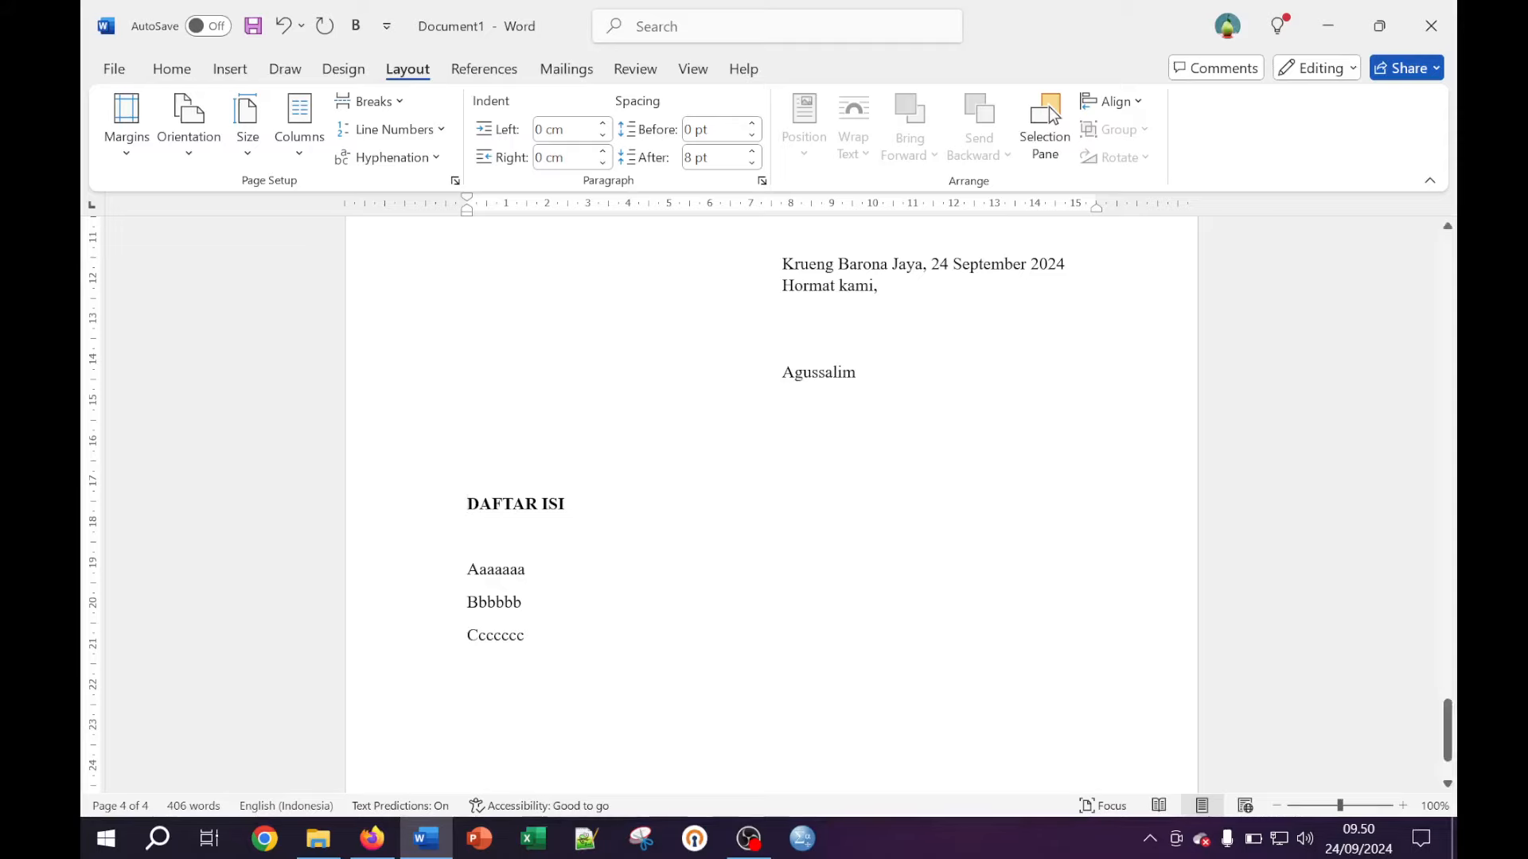
Turn the Show/Hide ¶ formatting marks on and then off again
left_click(170, 73)
left_click(763, 111)
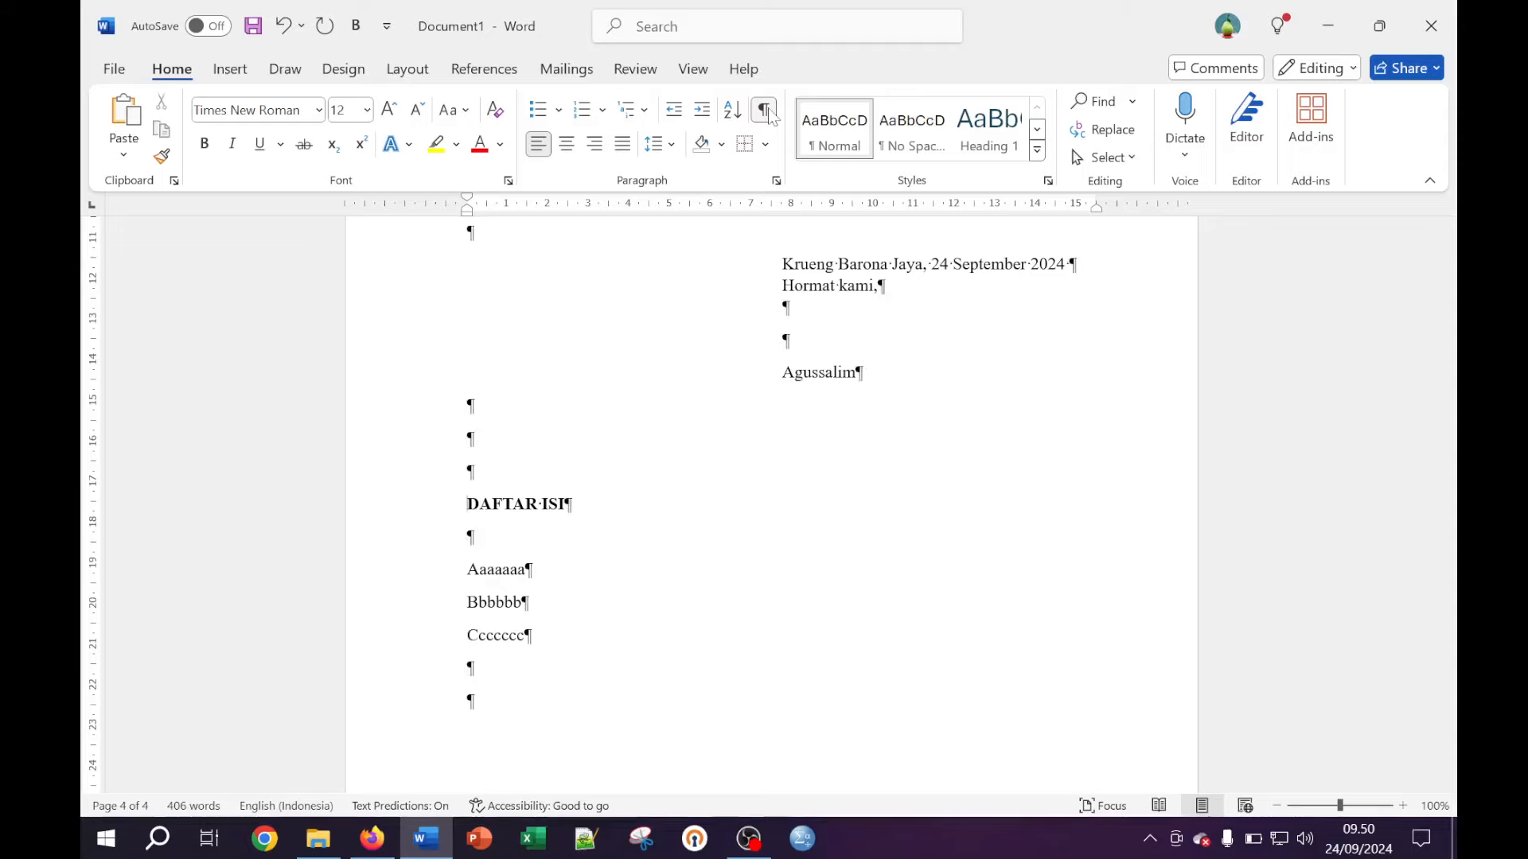
left_click(766, 111)
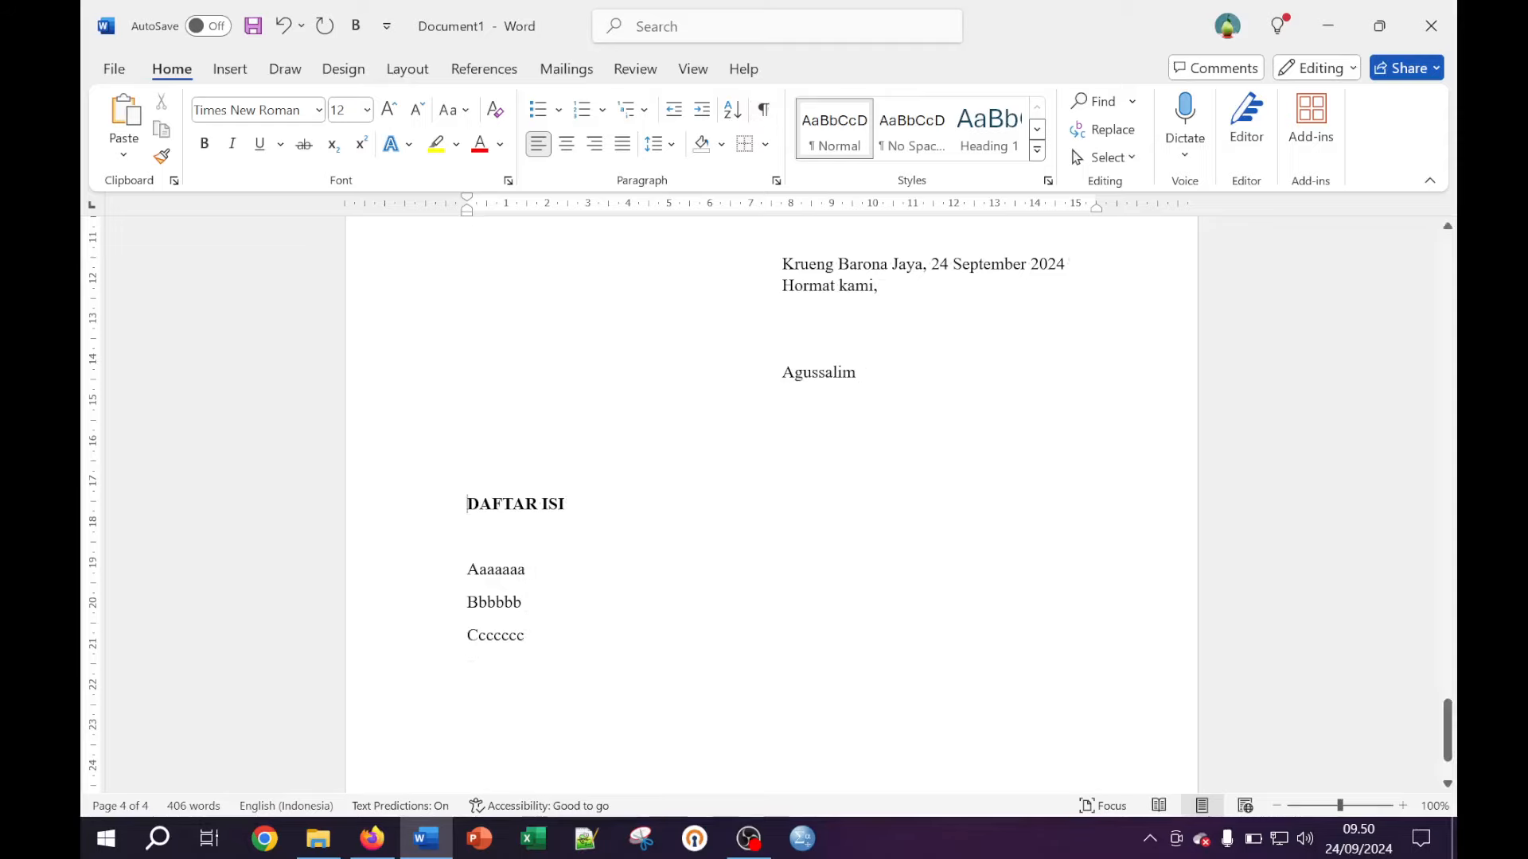
Push DAFTAR ISI onto the next page with empty lines and centre the heading
scroll(770, 509, "down", 3)
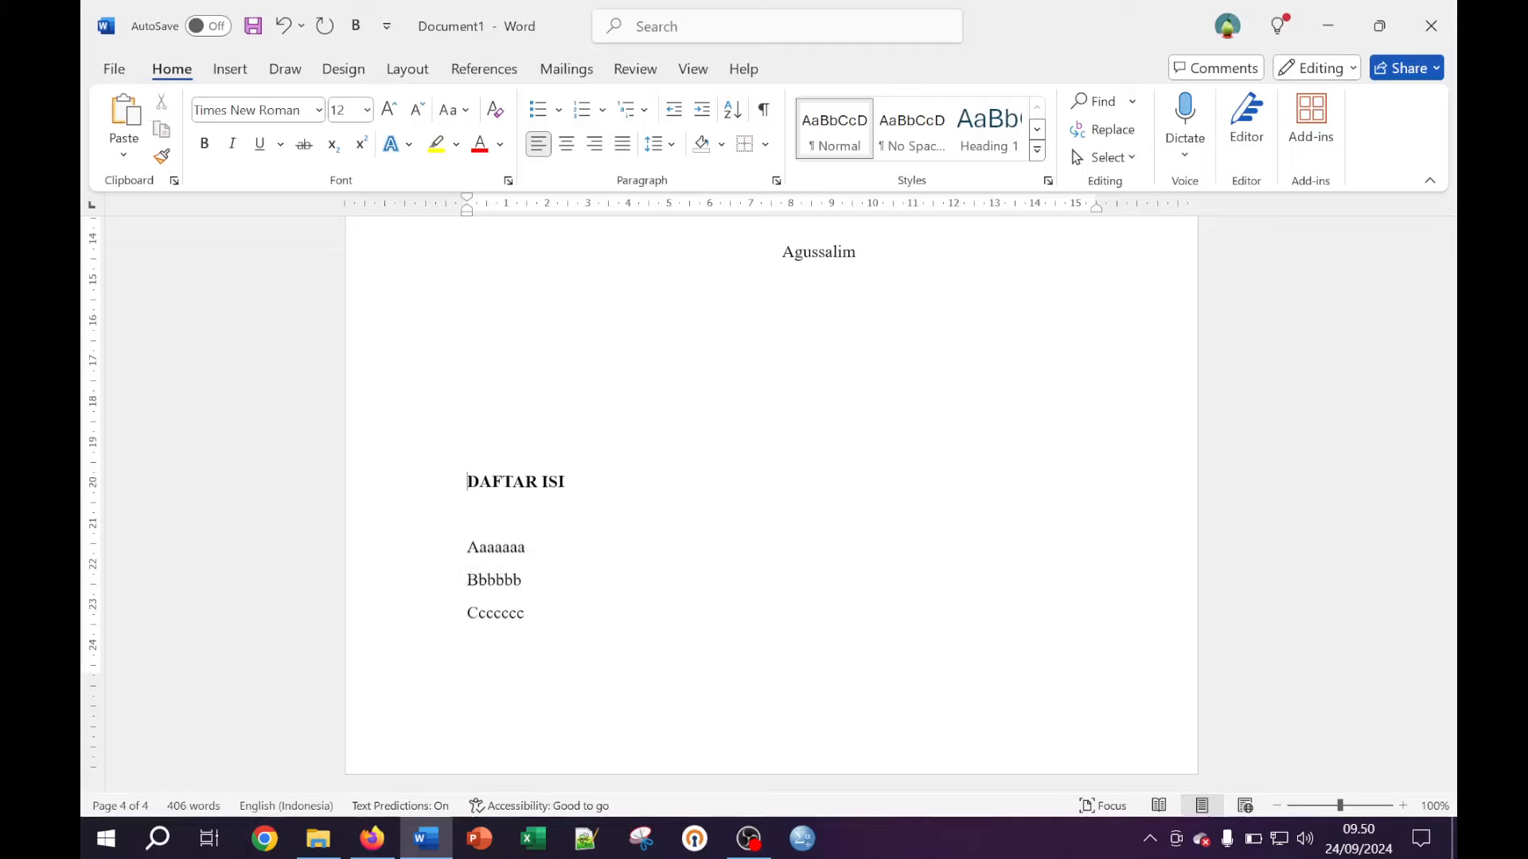
key("Return")
key("Return")
key("Return")
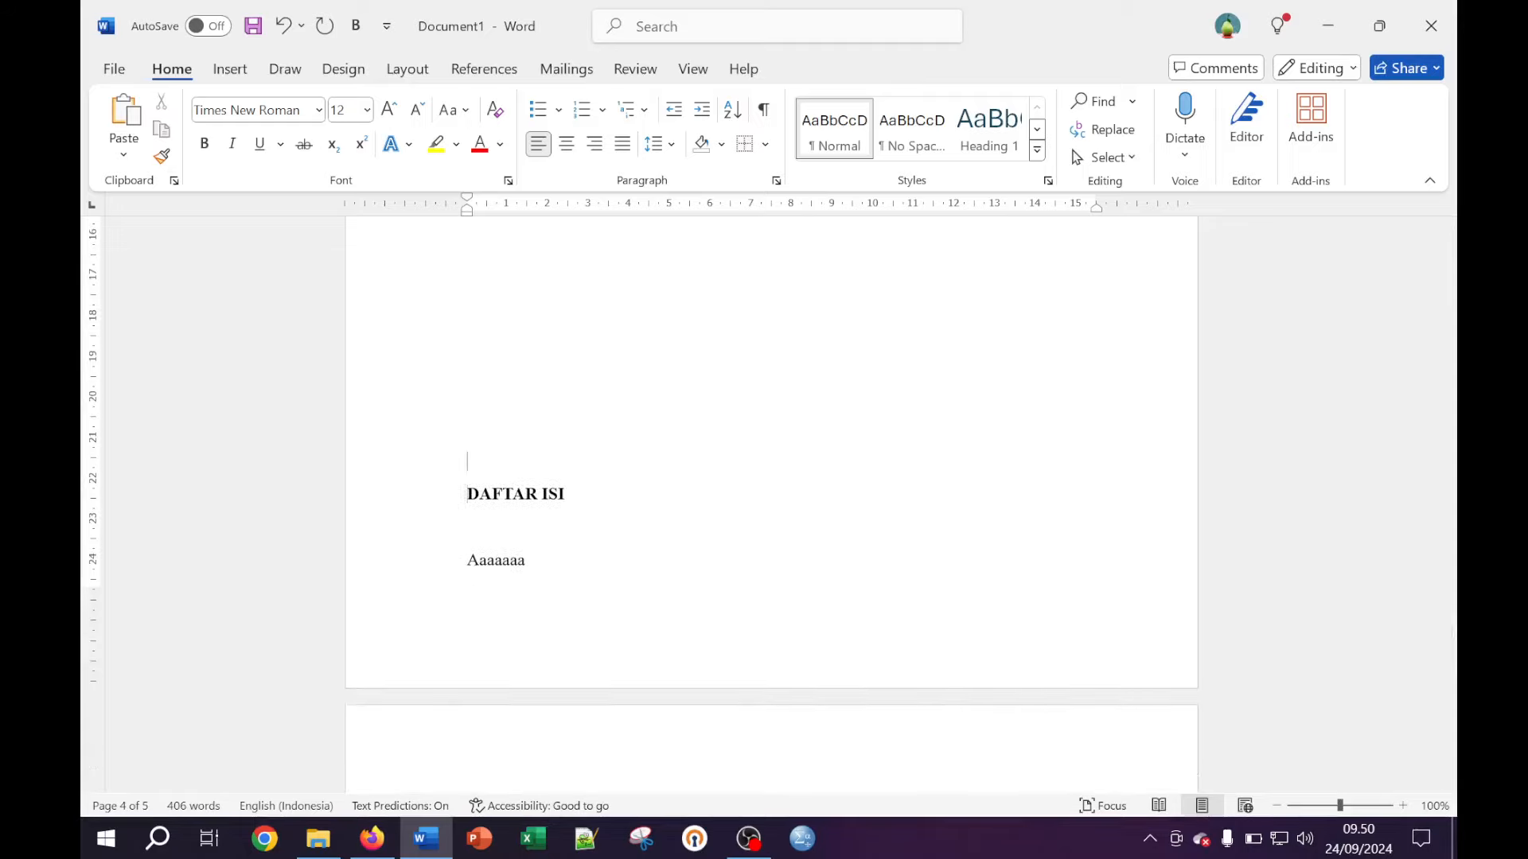
key("Return")
key("Return")
key("Return")
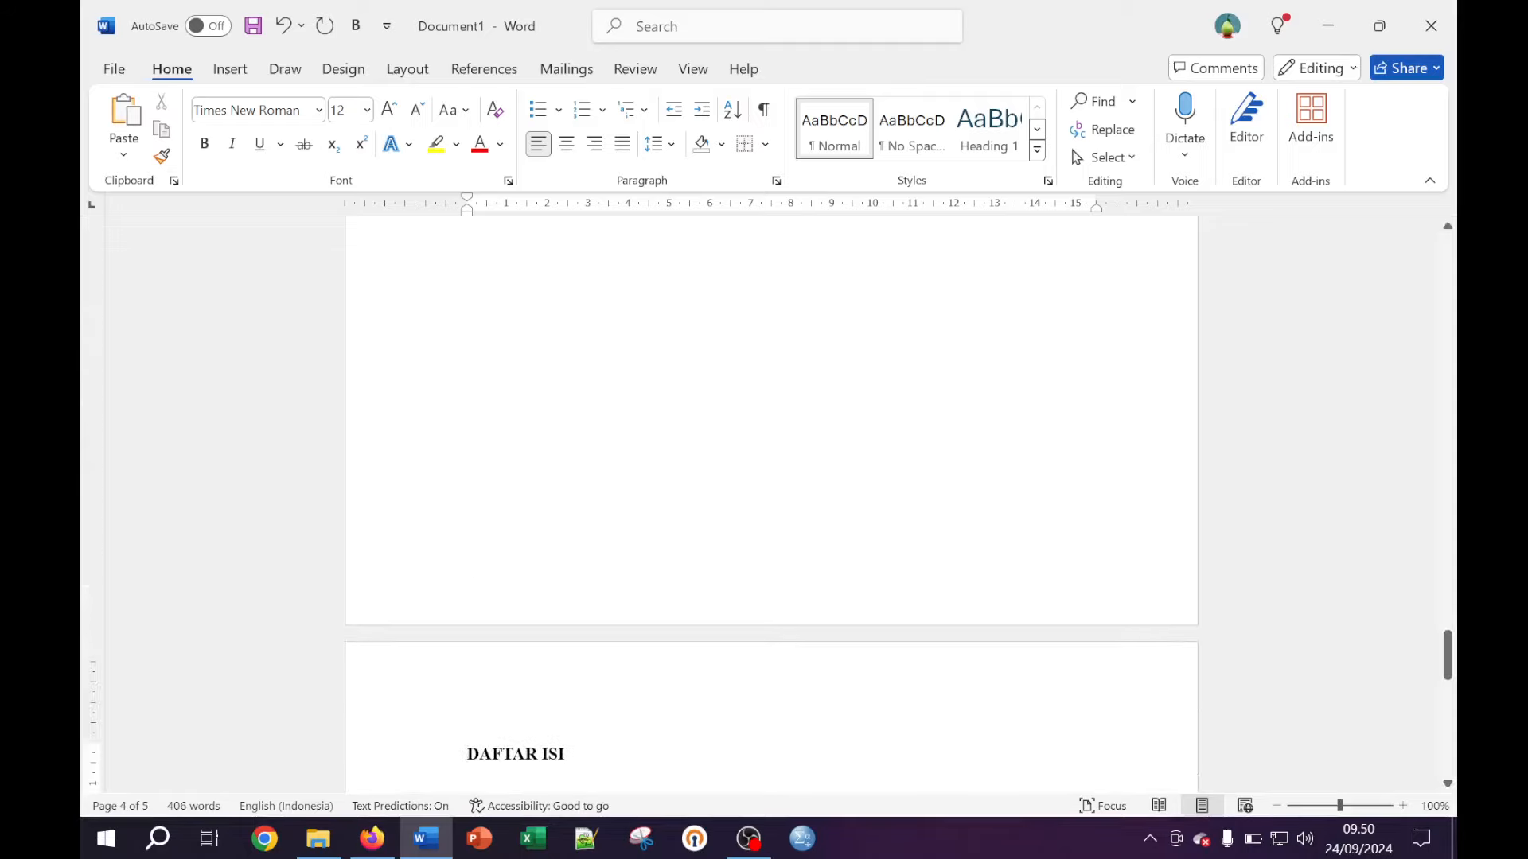
key("ctrl+e")
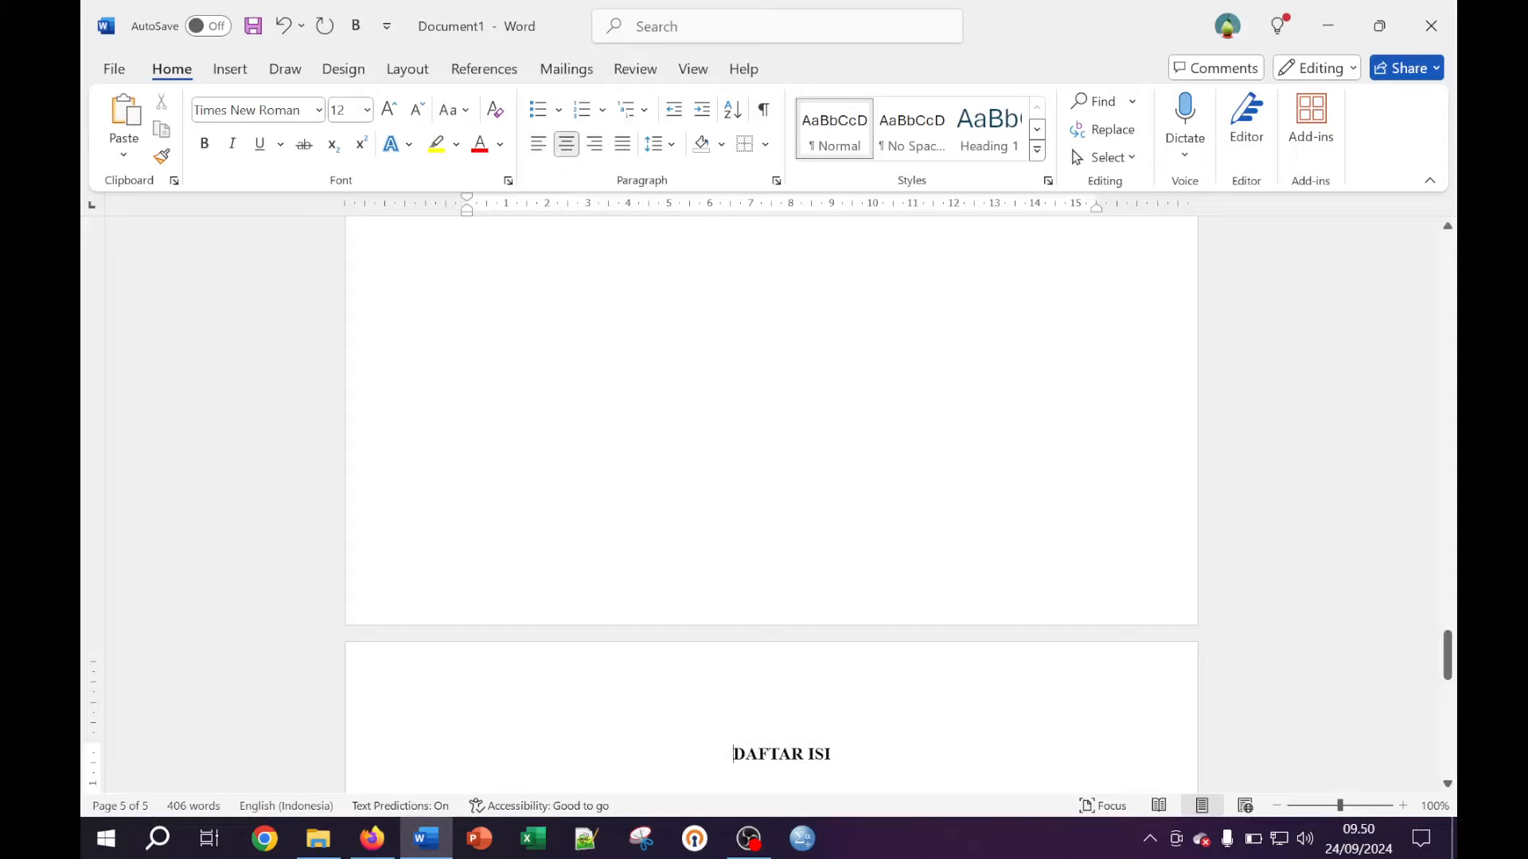
scroll(770, 501, "down", 4)
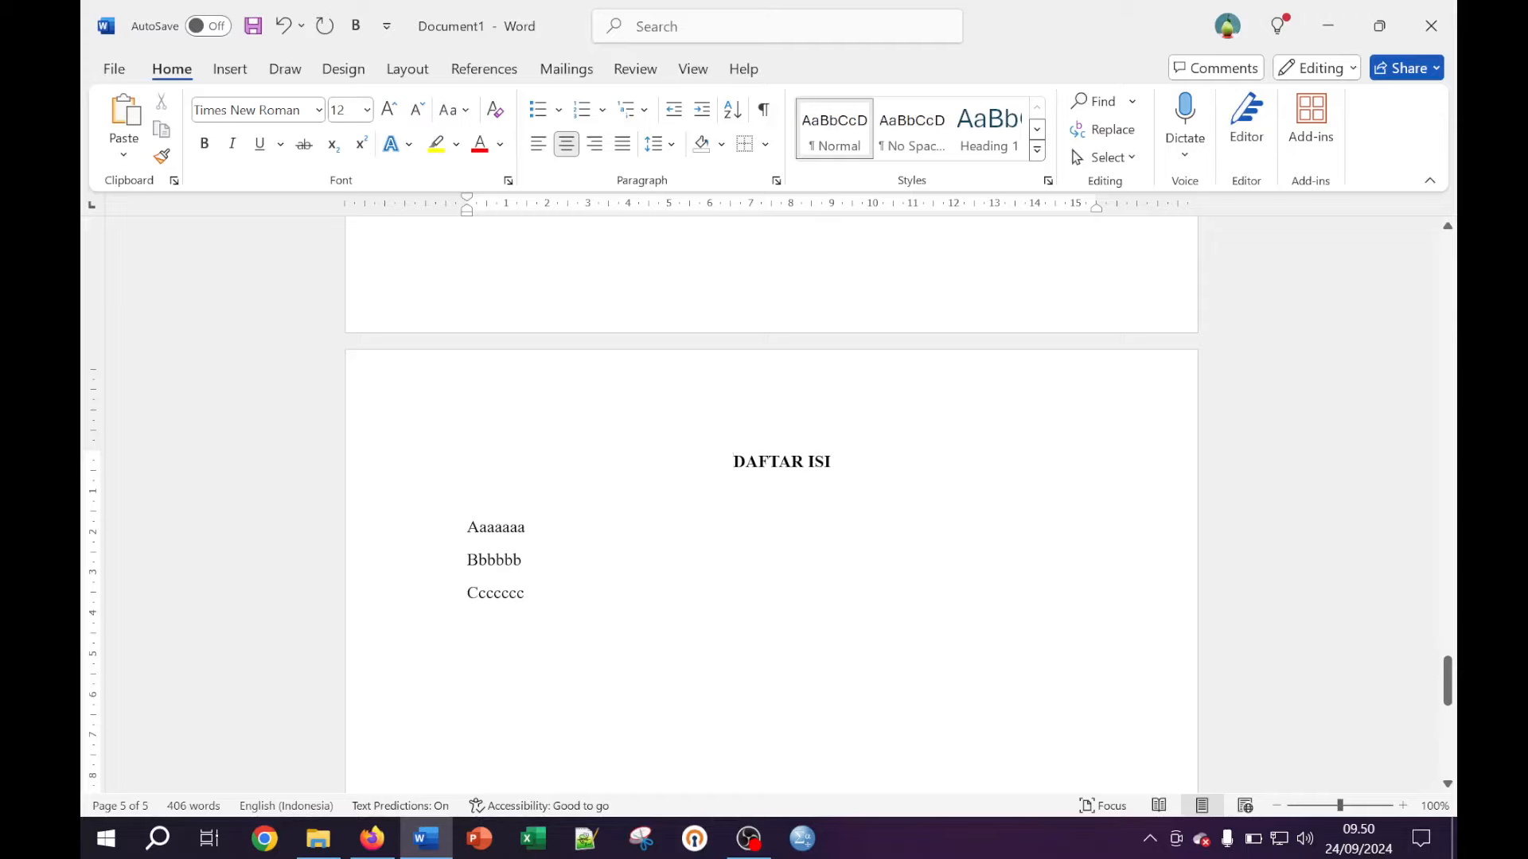
scroll(770, 502, "up", 8)
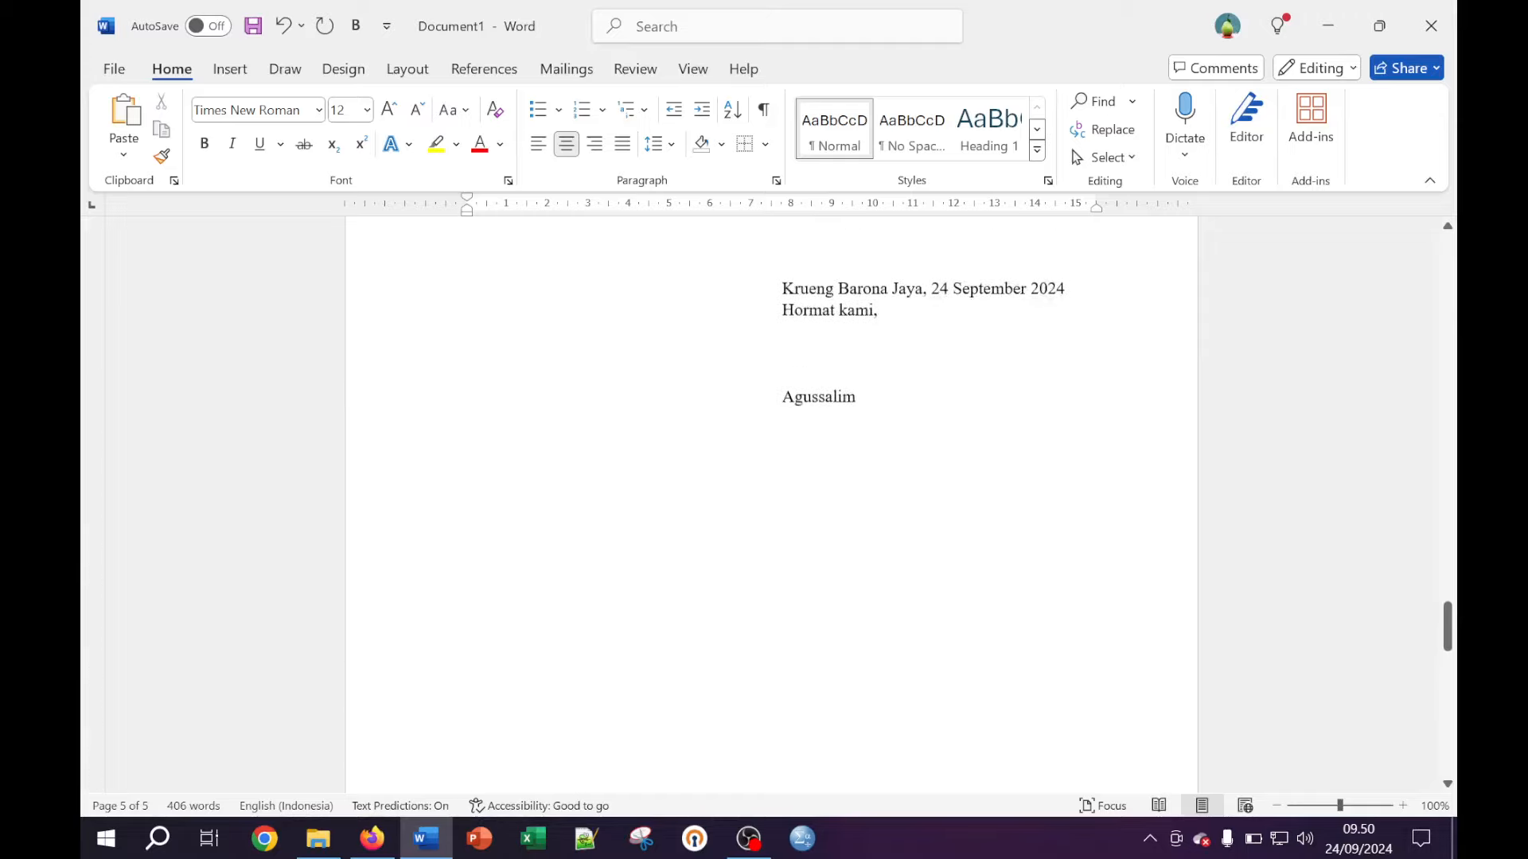
Select the second 'Ucapan terima kasih' paragraph, including its first letter
scroll(770, 501, "up", 5)
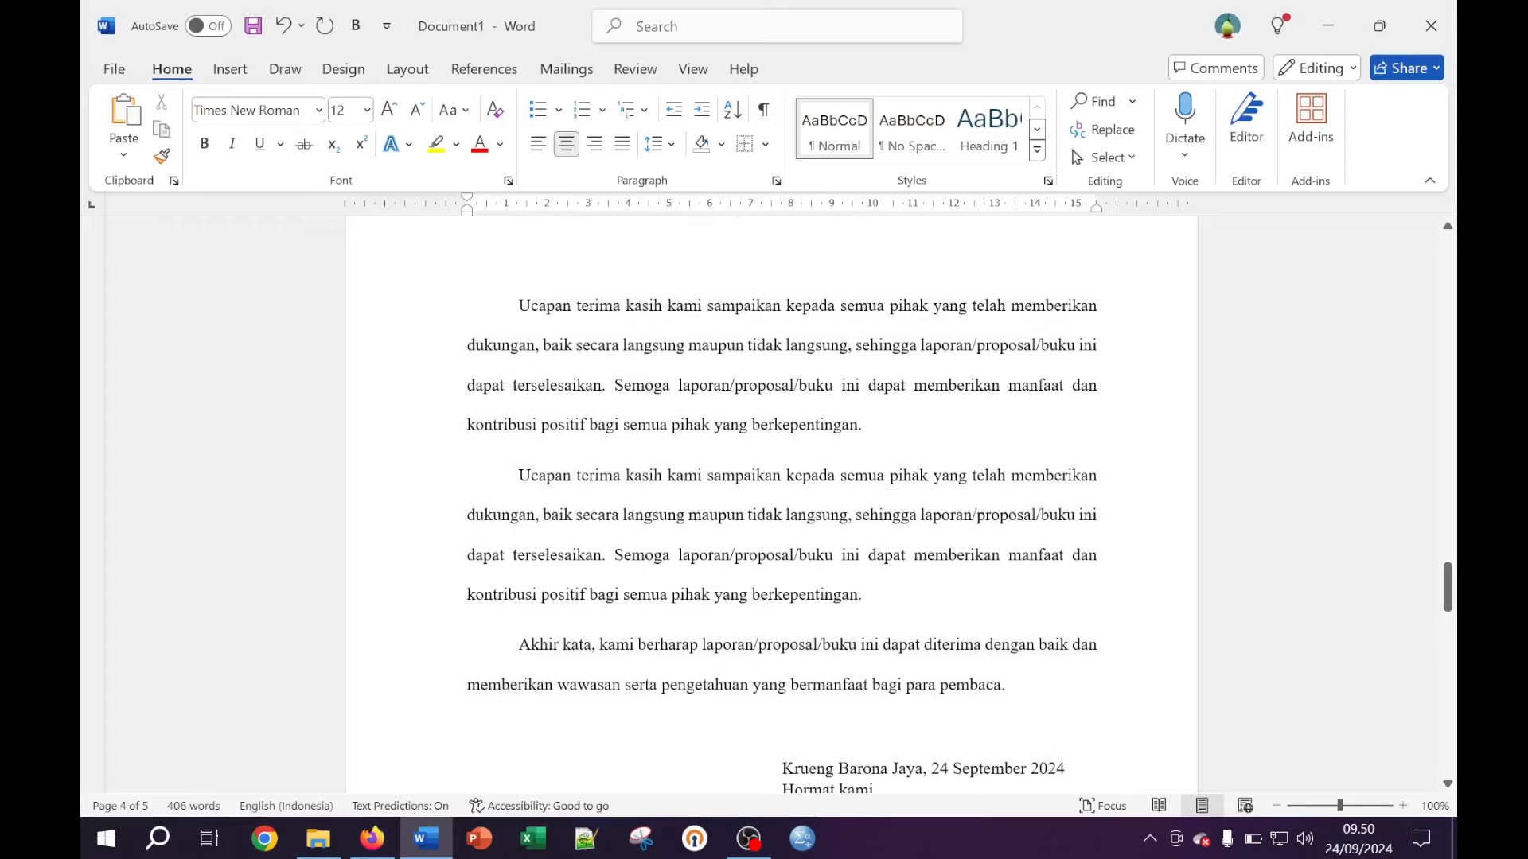
scroll(770, 501, "down", 1)
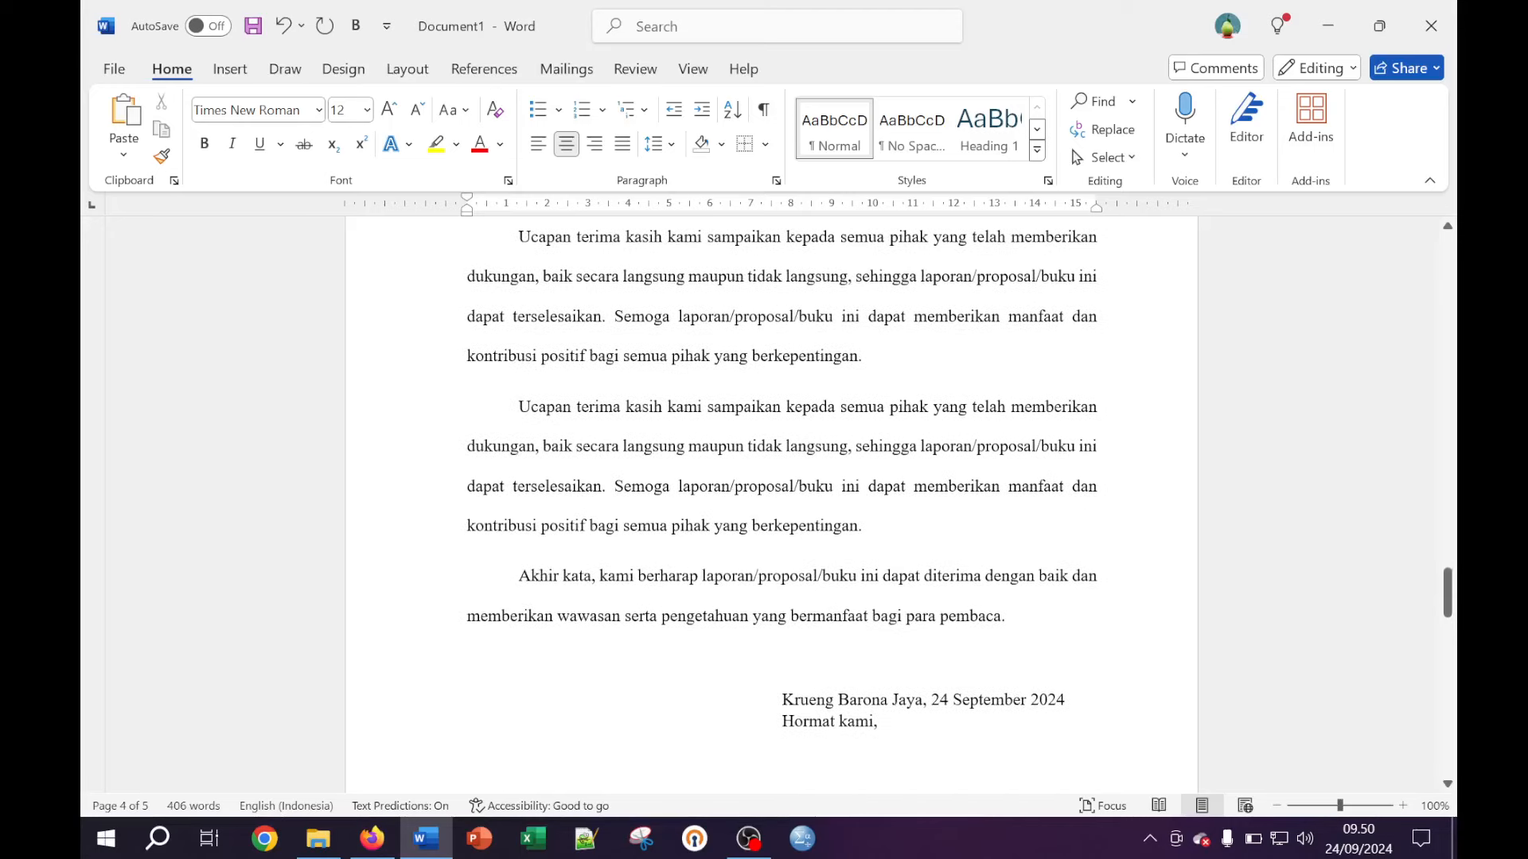
left_click(861, 525)
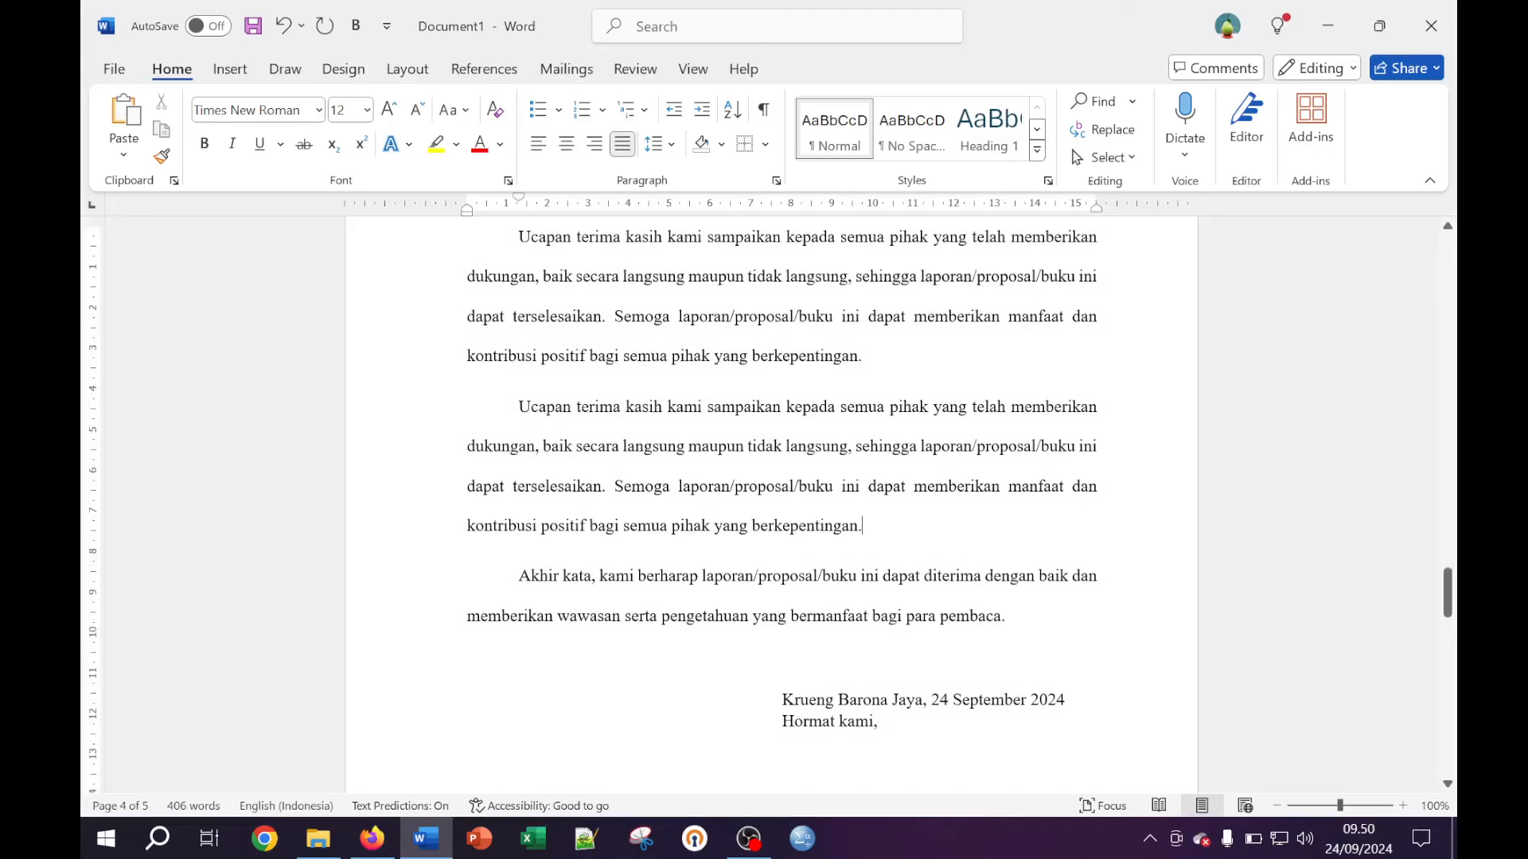
left_click_drag(862, 525, 531, 405)
key("shift+Left")
key("ctrl+c")
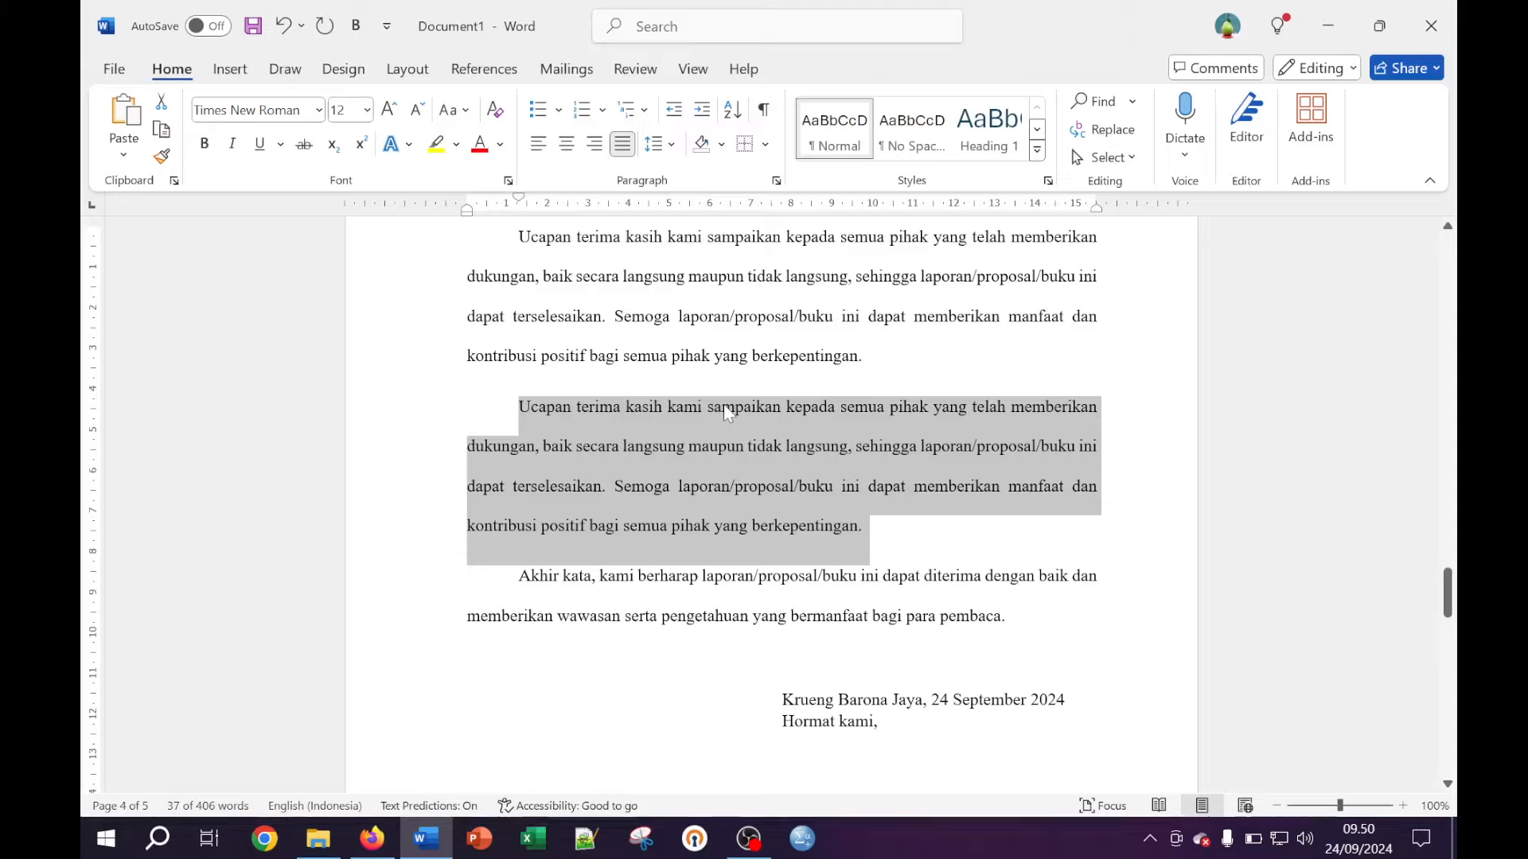
Paste four more copies of the paragraph after 'berkepentingan.'
left_click(900, 518)
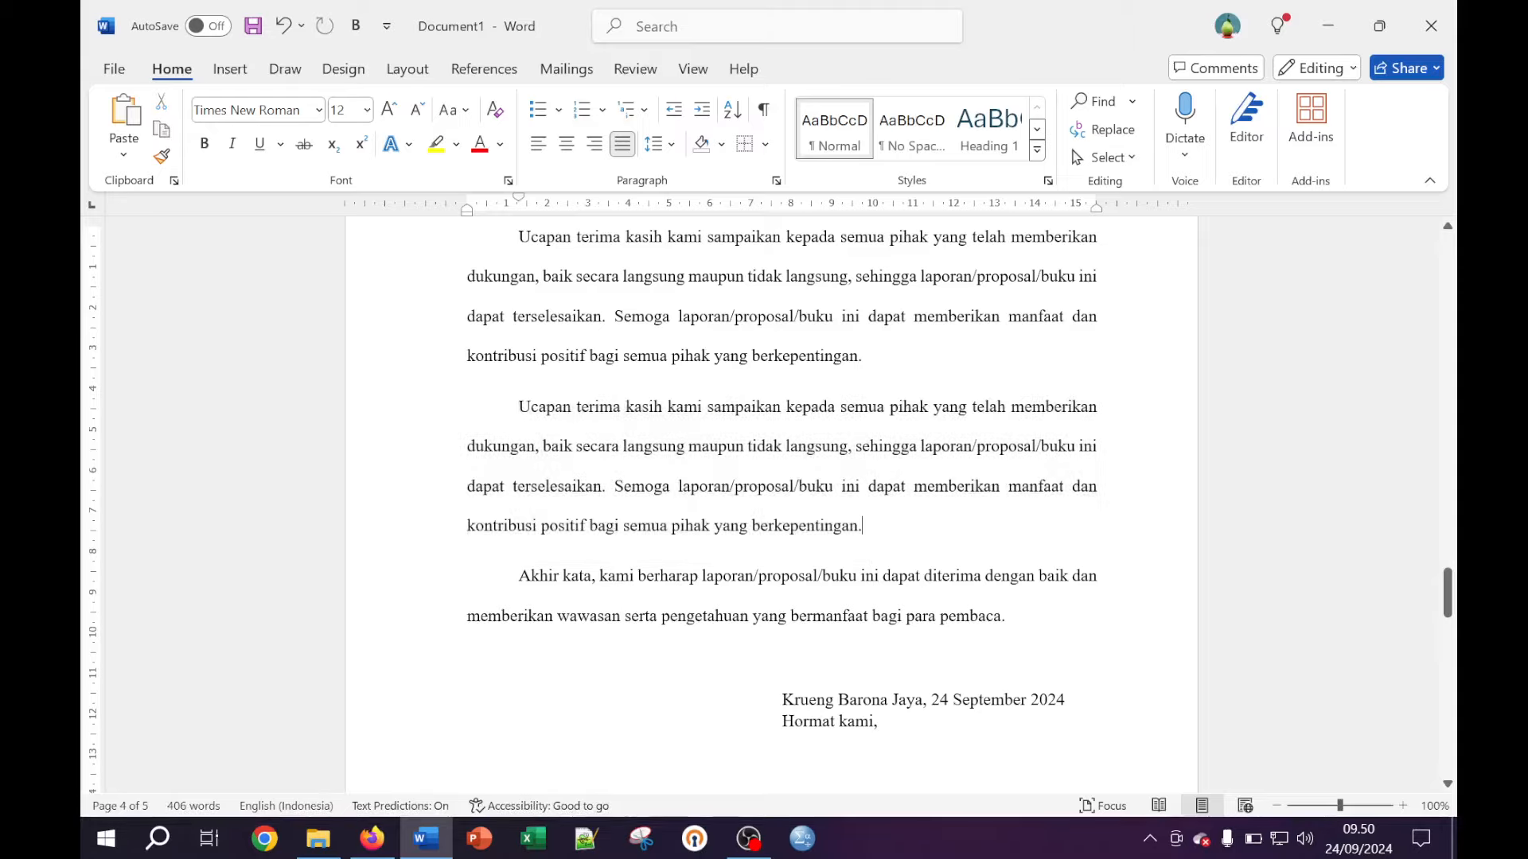
key("Return")
key("ctrl+v")
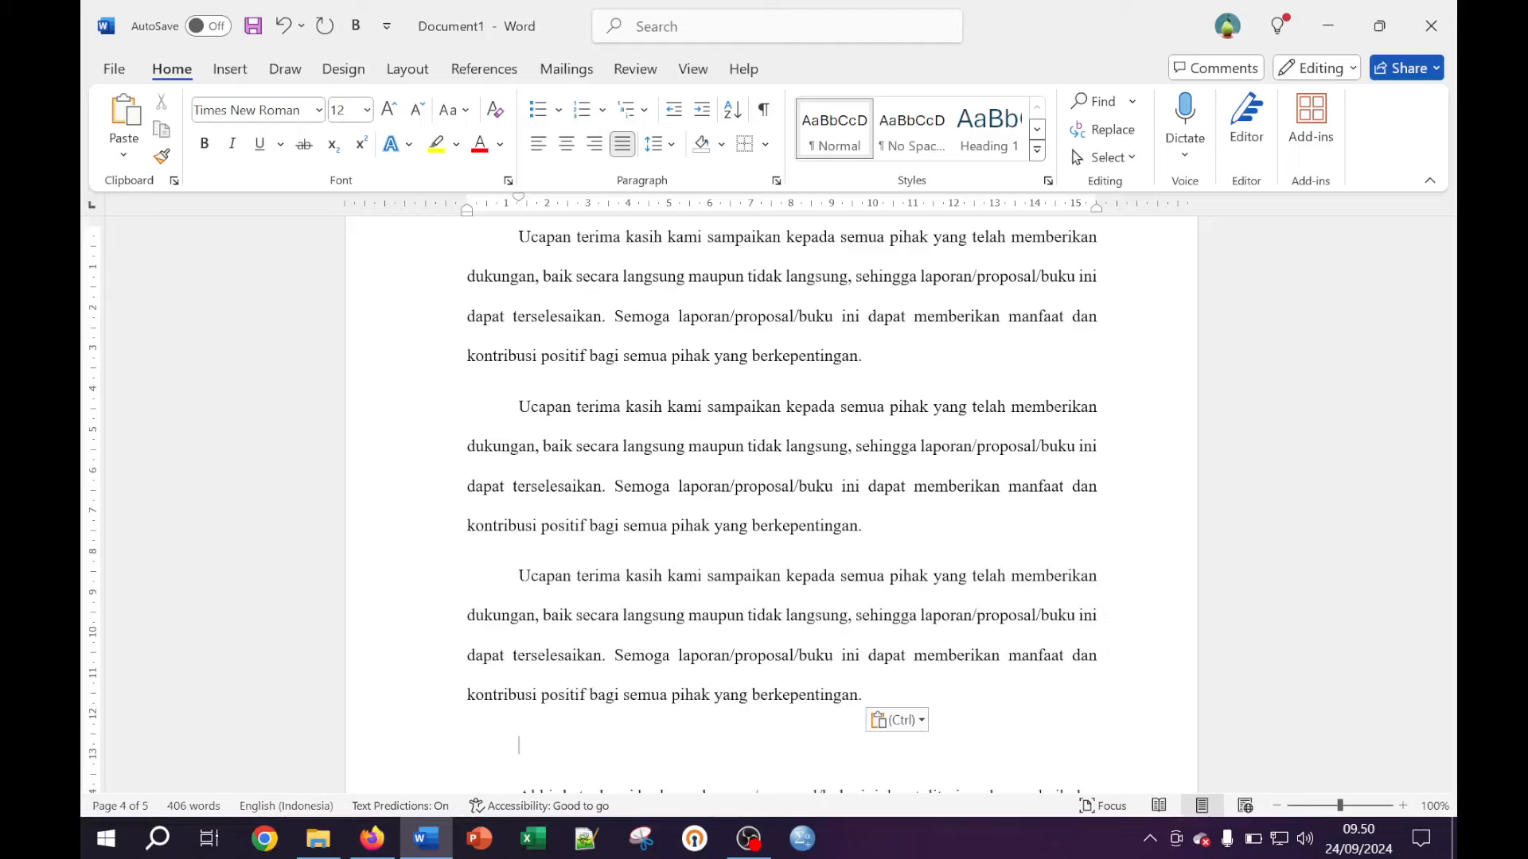
key("ctrl+v")
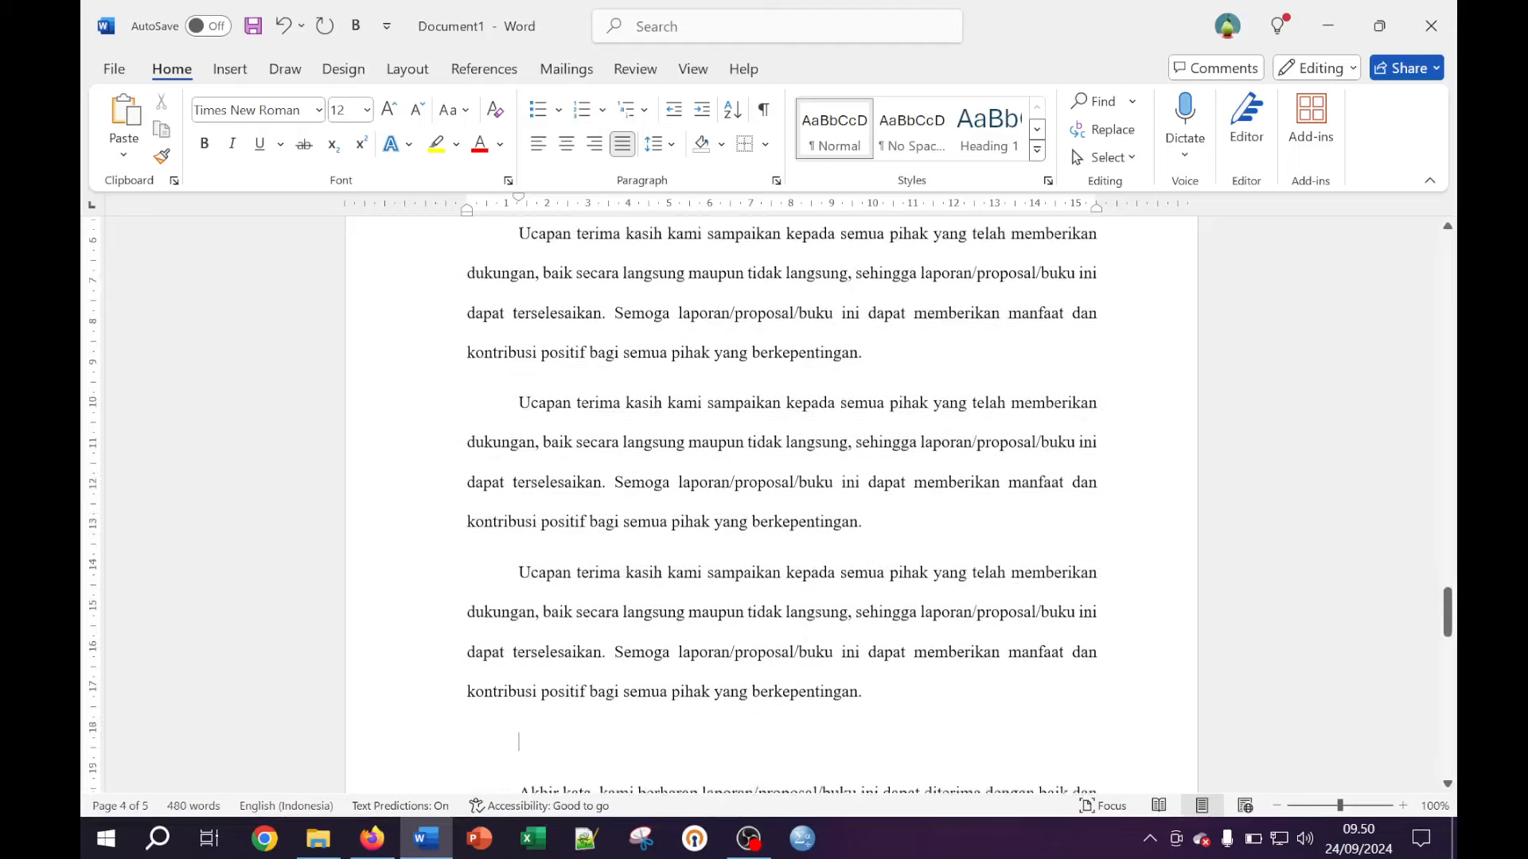
scroll(980, 552, "down", 3)
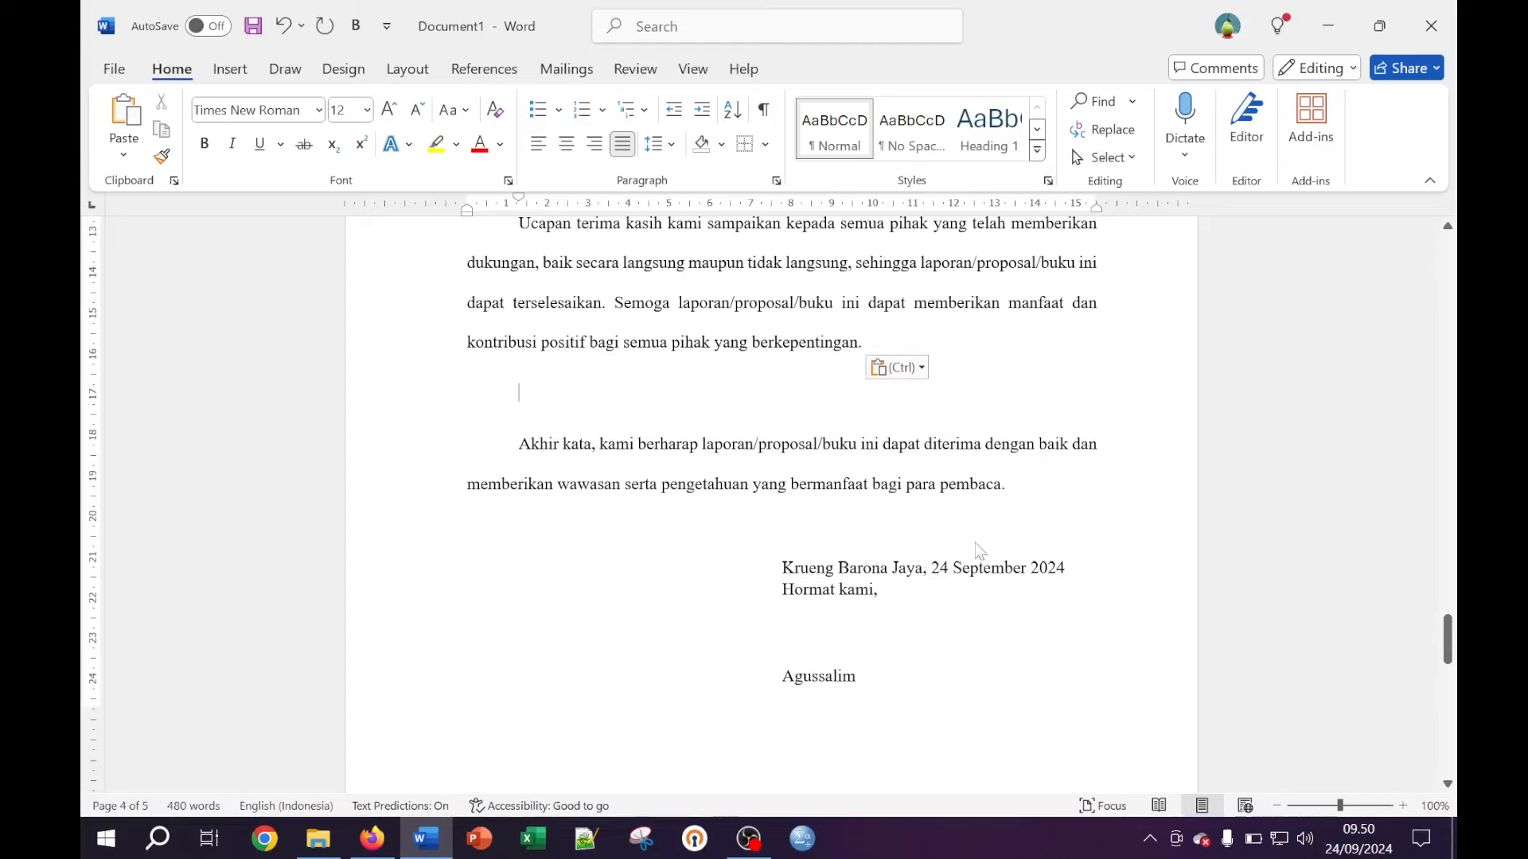
key("ctrl+v")
key("BackSpace")
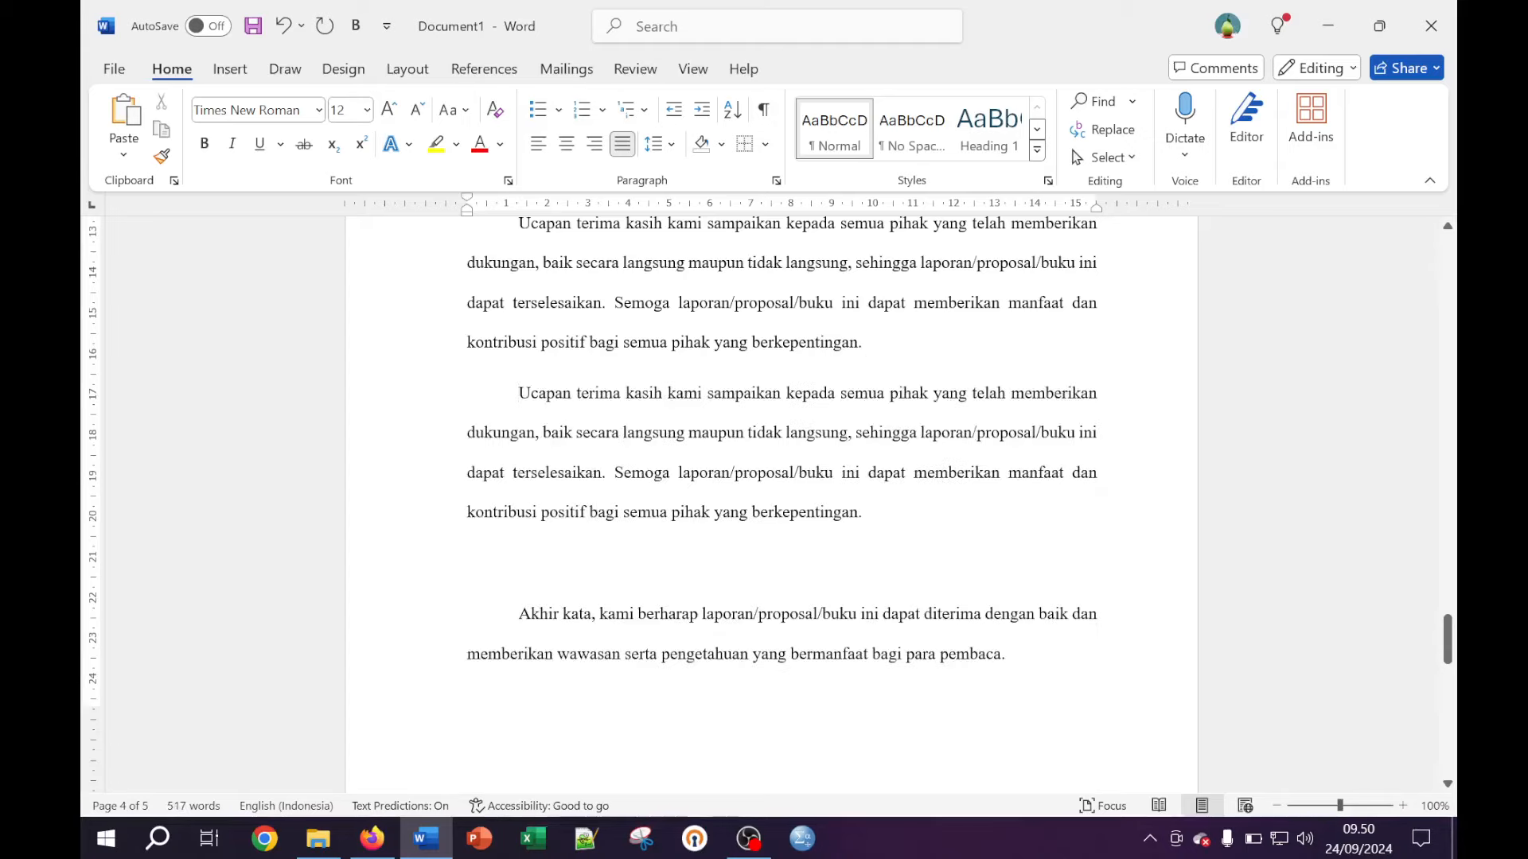
key("ctrl+v")
key("ctrl+v")
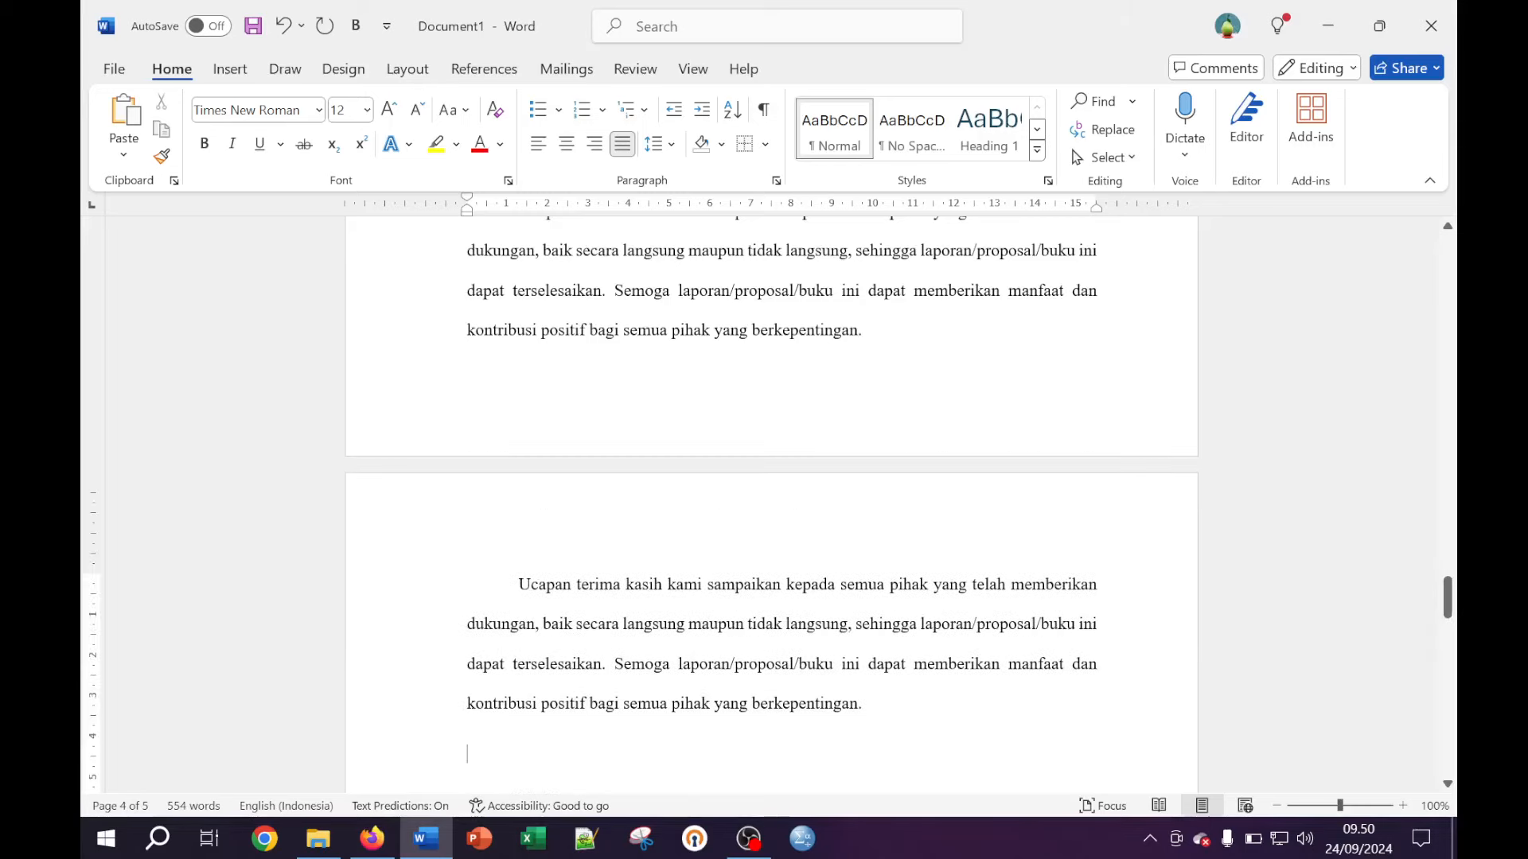
scroll(768, 511, "down", 3)
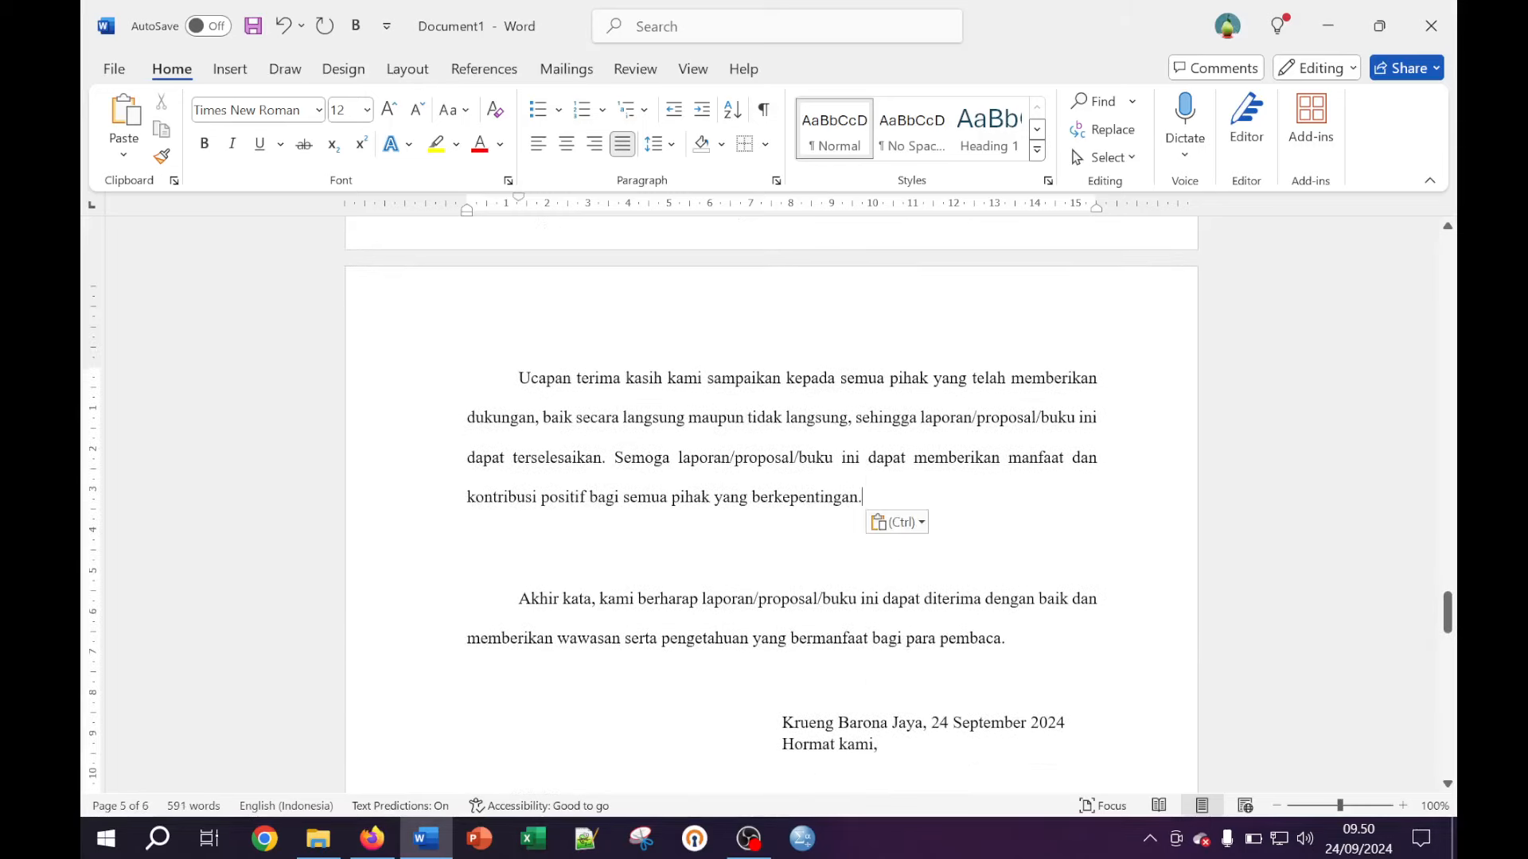
Restore the period after 'berkepentingan' and remove the empty line before Akhir kata
key("BackSpace")
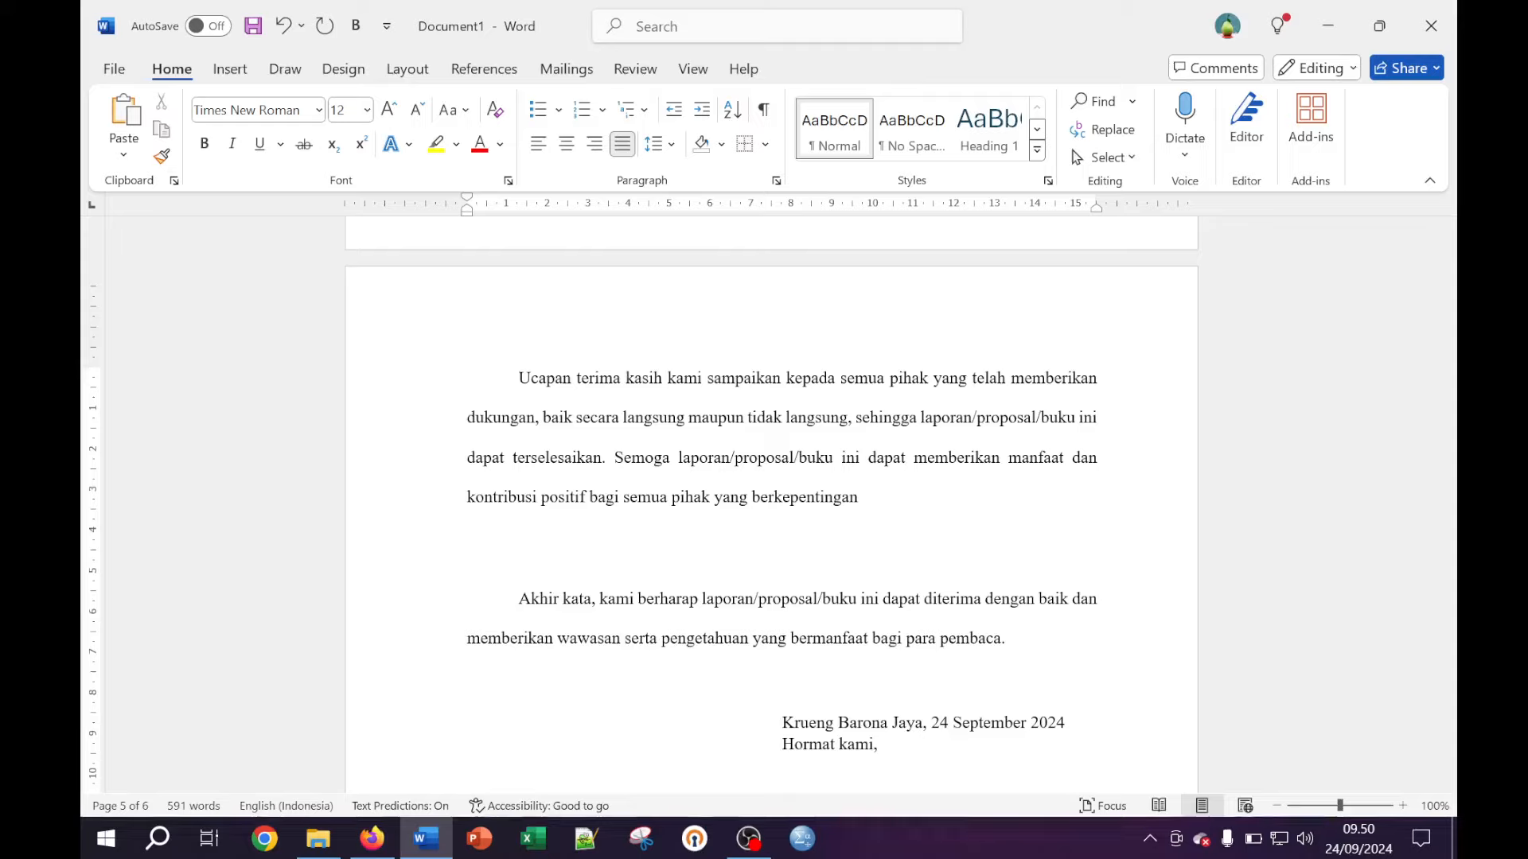
key("Left")
type(".")
key("Right")
key("BackSpace")
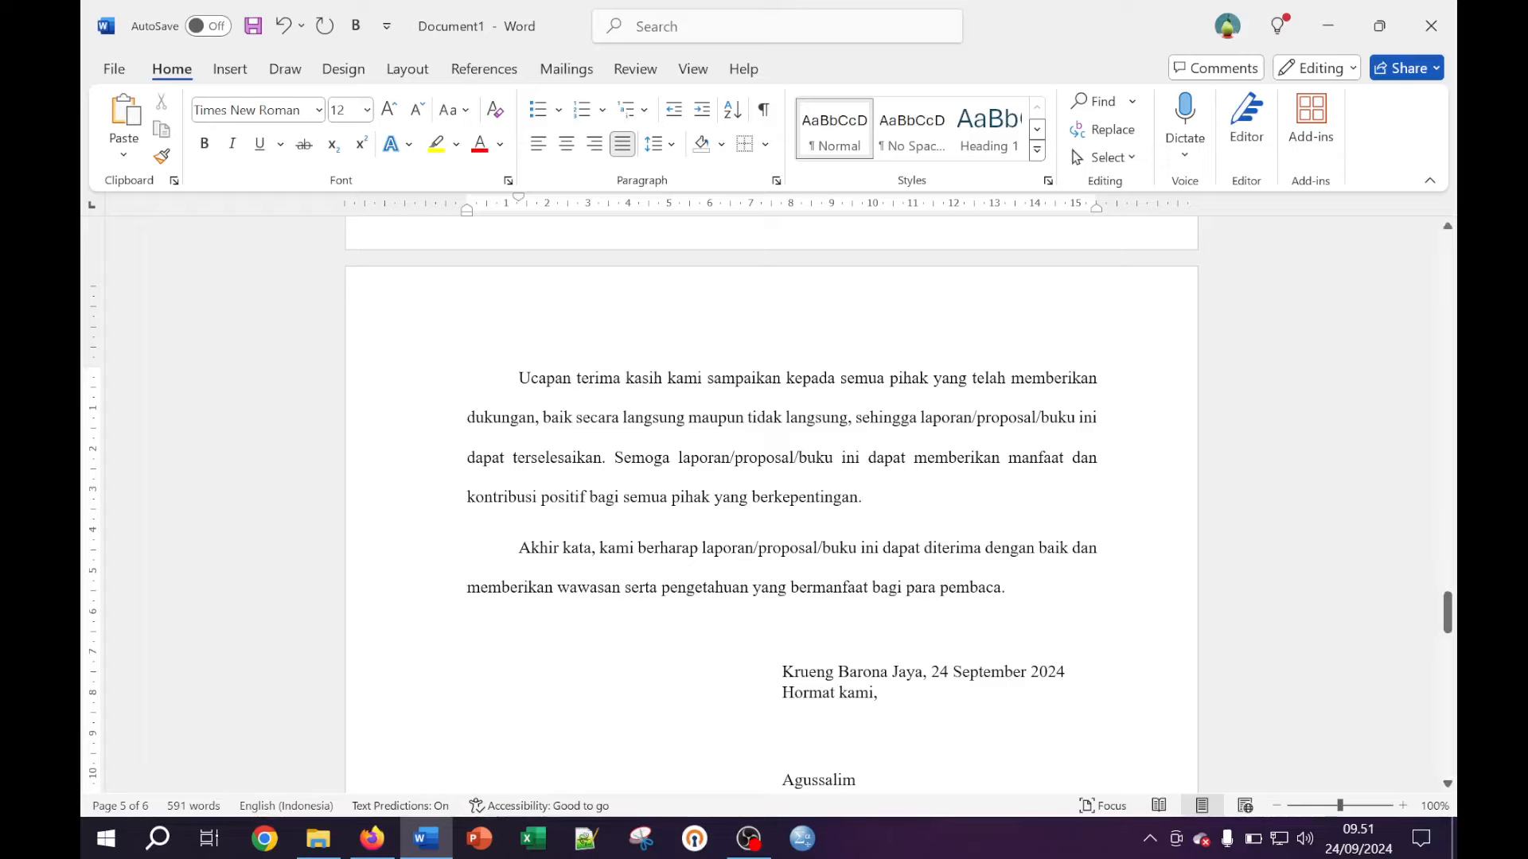
scroll(770, 510, "down", 5)
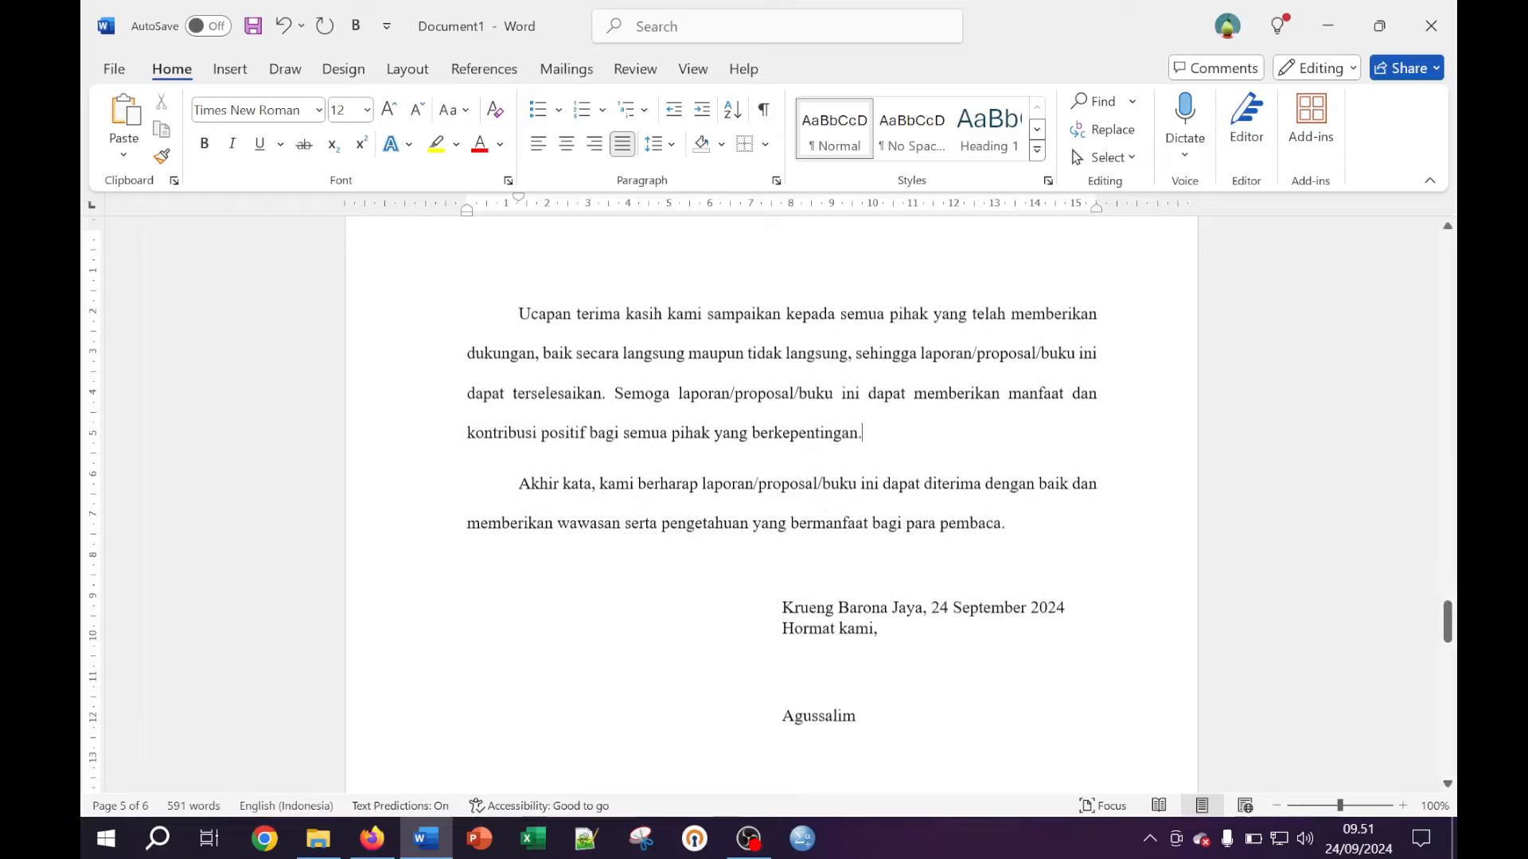
Delete the empty lines between the foreword signature and the DAFTAR ISI heading
scroll(771, 510, "down", 8)
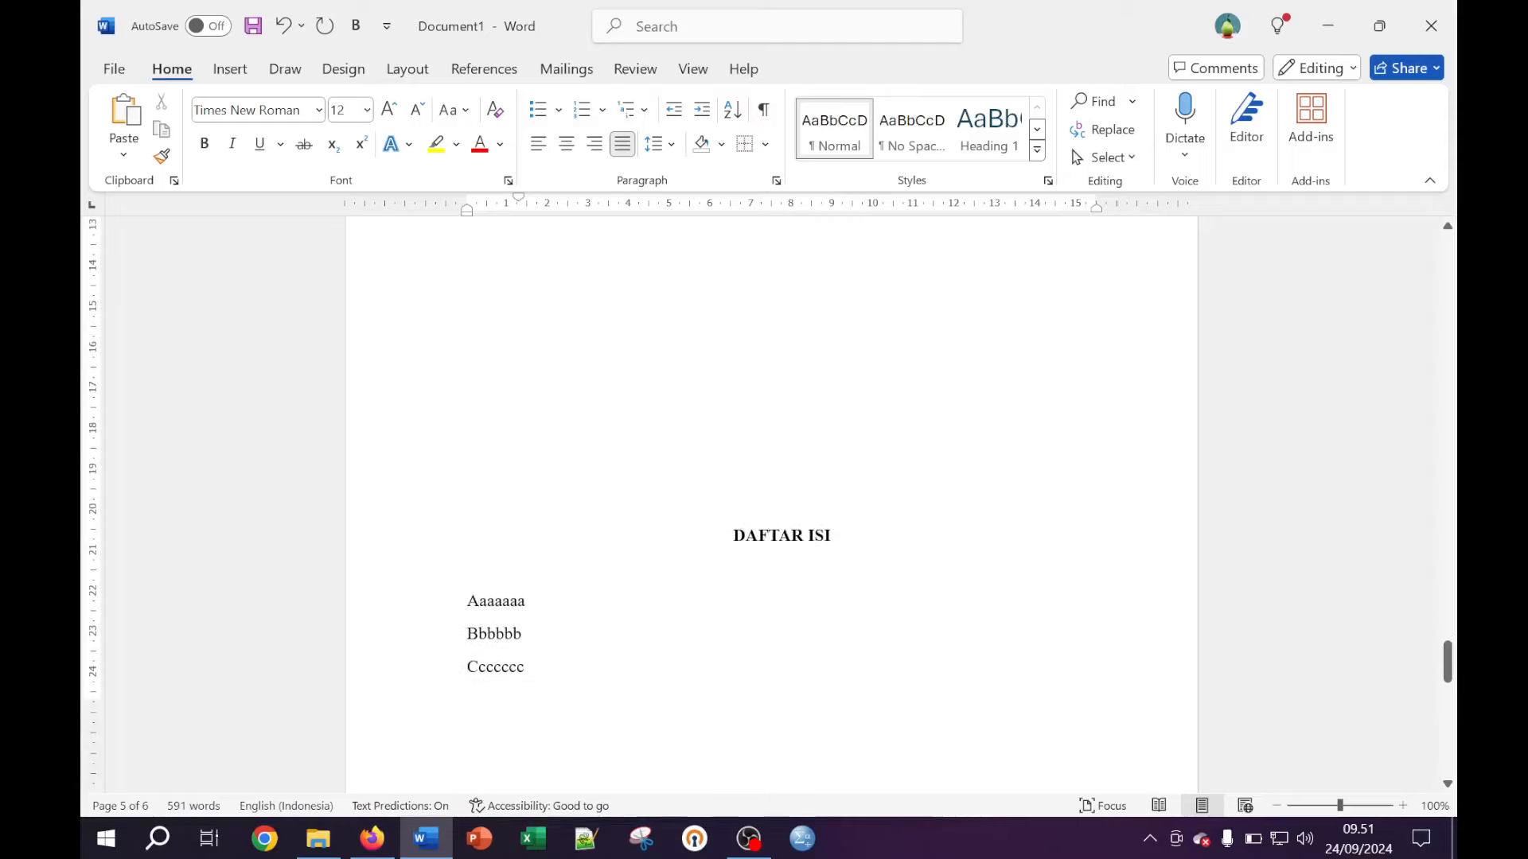
scroll(771, 509, "down", 2)
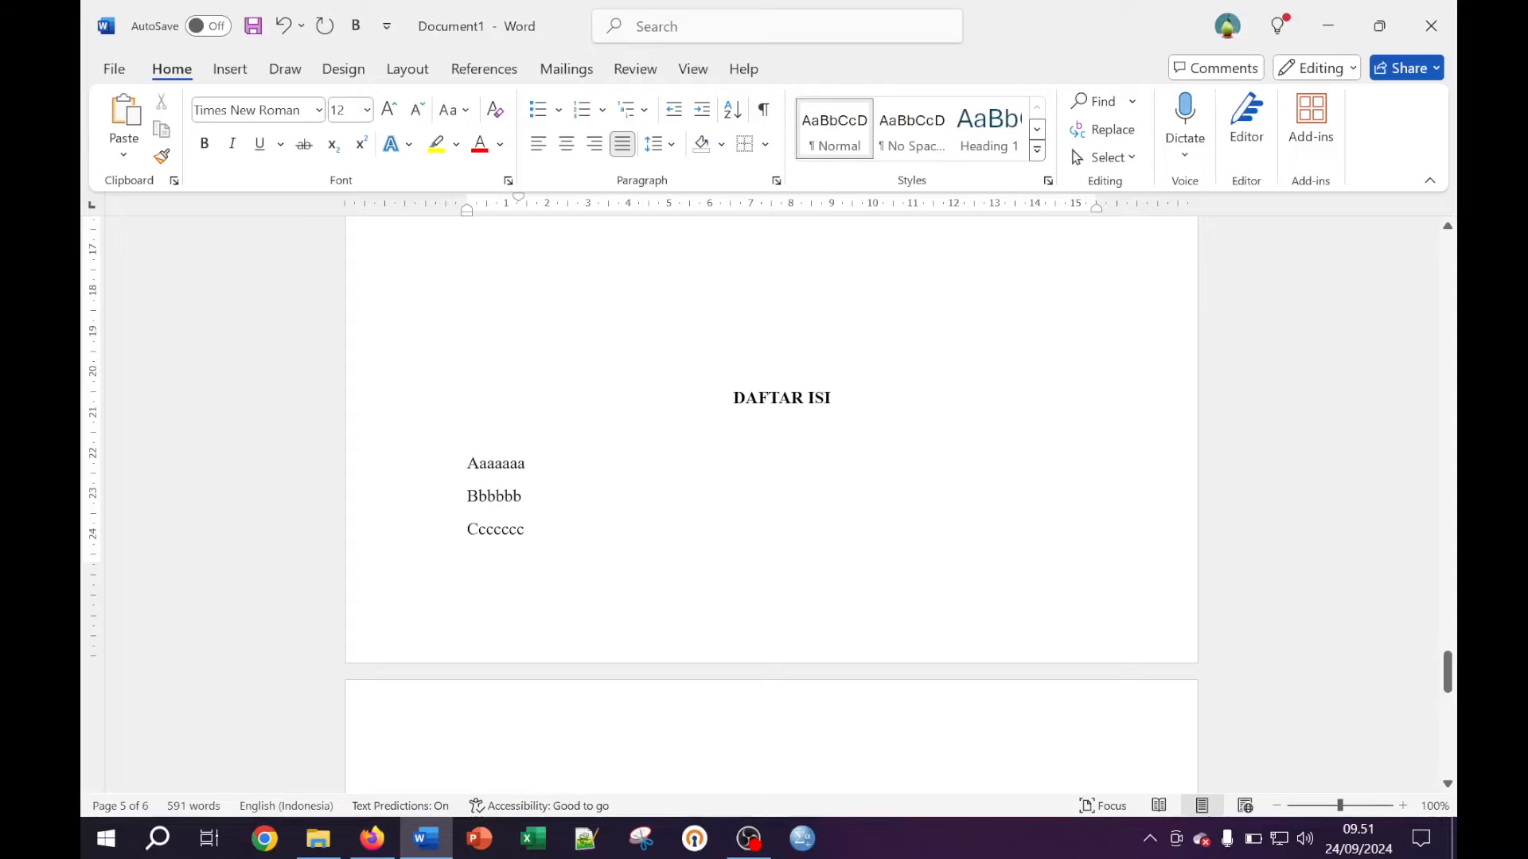
scroll(771, 509, "down", 3)
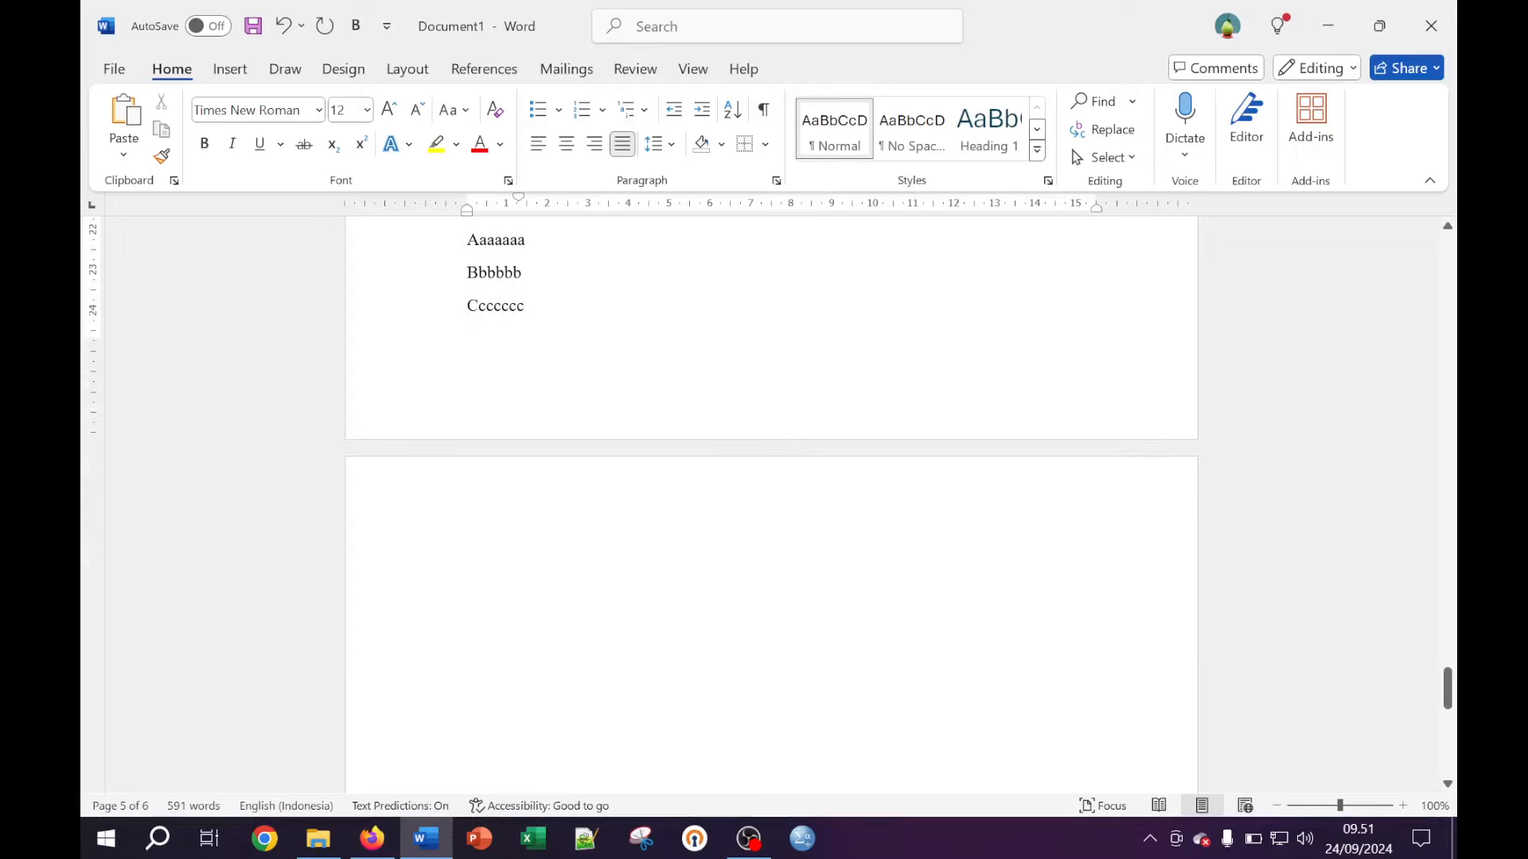
scroll(771, 509, "up", 2)
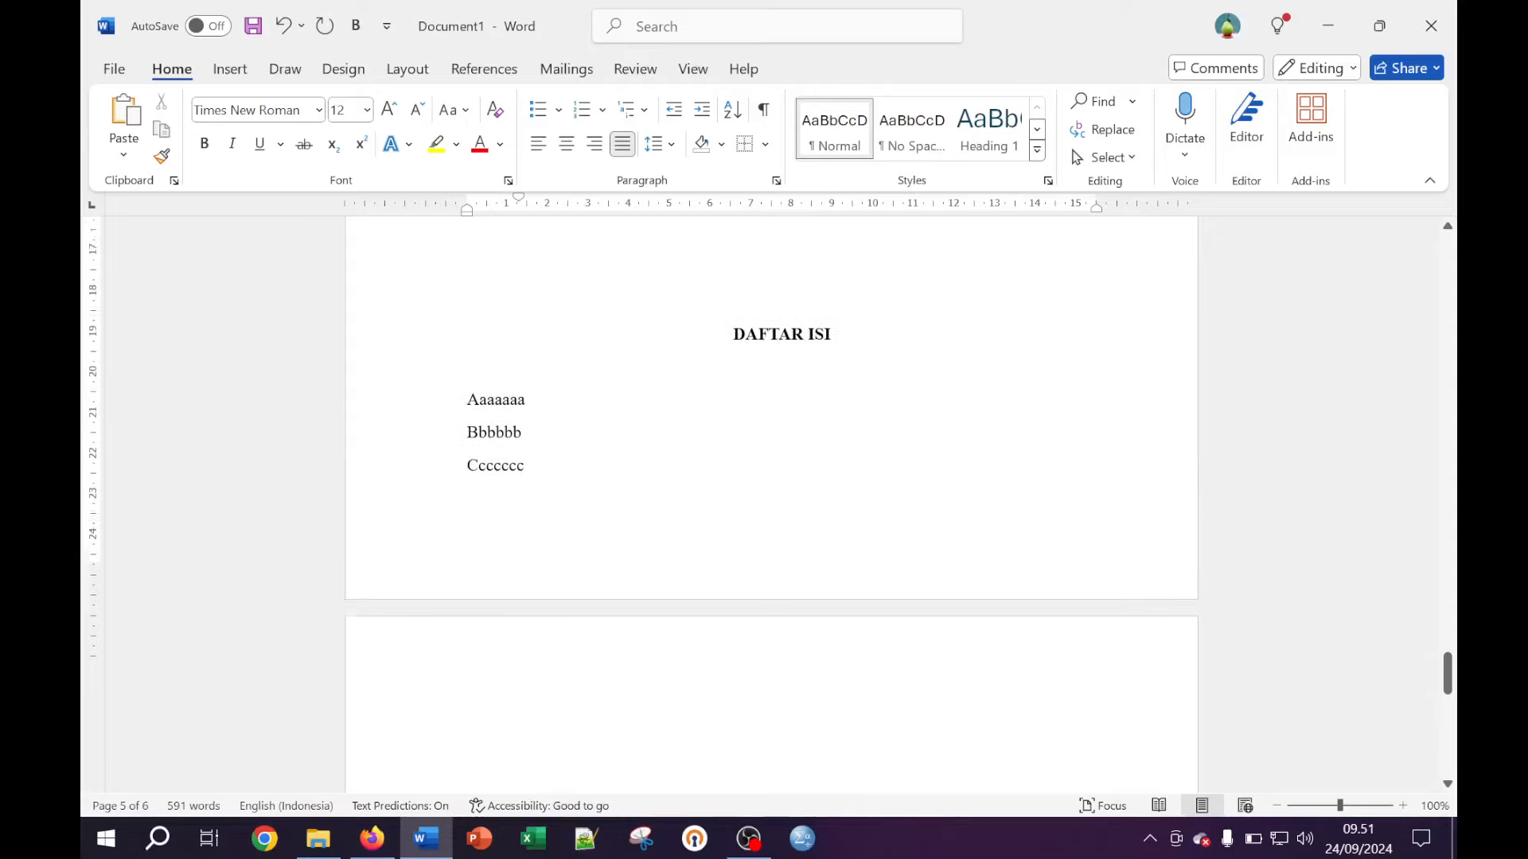
scroll(771, 509, "up", 2)
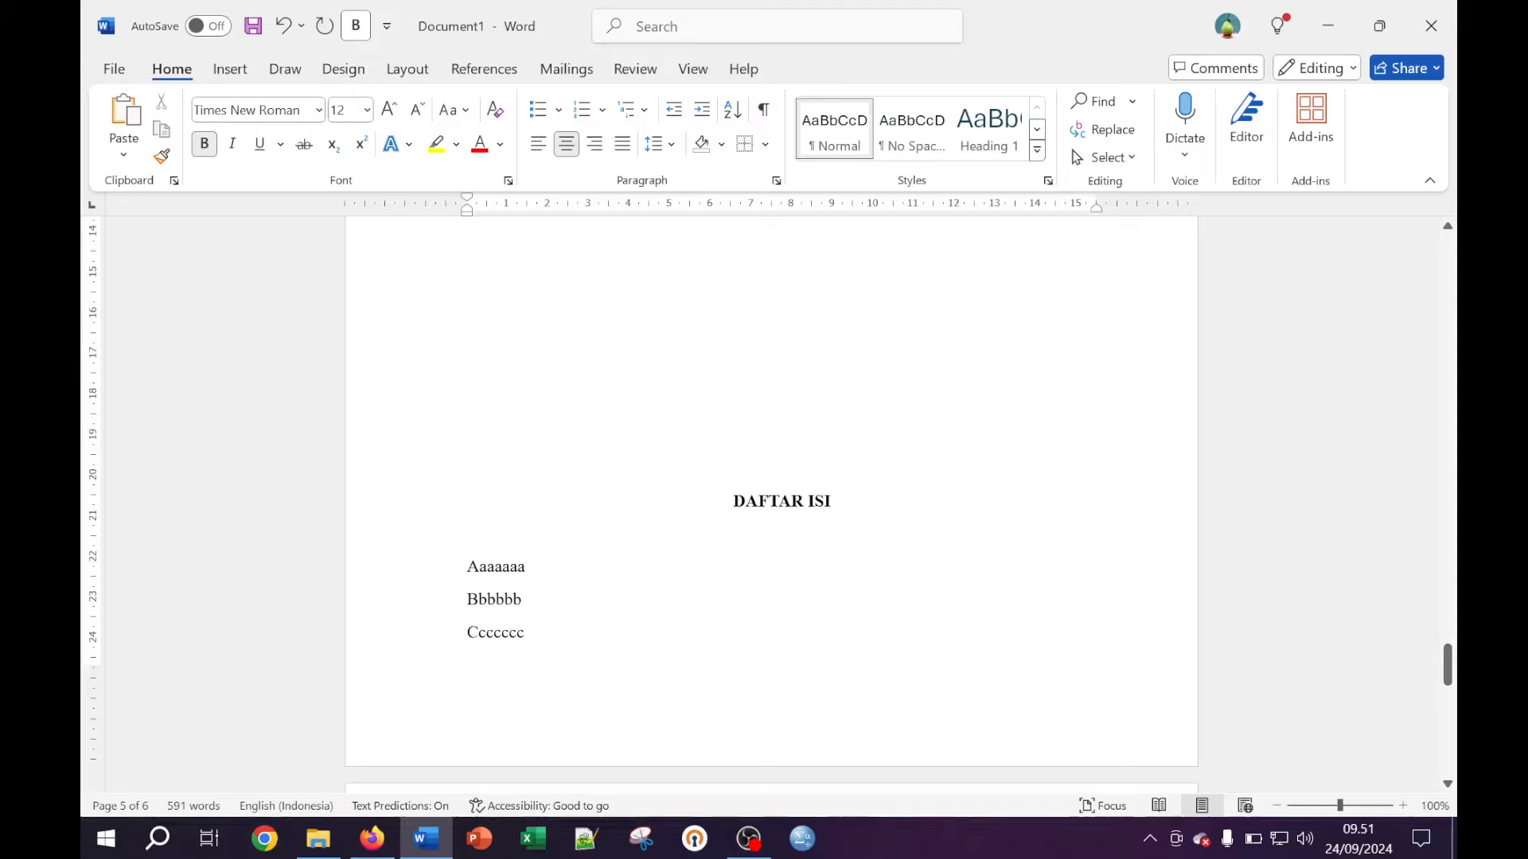
scroll(770, 493, "up", 4)
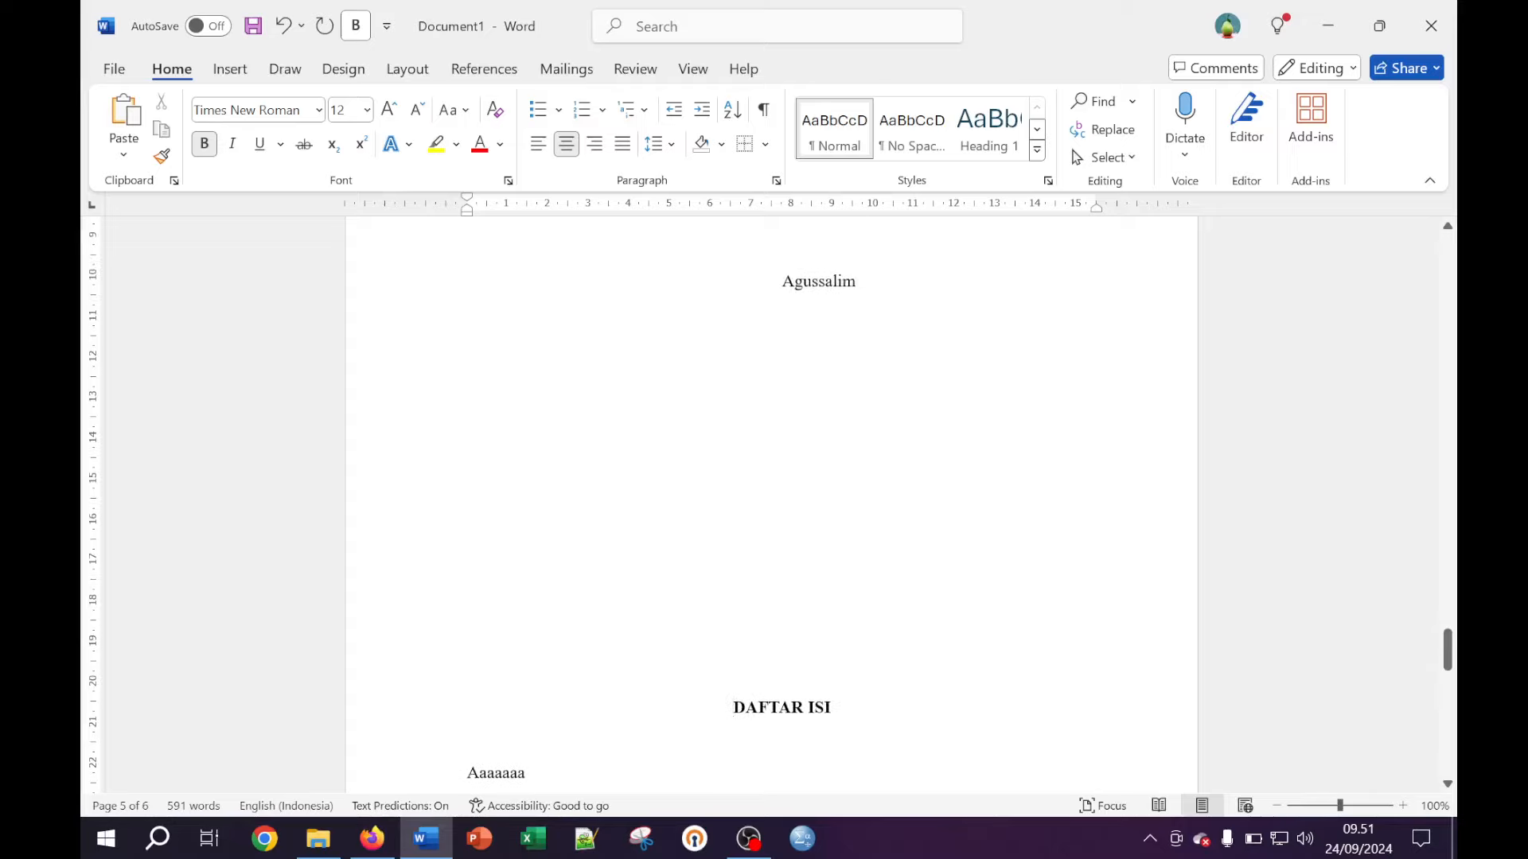
key("BackSpace")
key("BackSpace")
key("BackSpace")
key("BackSpace")
key("BackSpace")
key("BackSpace")
key("BackSpace")
key("BackSpace")
key("BackSpace")
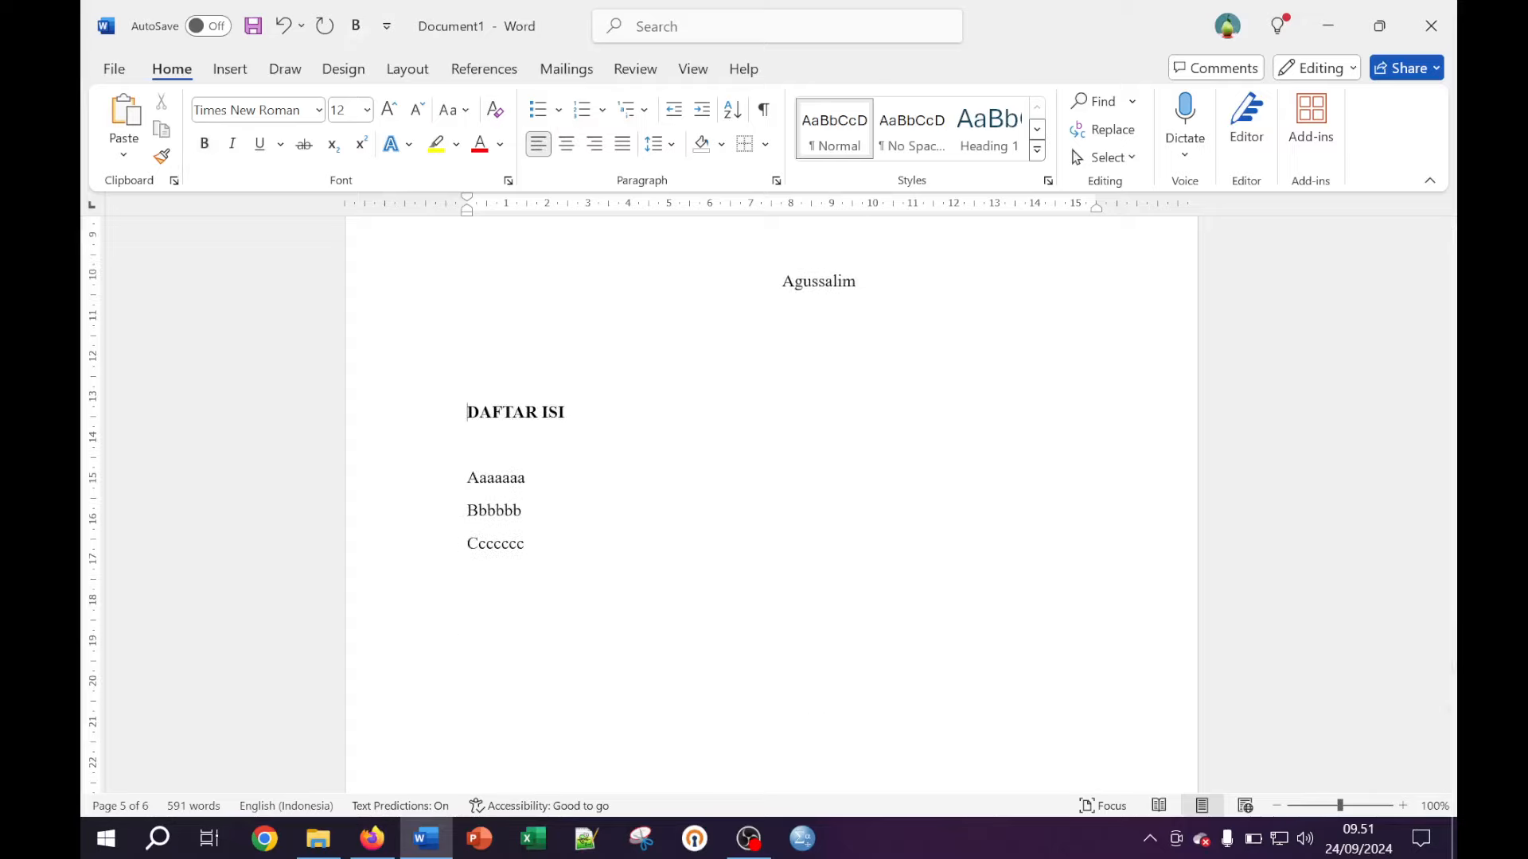
key("BackSpace")
key("BackSpace")
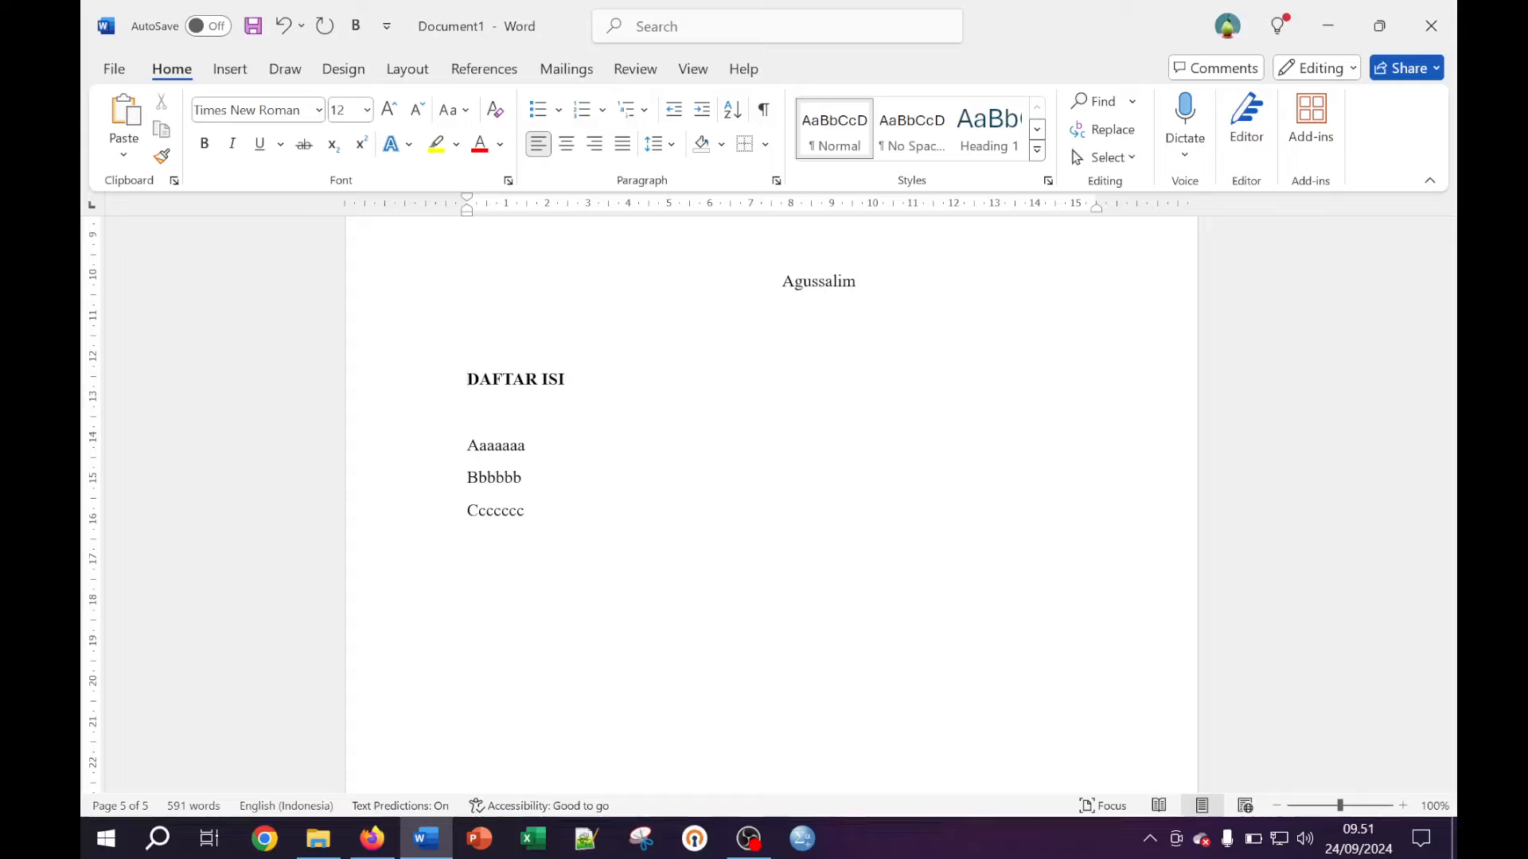
key("Return")
key("Return")
key("Return")
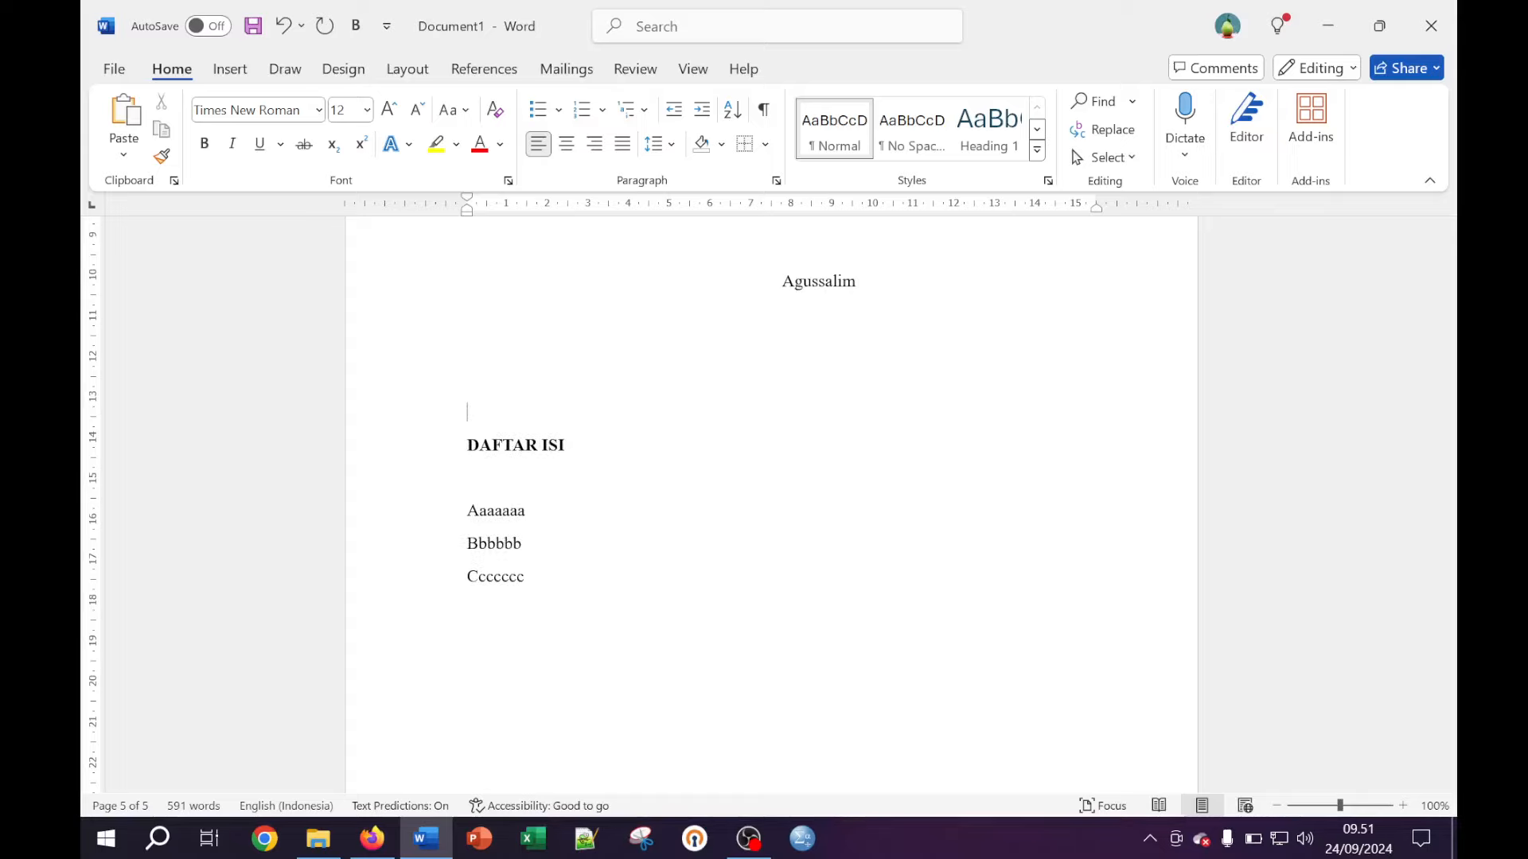
key("BackSpace")
key("BackSpace")
key("BackSpace")
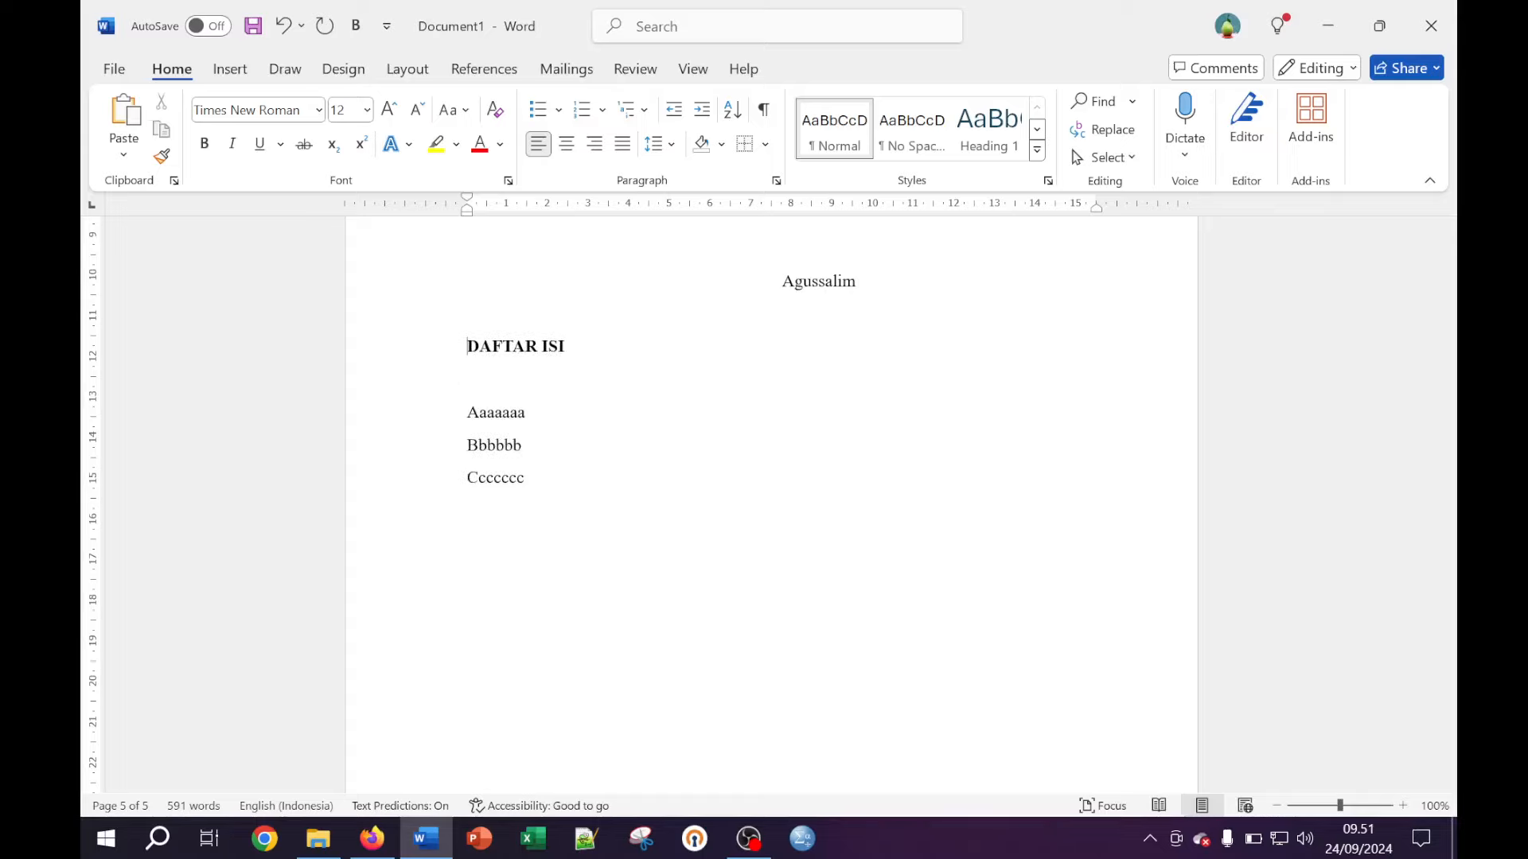
key("BackSpace")
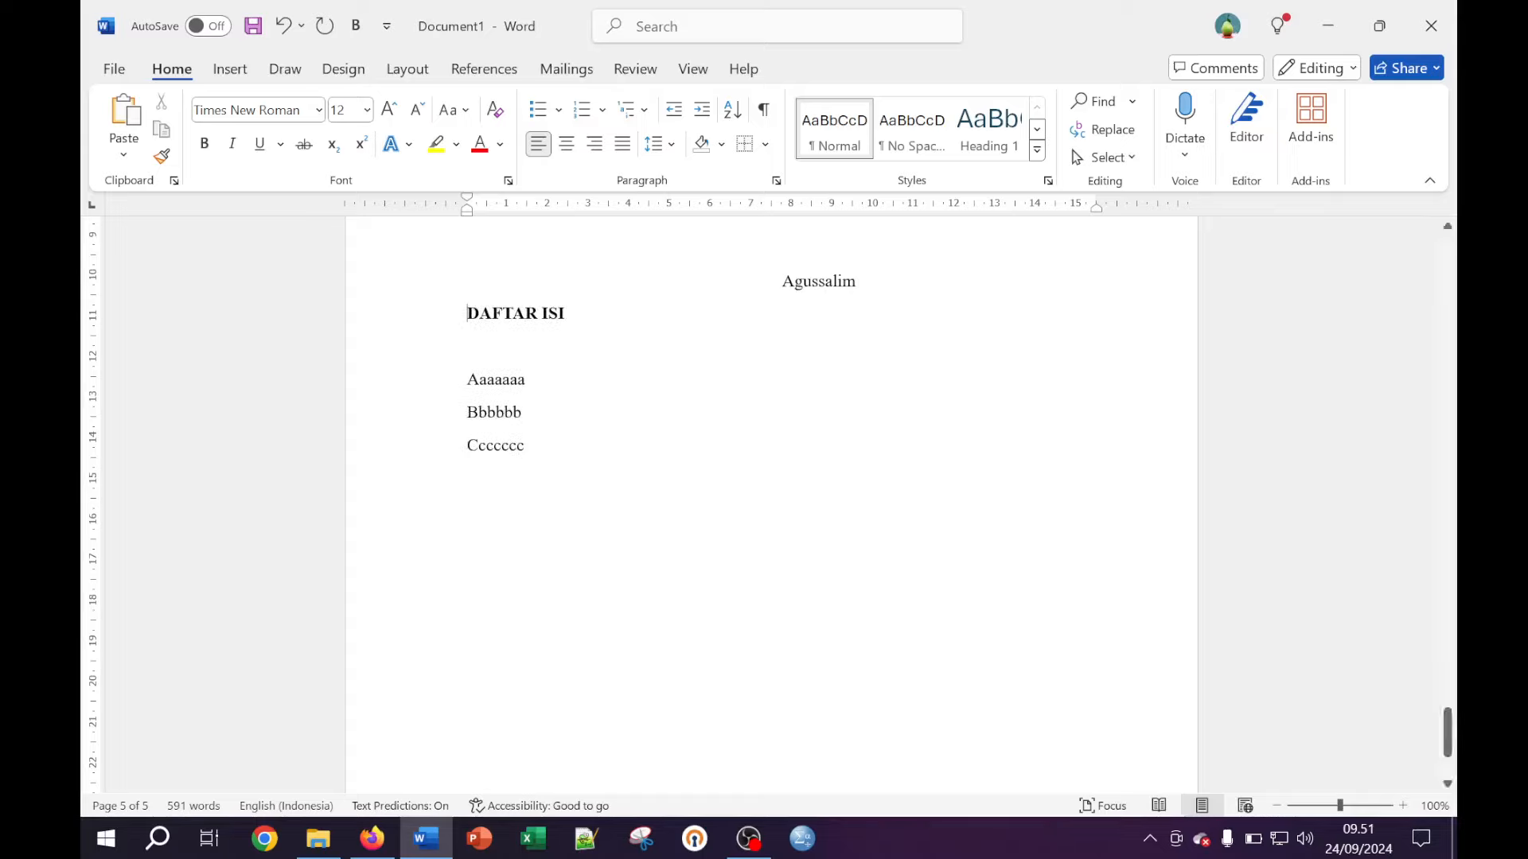
Insert a page break so DAFTAR ISI starts on a new page
left_click(407, 70)
left_click(392, 104)
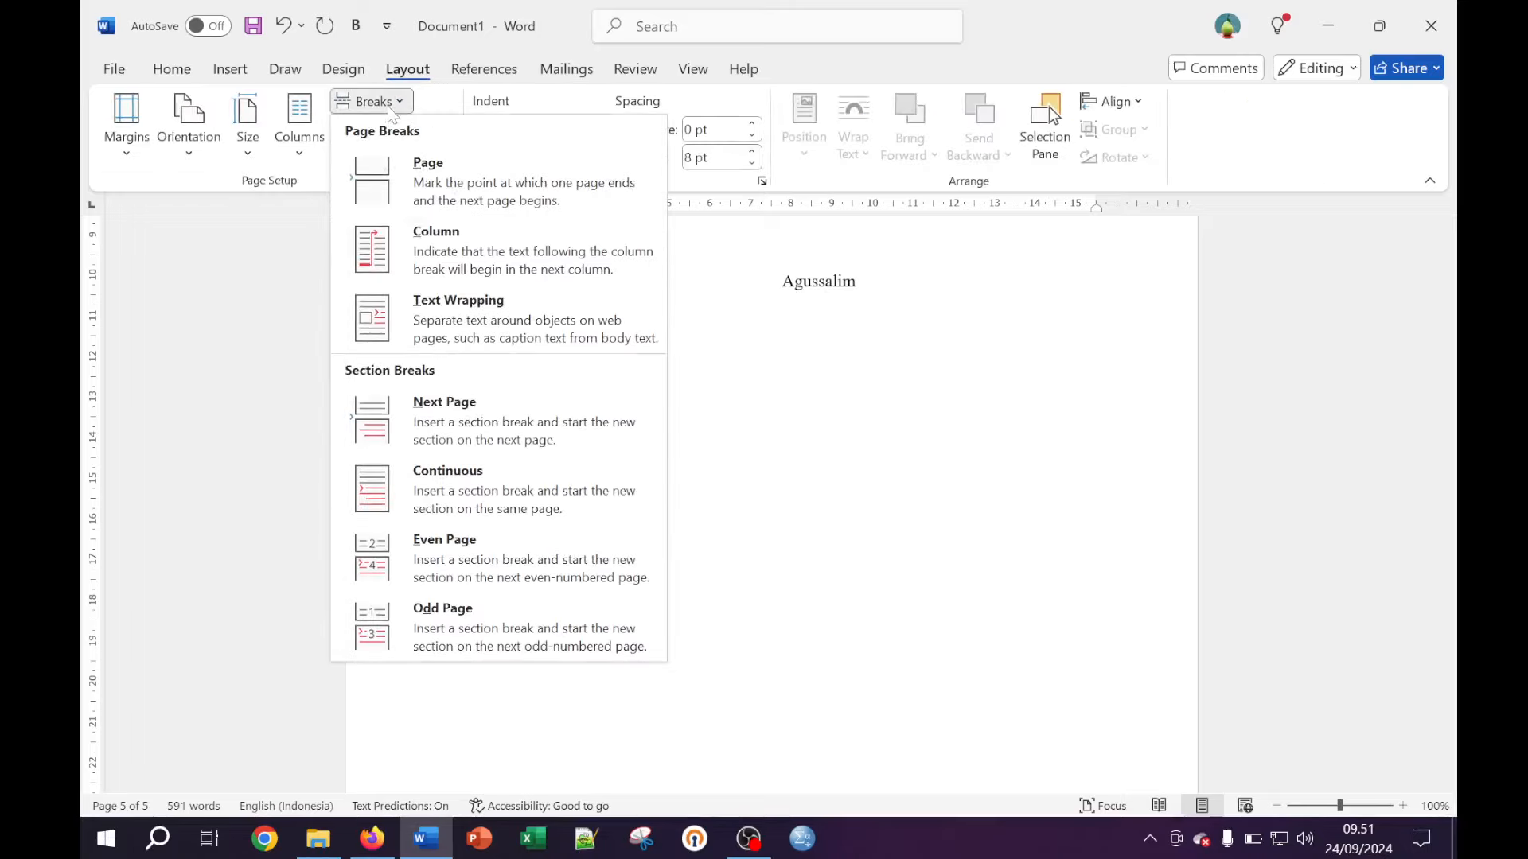
left_click(414, 177)
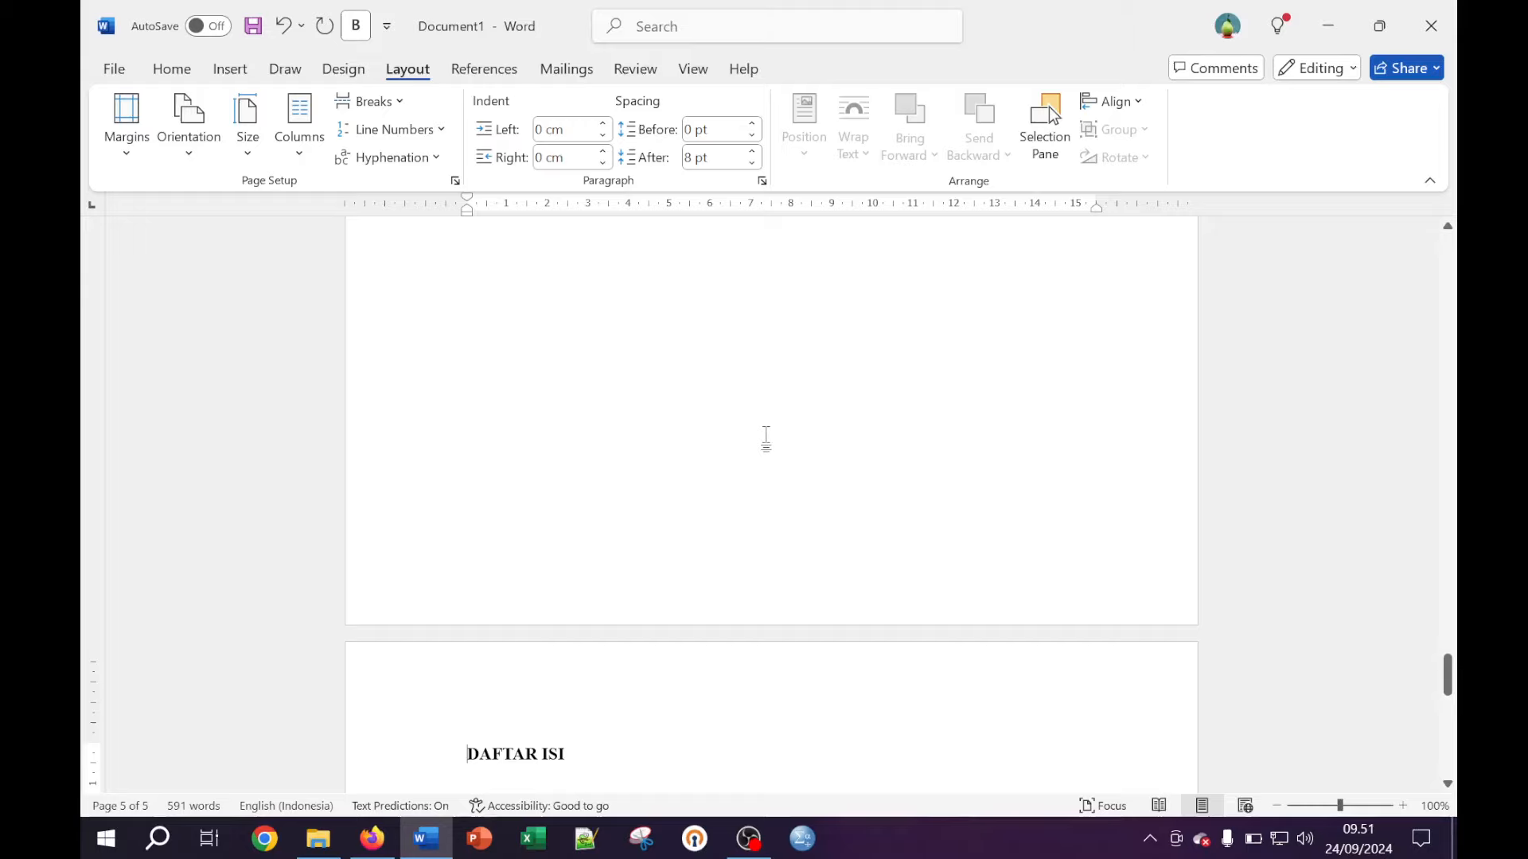
scroll(770, 504, "down", 3)
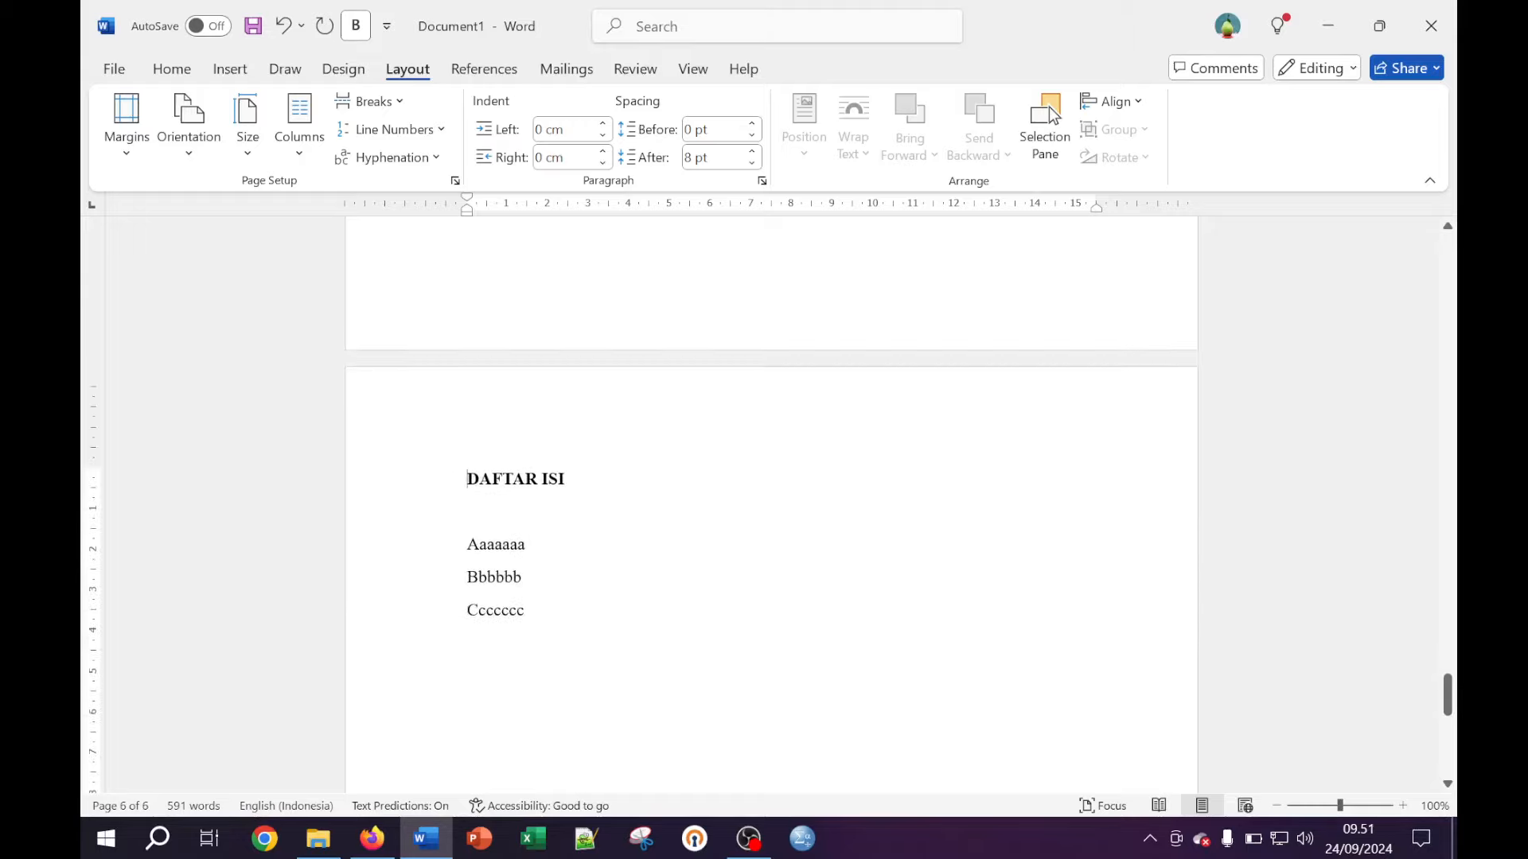
Centre the DAFTAR ISI heading
left_click(172, 70)
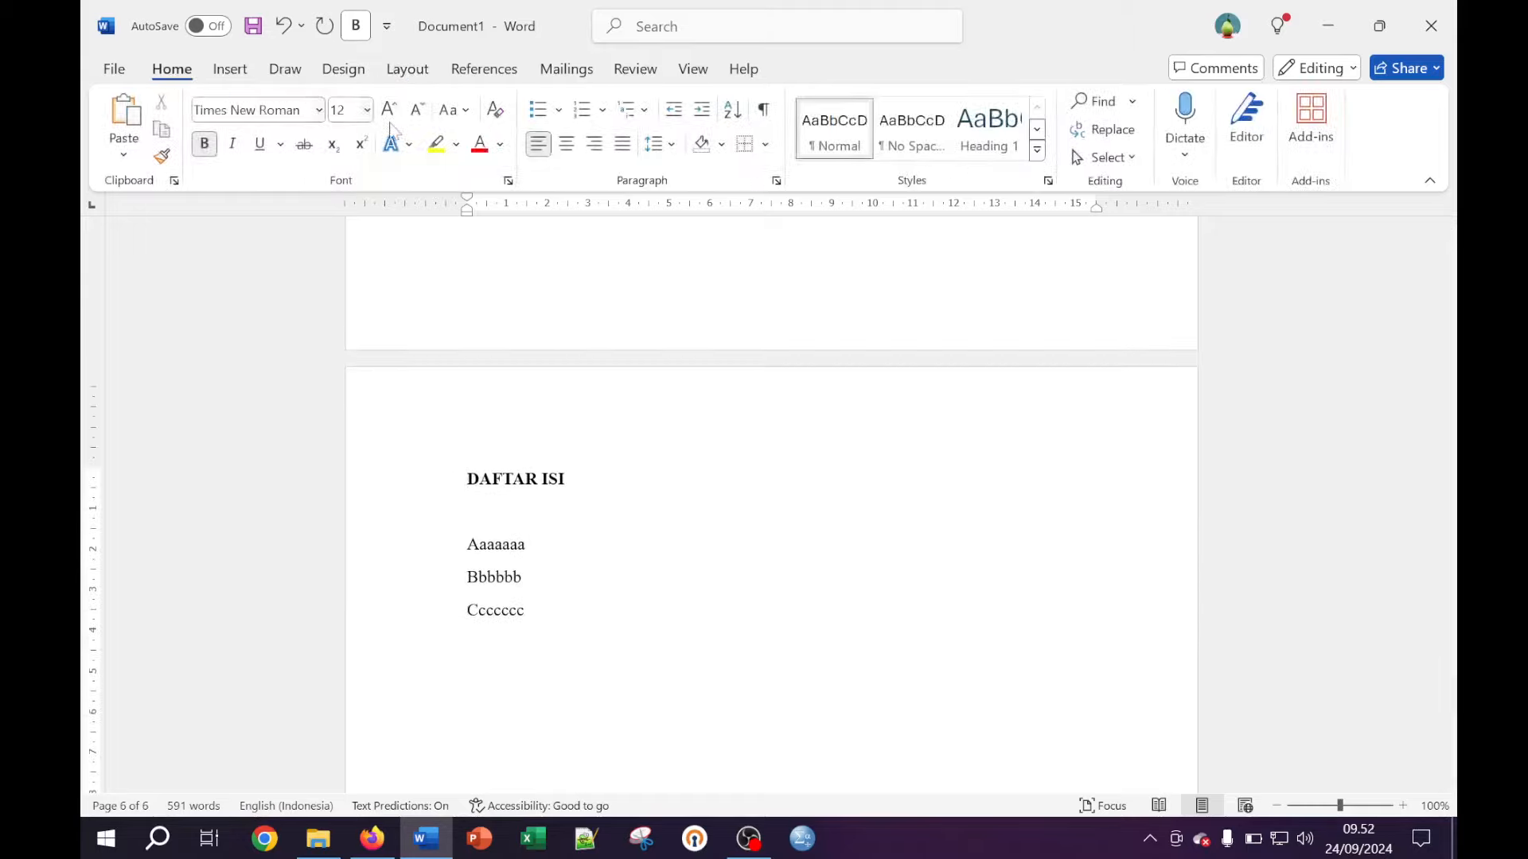
left_click(567, 144)
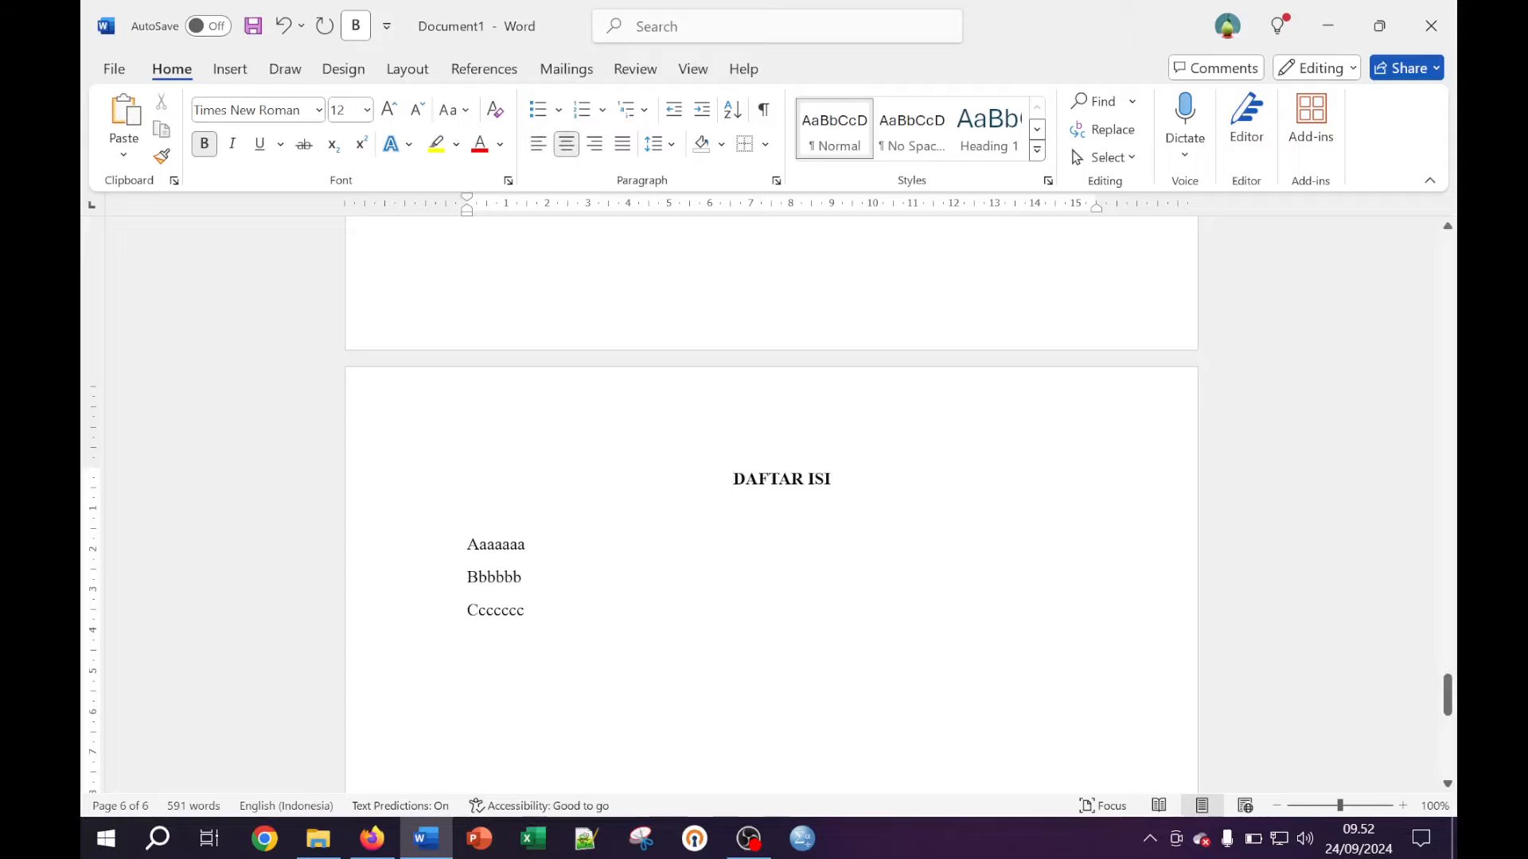
scroll(925, 493, "up", 5)
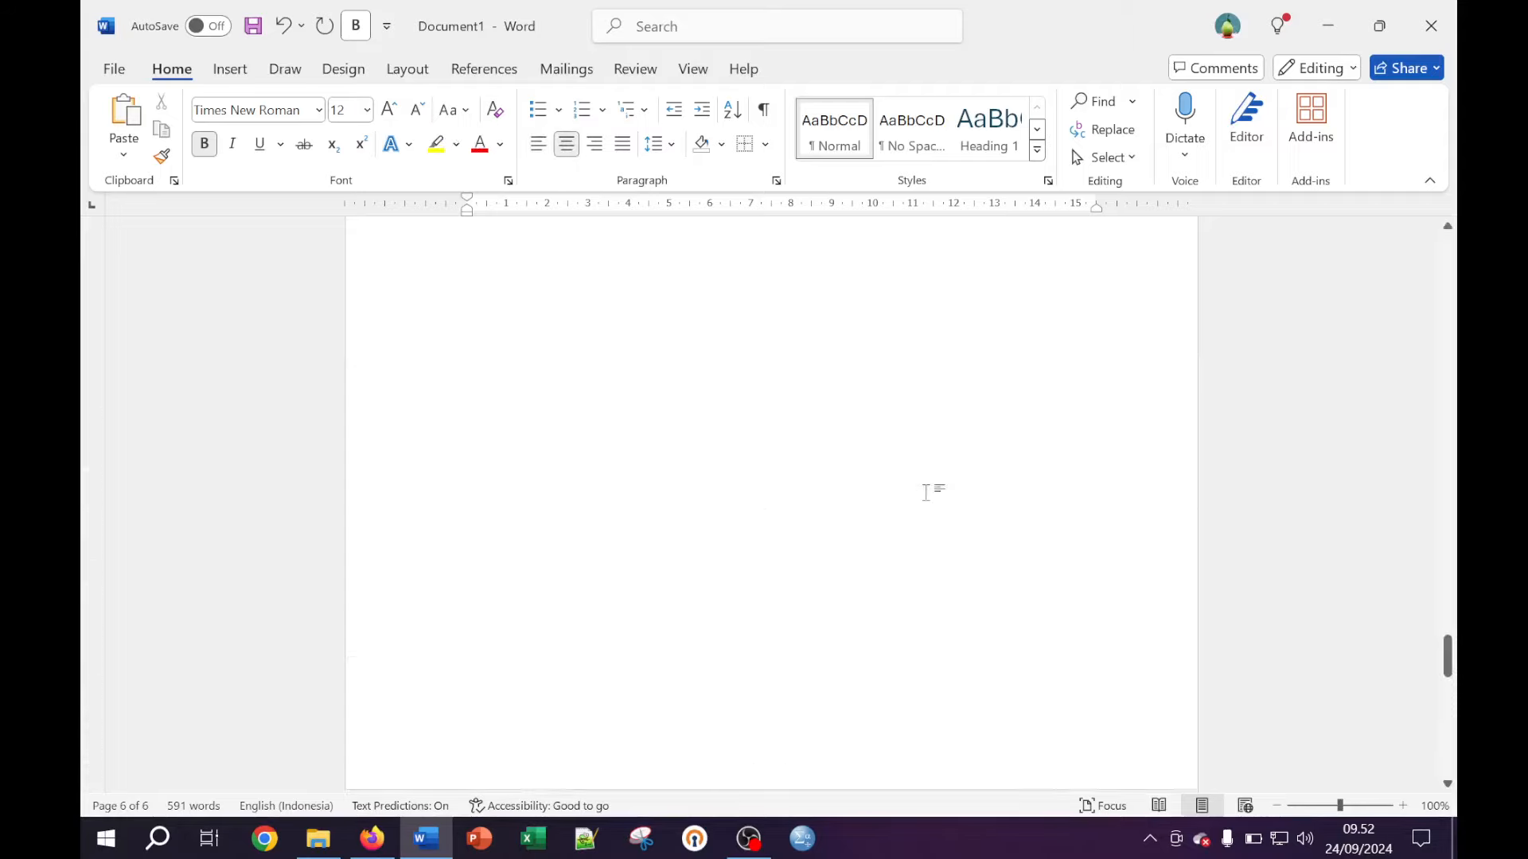
Copy the 'Ucapan terima kasih' paragraph and paste two copies below it, removing the gap between them
scroll(925, 492, "up", 4)
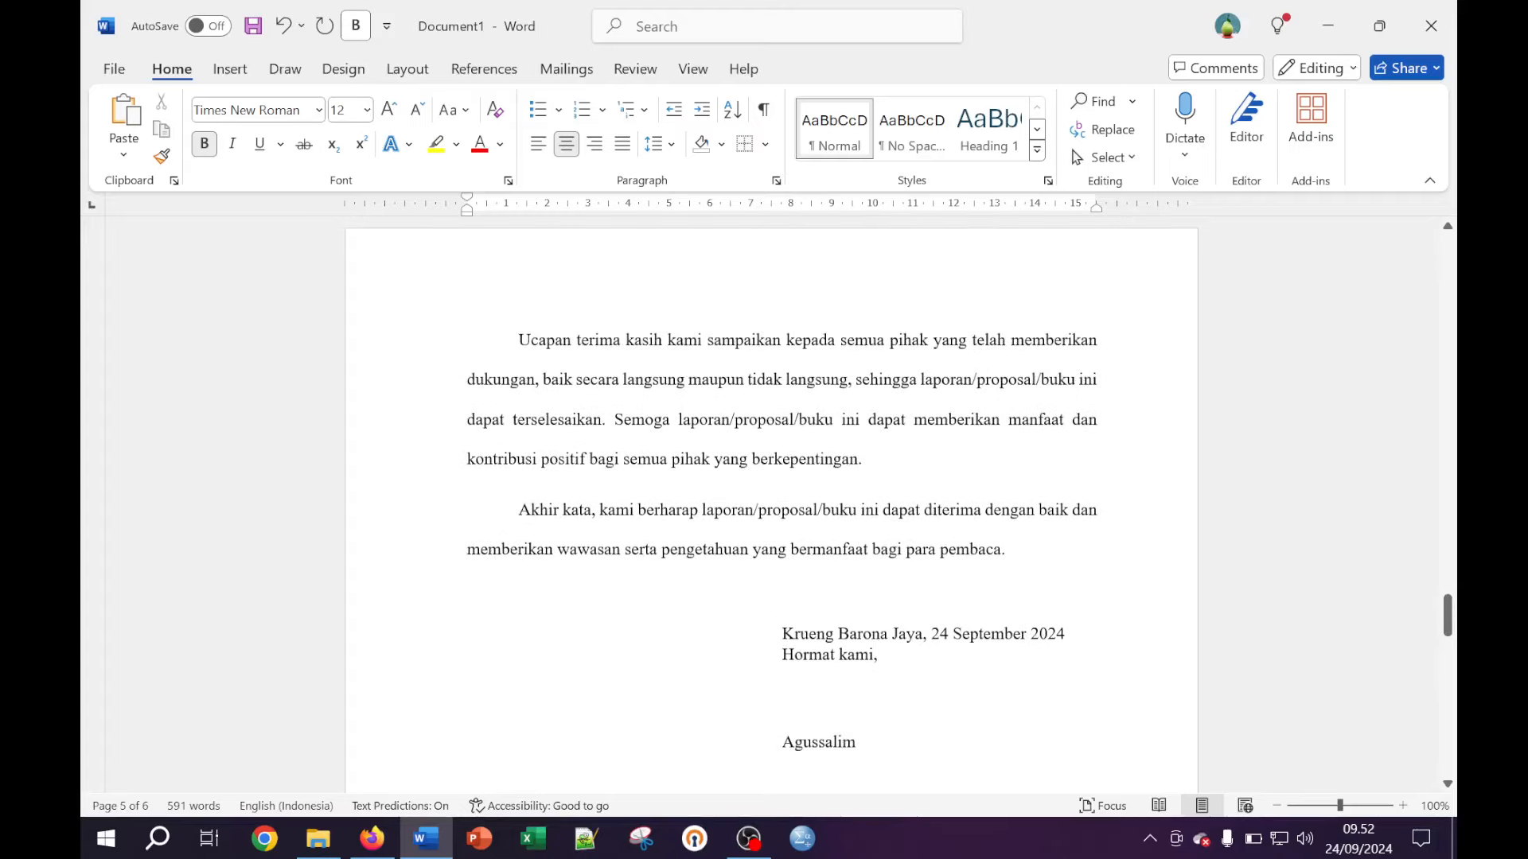
left_click_drag(869, 482, 674, 347)
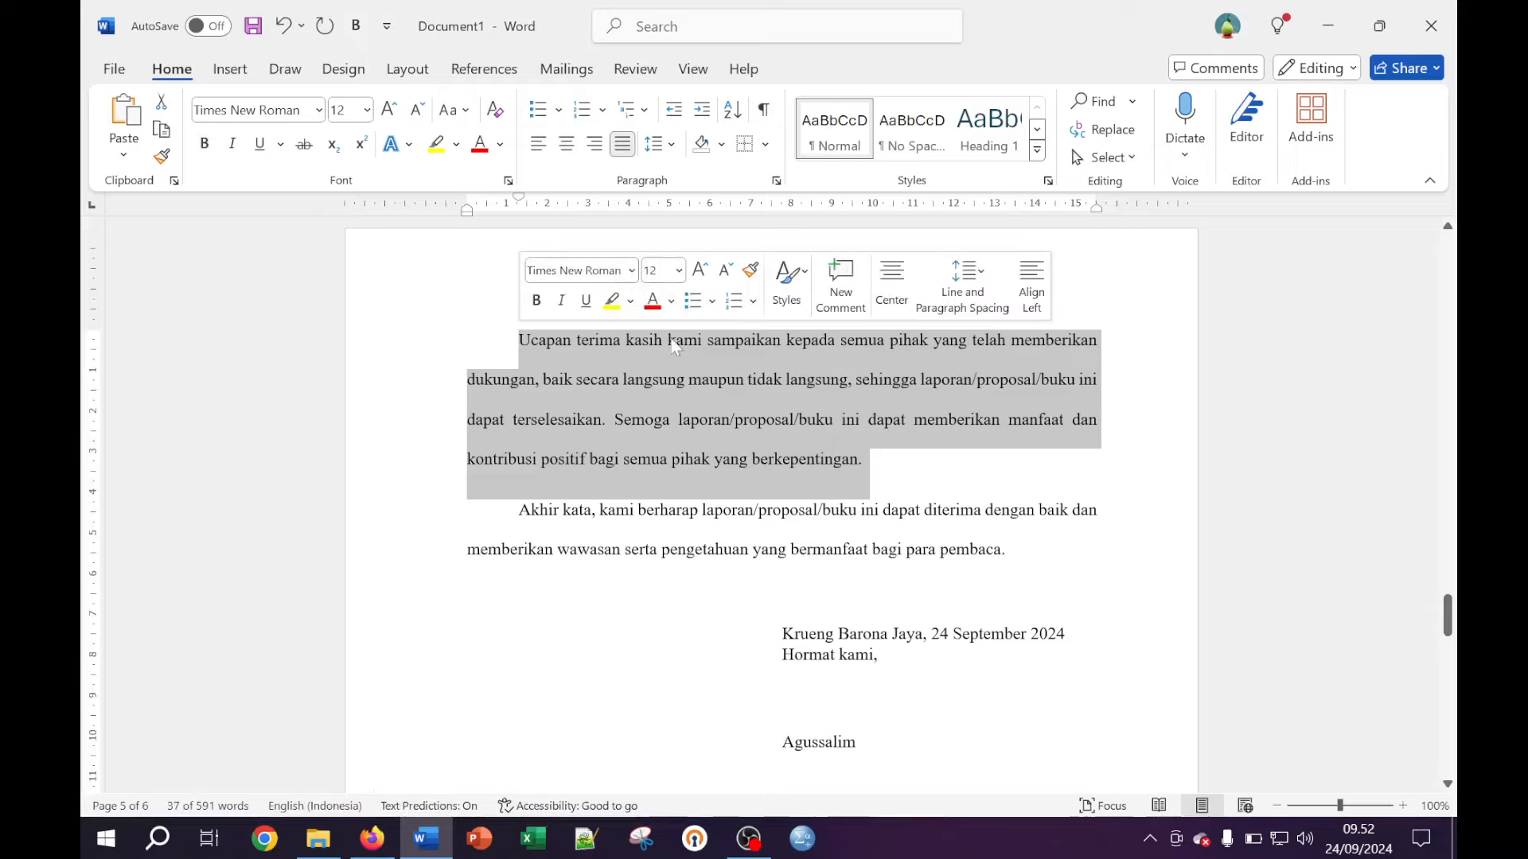
key("ctrl+c")
left_click(913, 461)
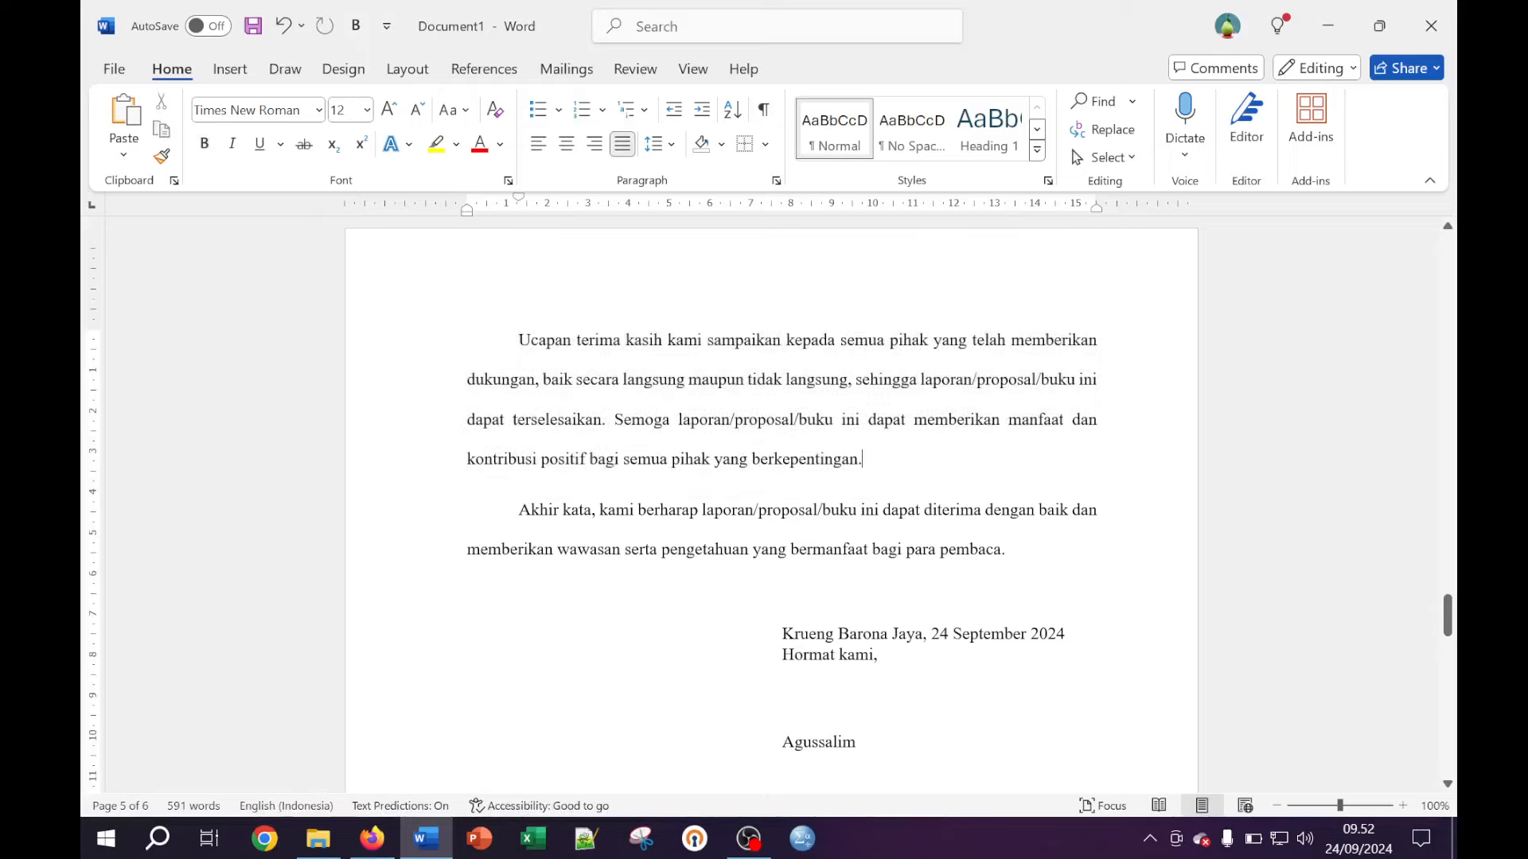
key("Return")
key("ctrl+v")
key("Return")
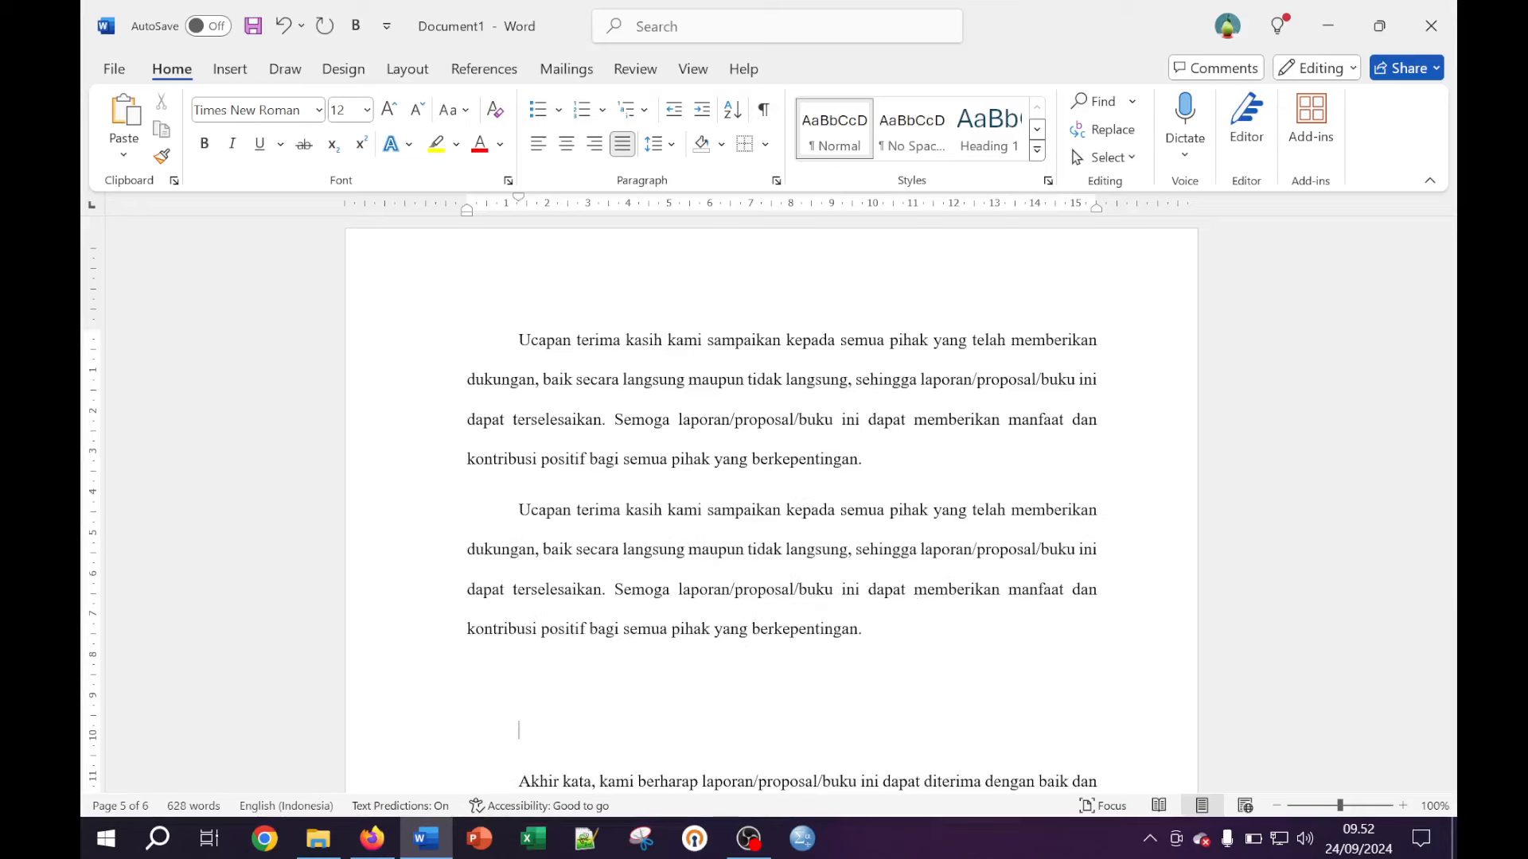
key("ctrl+v")
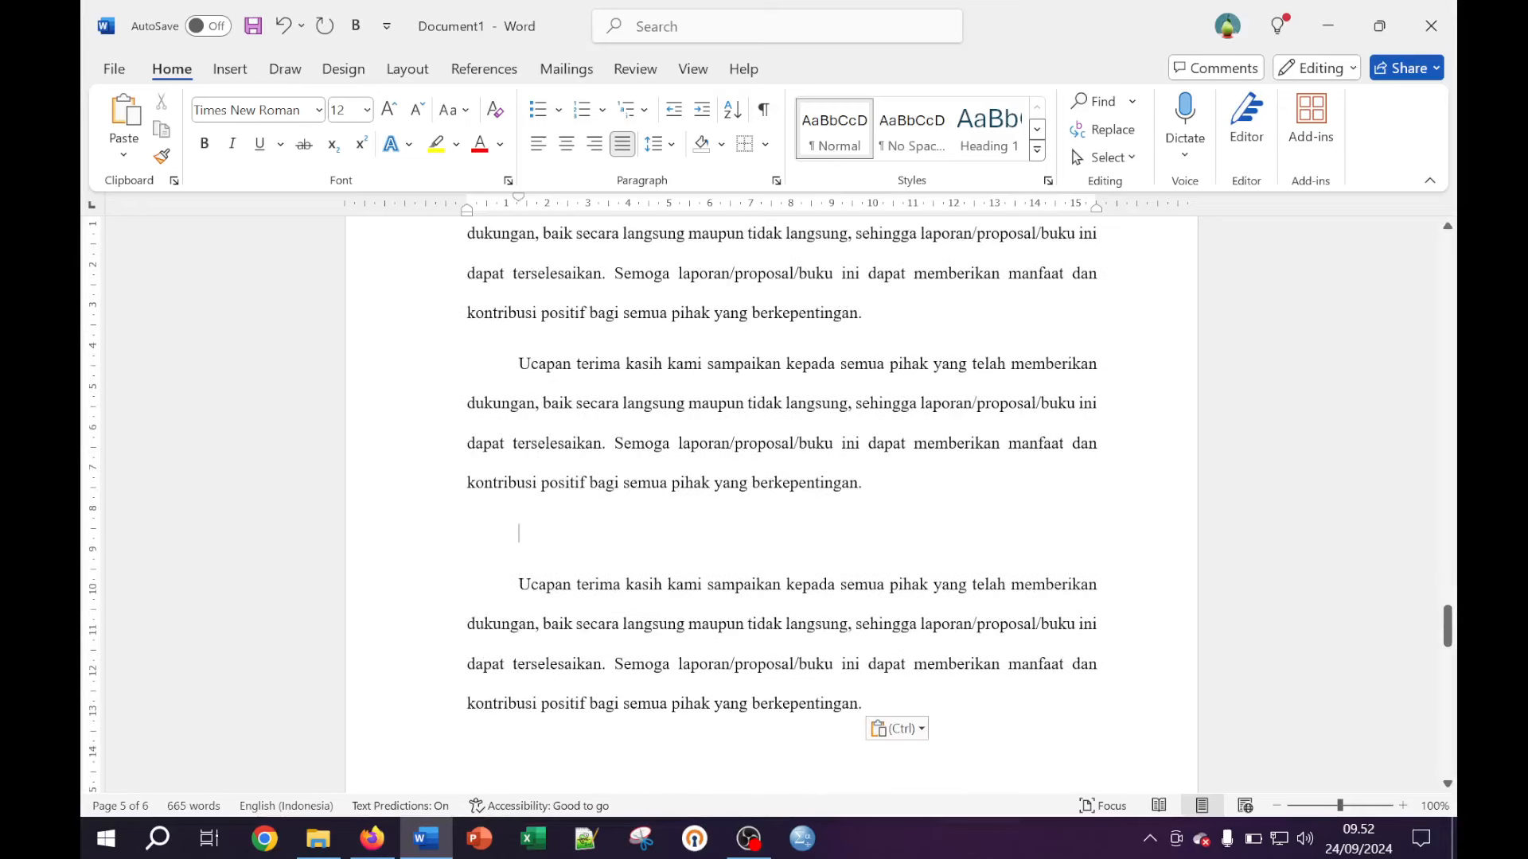
left_click(517, 535)
key("BackSpace")
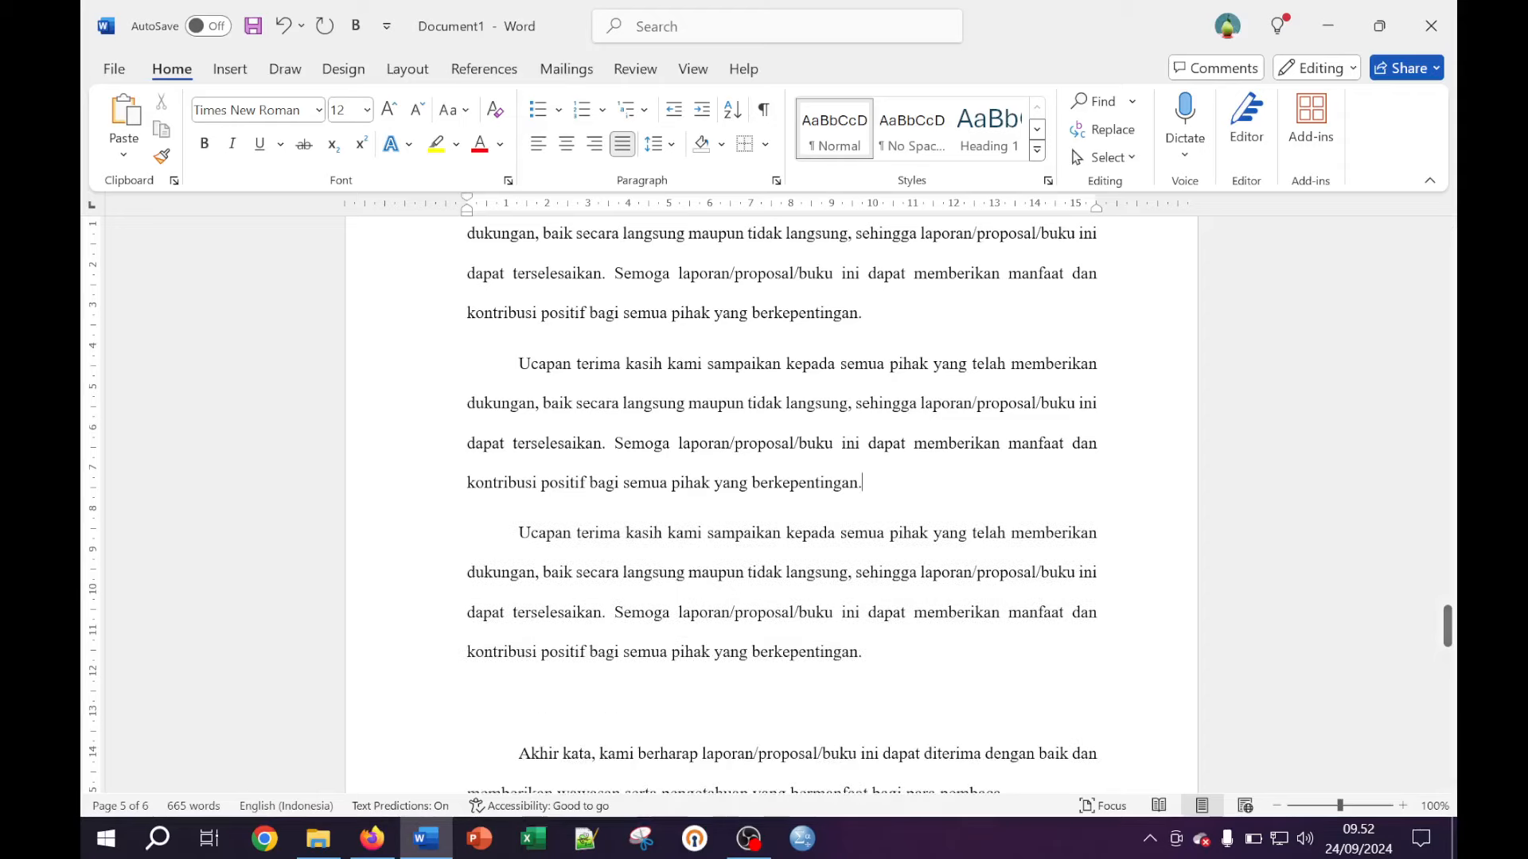
Paste two more copies and remove the blank line before Akhir kata
left_click(938, 691)
key("ctrl+v")
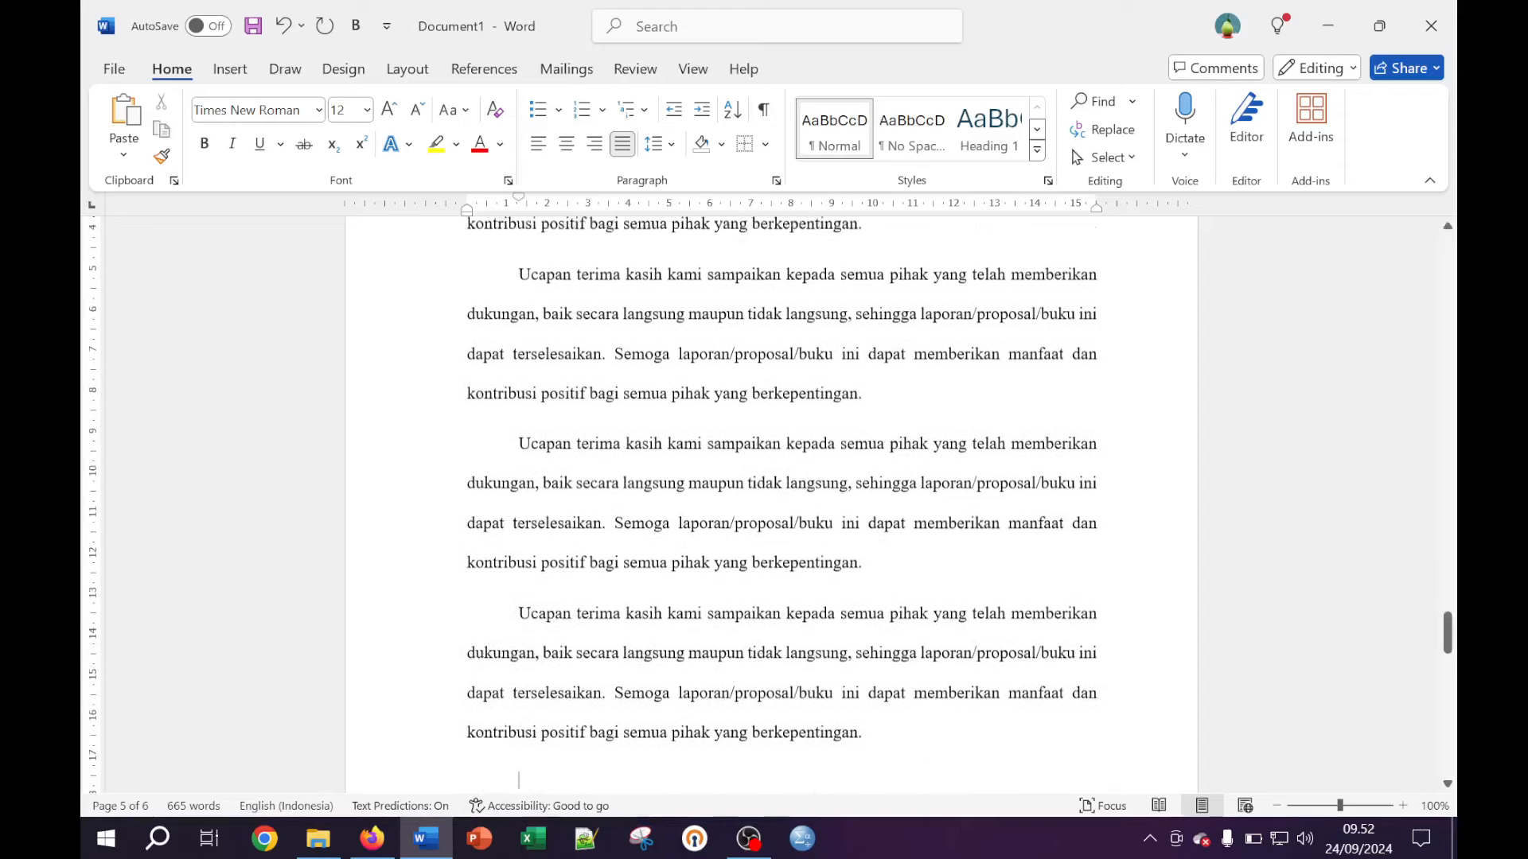
scroll(780, 509, "down", 5)
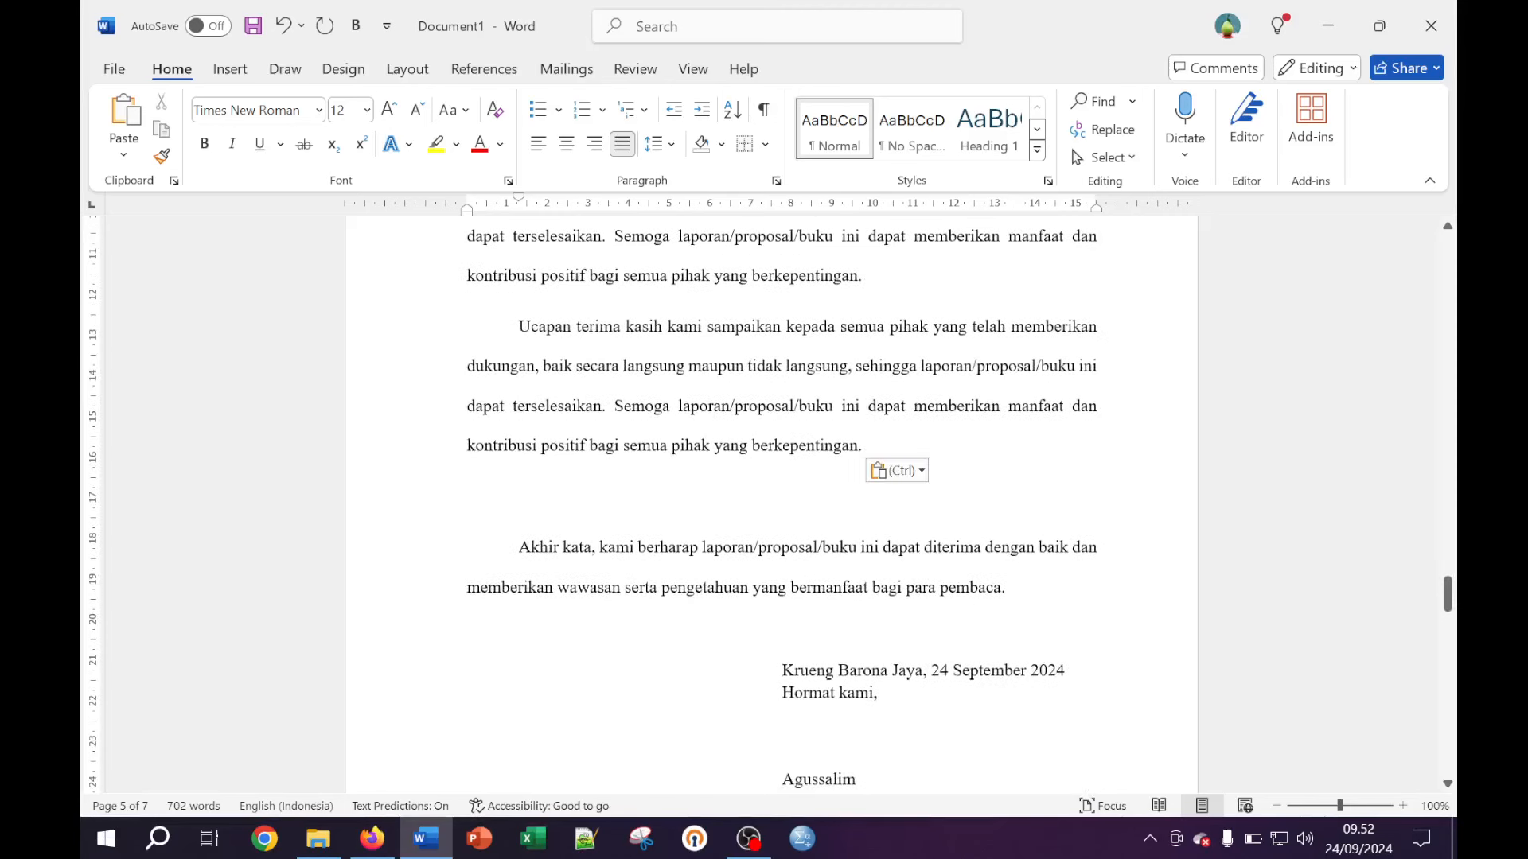
key("BackSpace")
key("Return")
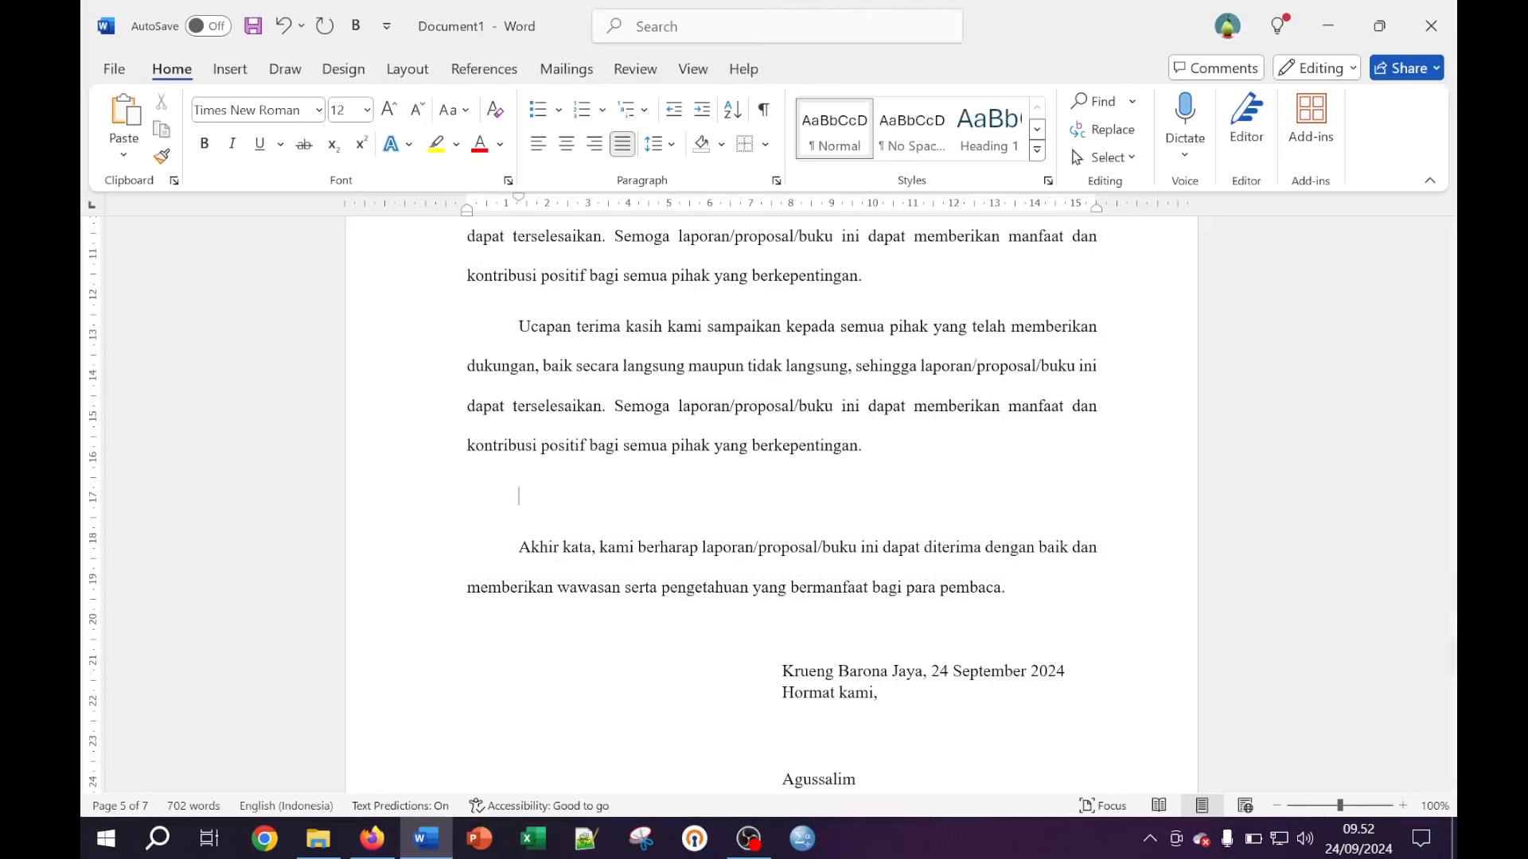
key("ctrl+v")
key("BackSpace")
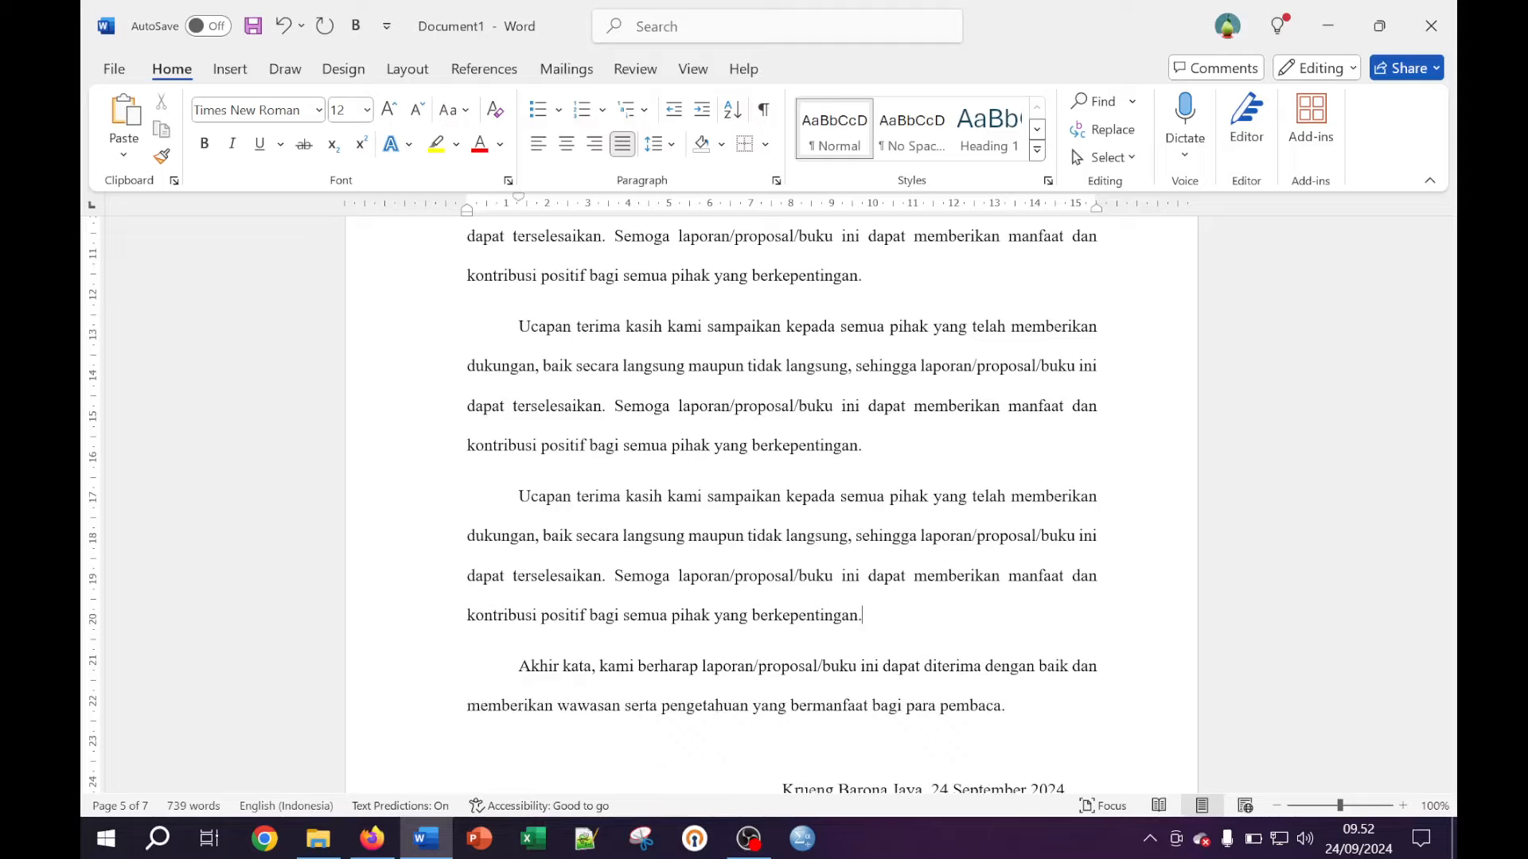
Paste two further copies and merge the last two paragraphs into one
scroll(1012, 586, "down", 5)
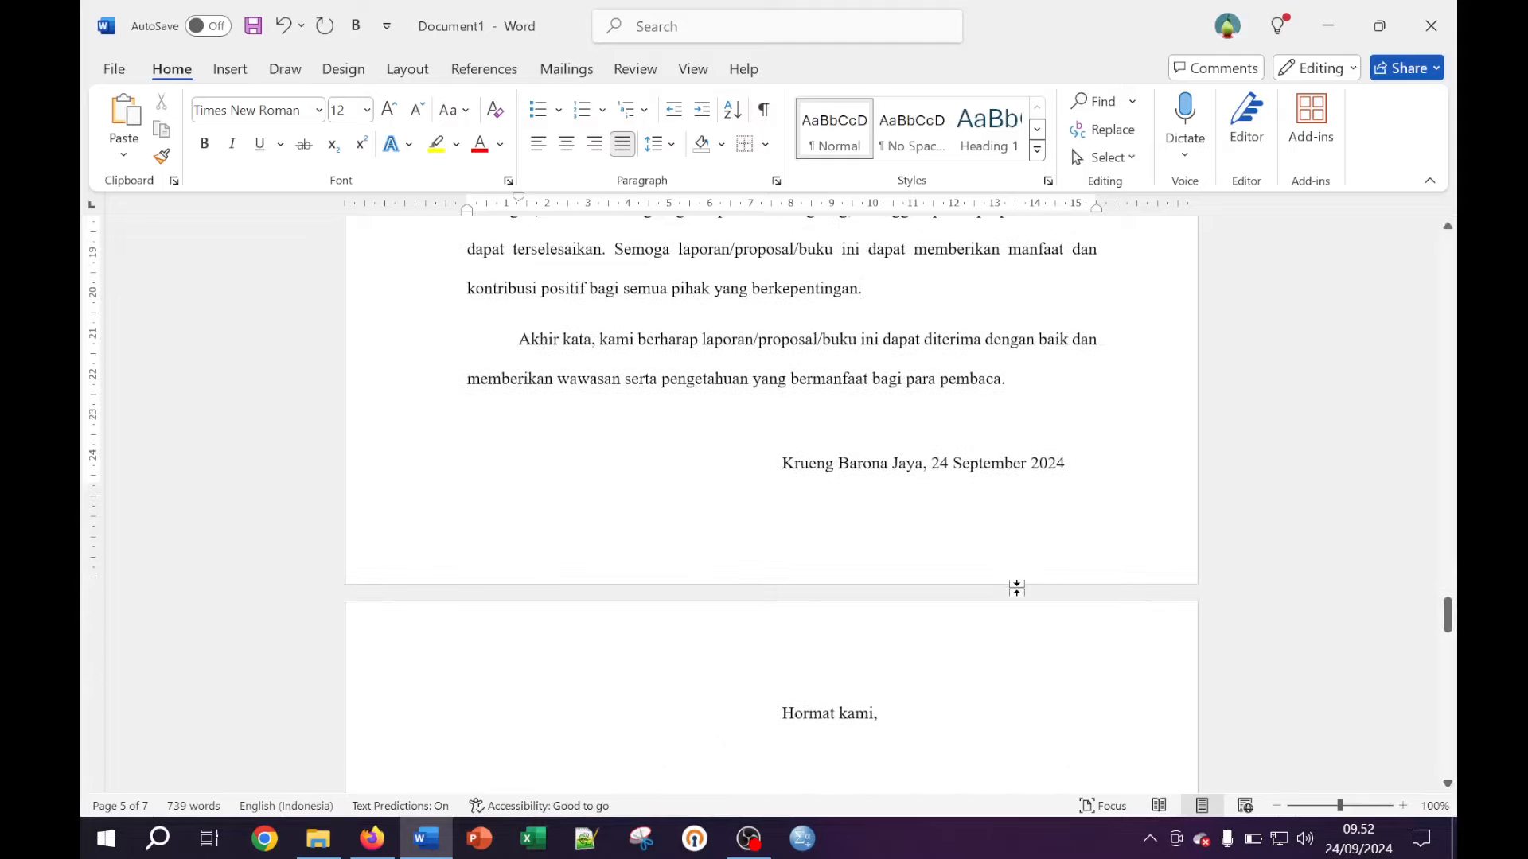
key("ctrl+v")
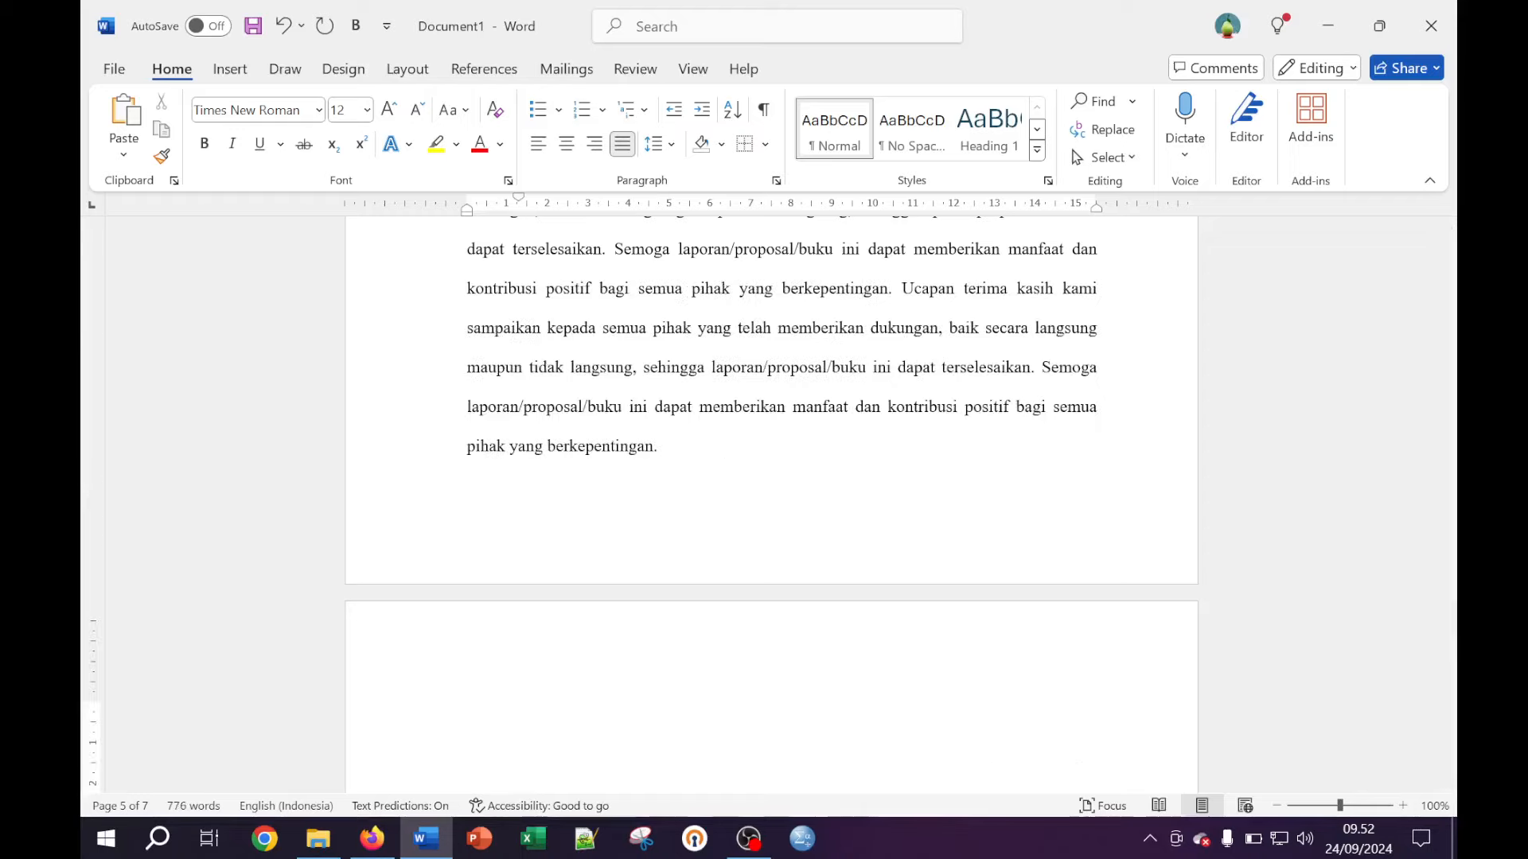
scroll(518, 757, "down", 2)
scroll(518, 657, "down", 1)
key("ctrl+v")
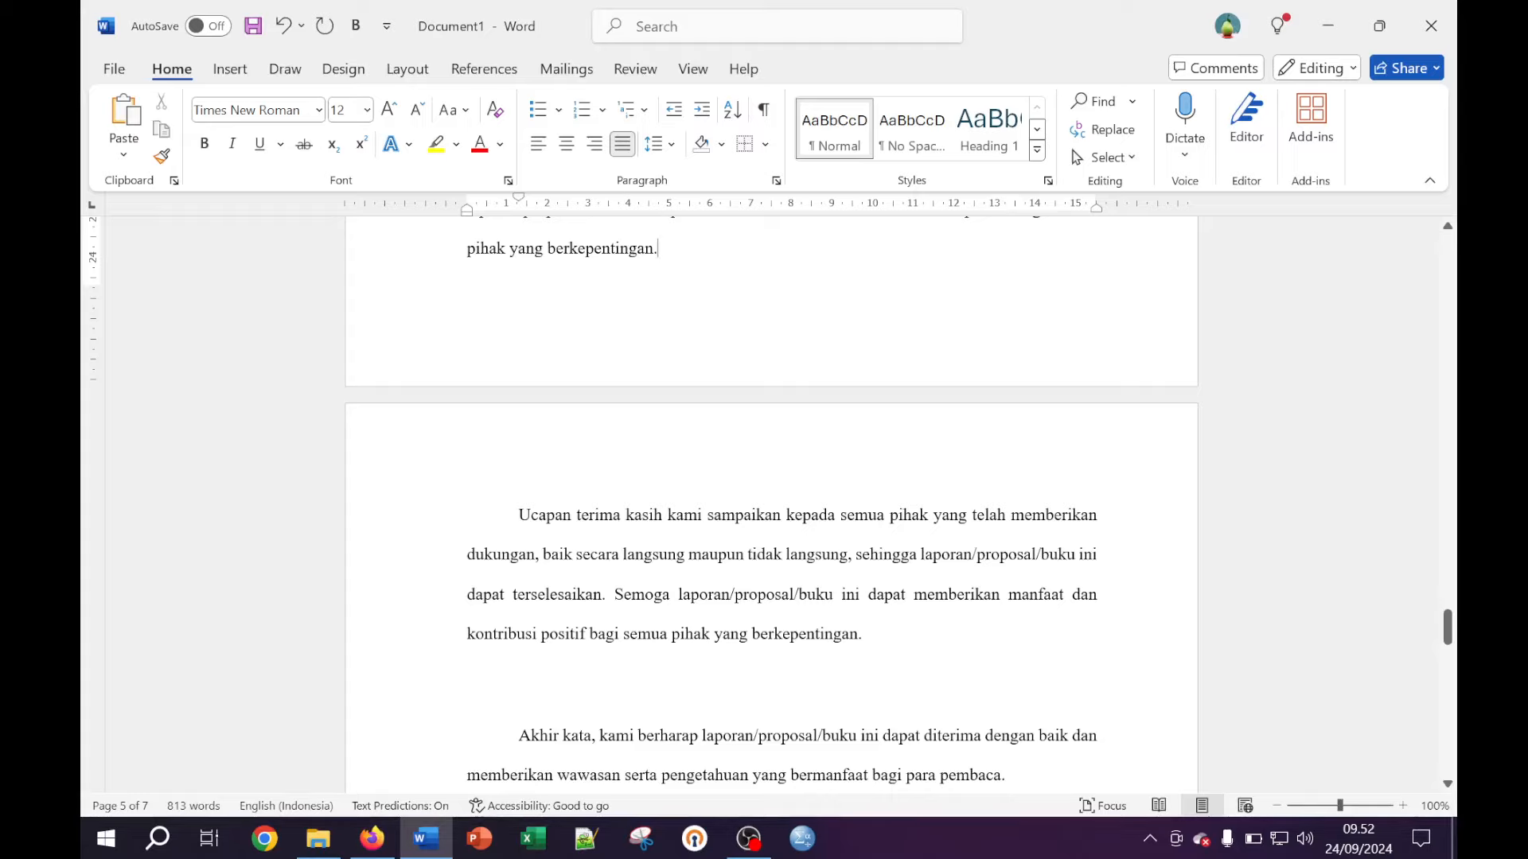
key("BackSpace")
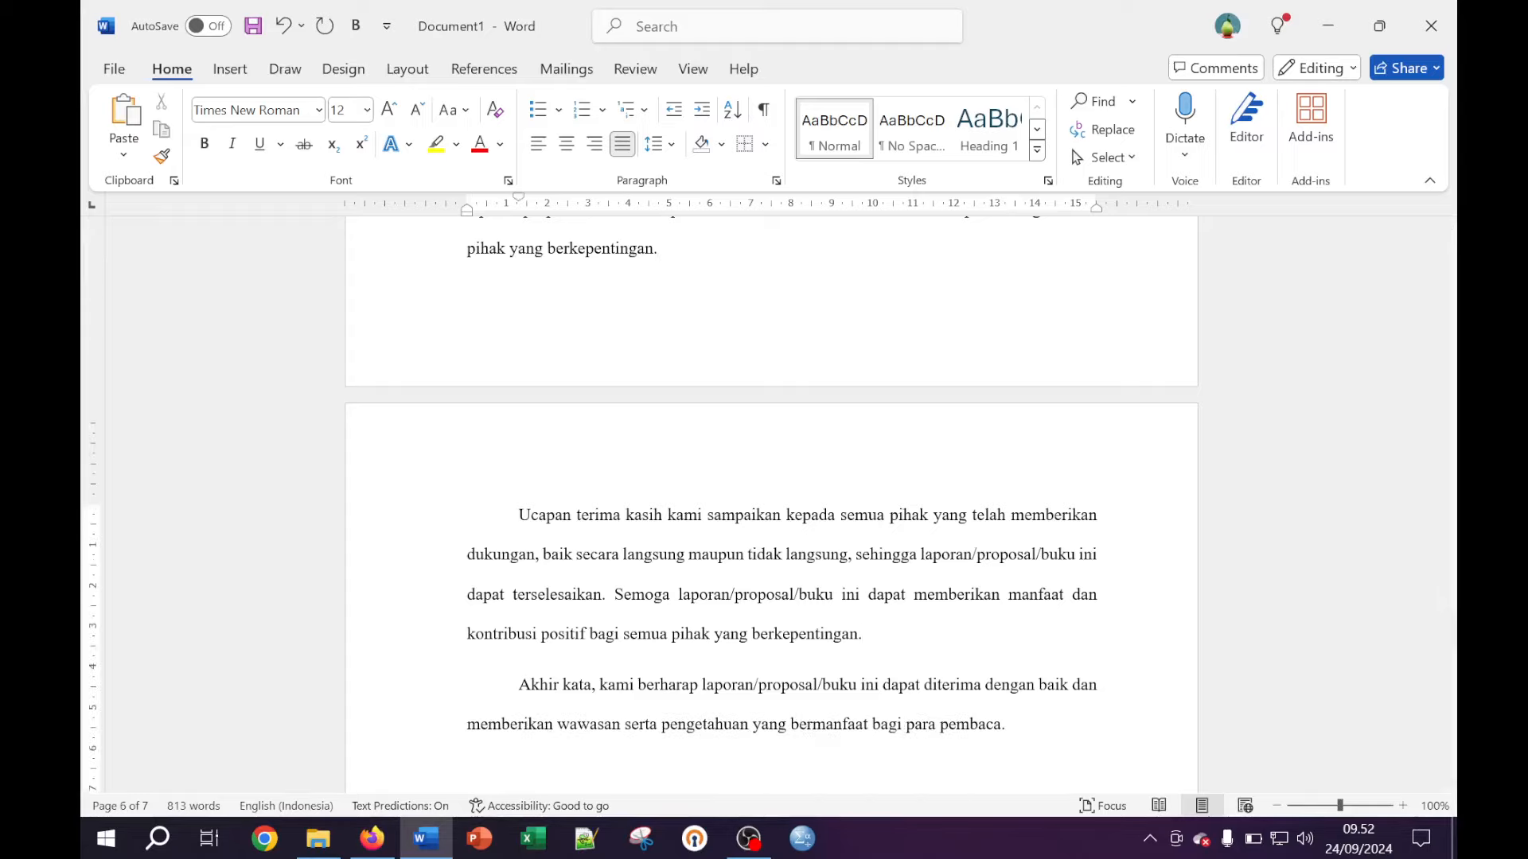
key("Delete")
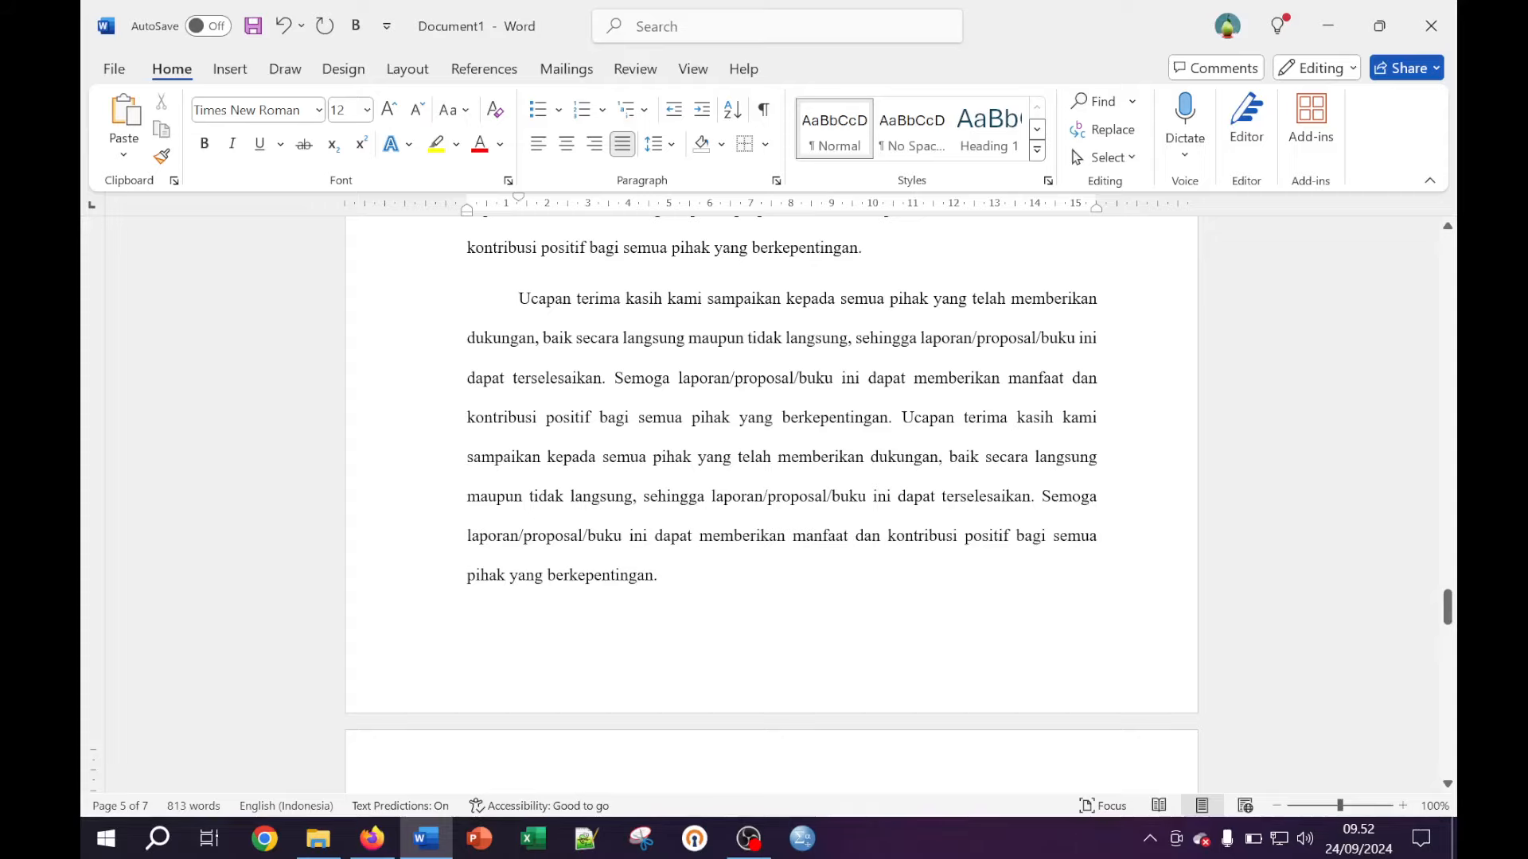
scroll(770, 509, "down", 5)
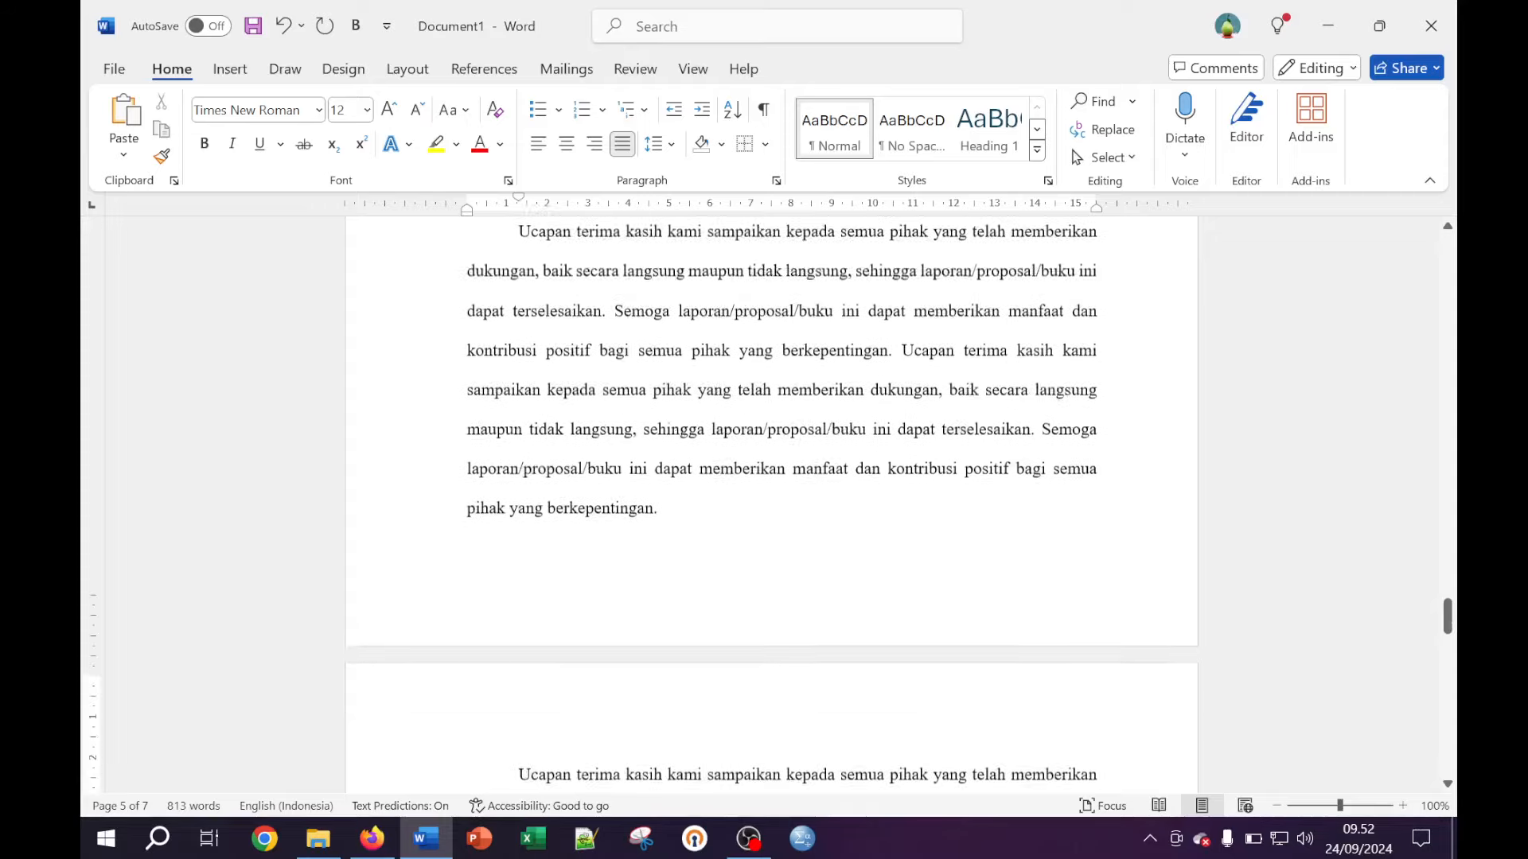
scroll(770, 509, "down", 7)
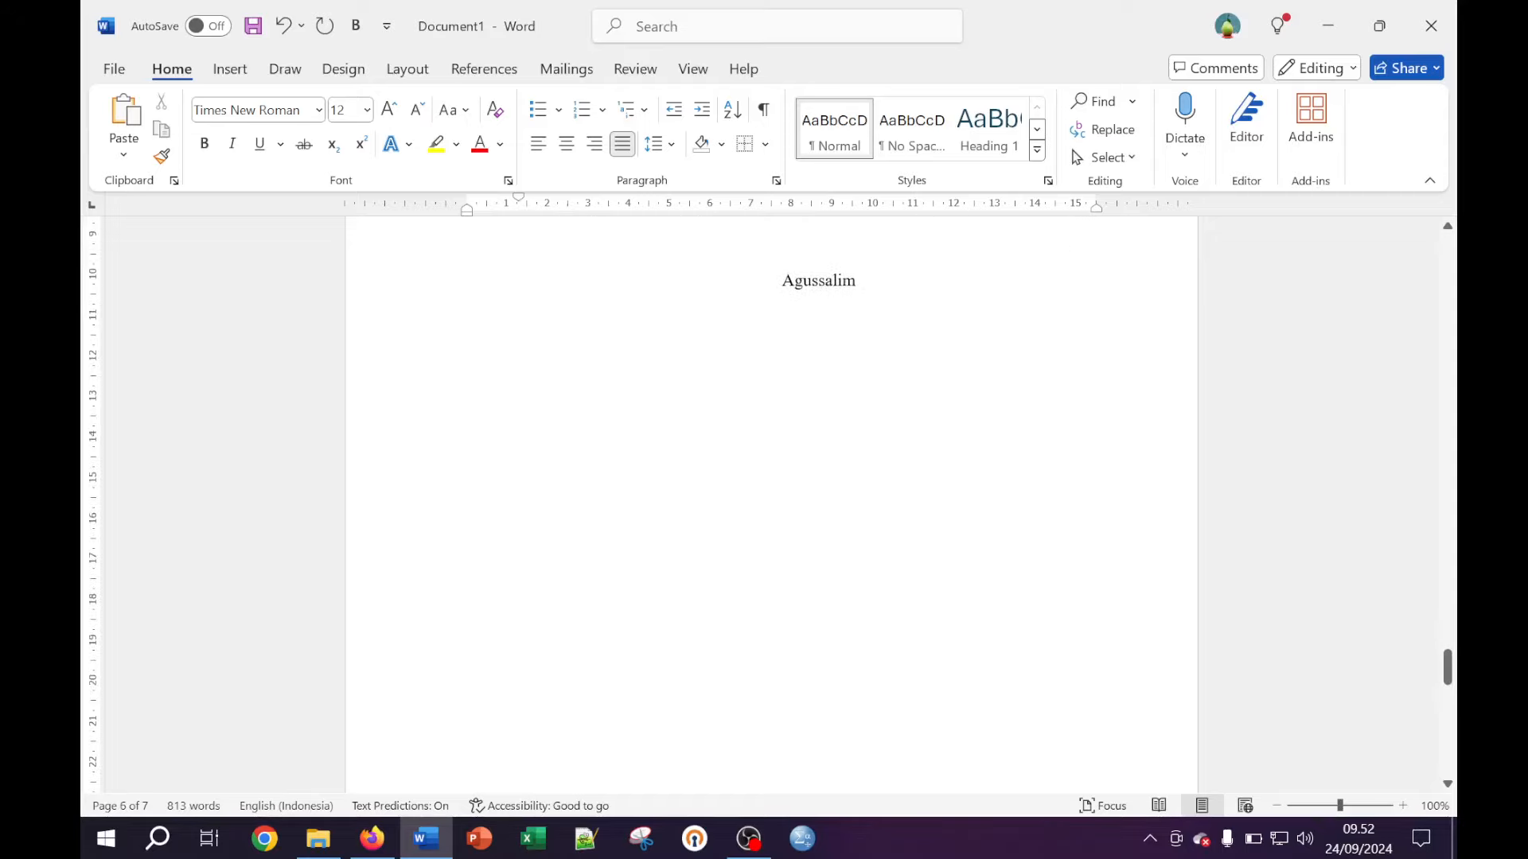
scroll(770, 509, "down", 6)
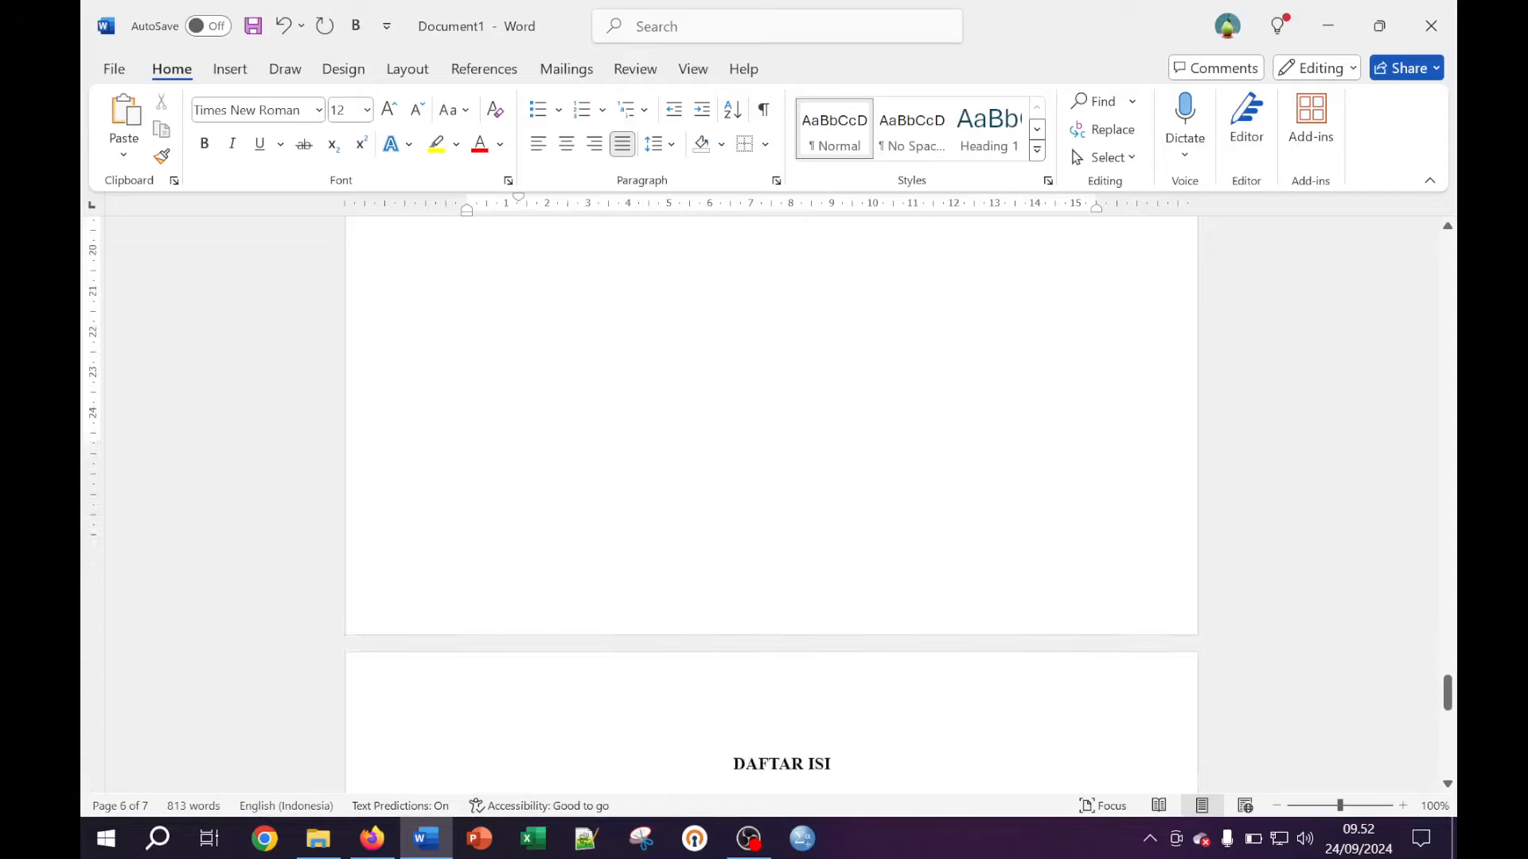
scroll(770, 509, "down", 1)
left_click(768, 671)
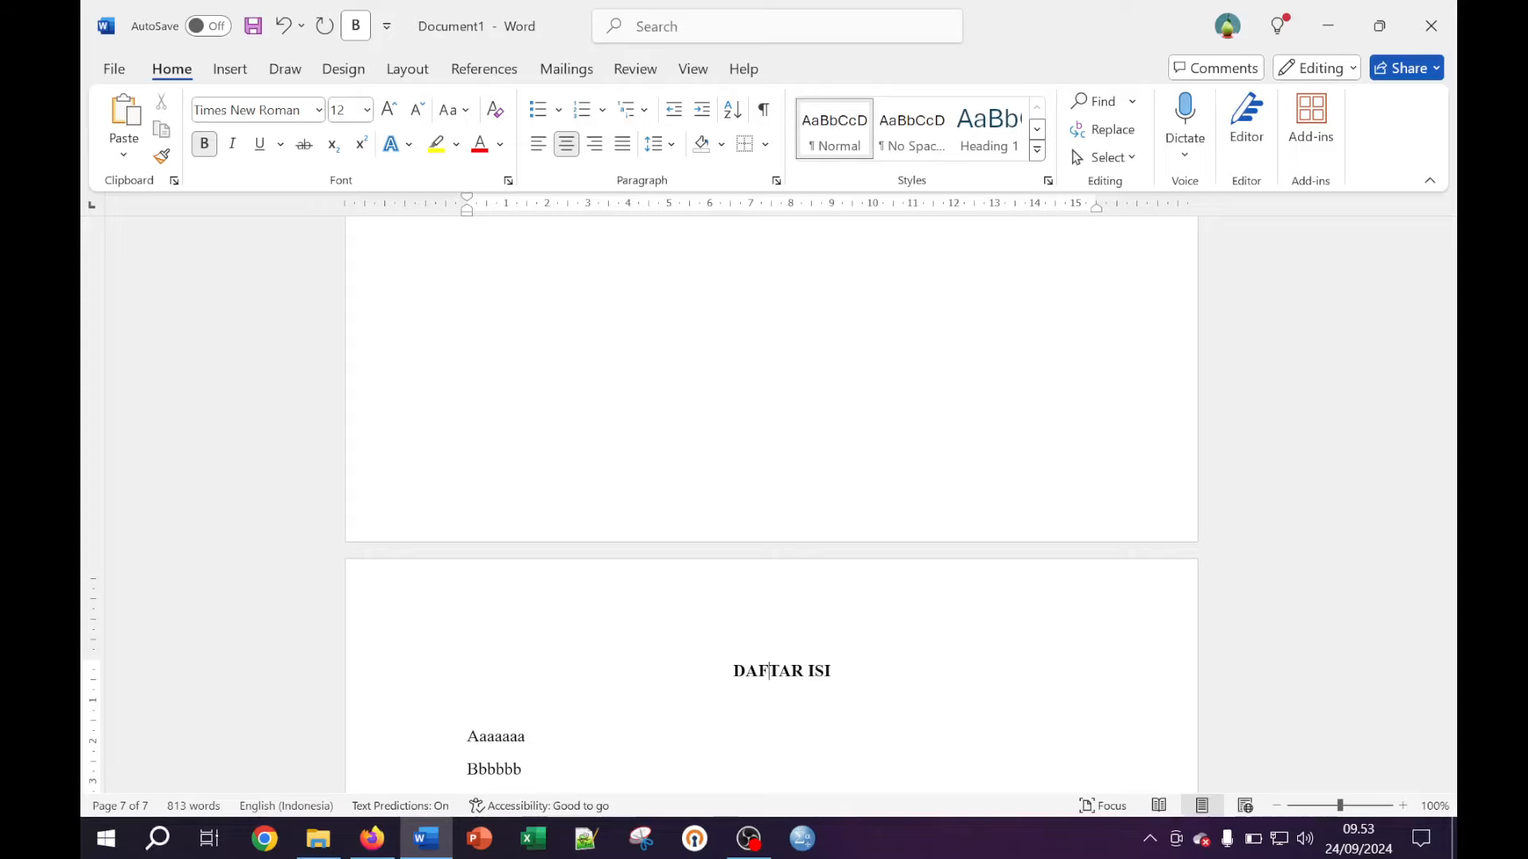
scroll(771, 509, "down", 3)
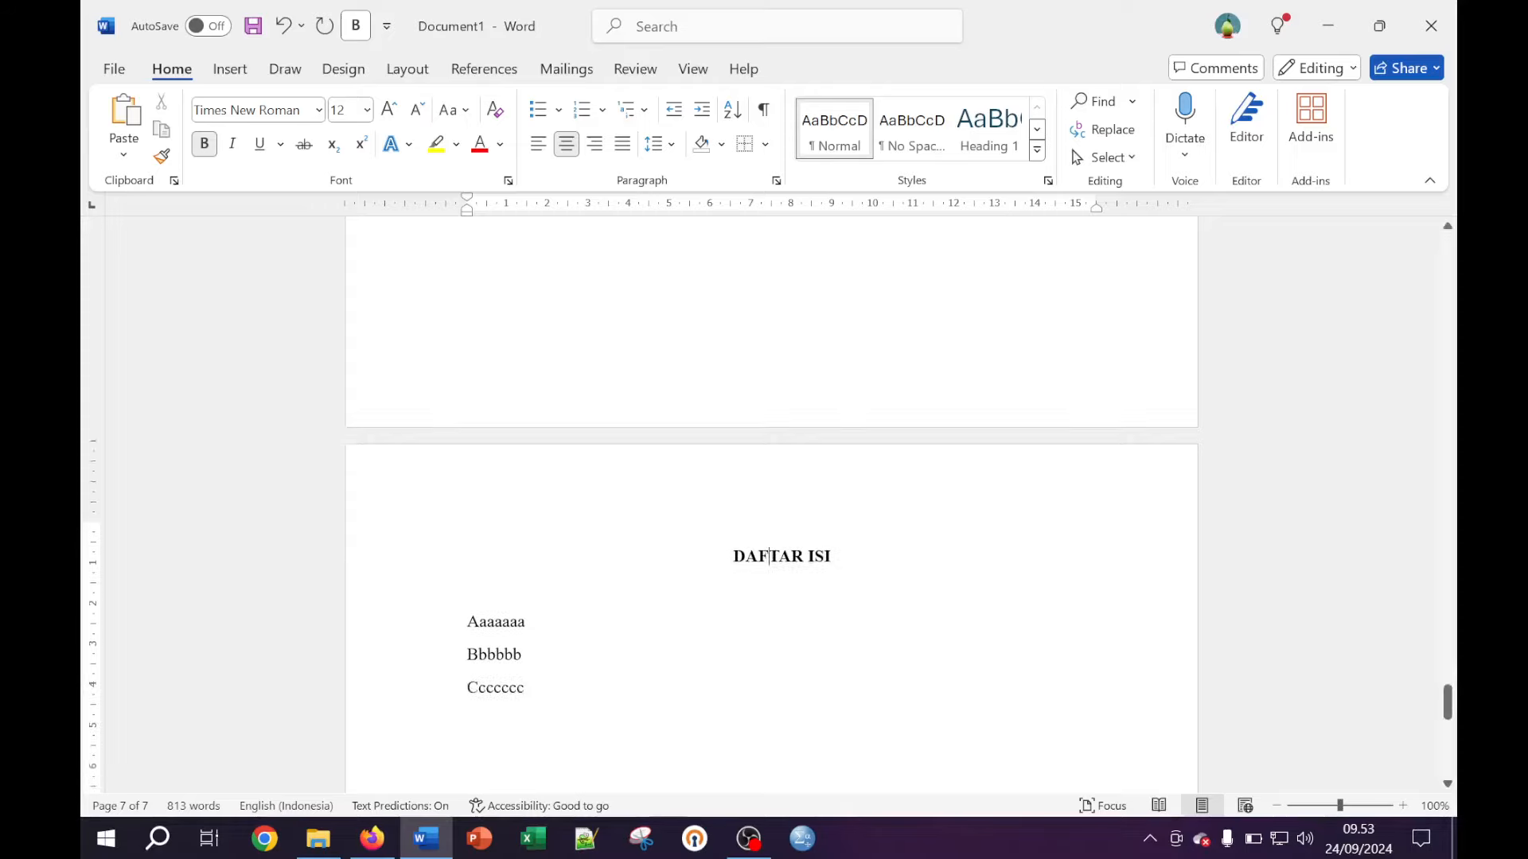
left_click(522, 597)
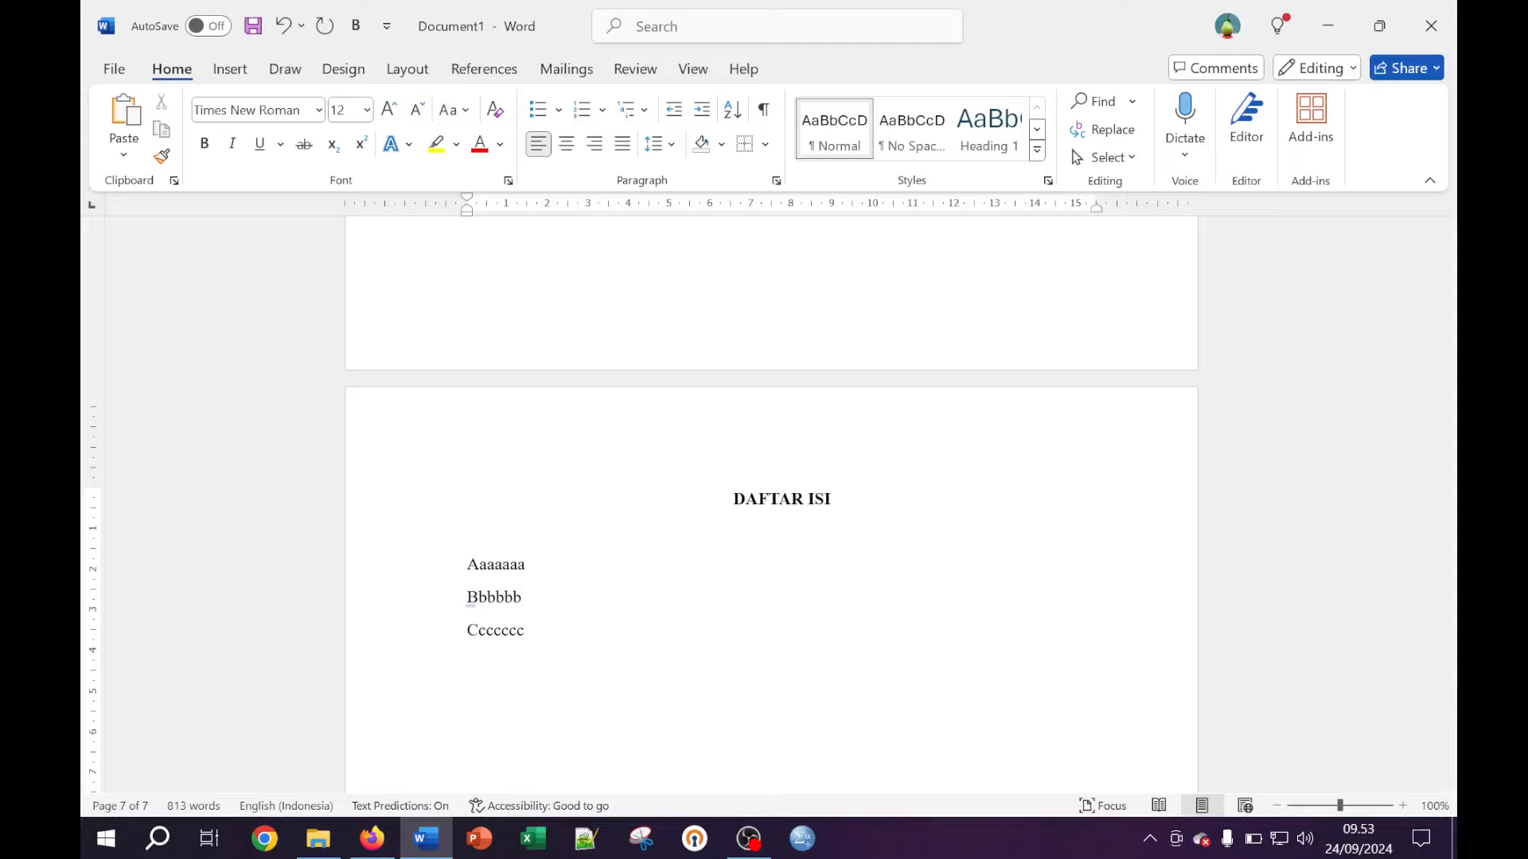
scroll(771, 509, "down", 2)
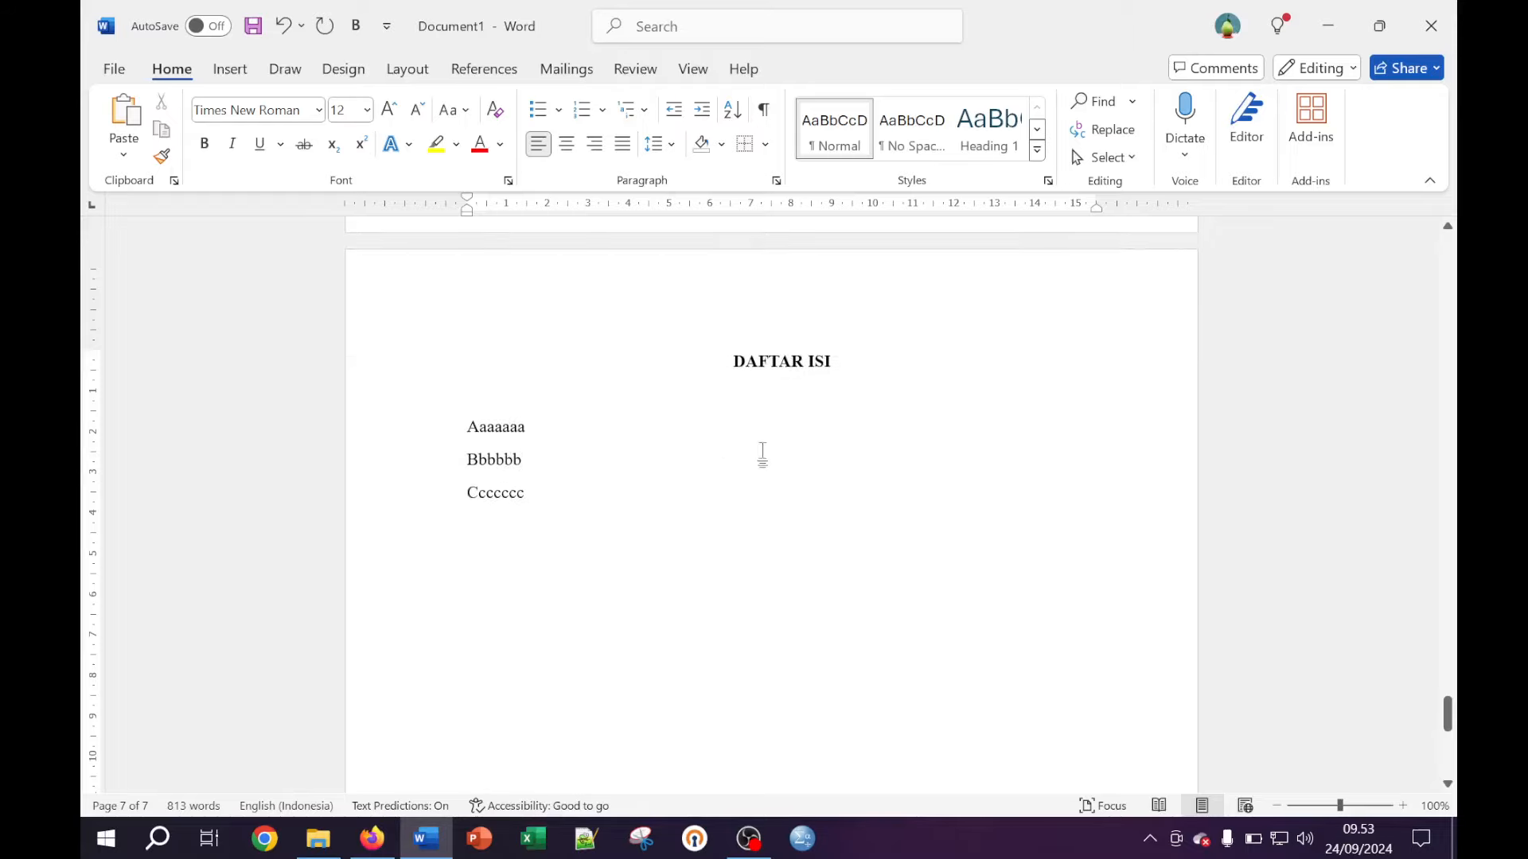
scroll(882, 452, "up", 4)
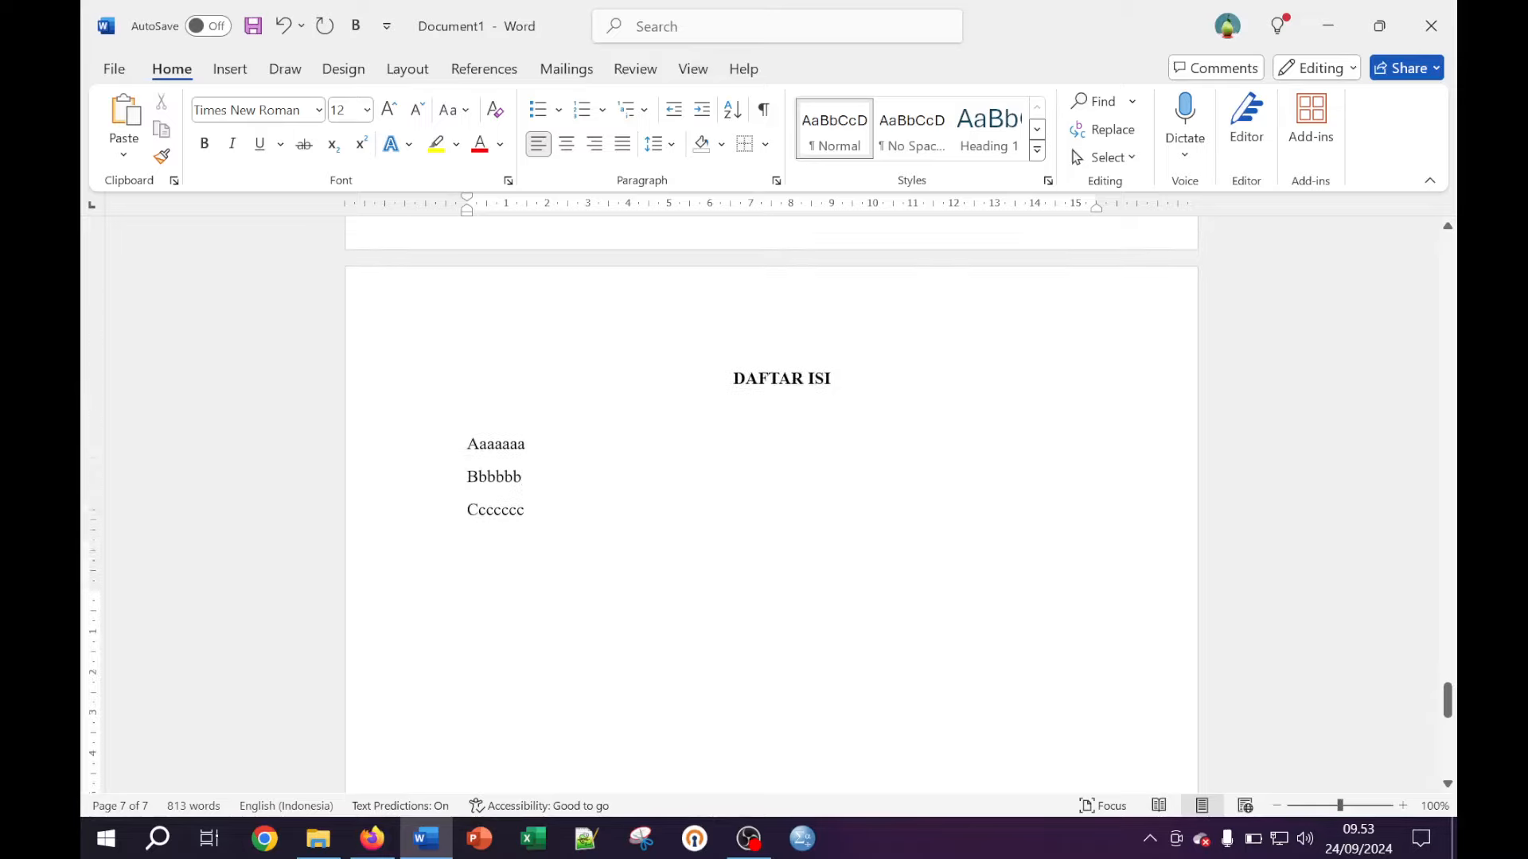
scroll(875, 447, "up", 6)
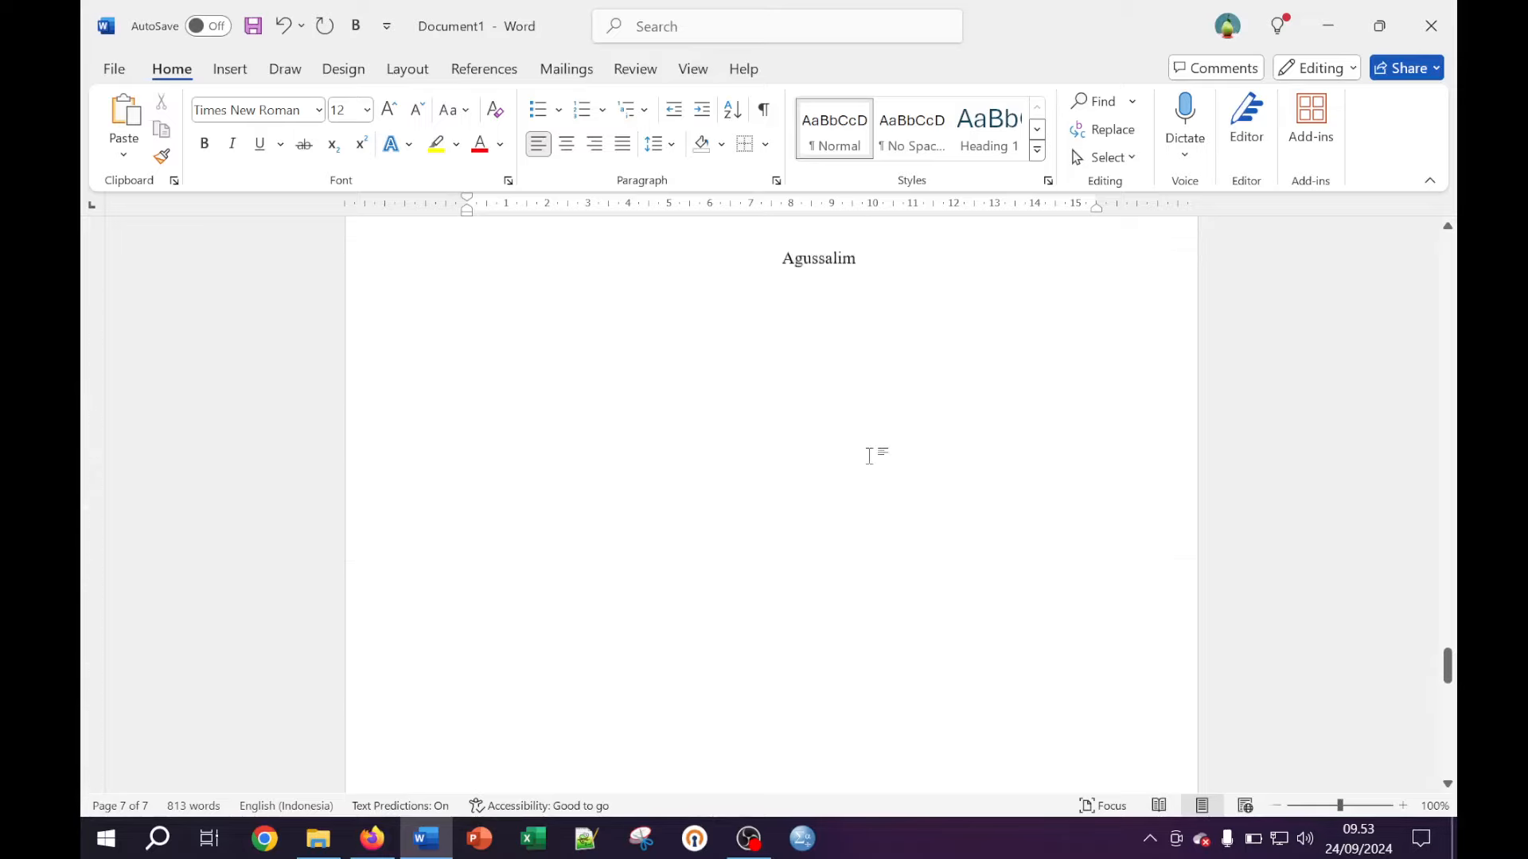
Join two of the repeated KATA PENGANTAR paragraphs into one
scroll(875, 448, "up", 4)
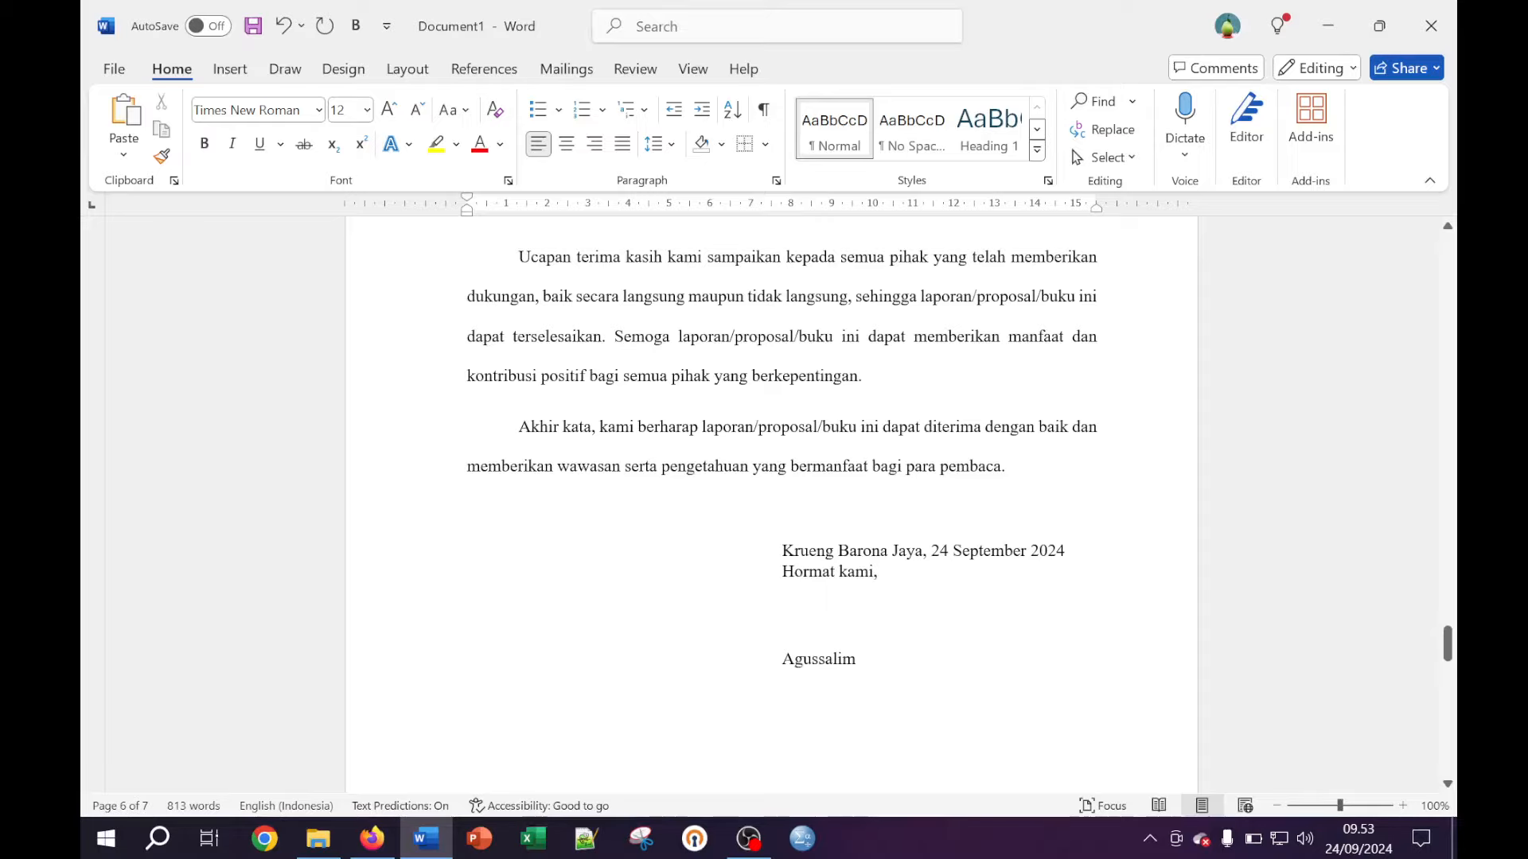
scroll(827, 600, "up", 8)
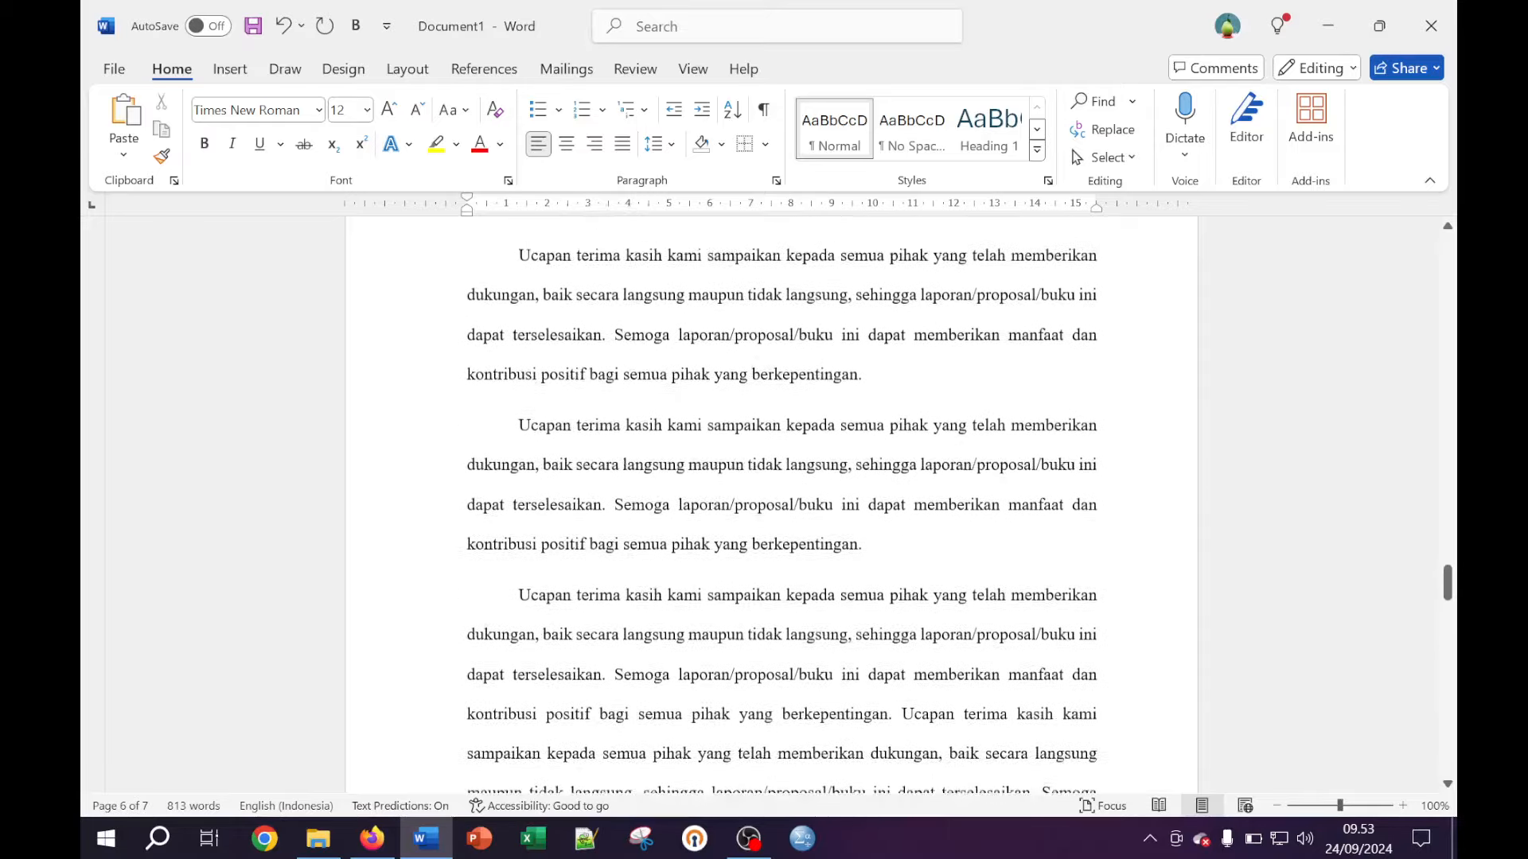
scroll(781, 505, "up", 10)
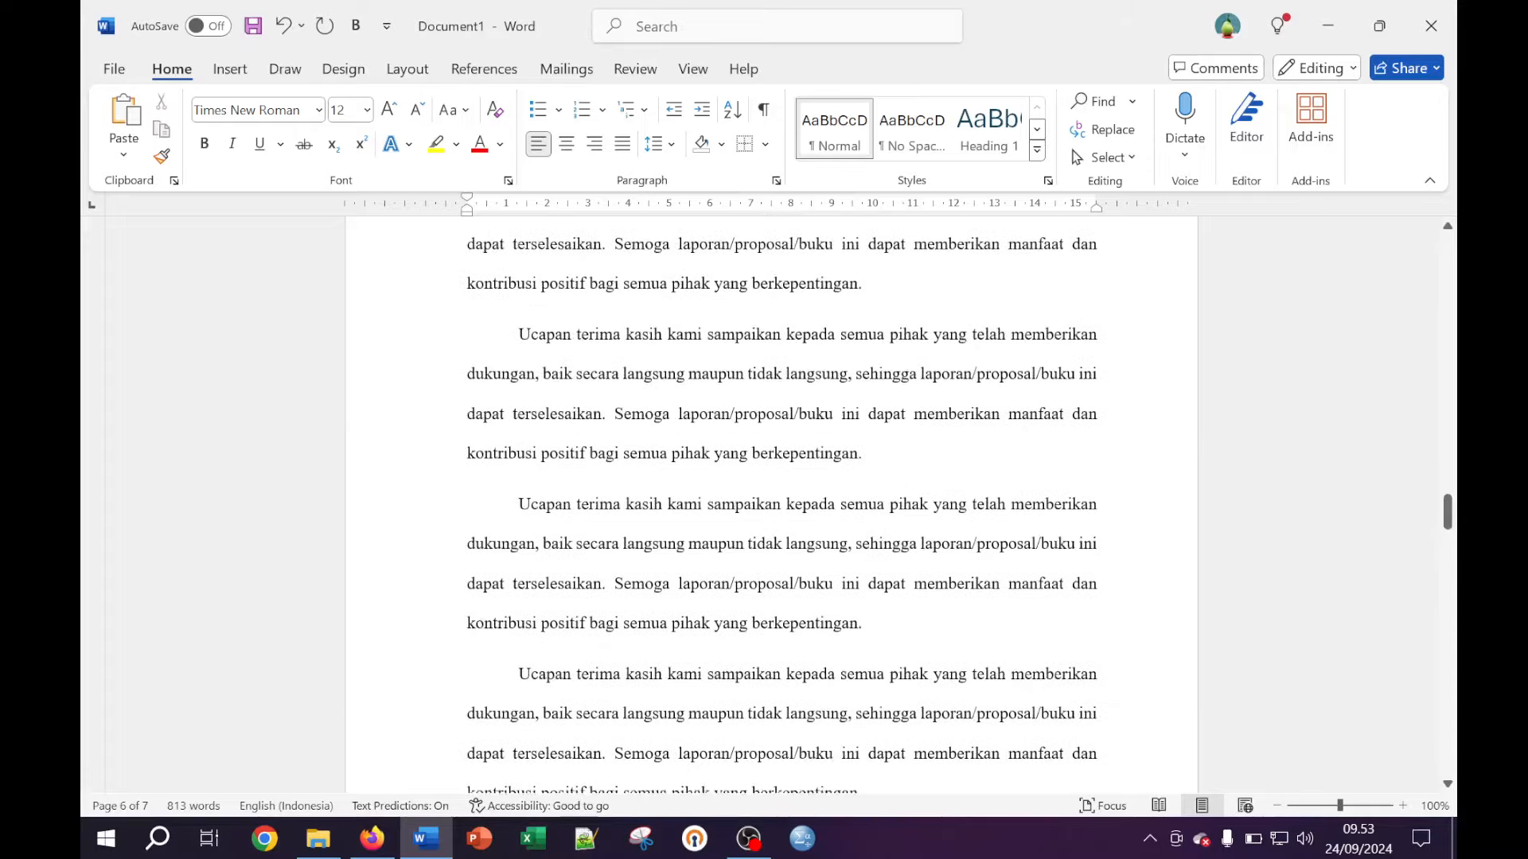
scroll(781, 505, "up", 8)
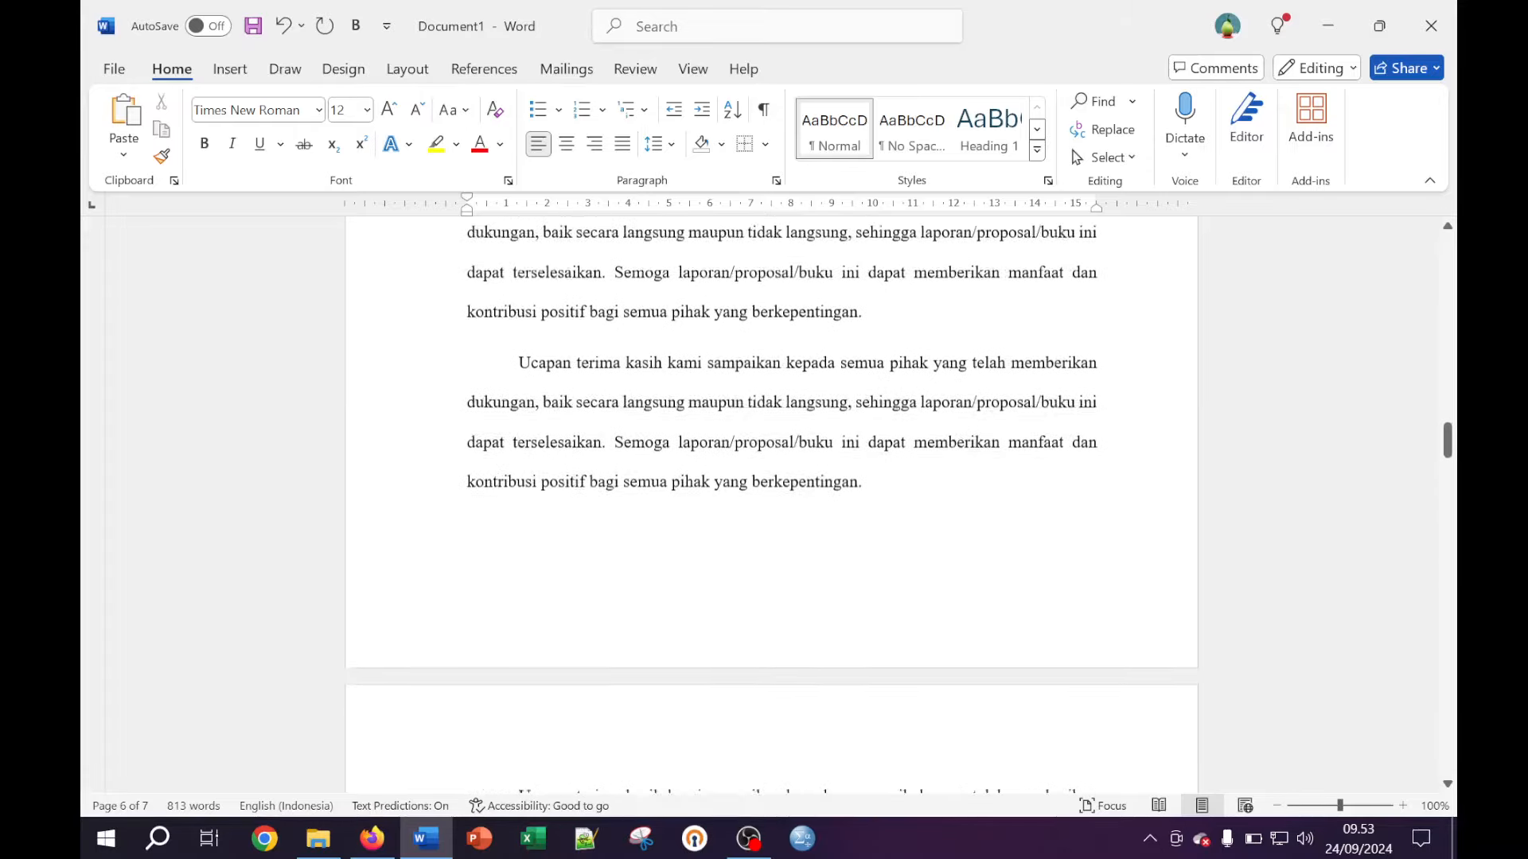
scroll(771, 505, "up", 10)
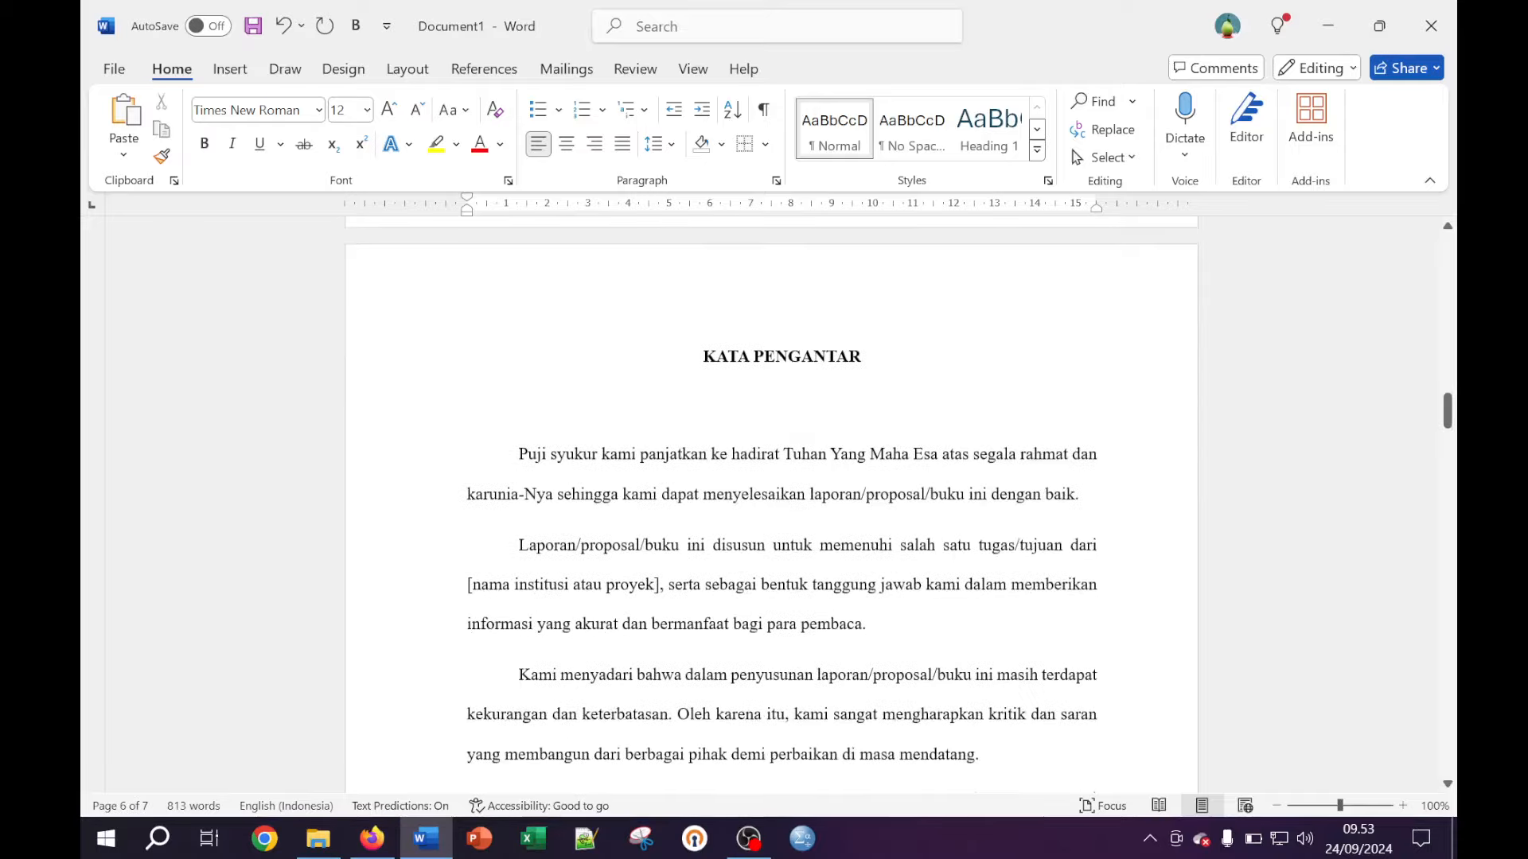
scroll(771, 504, "down", 15)
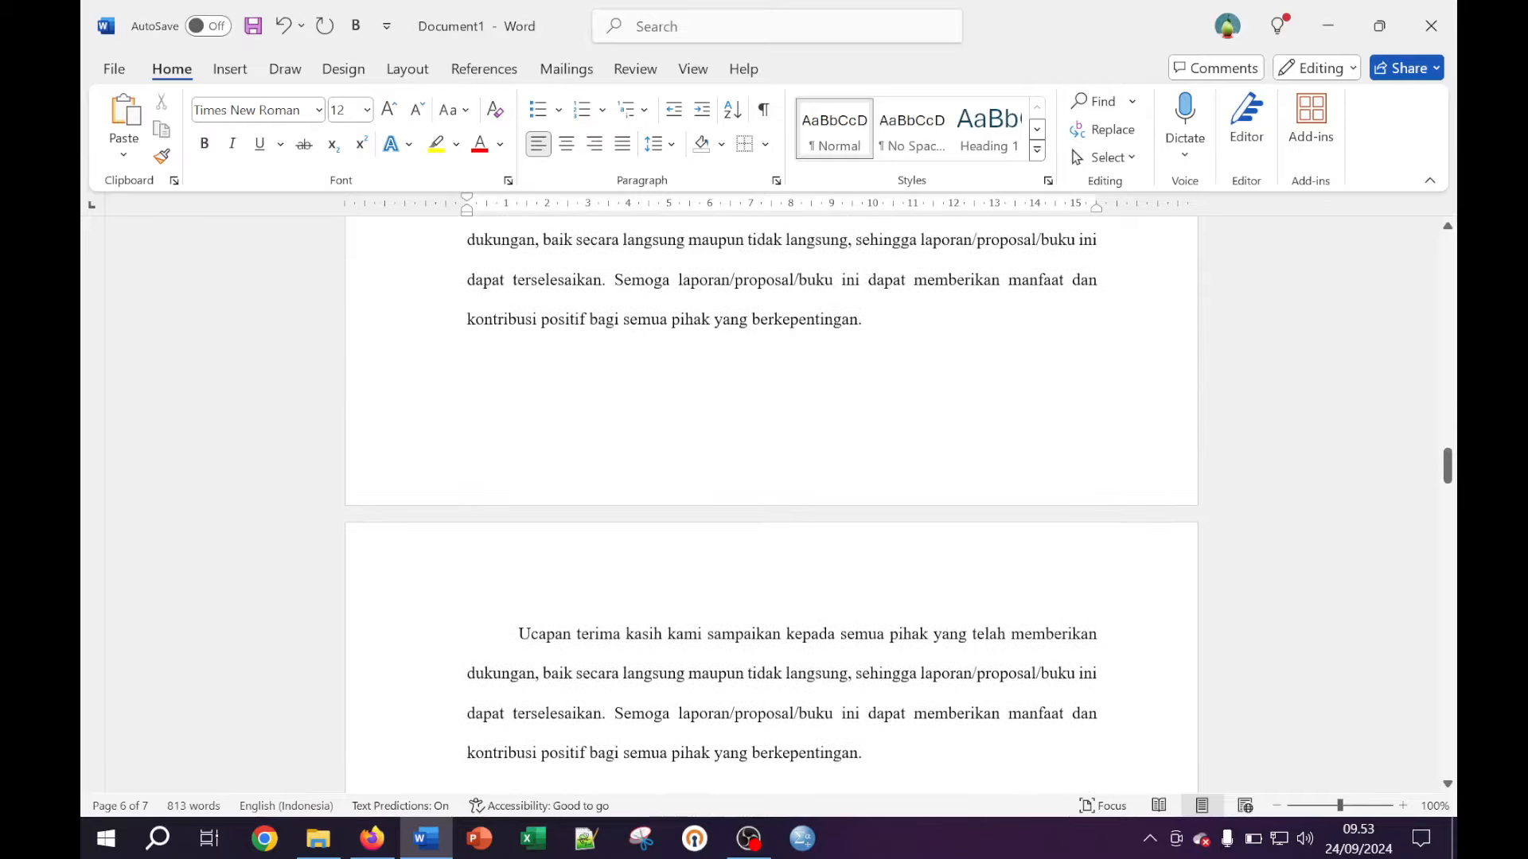
scroll(771, 504, "down", 5)
scroll(771, 504, "down", 10)
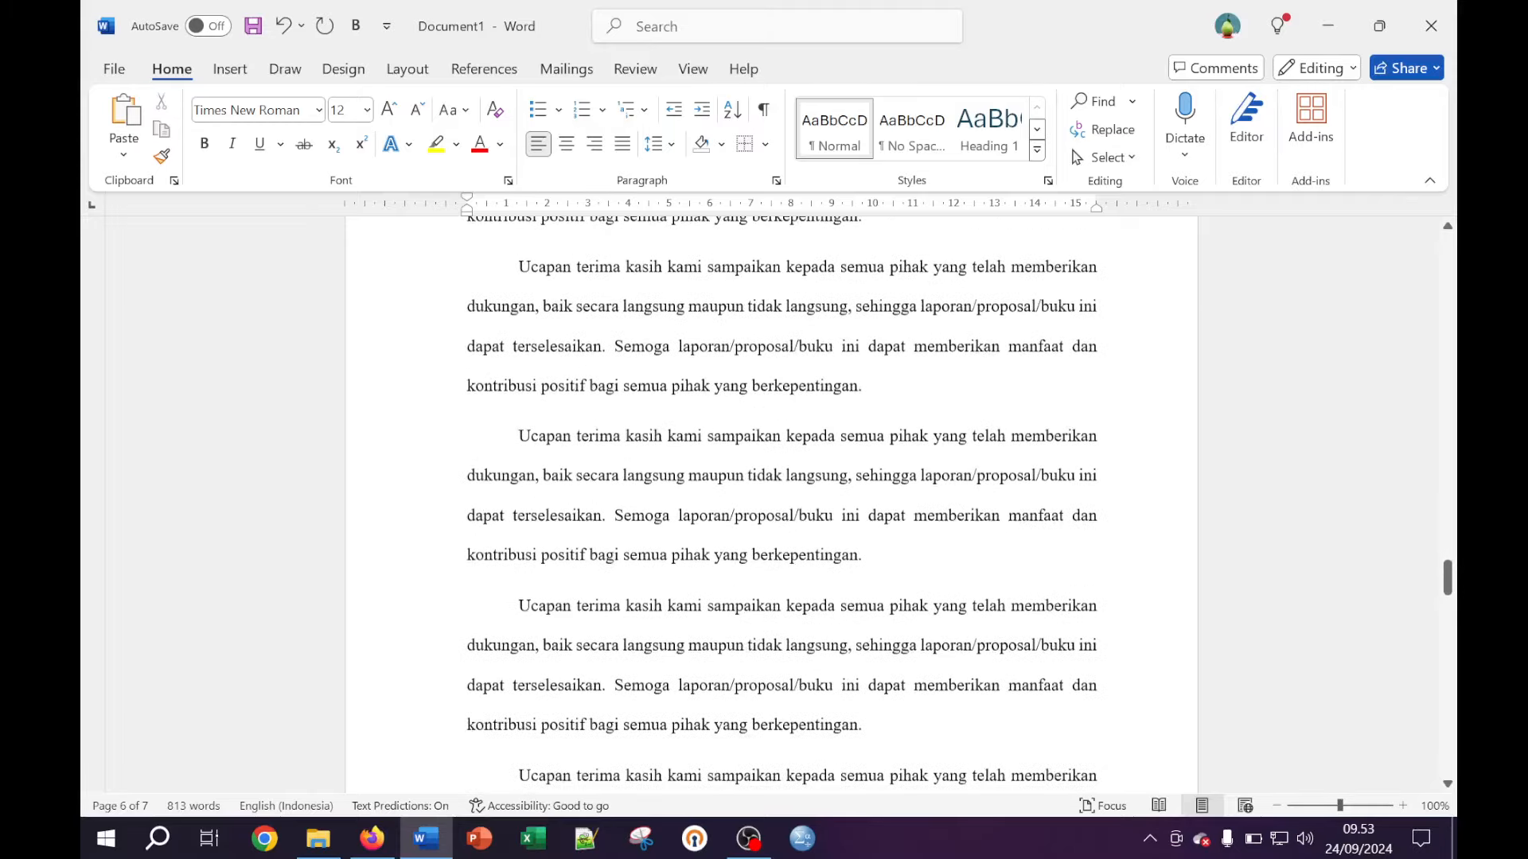
key("BackSpace")
Add a new empty line after Ccccccc in the DAFTAR ISI list
scroll(771, 505, "down", 5)
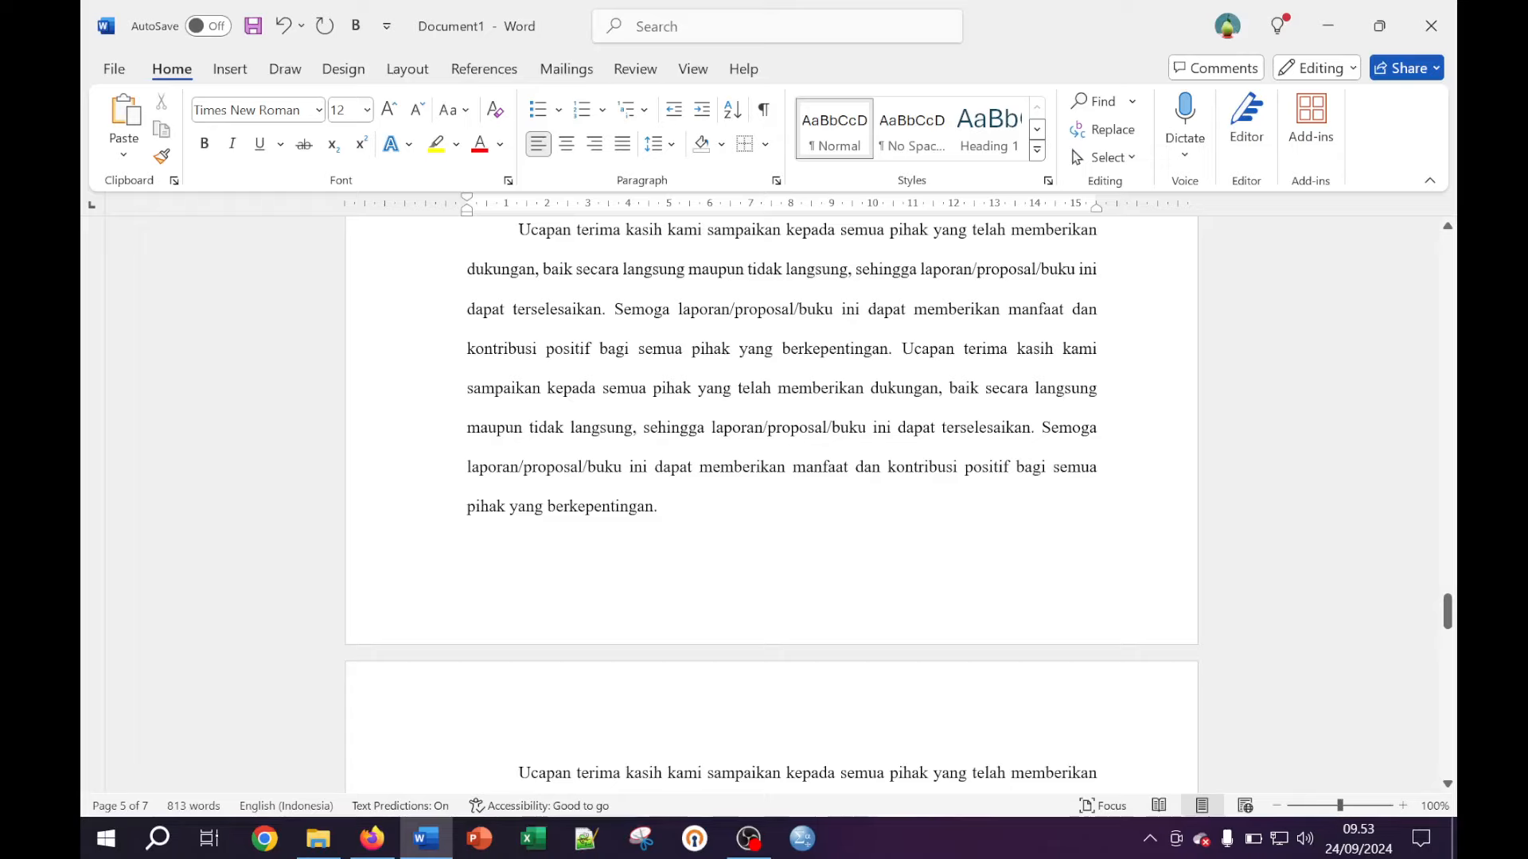
scroll(771, 505, "down", 5)
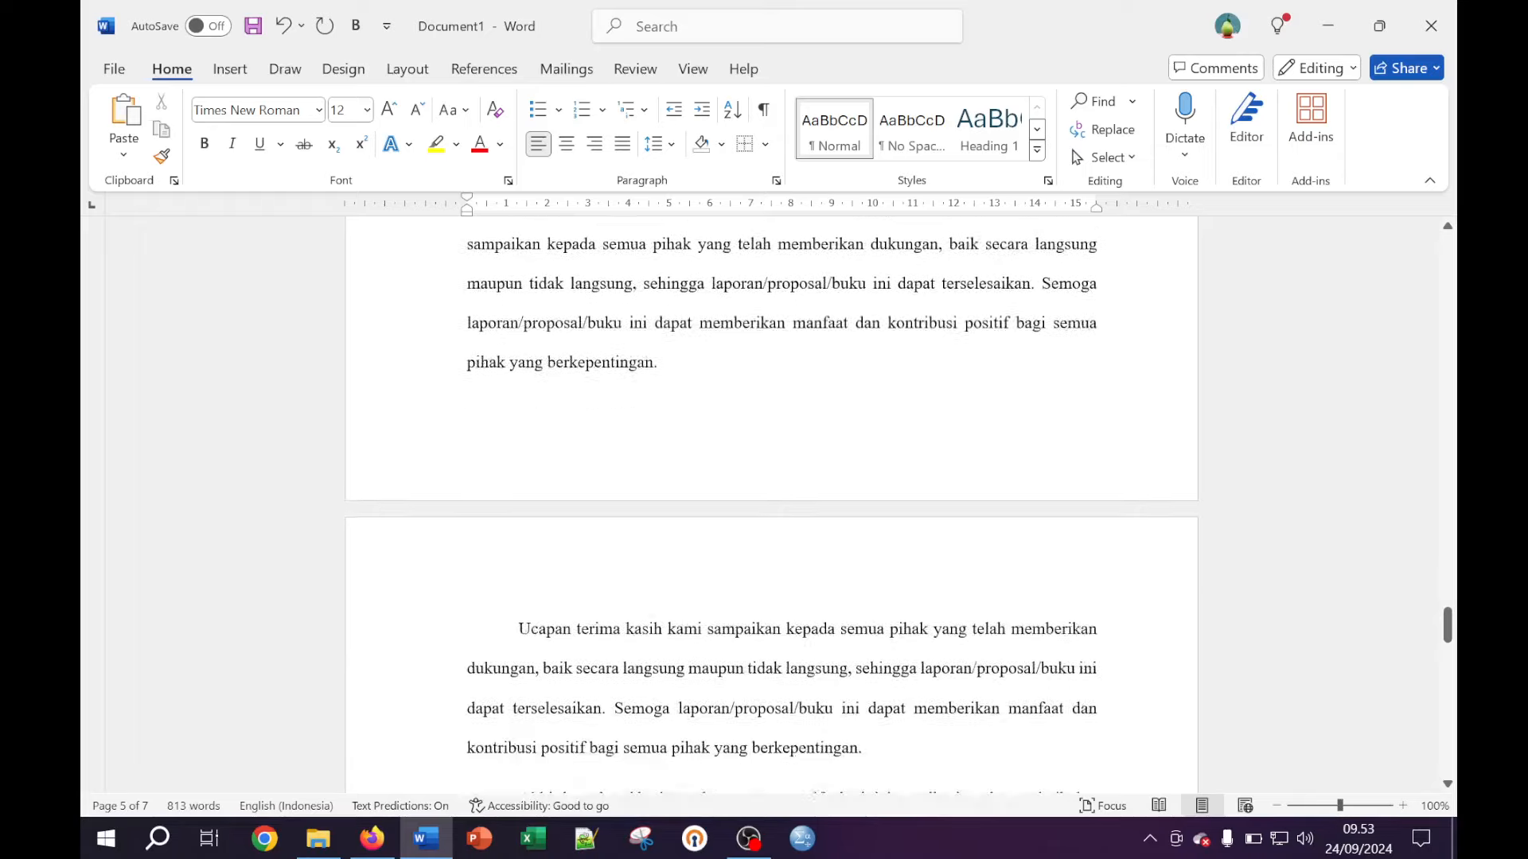
scroll(771, 504, "down", 5)
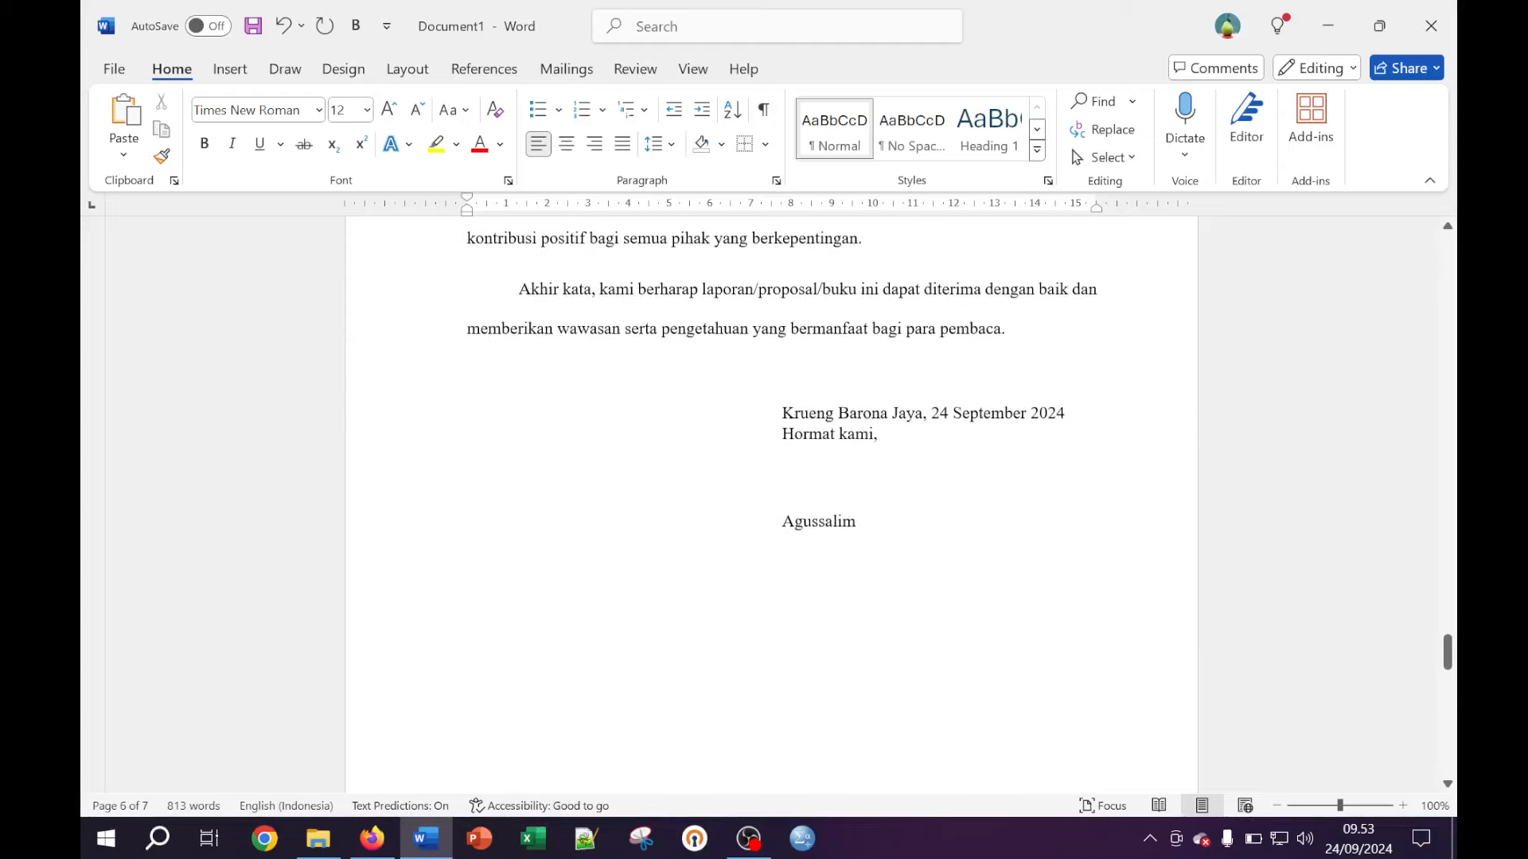
scroll(1004, 380, "down", 10)
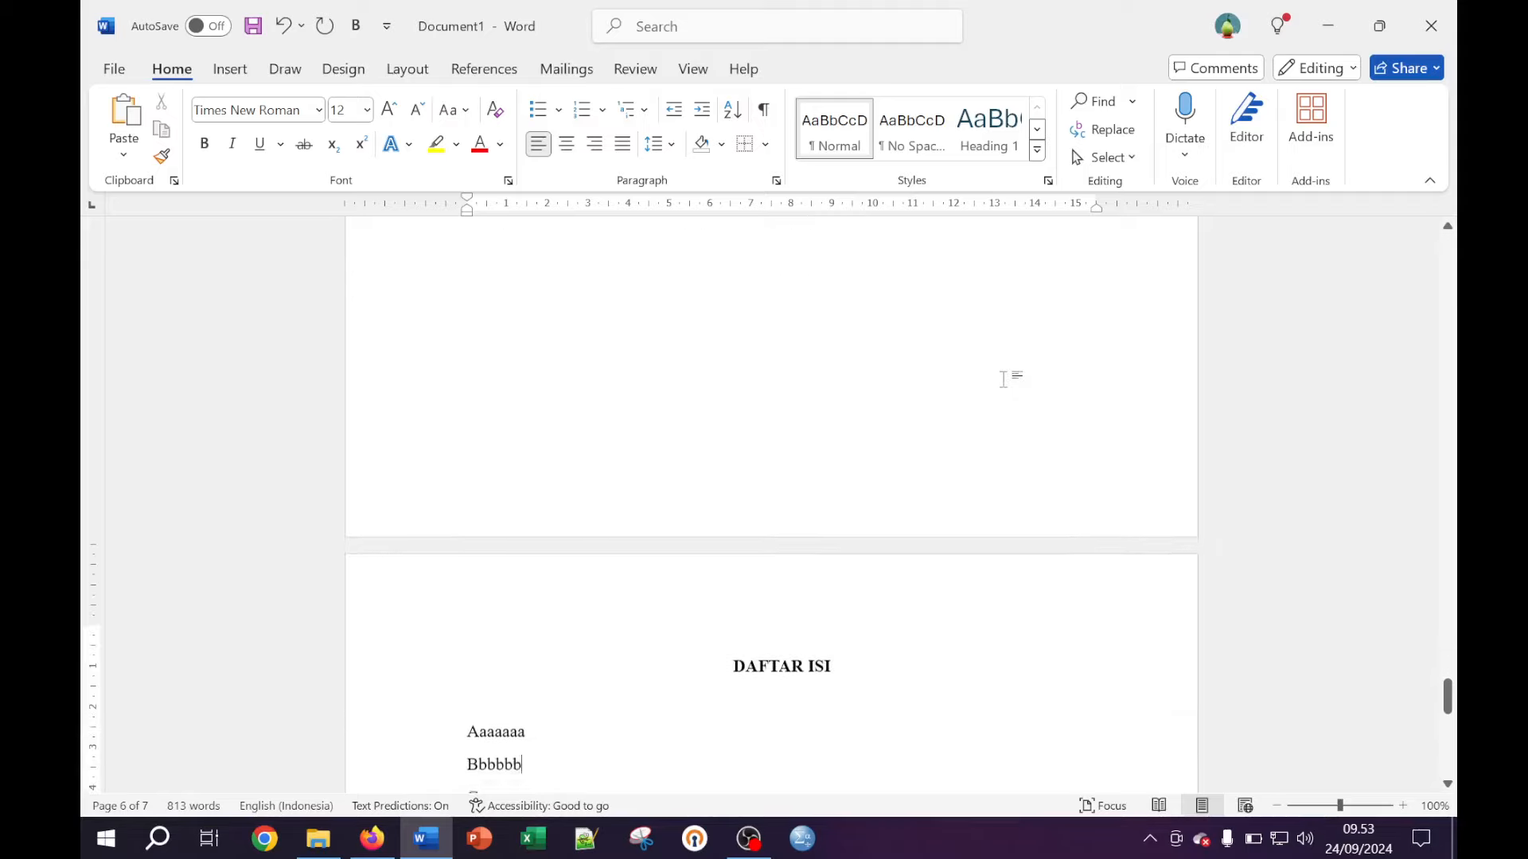
scroll(1003, 380, "down", 3)
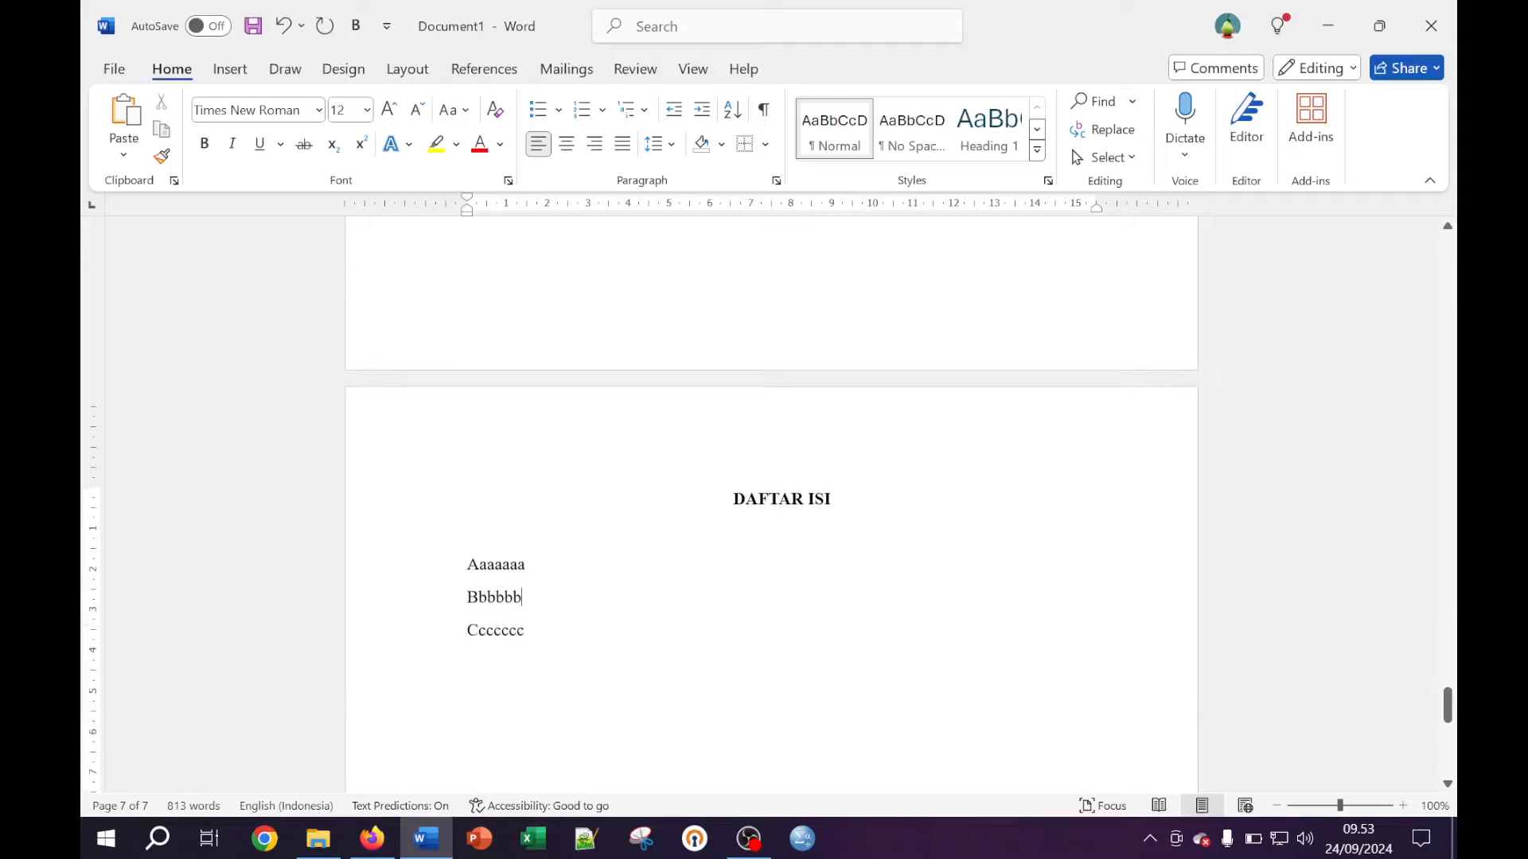
scroll(771, 504, "down", 2)
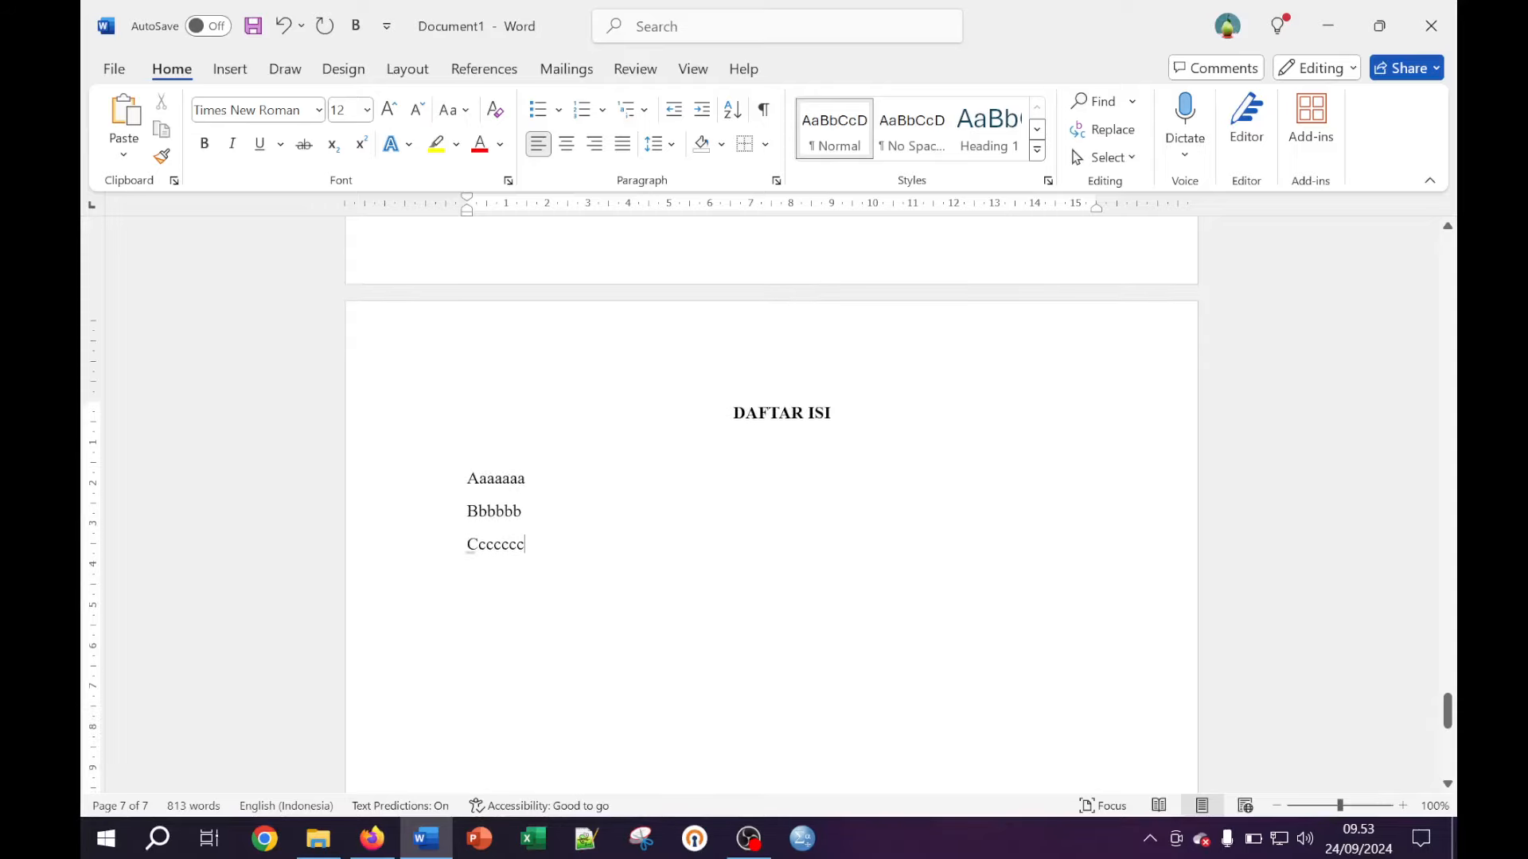
key("Return")
scroll(672, 528, "down", 3)
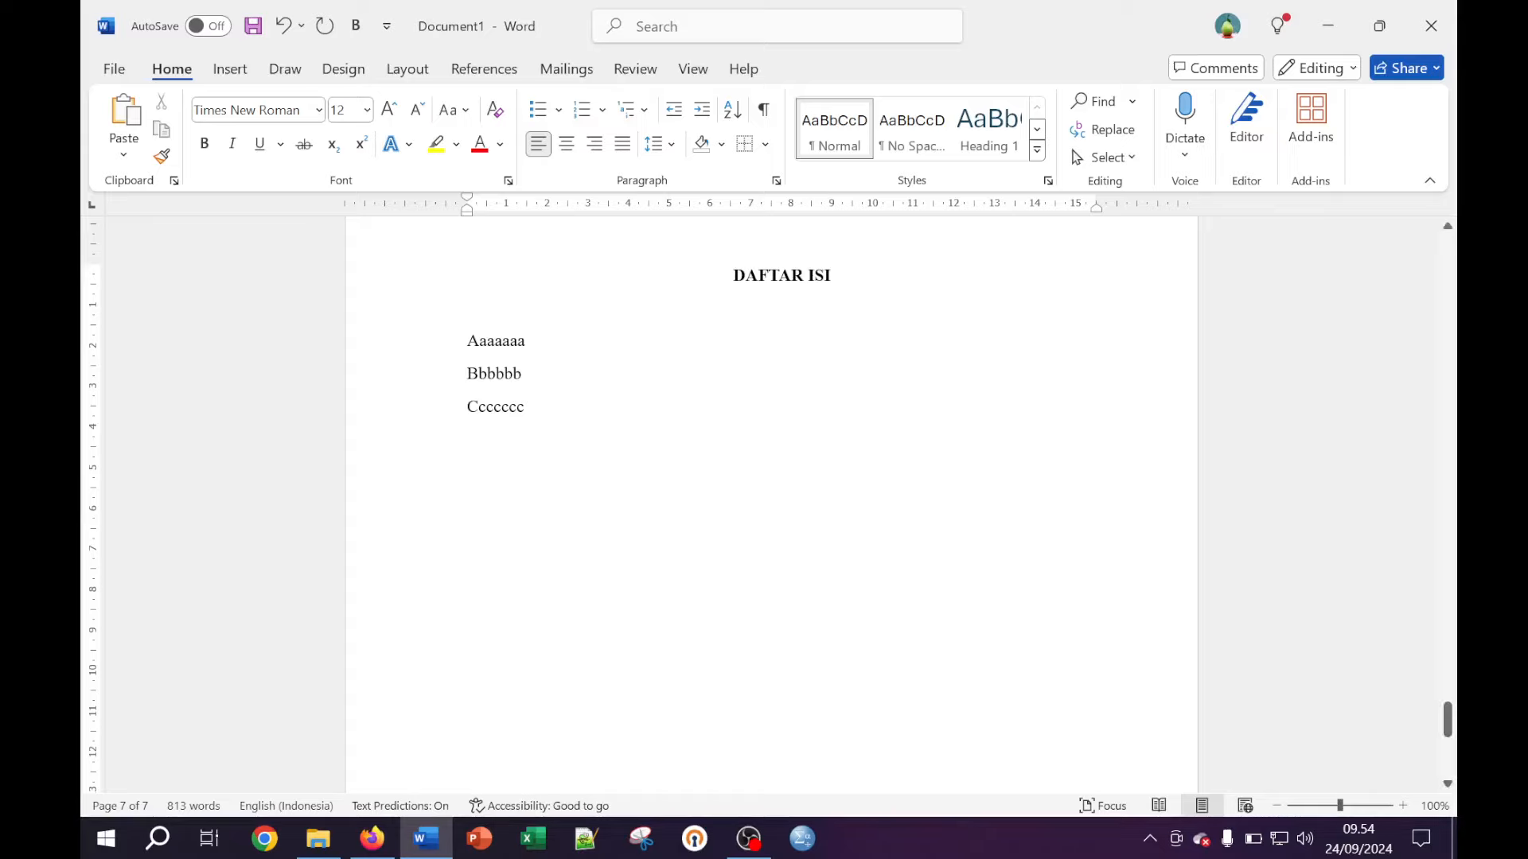
Insert a page break after the DAFTAR ISI list to begin a new page
left_click(403, 75)
left_click(390, 101)
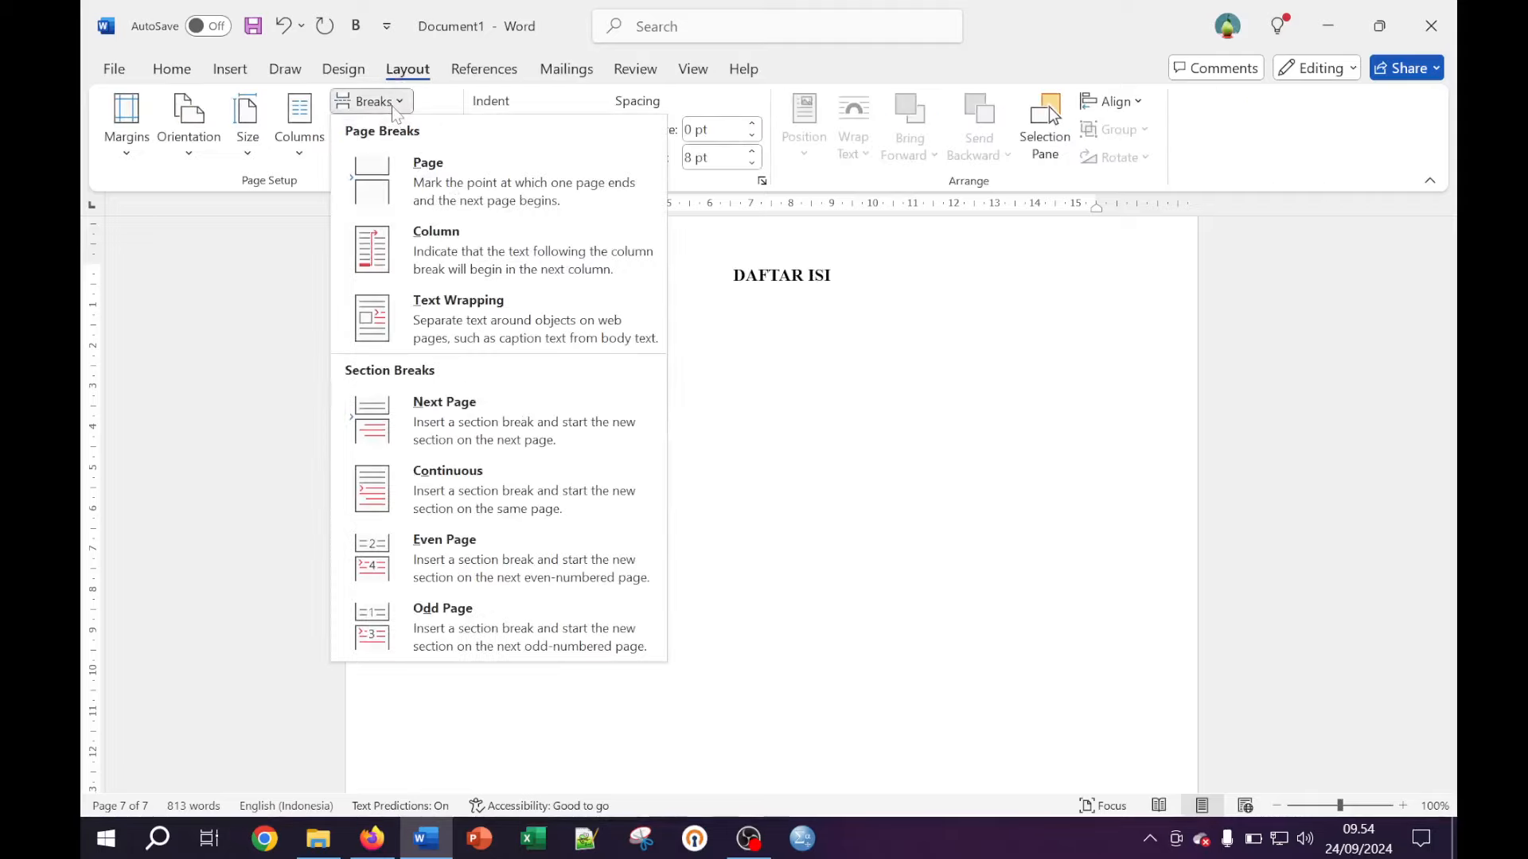
left_click(424, 186)
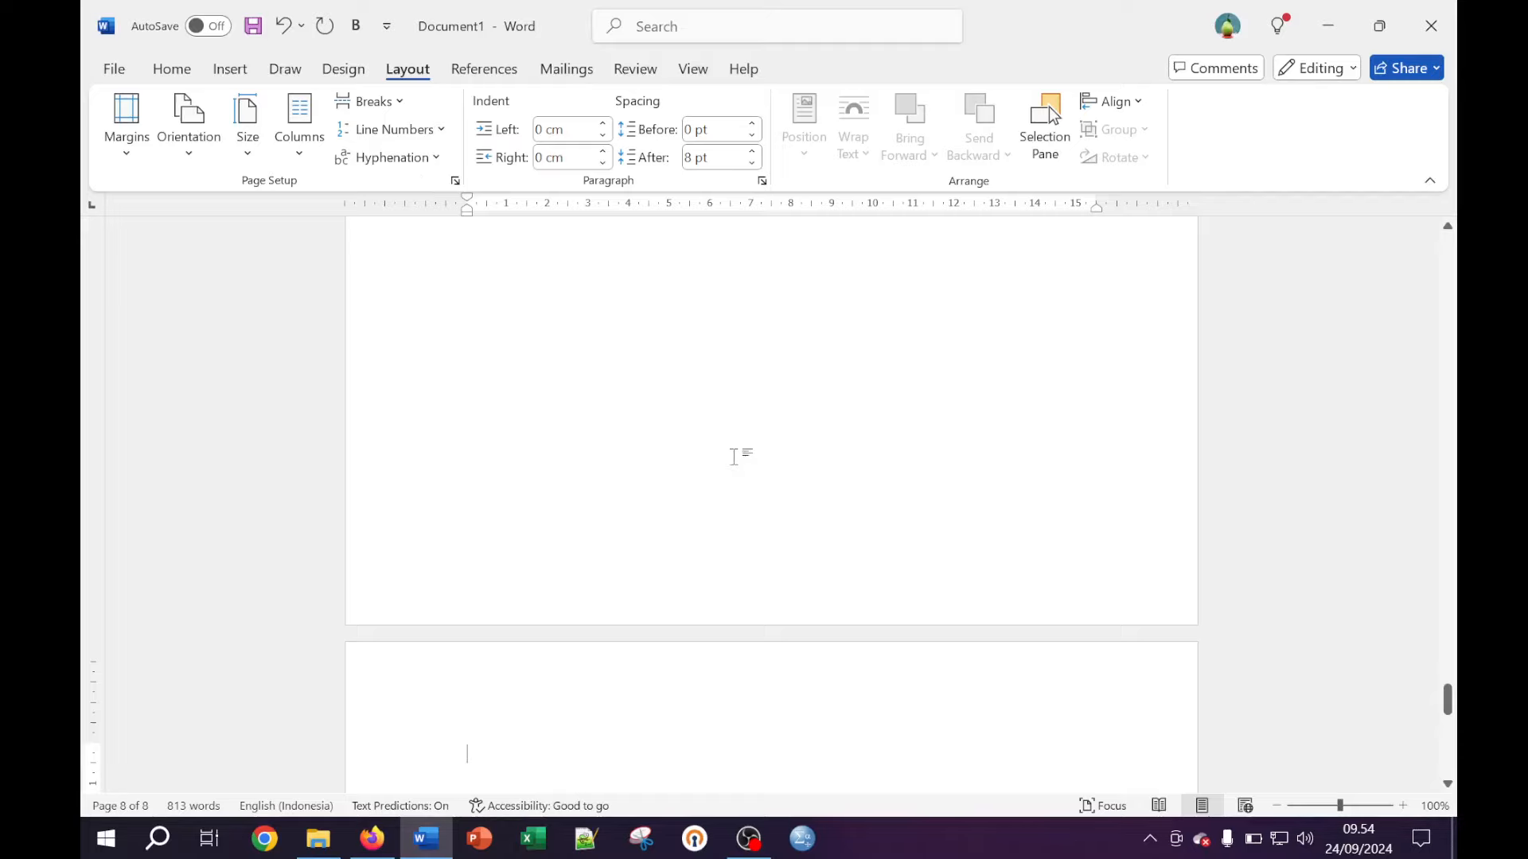
scroll(744, 507, "down", 3)
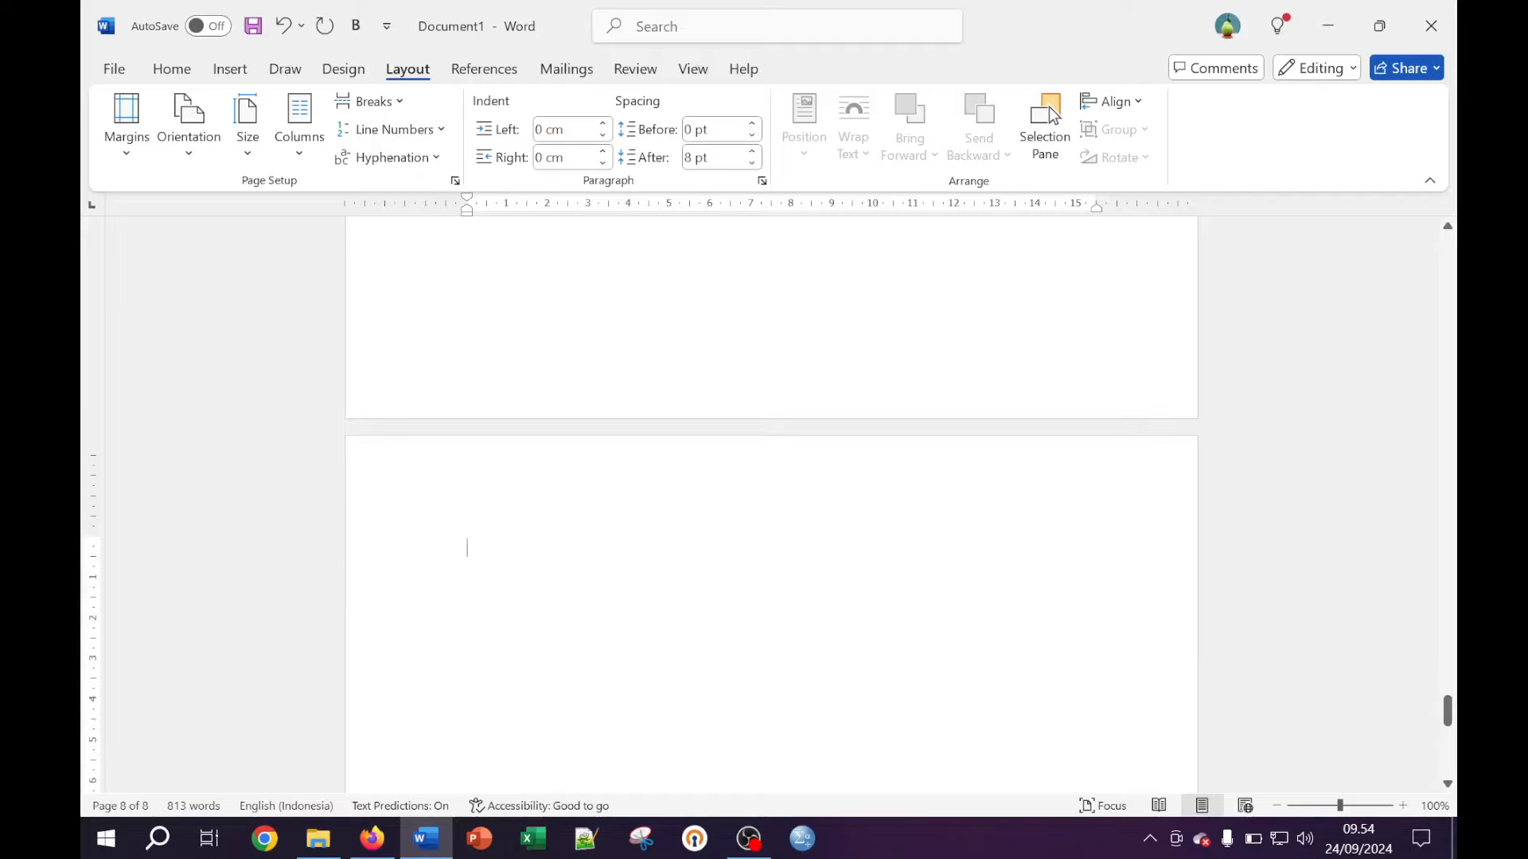
Type the ABSTRAK heading with an empty line below, deleting stray test letters
type("ABSTRAK")
key("Return")
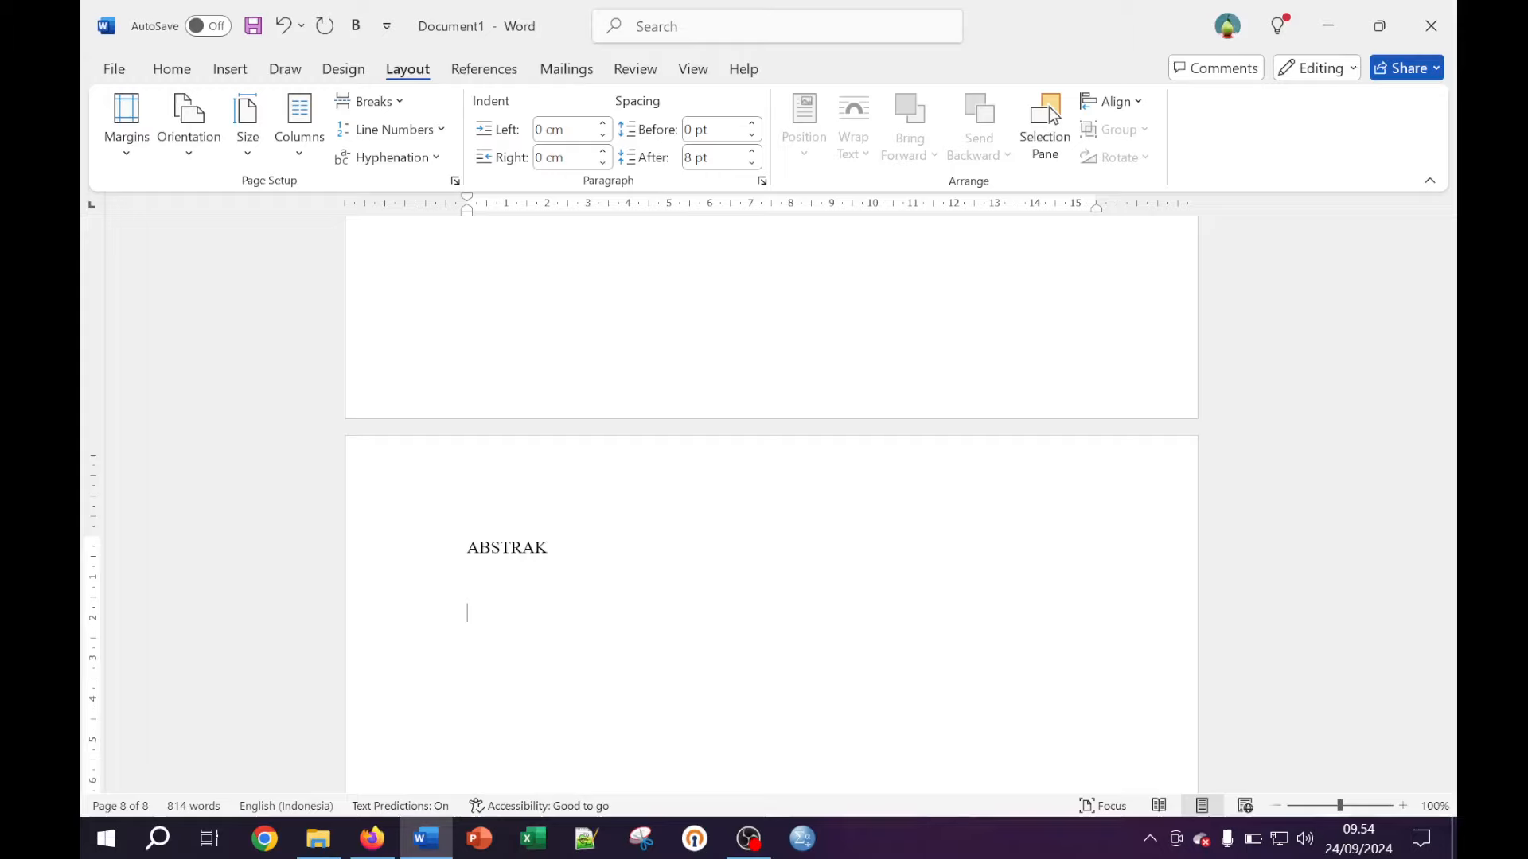
type("FDF")
key("BackSpace")
key("BackSpace")
type("fdfdfd")
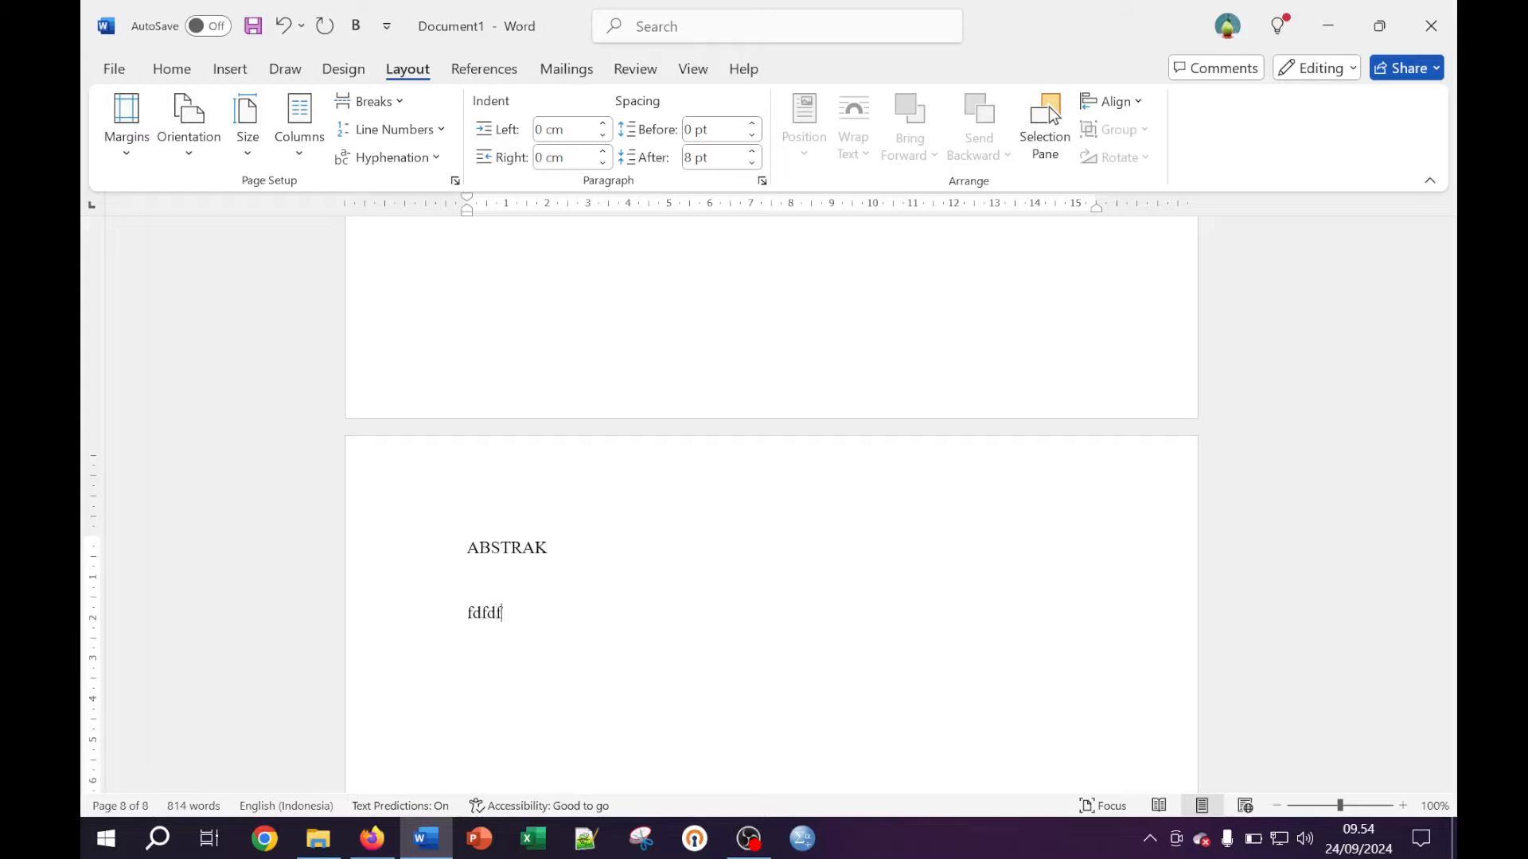
key("BackSpace")
key("BackSpace")
key("BackSpace")
key("BackSpace")
key("BackSpace")
key("BackSpace")
key("BackSpace")
Ask Copilot 'buat contoh abstral' for a sample abstract and copy its reply
key("alt+Tab")
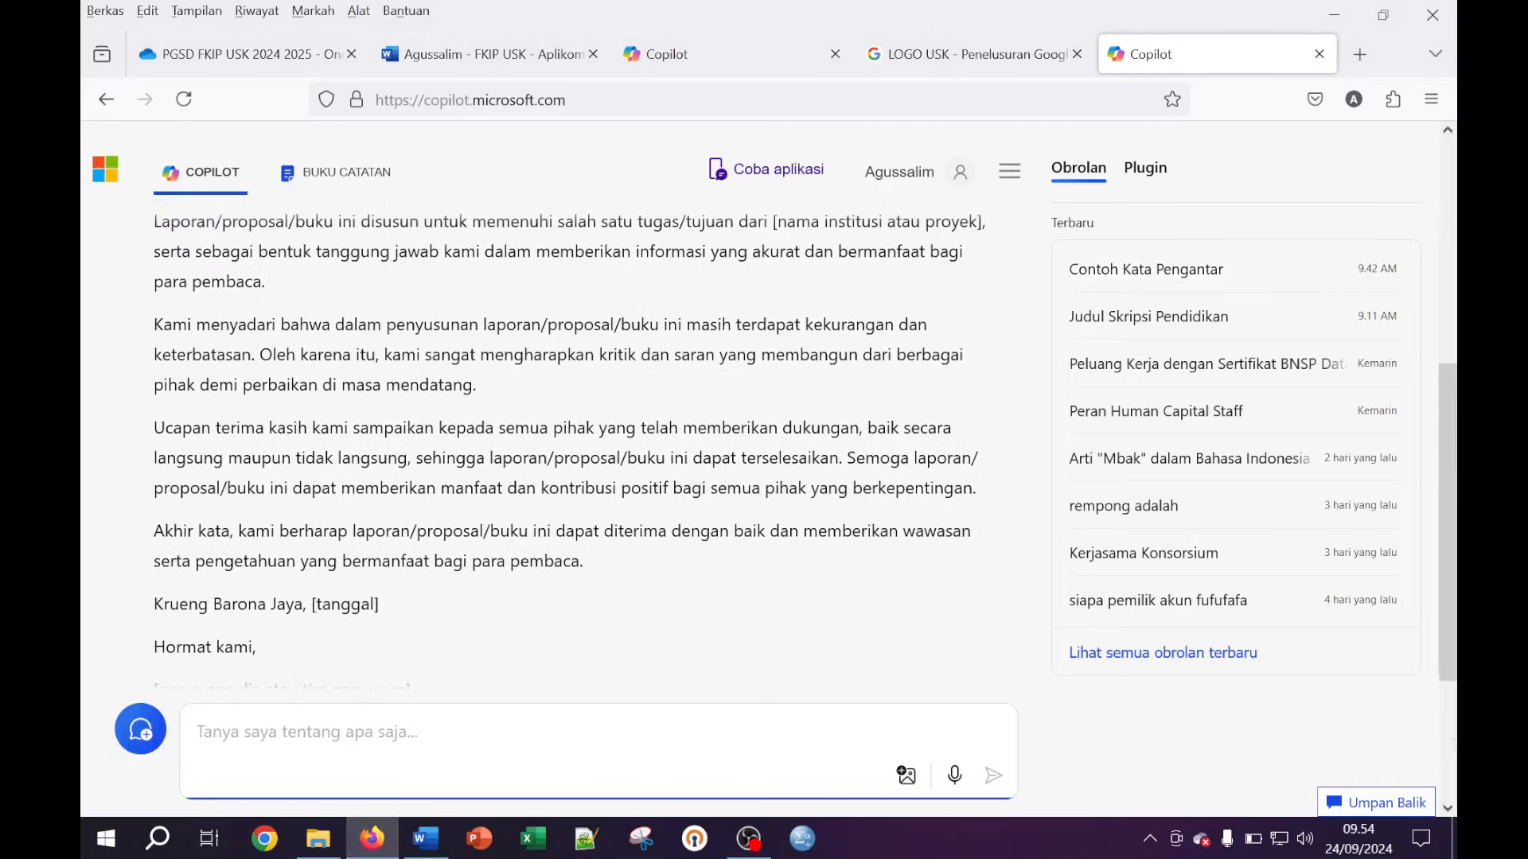
type("b")
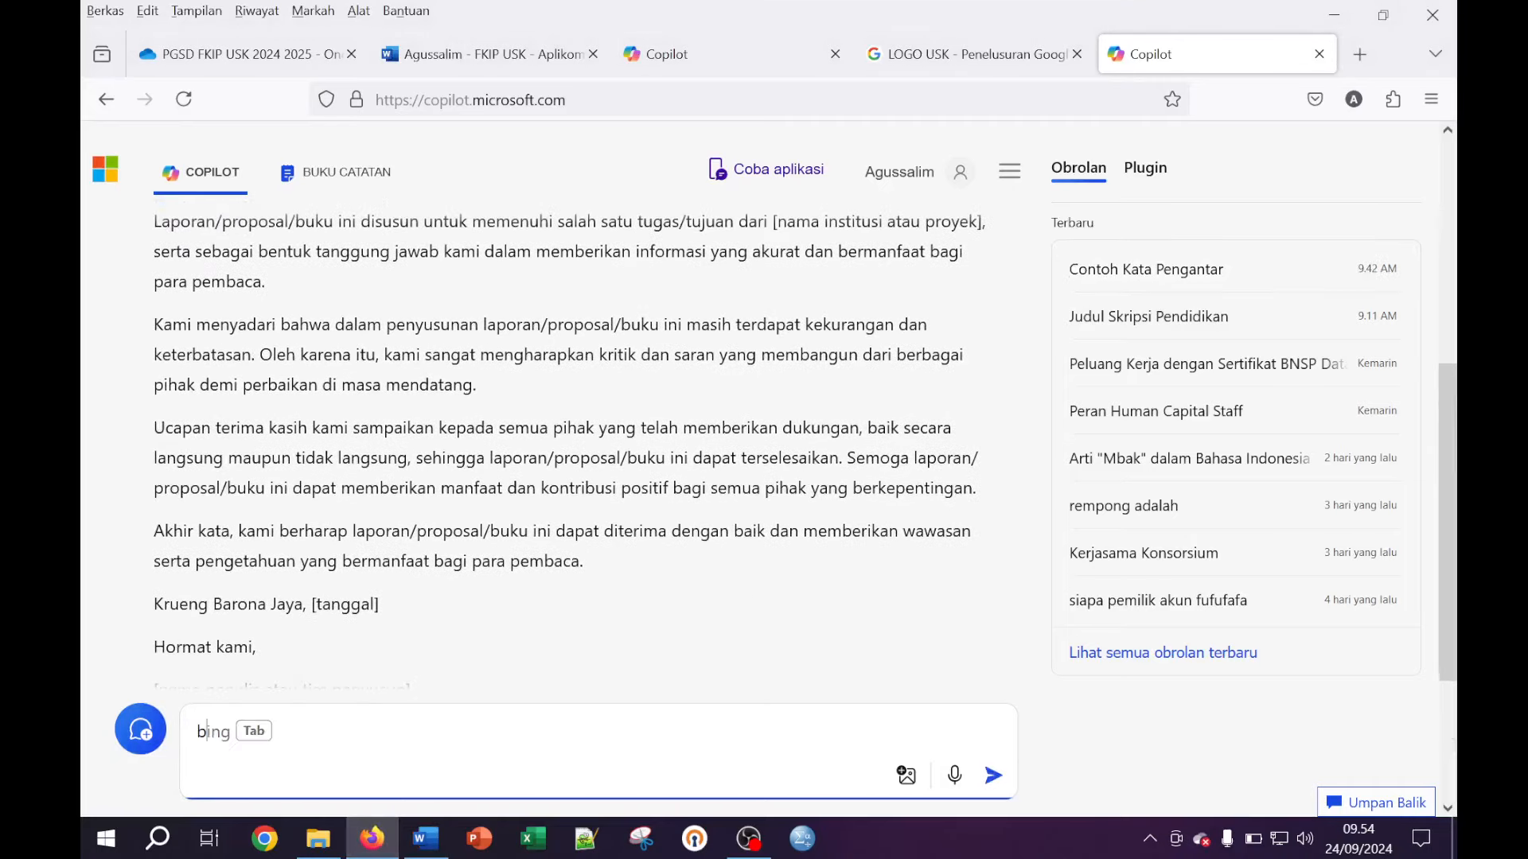
type("uat contoh abst")
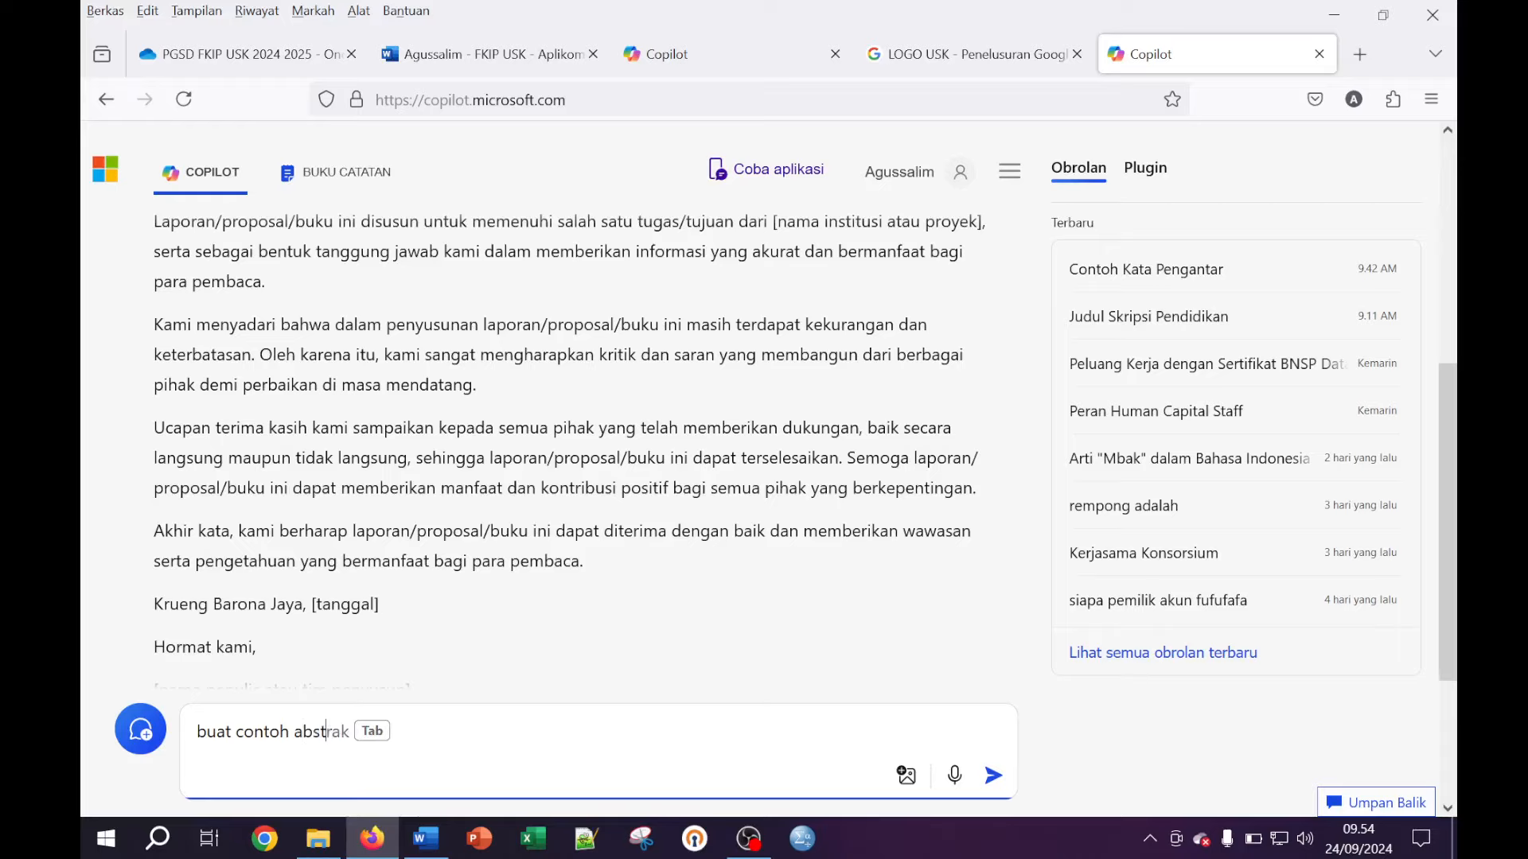
type("ral")
key("Return")
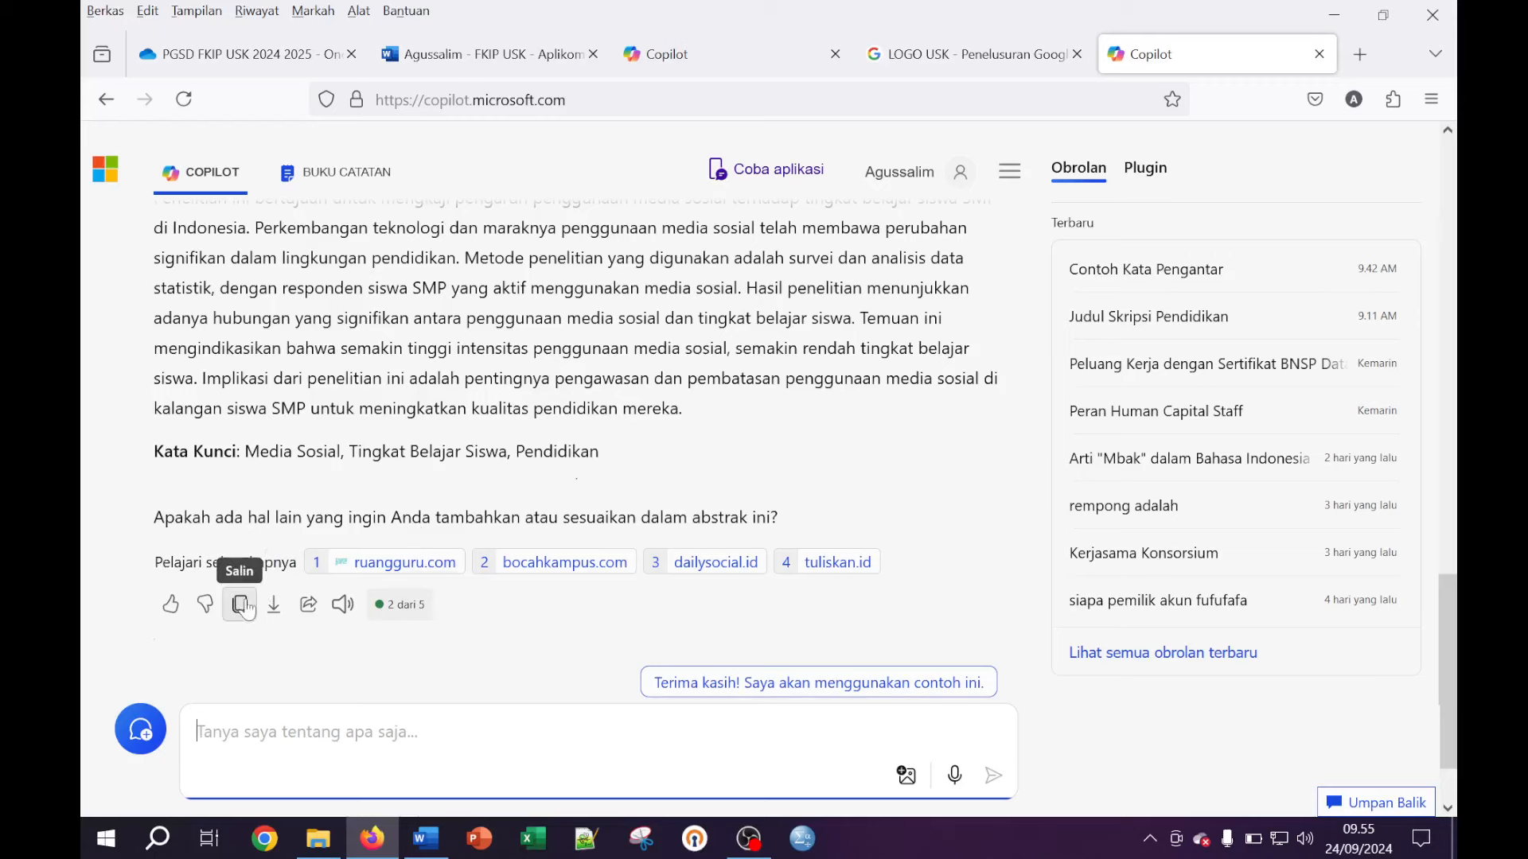
left_click(240, 604)
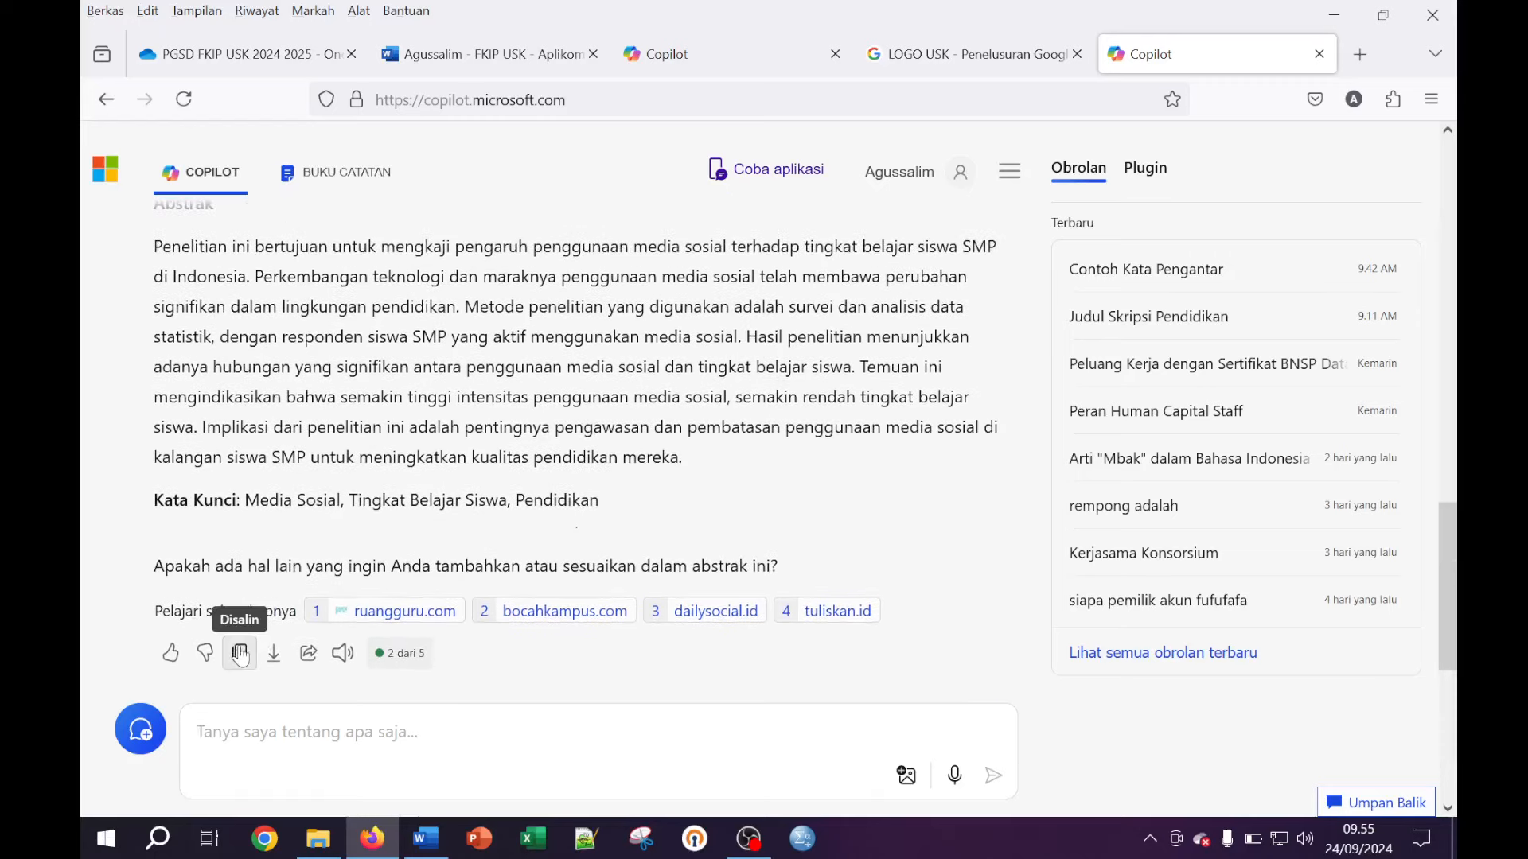
Paste Copilot's abstract as plain text onto the ABSTRAK page
left_click(427, 838)
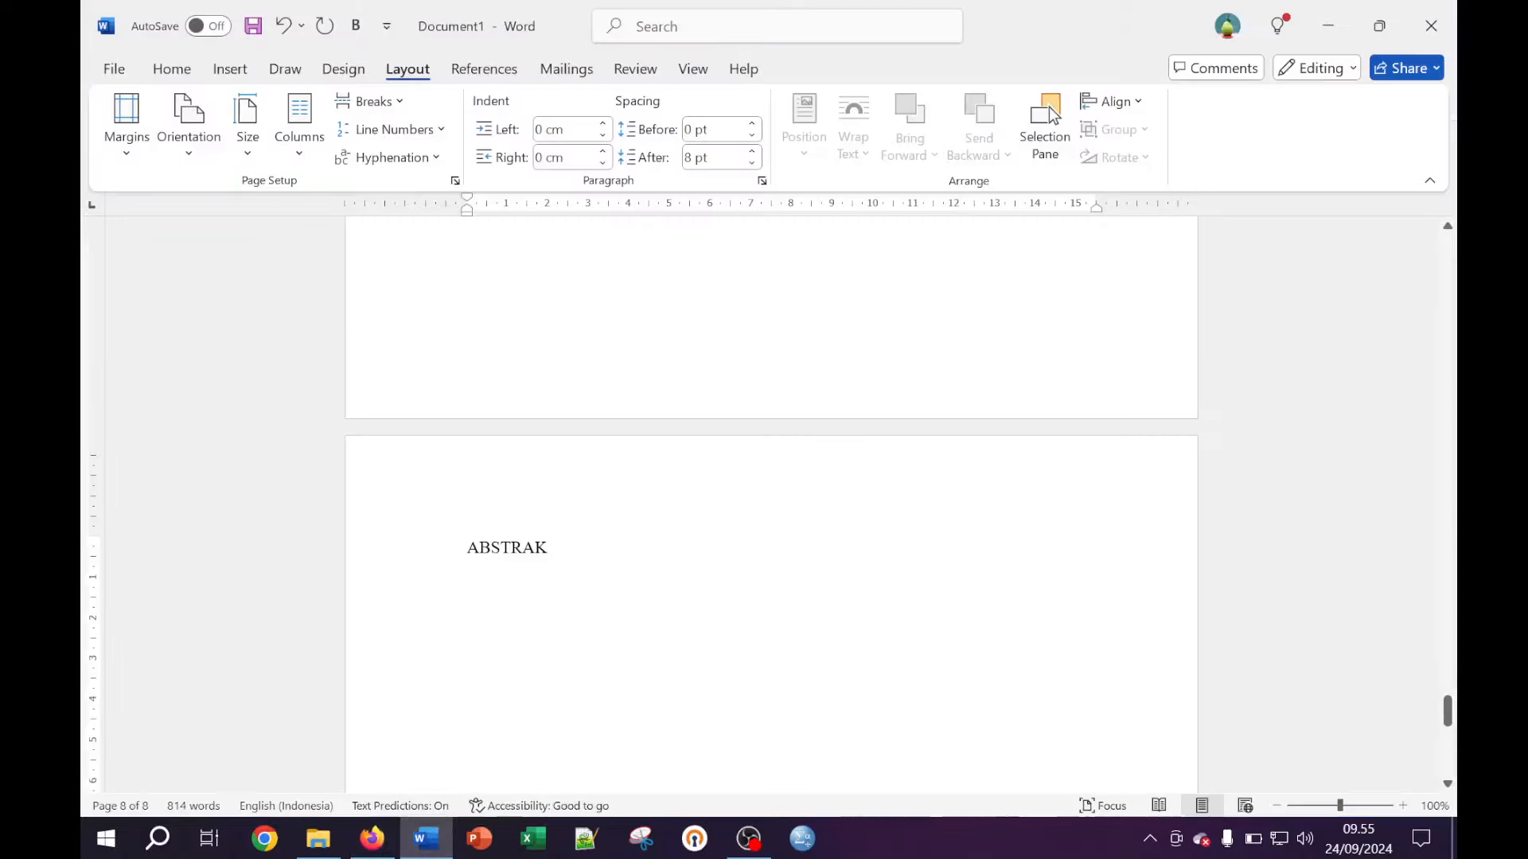
right_click(487, 619)
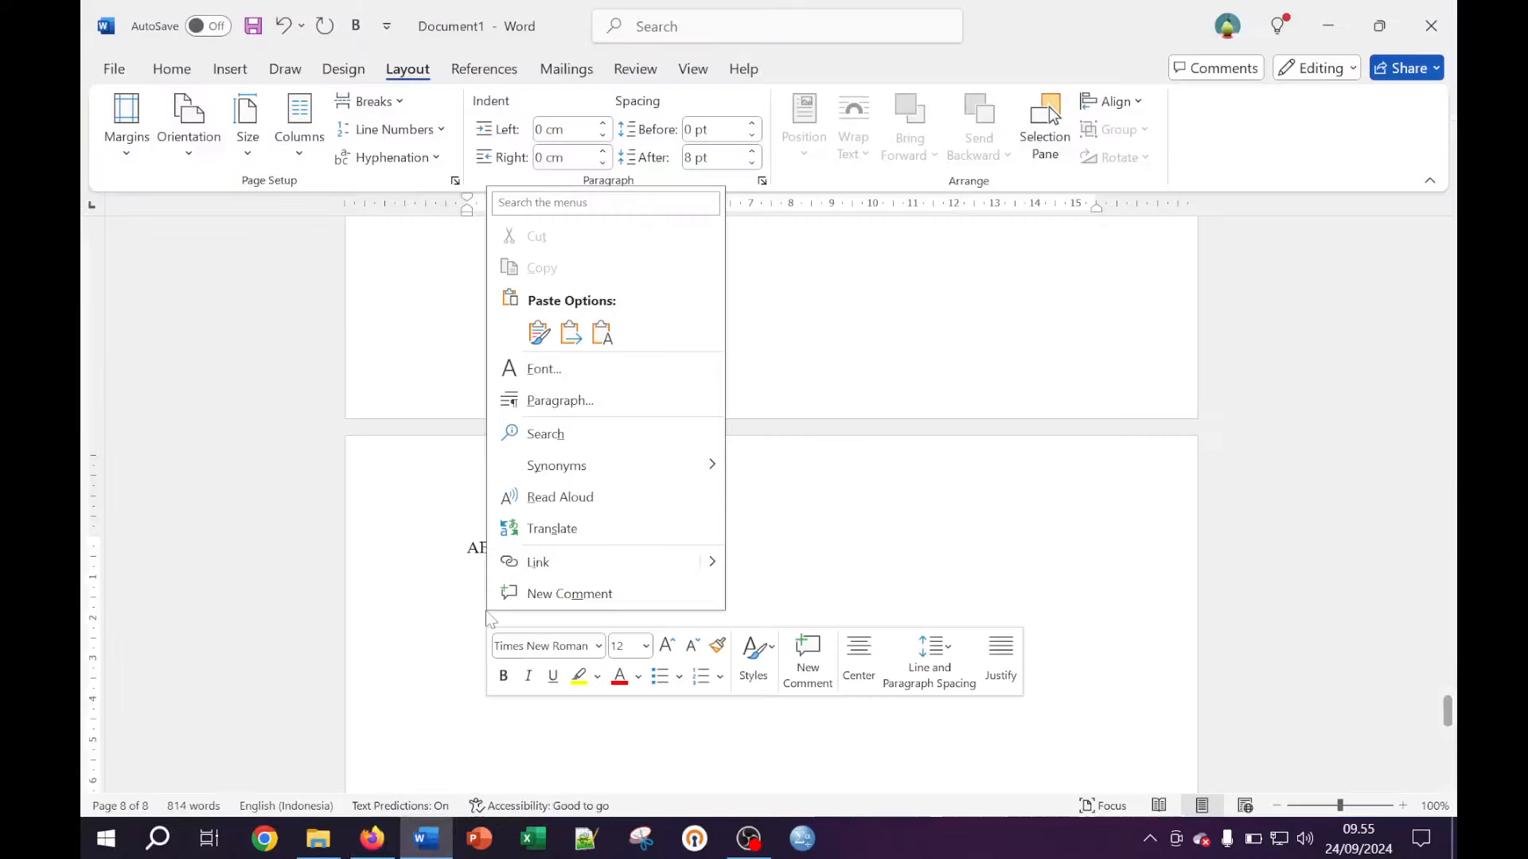
left_click(604, 337)
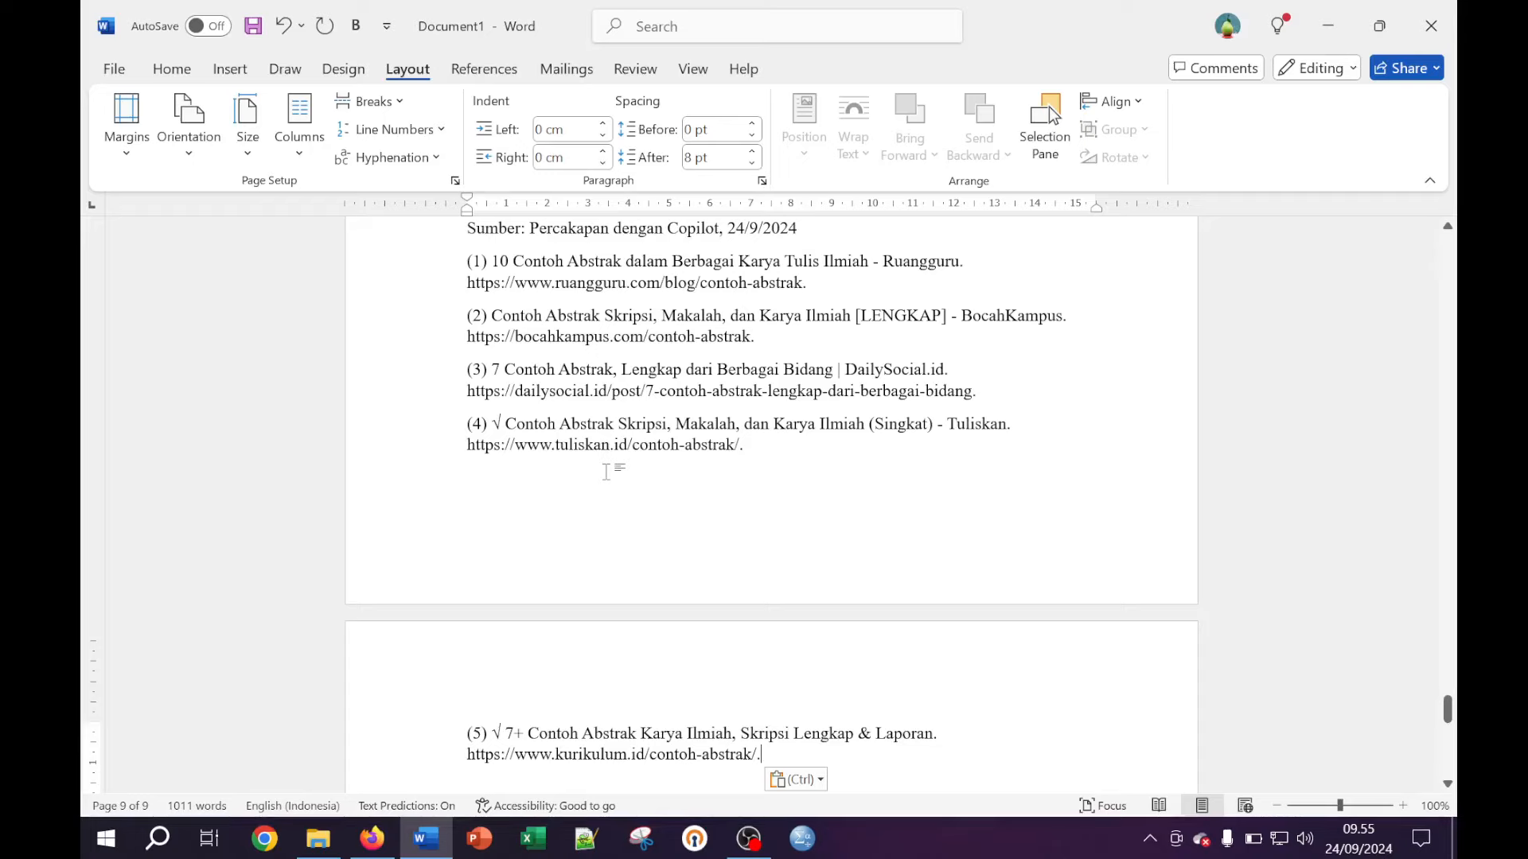
key("Escape")
scroll(755, 527, "down", 3)
scroll(755, 527, "up", 6)
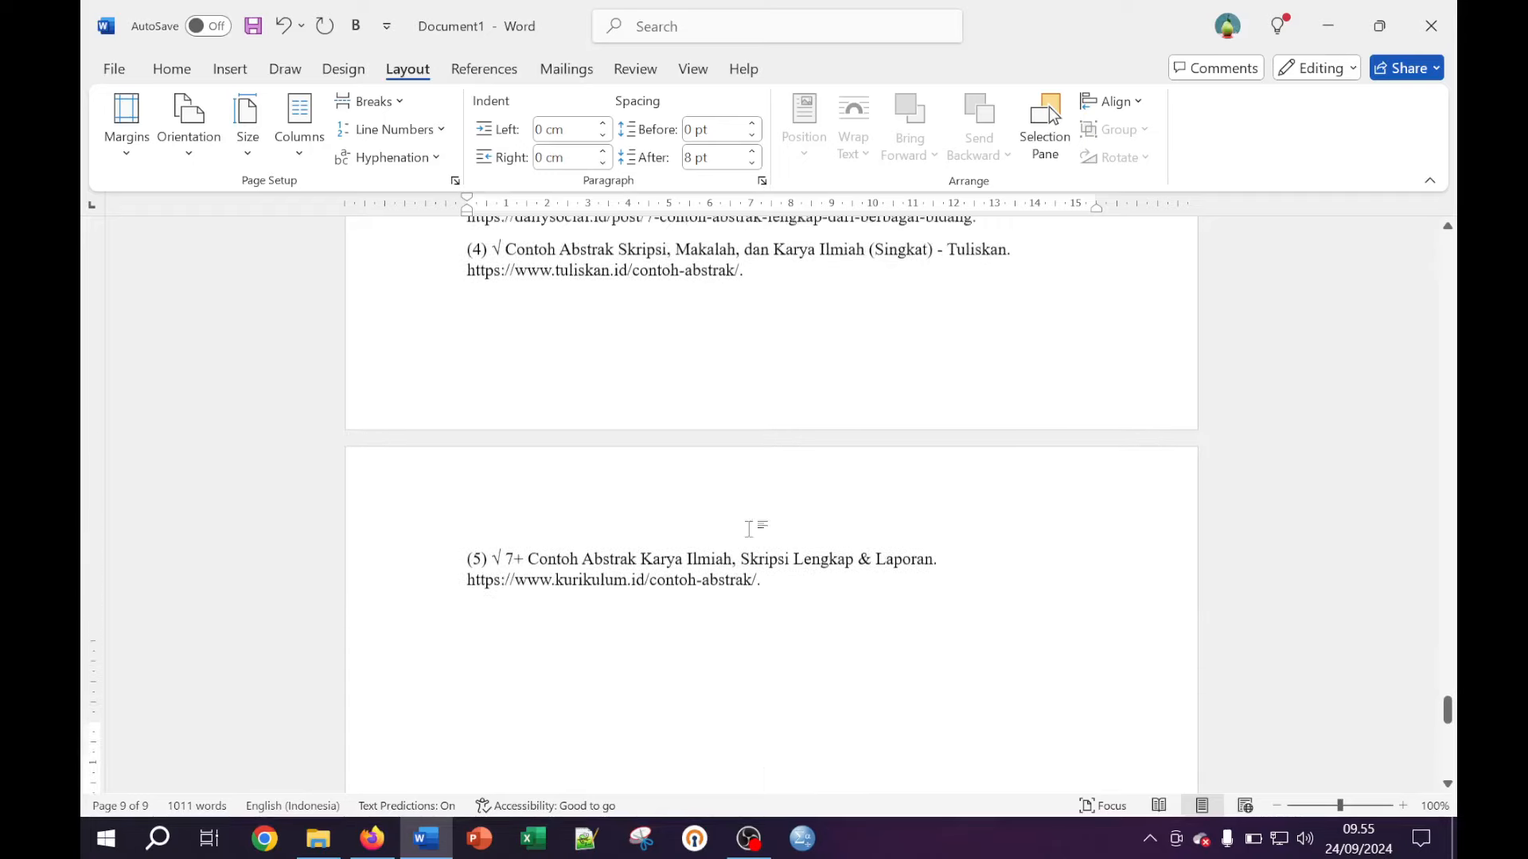
scroll(771, 521, "up", 2)
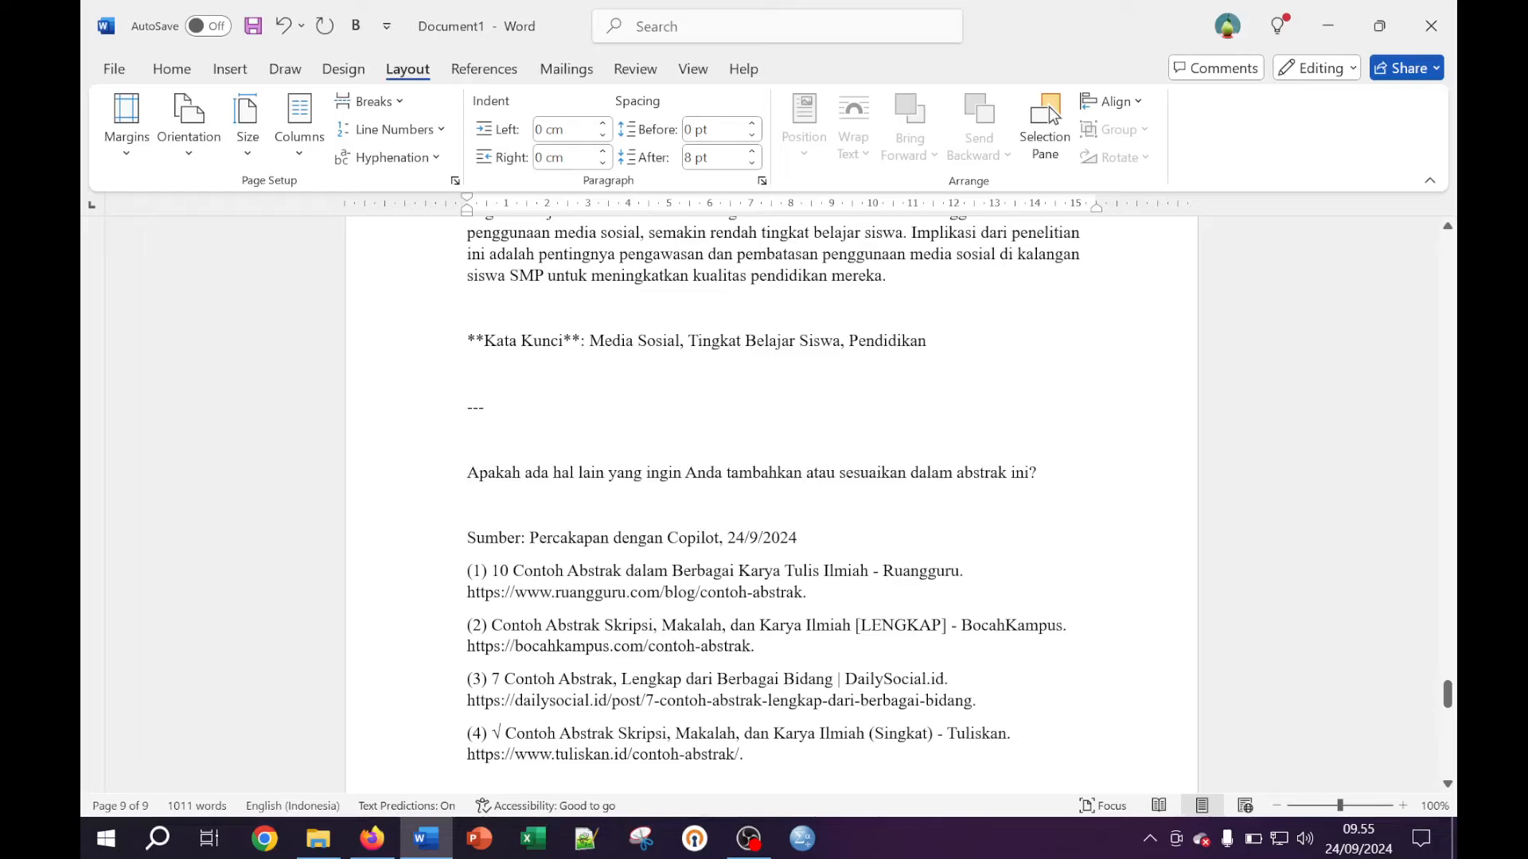
Delete the leftover chat text and source list, and strip the asterisks from the Kata Kunci line
left_click(468, 407, "shift")
key("Delete")
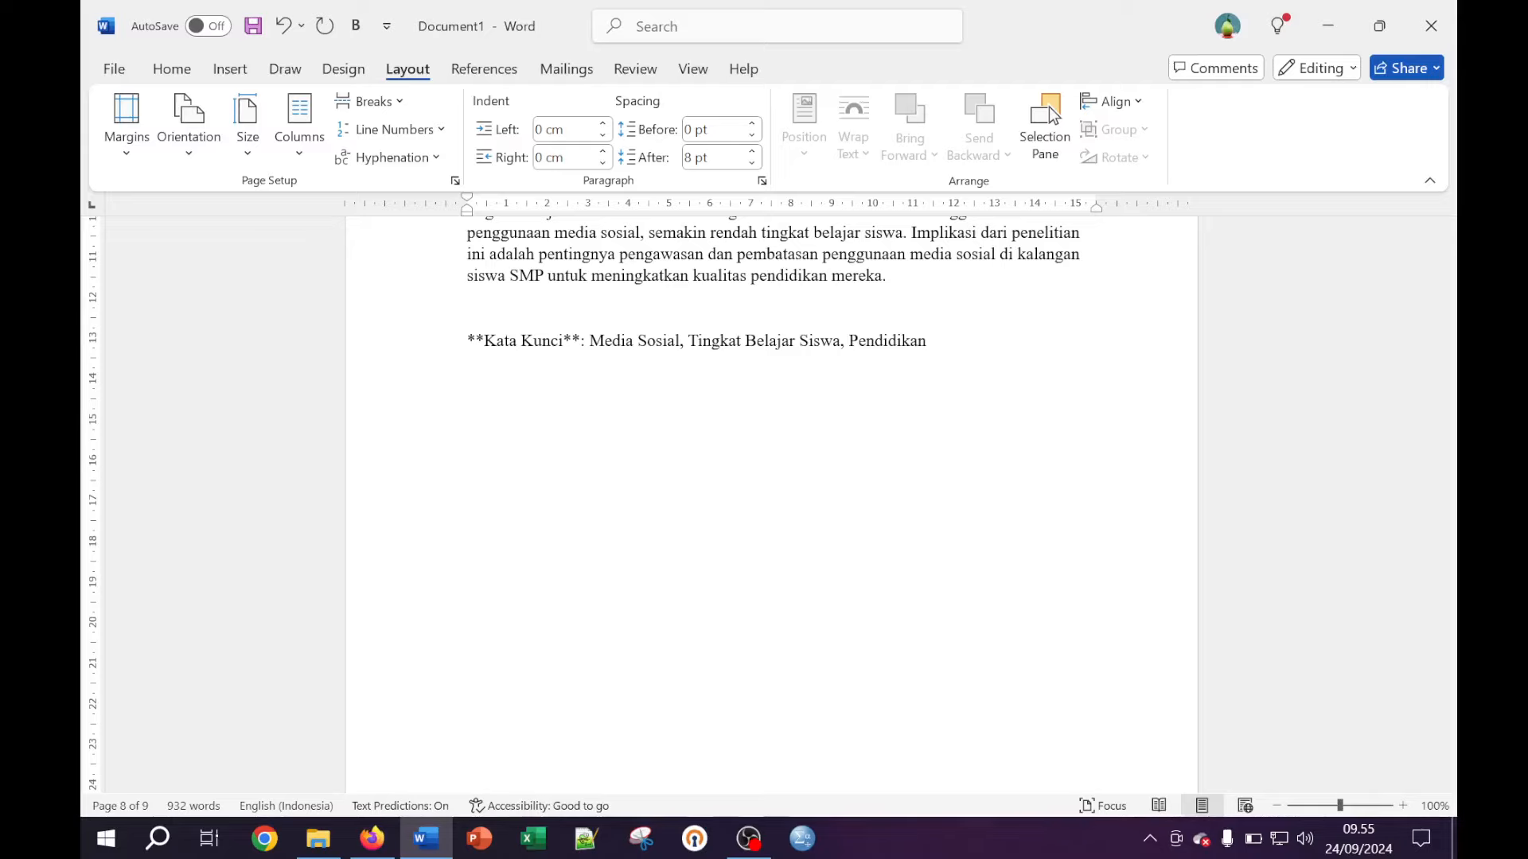
key("Up")
key("Down")
key("Right")
key("Right")
key("BackSpace")
key("BackSpace")
key("BackSpace")
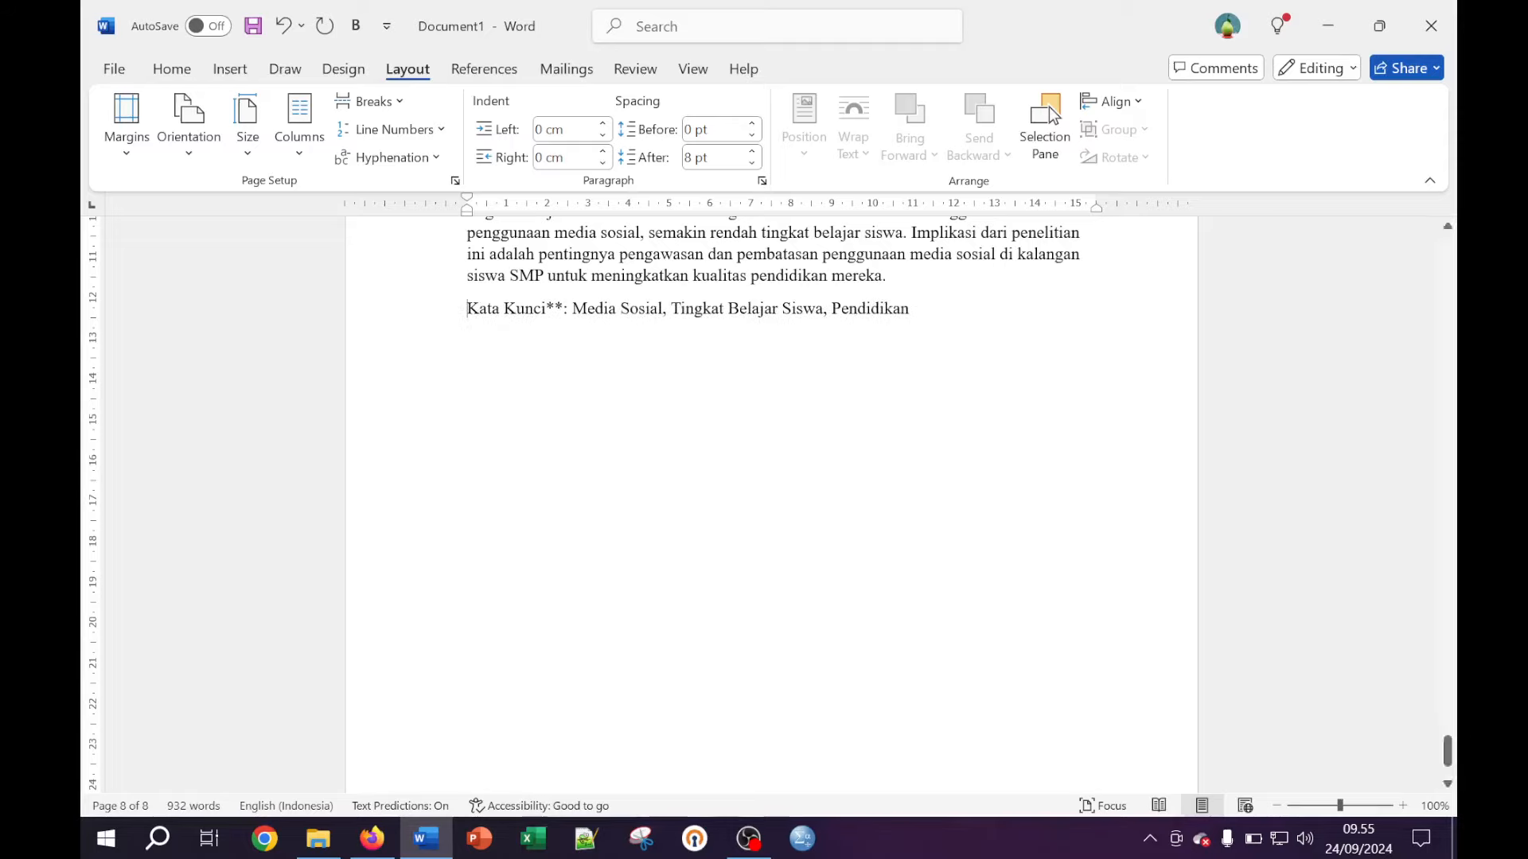
key("Delete")
key("Delete")
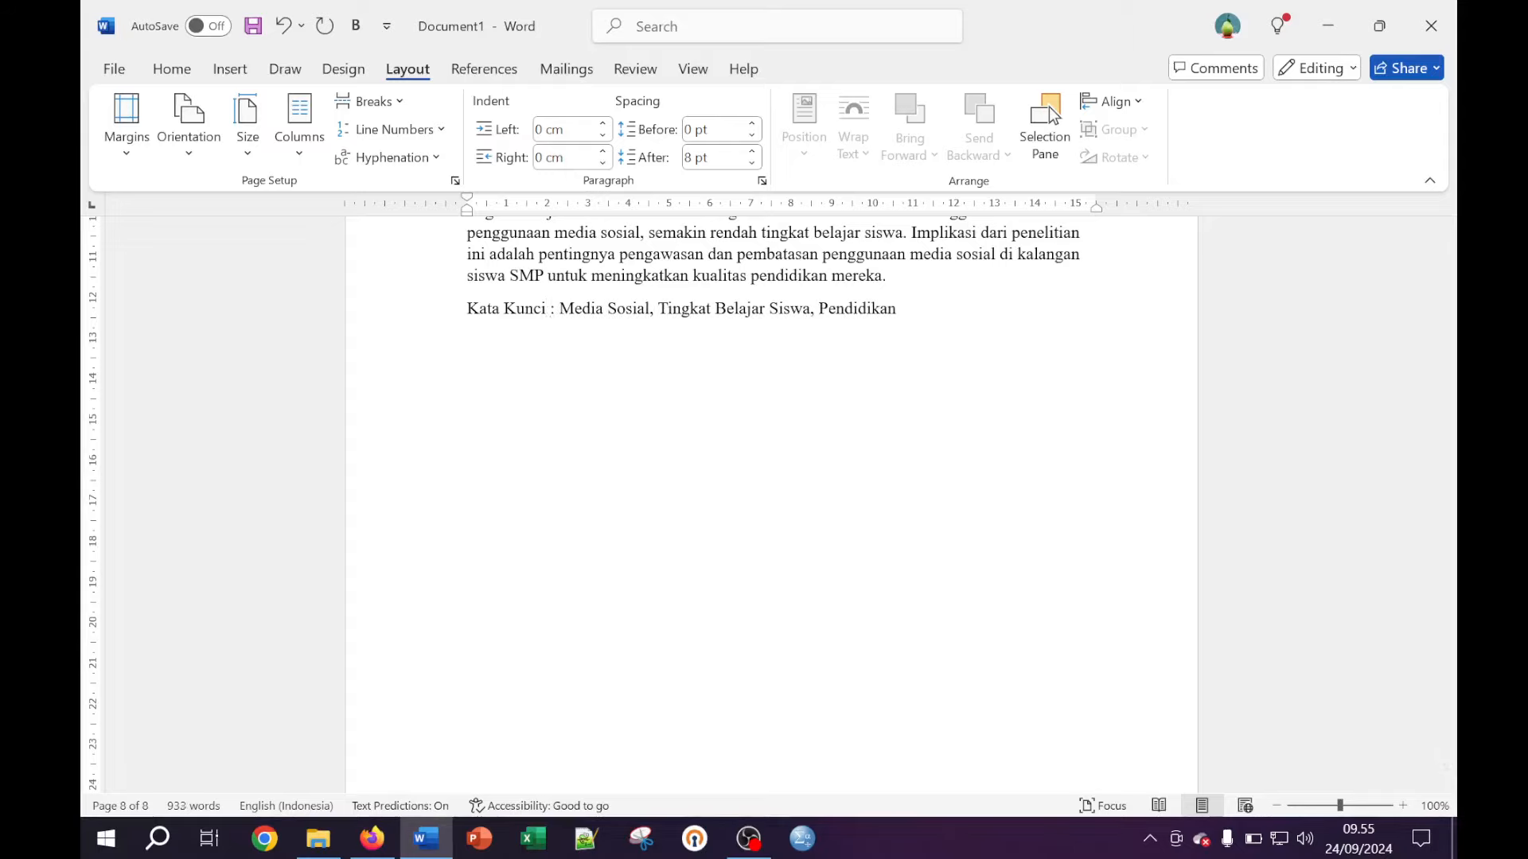
scroll(772, 414, "up", 4)
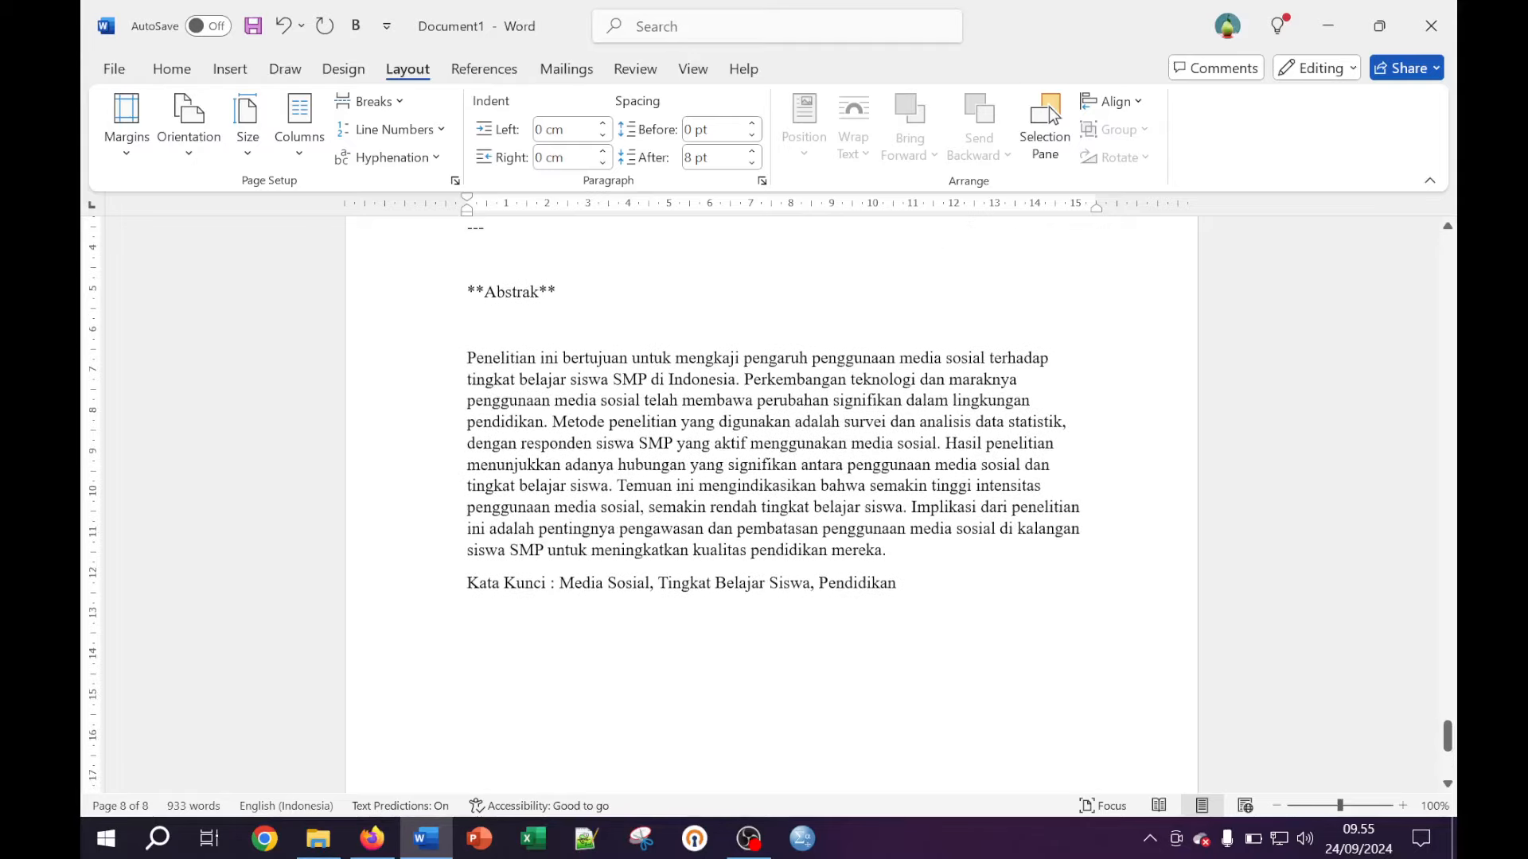
scroll(771, 477, "down", 1)
Delete the 'Berikut adalah…' intro, '---' divider and '**Abstrak**' lines so the abstract follows ABSTRAK
scroll(772, 477, "up", 2)
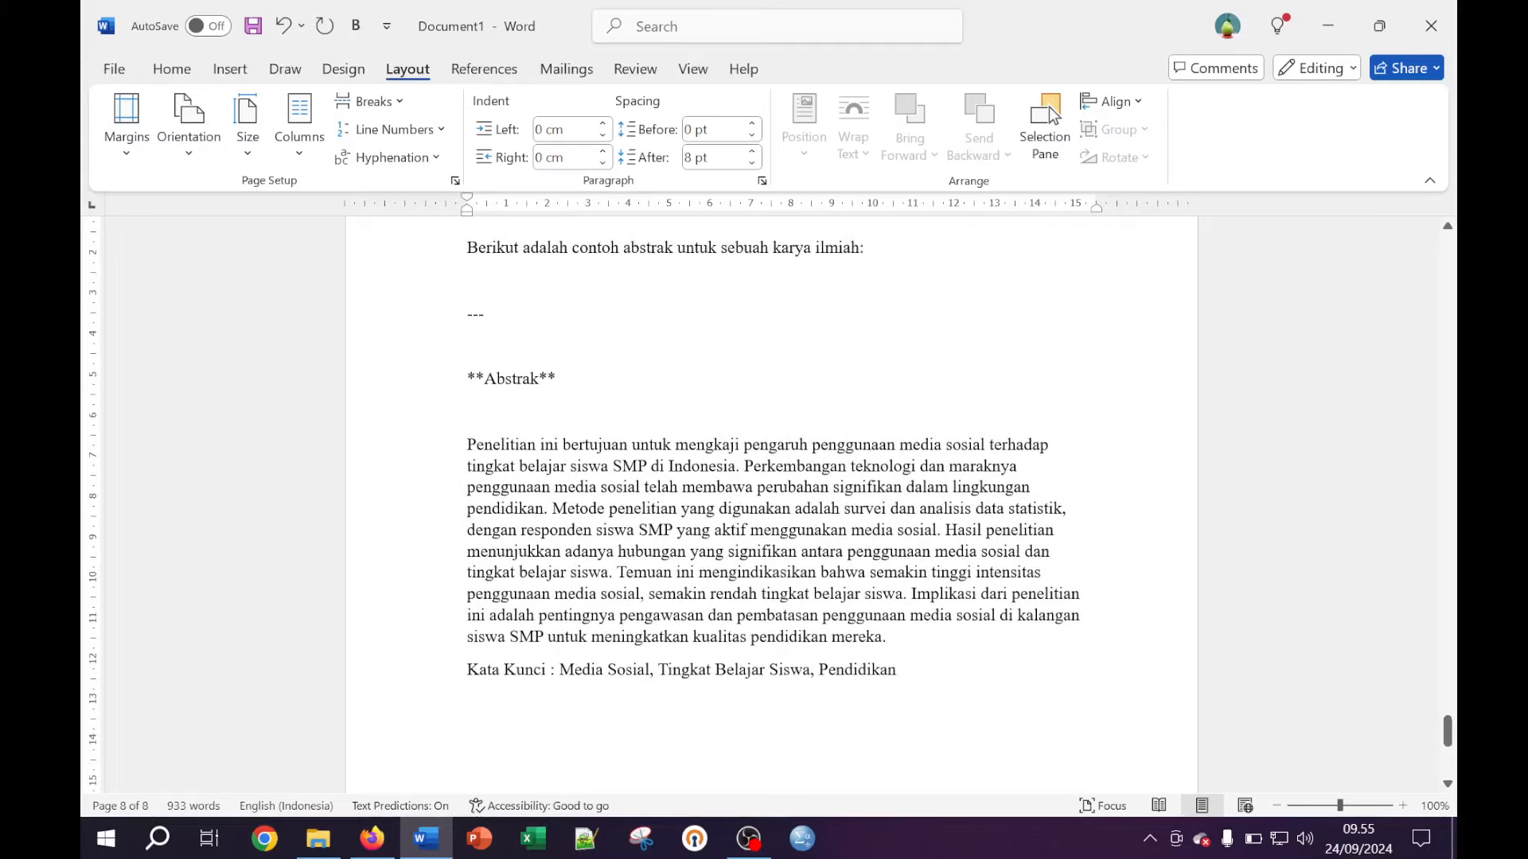
left_click_drag(467, 378, 542, 423)
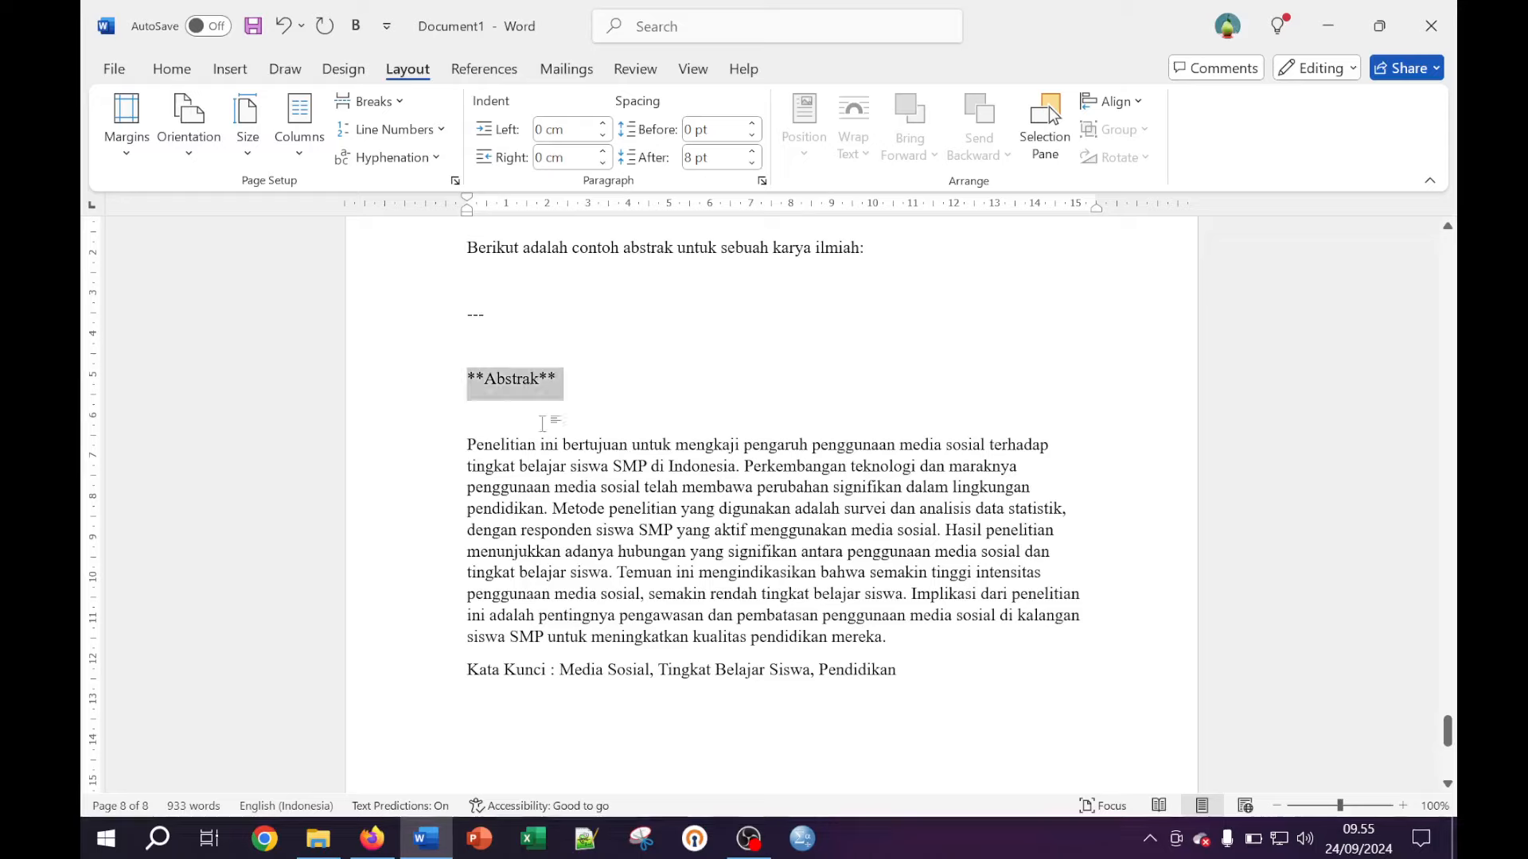
key("shift+Up")
key("shift+Up")
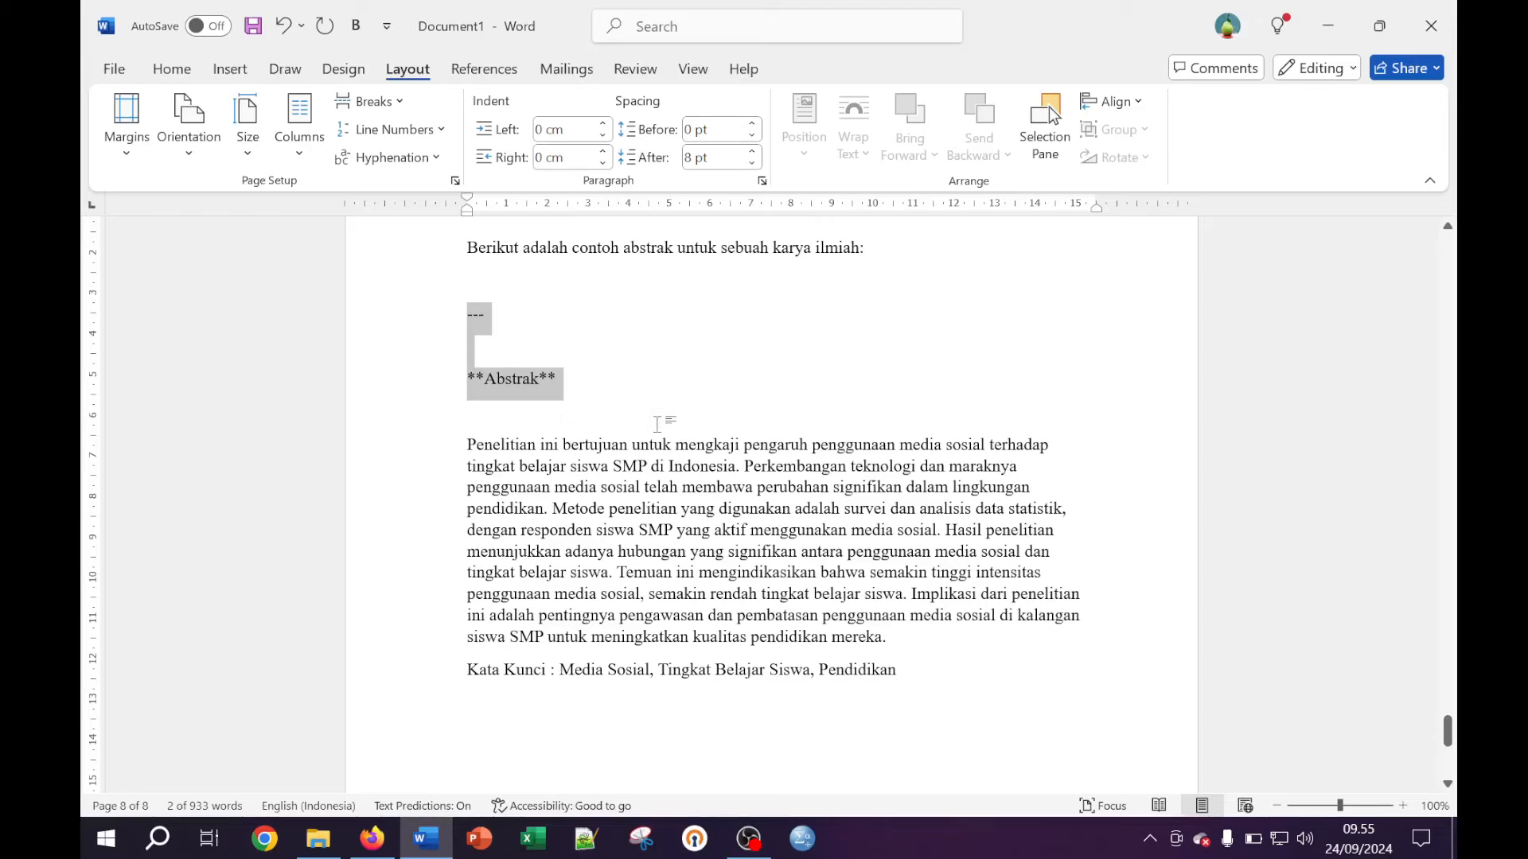
scroll(657, 423, "up", 2)
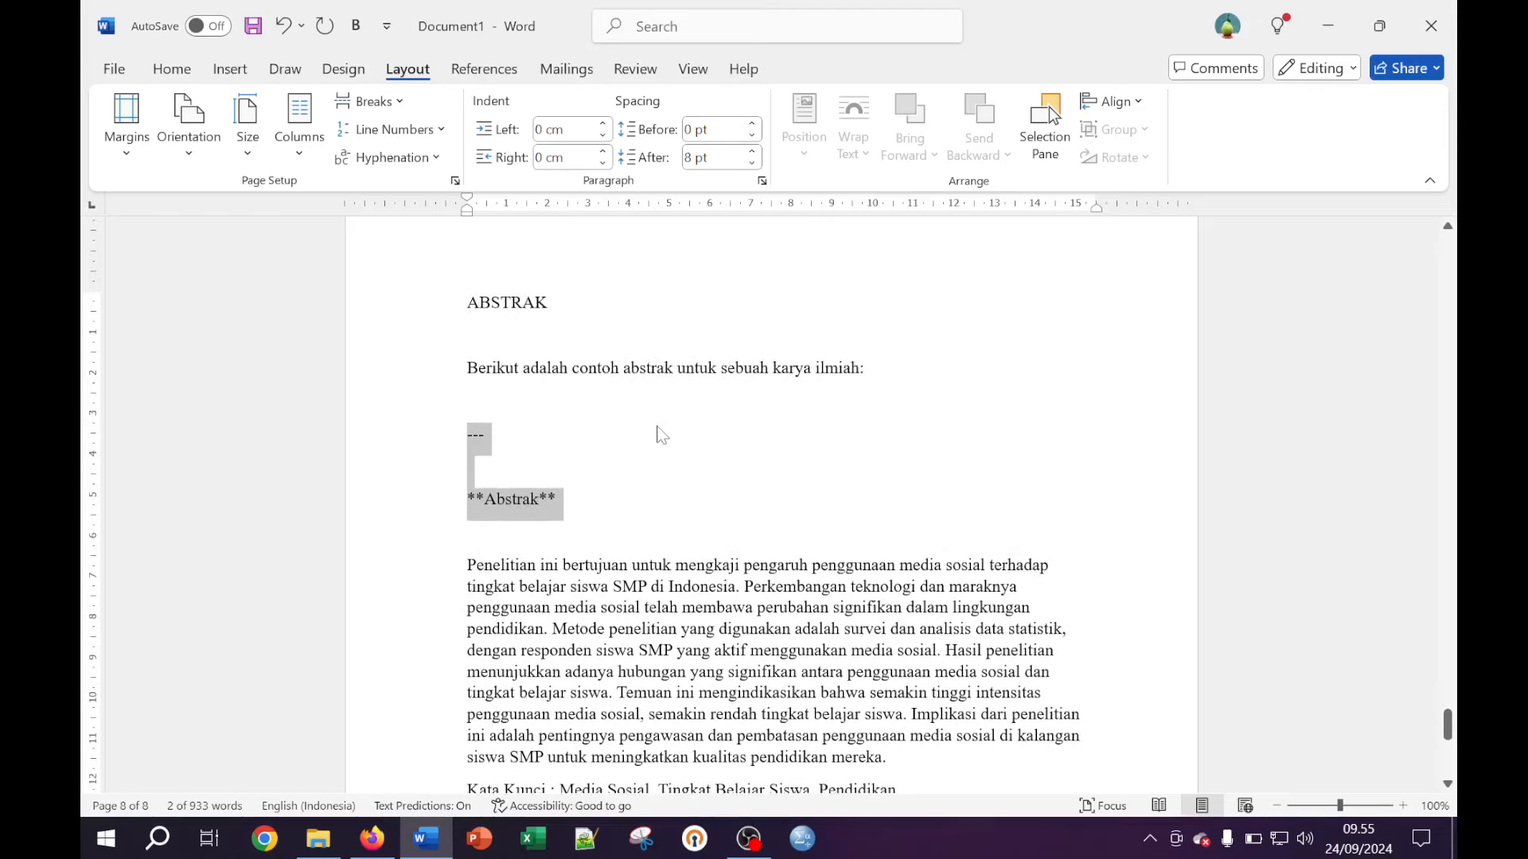
key("shift+Up")
key("shift+Up")
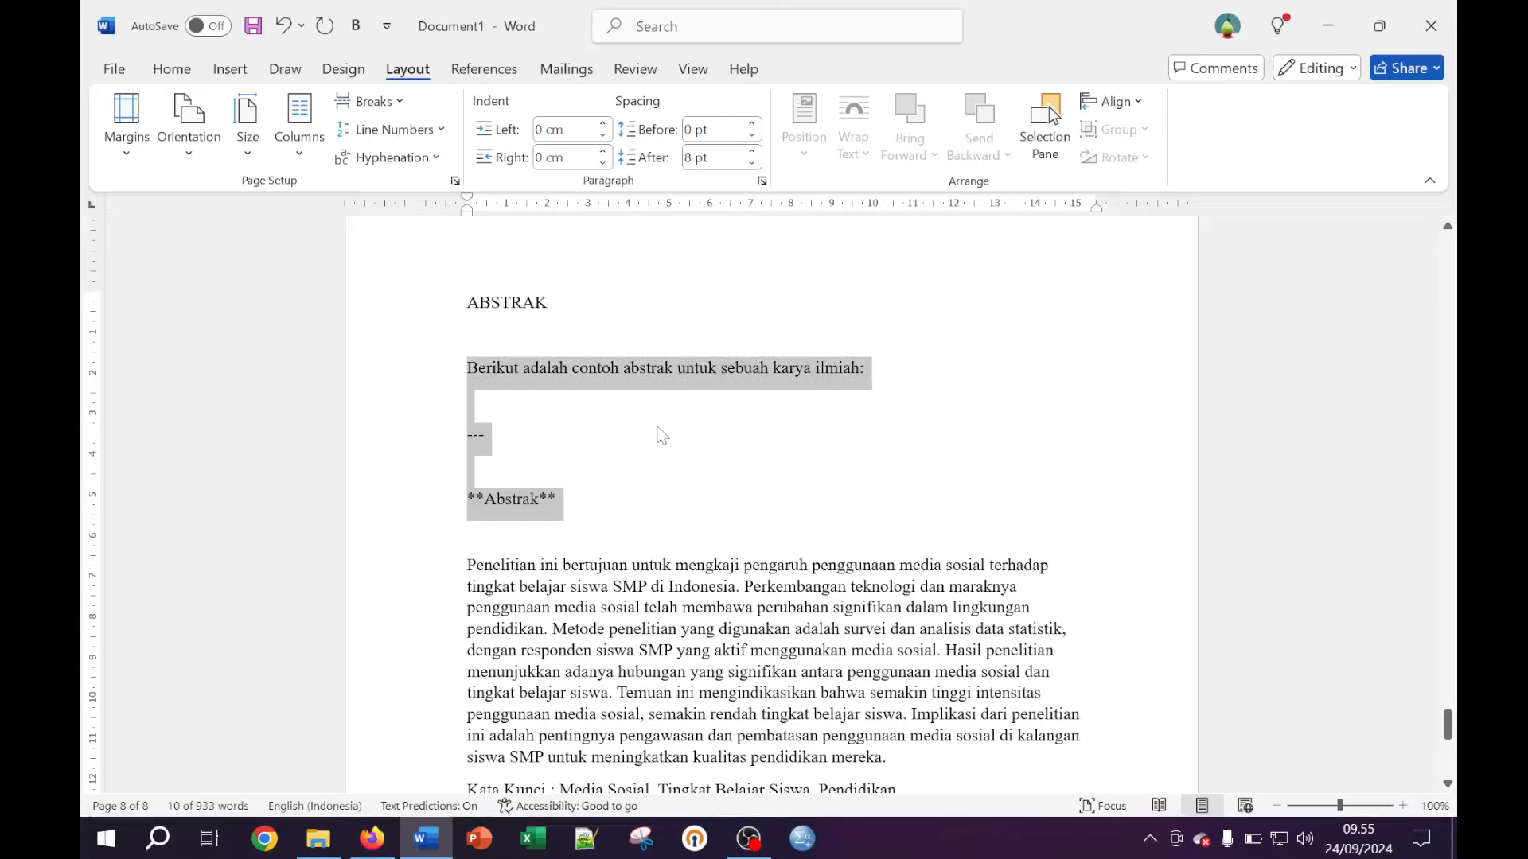
key("BackSpace")
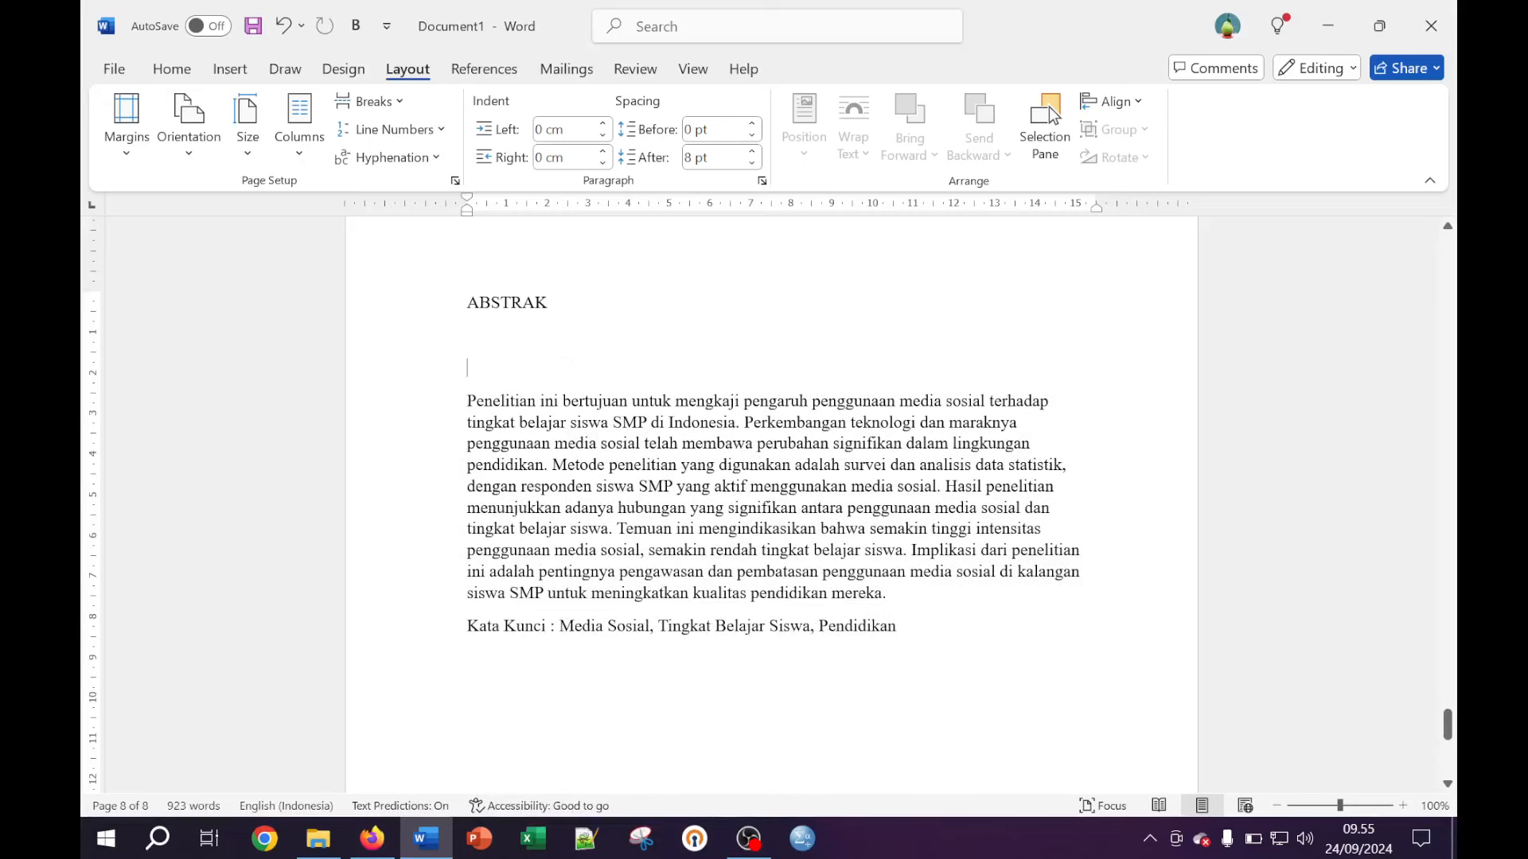
key("BackSpace")
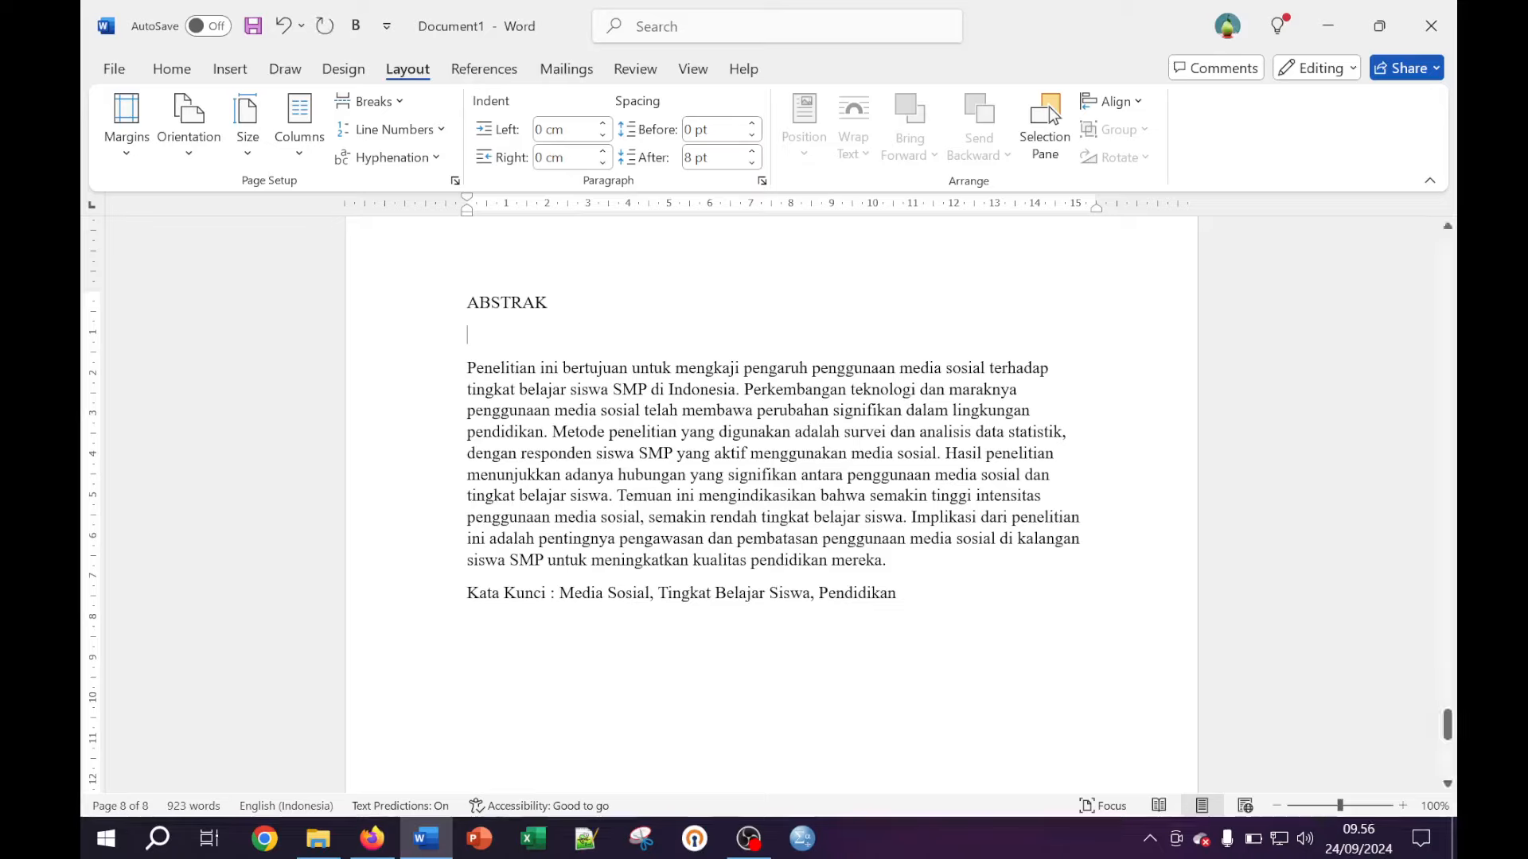
key("shift+Up")
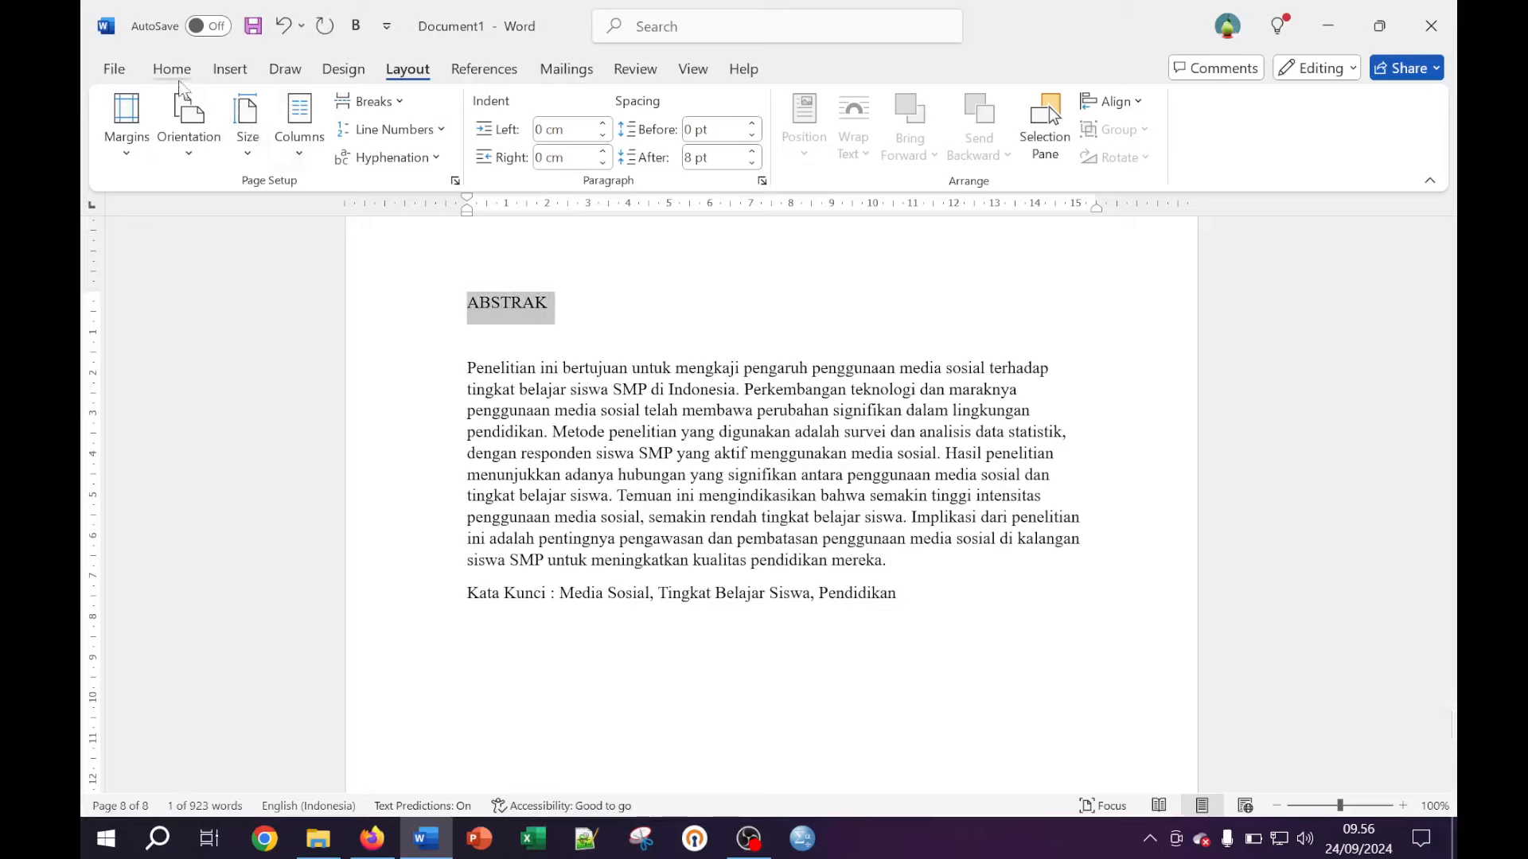
Make the ABSTRAK heading bold and centred
left_click(176, 78)
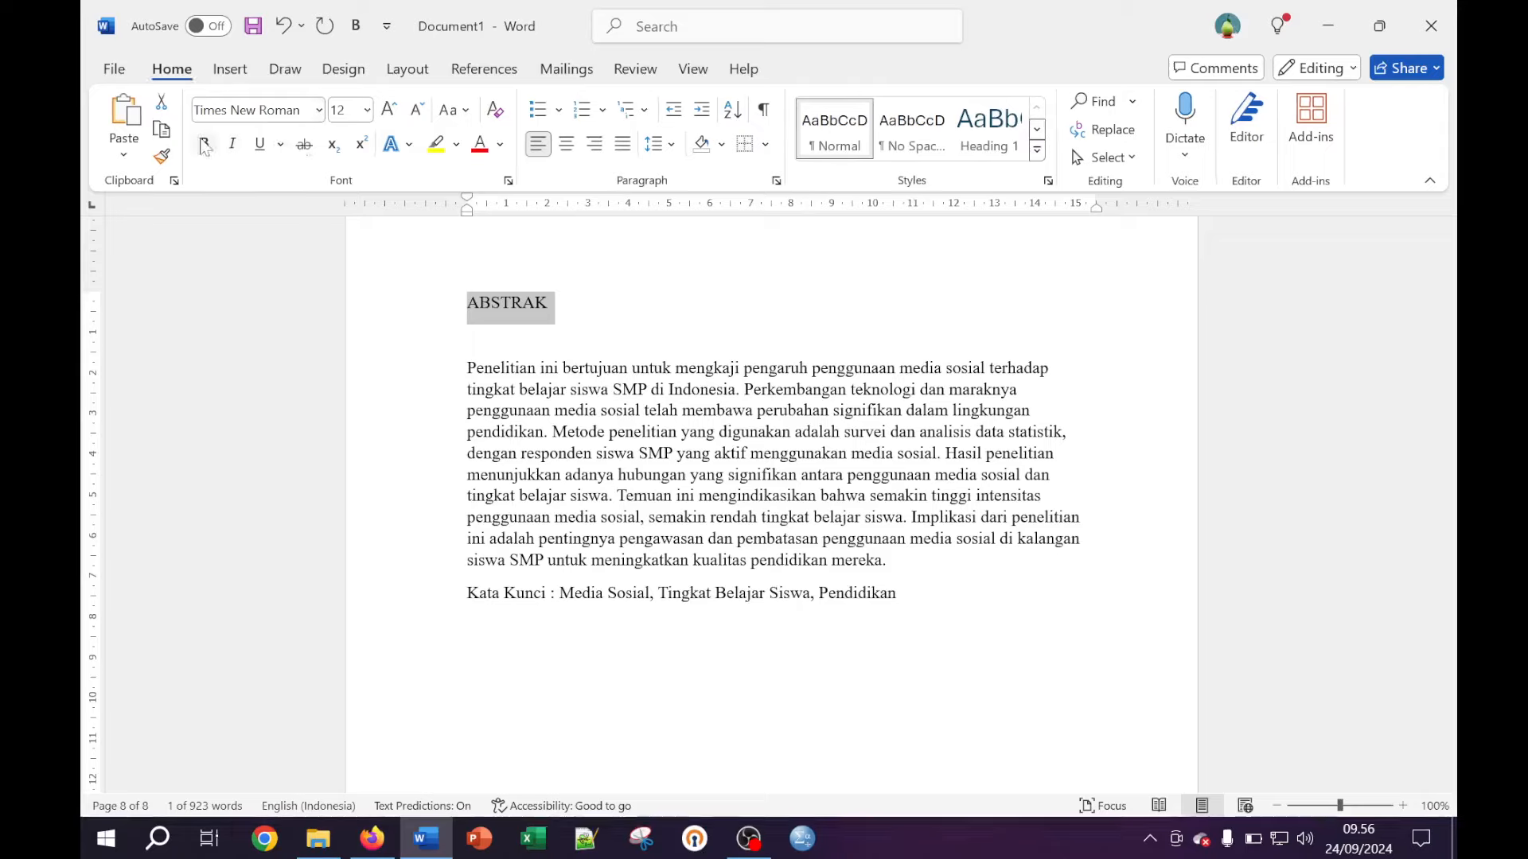
left_click(204, 144)
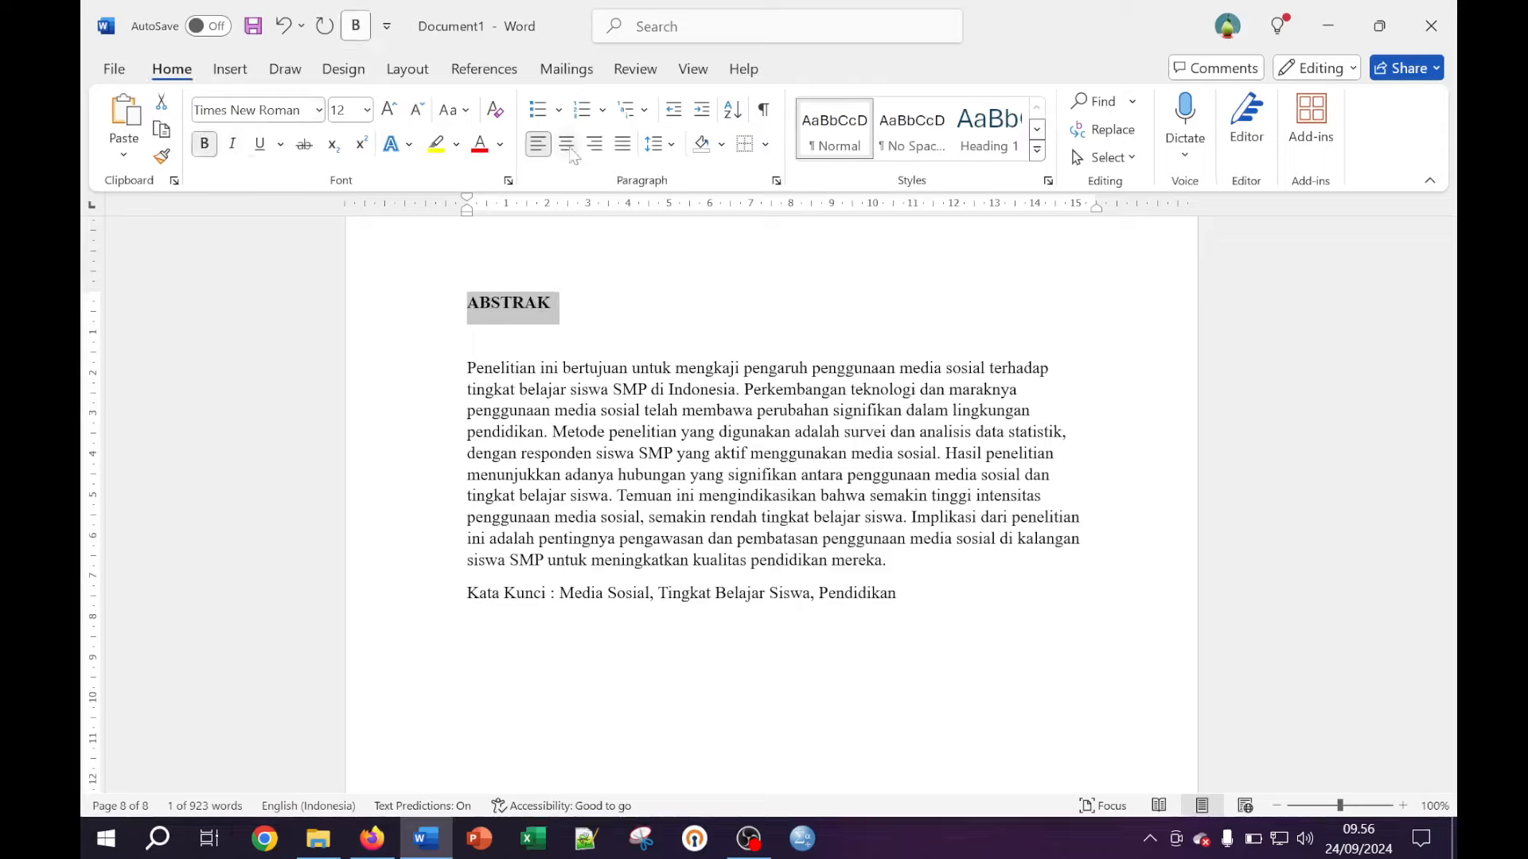
left_click(567, 145)
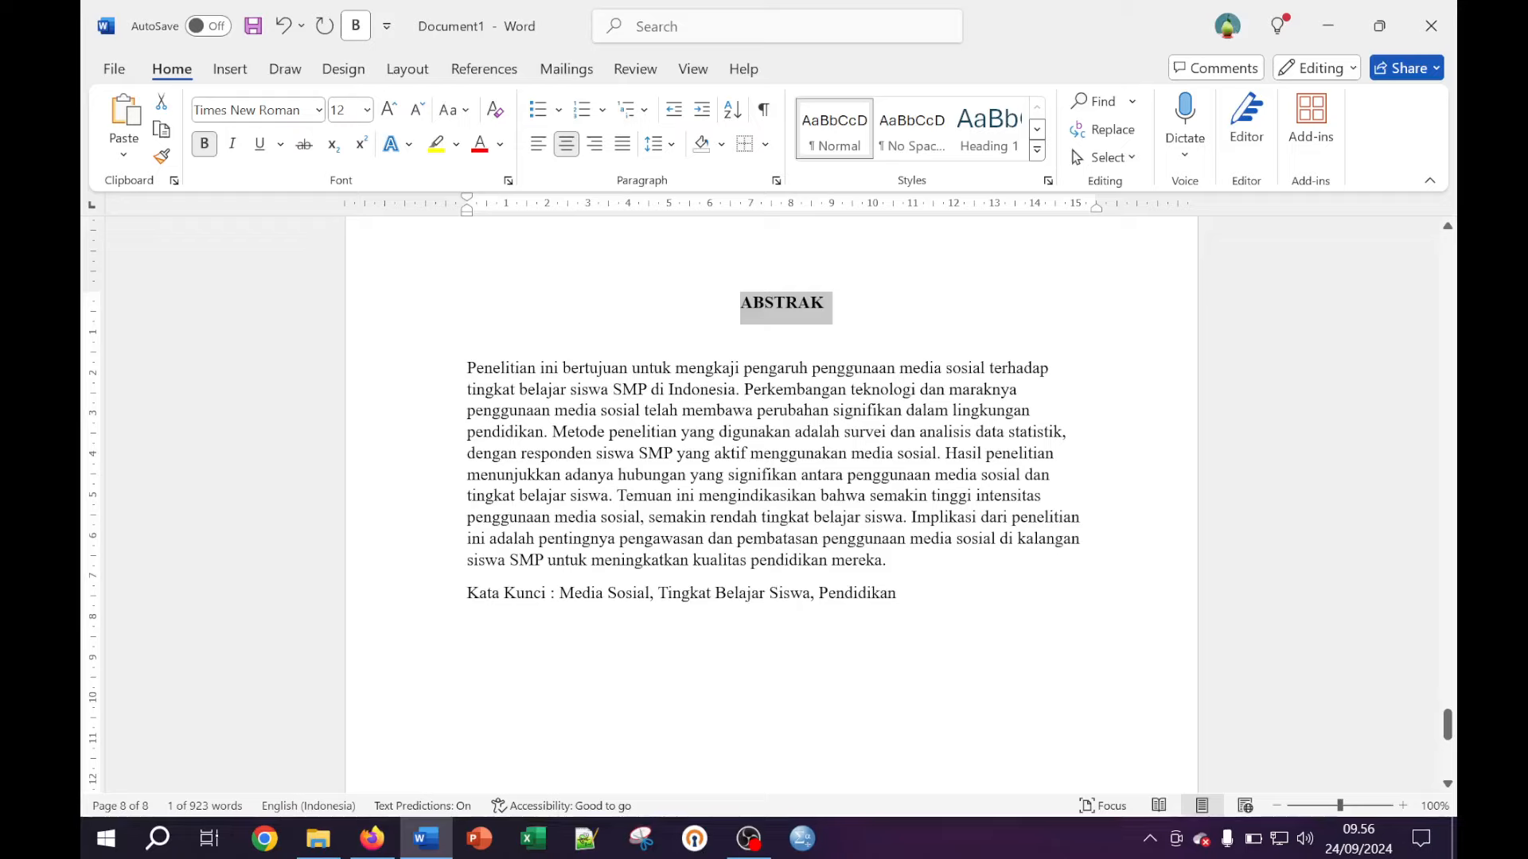
Justify the abstract paragraph below the heading
left_click_drag(889, 560, 467, 368)
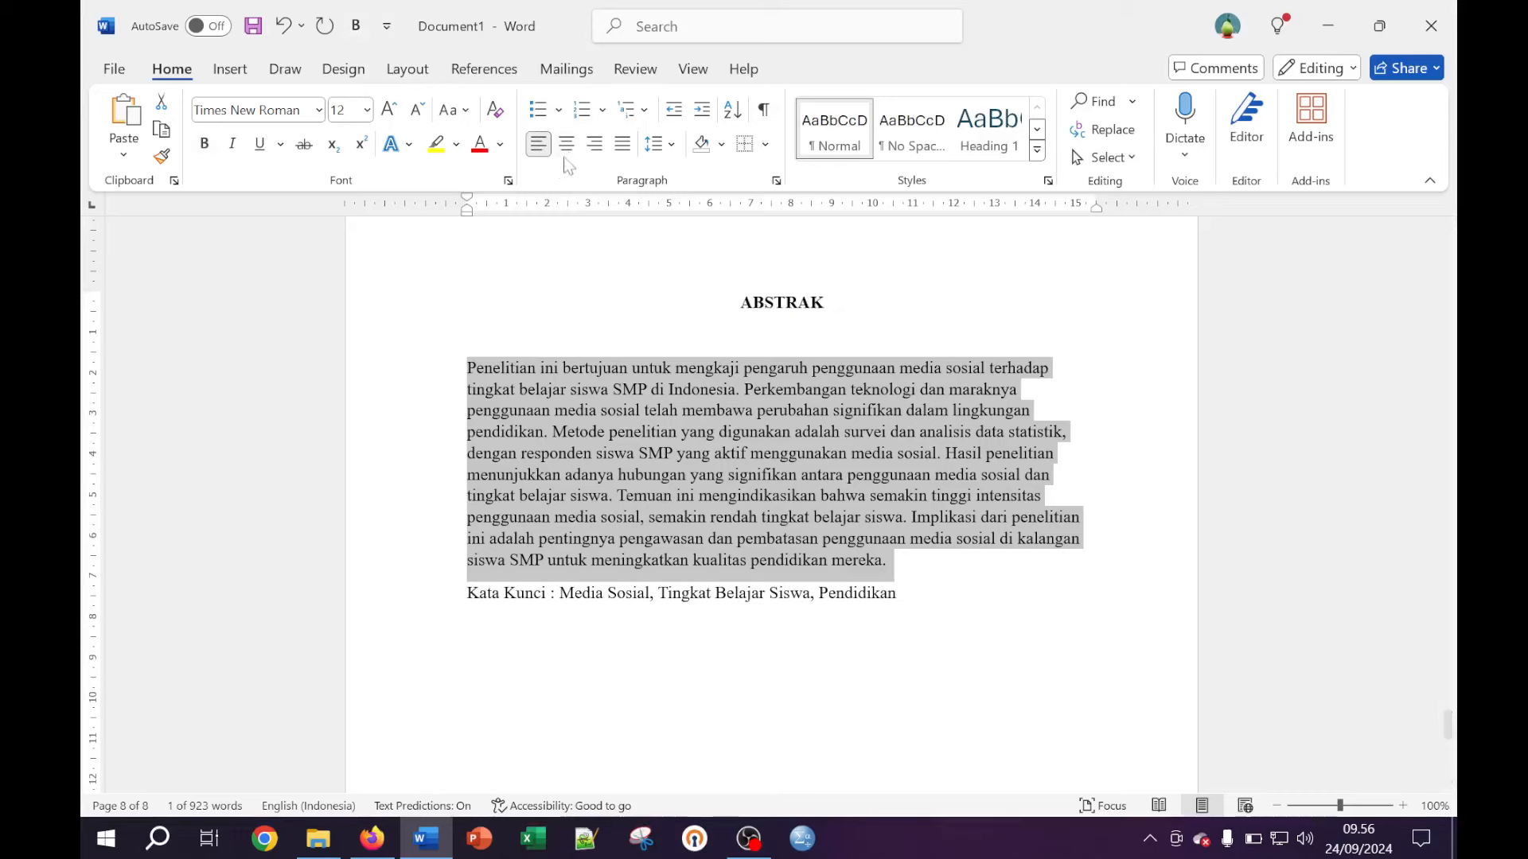
left_click(622, 143)
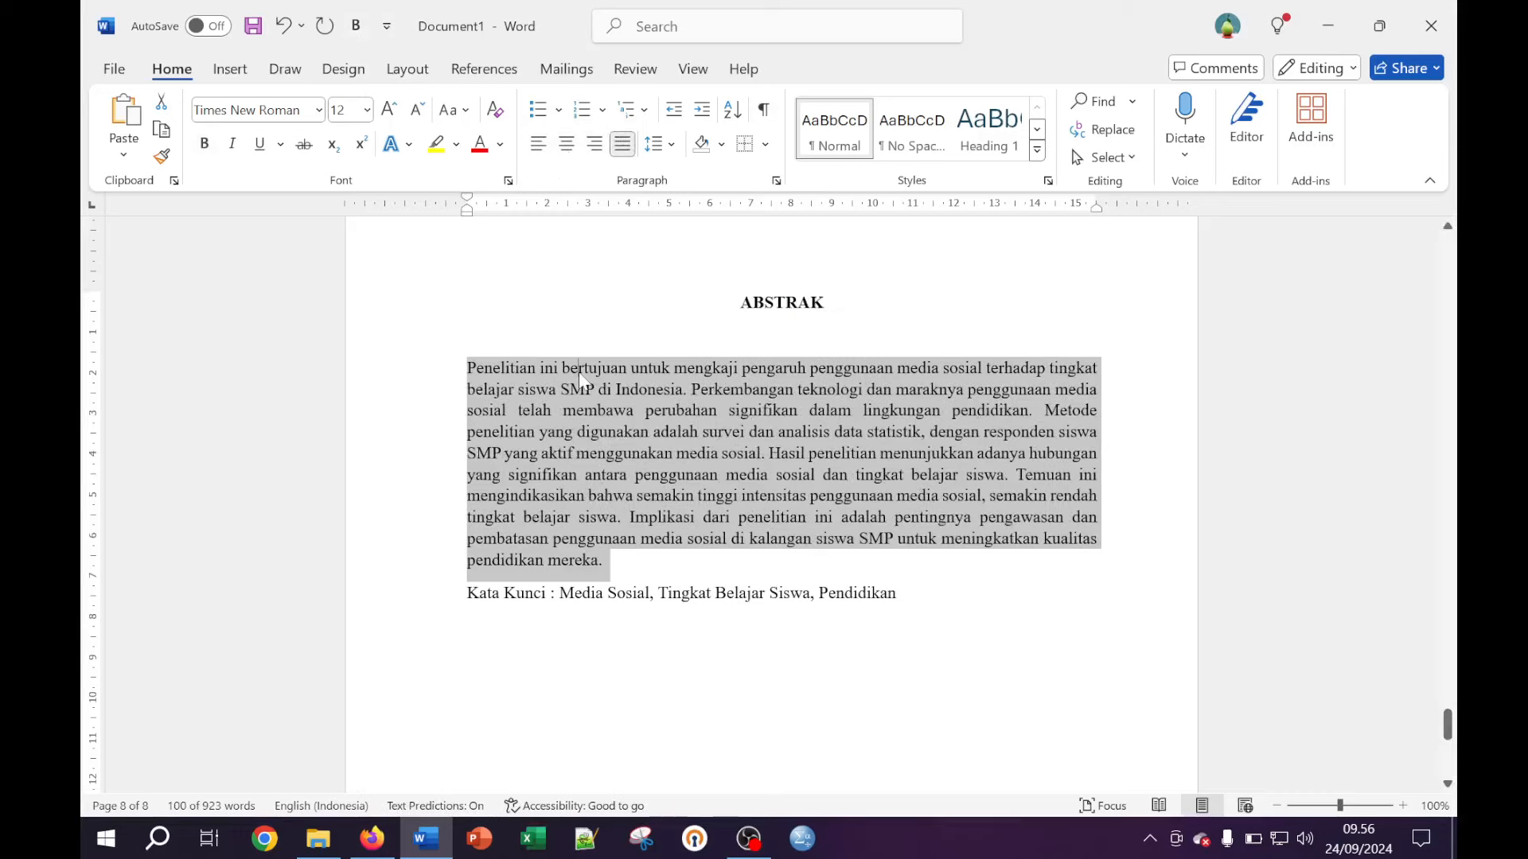
left_click(741, 302)
left_click(467, 334)
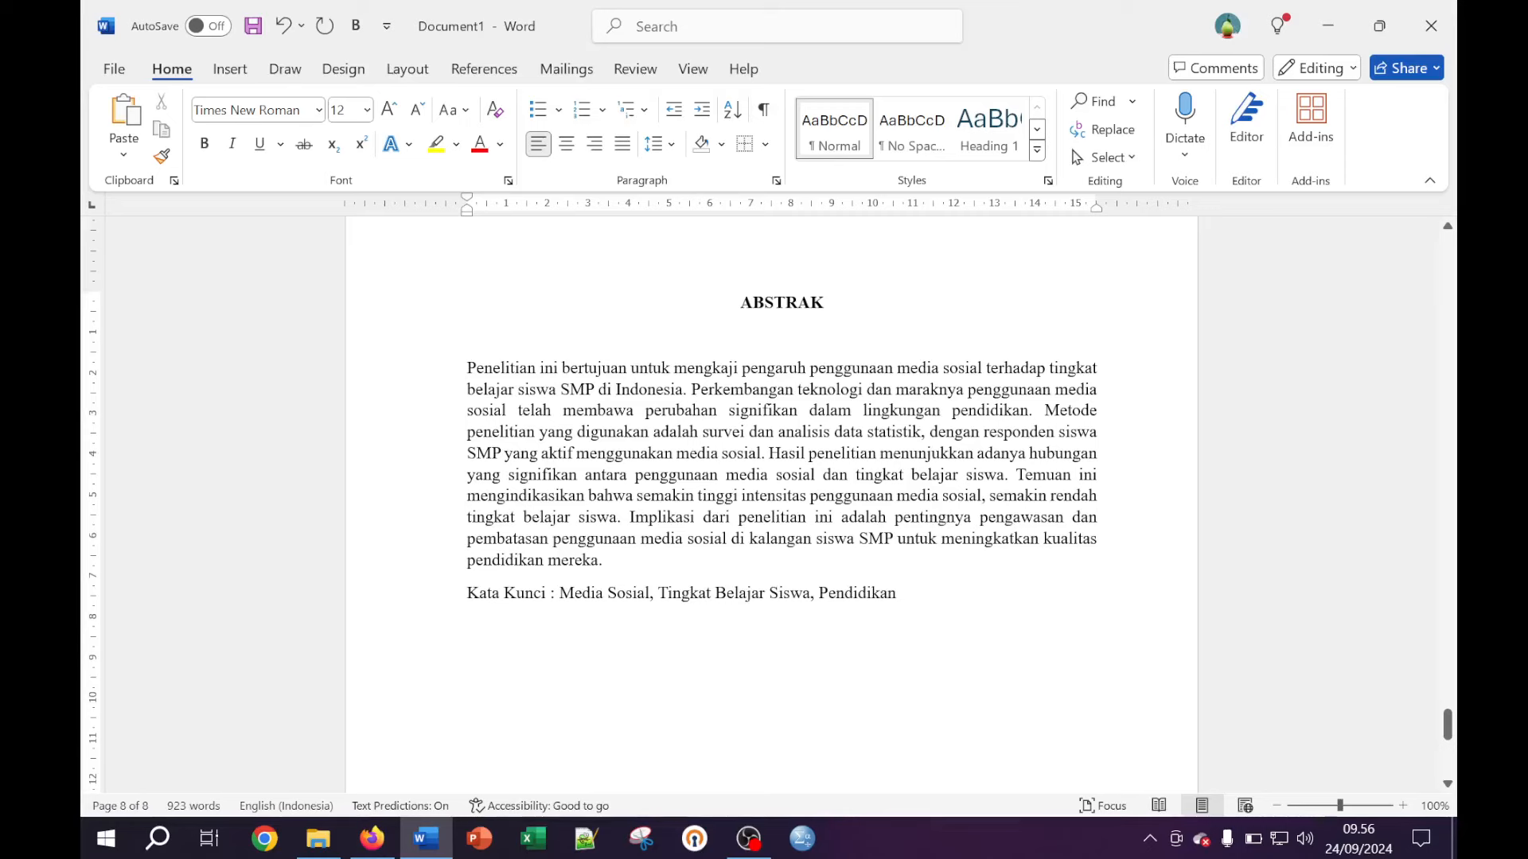
scroll(772, 510, "up", 4)
scroll(772, 509, "down", 4)
Insert a Next Page section break after the ABSTRAK page, creating blank page 9
scroll(779, 478, "down", 3)
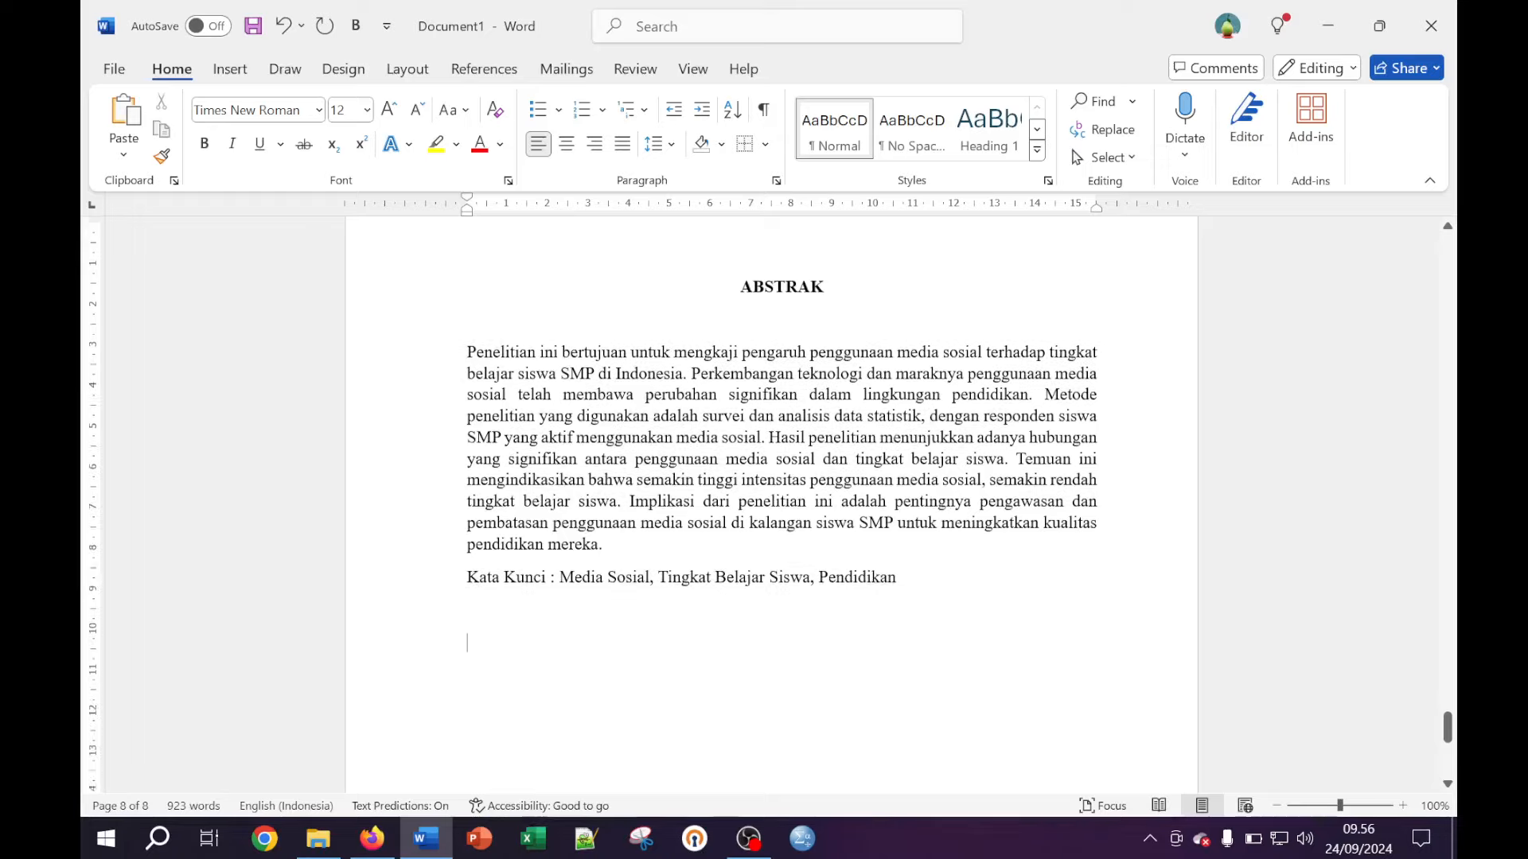
scroll(780, 478, "down", 4)
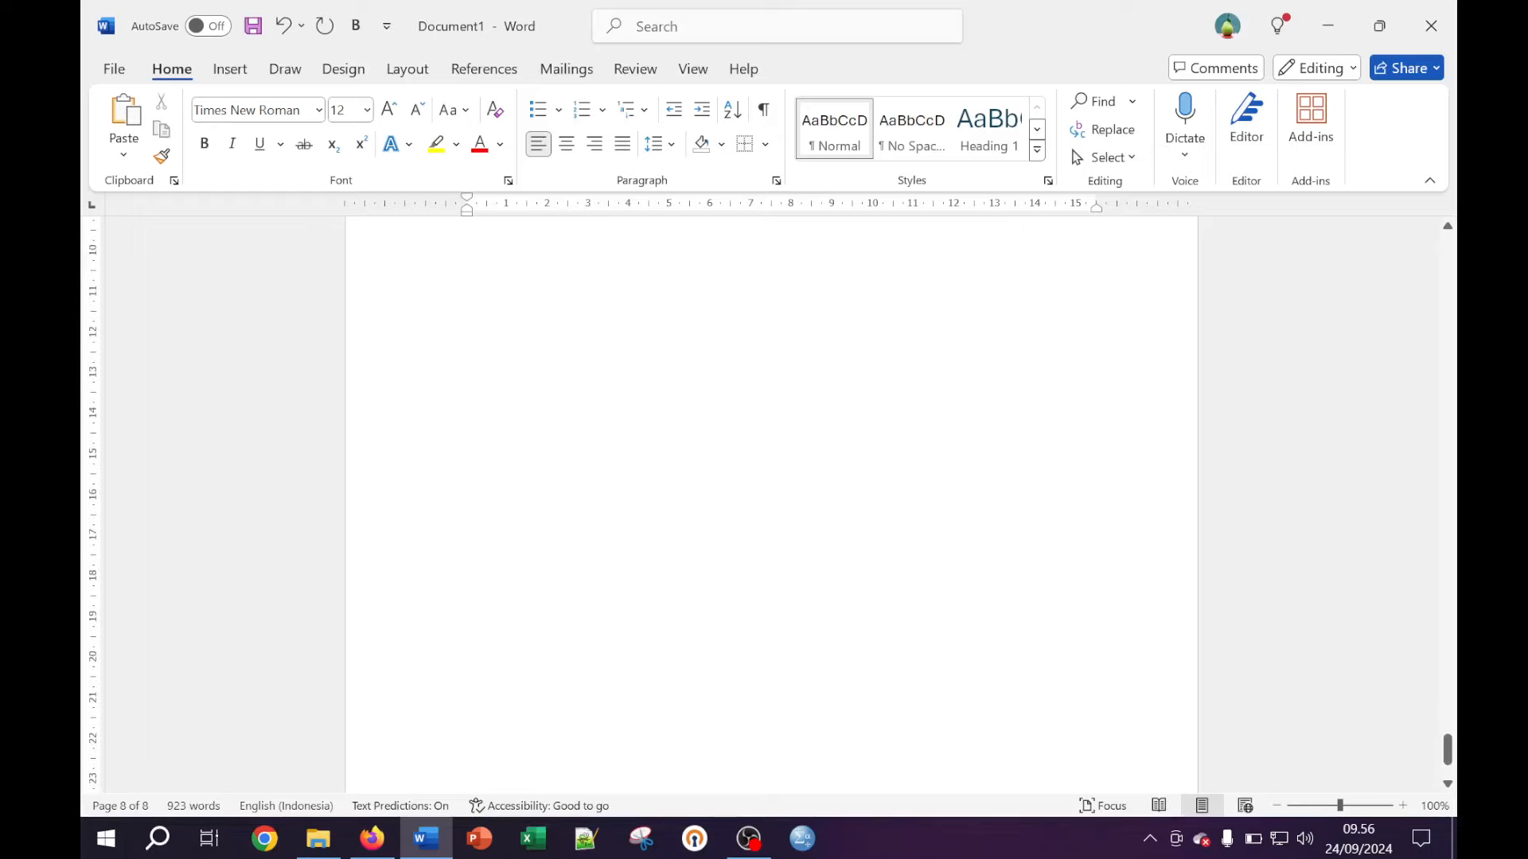
scroll(780, 477, "up", 5)
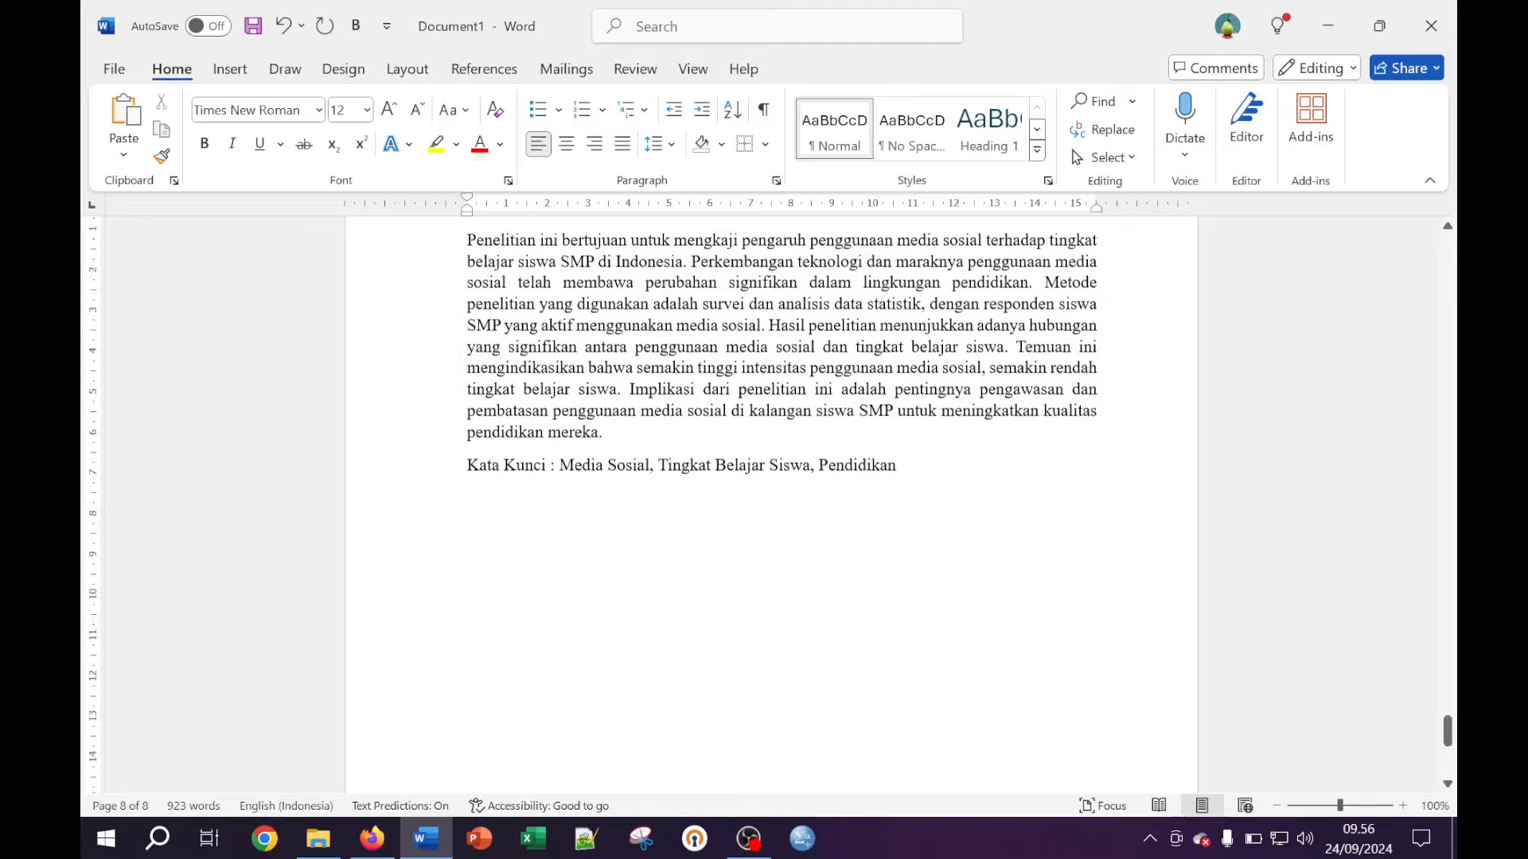
scroll(780, 477, "down", 1)
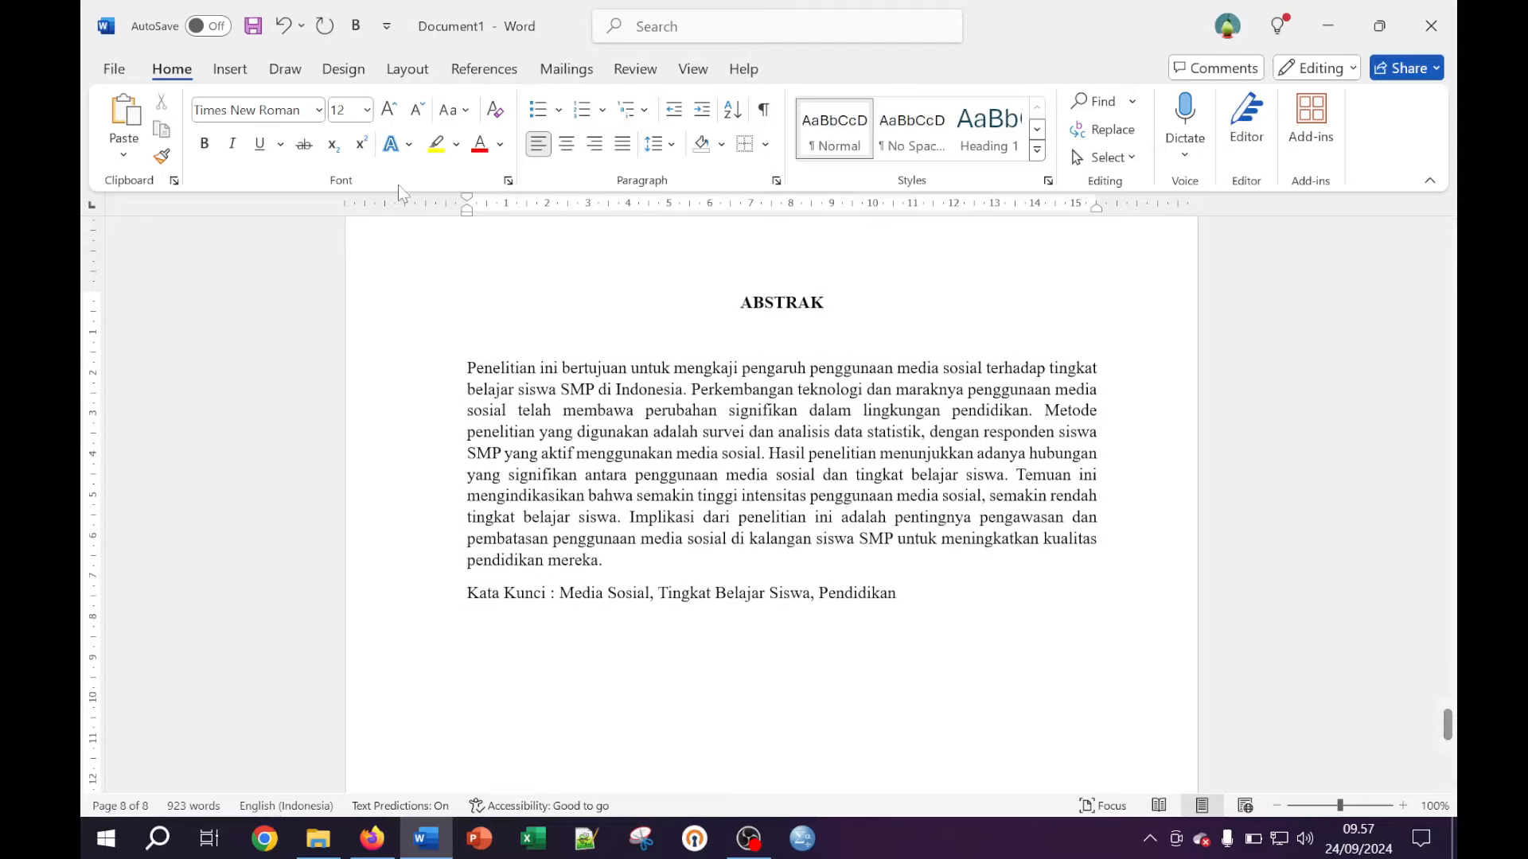
left_click(406, 72)
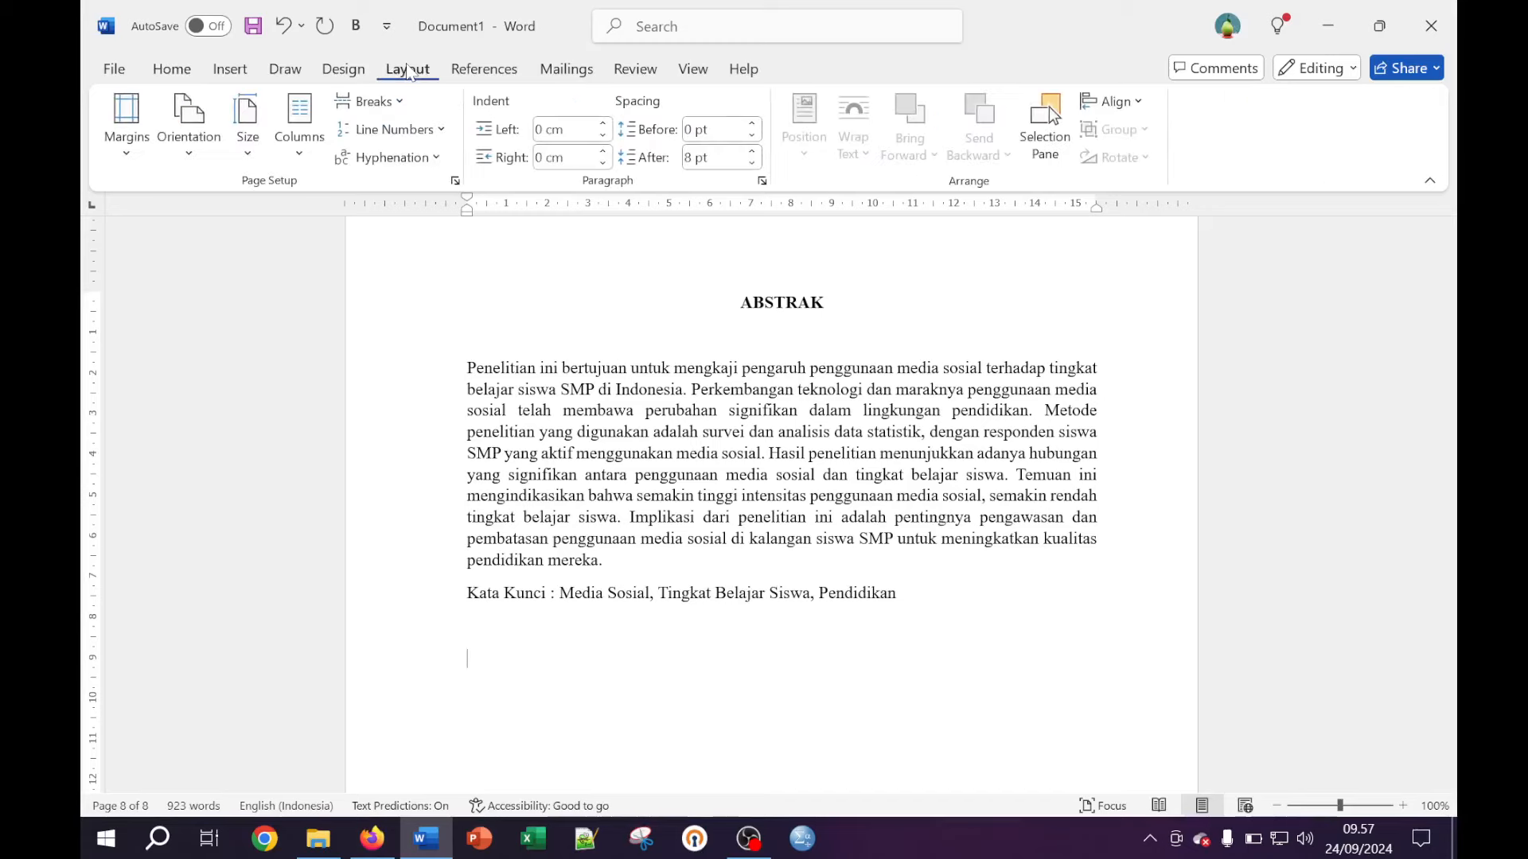
left_click(389, 104)
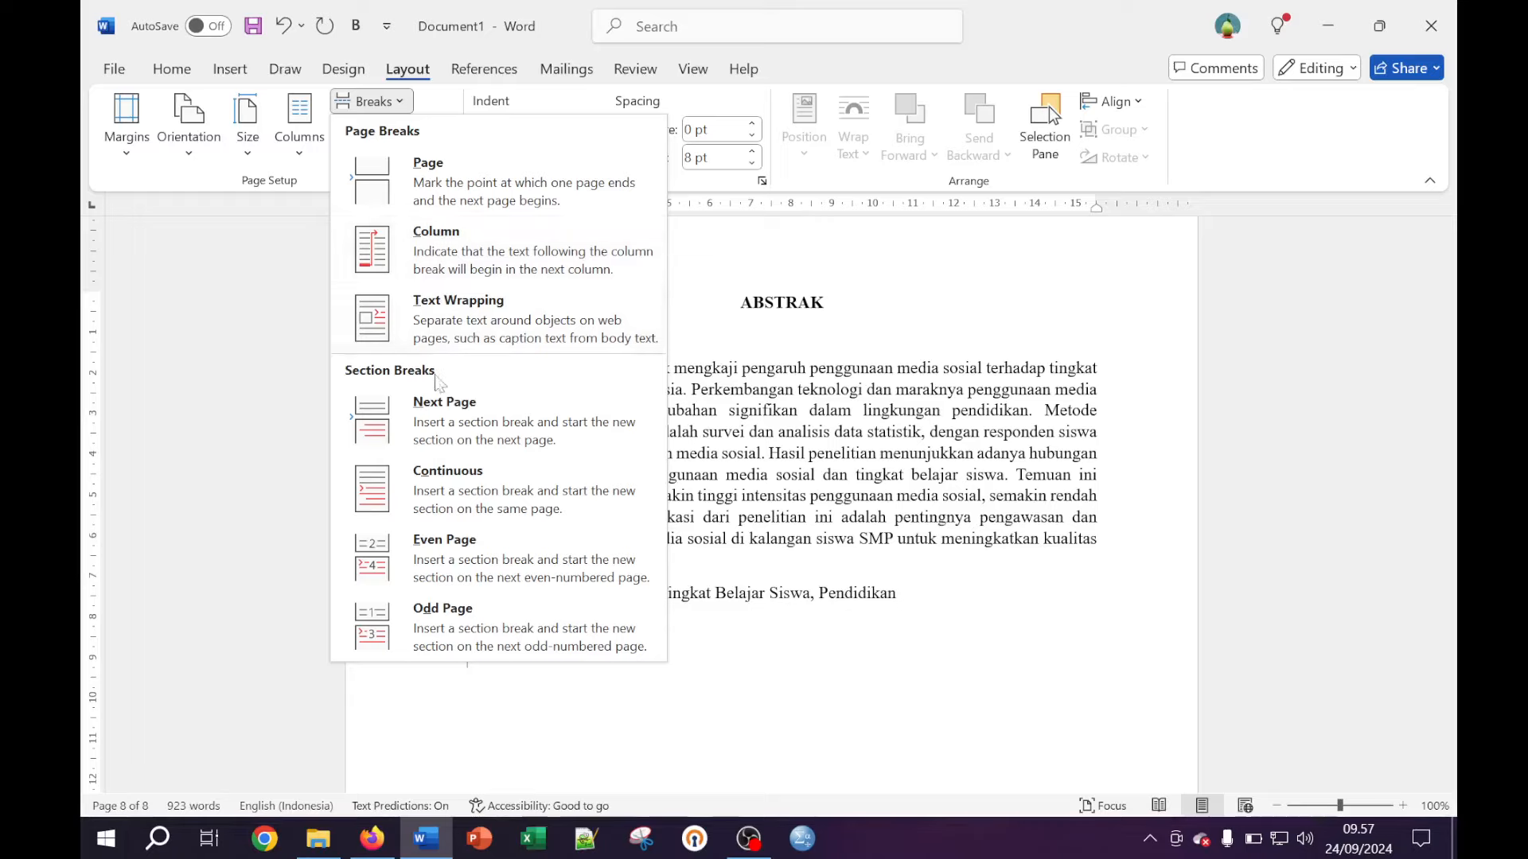
left_click(467, 419)
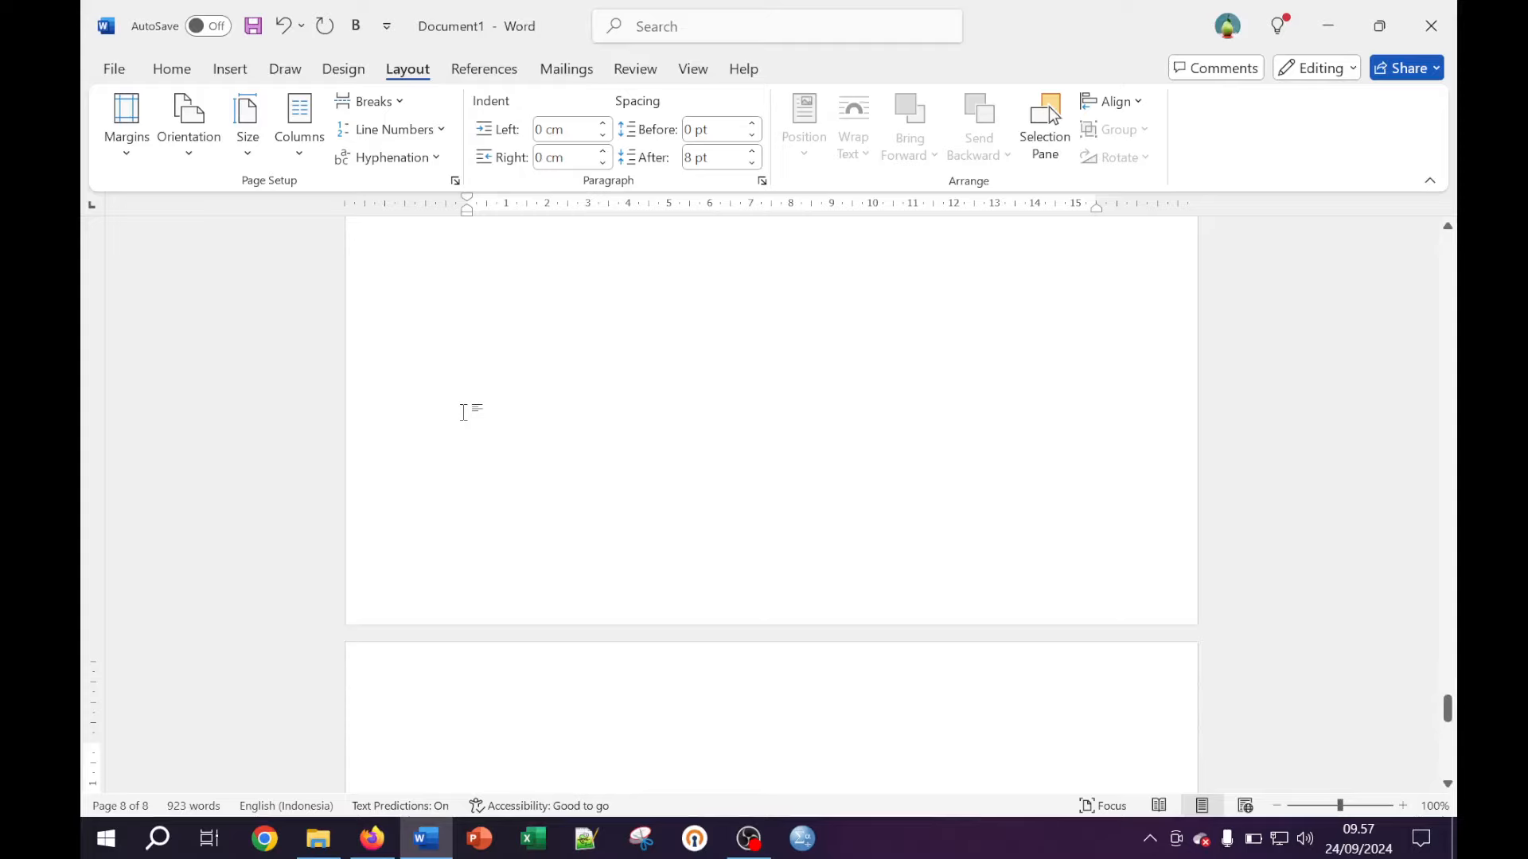
scroll(600, 491, "down", 3)
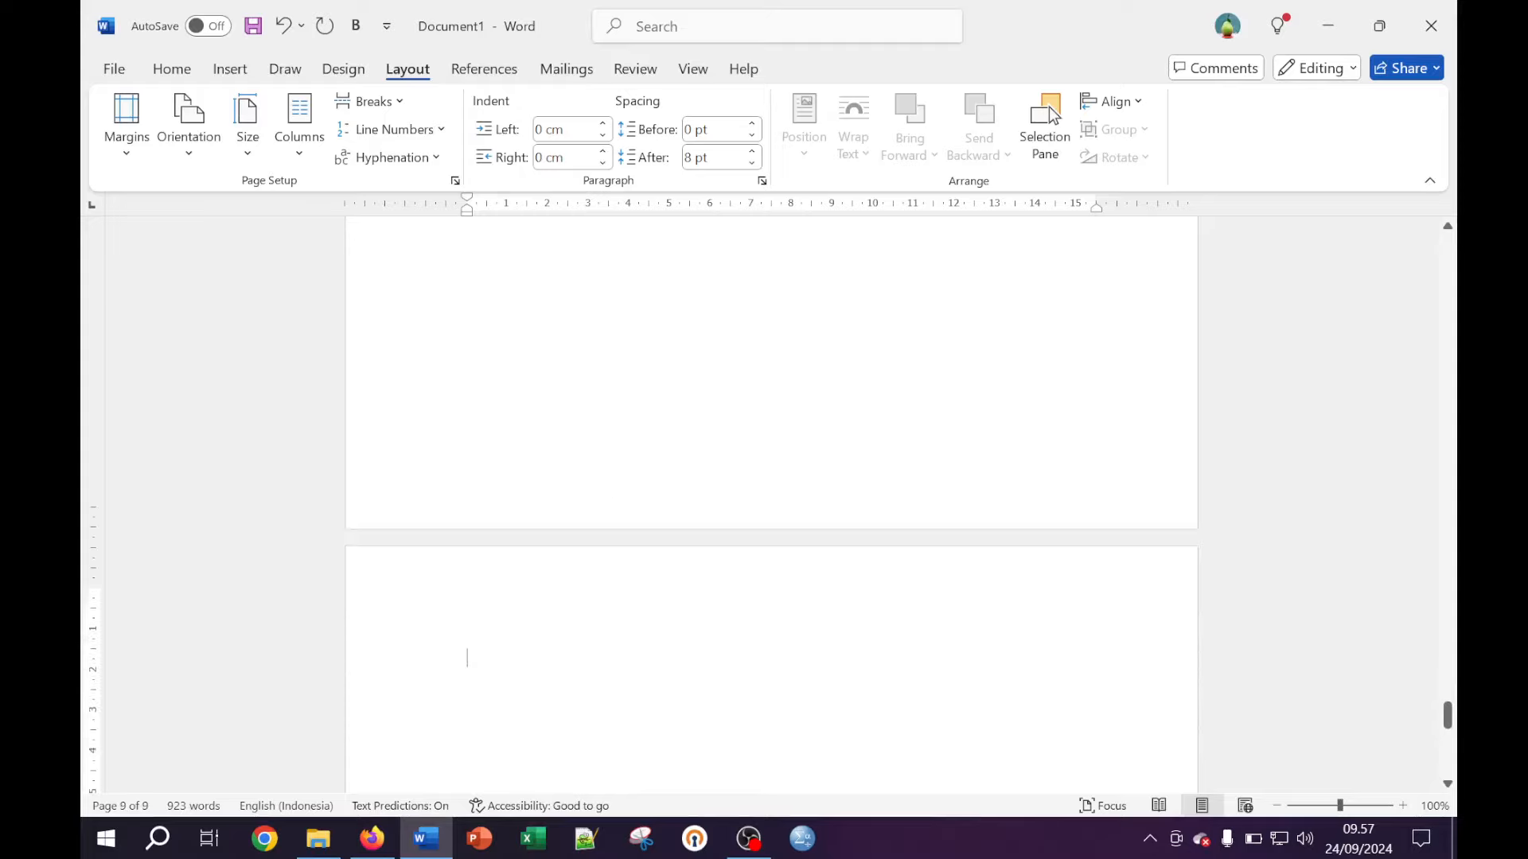
Type the heading BAB I PENDAHULUAN, with Latar Belakang and Tujuan on separate lines below
type("B")
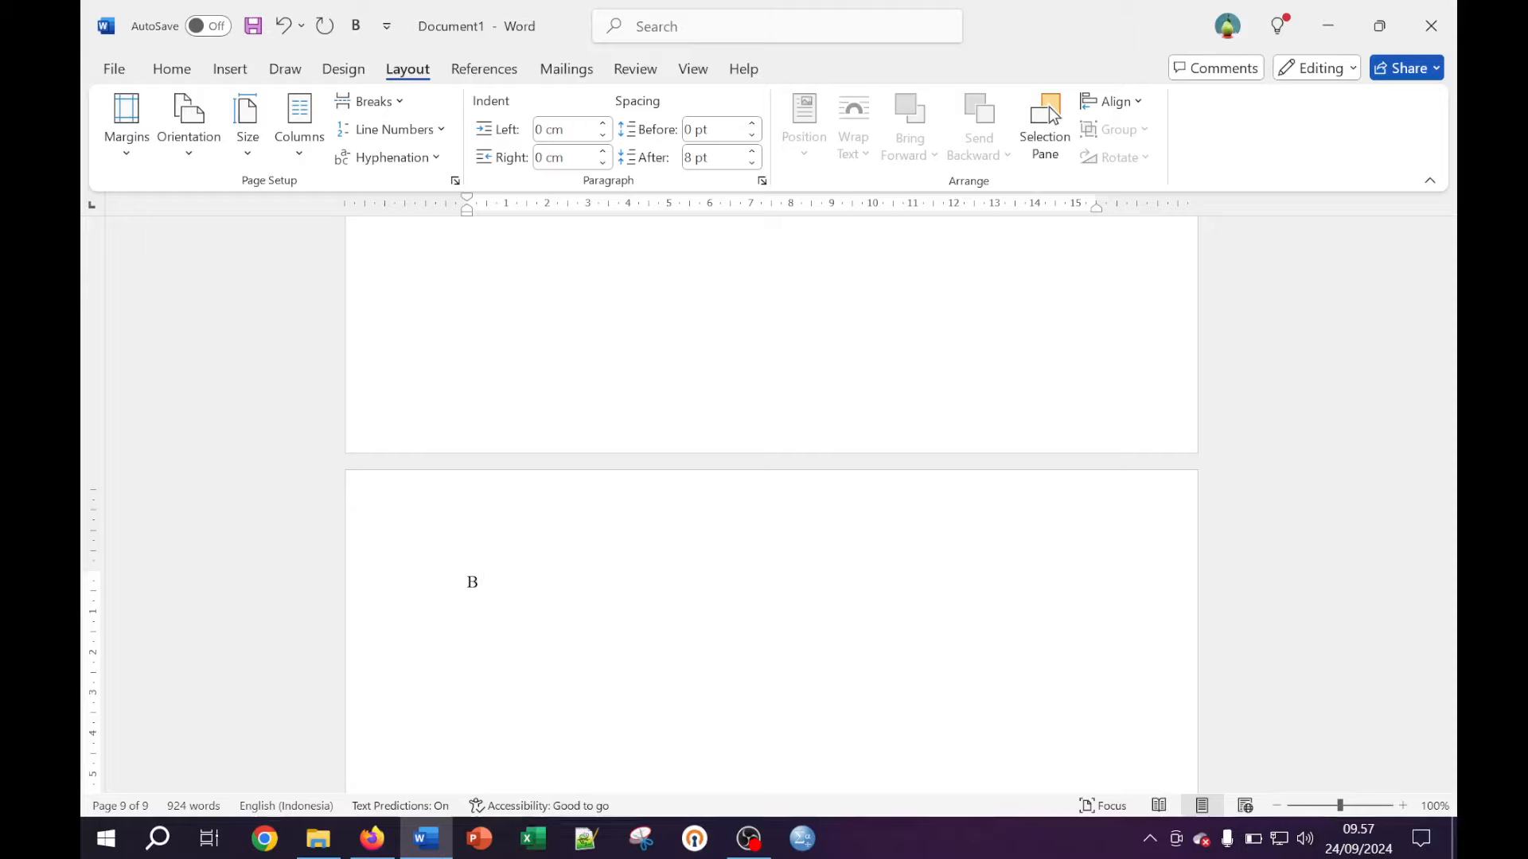
type("AB I")
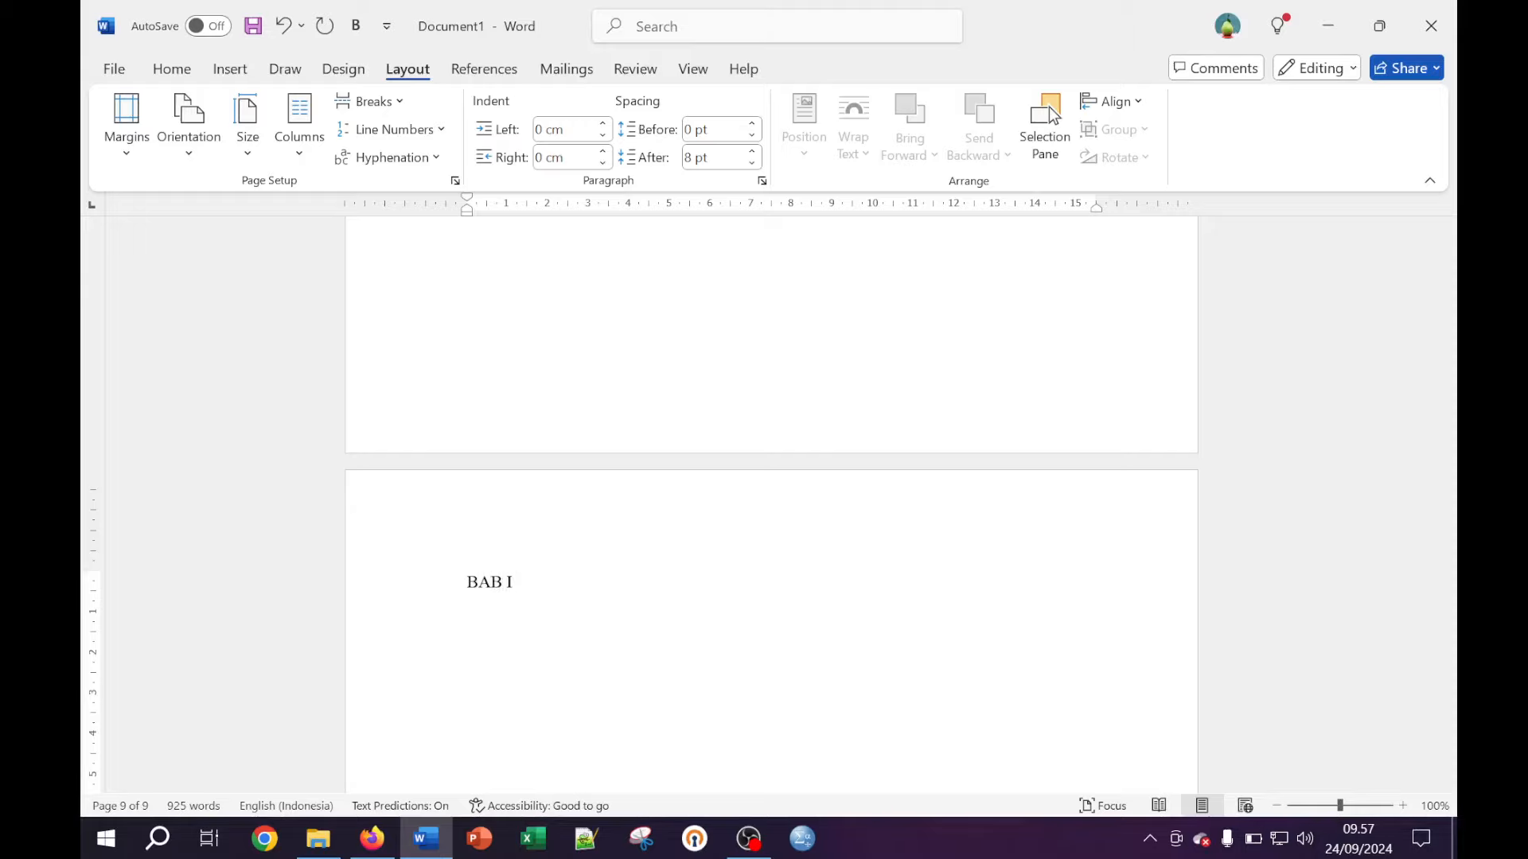
type(" PENDAHULUAN")
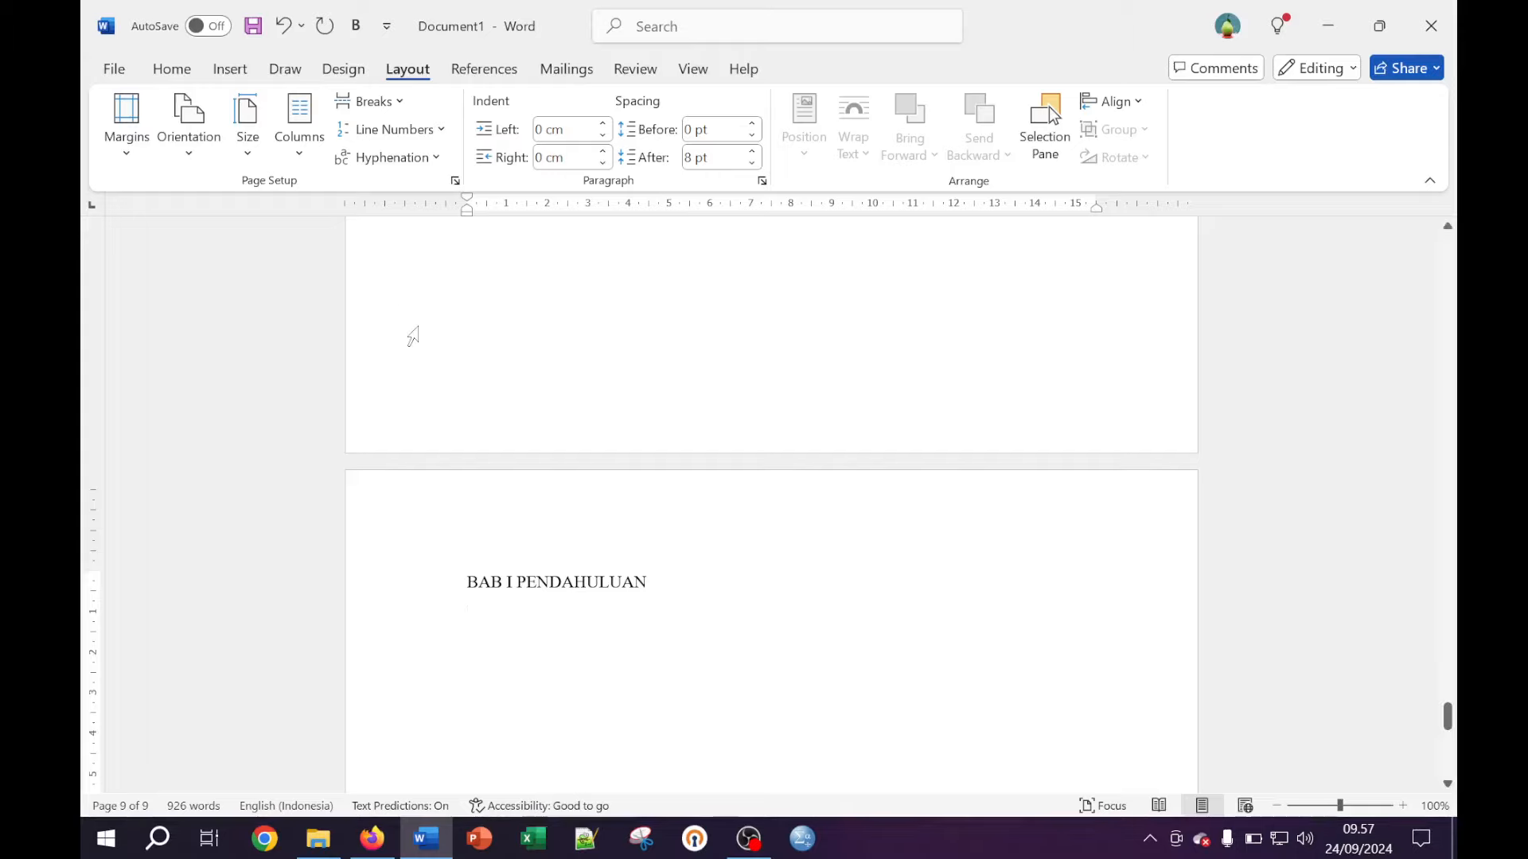
left_click(172, 70)
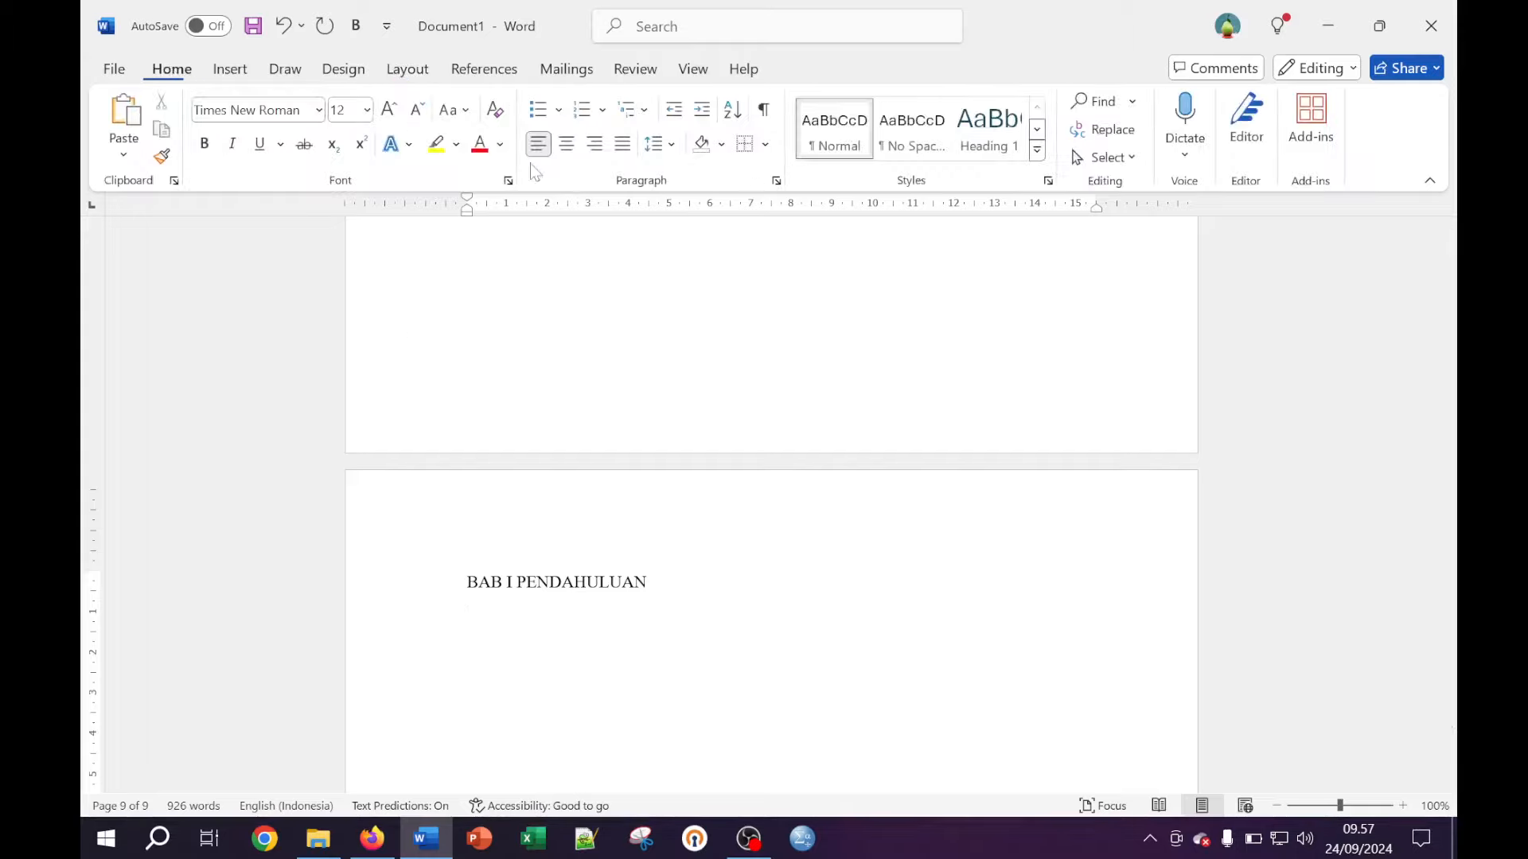
key("Return")
key("Return")
key("BackSpace")
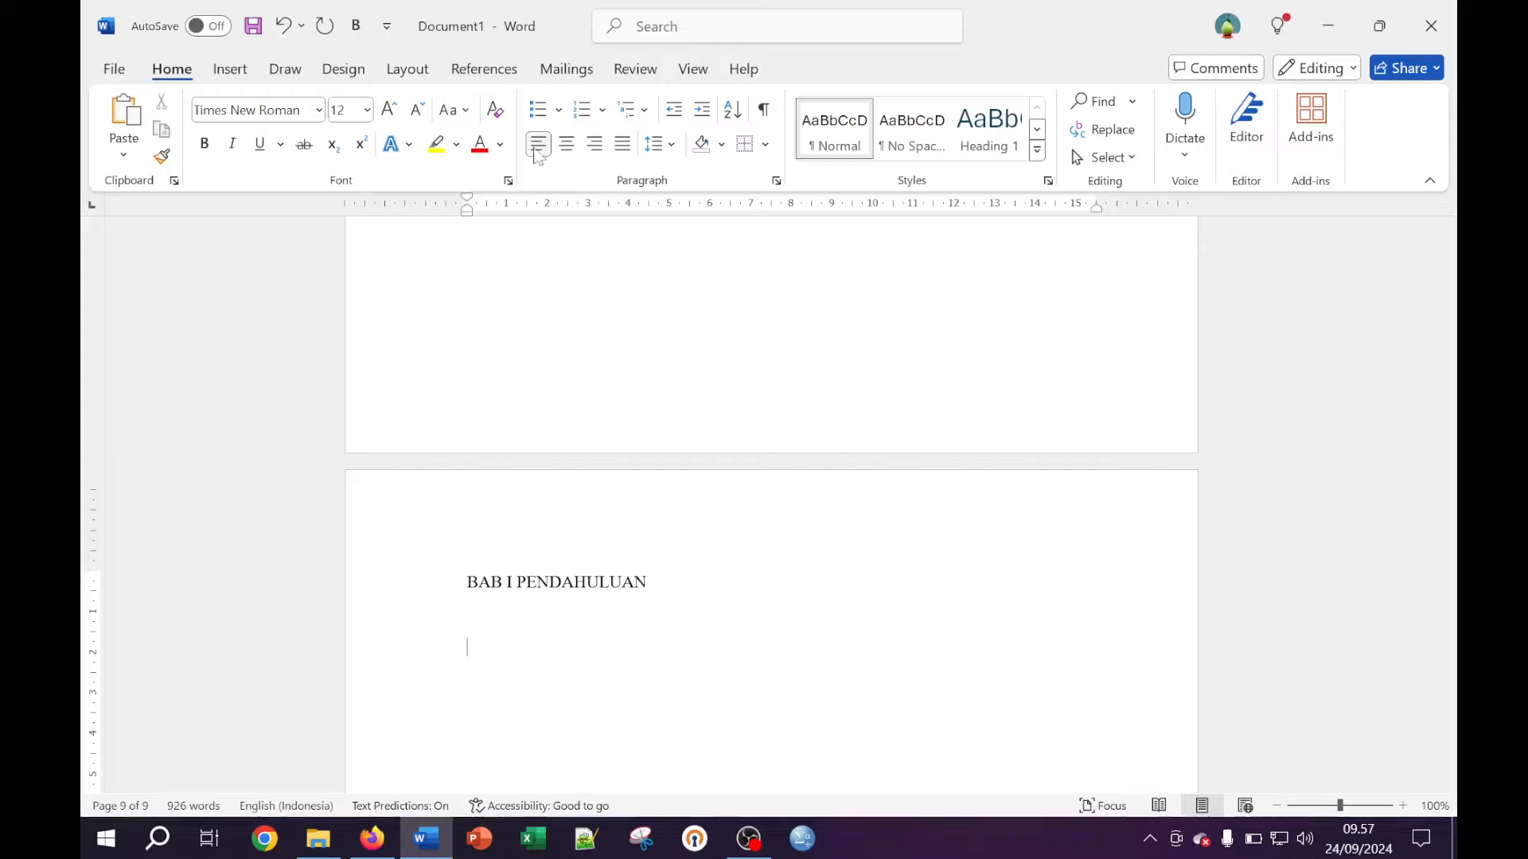
key("Return")
type("Latar Belakang")
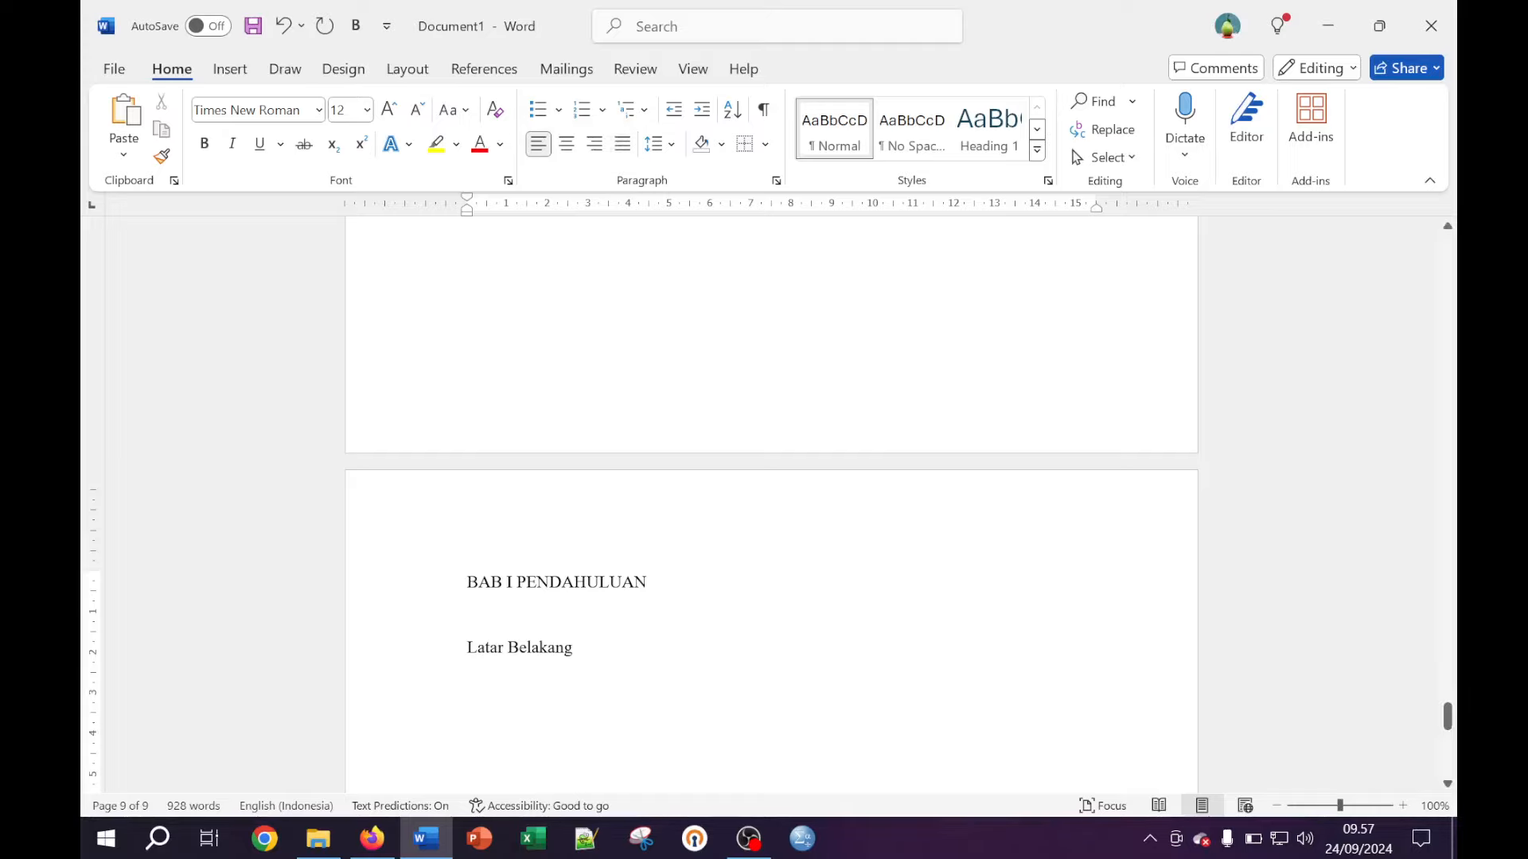
scroll(767, 457, "down", 2)
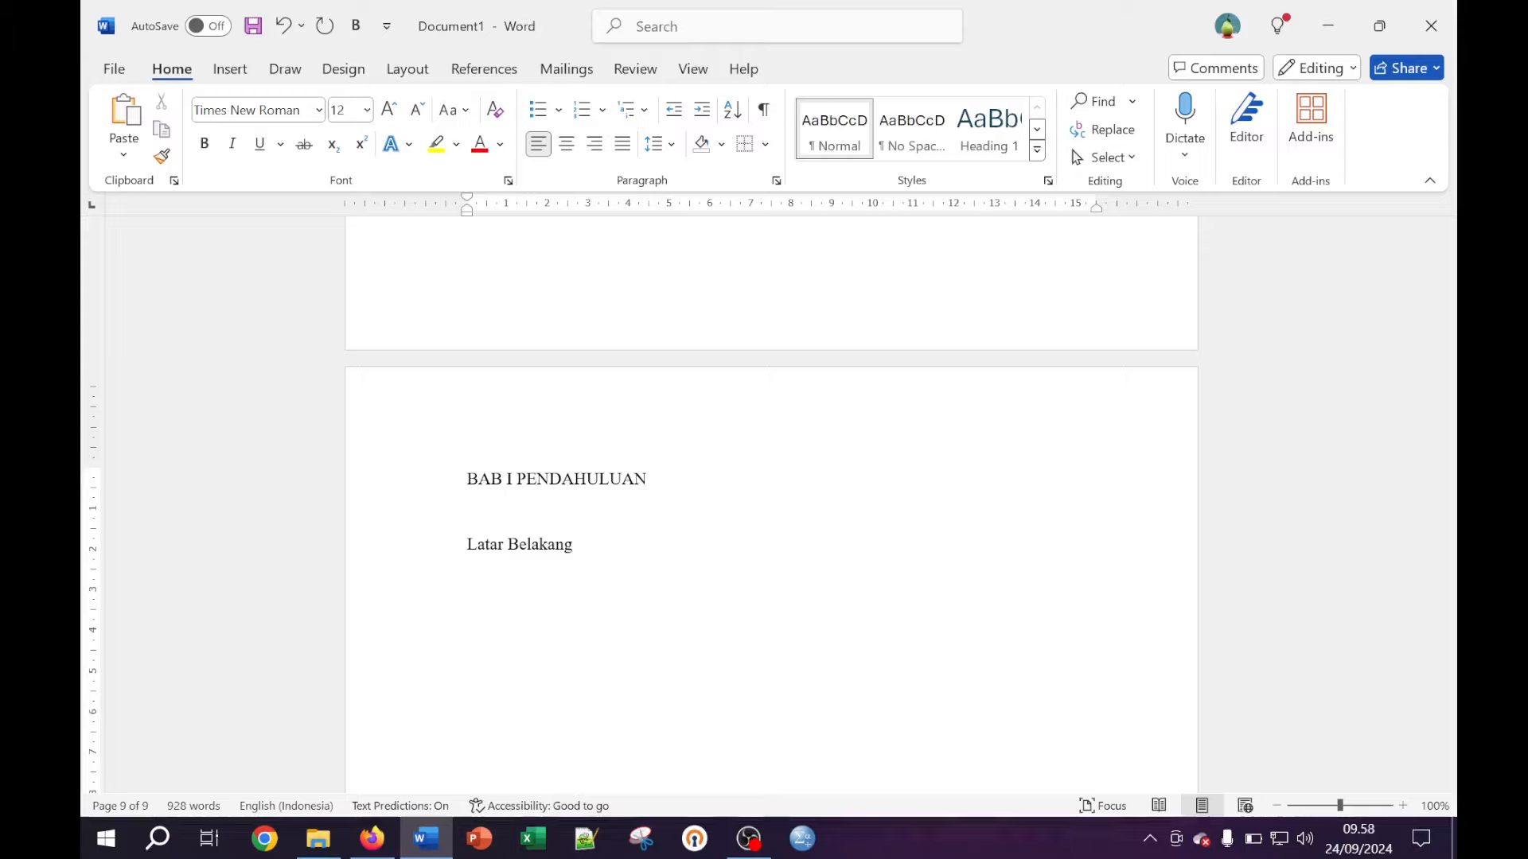
type("Tujuan")
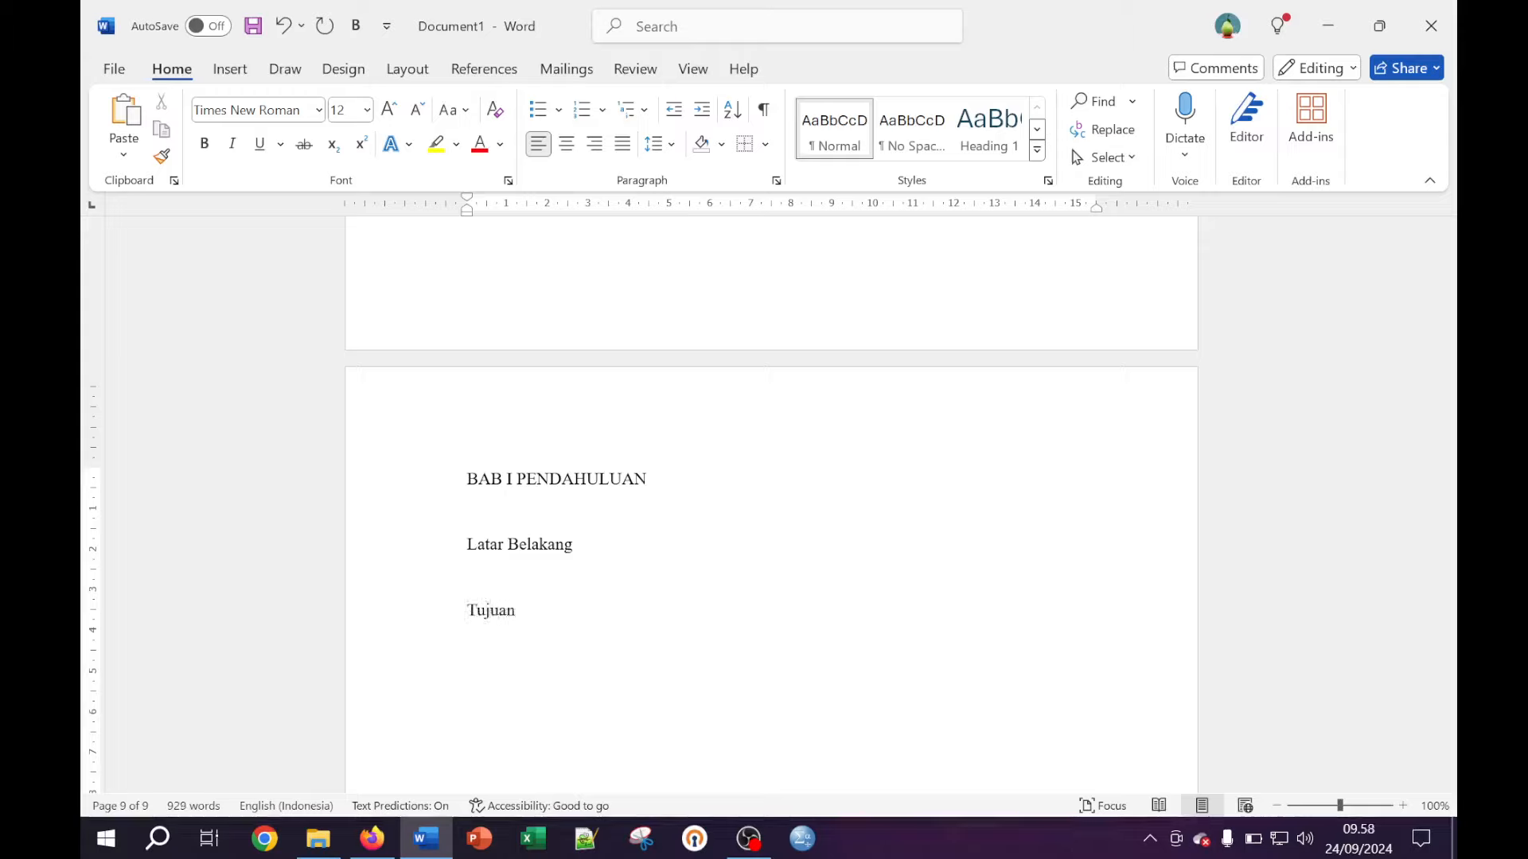
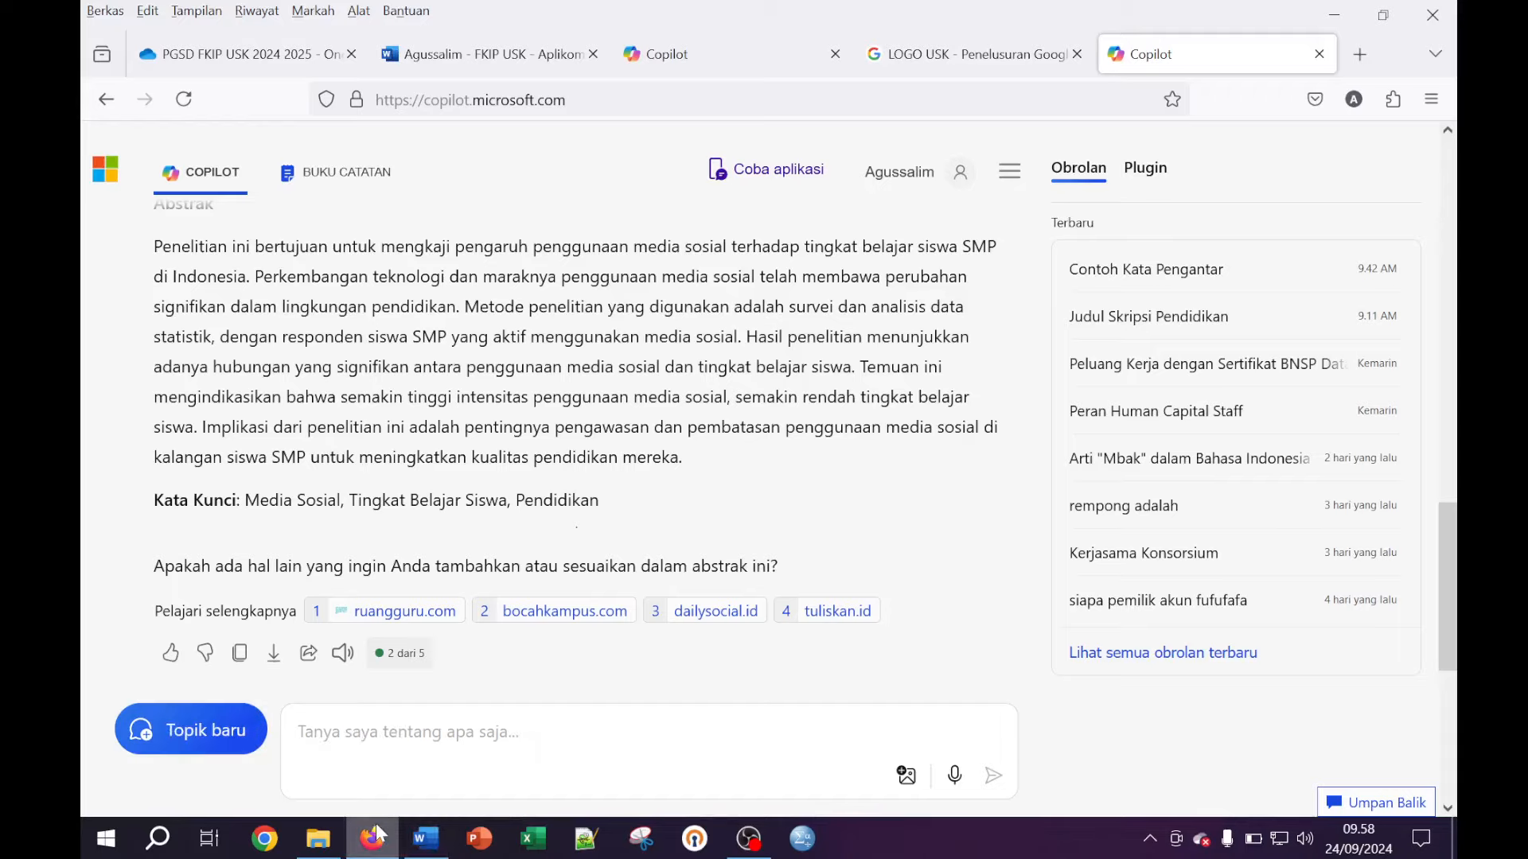
Ask Copilot: 'Buat contoh latar belakang dua halaman'
type("Buat")
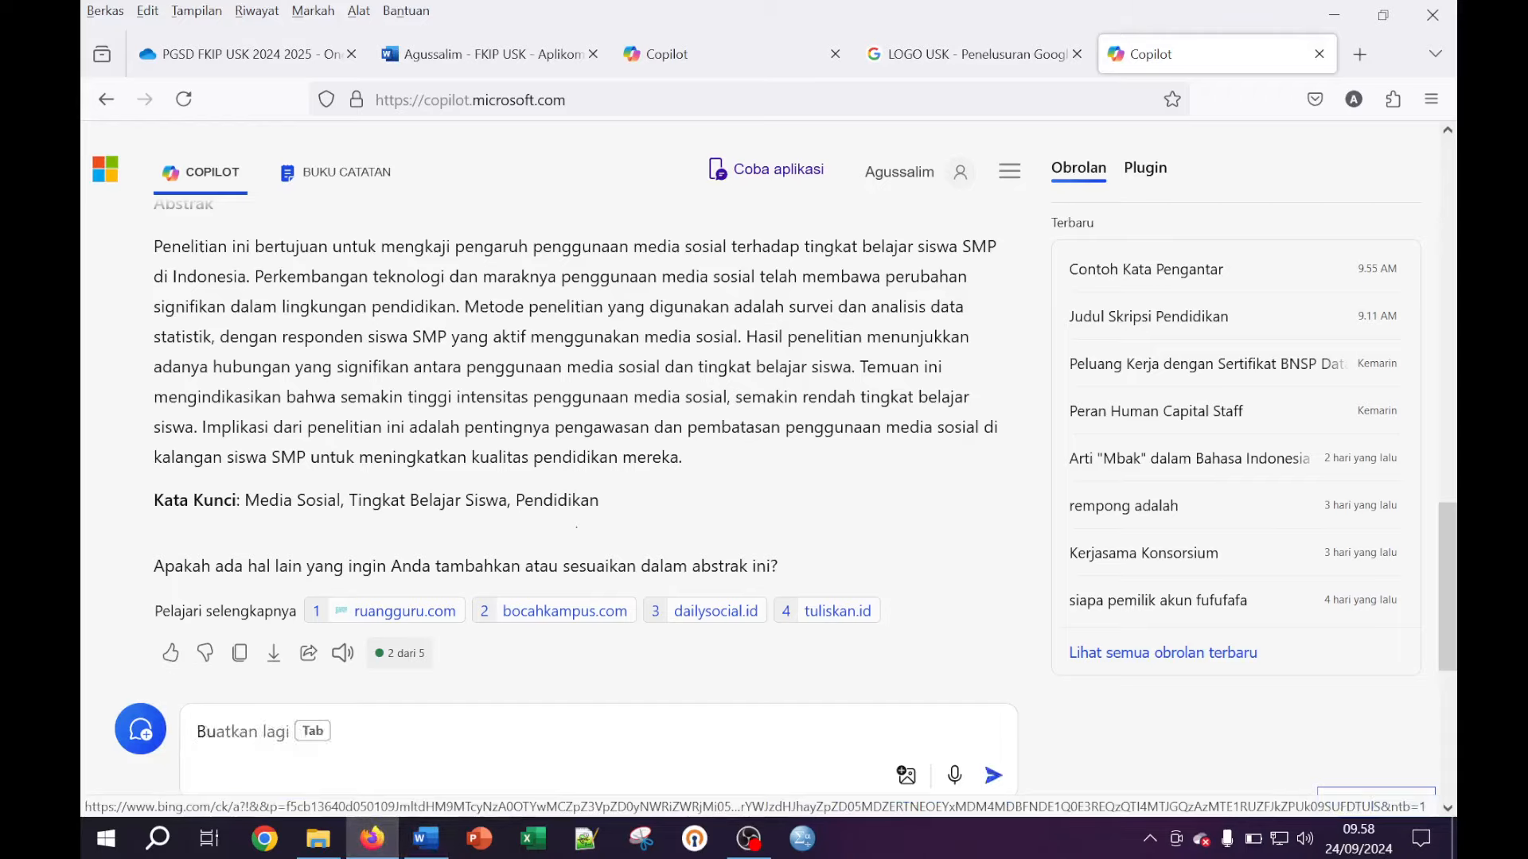
type(" contoh lat")
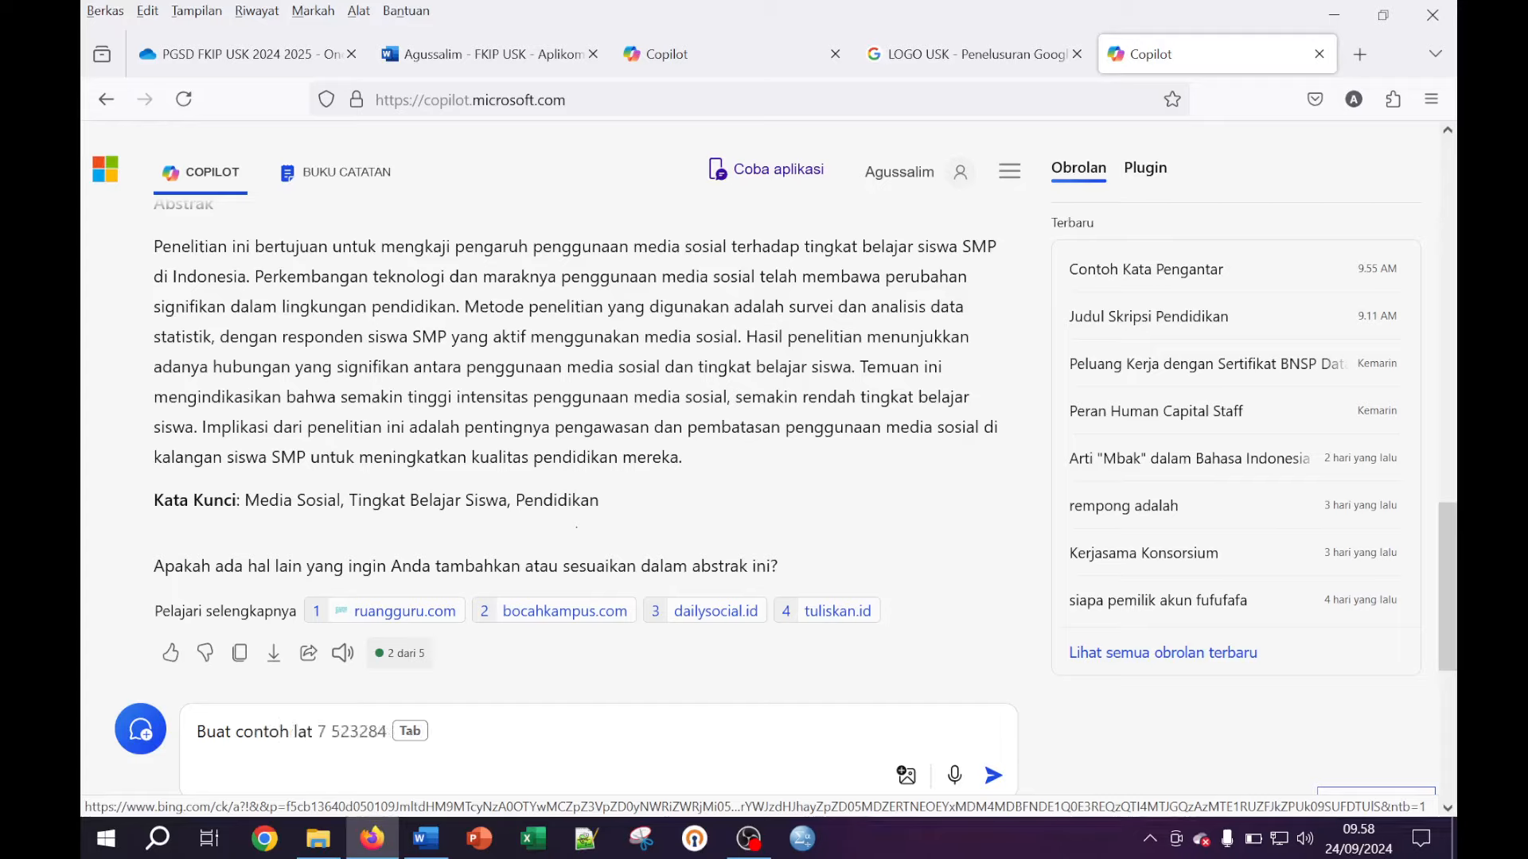
type("tr")
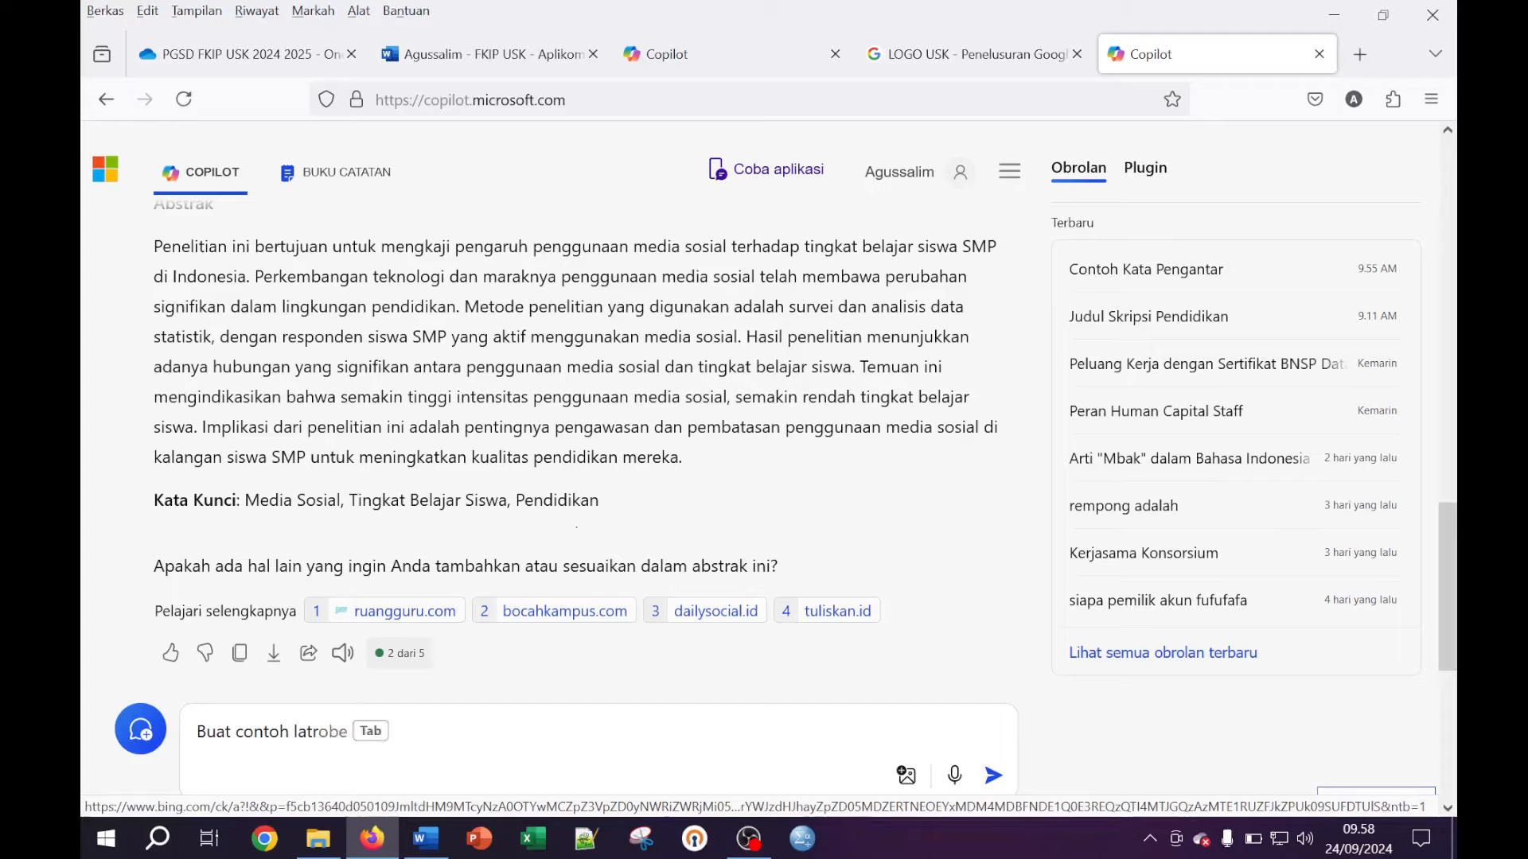
key("BackSpace")
type("rar")
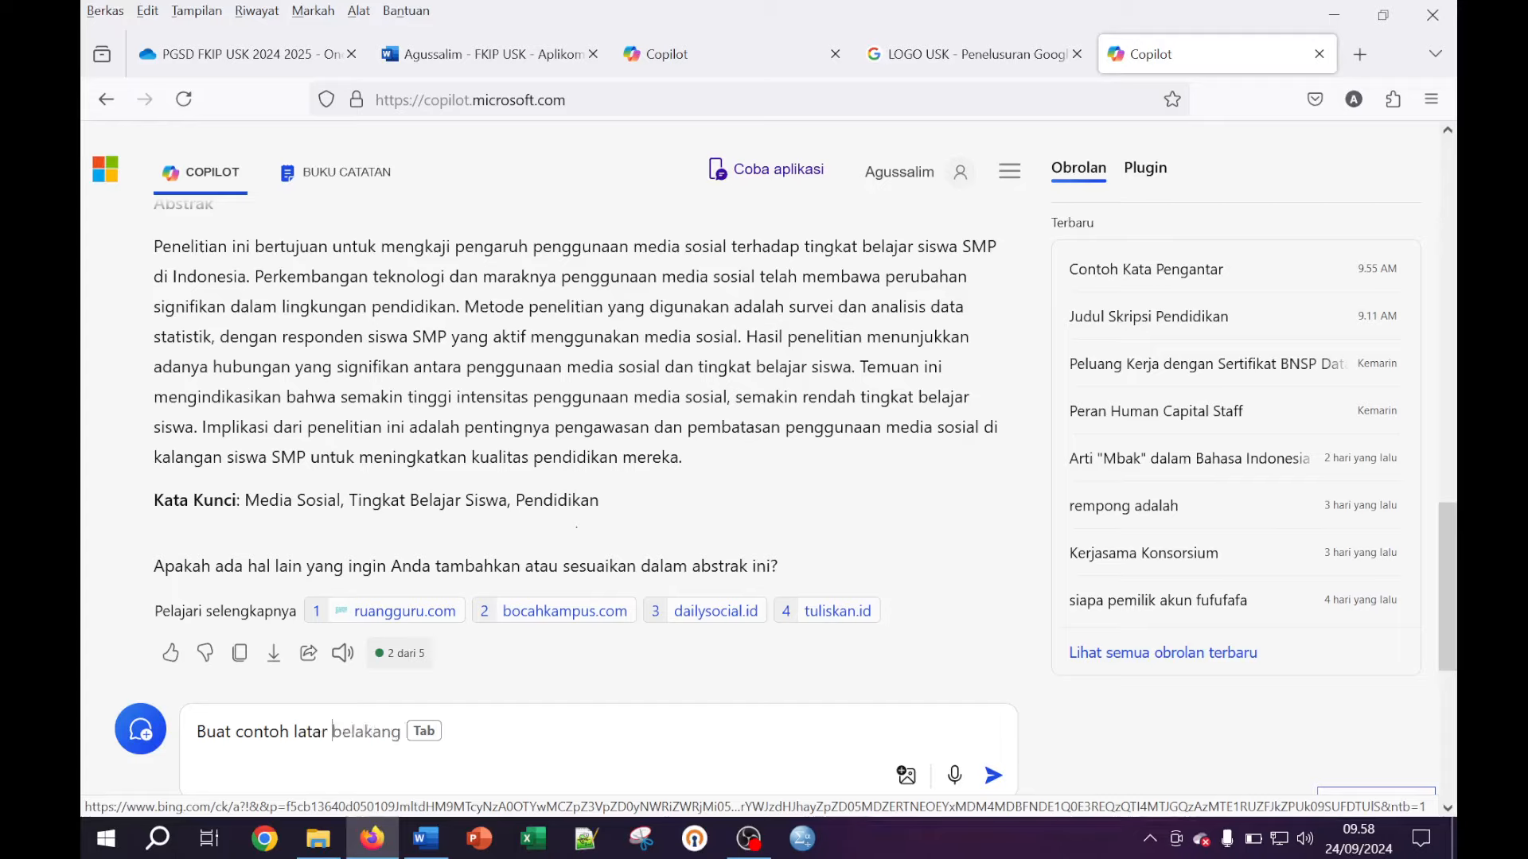
type(" belakang ")
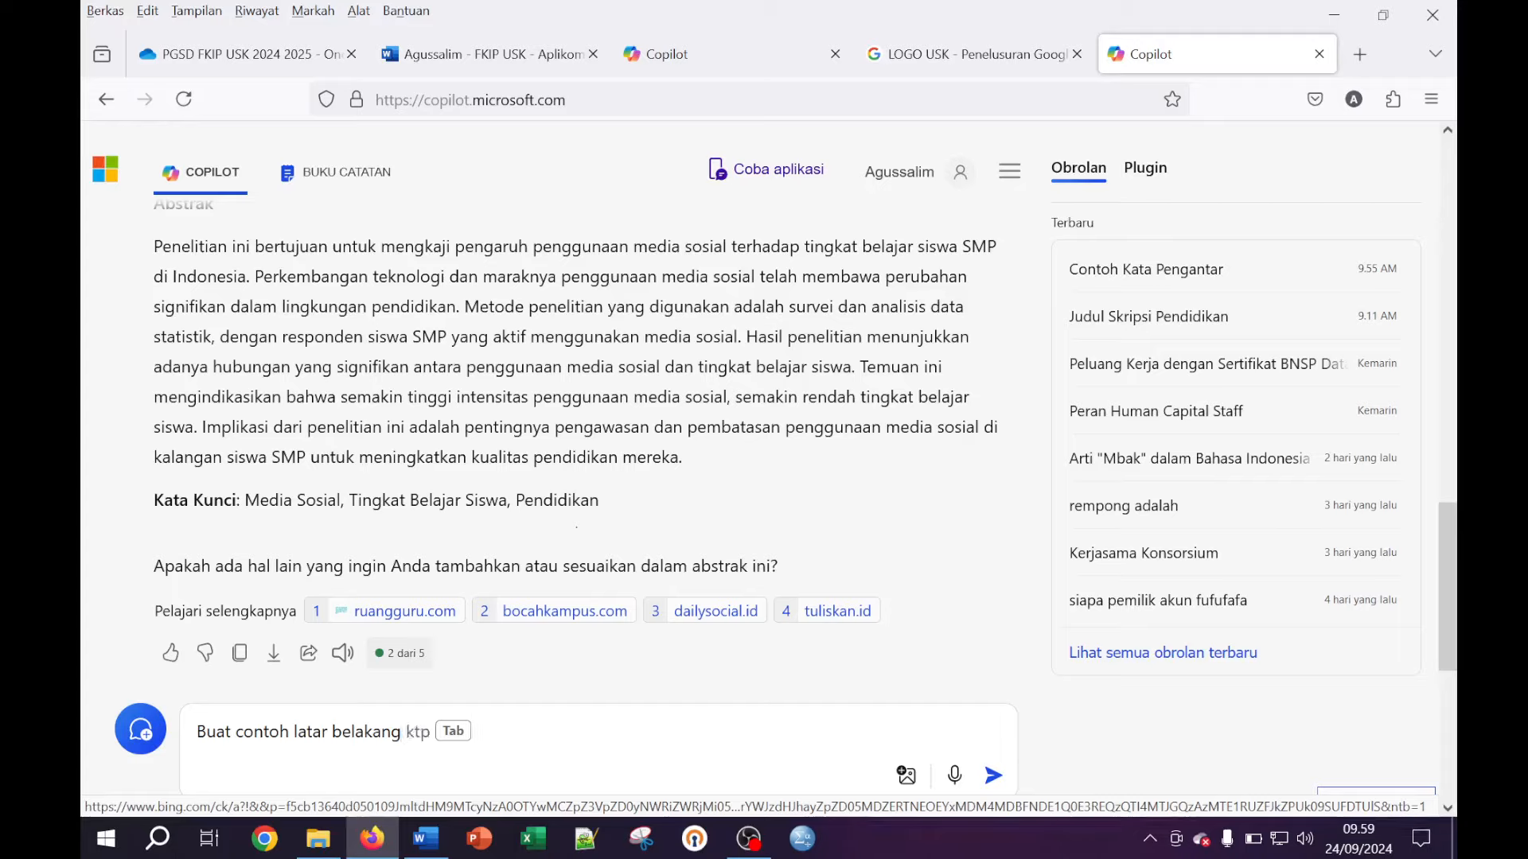
type("dua")
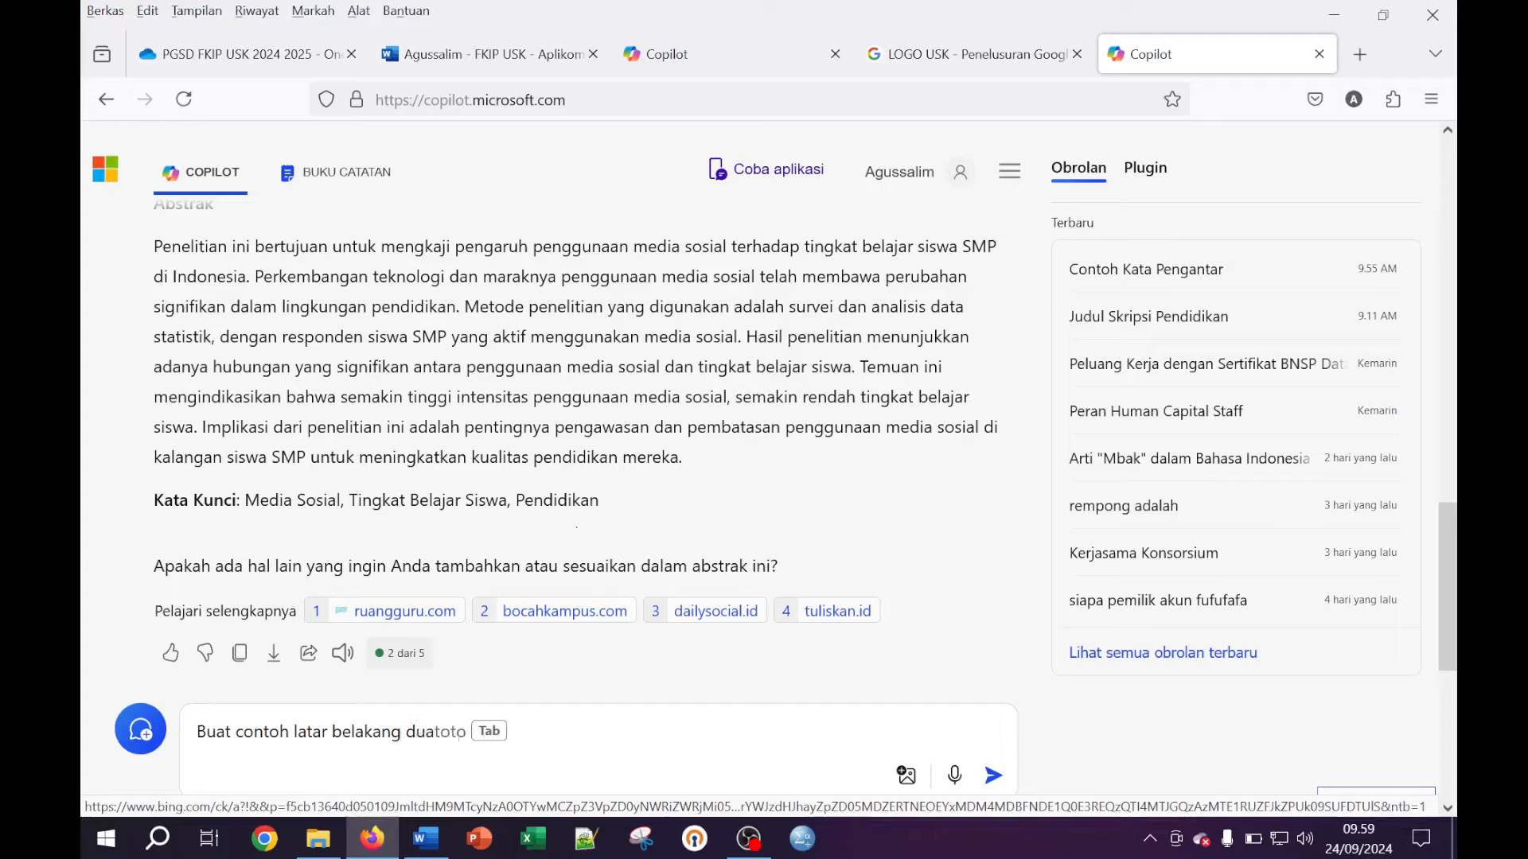
type(" hal")
key("Tab")
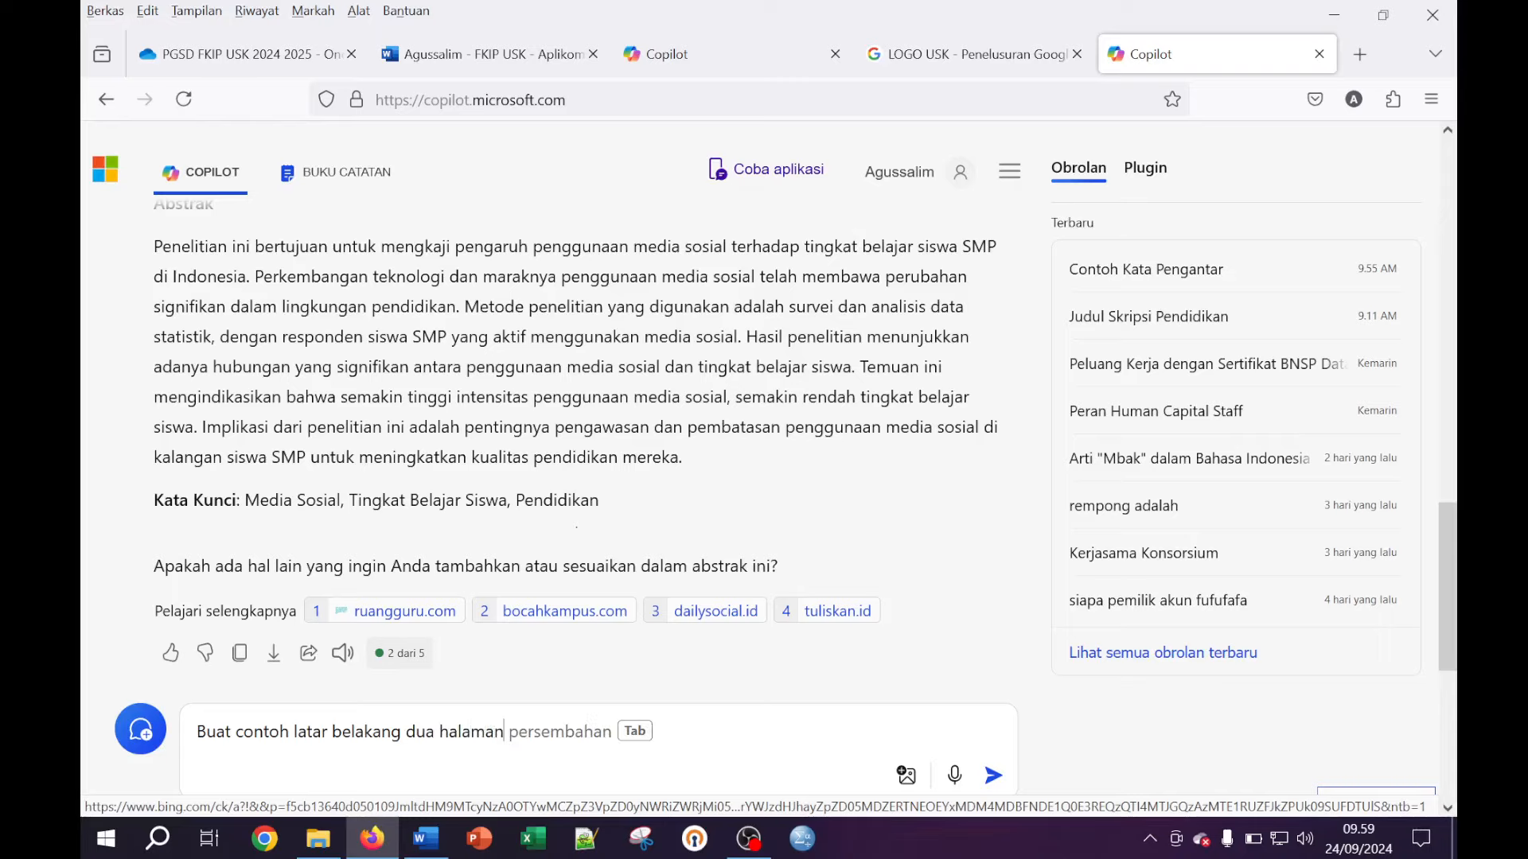
key("Return")
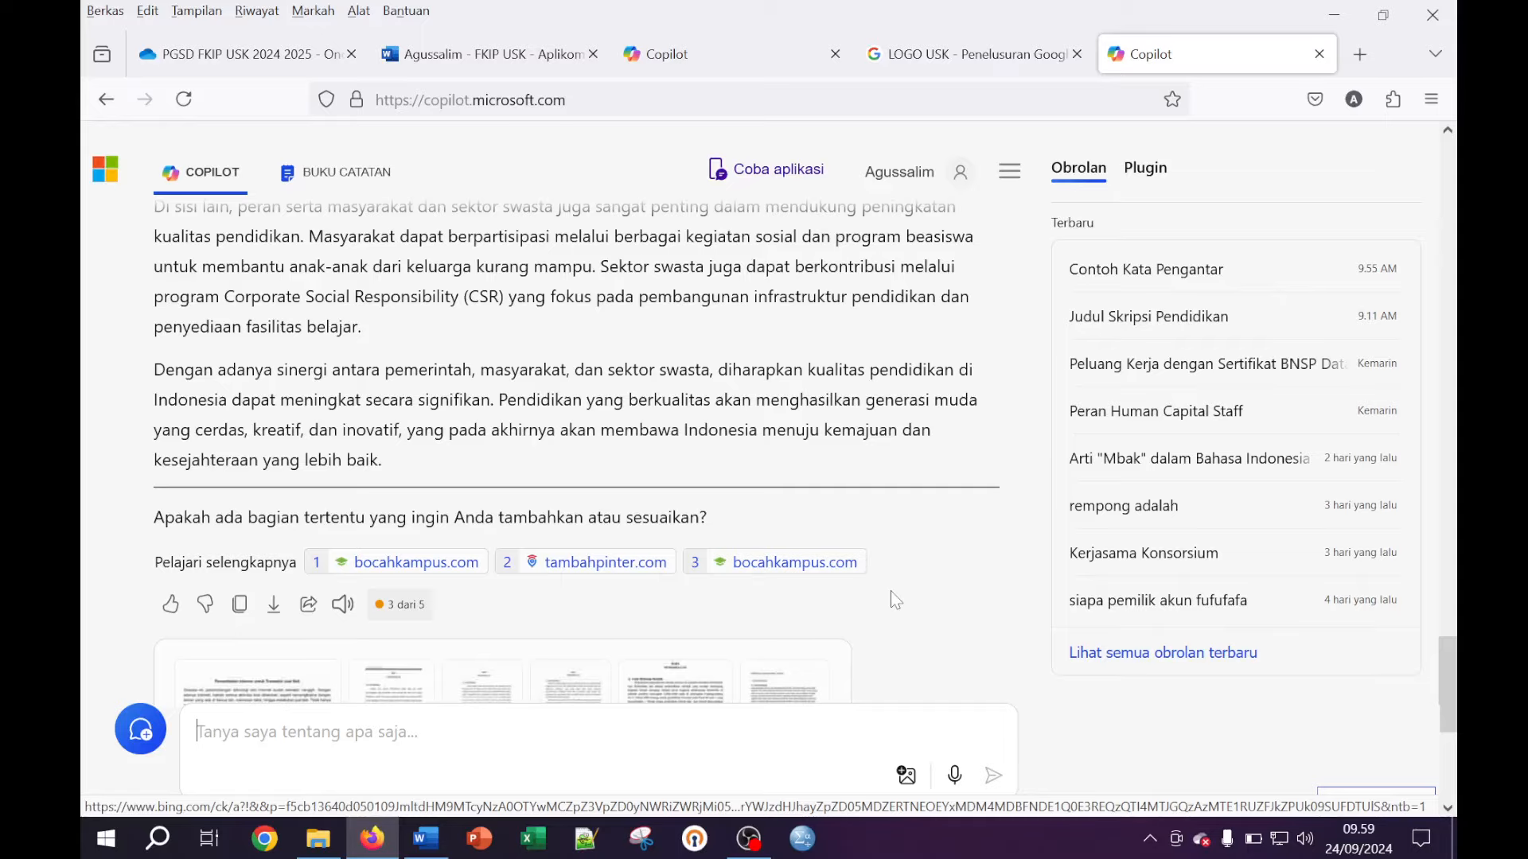
Copy Copilot's sample background text on education quality in Indonesia
scroll(891, 591, "up", 5)
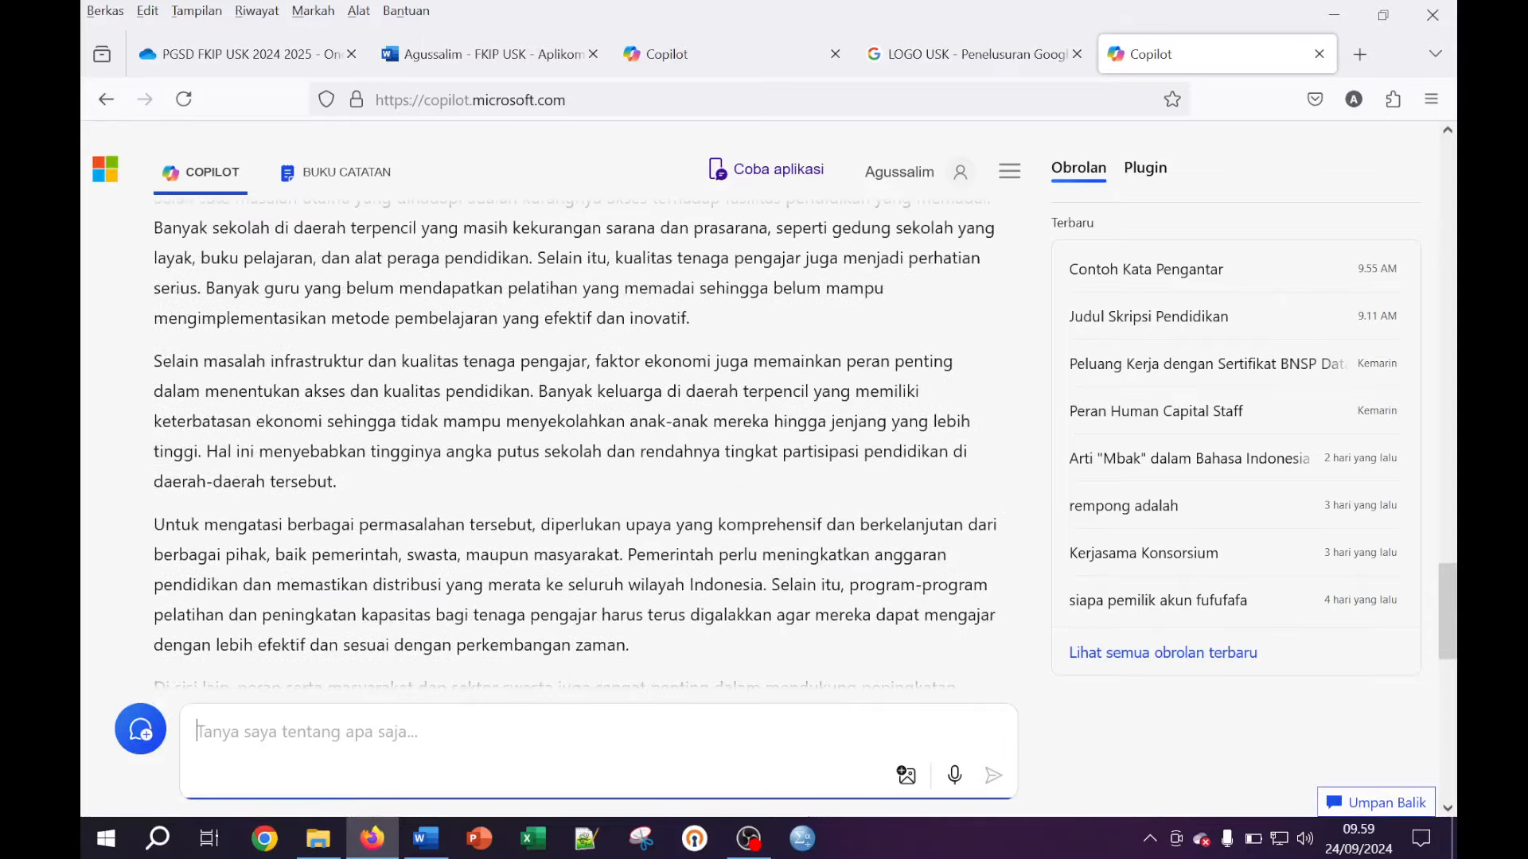
scroll(578, 422, "down", 5)
left_click(239, 604)
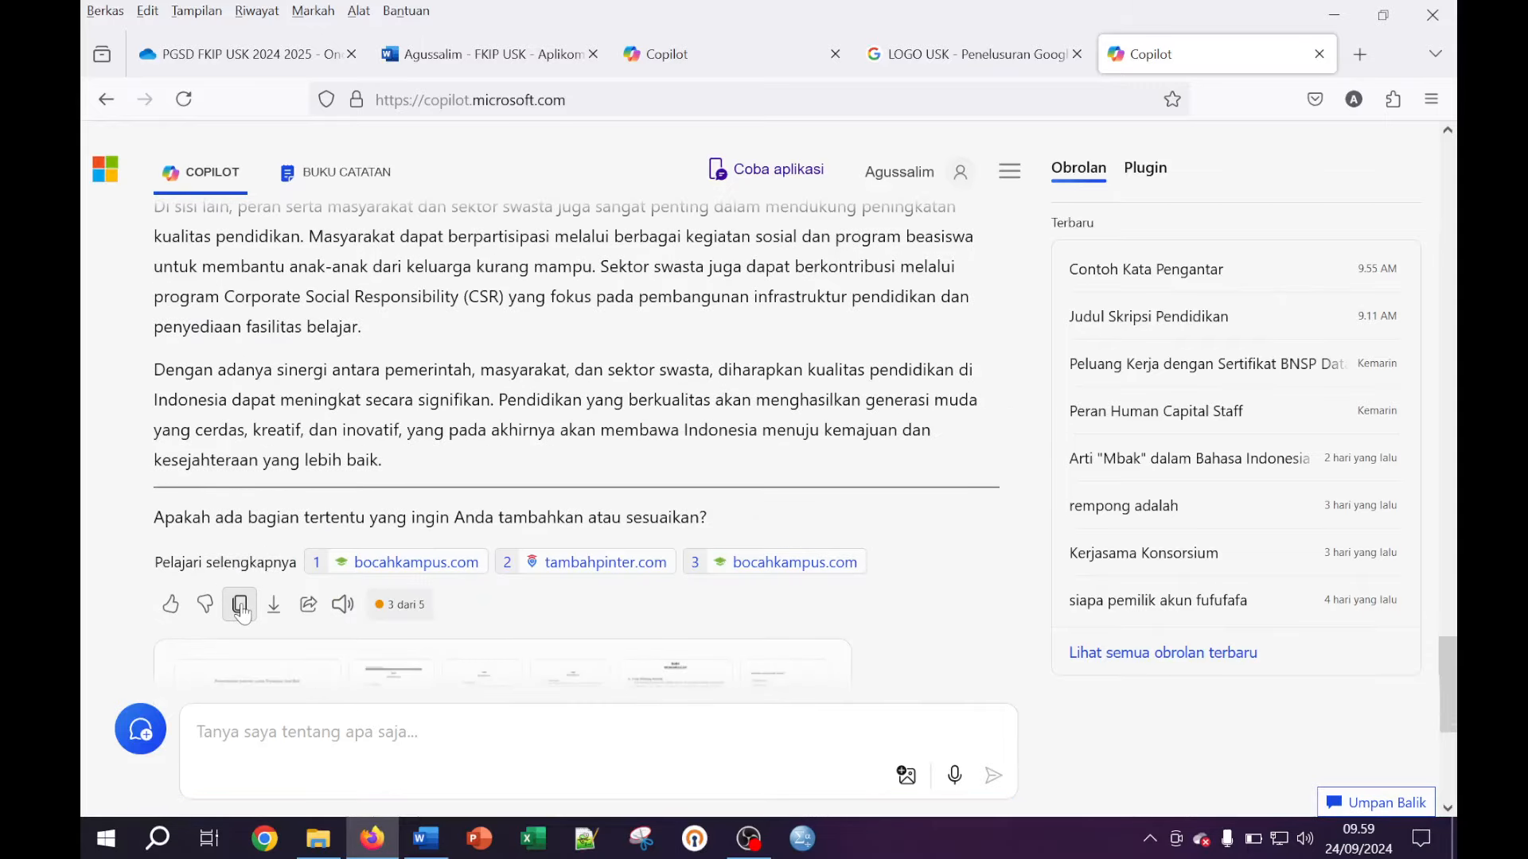
scroll(238, 604, "up", 2)
Paste Copilot's answer under Latar Belakang in Word as plain text only
left_click(426, 837)
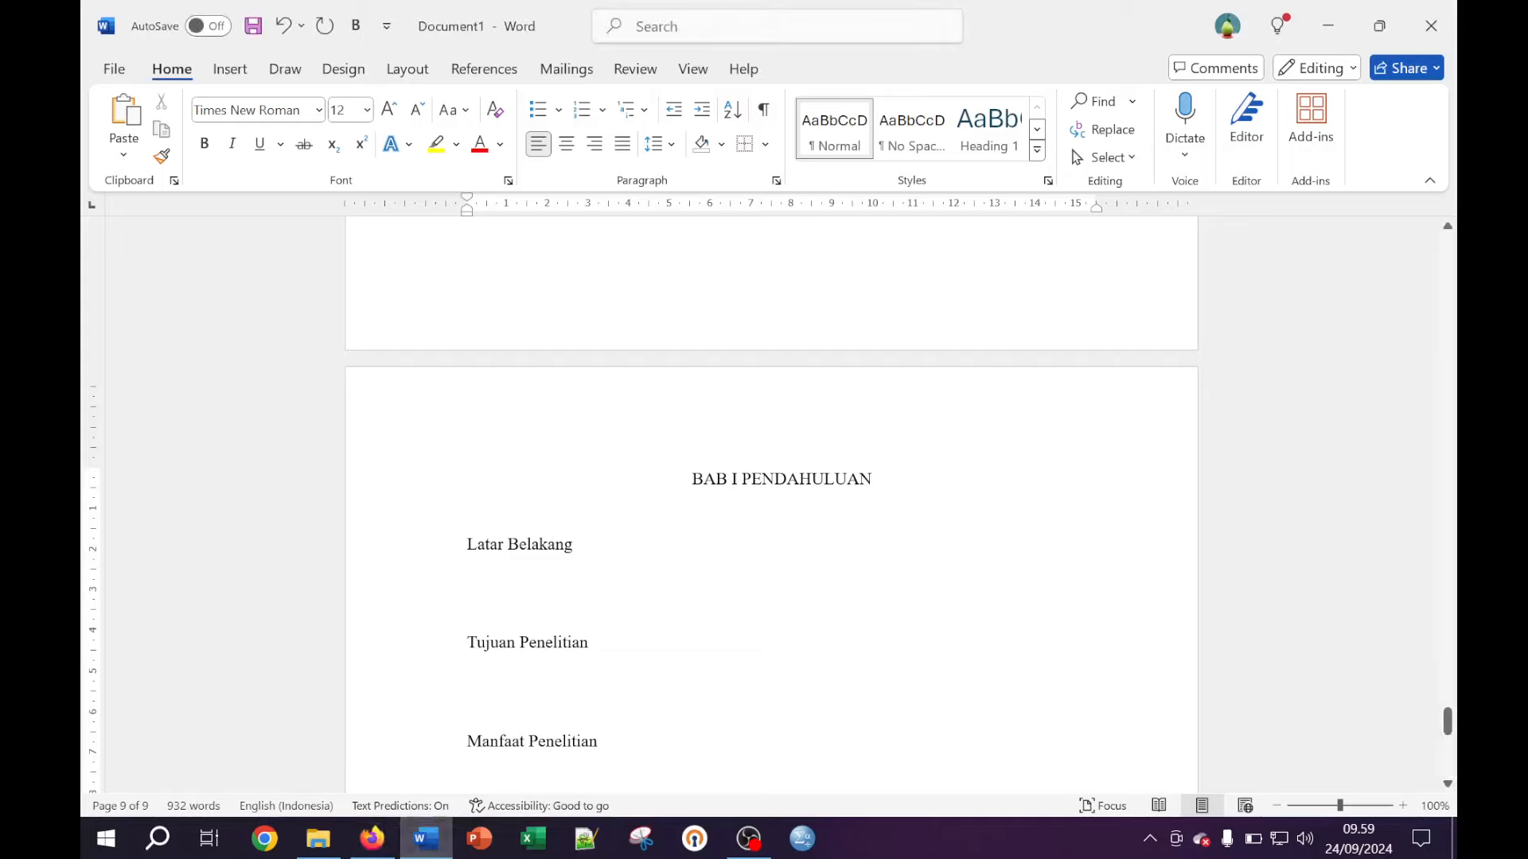
right_click(495, 581)
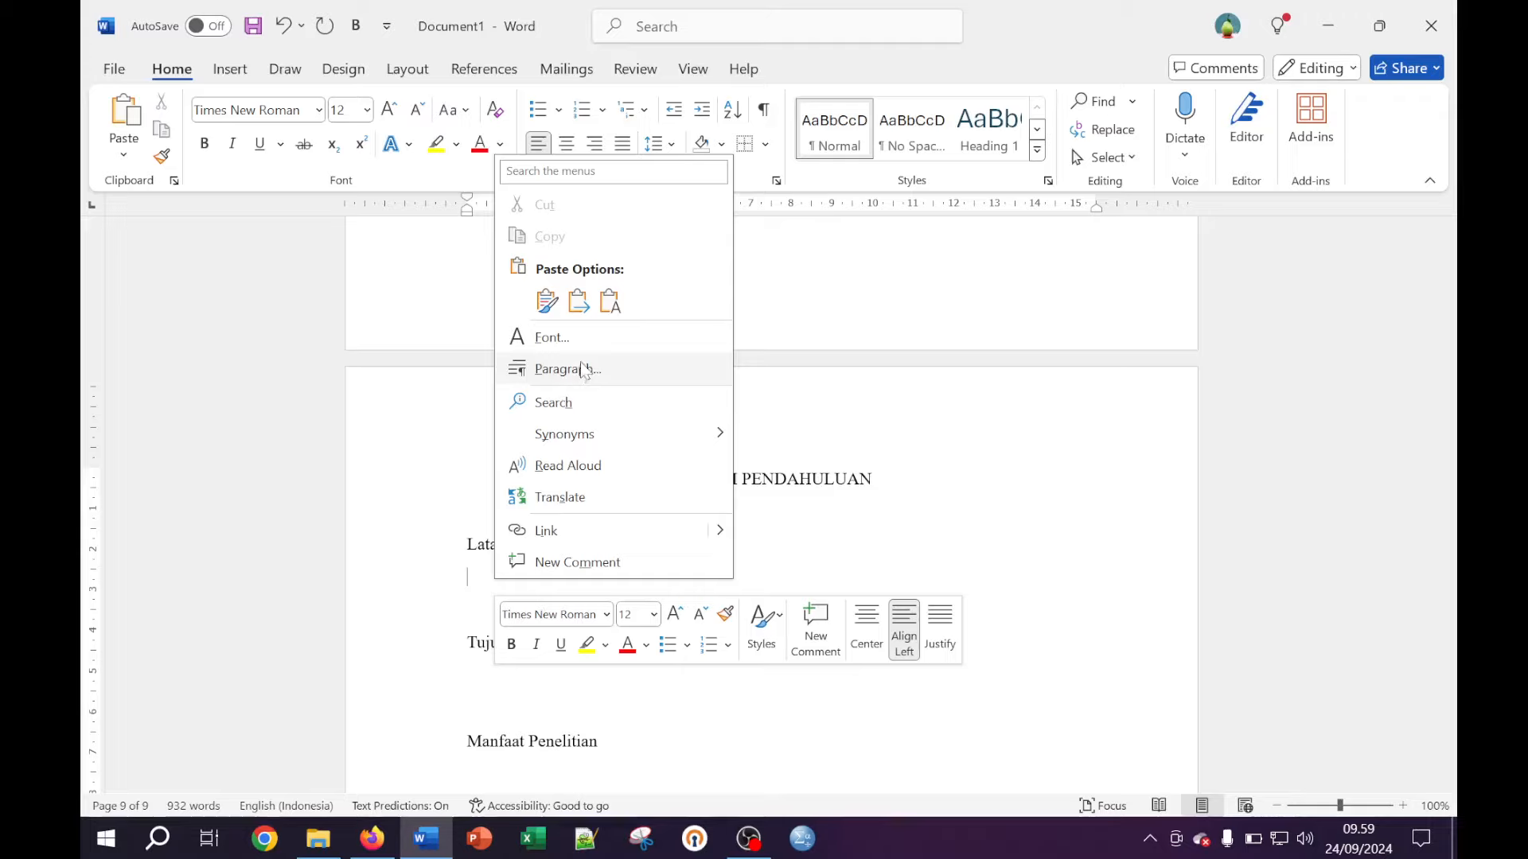
left_click(610, 303)
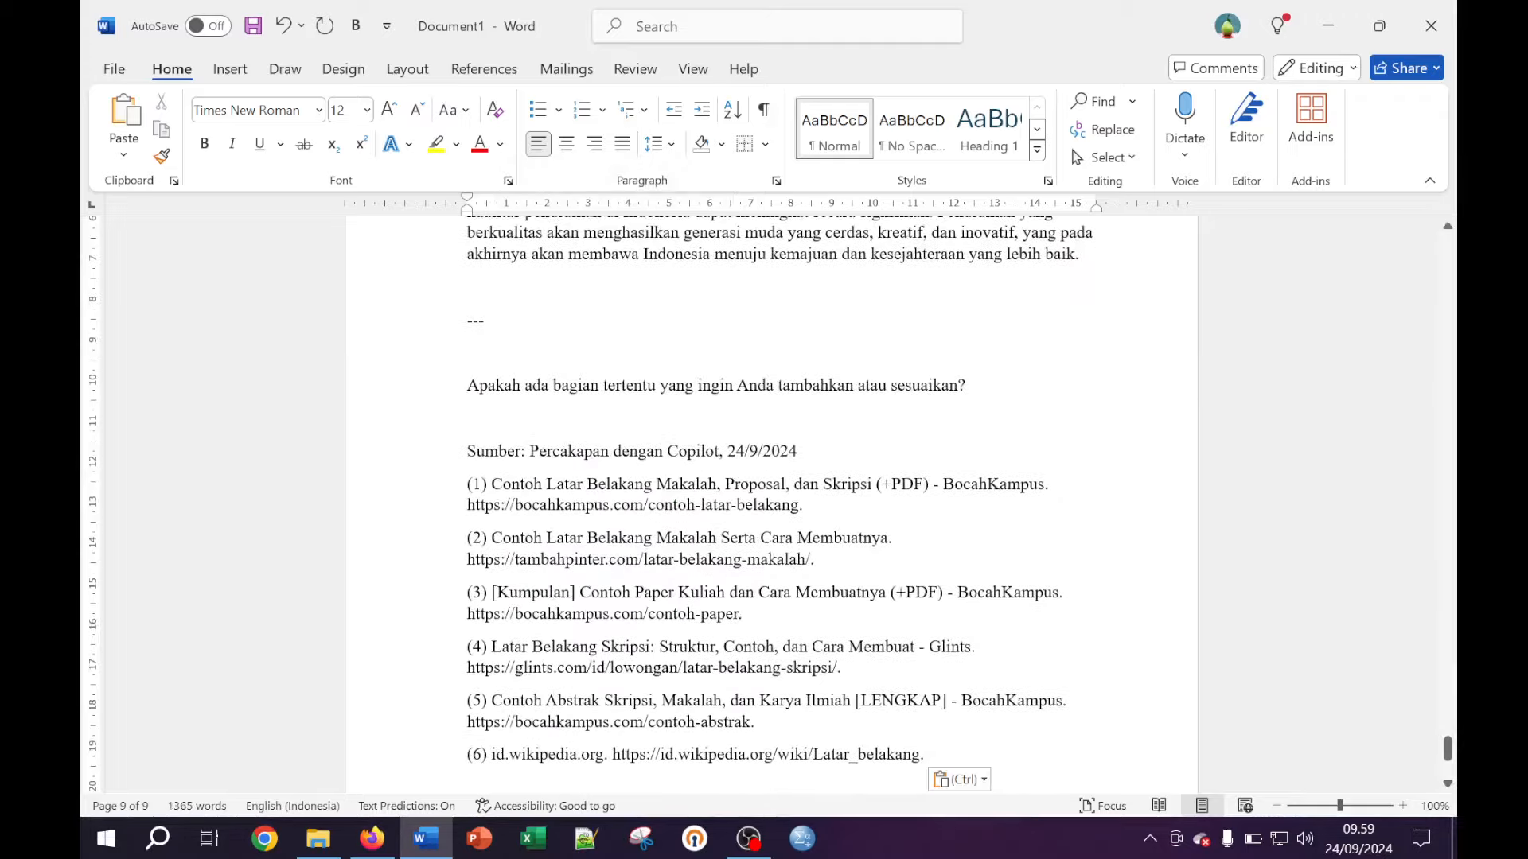
Select the closing question and source list at the end of the pasted text
scroll(771, 503, "down", 3)
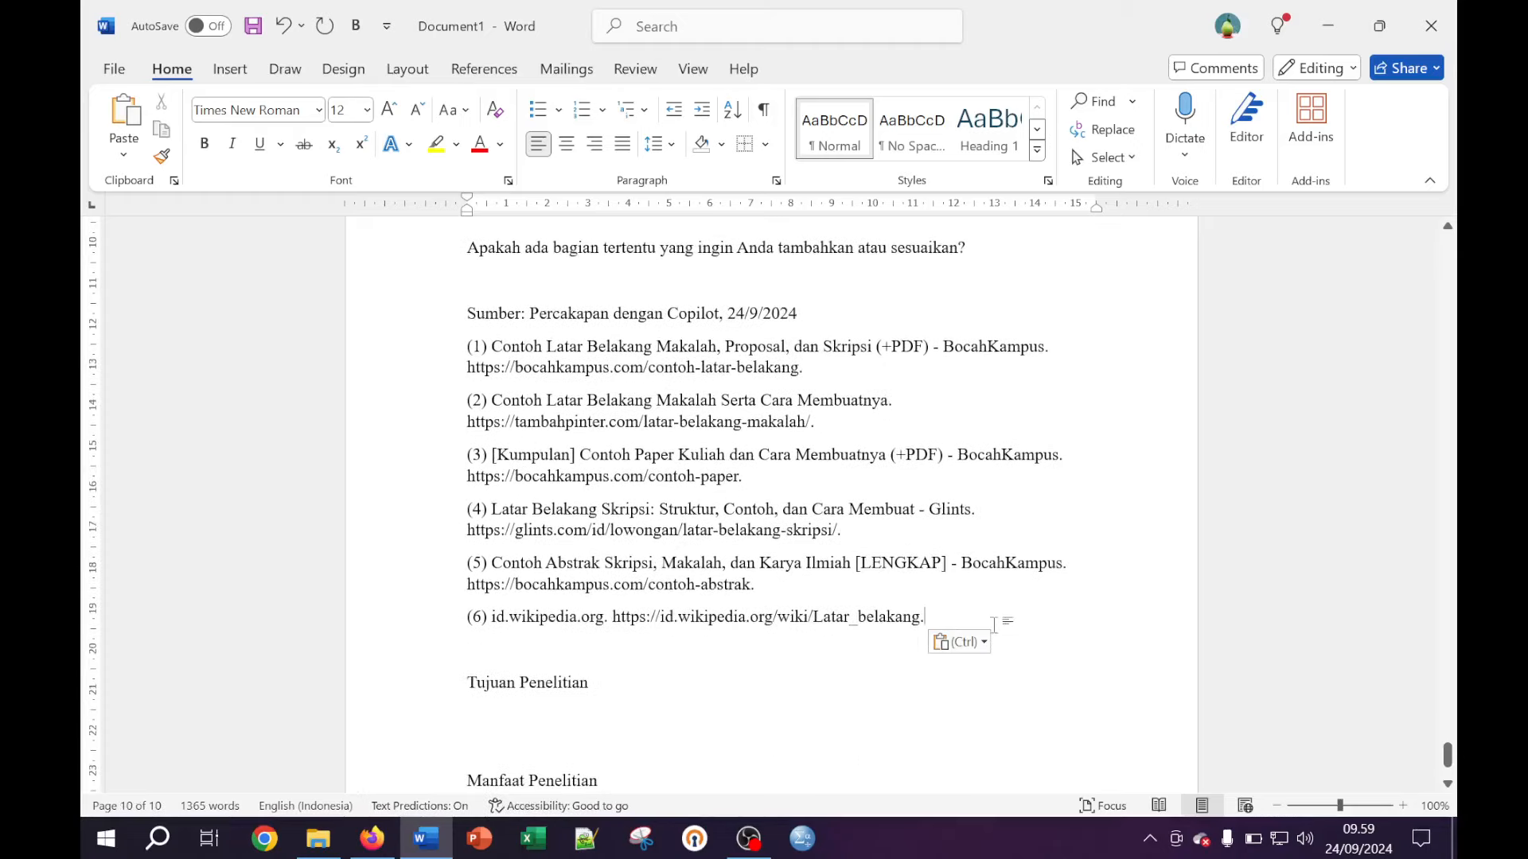
scroll(993, 624, "up", 5)
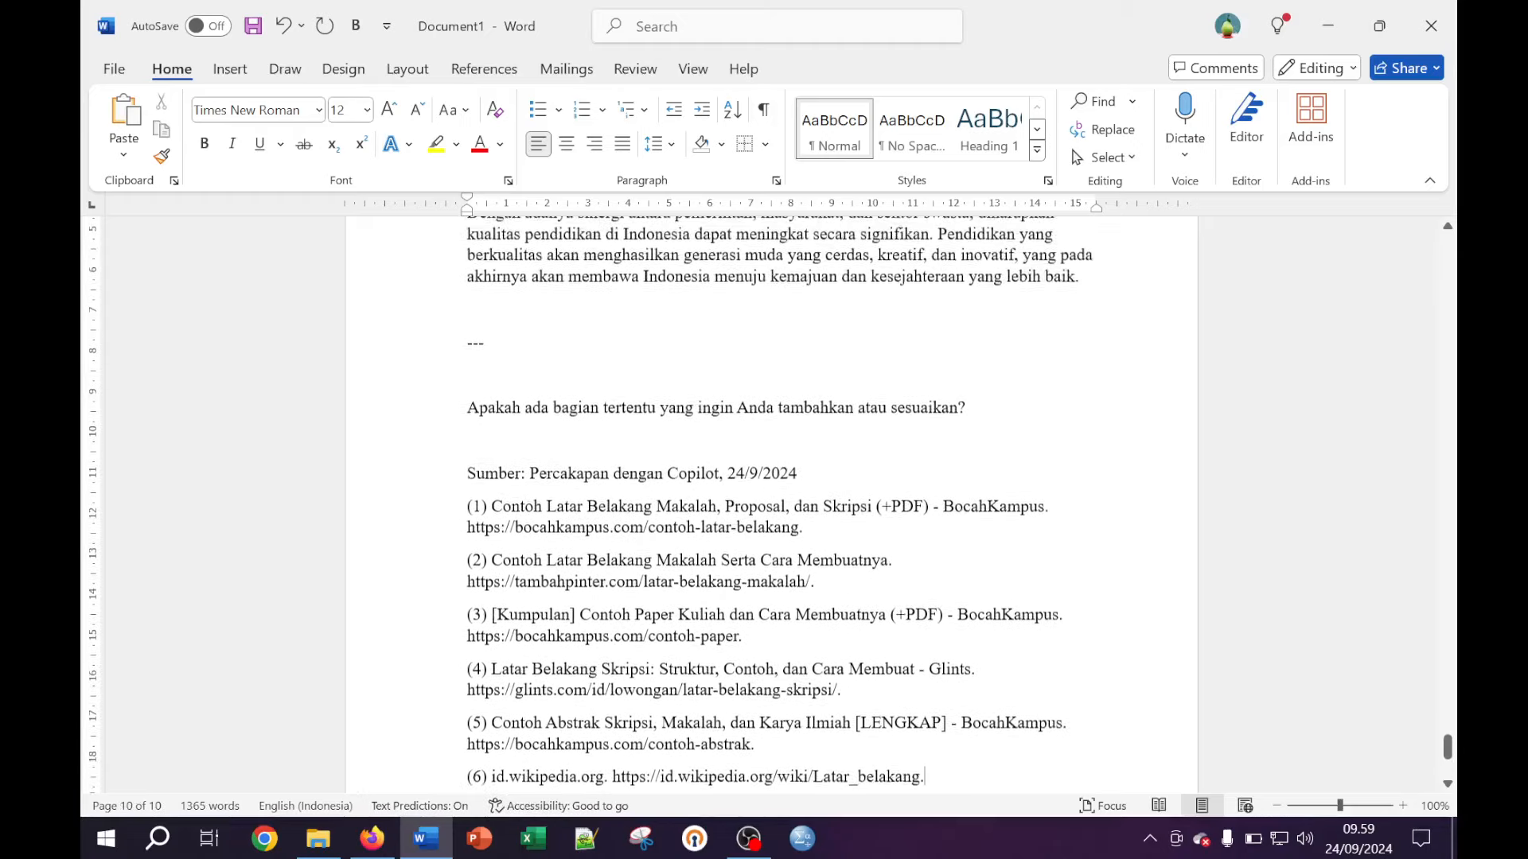
scroll(993, 625, "down", 1)
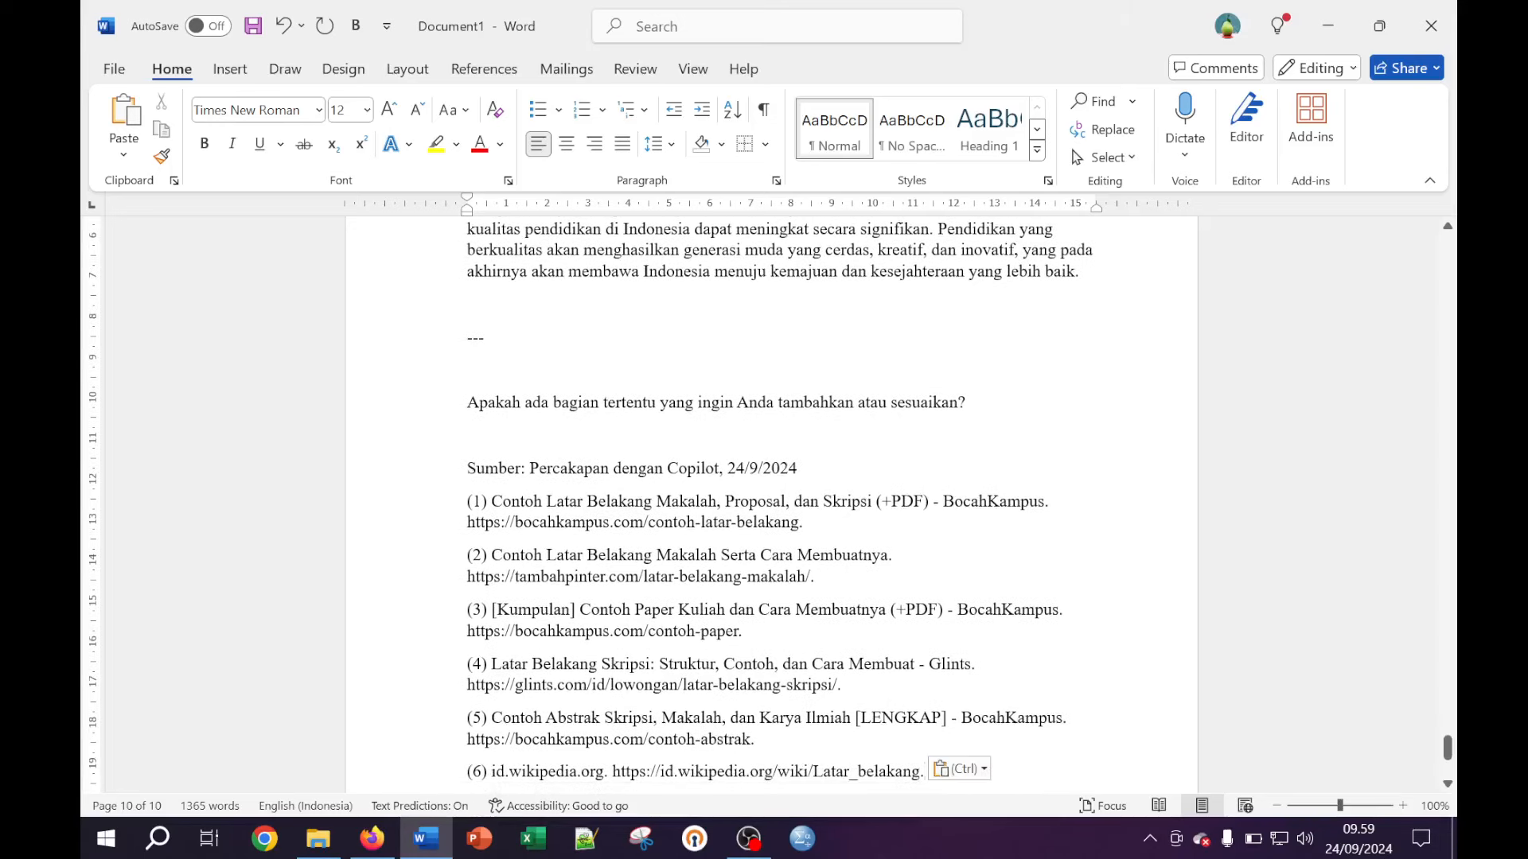
key("shift+Up")
key("shift+Up")
key("shift+Up")
key("shift+Up")
key("shift+Up")
key("shift+Up")
key("shift+Up")
key("shift+Up")
key("shift+Up")
key("shift+Up")
key("shift+Up")
key("shift+Up")
key("shift+Up")
key("shift+Up")
key("shift+Up")
key("shift+Up")
key("shift+Up")
key("shift+Up")
key("shift+Up")
key("shift+Up")
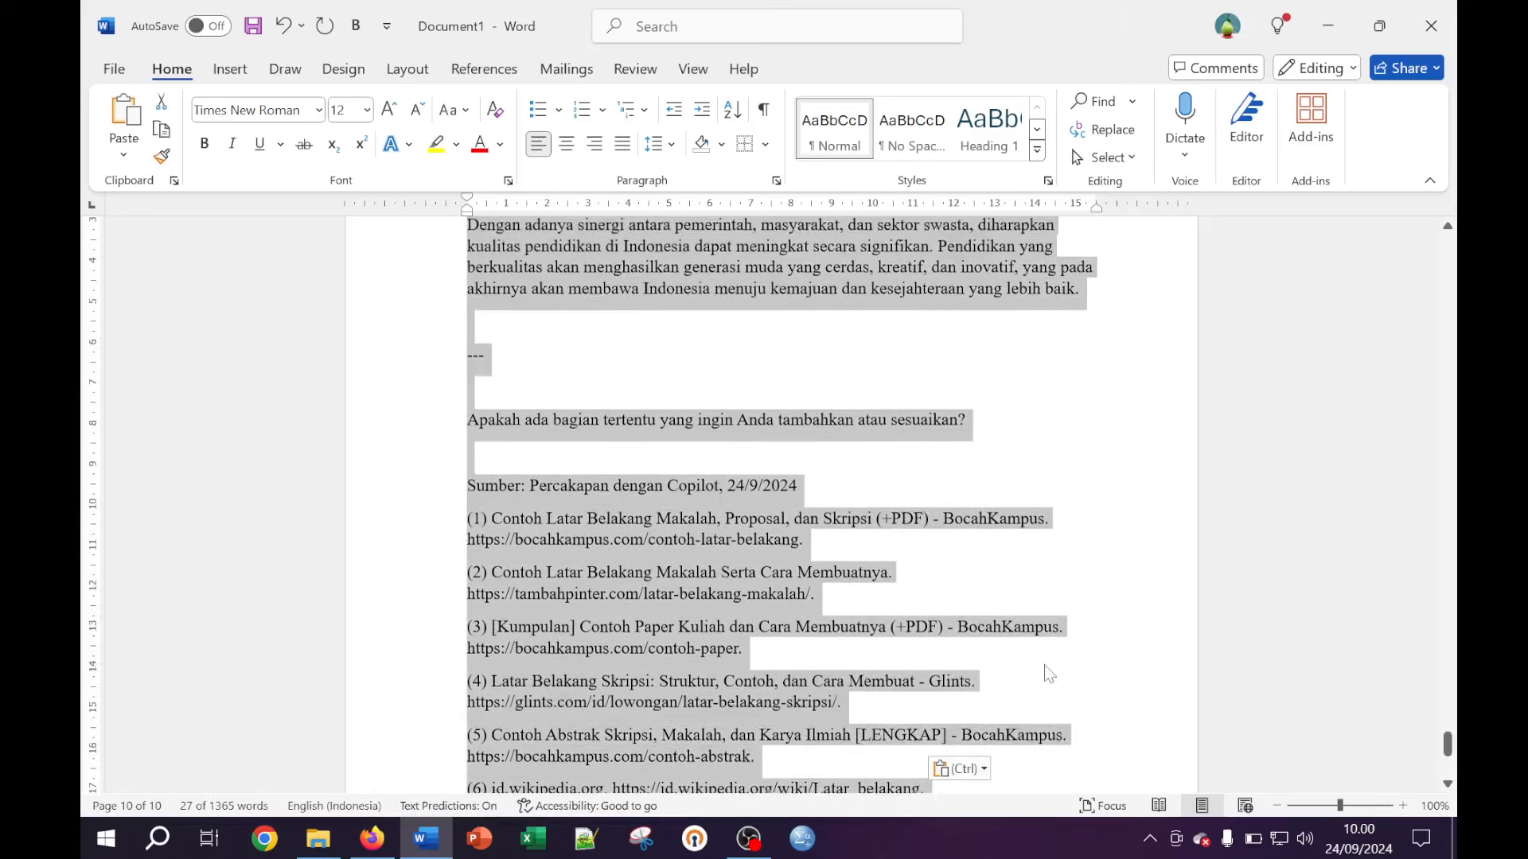
key("shift+Down")
key("shift+Down")
key("shift+Down")
key("shift+Down")
key("shift+Down")
key("shift+Down")
key("shift+Down")
key("shift+Down")
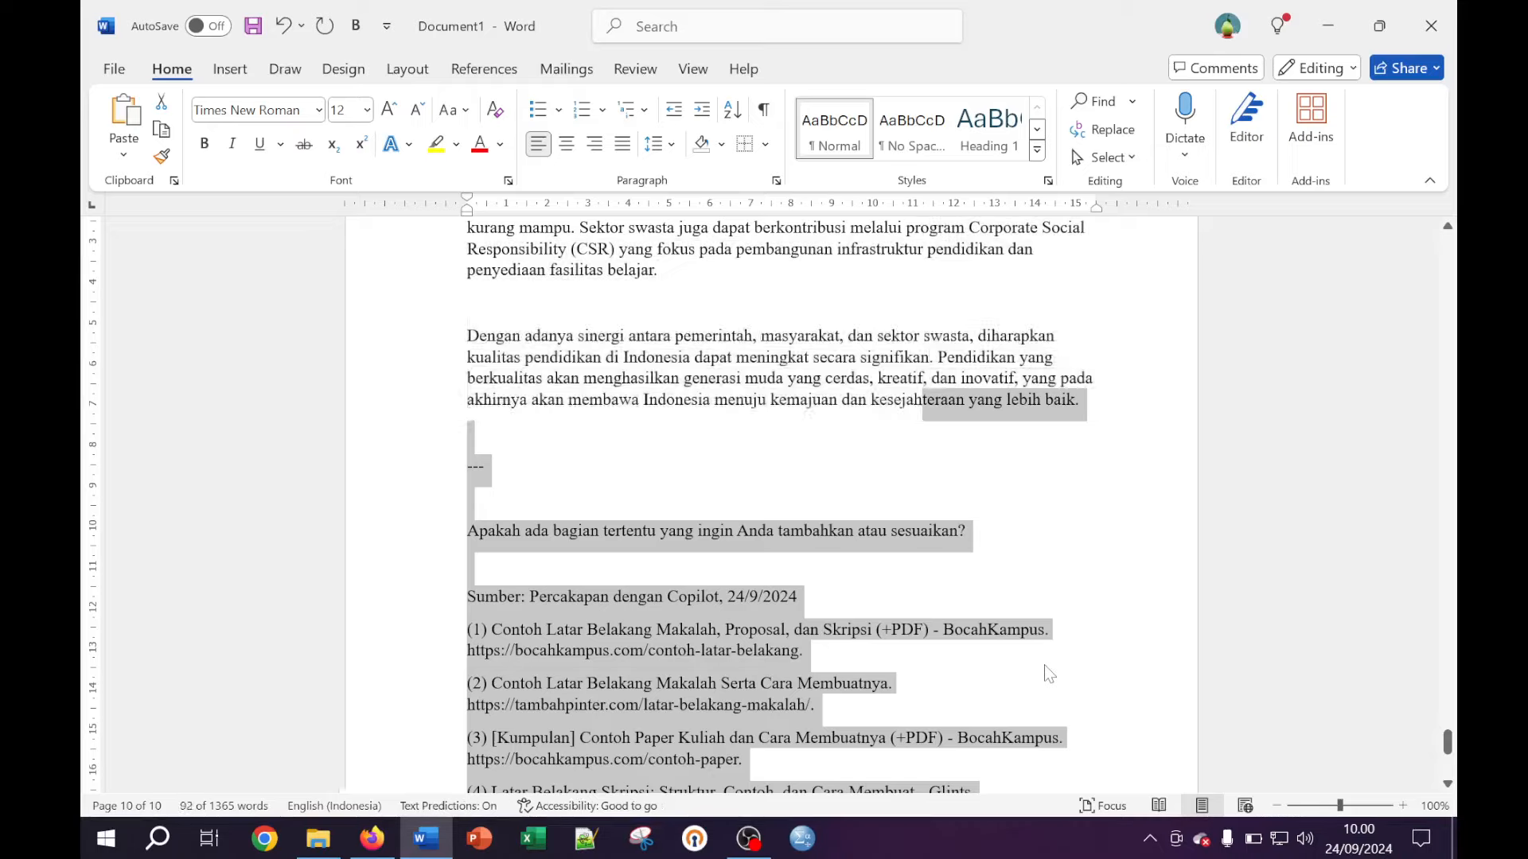
key("shift+Down")
Delete the closing question and sources; indent the Dengan adanya and Di sisi lain paragraphs
key("Delete")
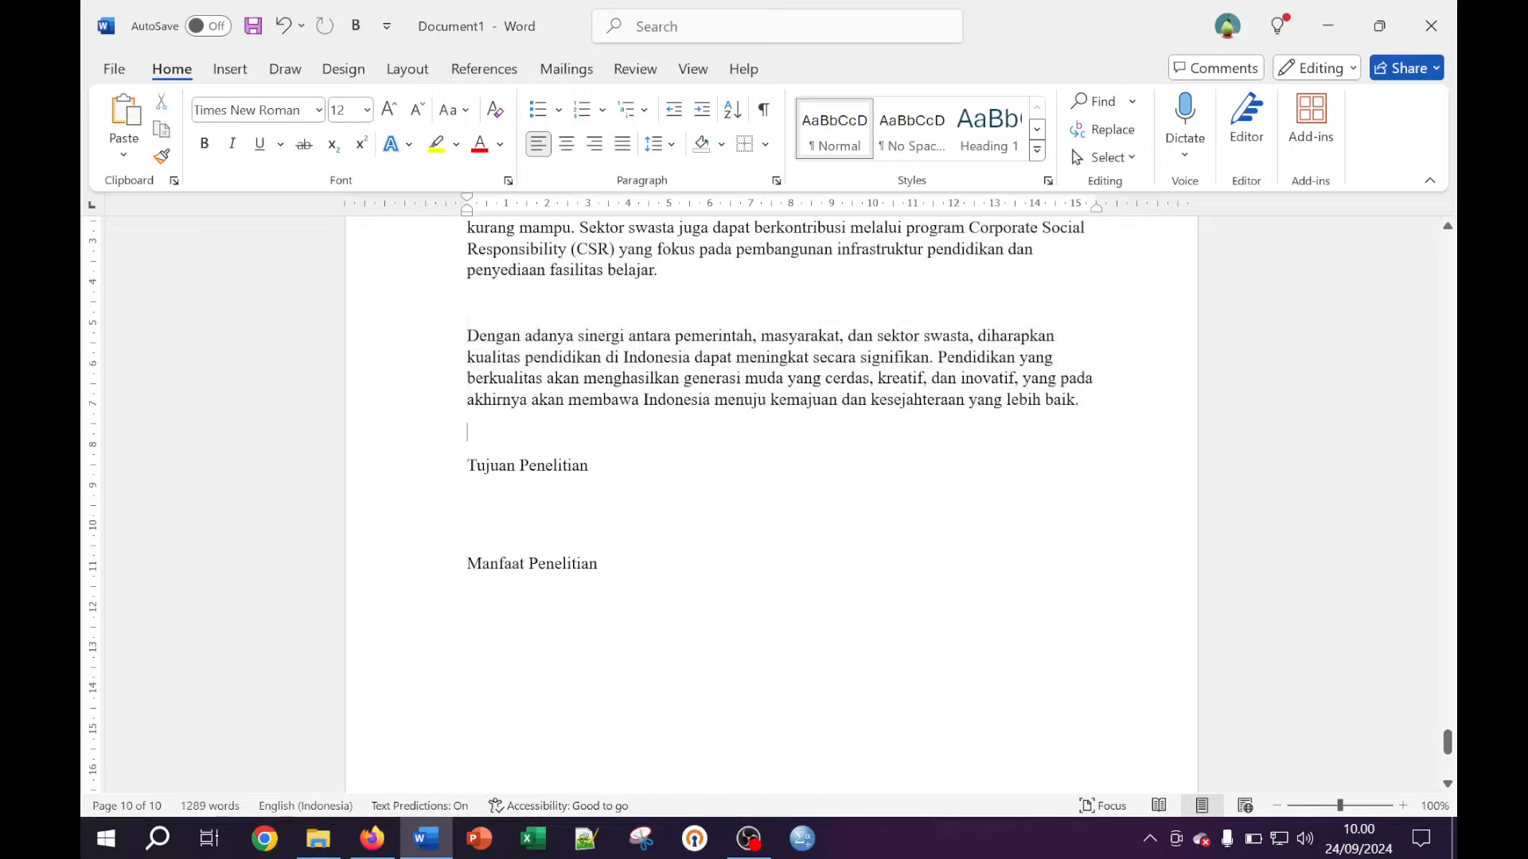
scroll(1075, 556, "up", 3)
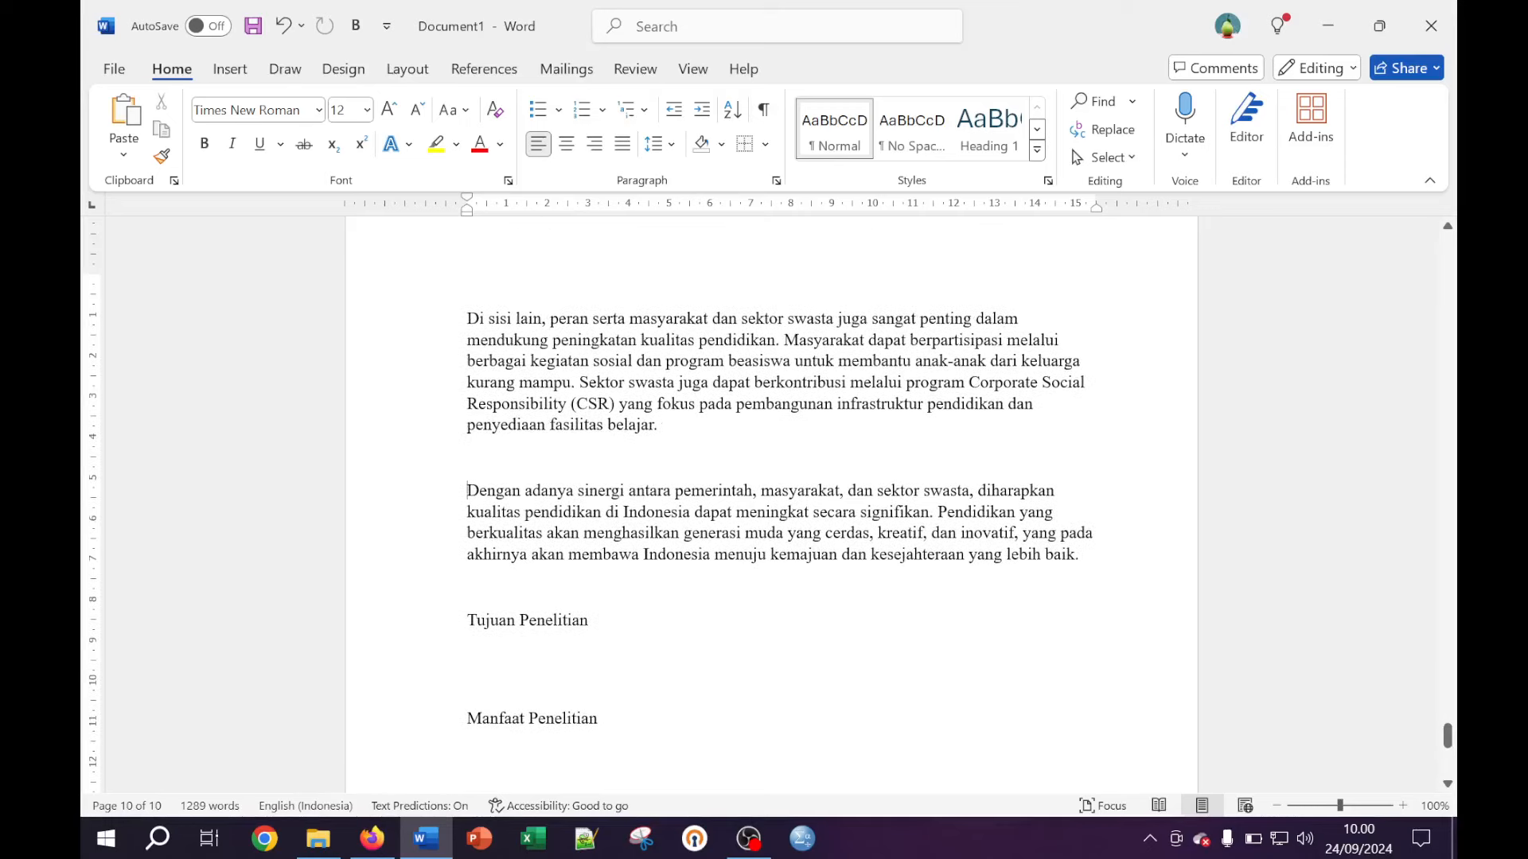
key("Tab")
key("BackSpace")
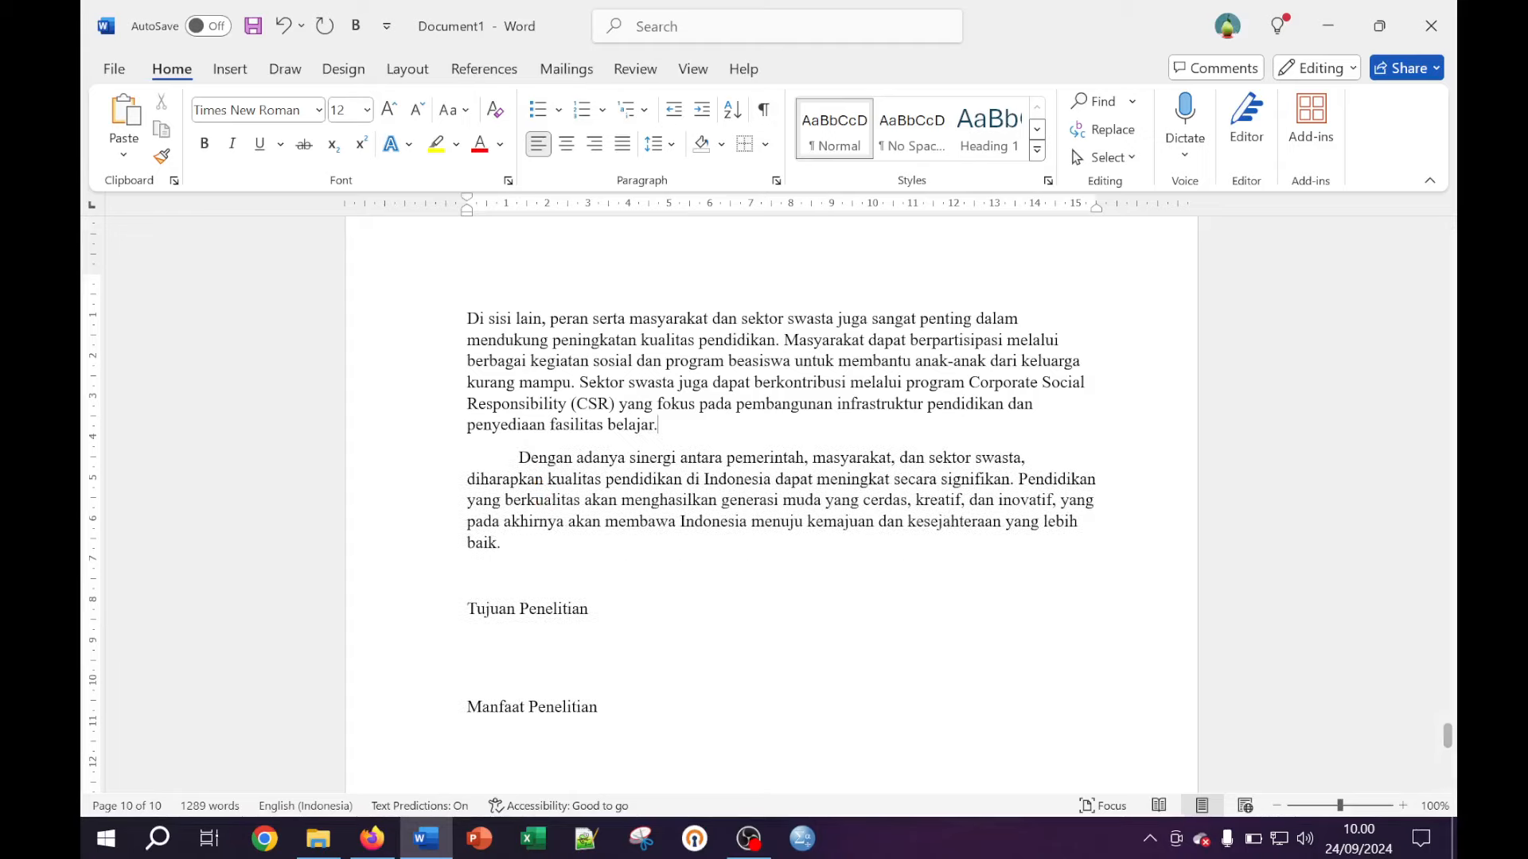
key("Tab")
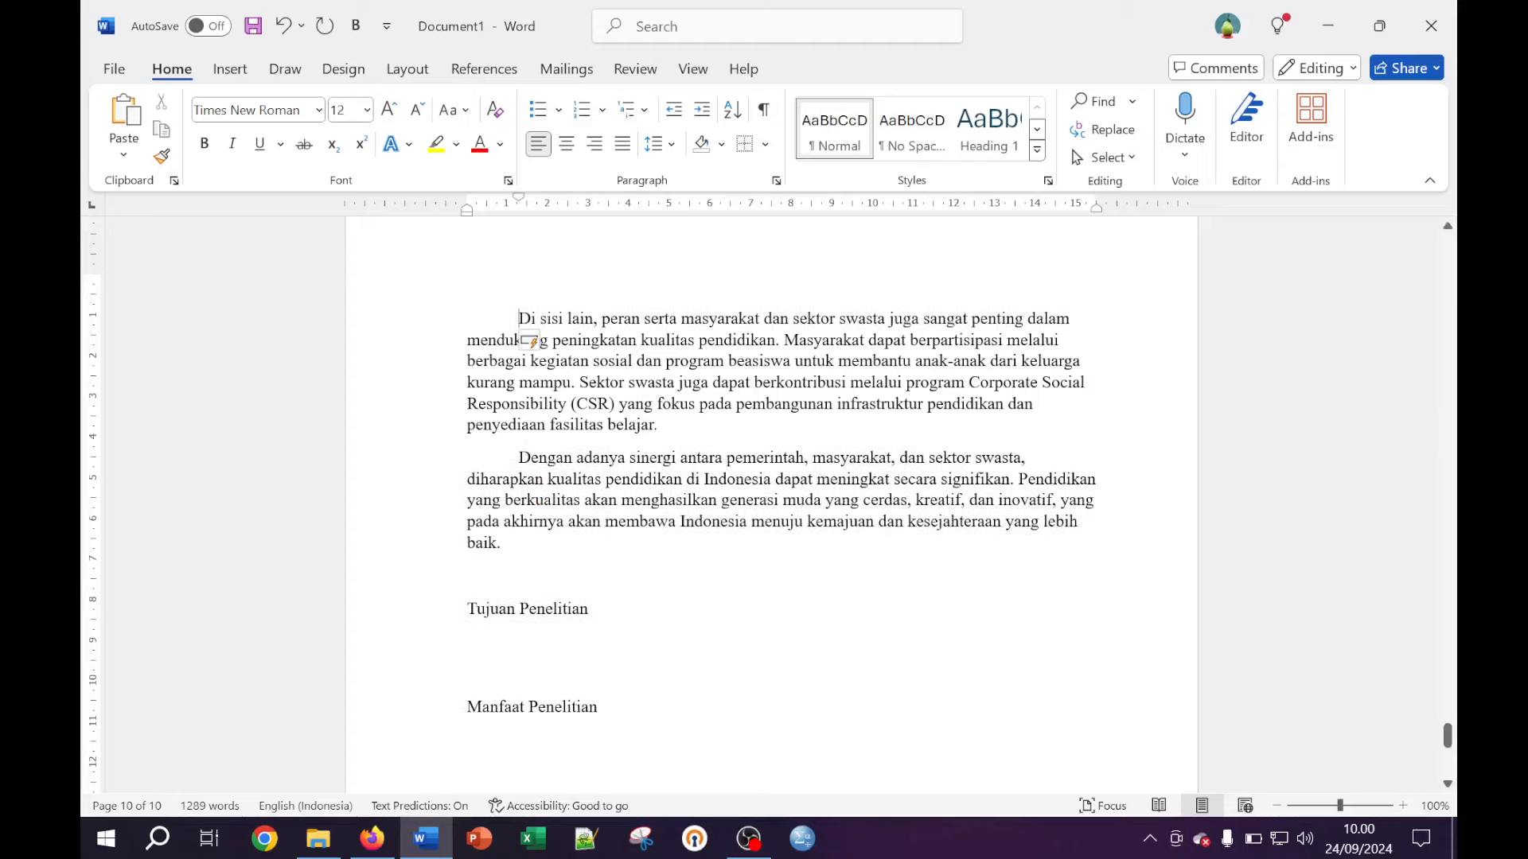
scroll(780, 509, "up", 2)
scroll(779, 509, "up", 5)
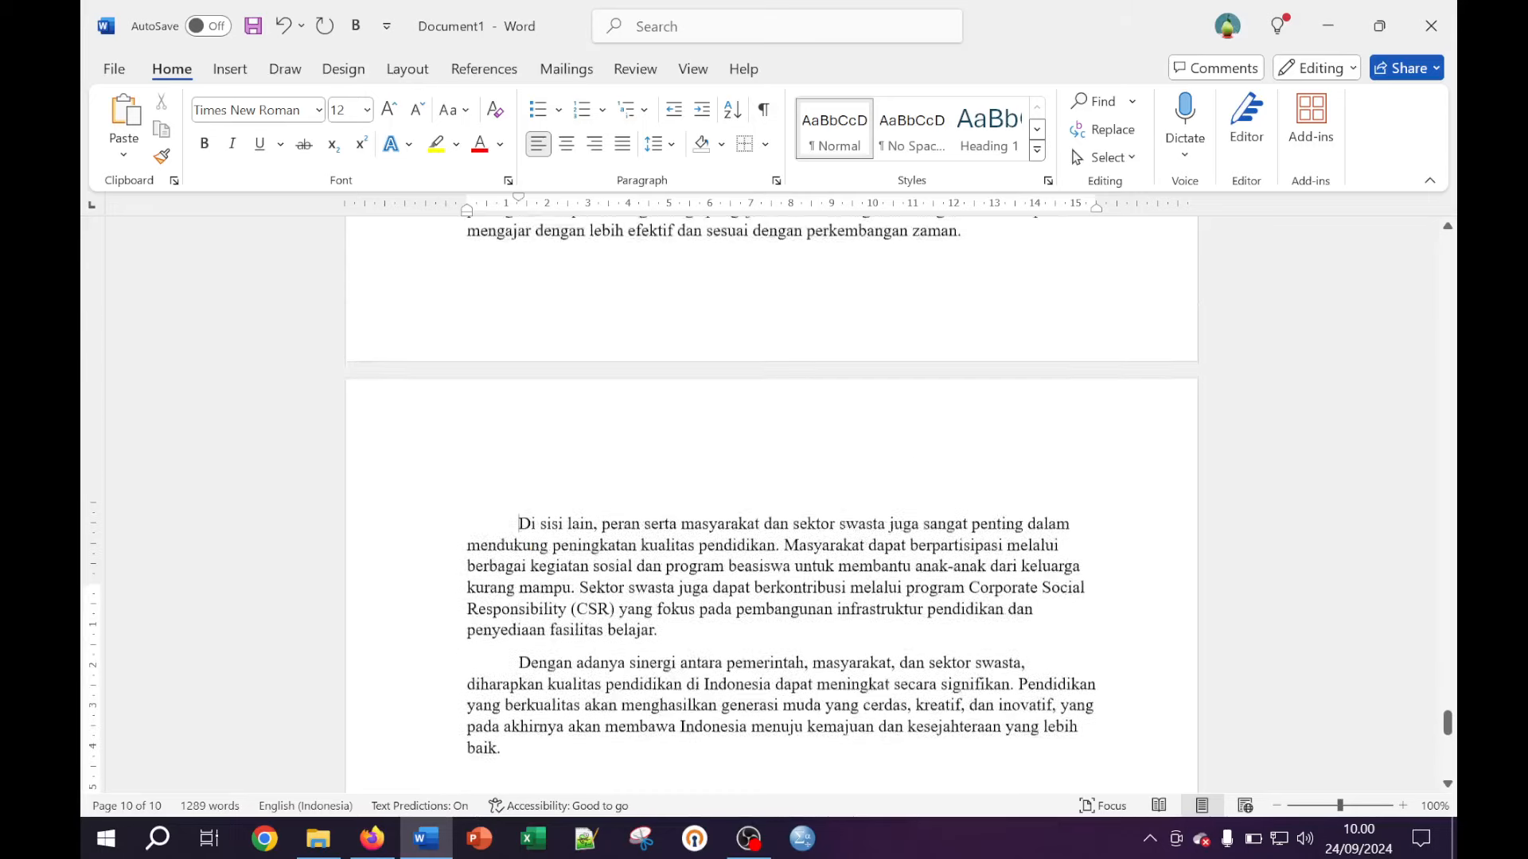
Indent Untuk mengatasi and Selain masalah paragraphs, removing the blank lines above them
left_click(467, 348)
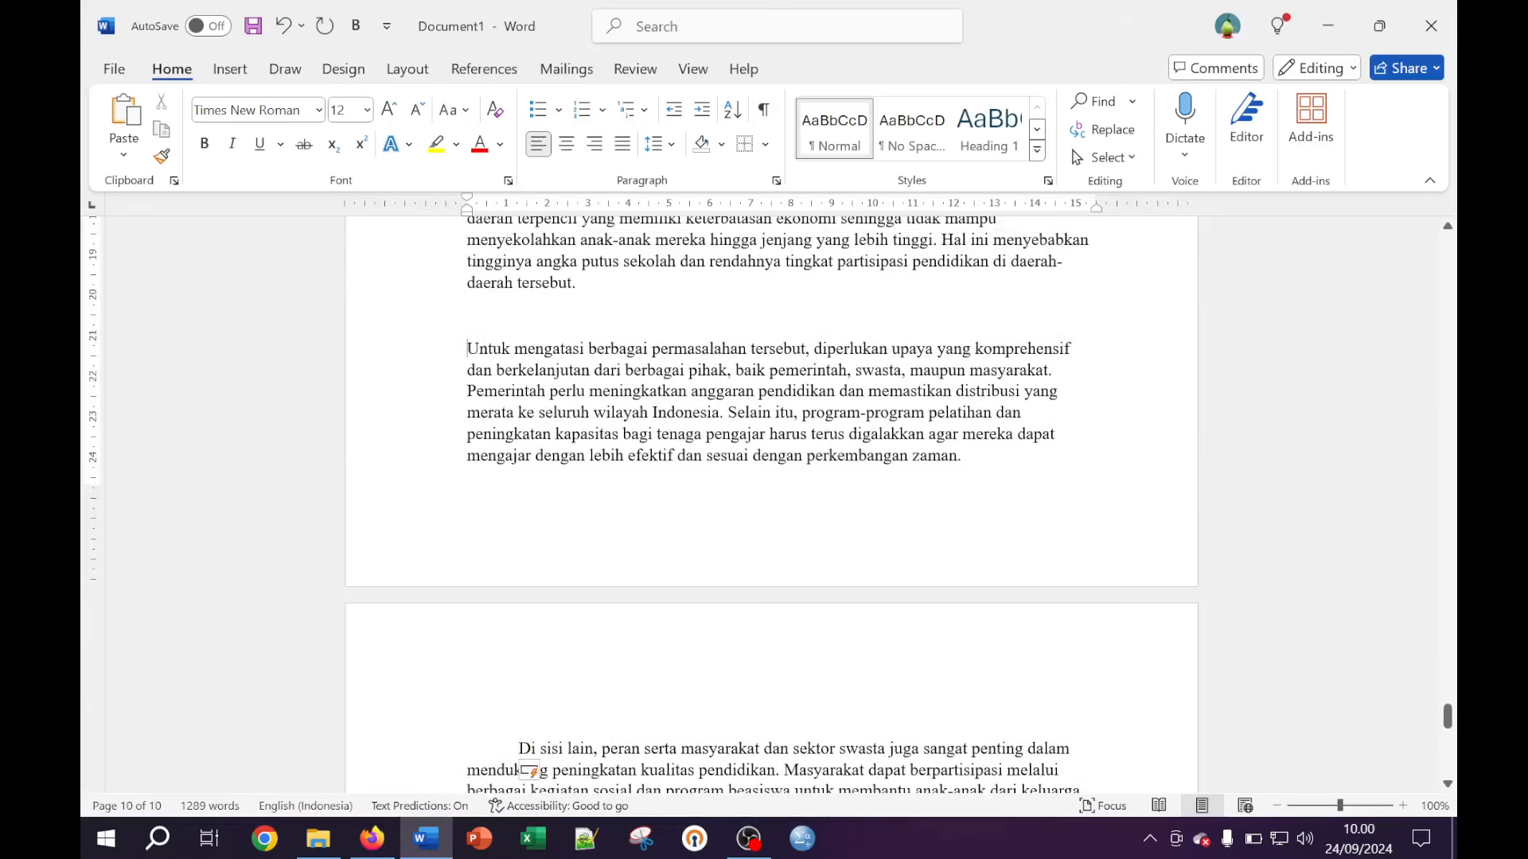
key("Tab")
key("ctrl+z")
key("ctrl+y")
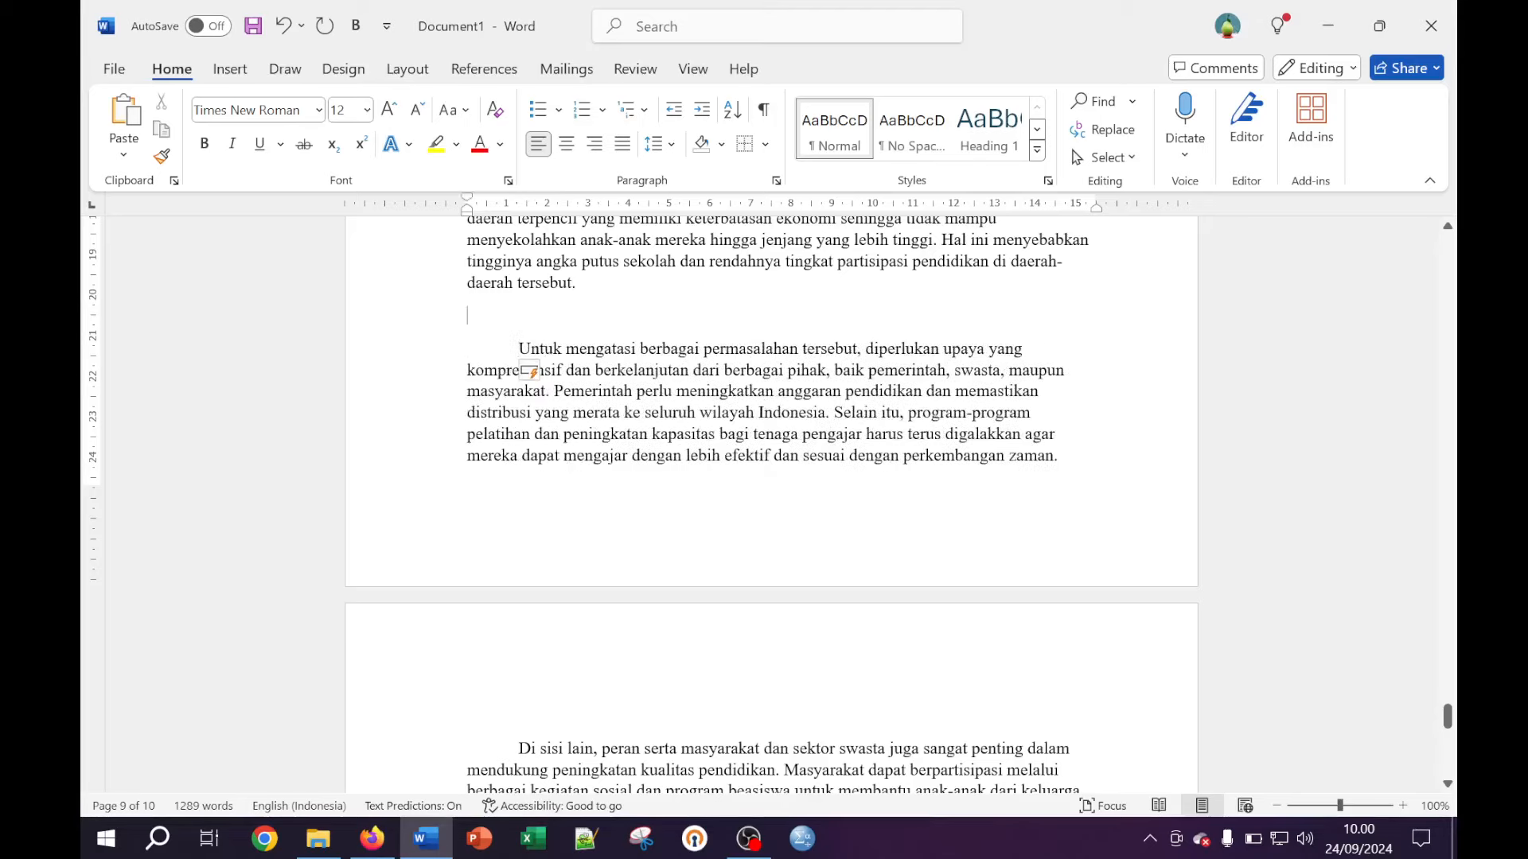
key("BackSpace")
scroll(769, 505, "up", 4)
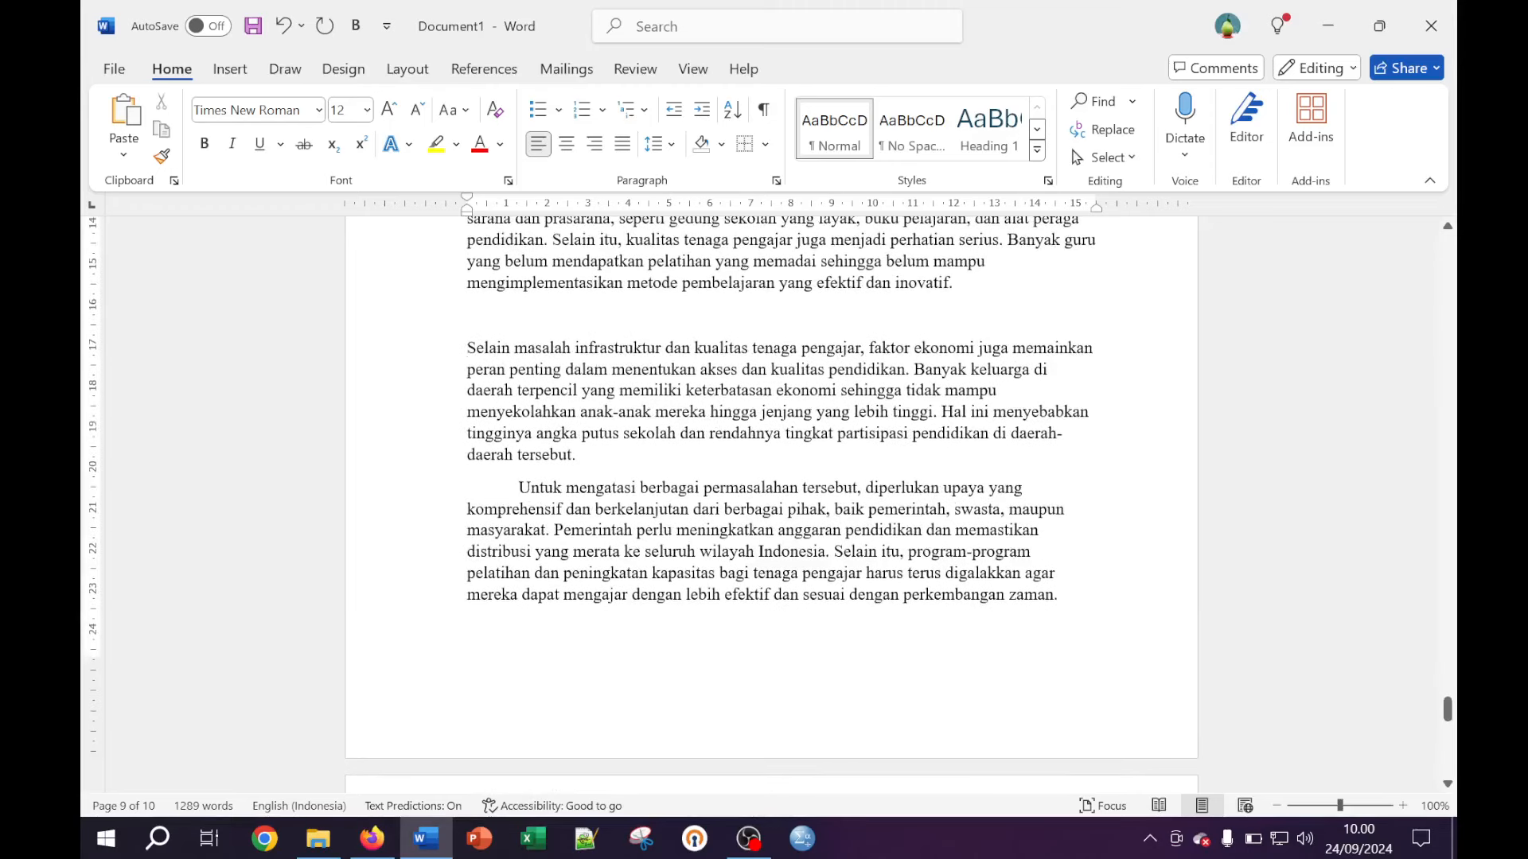
left_click(467, 348)
key("Tab")
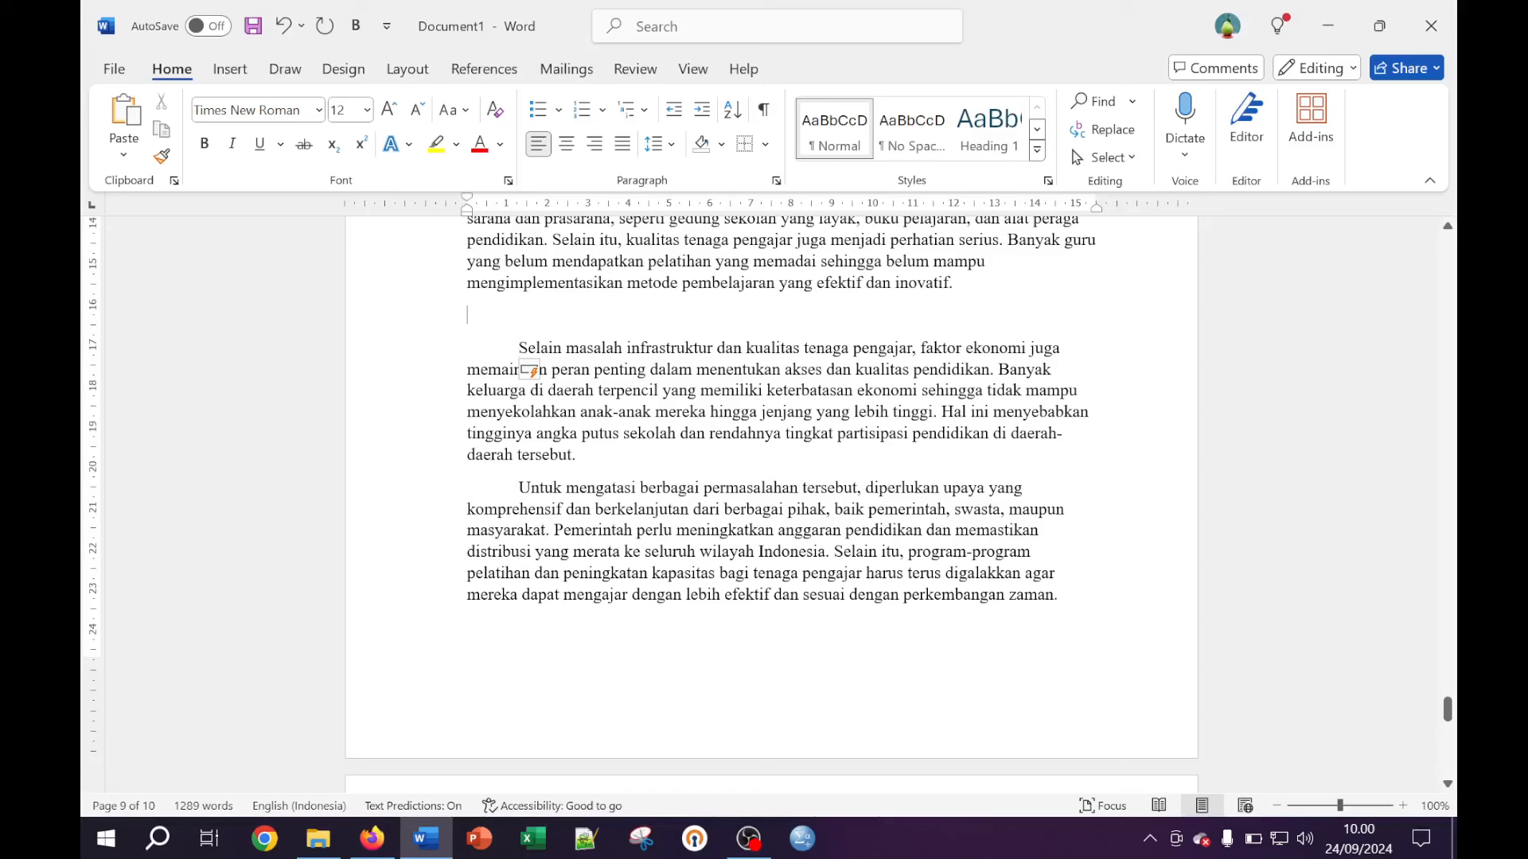
key("Up")
key("BackSpace")
Indent the Salah satu masalah and Pendidikan paragraphs, removing the blank line between
scroll(768, 504, "up", 5)
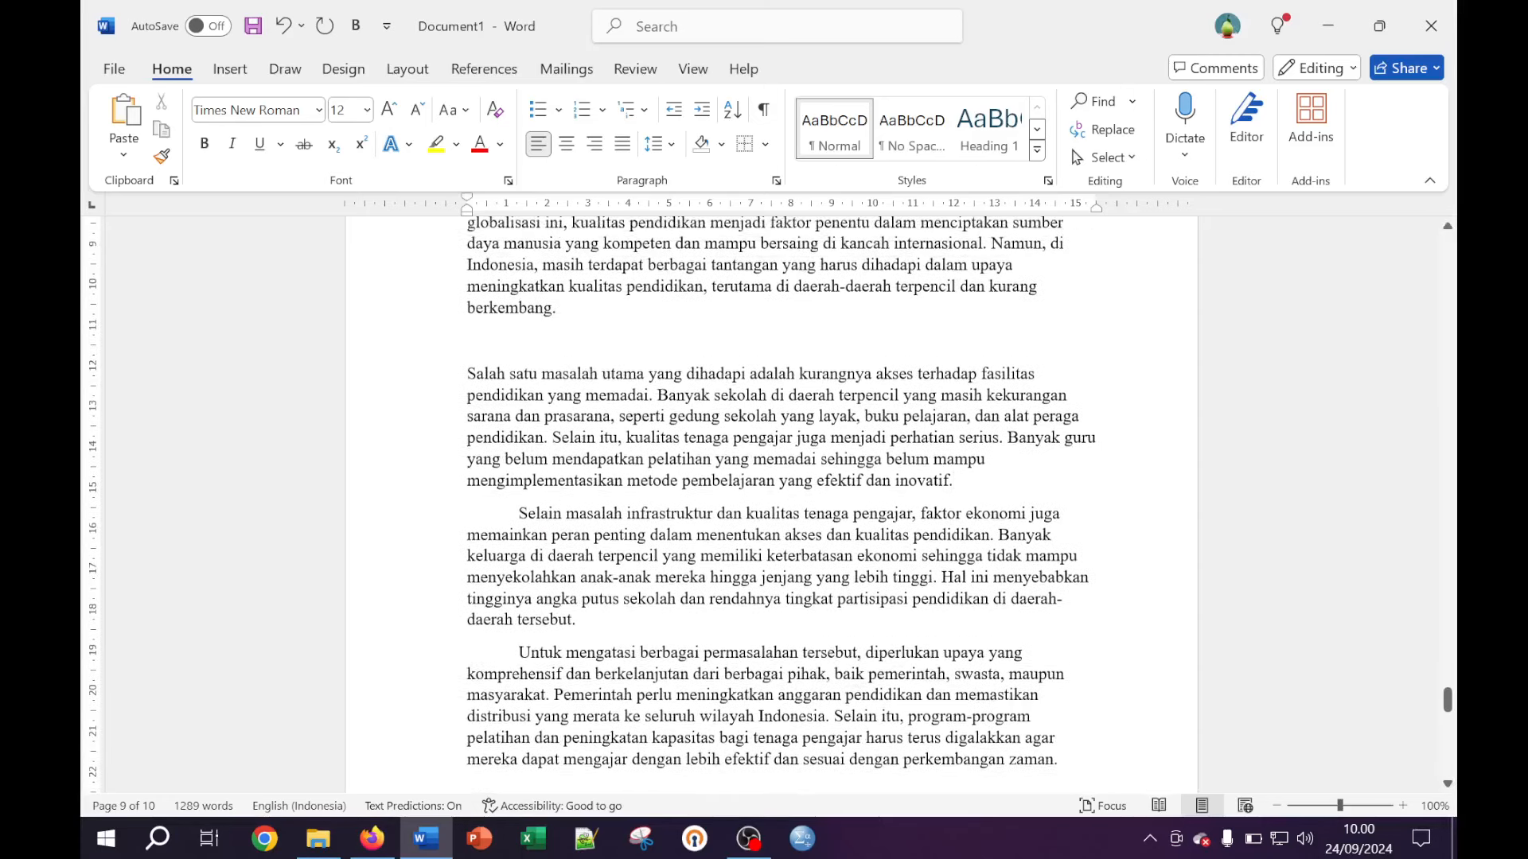
key("Tab")
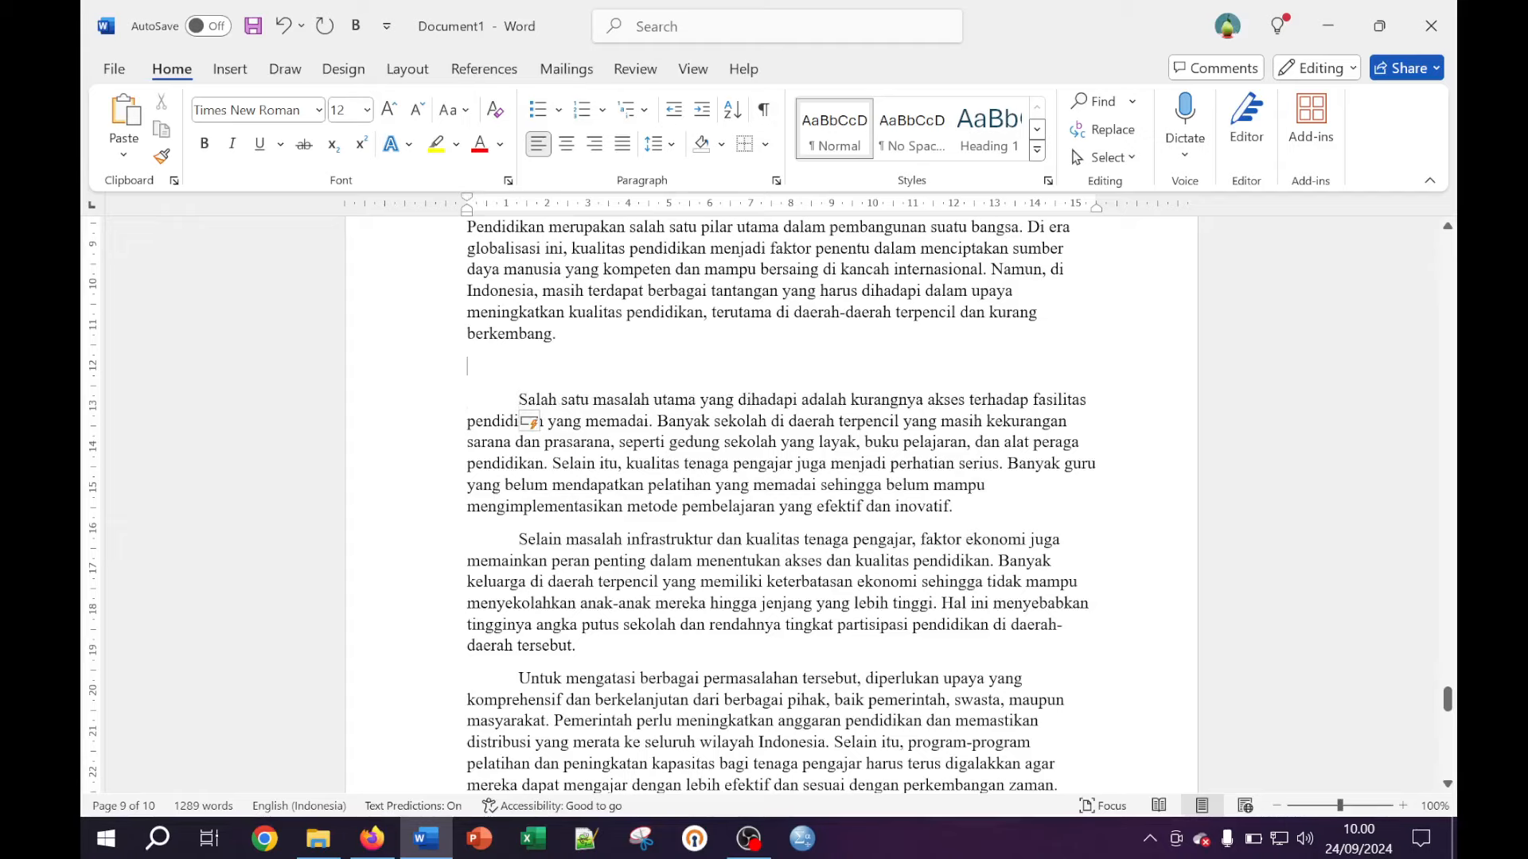
key("BackSpace")
scroll(768, 504, "up", 6)
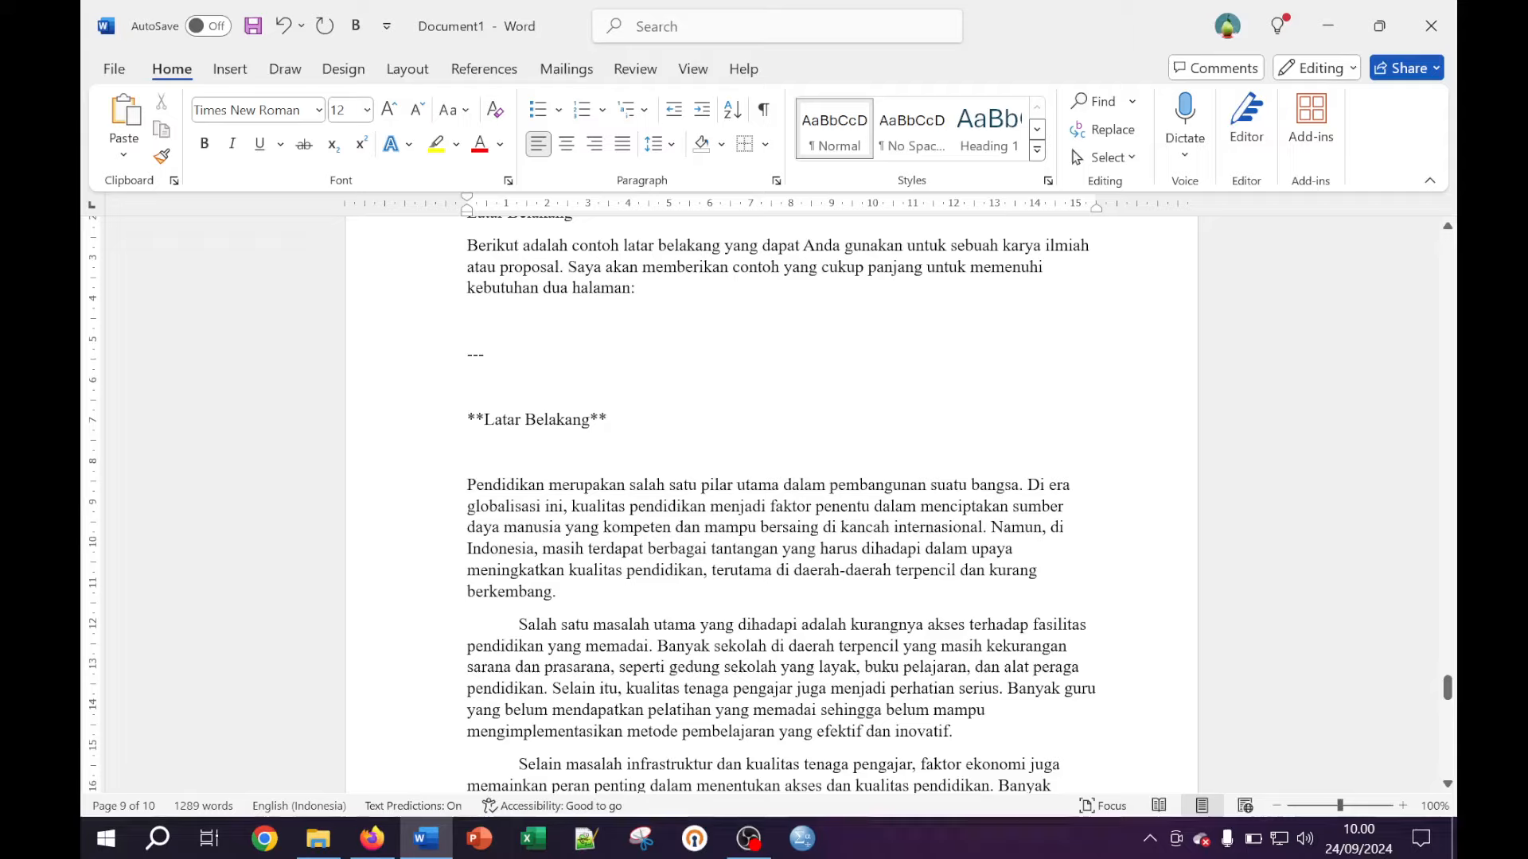
key("Tab")
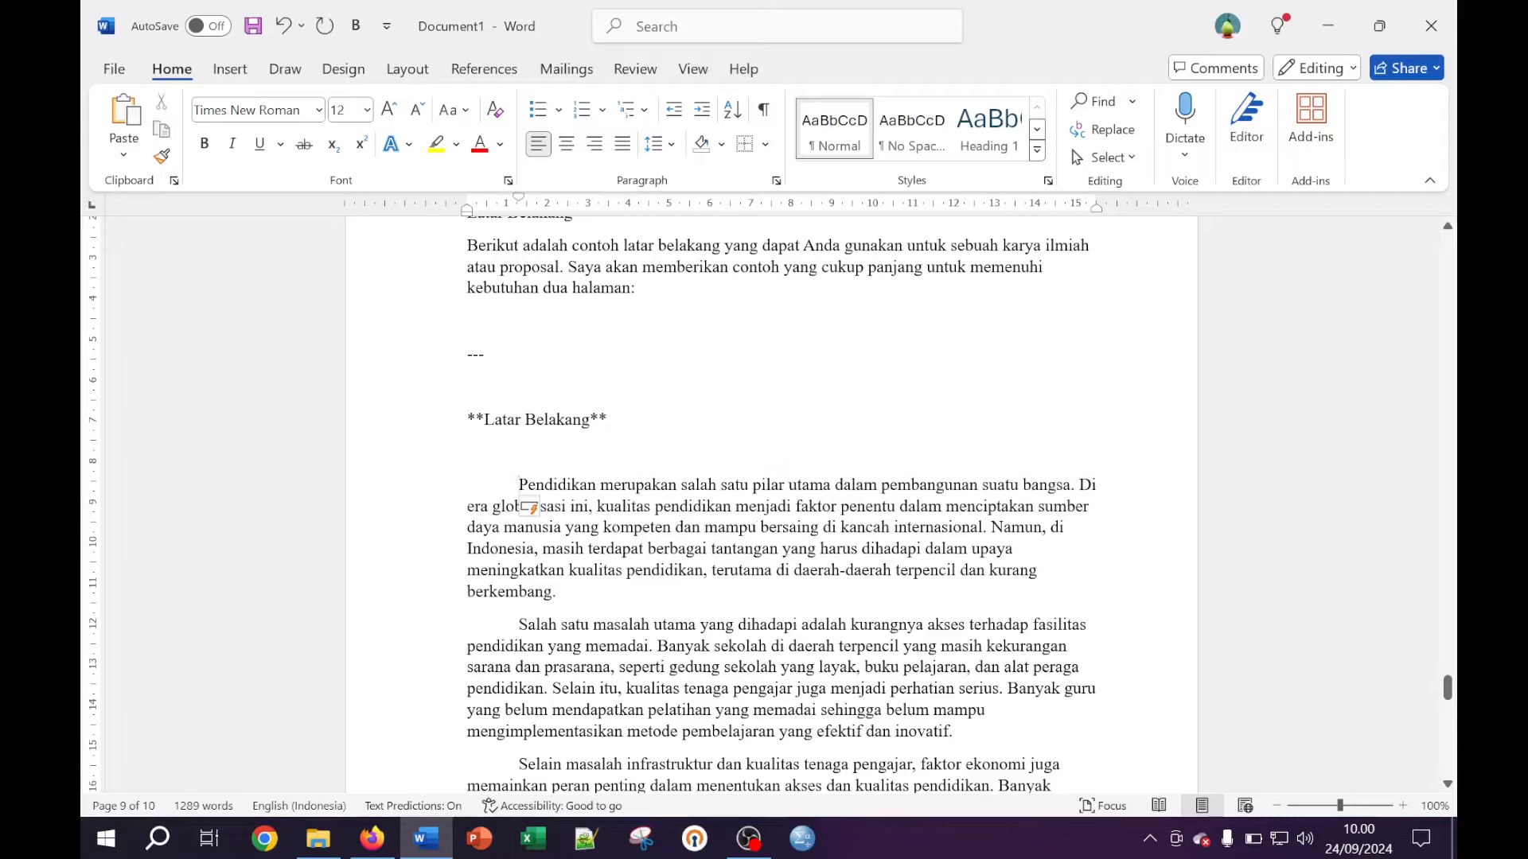
Delete Copilot's introductory 'Berikut adalah contoh…' text and its leftover fragment under Latar Belakang
left_click(607, 420)
key("shift+Up")
key("shift+Up")
key("shift+Up")
key("shift+Up")
key("shift+Up")
key("shift+Up")
key("shift+Up")
key("shift+Up")
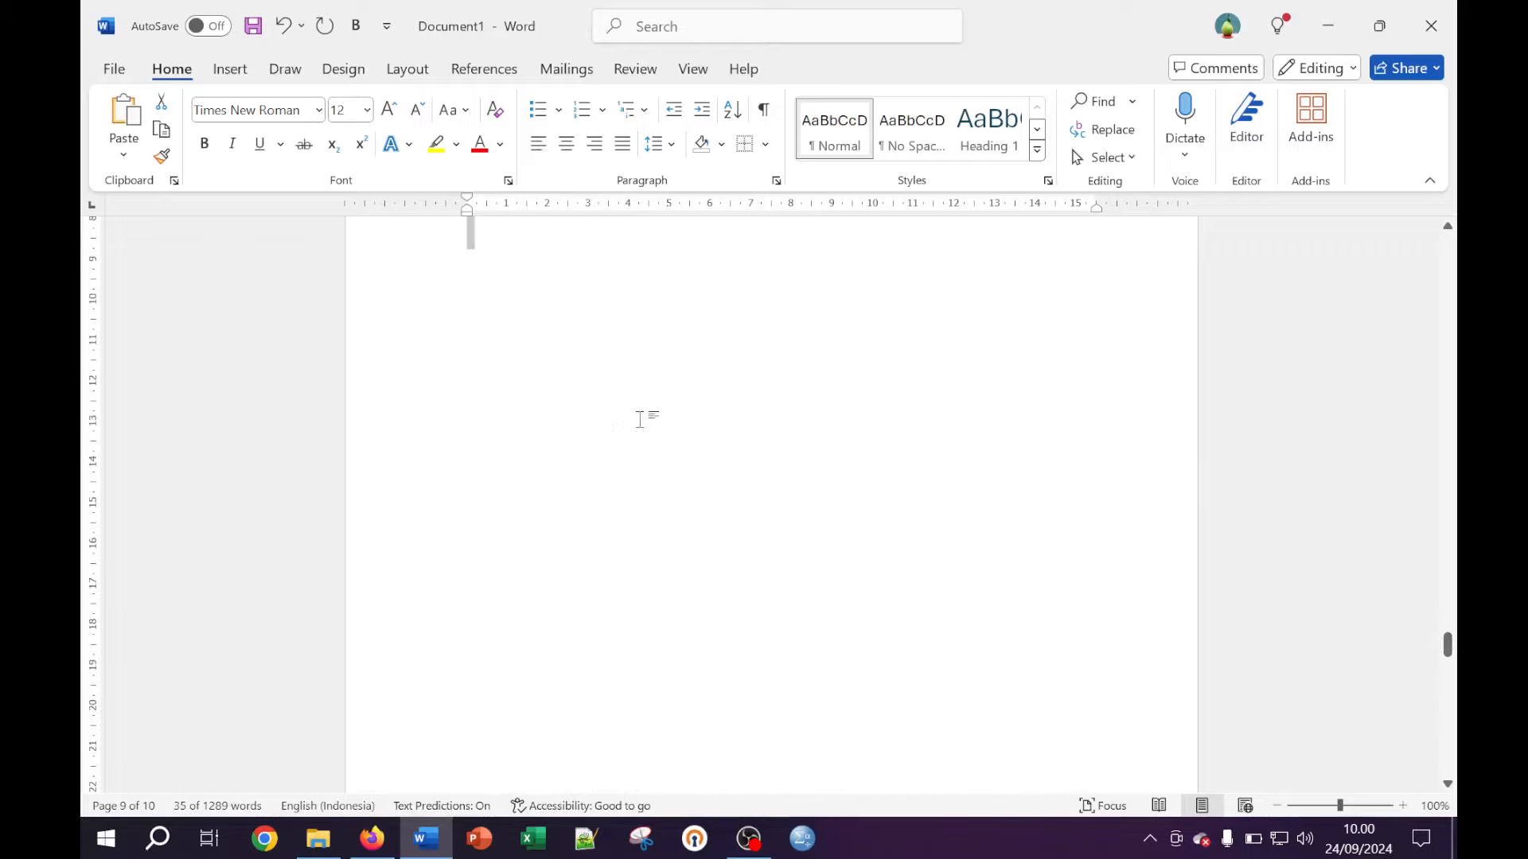
key("shift+Down")
key("shift+Down")
key("shift+Down")
key("shift+Down")
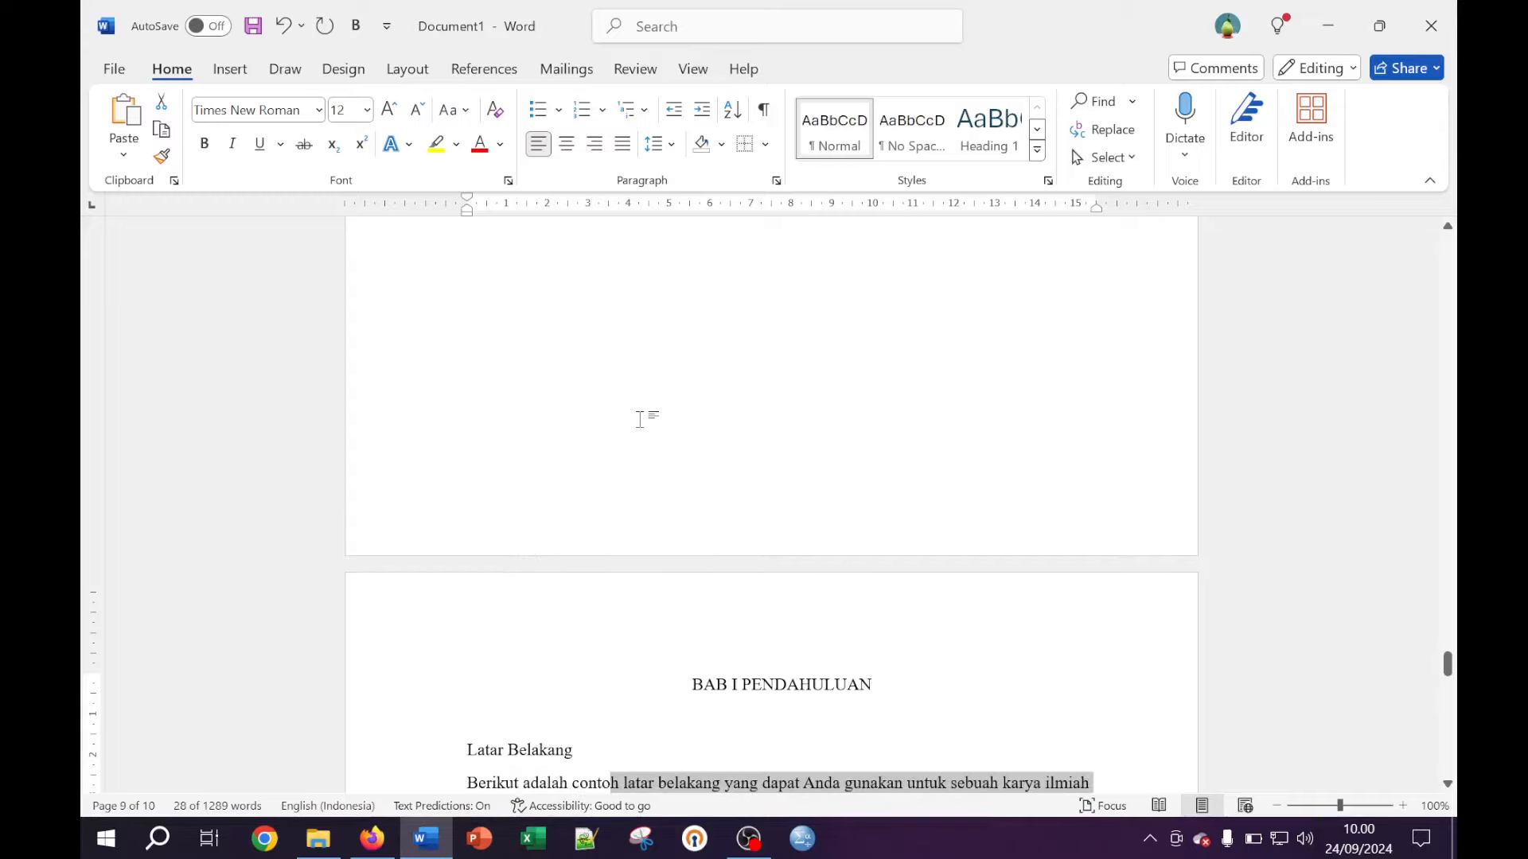
key("Delete")
scroll(686, 362, "down", 2)
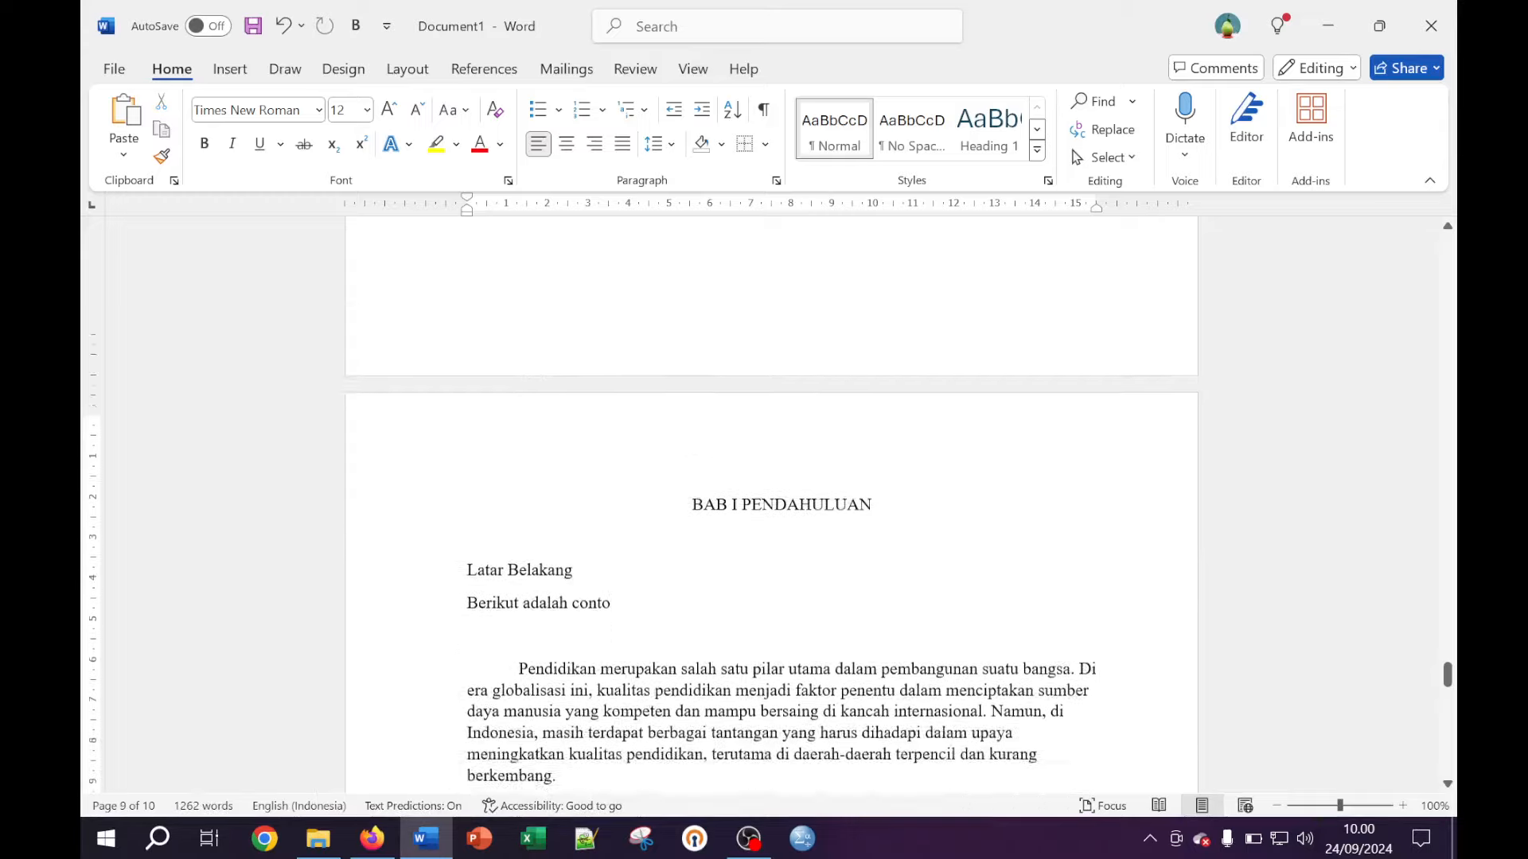
scroll(647, 513, "down", 1)
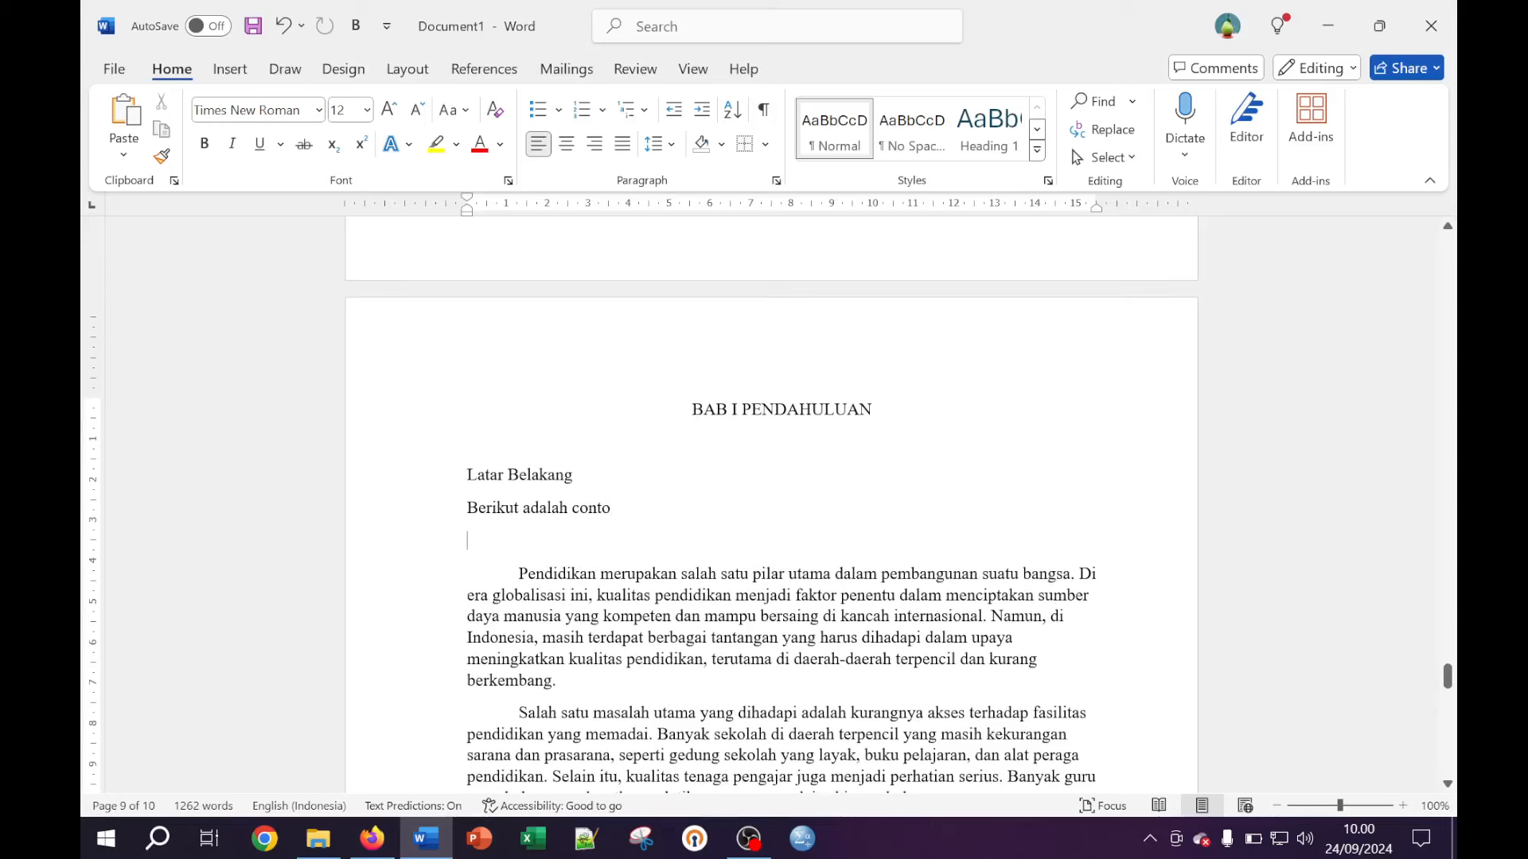
key("shift+Home")
key("Delete")
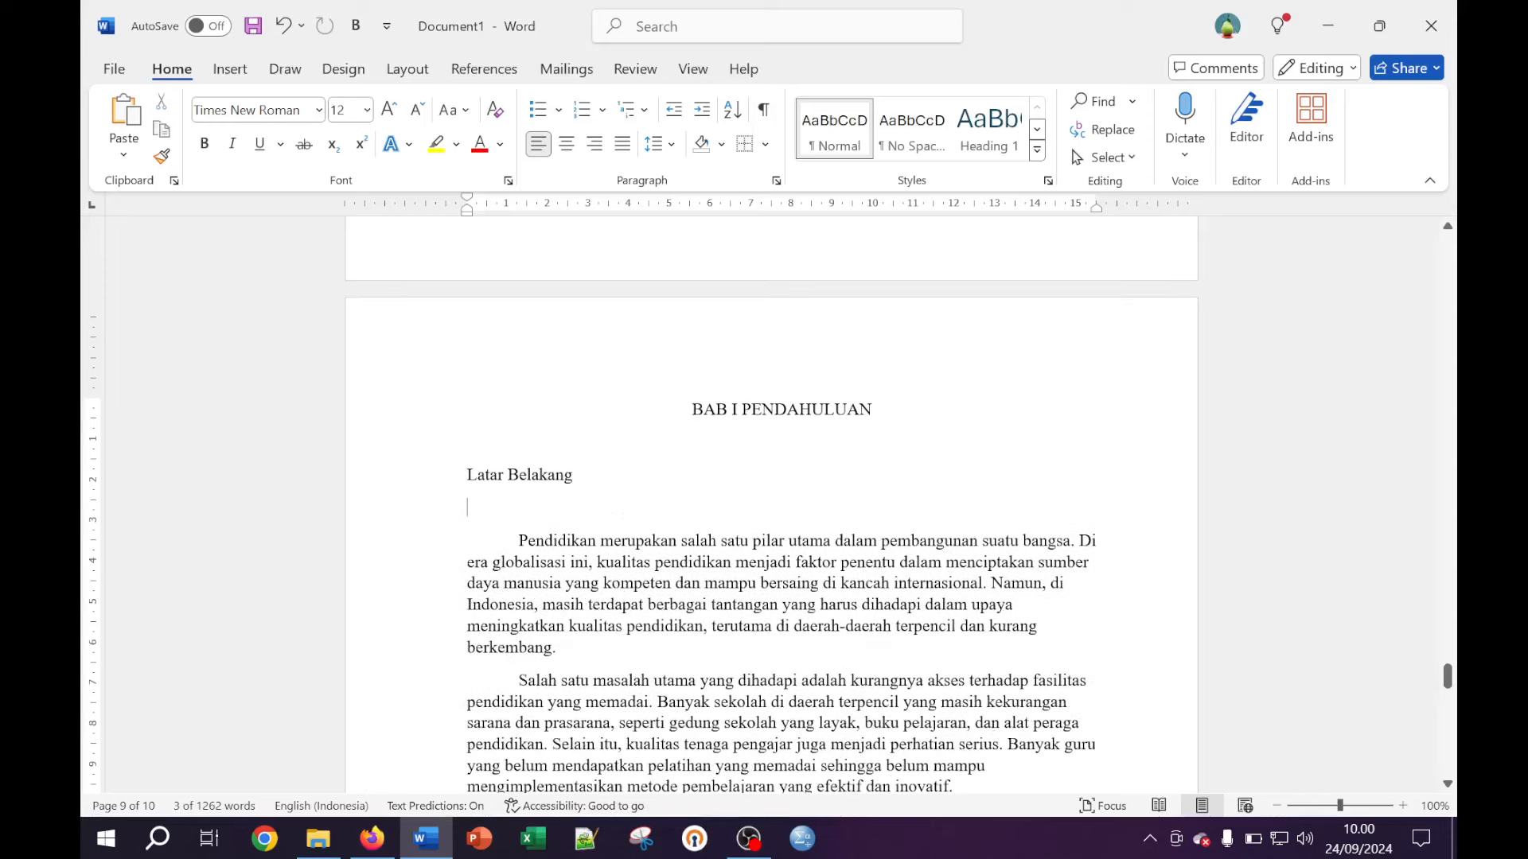
key("Delete")
key("ctrl+z")
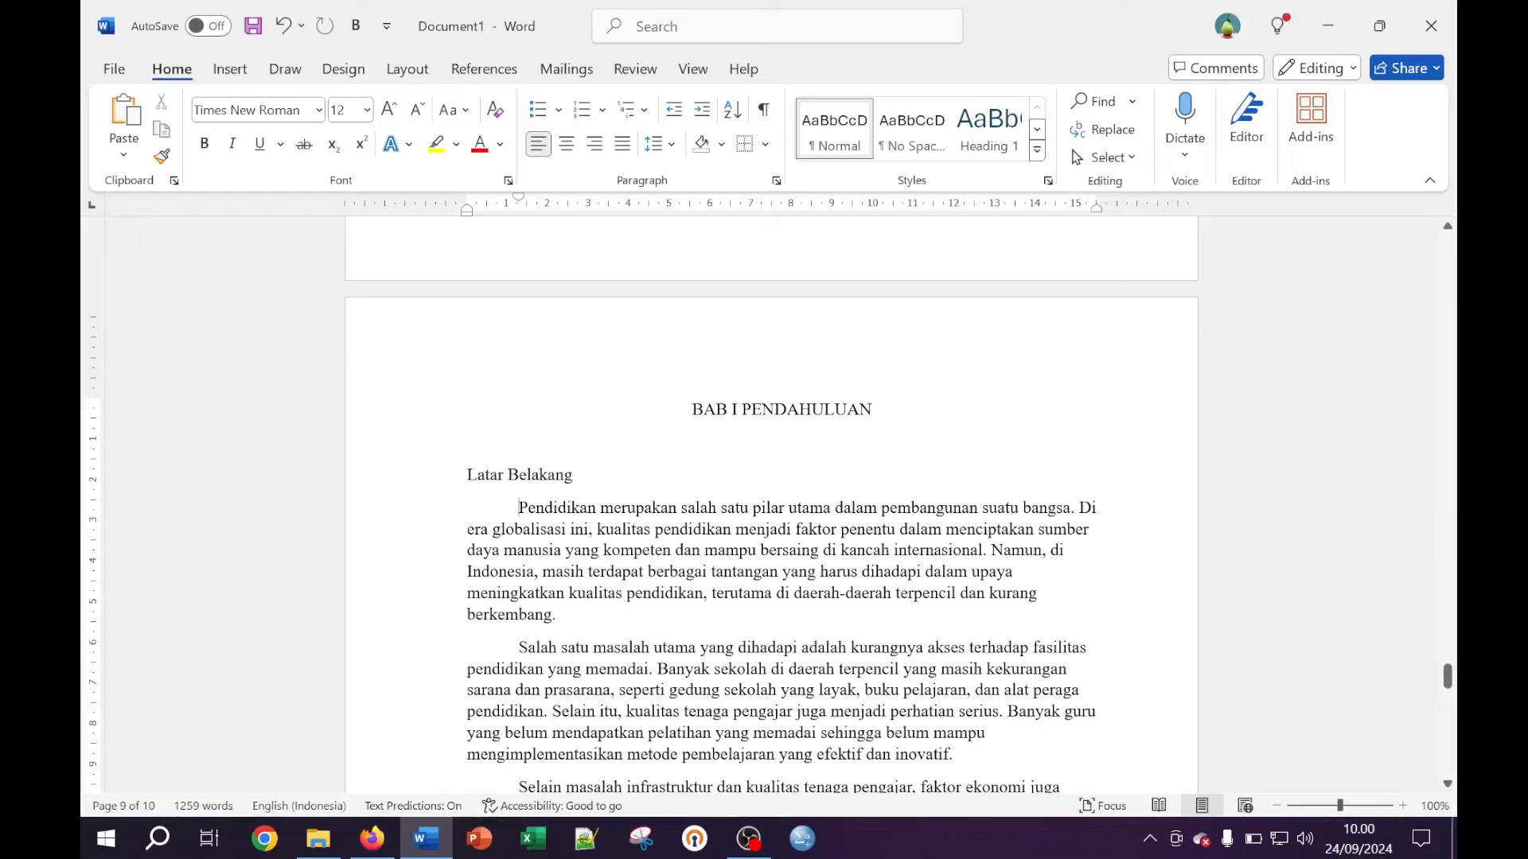
scroll(771, 509, "down", 2)
scroll(771, 510, "down", 4)
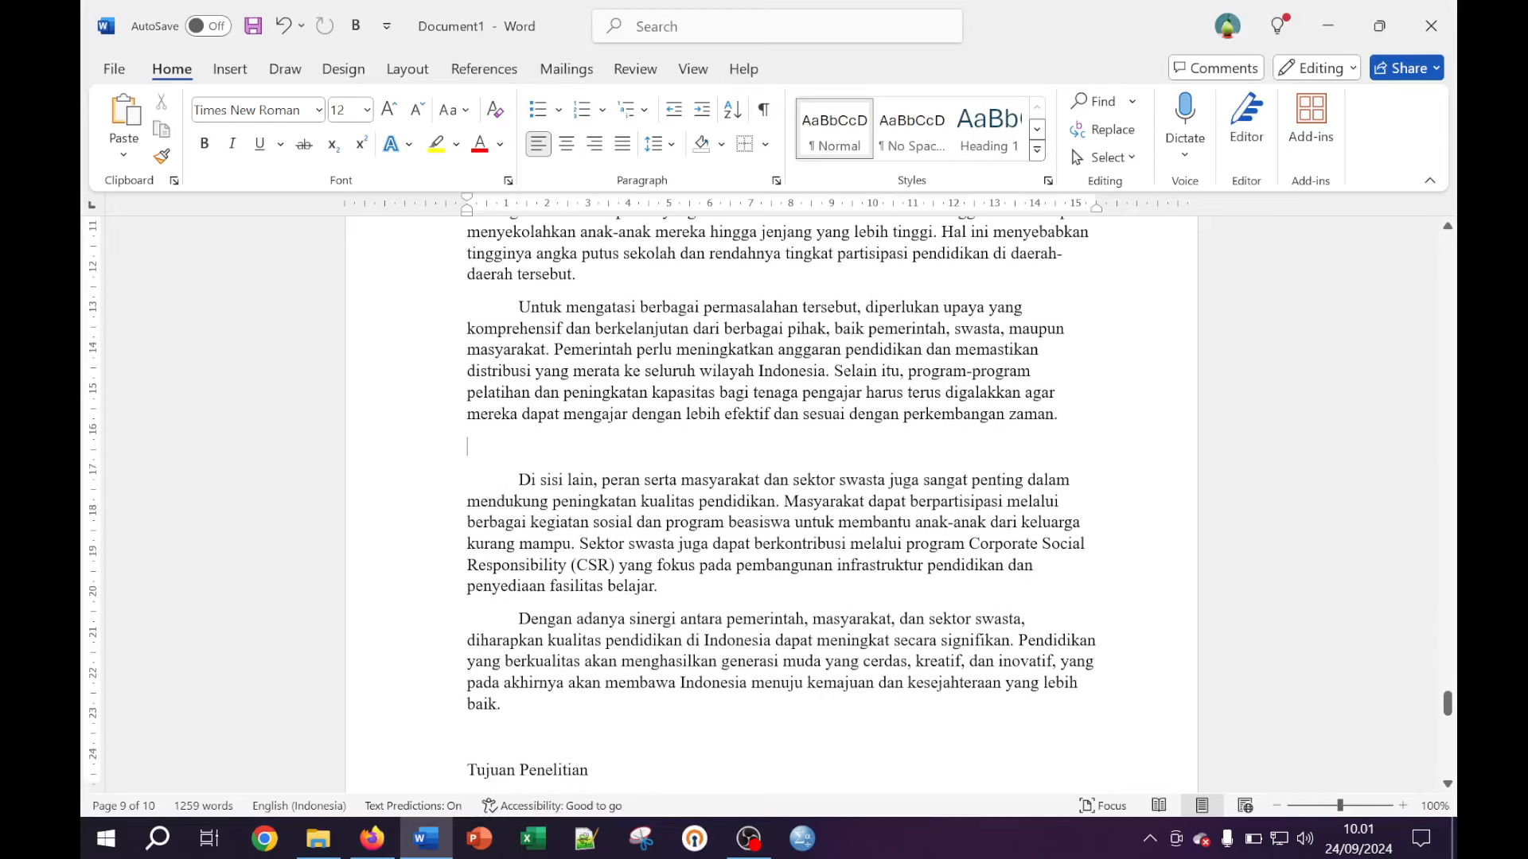
Remove the stray blank line, then justify the BAB I paragraphs with 2,0 line spacing
key("ctrl+z")
scroll(771, 509, "up", 4)
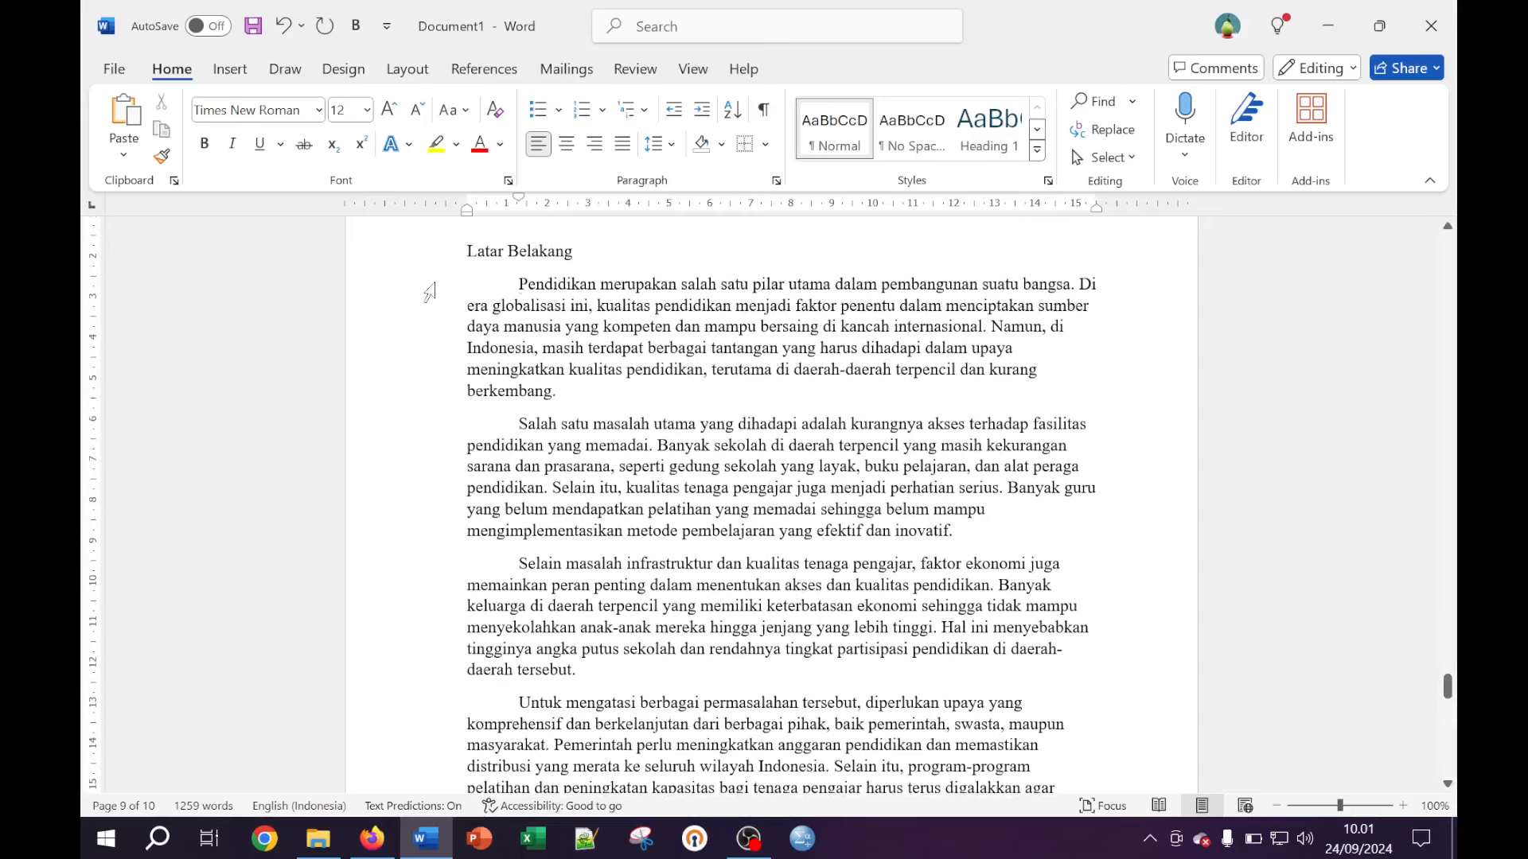
left_click(434, 288)
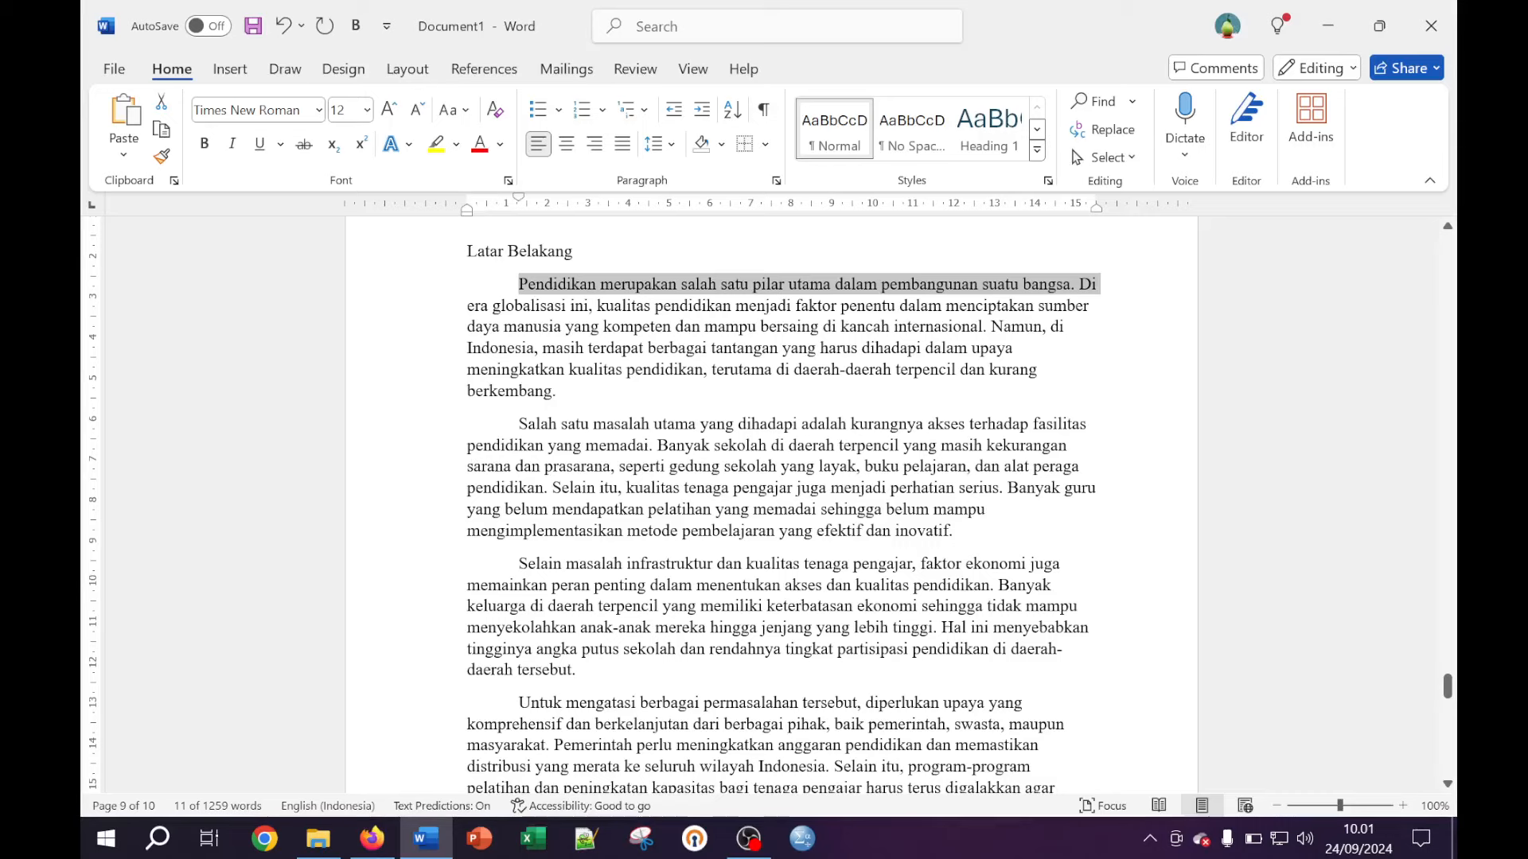
scroll(771, 509, "down", 4)
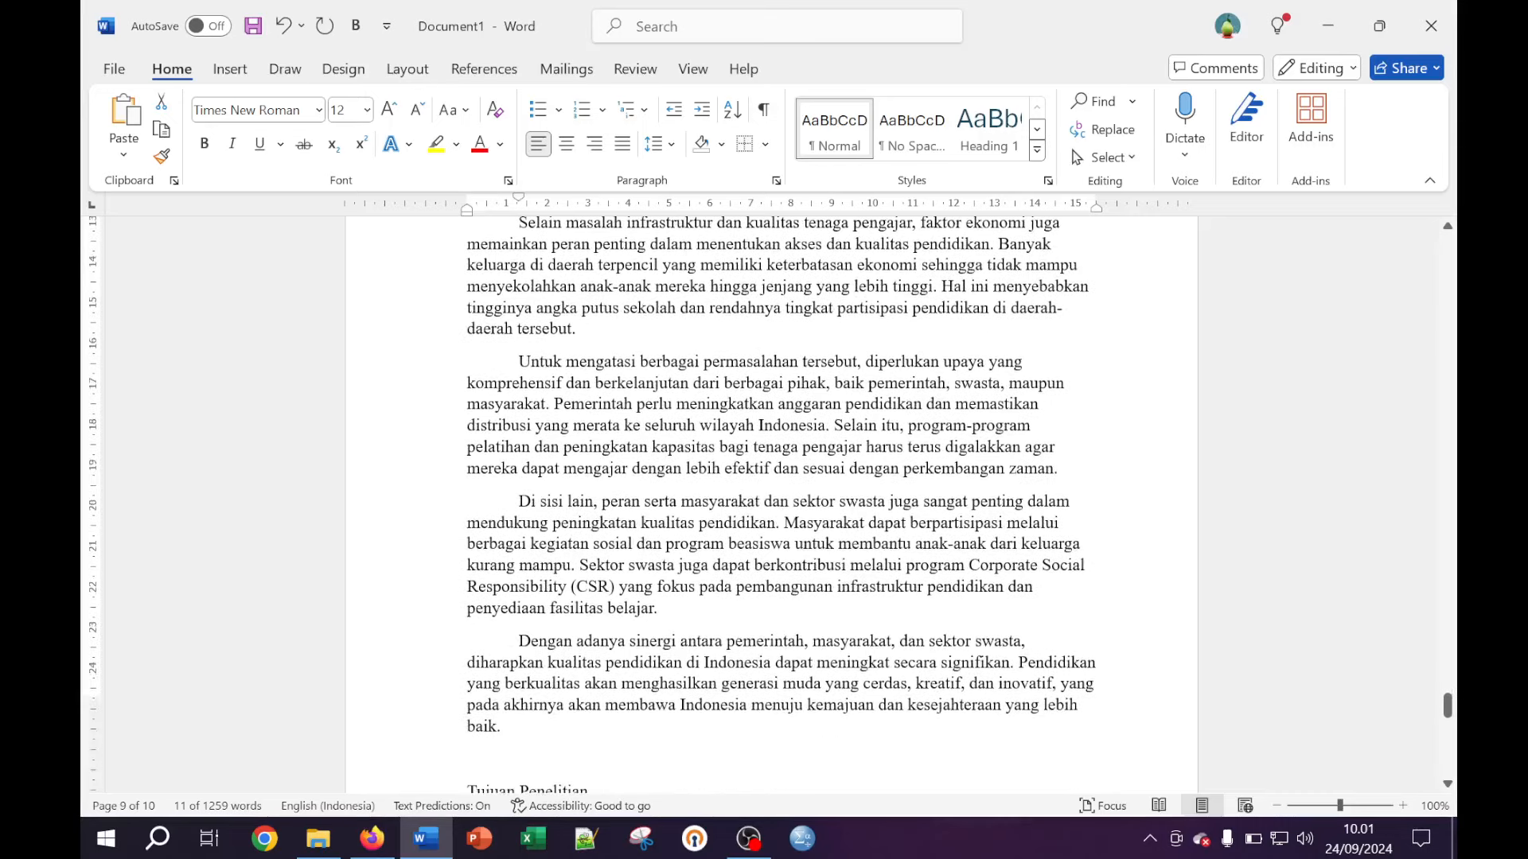
scroll(561, 575, "down", 2)
left_click(561, 575, "shift")
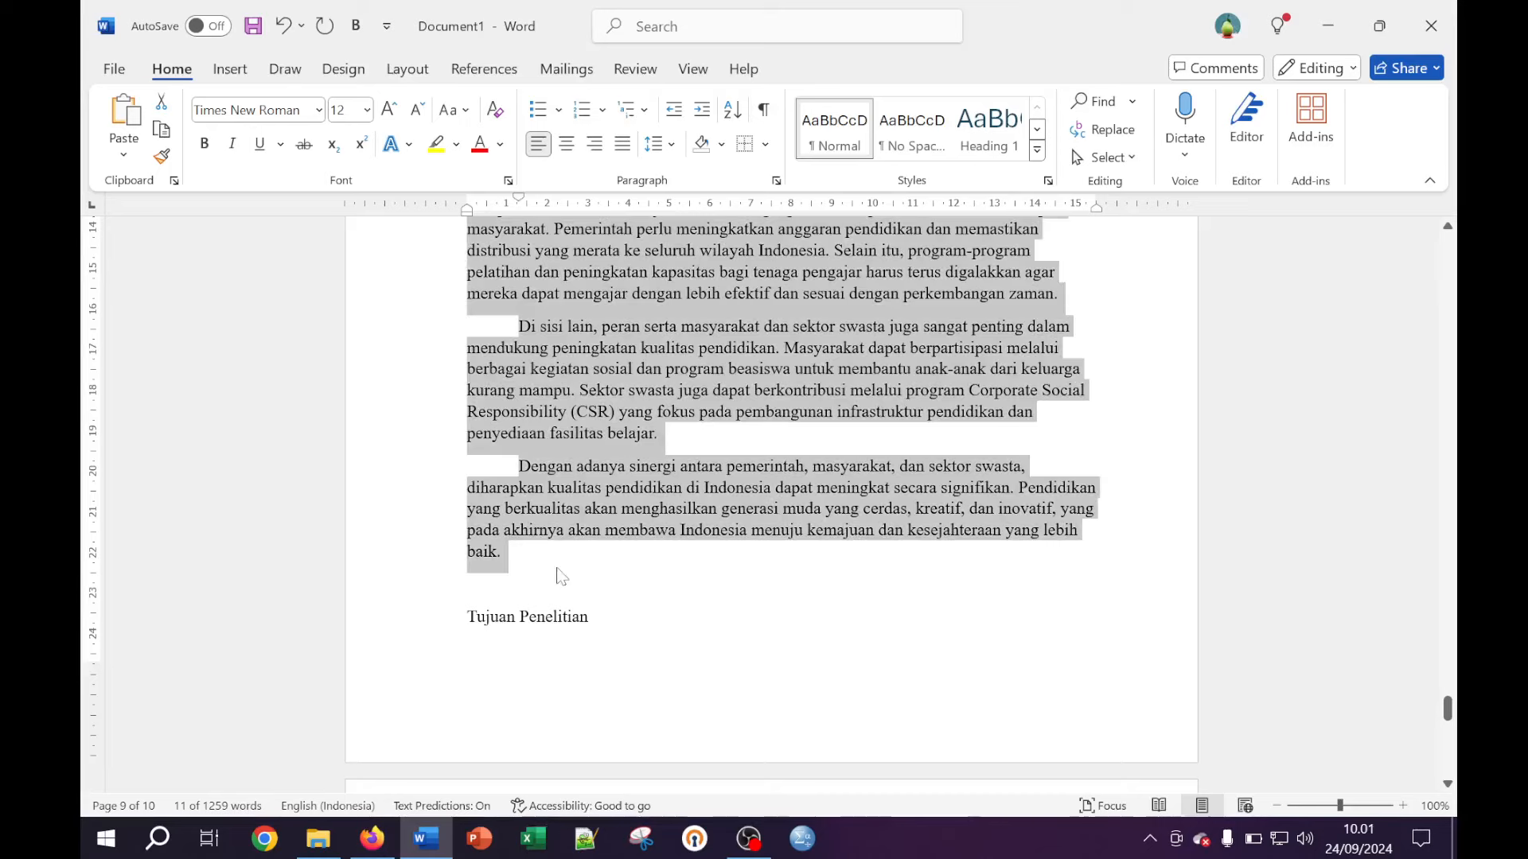
left_click(623, 145)
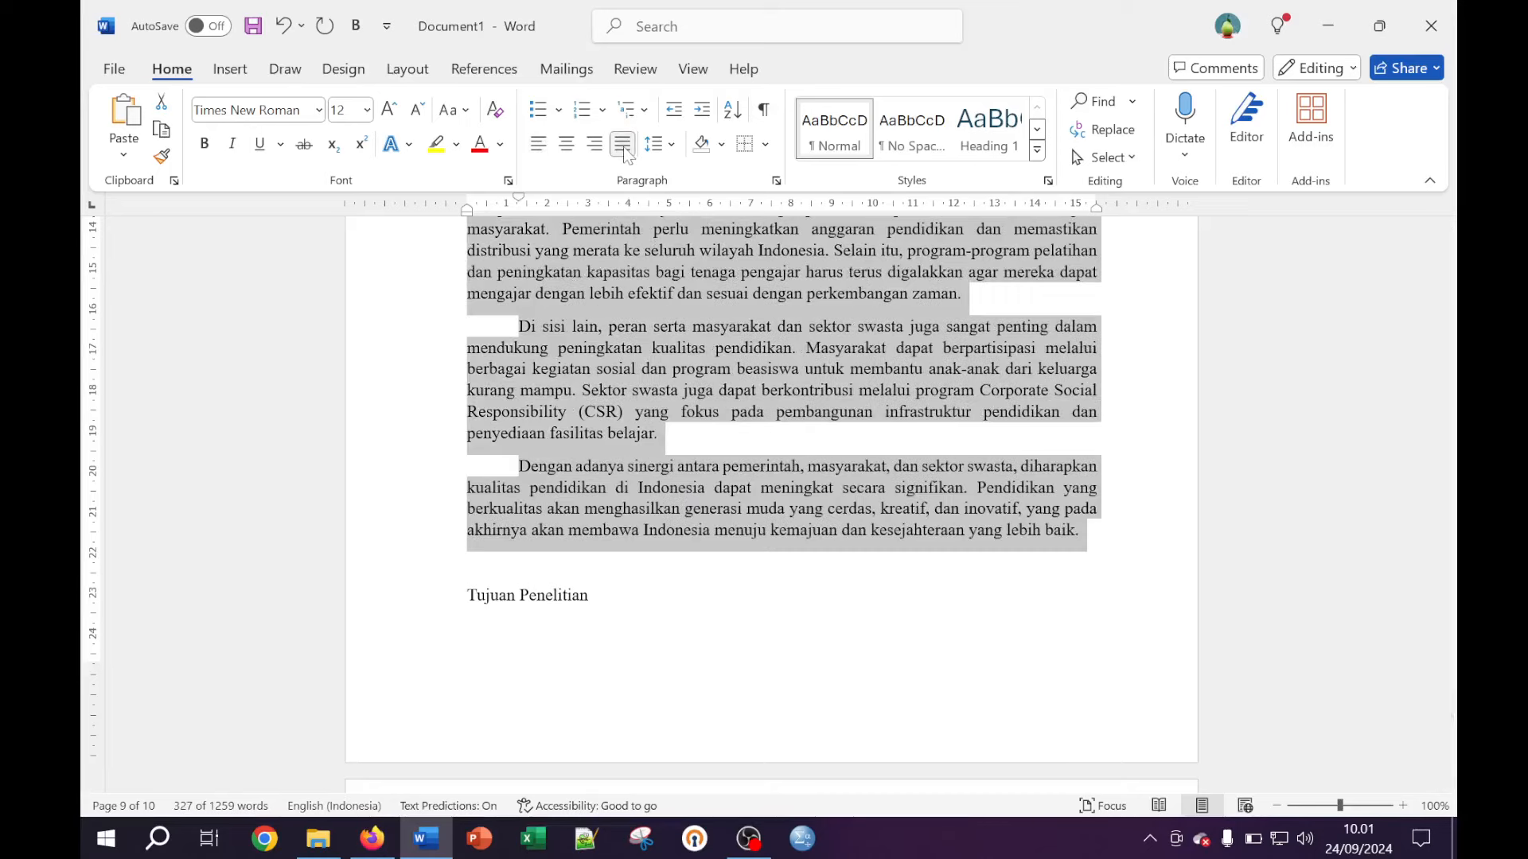
scroll(887, 376, "up", 6)
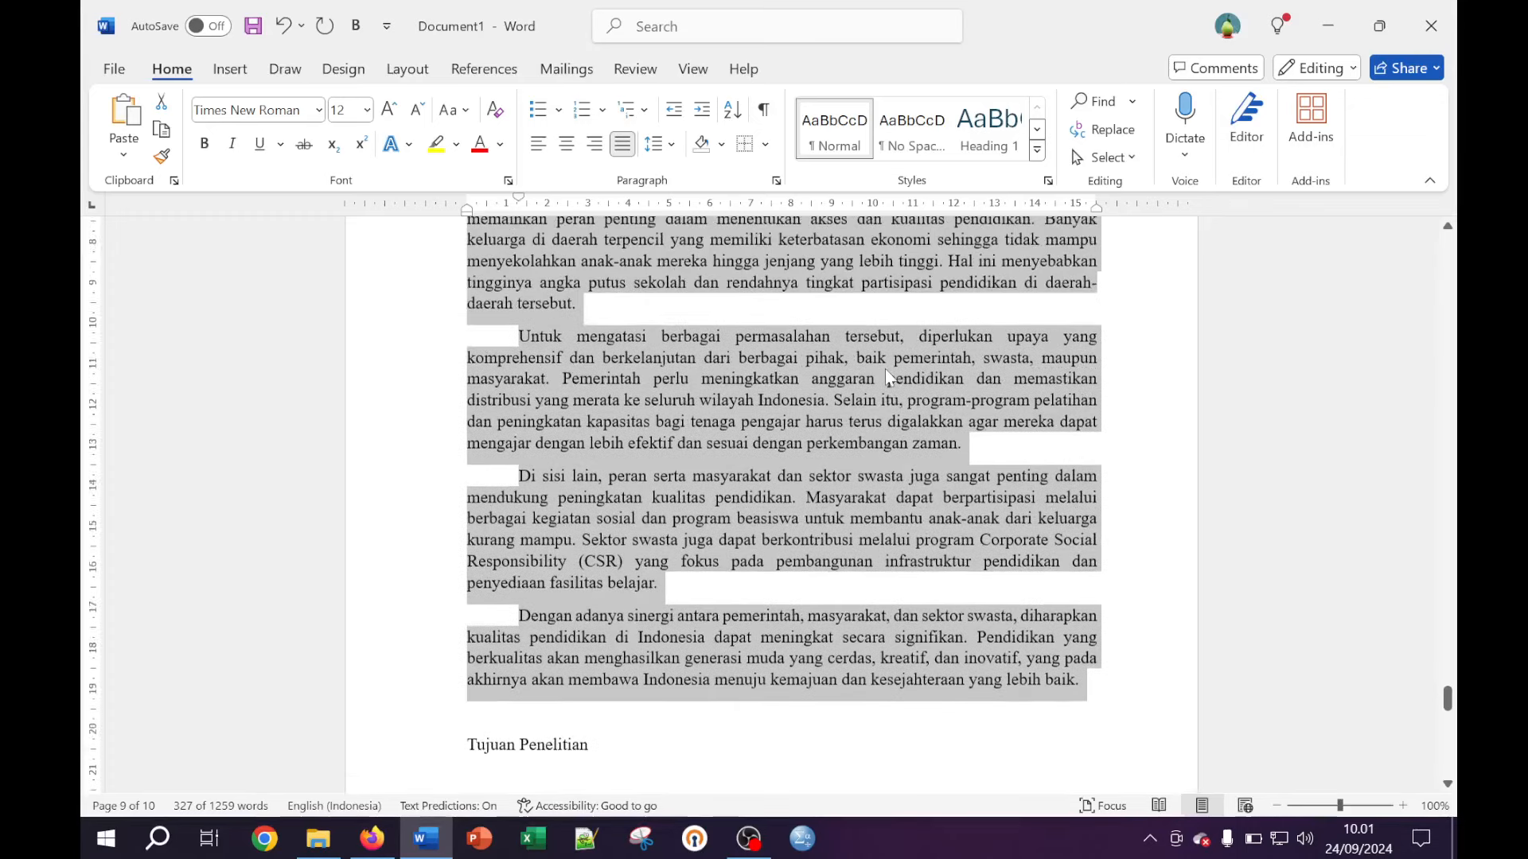
scroll(886, 371, "up", 2)
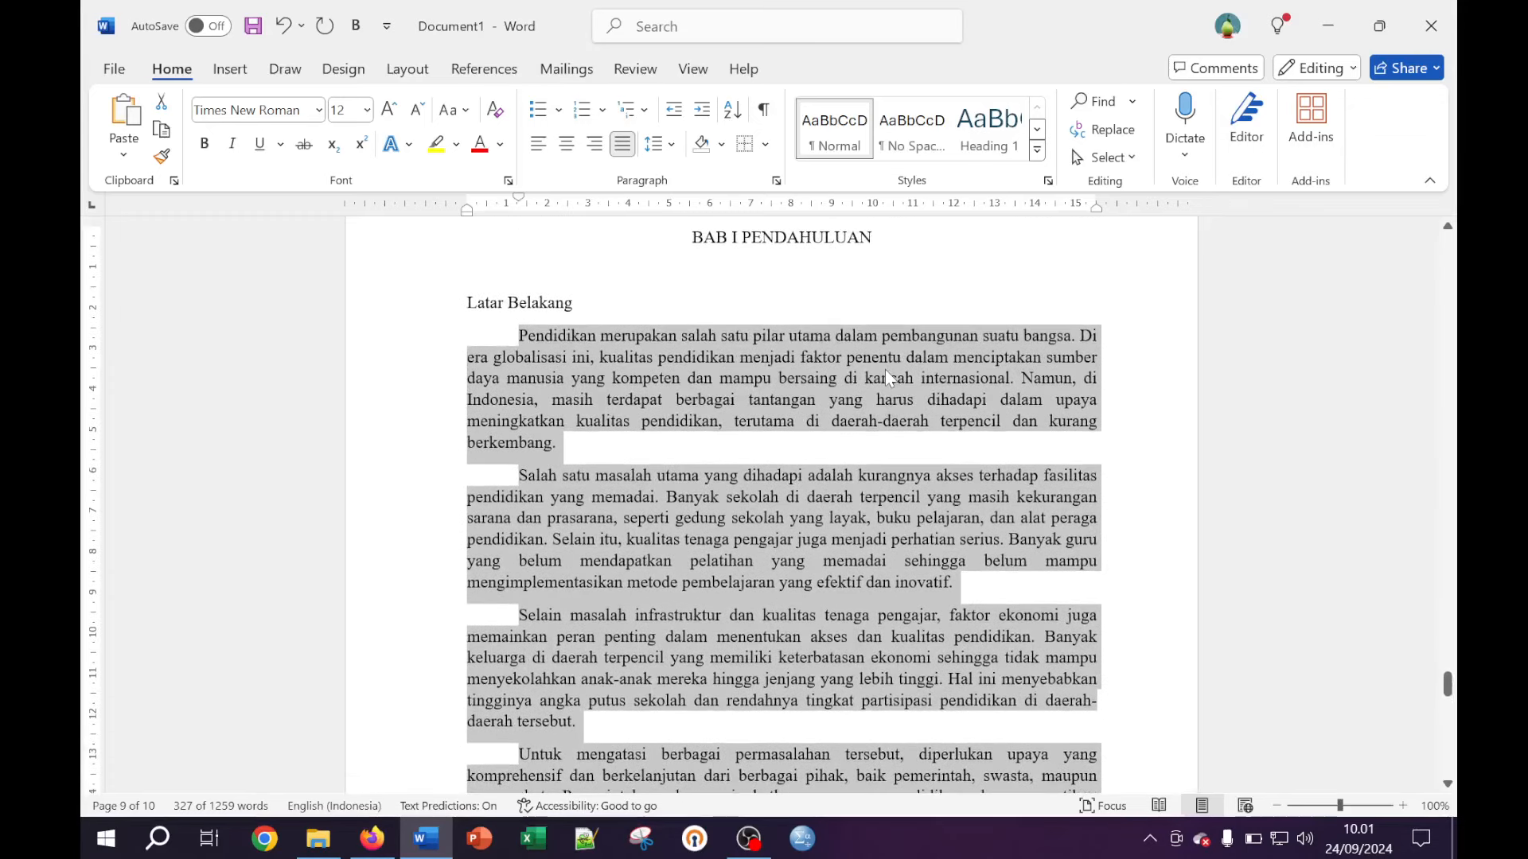
left_click(662, 144)
left_click(692, 265)
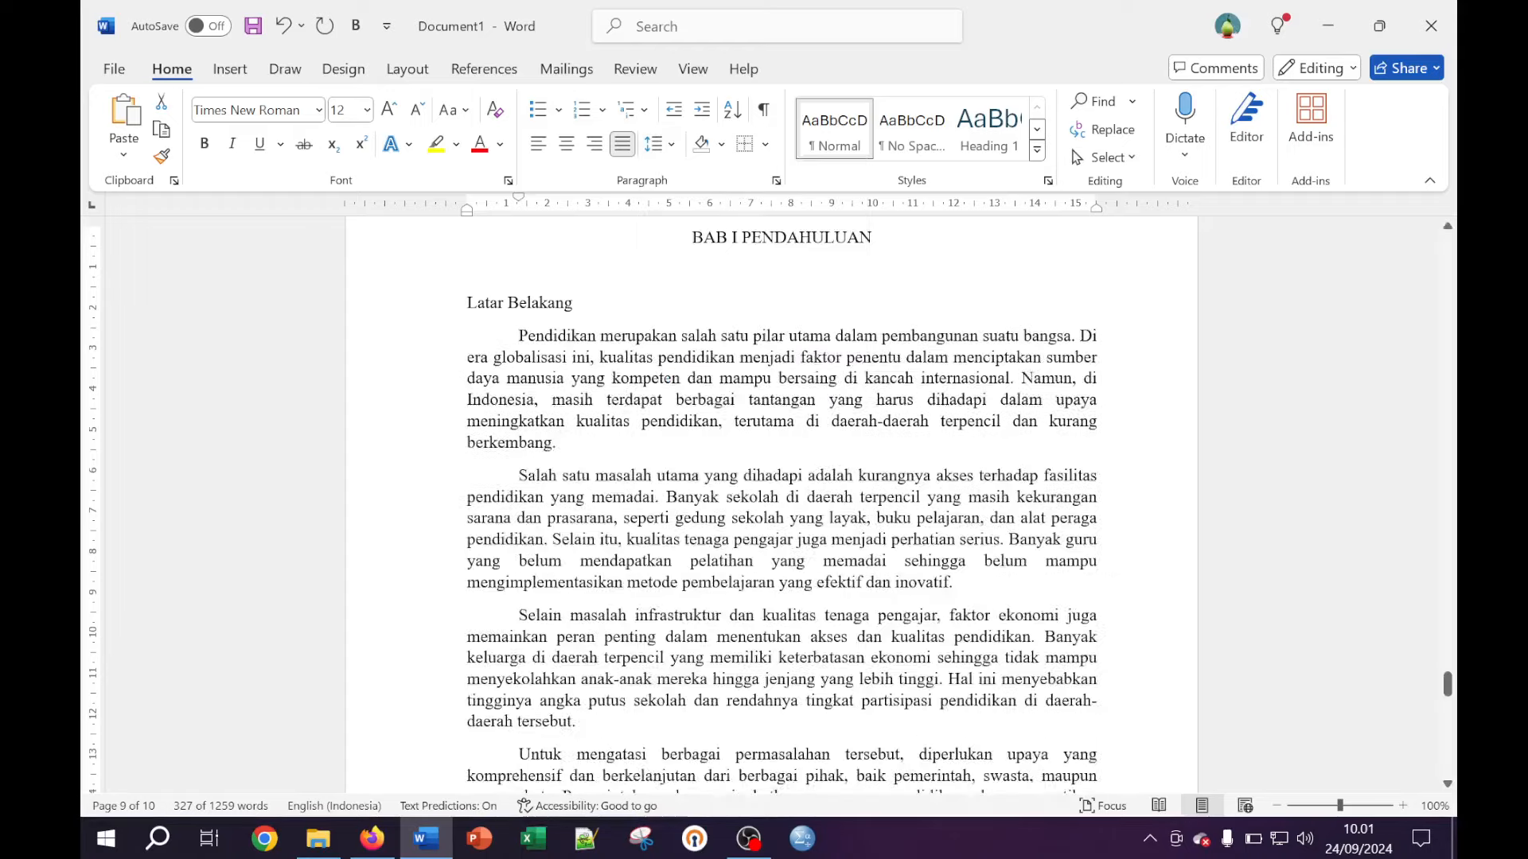
left_click(754, 414)
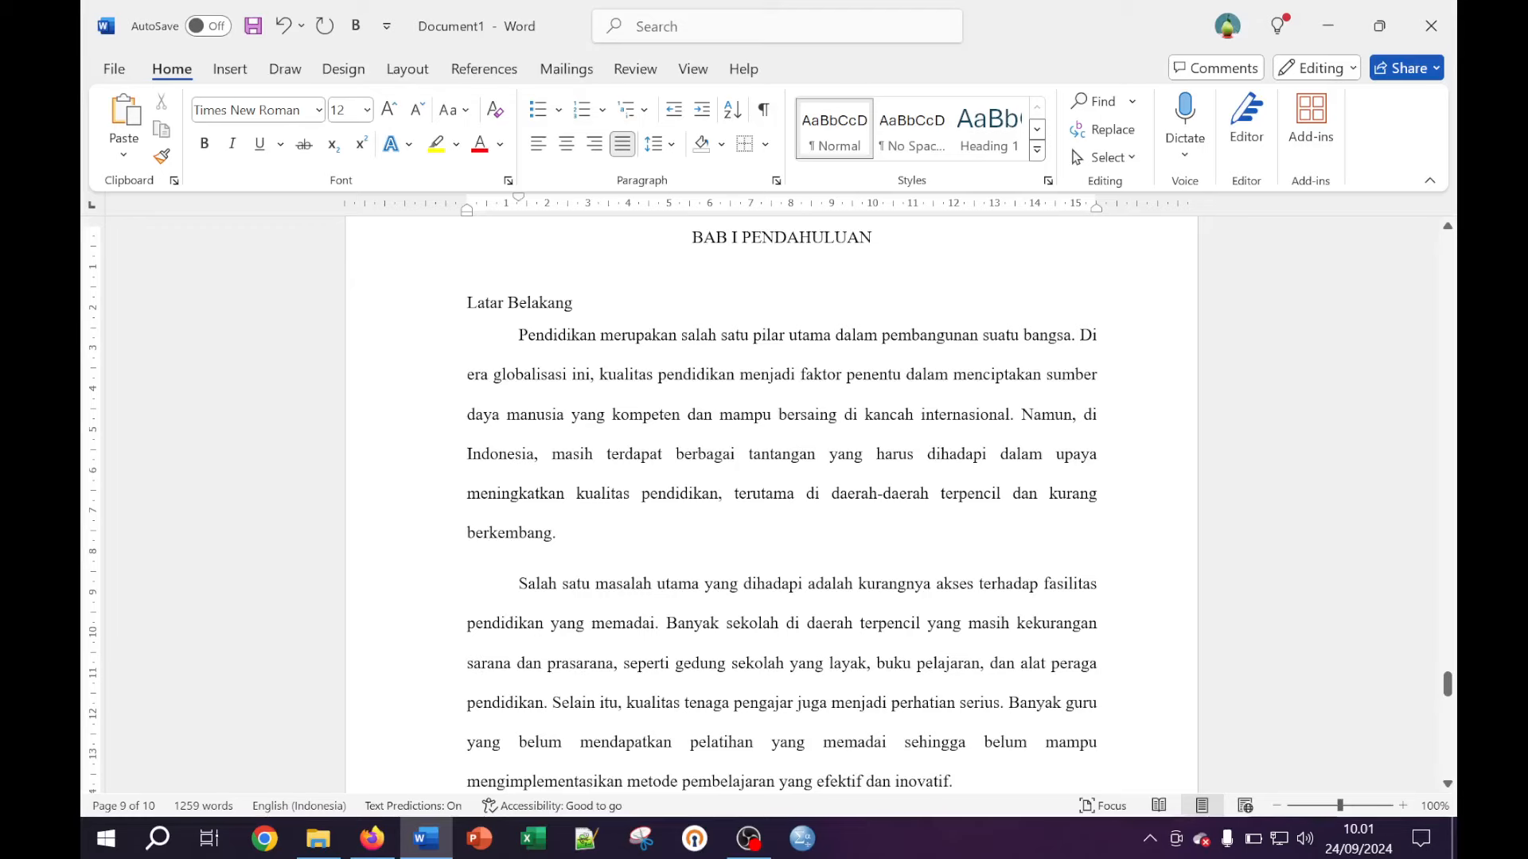
Make the BAB I PENDAHULUAN title bold
scroll(769, 509, "up", 2)
left_click(692, 341)
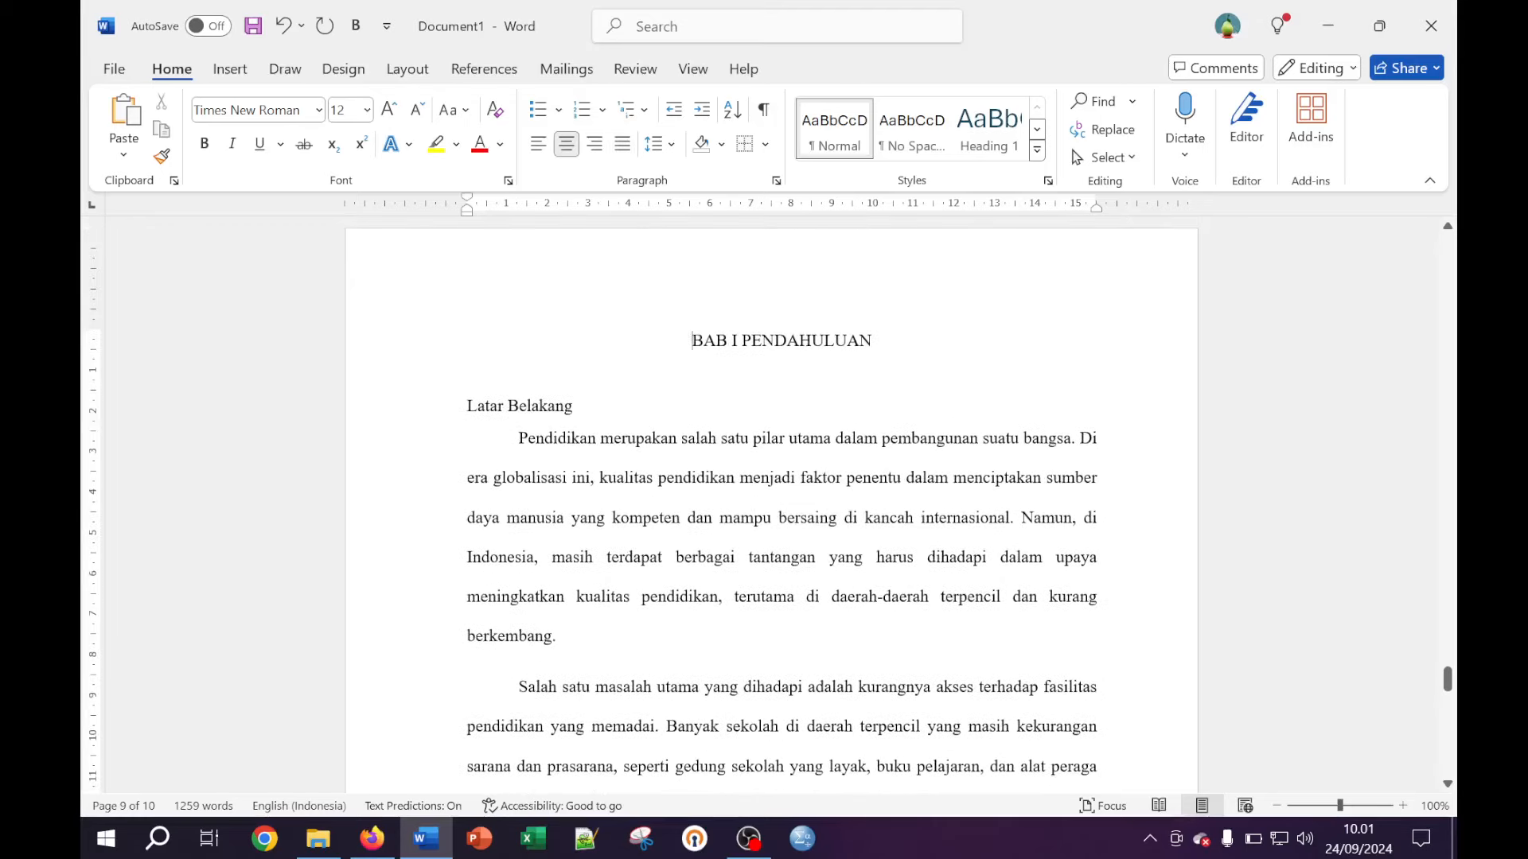
key("shift+End")
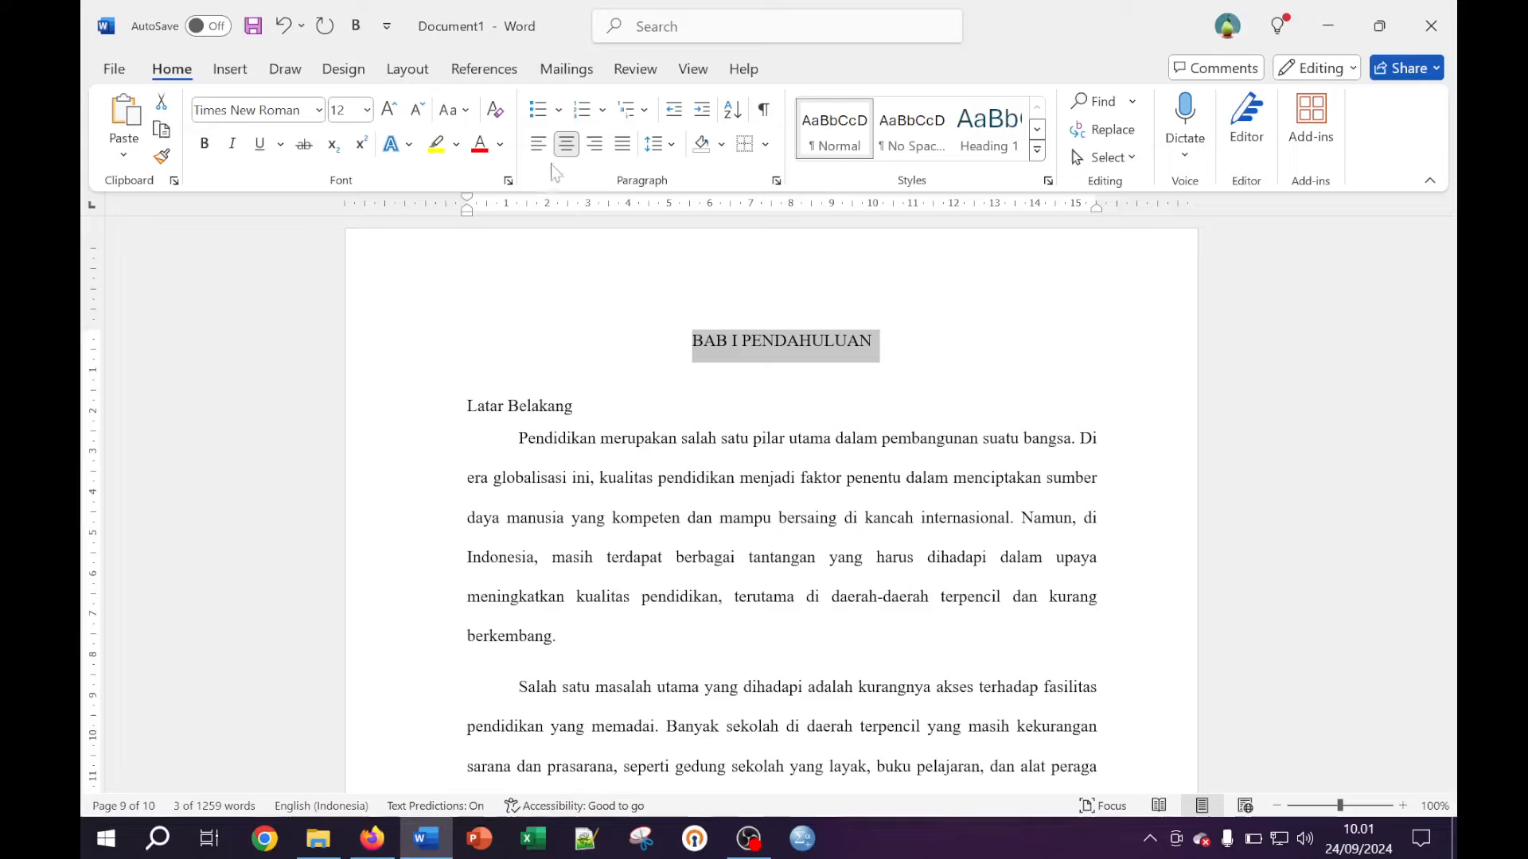
left_click(206, 144)
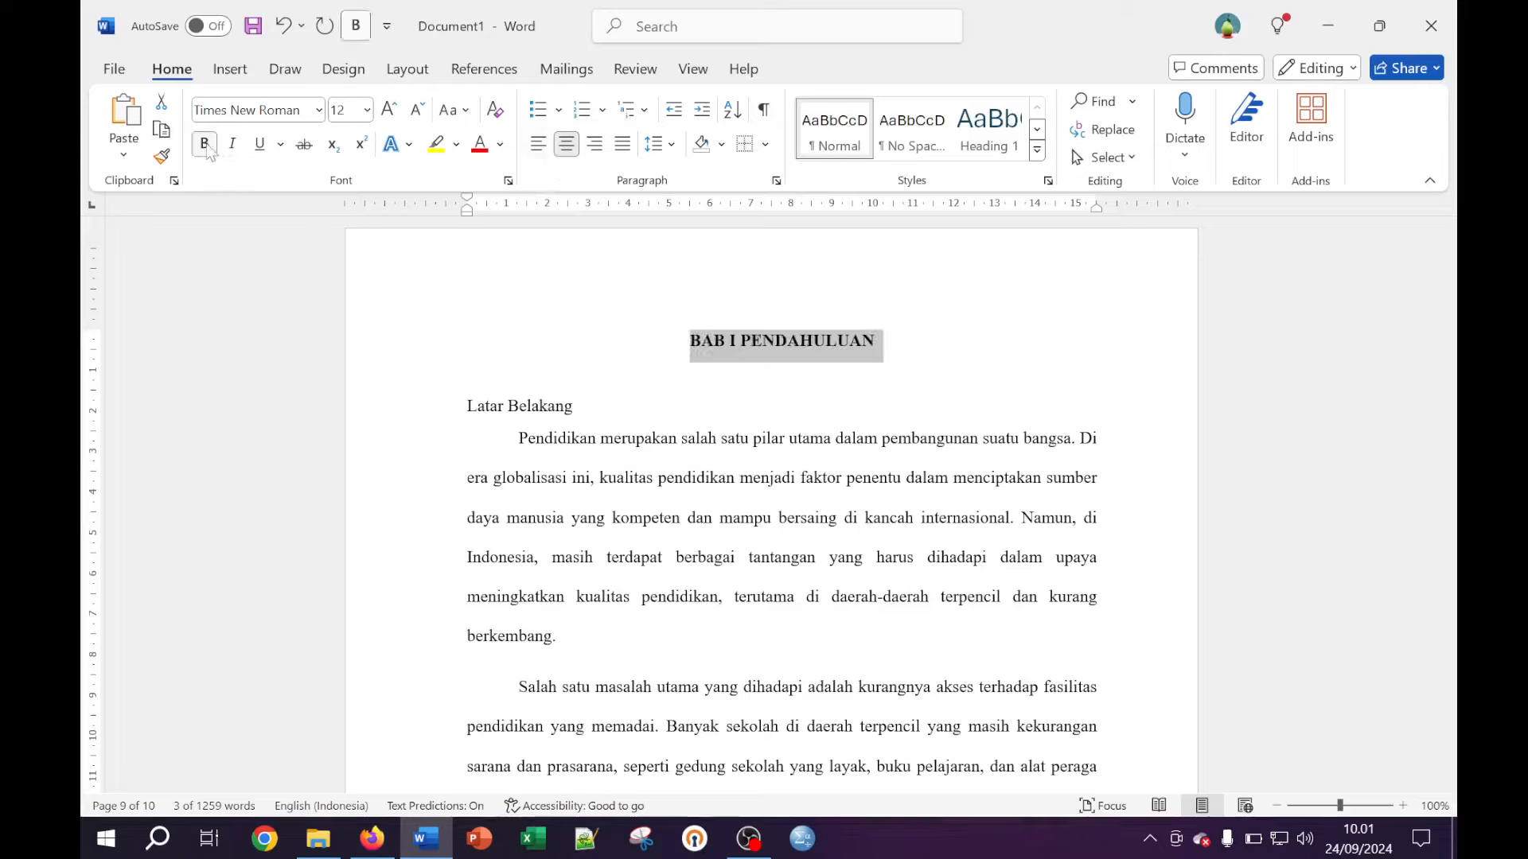
left_click(569, 393)
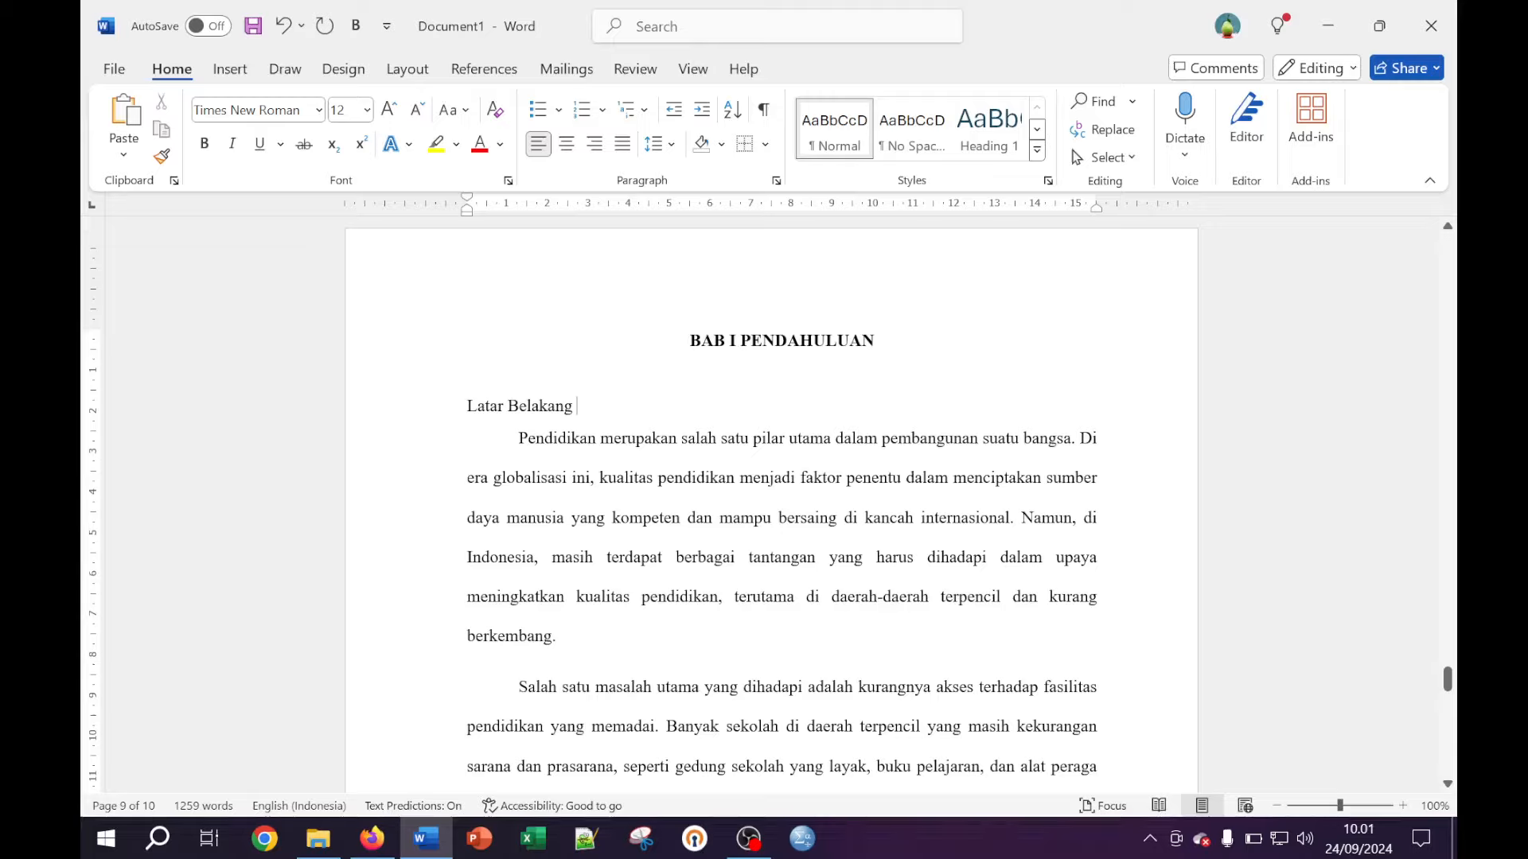
key("Right")
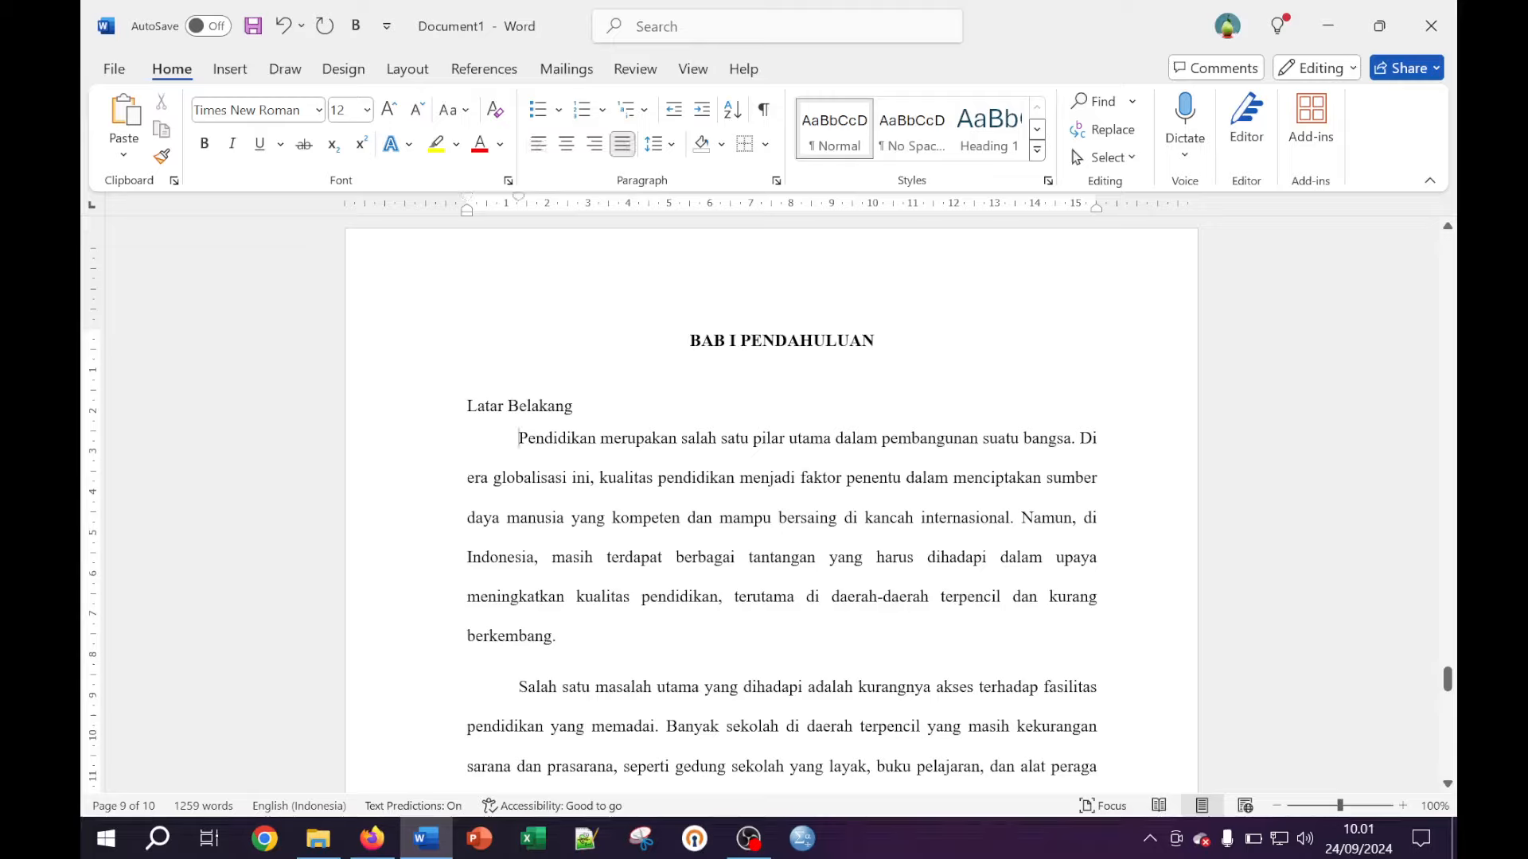
Select the Pendidikan paragraph and paste two copies under Tujuan Penelitian
key("shift+Down")
key("shift+Down")
key("shift+Down")
key("shift+Down")
key("shift+Down")
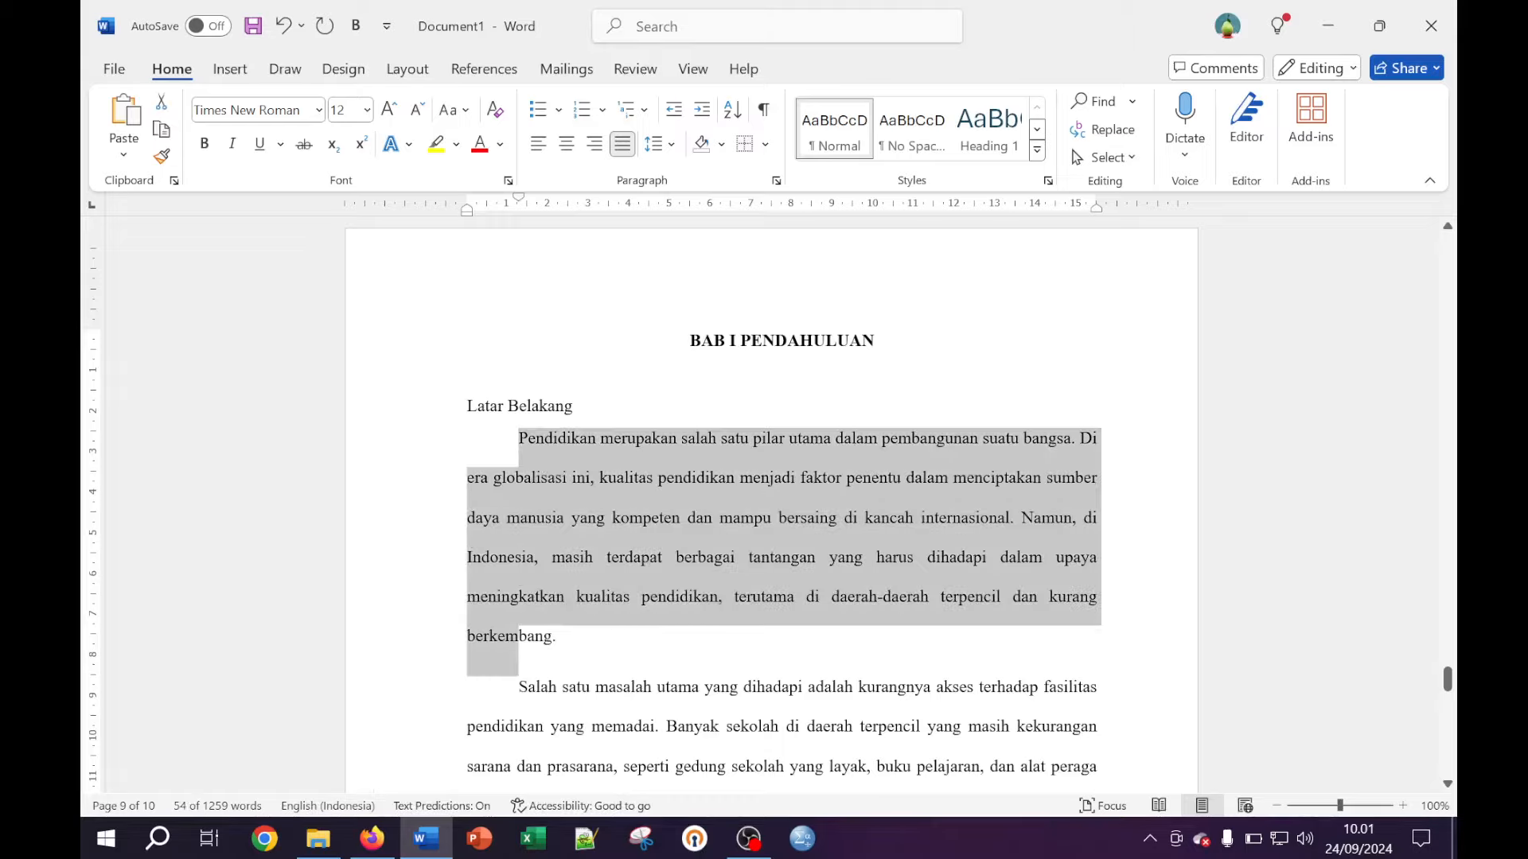
key("shift+Right")
key("shift+Right")
key("shift+Right")
key("shift+Right")
key("shift+Right")
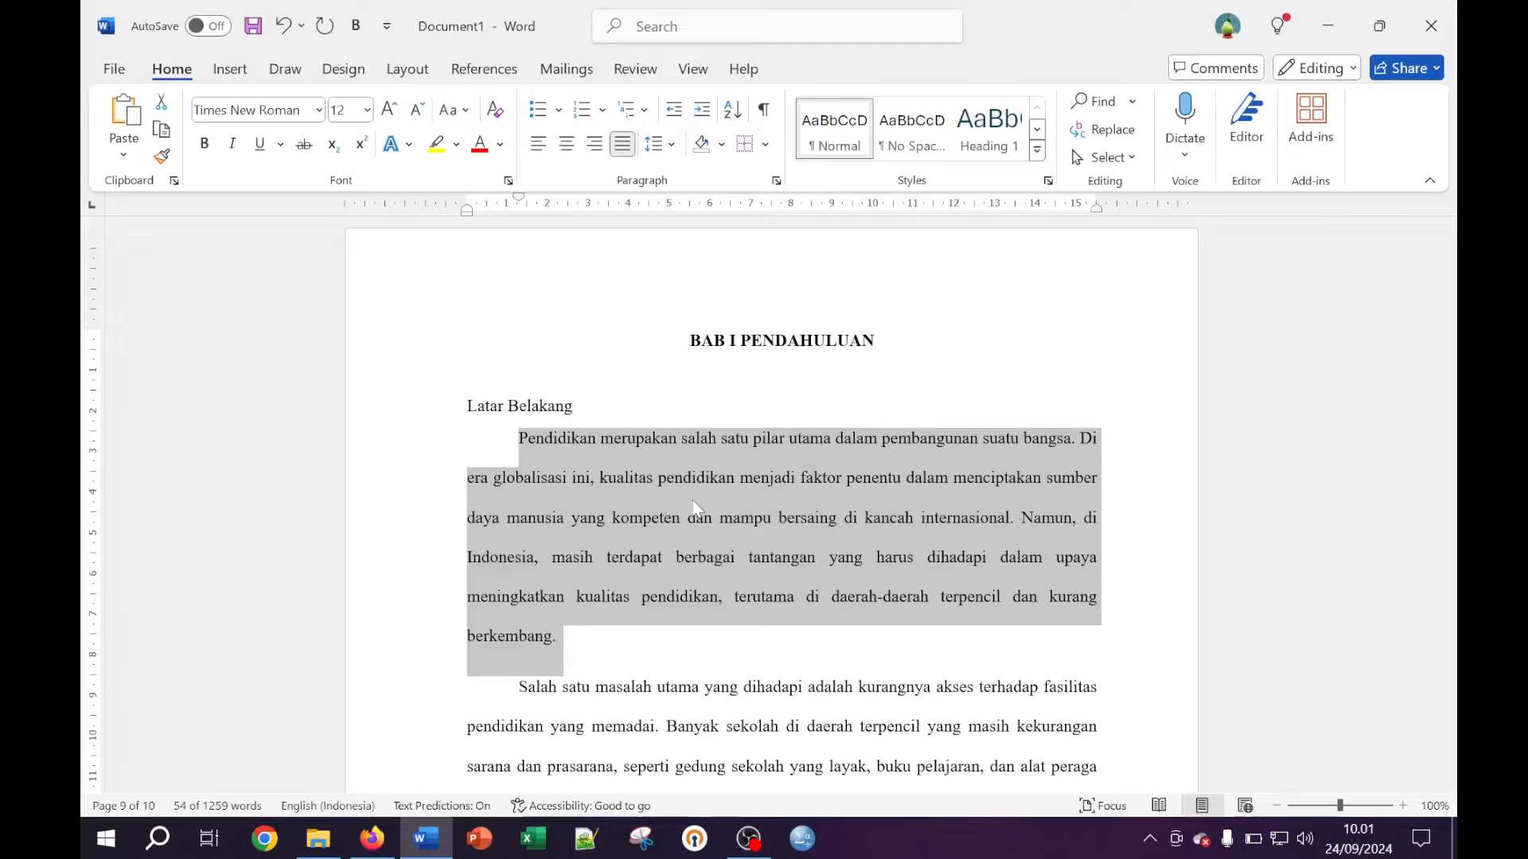
scroll(808, 571, "down", 6)
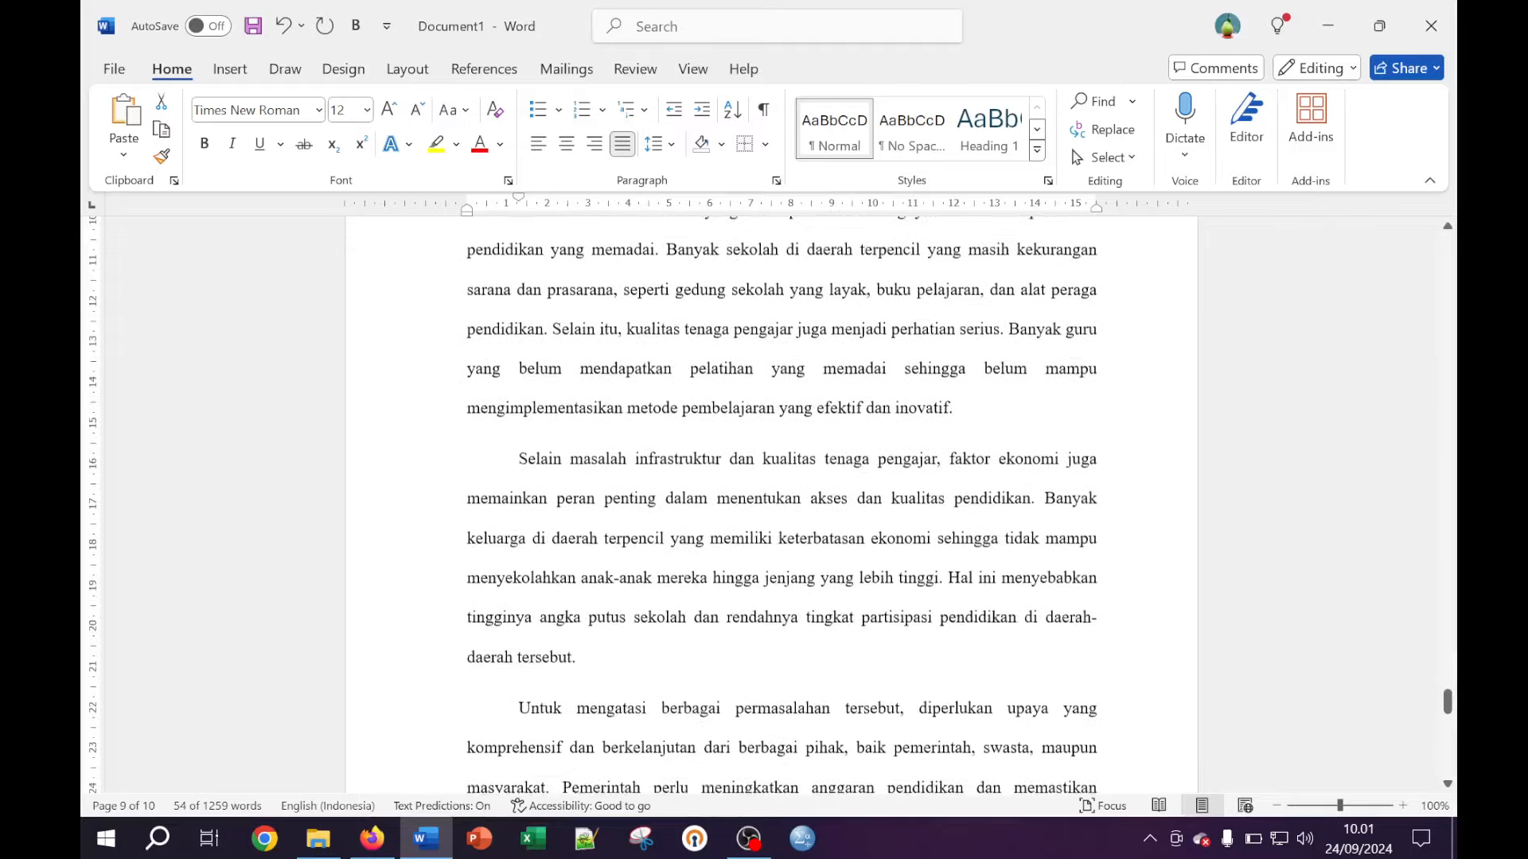
scroll(784, 509, "down", 7)
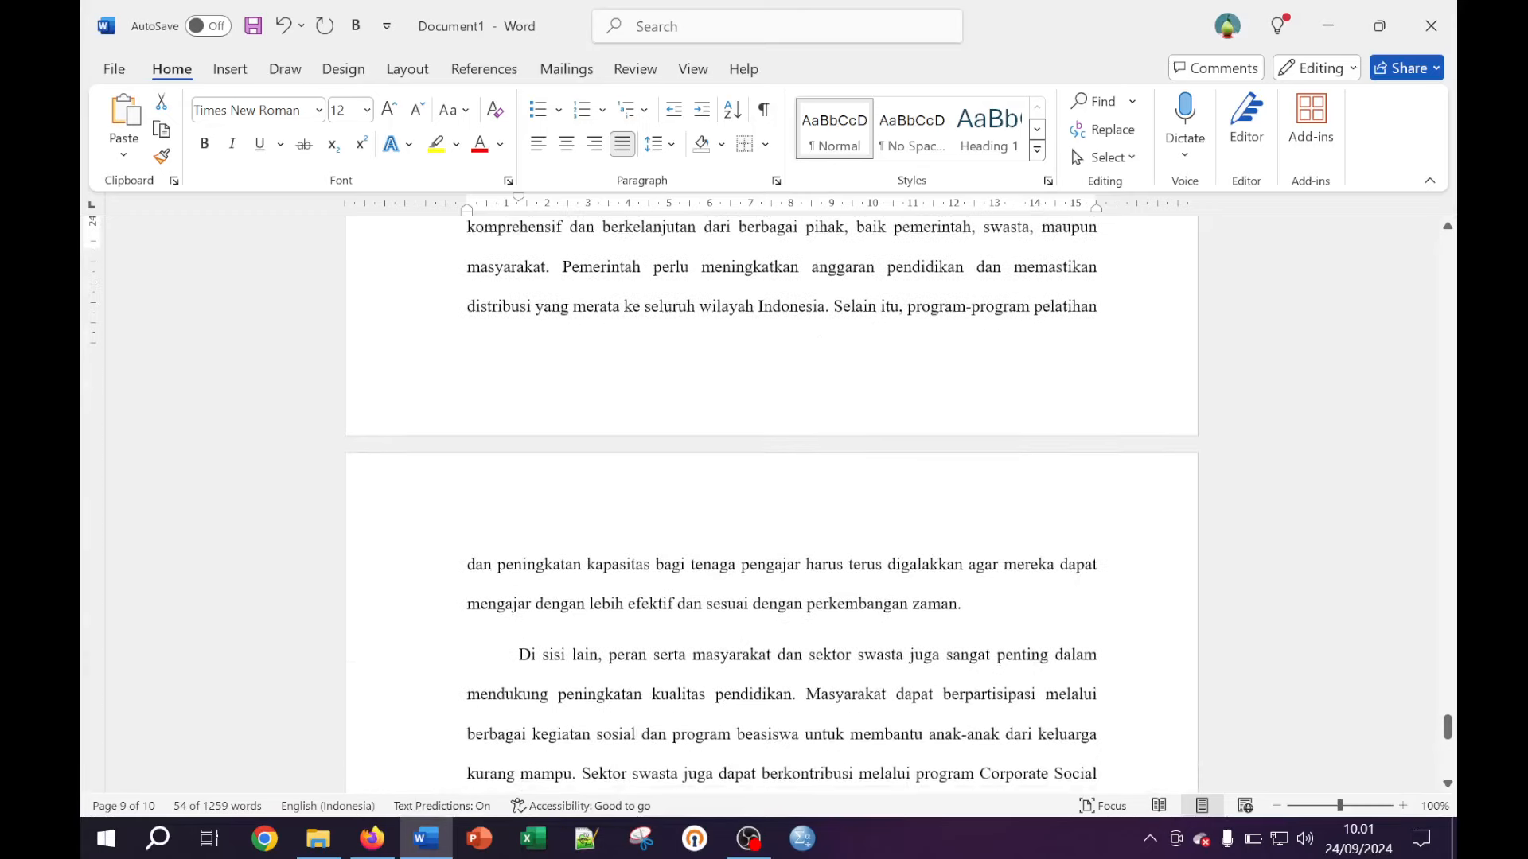
scroll(769, 499, "down", 7)
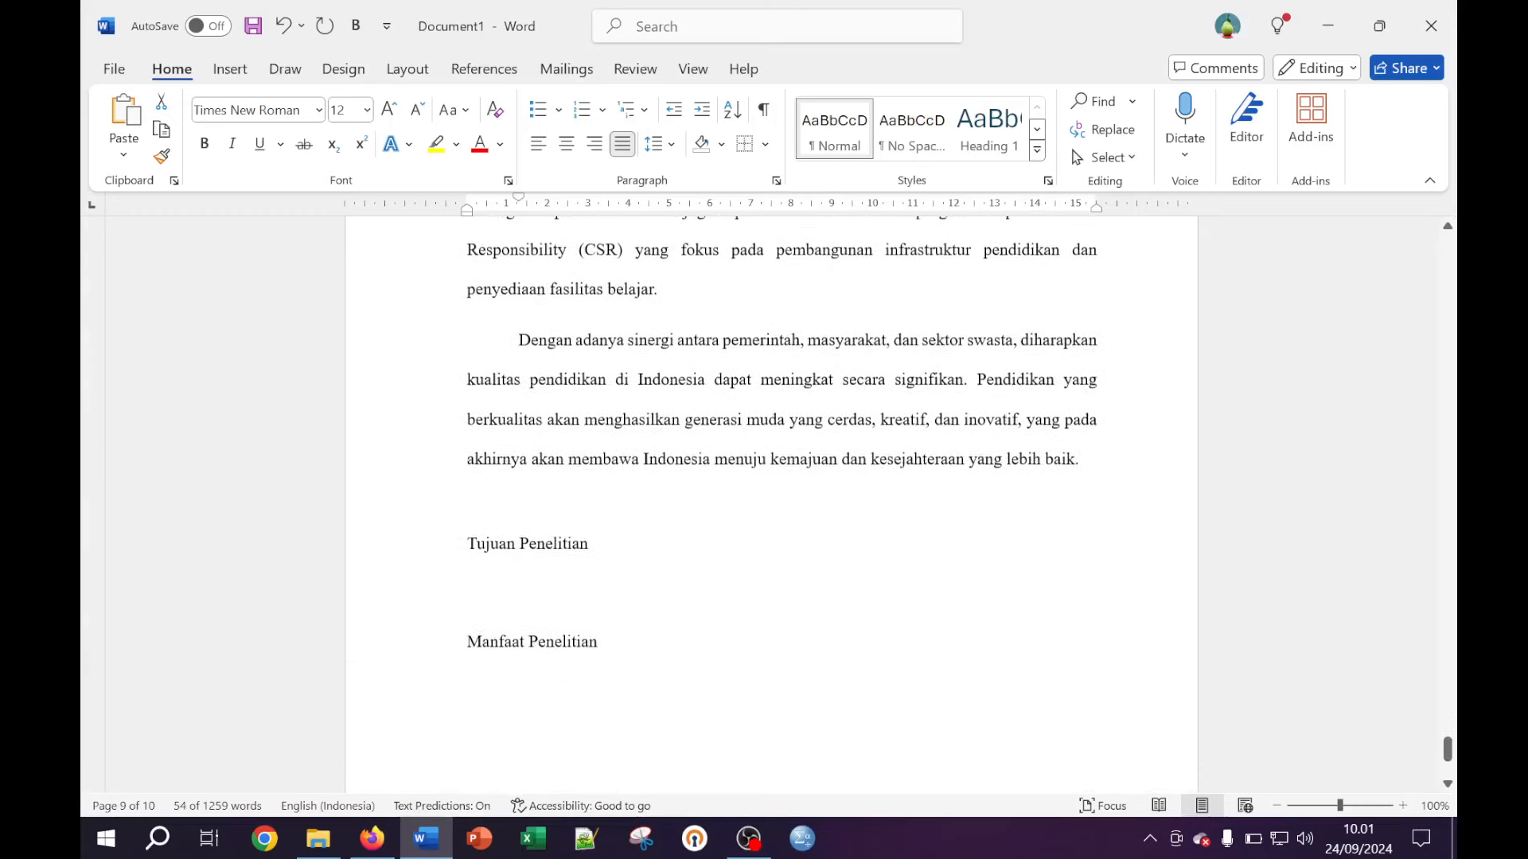
left_click(505, 498)
key("BackSpace")
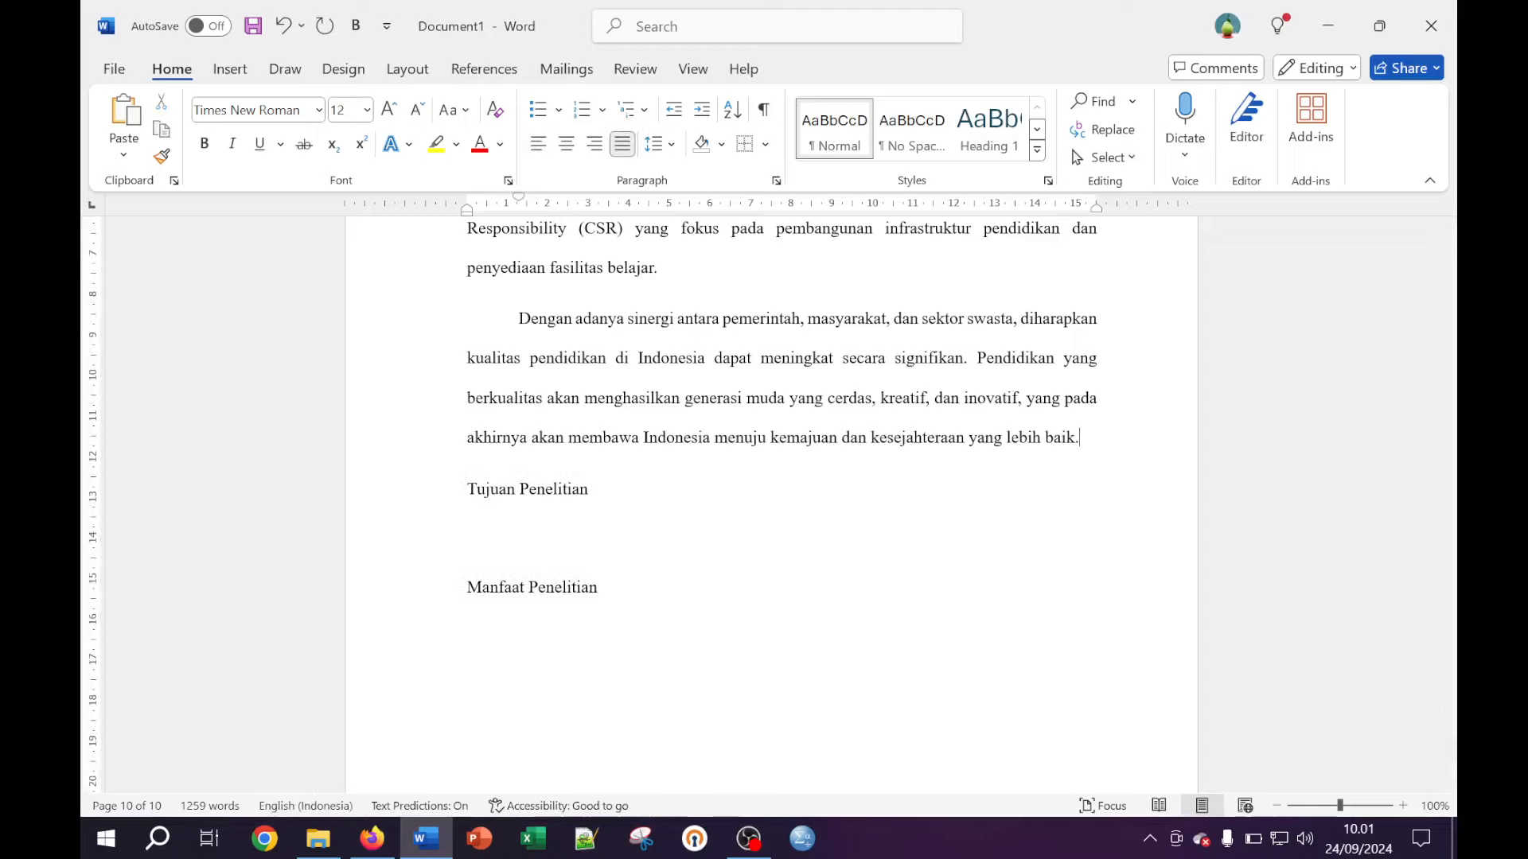
left_click(468, 521)
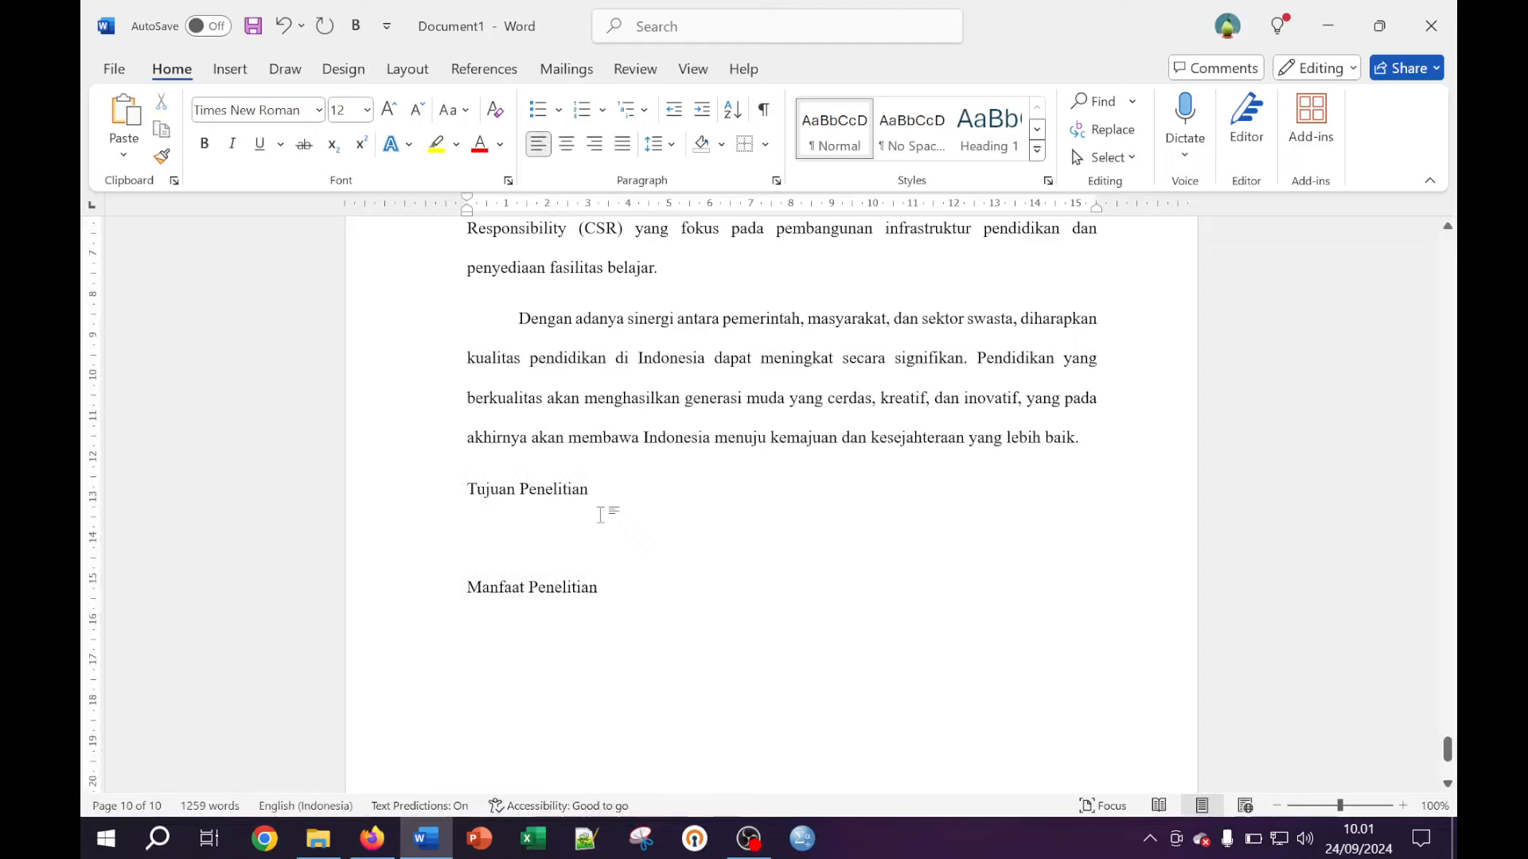
key("ctrl+v")
key("ctrl+v")
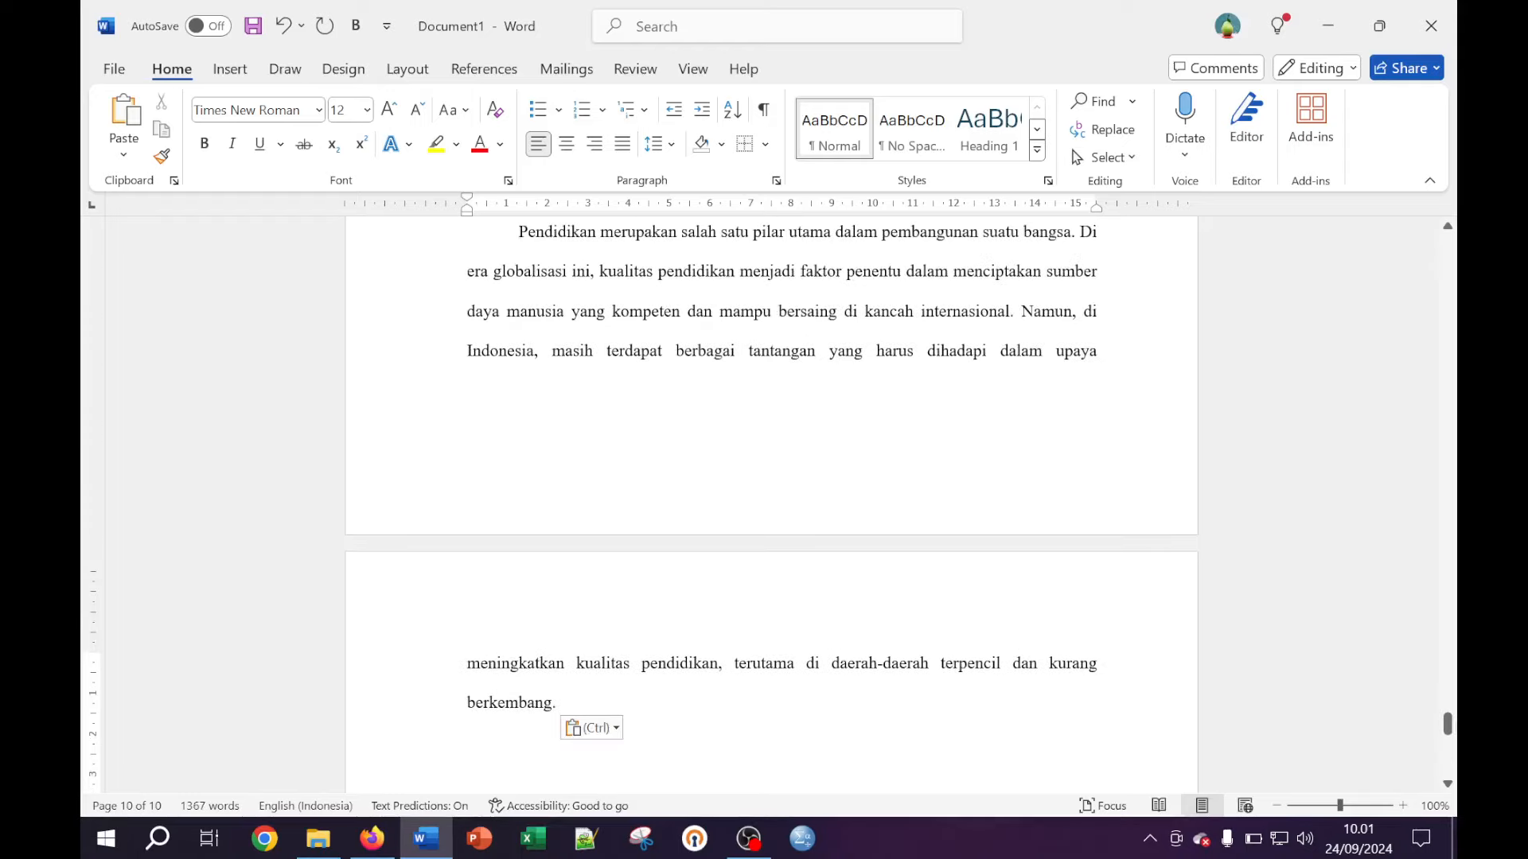
key("ctrl+v")
key("ctrl+v")
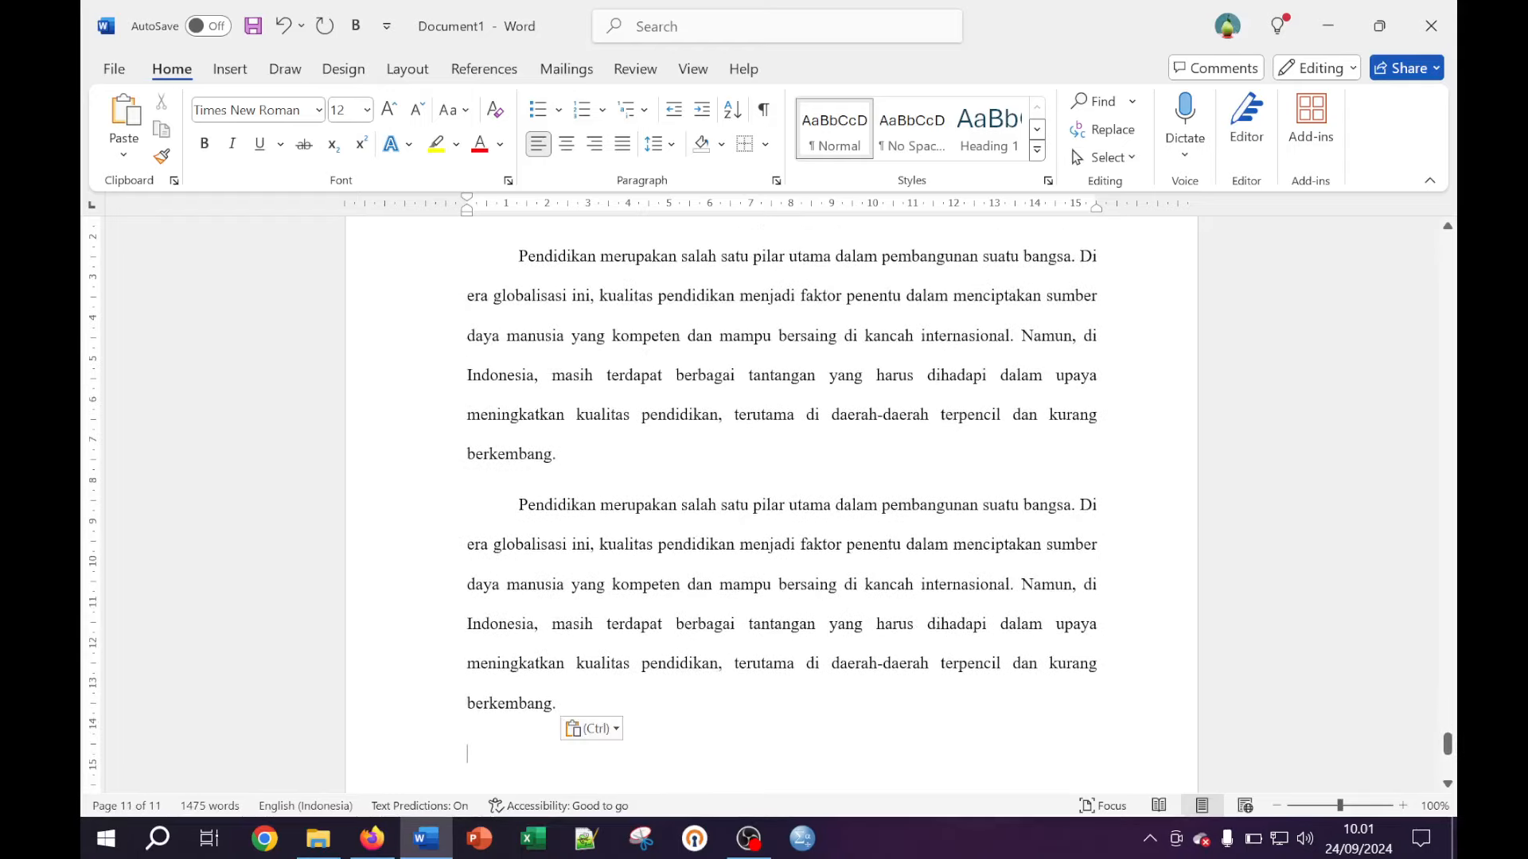
Remove blank lines above Manfaat Penelitian and paste two copies of the paragraph beneath it
scroll(781, 477, "down", 3)
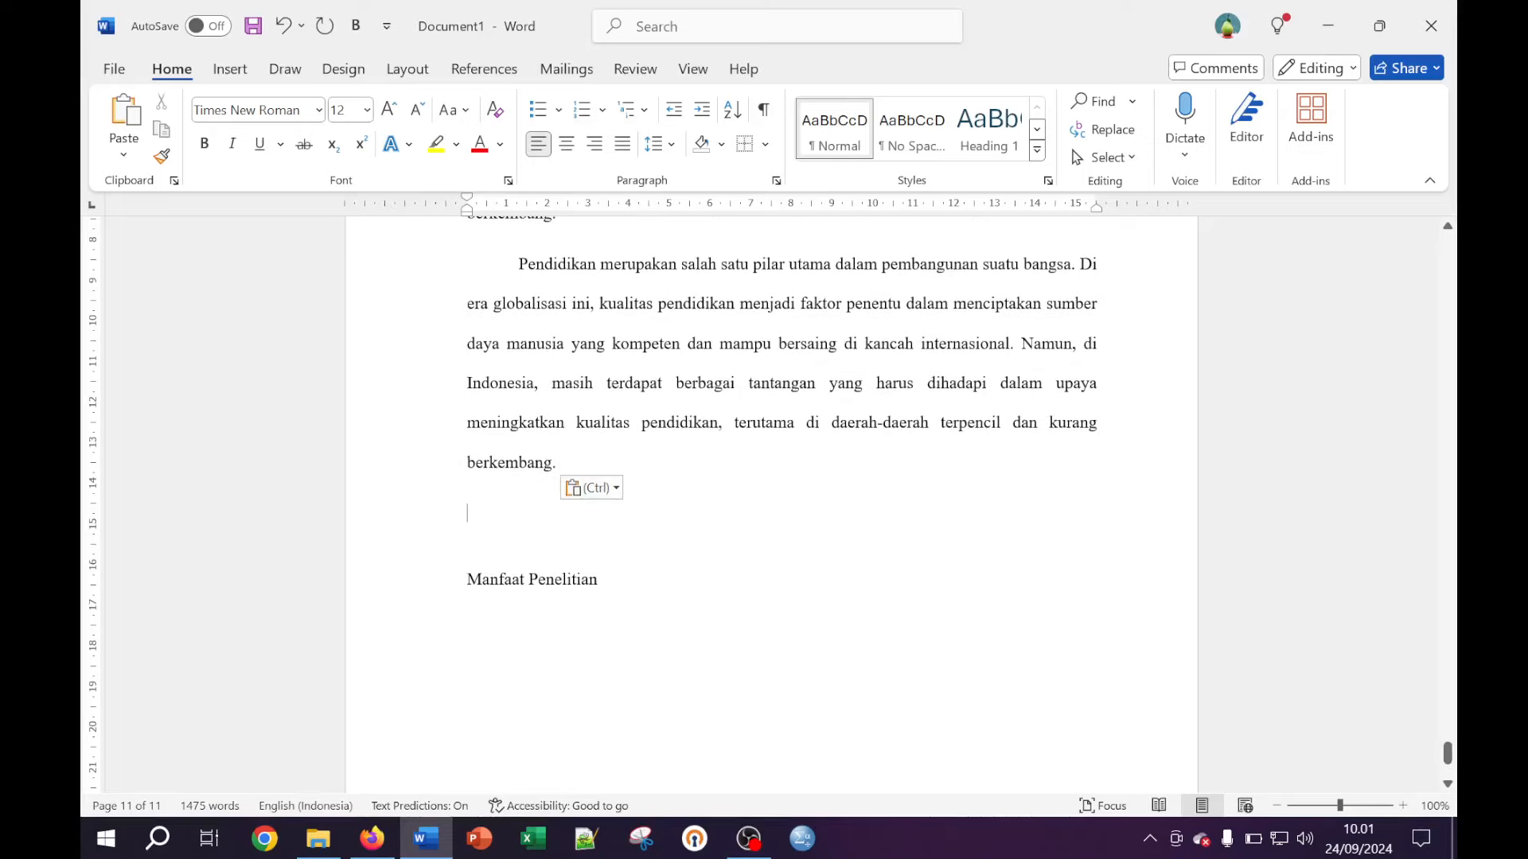
key("BackSpace")
key("BackSpace")
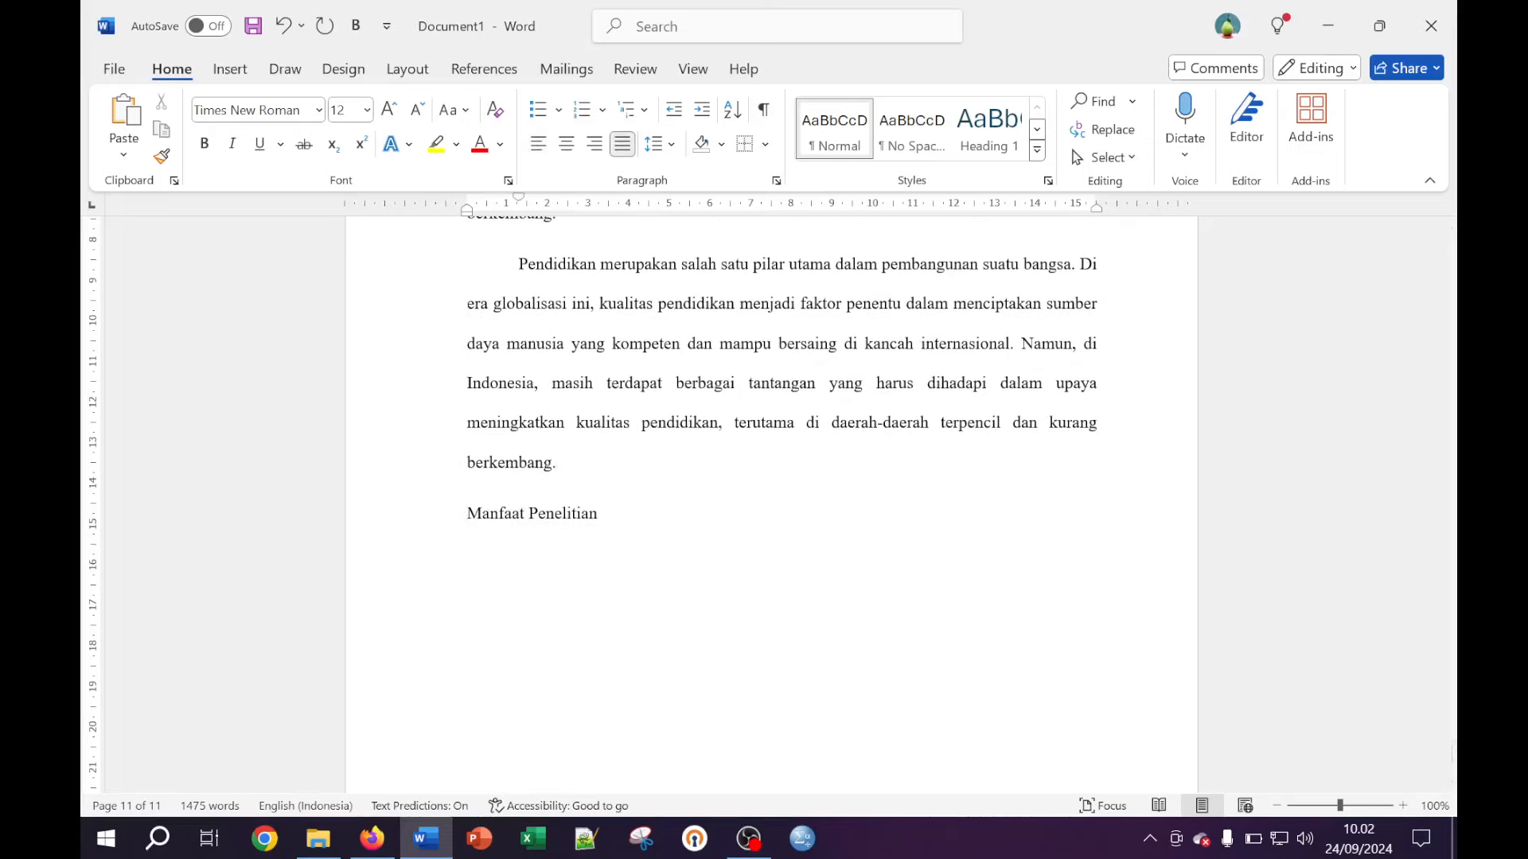
left_click(603, 514)
key("Return")
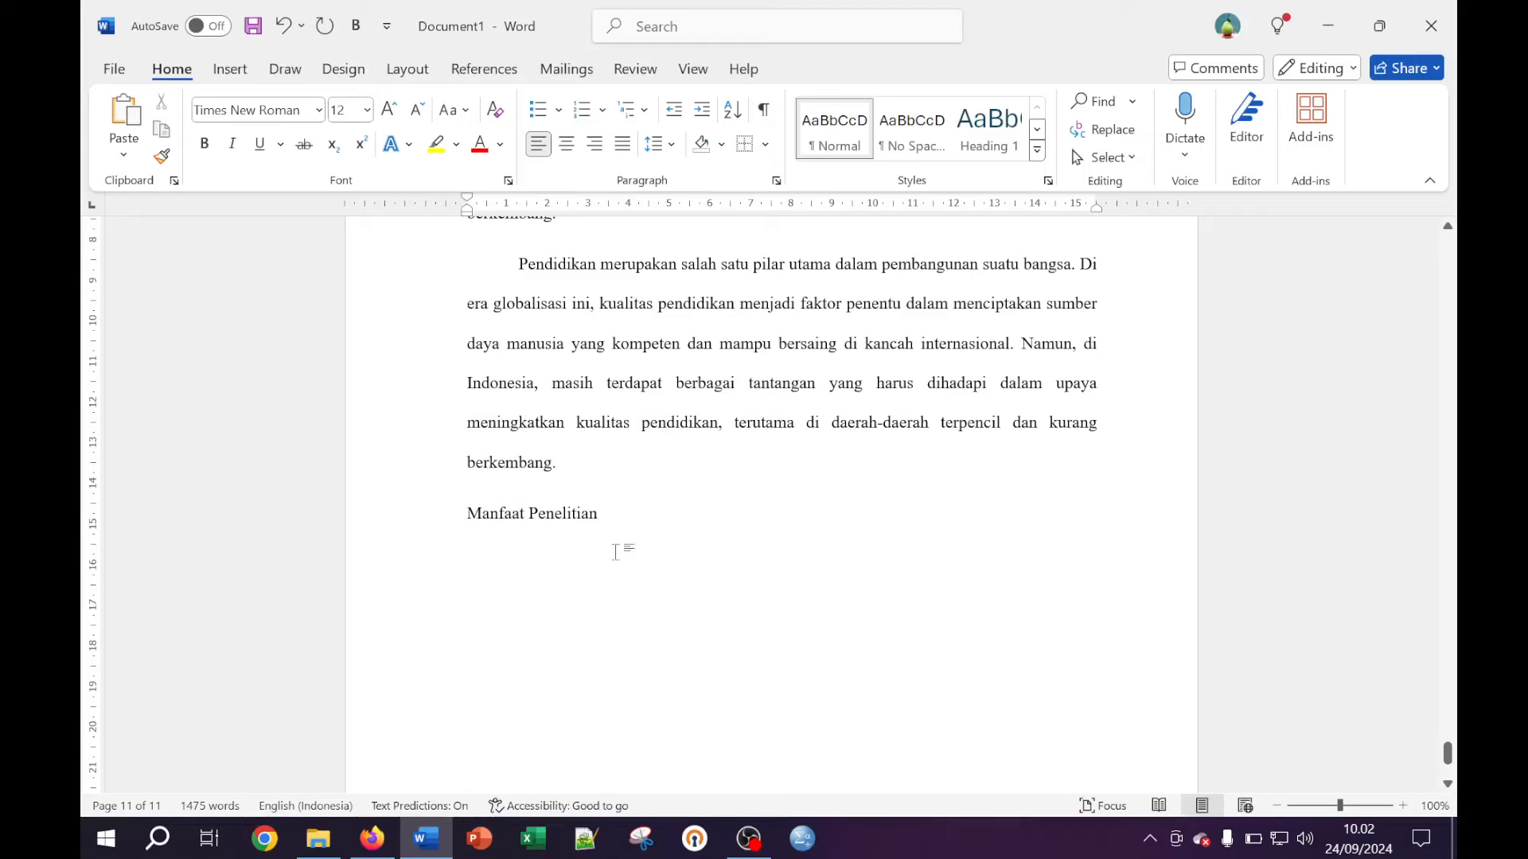
key("ctrl+v")
key("ctrl+v")
key("ctrl+v")
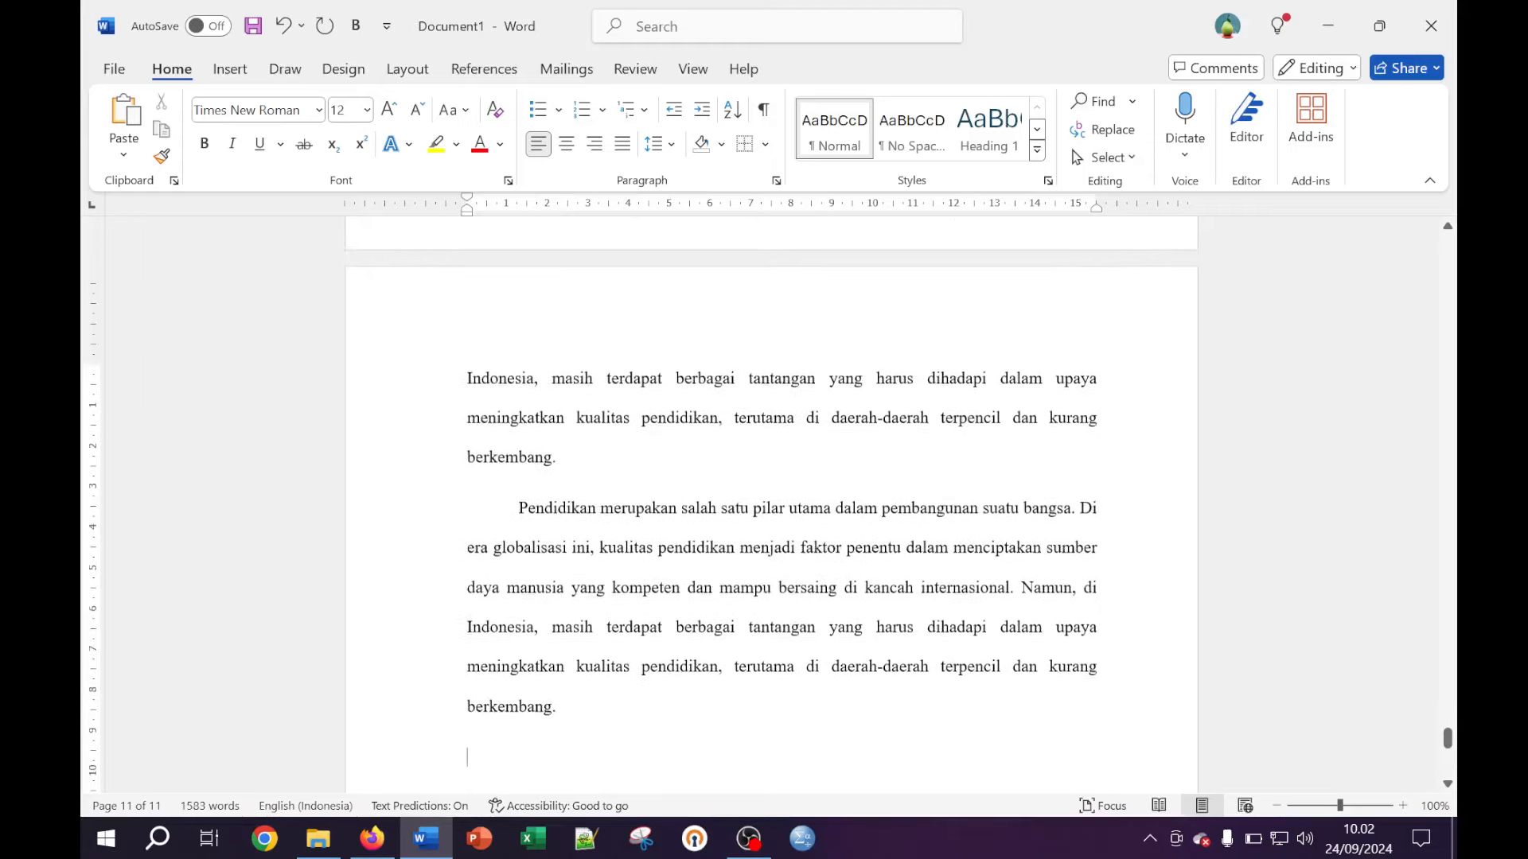
key("ctrl+v")
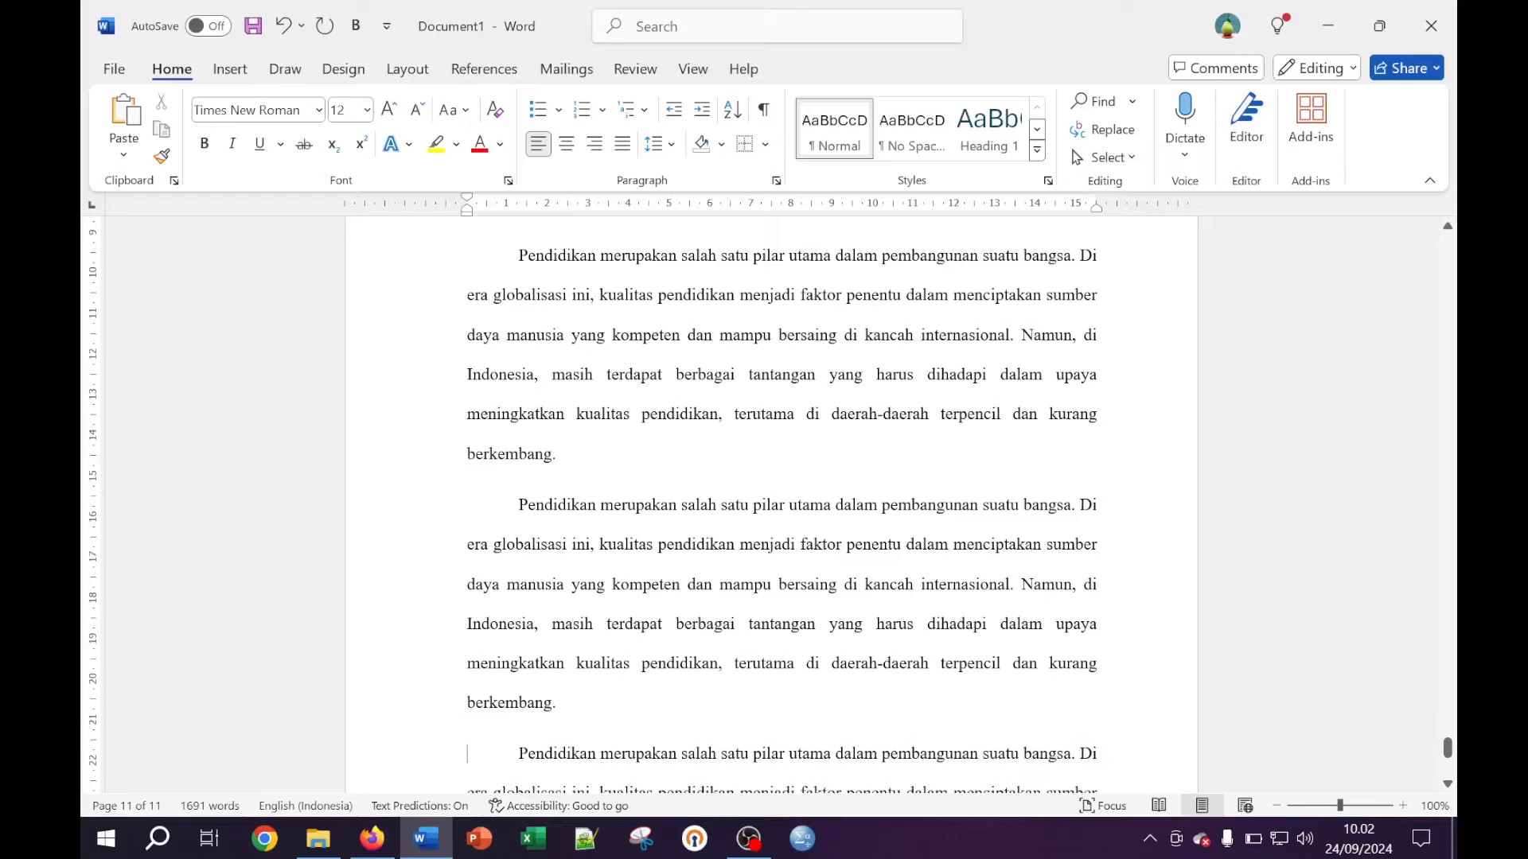
scroll(770, 506, "up", 5)
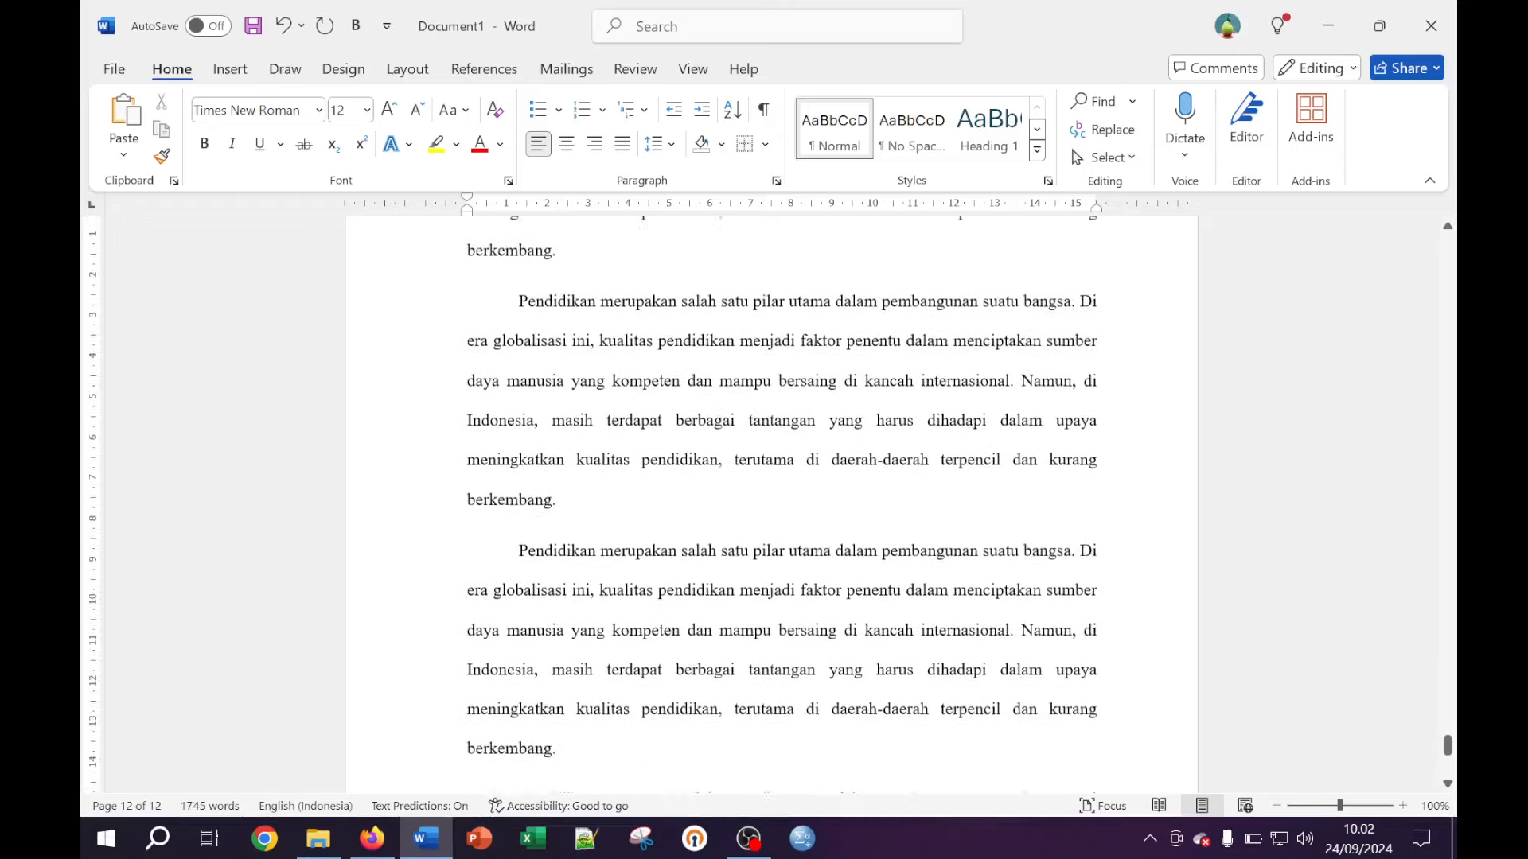
scroll(770, 505, "up", 5)
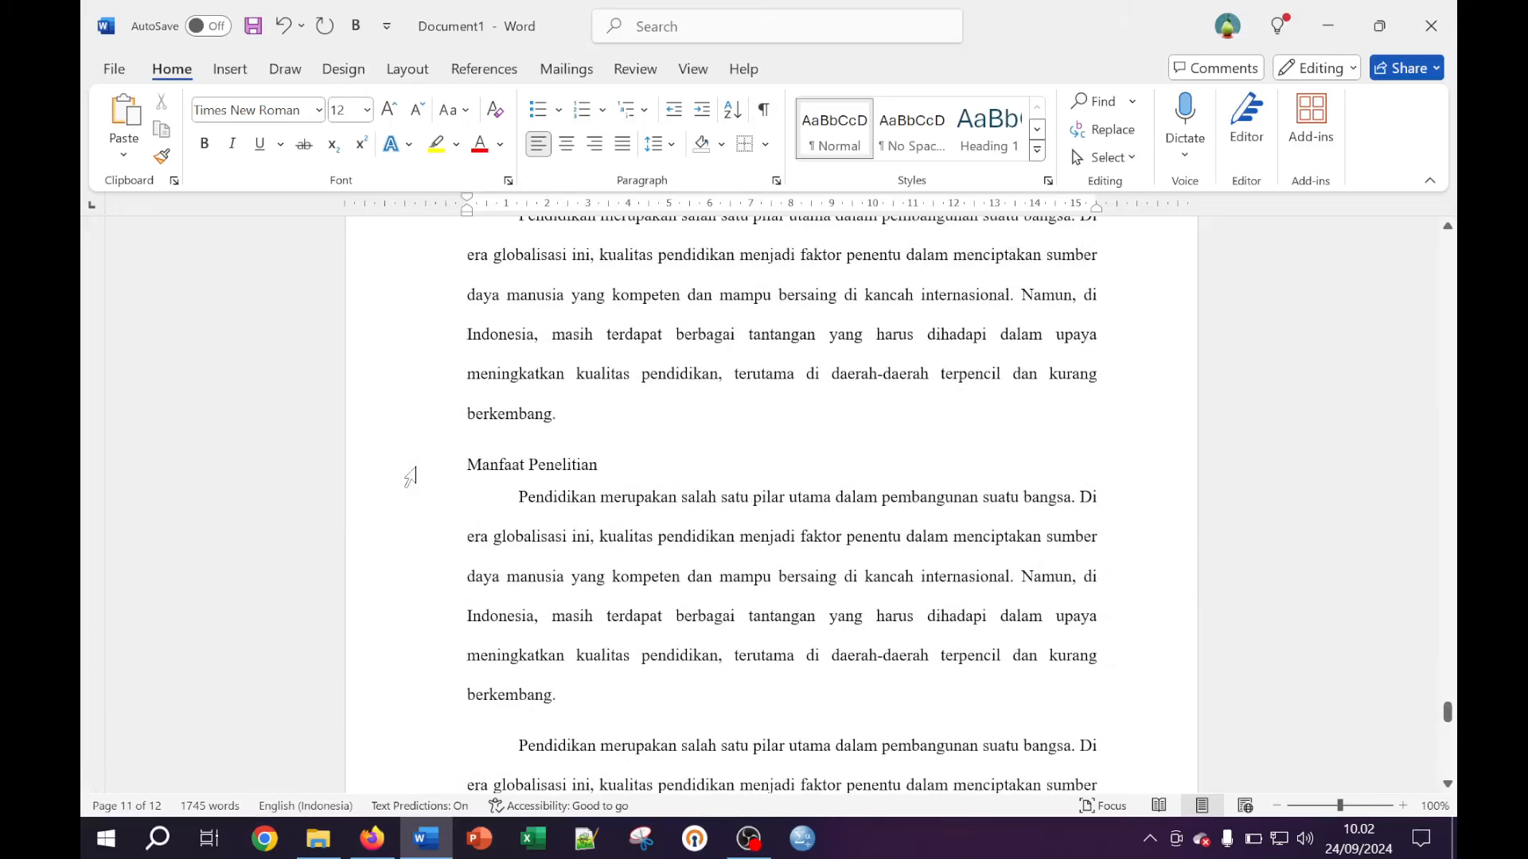
Bold the Manfaat Penelitian and Tujuan Penelitian headings
left_click(407, 470)
left_click(204, 143)
left_click(510, 334)
scroll(770, 505, "up", 8)
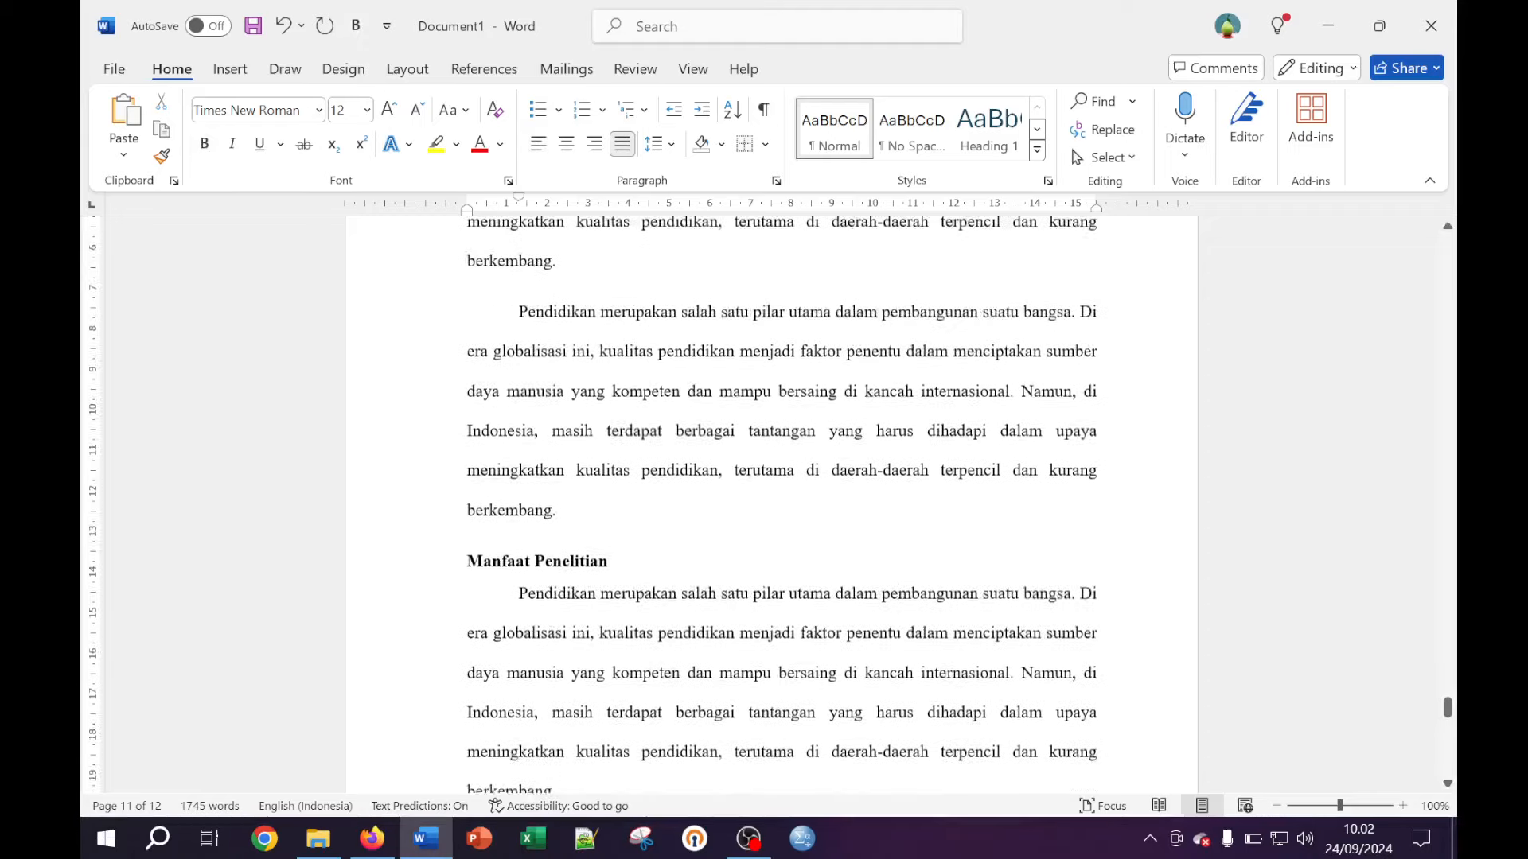
scroll(903, 497, "up", 8)
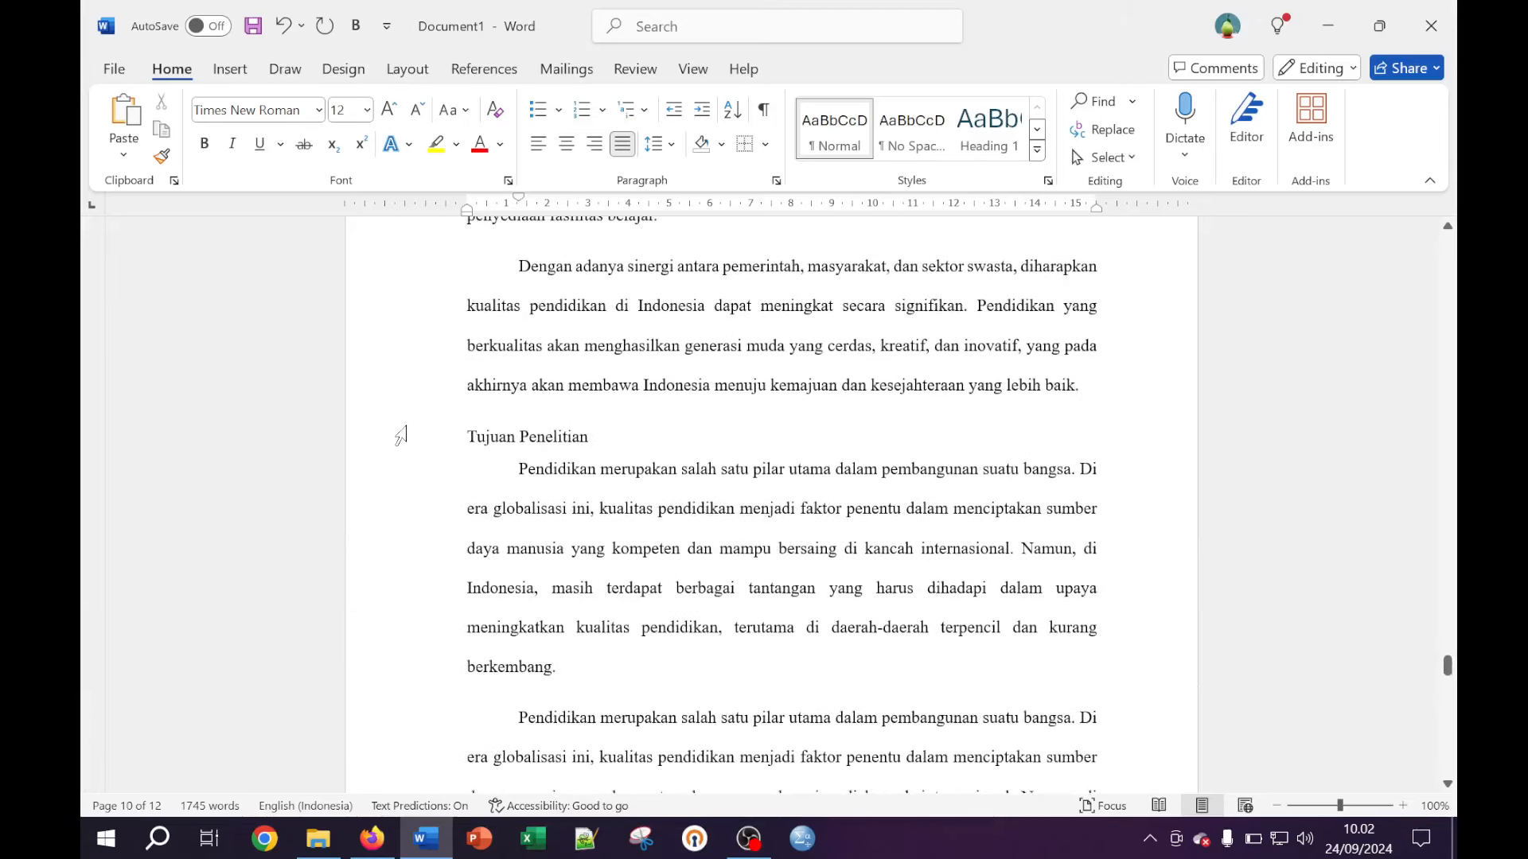
left_click(400, 435)
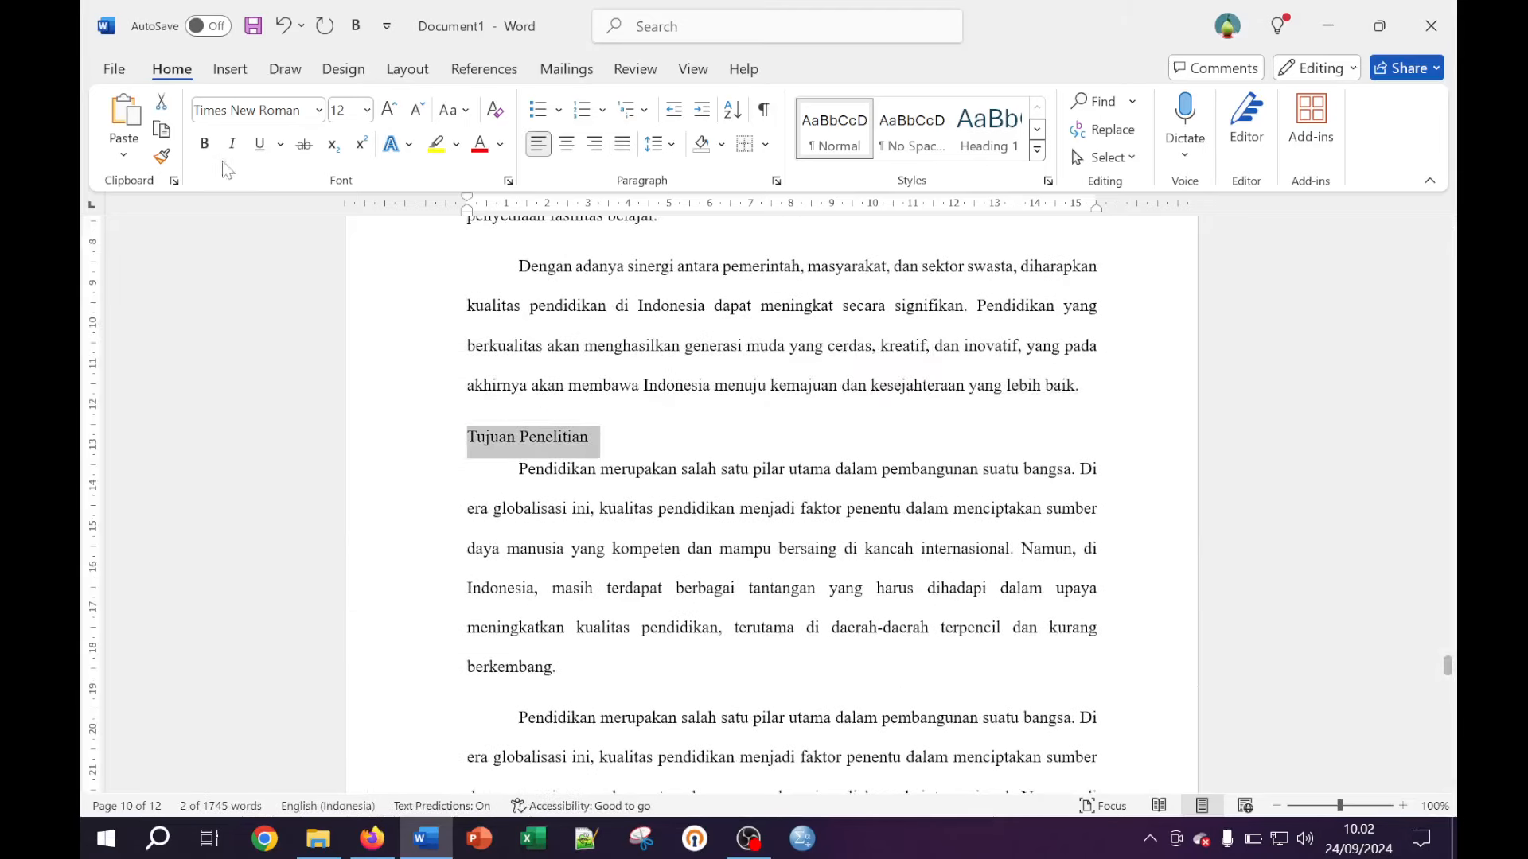
left_click(203, 143)
left_click(796, 509)
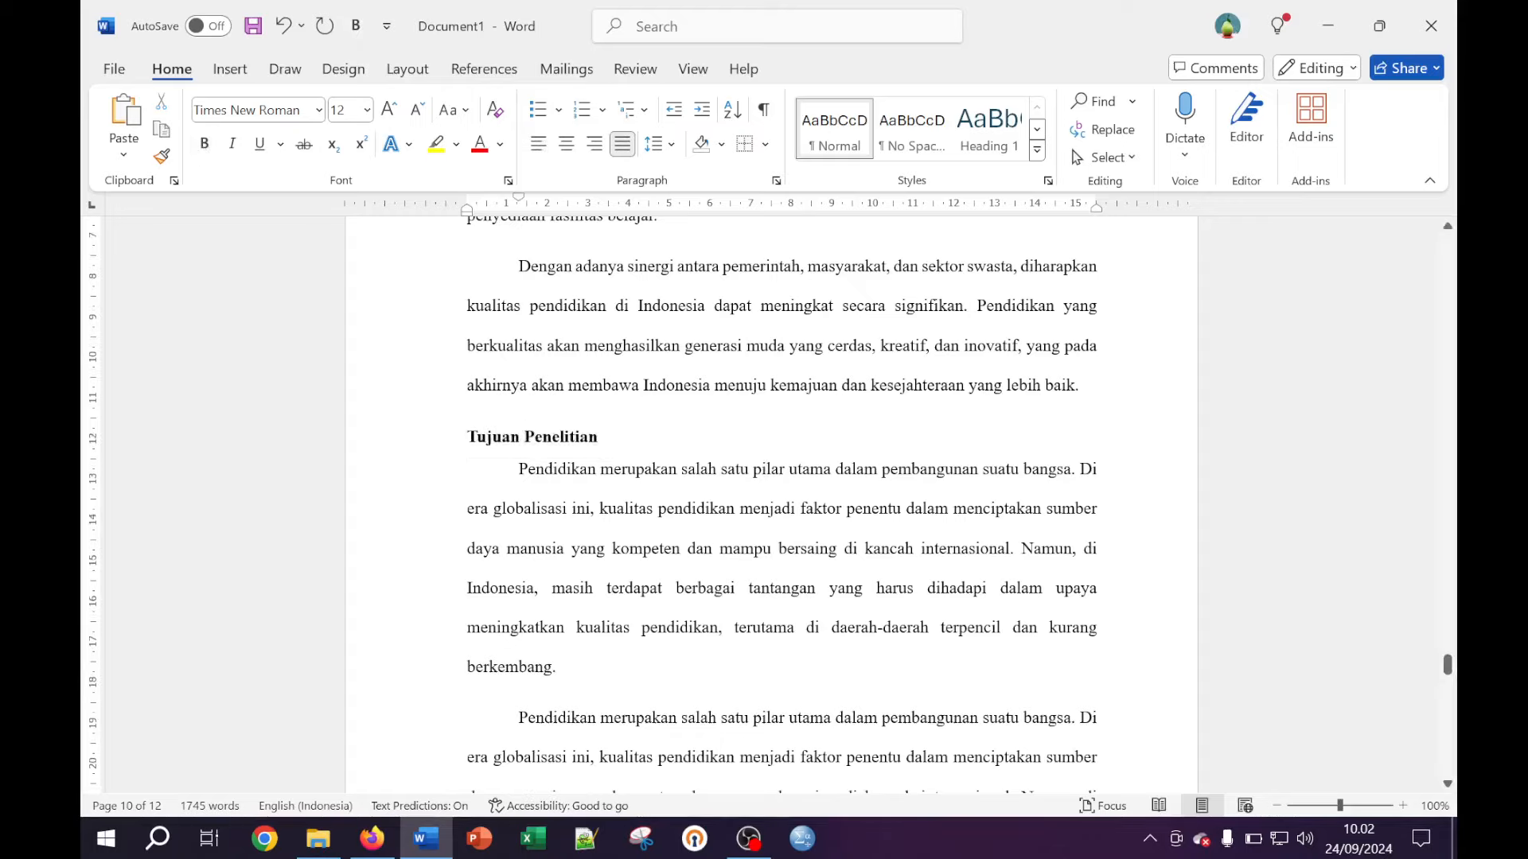
Bold the Latar Belakang heading under BAB I PENDAHULUAN
scroll(771, 499, "up", 10)
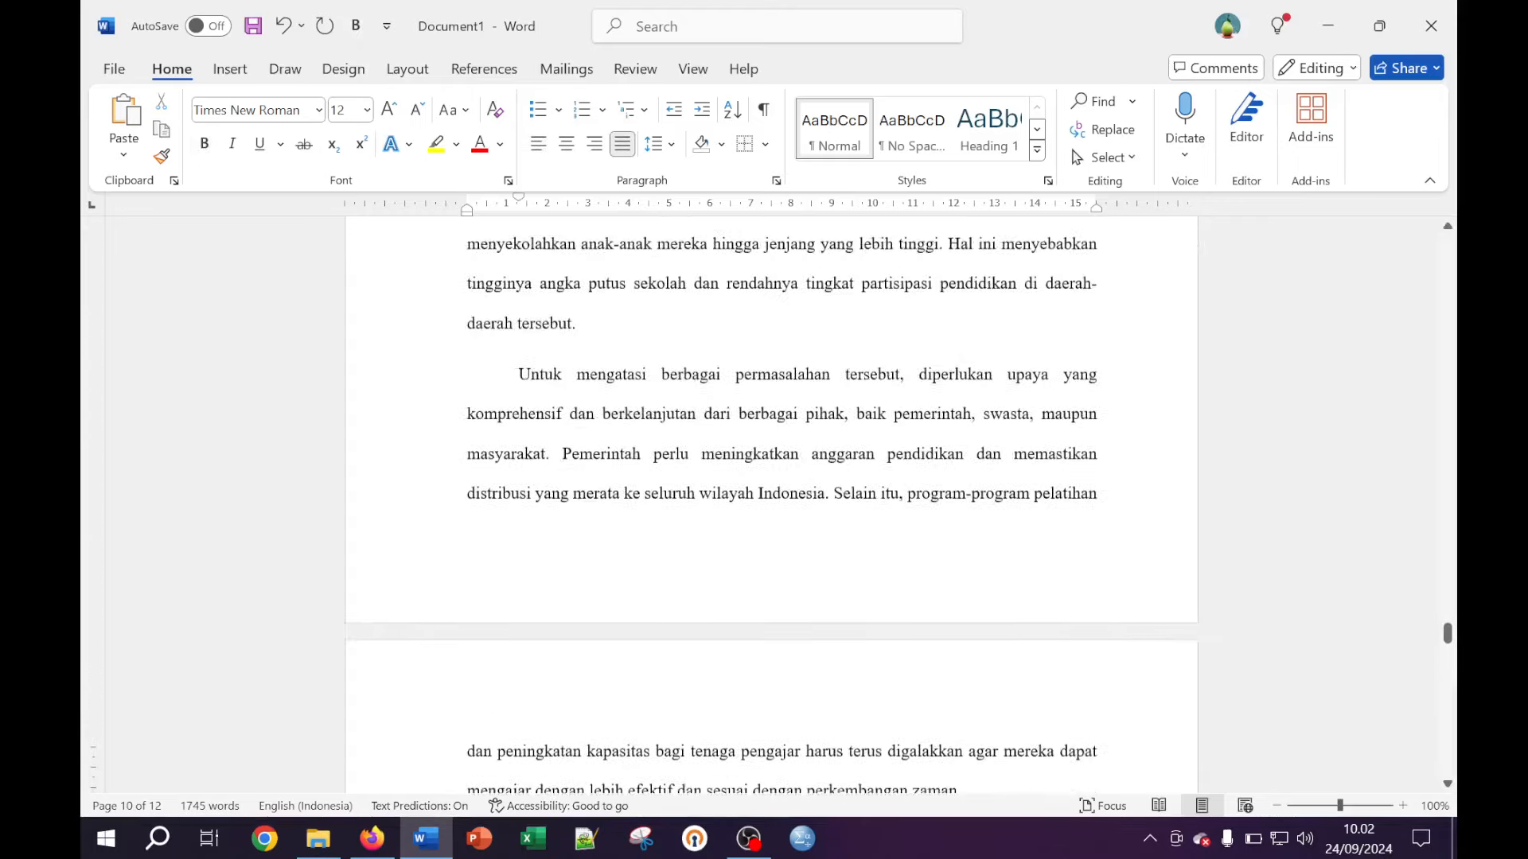
scroll(771, 499, "up", 10)
scroll(771, 499, "up", 4)
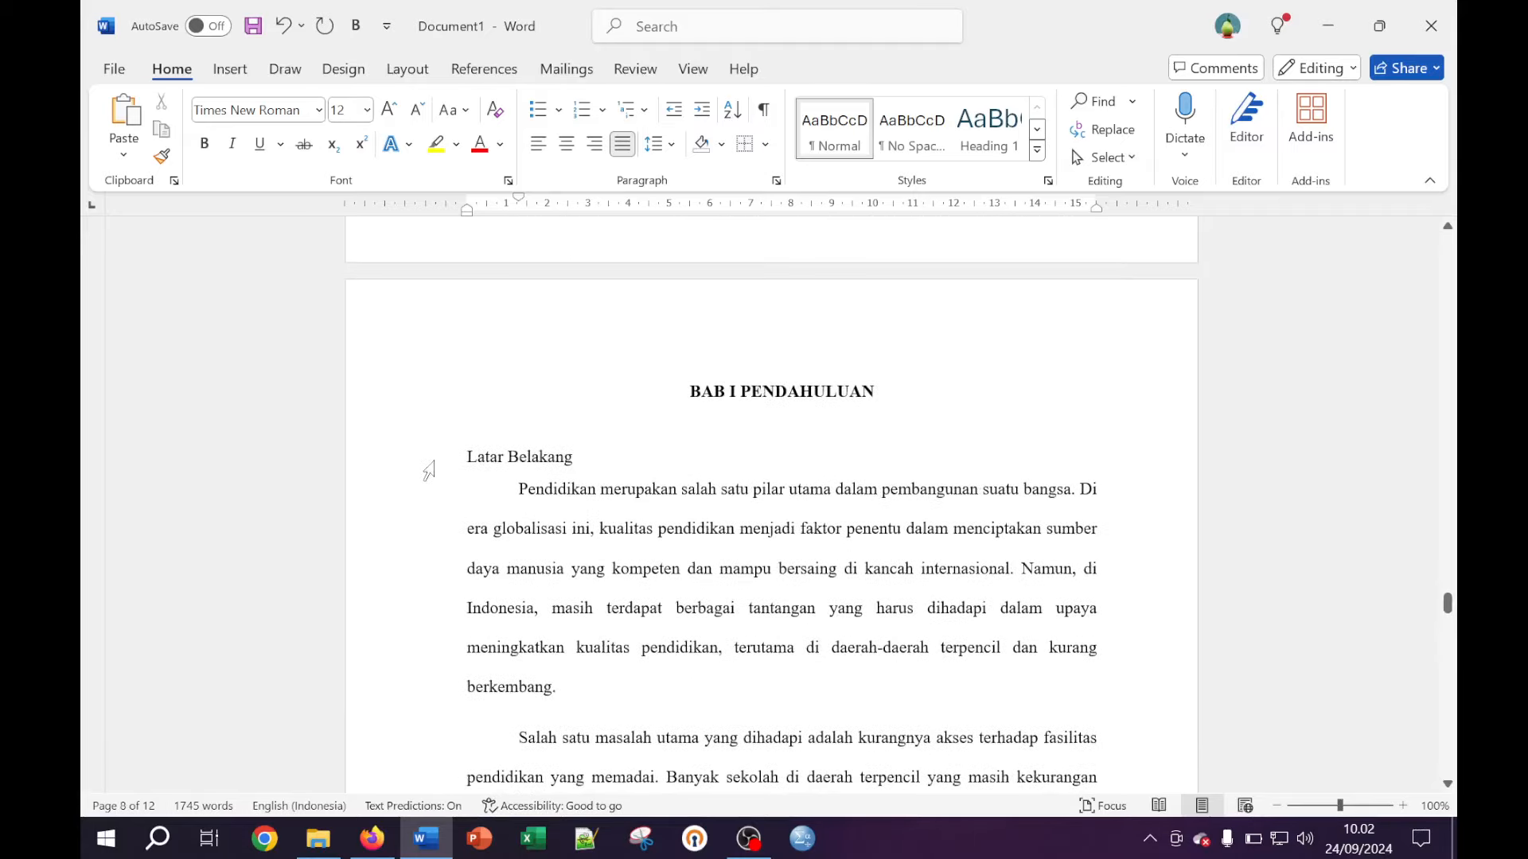
left_click(428, 470)
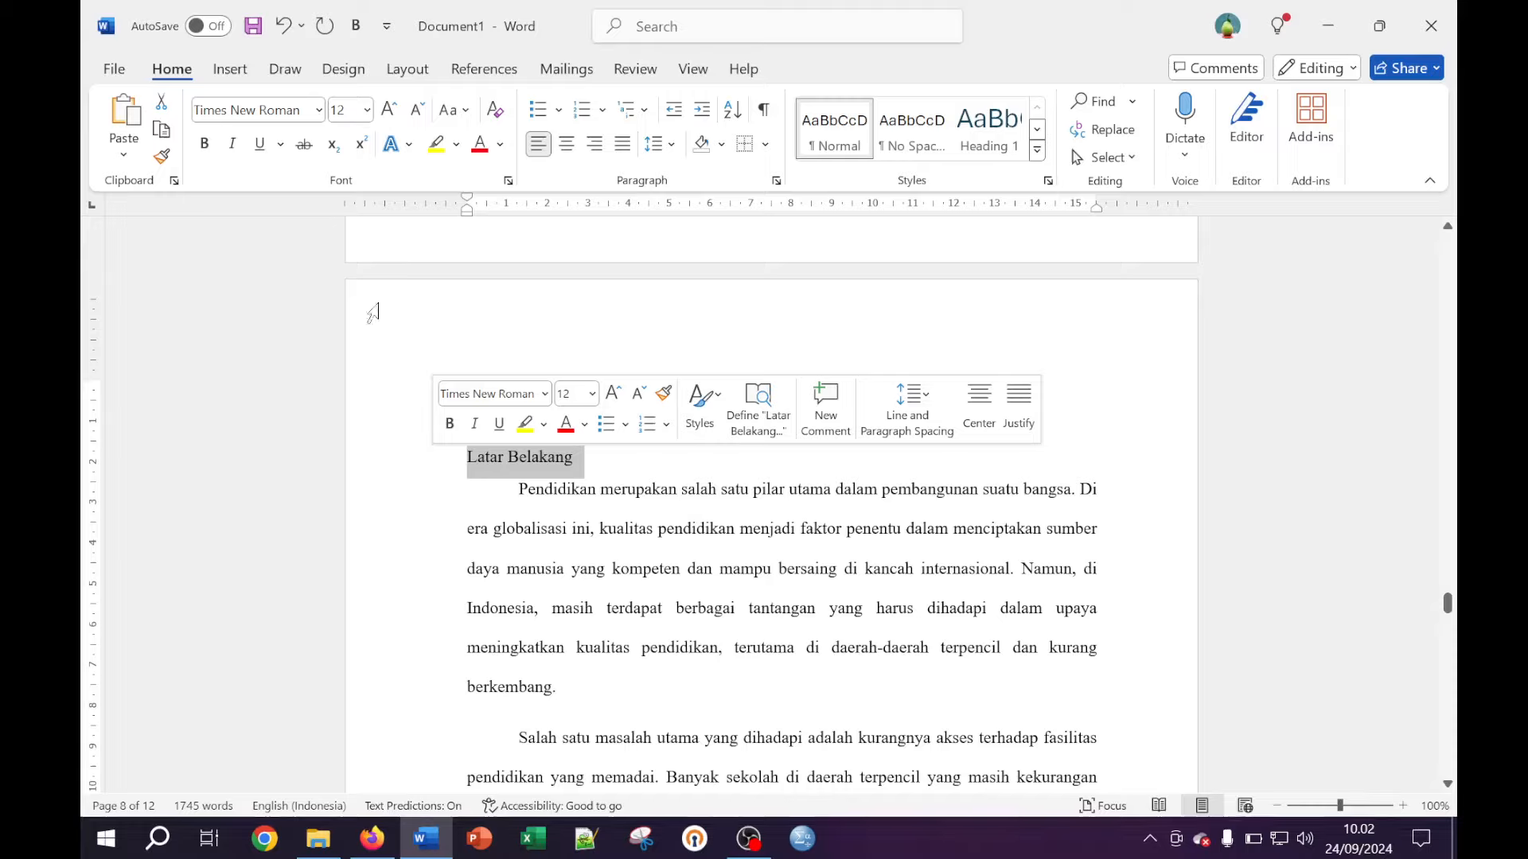
left_click(204, 145)
left_click(721, 463)
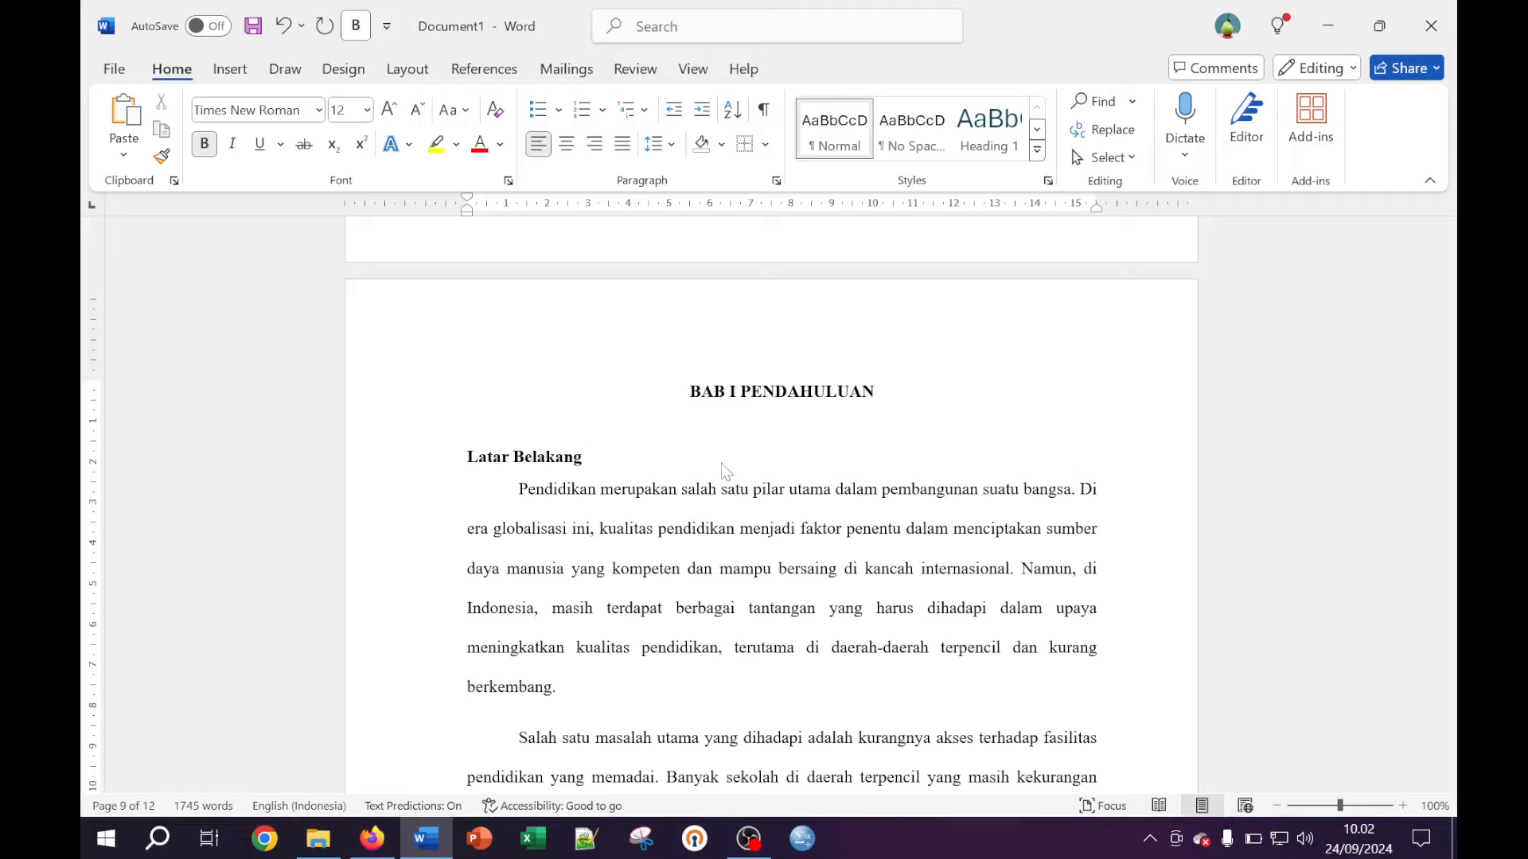
scroll(726, 471, "up", 5)
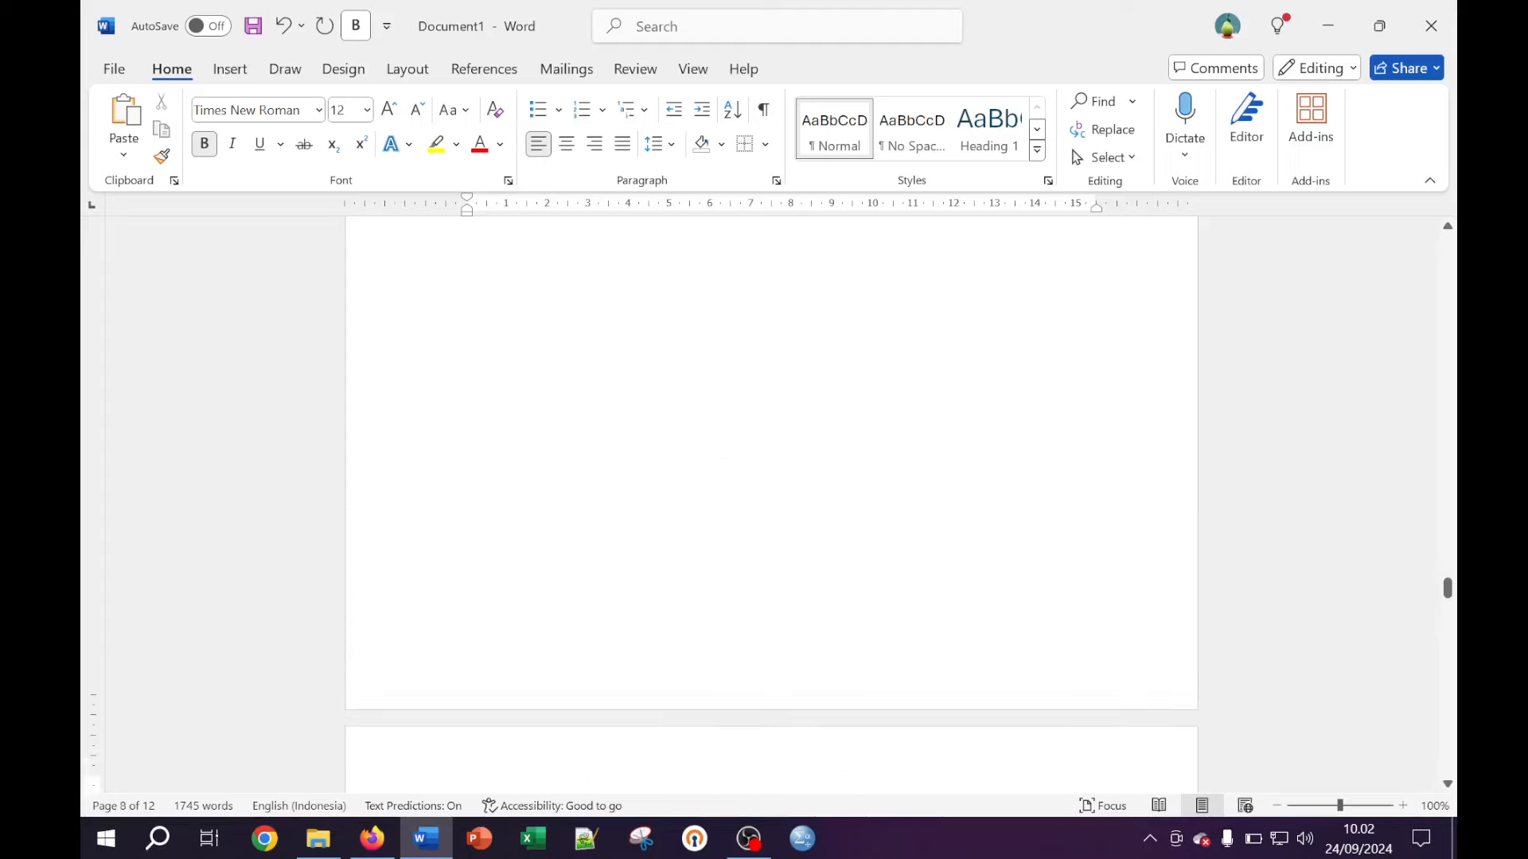
scroll(770, 505, "down", 5)
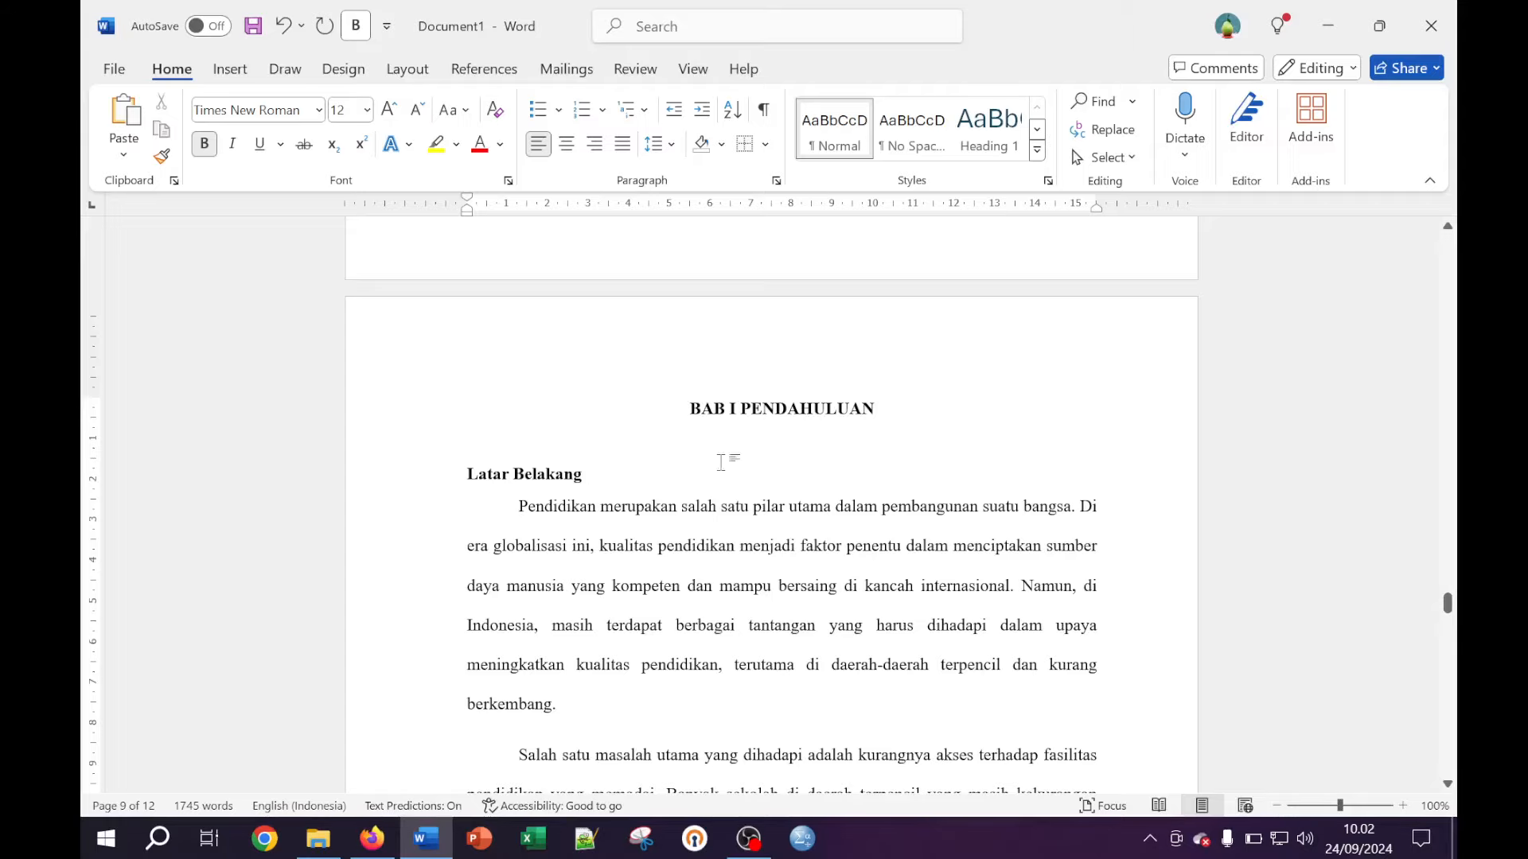
scroll(725, 461, "down", 8)
scroll(725, 462, "down", 20)
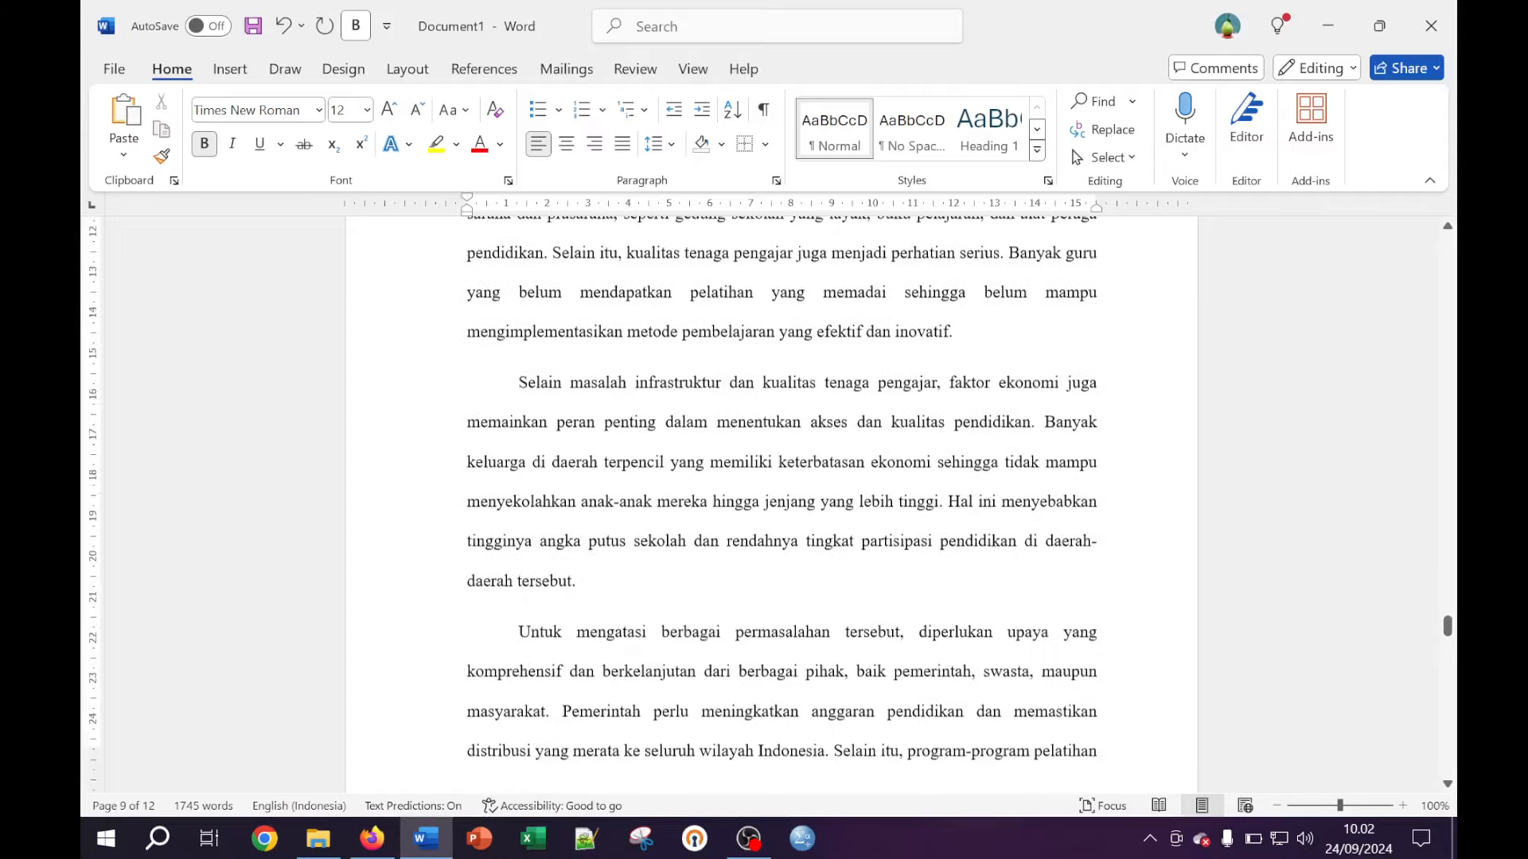
scroll(725, 461, "down", 17)
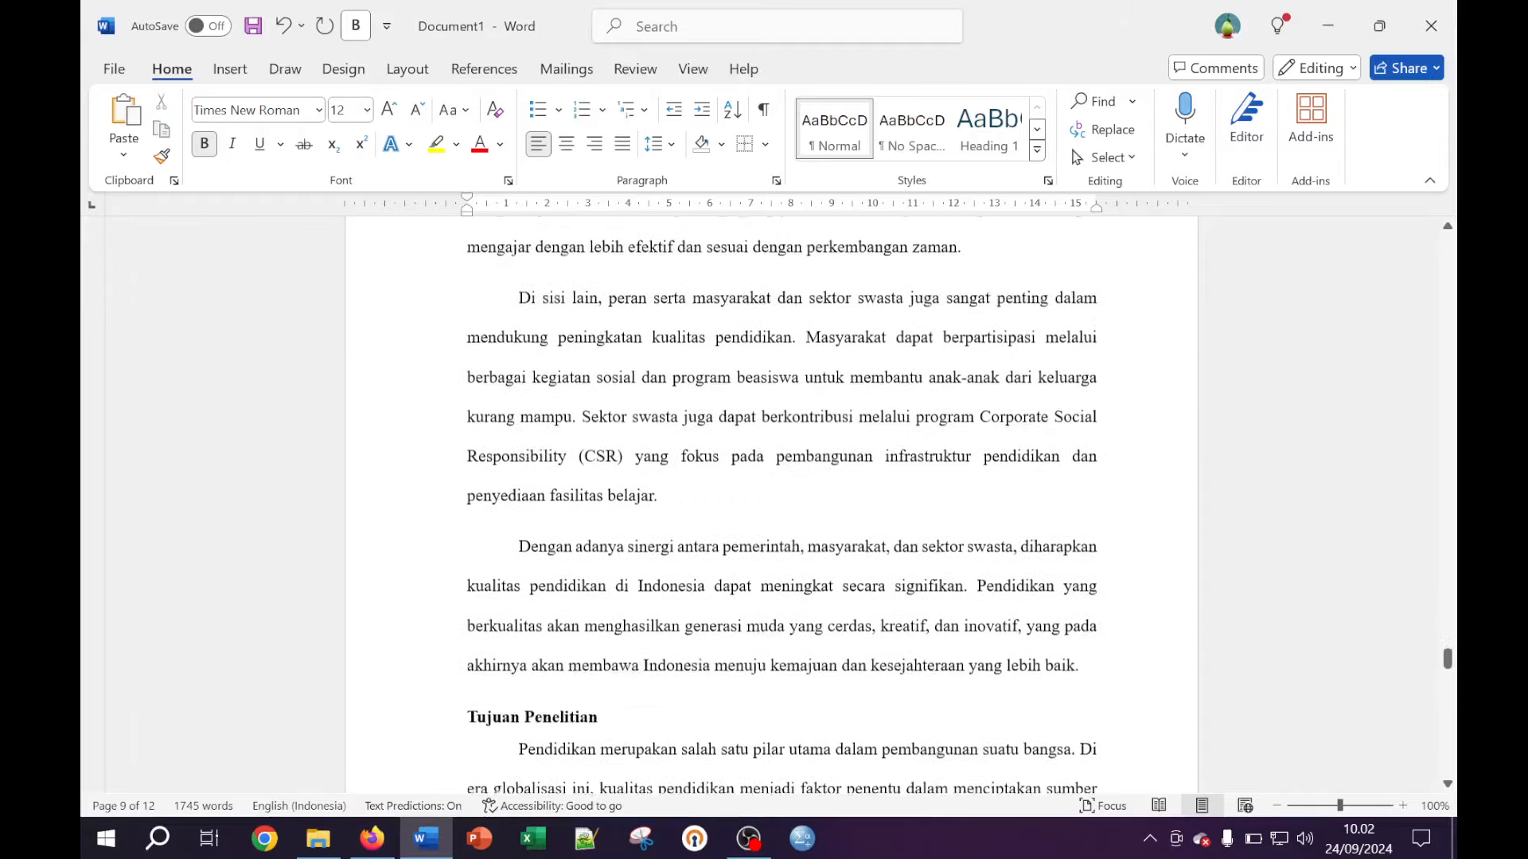
scroll(726, 462, "down", 15)
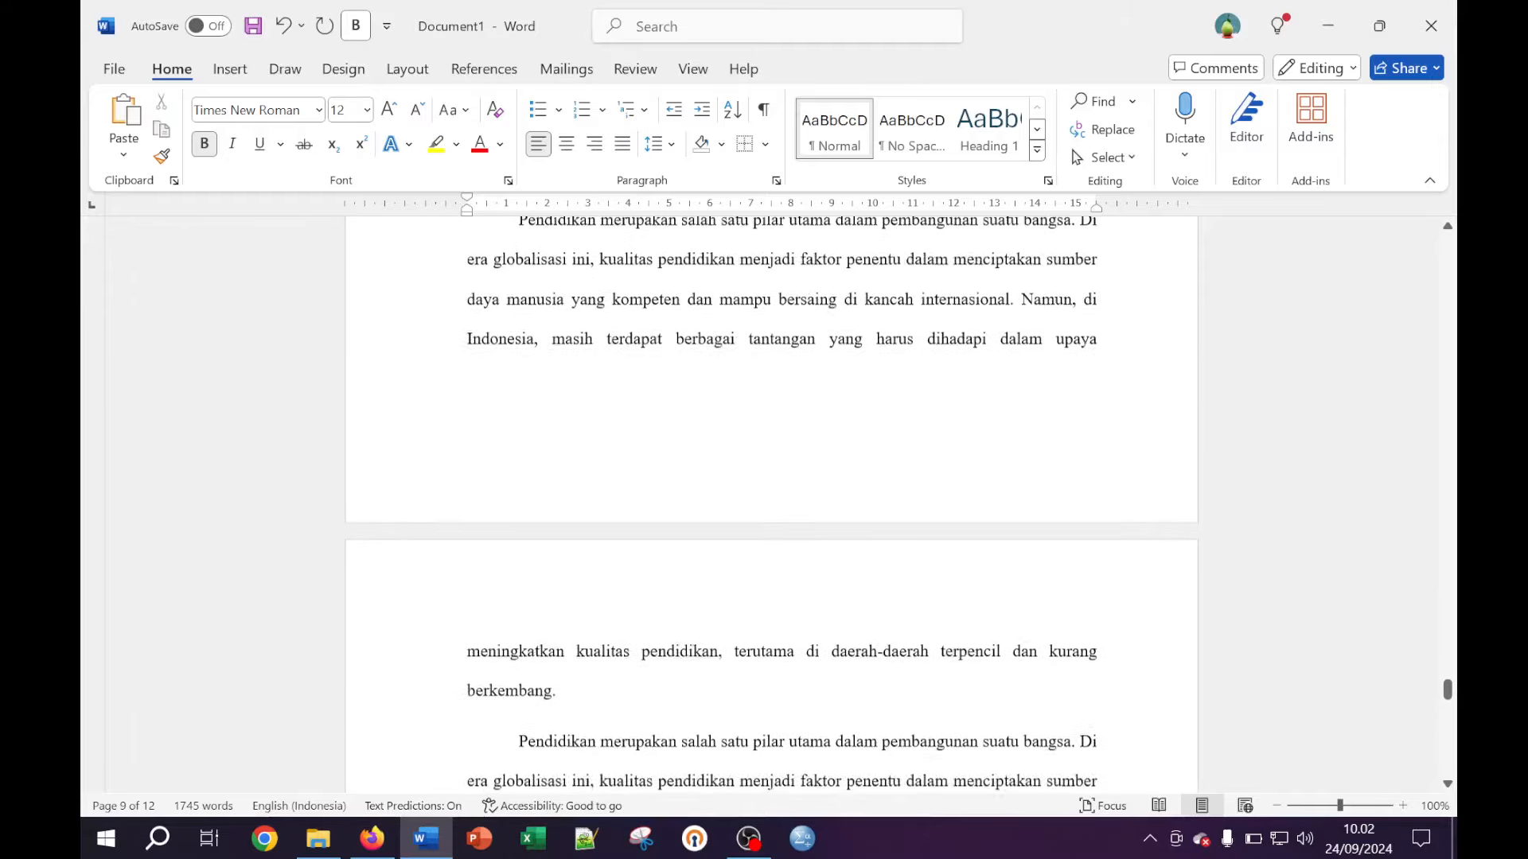
scroll(726, 461, "down", 12)
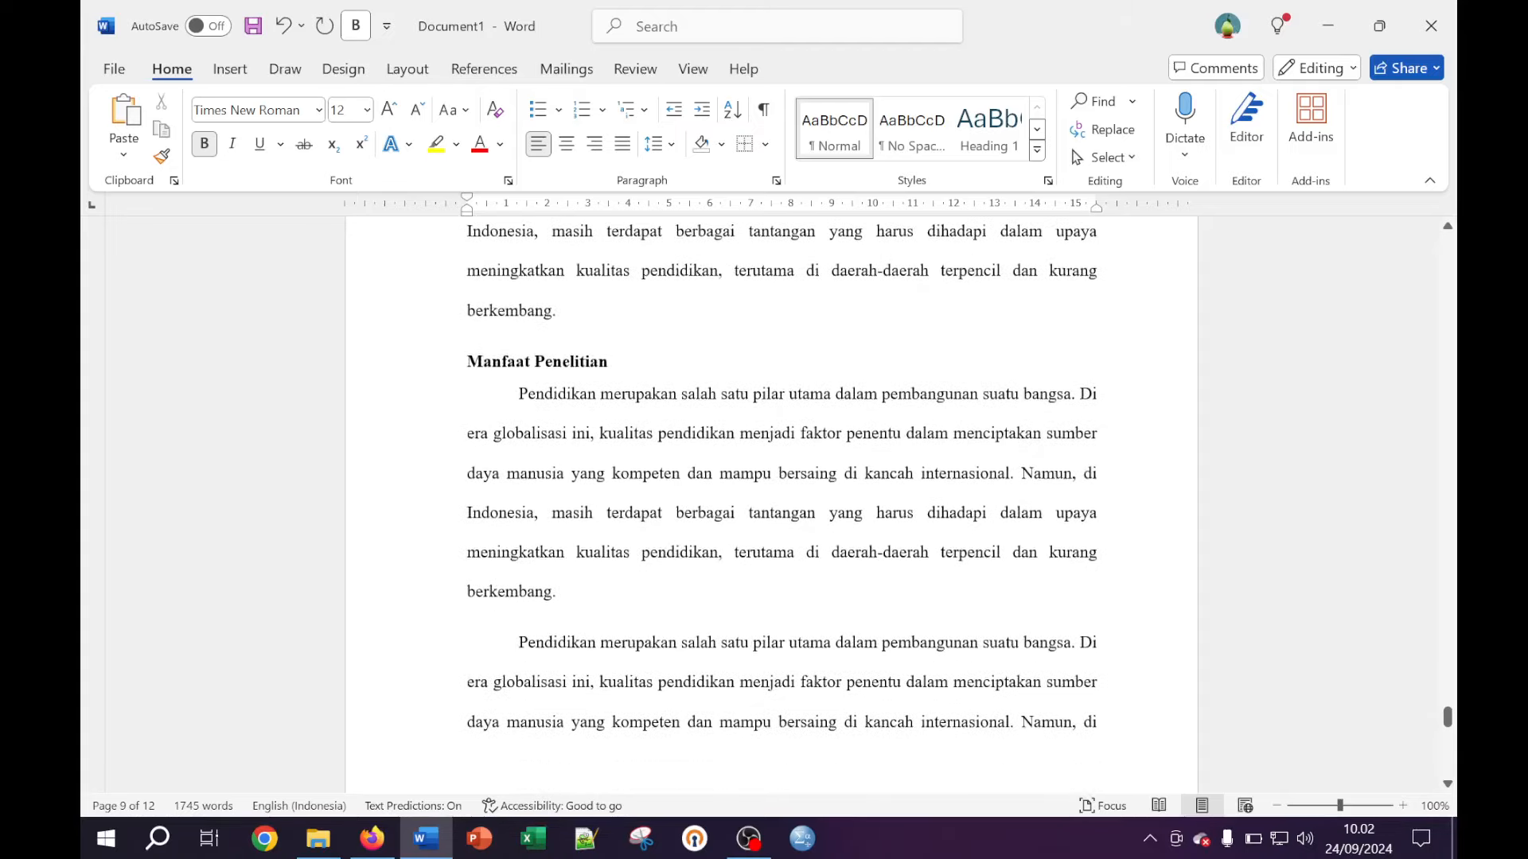
scroll(726, 462, "down", 15)
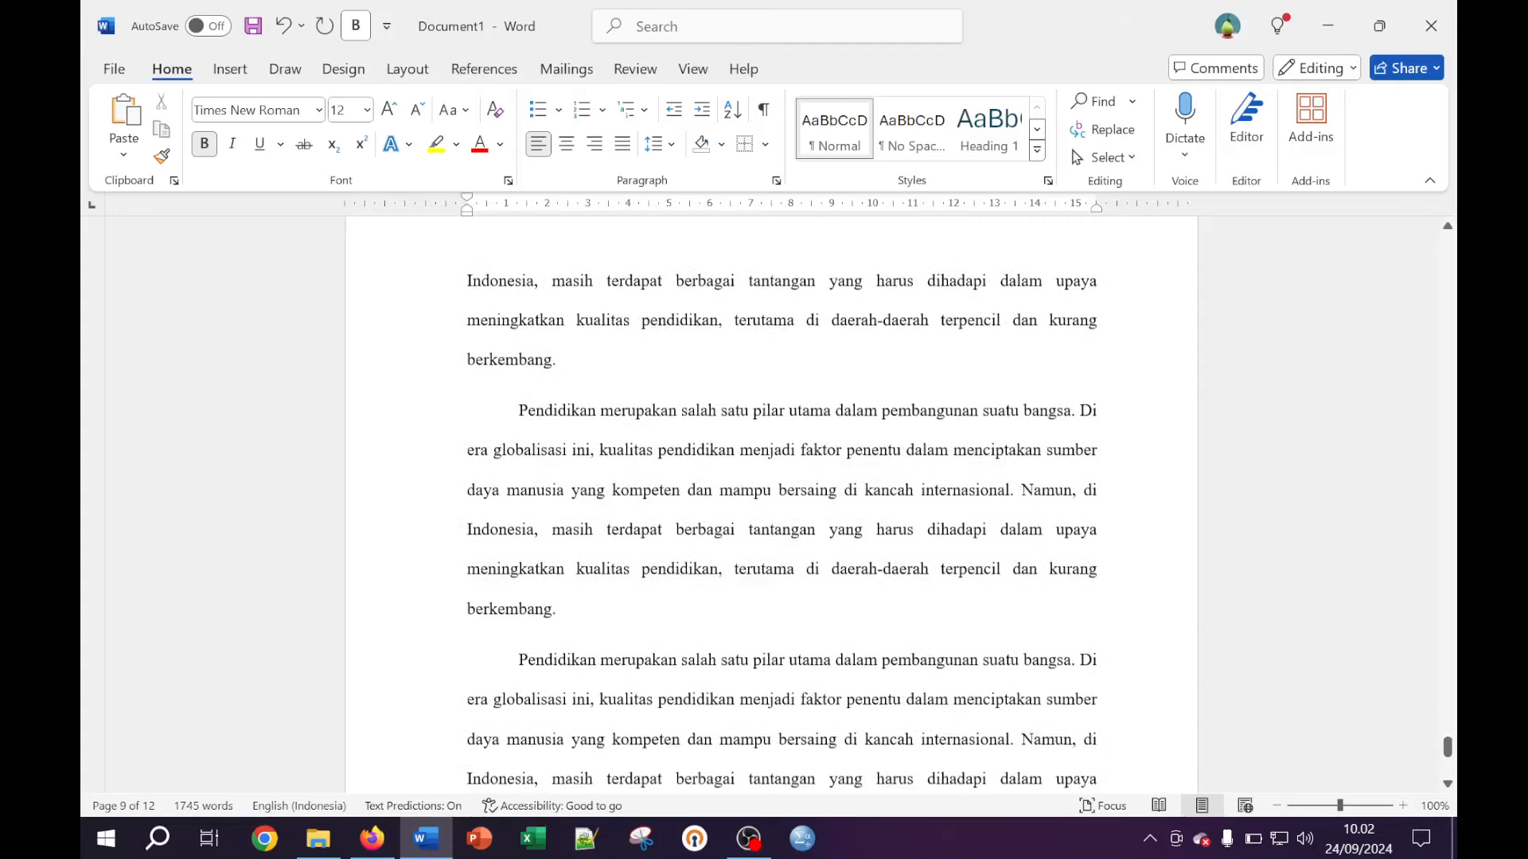
scroll(726, 461, "down", 2)
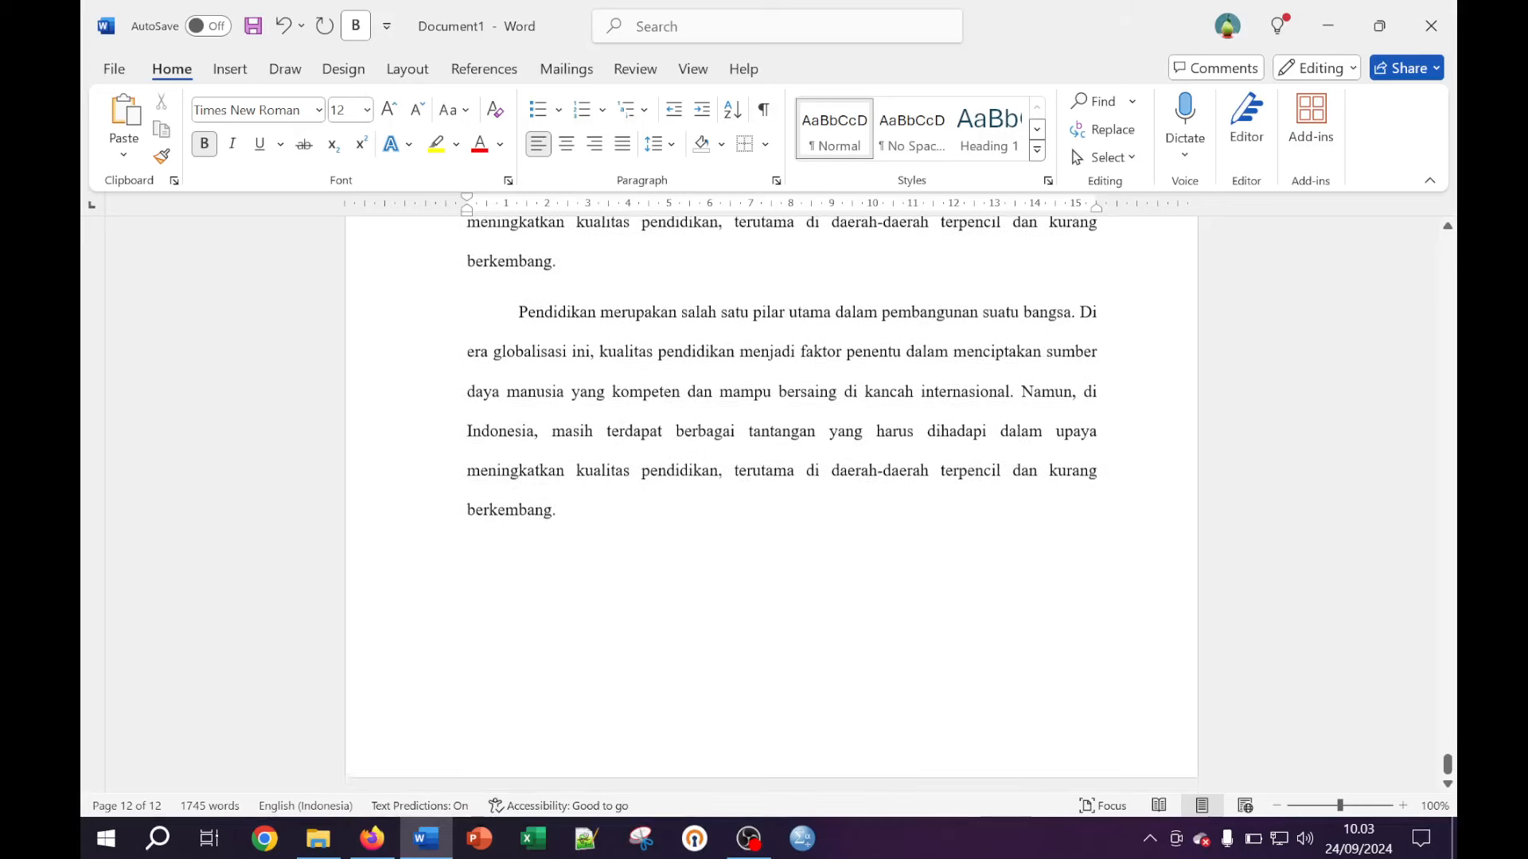
left_click(557, 506)
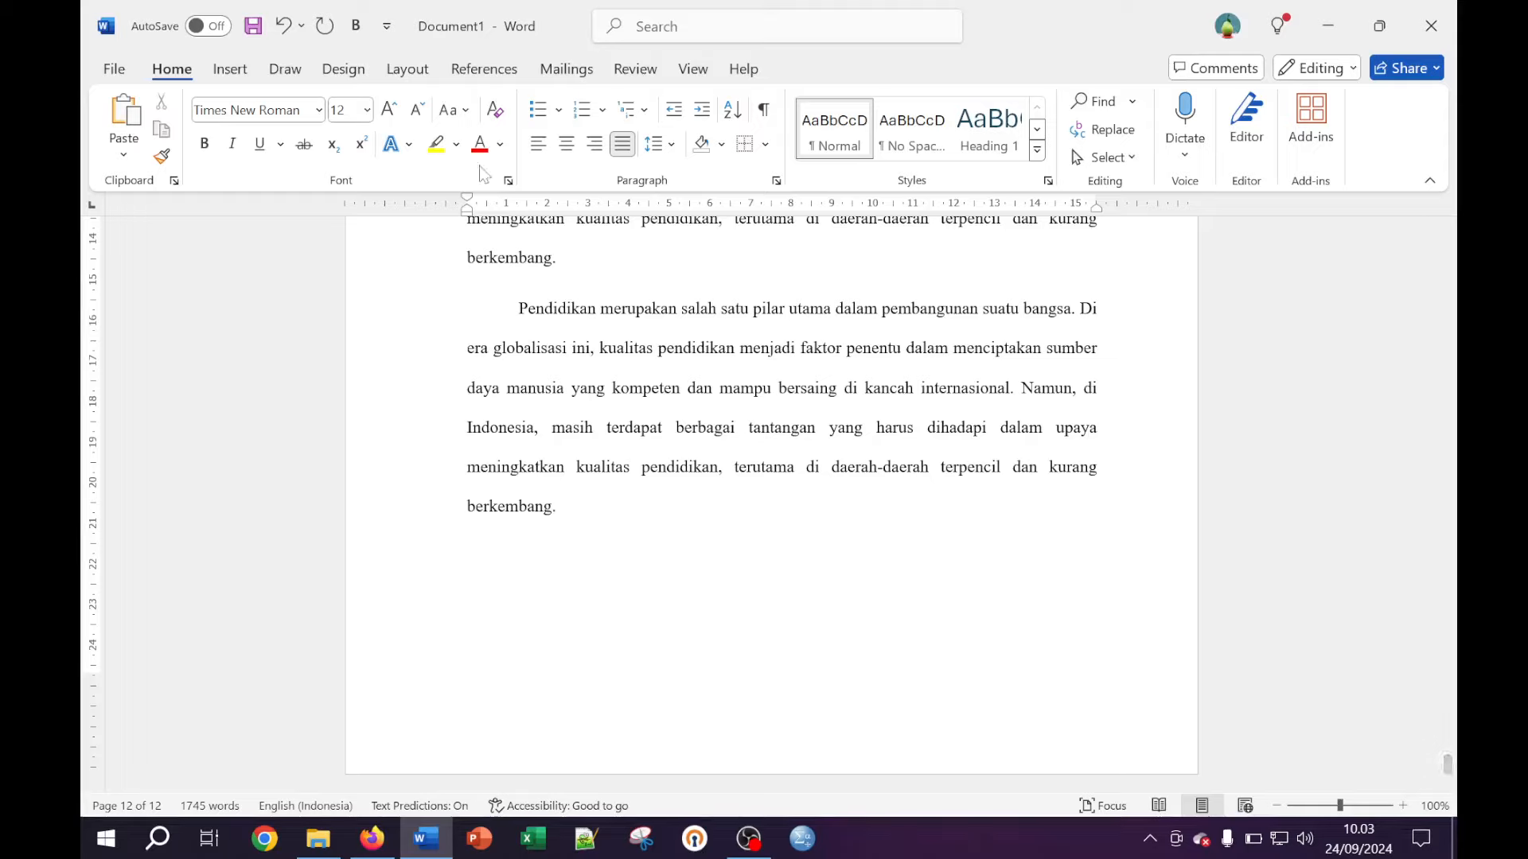
Insert a Next Page section break after the final paragraph, creating blank page 13
left_click(413, 78)
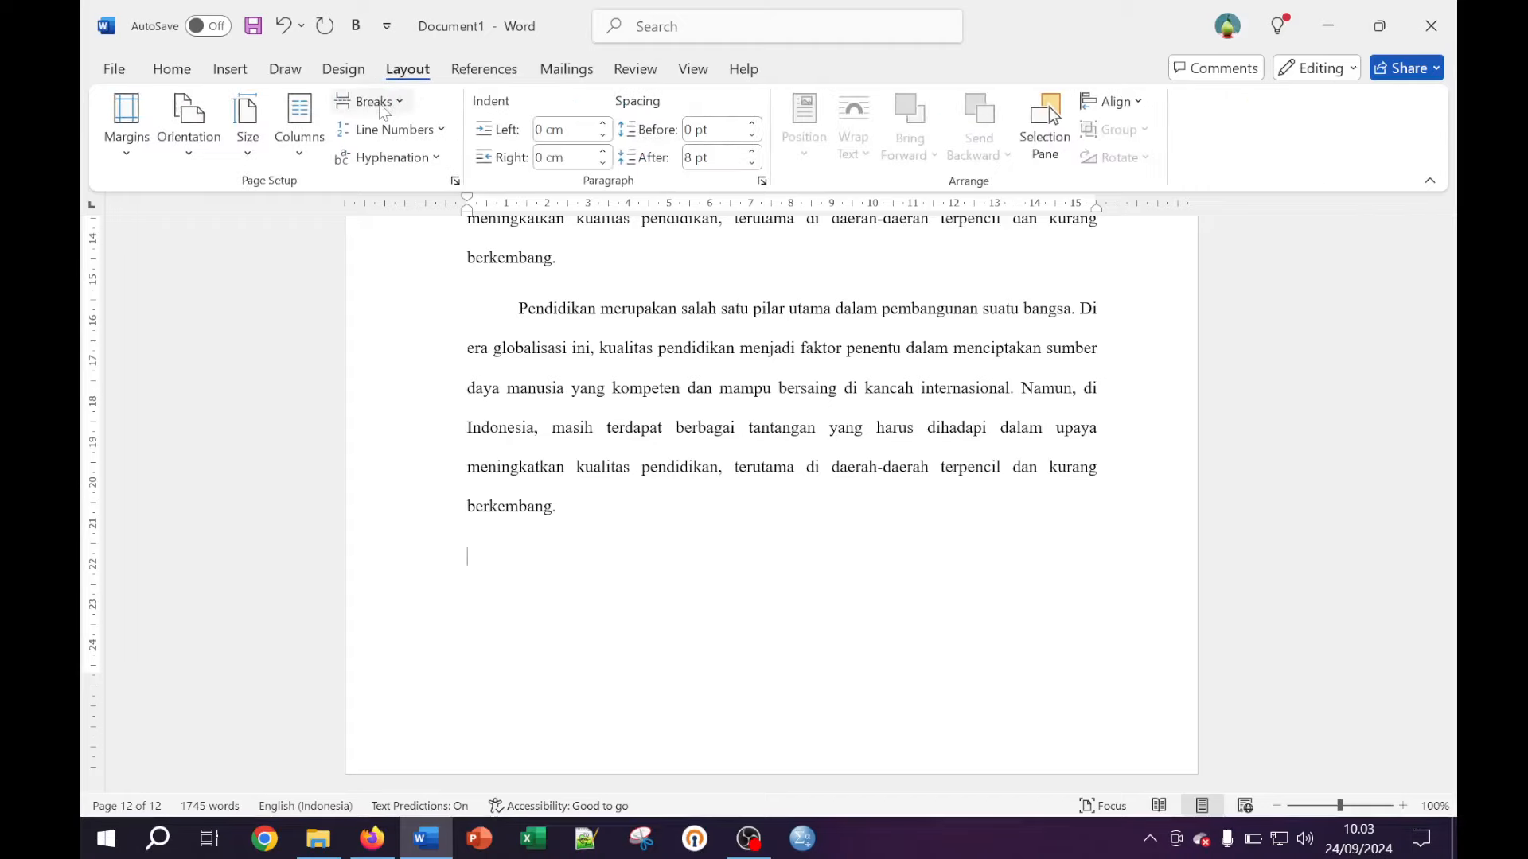
left_click(380, 107)
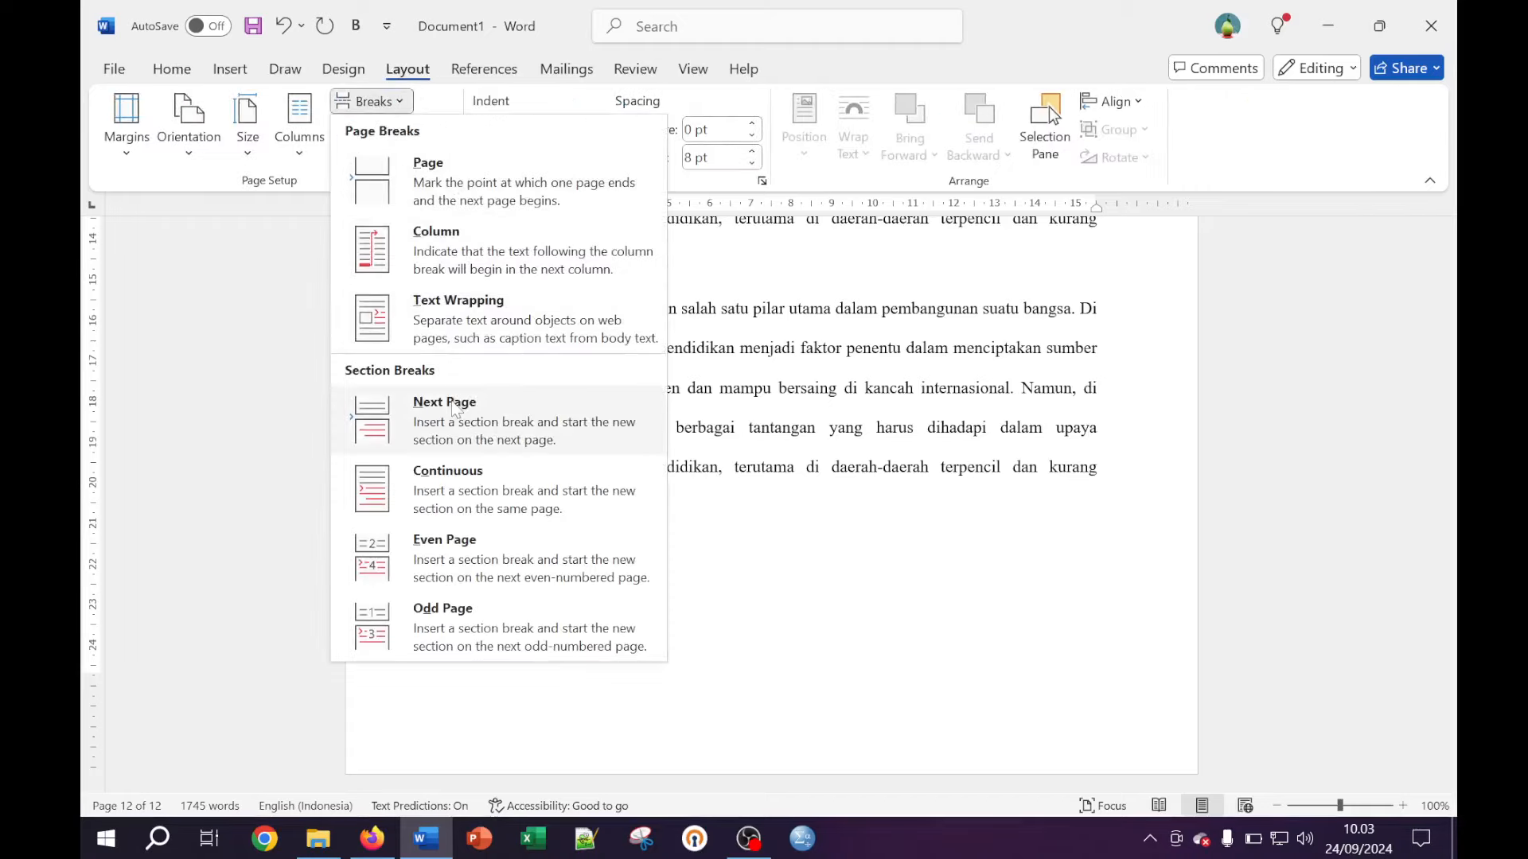
left_click(451, 410)
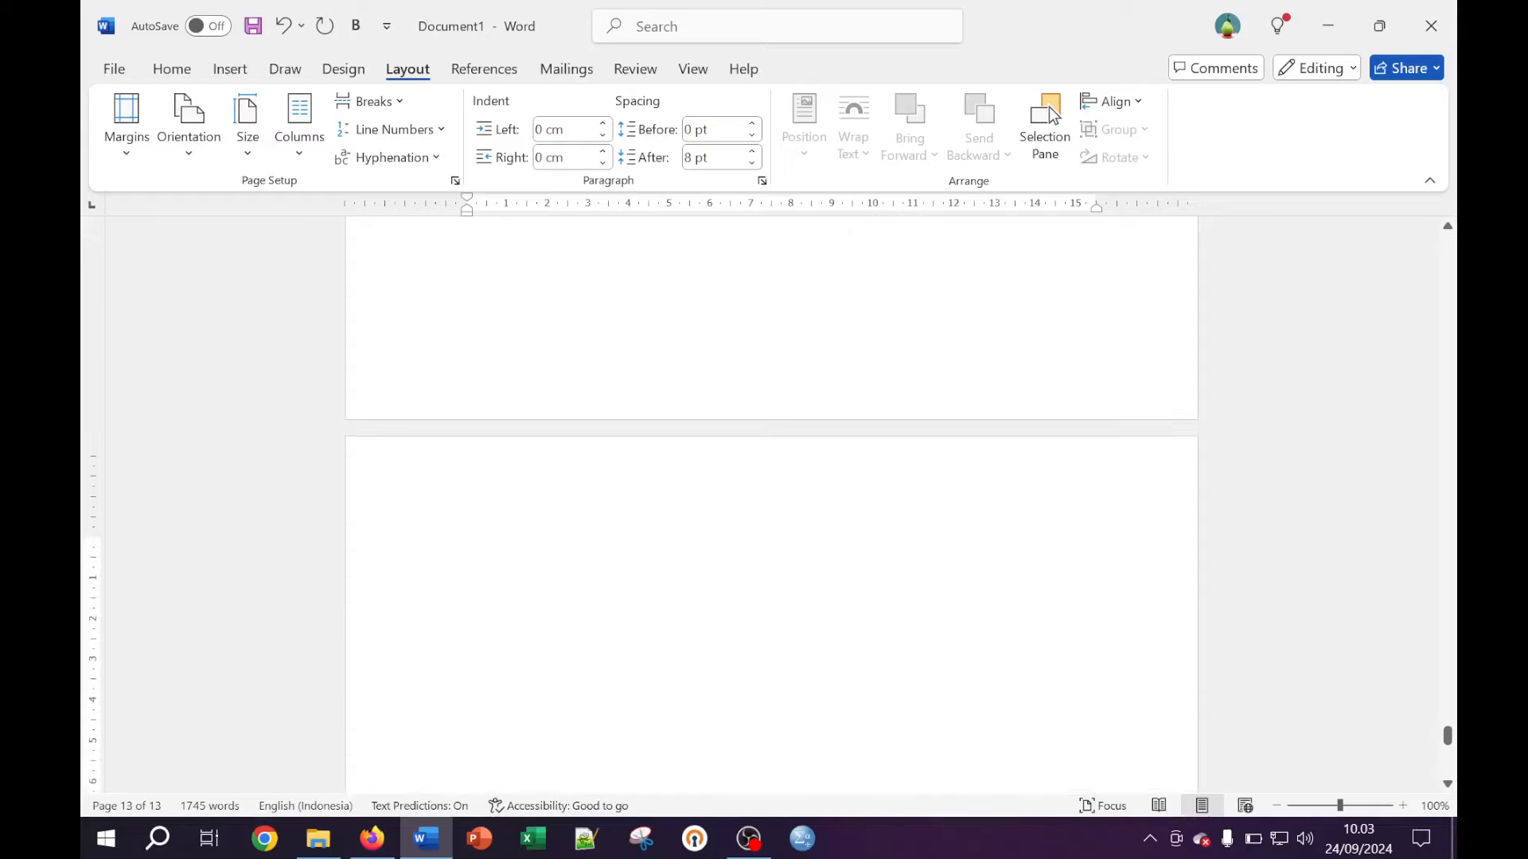
Type the chapter title BAB II LANDASAN TEORI on page 13
type("bab")
key("BackSpace")
key("BackSpace")
type("AB")
type("II LANDASAN ")
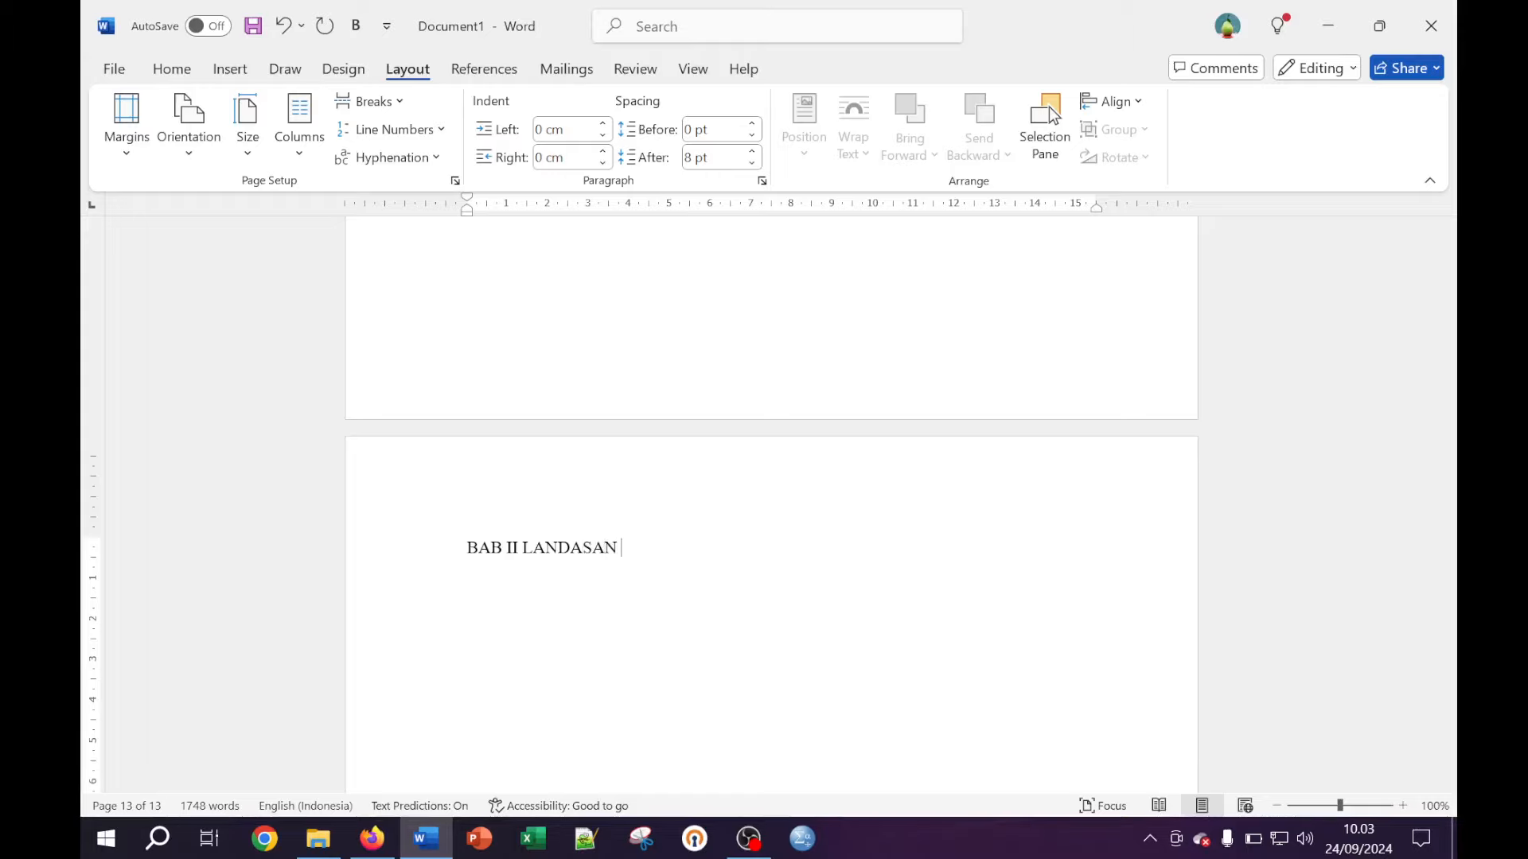
type("TEORI")
key("Return")
Add the lines Lokasi Penelitian and Subjek Penelitian below the title
type("\"")
type("Lokasi Pene")
type("ltia")
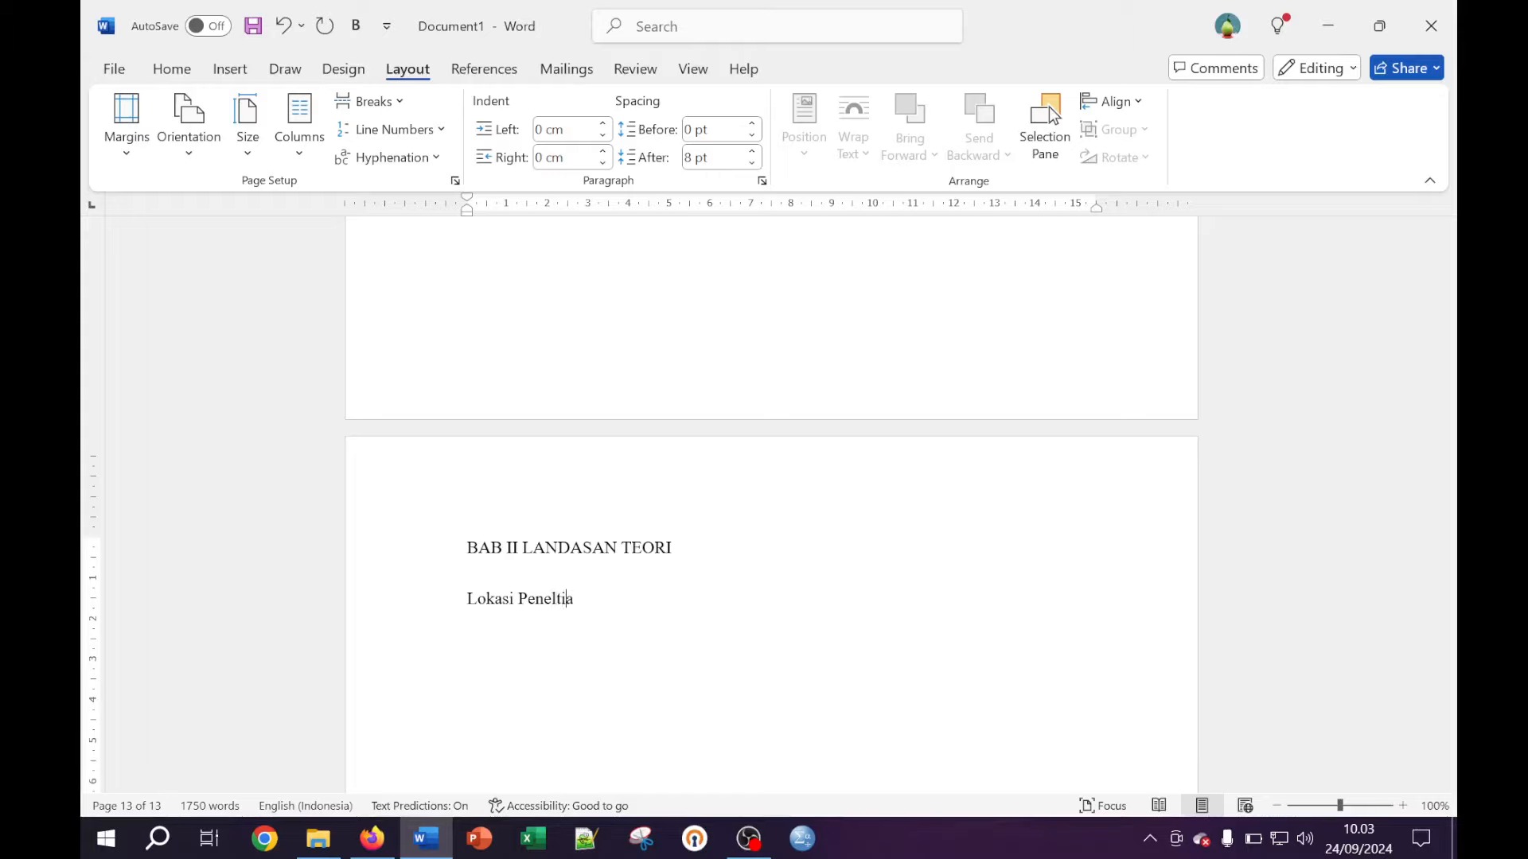
key("BackSpace")
key("BackSpace")
type("itian")
type("jek ")
type("Penelitian")
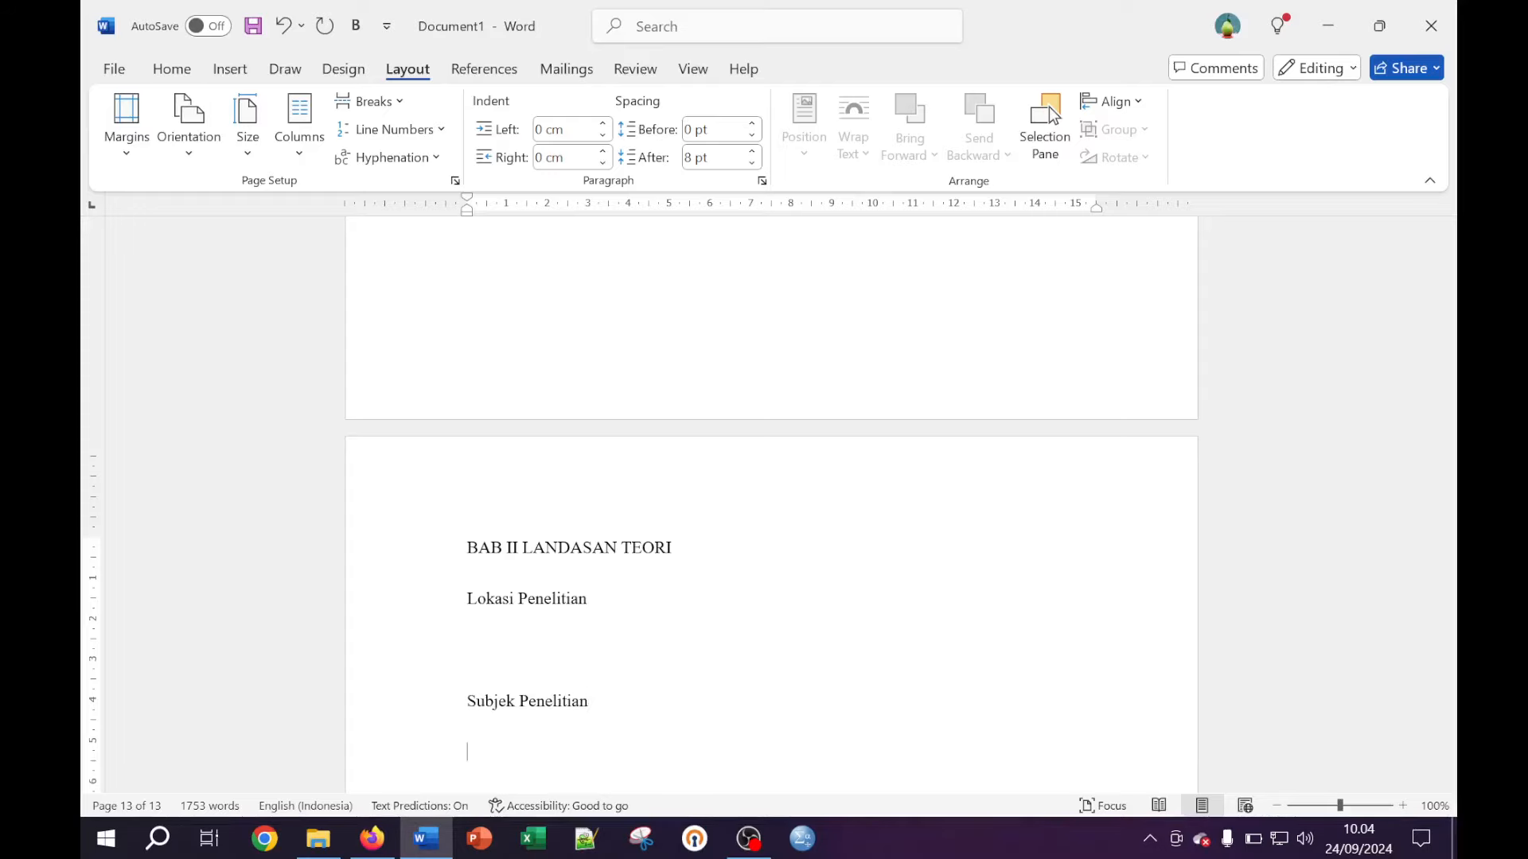
key("Return")
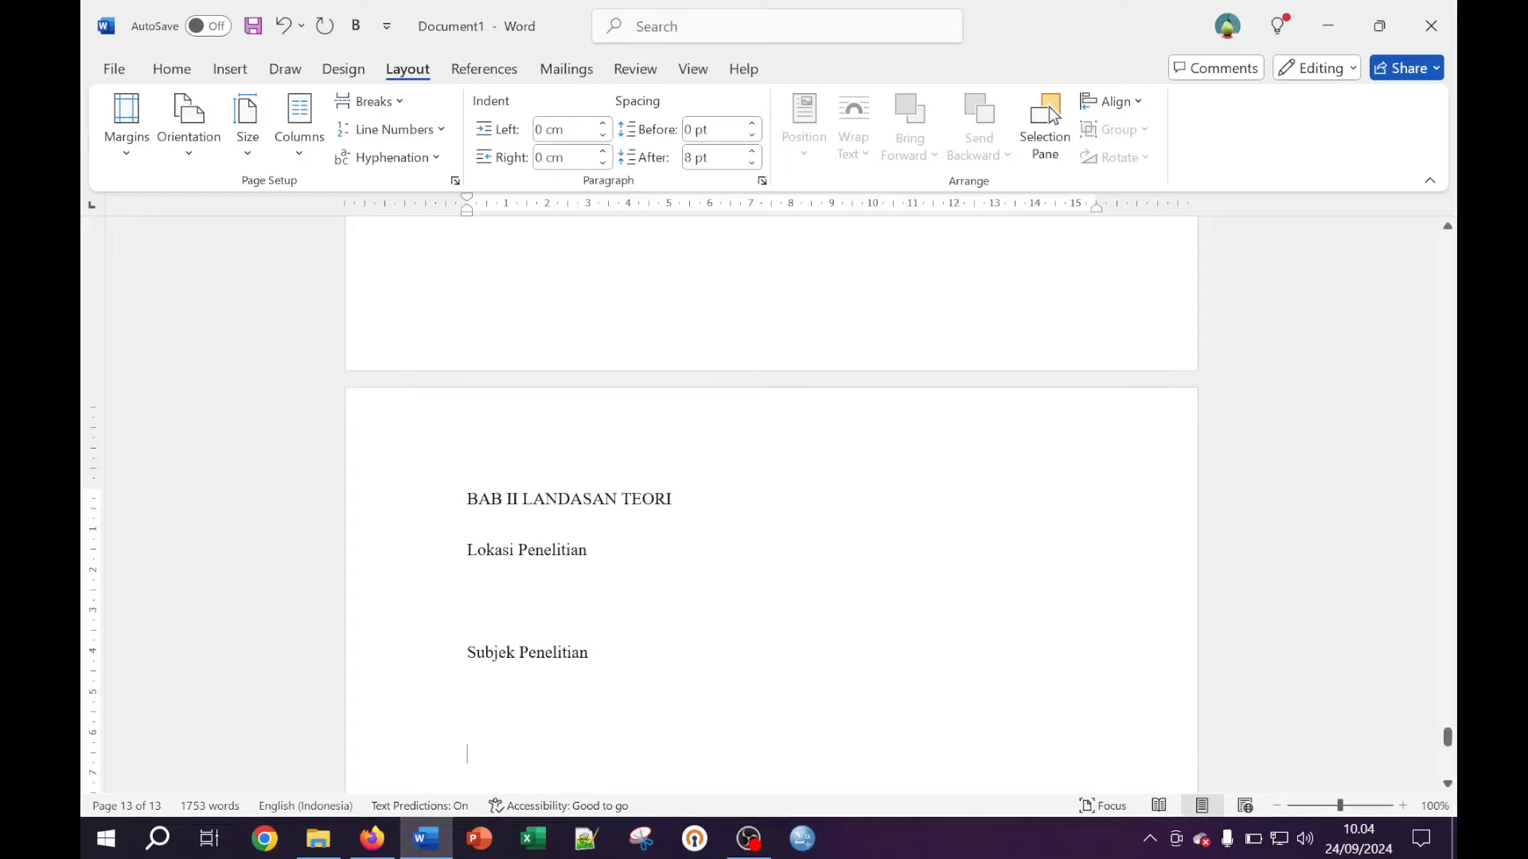
scroll(771, 501, "up", 2)
scroll(771, 501, "down", 2)
scroll(771, 501, "up", 6)
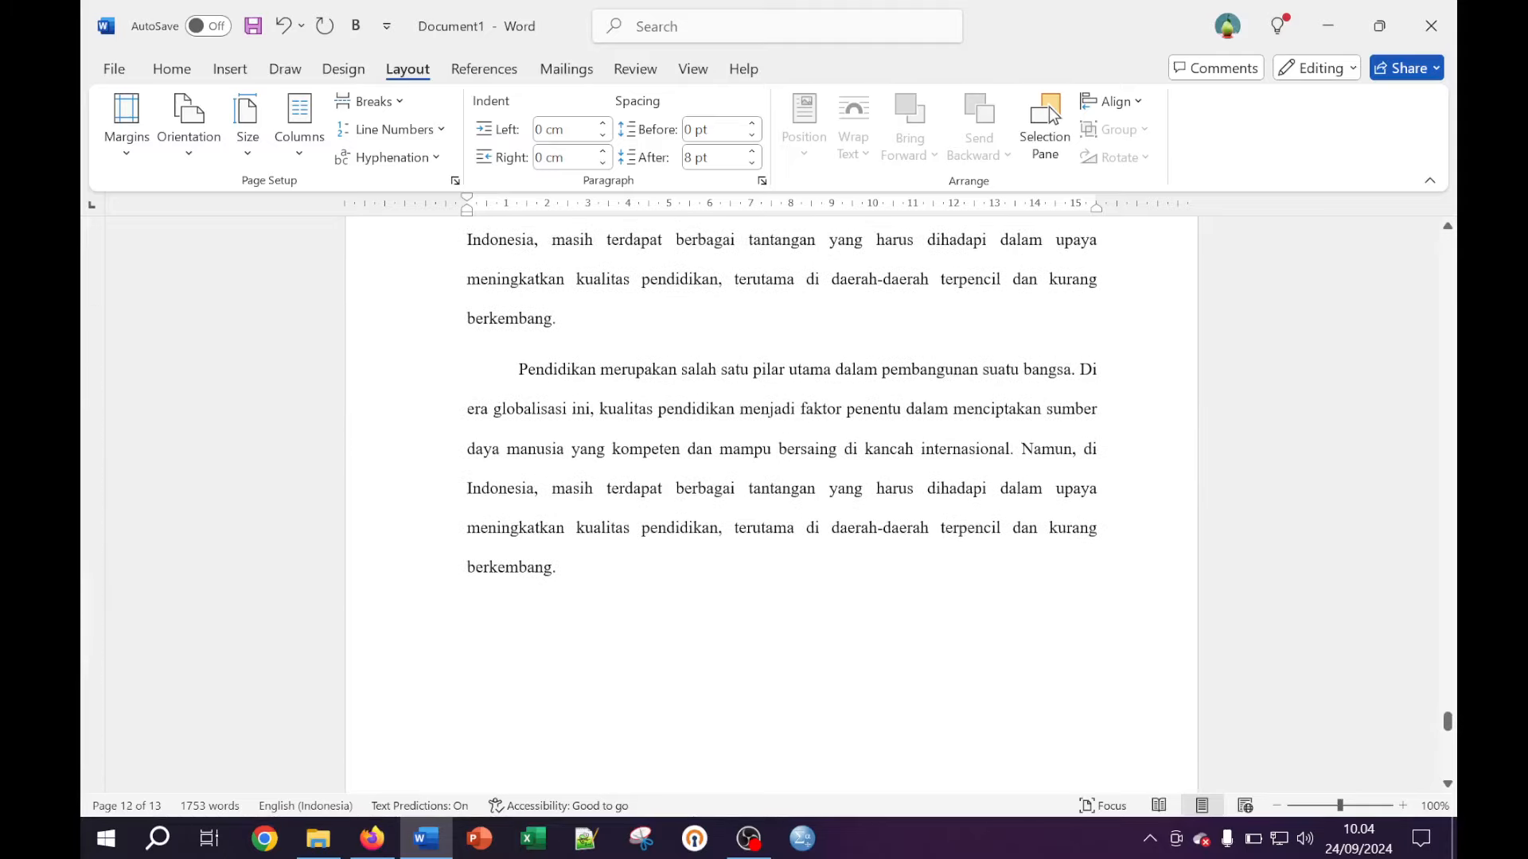
Paste another copy, then copy the whole 'Pendidikan merupakan…' paragraph
type("Pendidikan merupakan salah satu pilar utama dalam pembangunan suatu bangsa. Di era globalisasi ini, kualitas pendidikan menjadi faktor penentu dalam menciptakan sumber daya manusia yang kompeten dan mampu bersaing di kancah internasional. Namun, di Indonesia, masih terdapat berbagai tantangan yang harus dihadapi dalam upaya meningkatkan kualitas pendidikan, terutama di daerah-daerah terpencil dan kurang berkembang.")
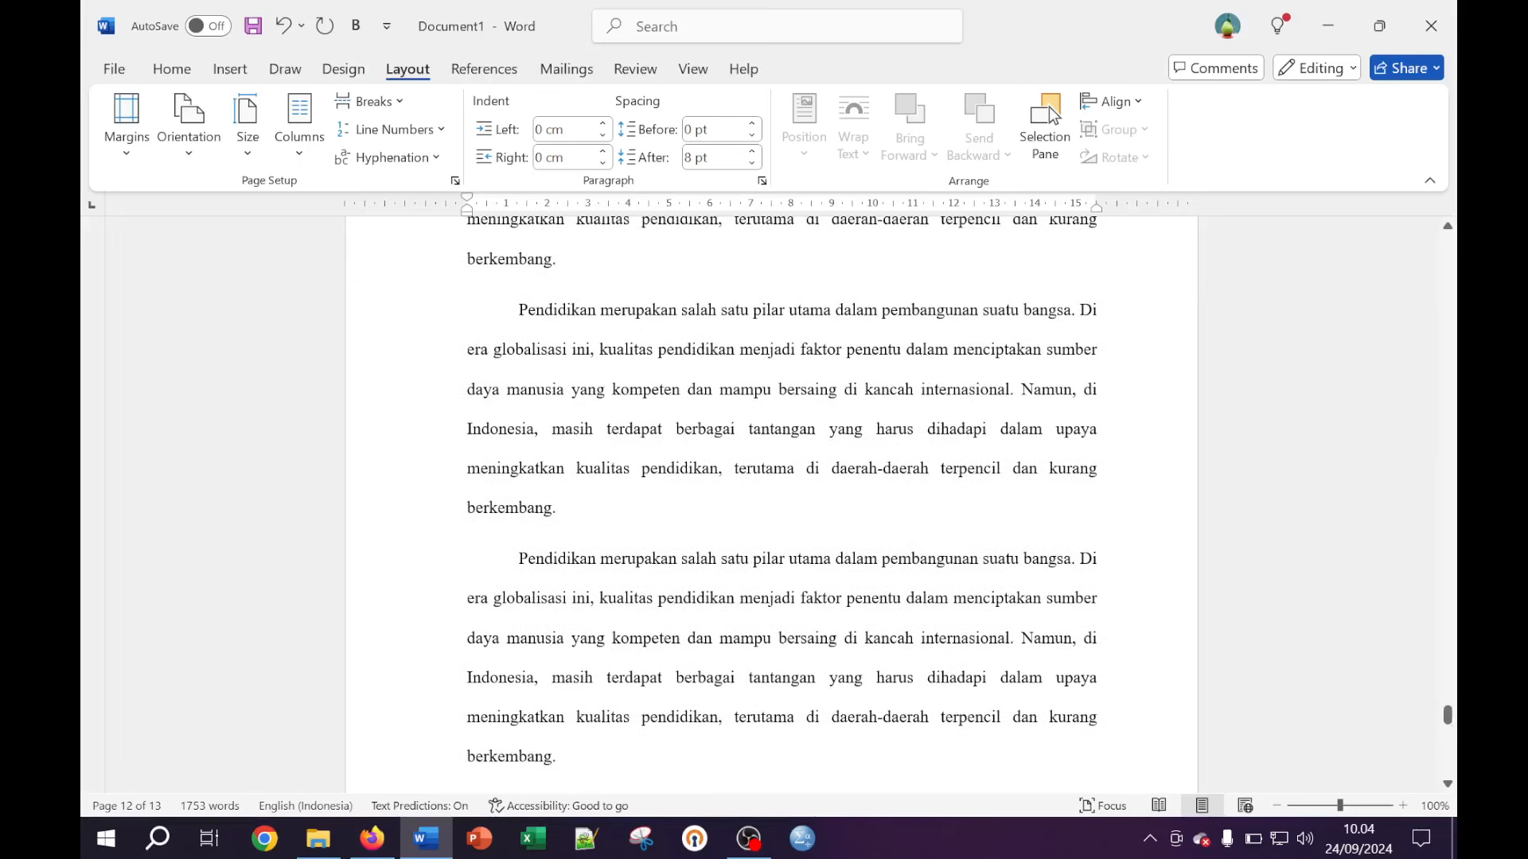
left_click_drag(518, 310, 563, 509)
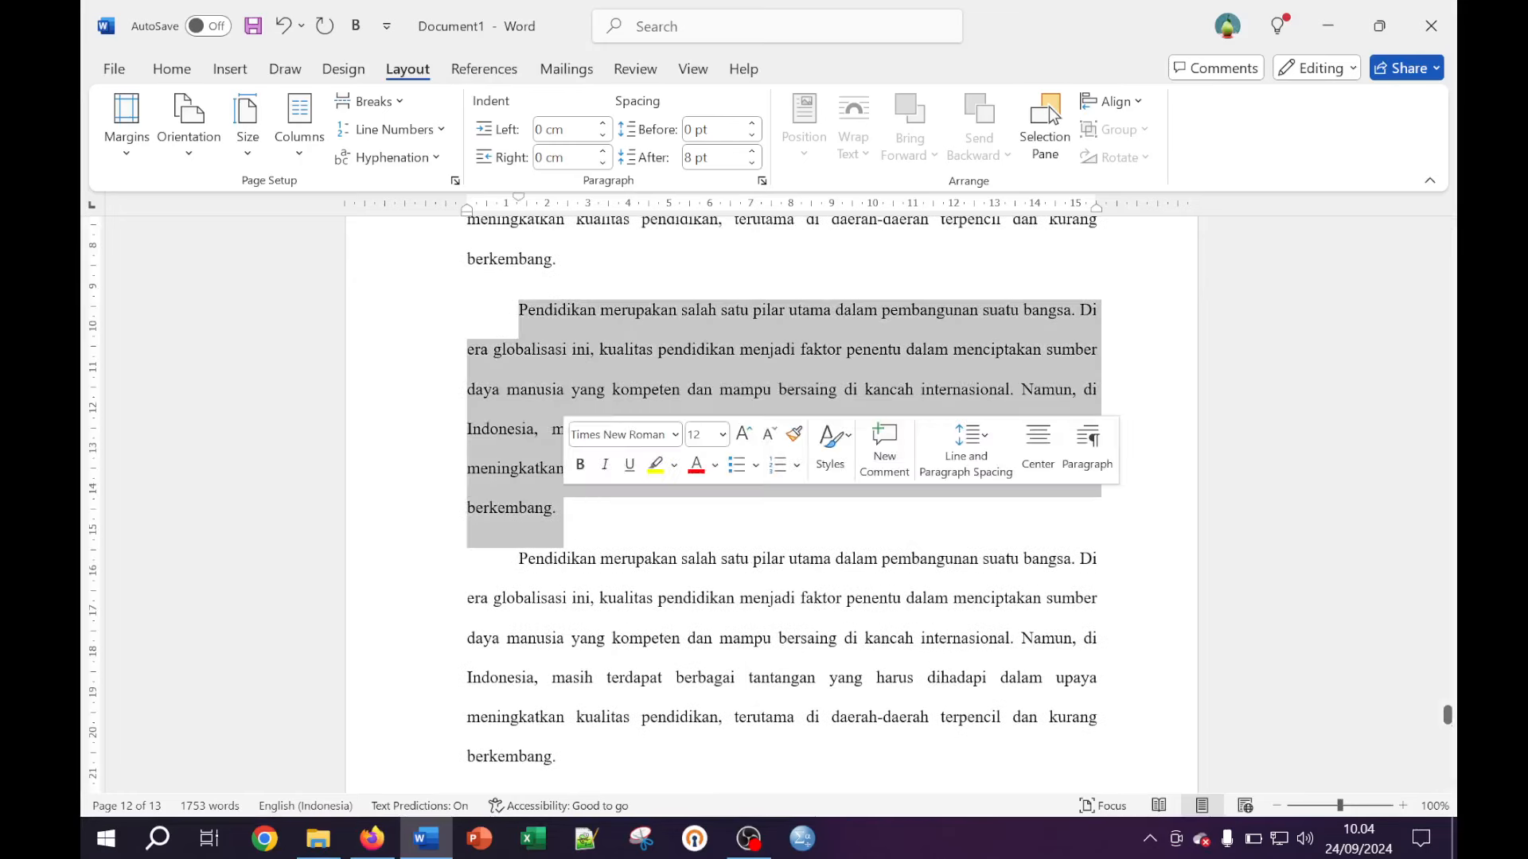
right_click(686, 356)
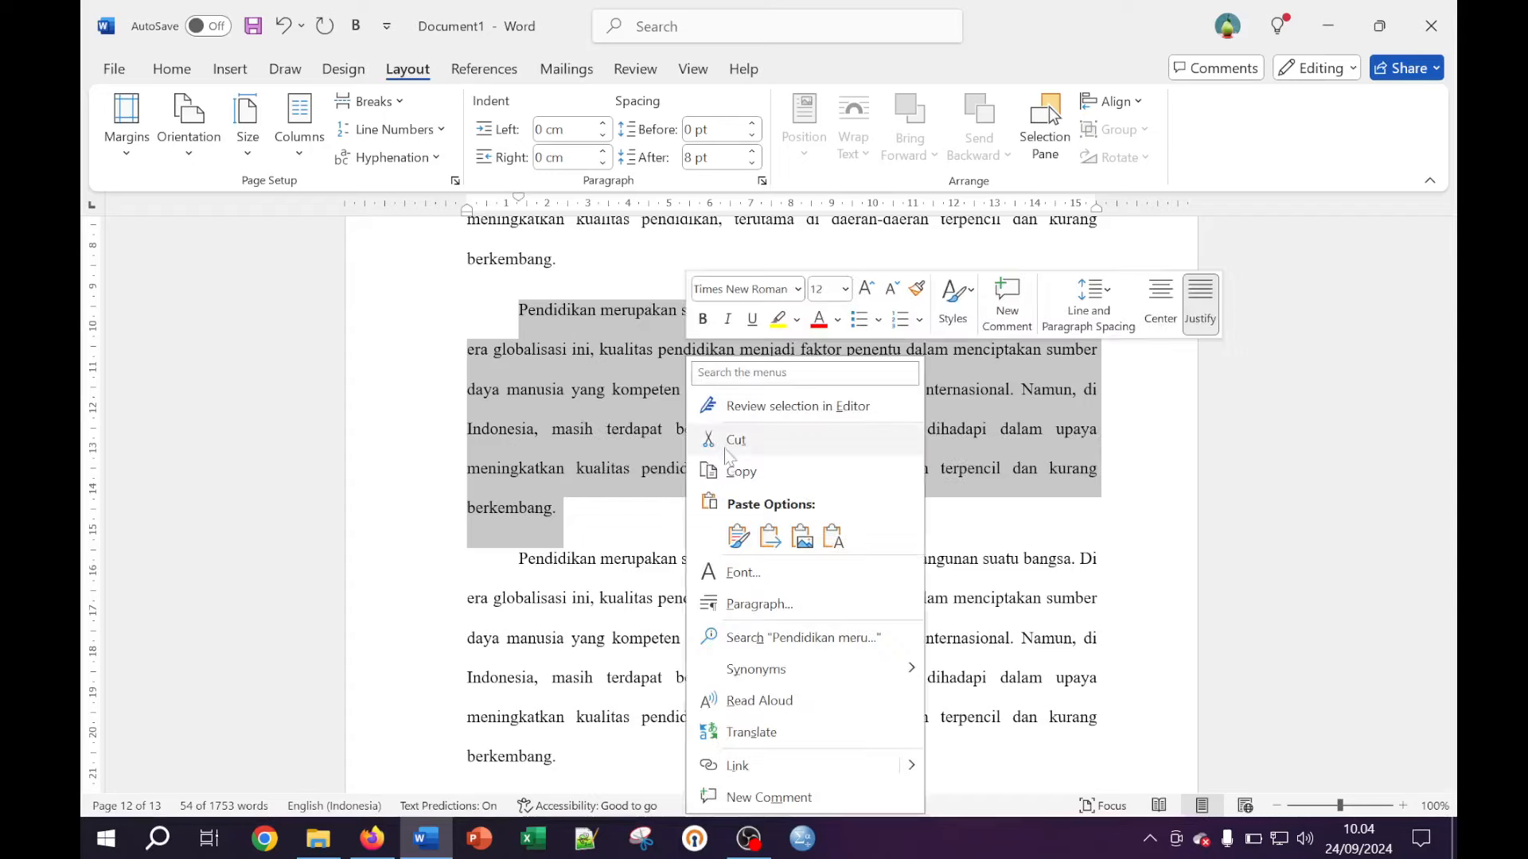
left_click(738, 471)
scroll(747, 716, "down", 3)
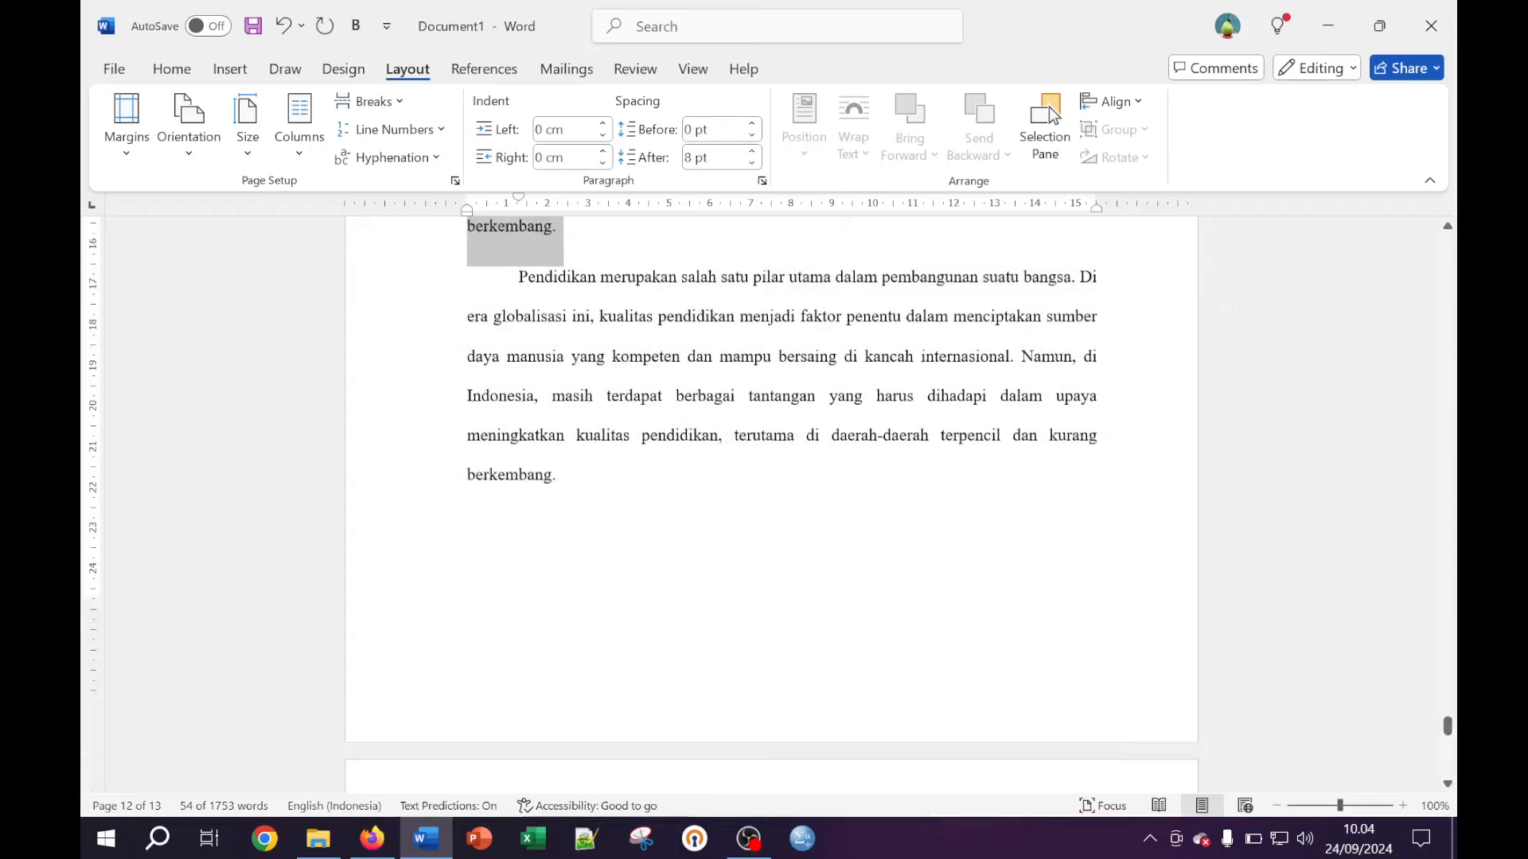
scroll(770, 493, "down", 5)
Paste several copies of the paragraph under Lokasi Penelitian, reaching 1969 words
left_click(484, 465)
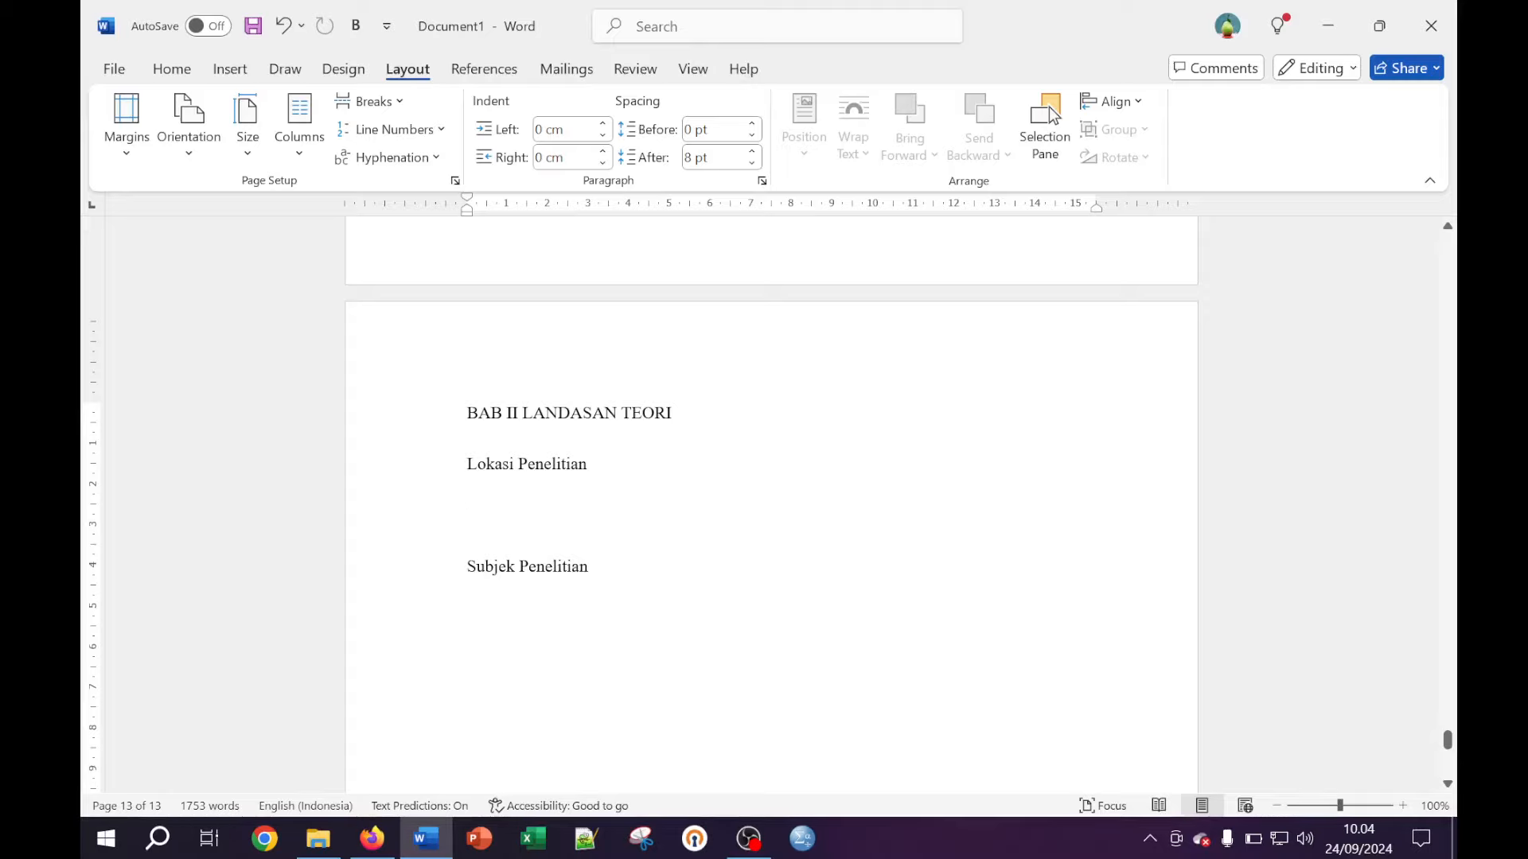
key("ctrl+v")
left_click(921, 554)
key("ctrl+v")
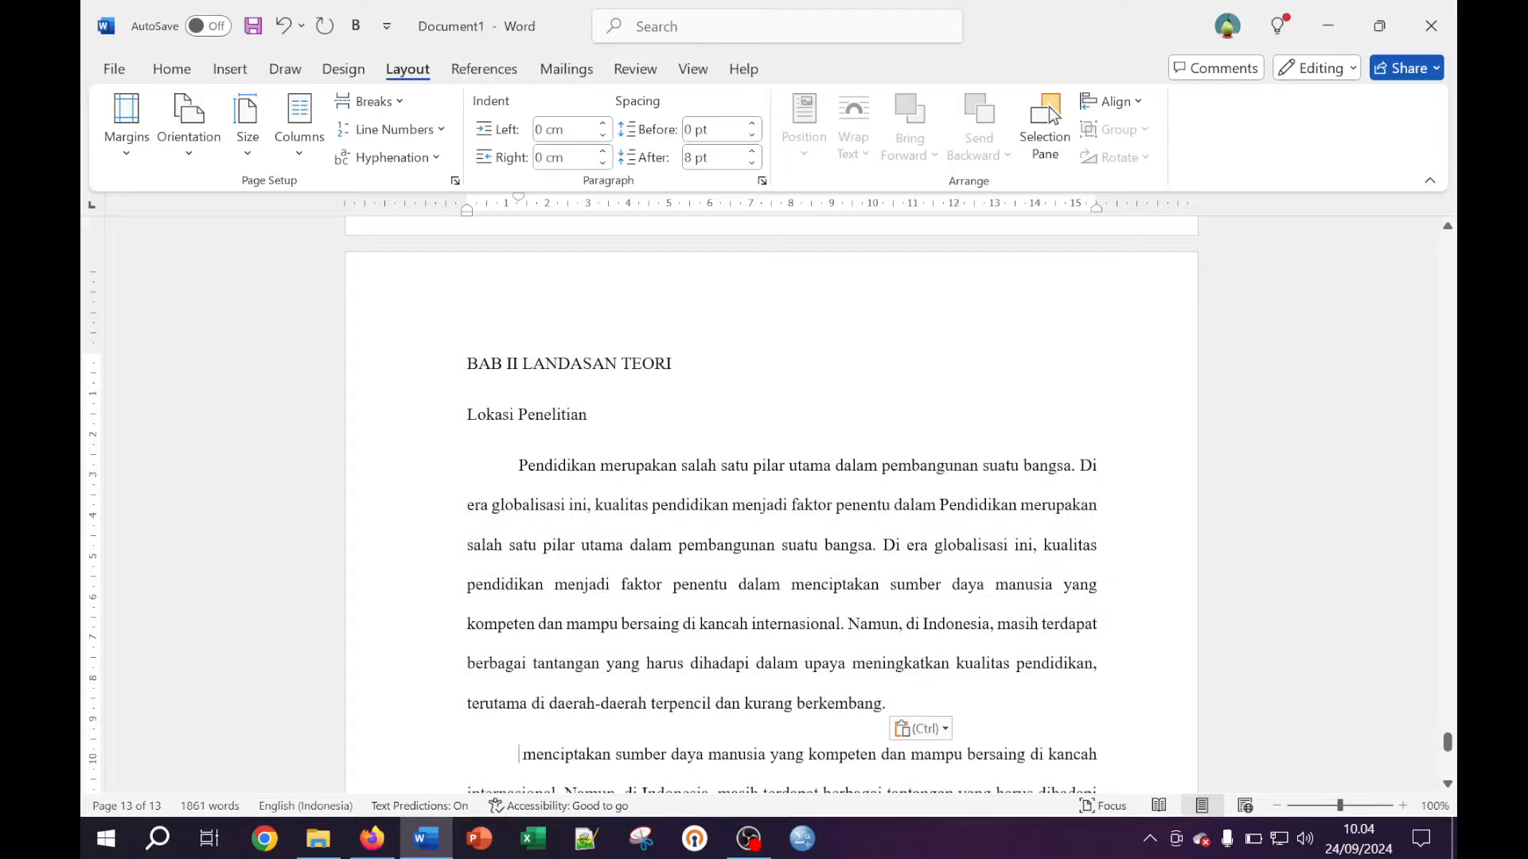
key("ctrl+v")
key("ctrl+v")
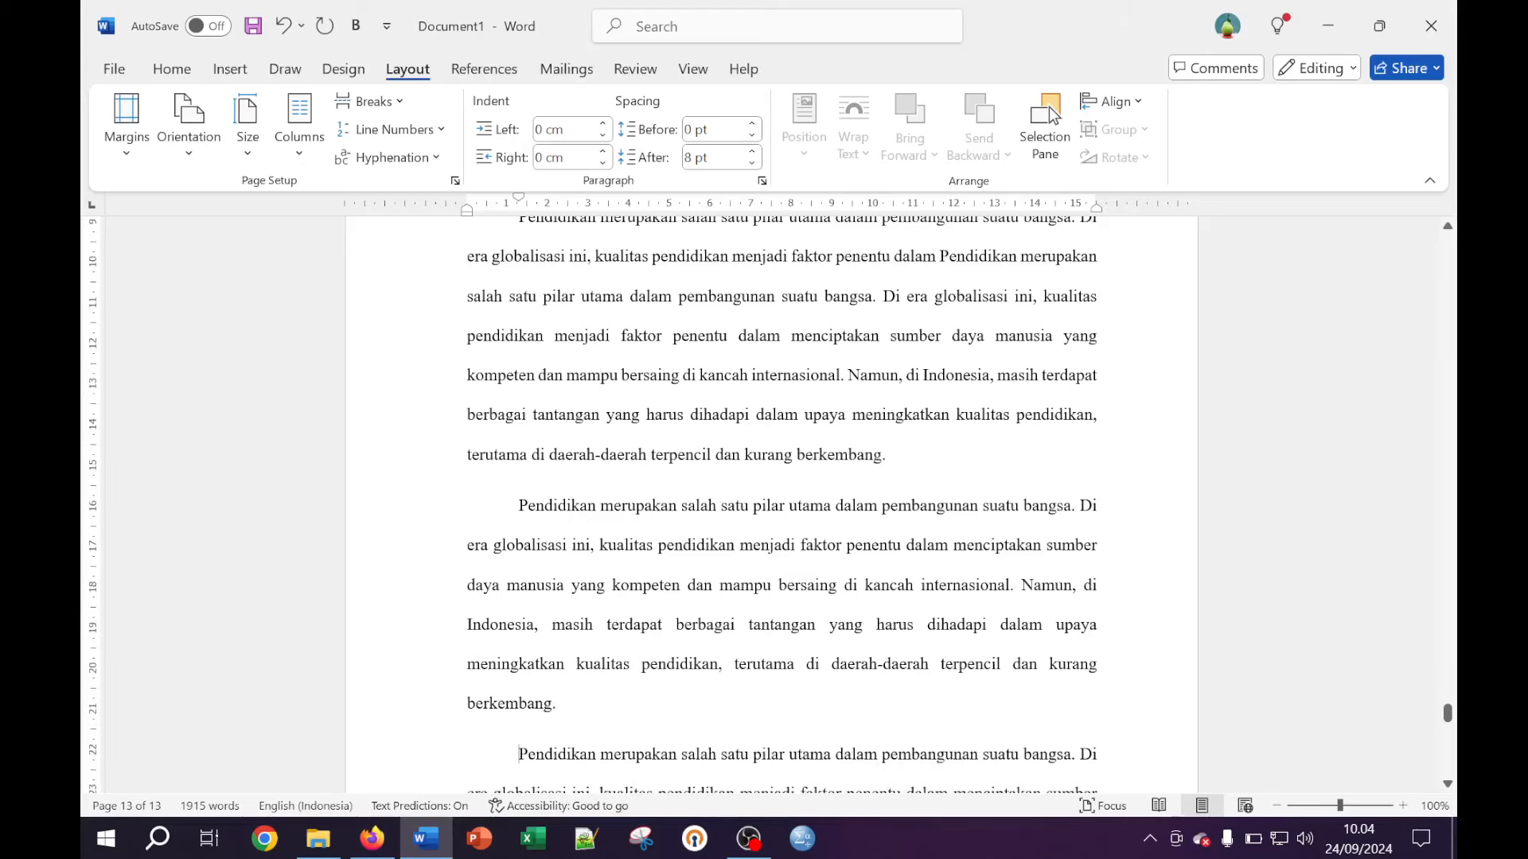
scroll(621, 541, "down", 3)
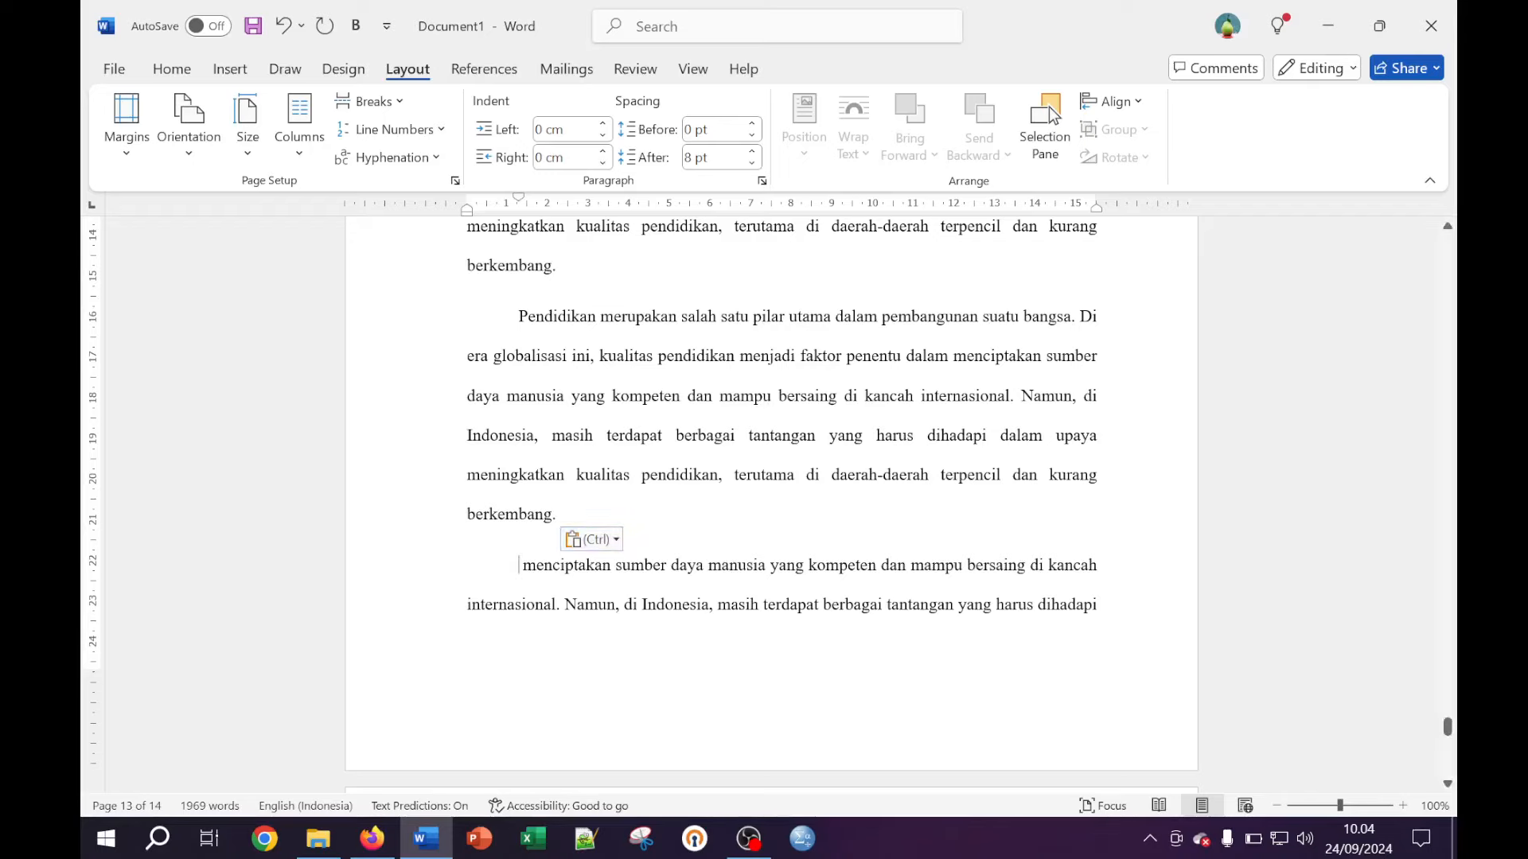
scroll(769, 501, "down", 3)
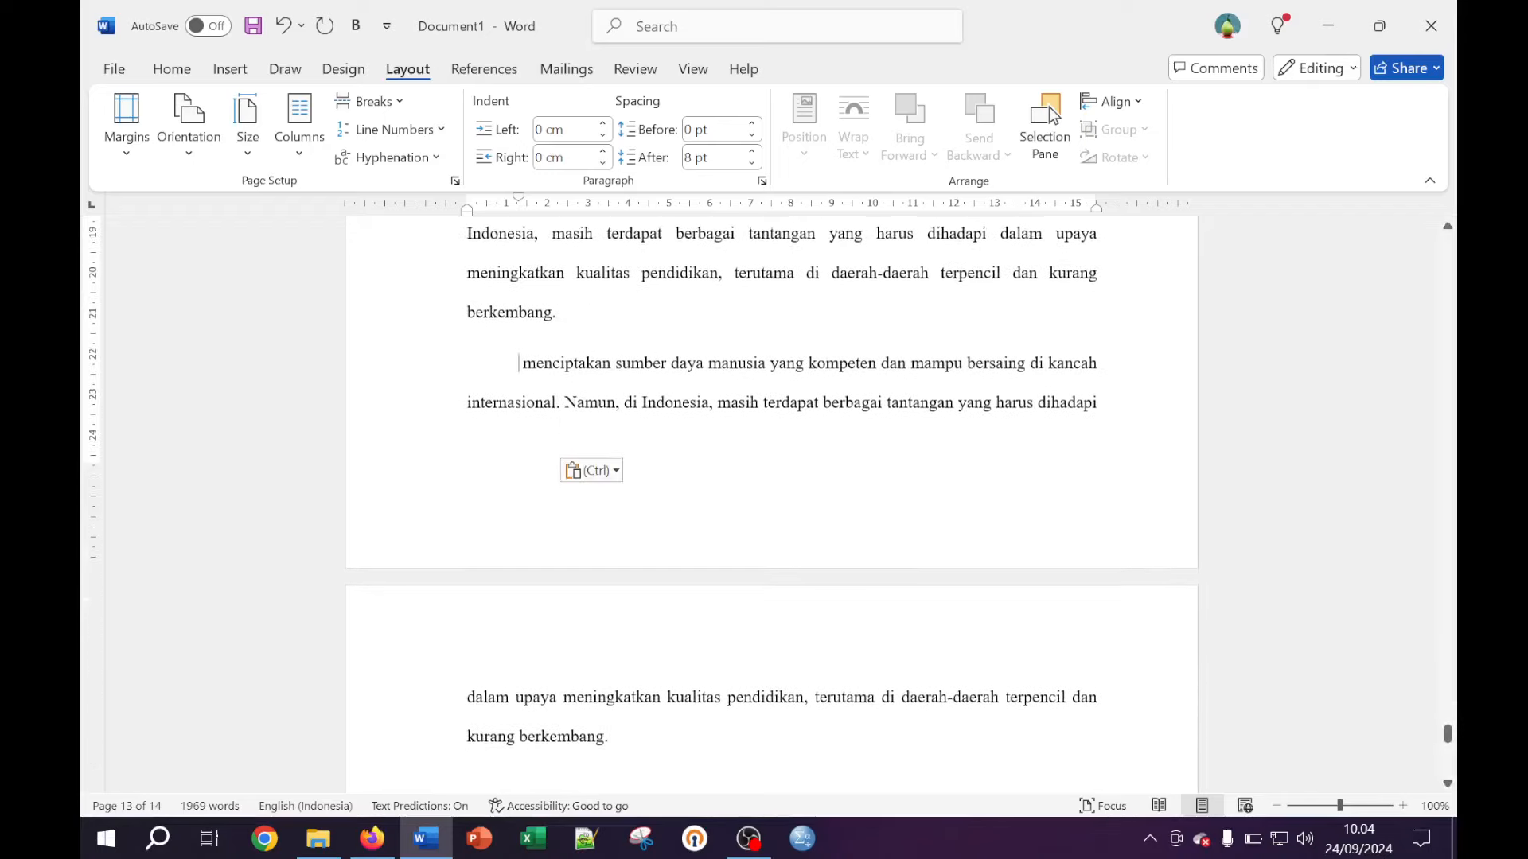
scroll(769, 501, "down", 3)
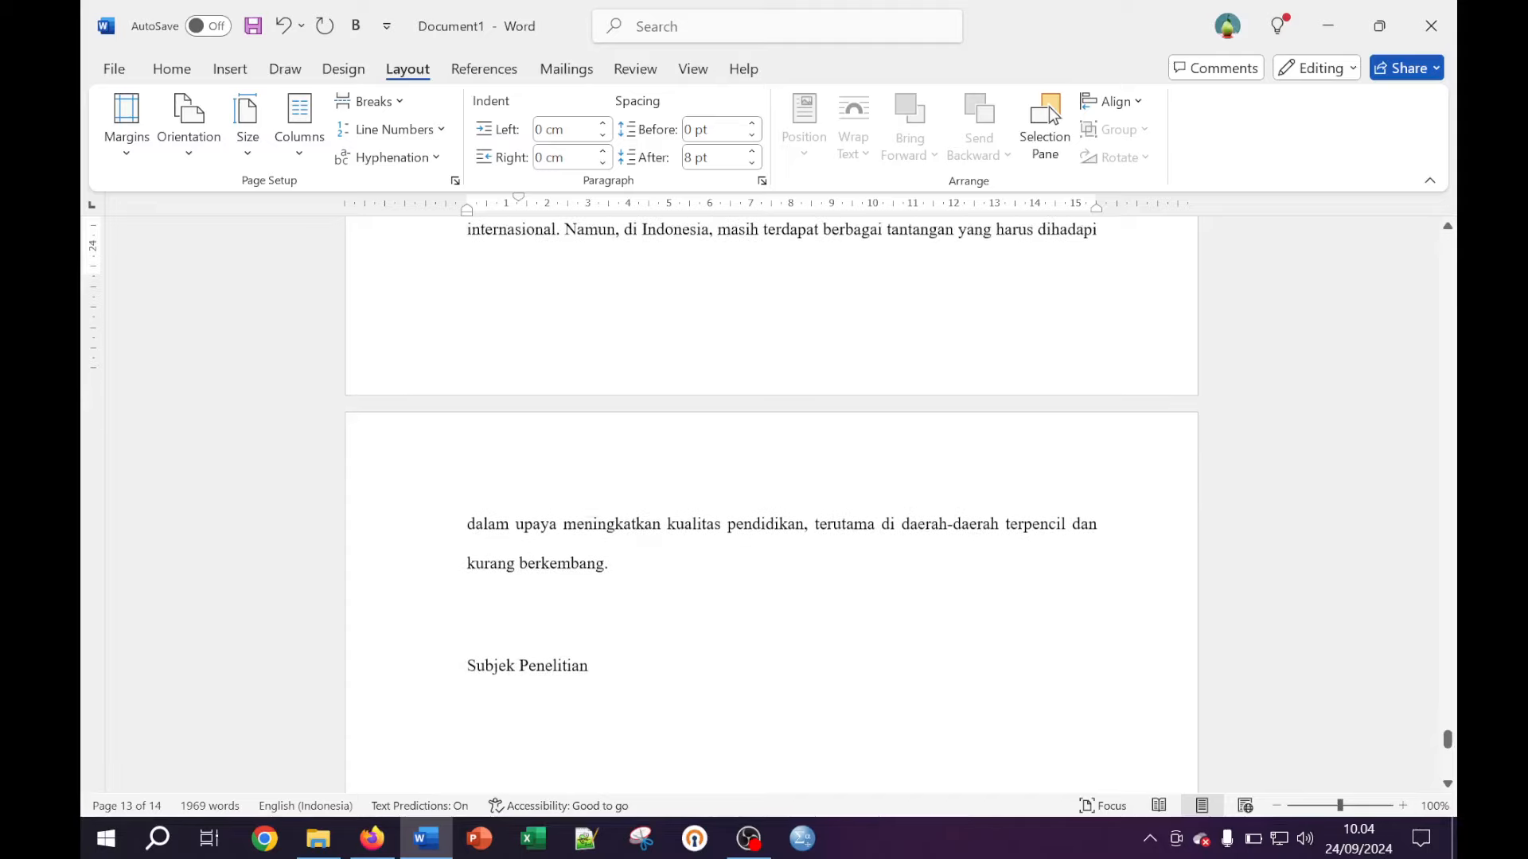
Remove the blank line and paste three copies of the Pendidikan paragraph below Subjek Penelitian
left_click(529, 583)
key("BackSpace")
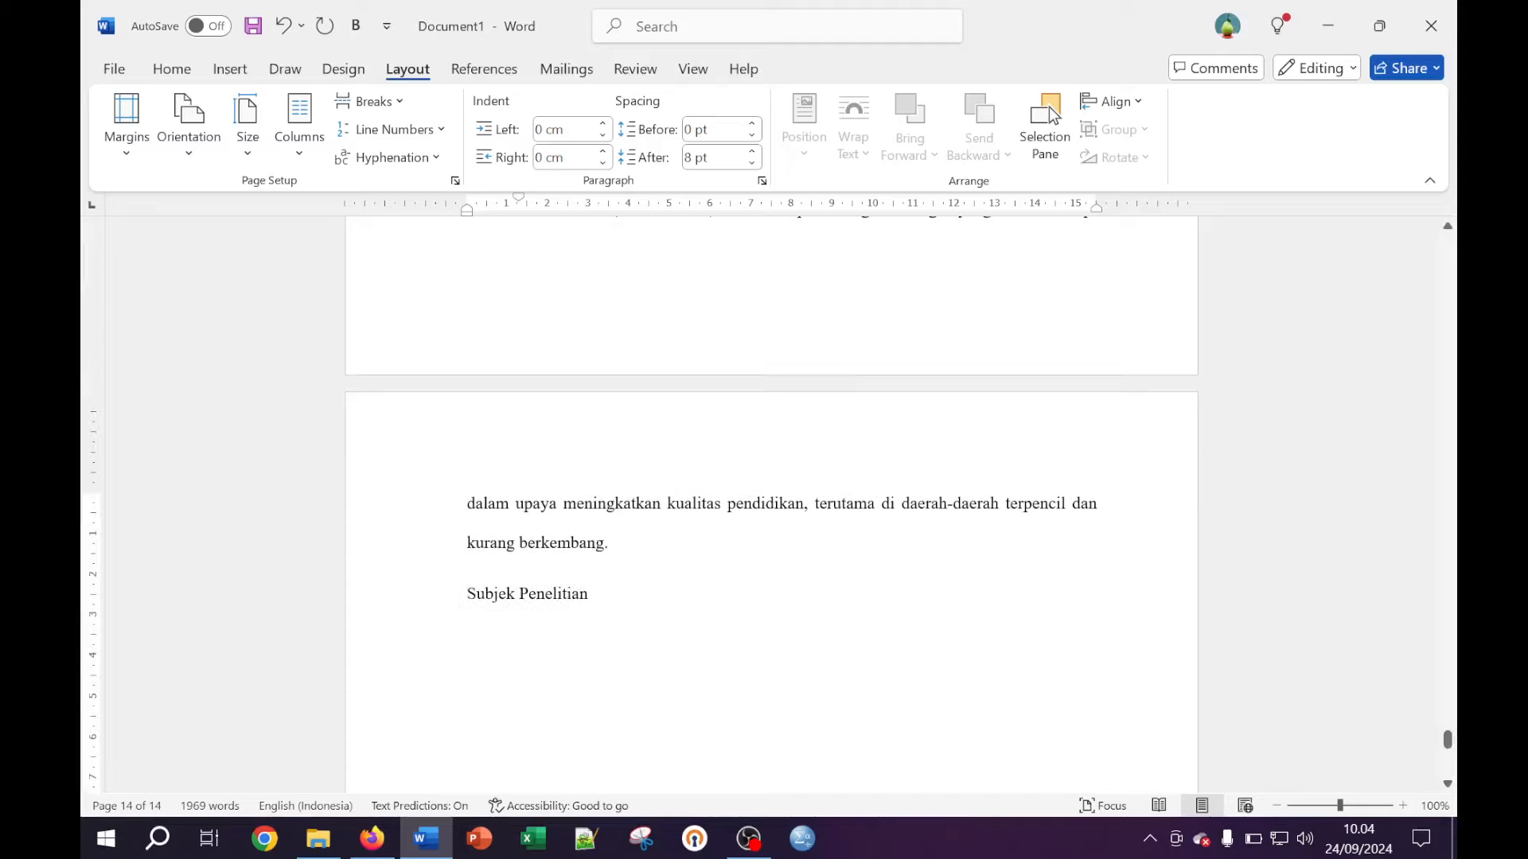
key("Return")
key("ctrl+v")
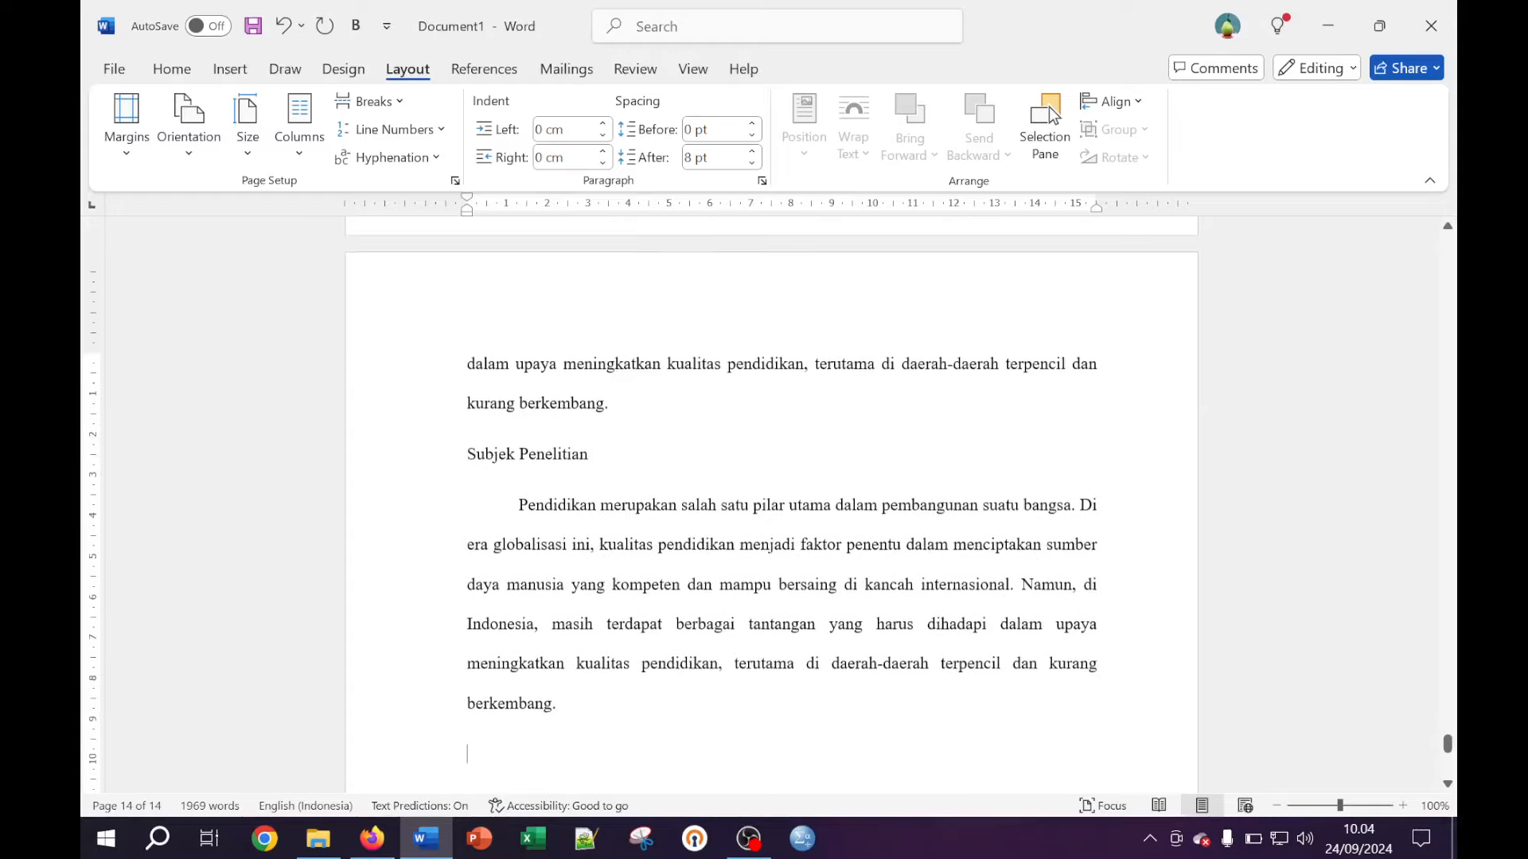
key("ctrl+v")
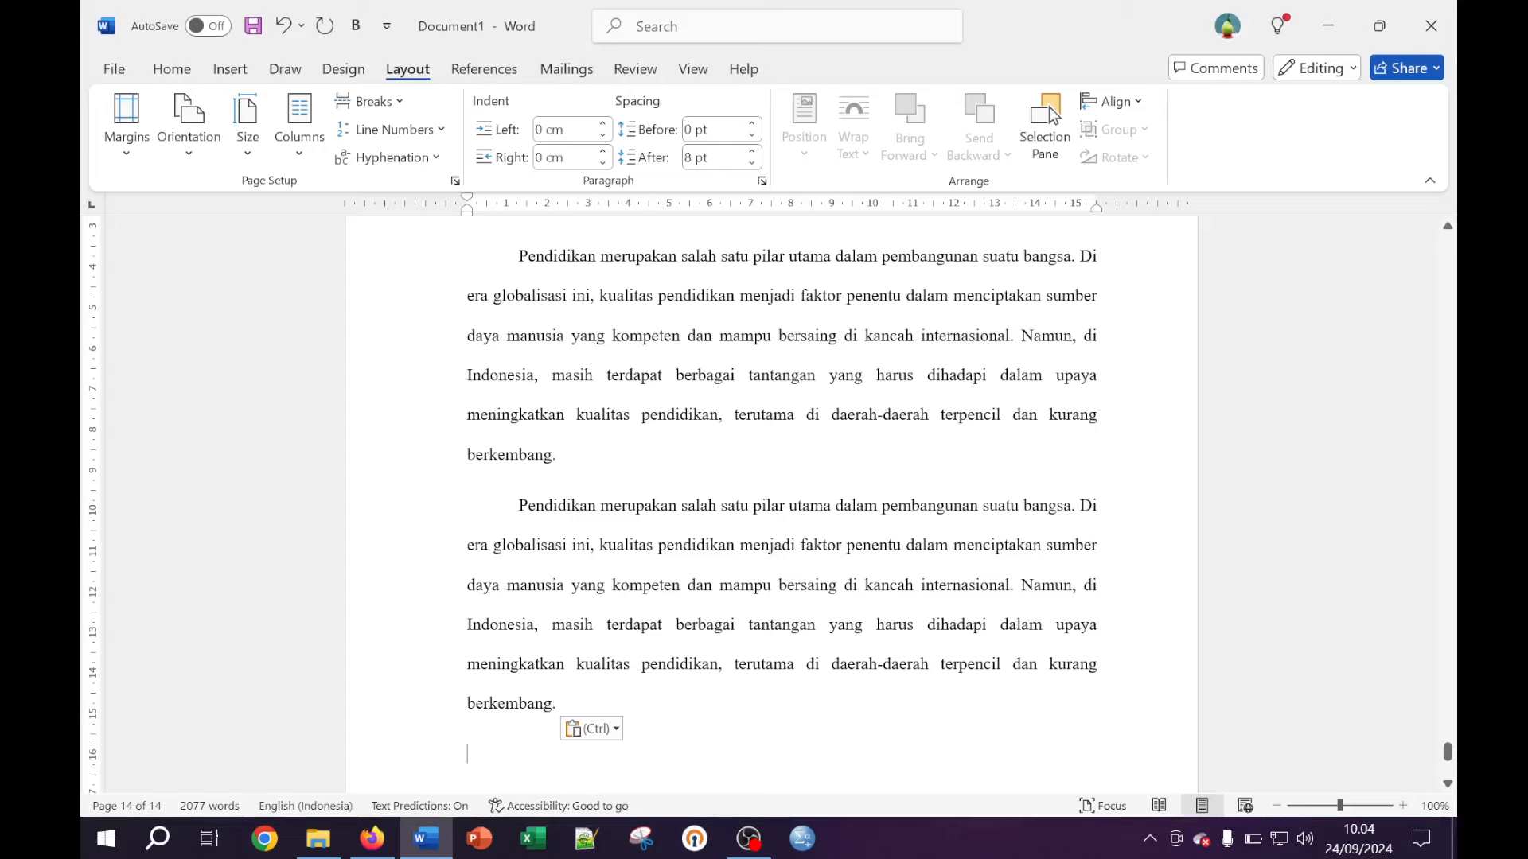
key("Return")
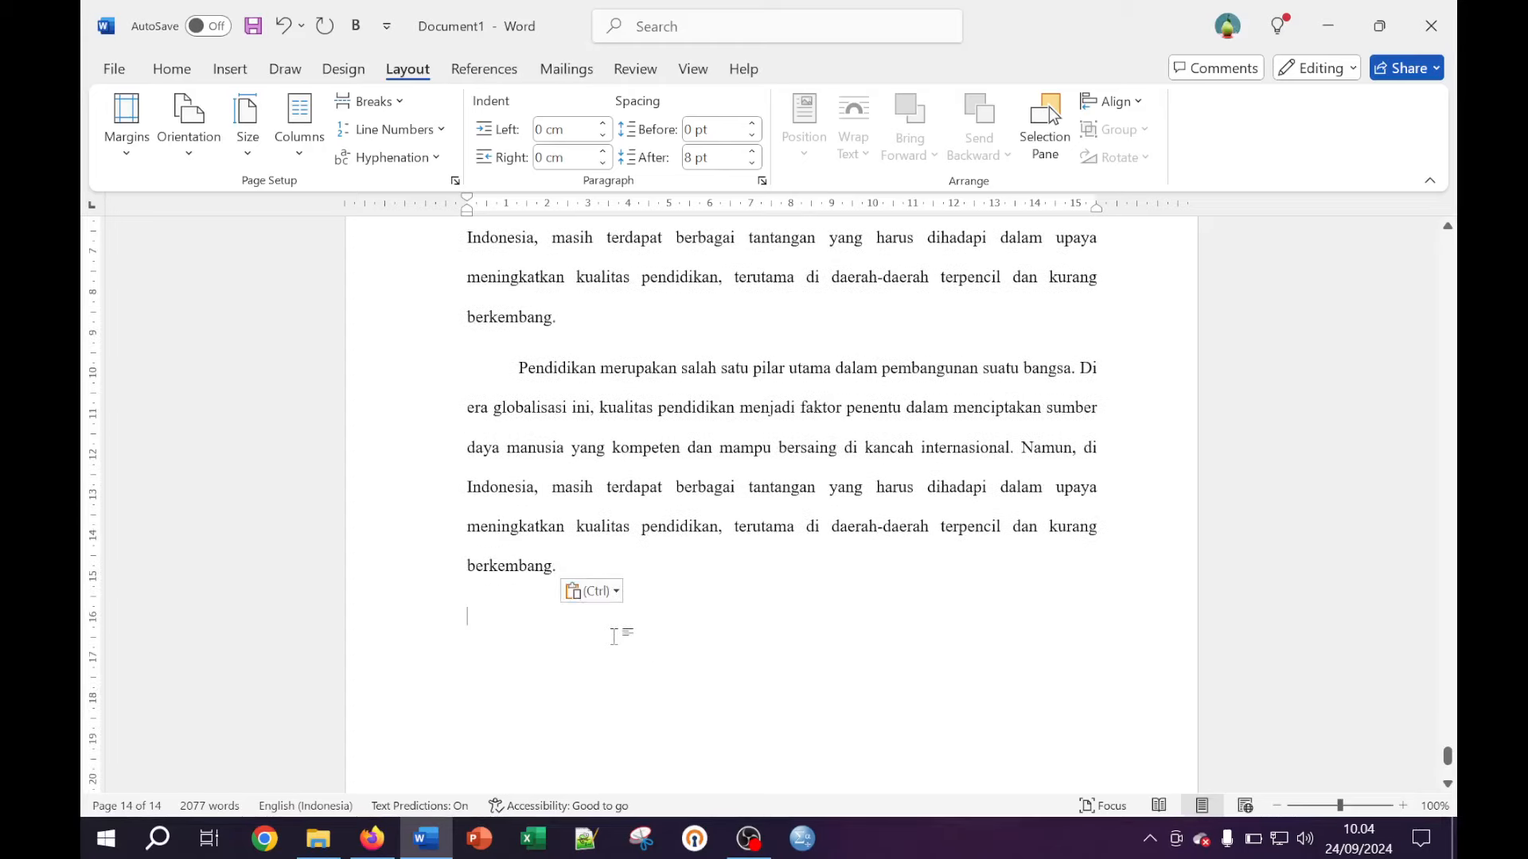
scroll(614, 636, "down", 4)
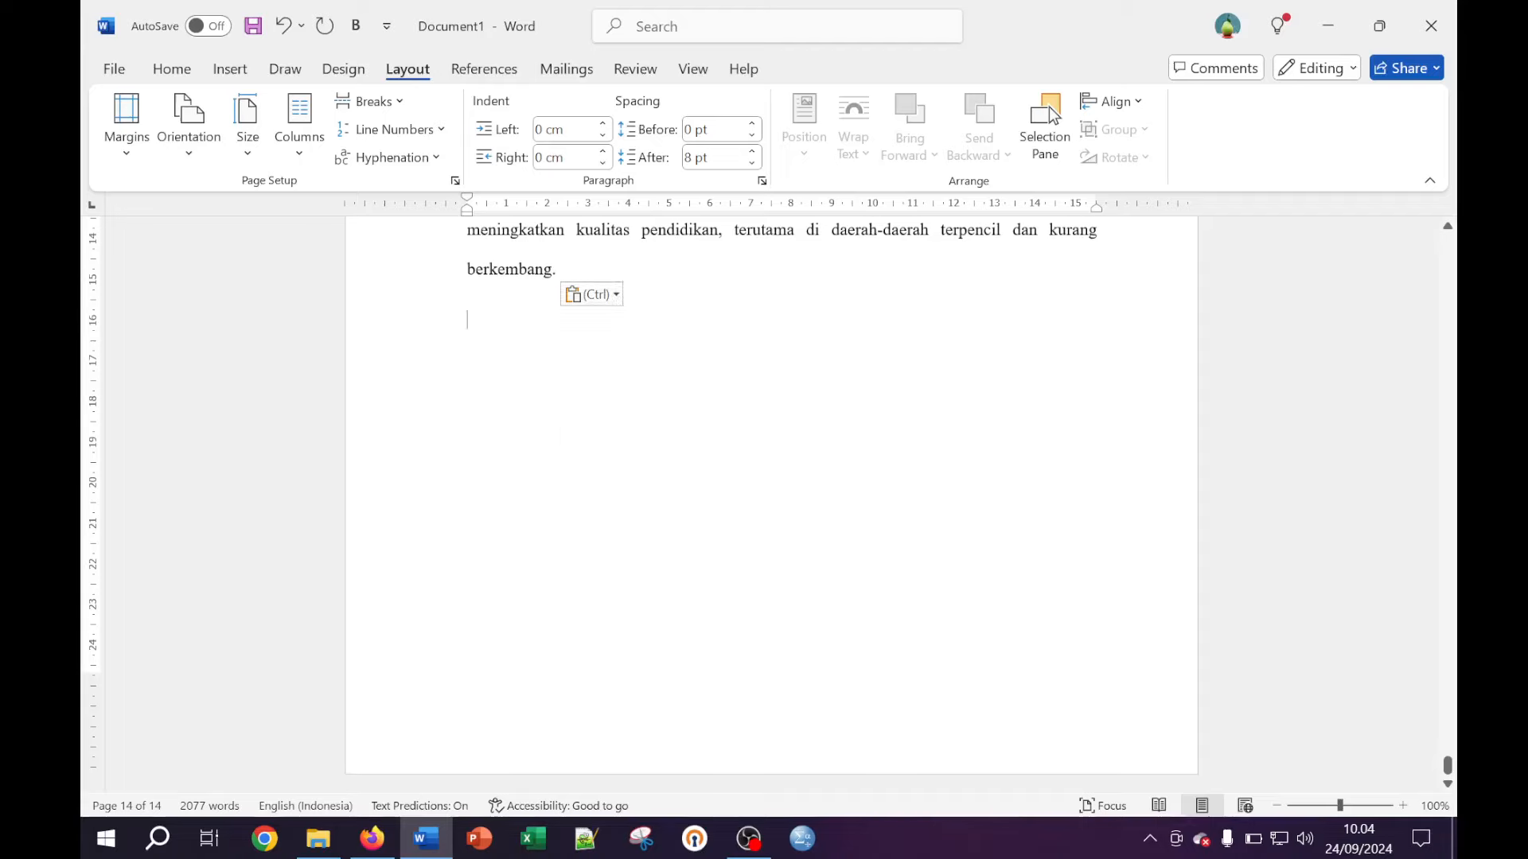
key("ctrl+v")
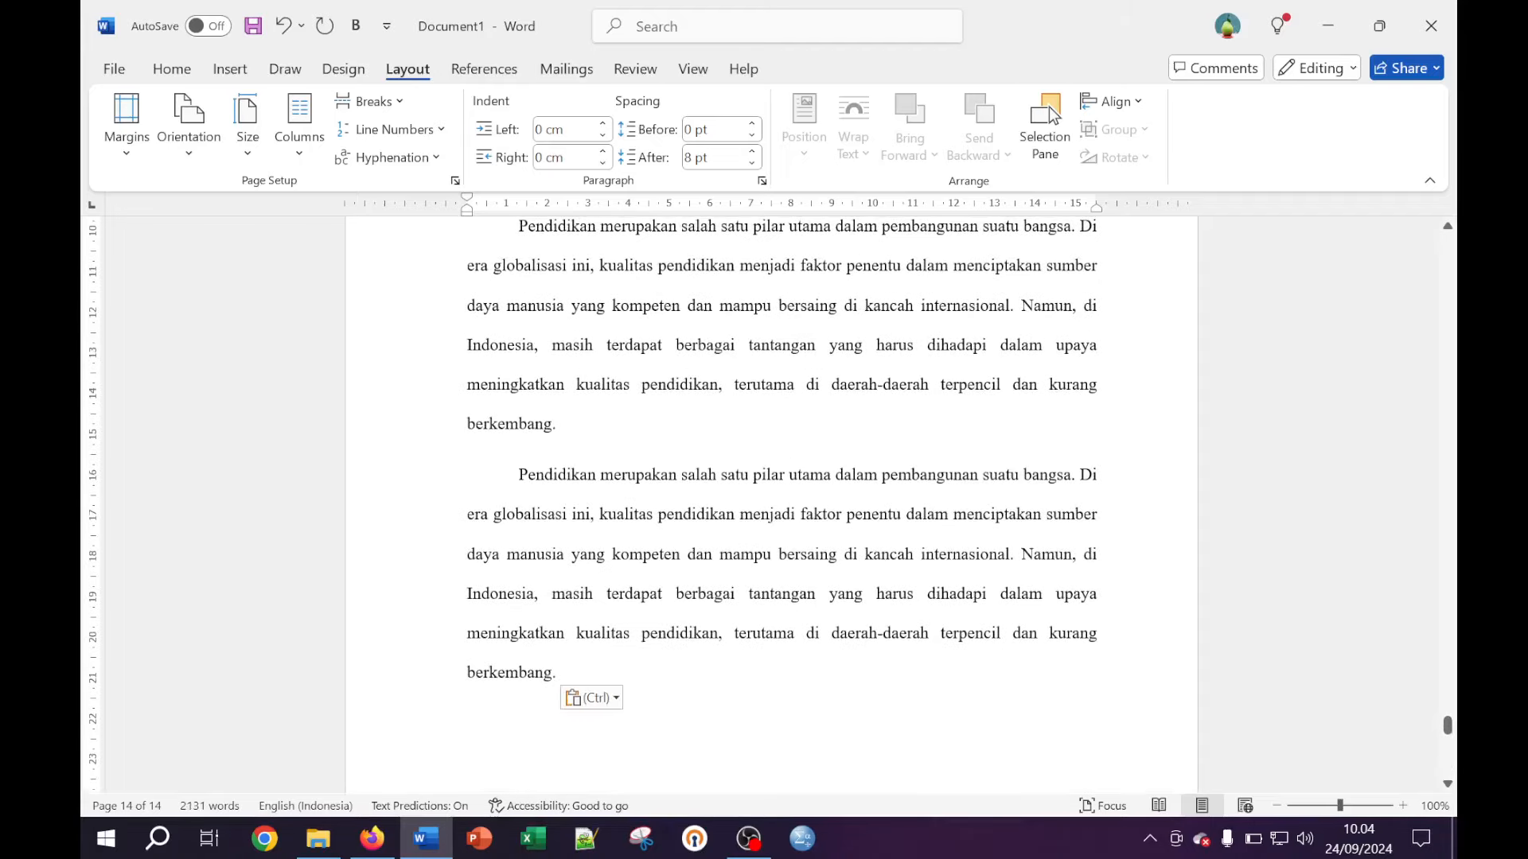
Capitalize 'menciptakan' to 'Menciptakan' at the start of the split paragraph
scroll(771, 509, "up", 5)
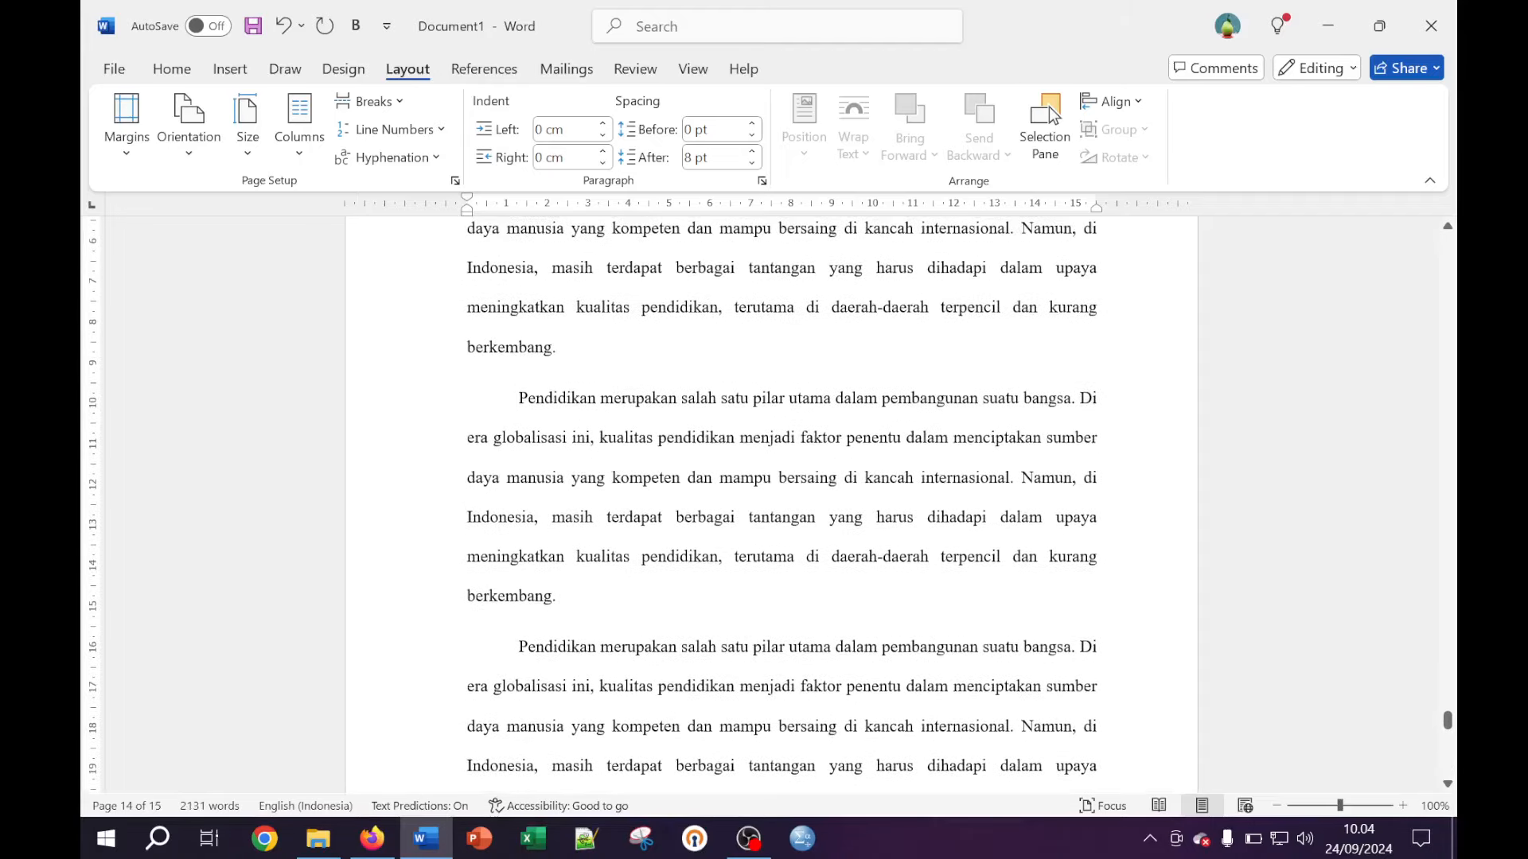
scroll(771, 510, "up", 8)
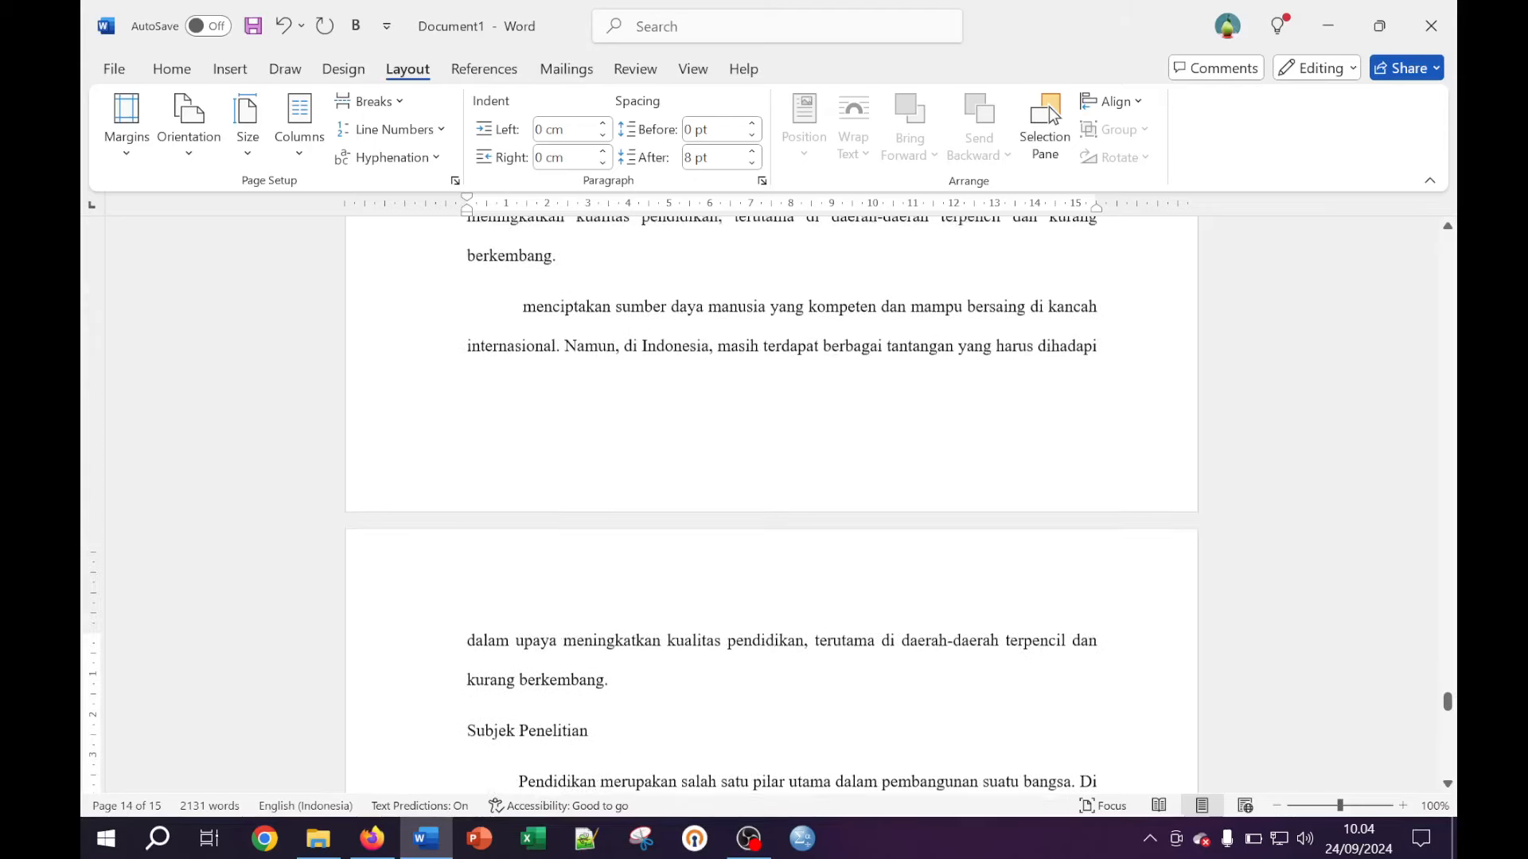
left_click(520, 413)
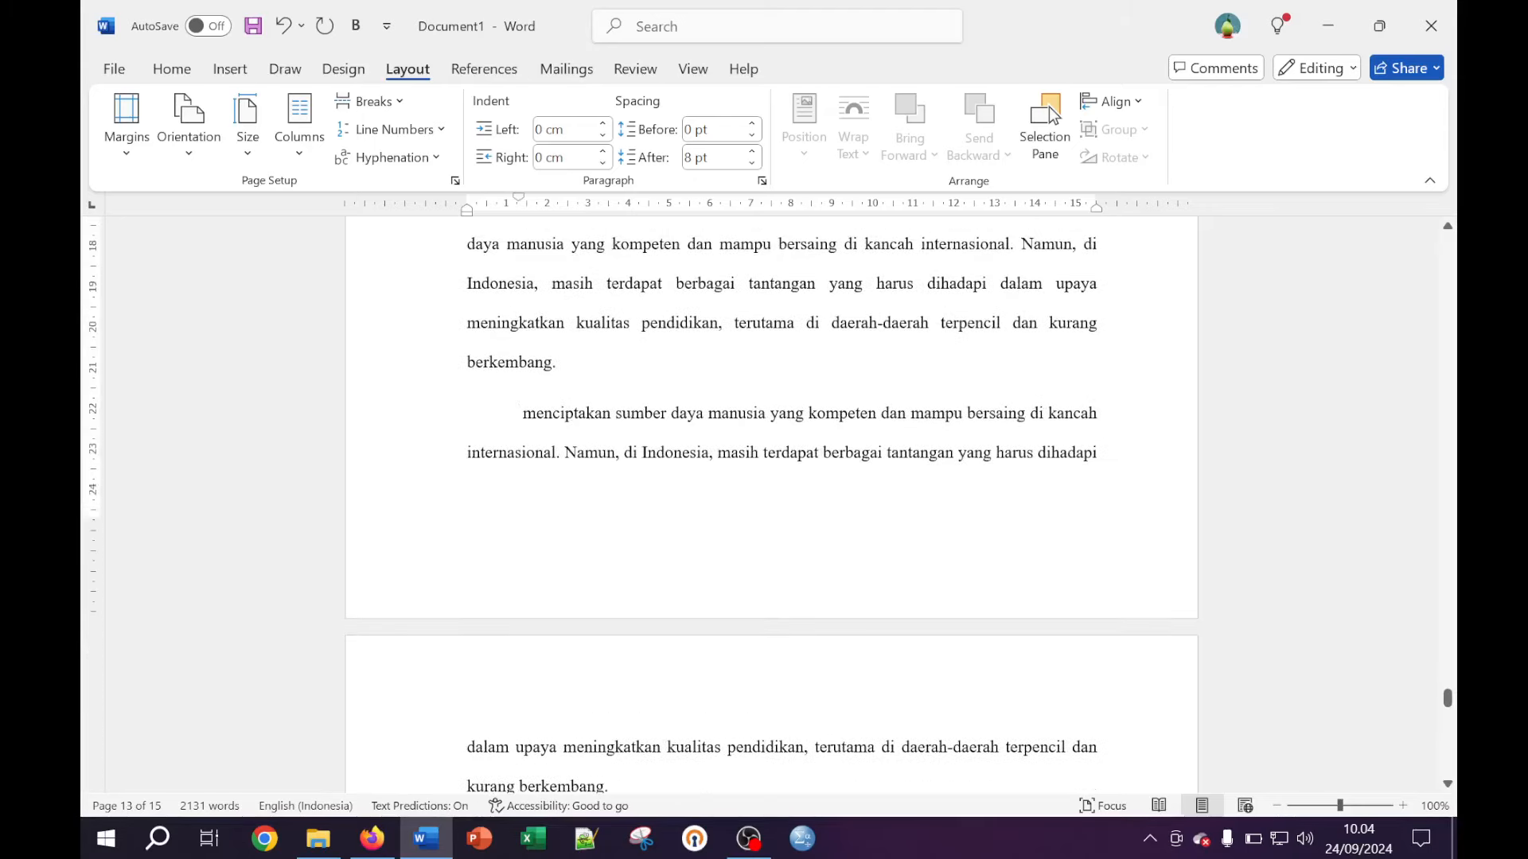
key("BackSpace")
type("M")
scroll(771, 506, "up", 4)
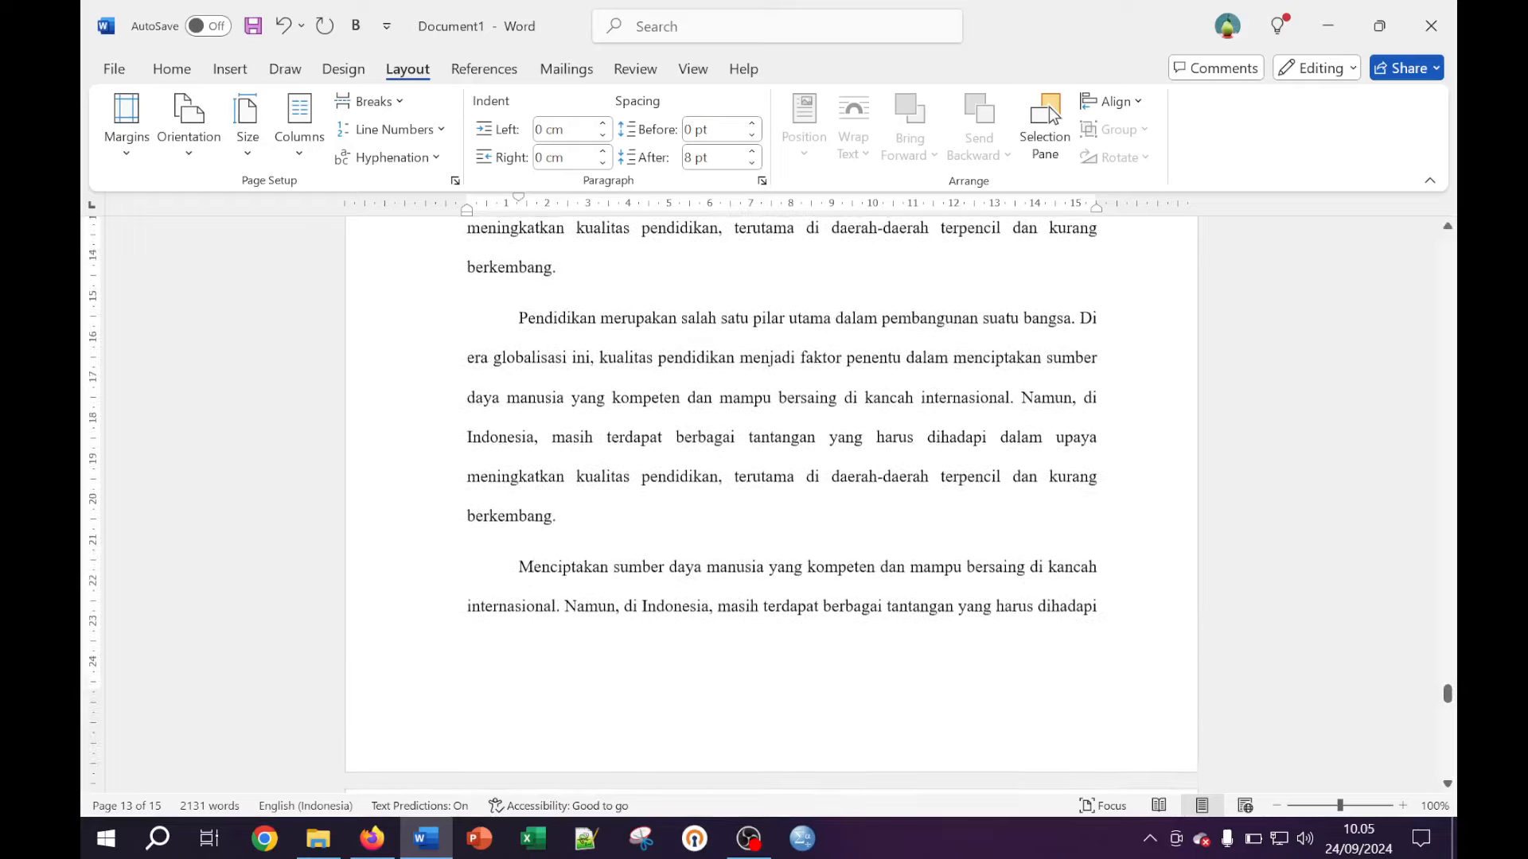
scroll(771, 505, "up", 5)
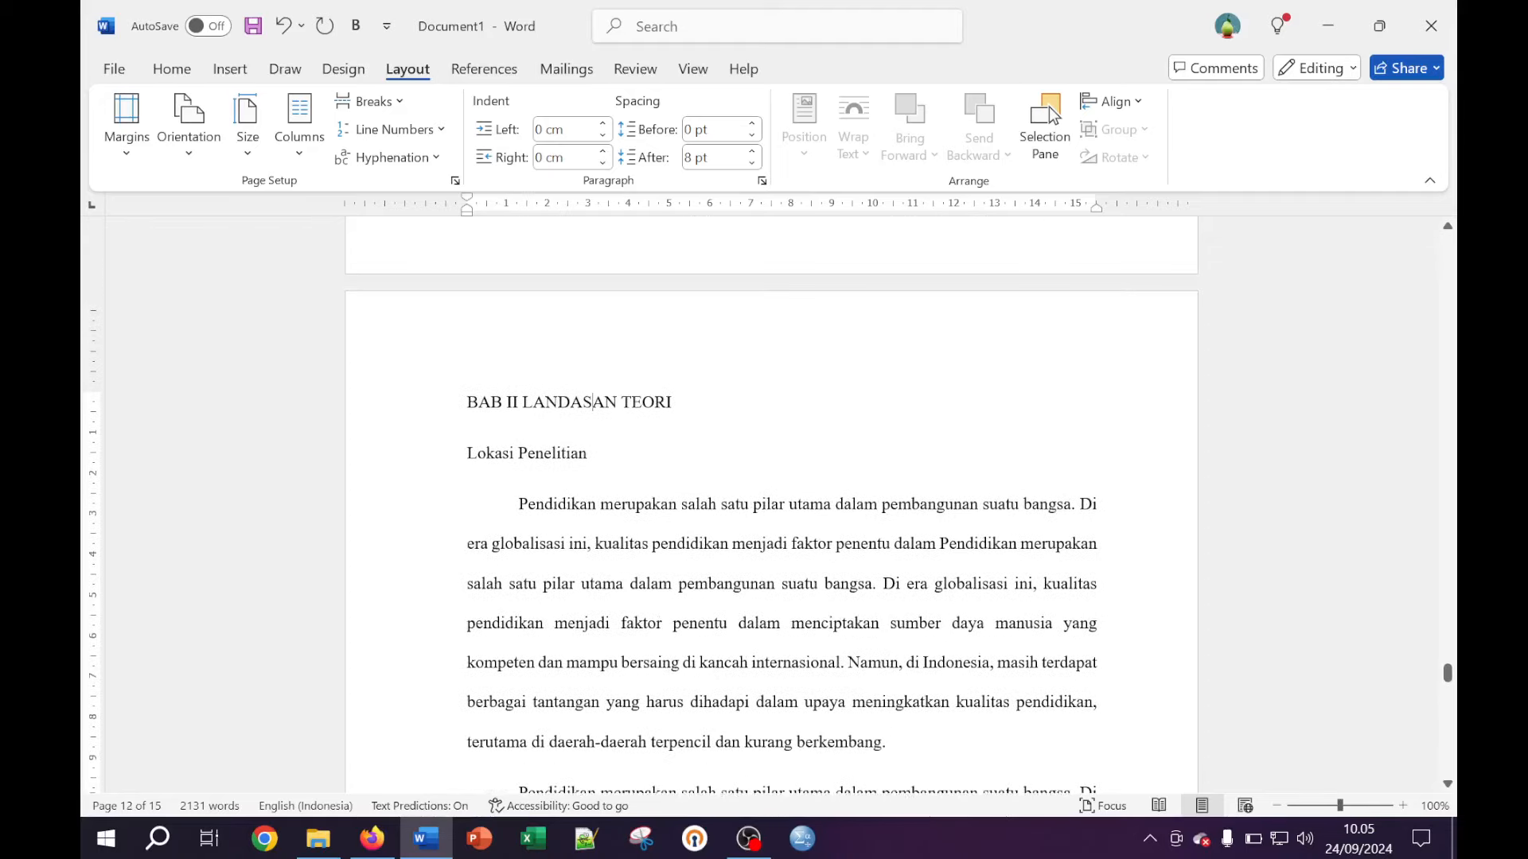
Center and bold the BAB II LANDASAN TEORI heading
left_click_drag(678, 421, 467, 417)
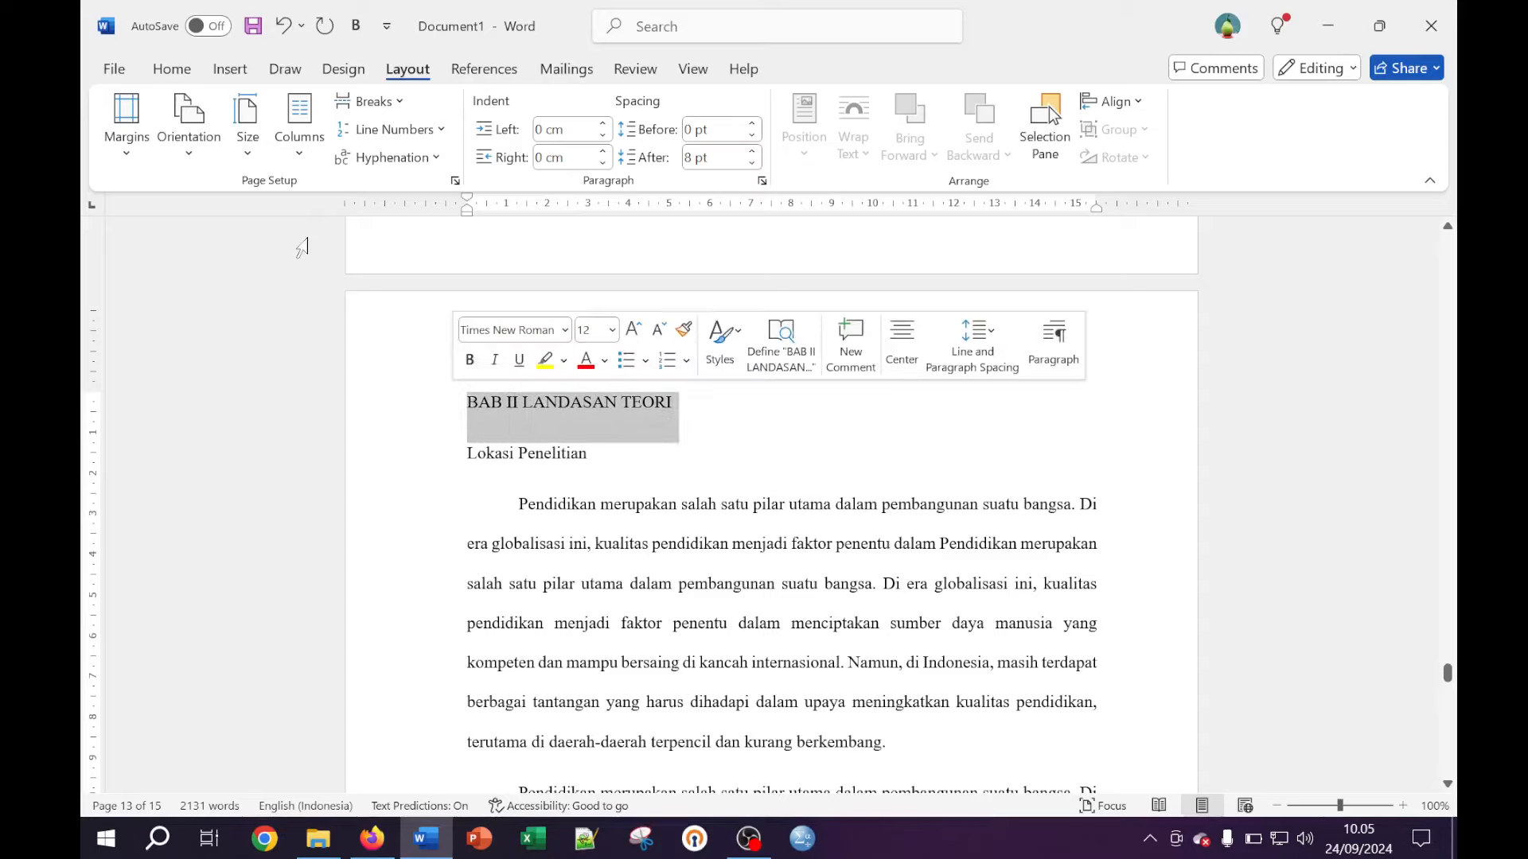
left_click(183, 74)
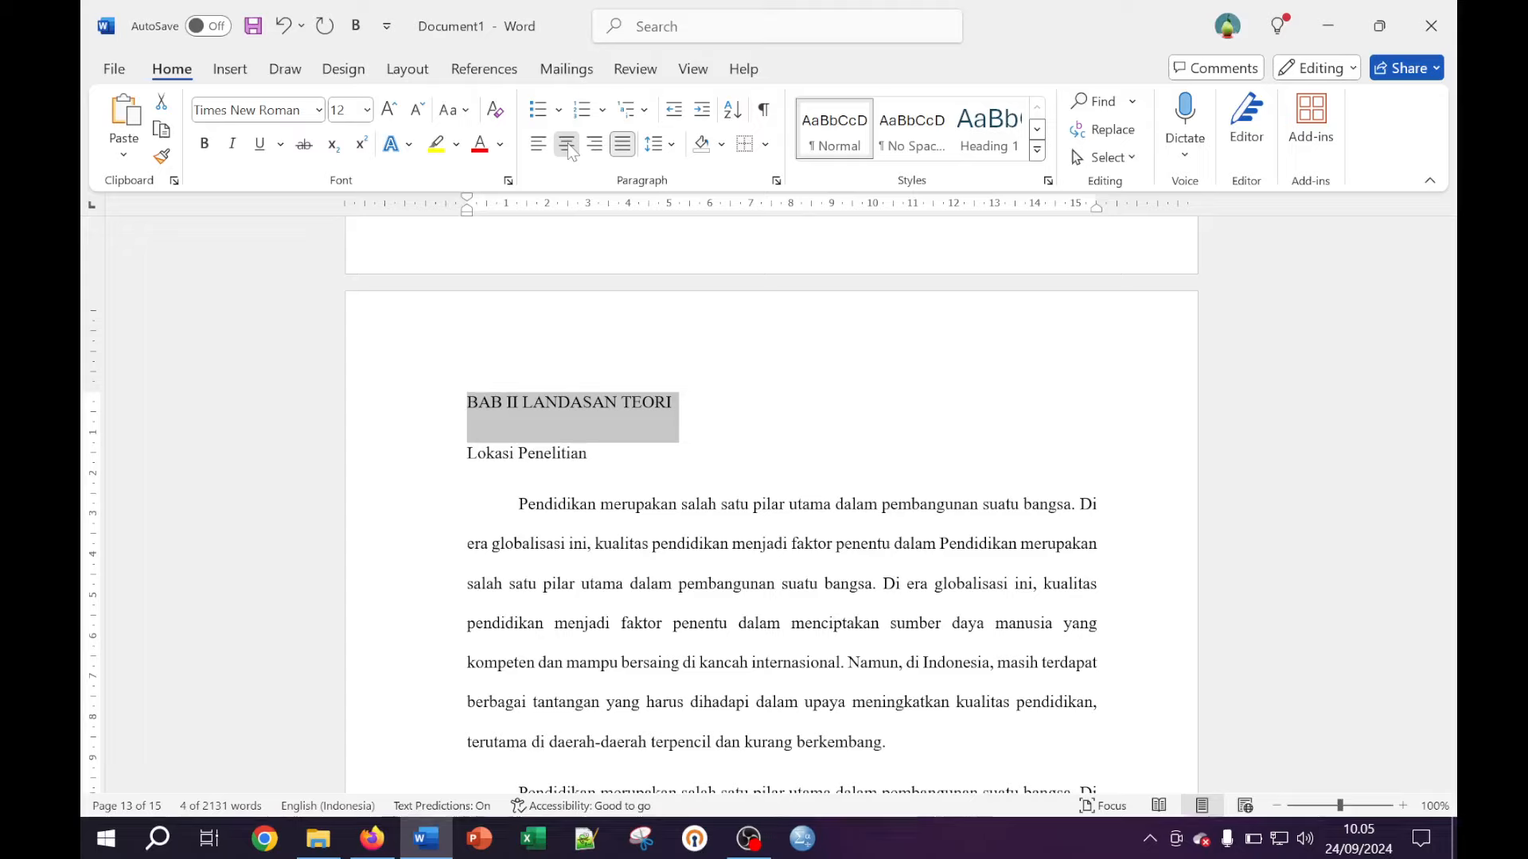
left_click(566, 143)
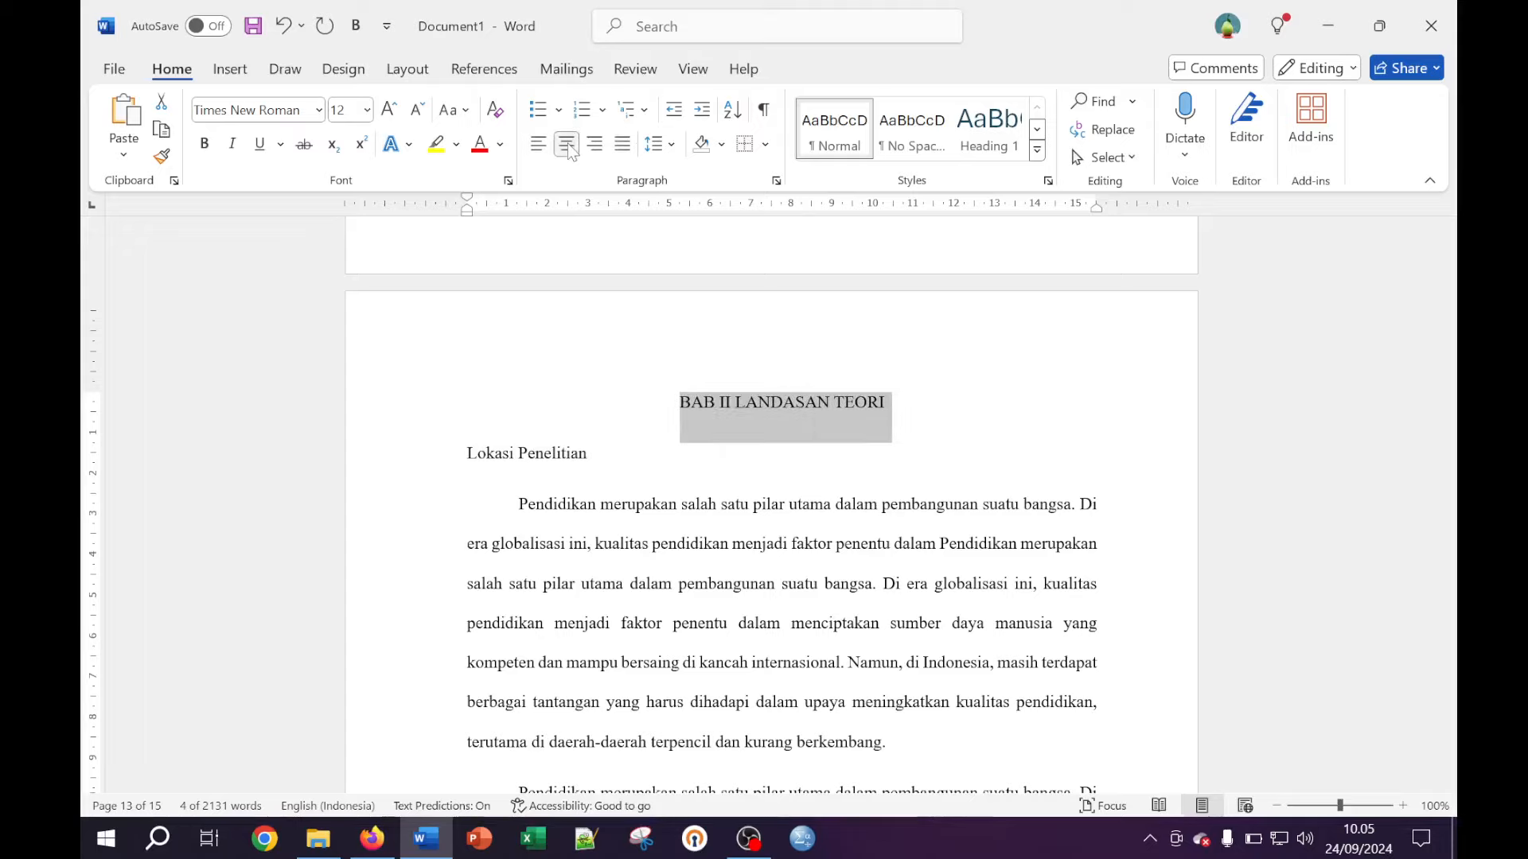
left_click(205, 143)
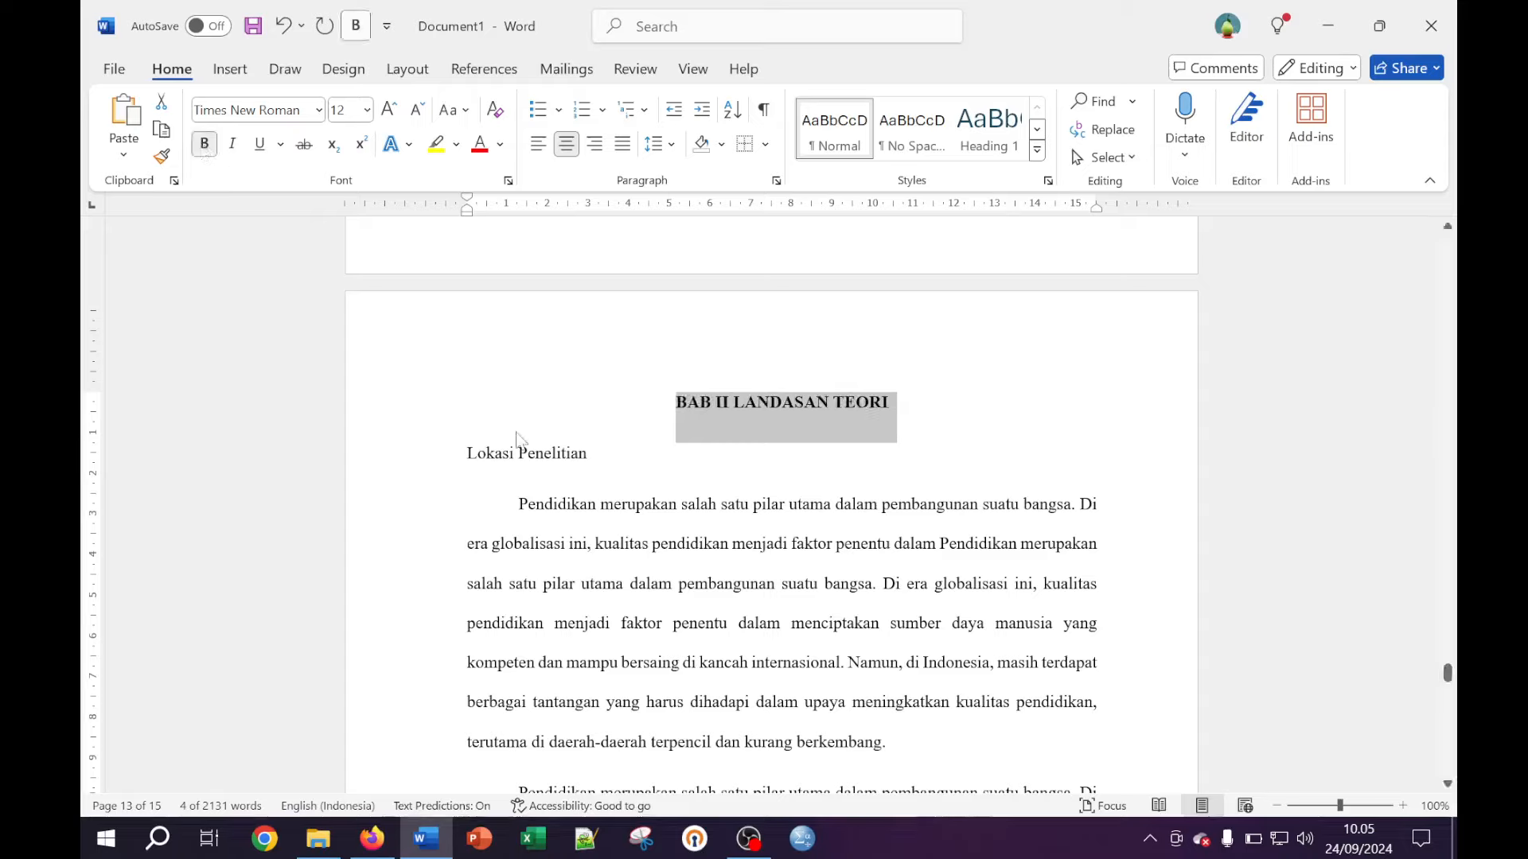
key("Left")
Make the Lokasi Penelitian and Subjek Penelitian subheadings bold
left_click(444, 464)
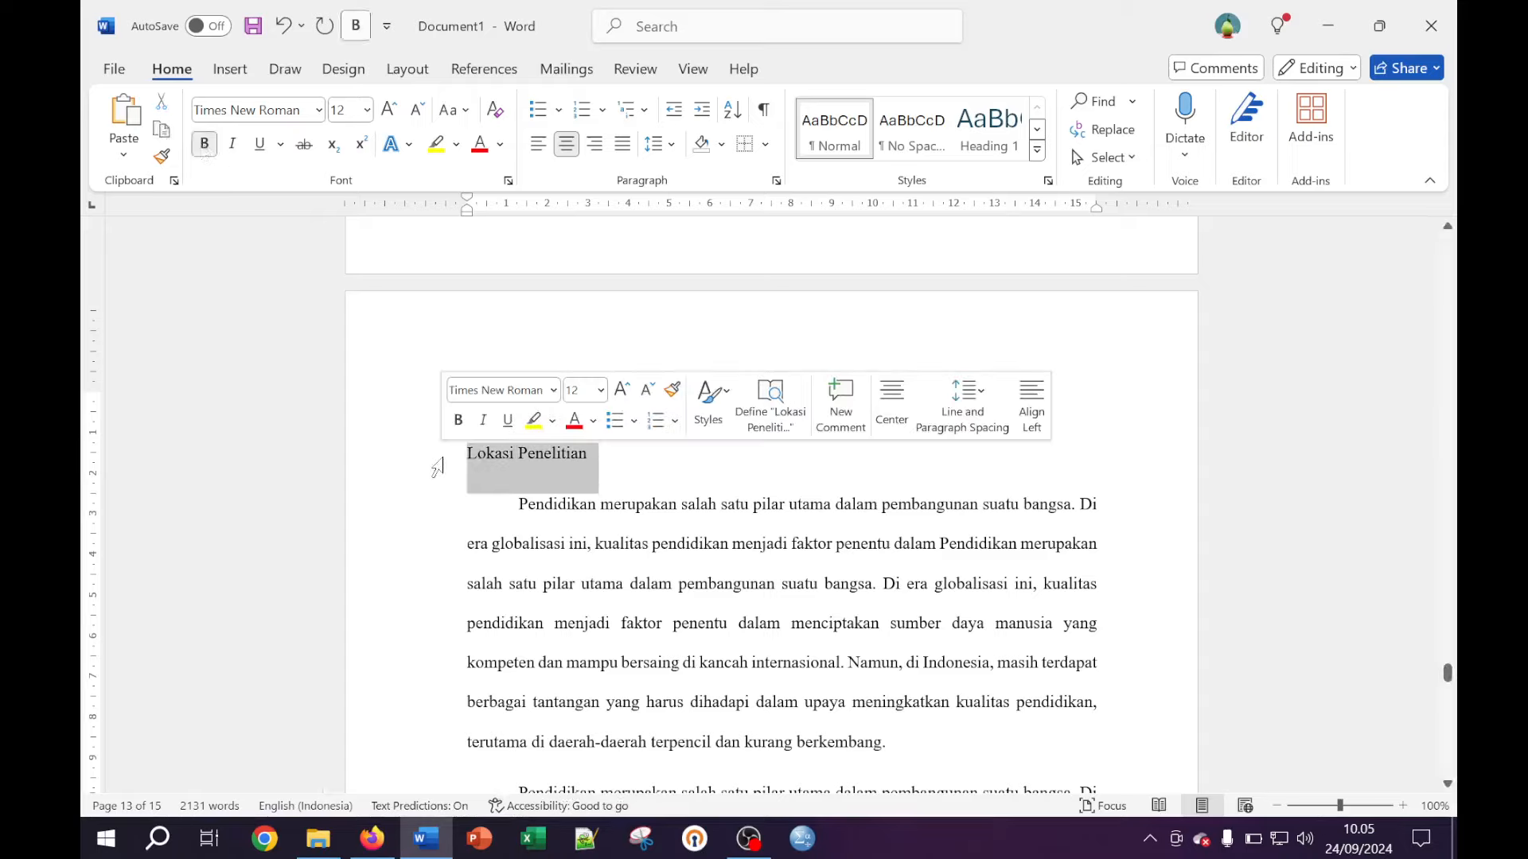
left_click(207, 147)
left_click(733, 544)
scroll(733, 544, "down", 3)
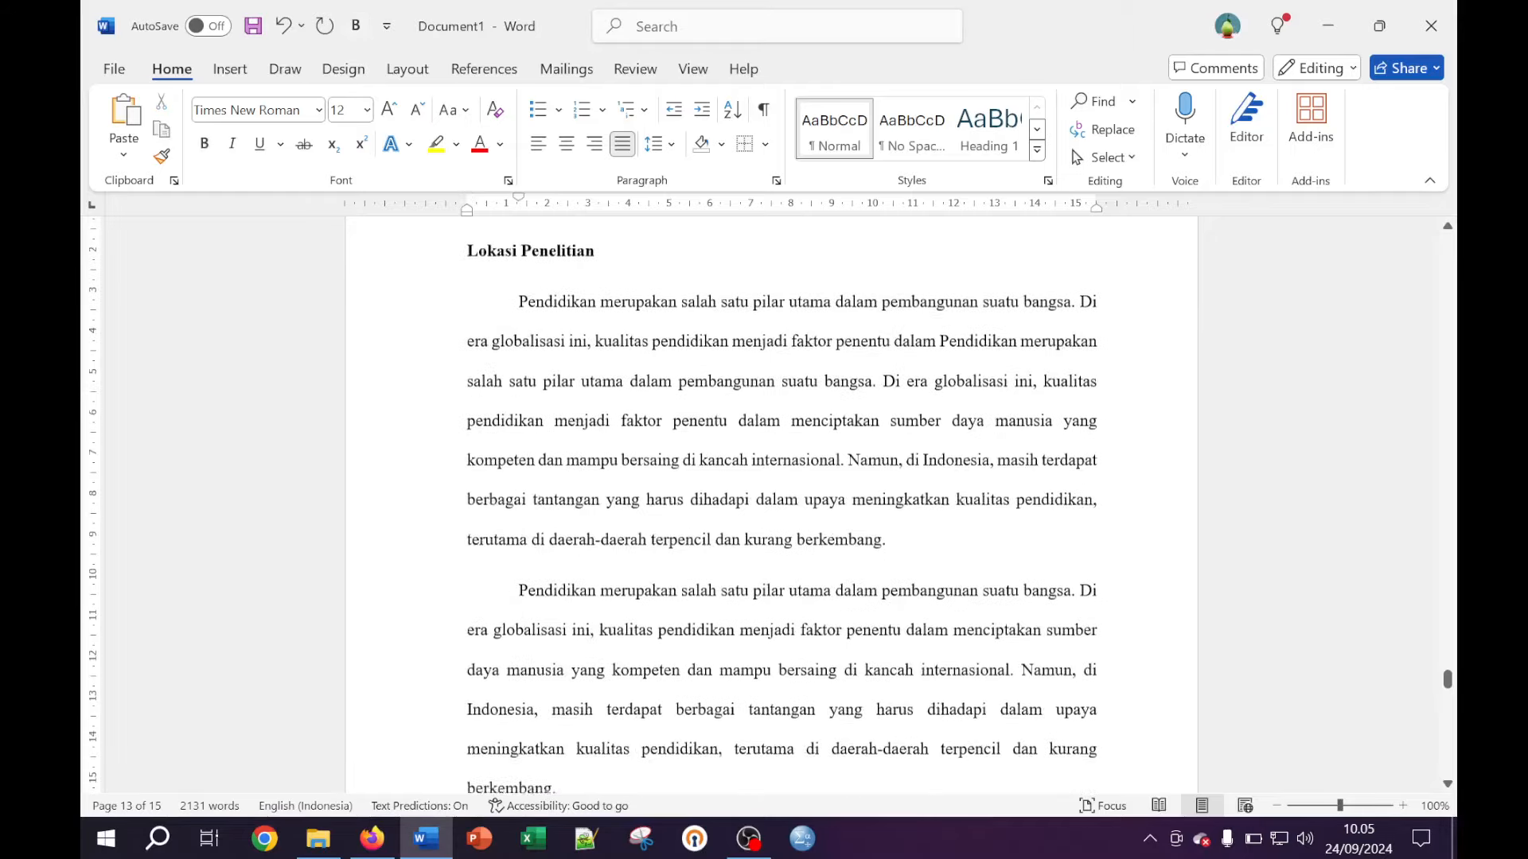
scroll(768, 503, "down", 7)
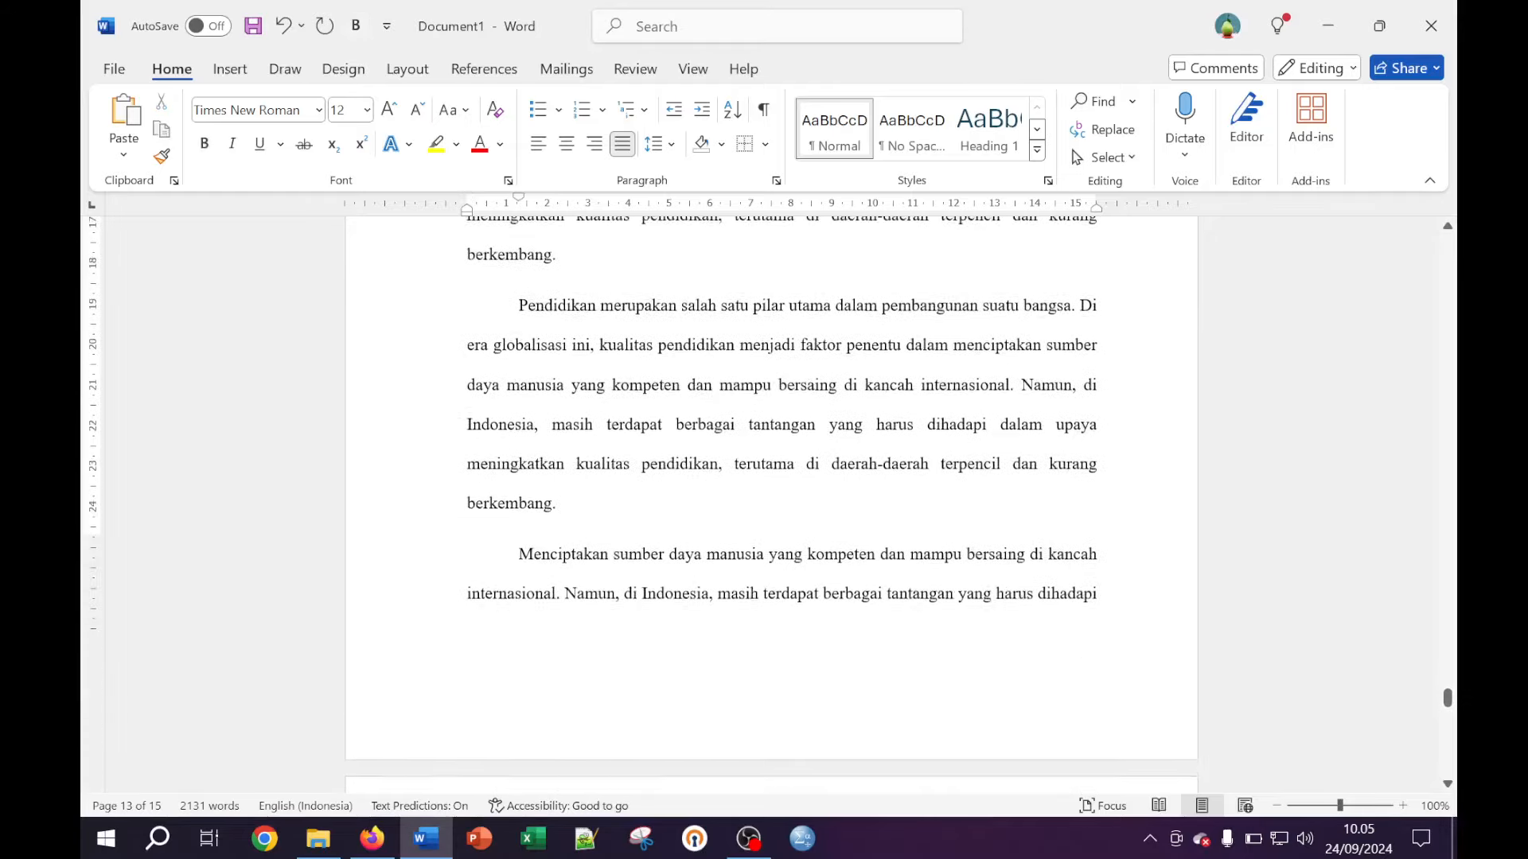
scroll(769, 504, "down", 2)
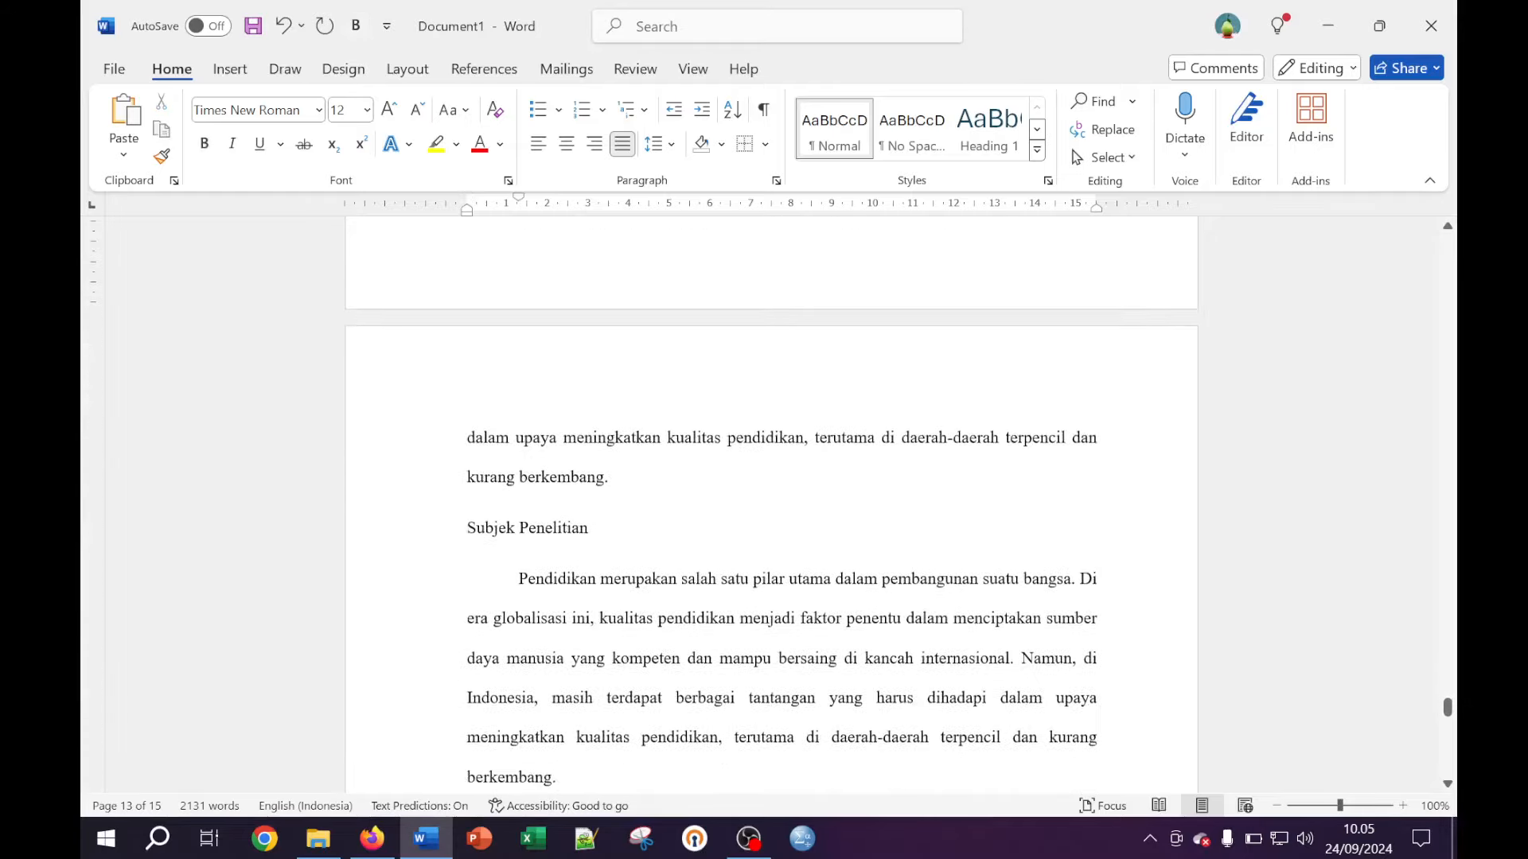
left_click(423, 539)
left_click(205, 145)
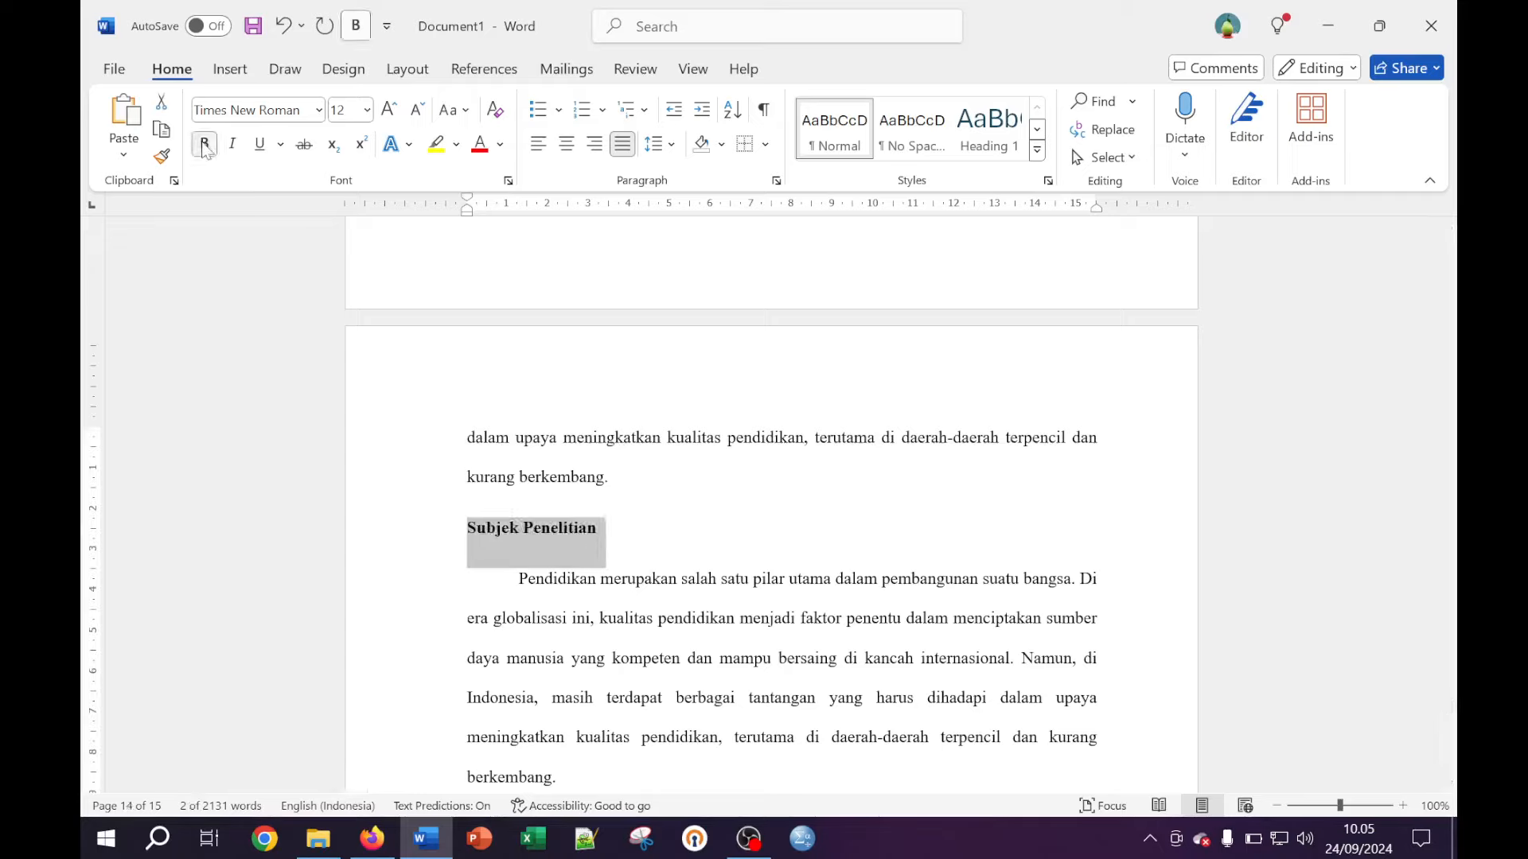
left_click(641, 535)
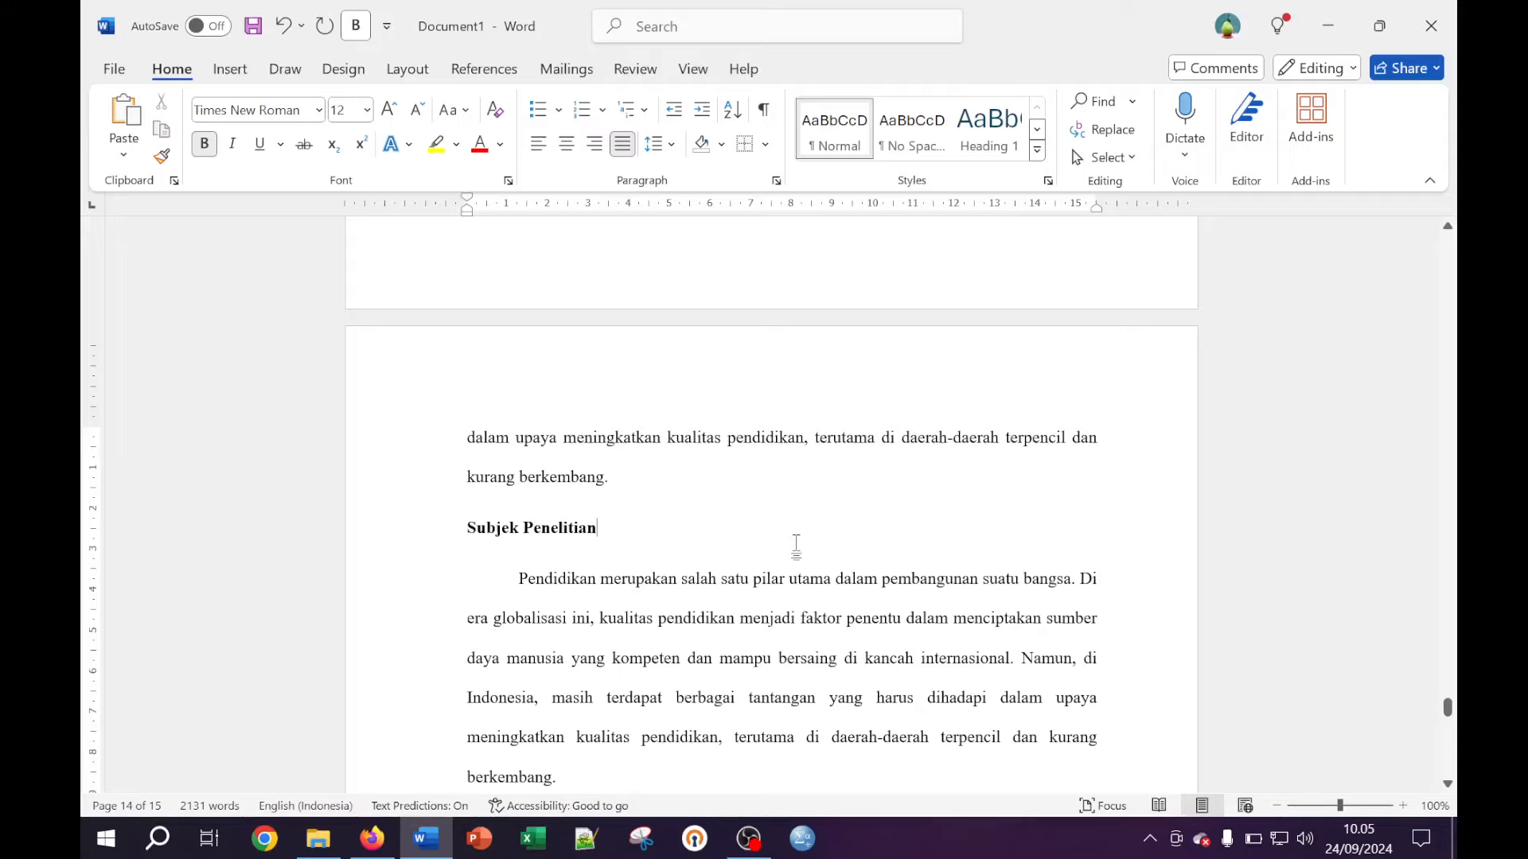
Scroll to the end of the document and turn bold off for new text
scroll(796, 546, "down", 5)
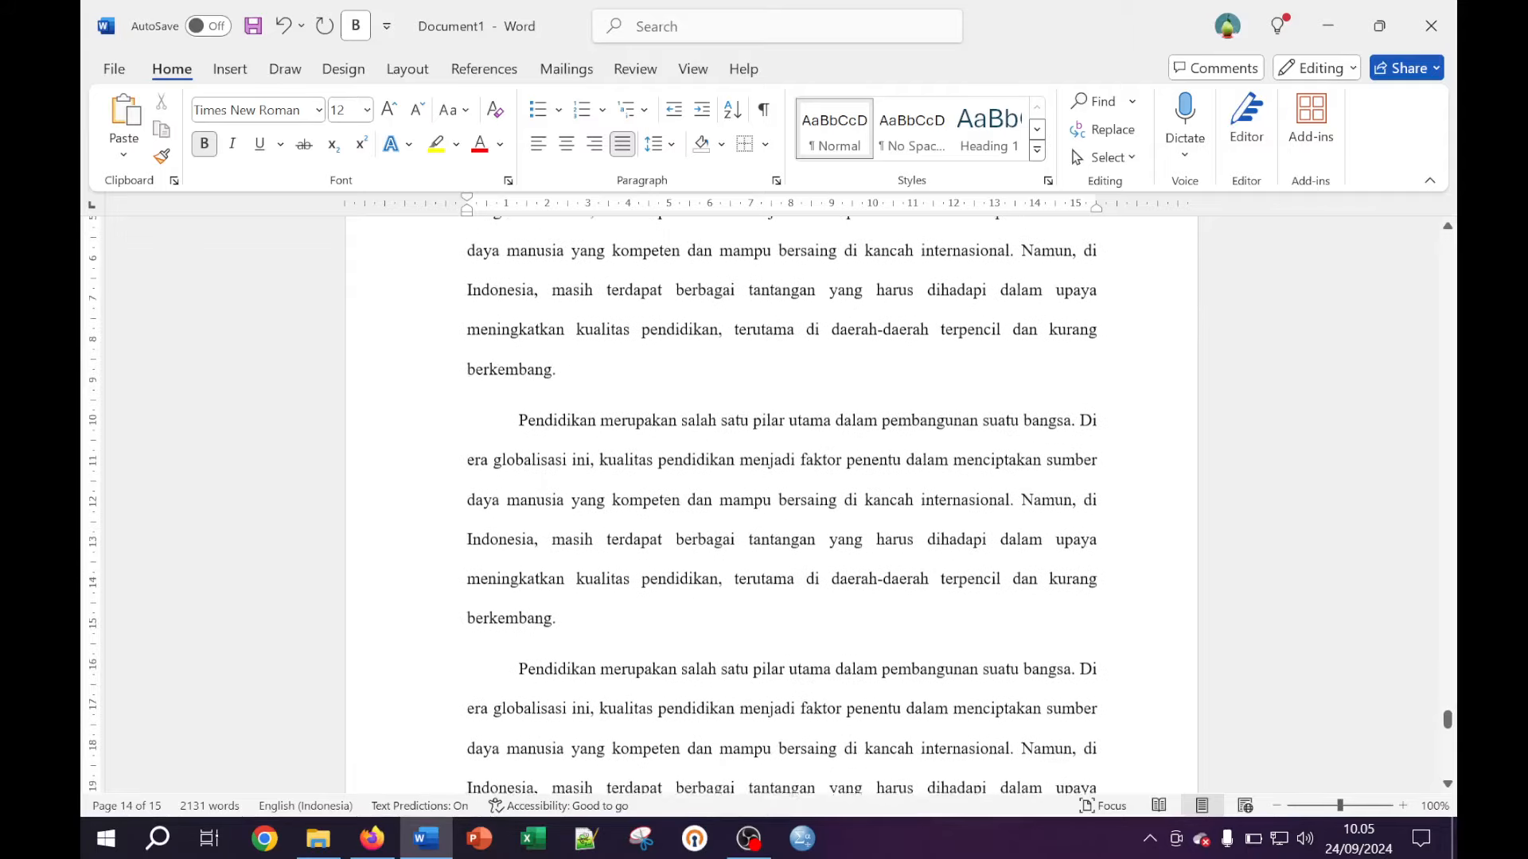
scroll(795, 546, "down", 6)
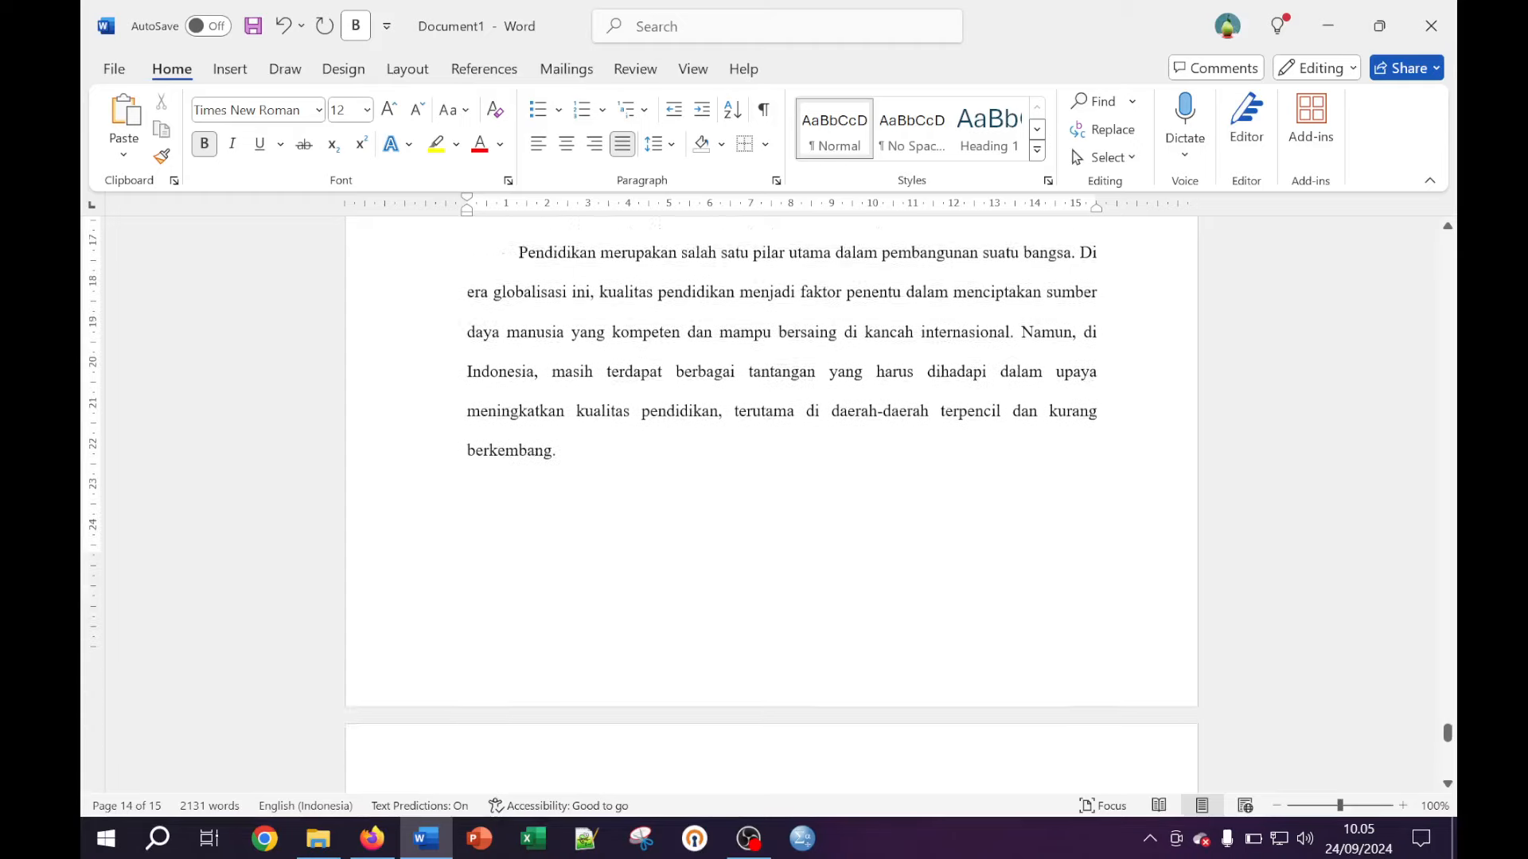
scroll(771, 477, "down", 1)
left_click(356, 25)
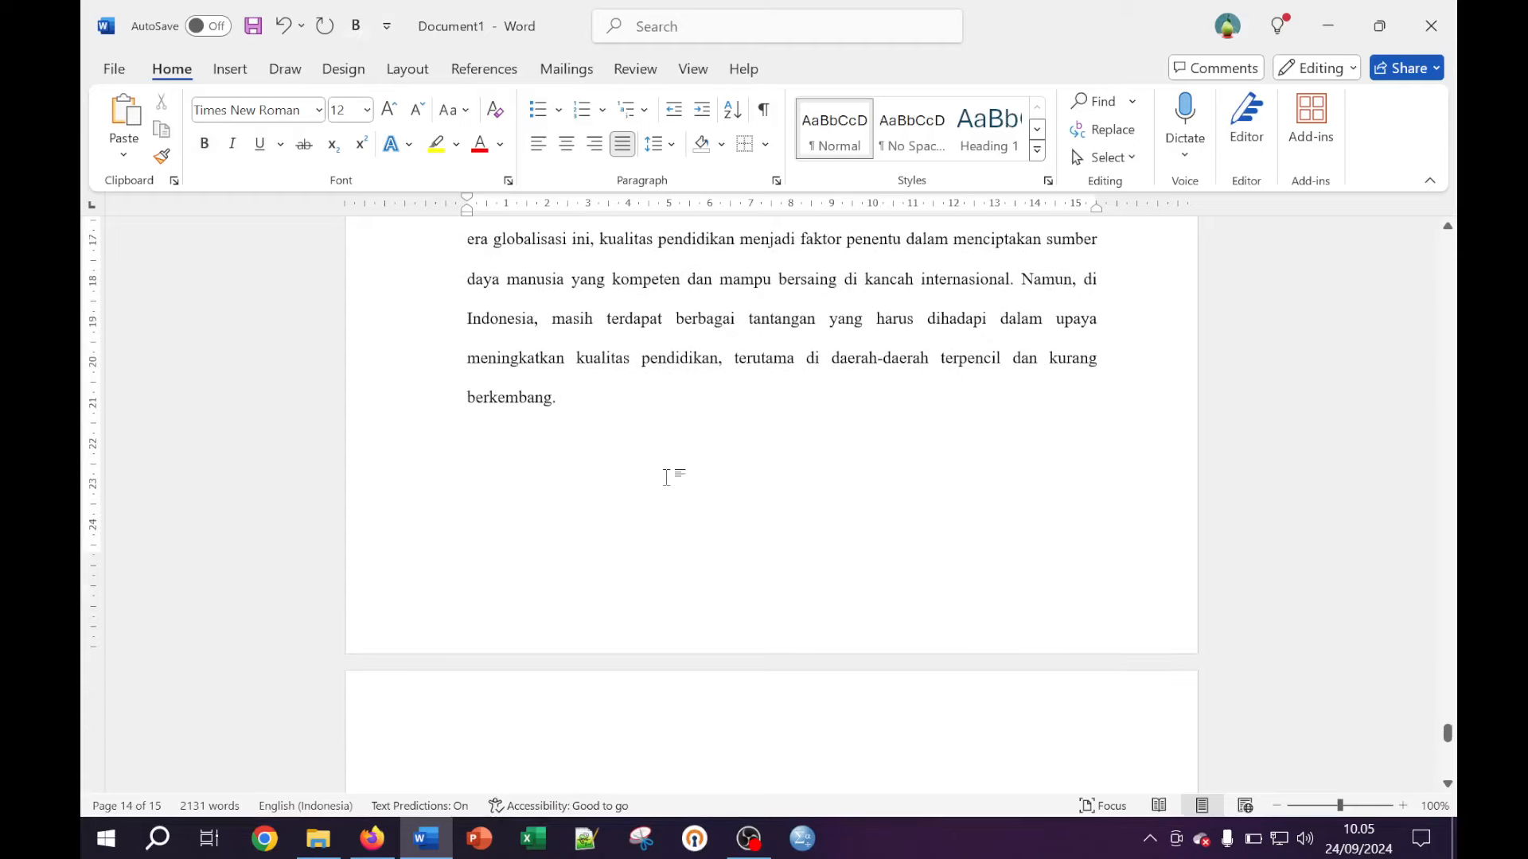
Add an unindented line after 'berkembang.' and insert a Next Page section break
key("BackSpace")
key("Return")
key("BackSpace")
left_click(408, 70)
left_click(372, 101)
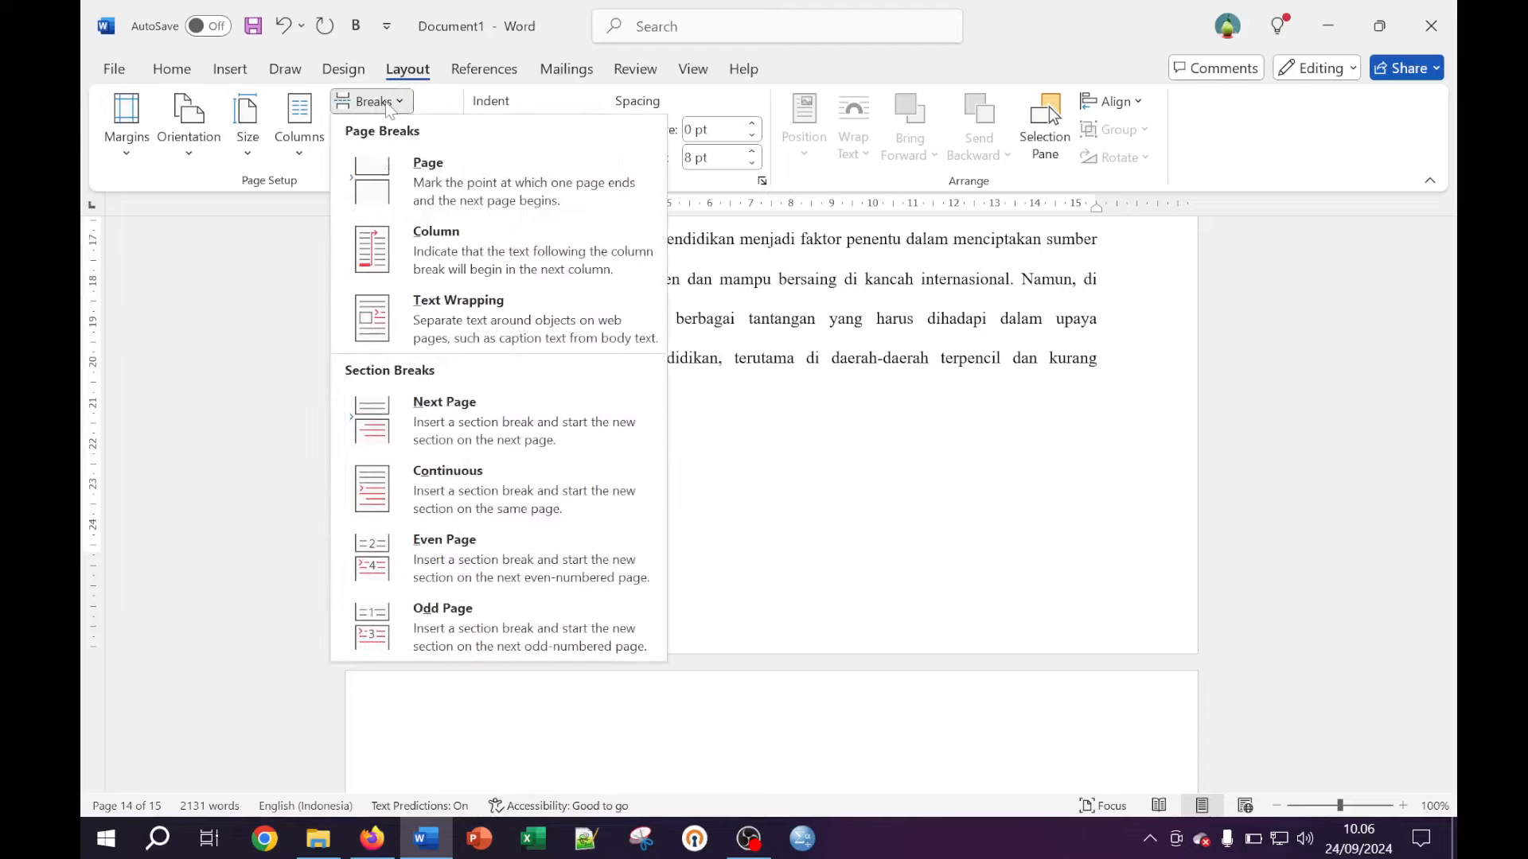
left_click(436, 399)
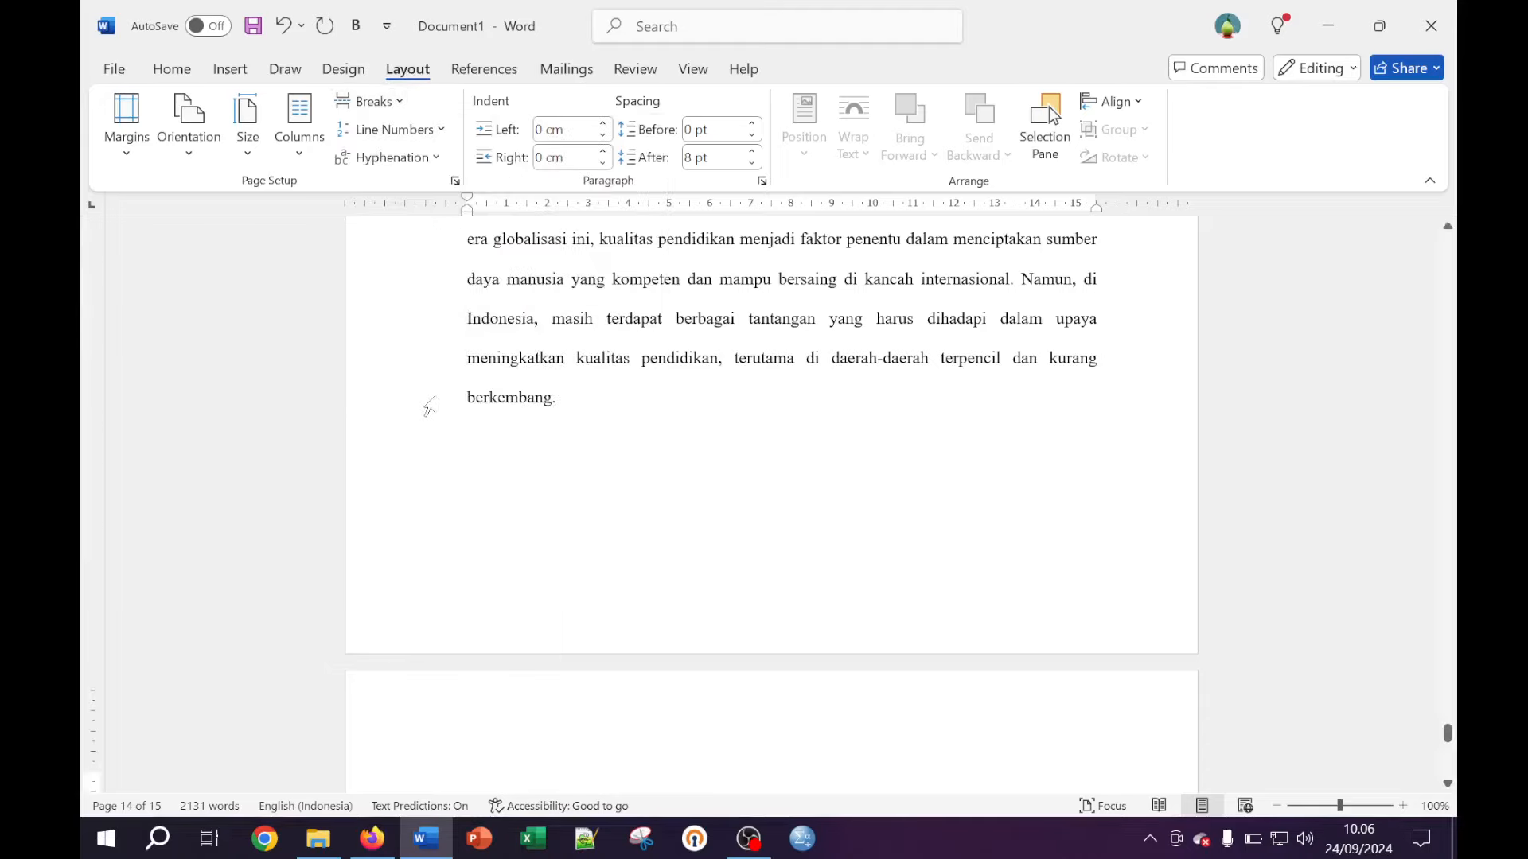
On the new page, type 'DAFTAR PUSTAKA' and the line 'Tes Daftar Pustaka'
scroll(658, 497, "down", 3)
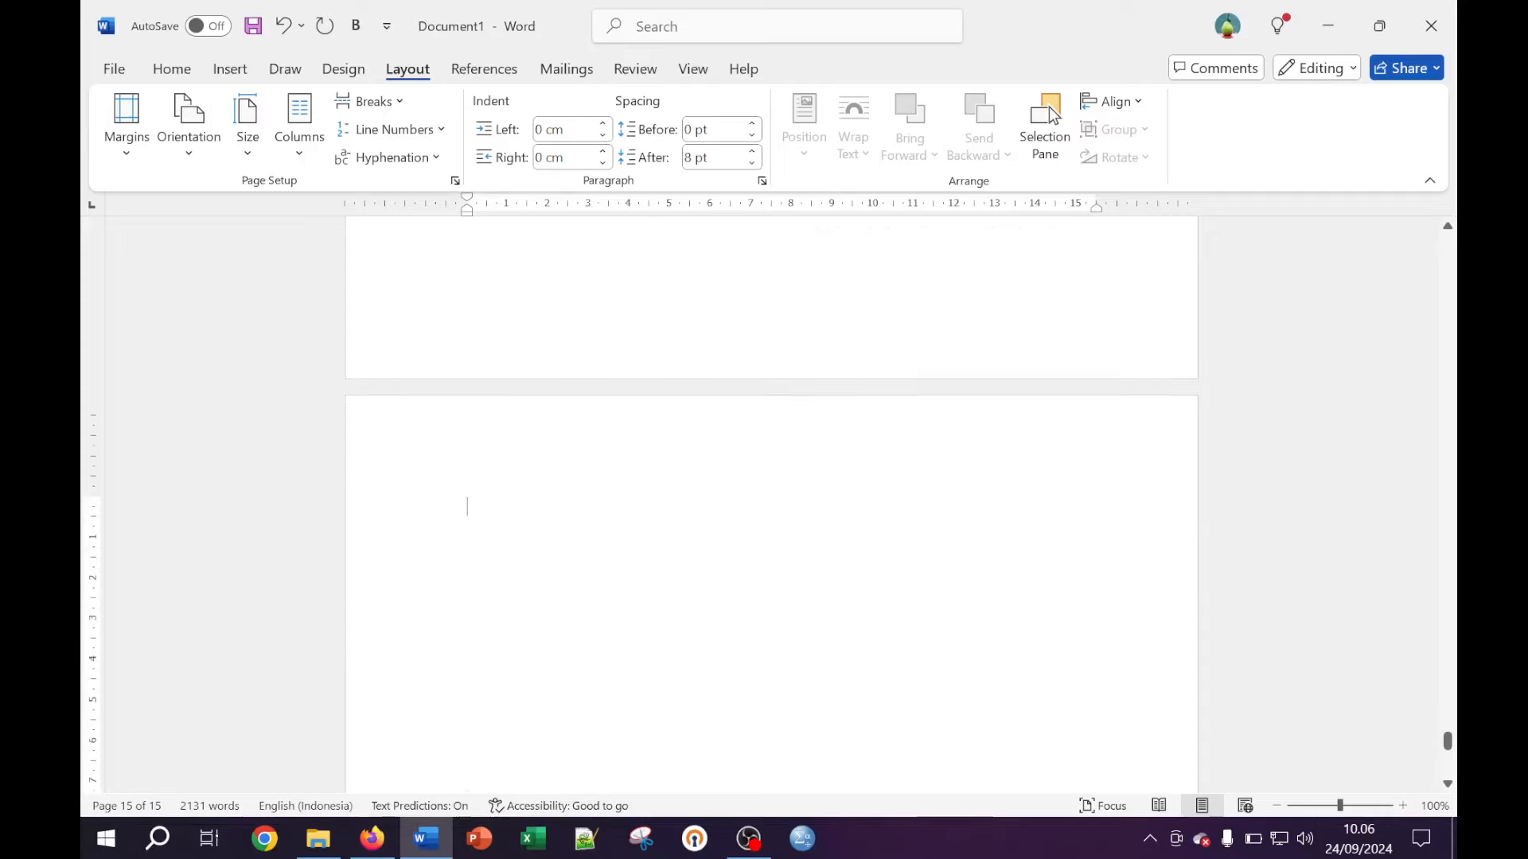
type("DAFTAR PUSTAKA")
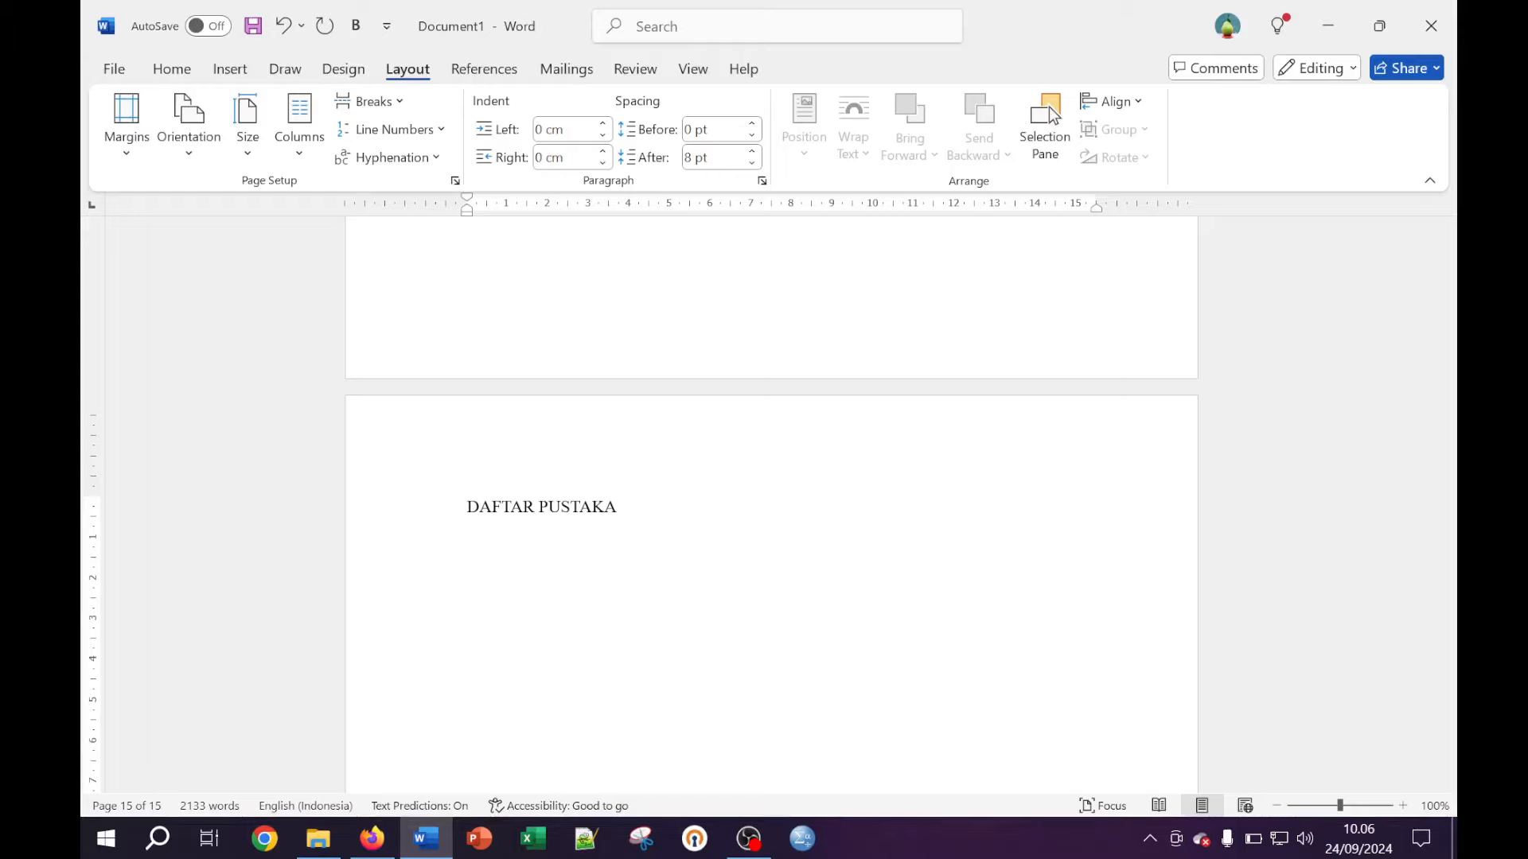
type("Ts")
type("es")
key("BackSpace")
key("BackSpace")
key("BackSpace")
type("es Daftar Pustaka")
key("Return")
Center and bold the DAFTAR PUSTAKA heading
left_click_drag(627, 509, 467, 509)
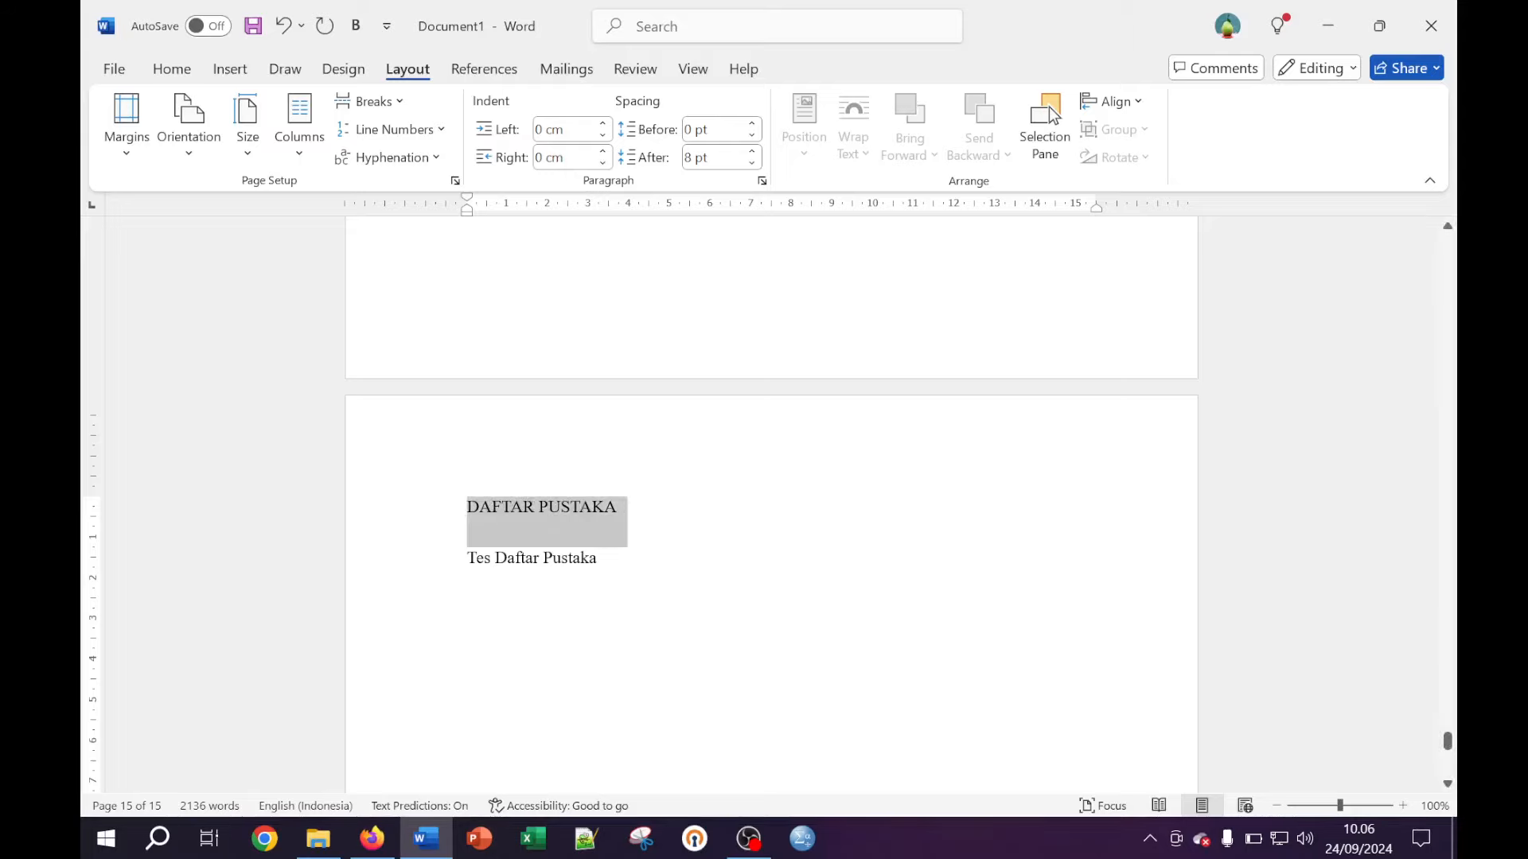
left_click(171, 70)
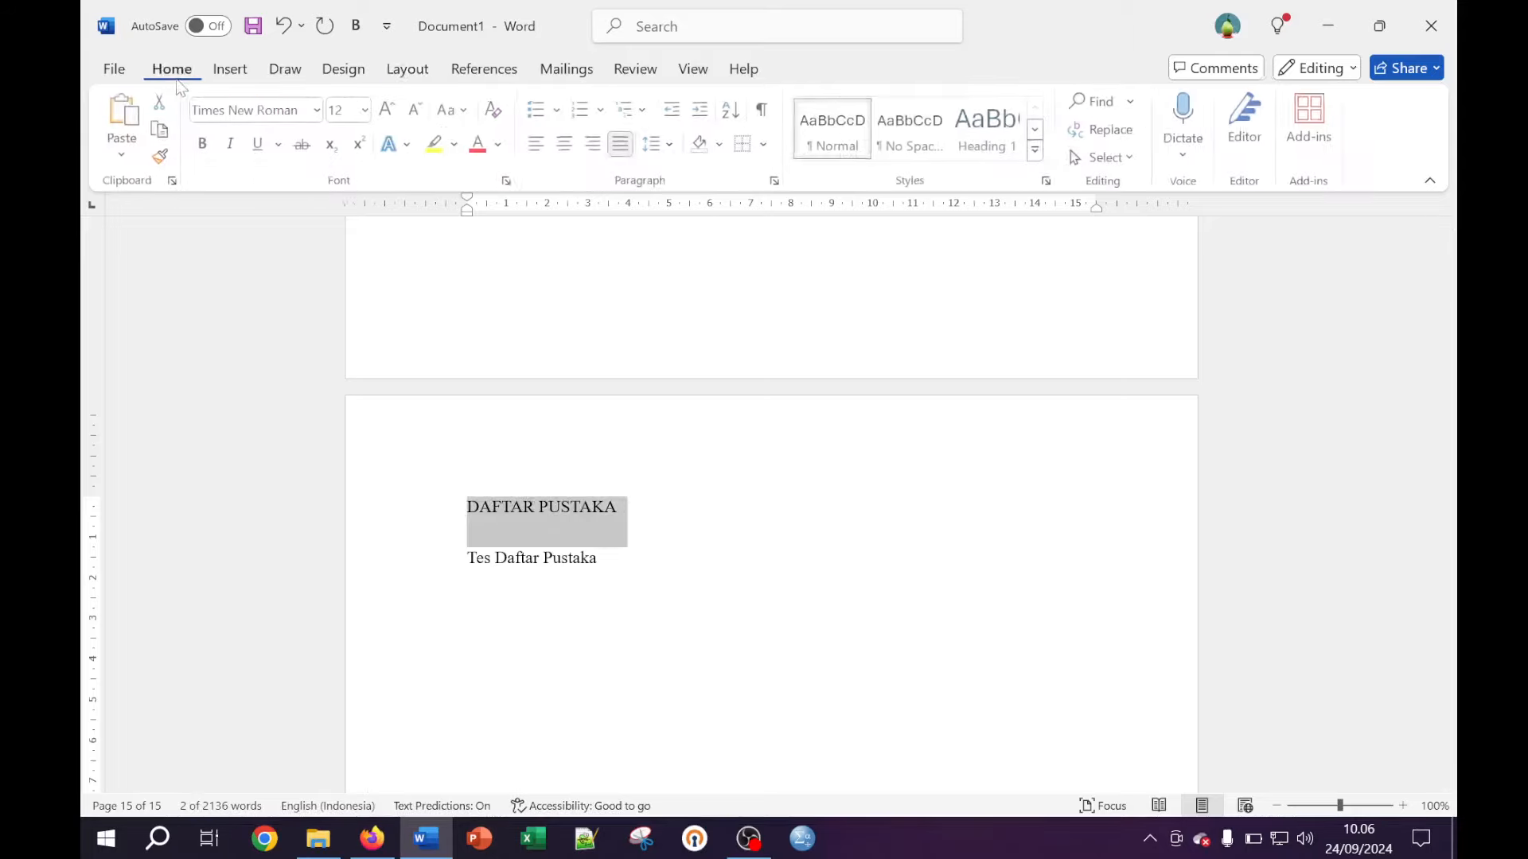
left_click(566, 146)
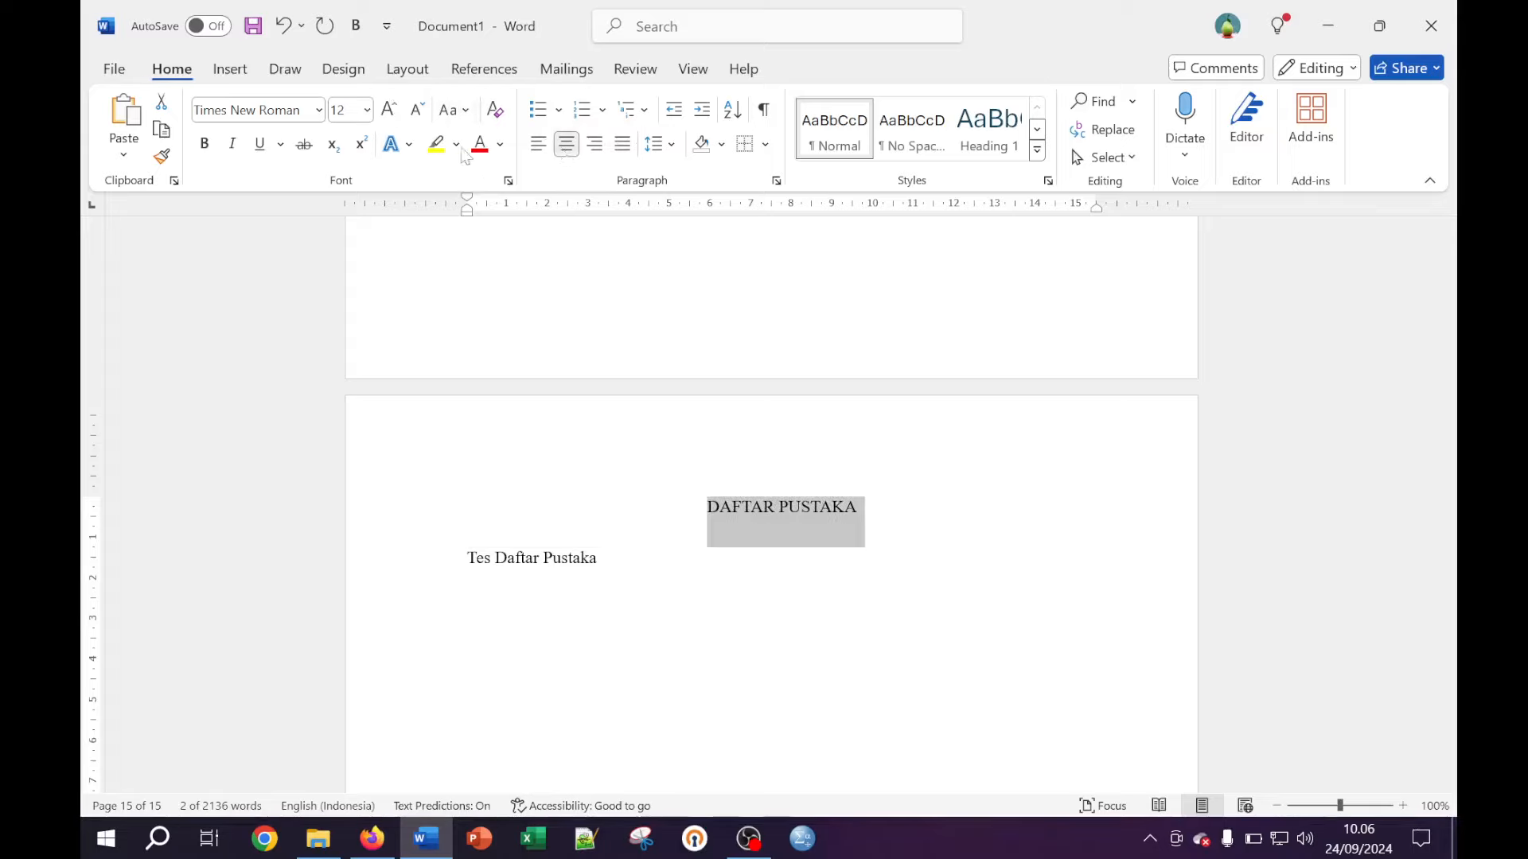
left_click(207, 148)
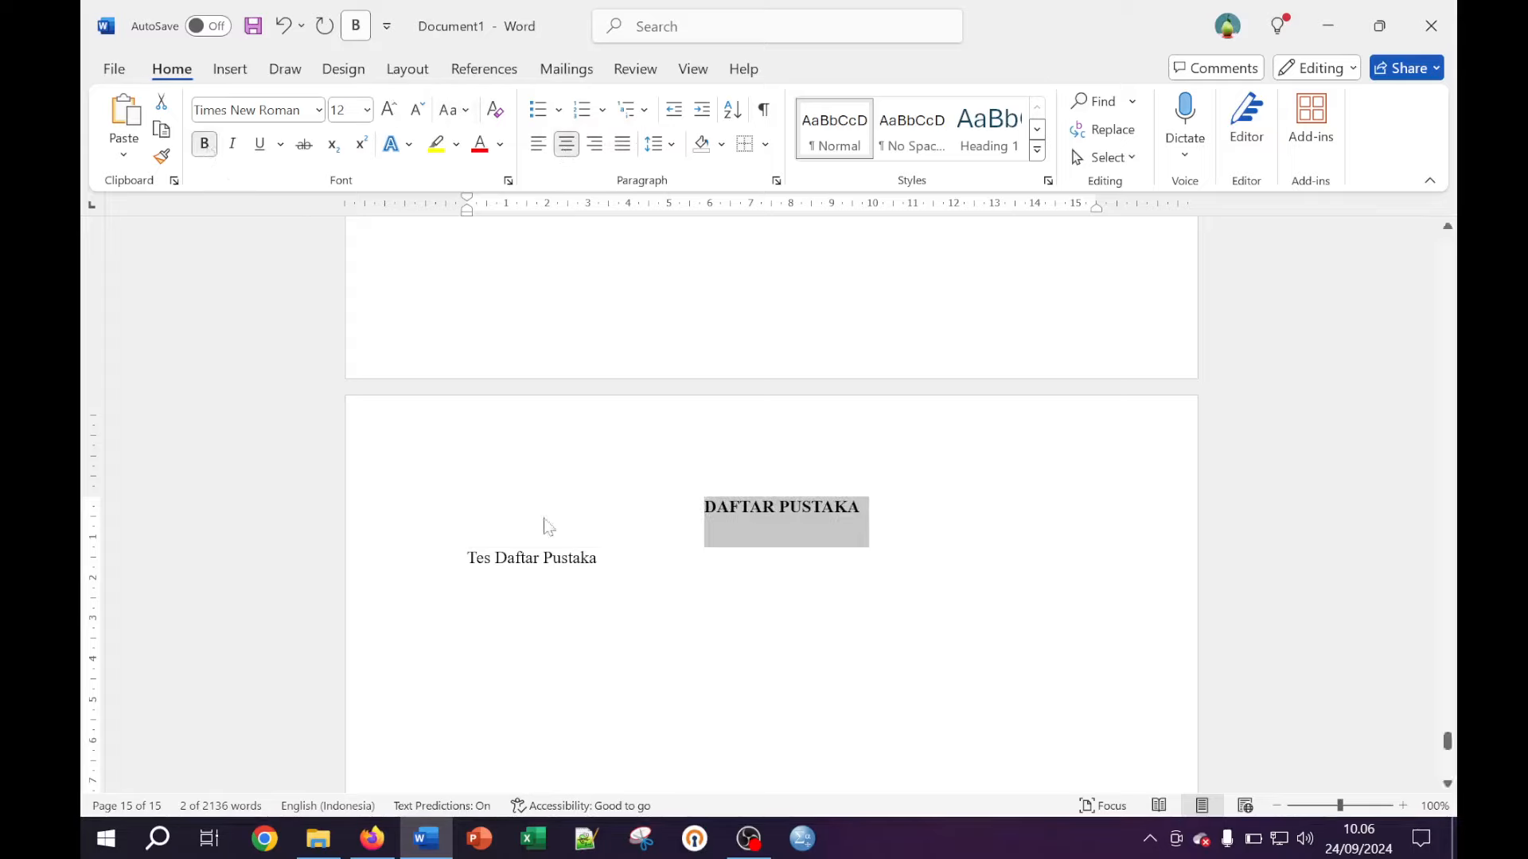
key("Left")
left_click(660, 554)
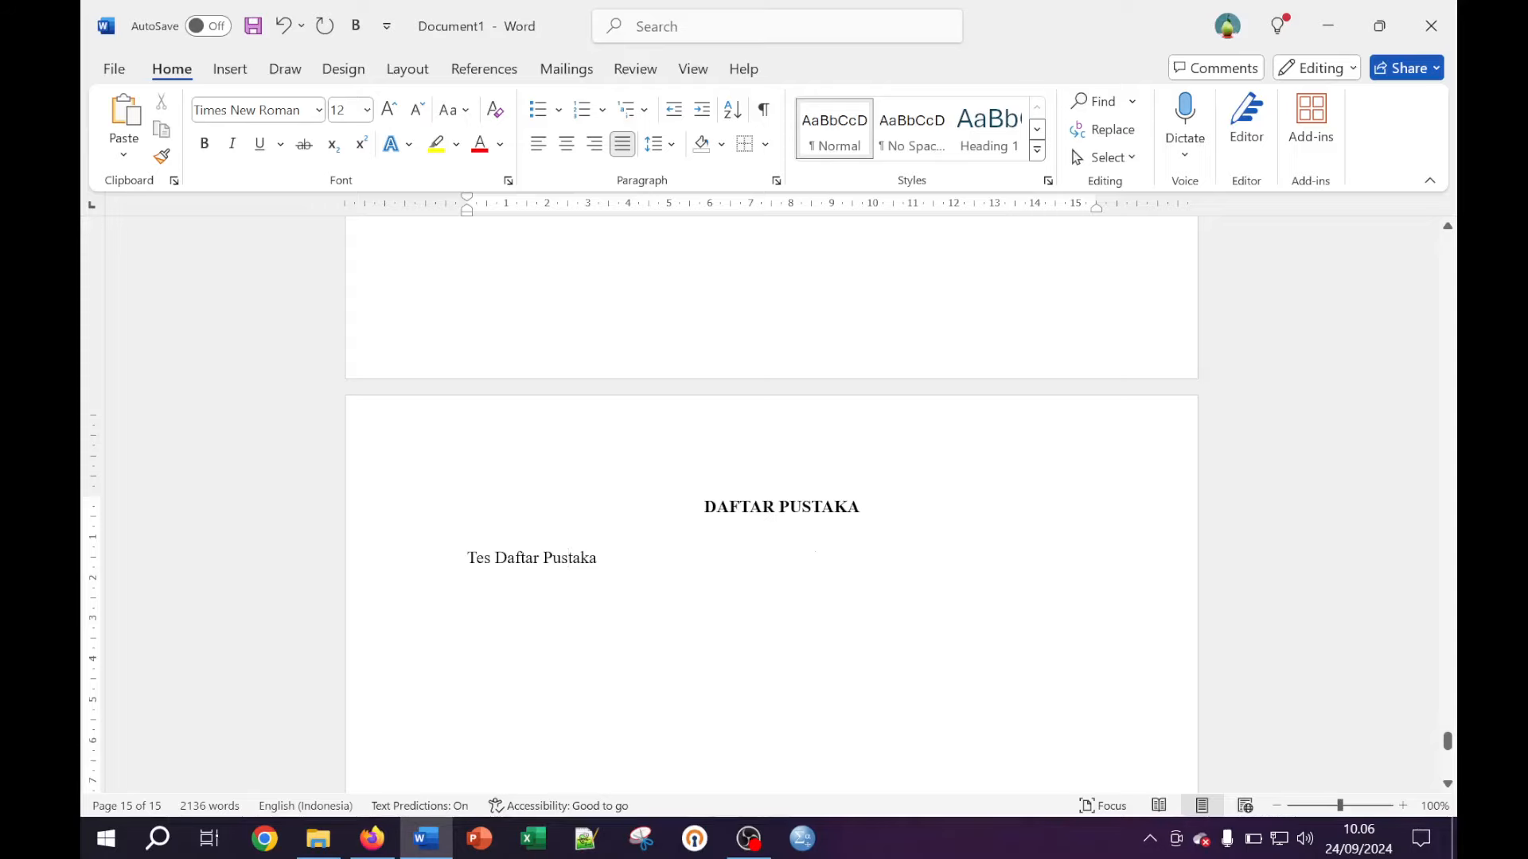
Scroll back up to the cover page and place the cursor in the title
scroll(912, 522, "up", 7)
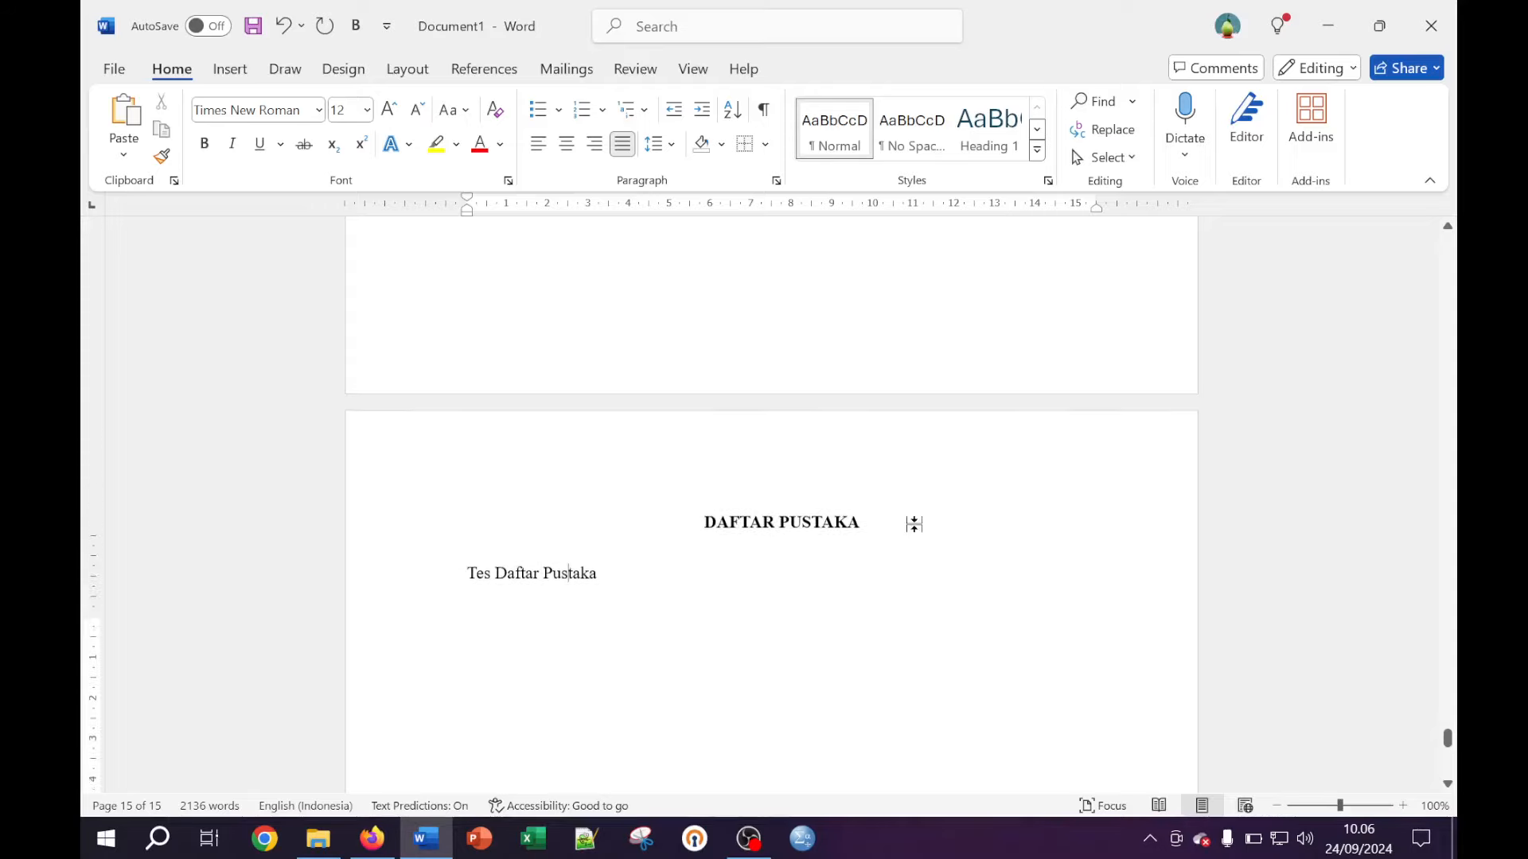
scroll(782, 506, "up", 10)
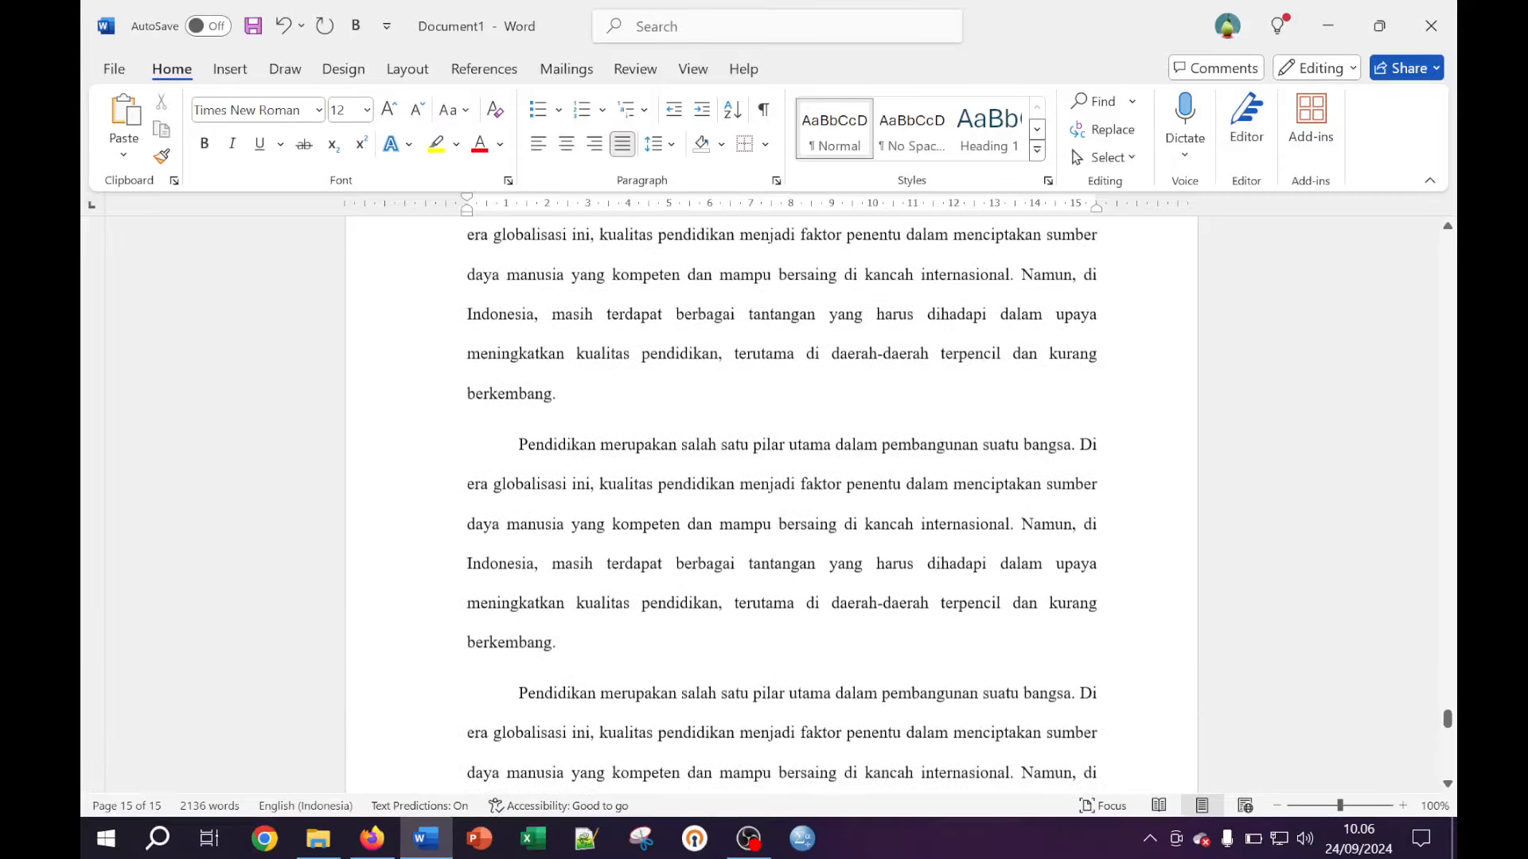
scroll(914, 500, "up", 10)
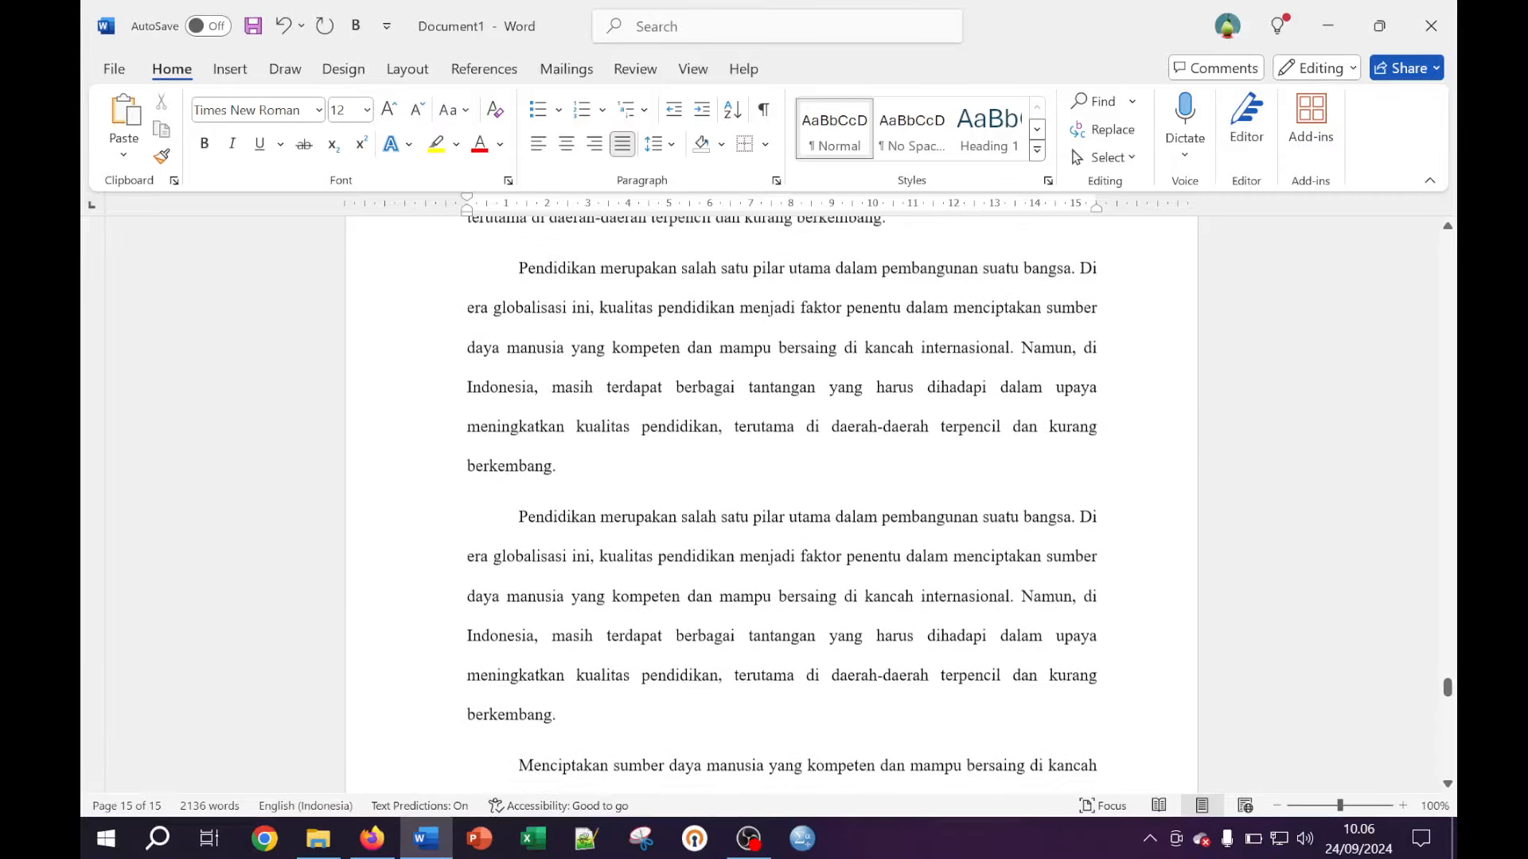
scroll(915, 500, "up", 5)
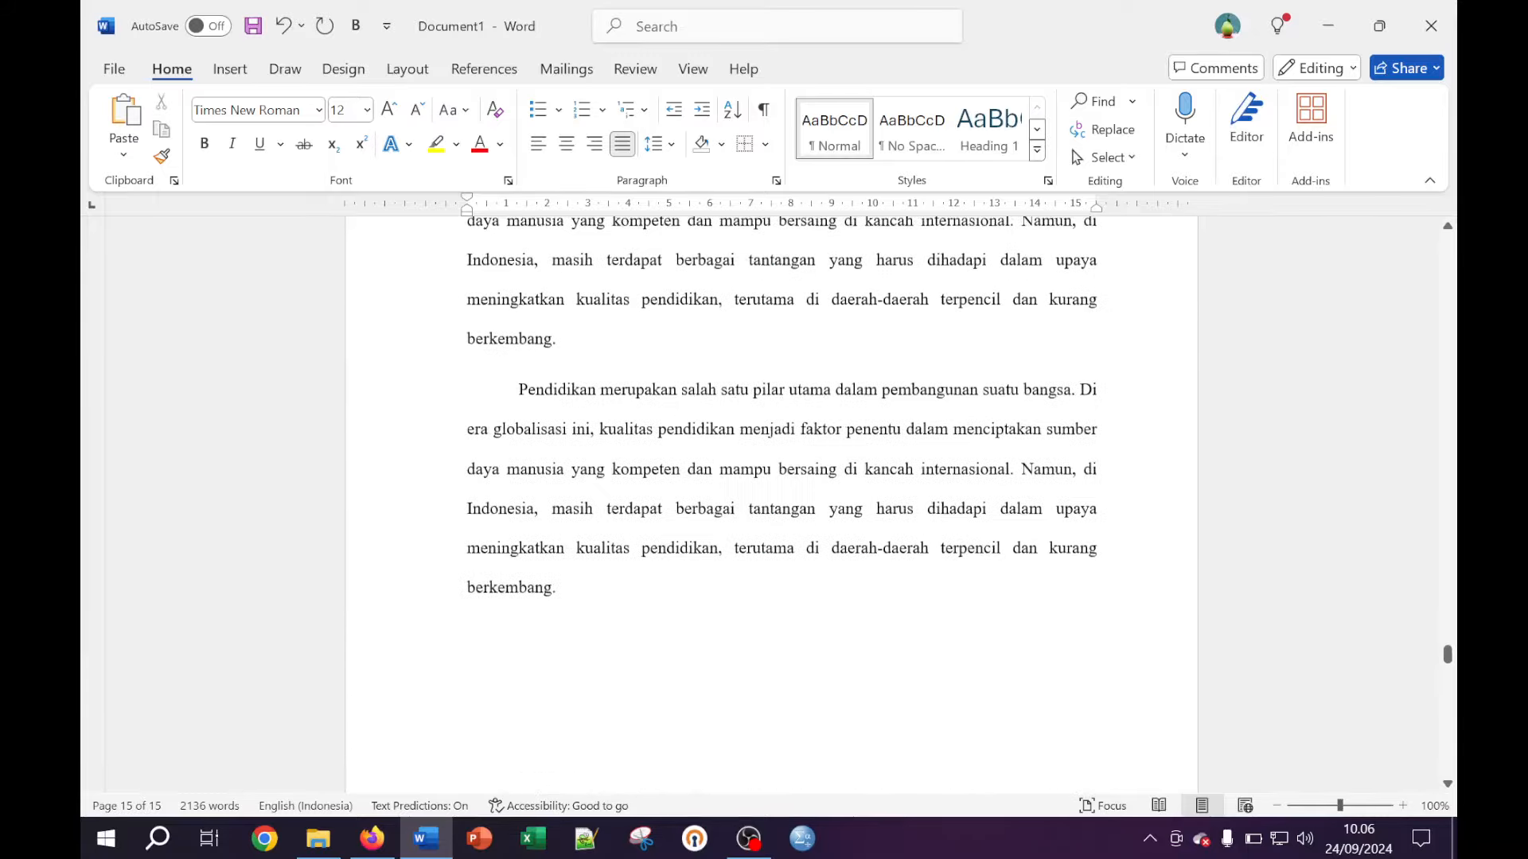
scroll(899, 506, "up", 10)
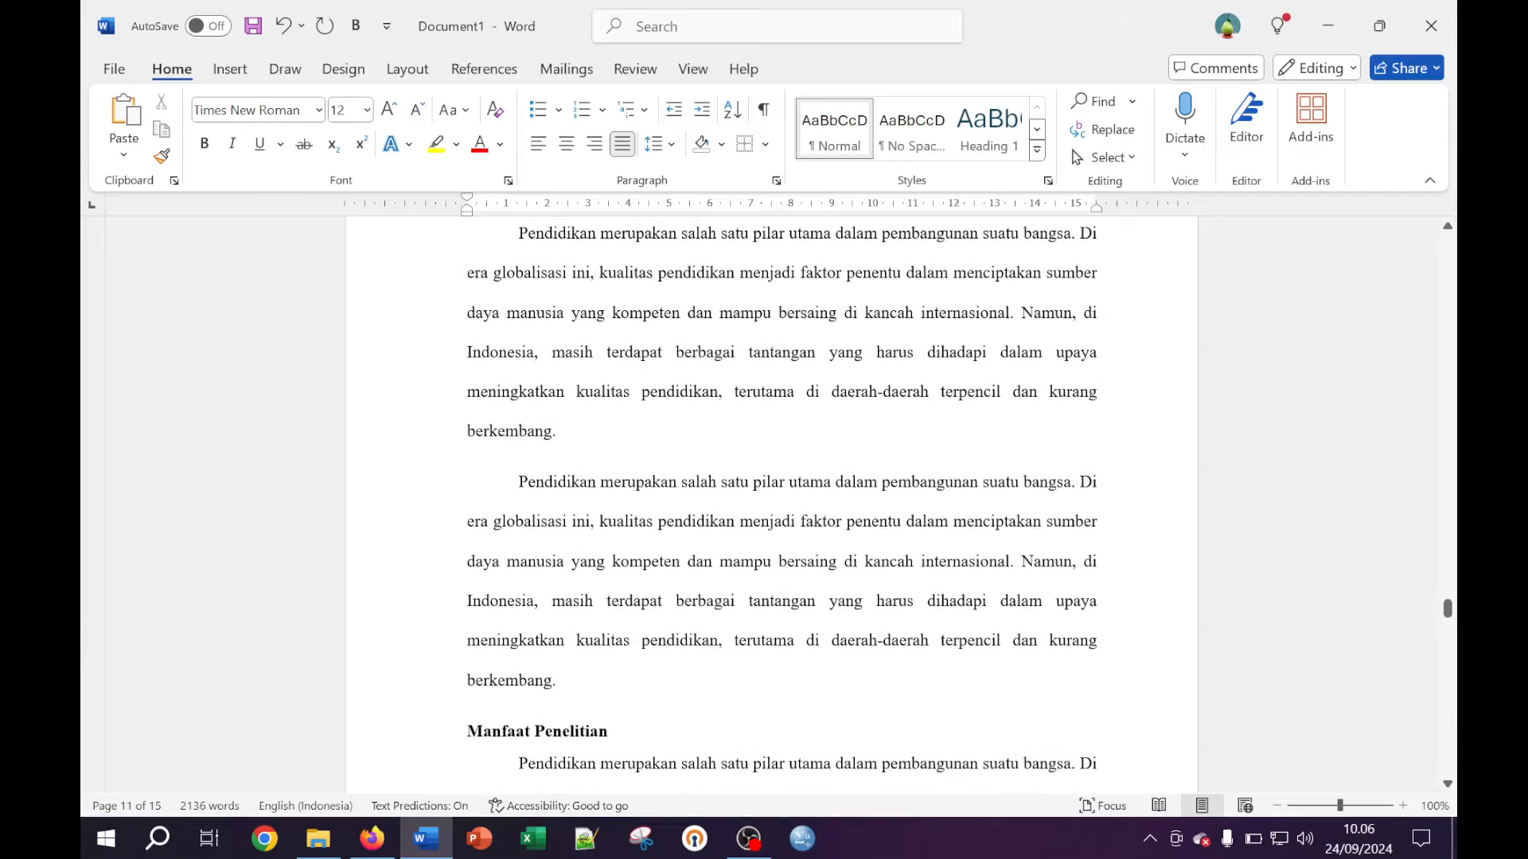
scroll(898, 506, "up", 5)
scroll(1448, 585, "up", 5)
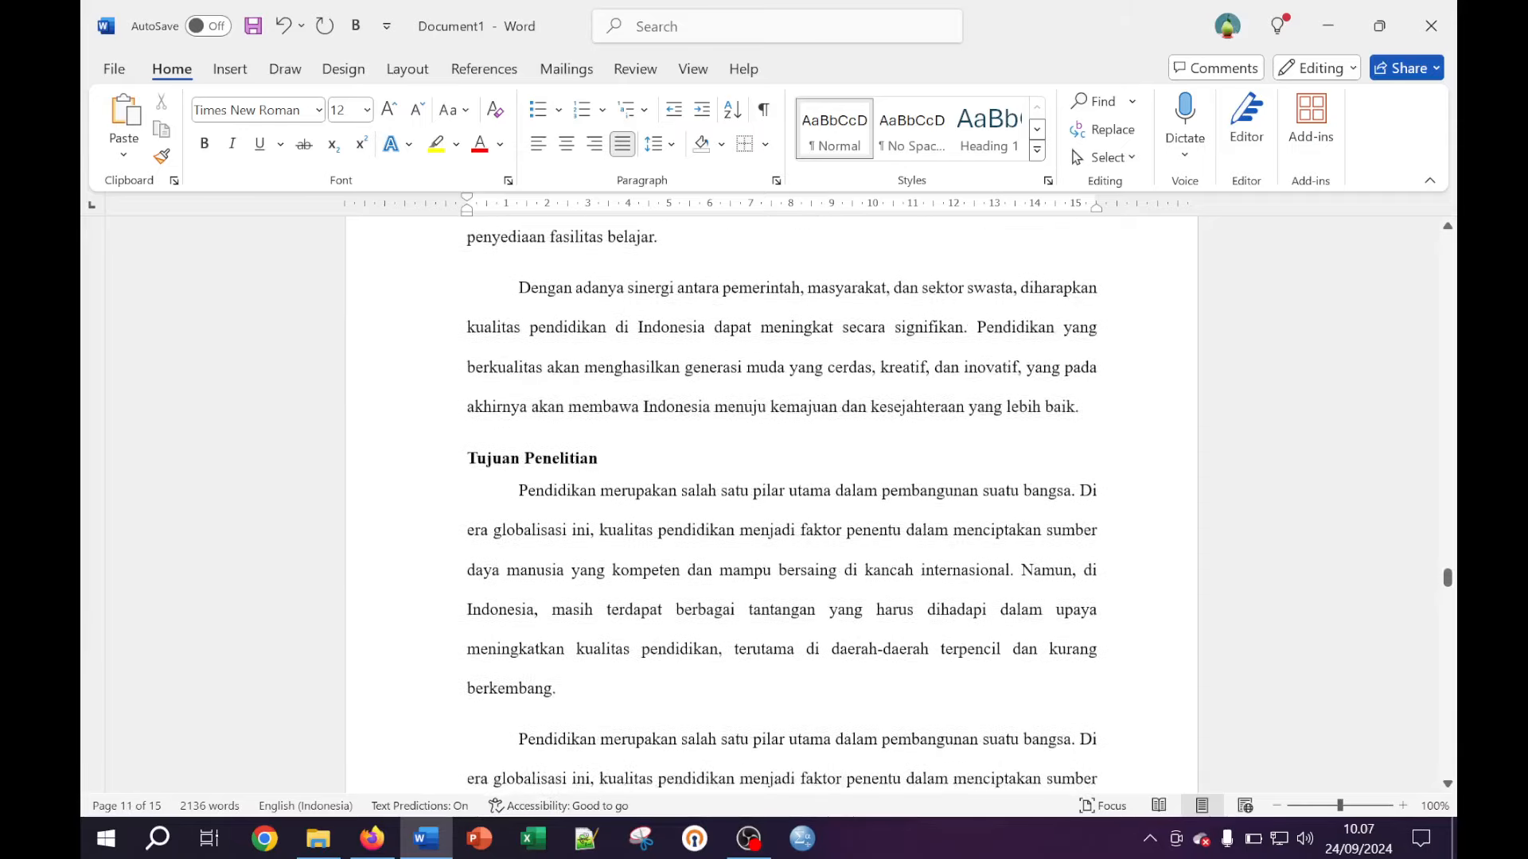
left_click_drag(1450, 584, 1458, 253)
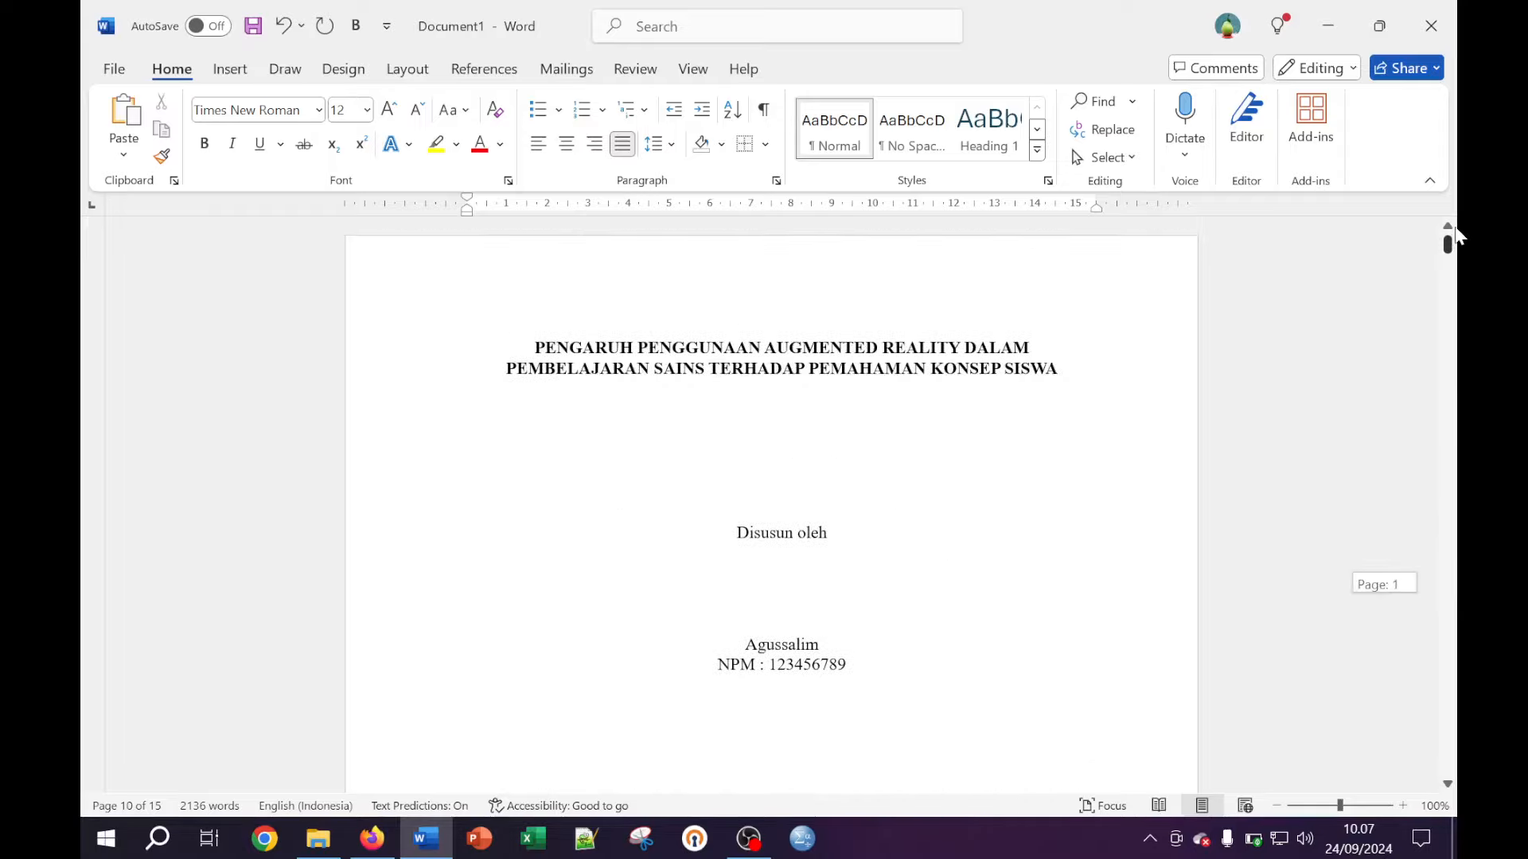
left_click(901, 369)
Review the cover and approval pages, then bring the OBS recorder forward
scroll(901, 369, "down", 3)
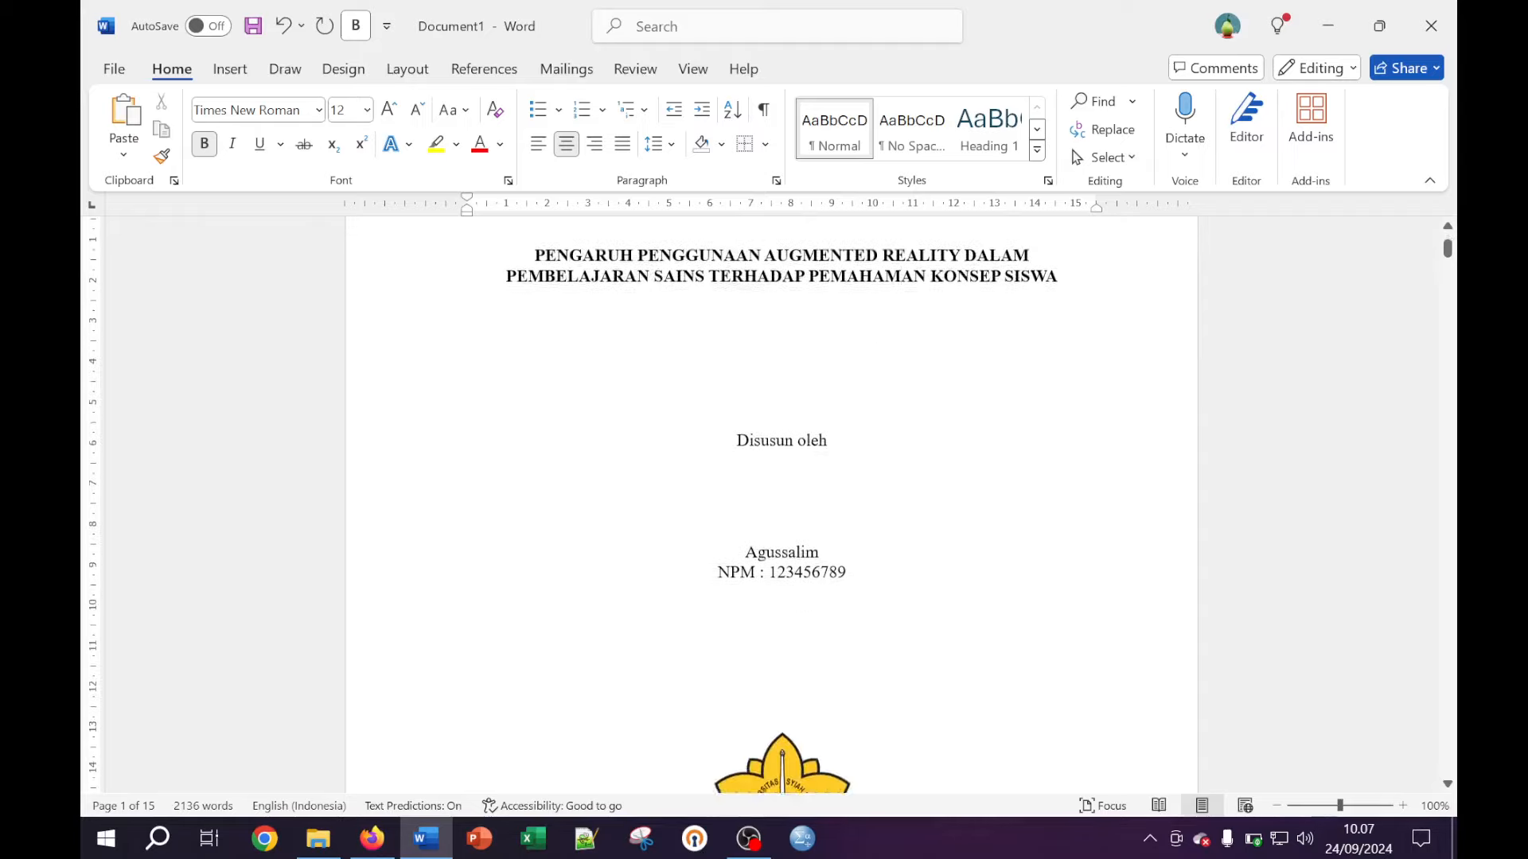
scroll(901, 368, "up", 3)
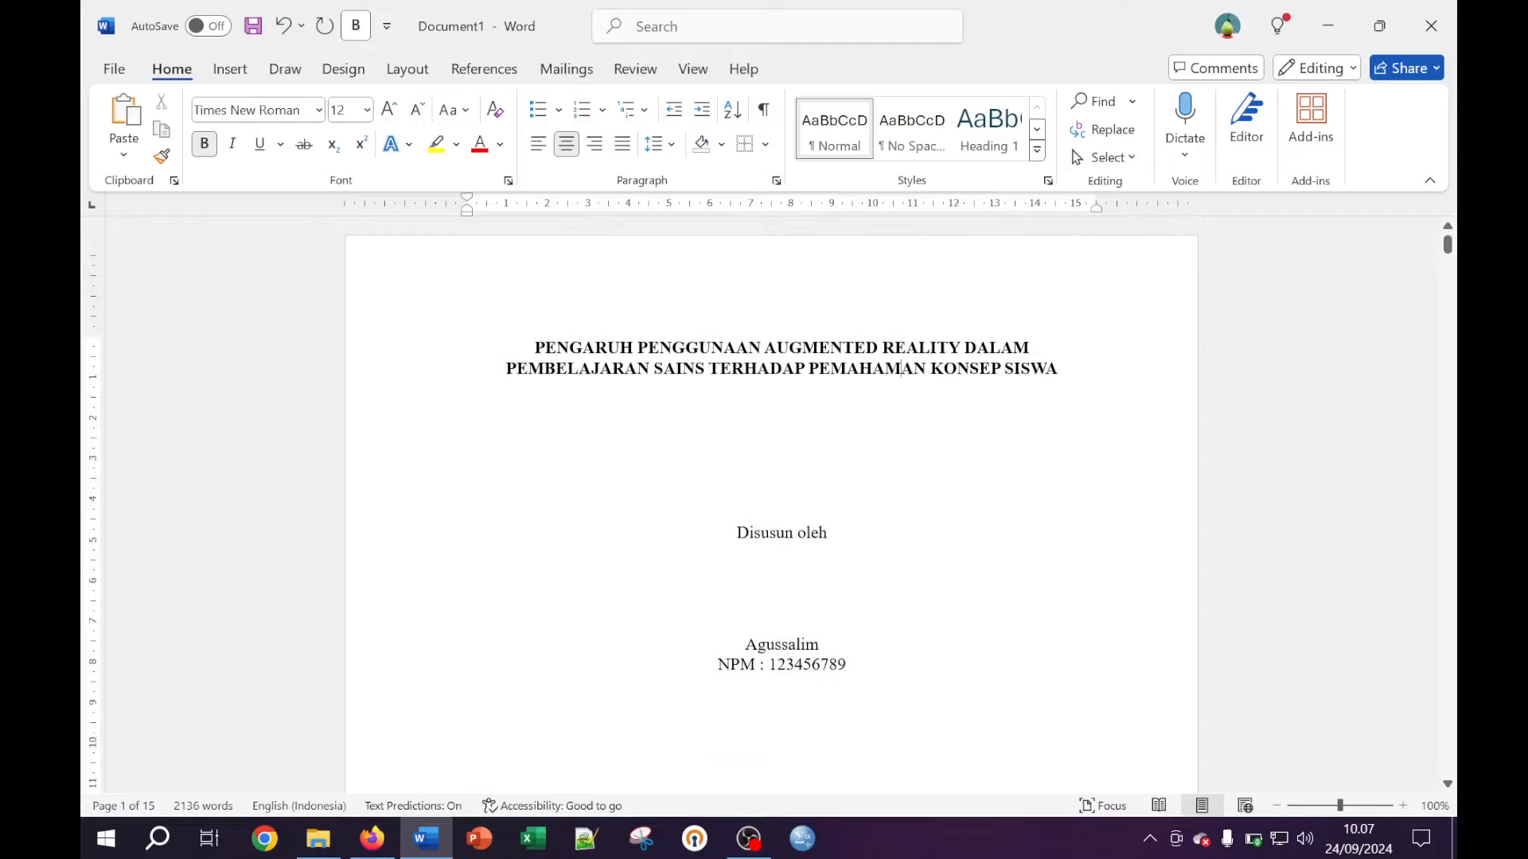
scroll(902, 369, "down", 8)
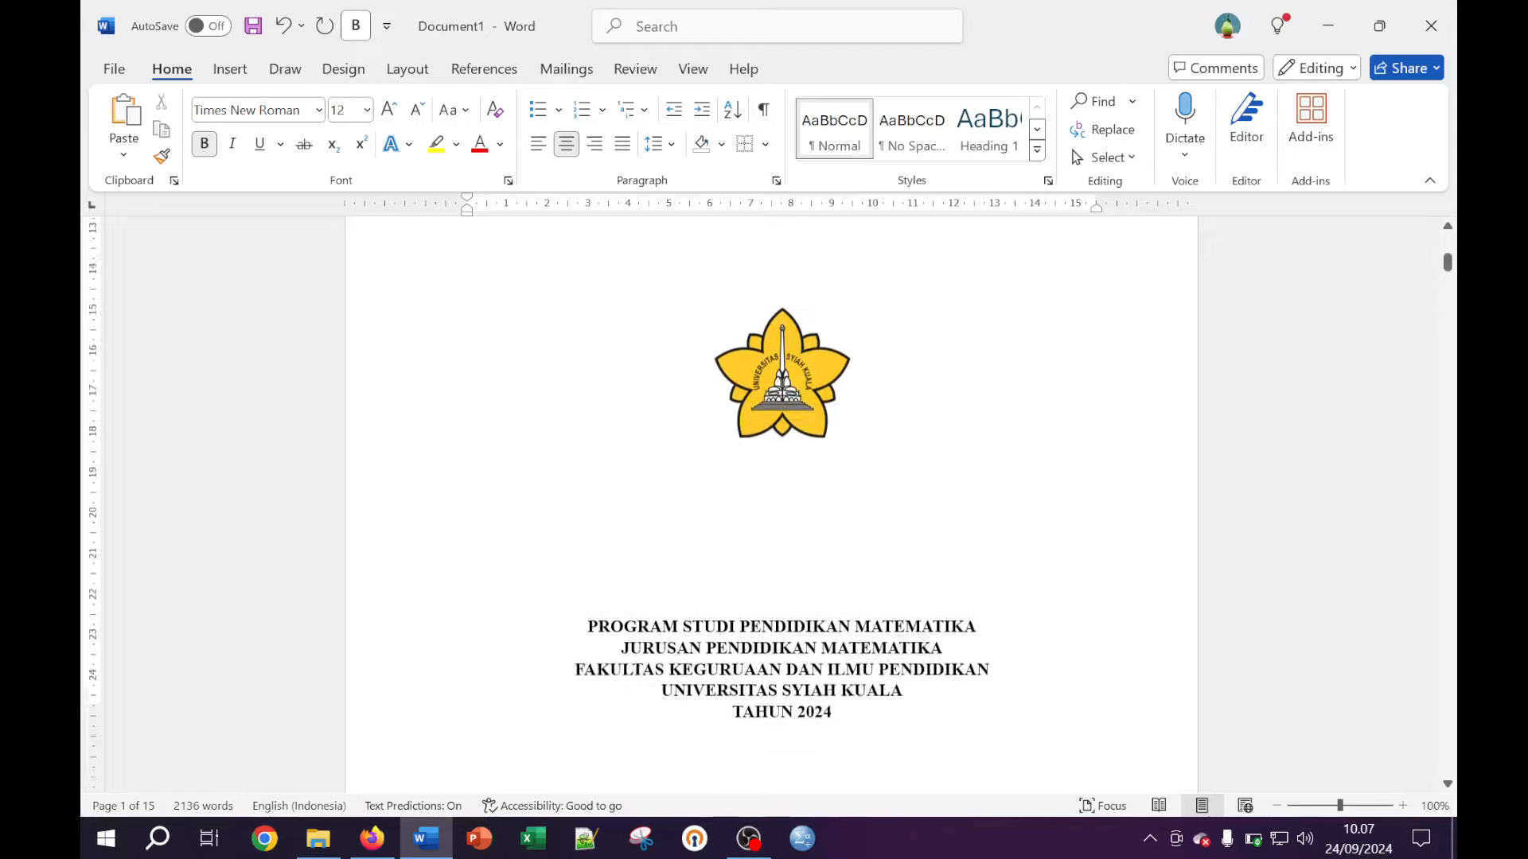
scroll(771, 505, "down", 3)
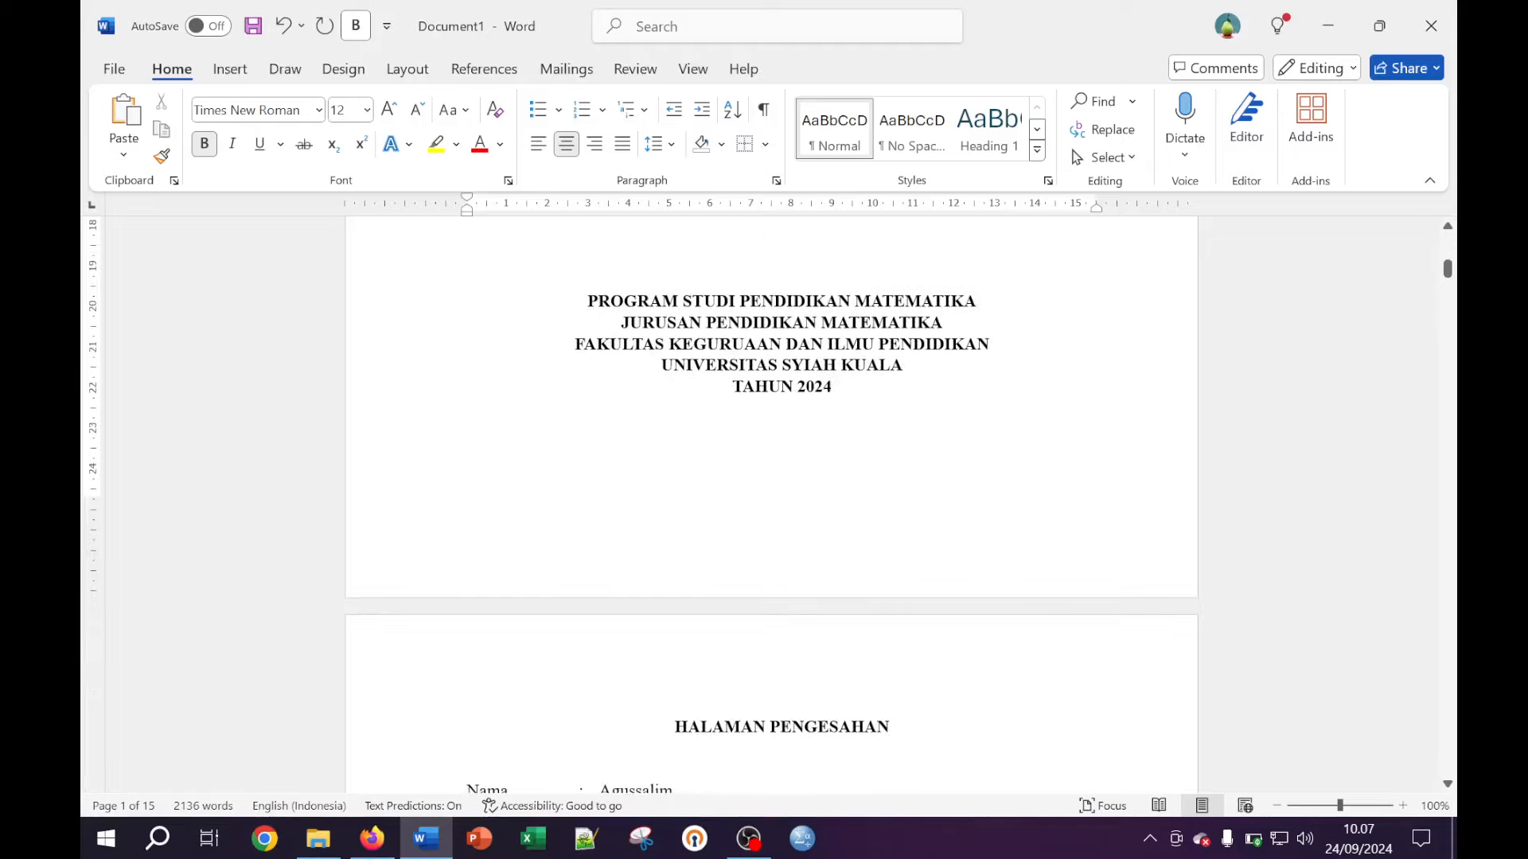
scroll(805, 446, "down", 3)
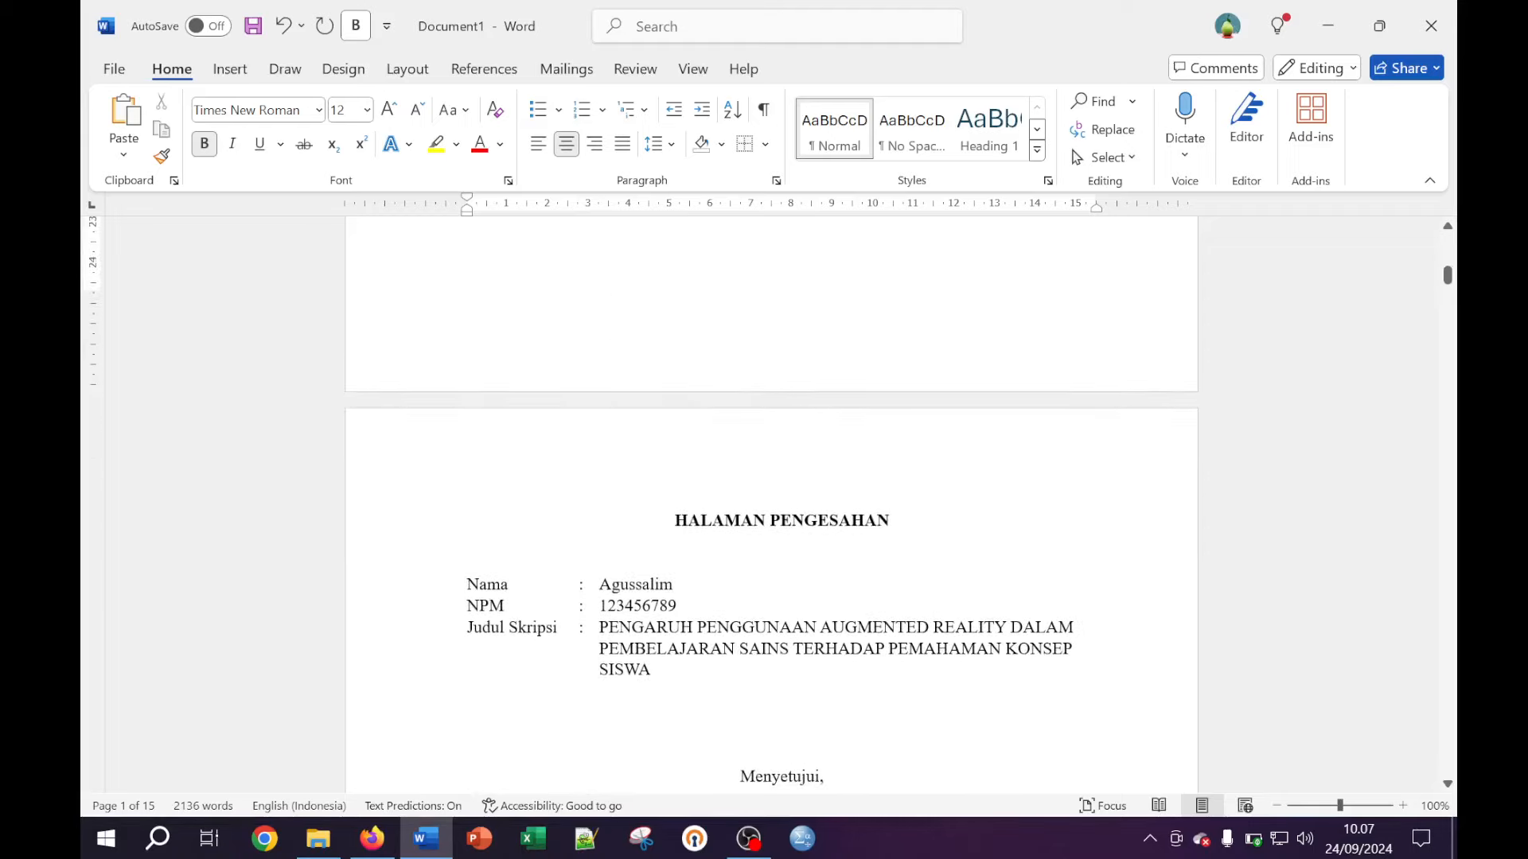
scroll(771, 505, "up", 5)
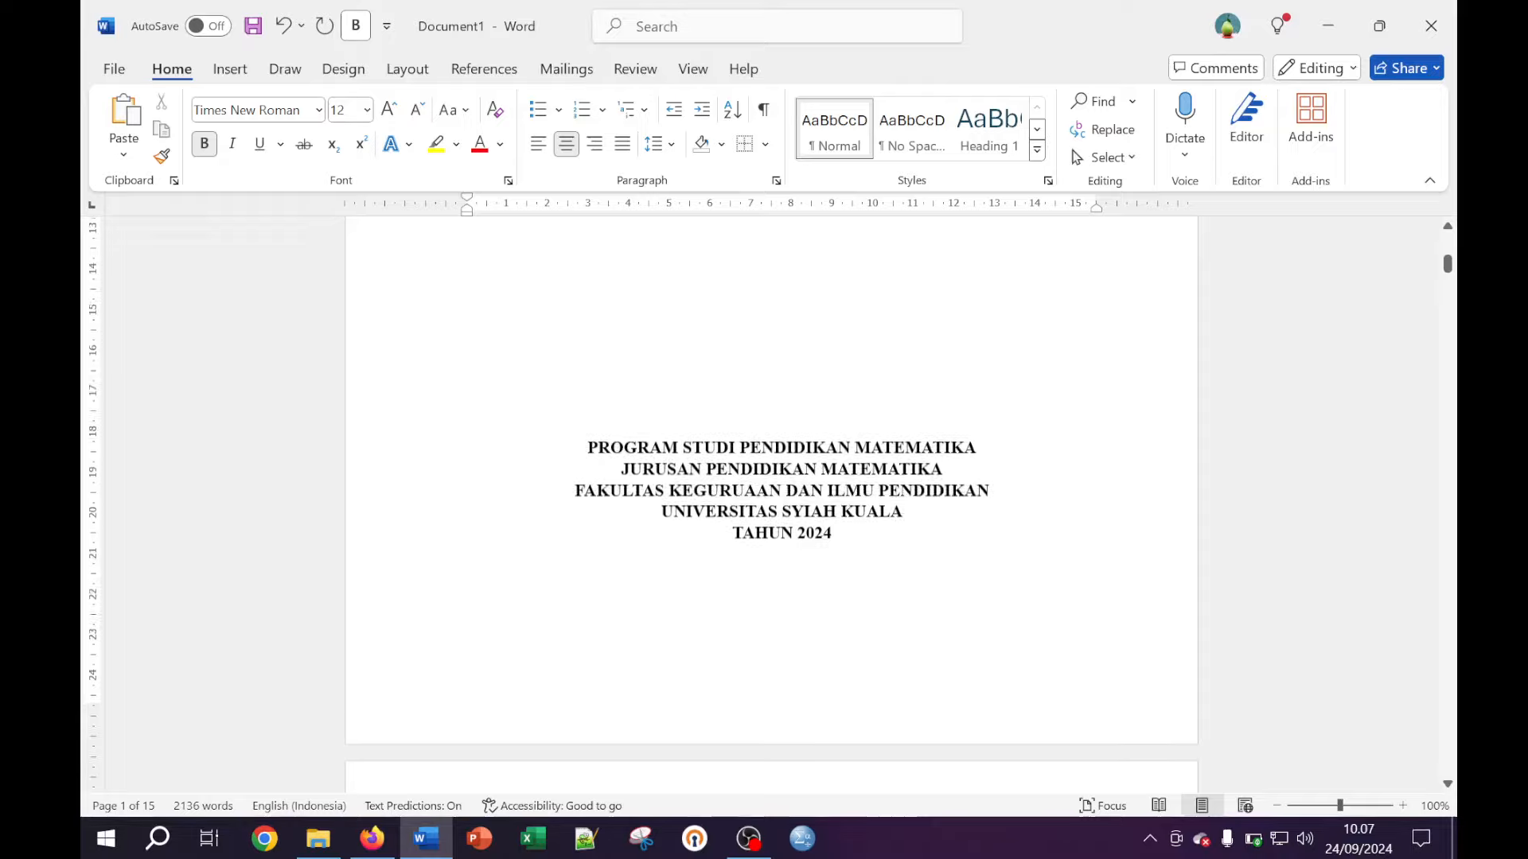
scroll(901, 368, "up", 10)
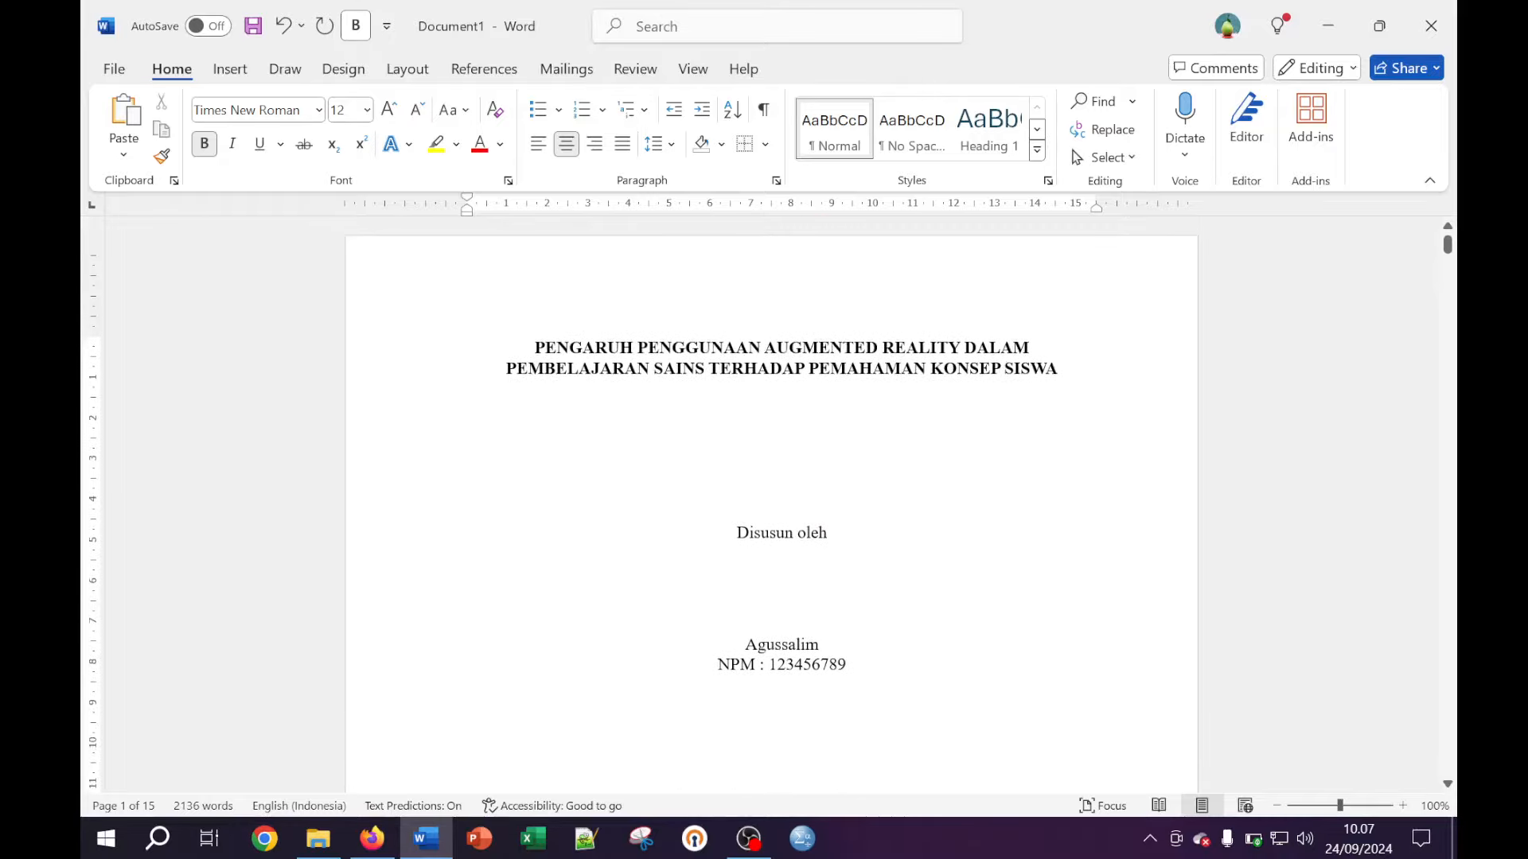
left_click(751, 838)
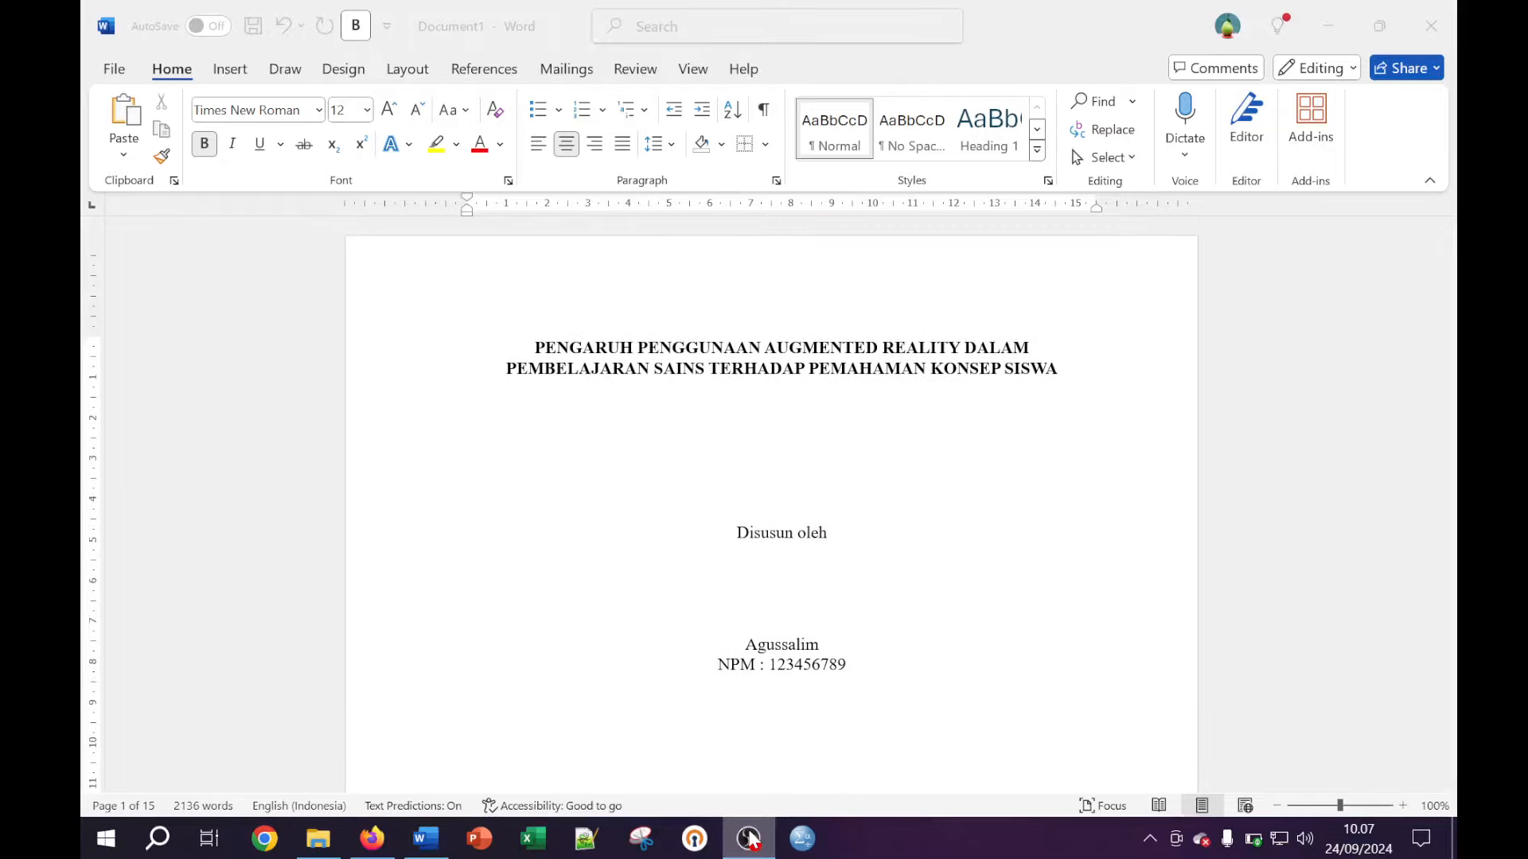